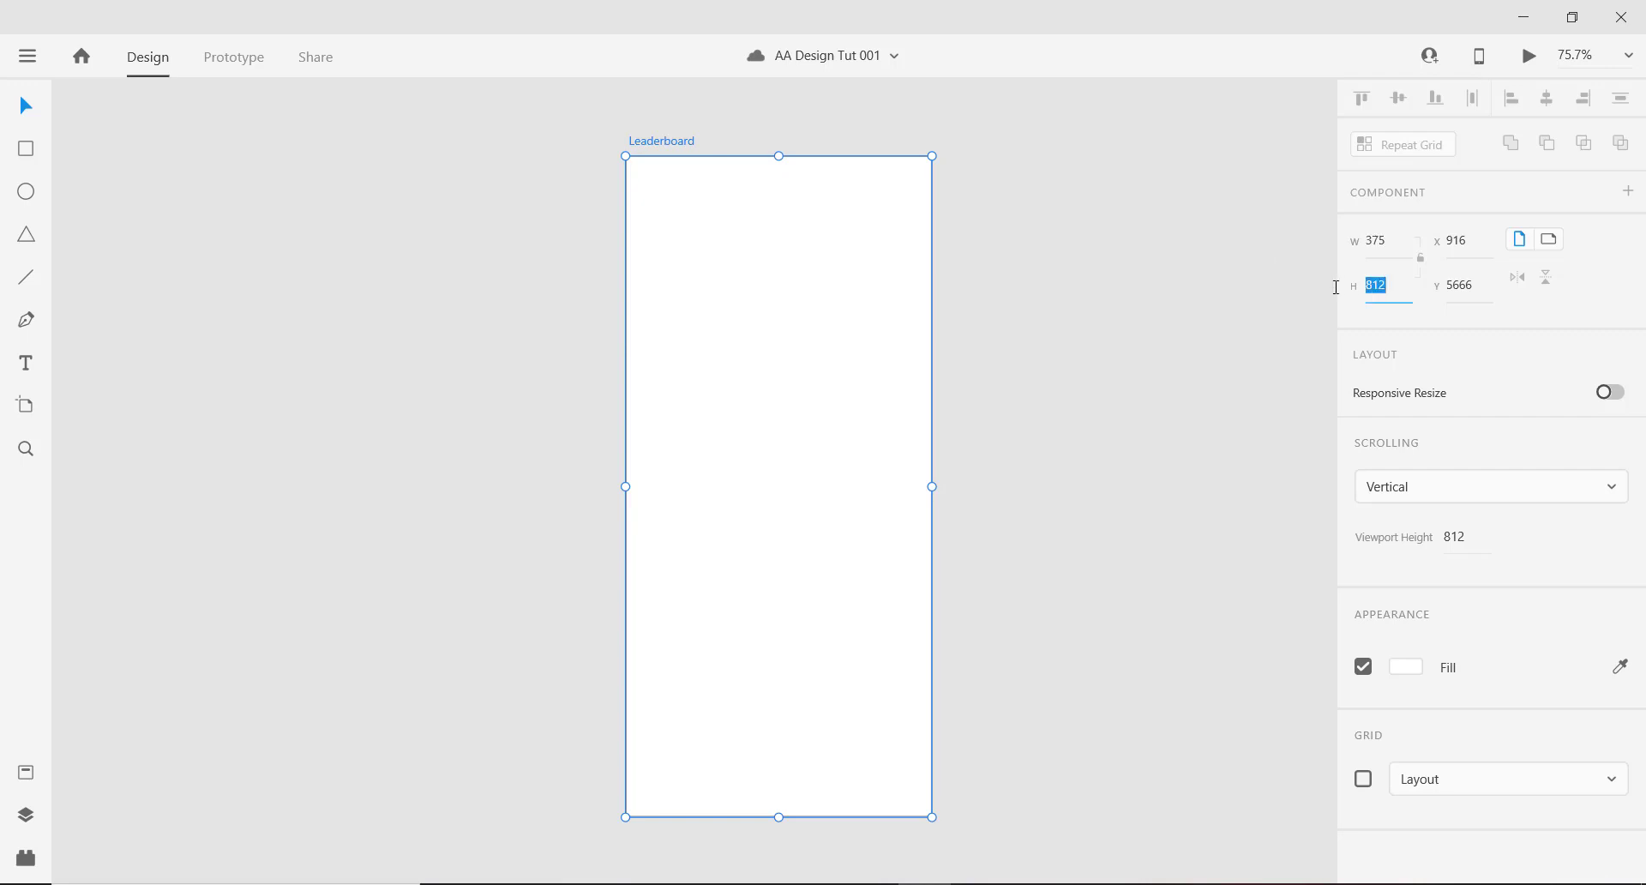
left_click(340, 452)
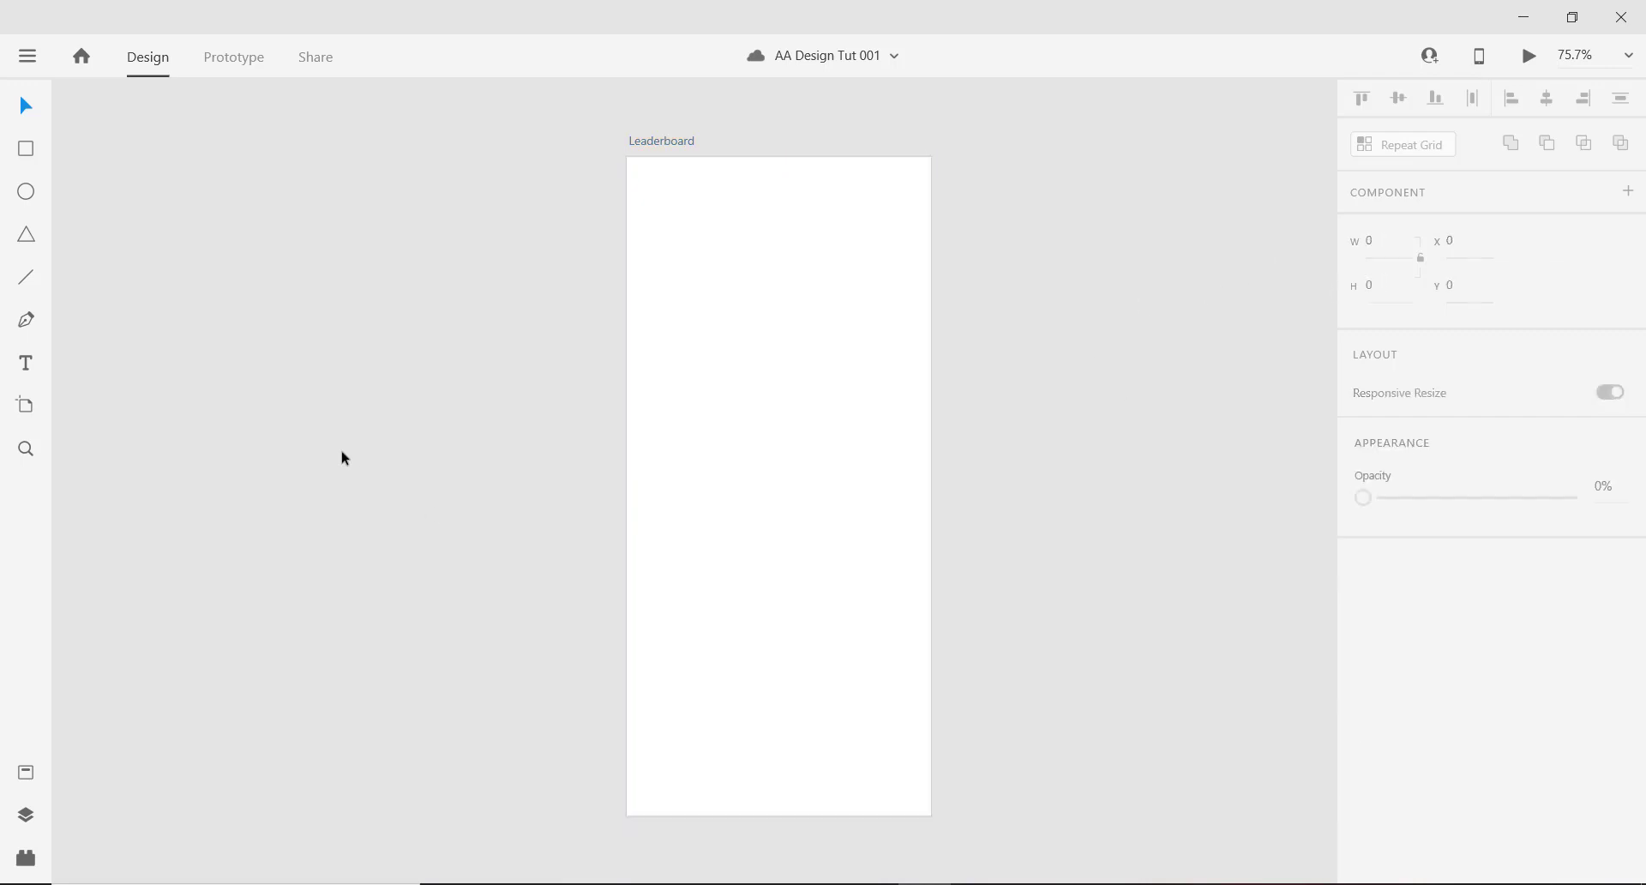
scroll(613, 484, "down", 2)
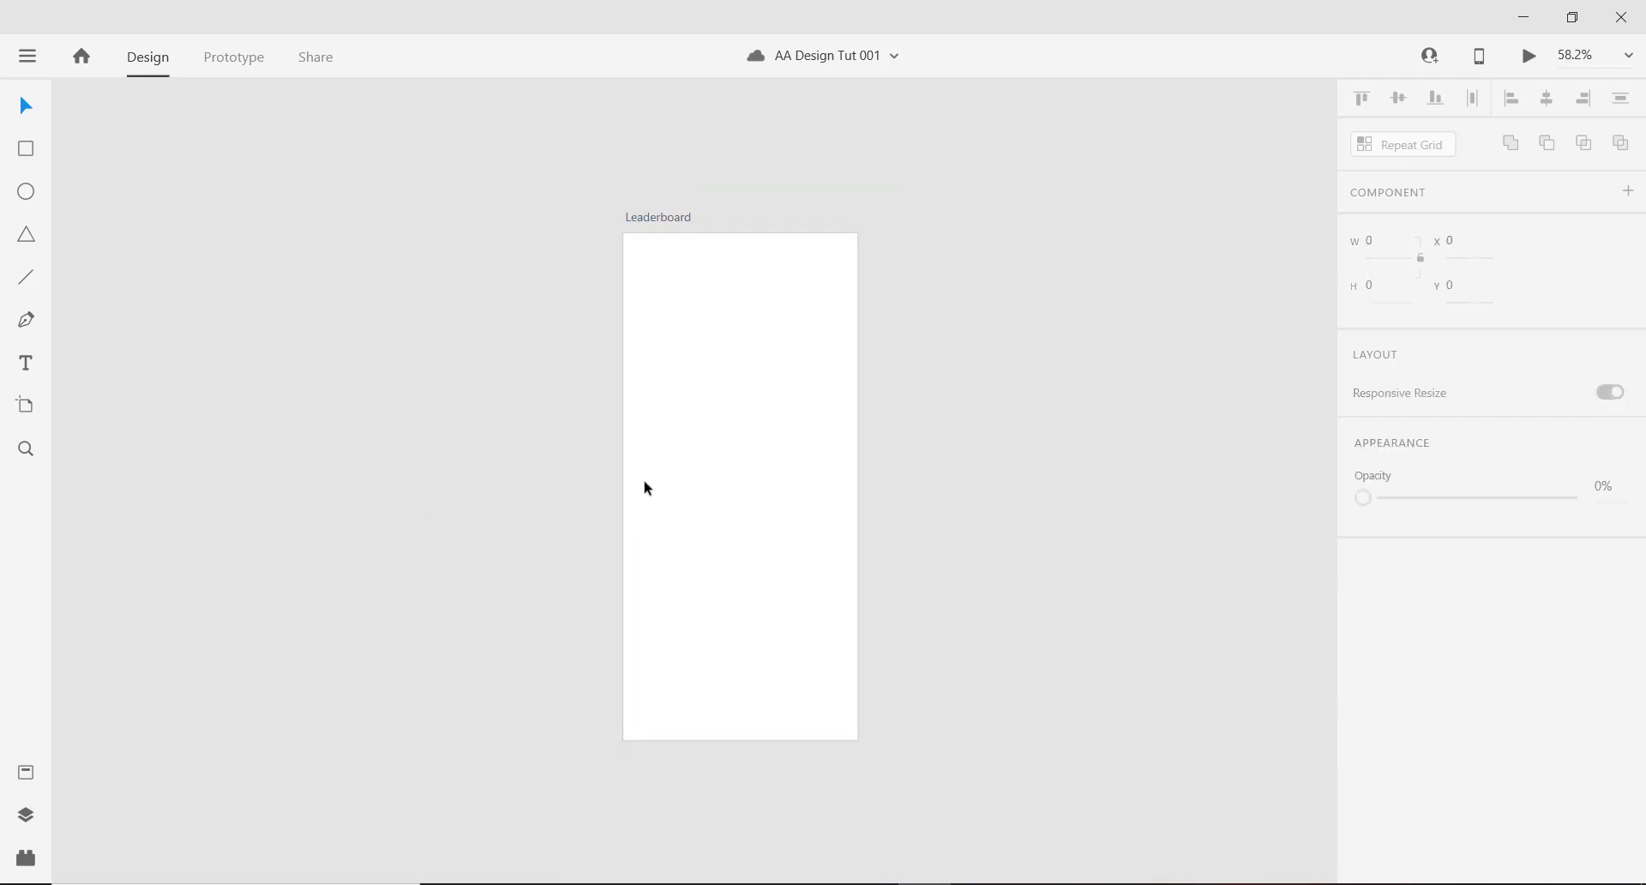
scroll(643, 484, "up", 2)
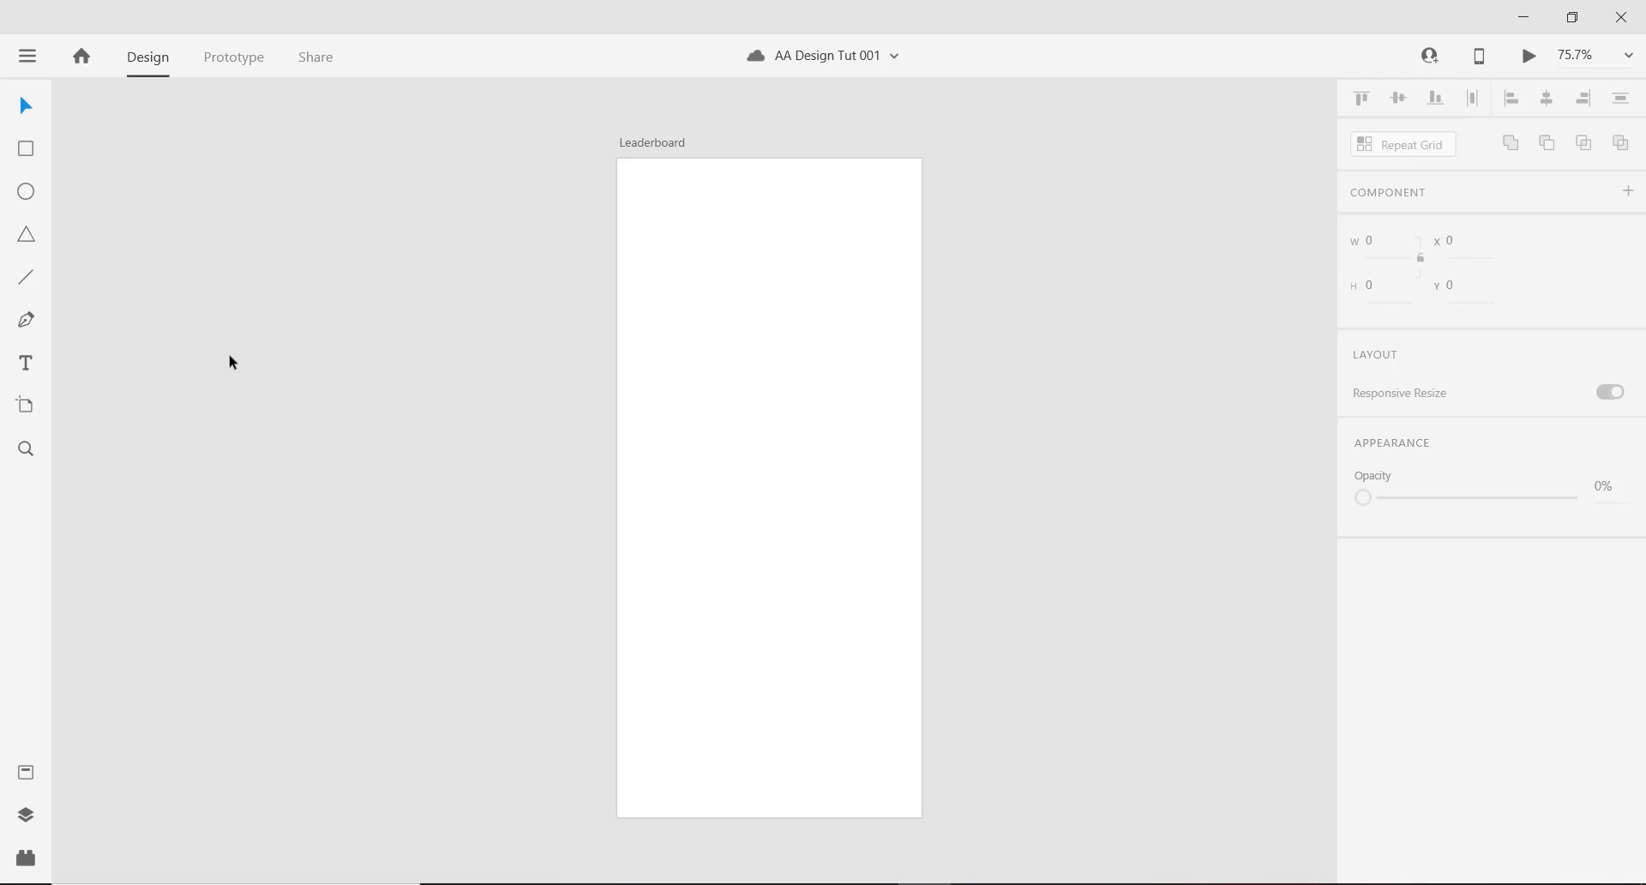
left_click(27, 774)
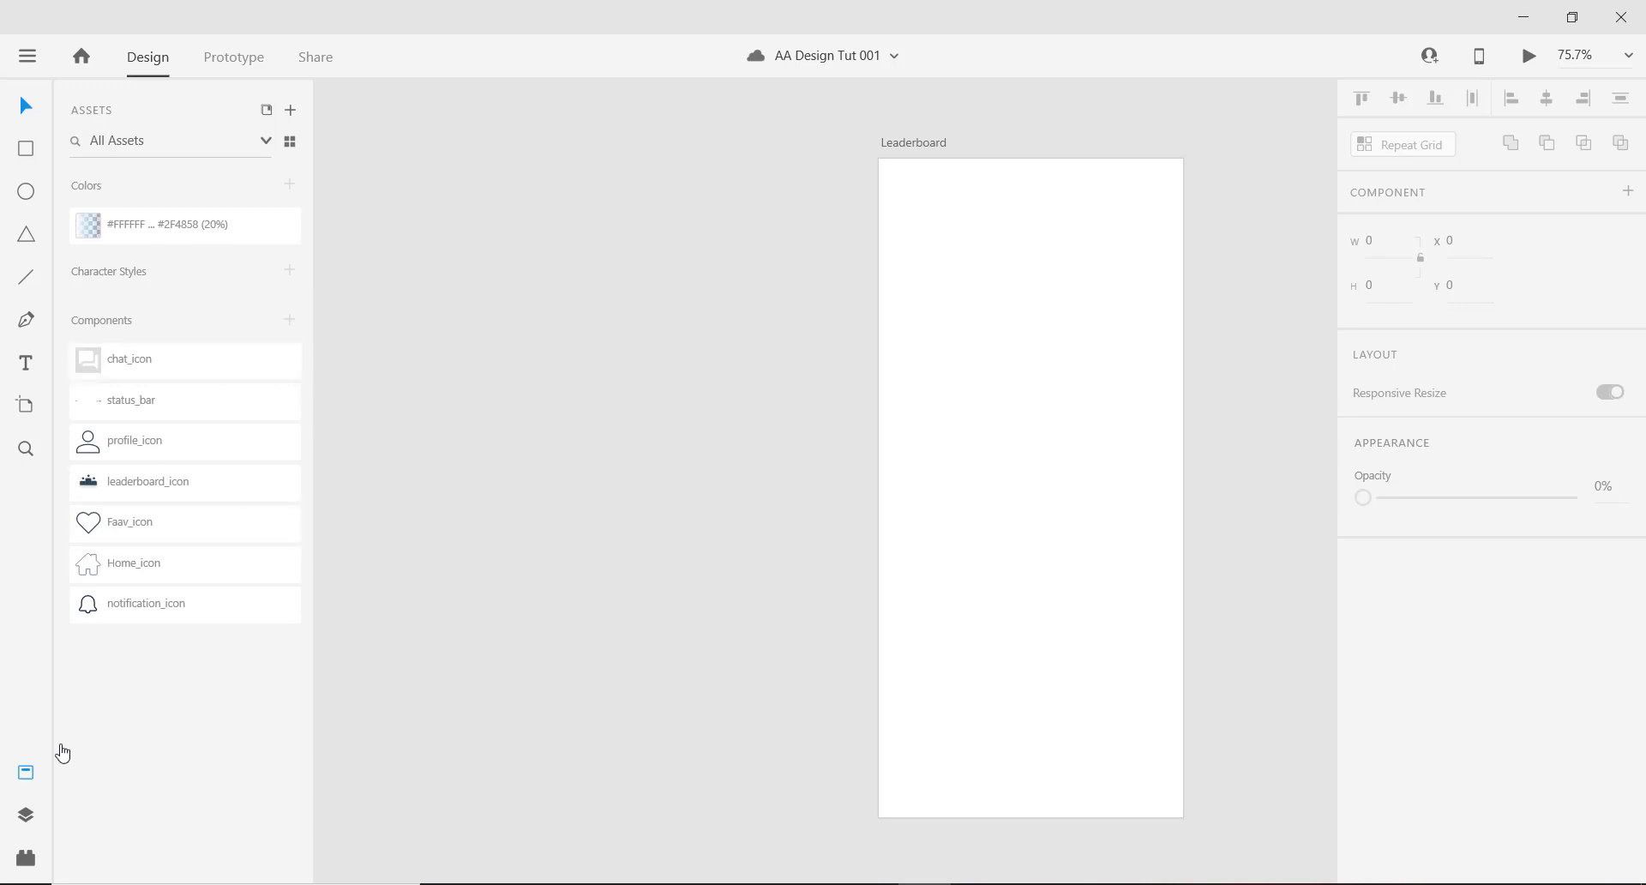
left_click(28, 777)
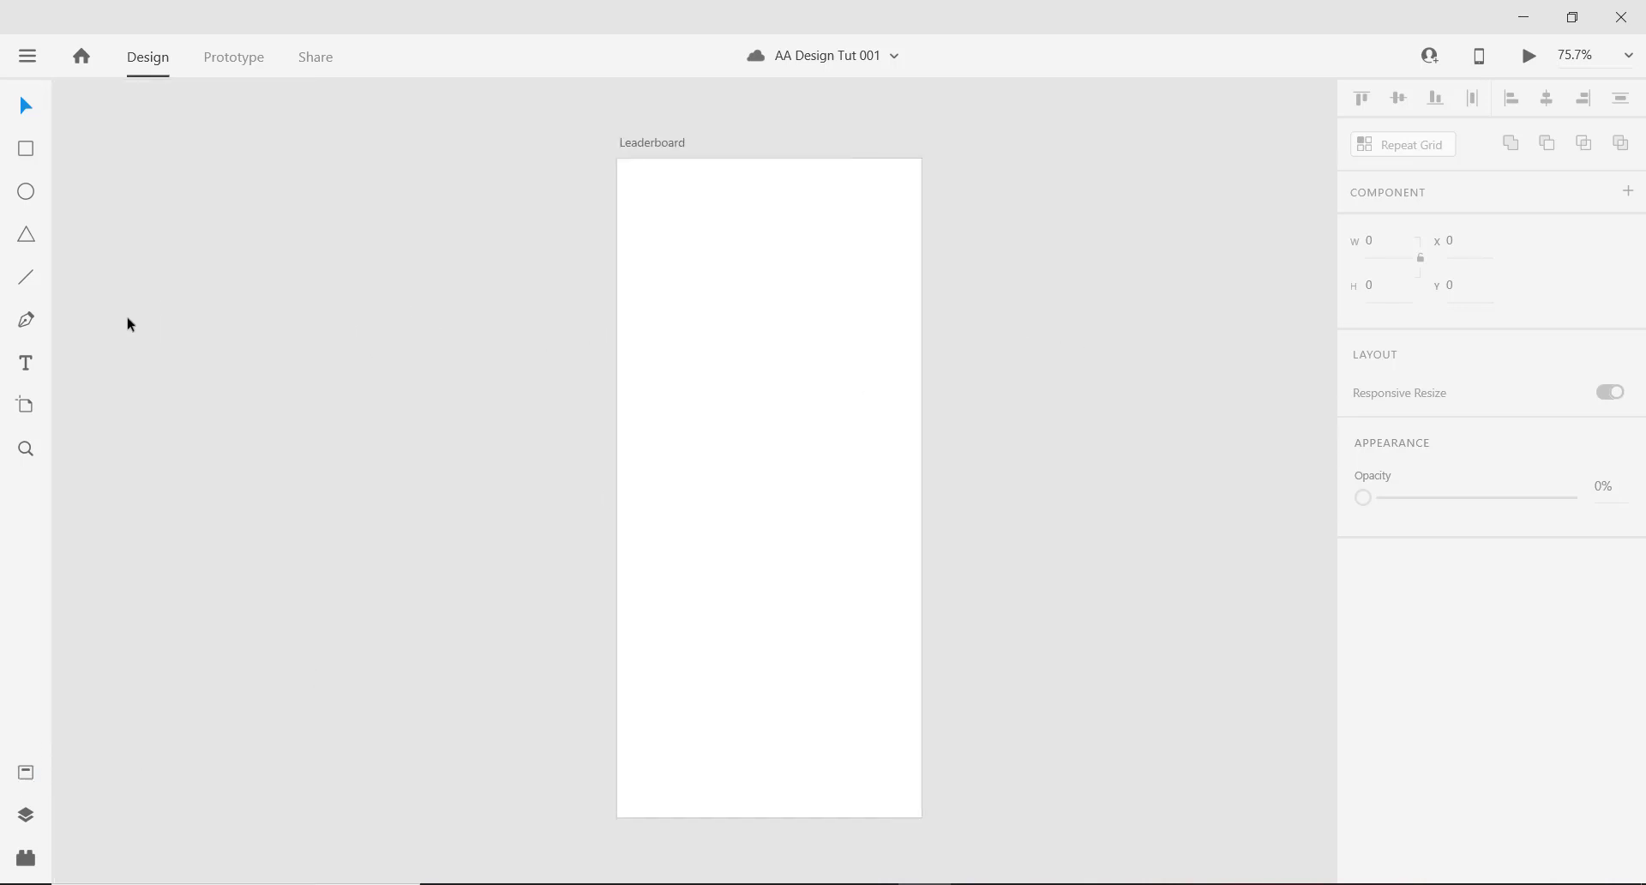
Add vertical margin guides about 20 px inside the left and right edges of the Leaderboard artboard.
left_click(609, 379)
left_click_drag(612, 379, 906, 419)
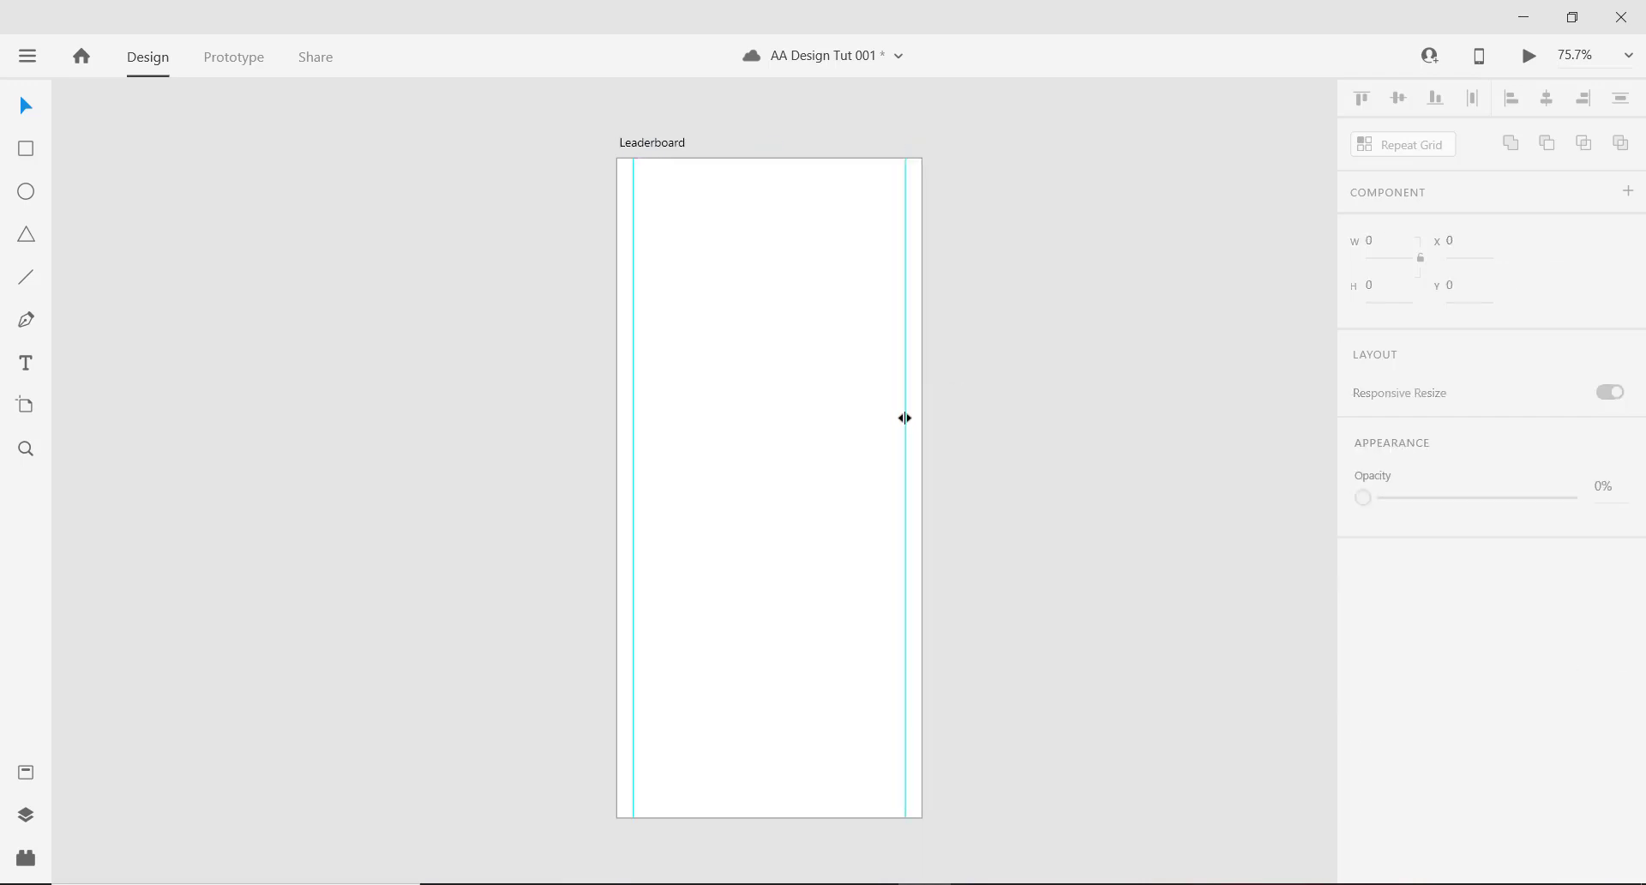
Draw a full-width 375 × 80 header rectangle at the top of the Leaderboard artboard and remove its border.
left_click(27, 151)
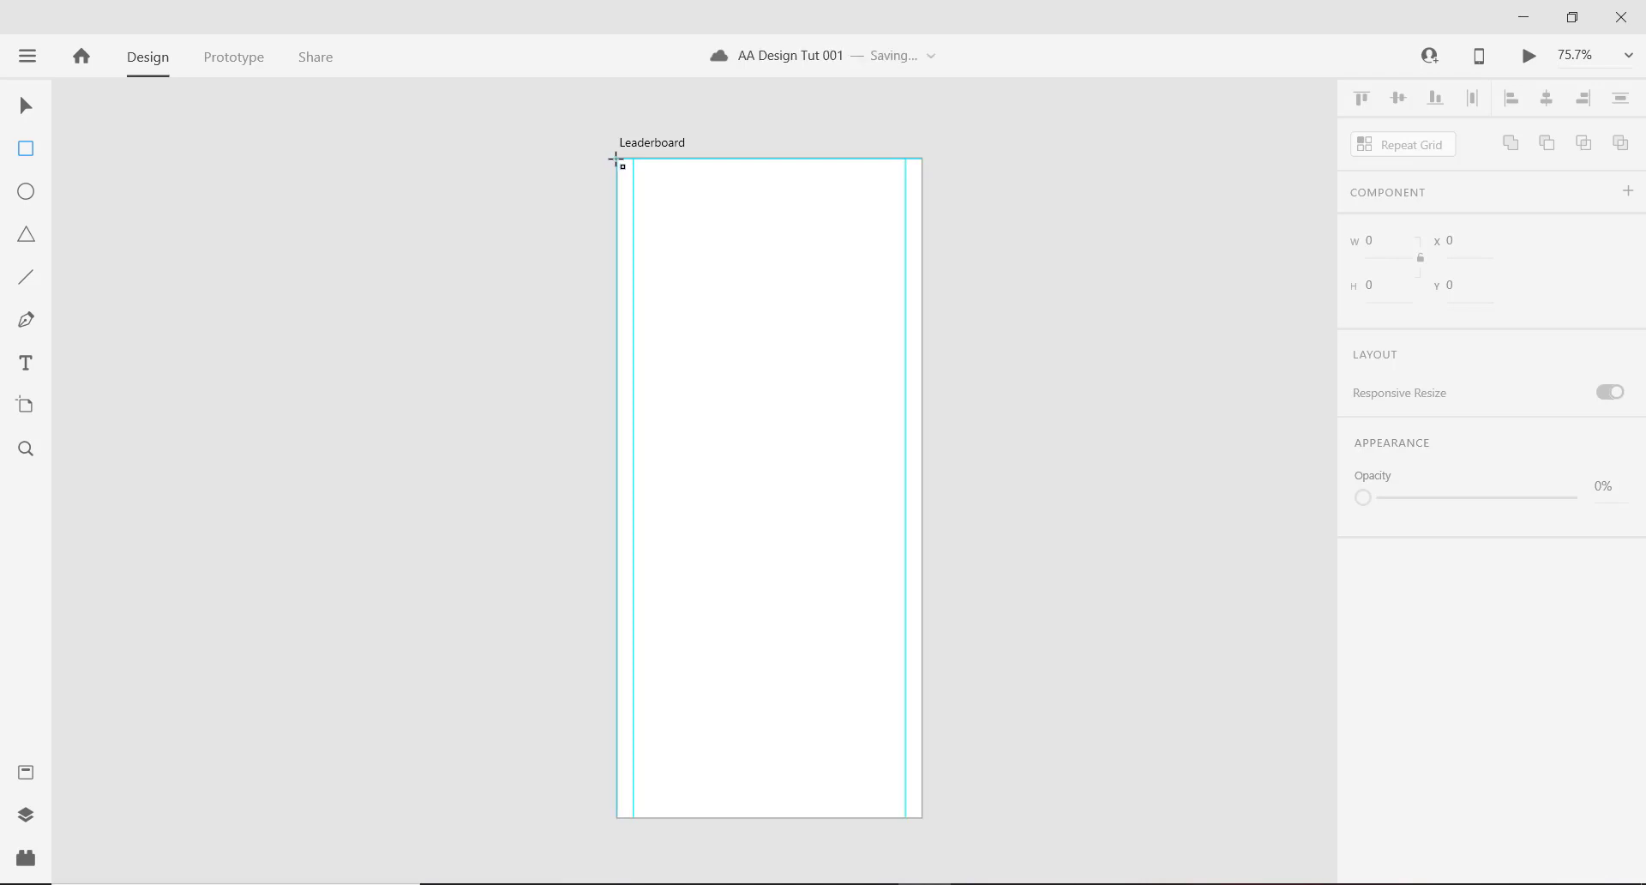
left_click_drag(617, 159, 919, 225)
scroll(1426, 506, "down", 3)
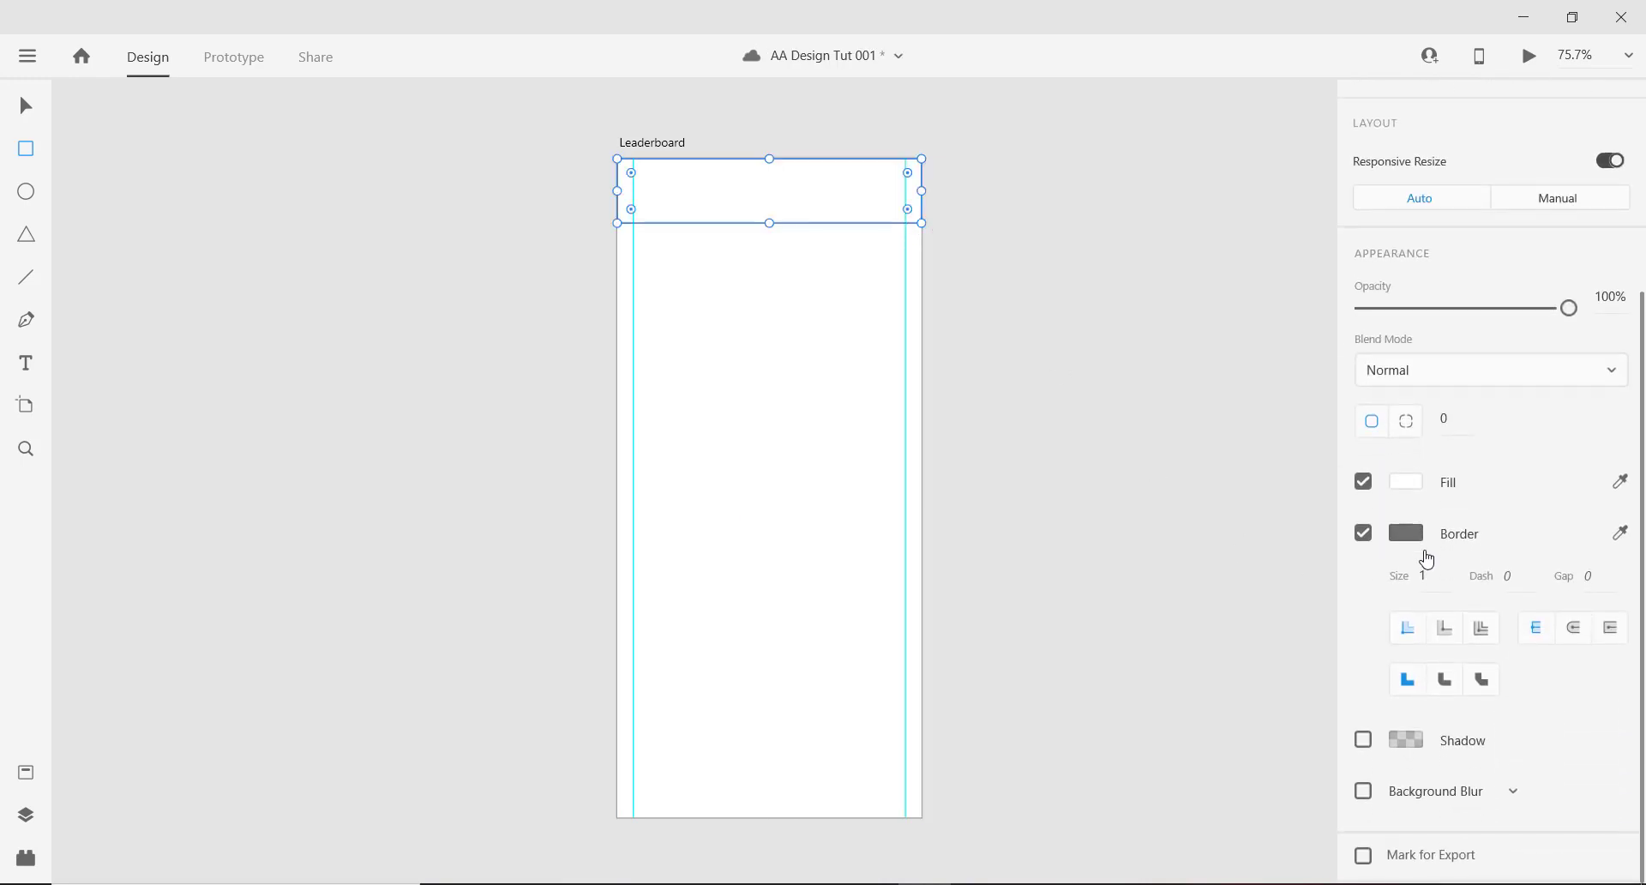
left_click(1363, 532)
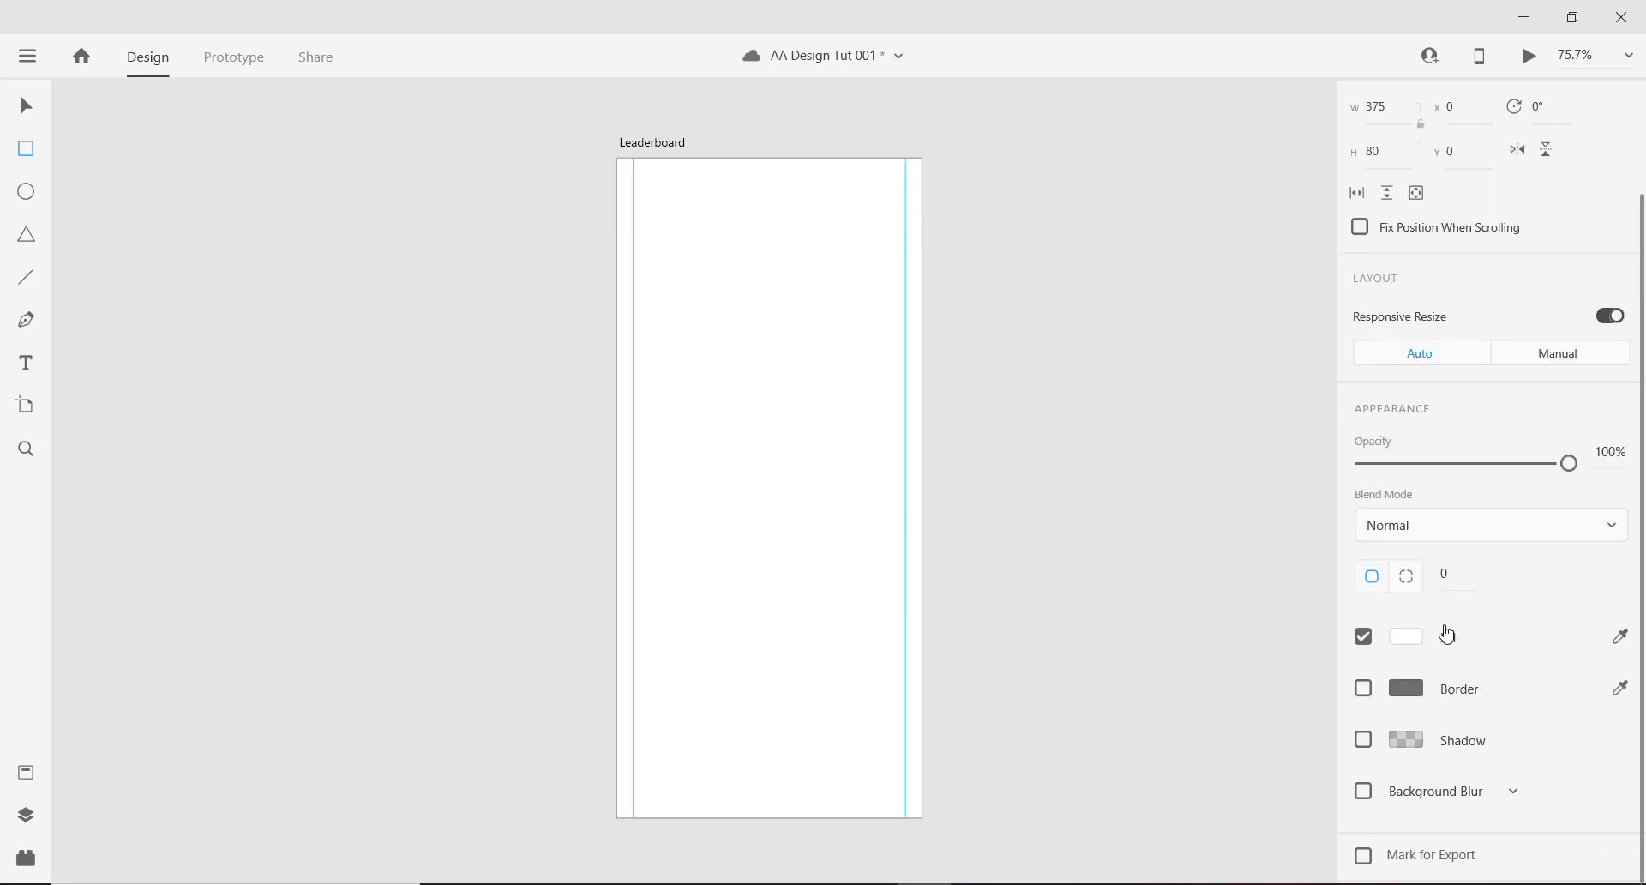
Give the header rectangle a drop shadow with a Y offset of 0 and a blur of 3.
left_click(1363, 739)
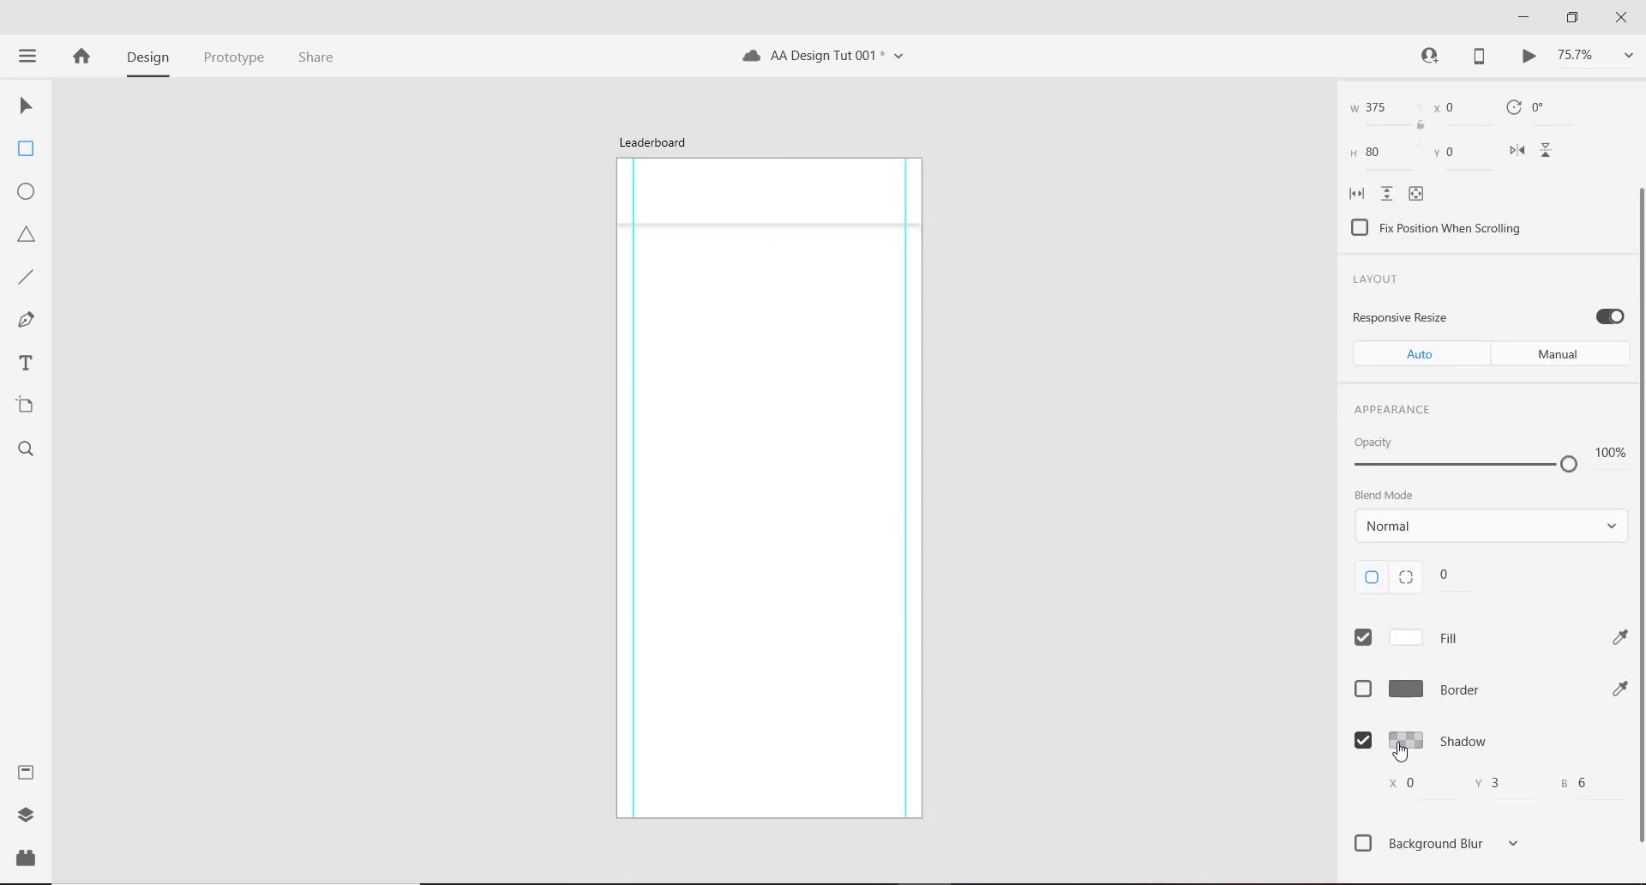
left_click(1500, 782)
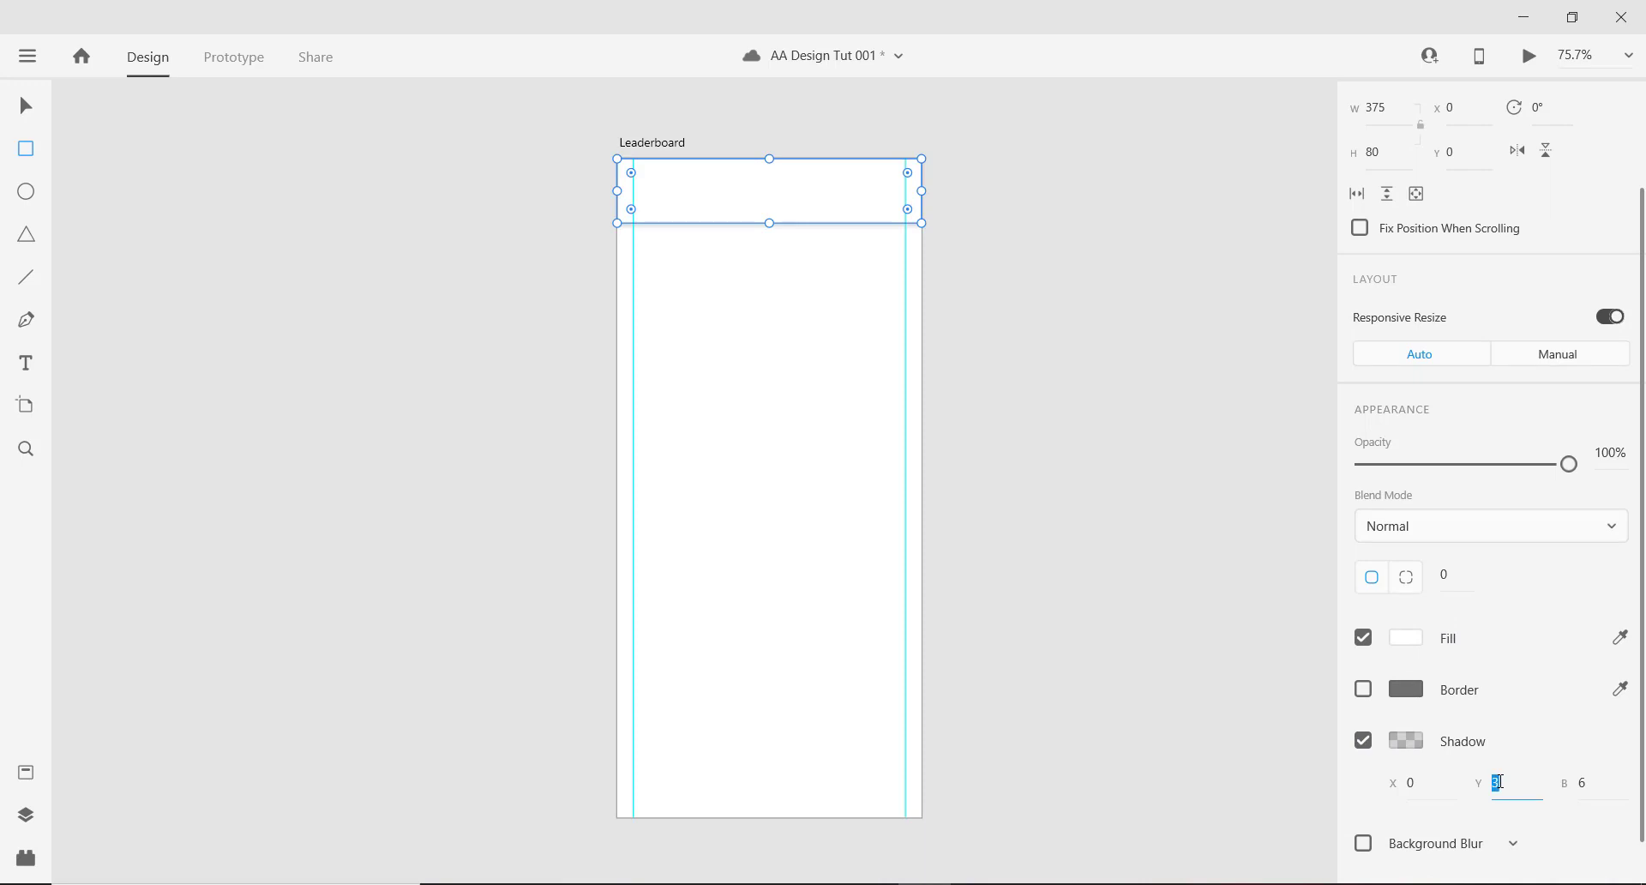
type("1")
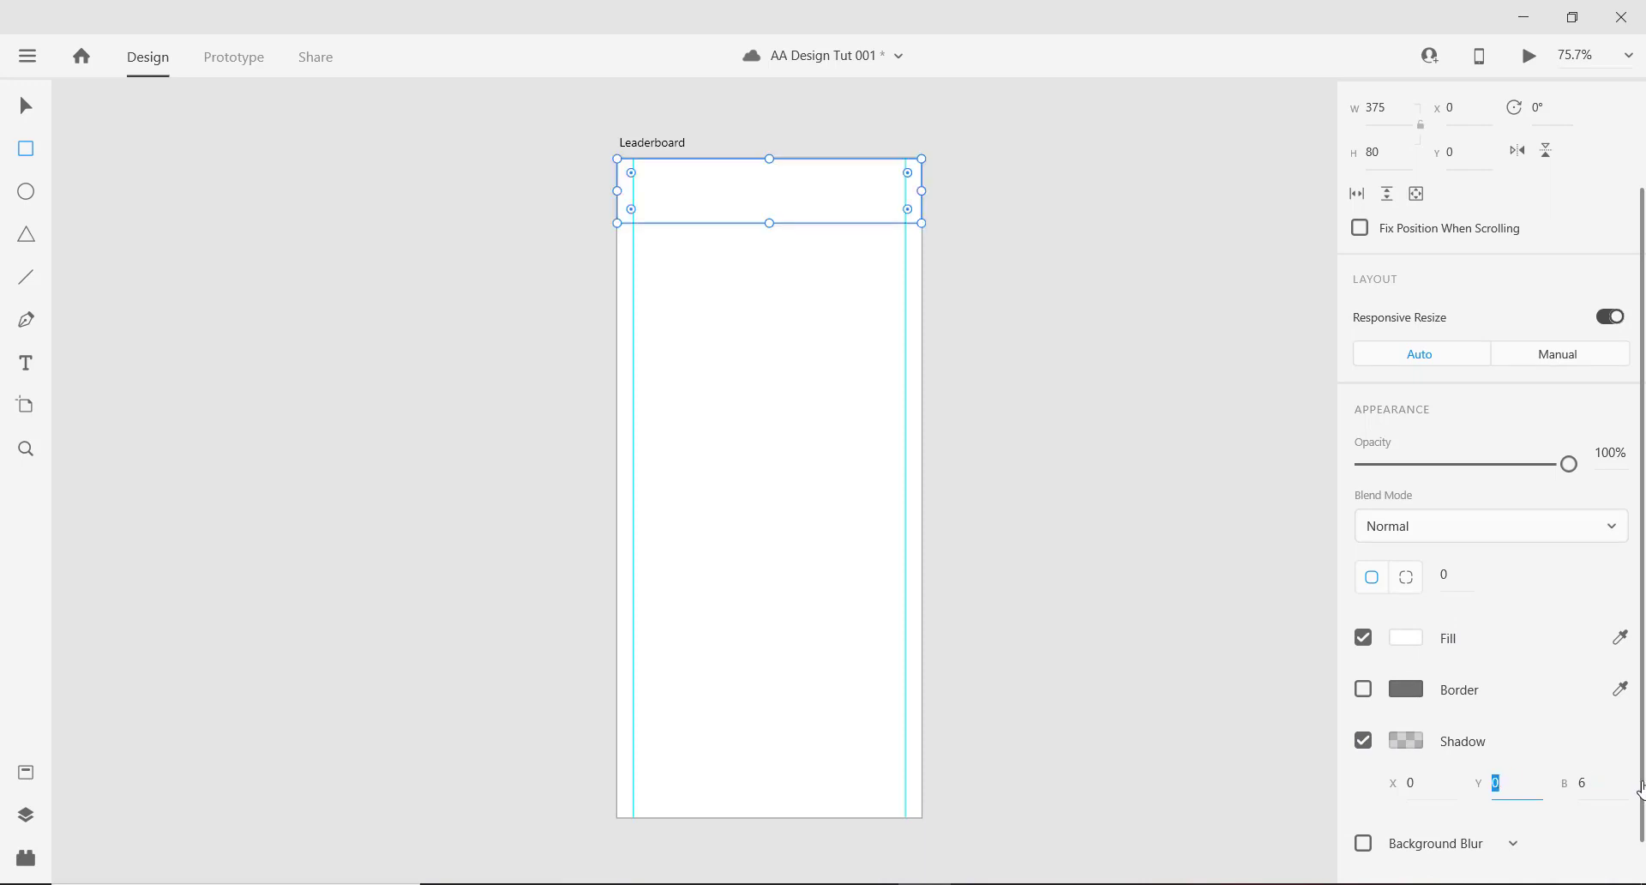
left_click(1603, 790)
key("Down")
left_click(1402, 742)
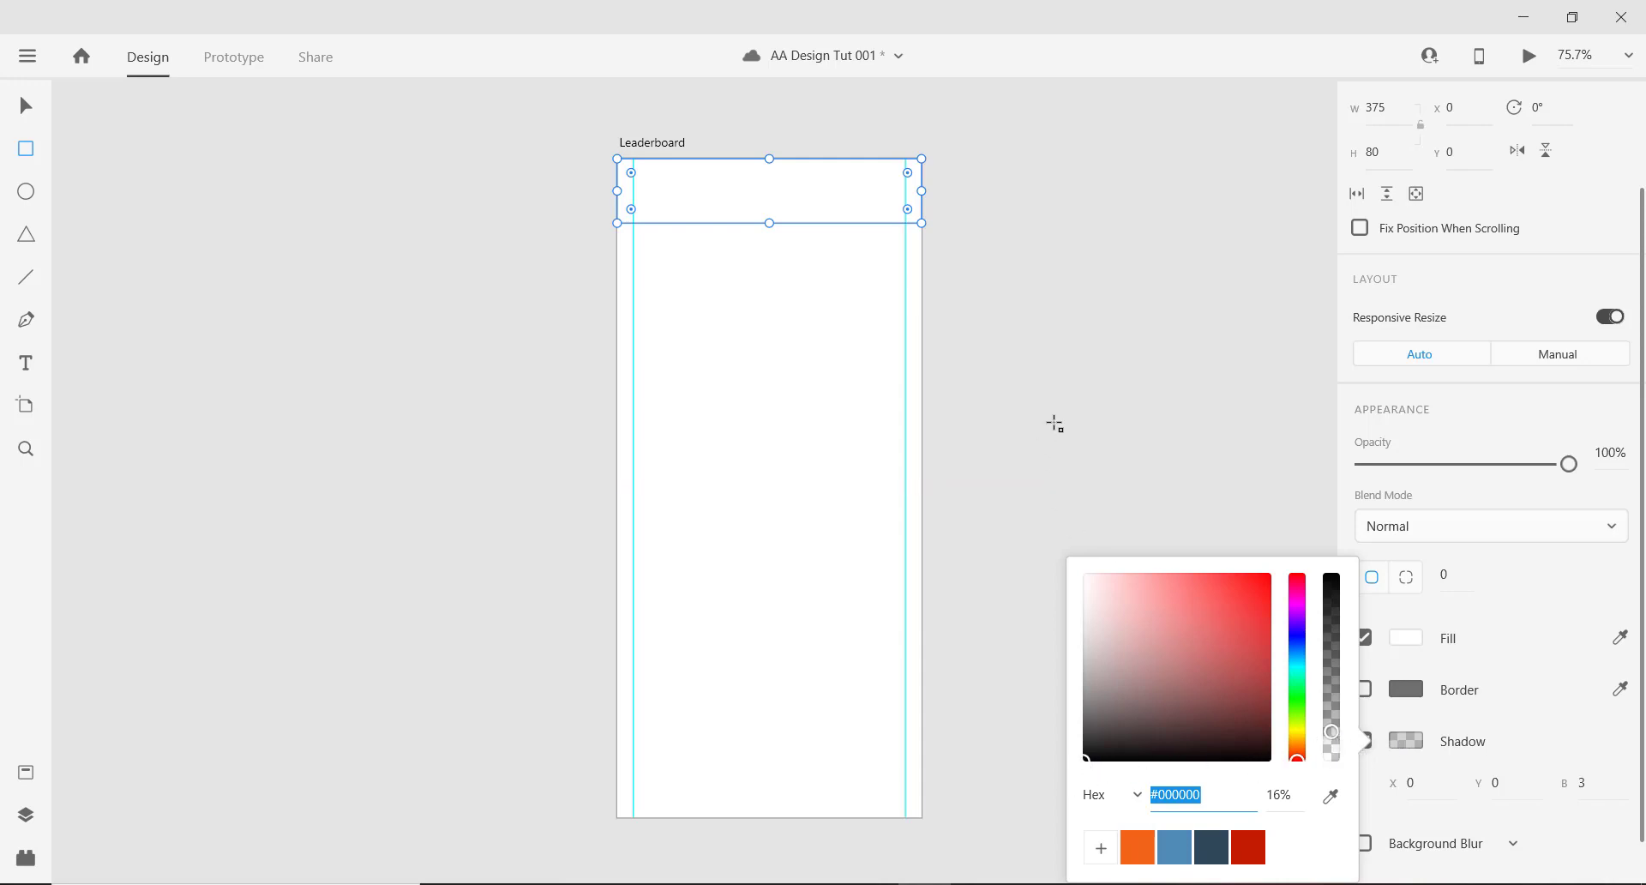
left_click(34, 117)
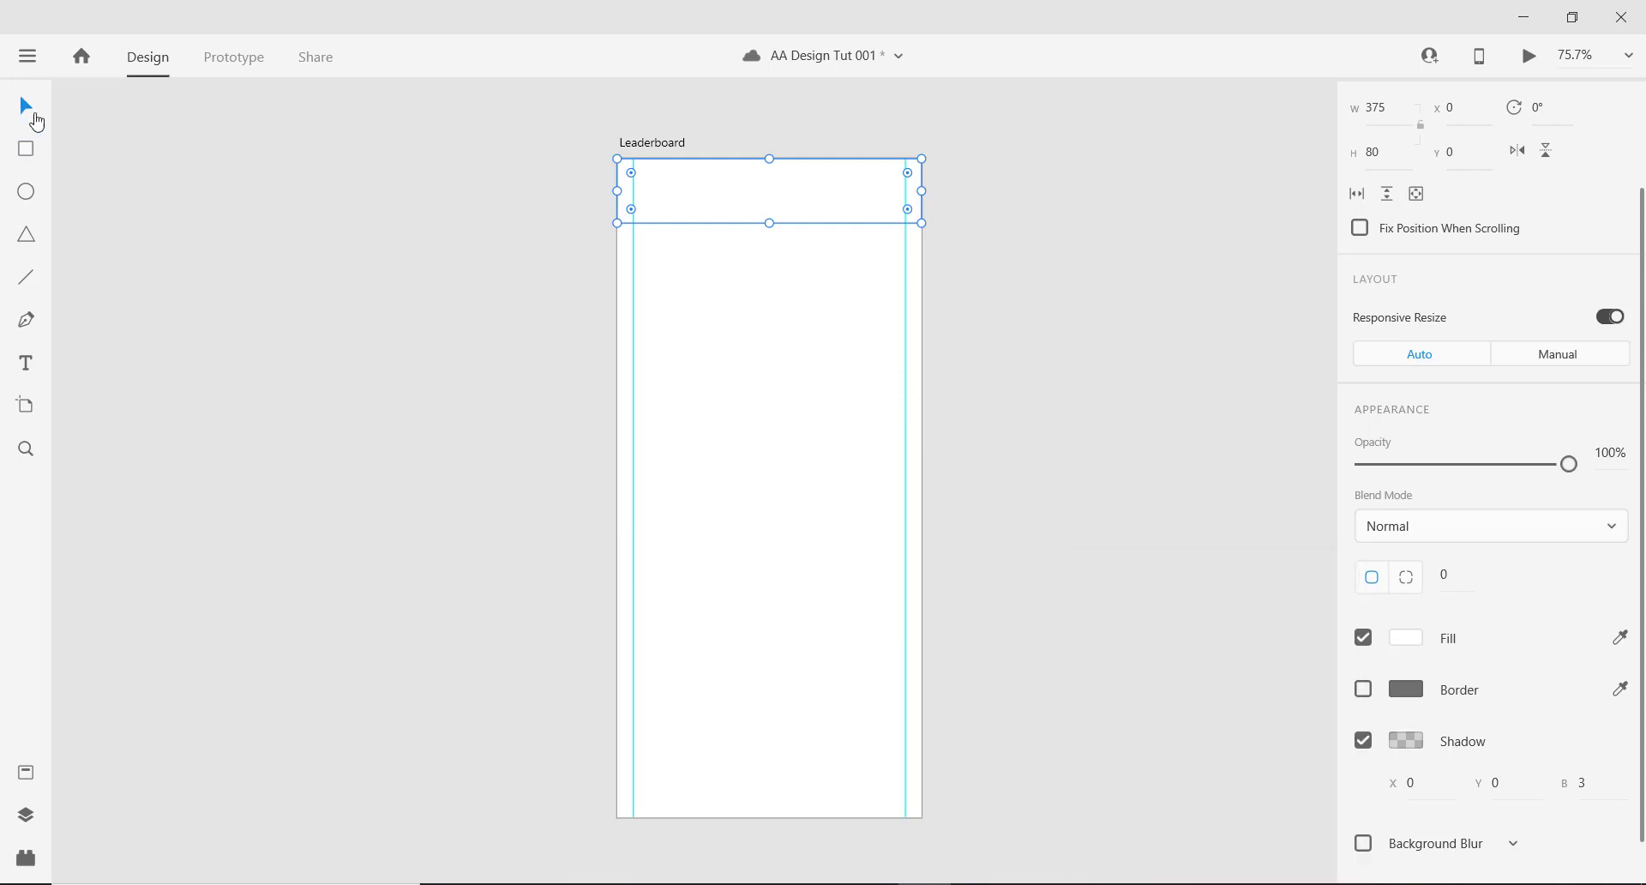
Place the status_bar component in the header, fitted between the margin guides at X 19, Y 10.
scroll(1448, 282, "up", 3)
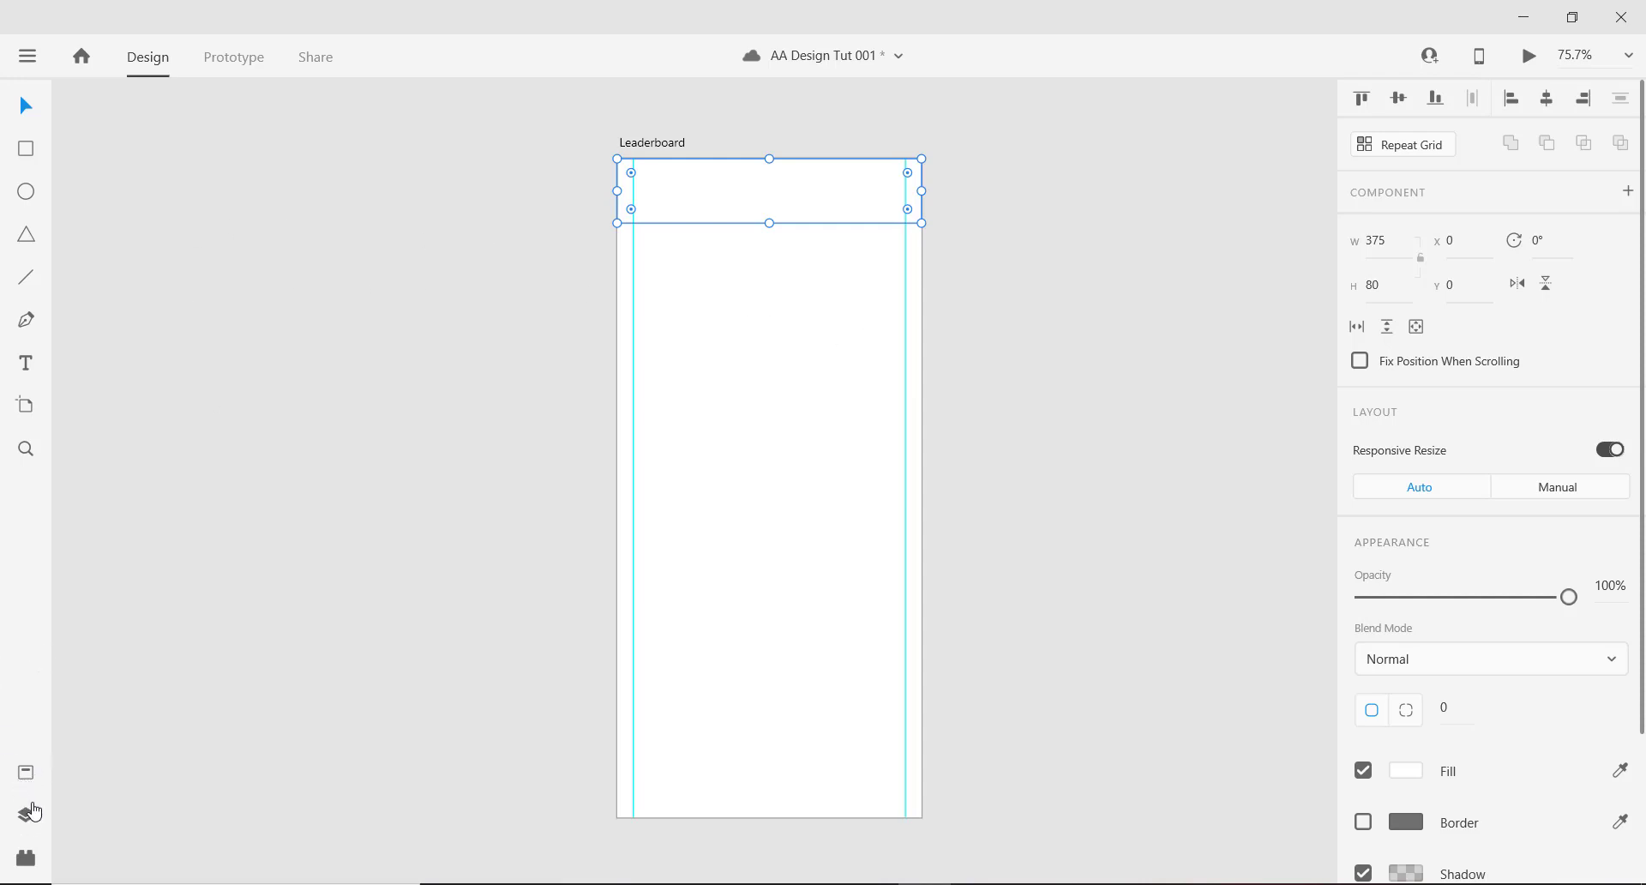
left_click(23, 776)
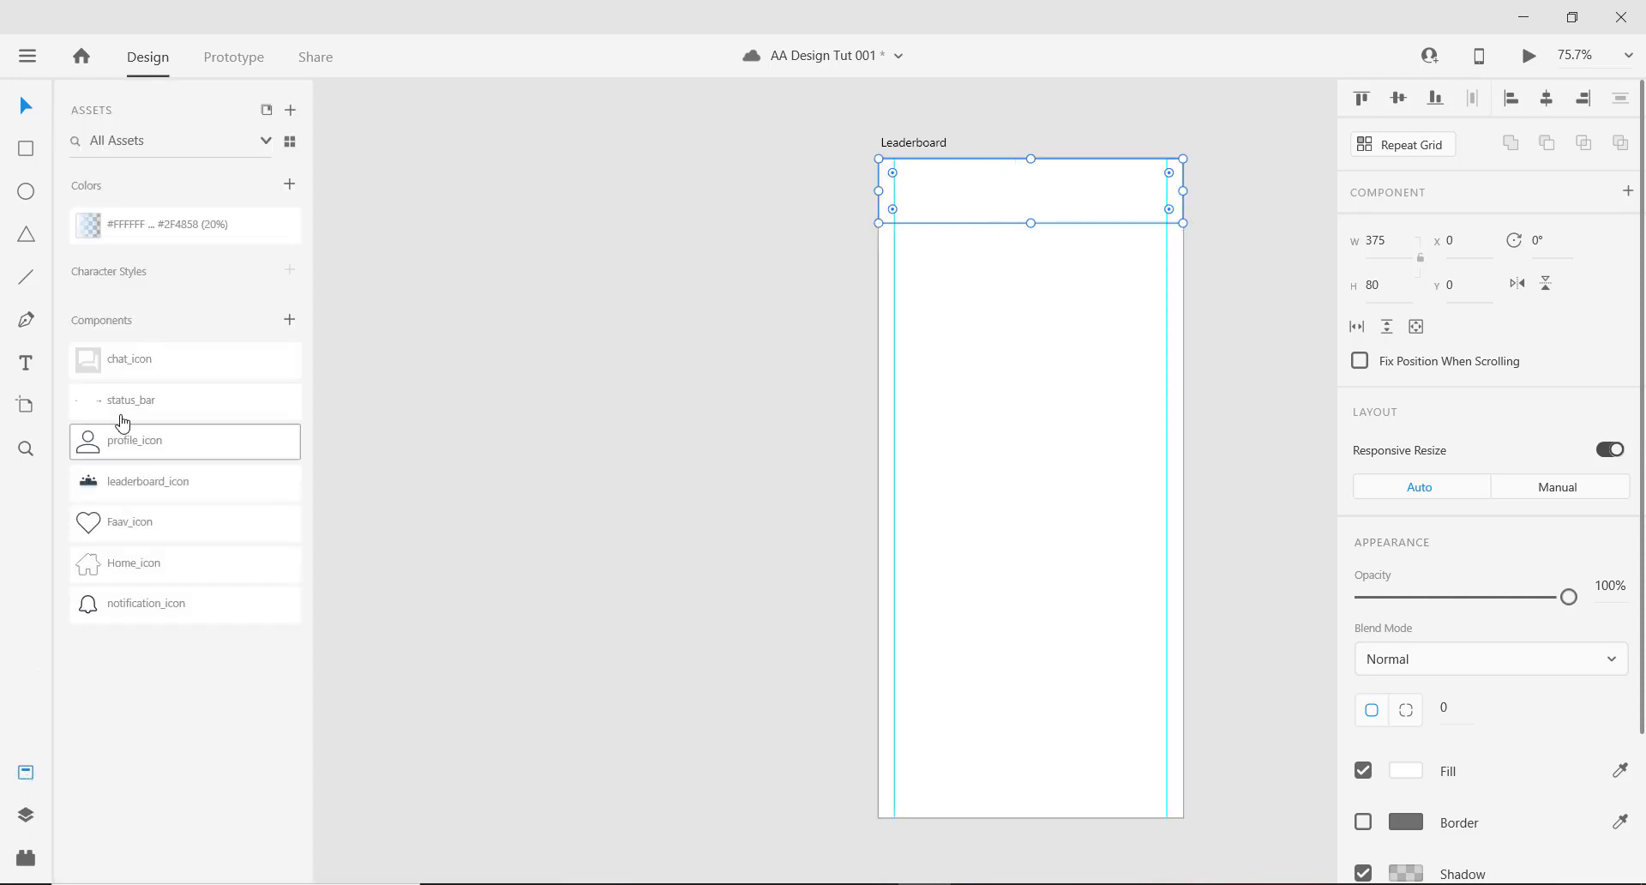
left_click_drag(101, 412, 985, 190)
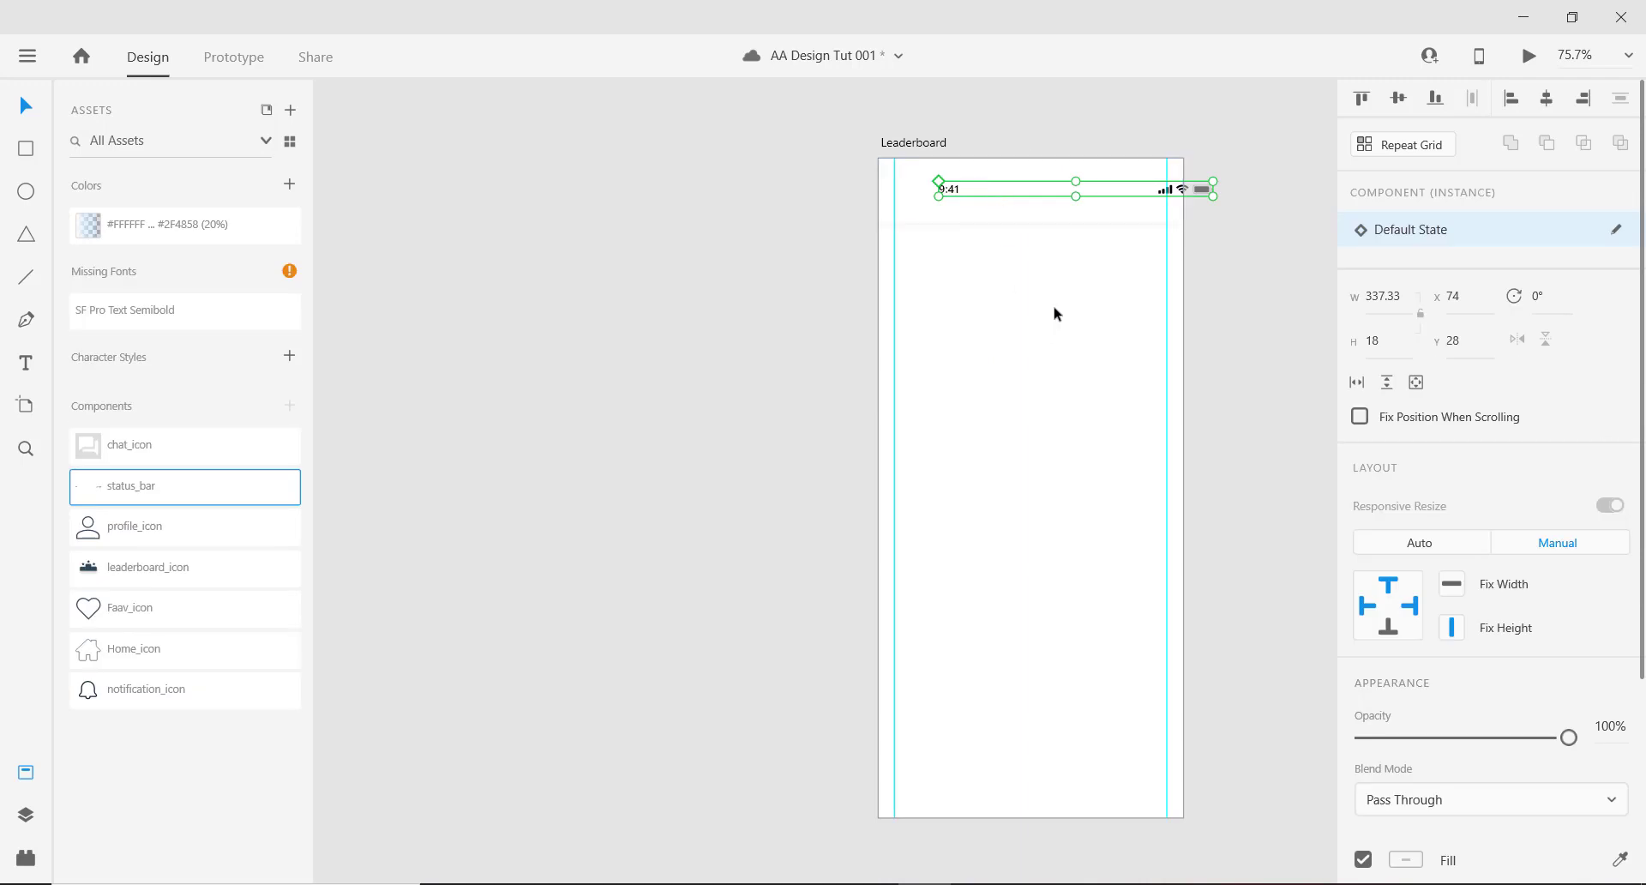
left_click_drag(1024, 317, 830, 481)
scroll(842, 385, "up", 3)
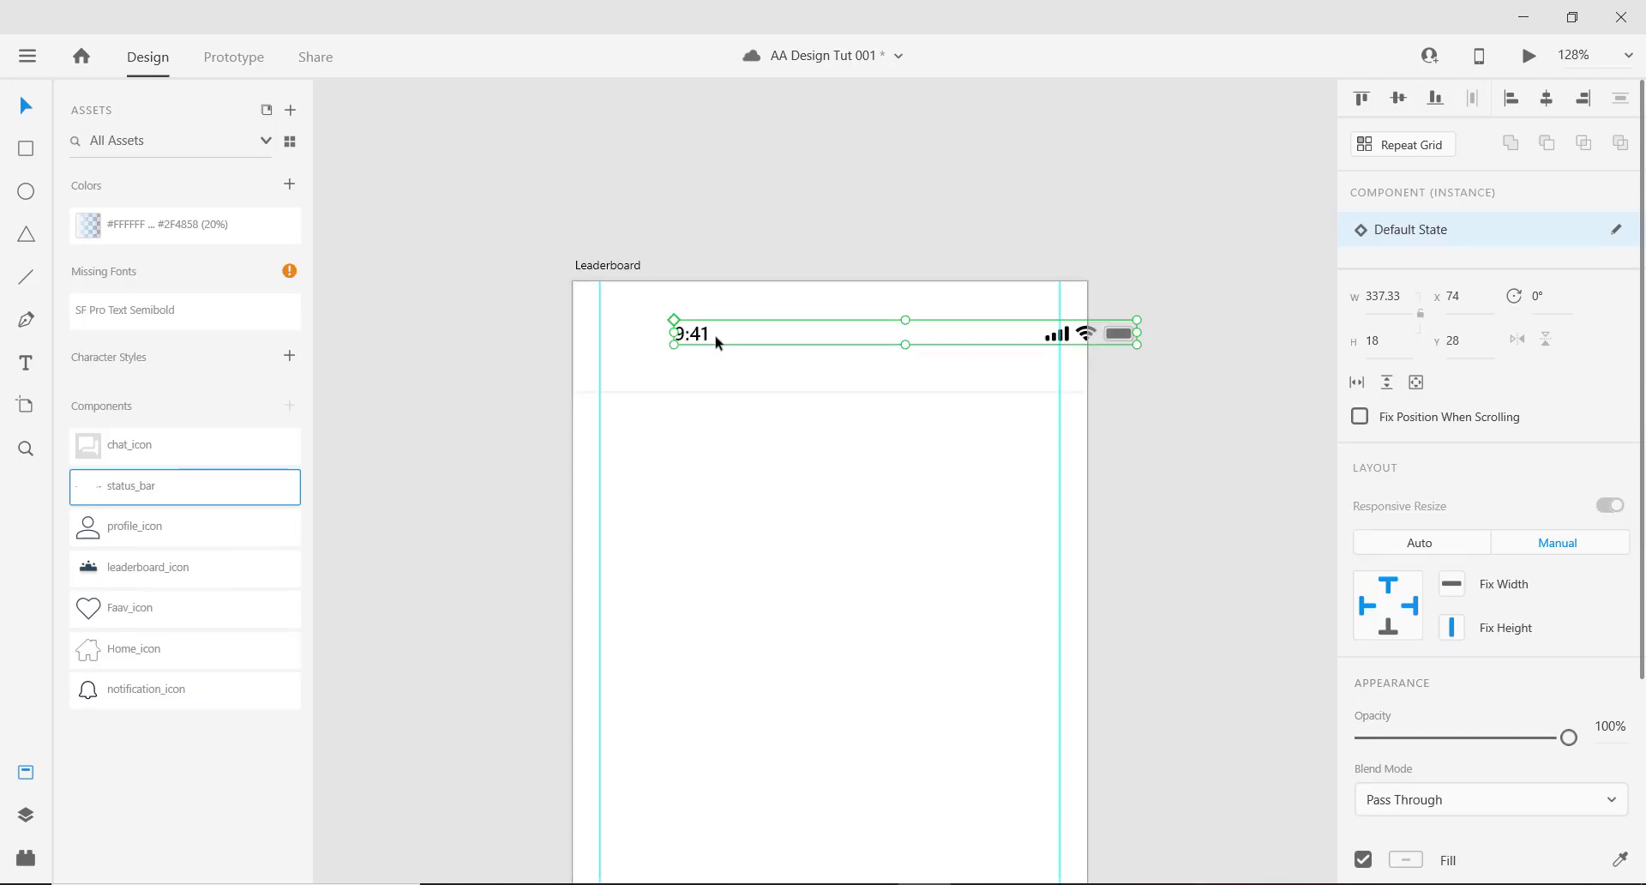
left_click_drag(702, 334, 624, 311)
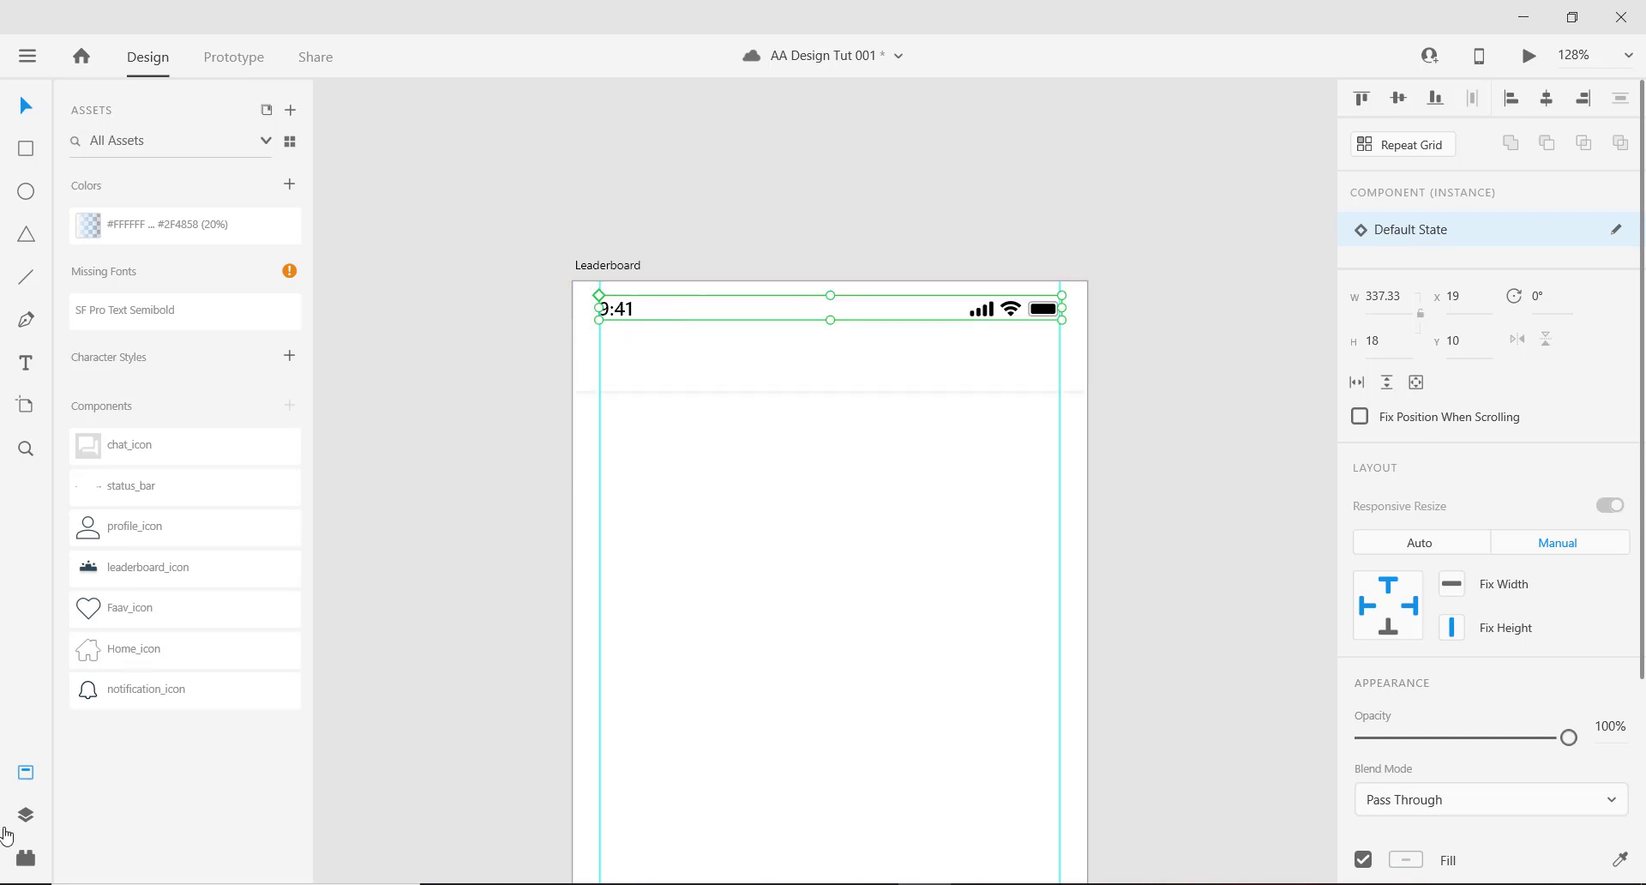
left_click(22, 780)
Move the status bar up within the header to Y 5.
scroll(672, 364, "left", 3)
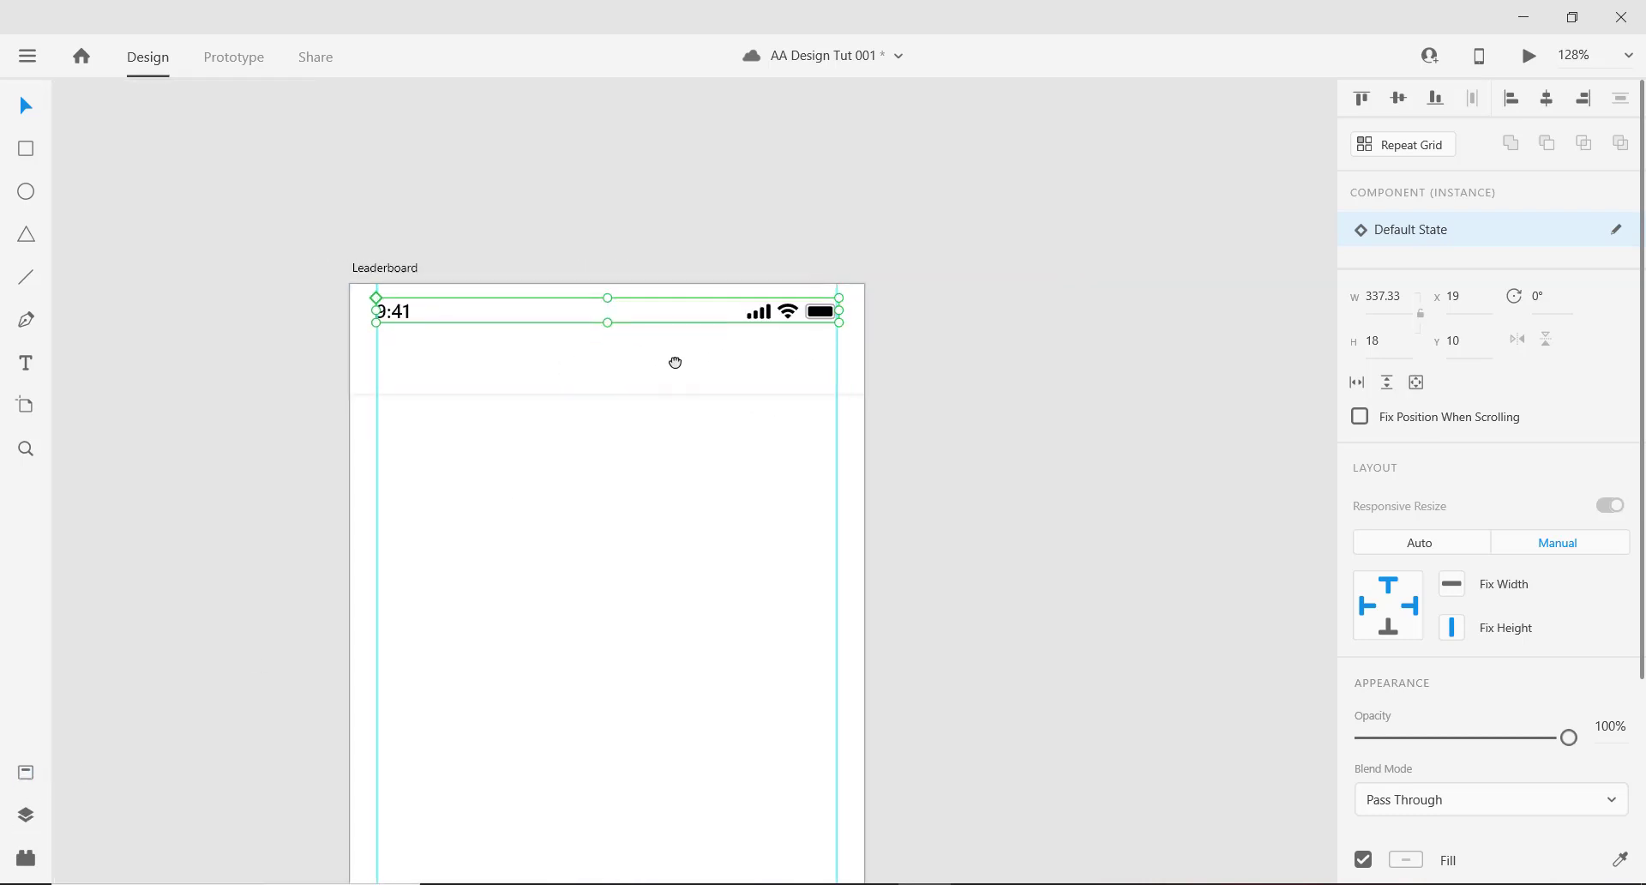
scroll(526, 301, "up", 2)
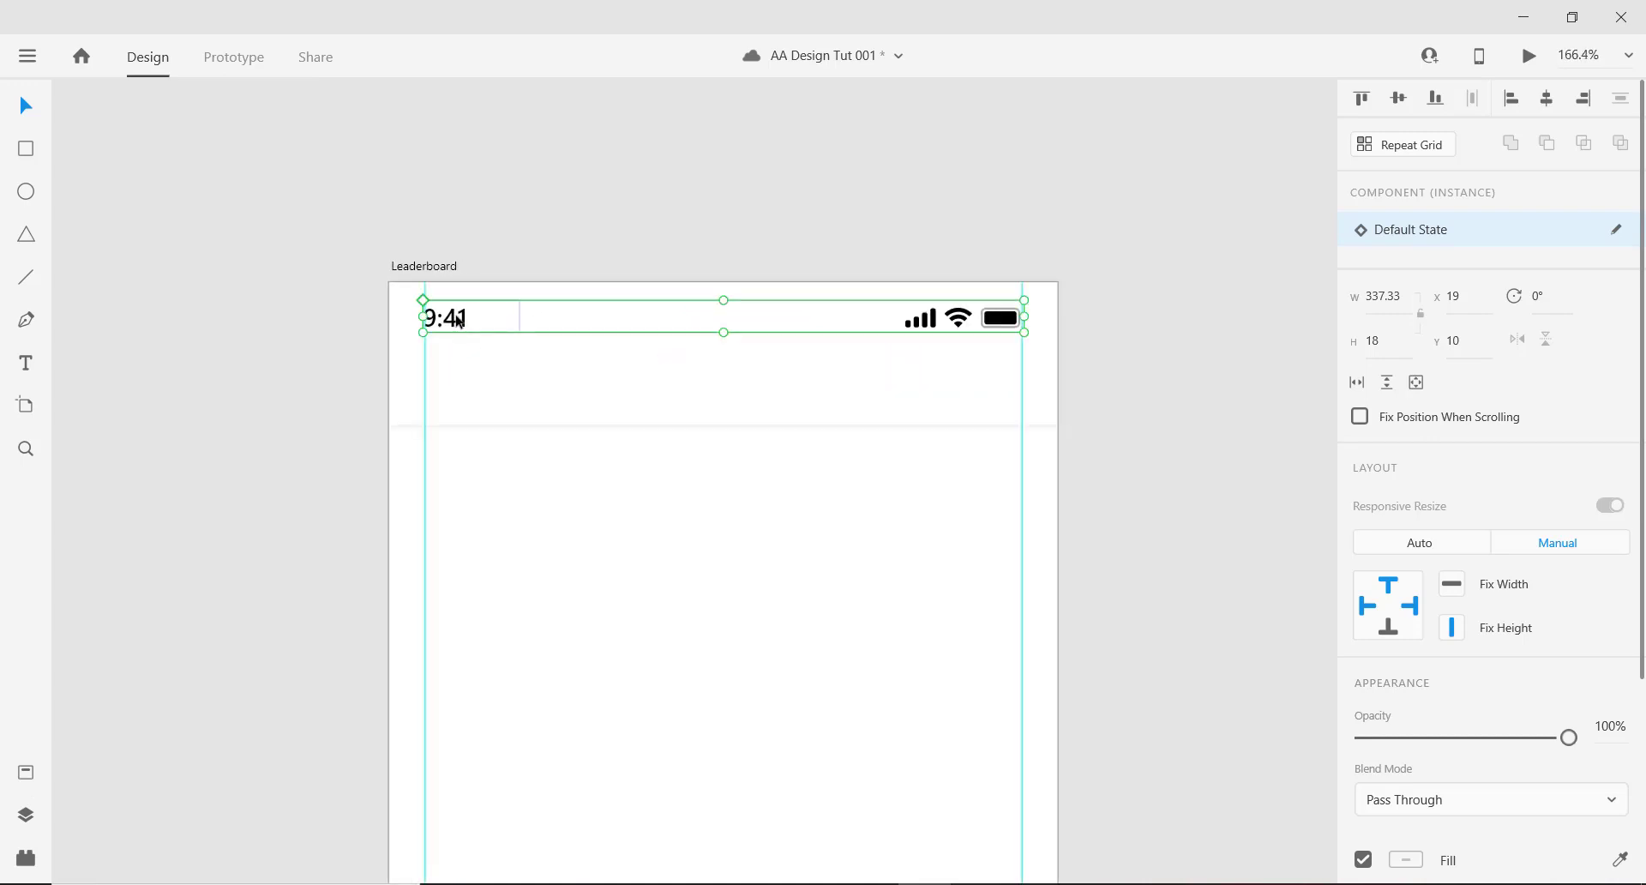
left_click_drag(458, 318, 458, 309)
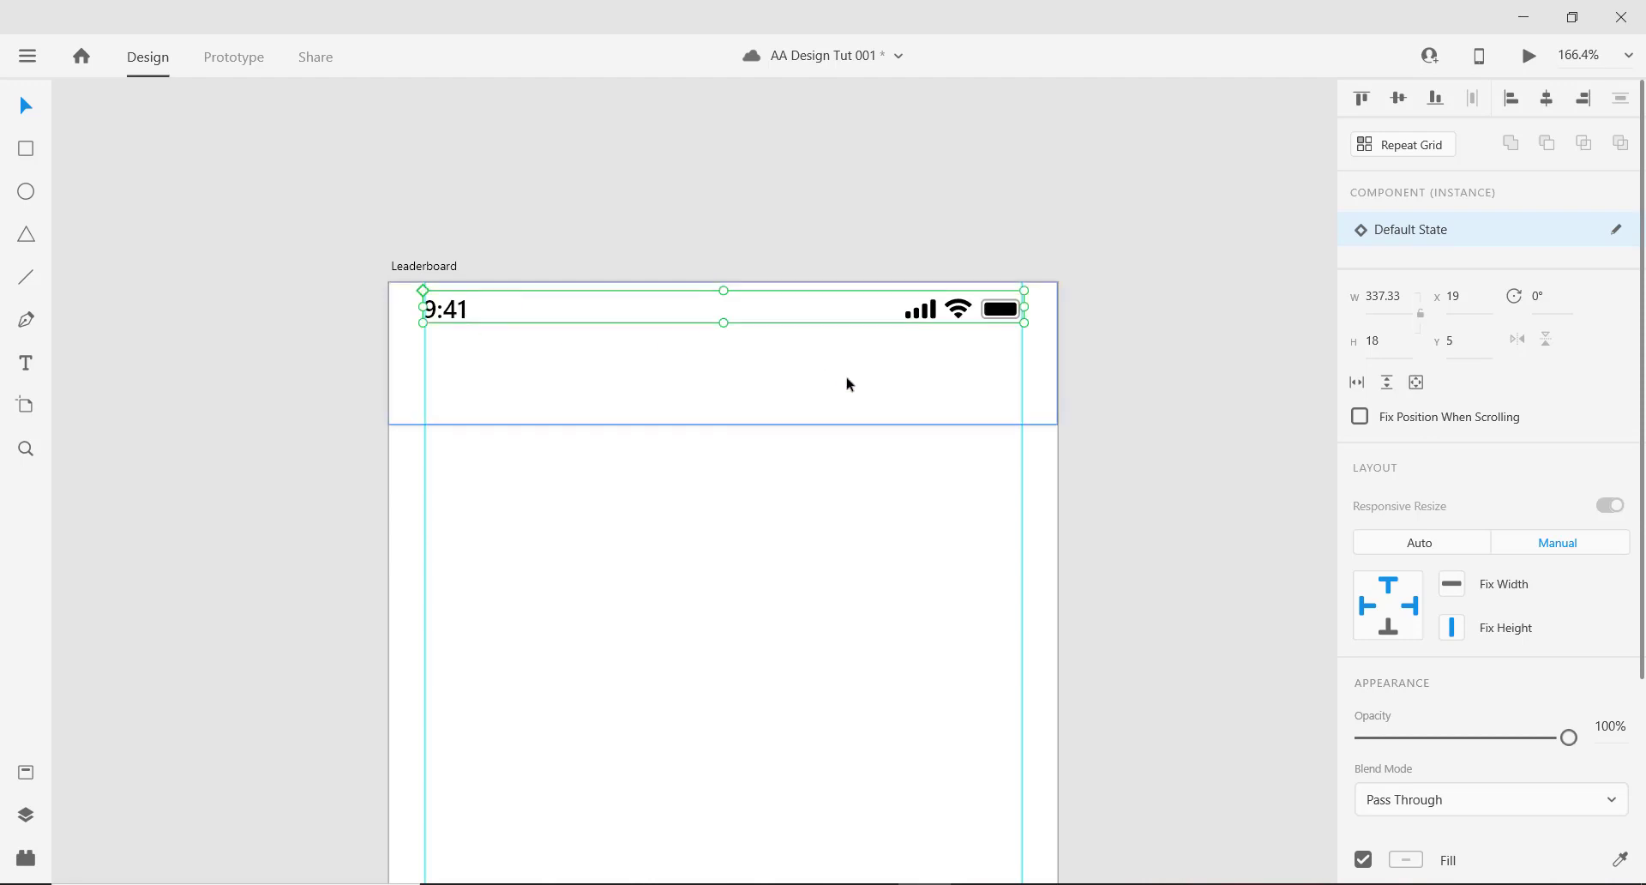
Add the text "Knowledgex" in the header below the status bar's clock.
scroll(849, 379, "down", 2)
left_click_drag(1131, 378, 1197, 238)
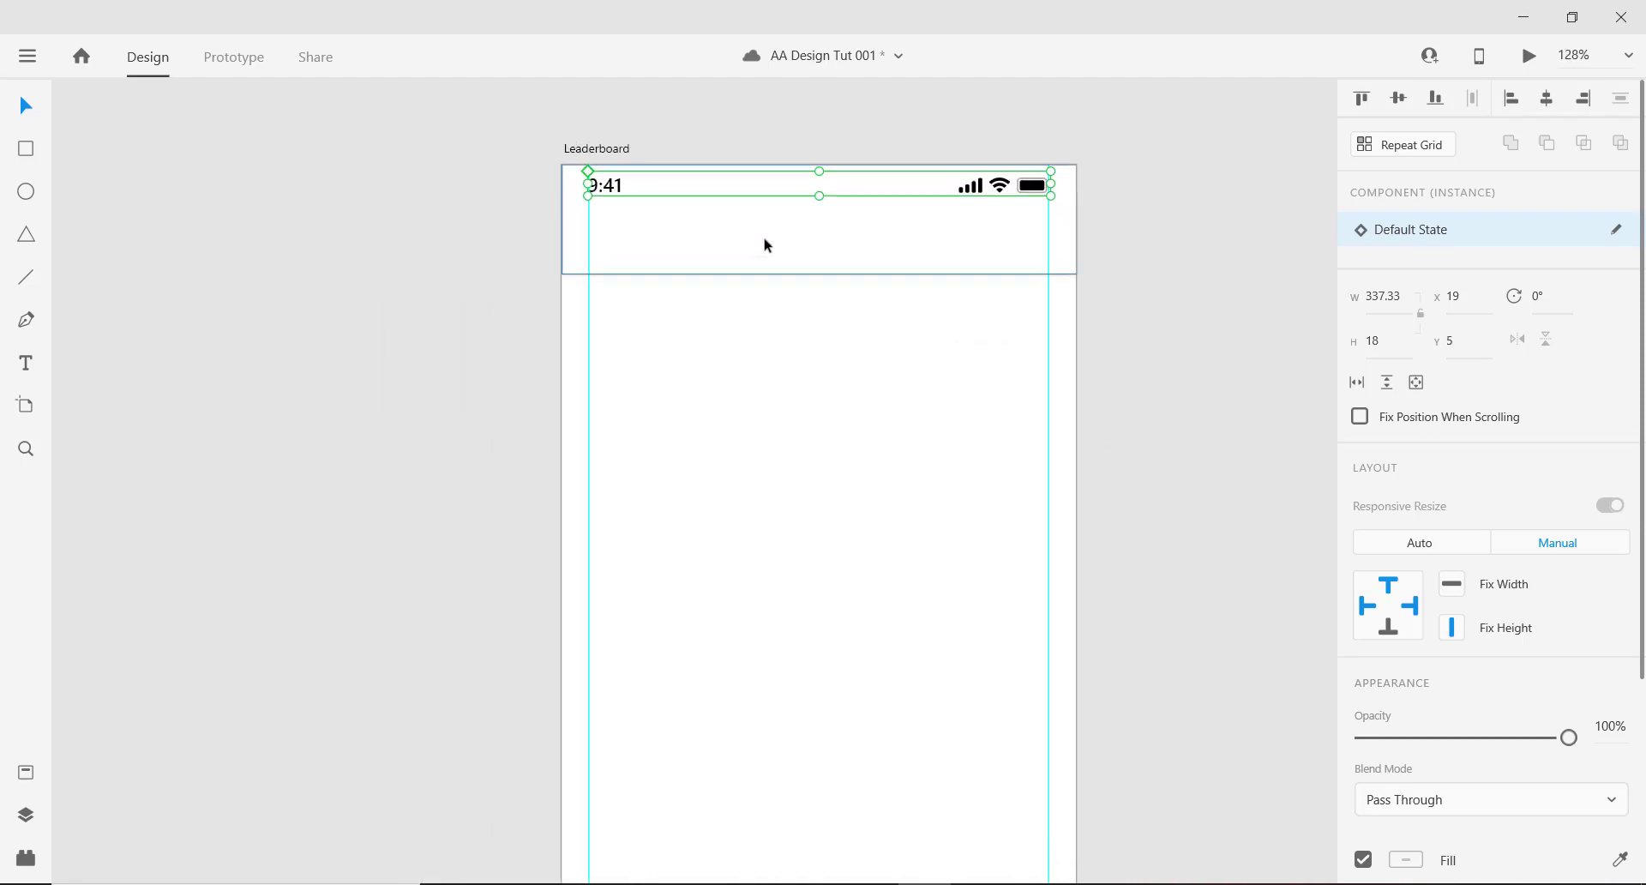
left_click(26, 364)
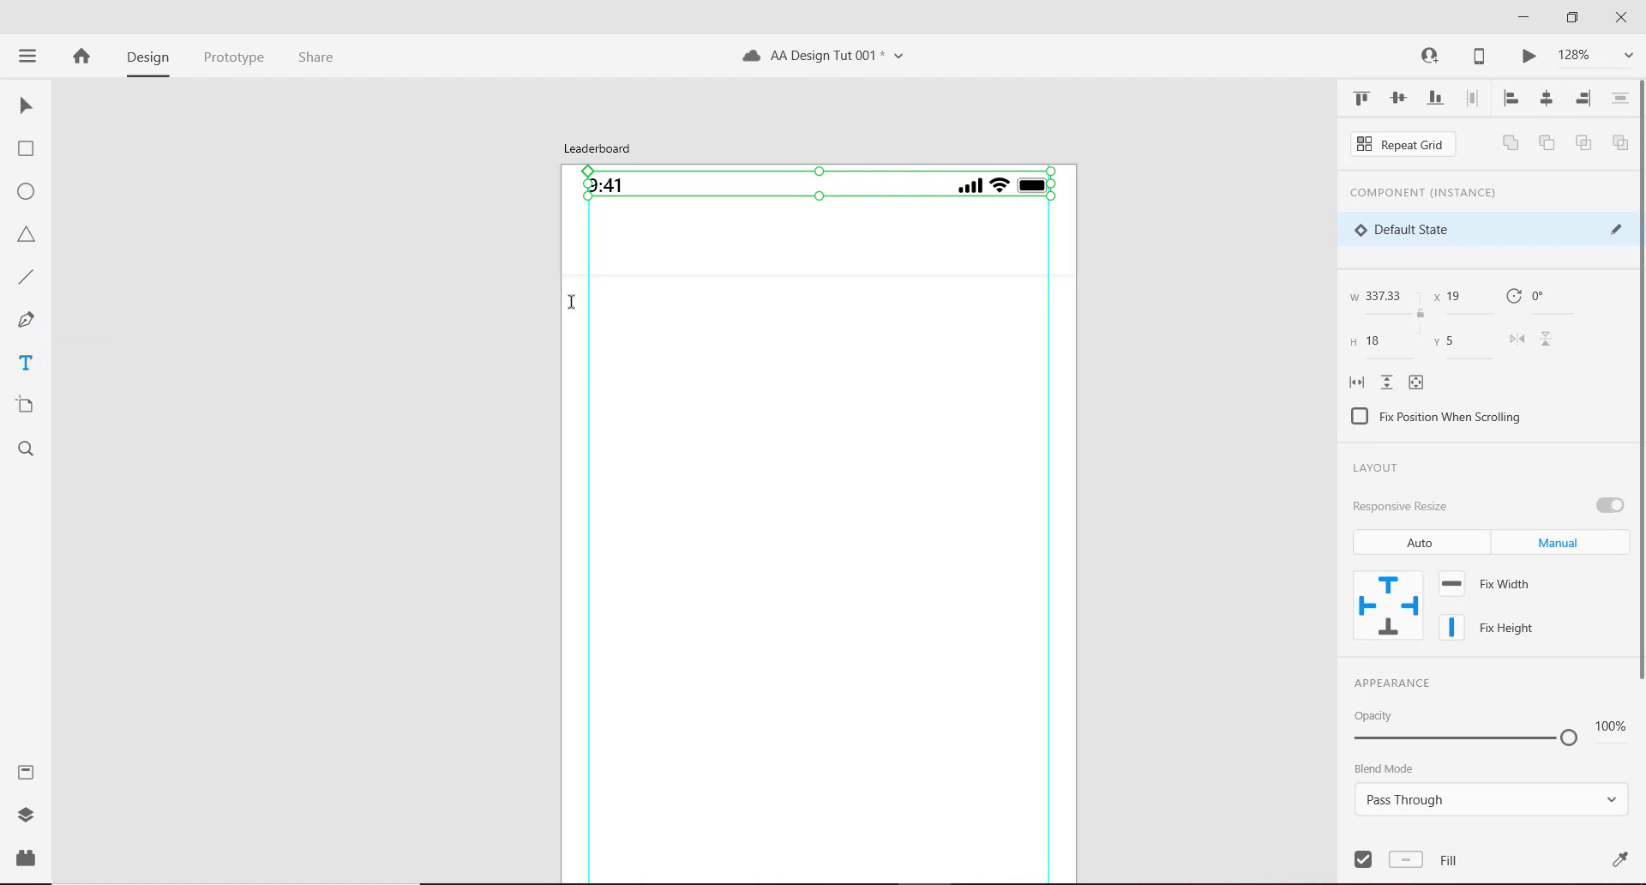
left_click(631, 245)
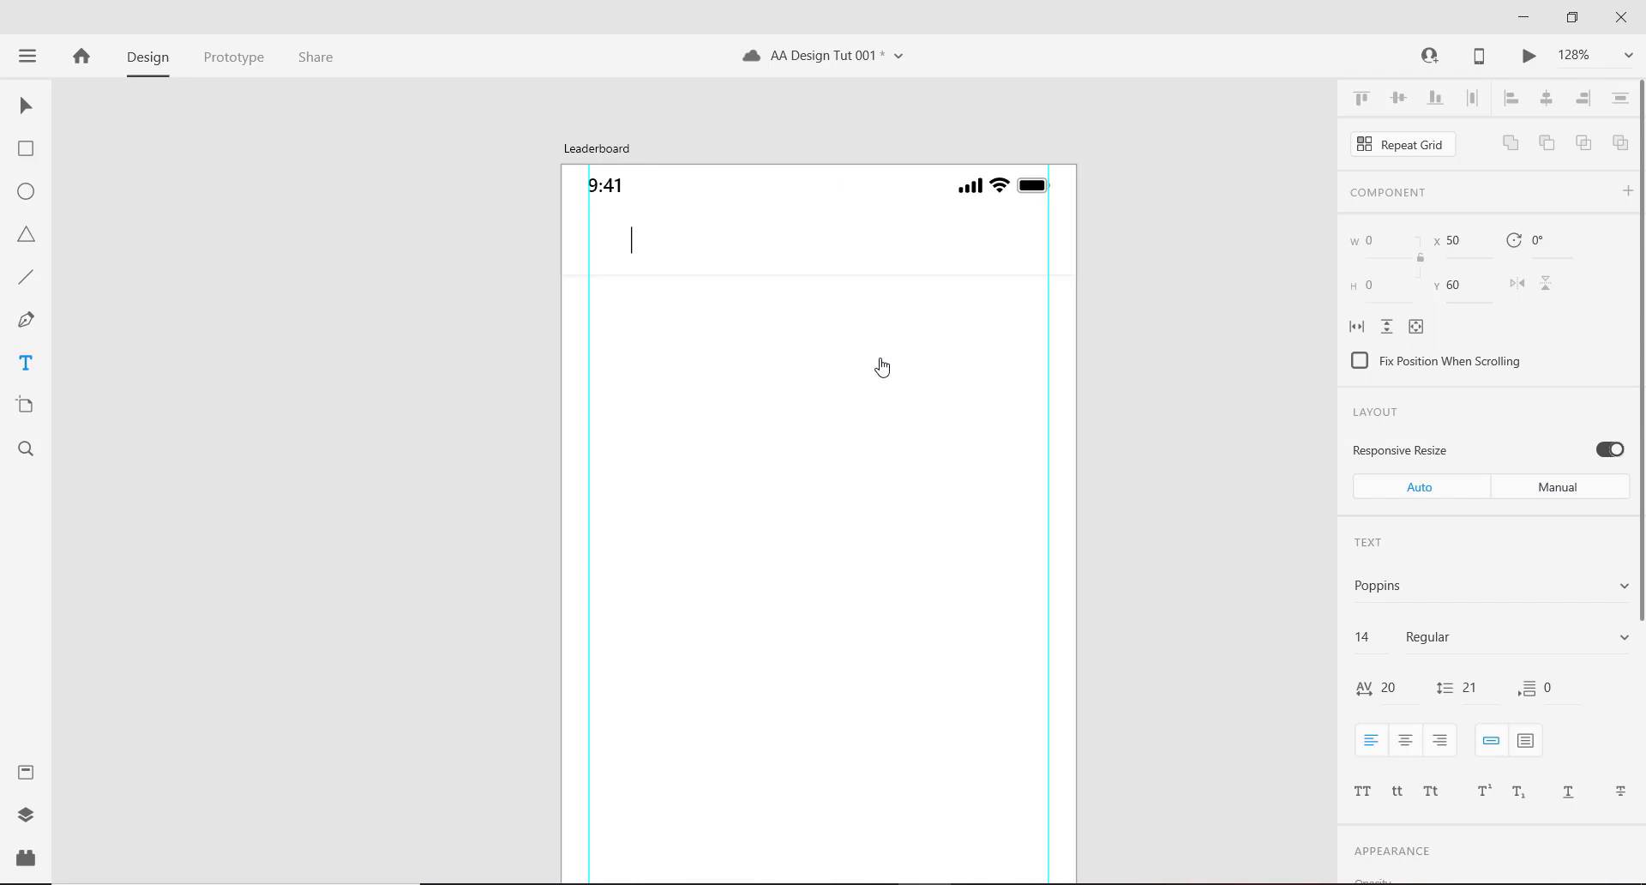
type("Knowledgex")
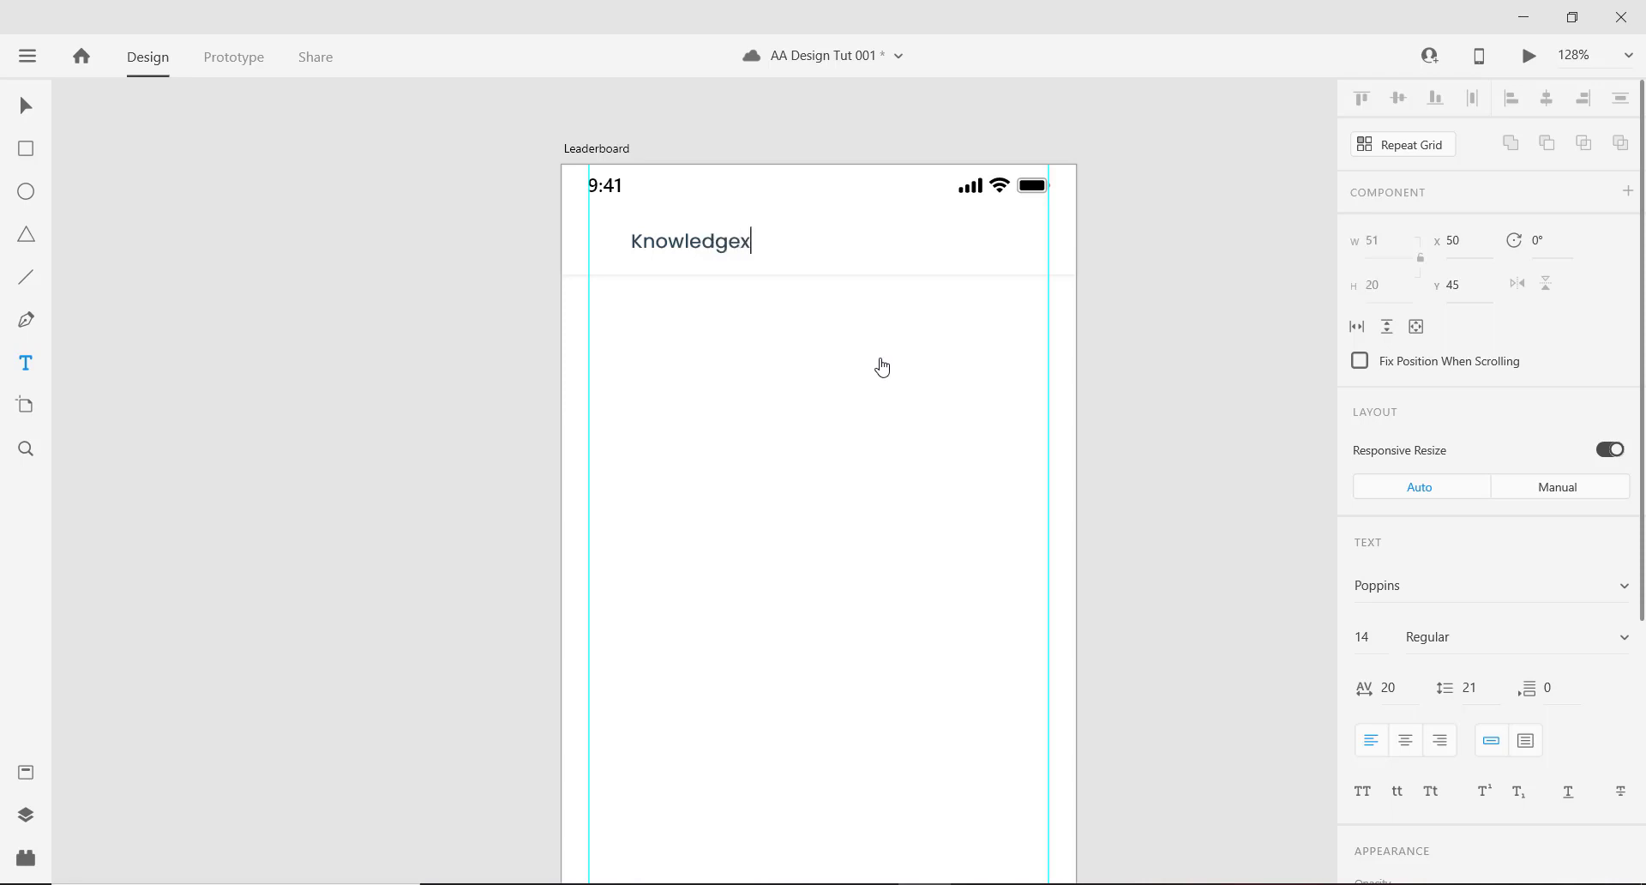
key("Escape")
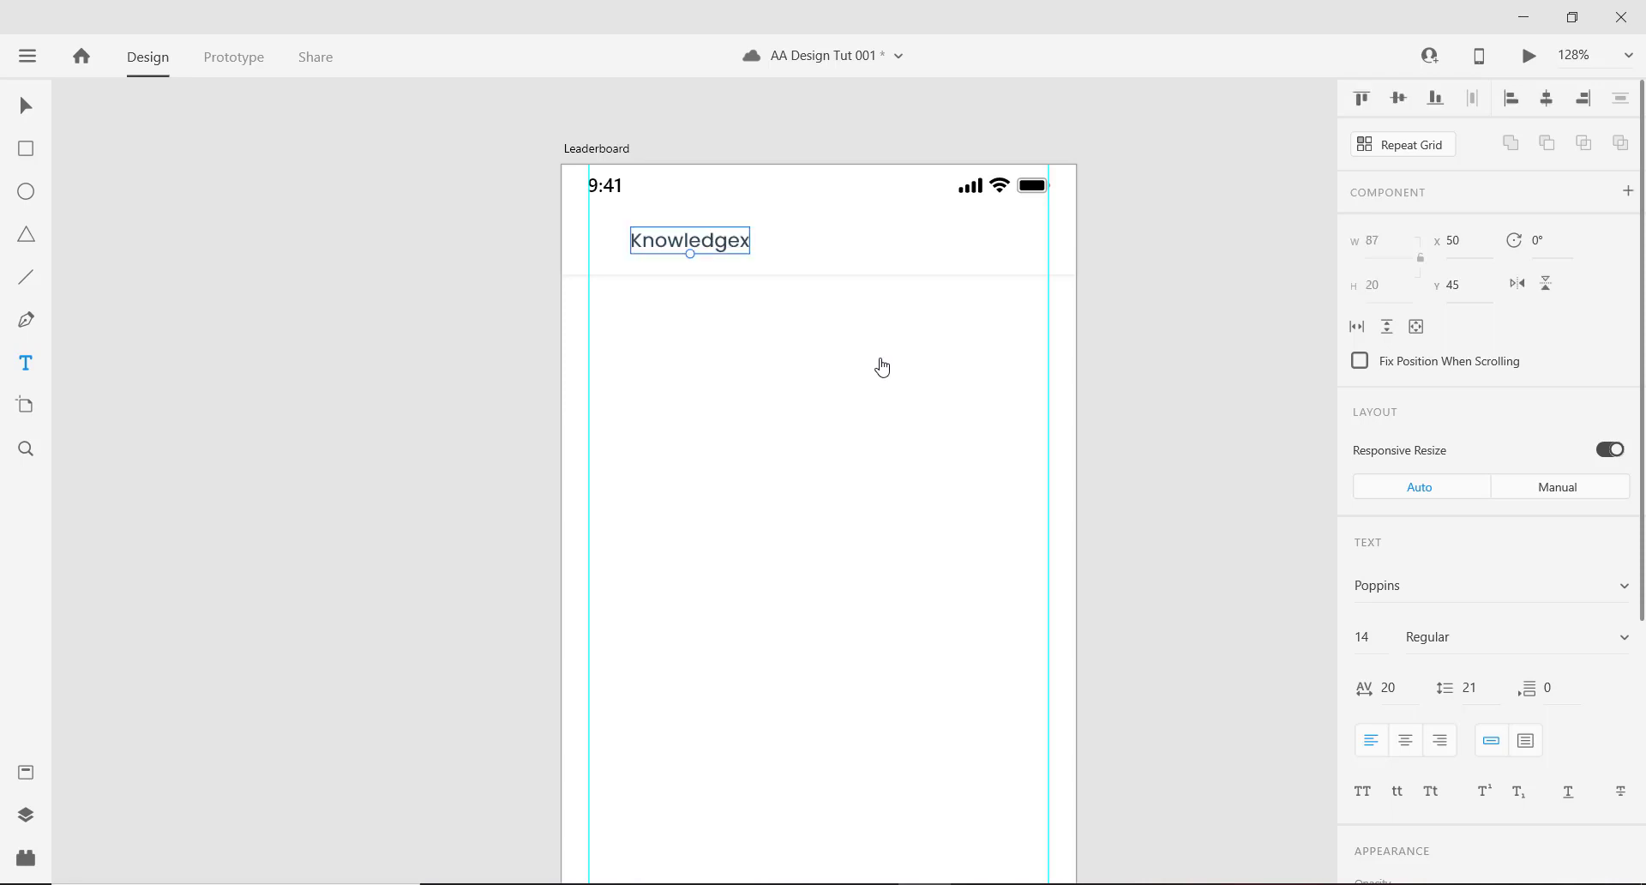
Correct the header text to "KnowledgeX" with a capital X at the end.
double_click(728, 241)
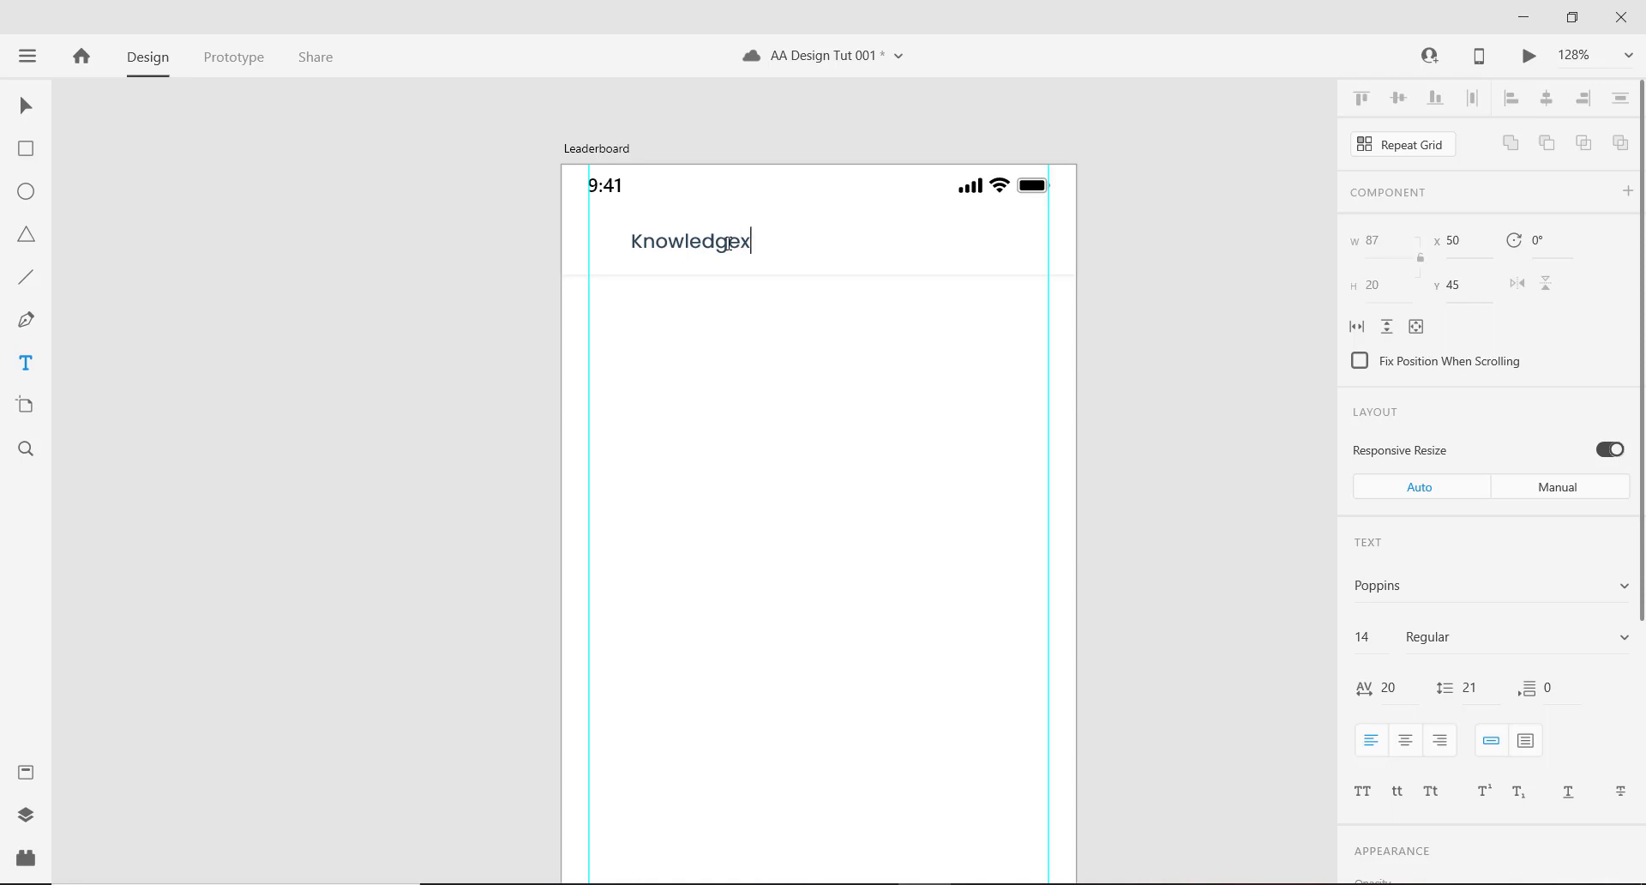
key("BackSpace")
type("X")
key("Return")
key("Escape")
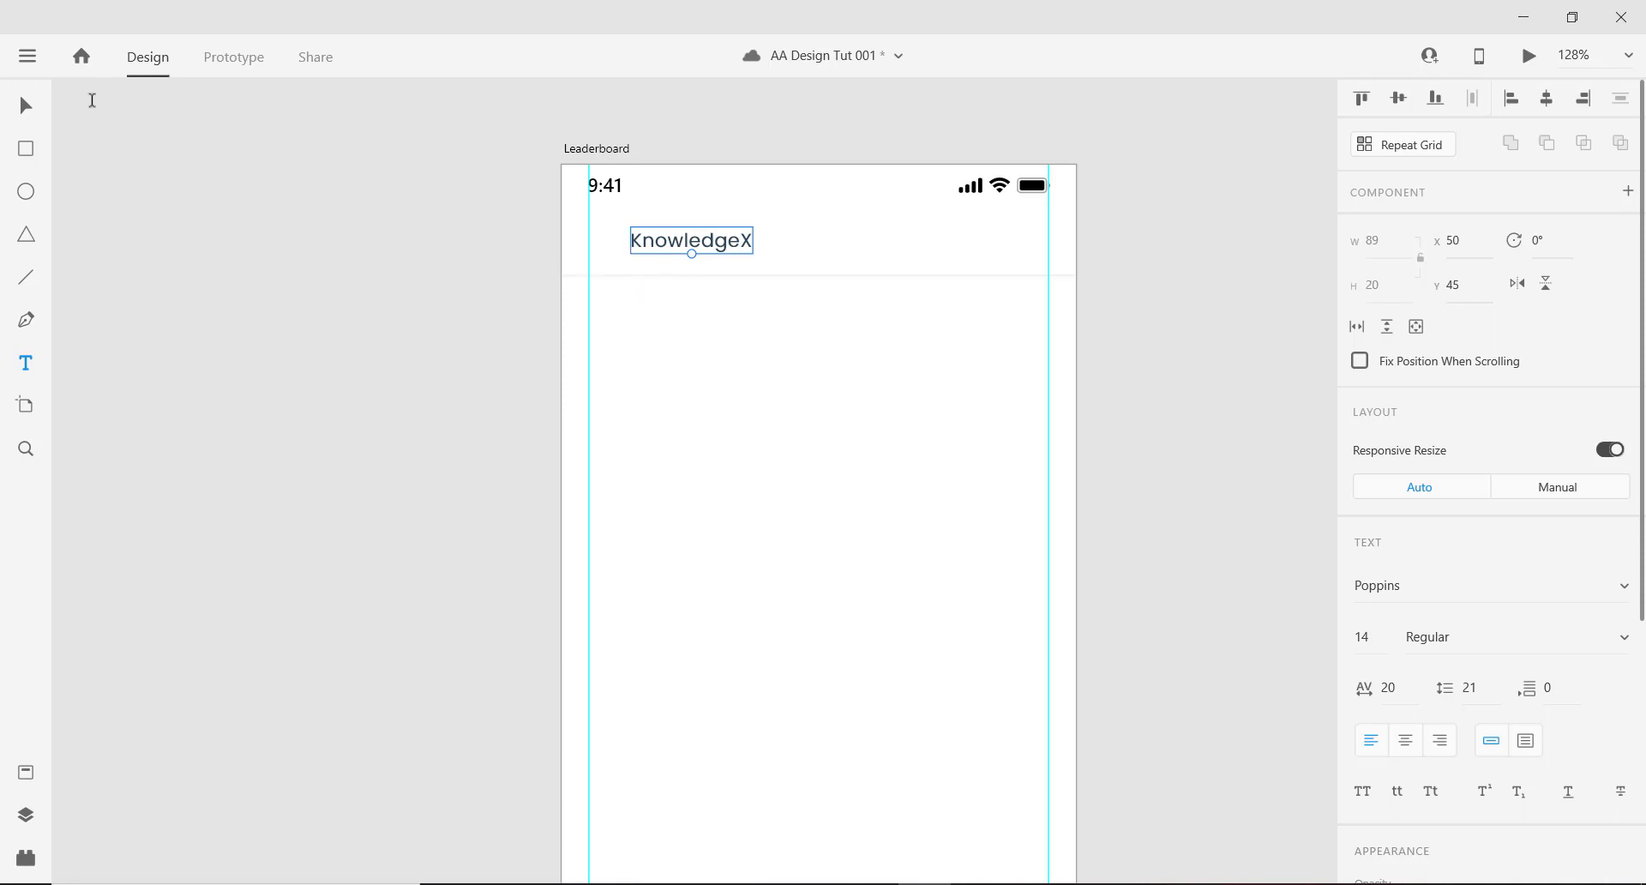
Align the KnowledgeX title with the left margin guide at X 20, Y 40.
left_click(26, 106)
left_click_drag(672, 239, 635, 239)
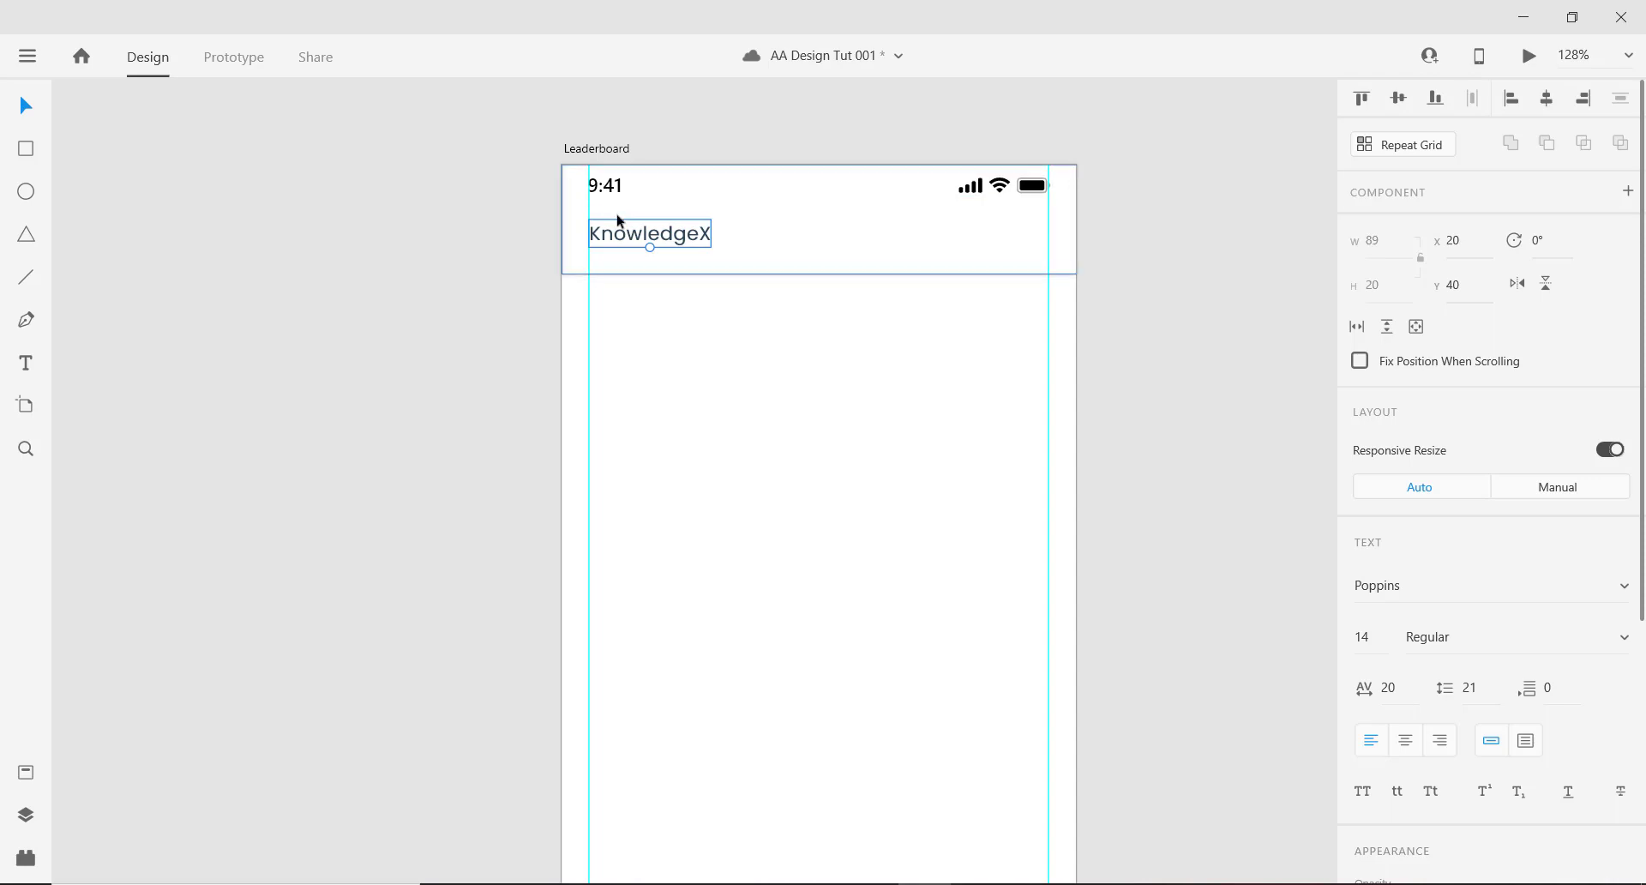
key("super")
left_click(708, 232)
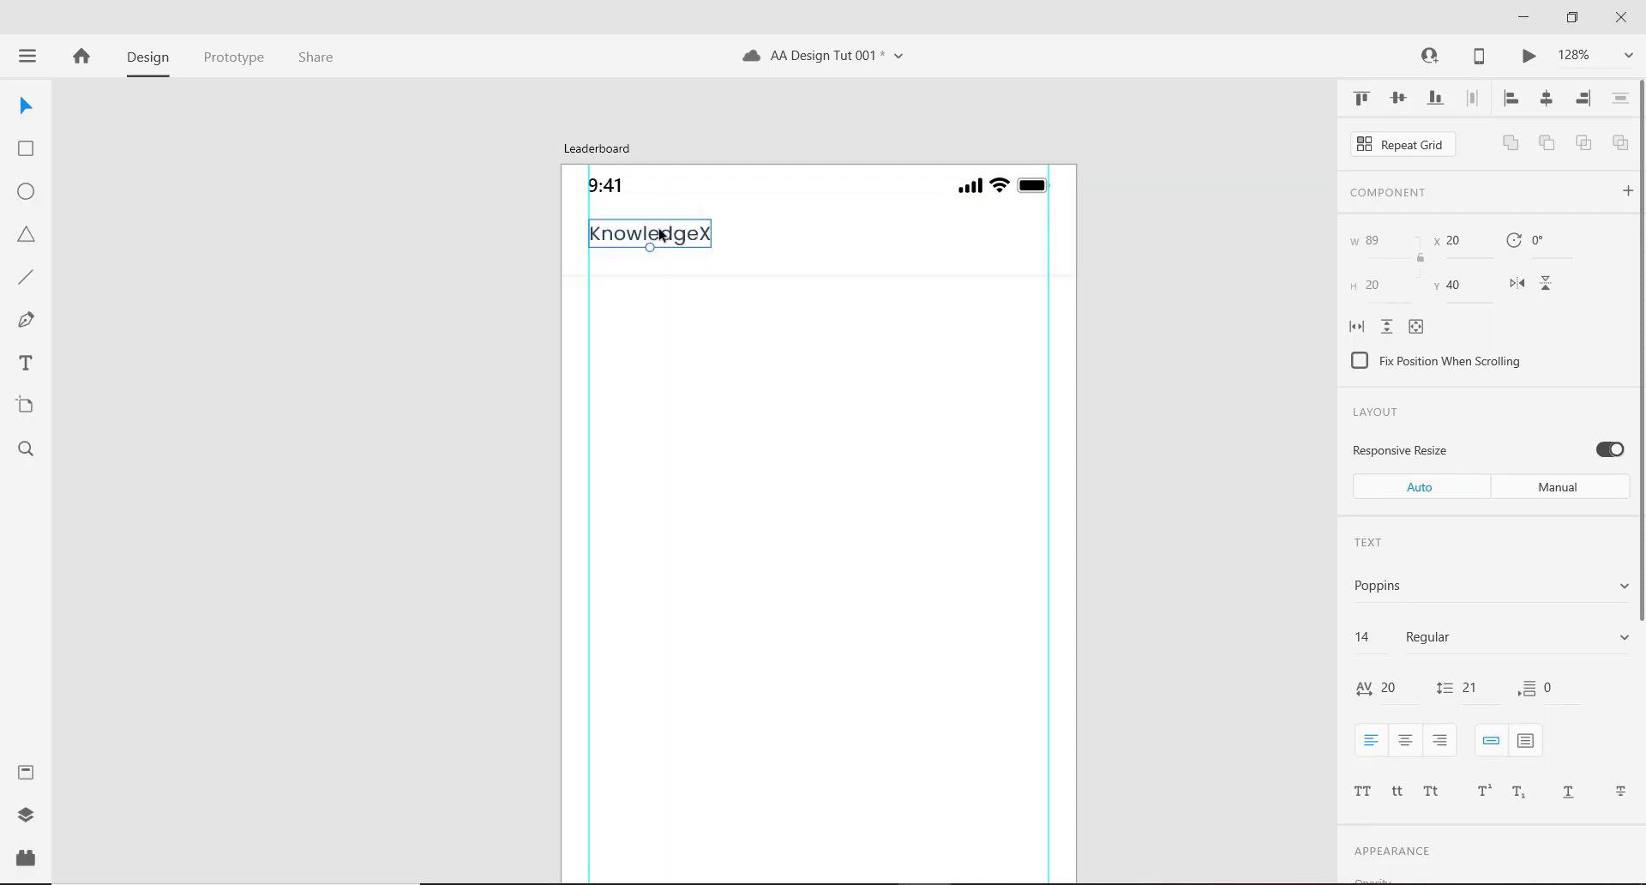
left_click_drag(661, 232, 662, 238)
key("alt")
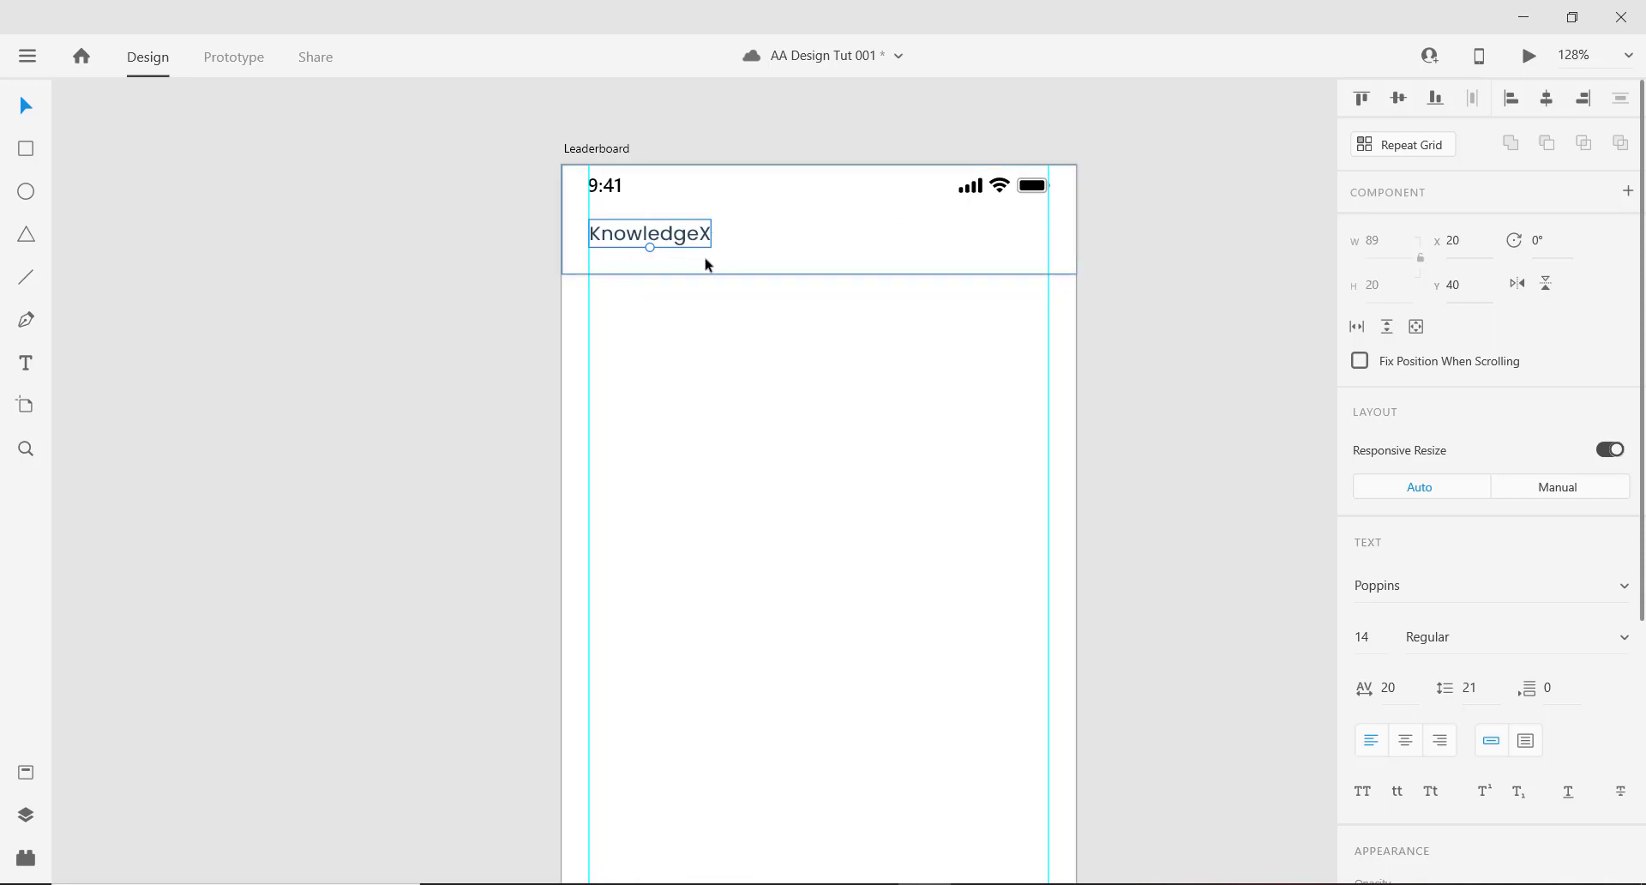
Check the KnowledgeX title's spacing within the header, nudge it down to Y 45, and save the document.
key("alt")
key("Down")
key("Down")
key("Down")
key("Down")
key("Down")
key("alt")
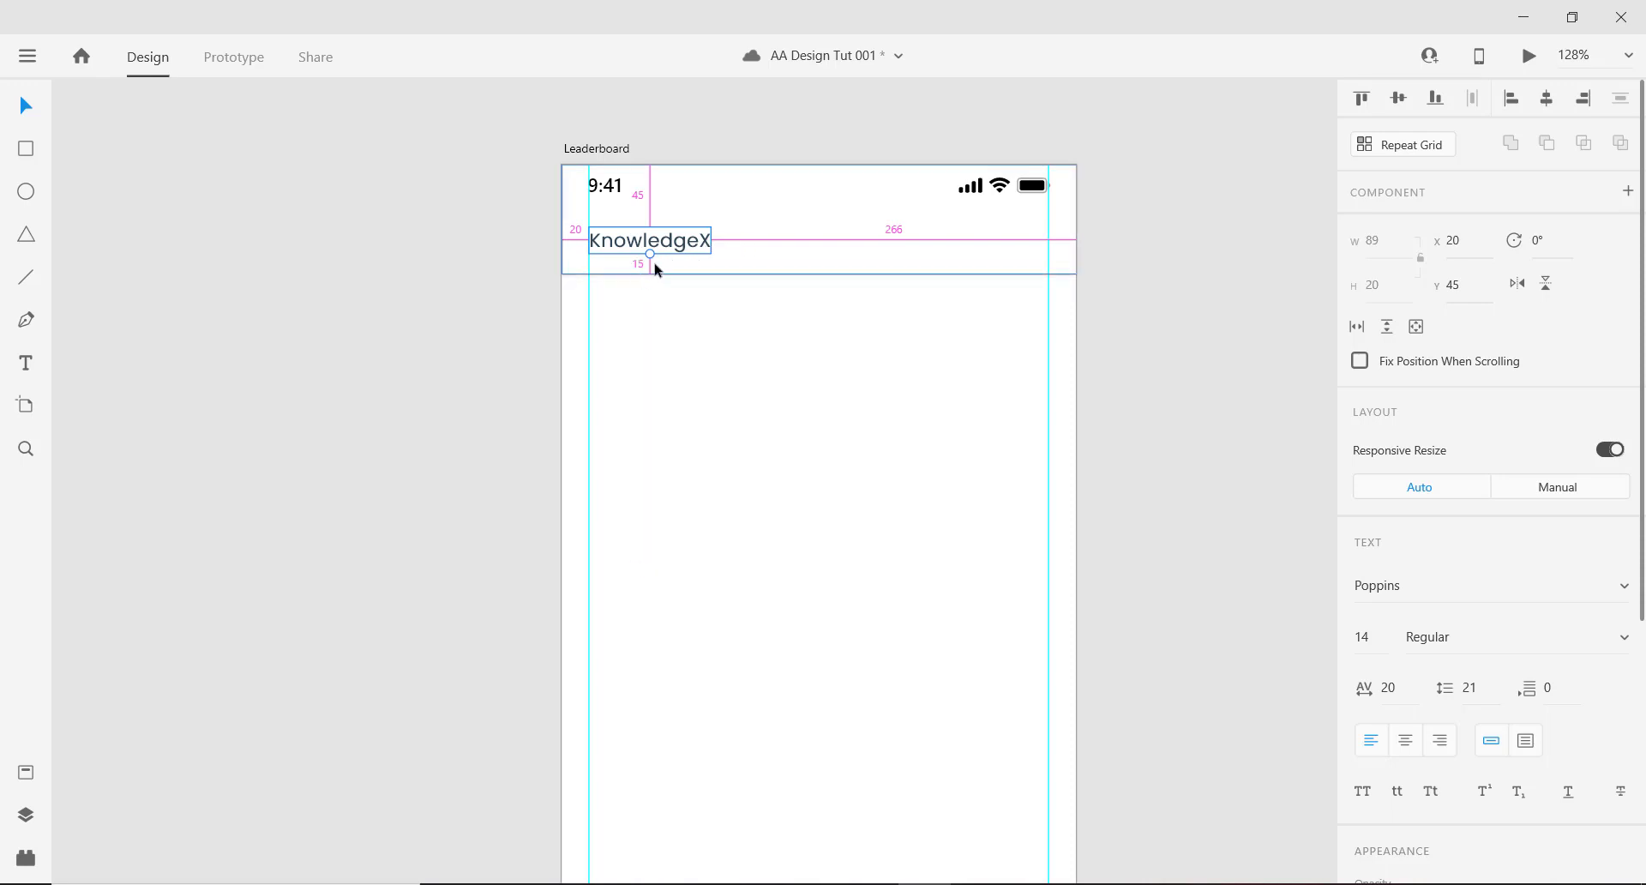
key("ctrl+s")
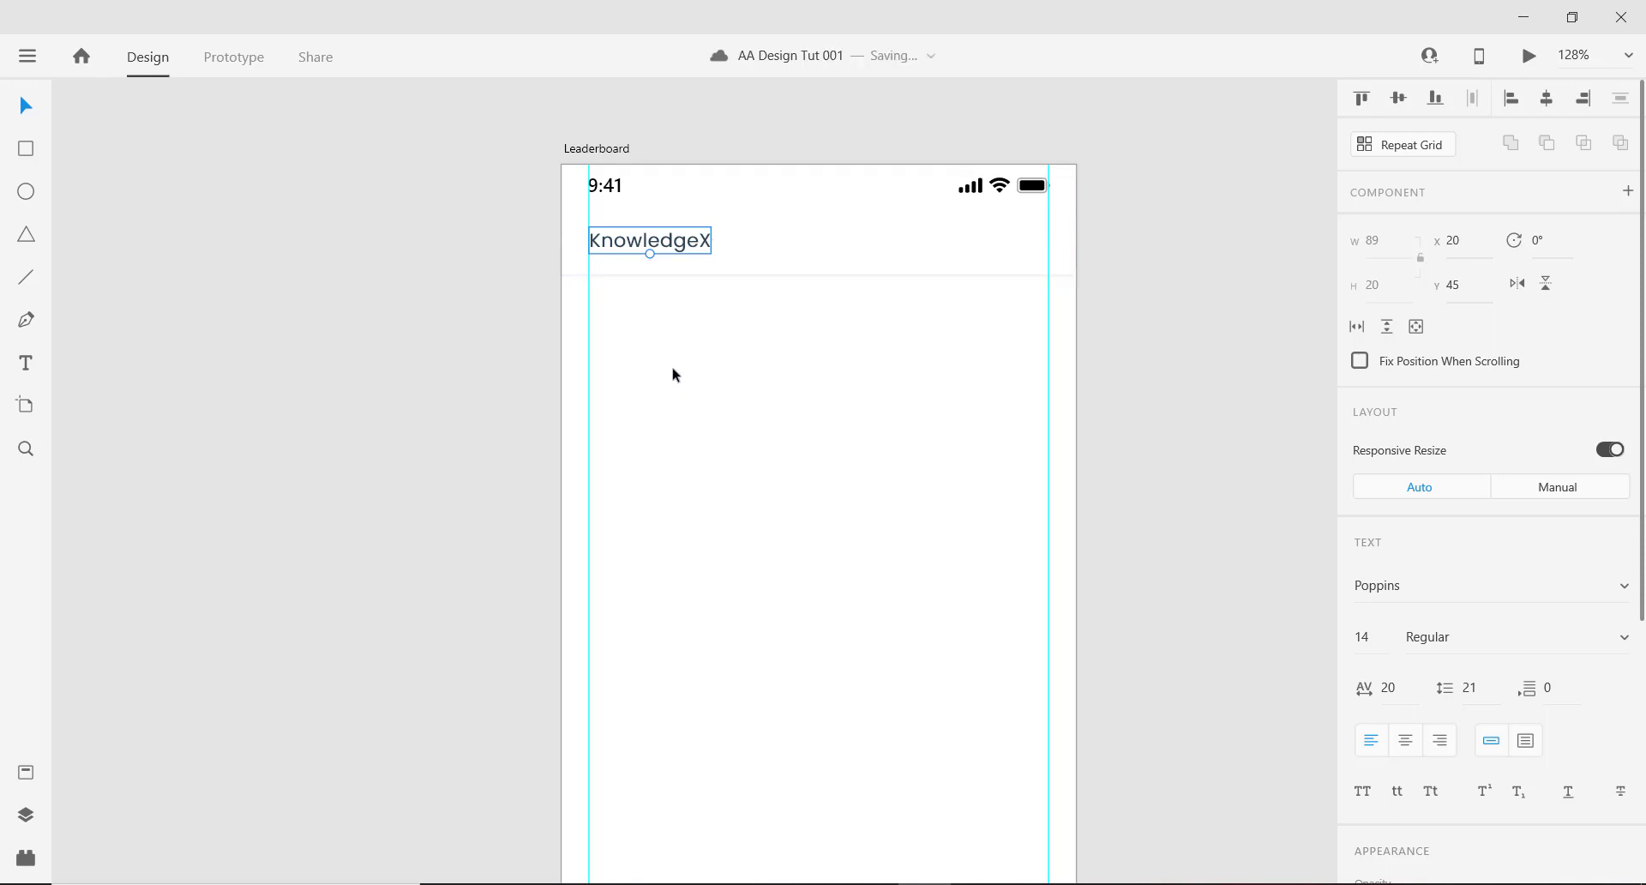
left_click(686, 302)
left_click(655, 249)
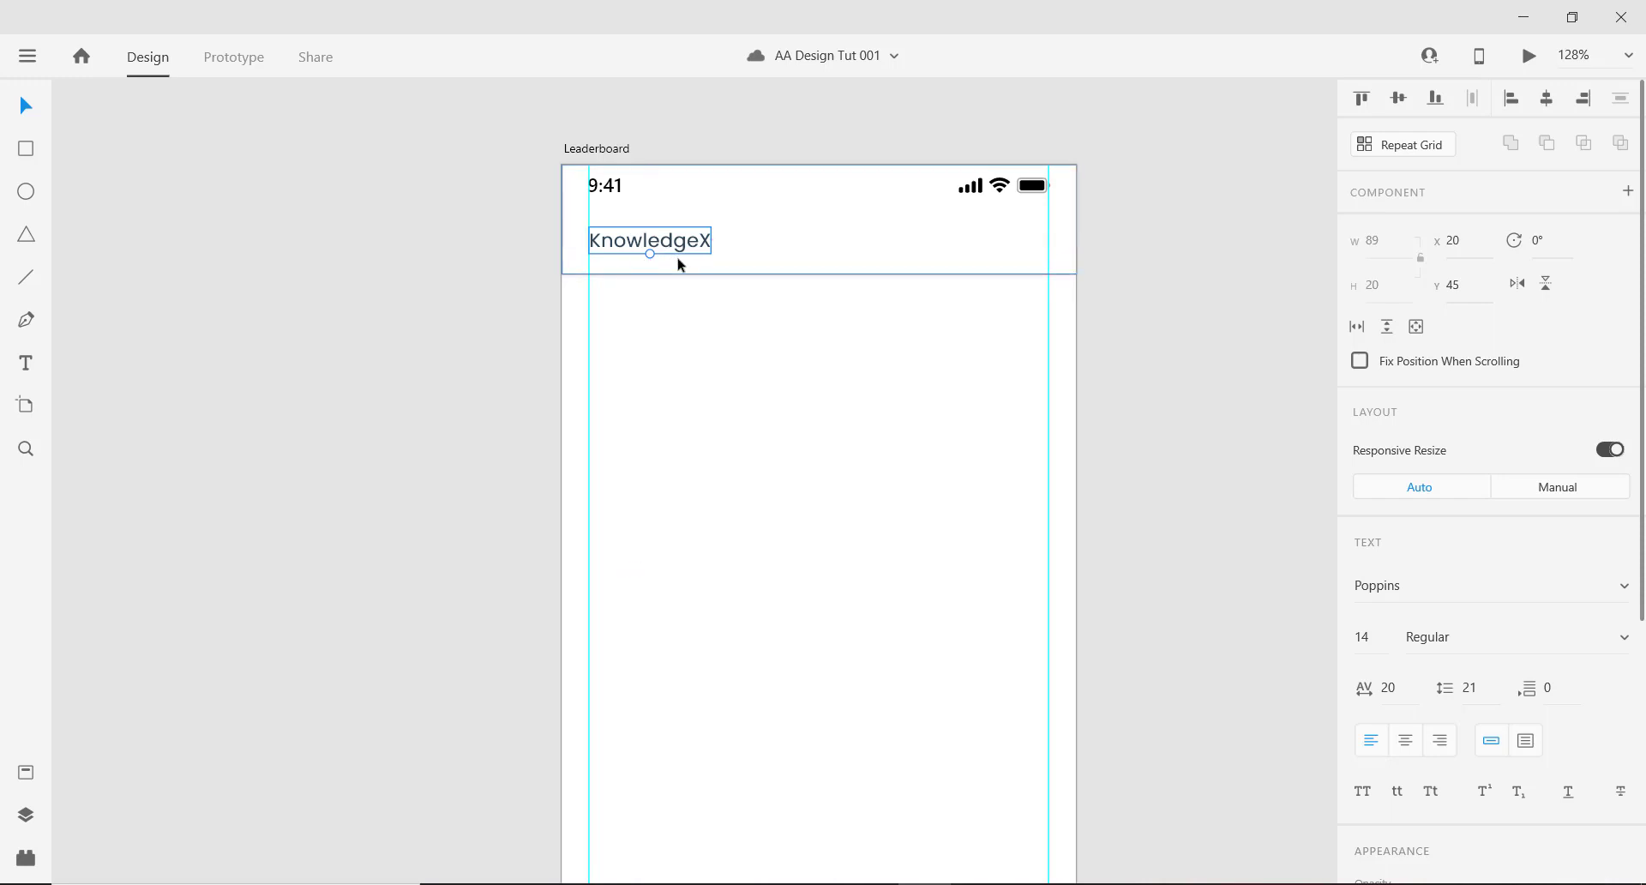
left_click(1381, 640)
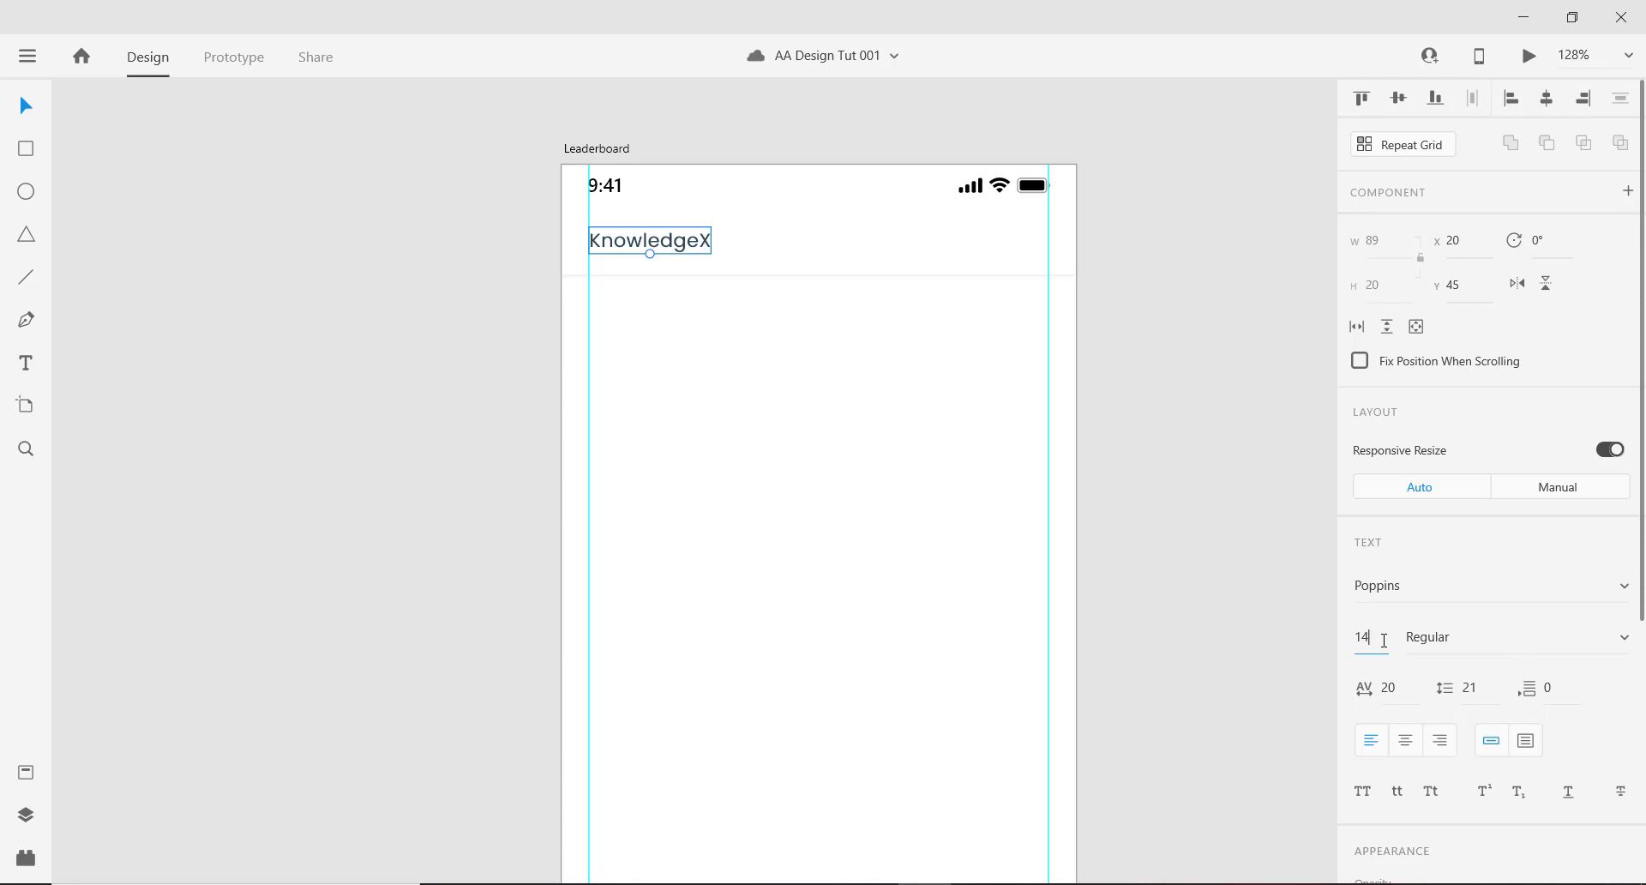
left_click(1130, 402)
scroll(612, 365, "down", 4)
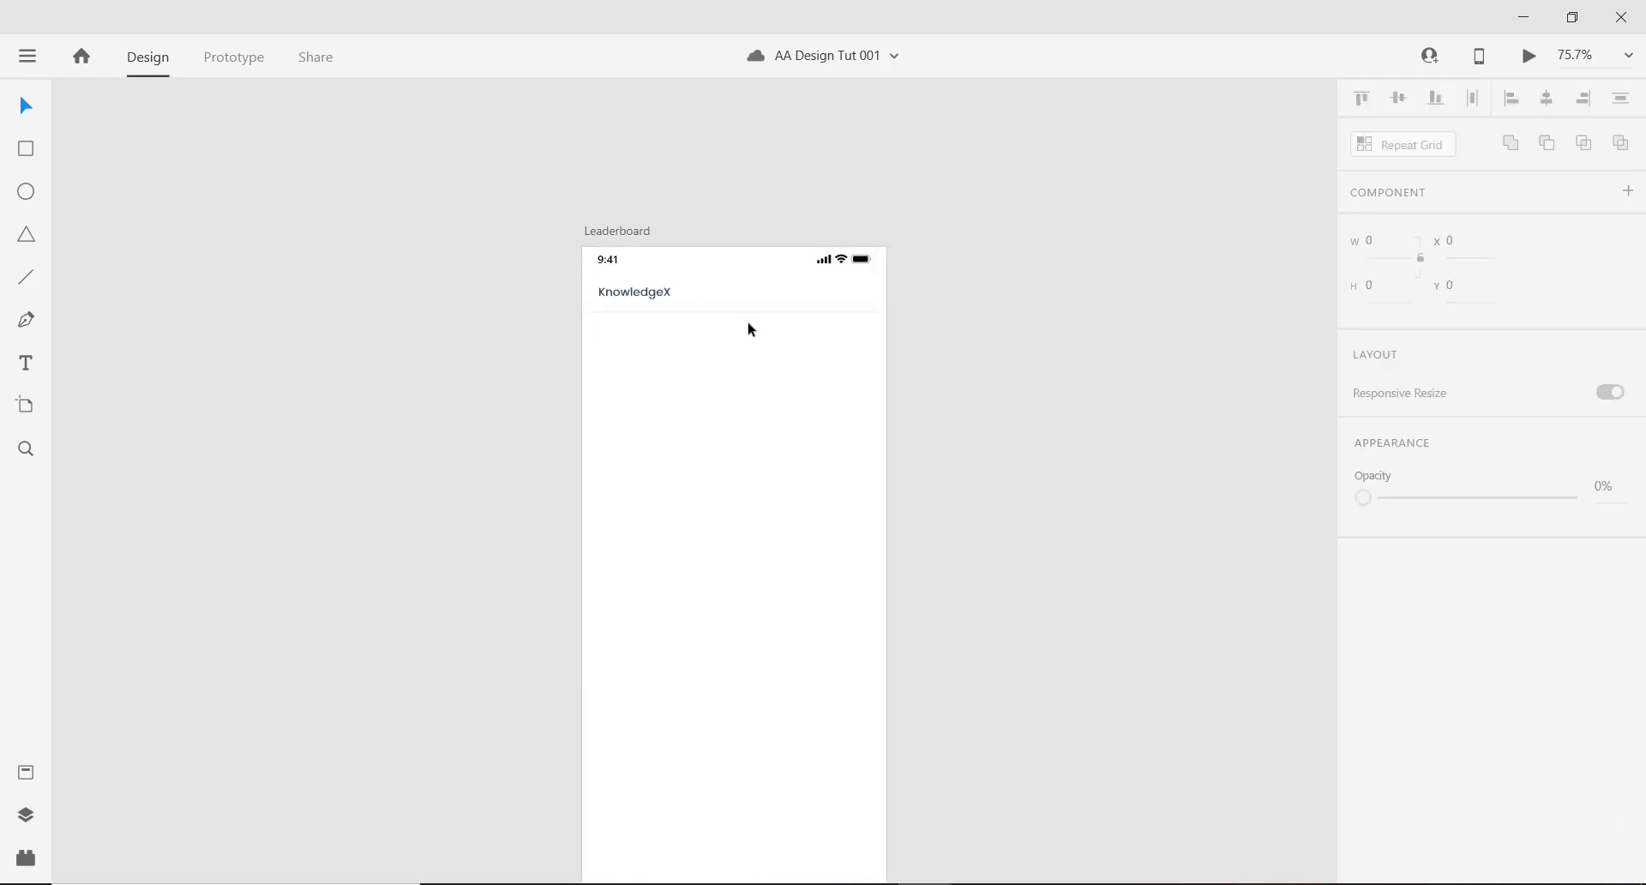
scroll(747, 322, "up", 2)
left_click(606, 284)
scroll(875, 304, "up", 2)
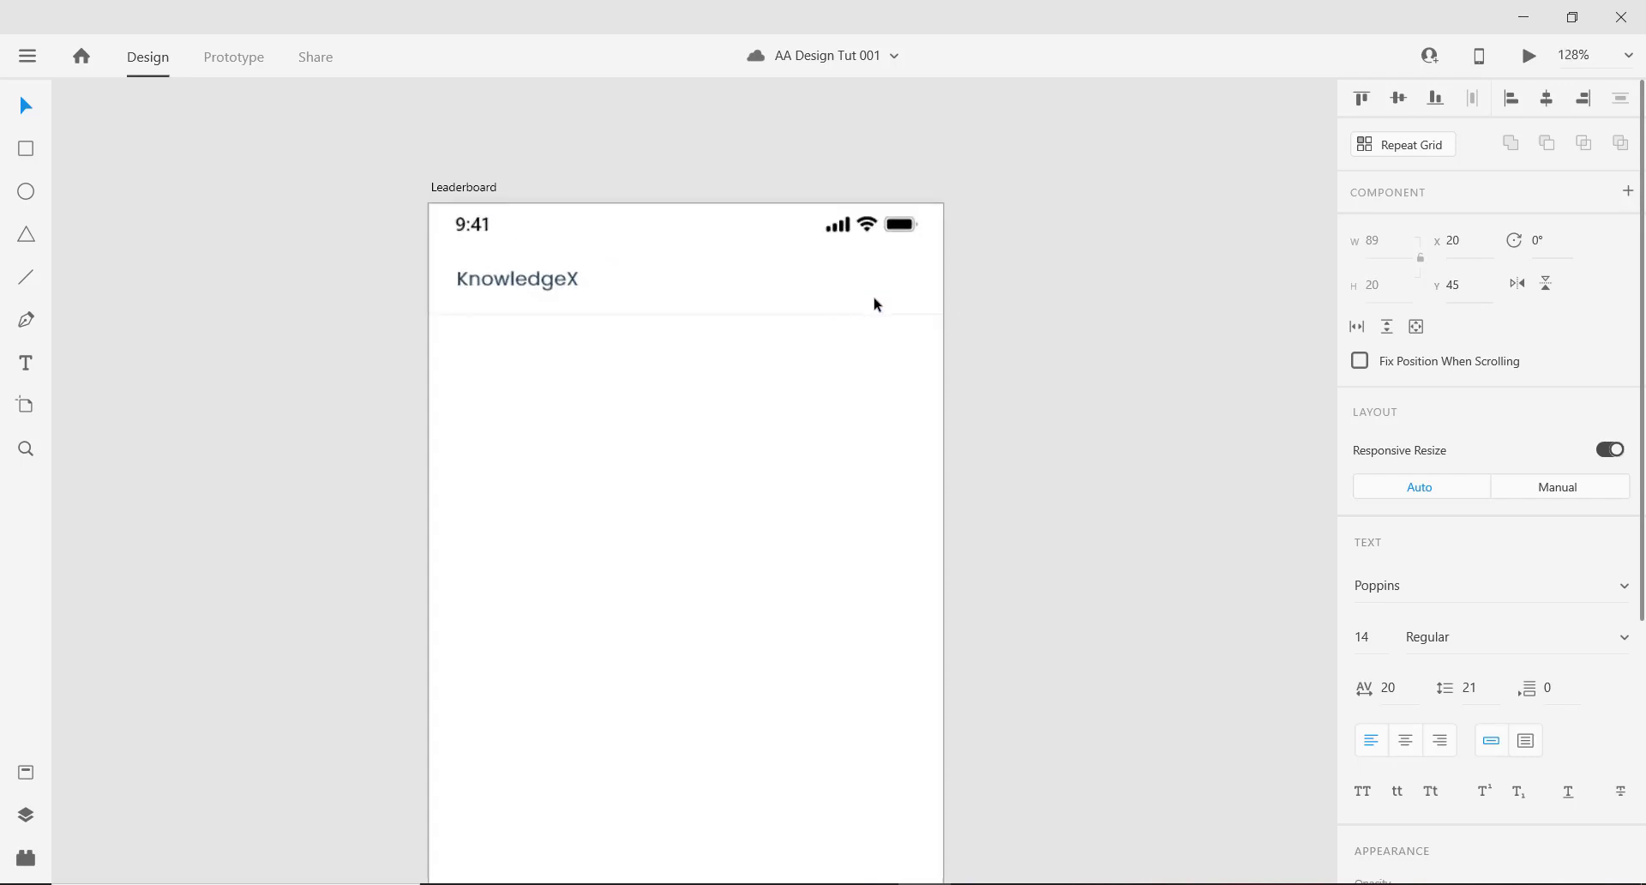
left_click_drag(1060, 374, 1095, 342)
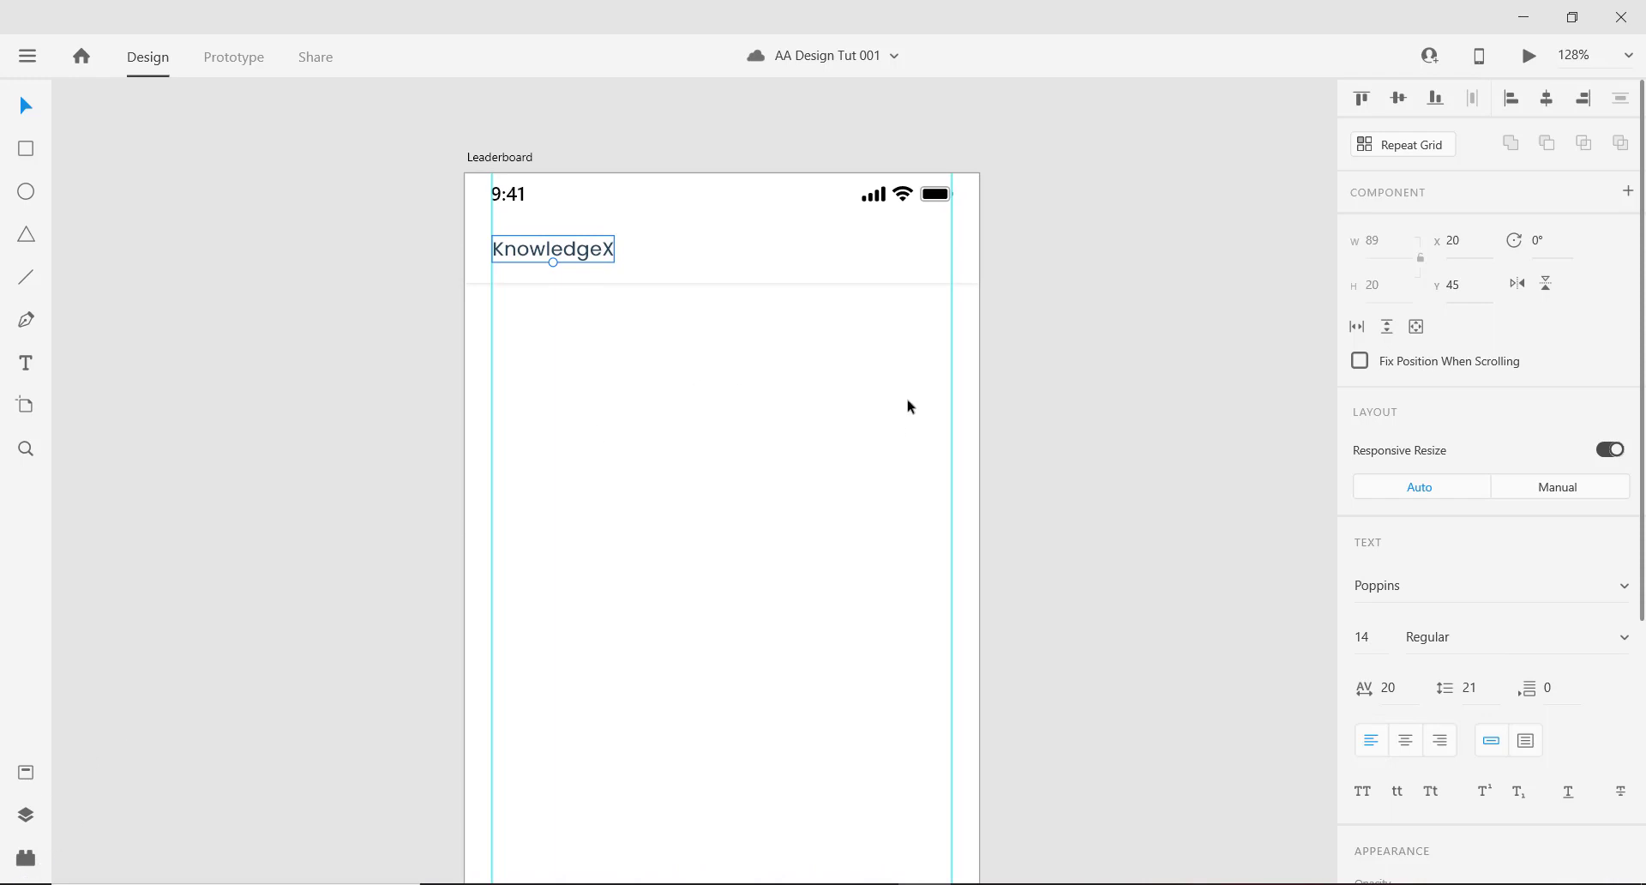
Place the notification_icon component in the header at about X 304, Y 52, opposite the KnowledgeX title.
key("alt")
left_click(18, 776)
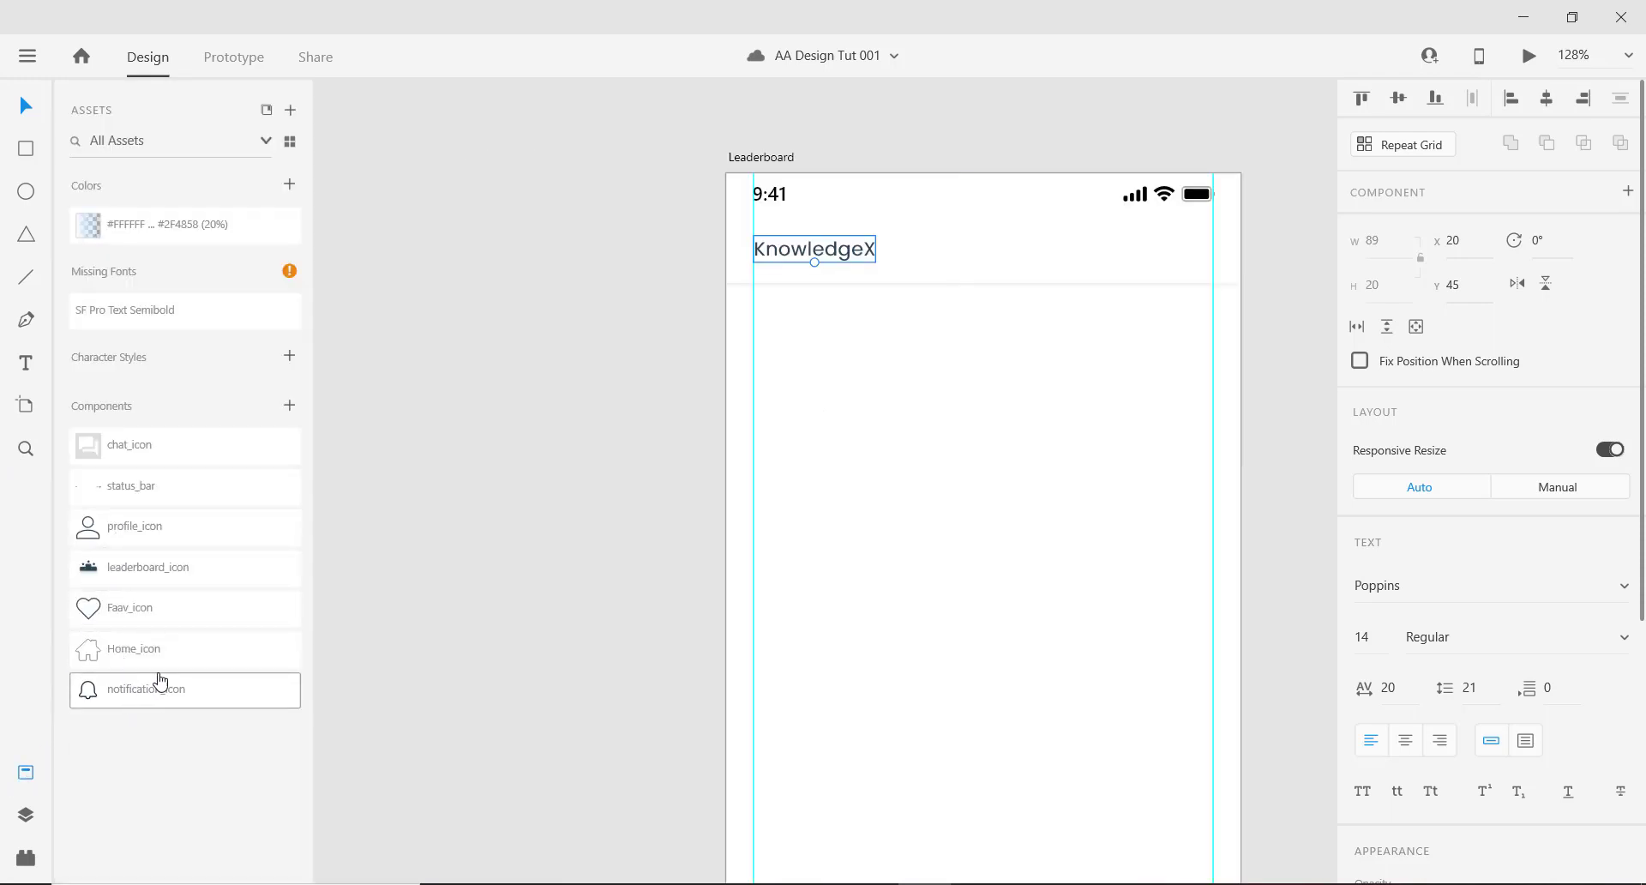
left_click_drag(158, 686, 976, 338)
scroll(938, 362, "up", 1)
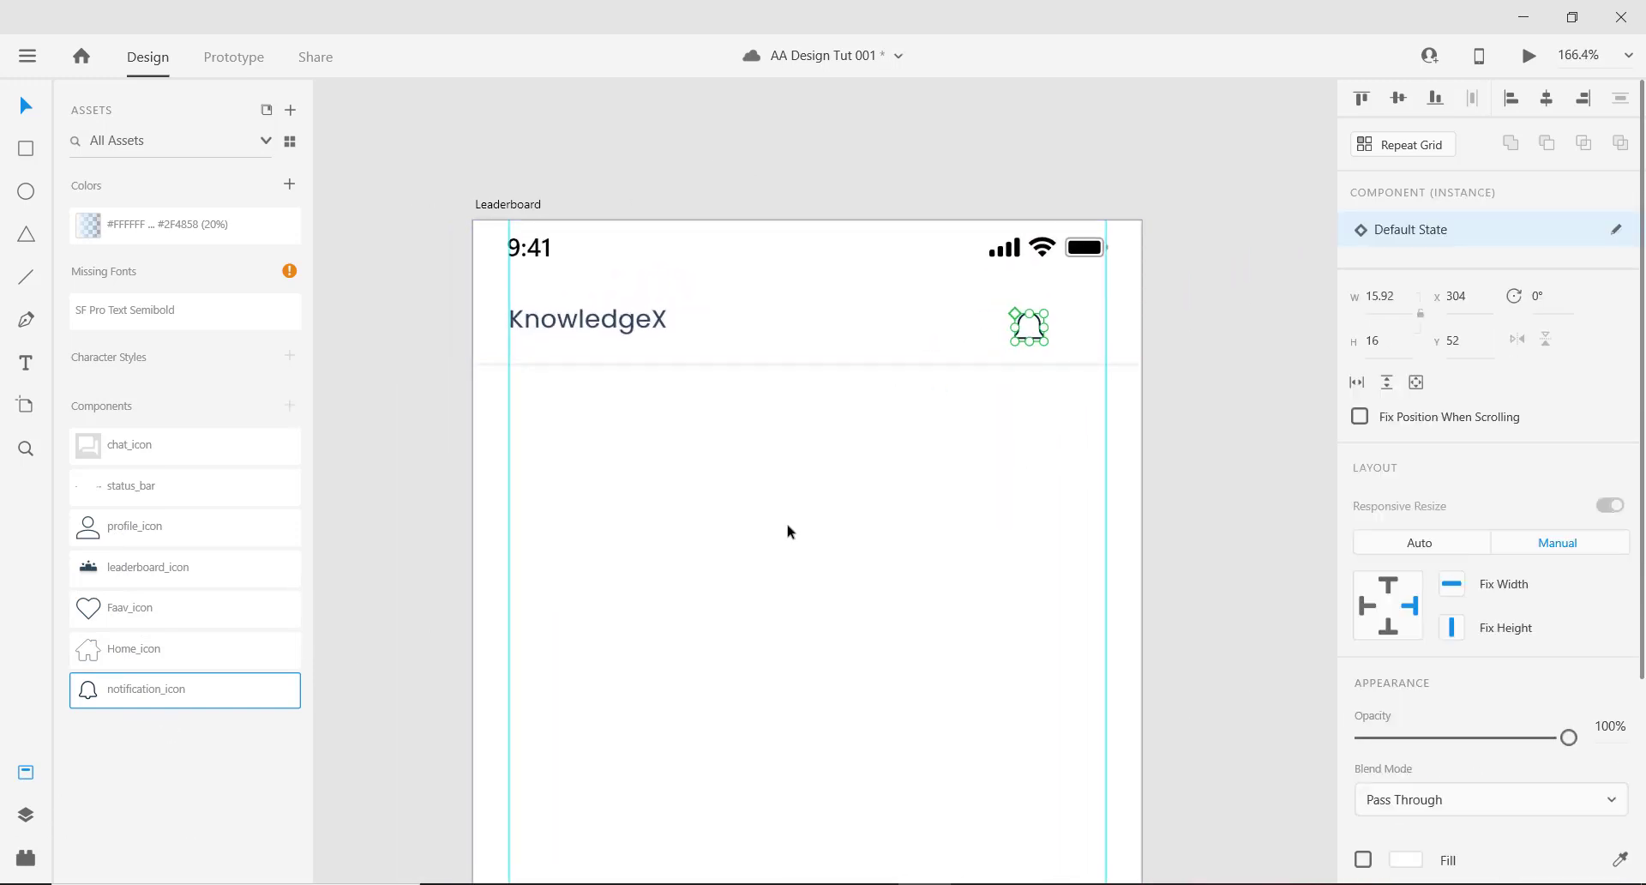
left_click(19, 774)
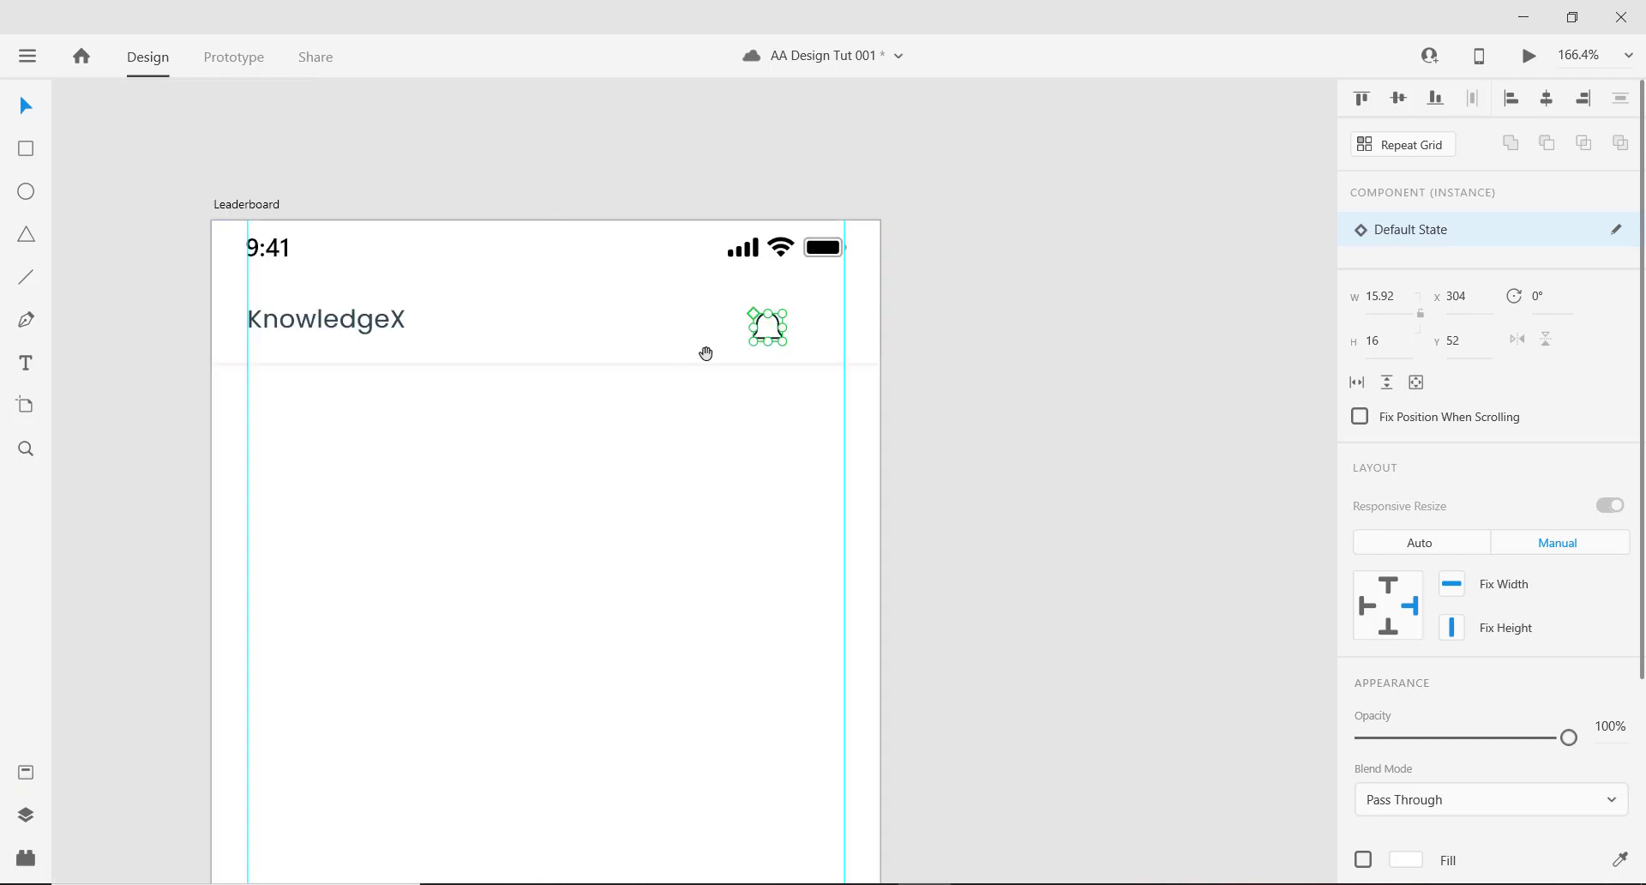
Move the notification bell up to Y 47 and align its outer edge with the right margin guide at X 339.08.
left_click_drag(770, 351, 971, 311)
scroll(943, 343, "up", 1)
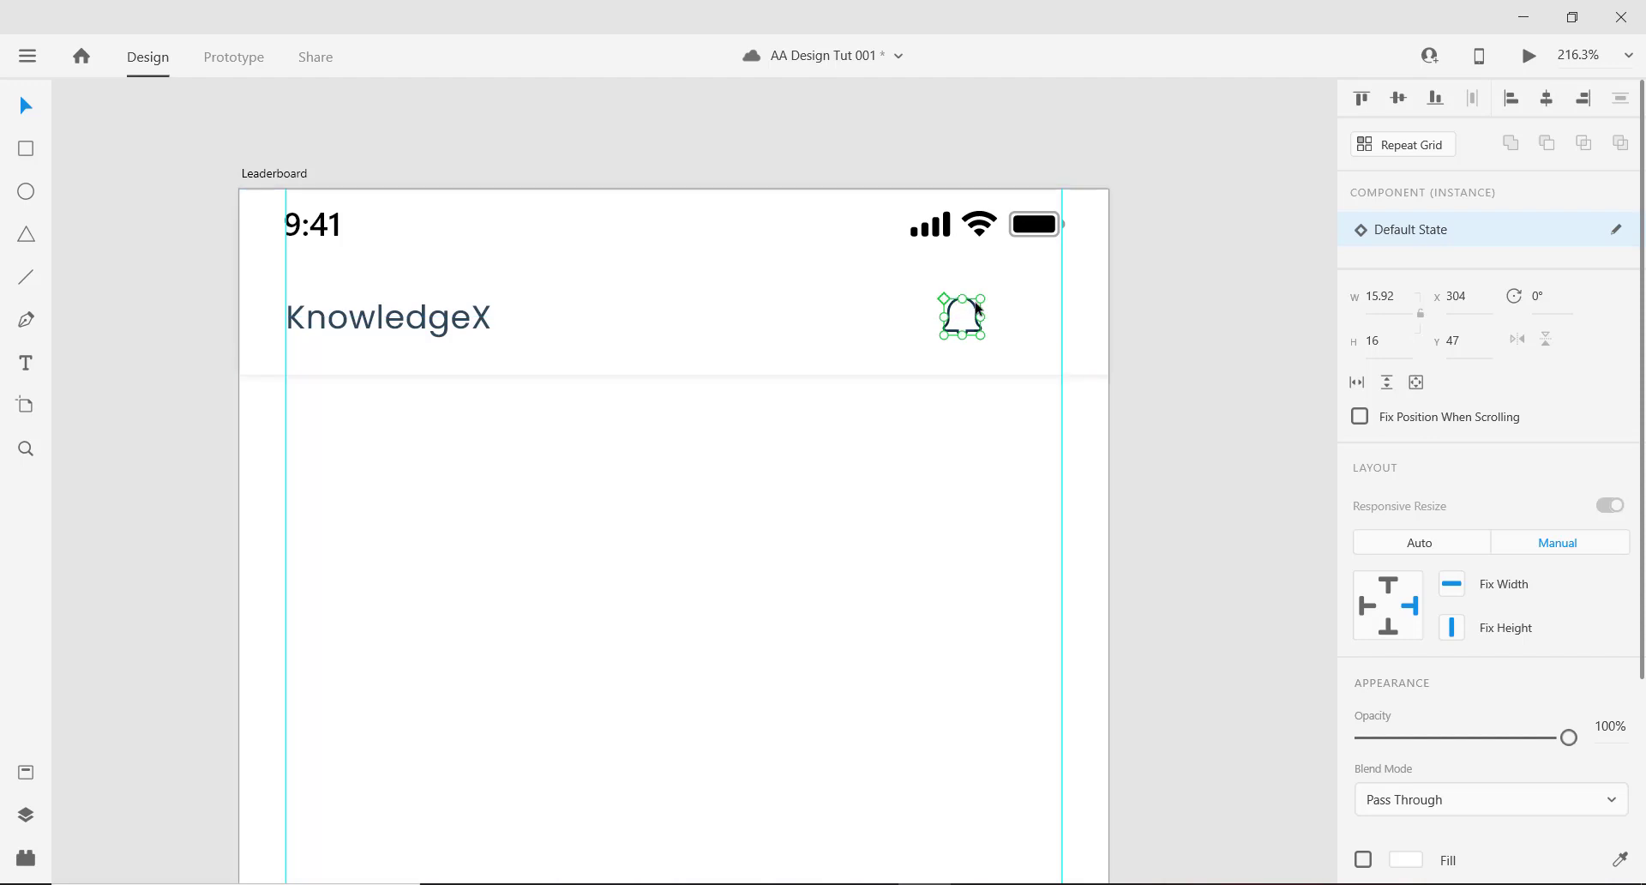
left_click_drag(975, 311, 1055, 306)
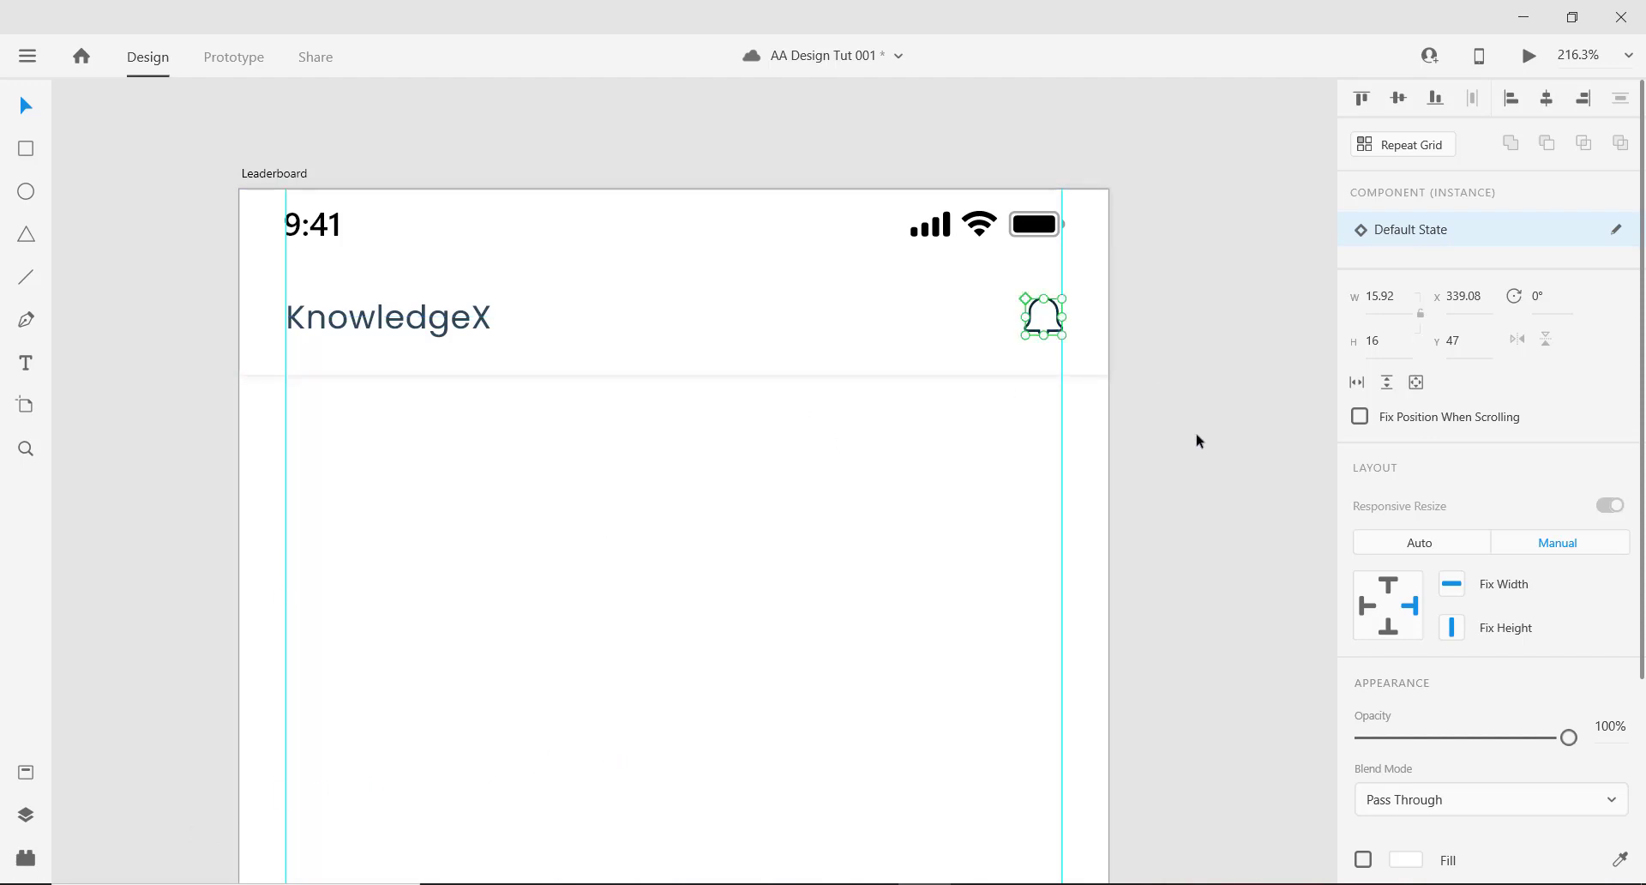
Draw a 6 by 6 circle and position it over the bell's upper-right corner at X 349, Y 47.
left_click(26, 192)
left_click_drag(918, 277, 930, 288)
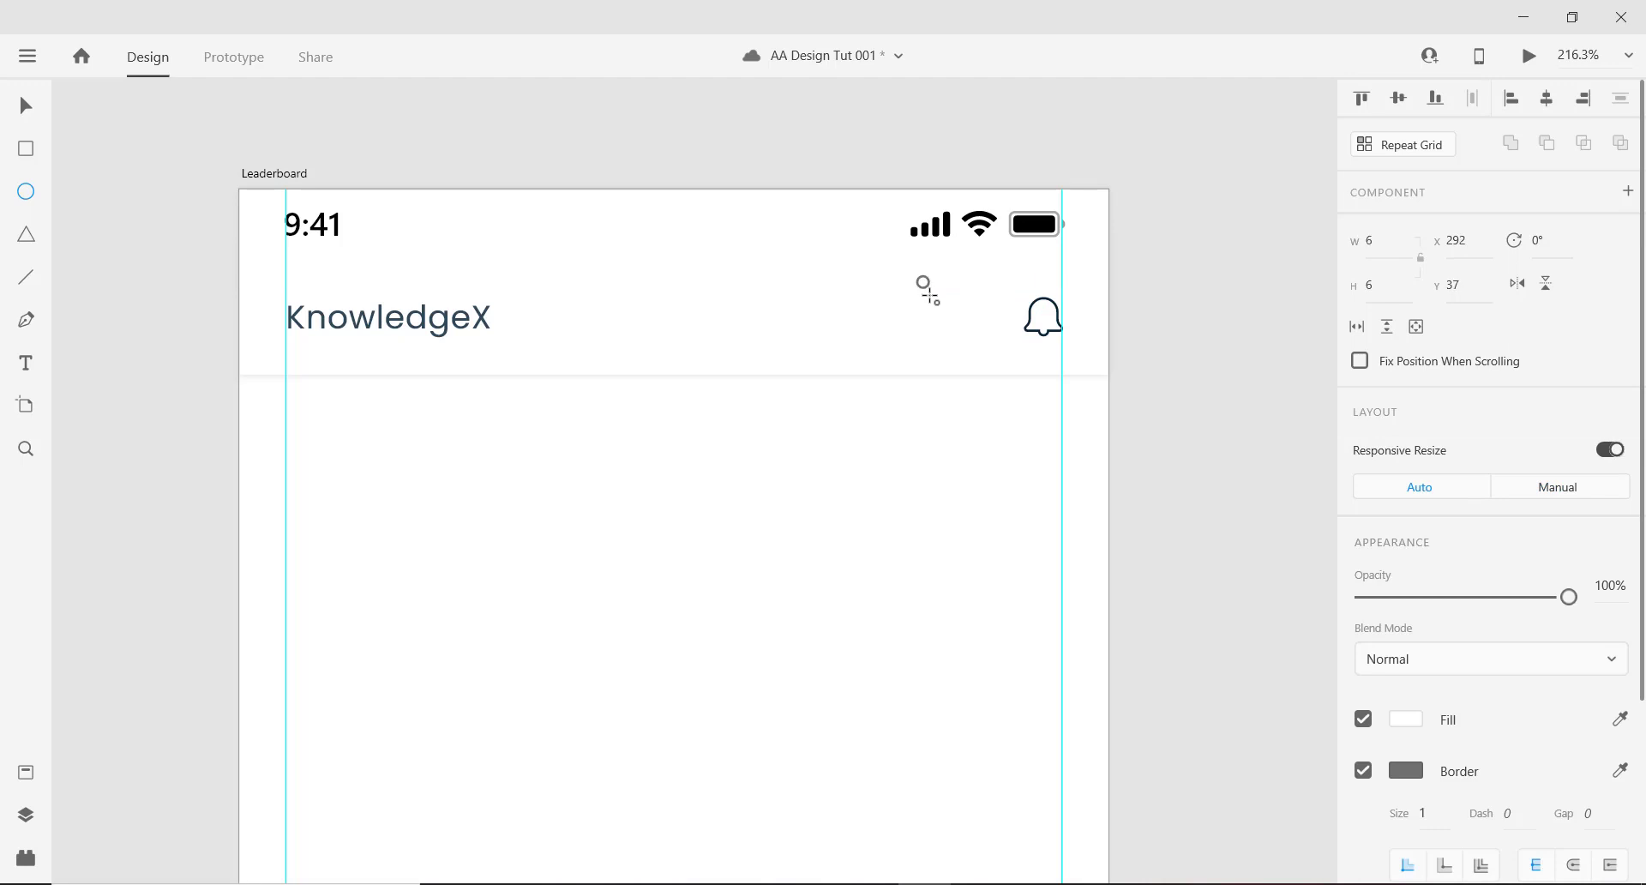
scroll(1119, 295, "up", 3)
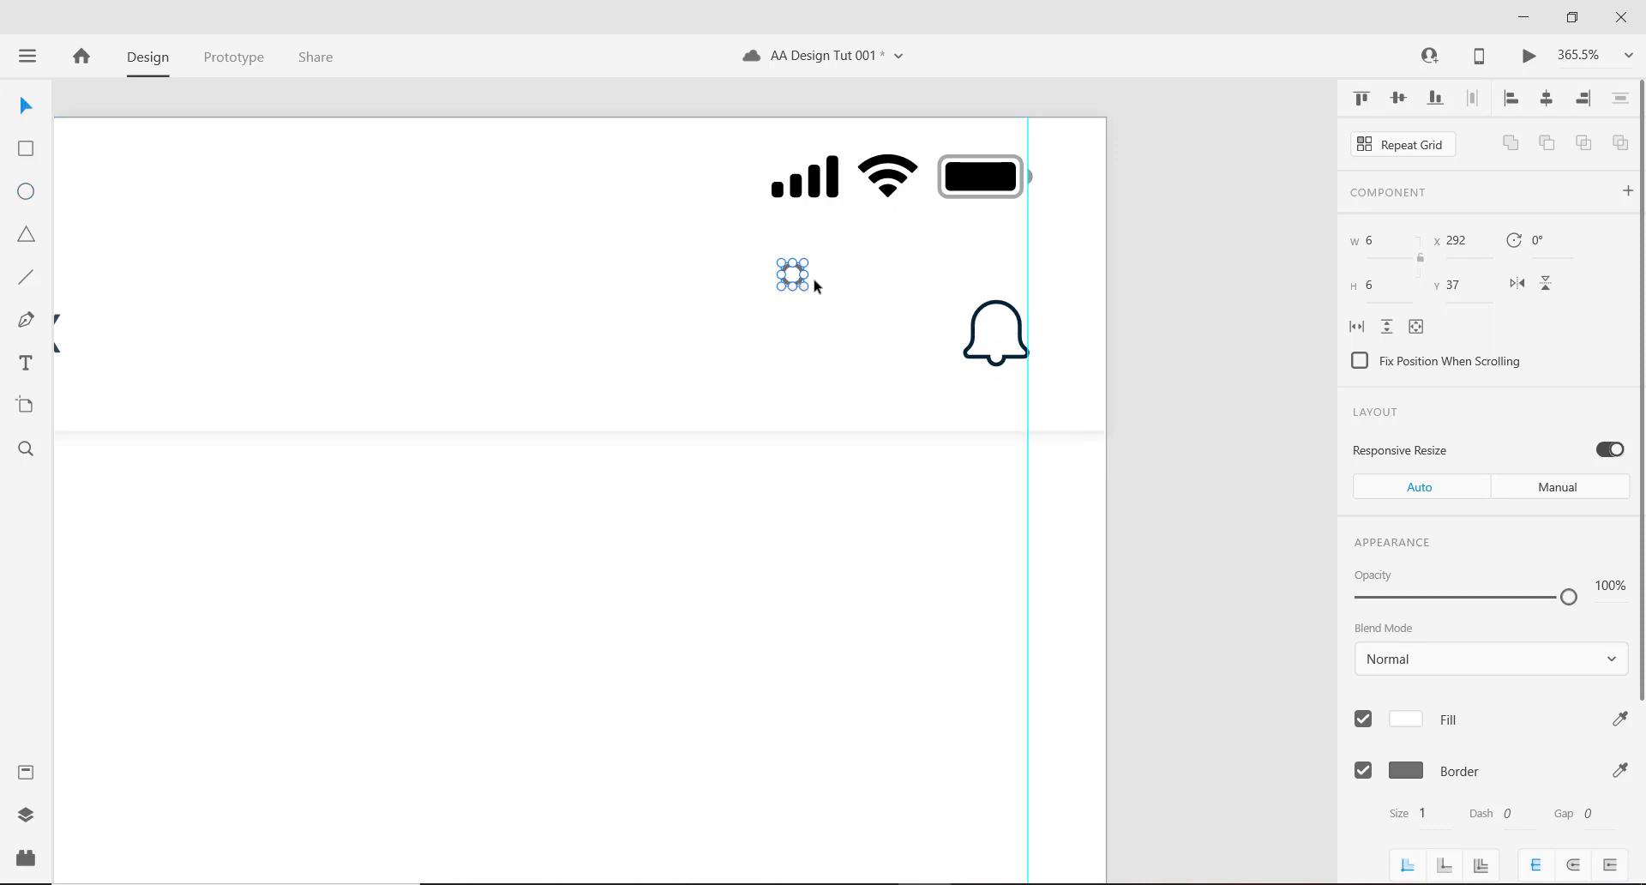
left_click_drag(814, 283, 1013, 315)
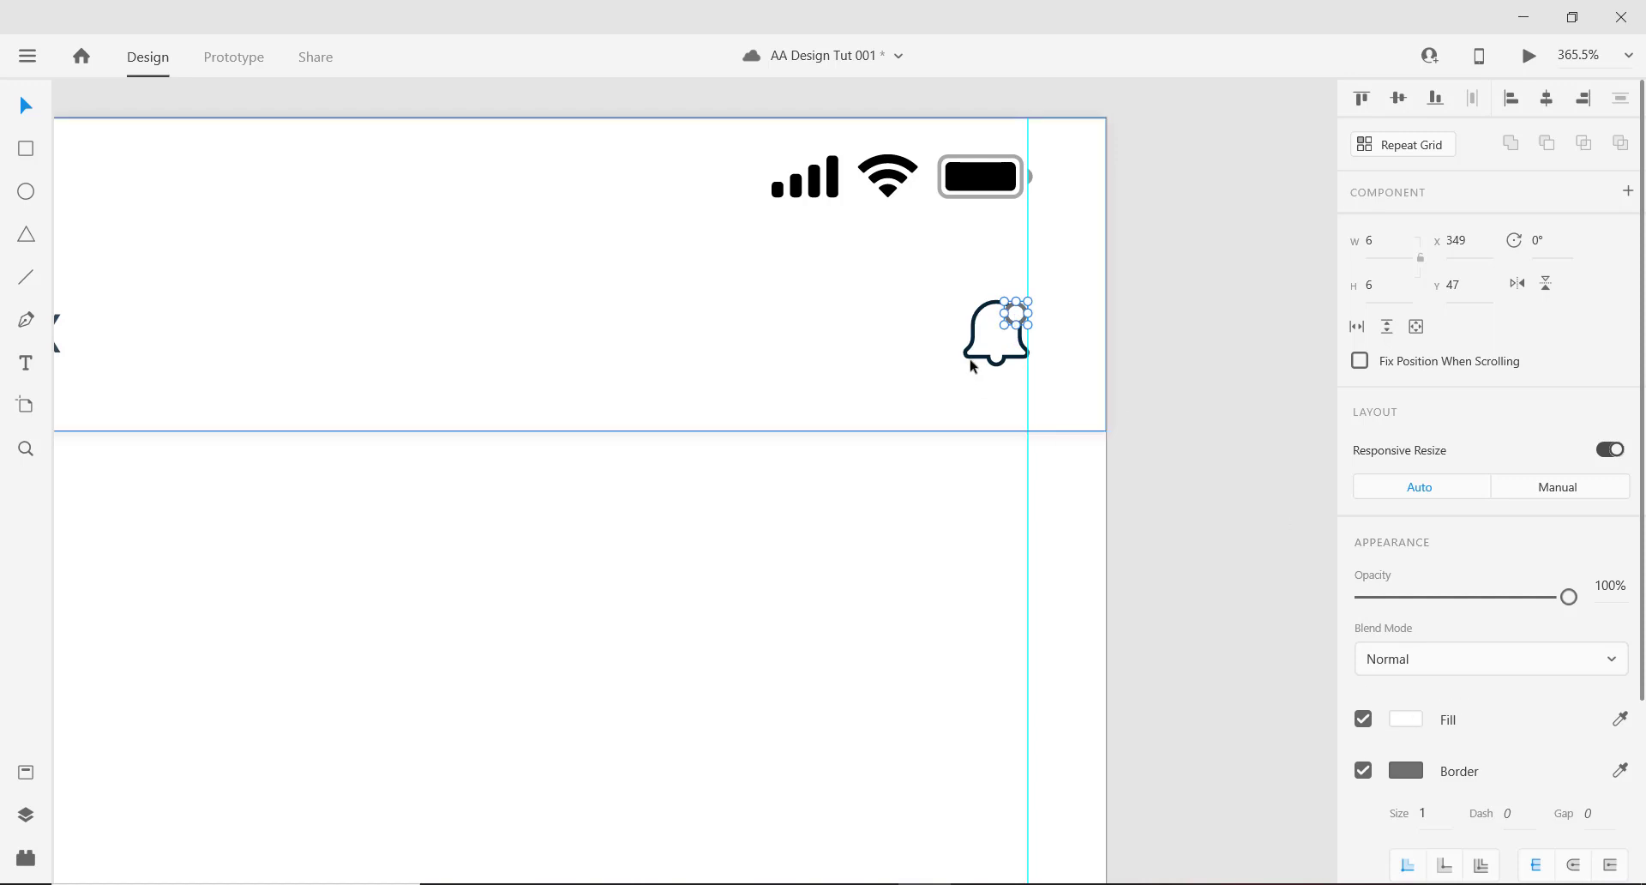
scroll(1029, 353, "down", 1)
scroll(995, 371, "down", 3)
scroll(999, 375, "up", 2)
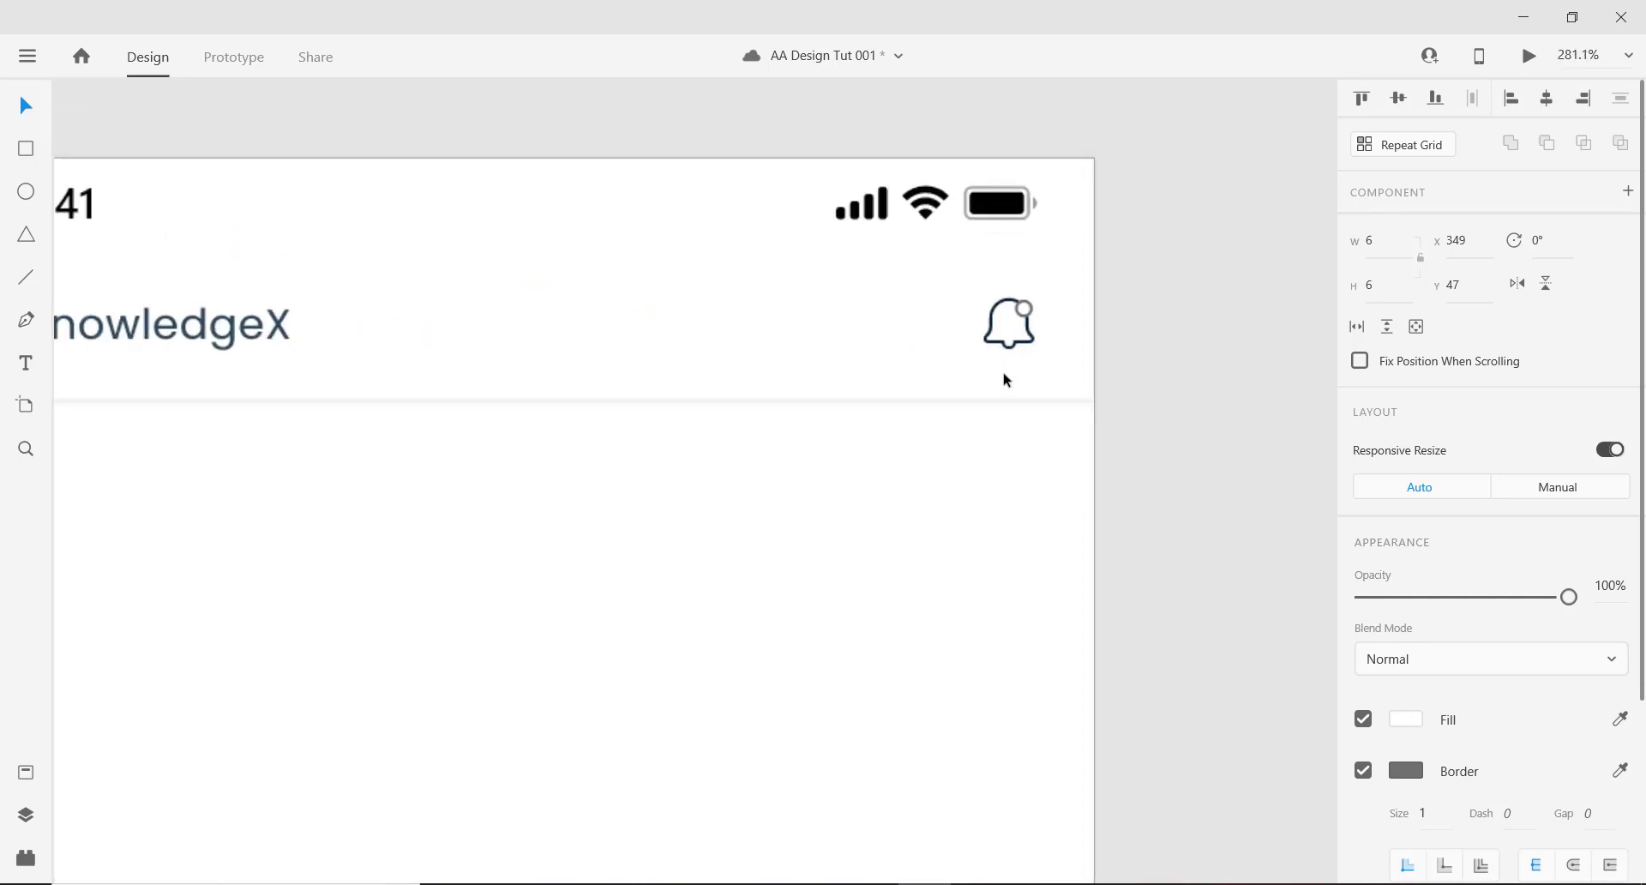
Set the small circle's border colour to white, #FFFFFF.
left_click(1413, 779)
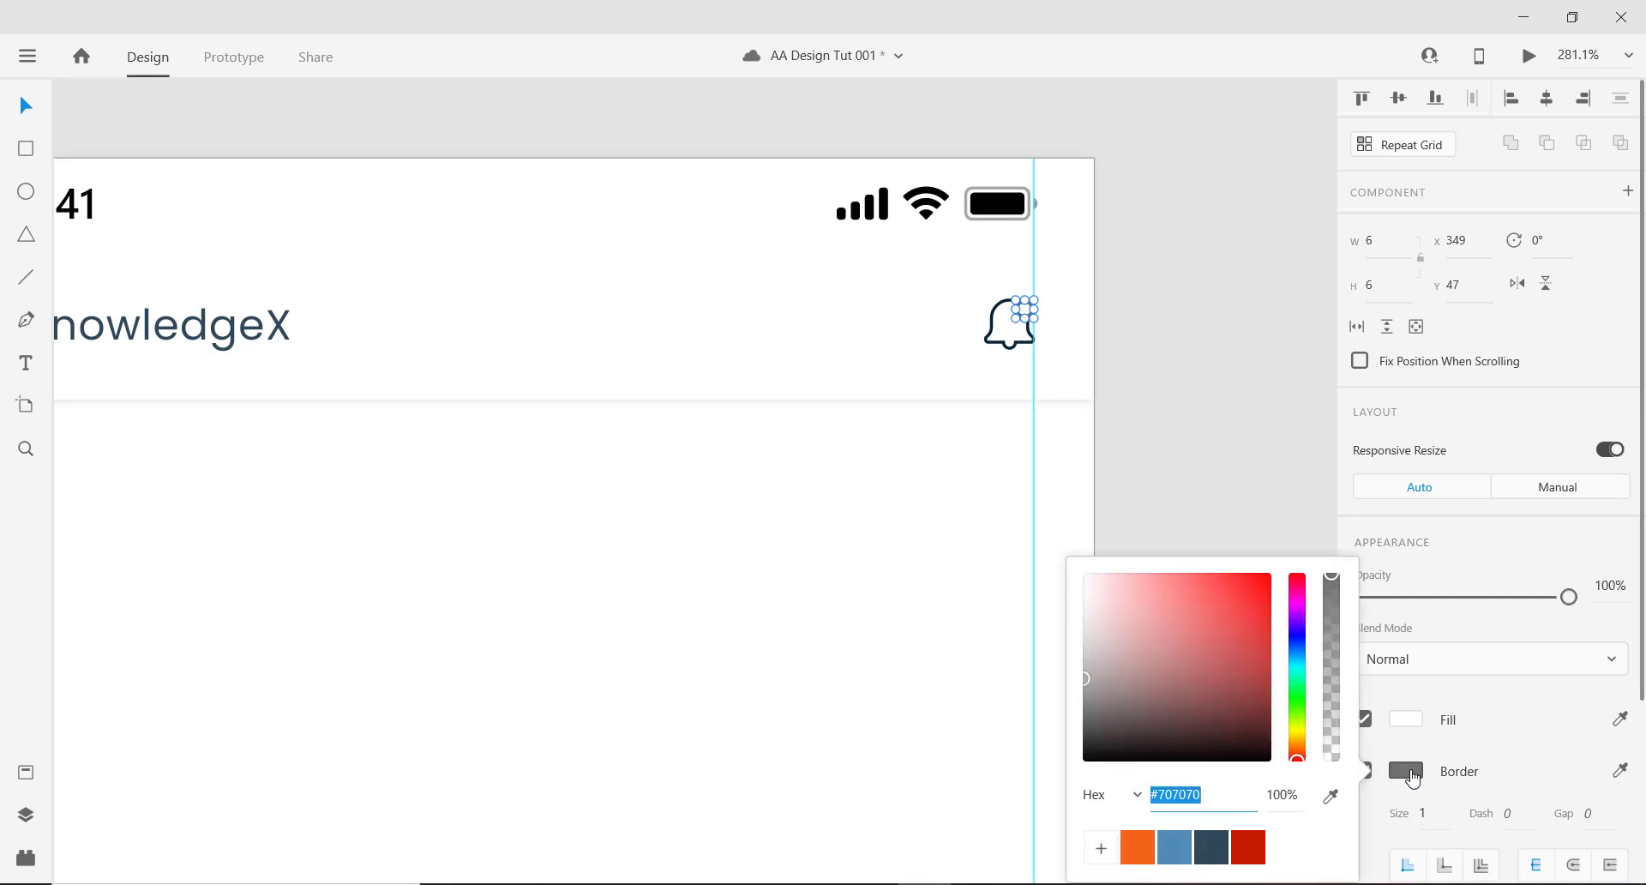
left_click(1423, 759)
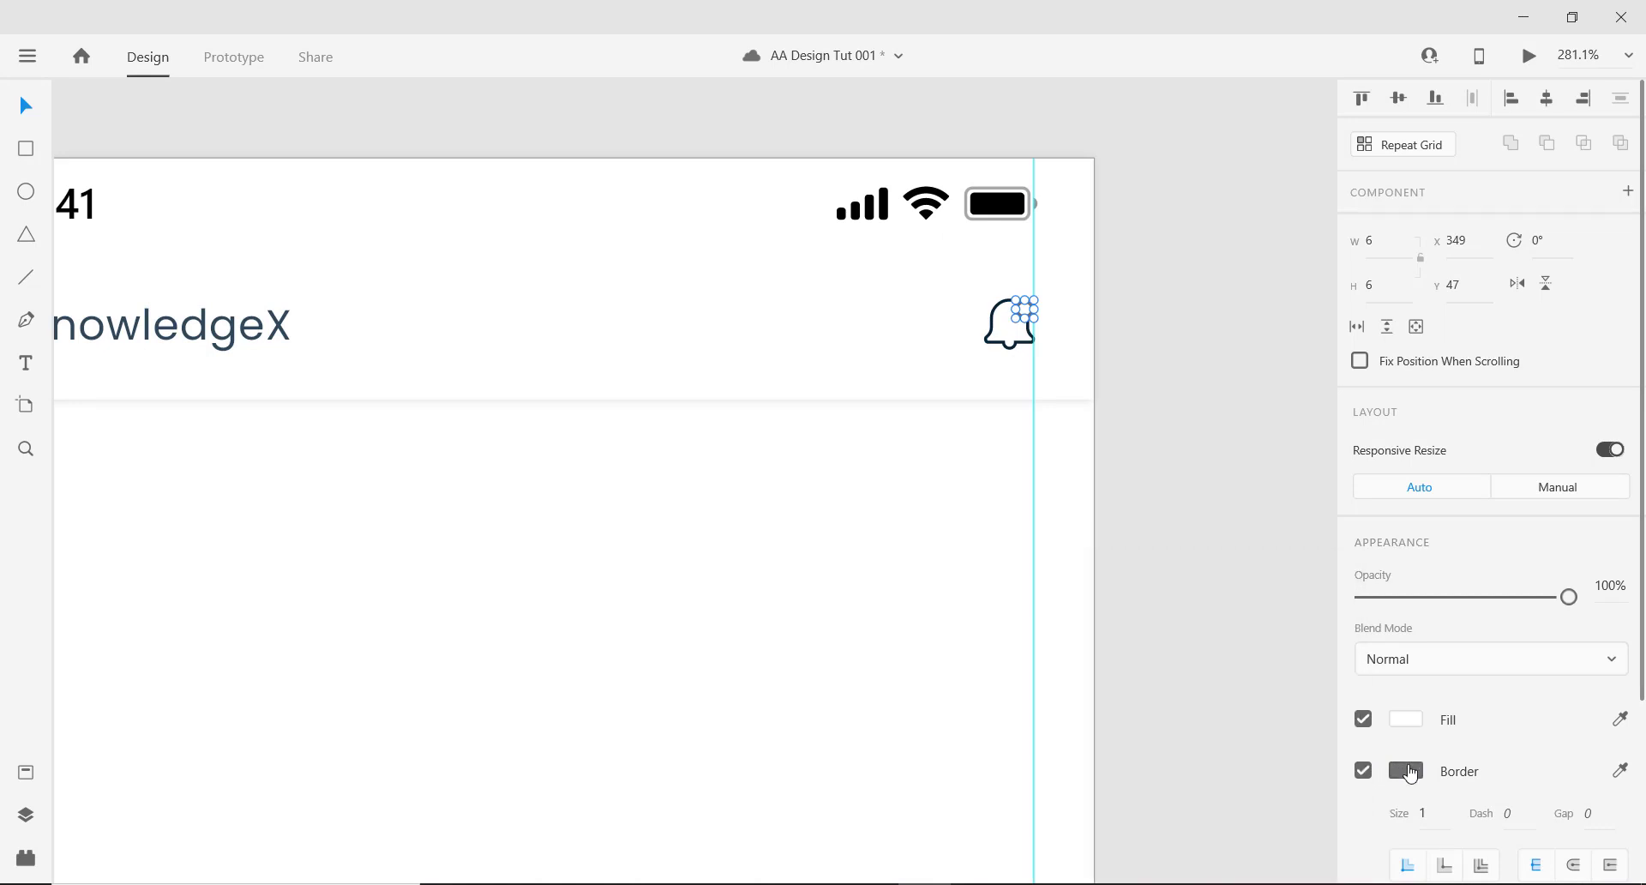
left_click(1411, 771)
left_click_drag(1129, 614, 1031, 533)
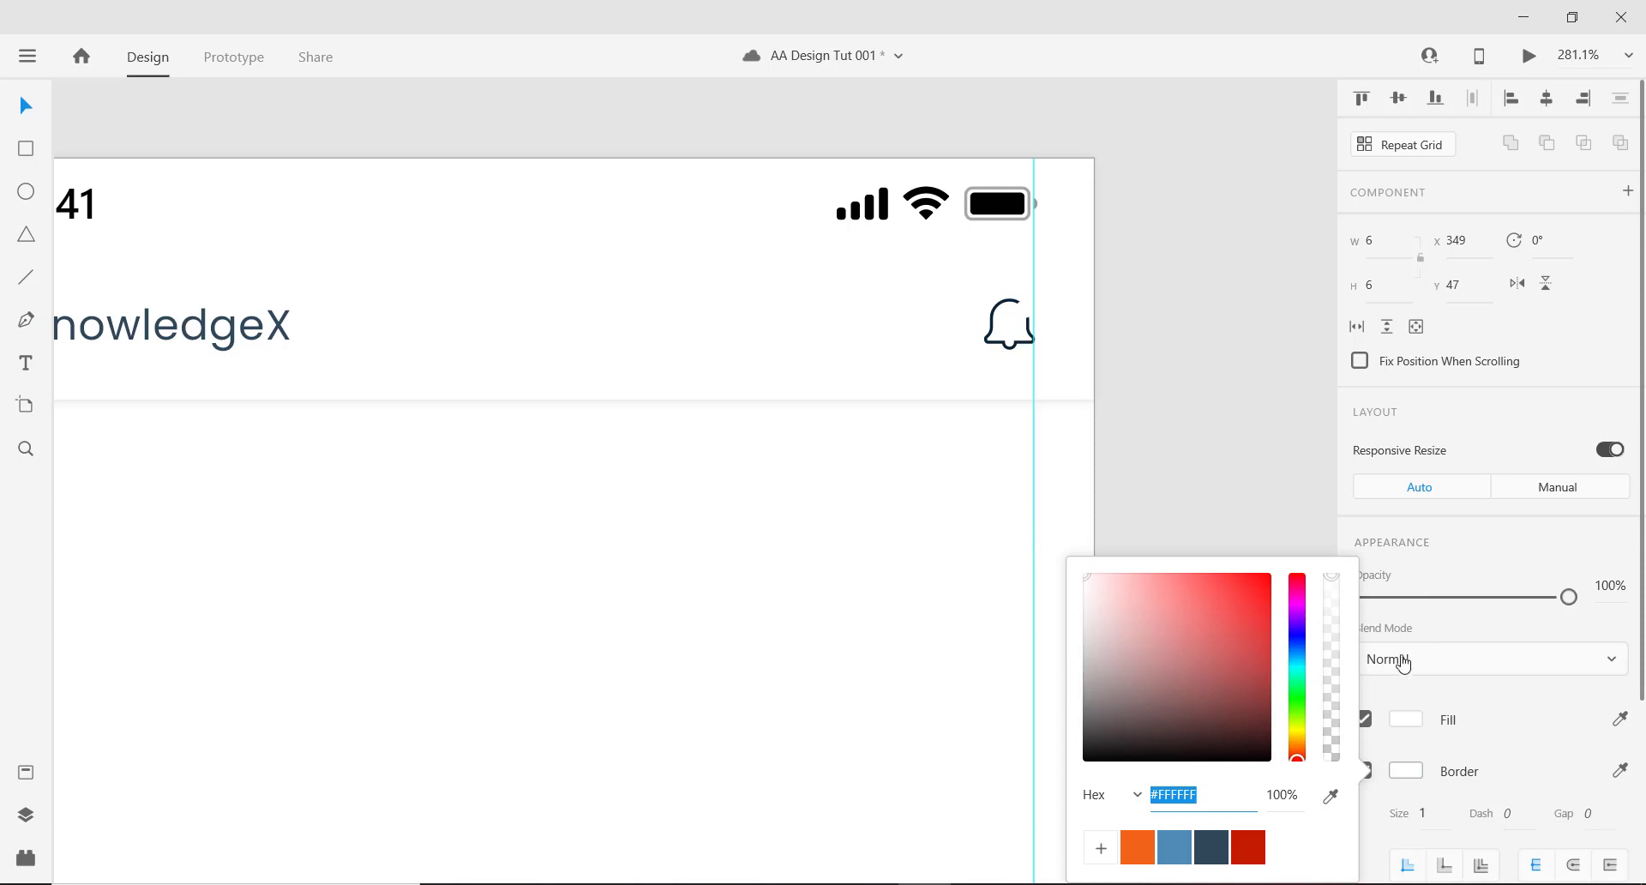
Fill the small circle with the saved red #C51B02, trying the orange swatch for comparison, and deselect it.
left_click(1406, 723)
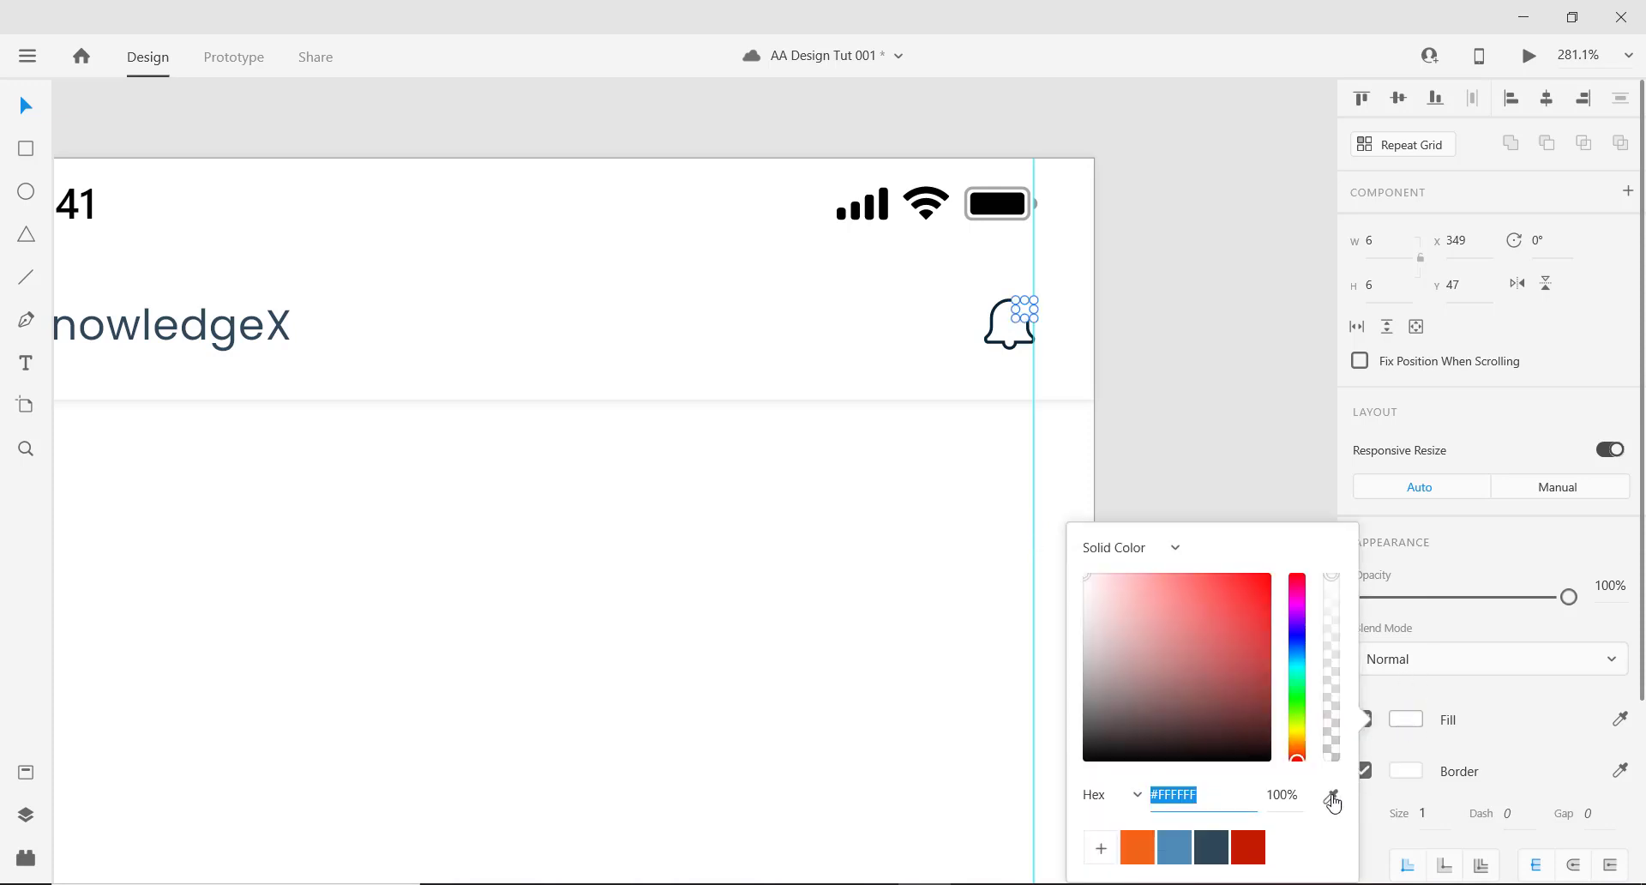
left_click(1257, 852)
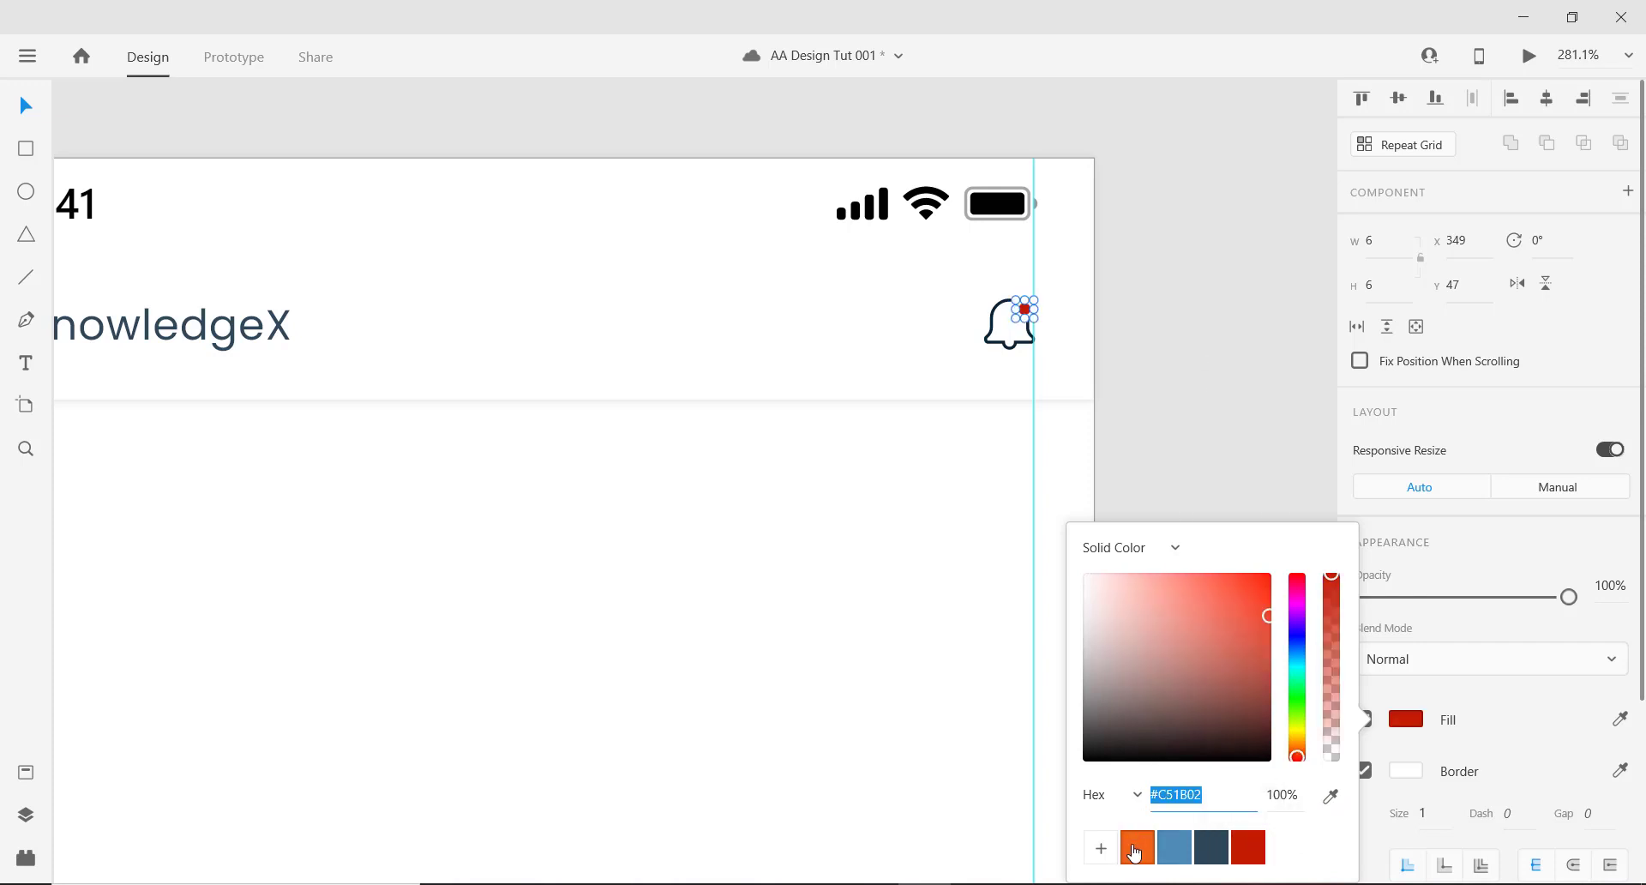
left_click(1137, 847)
left_click(1249, 847)
left_click(1169, 467)
left_click(1169, 468)
Check how the bell and its red badge look in the header against the right margin guide, and save the document.
scroll(1029, 291, "up", 5)
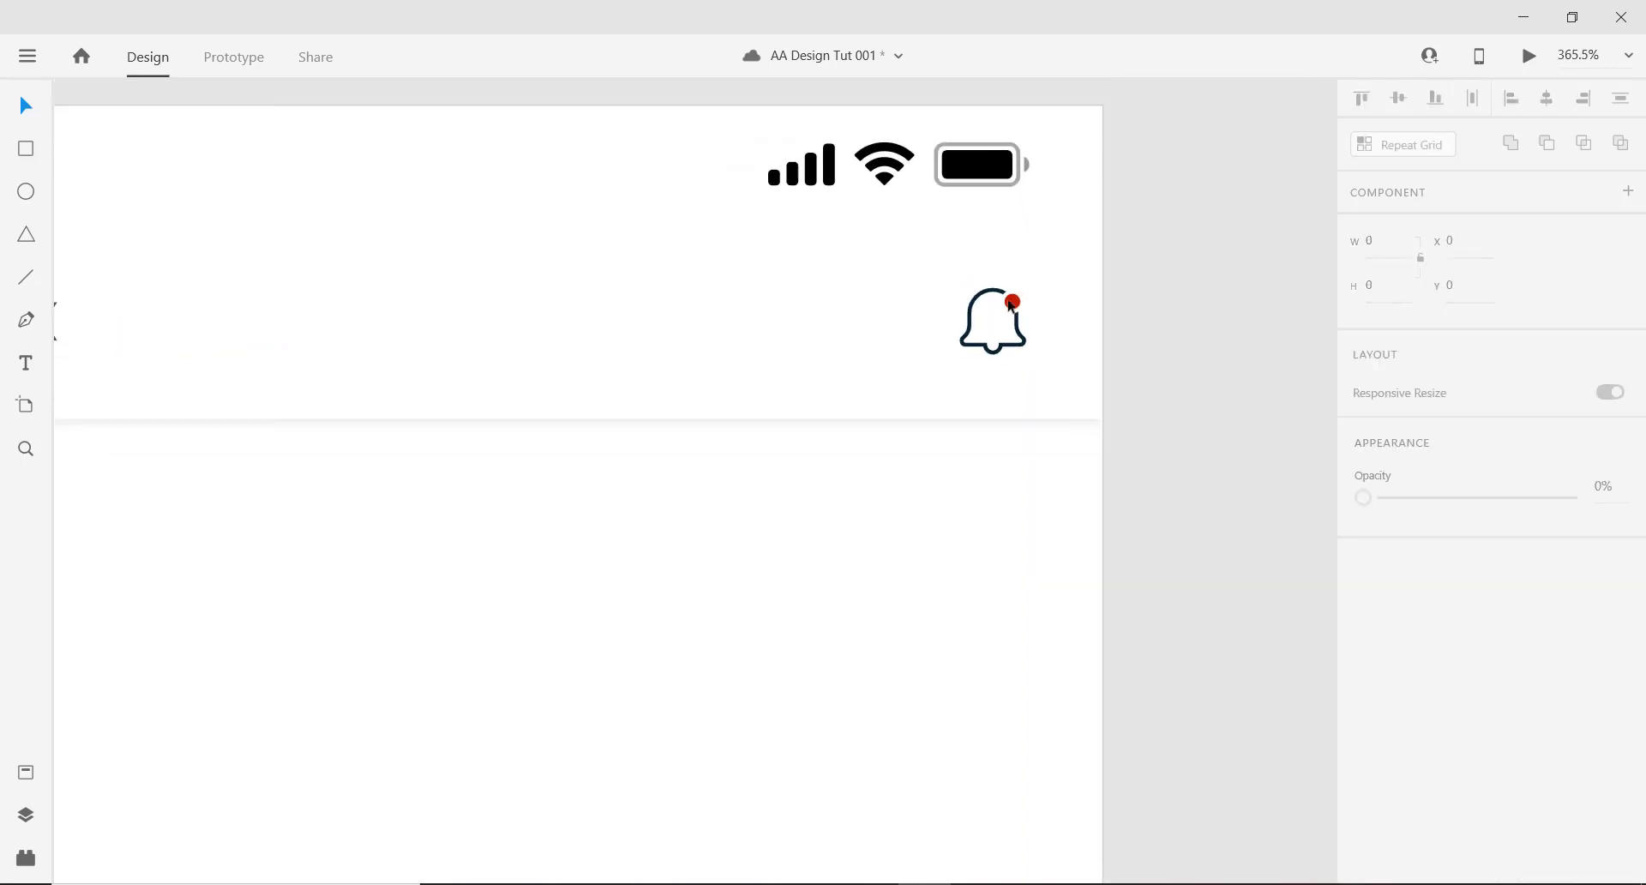
scroll(1086, 325, "down", 10)
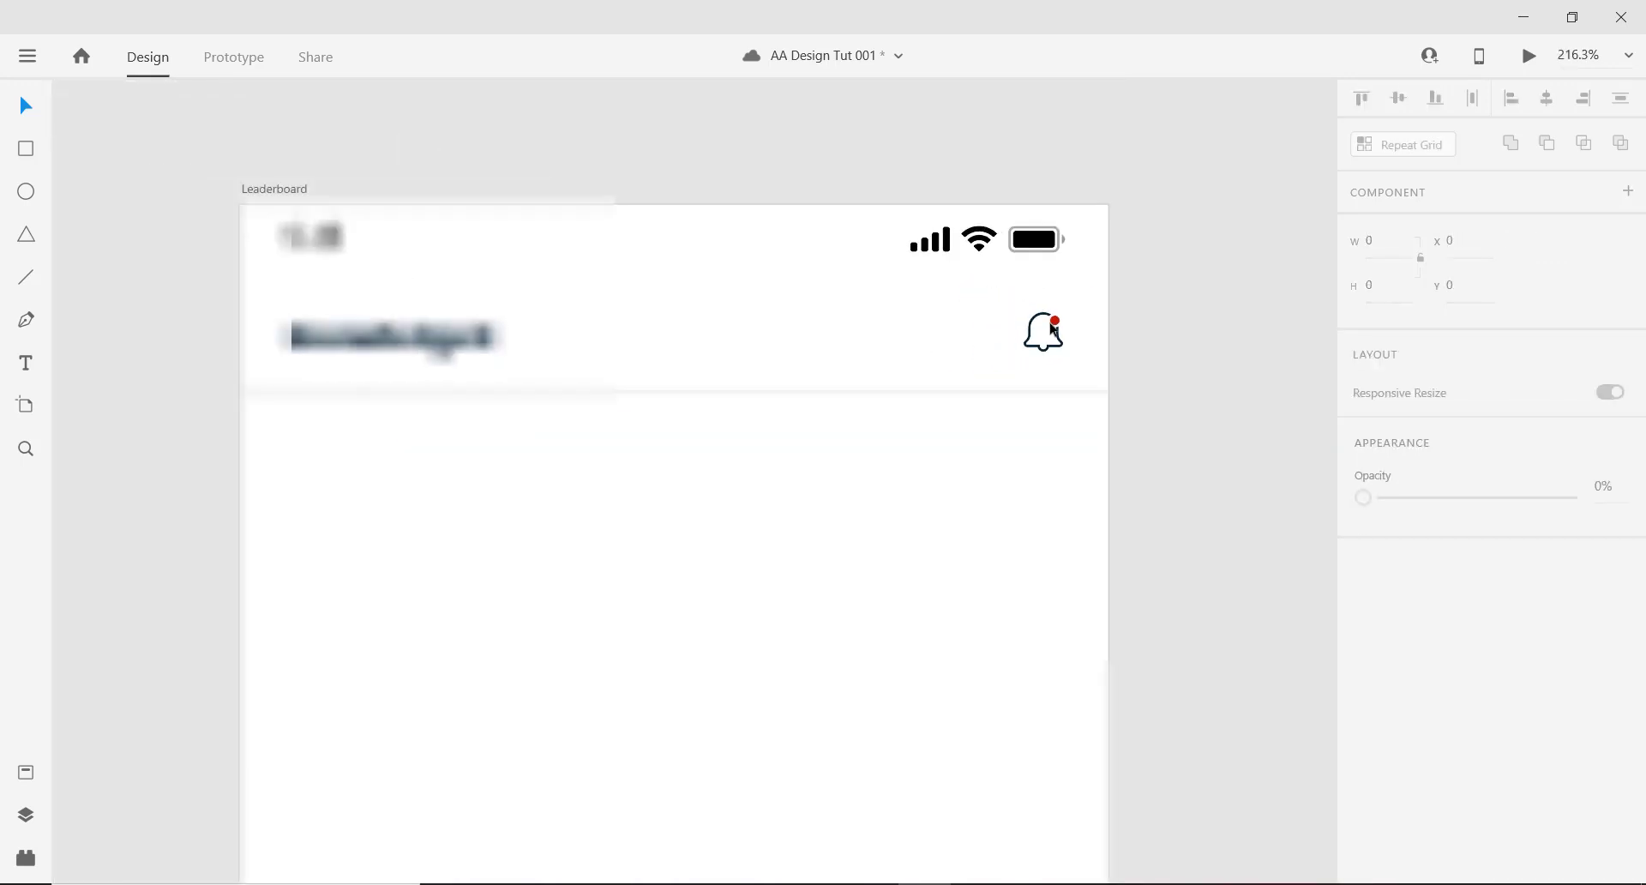
scroll(532, 283, "up", 3)
key("ctrl+;")
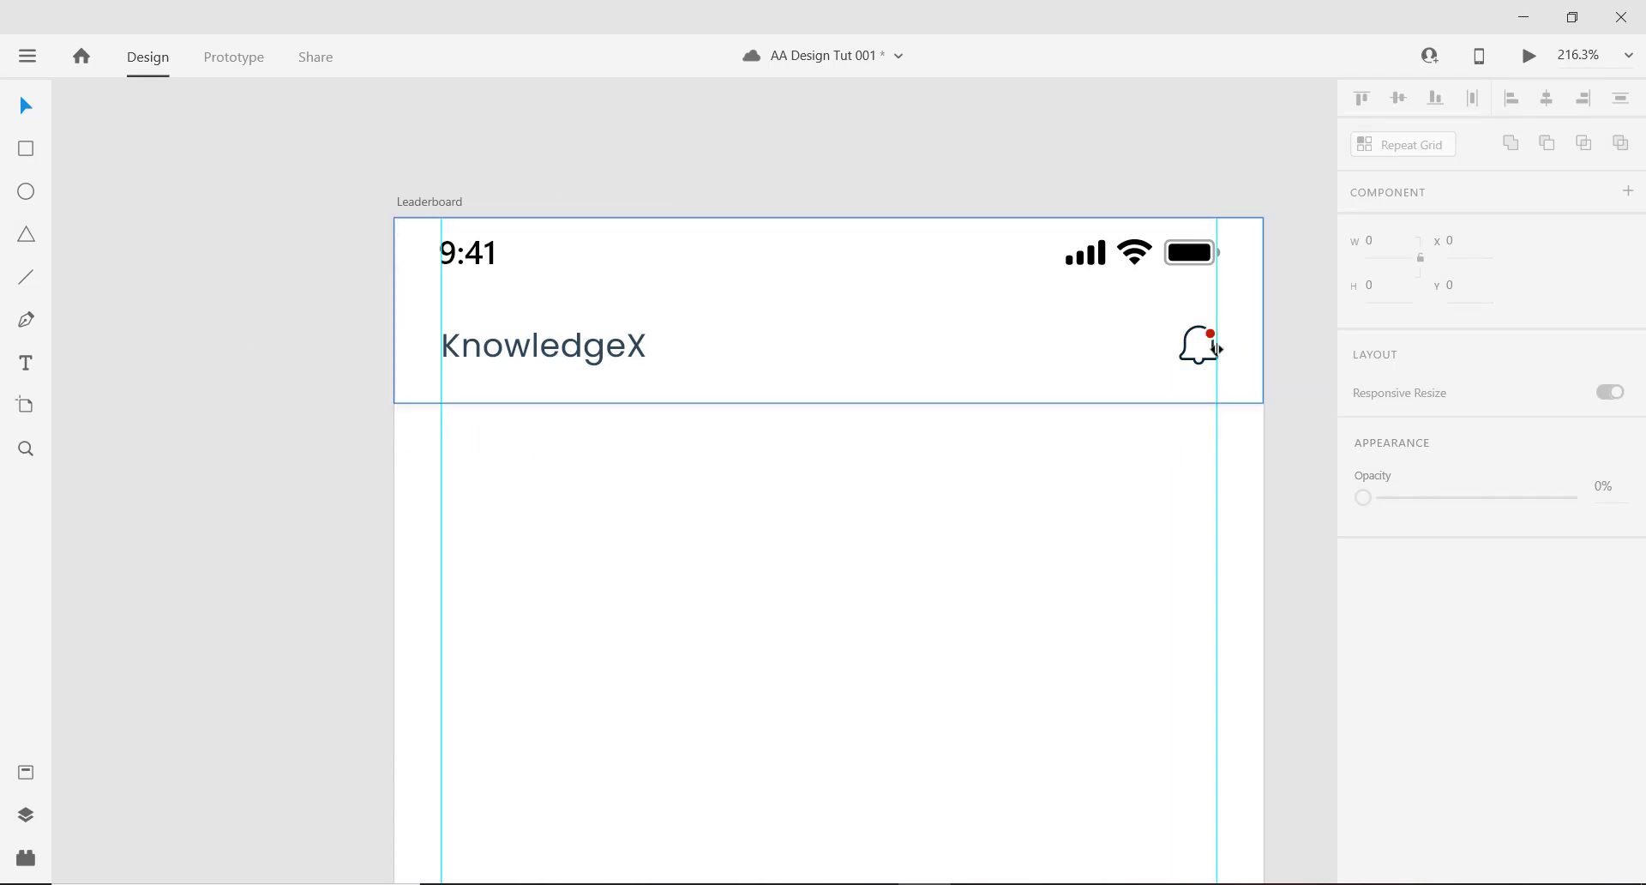
left_click_drag(1095, 349, 1047, 323)
scroll(1182, 327, "up", 4)
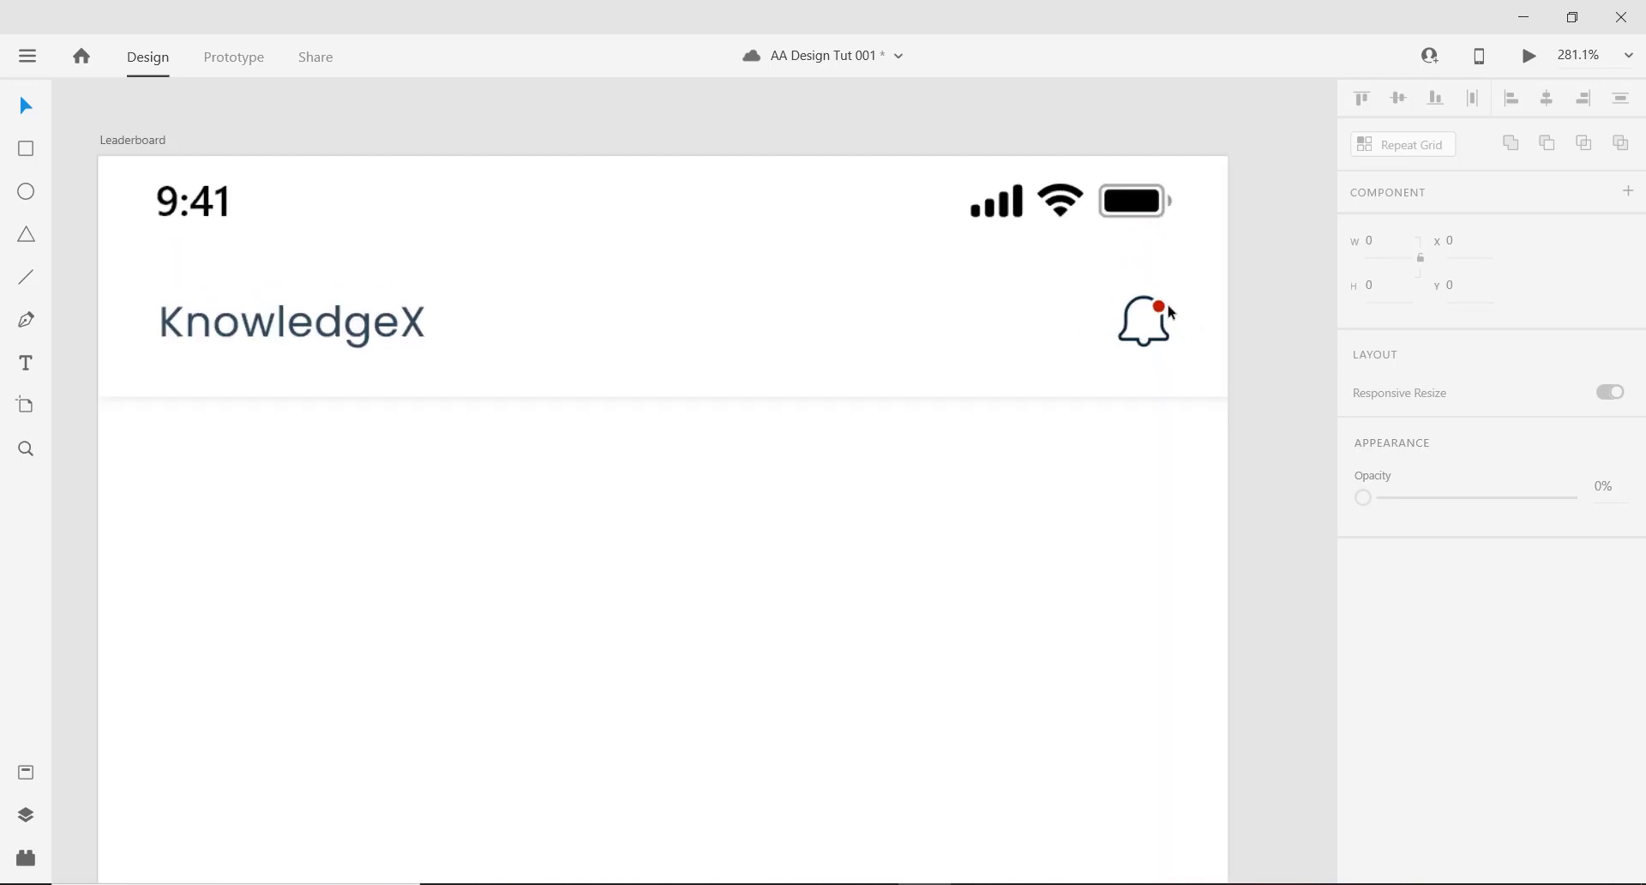
scroll(1169, 310, "up", 6)
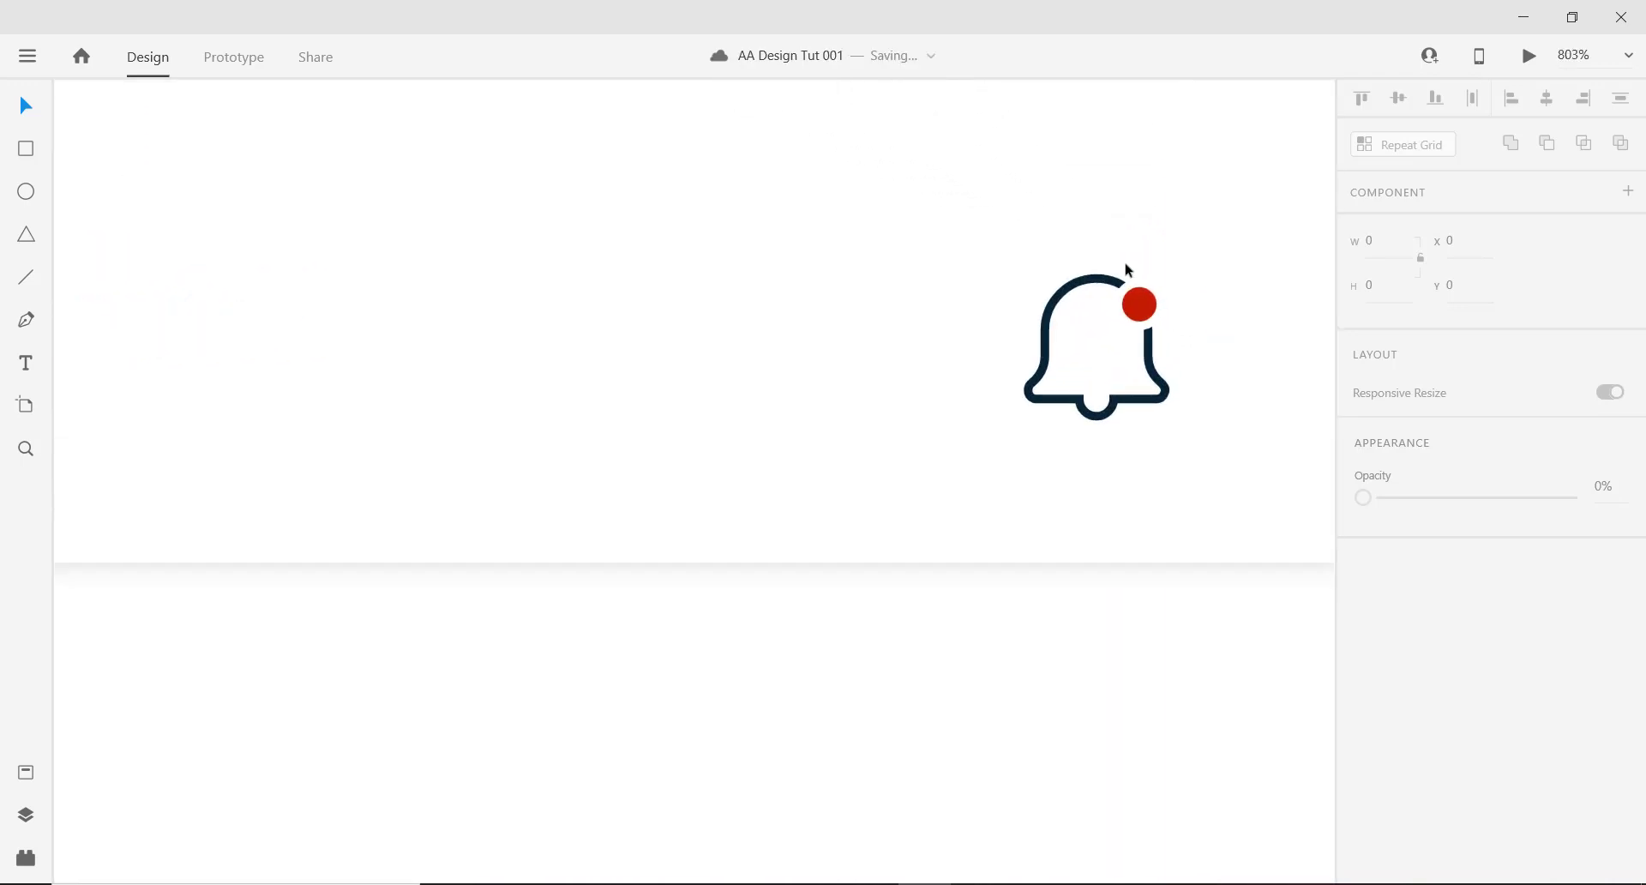
scroll(1100, 289, "down", 10)
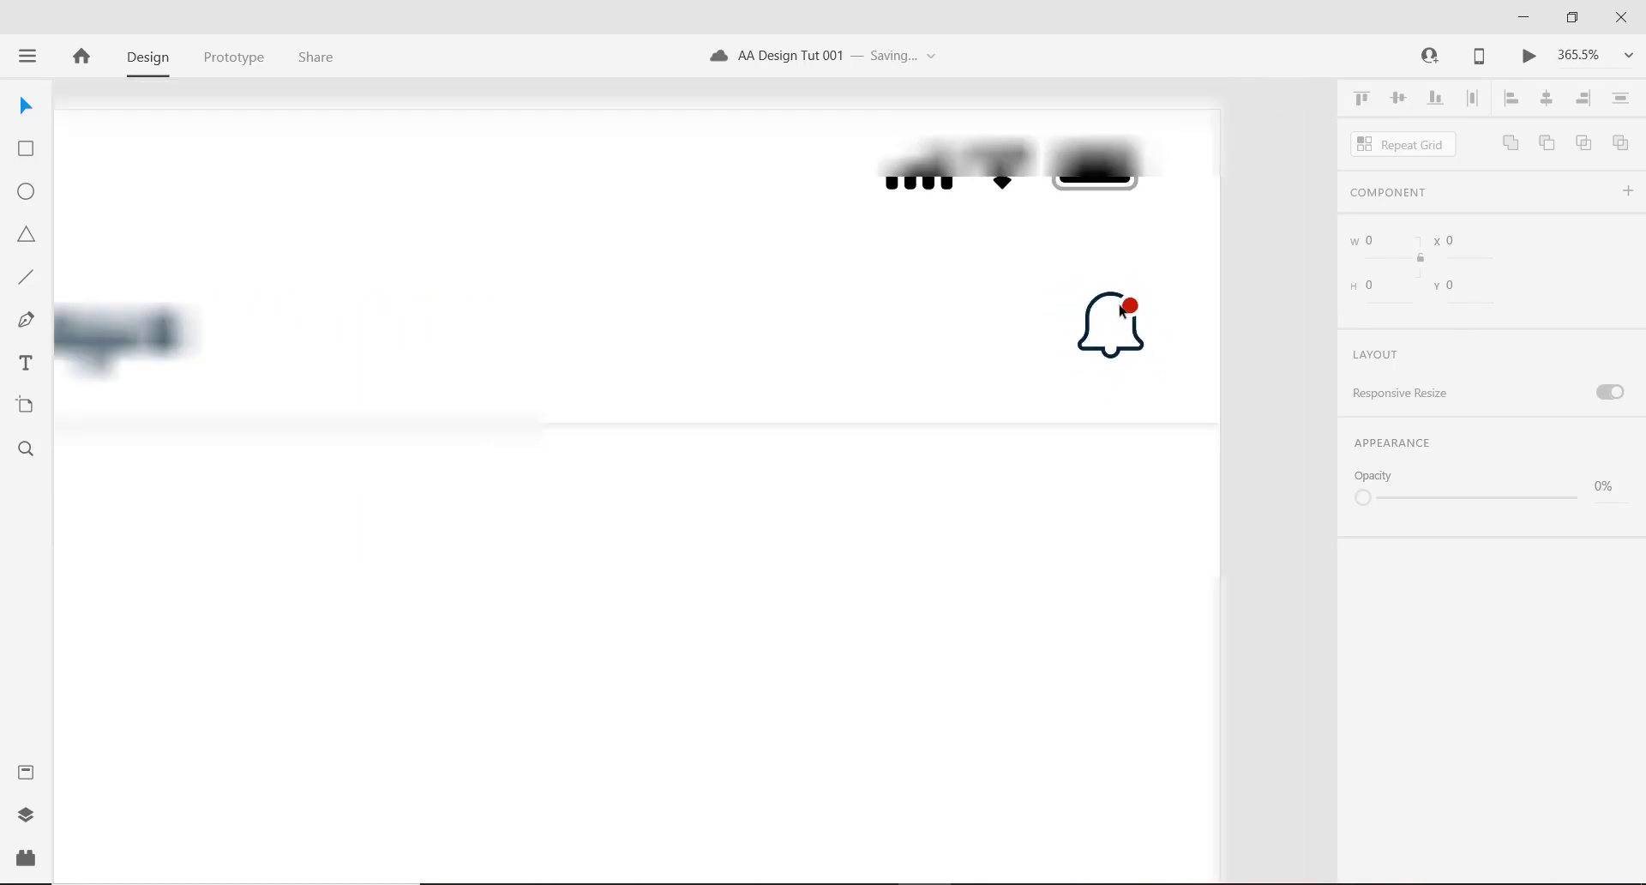
scroll(944, 549, "down", 3)
scroll(1047, 415, "down", 1)
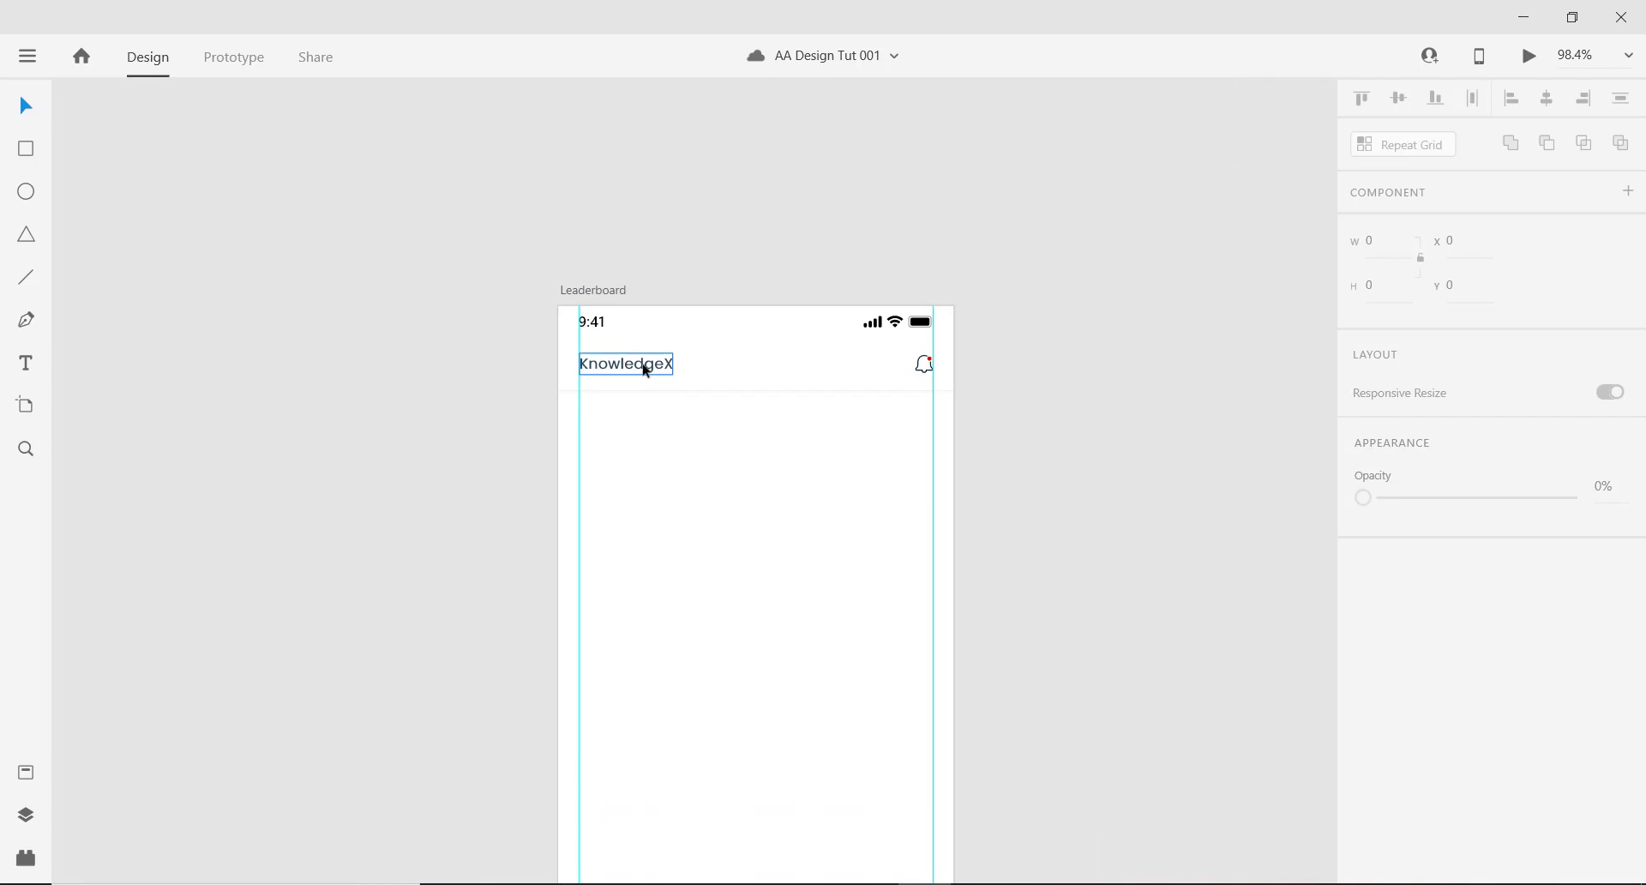
Group the red badge circle with the notification bell.
left_click(656, 363)
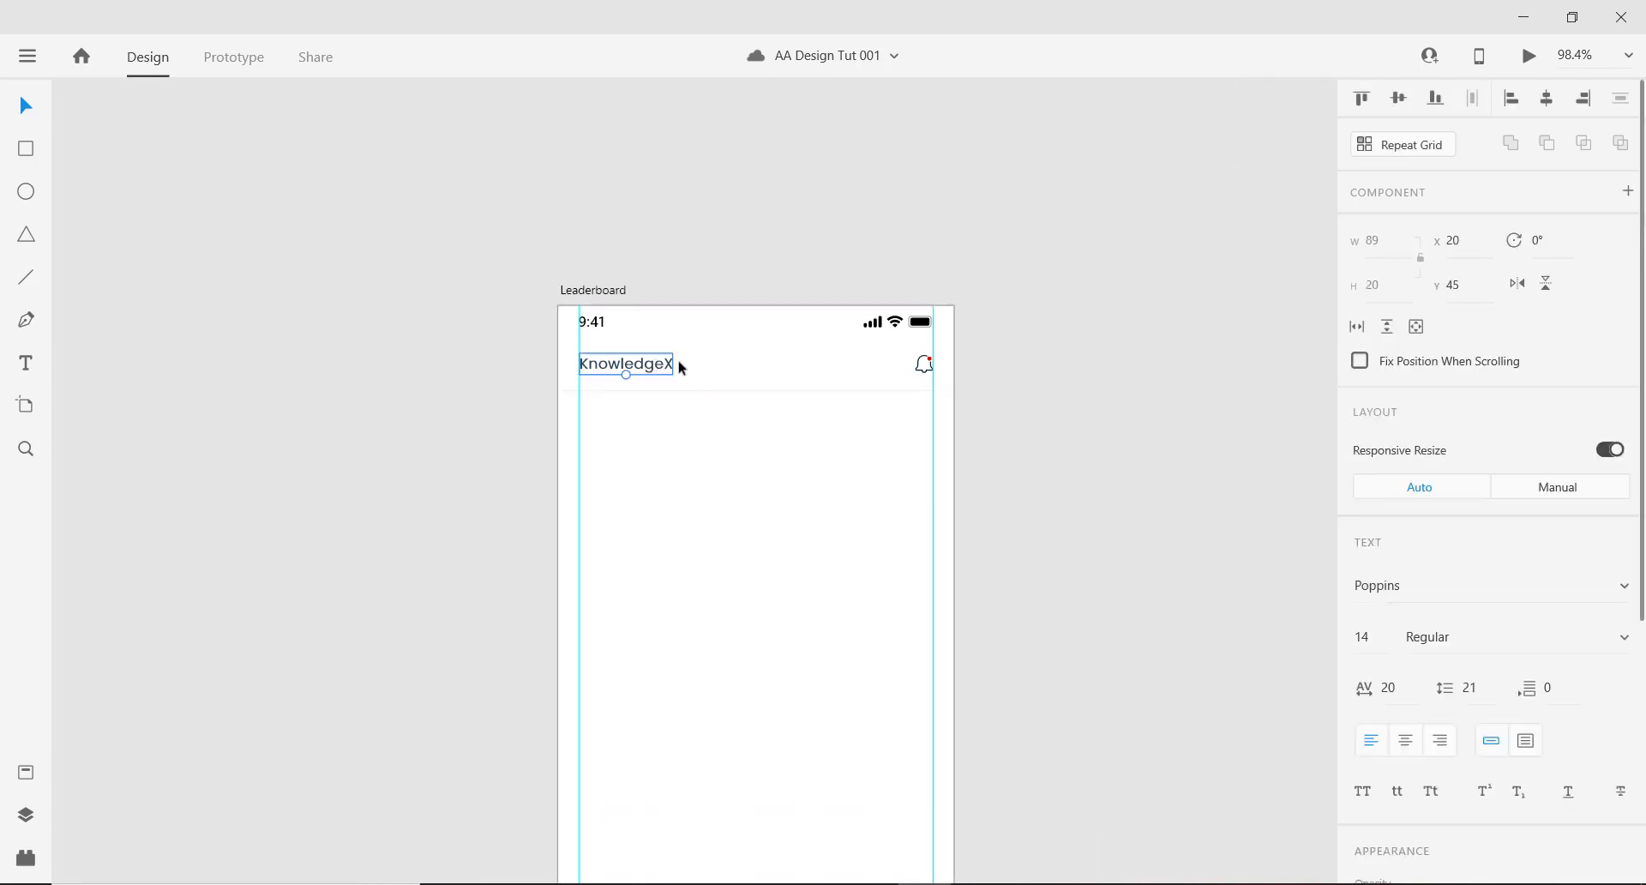
scroll(927, 359, "up", 5)
left_click(926, 366)
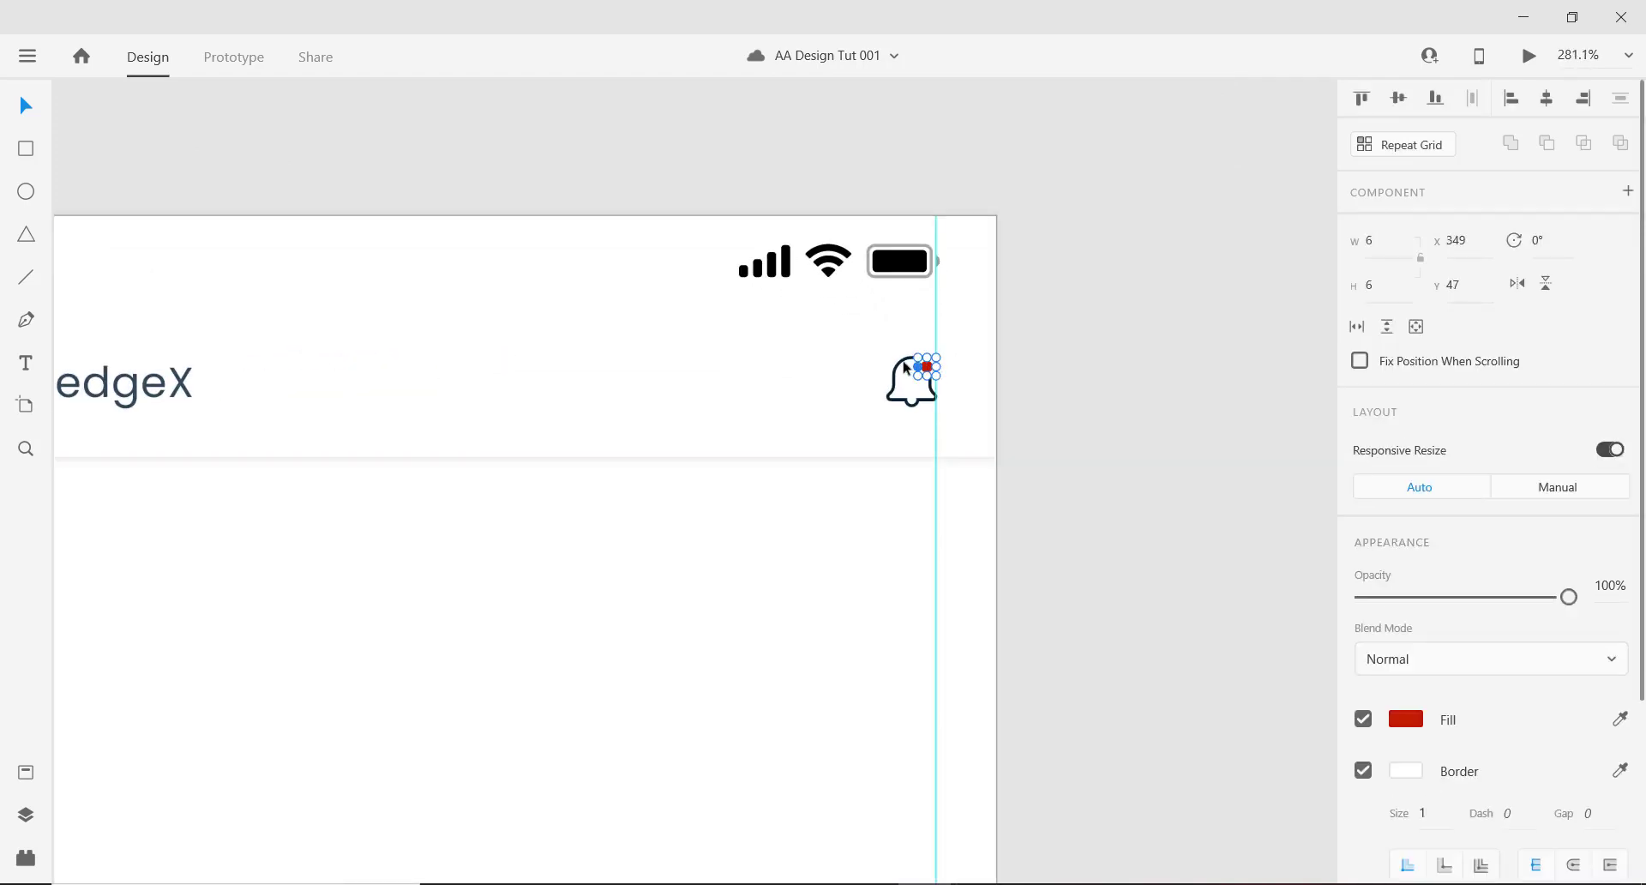
left_click(900, 367, "shift")
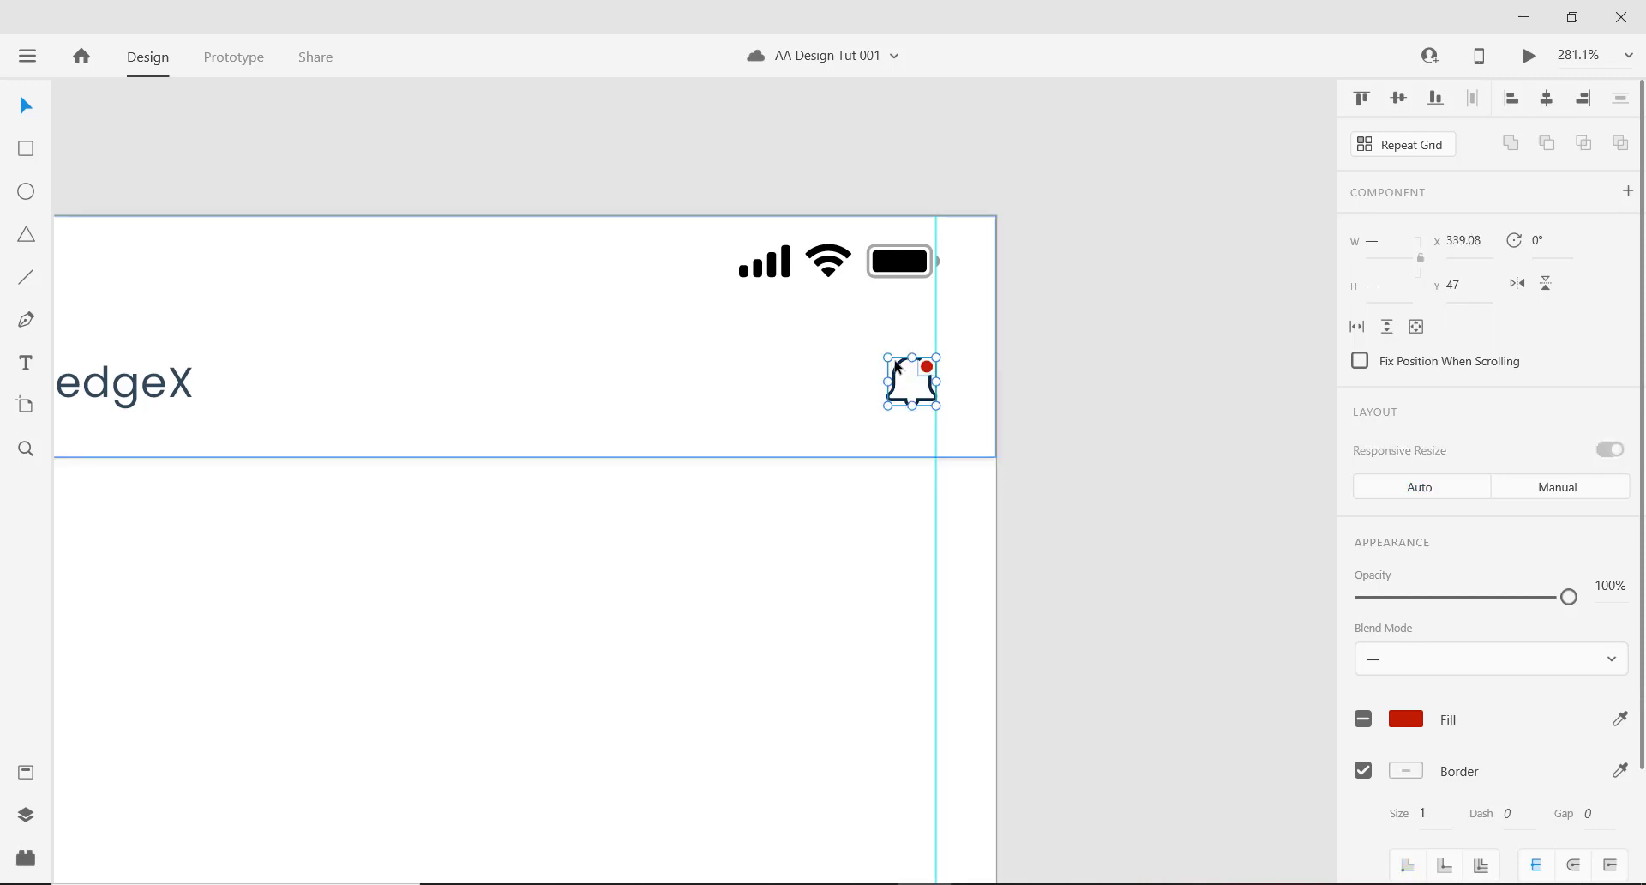
key("ctrl+g")
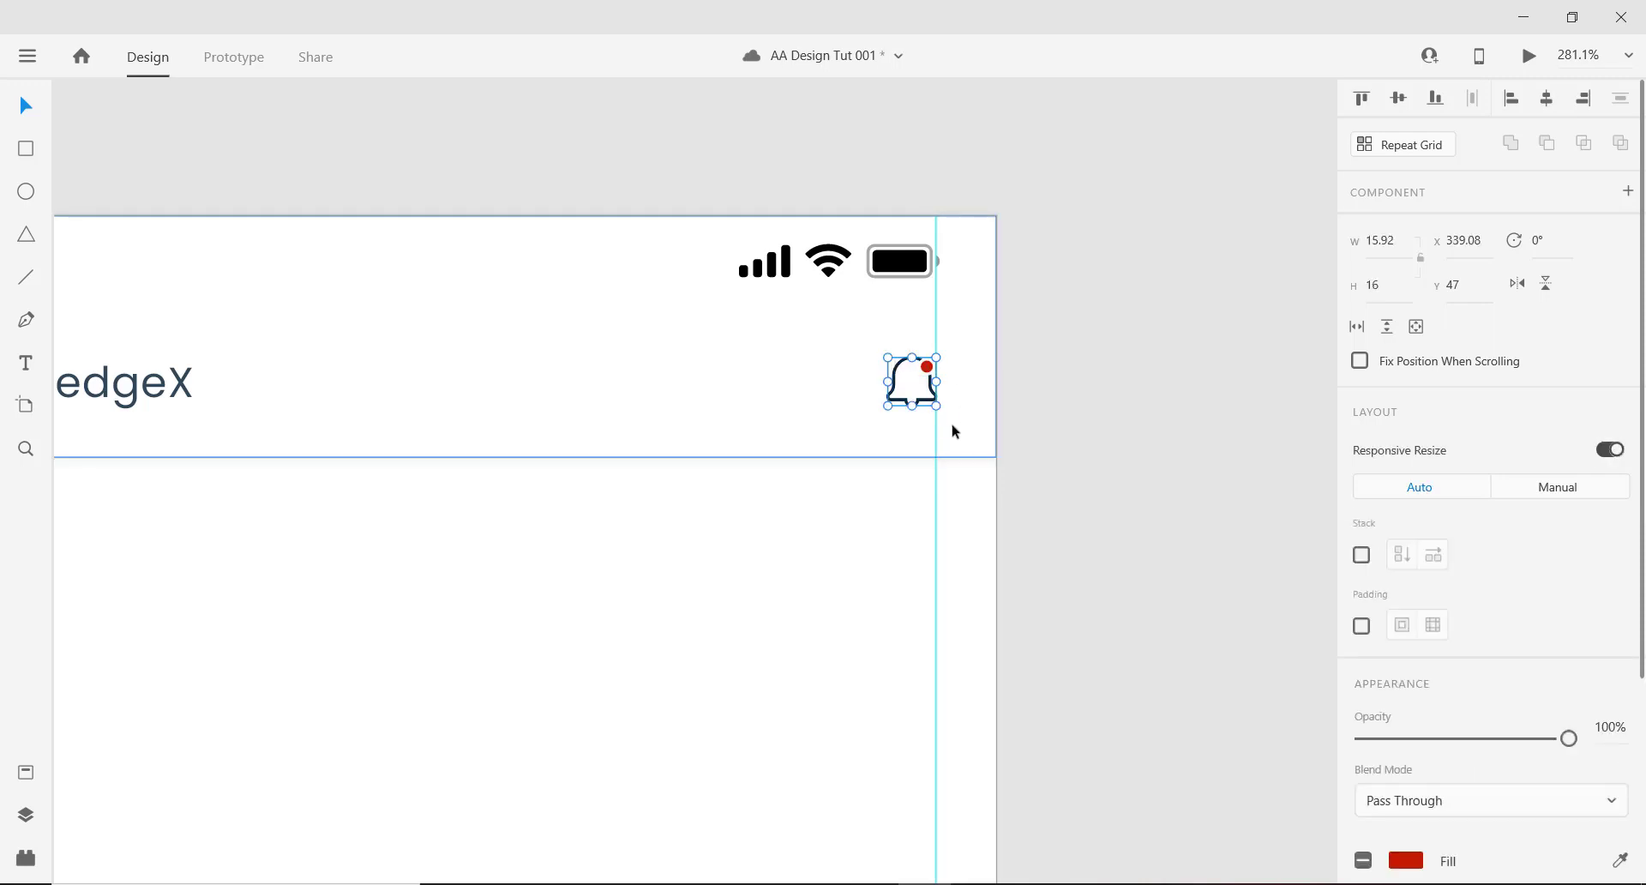
Group the KnowledgeX title with the badged bell, and group that row with the status bar.
scroll(943, 426, "down", 2)
left_click_drag(938, 455, 1094, 453)
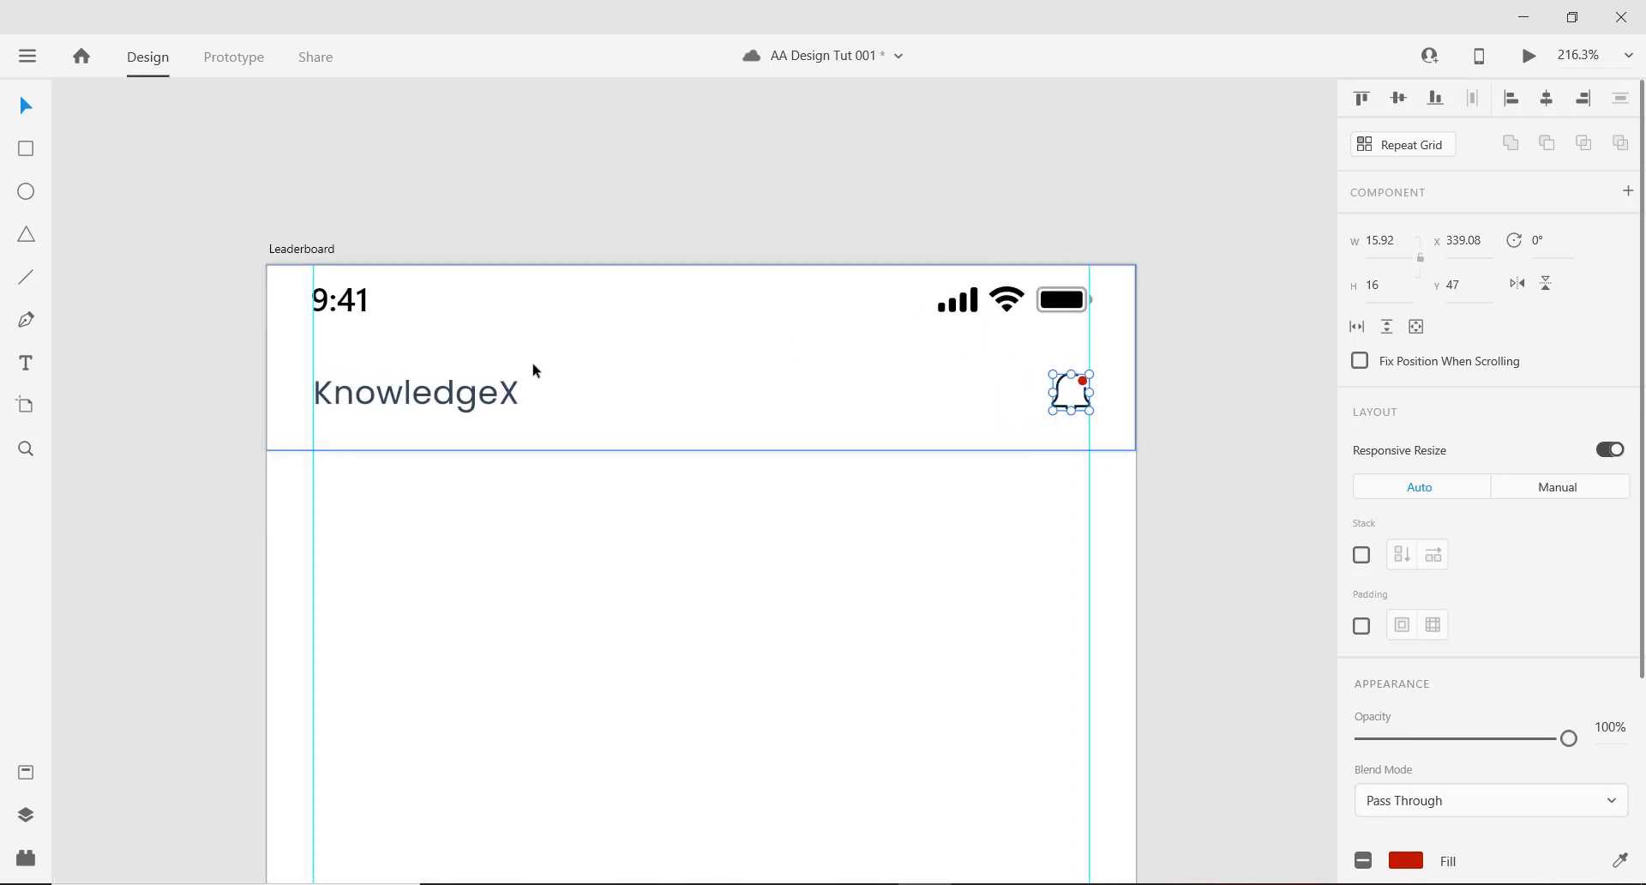
left_click(445, 395)
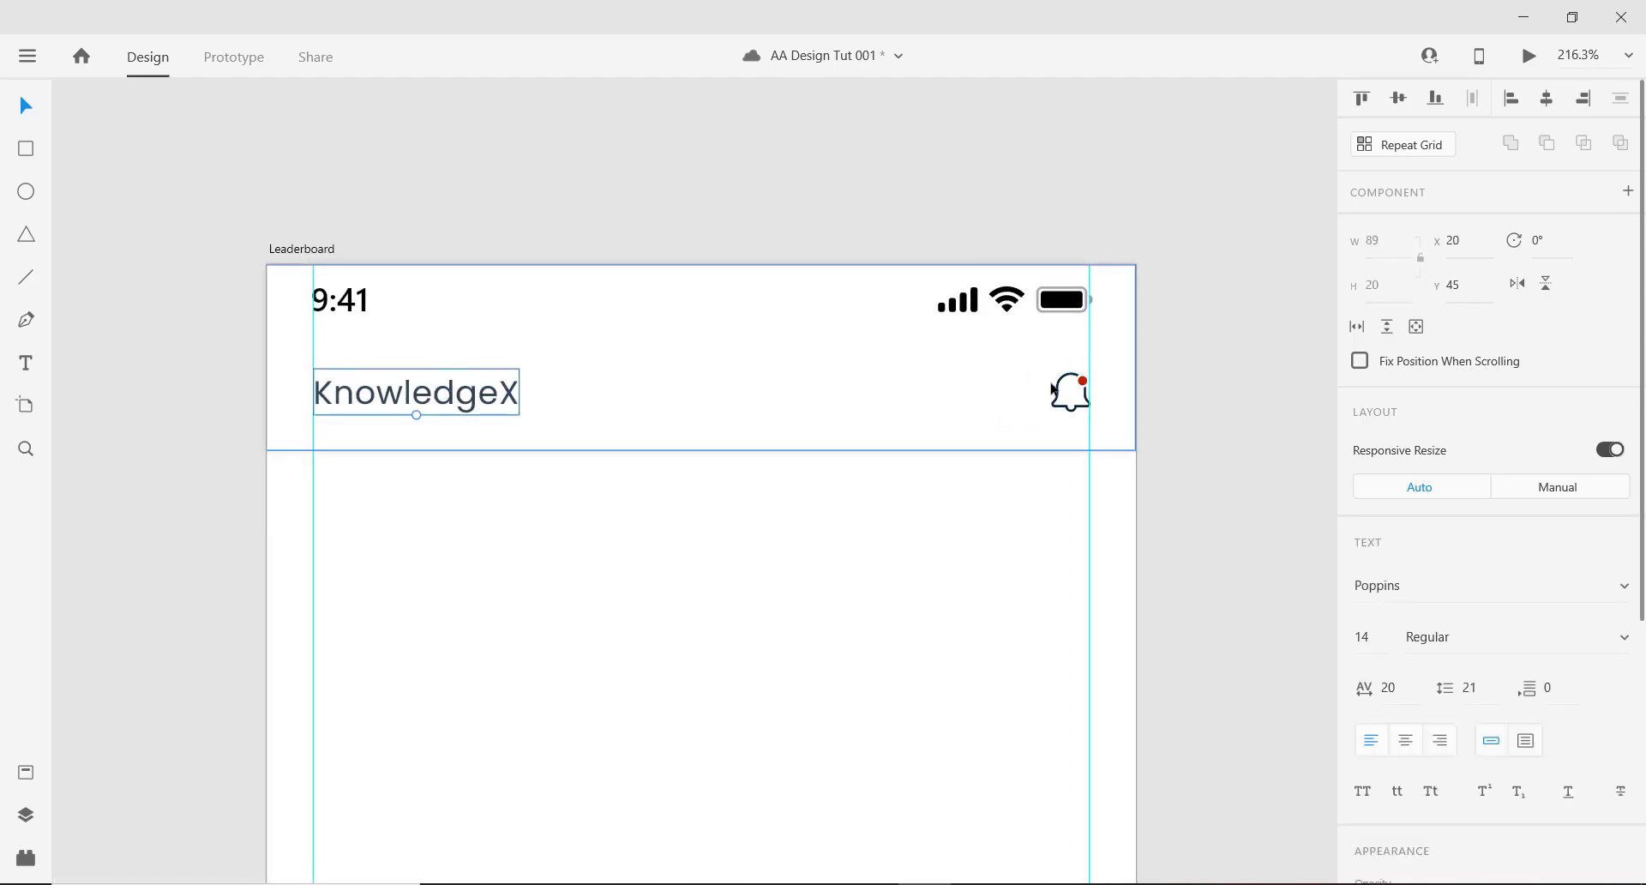
left_click(1053, 391, "shift")
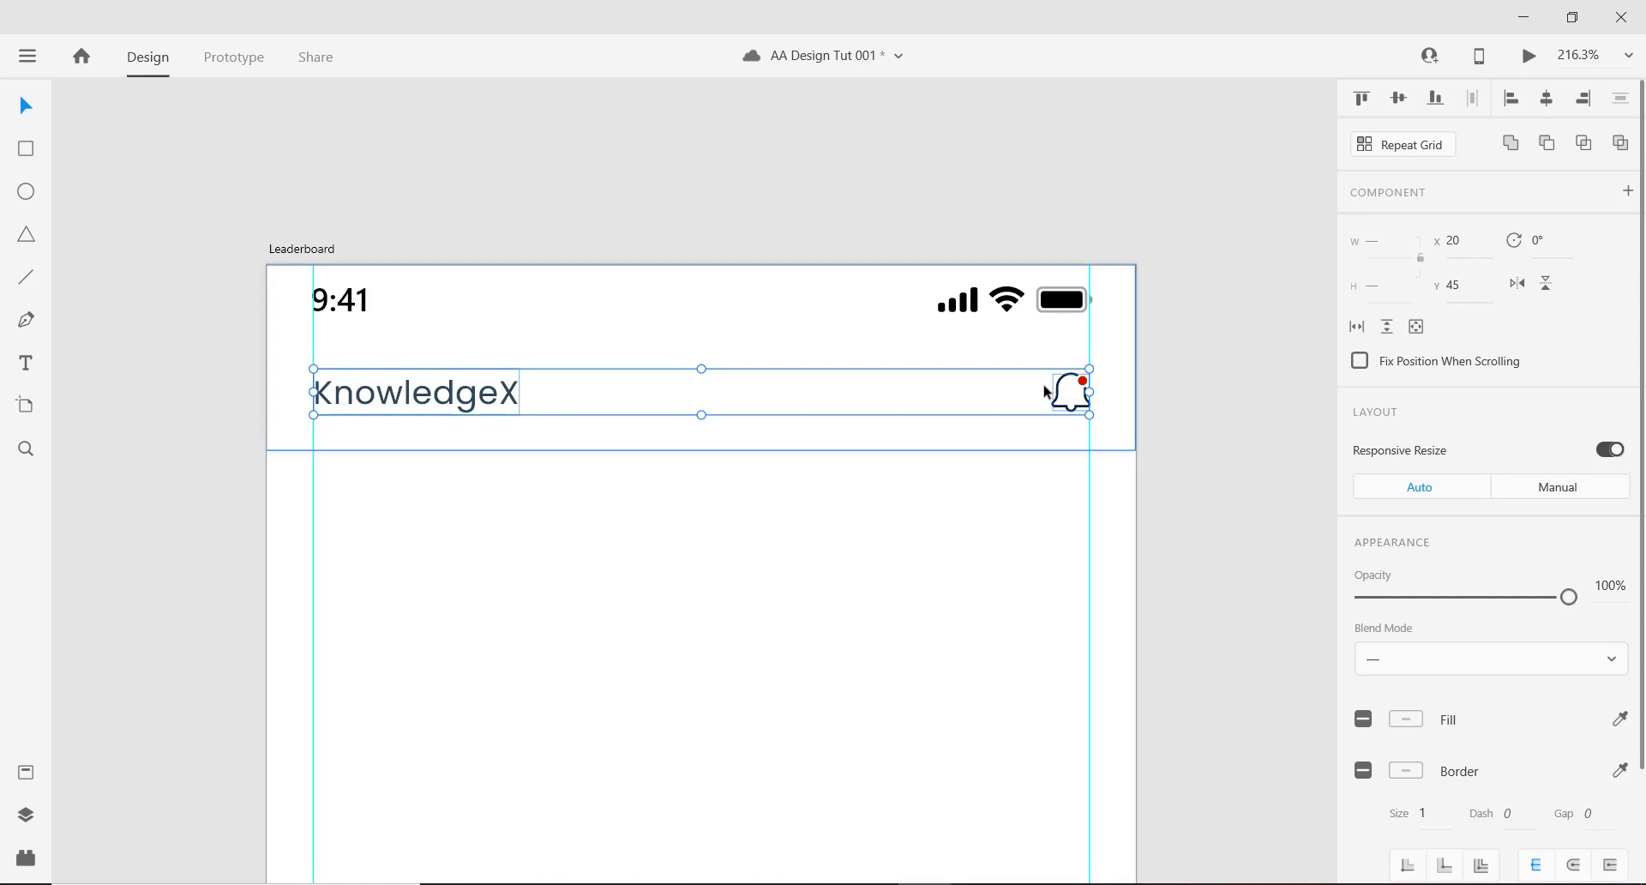
key("ctrl+g")
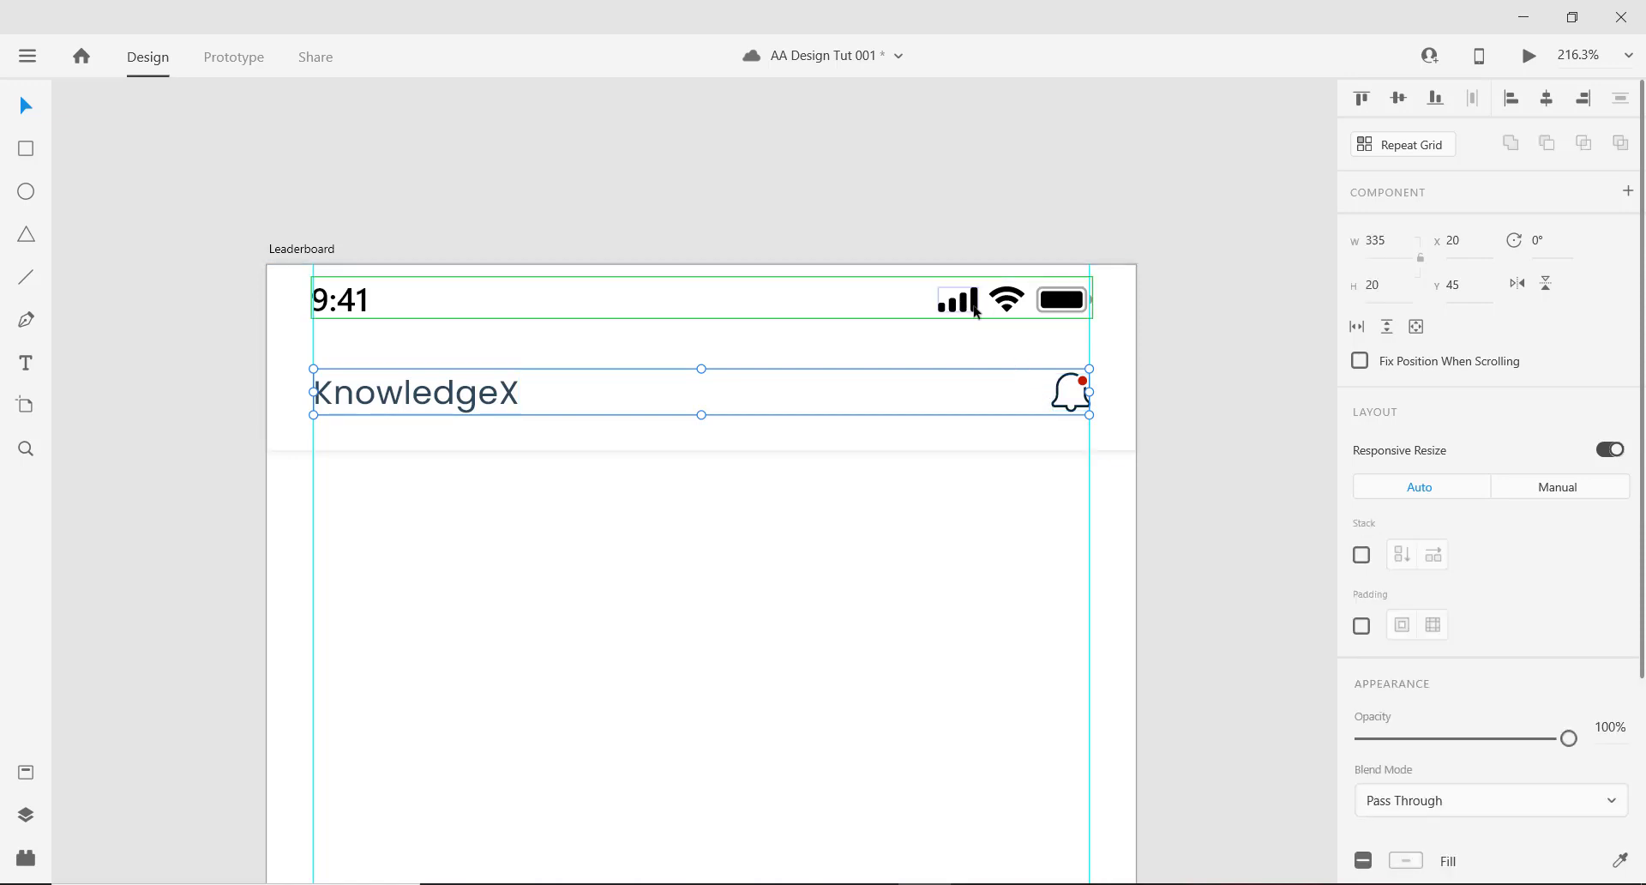
left_click(978, 311, "shift")
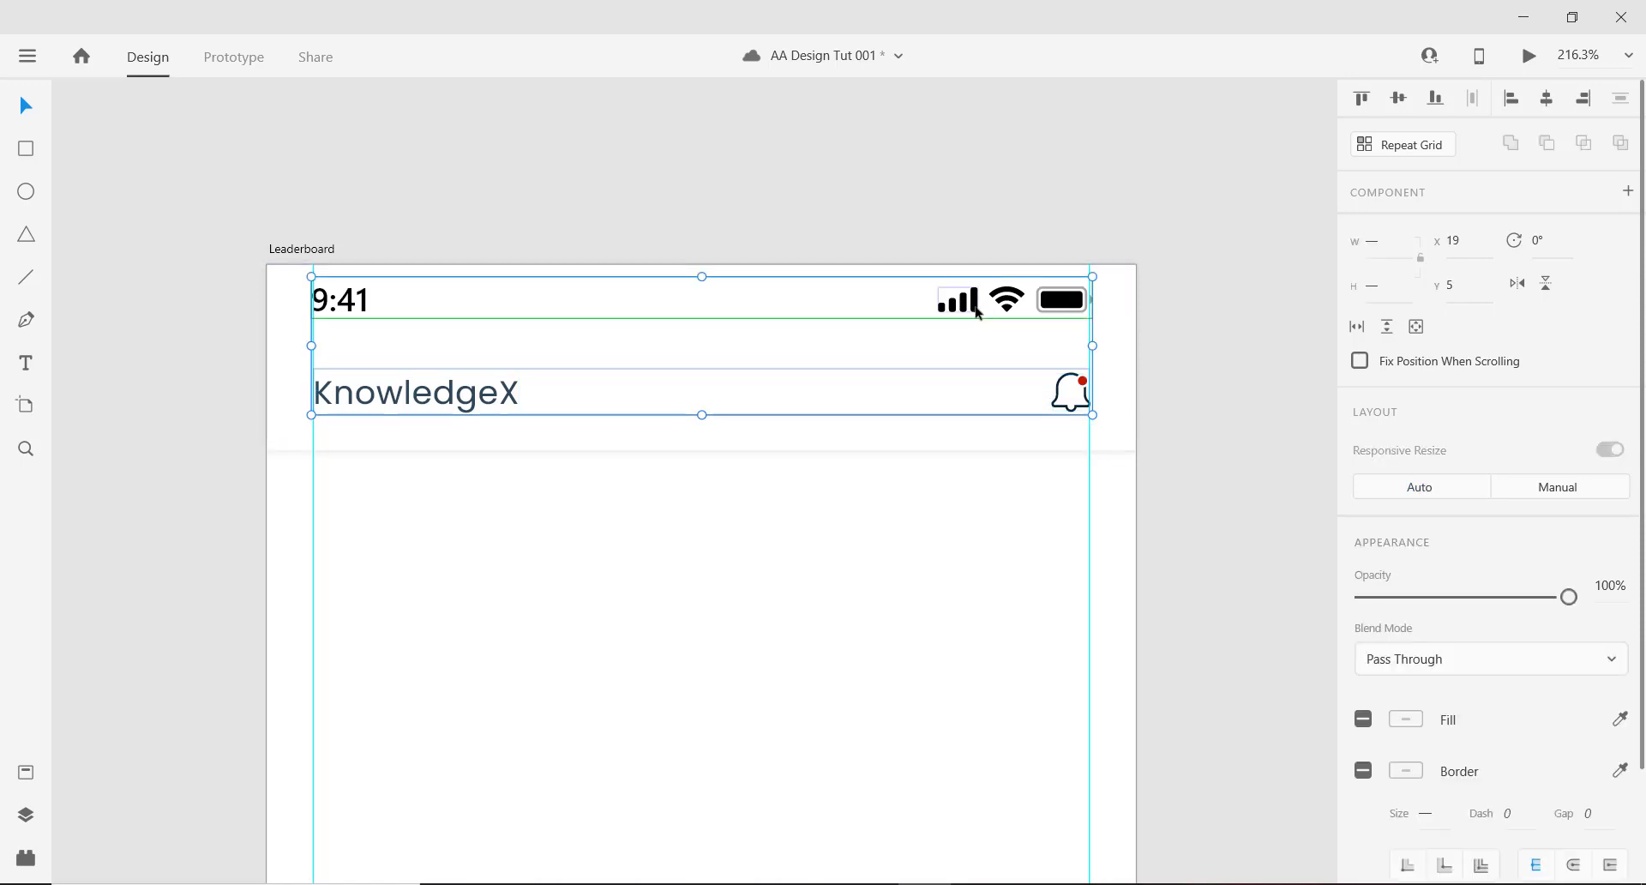
key("ctrl+g")
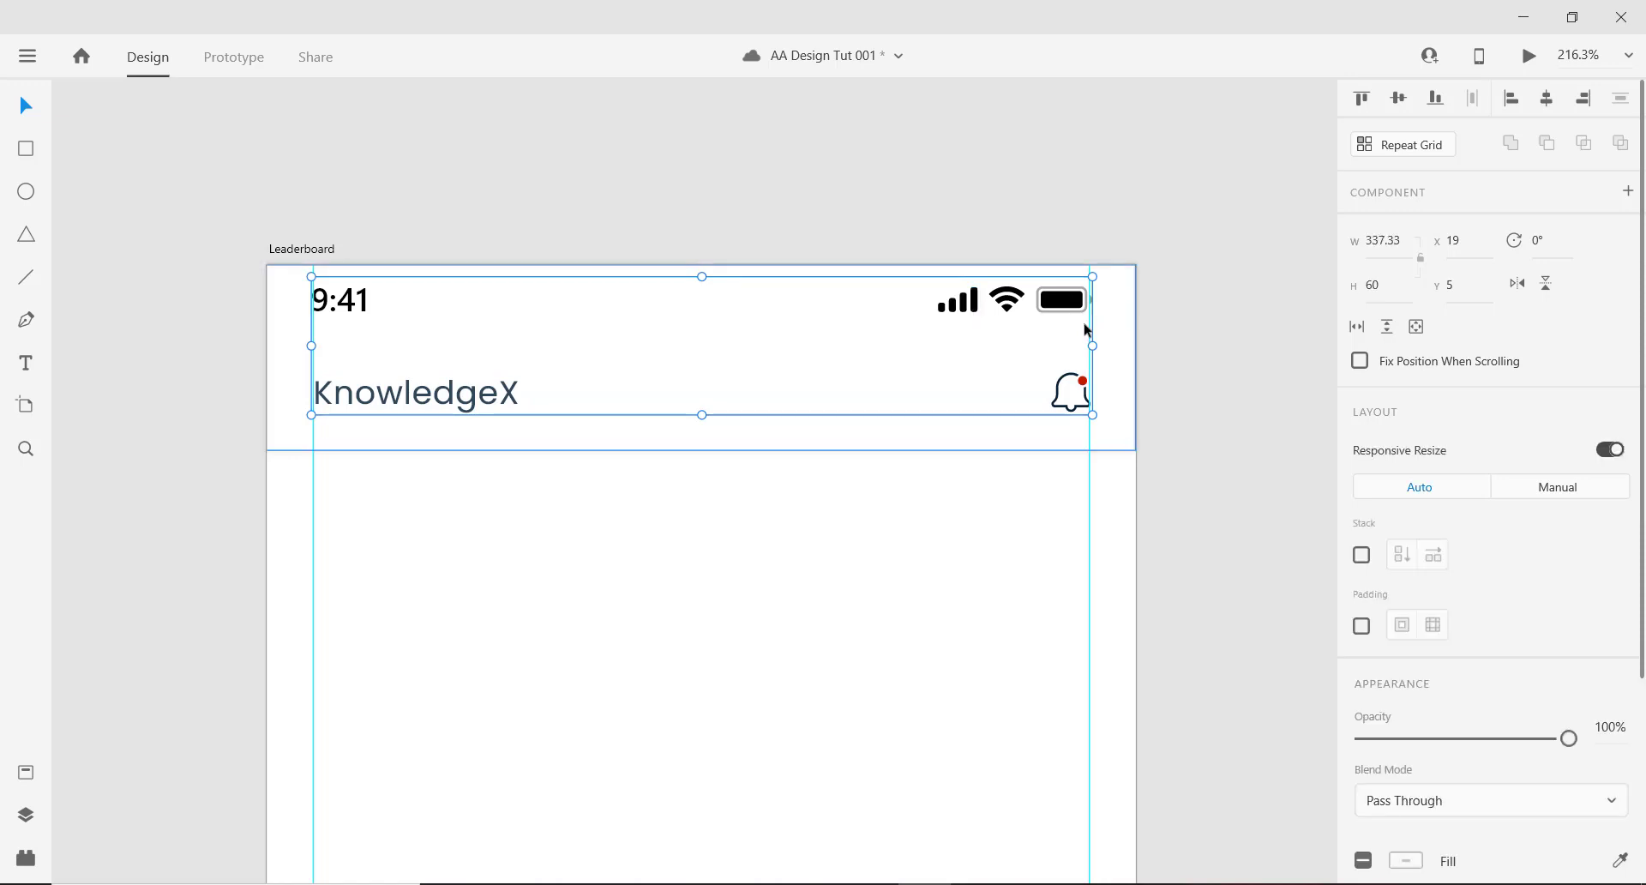
Group the header content with its background rectangle, undoing a trial move of the group, and save the document.
left_click(1116, 319, "shift")
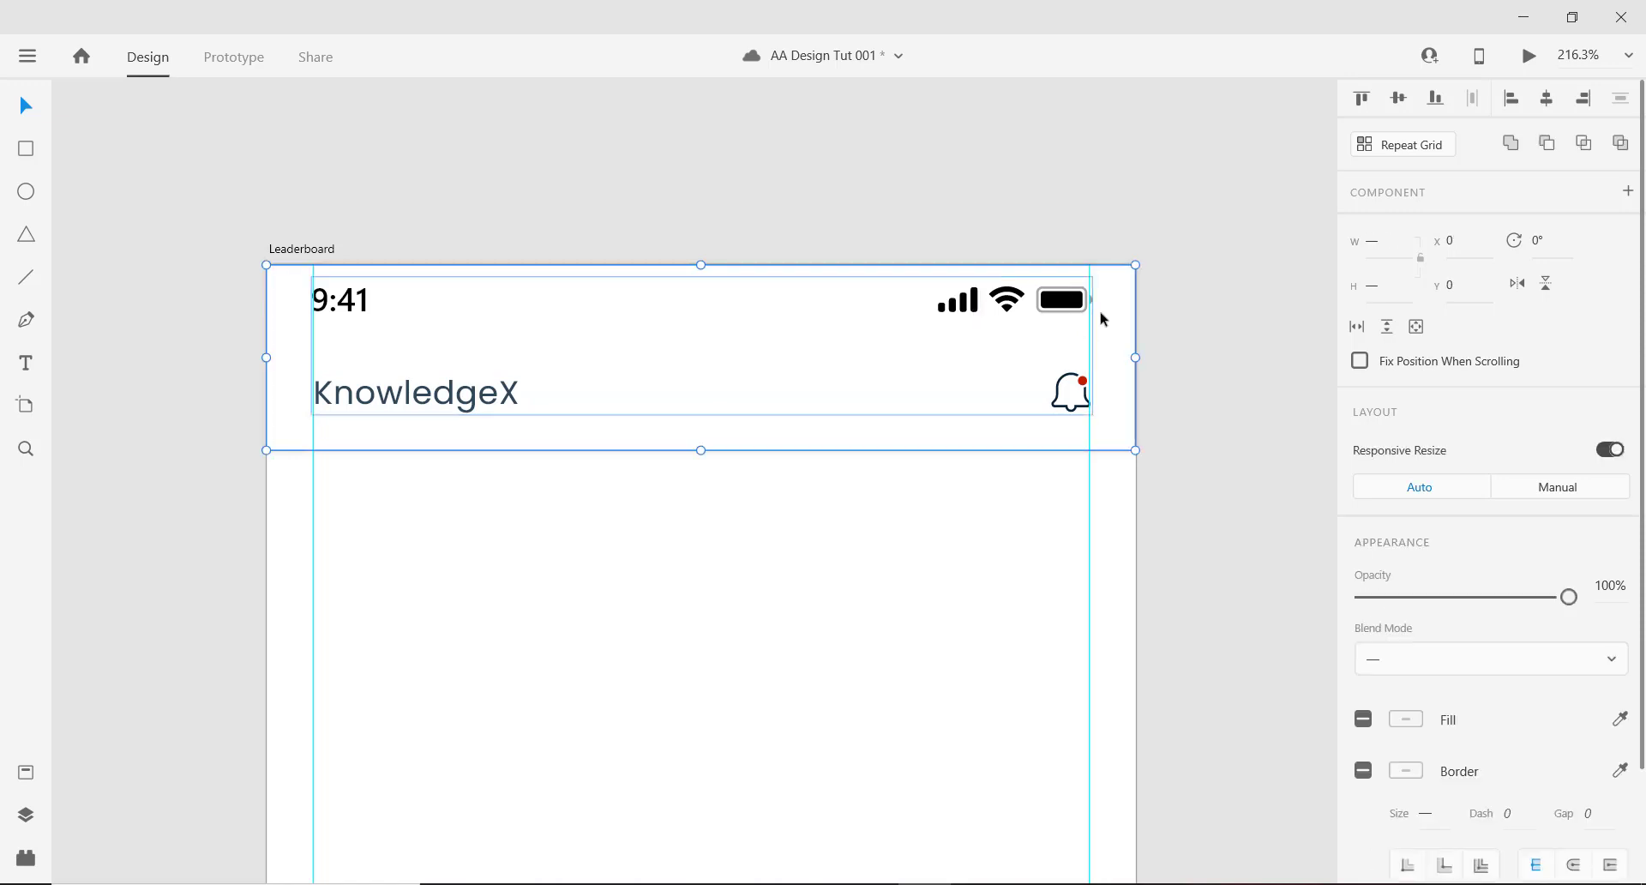
key("ctrl+g")
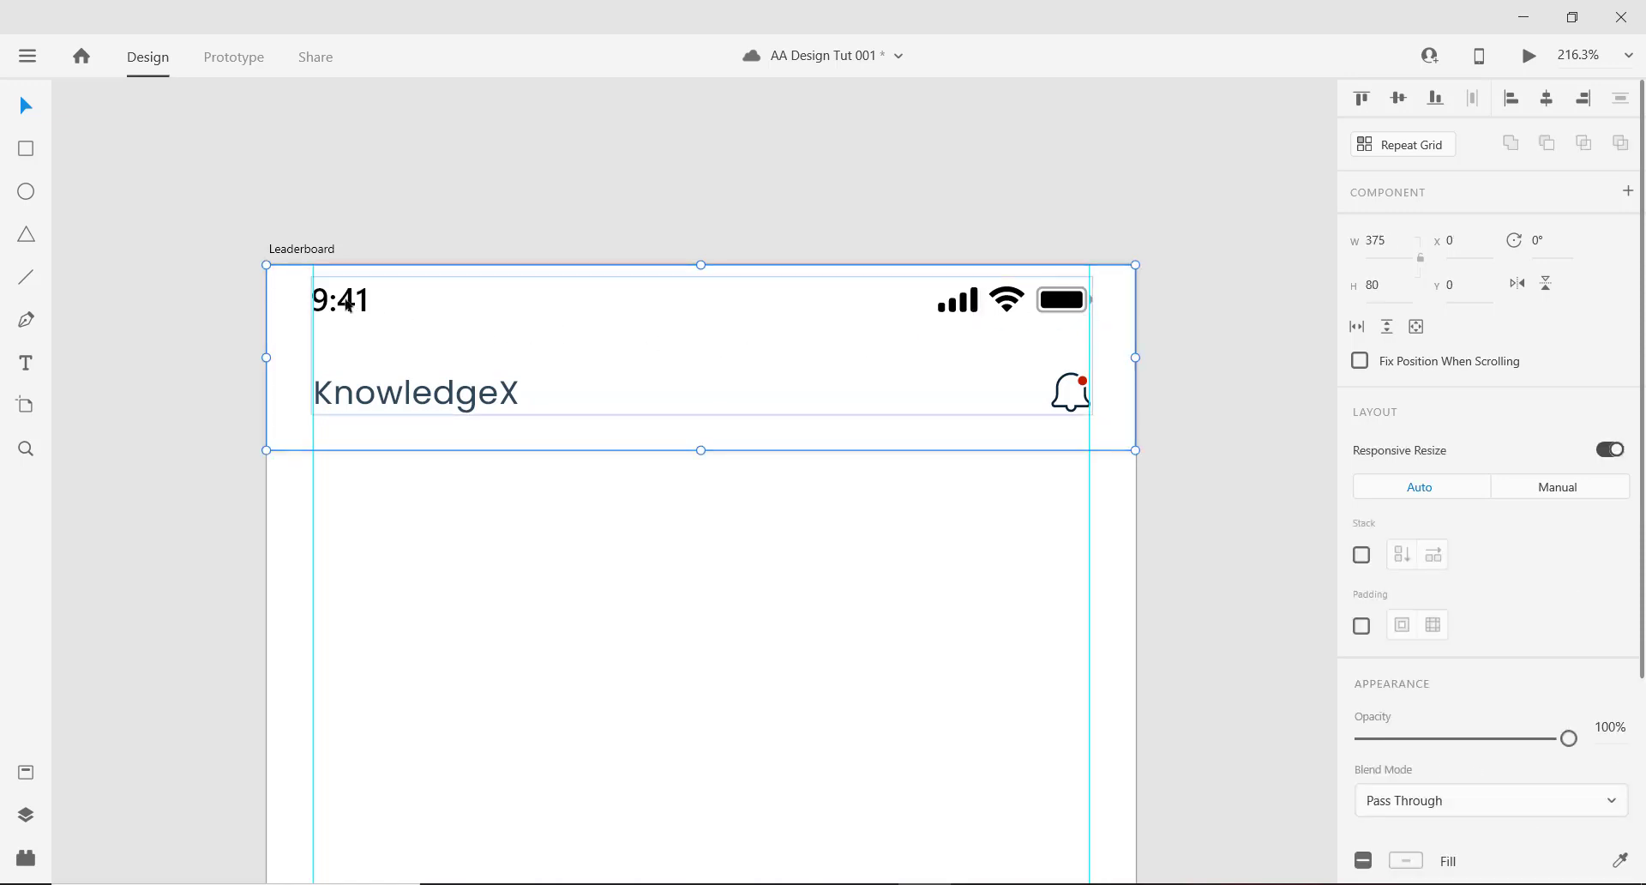
left_click_drag(347, 301, 359, 394)
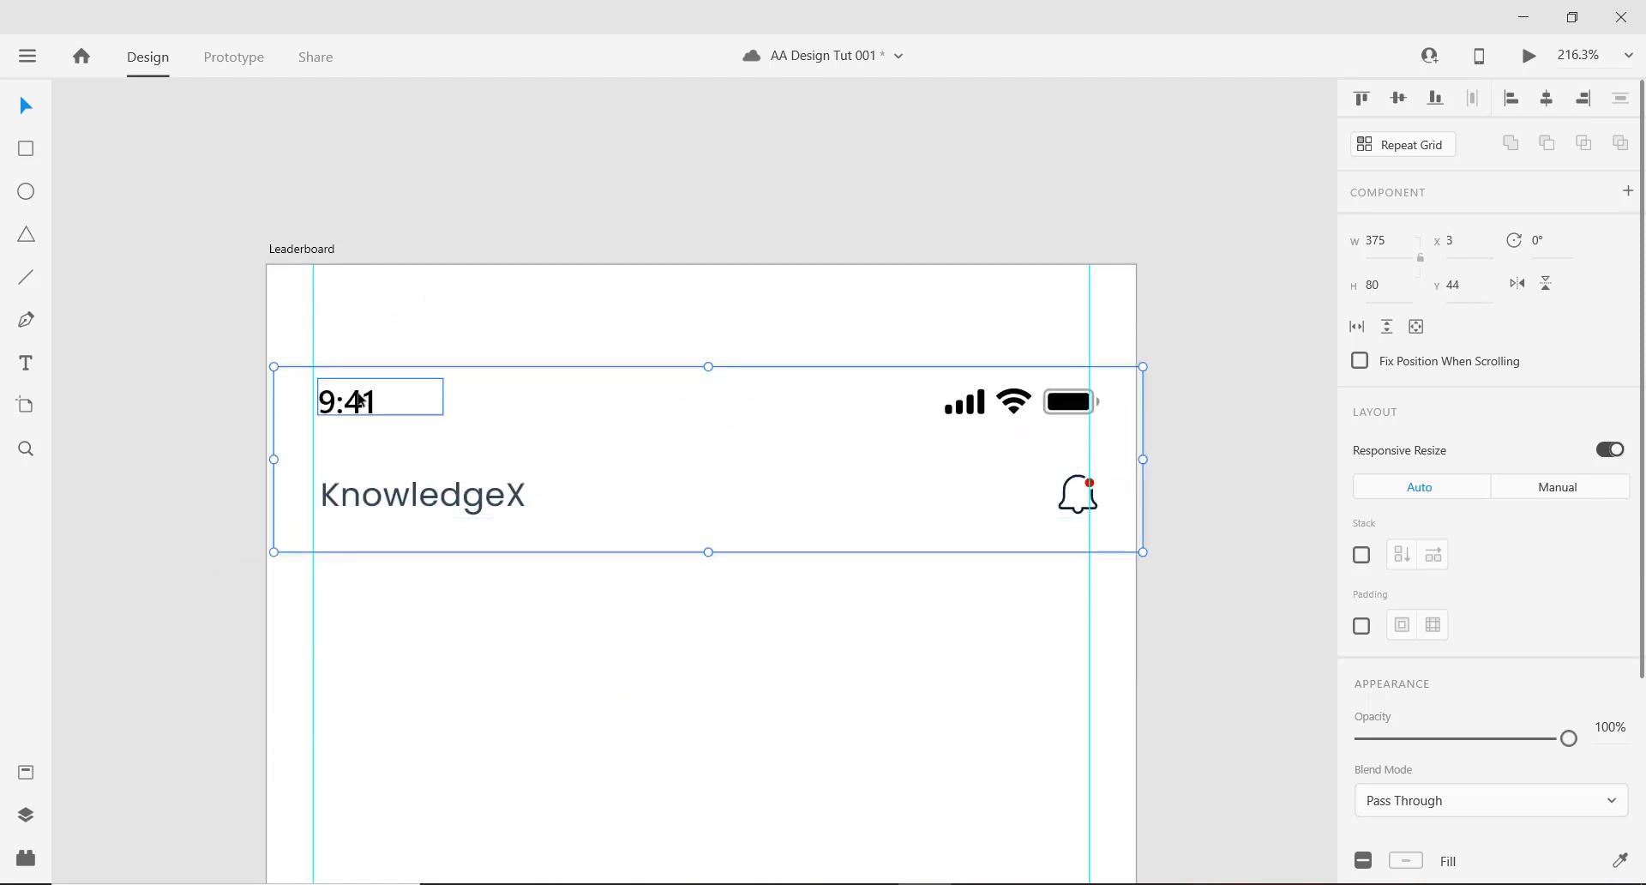
key("ctrl+z")
scroll(508, 411, "down", 5)
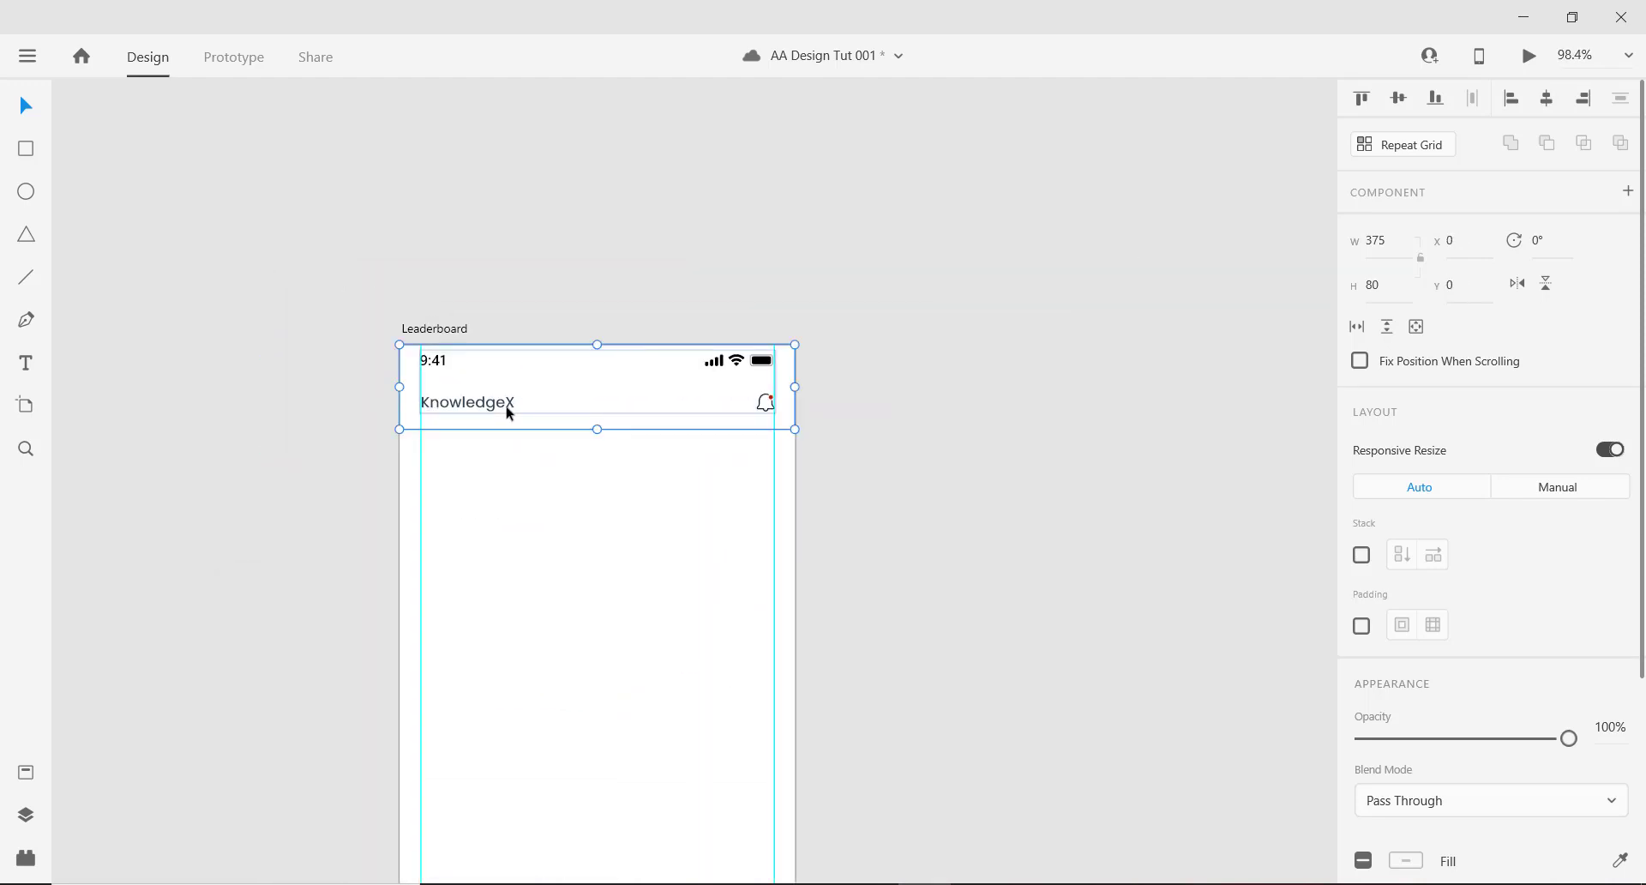
key("ctrl+s")
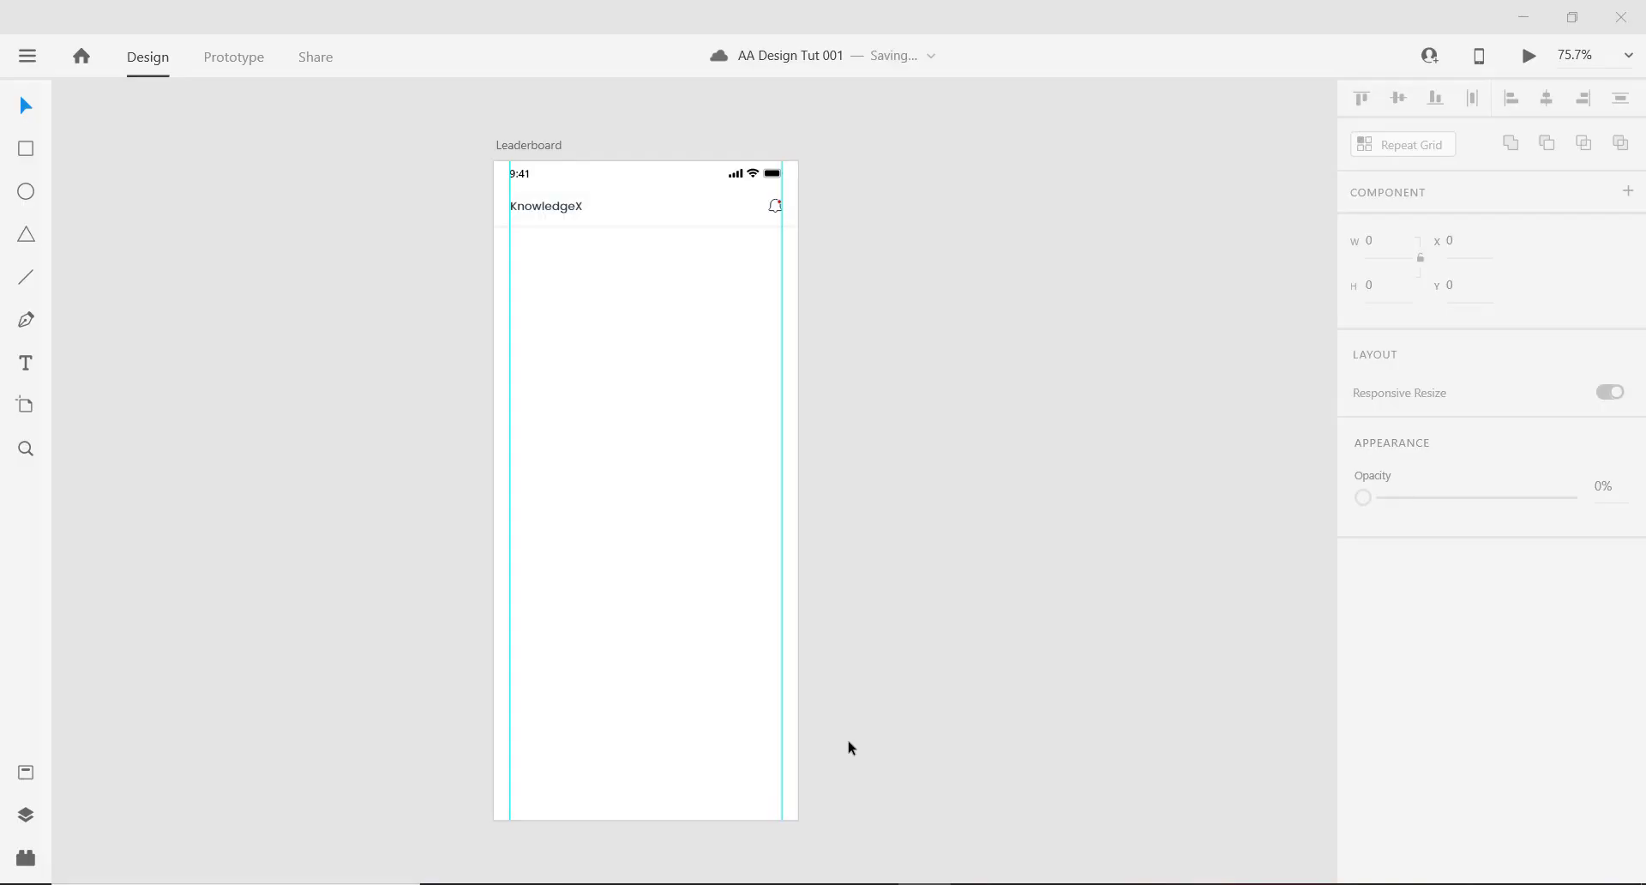
Draw a 375-wide rectangle across the foot of the Leaderboard artboard, 55 high and aligned to the artboard's bottom edge.
left_click_drag(849, 743, 908, 715)
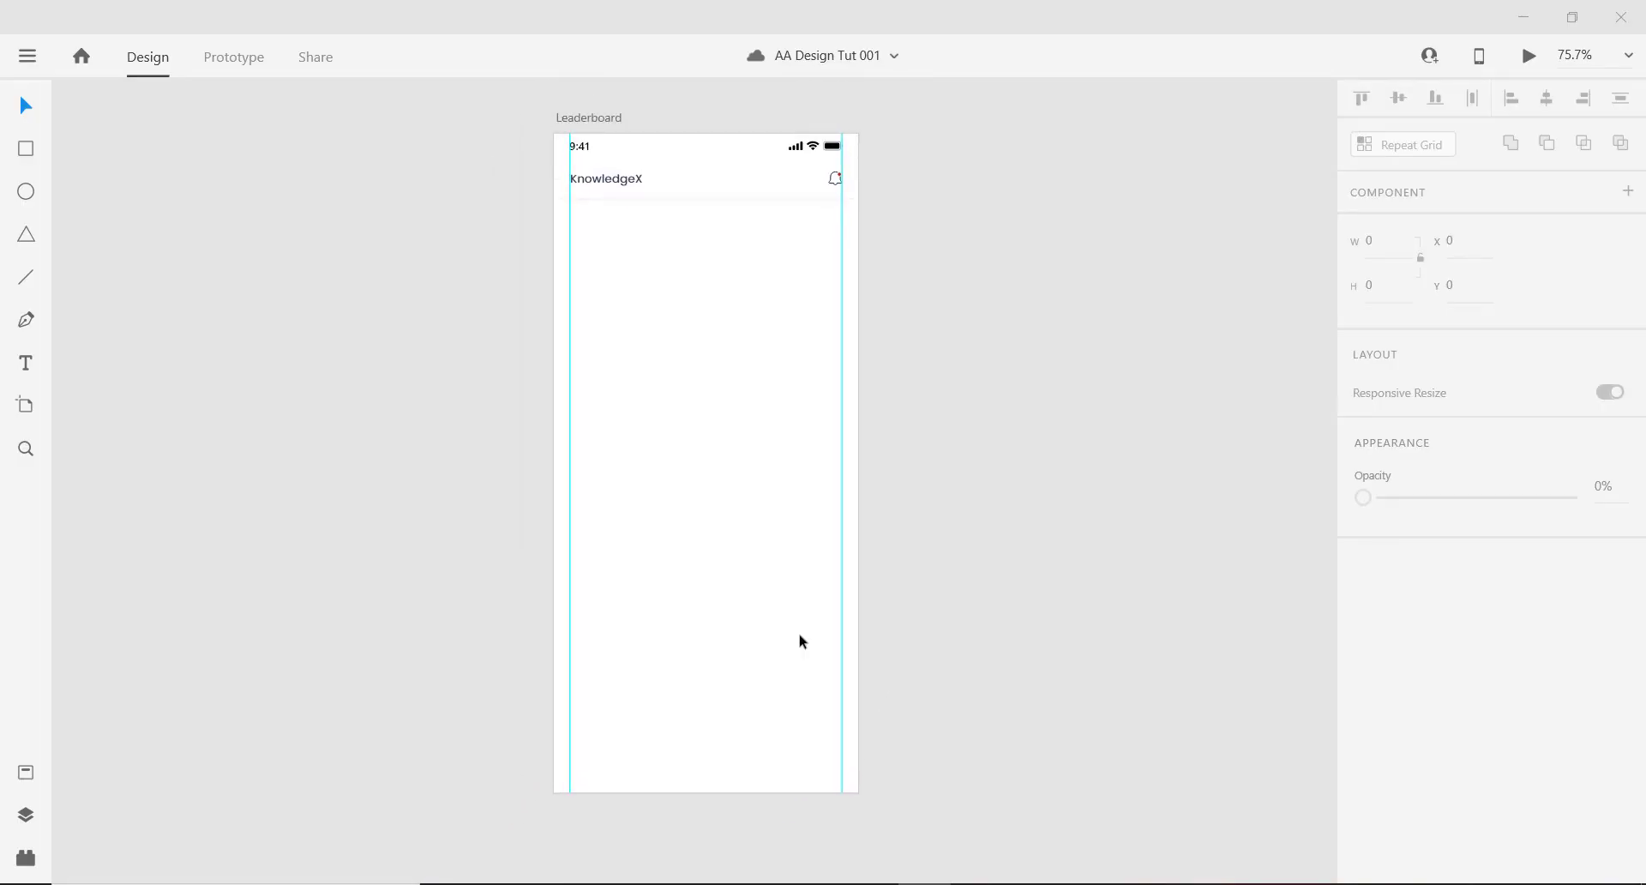
left_click(26, 148)
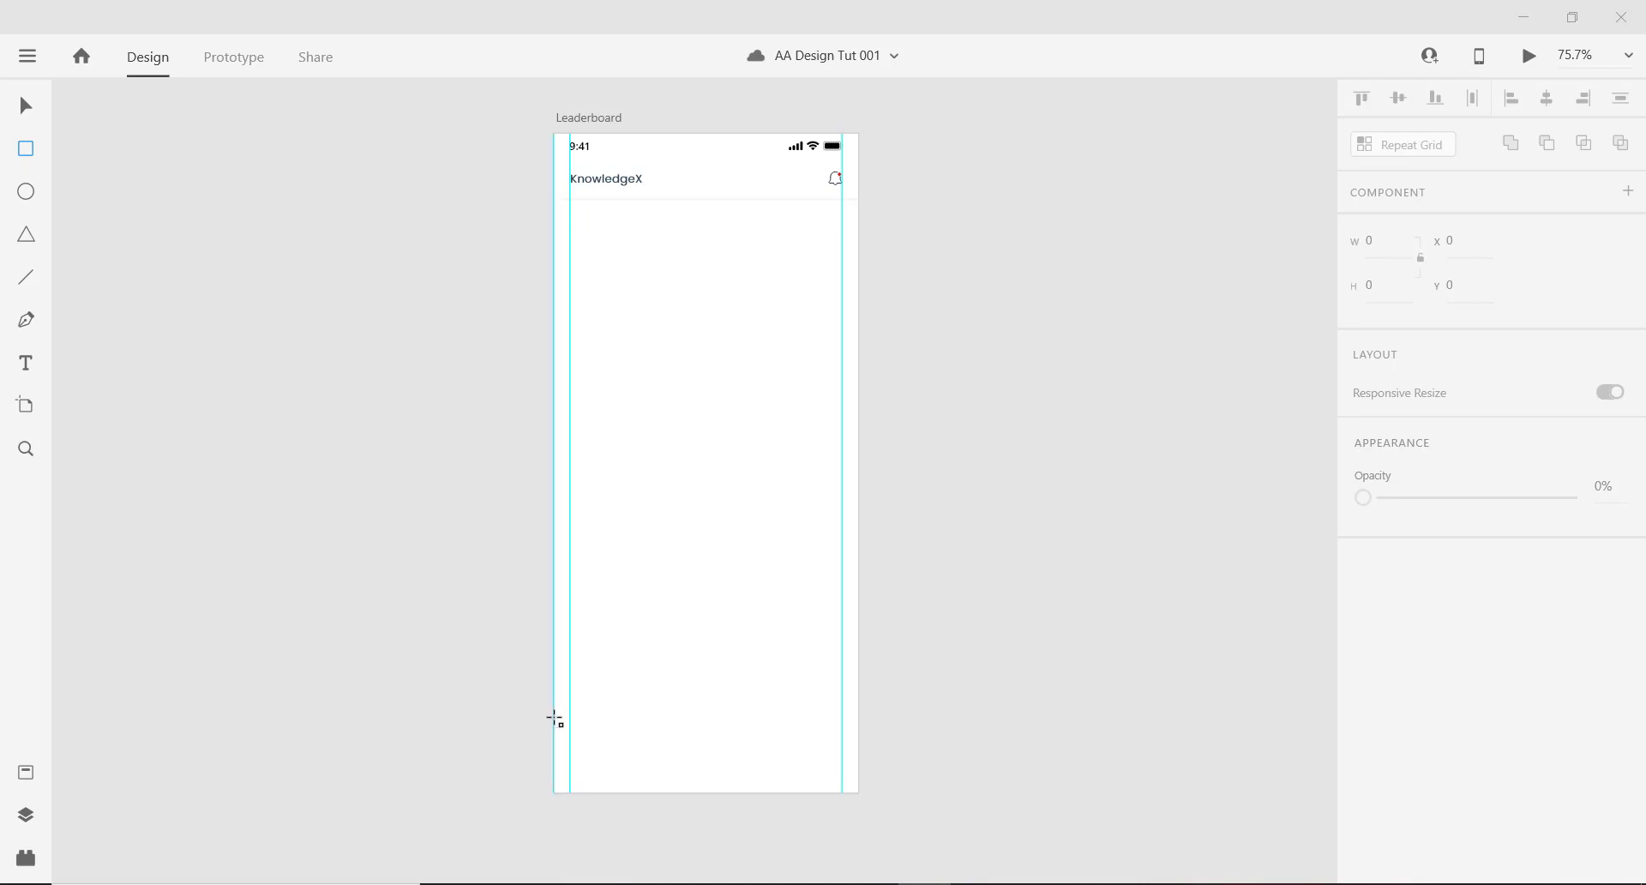
mouse_move(559, 723)
left_mouse_down()
mouse_move(678, 760)
mouse_move(859, 771)
mouse_move(858, 793)
left_mouse_up()
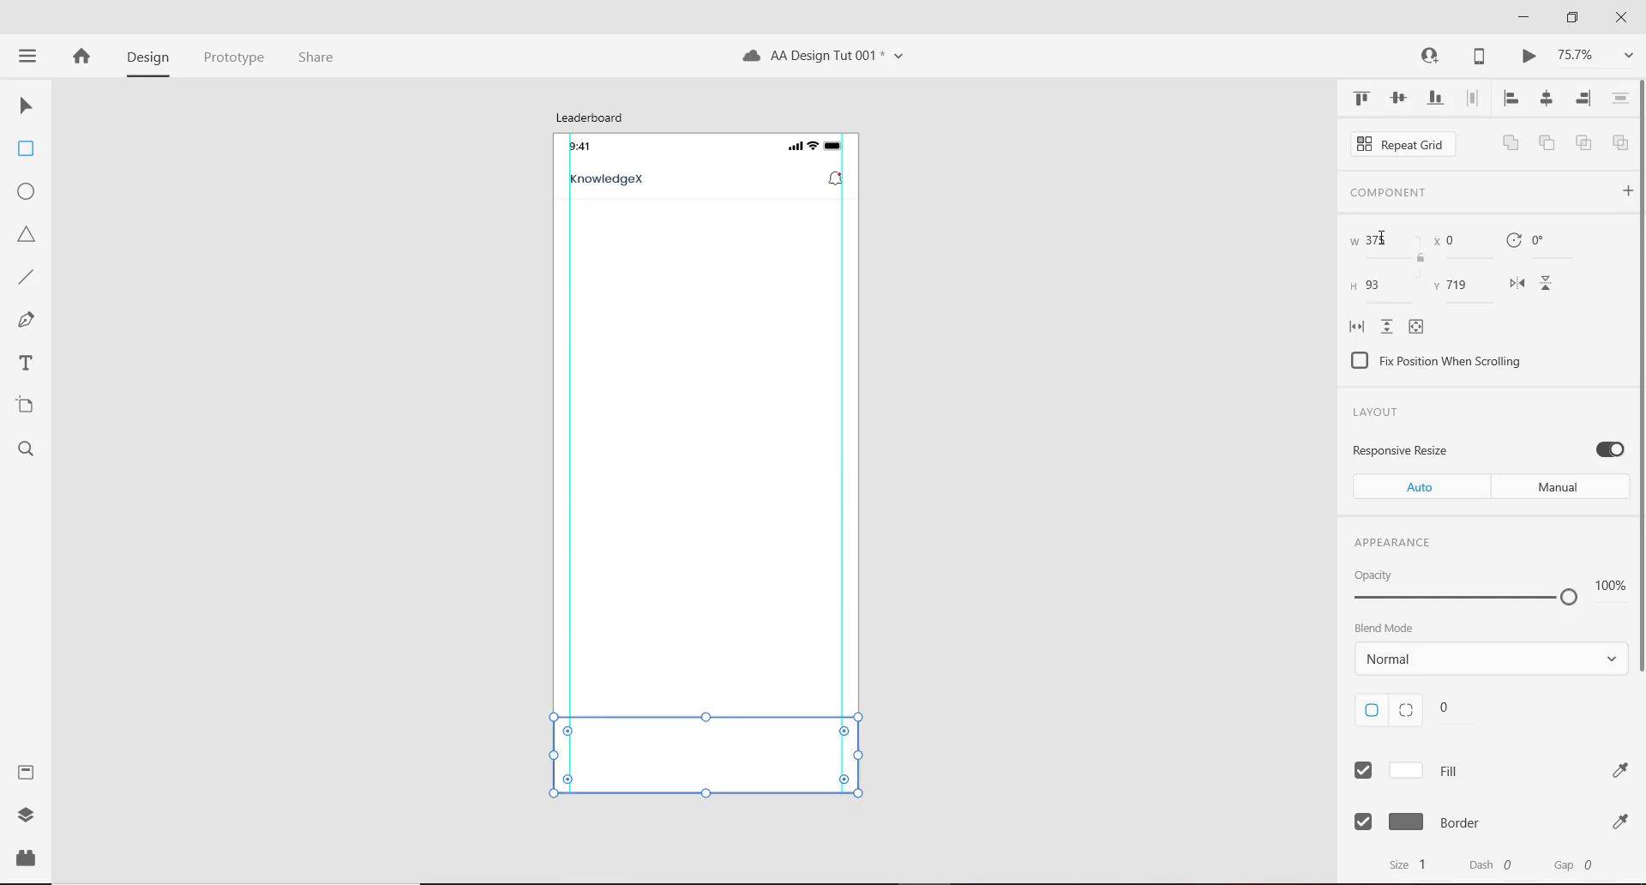
left_click(1386, 292)
key("Return")
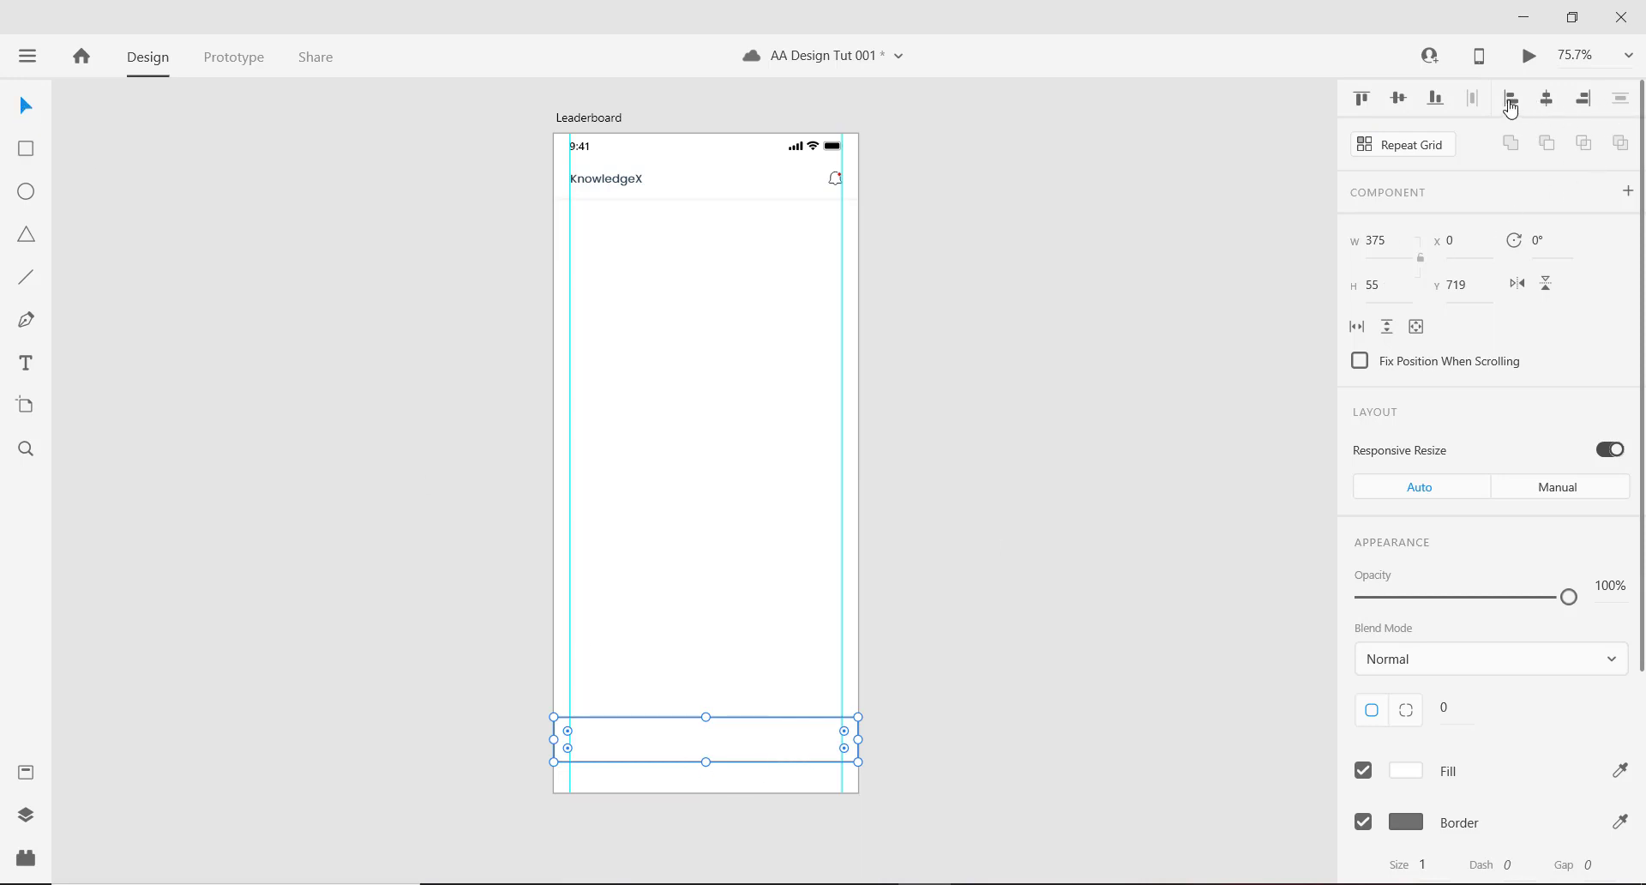
left_click(1436, 100)
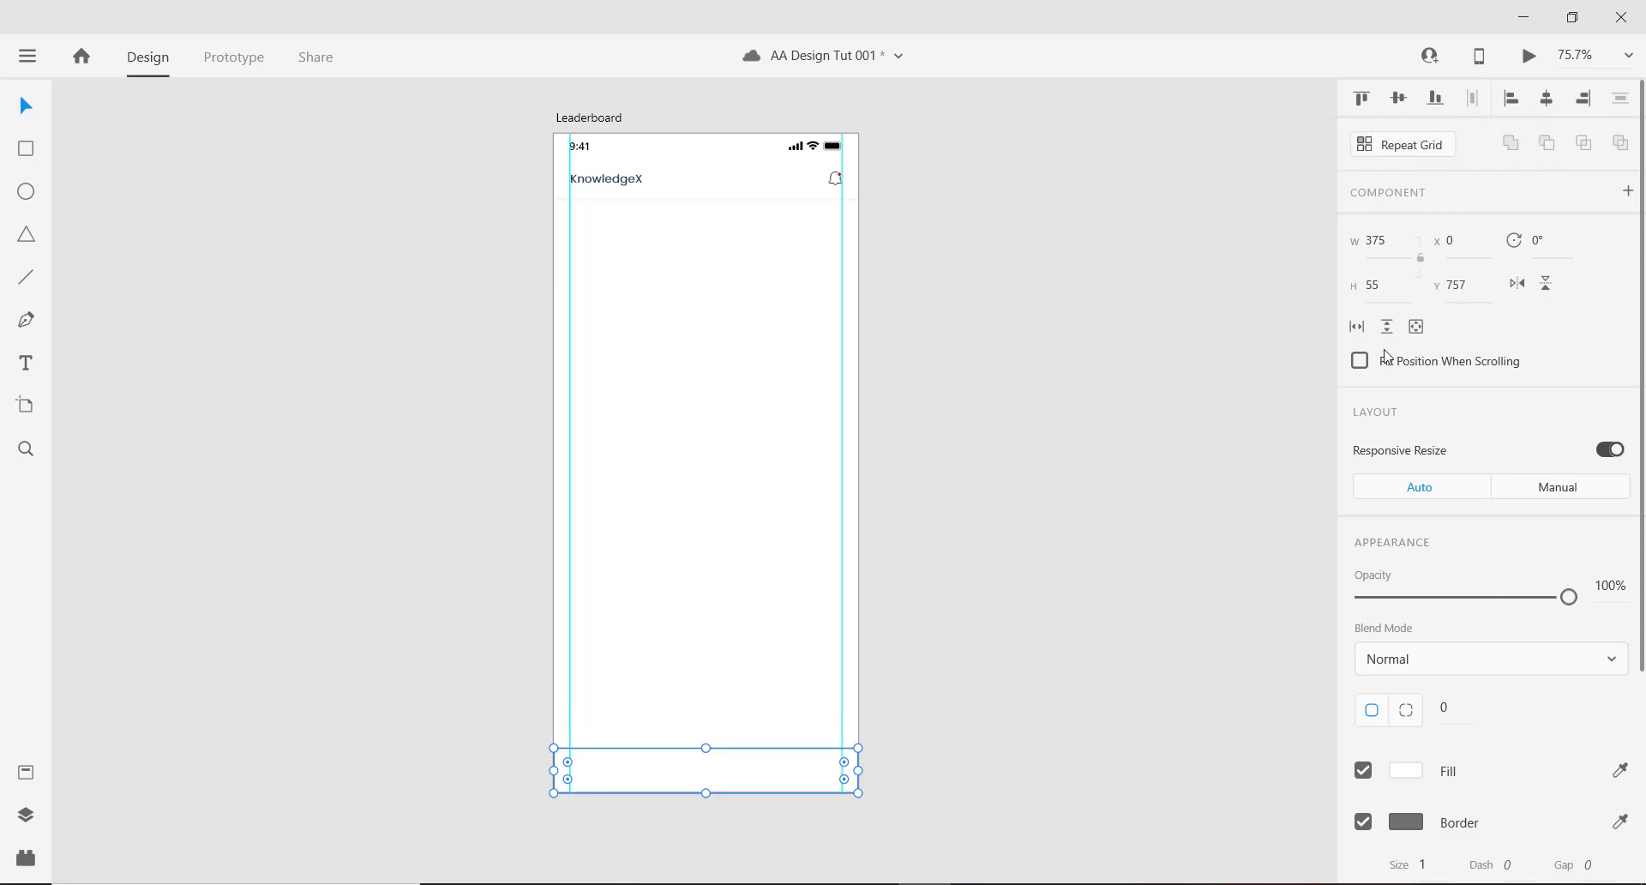
Remove the bottom bar rectangle's border and enable its shadow.
scroll(768, 635, "down", 3)
scroll(798, 625, "up", 4)
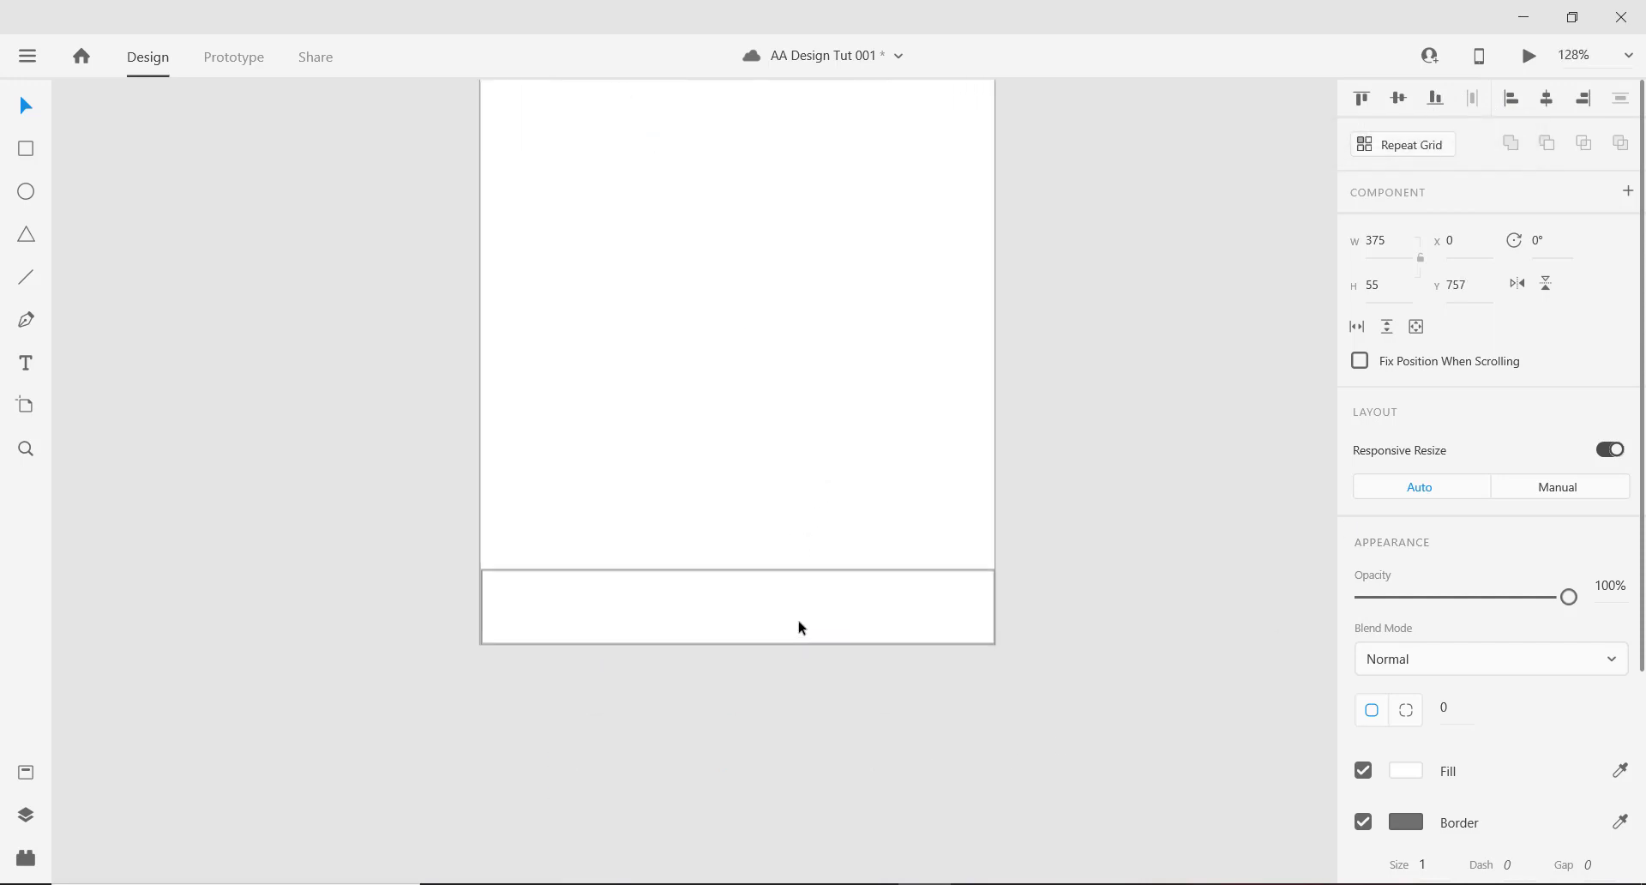
left_click_drag(637, 470, 591, 494)
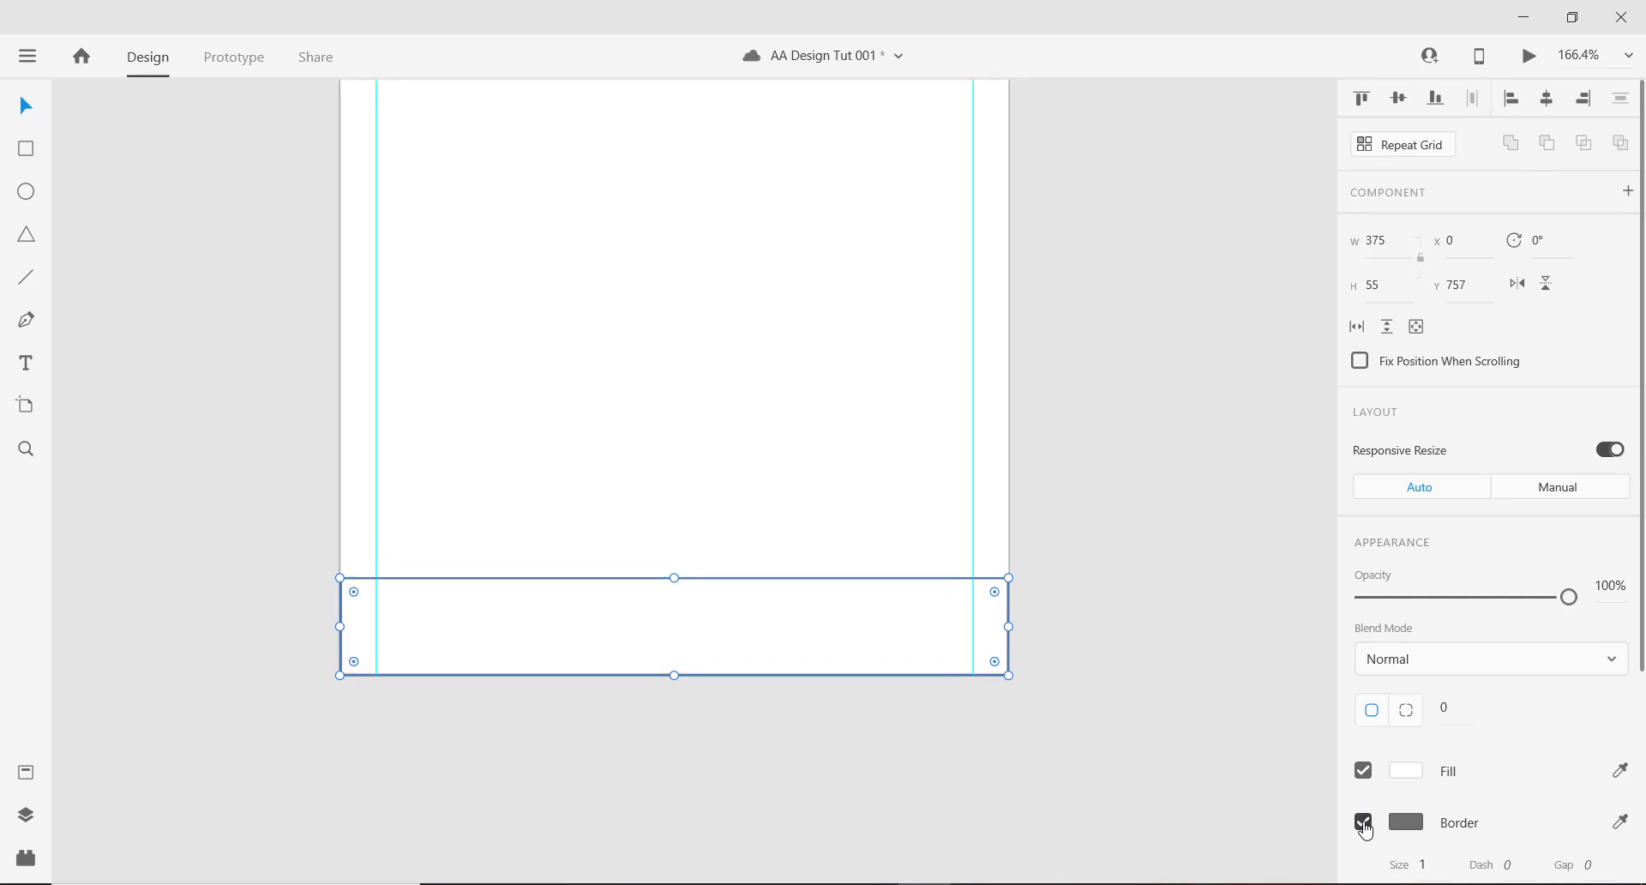
left_click(1363, 823)
scroll(1059, 684, "down", 2)
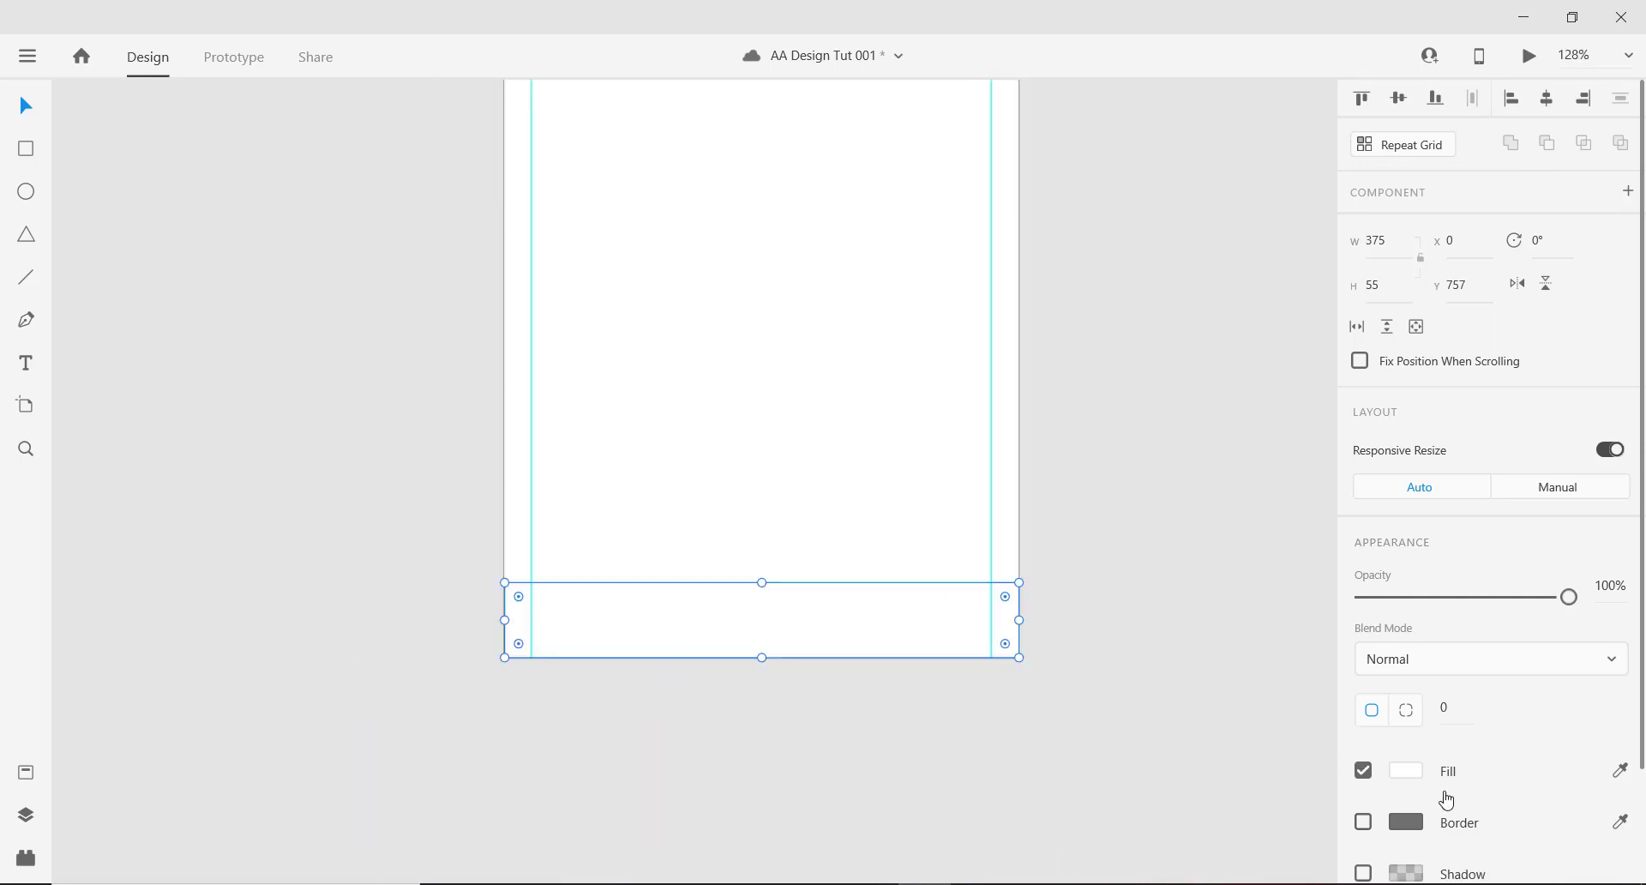
scroll(1447, 800, "down", 3)
left_click(1363, 739)
Set the bottom bar's shadow to Y offset 0 and blur 3, and open the shadow colour to check it.
scroll(1492, 755, "down", 1)
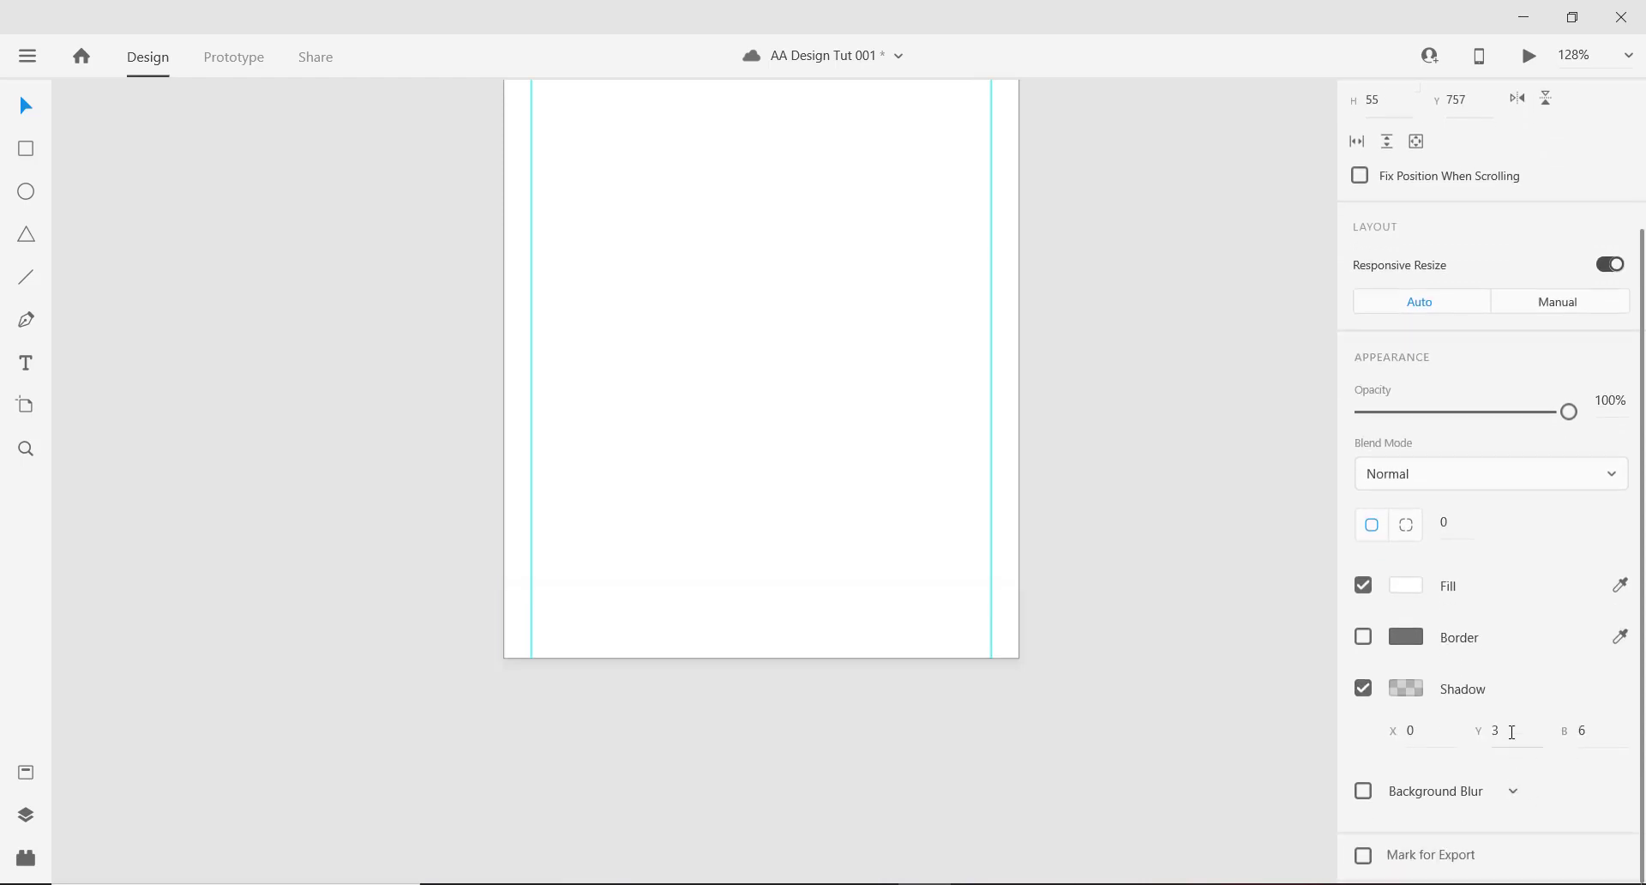
left_click(1512, 732)
type("1")
key("Return")
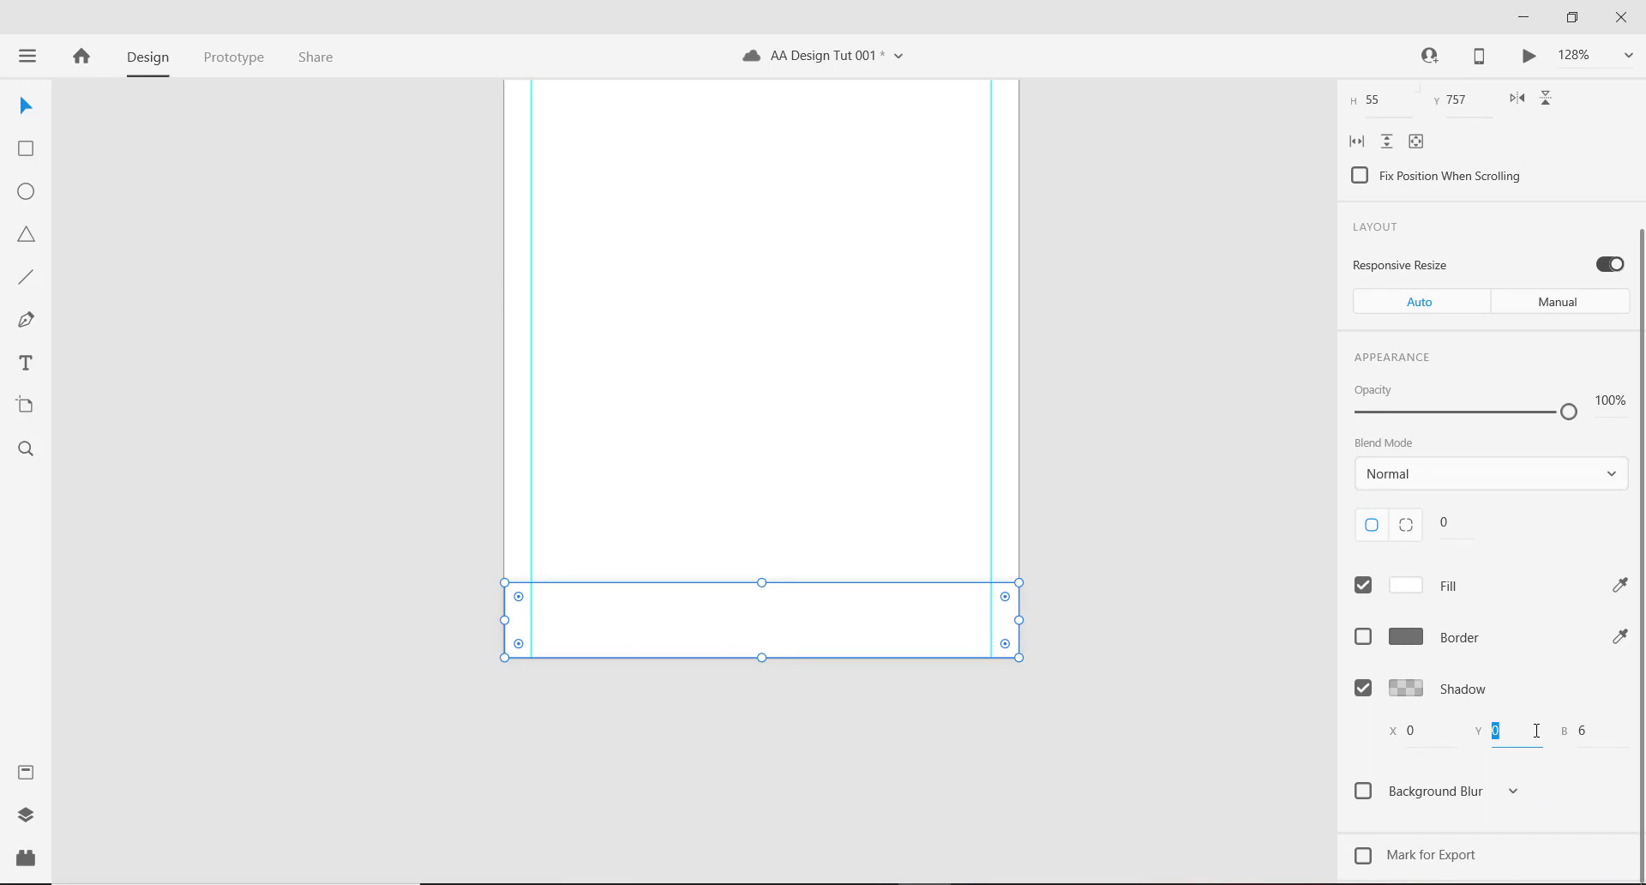
left_click(1590, 733)
key("Down")
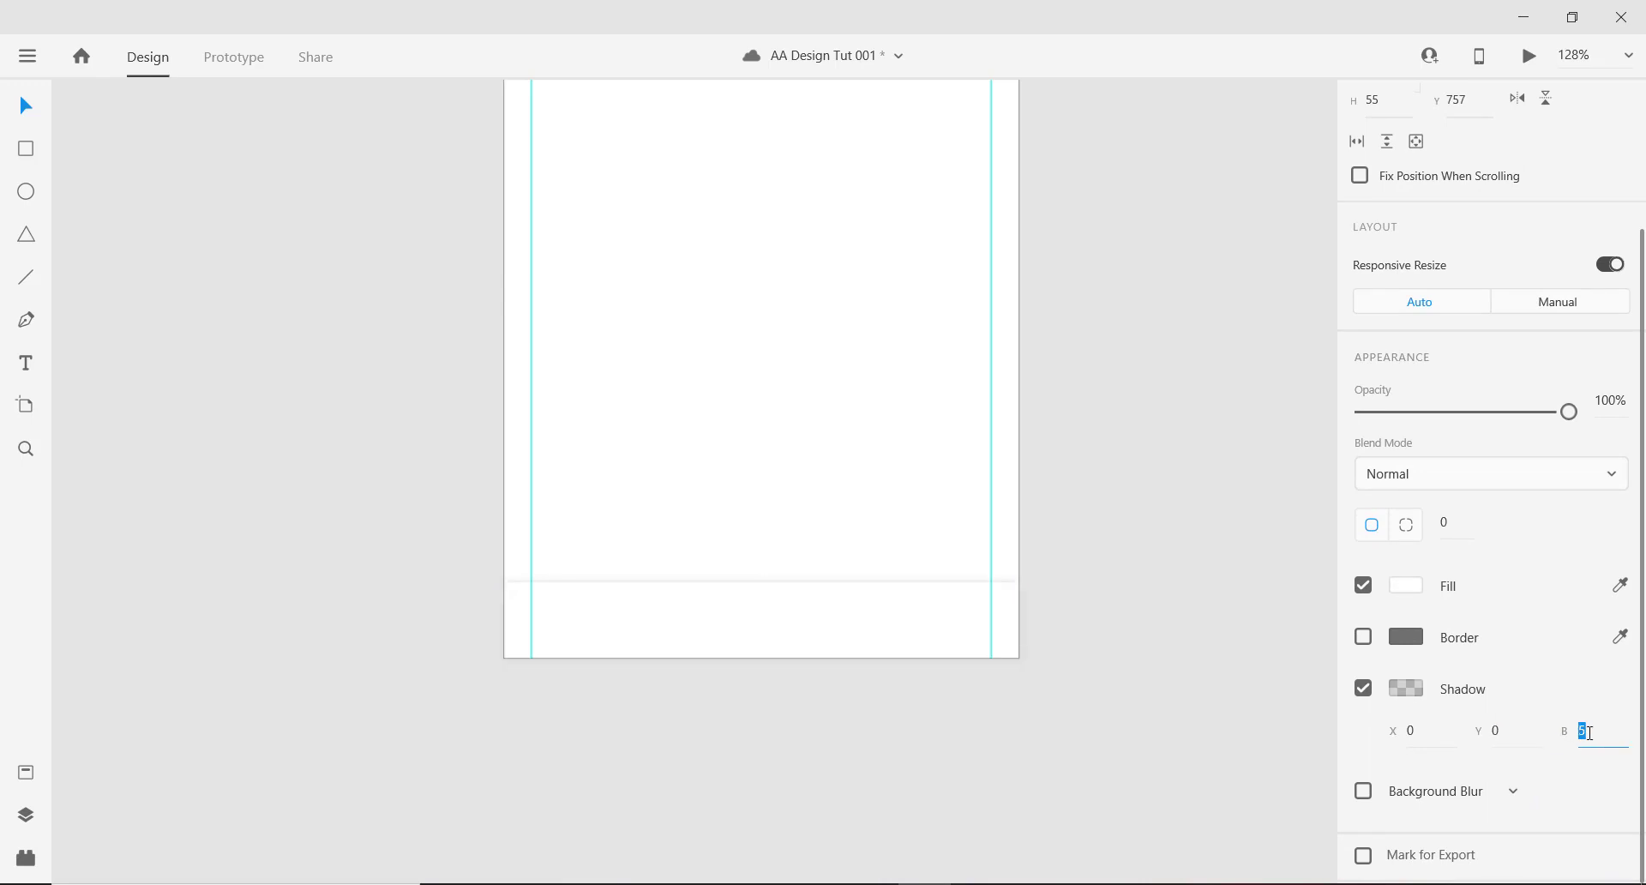
left_click(1405, 691)
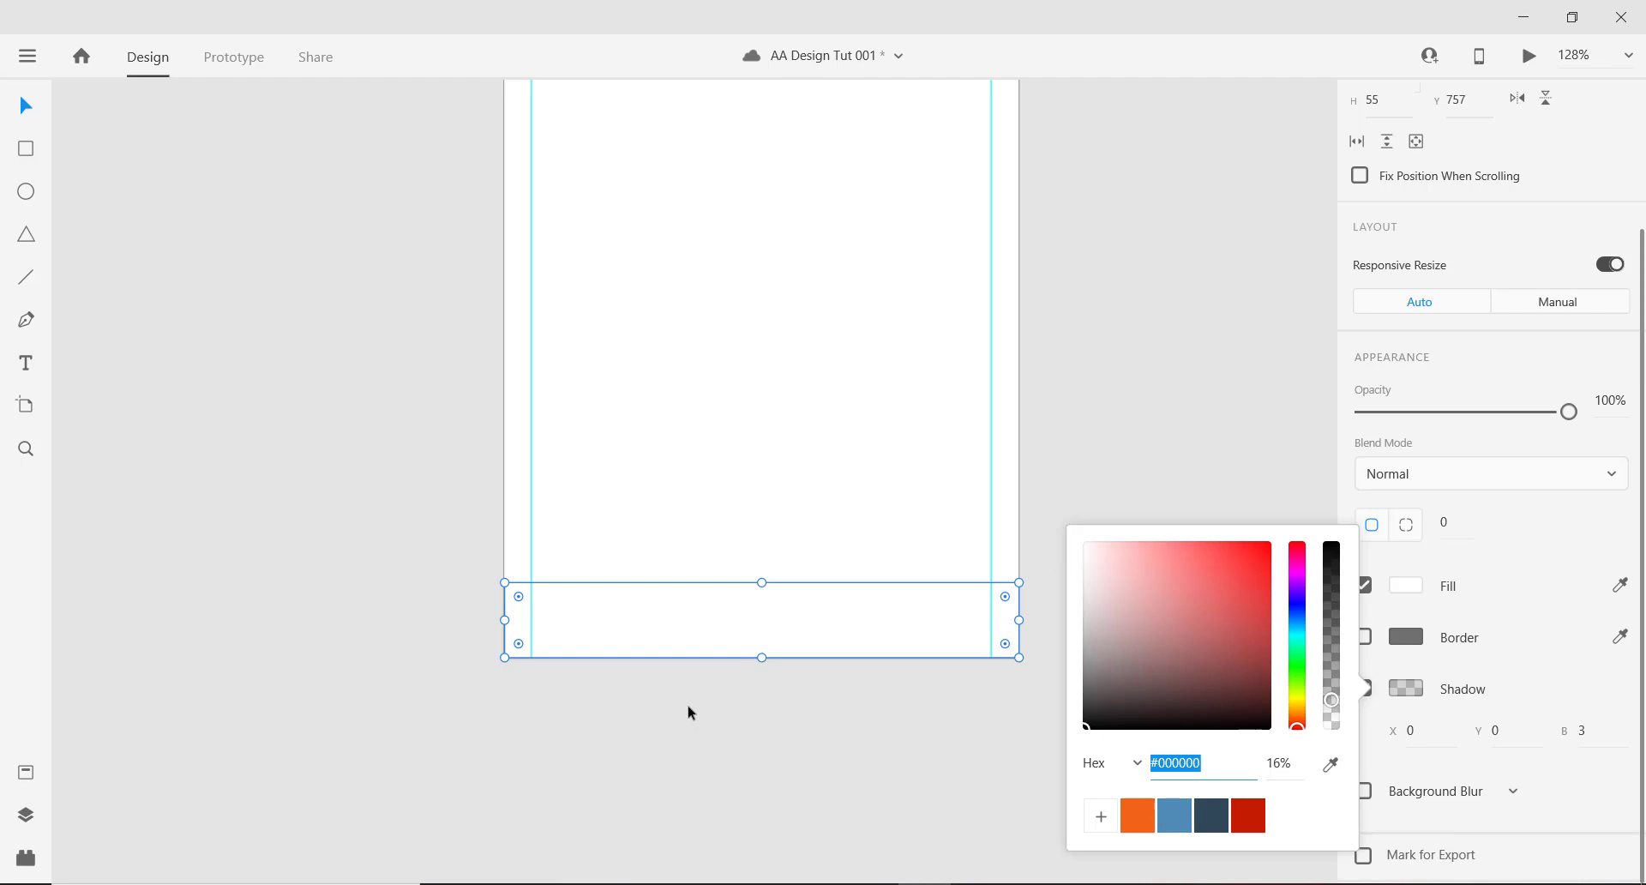
scroll(703, 723, "down", 3)
left_click_drag(944, 365, 905, 442)
left_click_drag(878, 567, 886, 468)
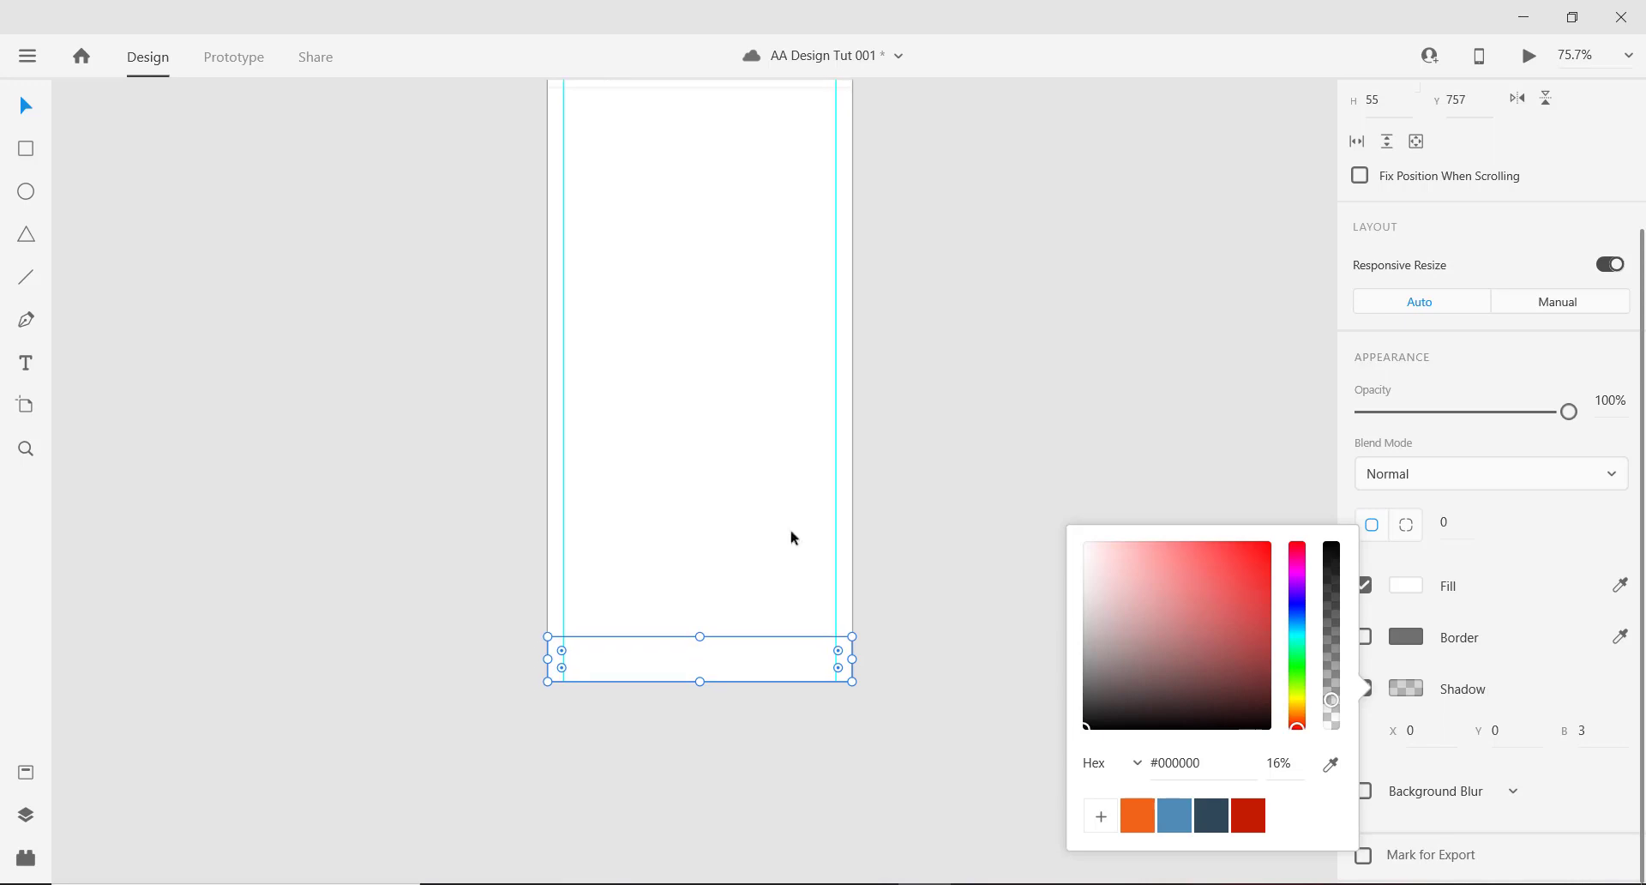
Add instances of the Home_icon, Faav_icon, leaderboard_icon and profile_icon components near the lower part of the artboard.
left_click(27, 775)
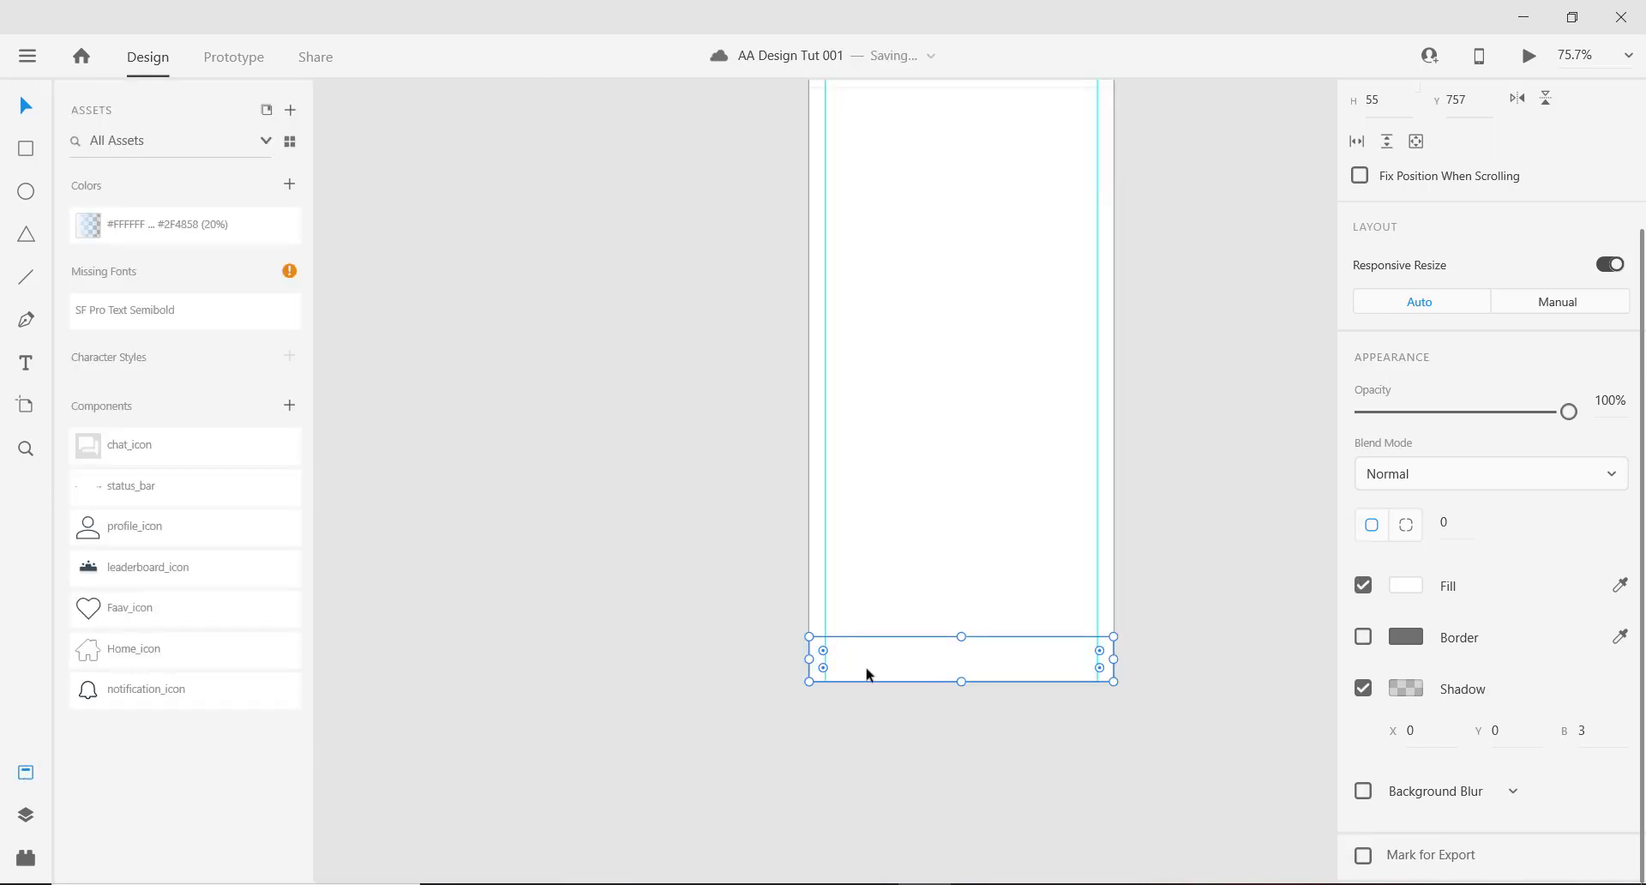
left_click_drag(739, 527, 565, 647)
scroll(733, 676, "down", 2)
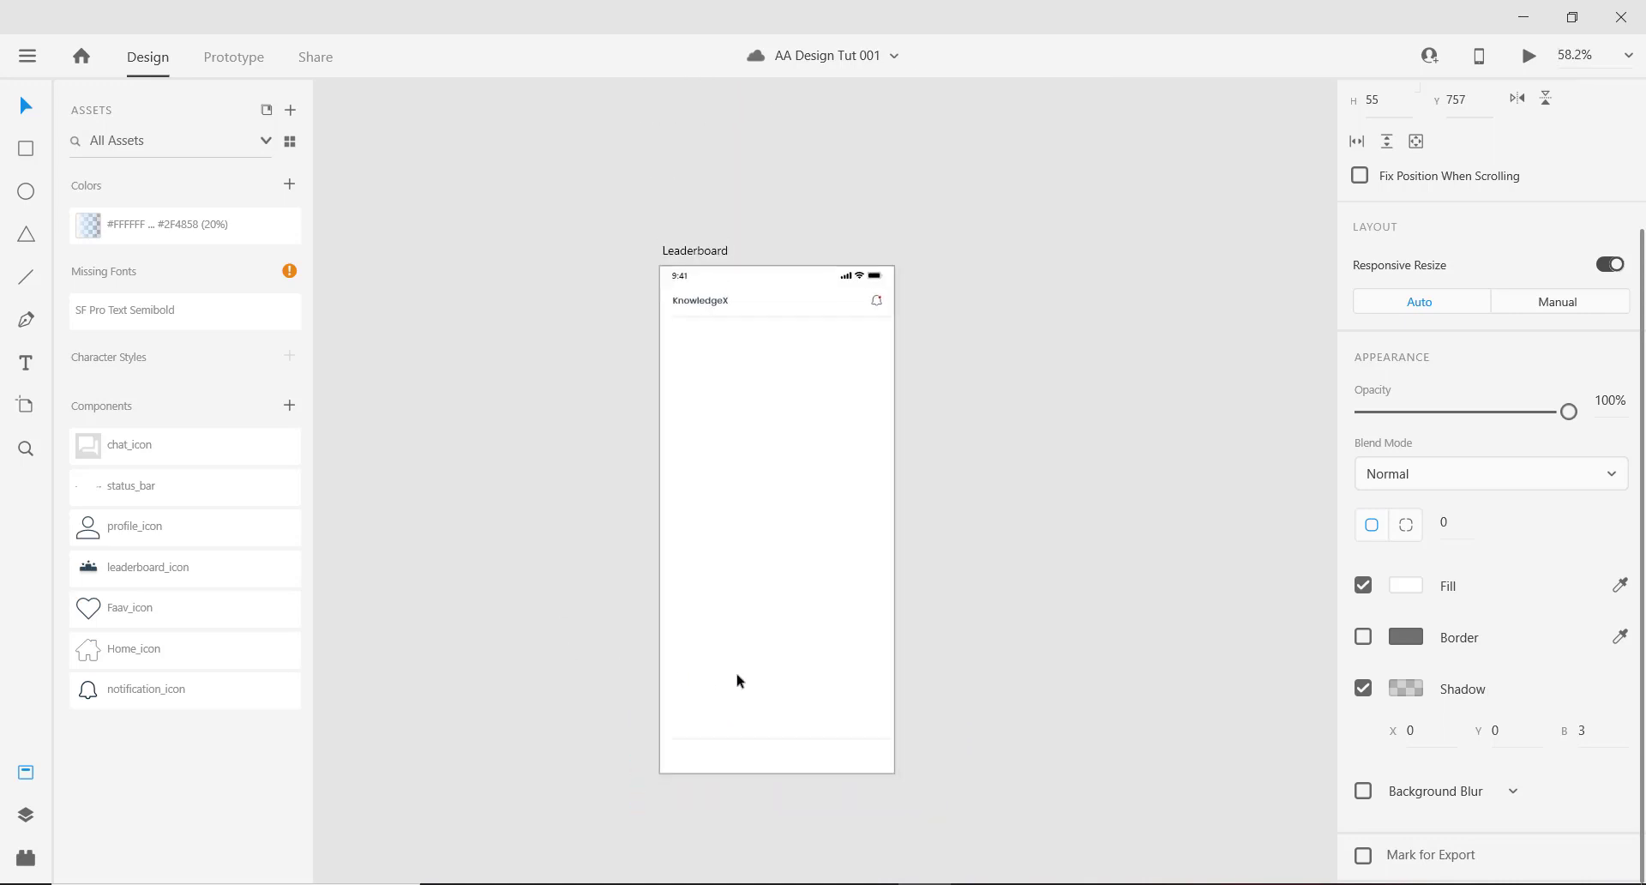
scroll(737, 681, "up", 2)
left_click_drag(796, 679, 791, 608)
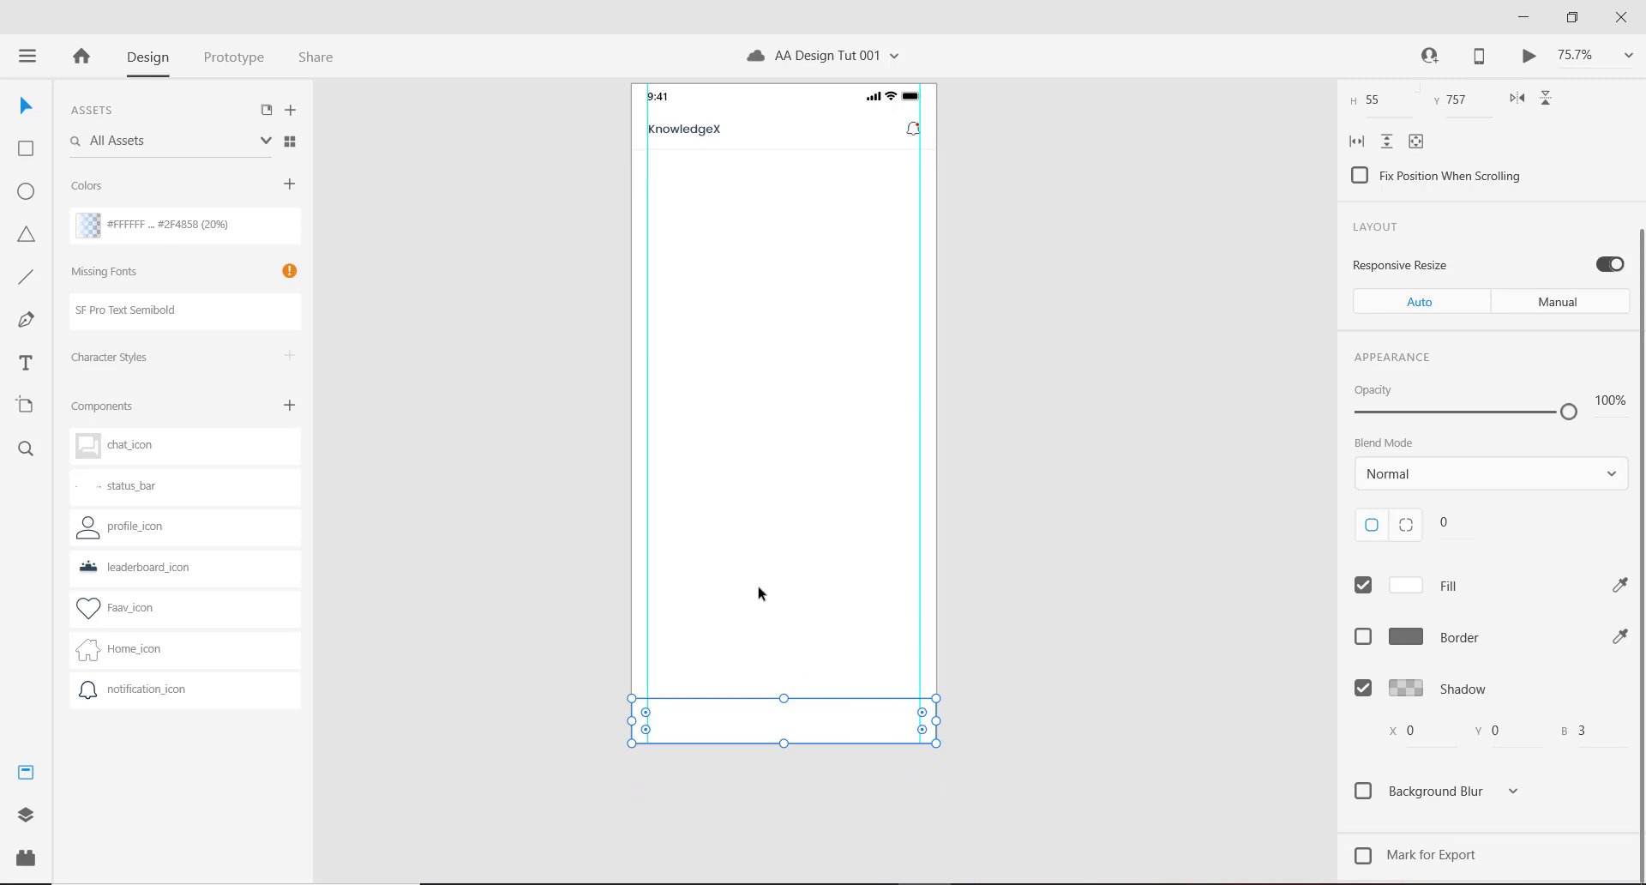
left_click_drag(755, 592, 737, 641)
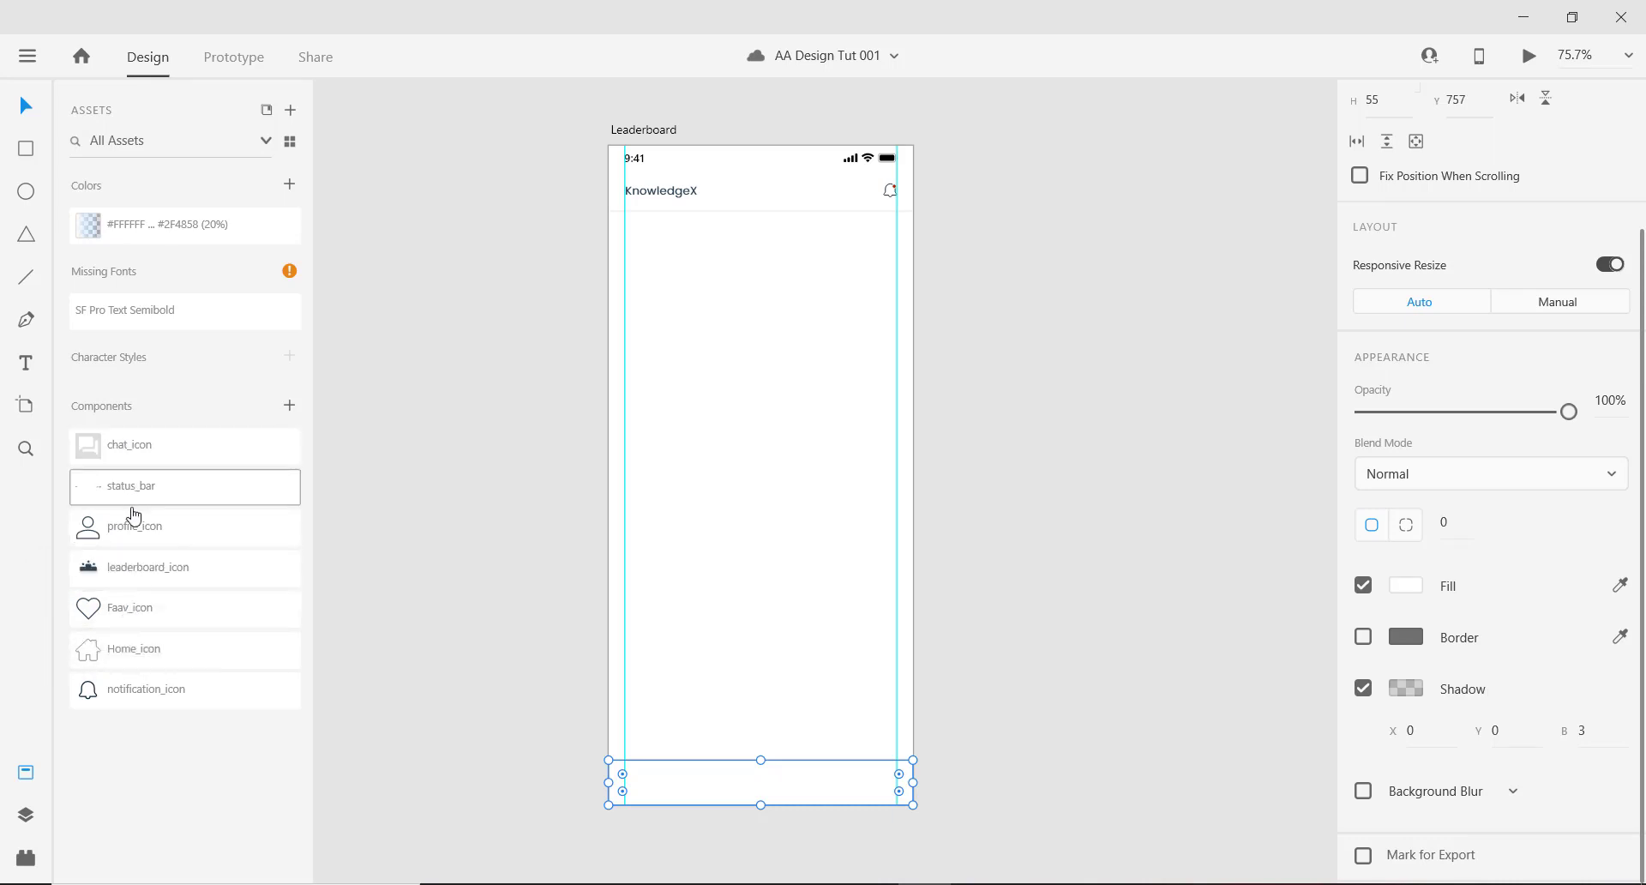
left_click_drag(128, 648, 717, 636)
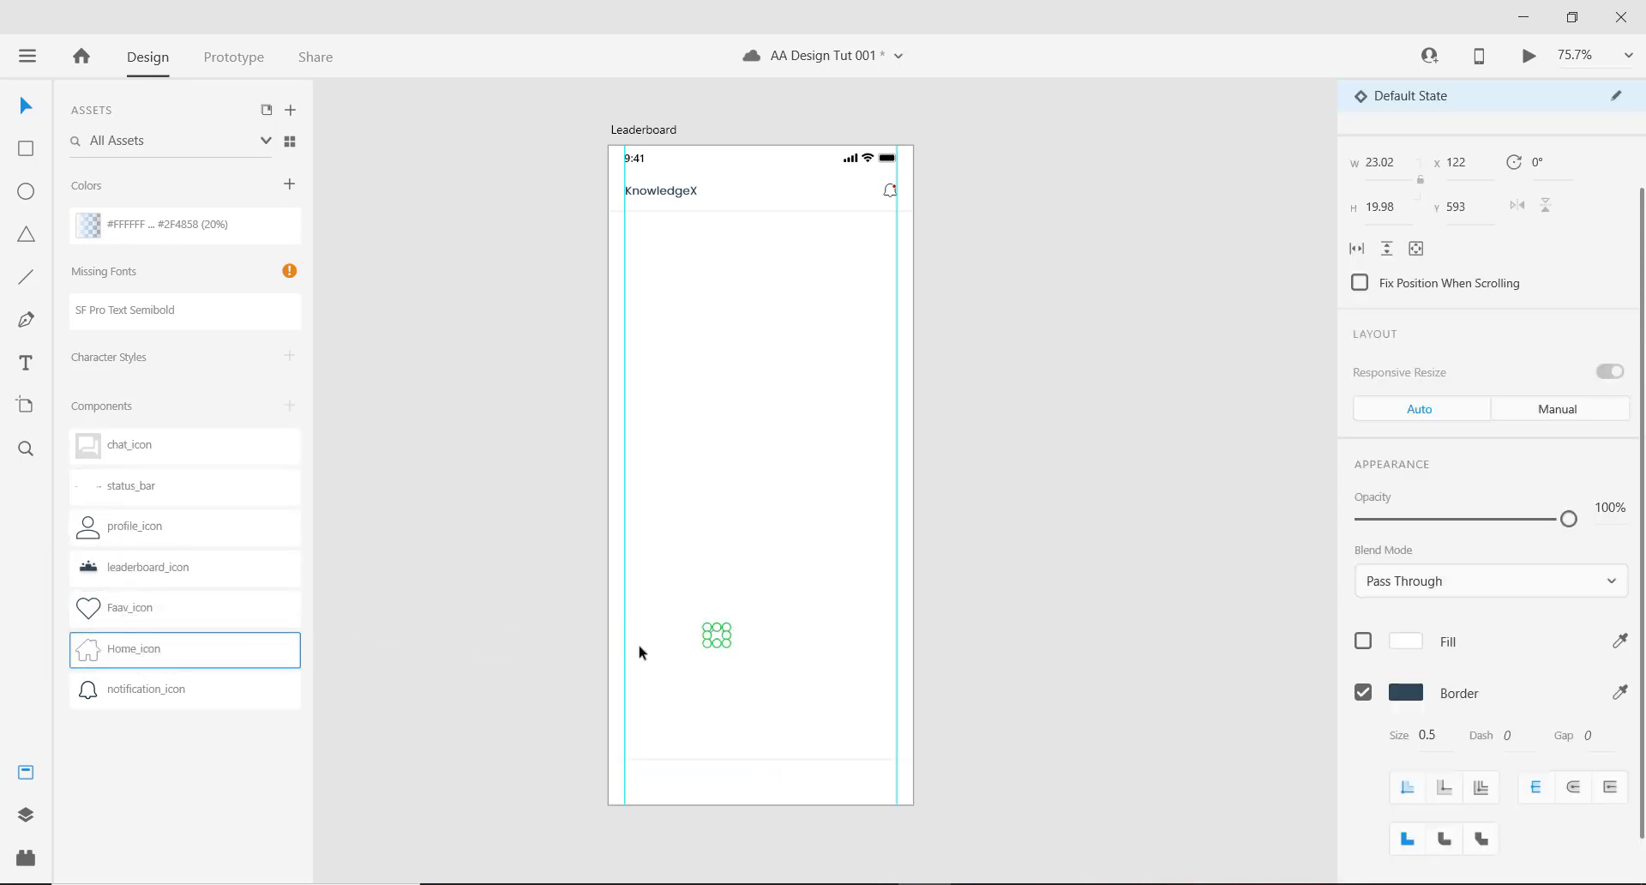
left_click_drag(103, 610, 798, 695)
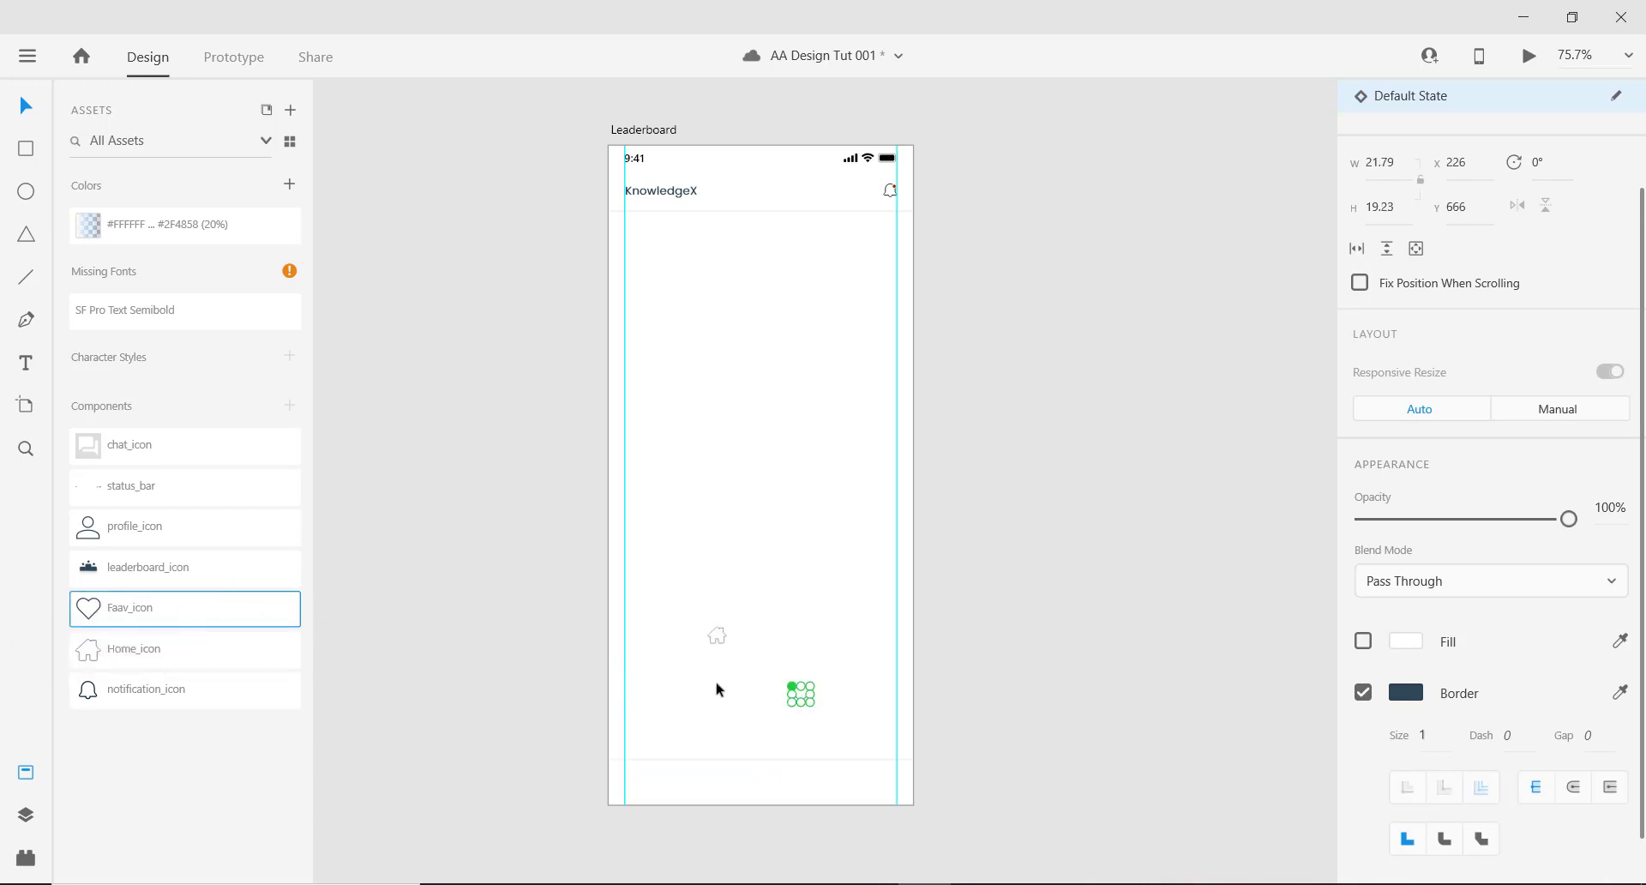
left_click_drag(132, 579, 883, 746)
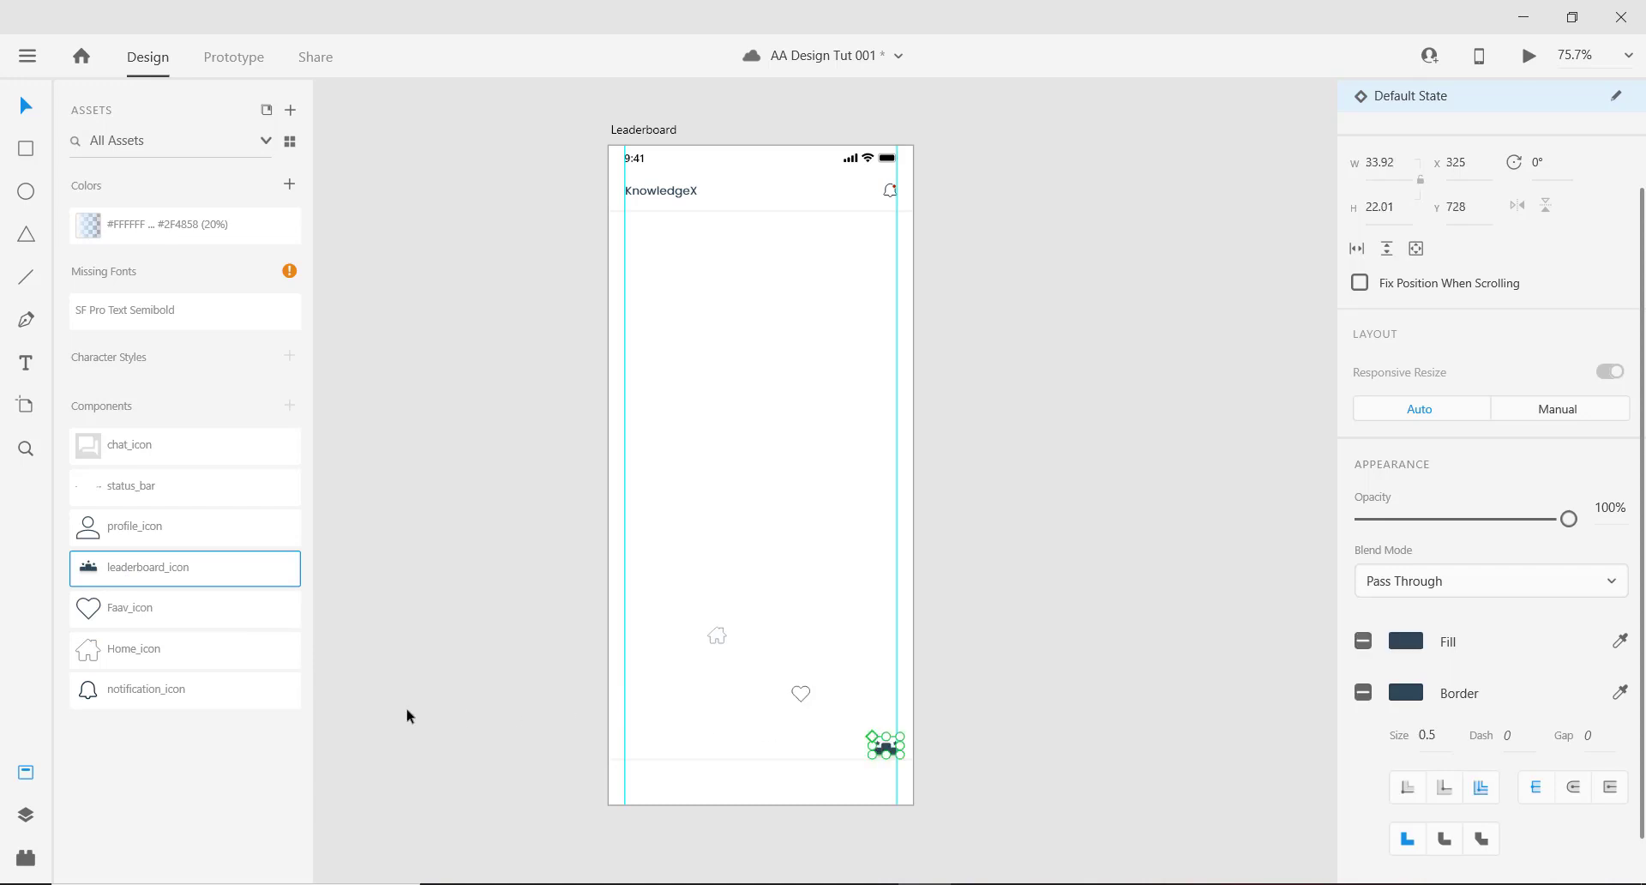
left_click_drag(110, 541, 919, 691)
Move the icons into the bottom bar in one row, ordered home, heart, leaderboard and profile.
scroll(757, 789, "up", 3)
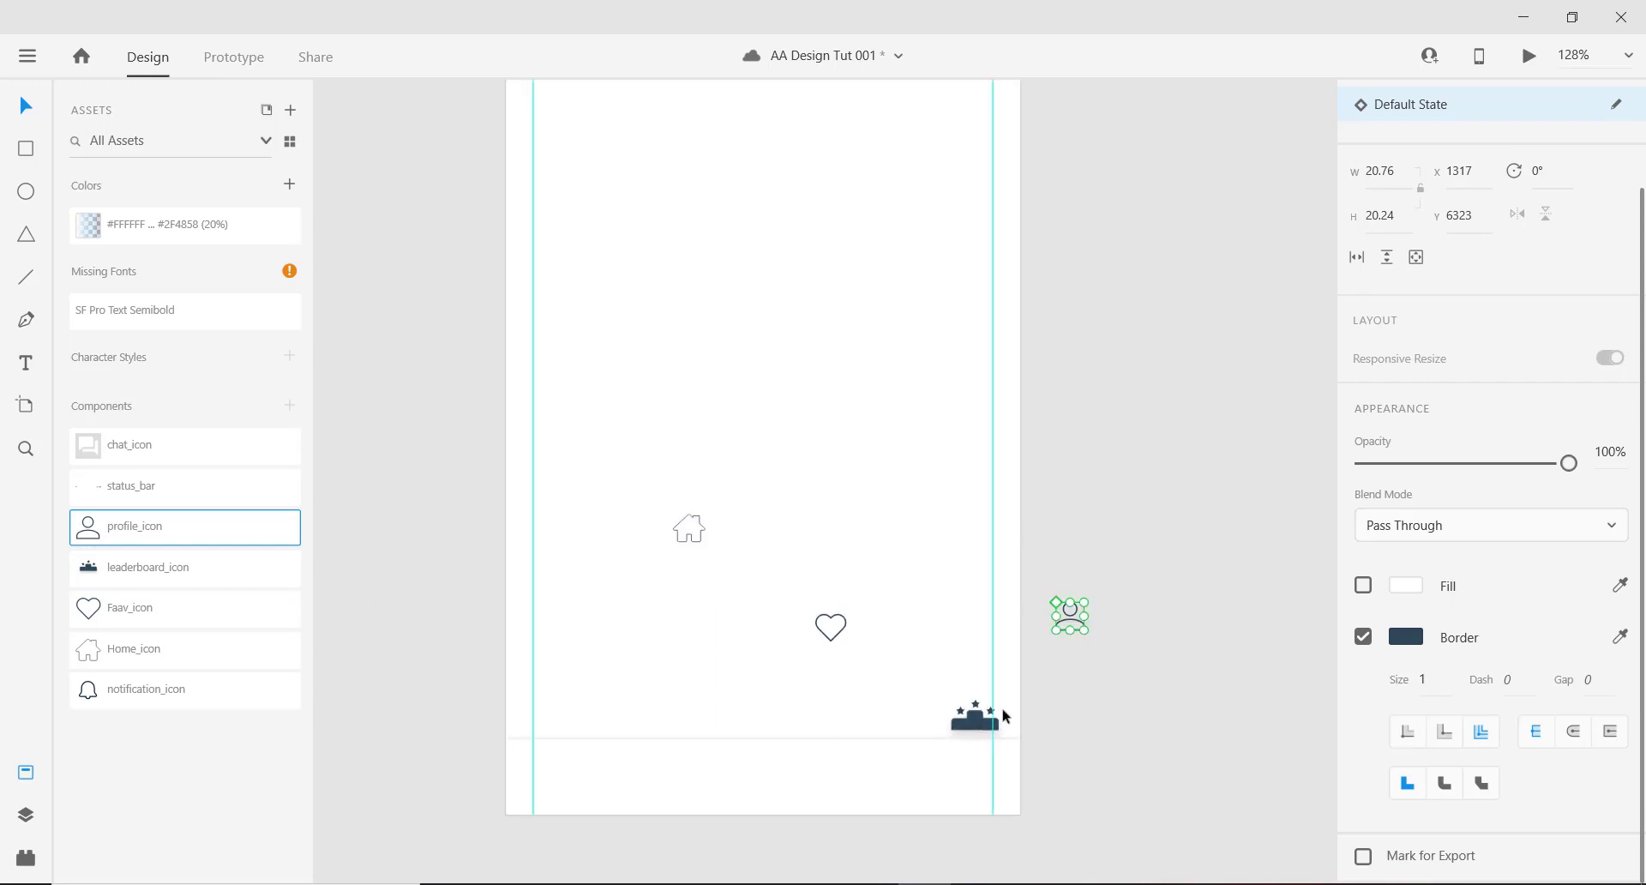
left_click_drag(696, 531, 553, 776)
left_click(830, 624)
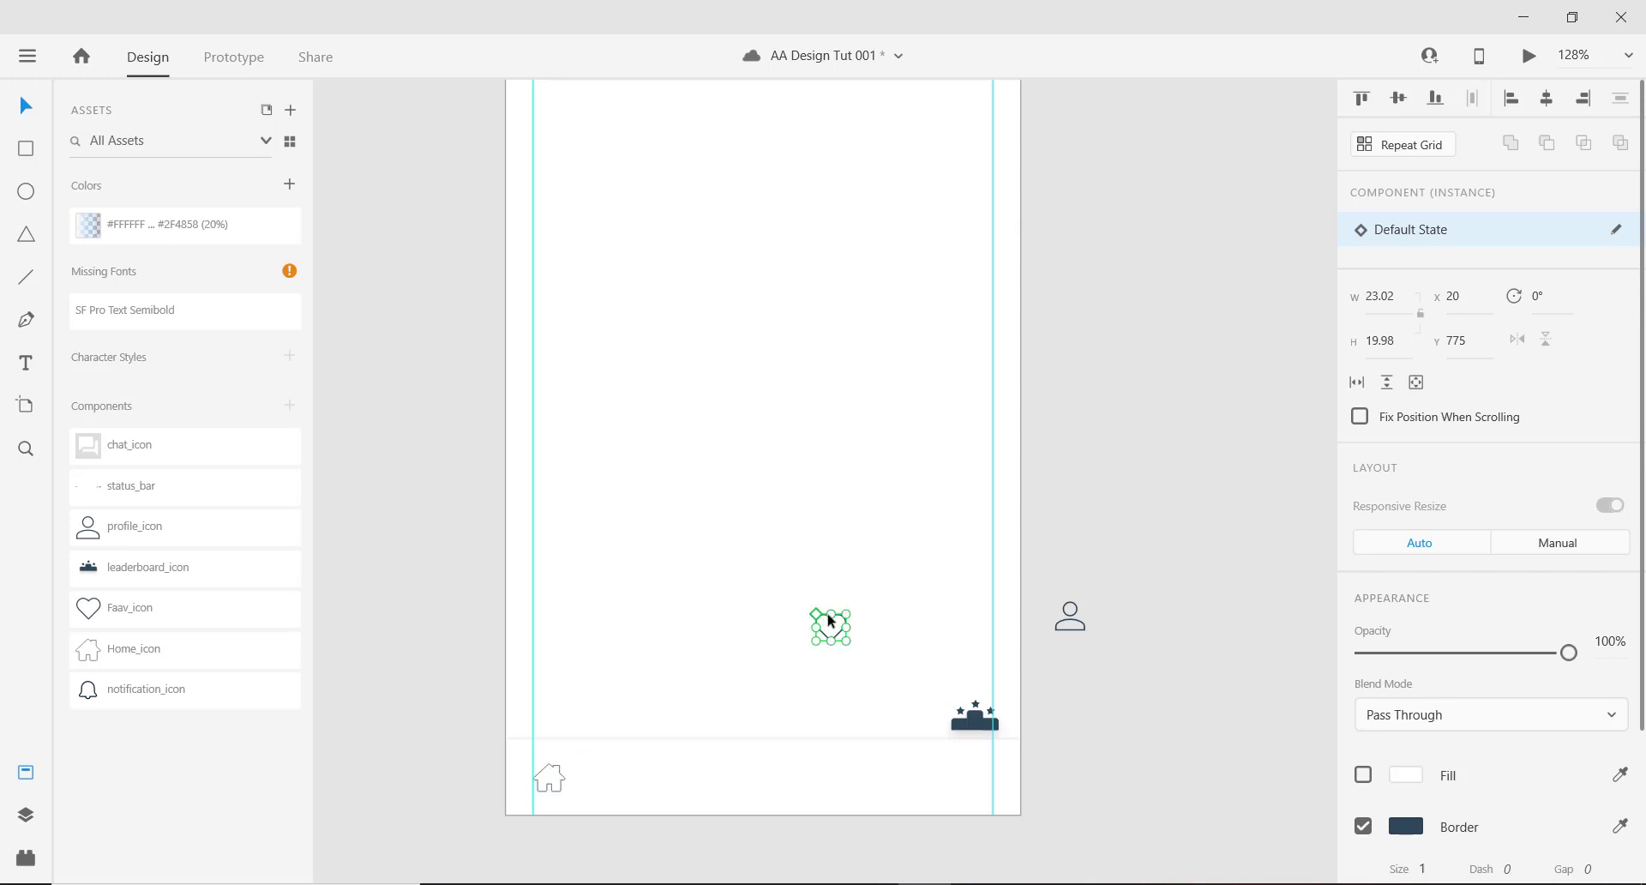
left_click_drag(830, 619, 624, 776)
left_click_drag(975, 717, 830, 779)
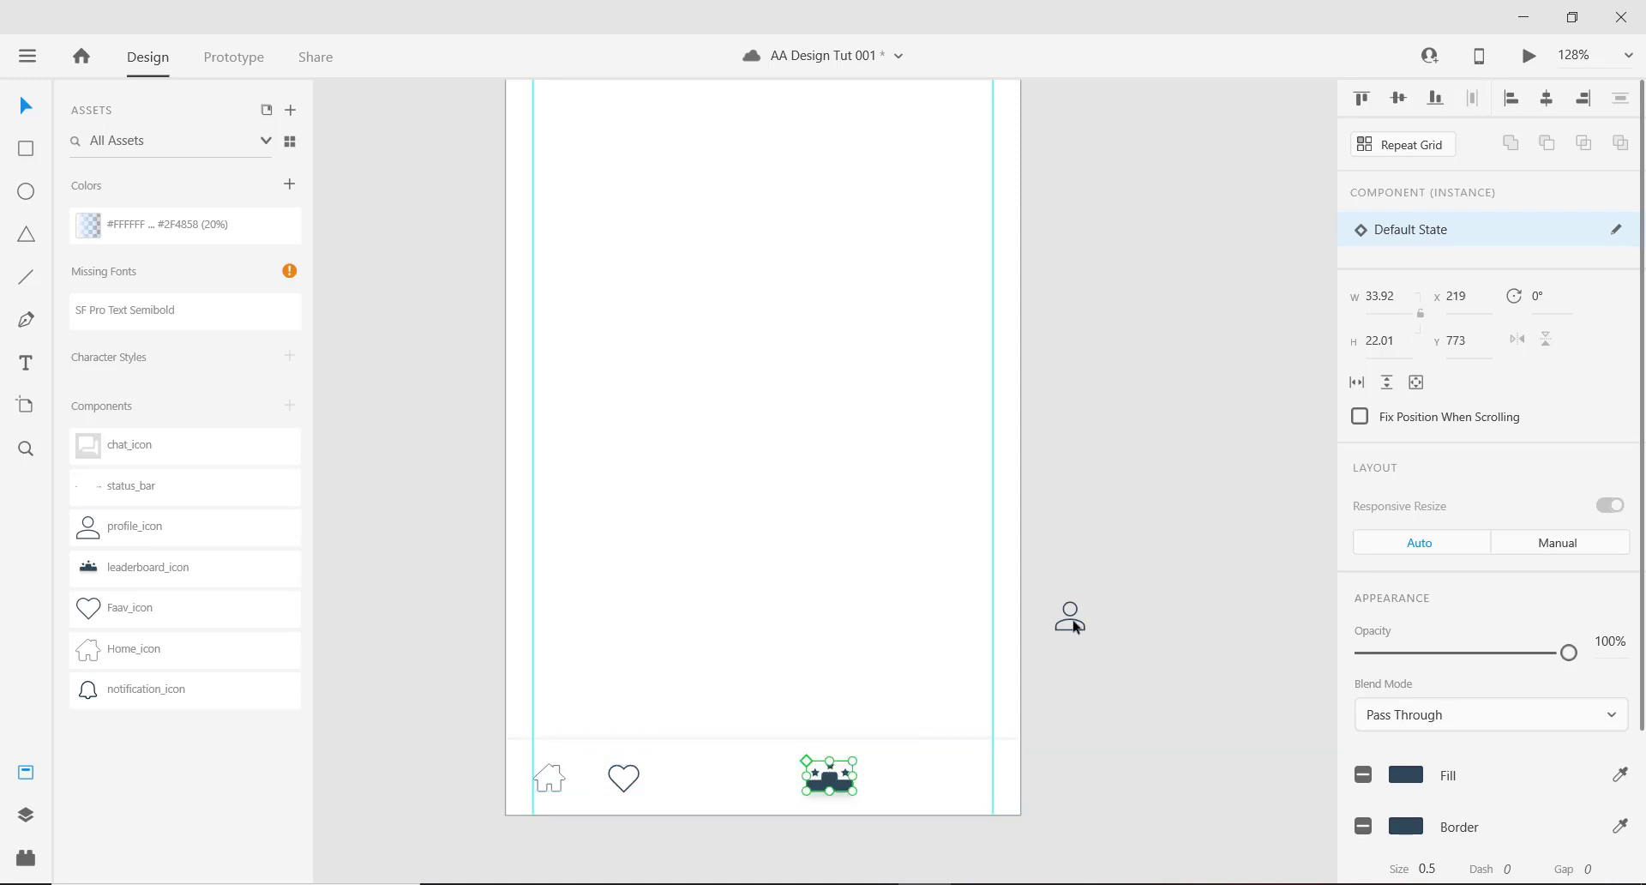
left_click(1069, 619)
left_click_drag(1069, 623, 936, 779)
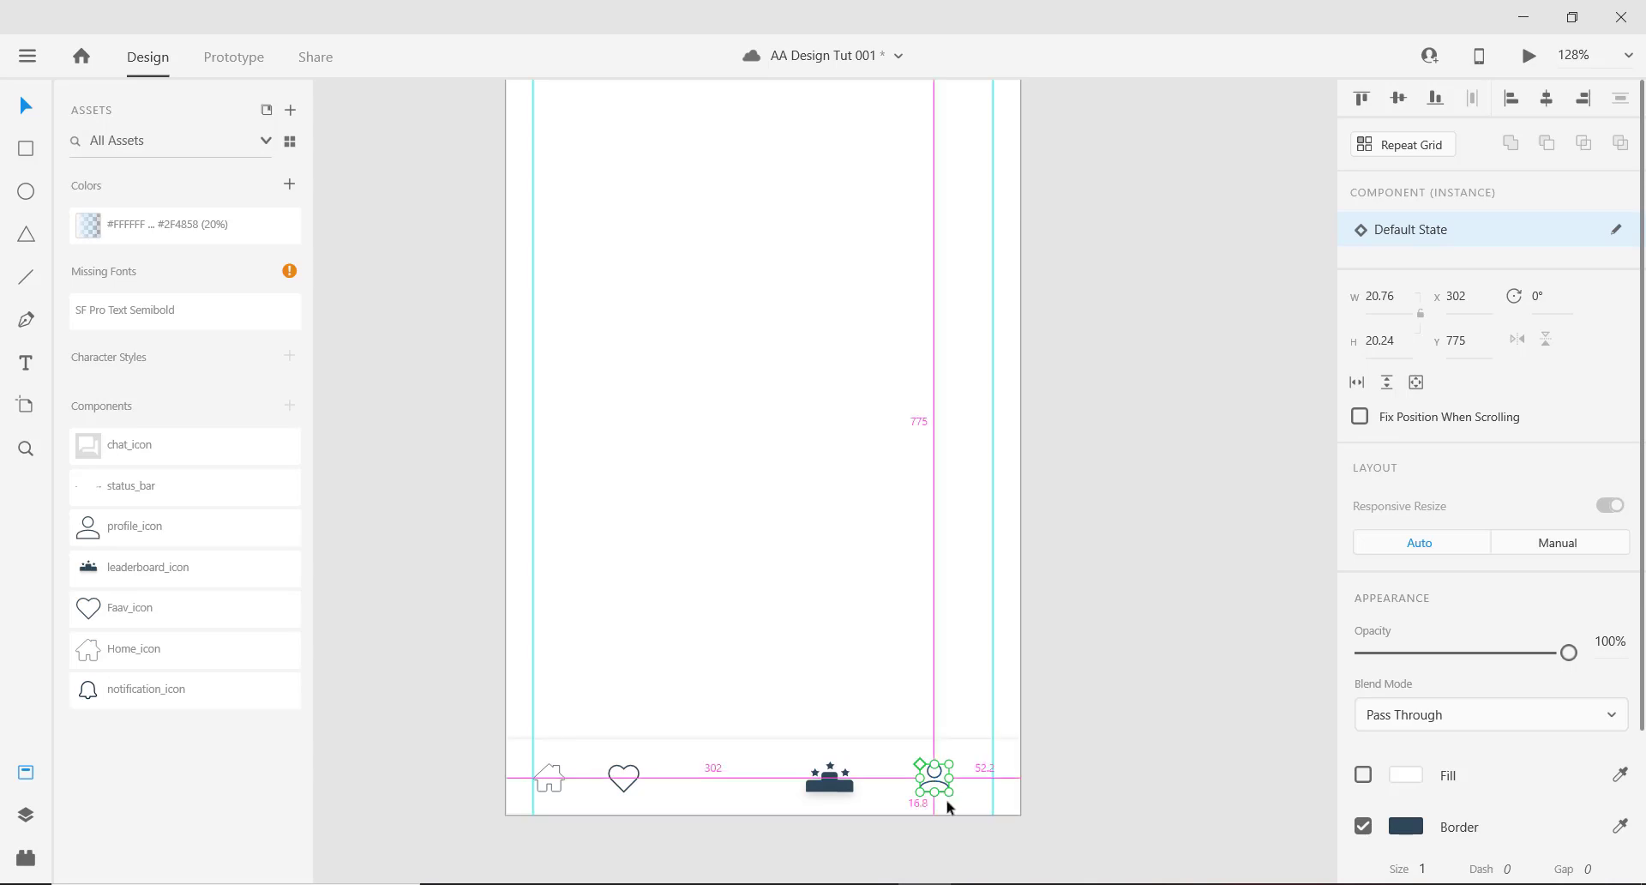
Nudge the home icon right within the bottom bar to X 35.
scroll(948, 797, "up", 1)
left_click_drag(579, 739, 687, 717)
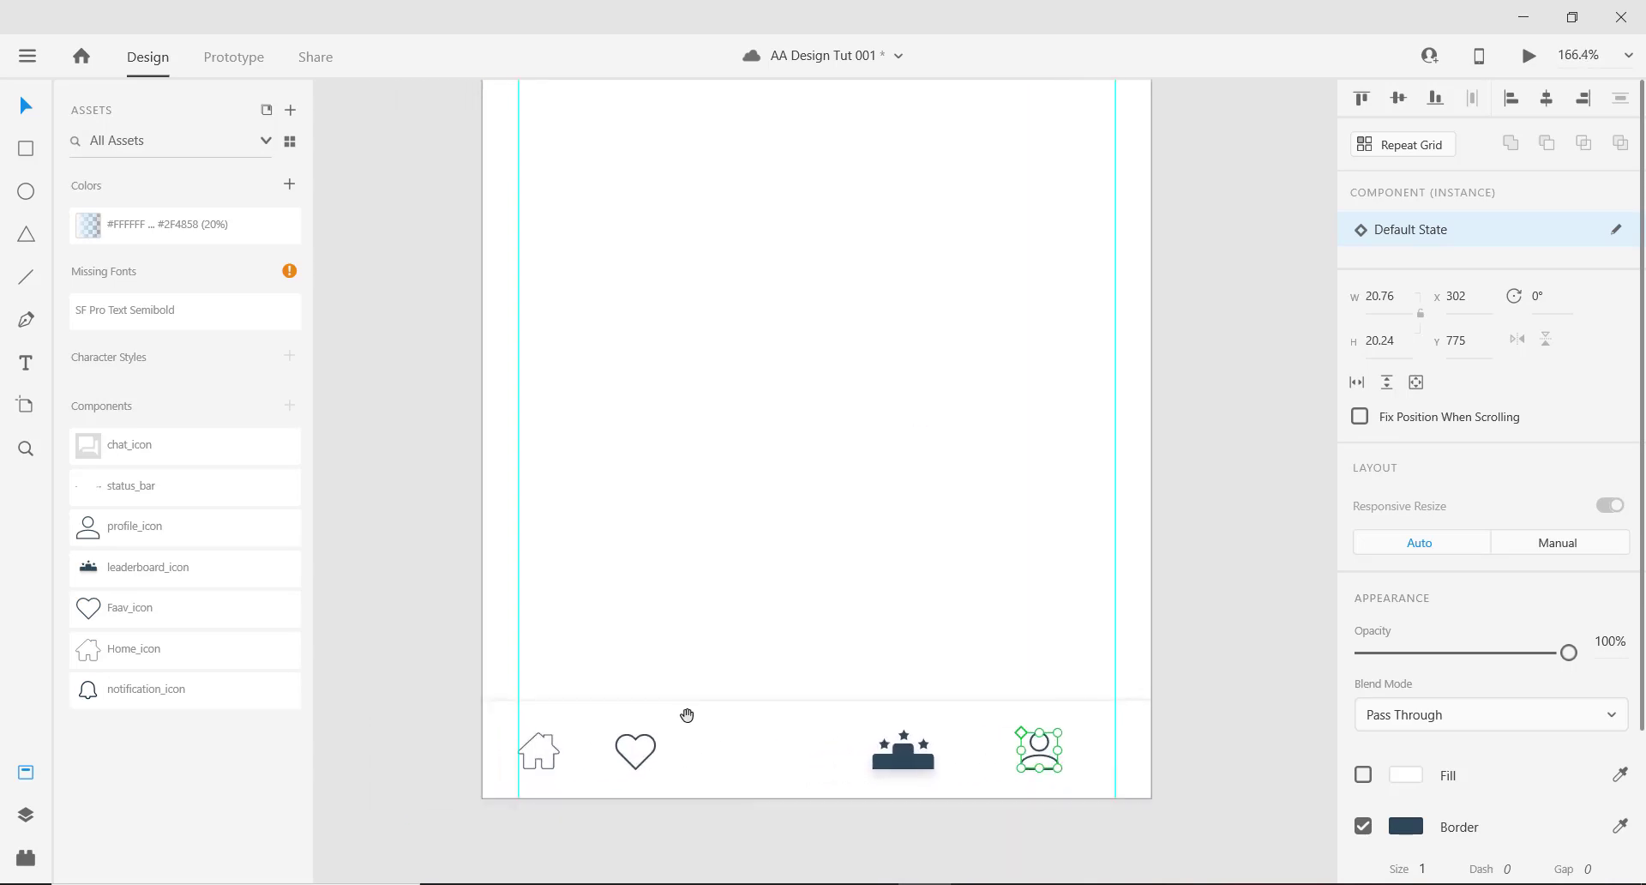
left_click(542, 739)
key("super")
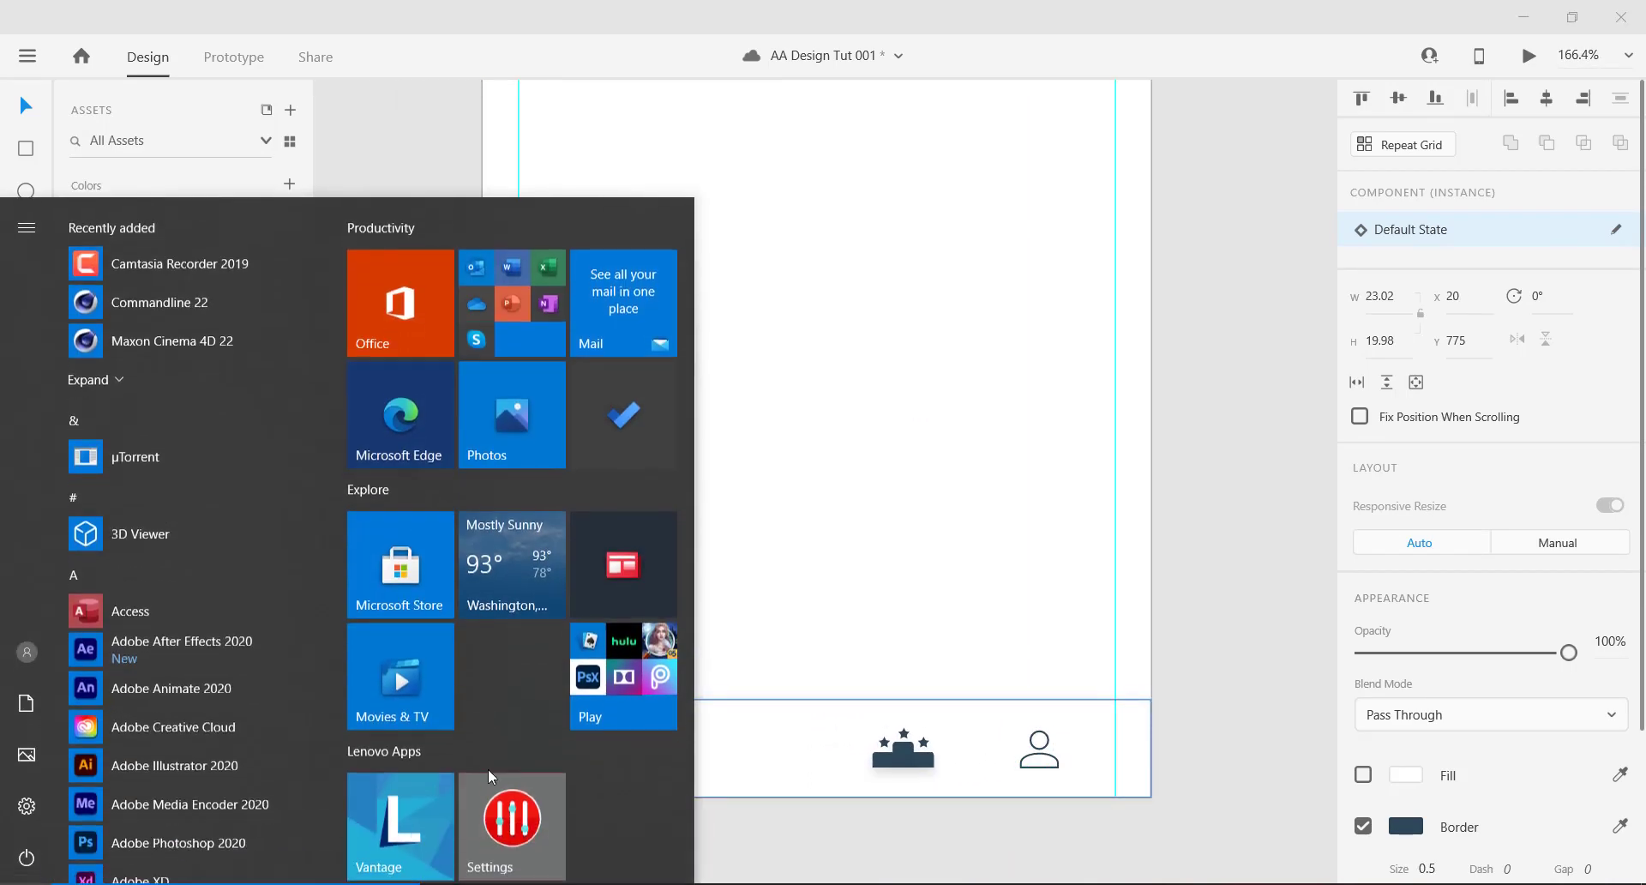
key("super")
key("alt")
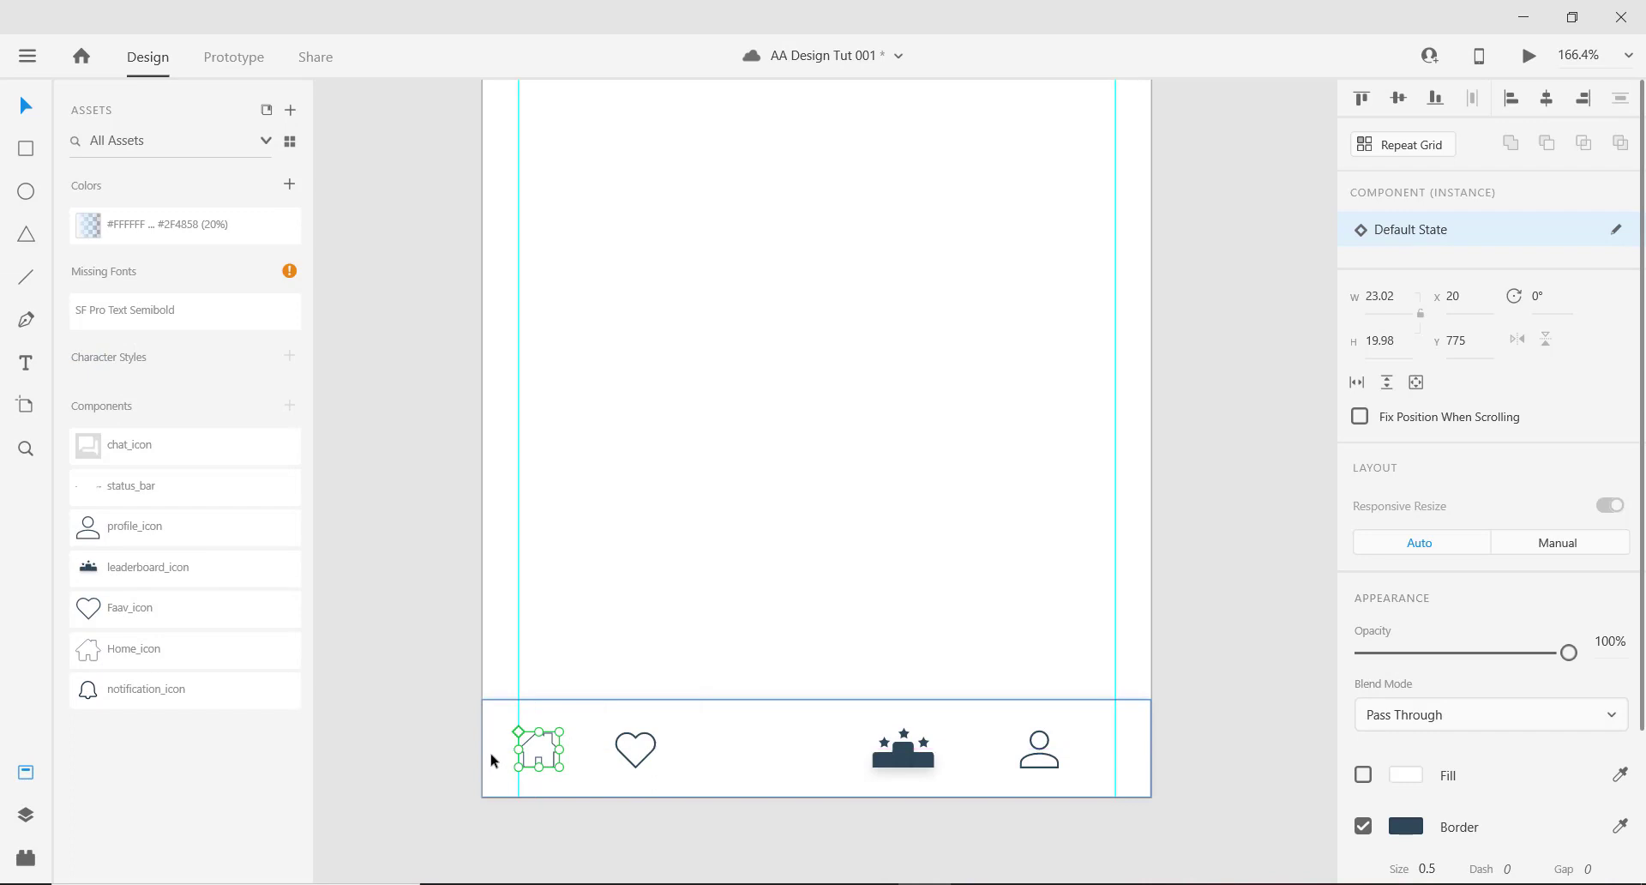
key("Right")
key("Right")
key("Right")
key("Right")
key("Right")
key("Right")
key("Right")
key("Right")
key("Right")
key("Right")
key("Right")
key("Right")
key("Right")
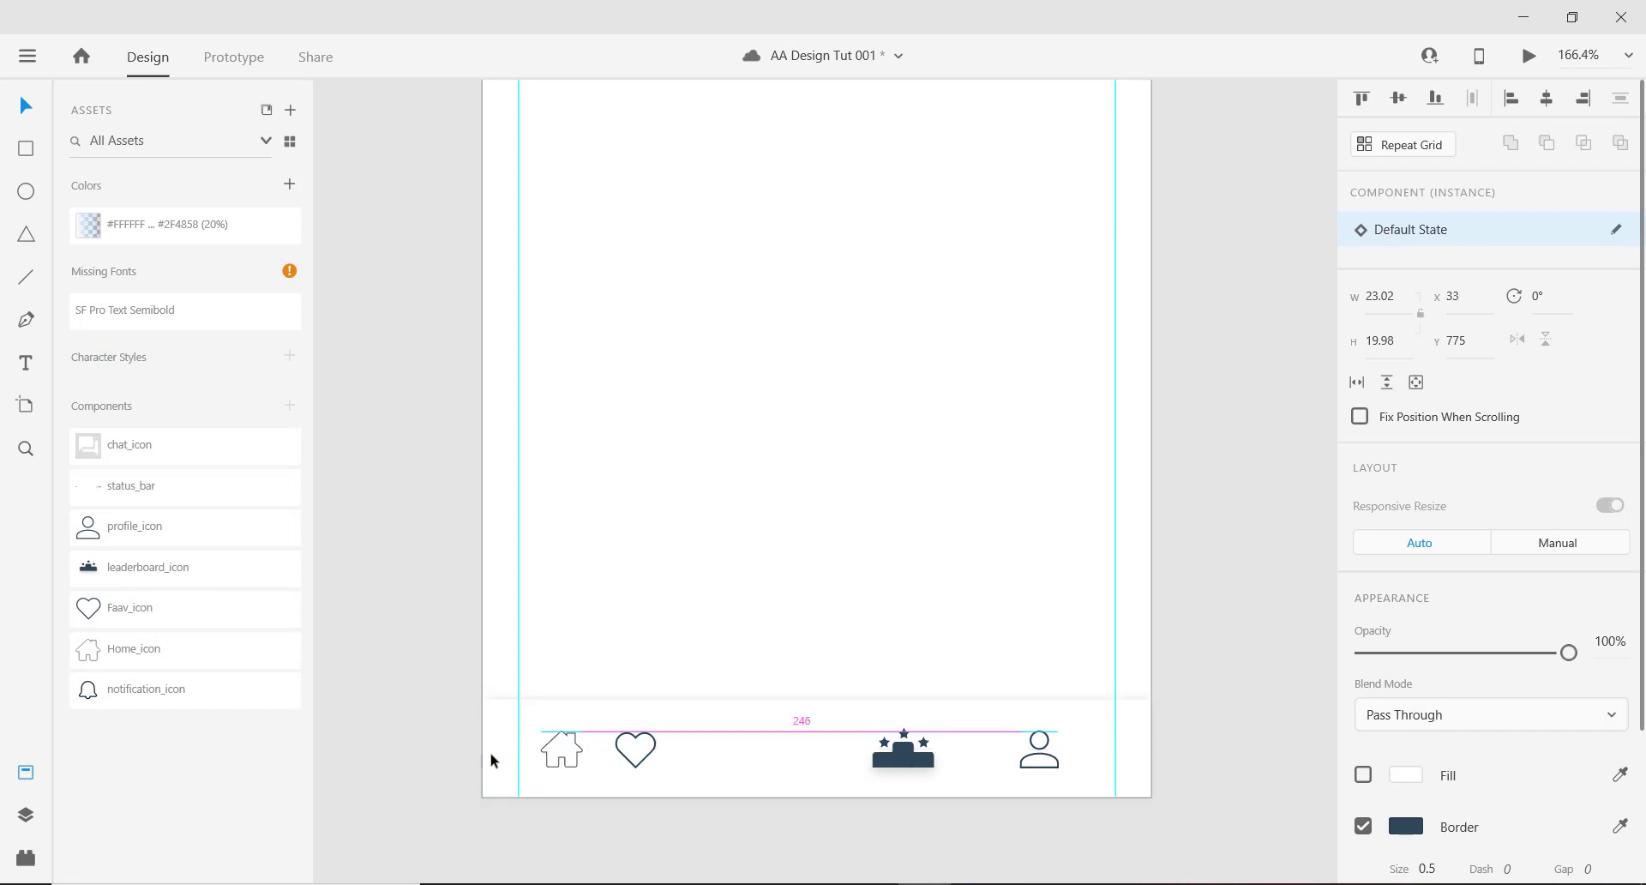
key("Right")
key("Right")
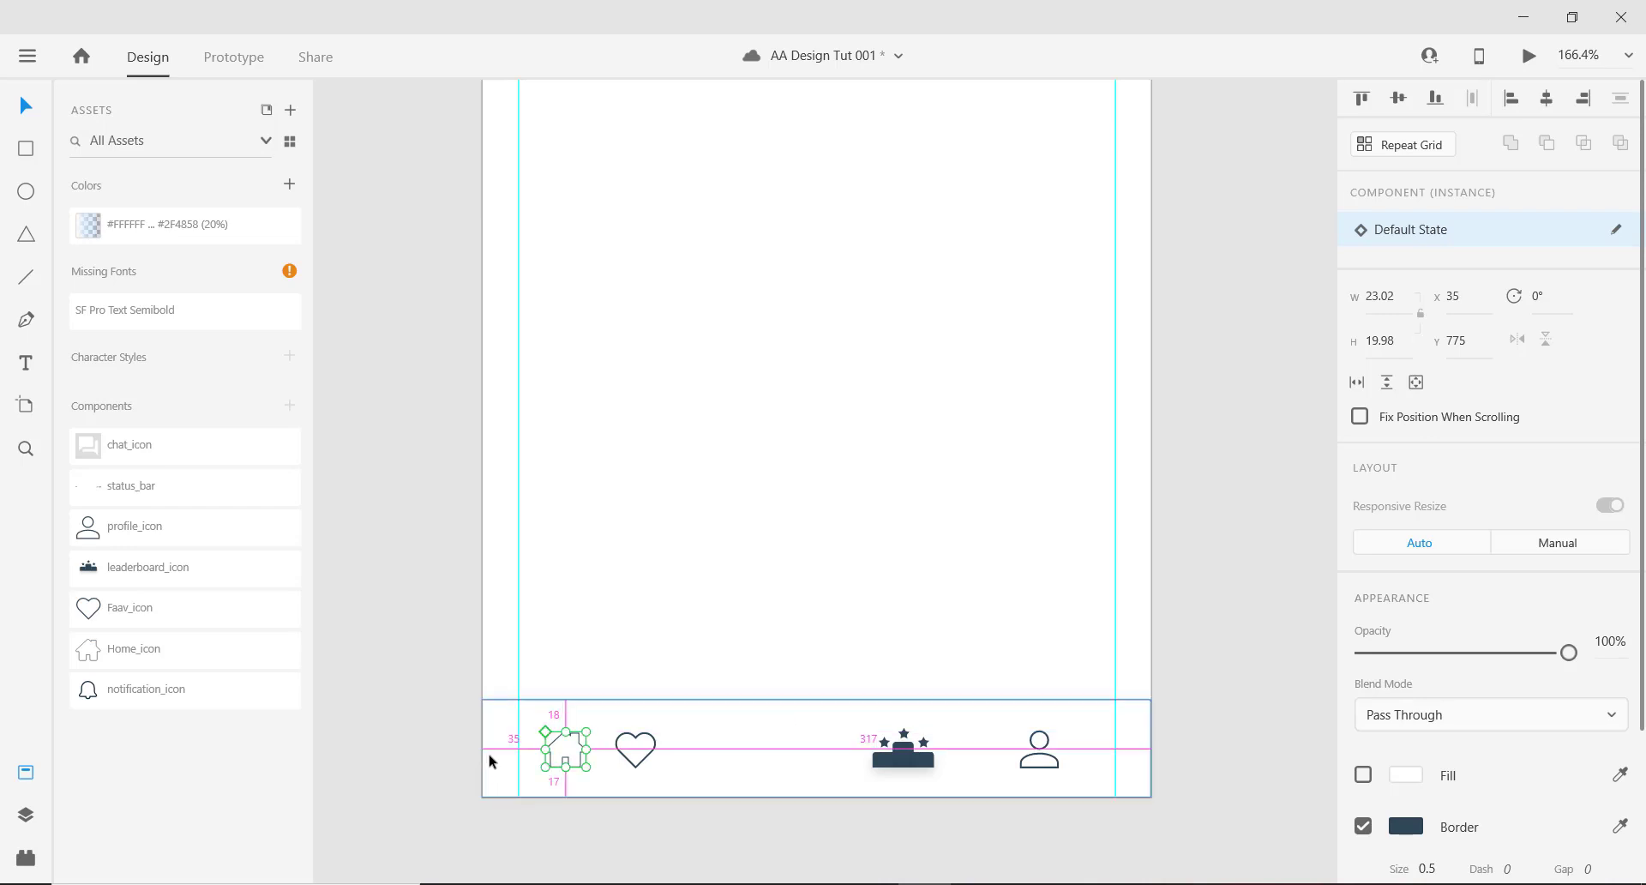
Move the profile icon within the bottom bar to X 319, keeping the bar itself in place.
left_click(1044, 750)
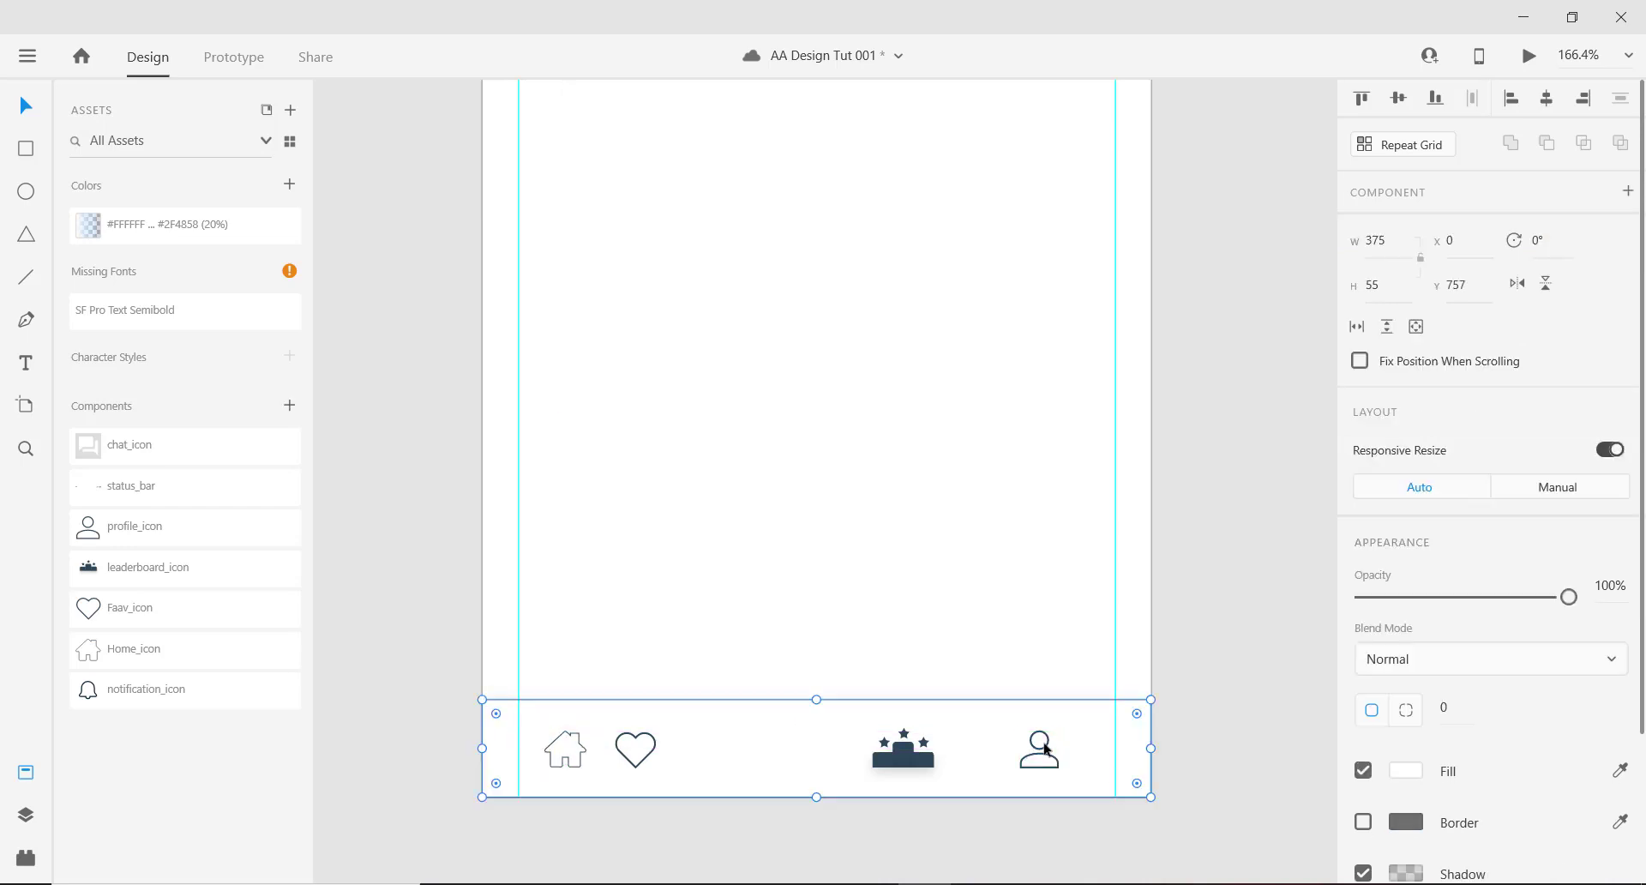
double_click(1041, 751)
left_click_drag(1041, 751, 1086, 753)
key("alt")
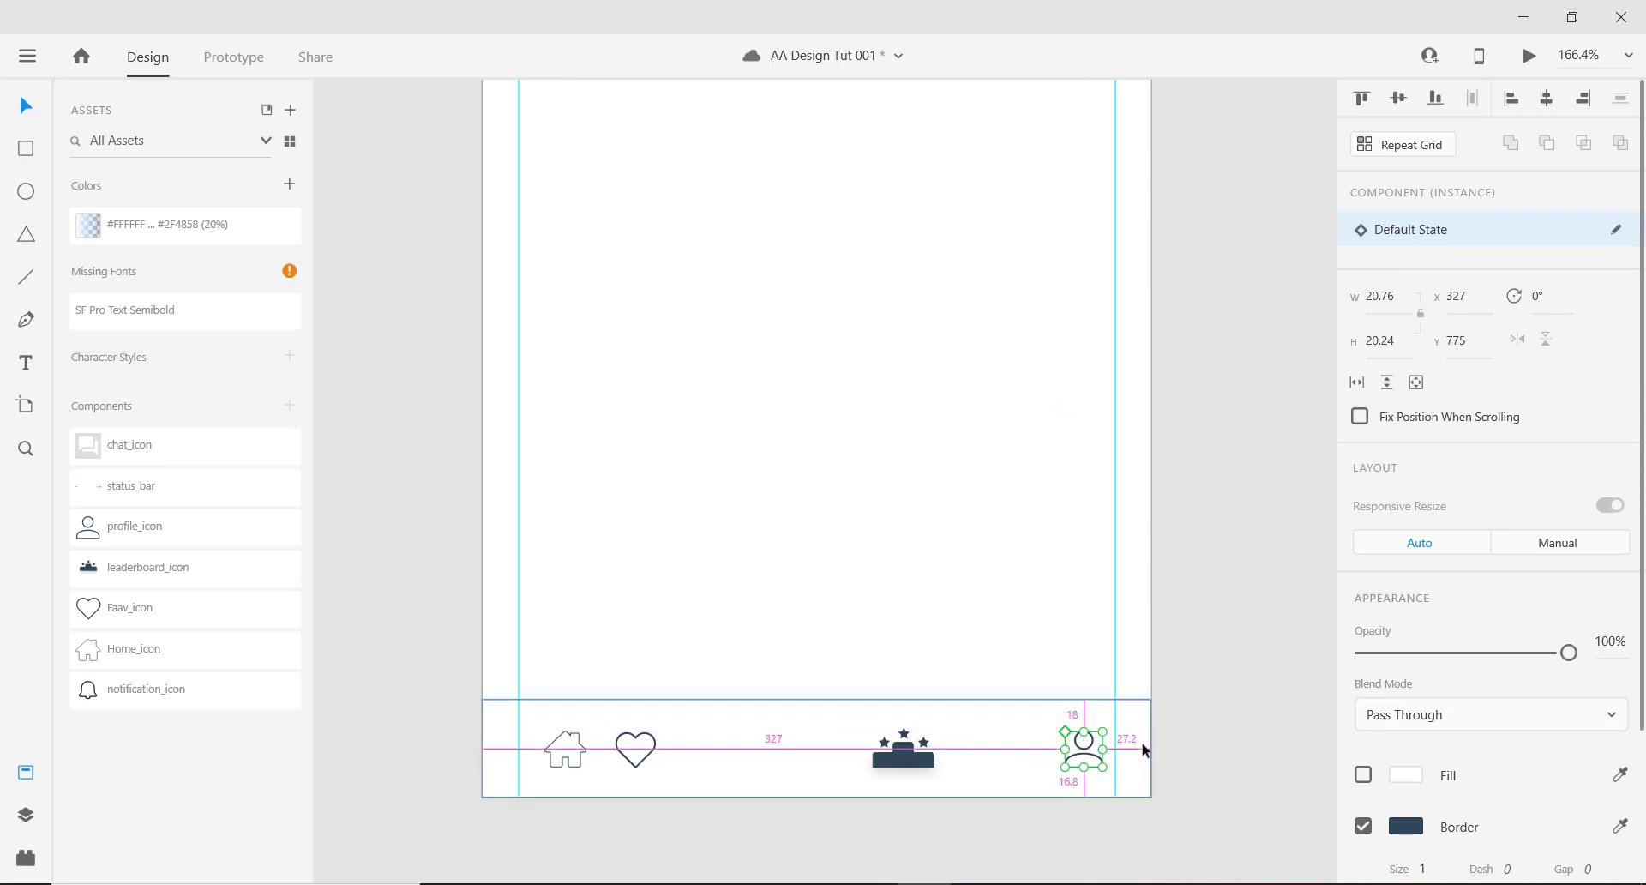
left_click(1108, 749)
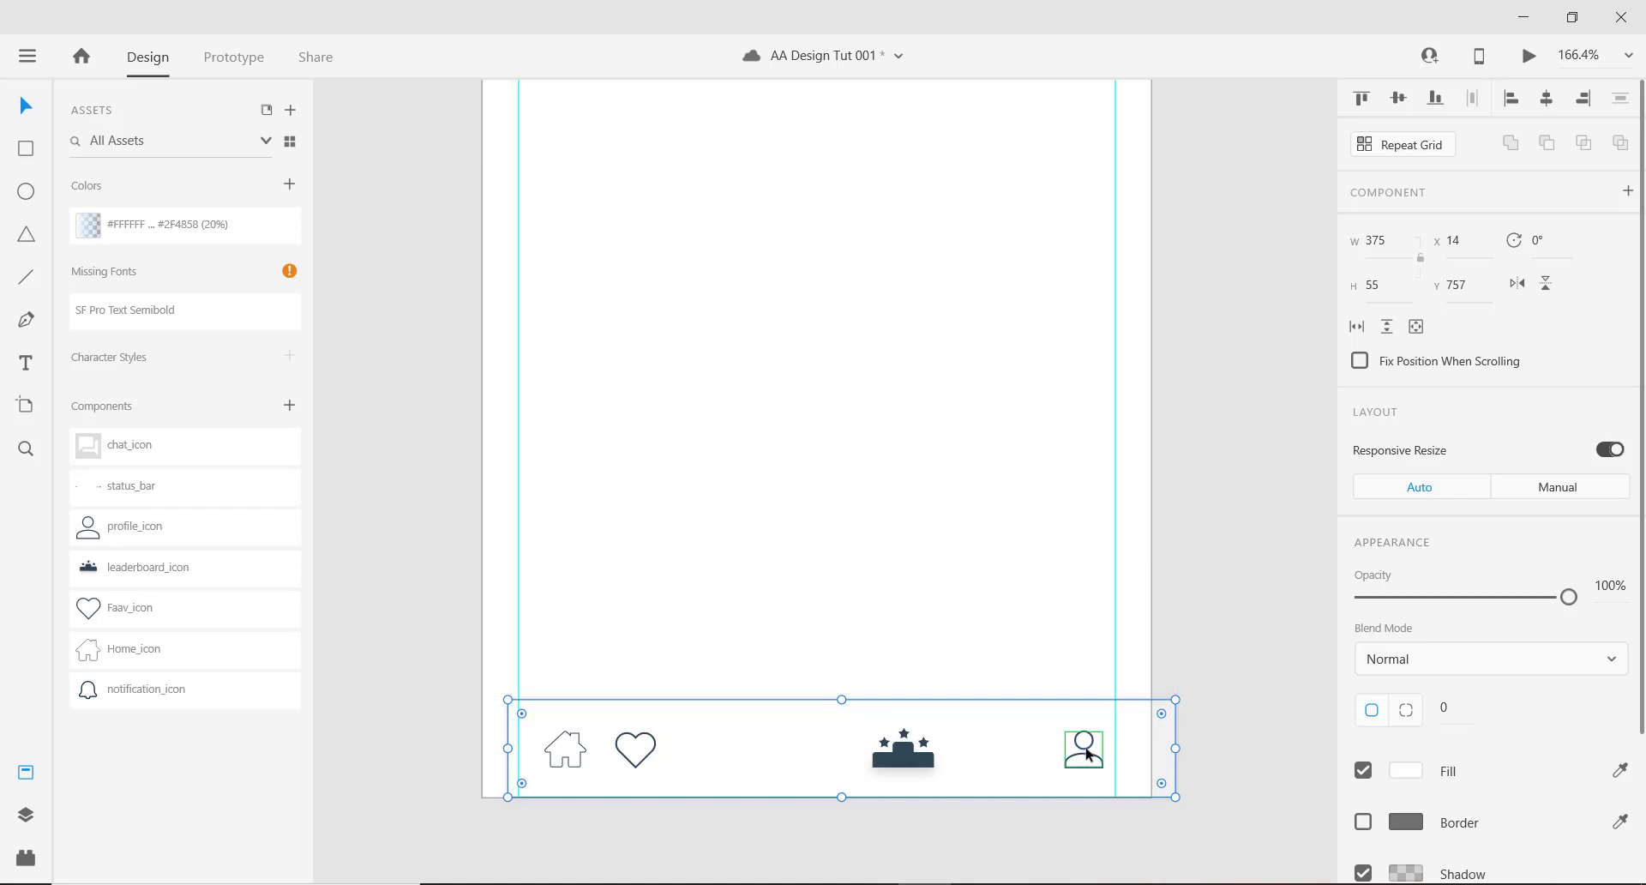
left_click_drag(1085, 754, 1125, 753)
double_click(1080, 753)
key("Left")
key("Left")
key("Left")
key("Left")
key("Left")
key("Left")
key("Left")
key("Left")
key("Left")
key("Left")
key("Left")
key("Left")
key("Left")
key("Left")
key("Left")
key("Left")
key("Left")
key("Left")
key("Left")
key("Left")
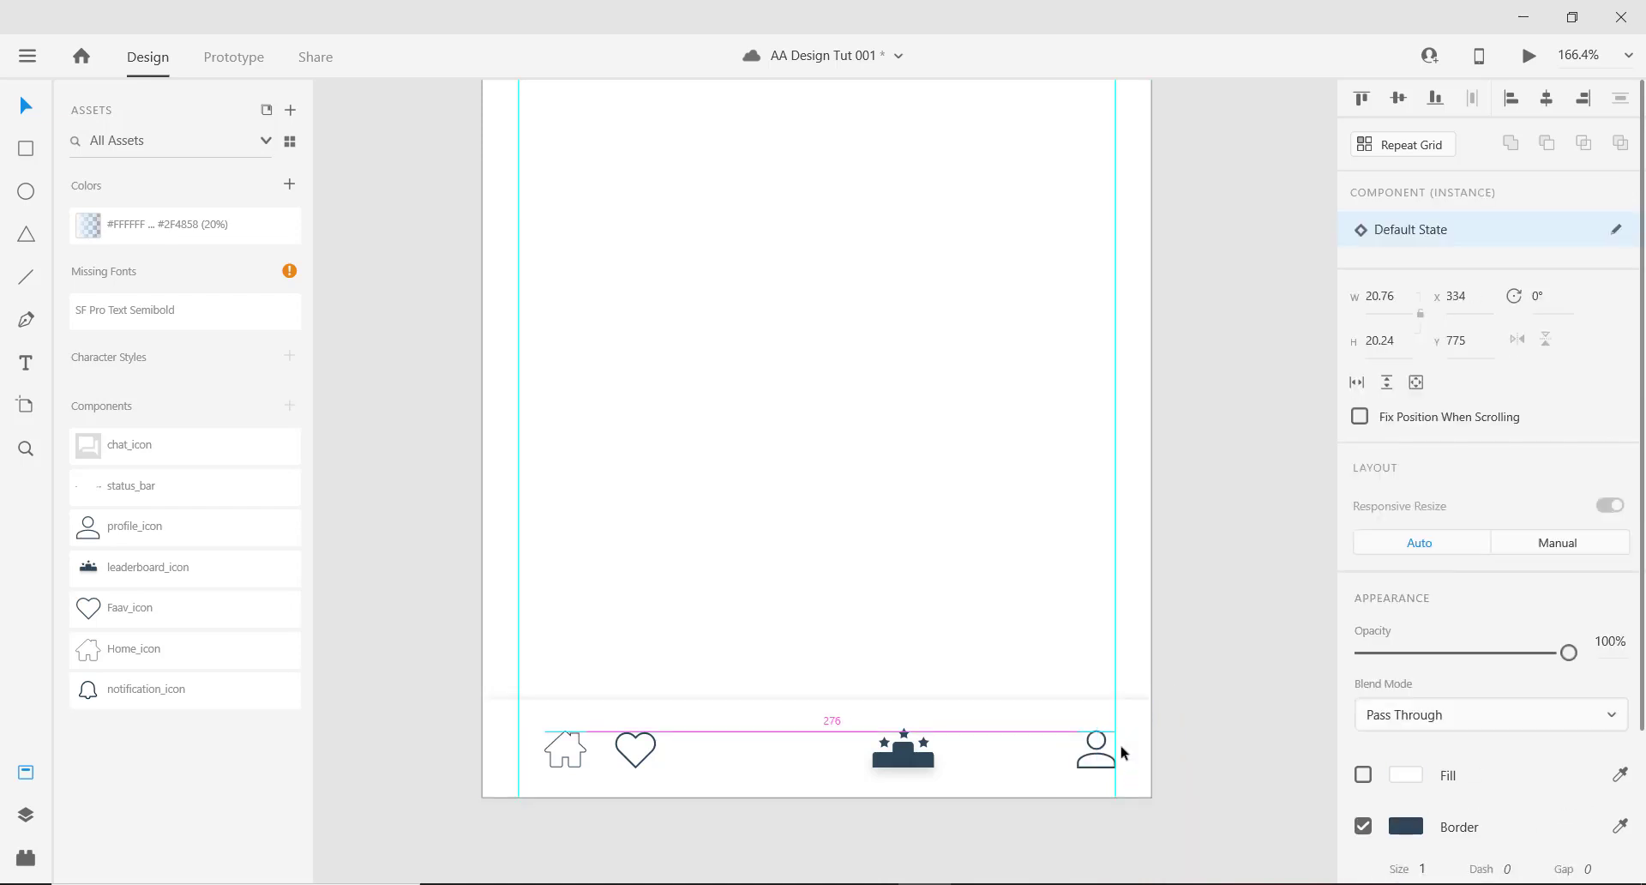
key("Left")
key("Left")
key("Left")
key("Left")
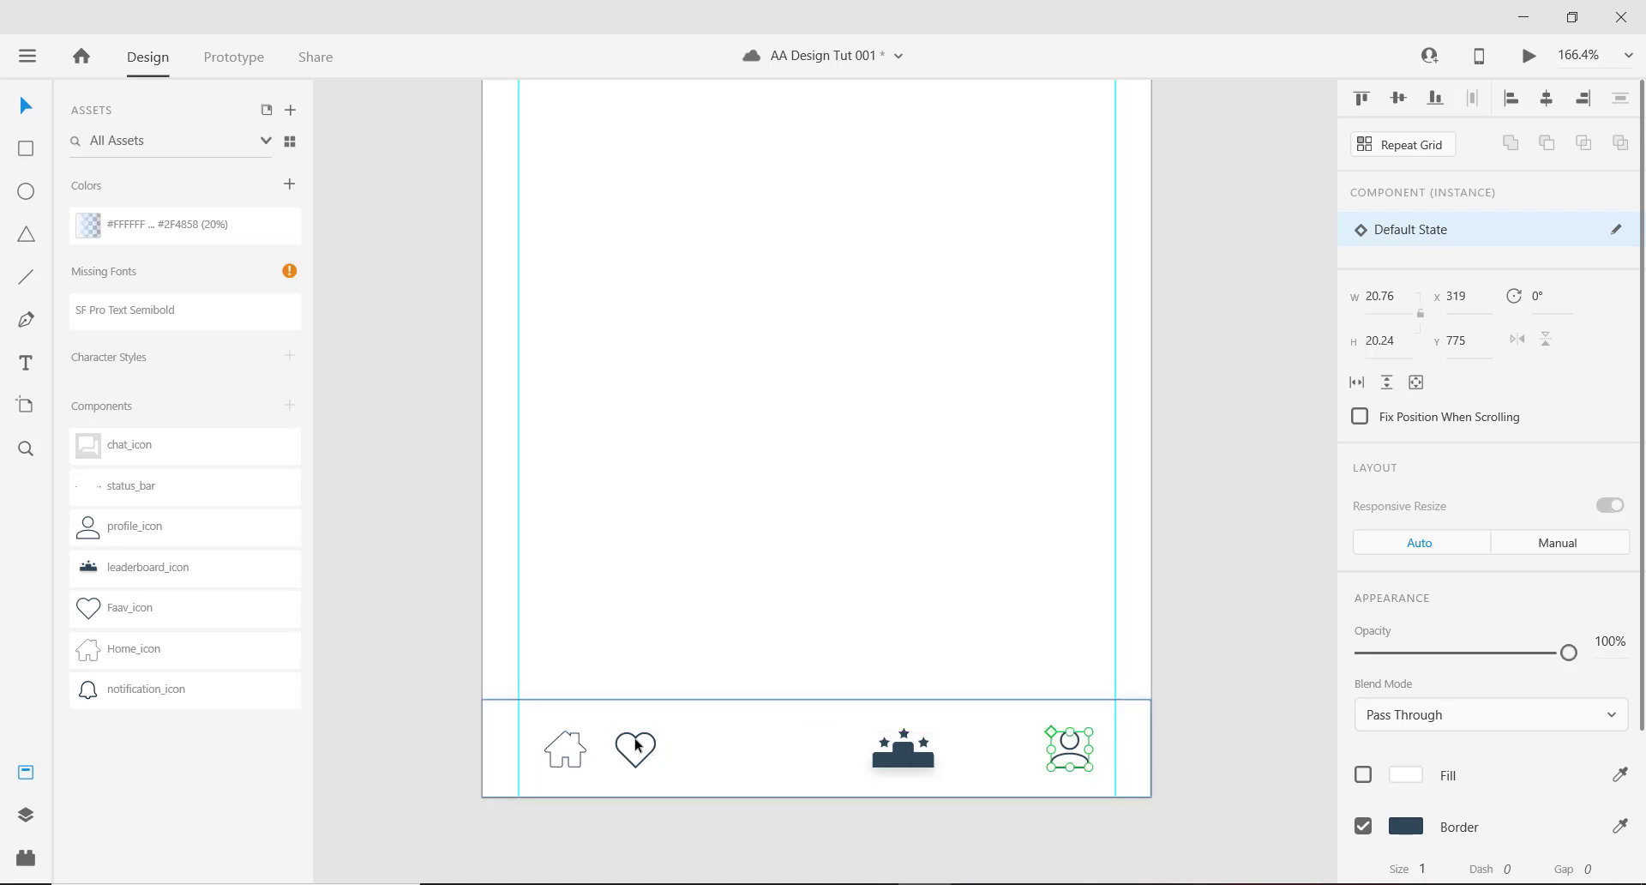
Move the heart icon right to X 123, and distribute the four bottom bar icons horizontally.
left_click_drag(632, 742, 731, 742)
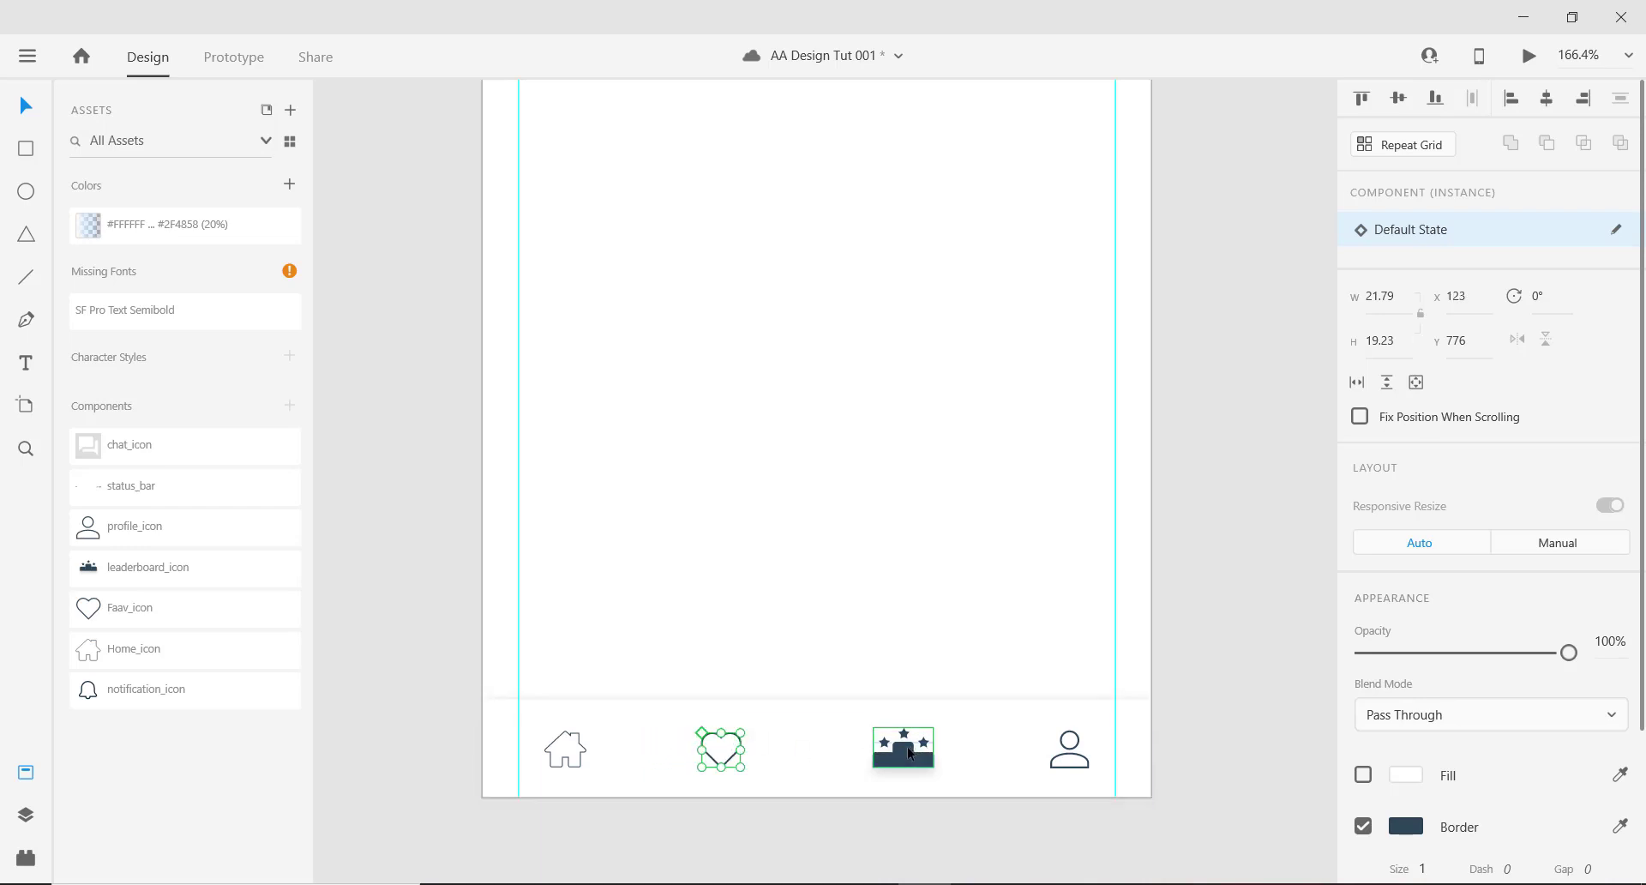
left_click(904, 745)
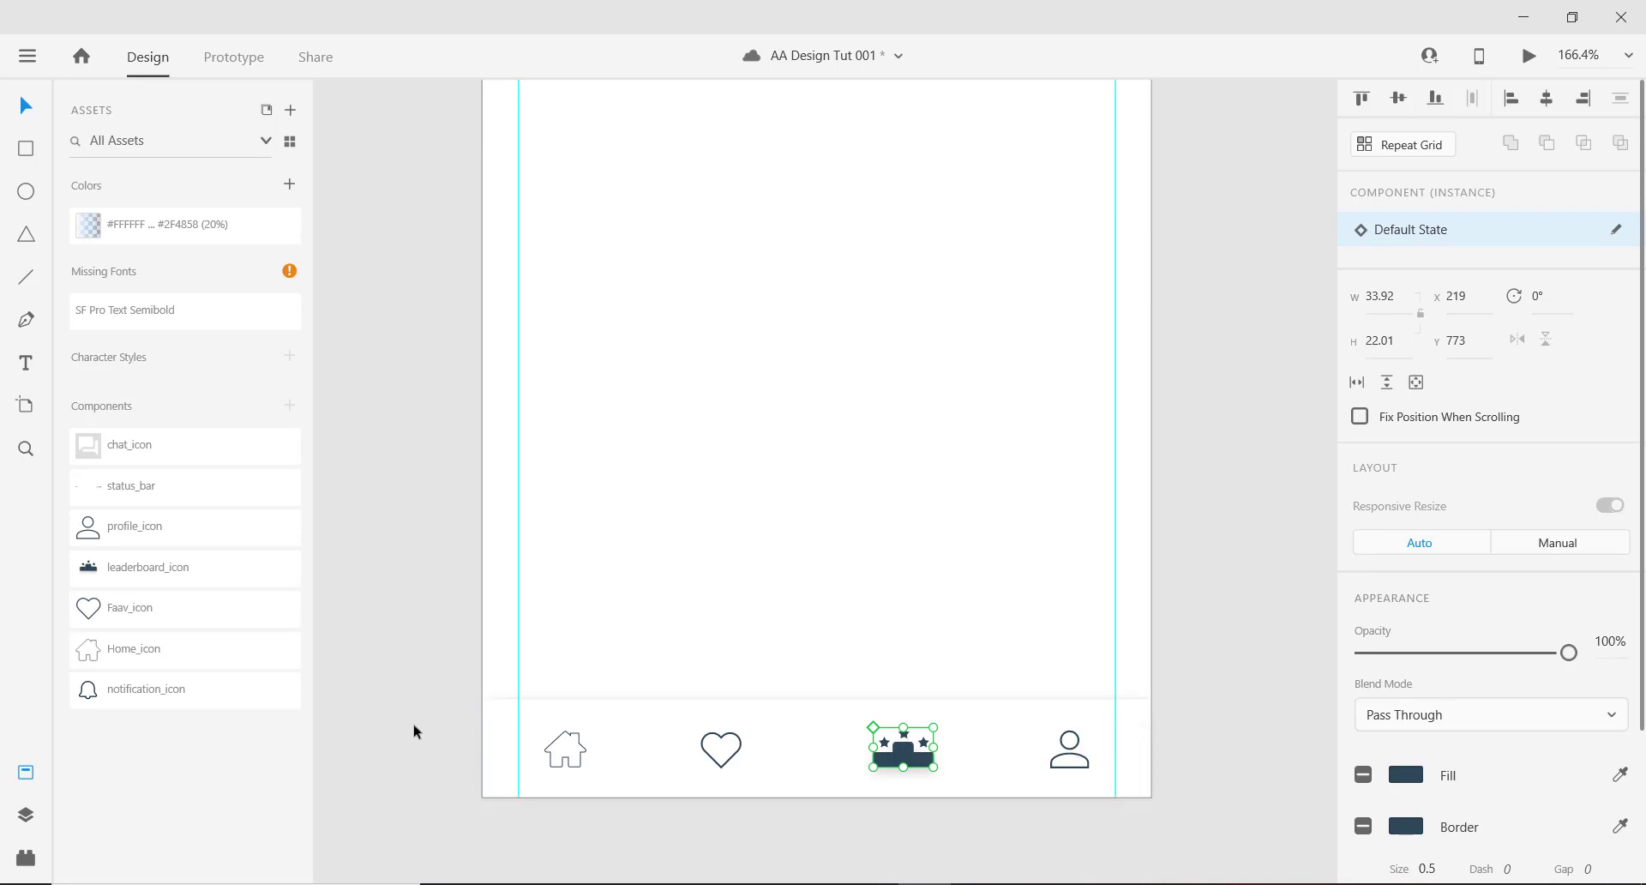
left_click_drag(425, 725, 1224, 828)
key("alt")
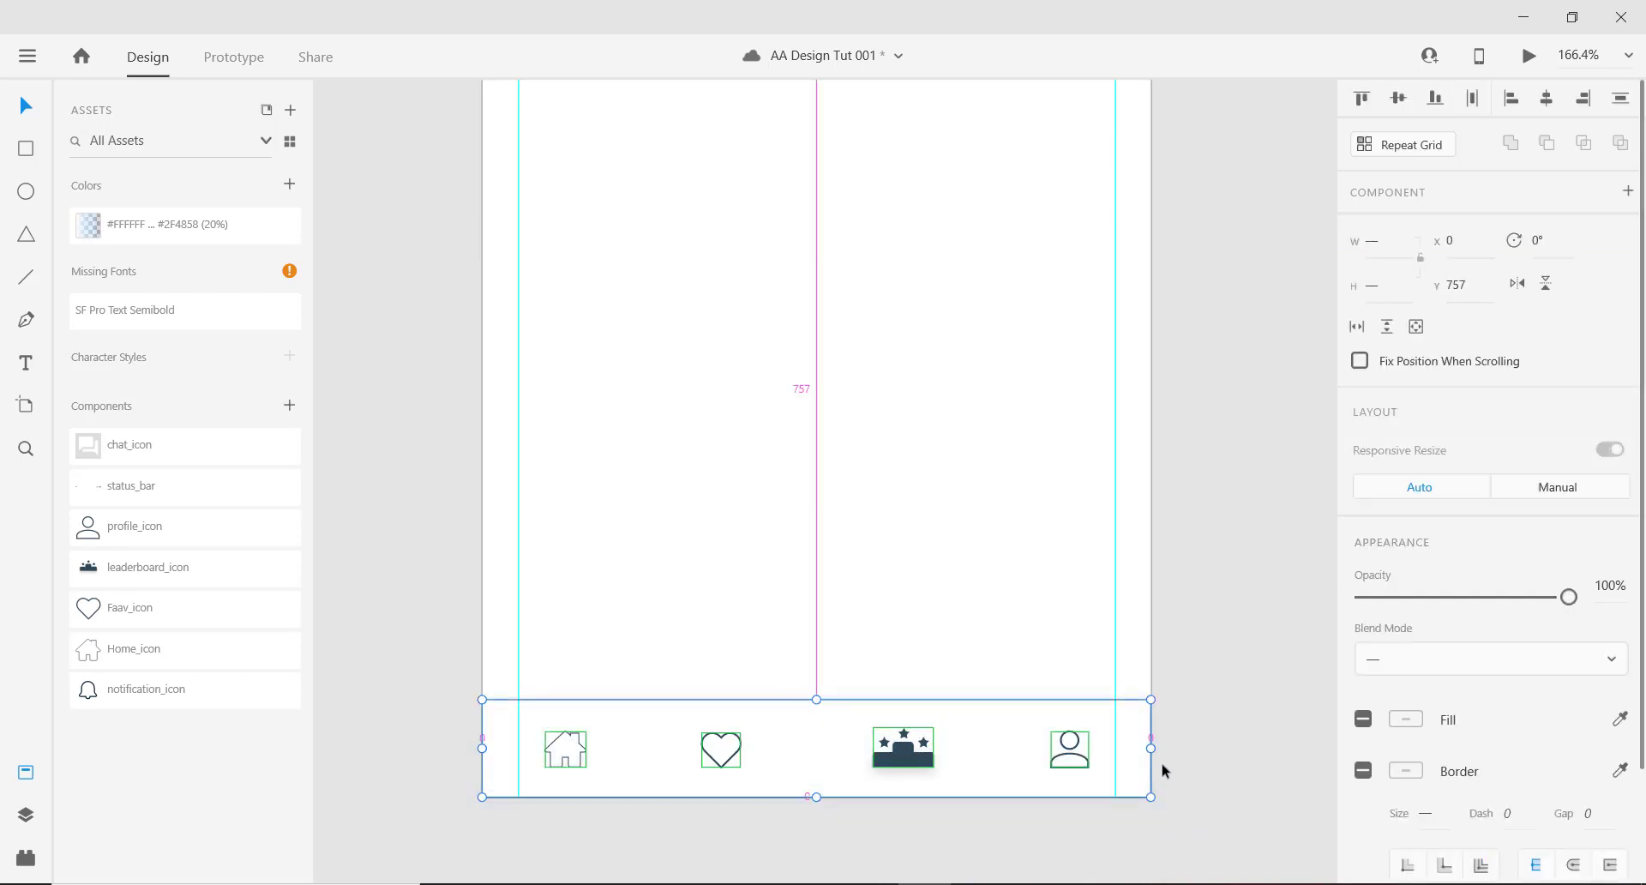
left_click(1106, 718, "shift")
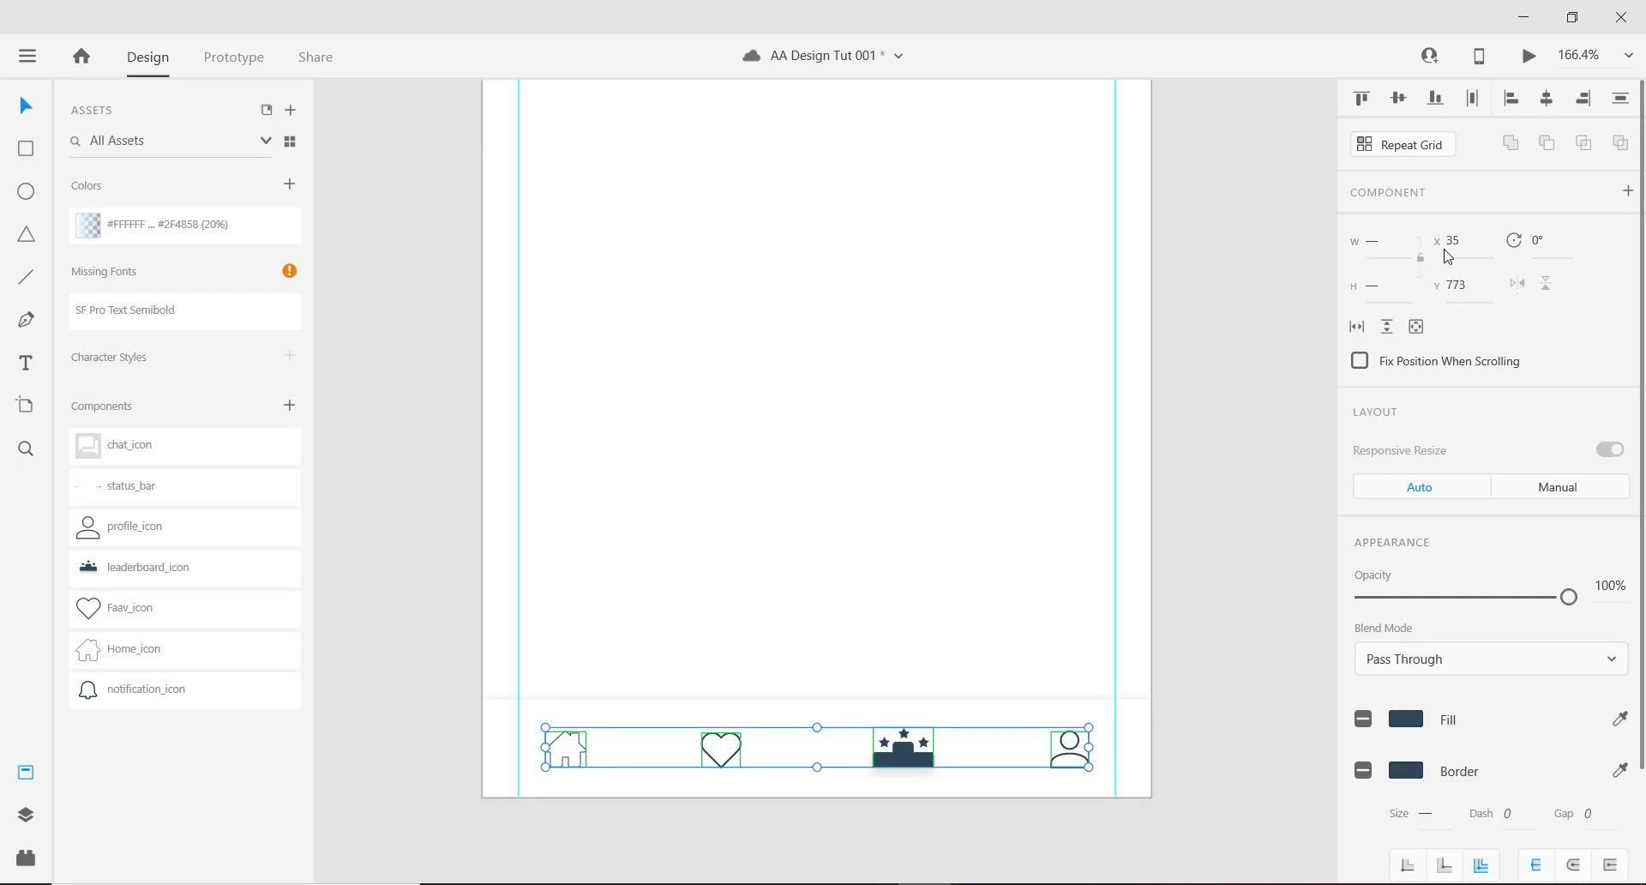
left_click(1623, 103)
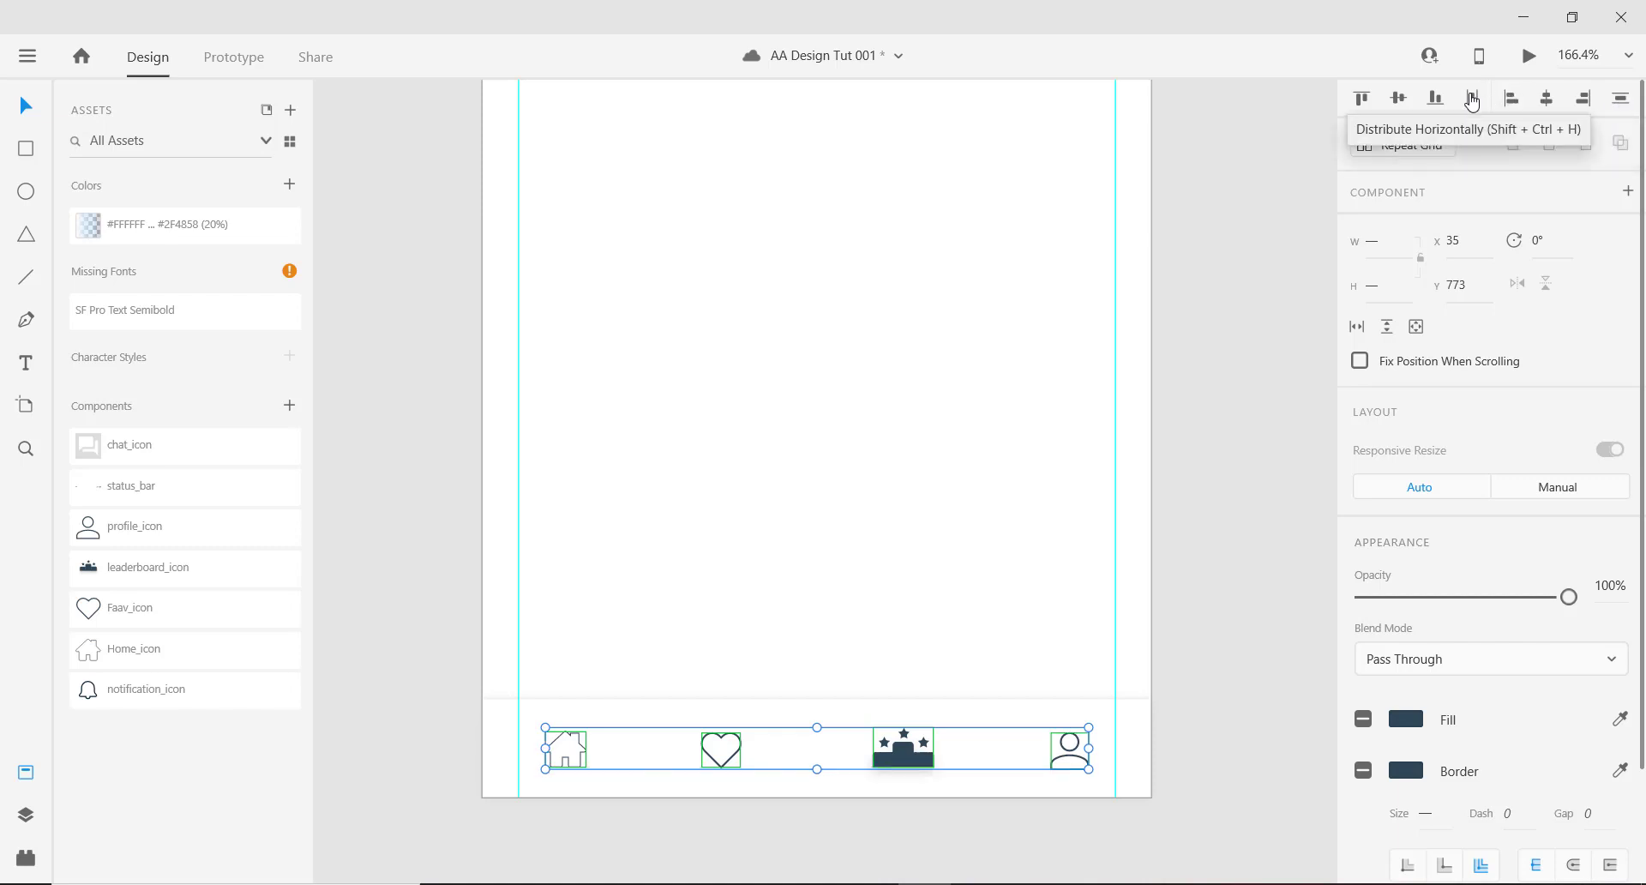
left_click(1472, 100)
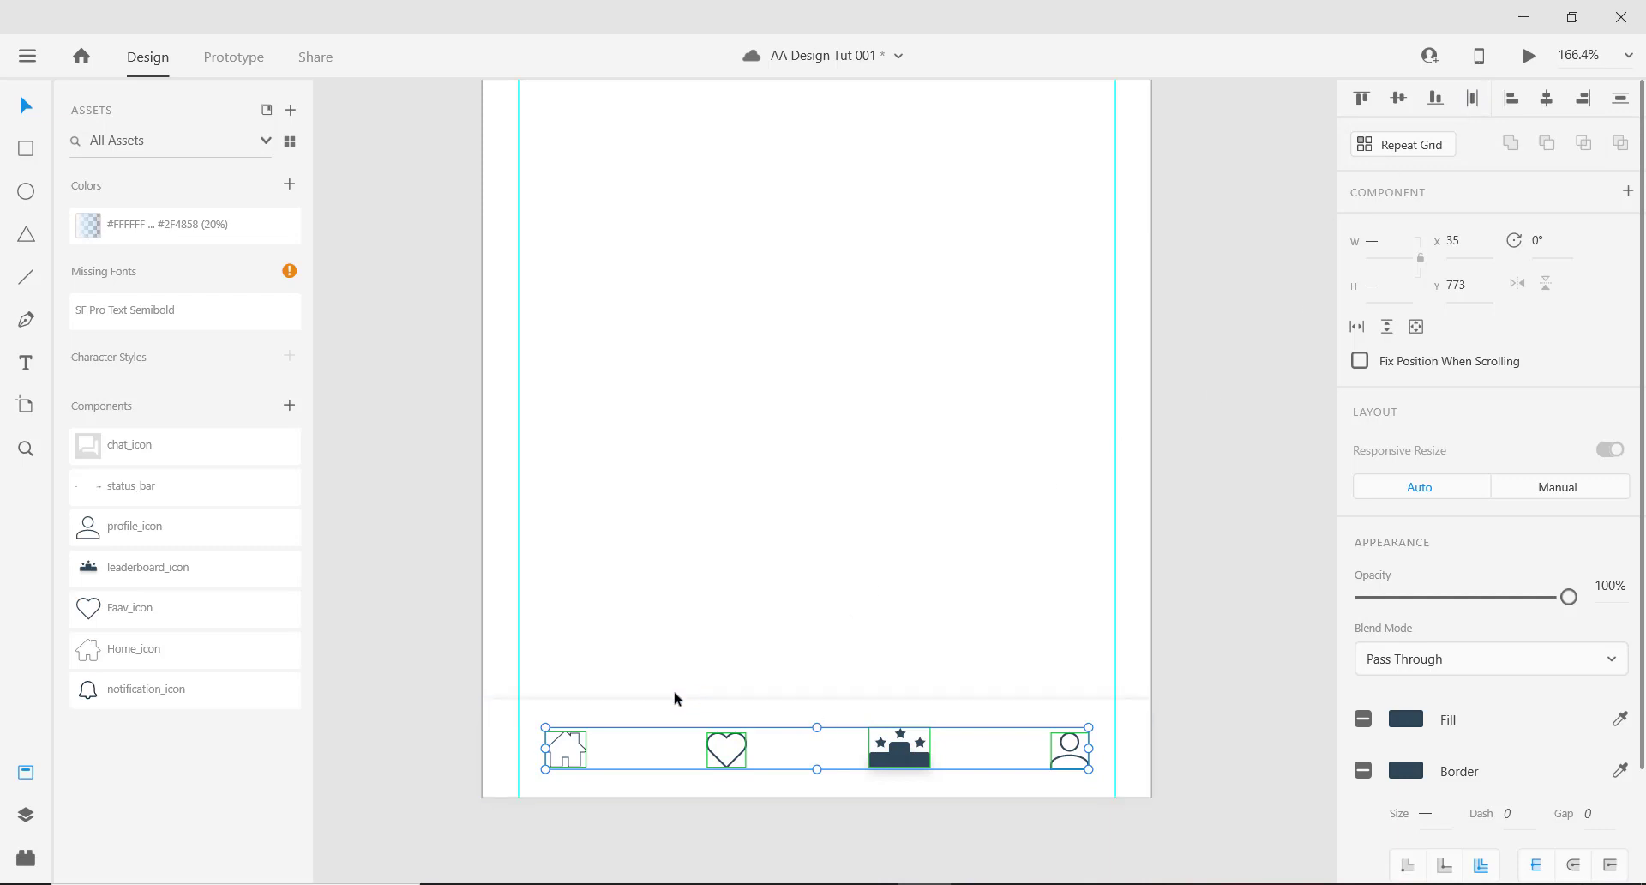
scroll(569, 690, "down", 3)
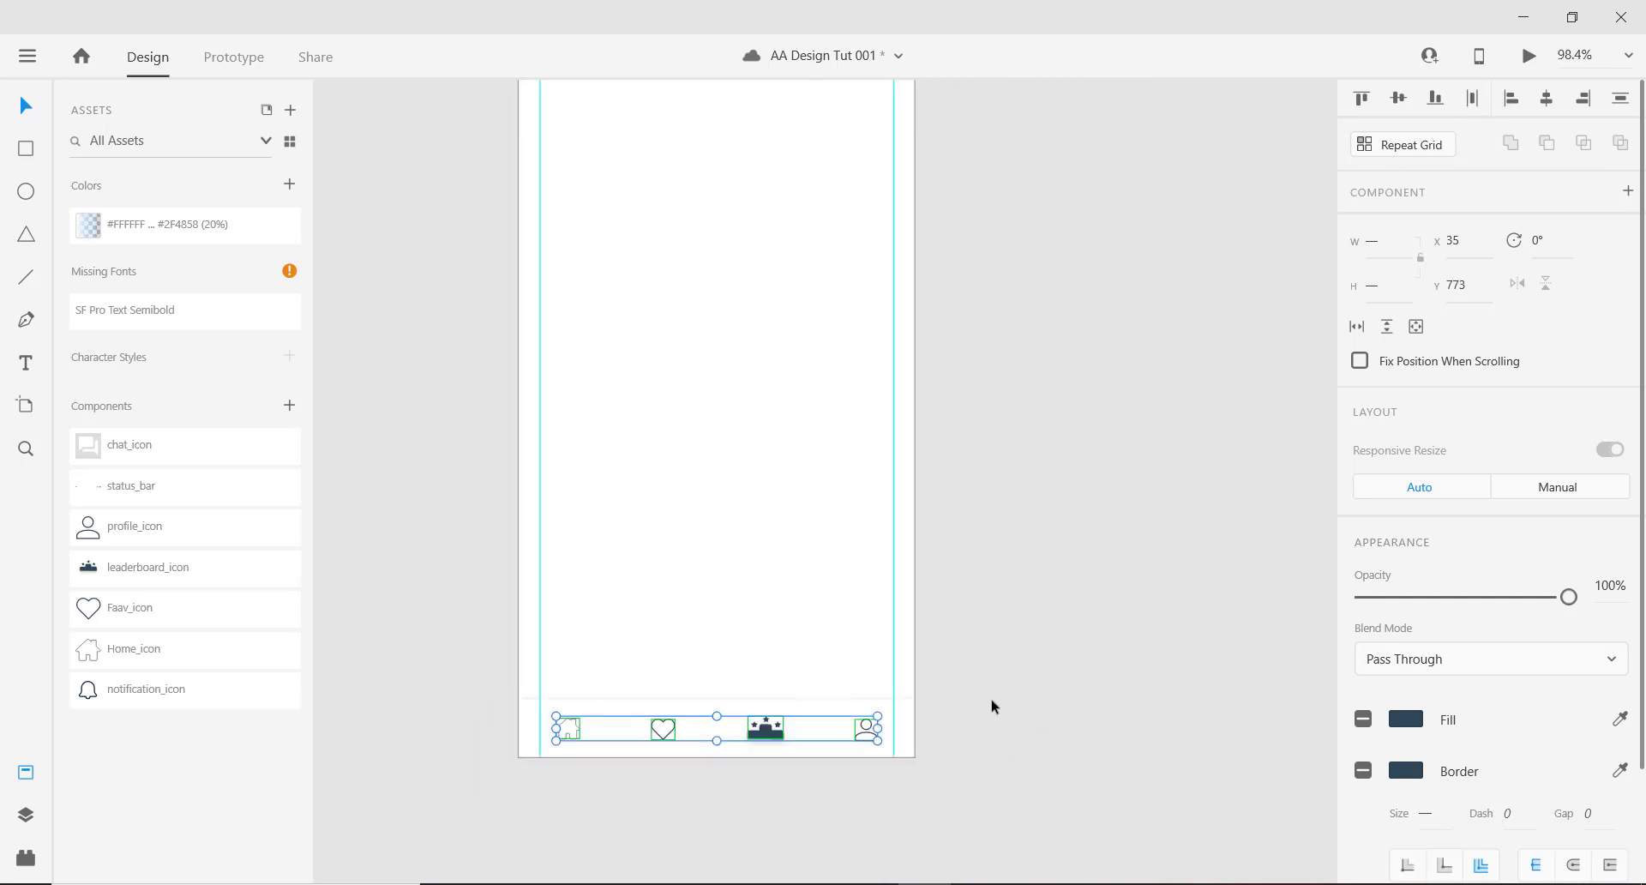
left_click(993, 710)
scroll(900, 673, "up", 3)
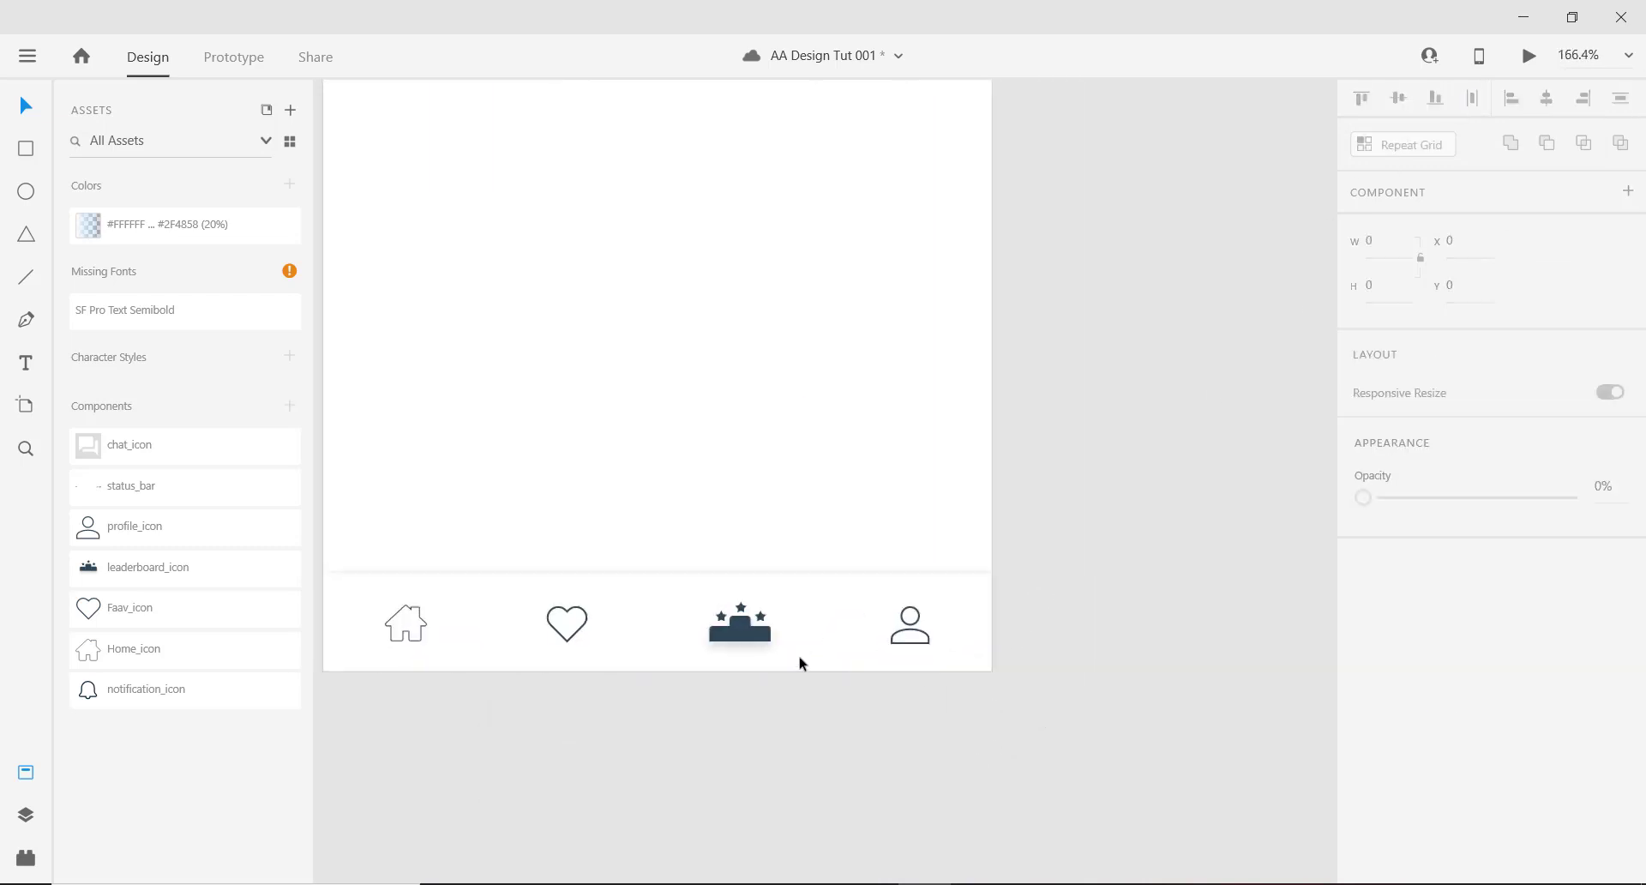
scroll(801, 663, "down", 2)
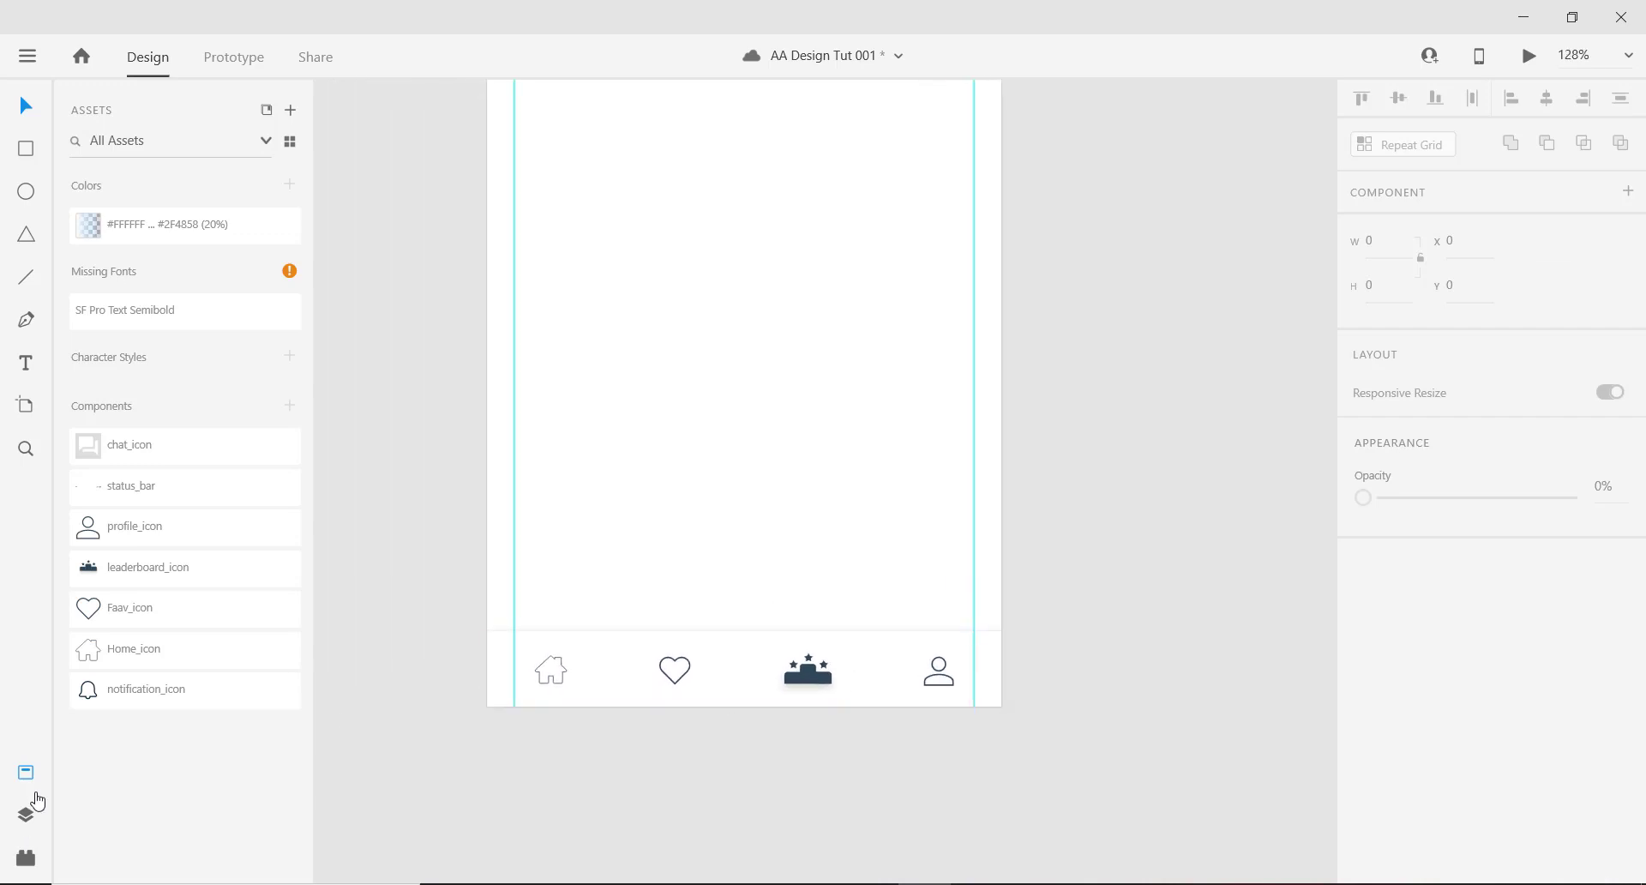
Hide the document's assets list to free up space around the artboard.
left_click(26, 773)
scroll(918, 731, "down", 4)
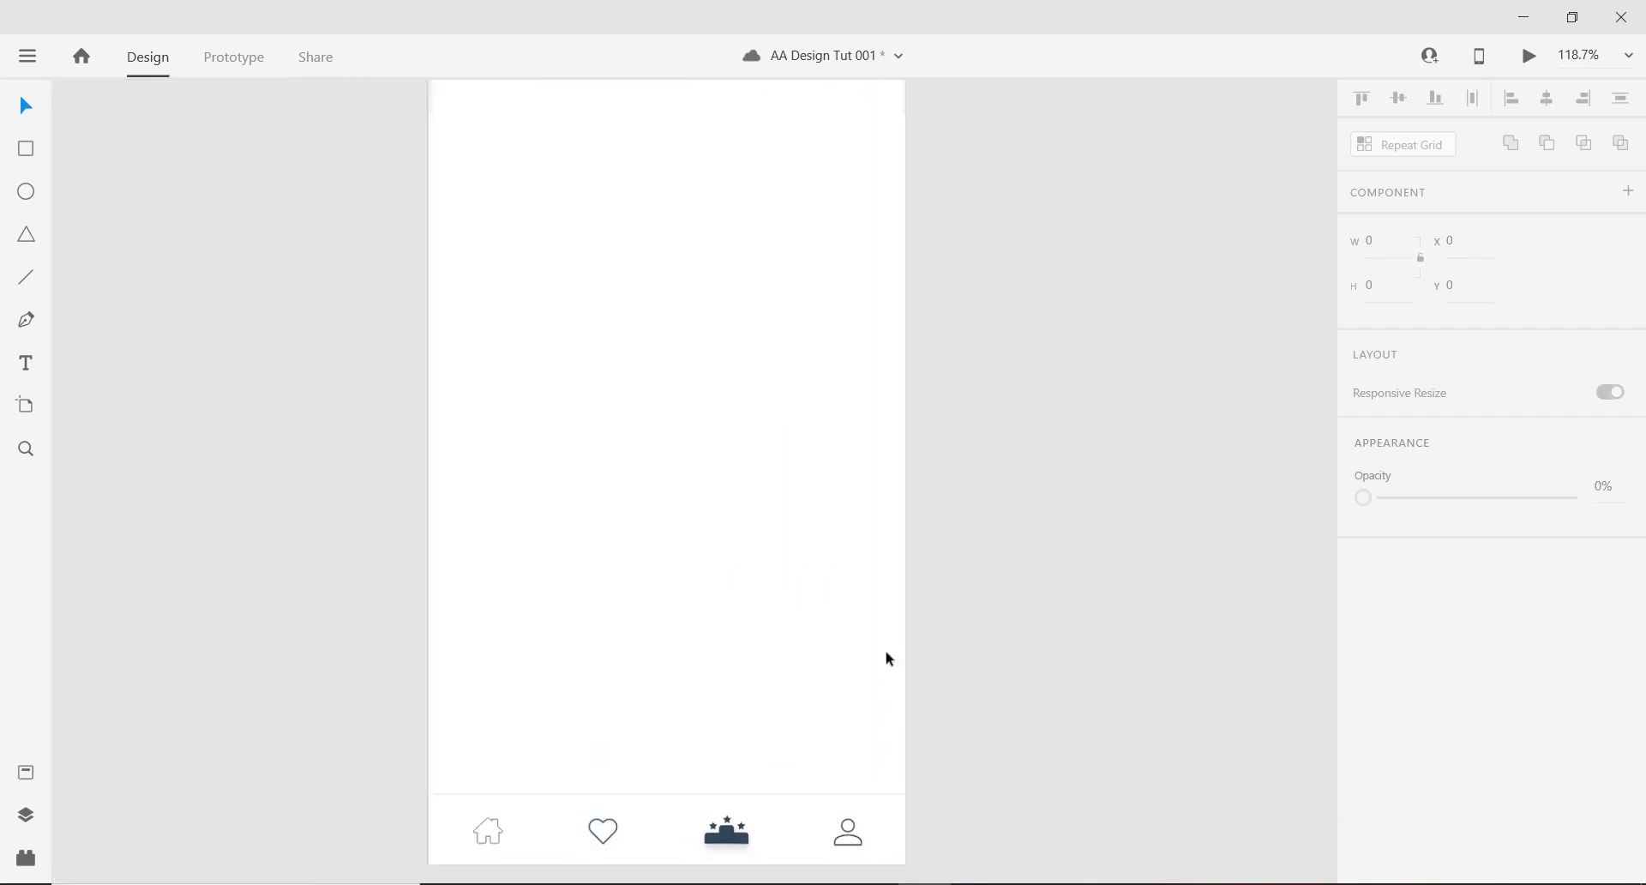
scroll(824, 785, "up", 4)
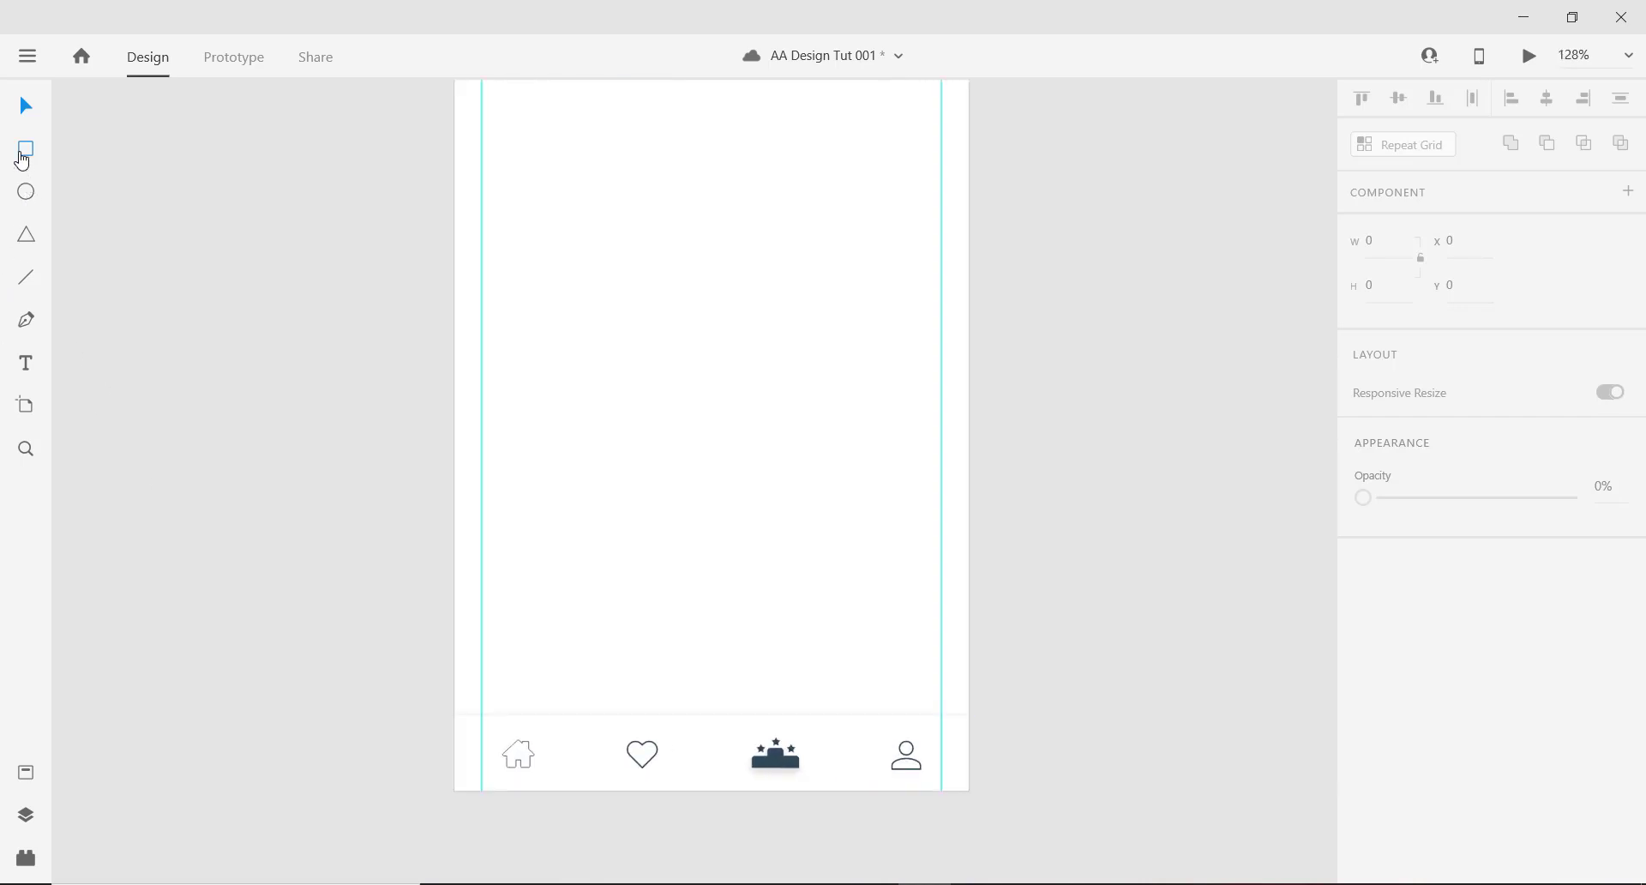
Save the document, and draw a rectangle about 50 high above the bottom bar with its width set to 375/4.
left_click(22, 158)
key("ctrl+s")
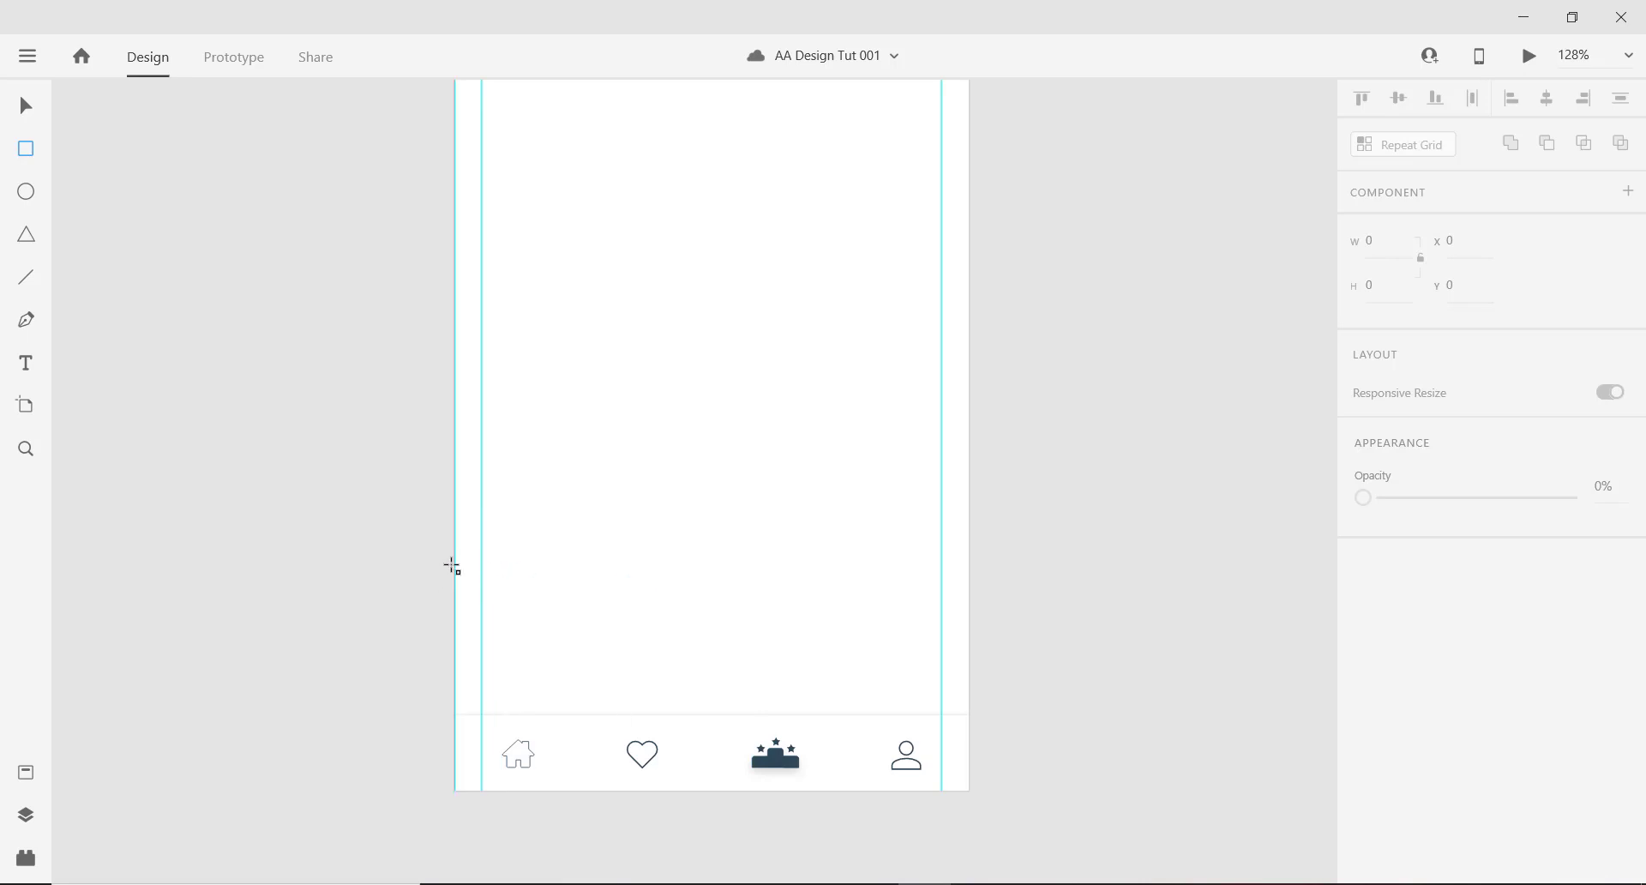
mouse_move(454, 565)
left_mouse_down()
mouse_move(658, 643)
mouse_move(869, 652)
mouse_move(972, 626)
mouse_move(964, 639)
left_mouse_up()
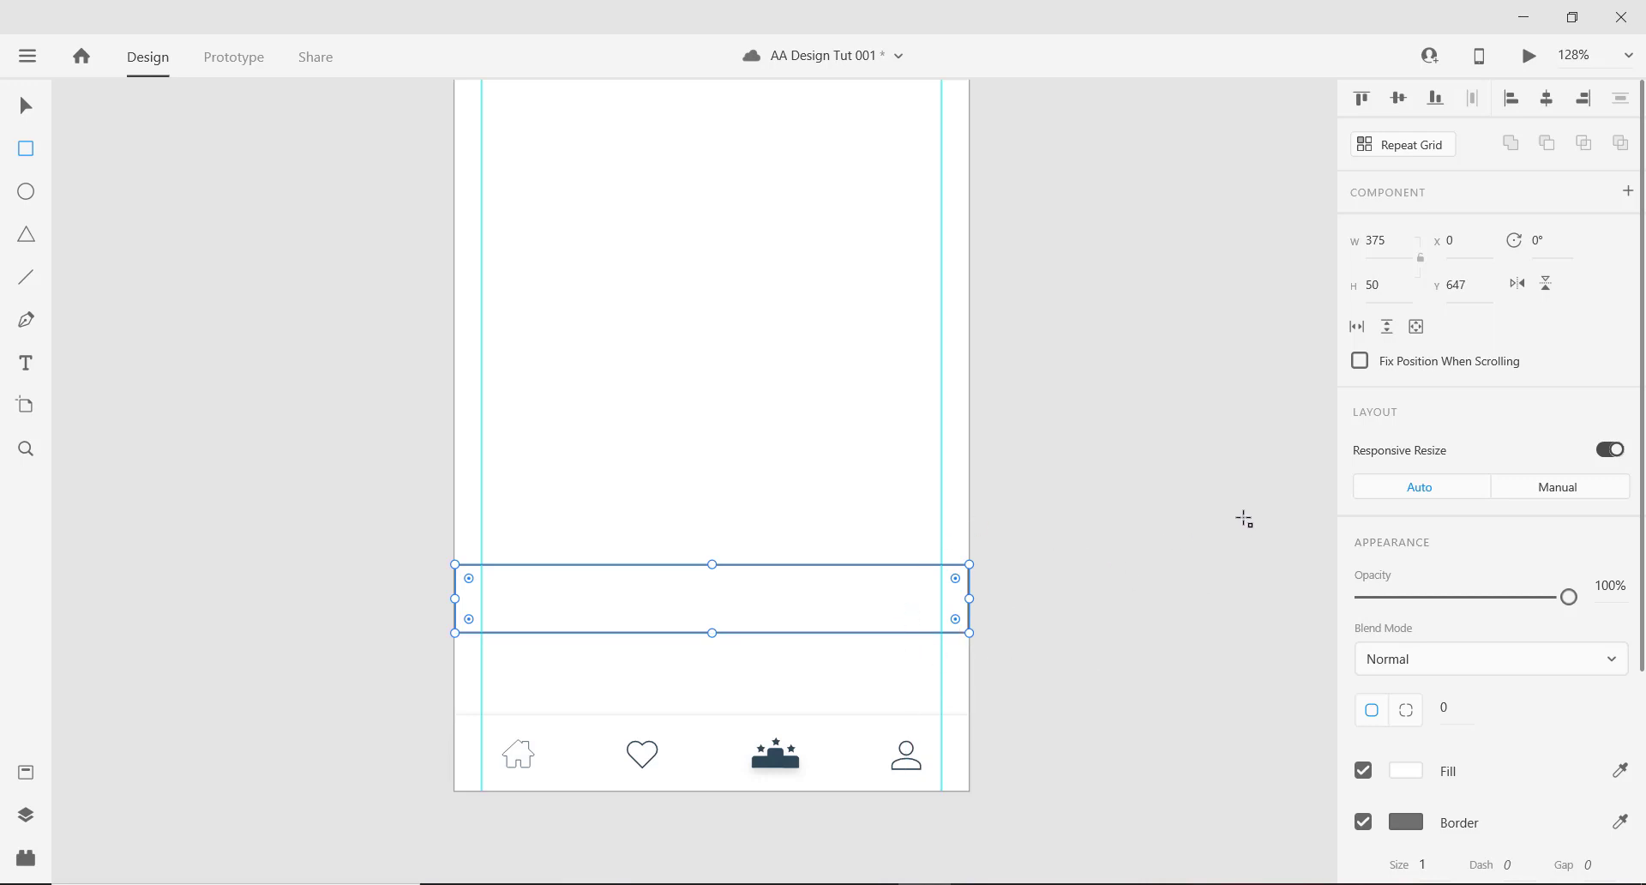
left_click(1397, 237)
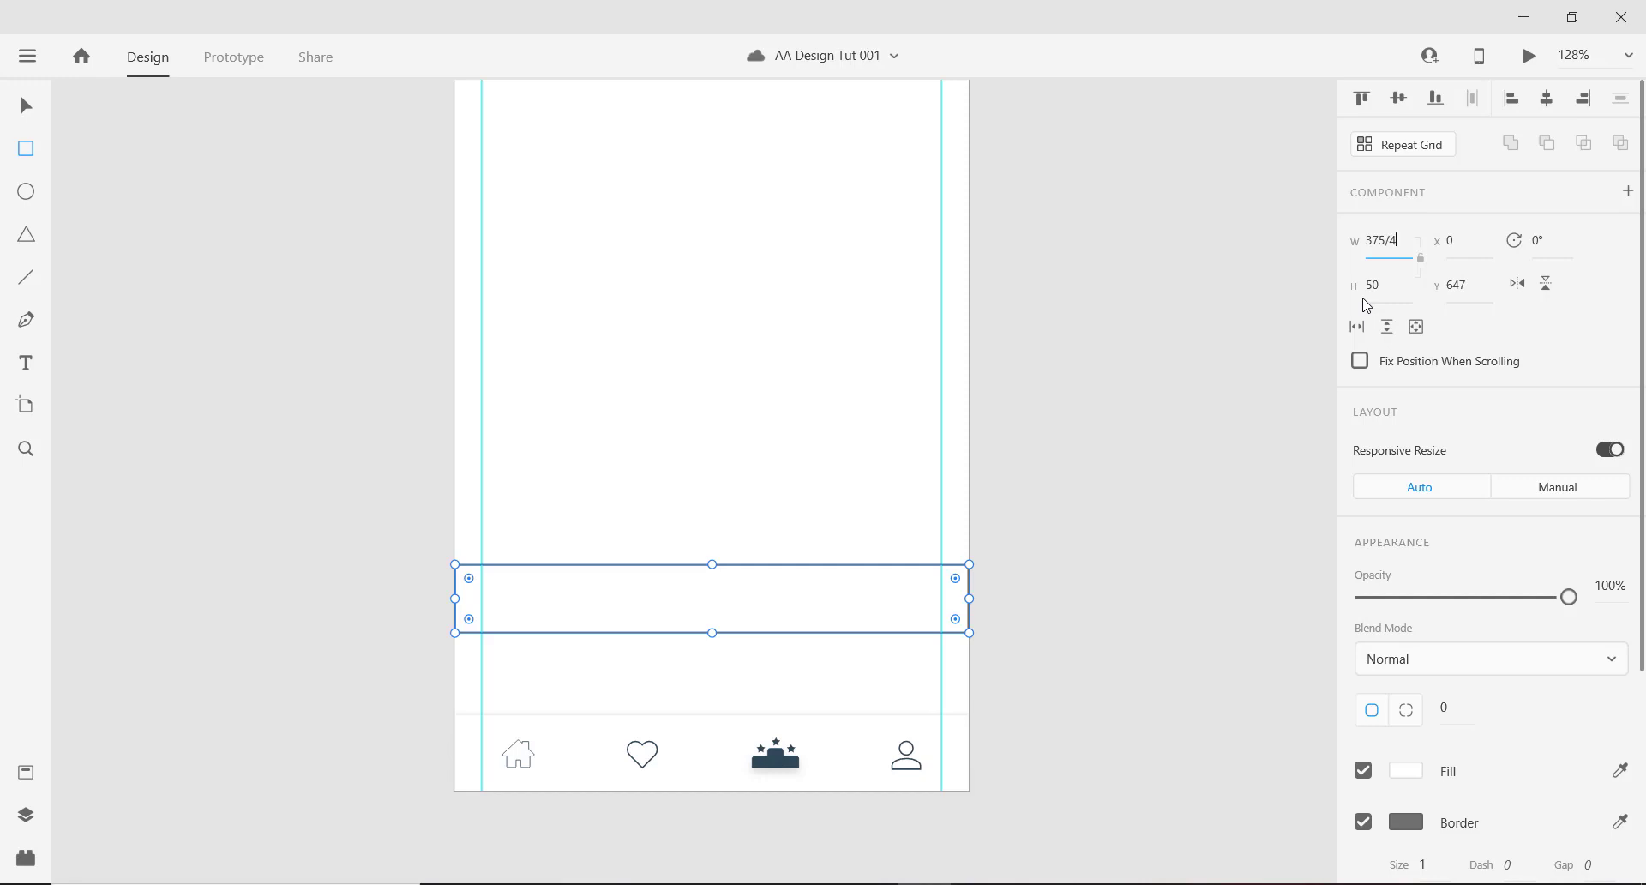
key("Return")
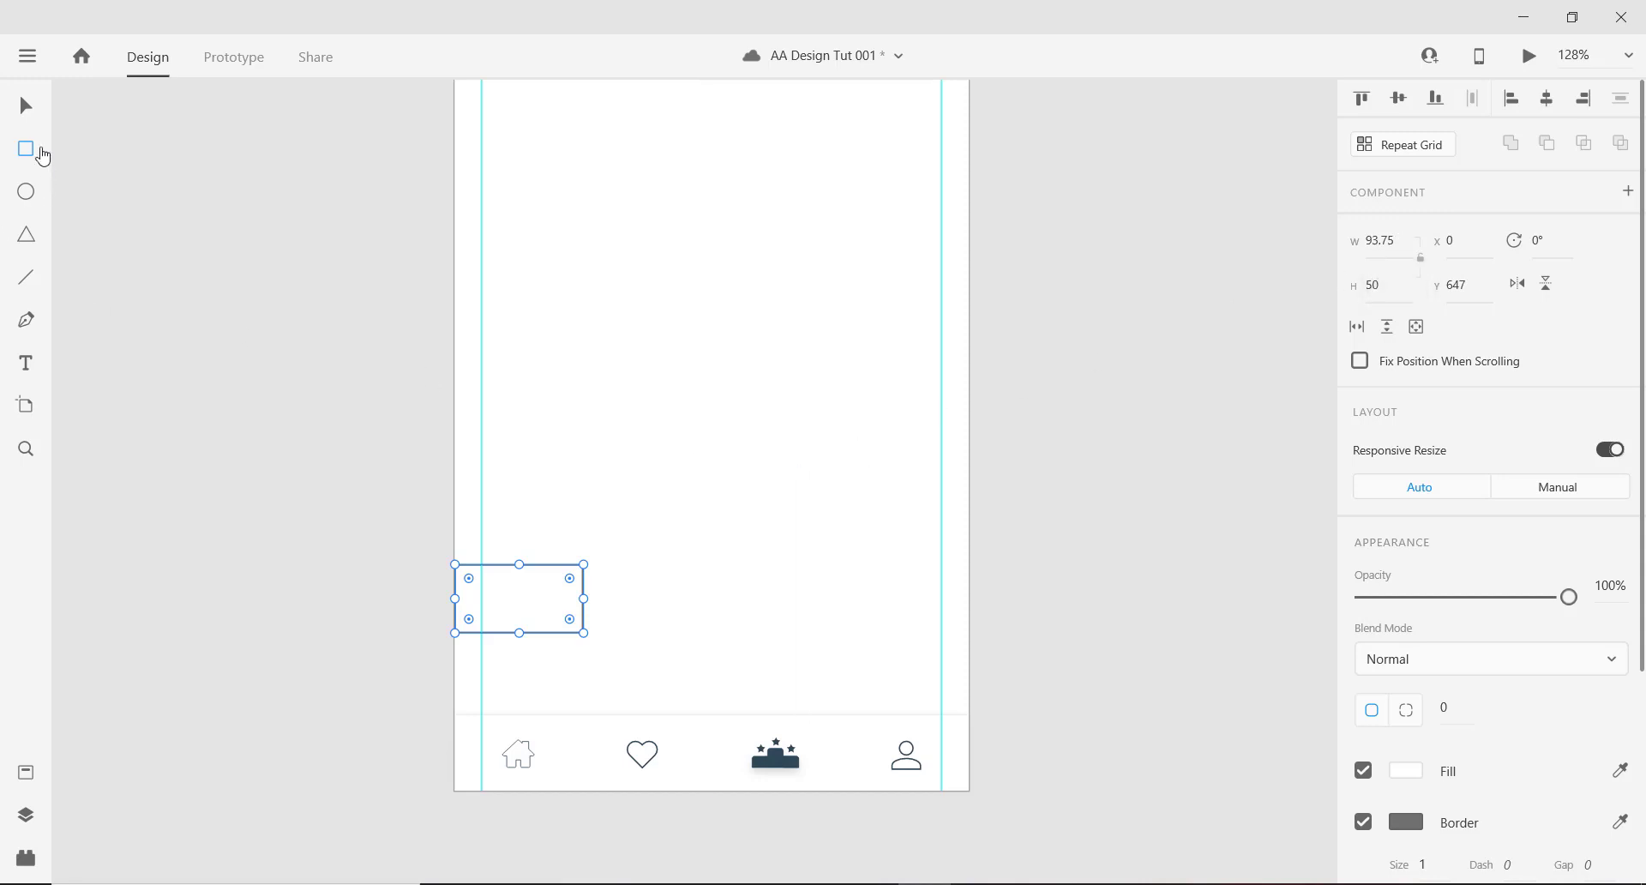
Move the rectangle over the leaderboard icon in the bottom bar and set its height to 55.
left_click(24, 114)
left_click_drag(555, 598, 771, 757)
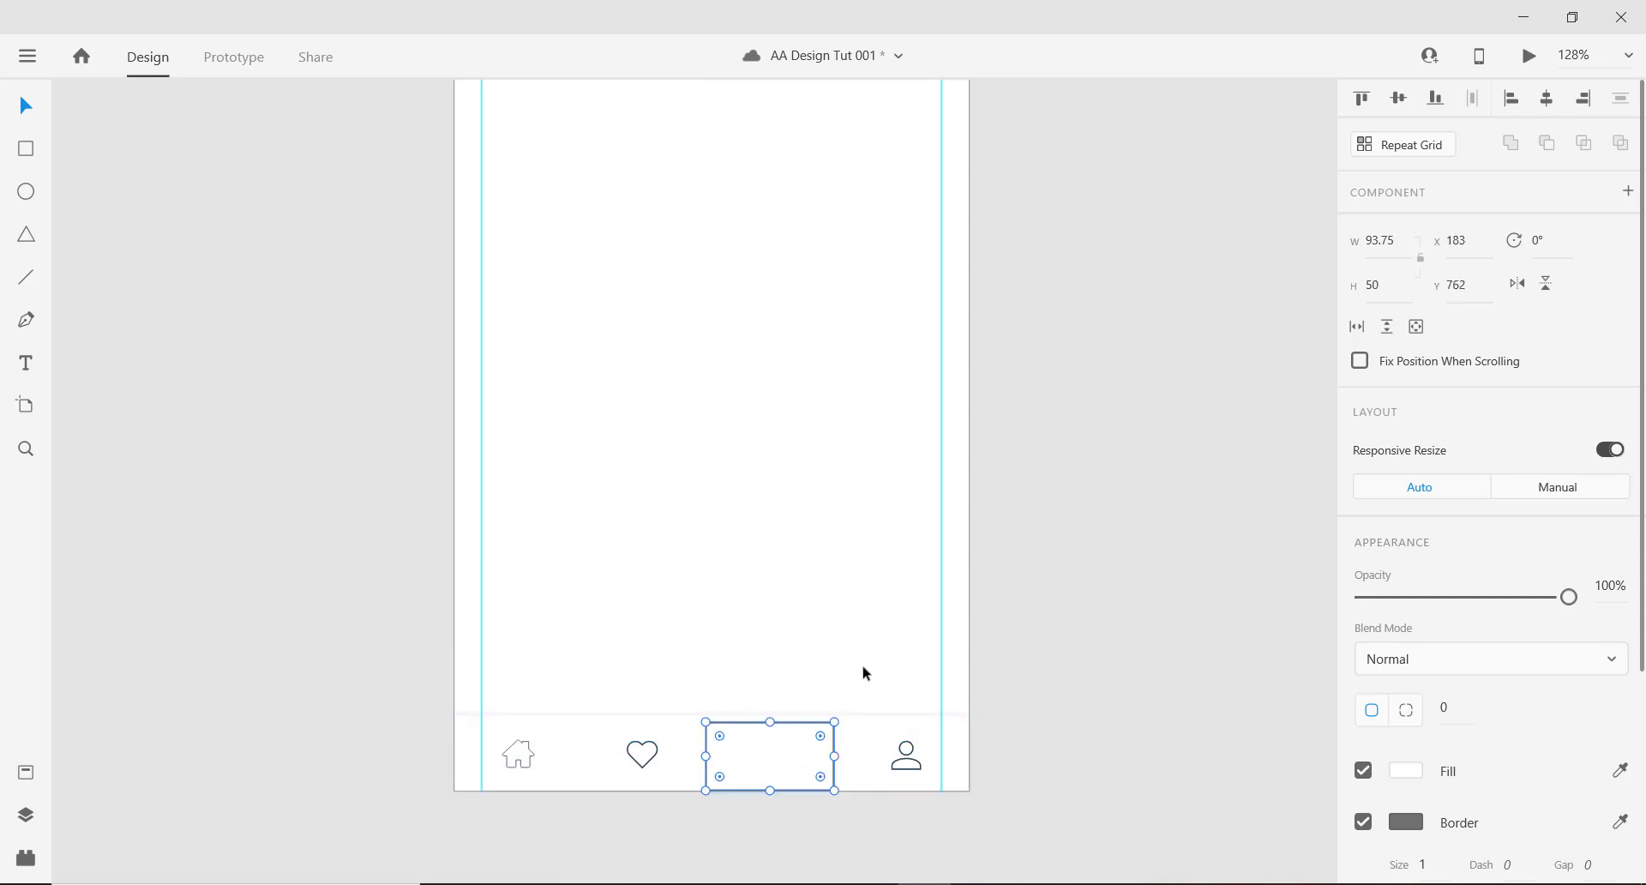
left_click(1378, 288)
type("55")
key("Return")
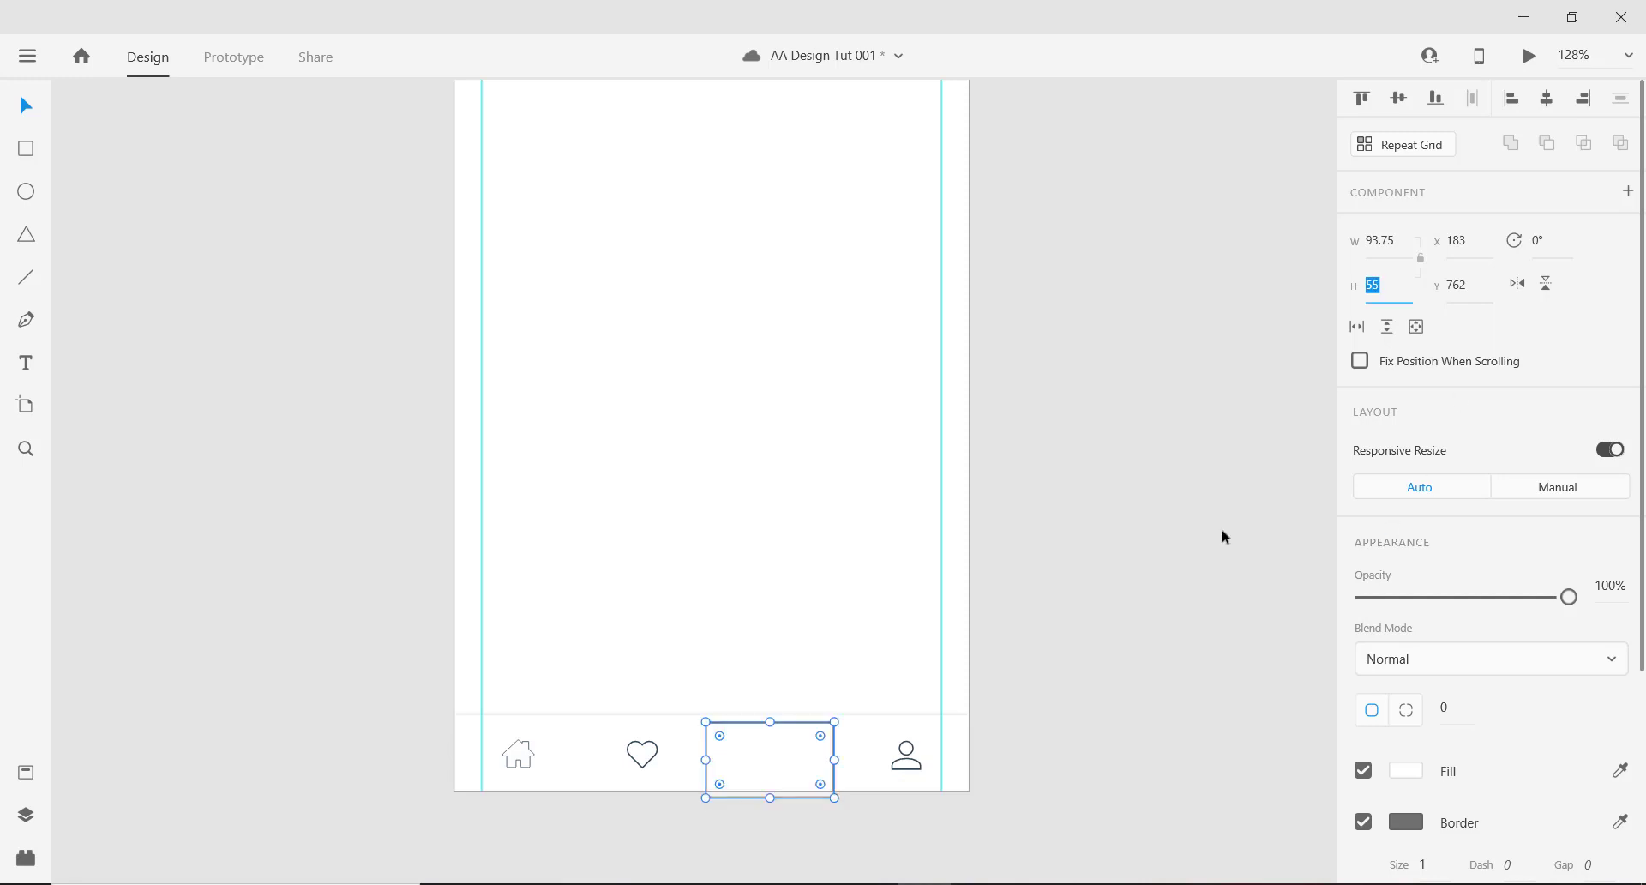
Bring the leaderboard icon to the front and place the rectangle behind it at X 188, Y 757.
left_click(787, 759)
left_click_drag(783, 749, 778, 672)
left_click(771, 763)
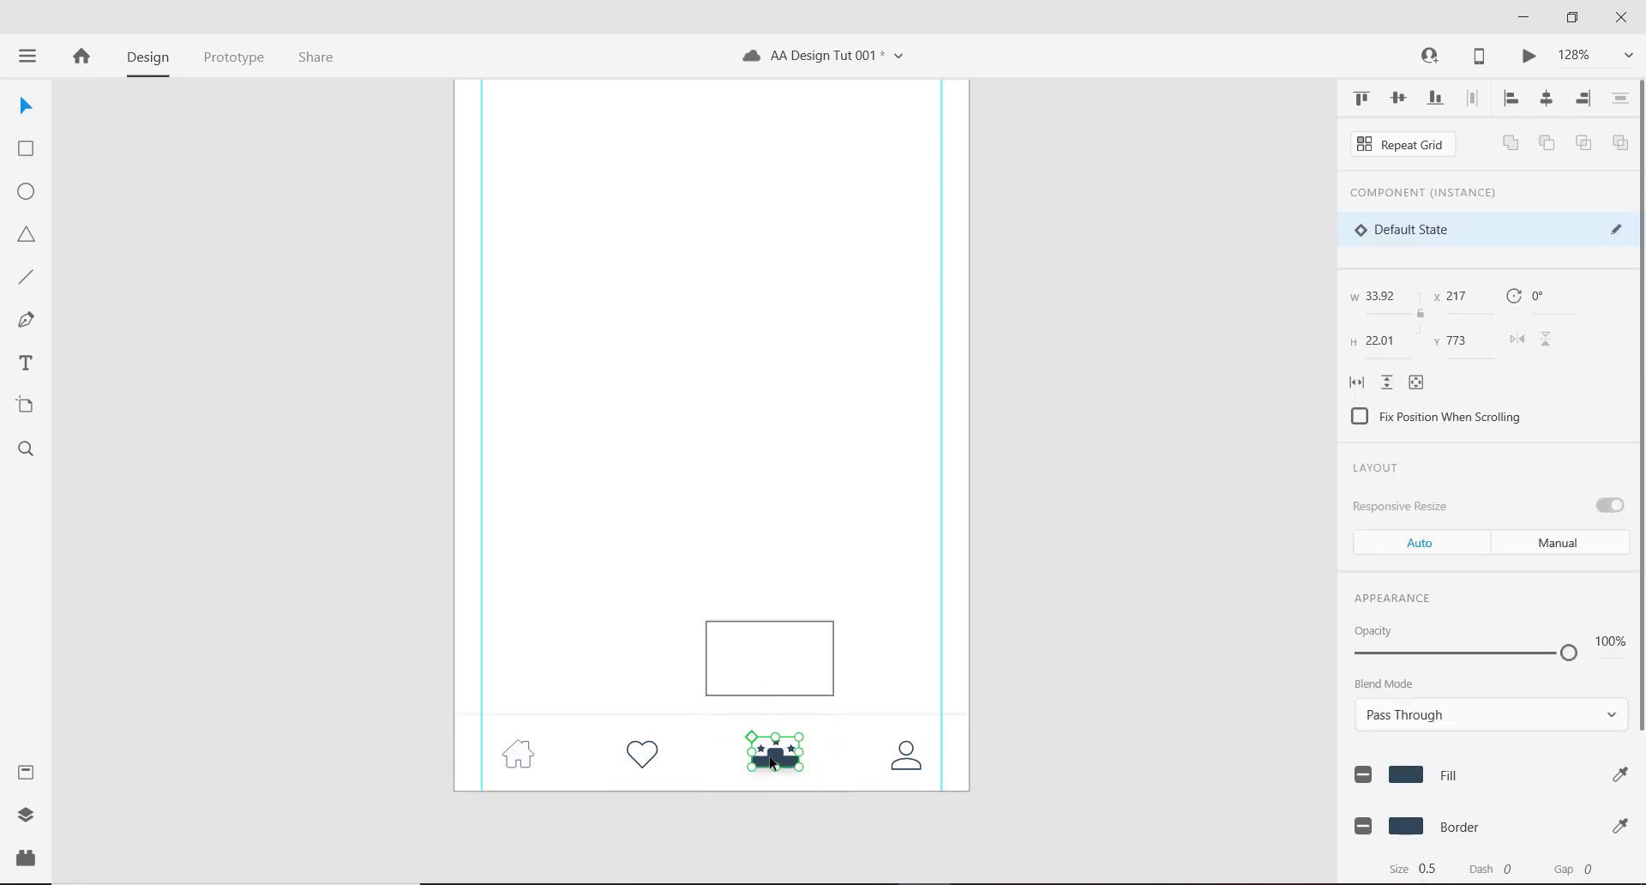
right_click(772, 764)
mouse_move(844, 600)
left_click_drag(800, 651, 821, 748)
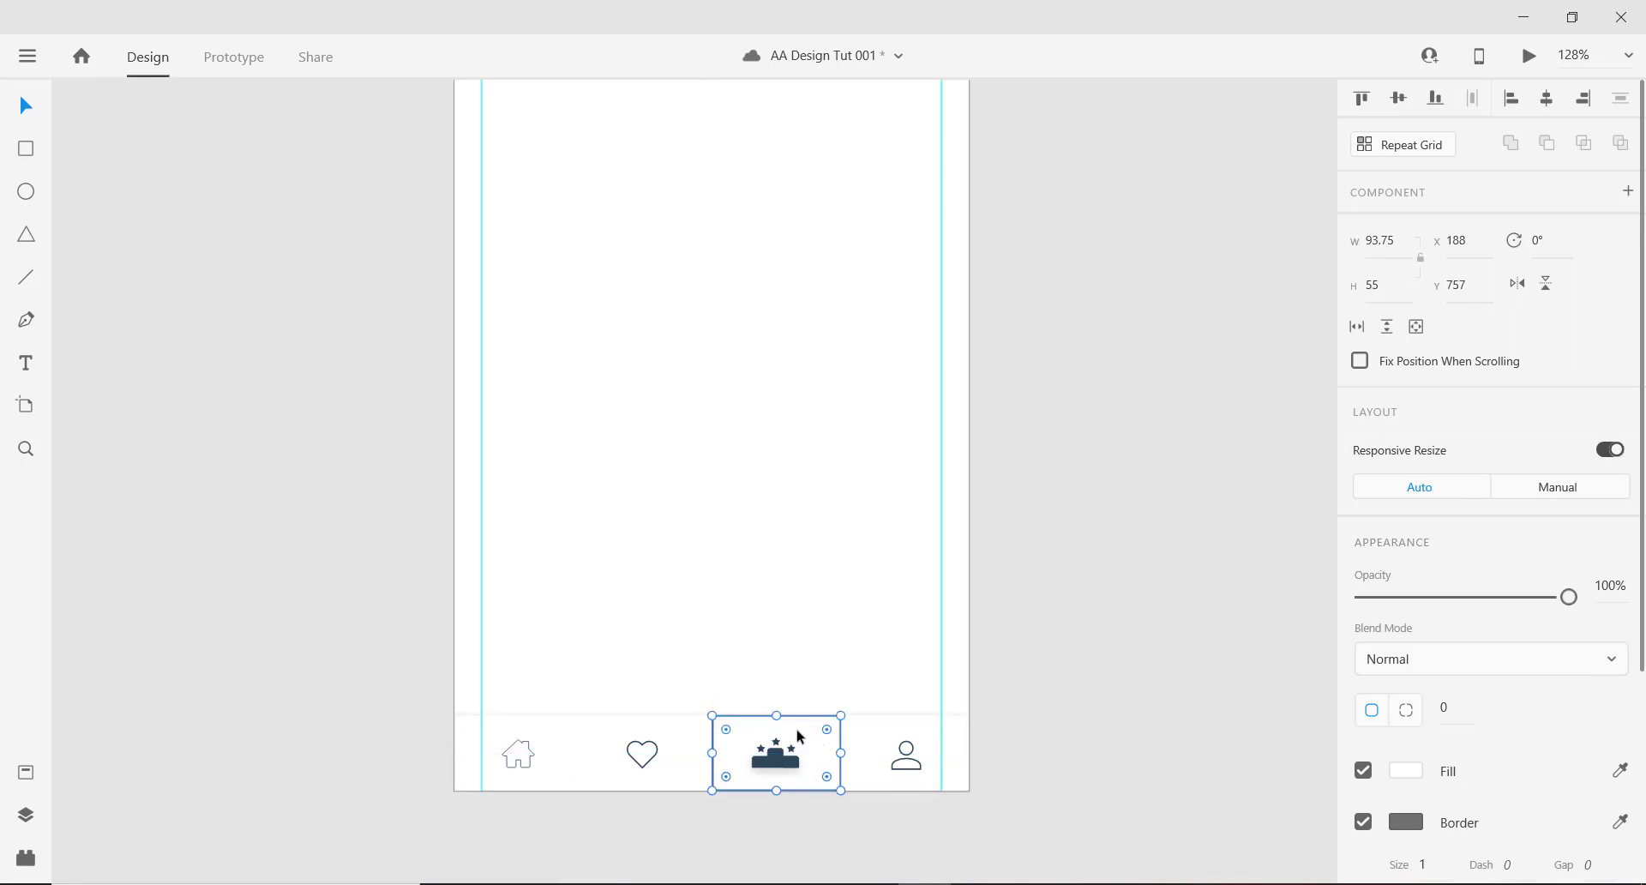
Try copying the rectangle over the home, heart and profile icons' sections, and delete the copies.
key("alt")
left_click_drag(799, 733, 628, 722)
left_click_drag(755, 720, 867, 724)
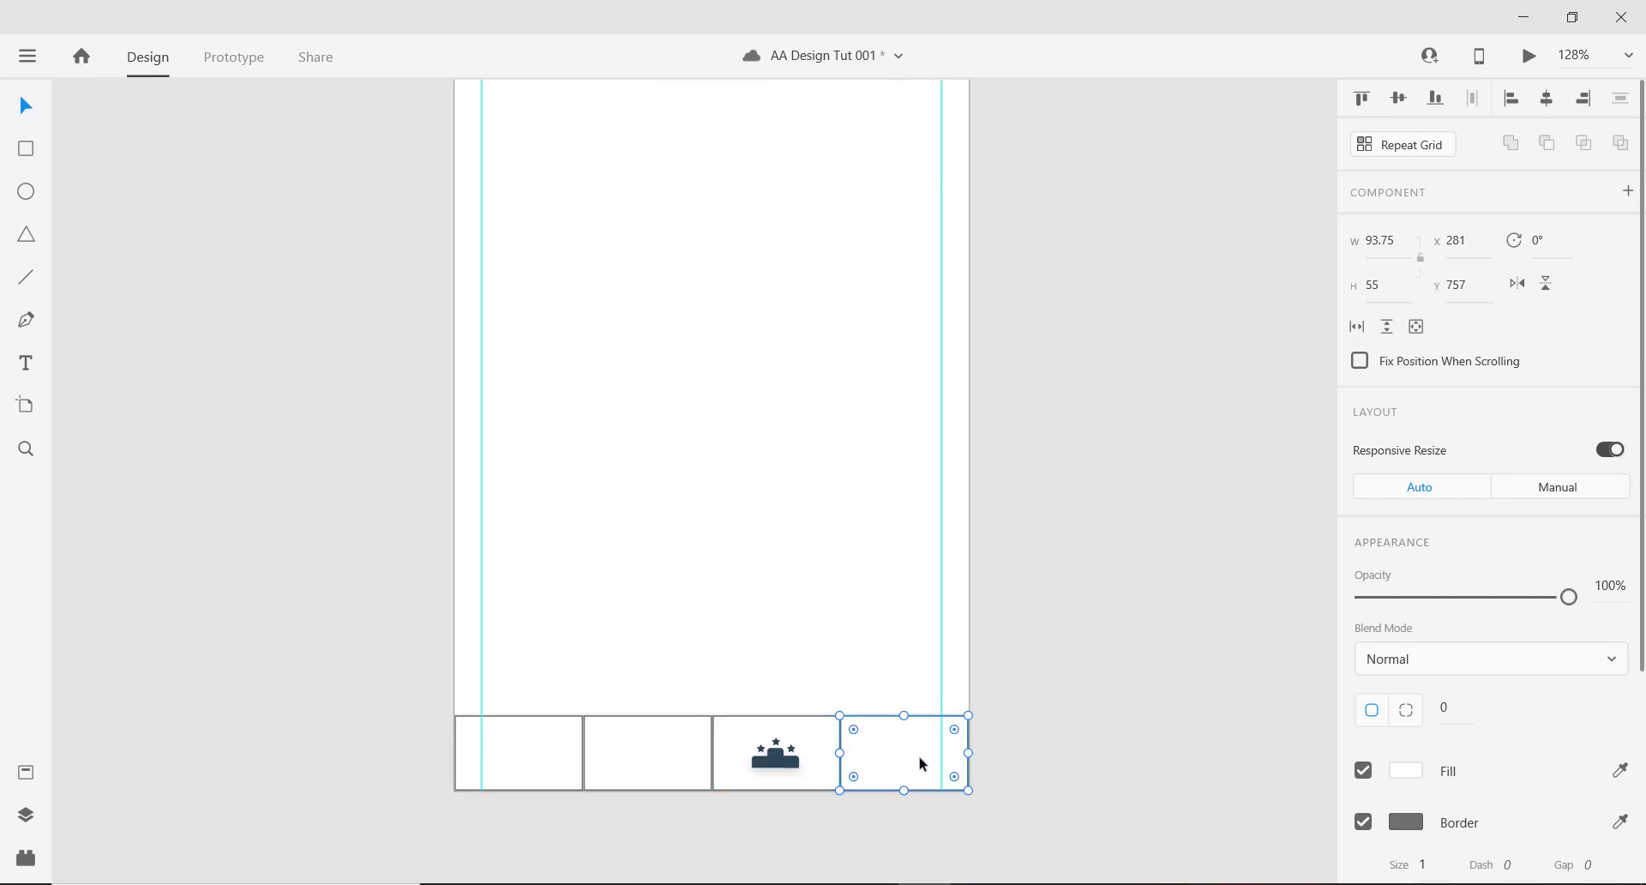
left_click(652, 761)
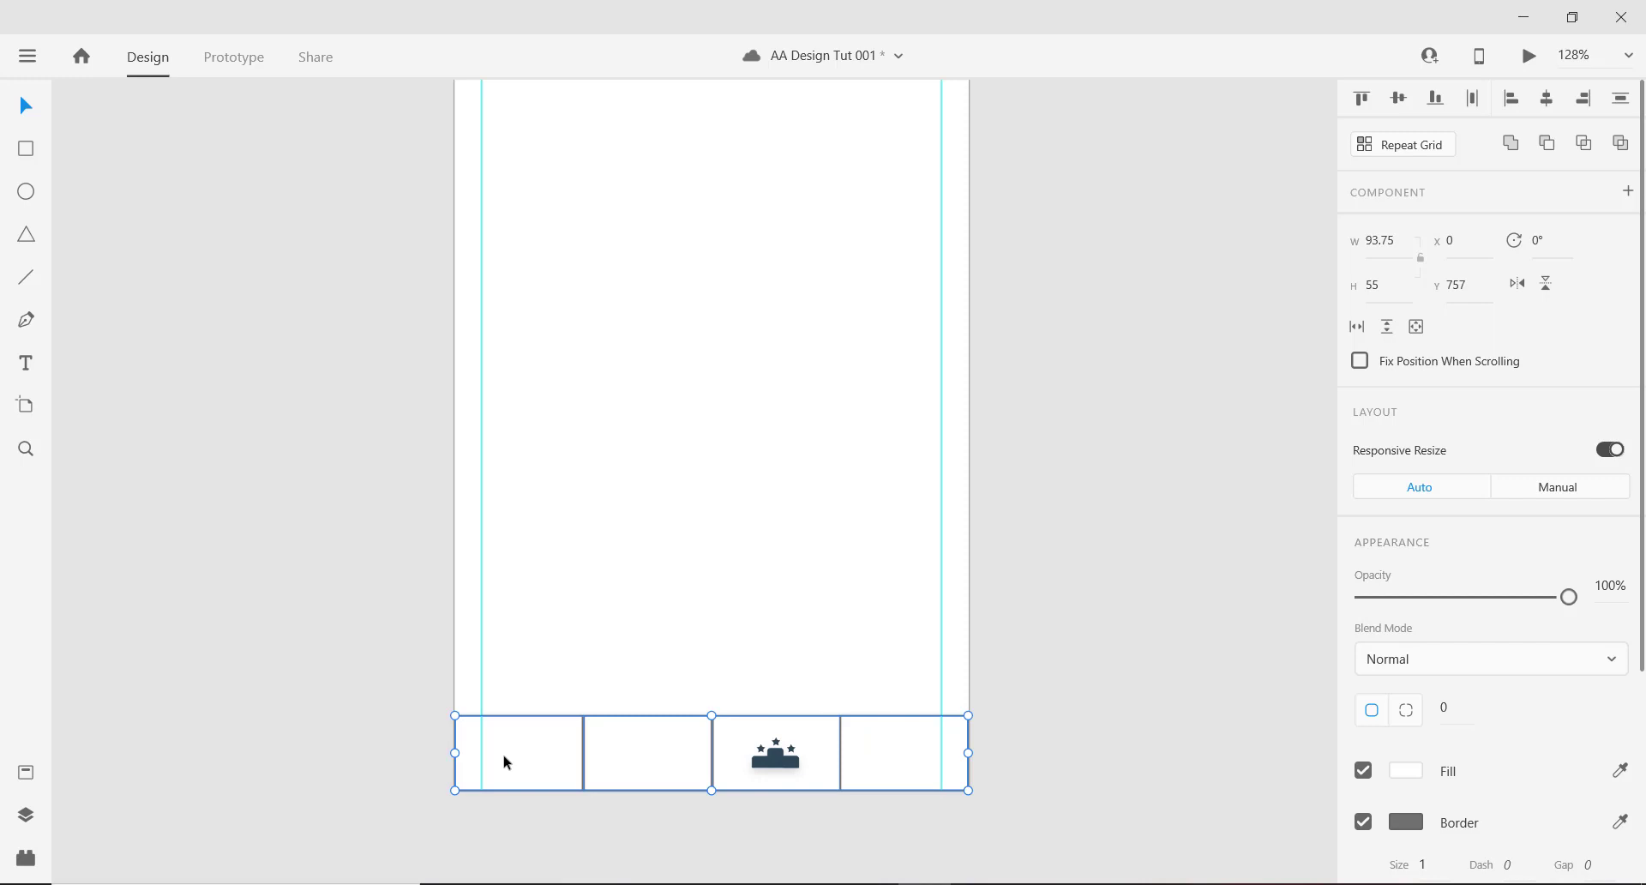
key("Delete")
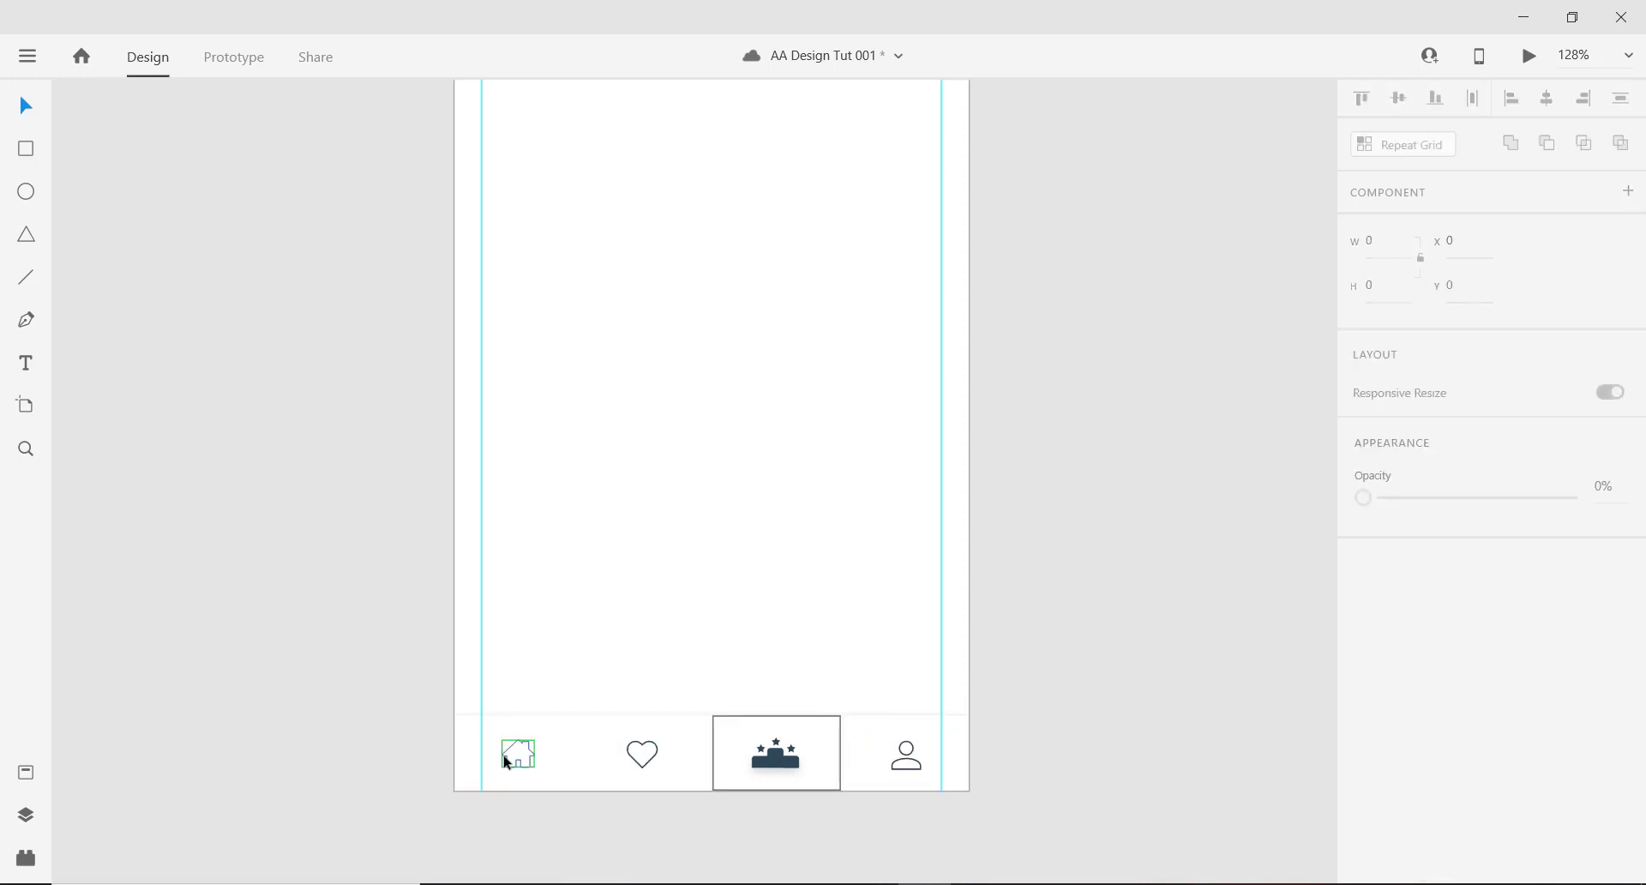
Draw a thin rectangle about 94 by 10 just above the leaderboard icon's section, matching its width.
left_click(825, 727)
scroll(854, 793, "up", 3)
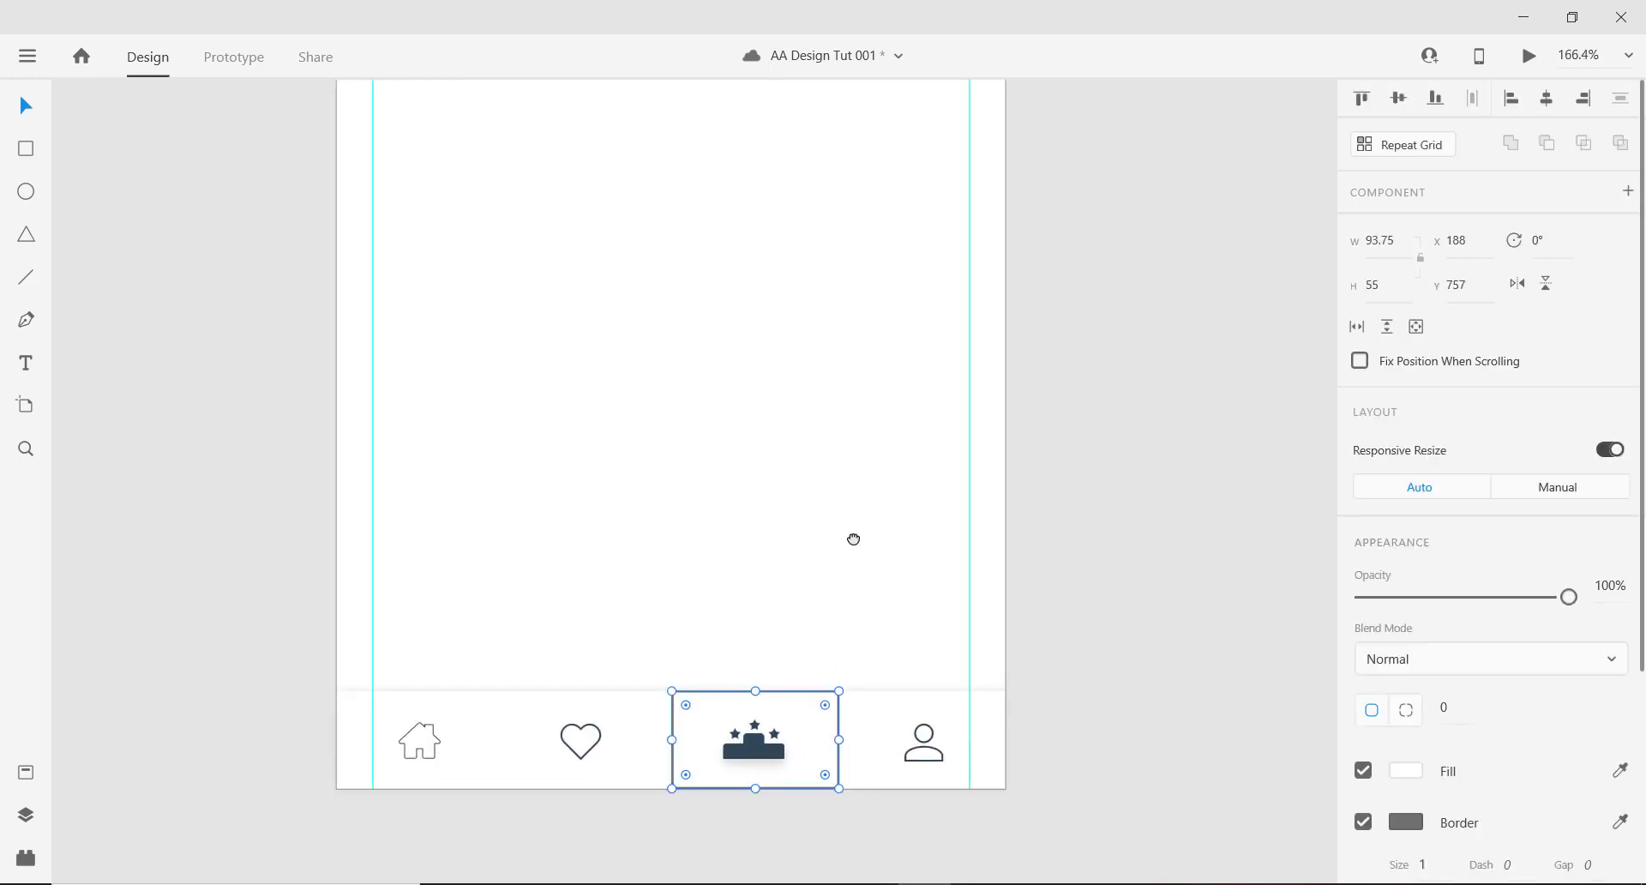
left_click_drag(853, 538, 897, 467)
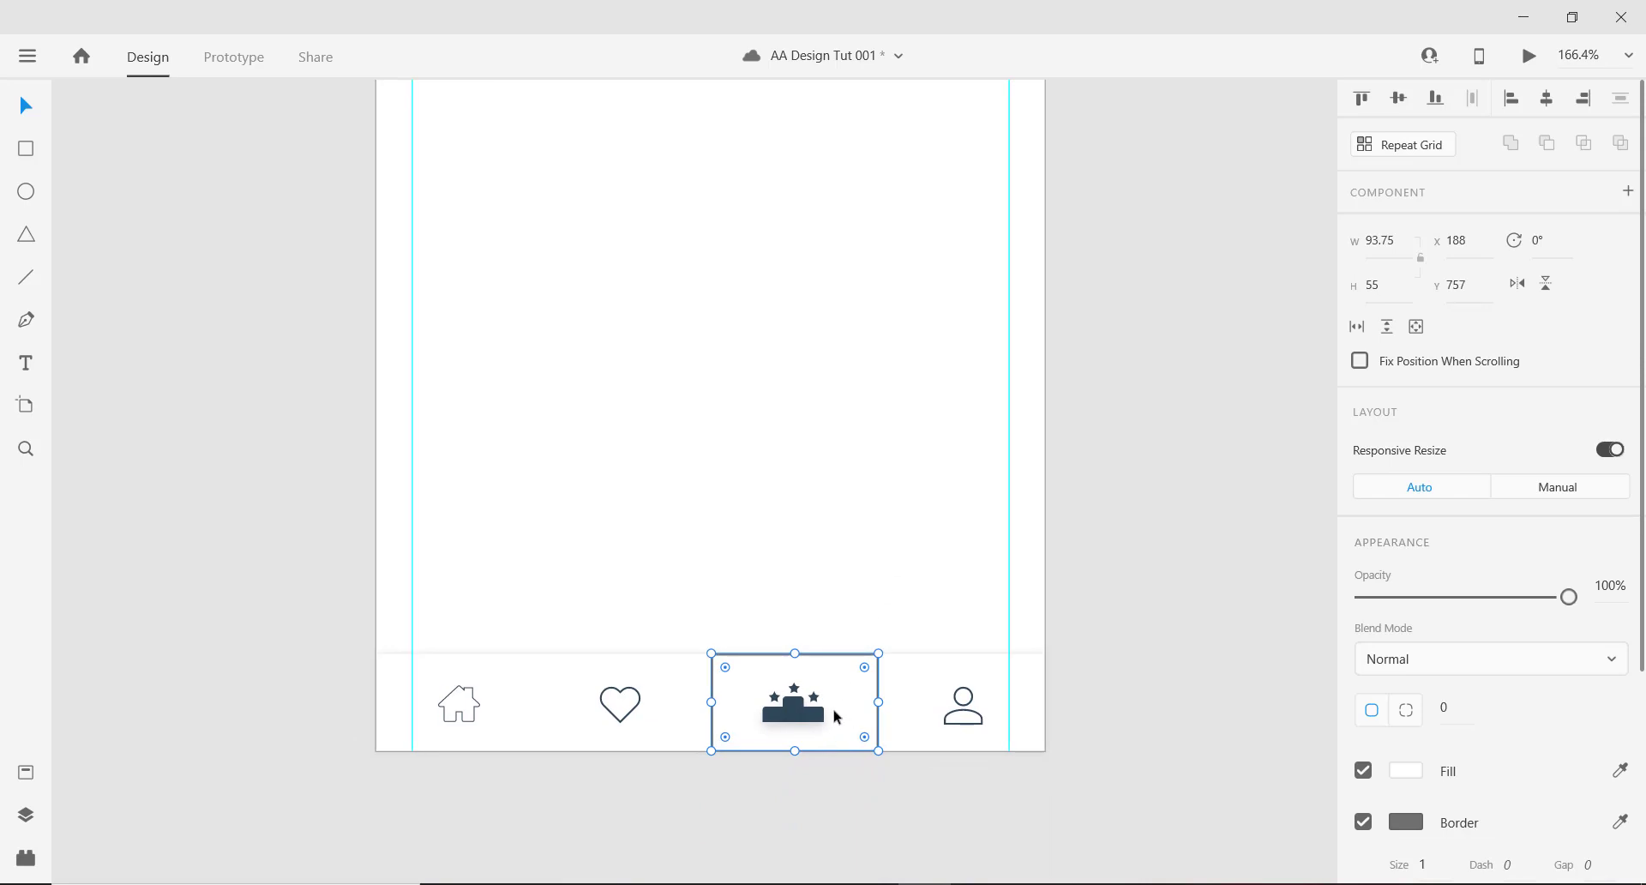
scroll(822, 707, "down", 3)
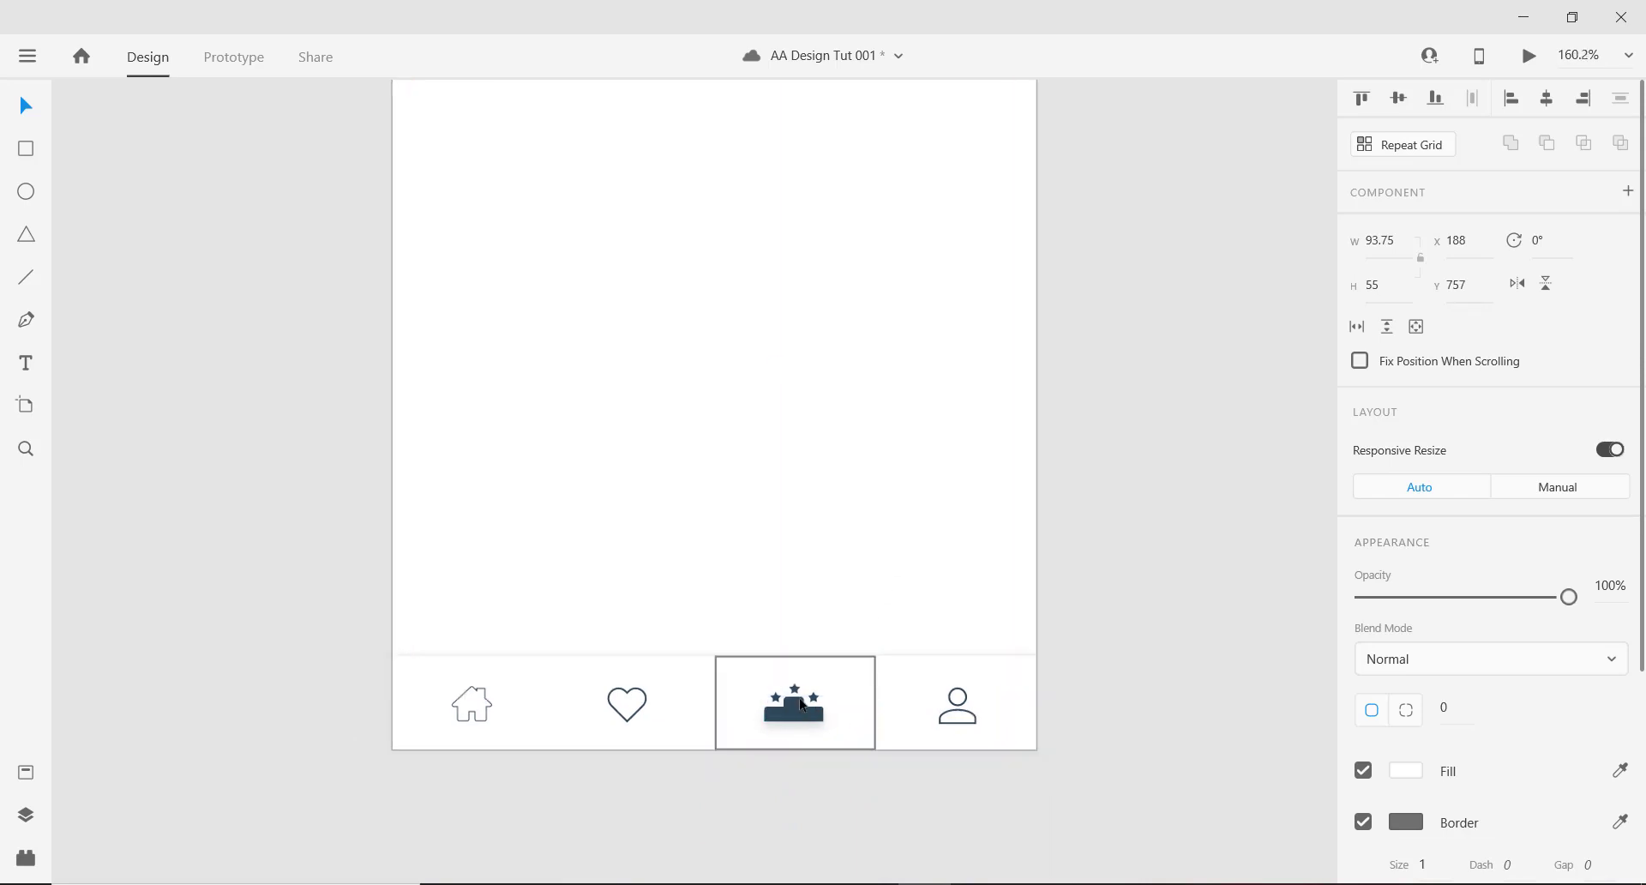
scroll(842, 701, "up", 3)
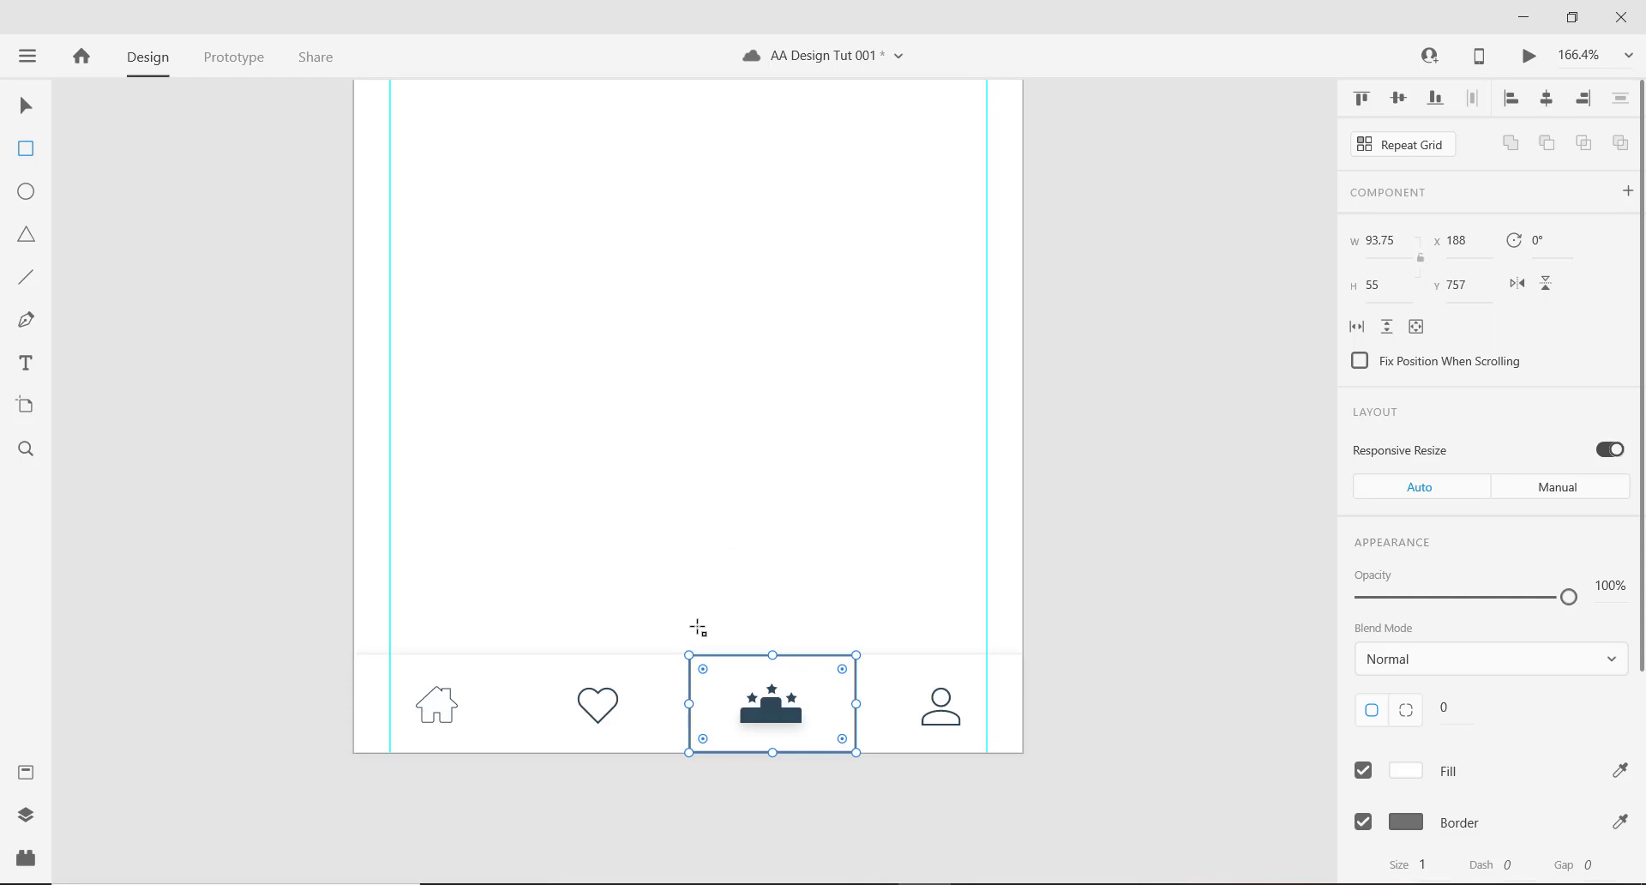
left_click_drag(688, 599, 858, 617)
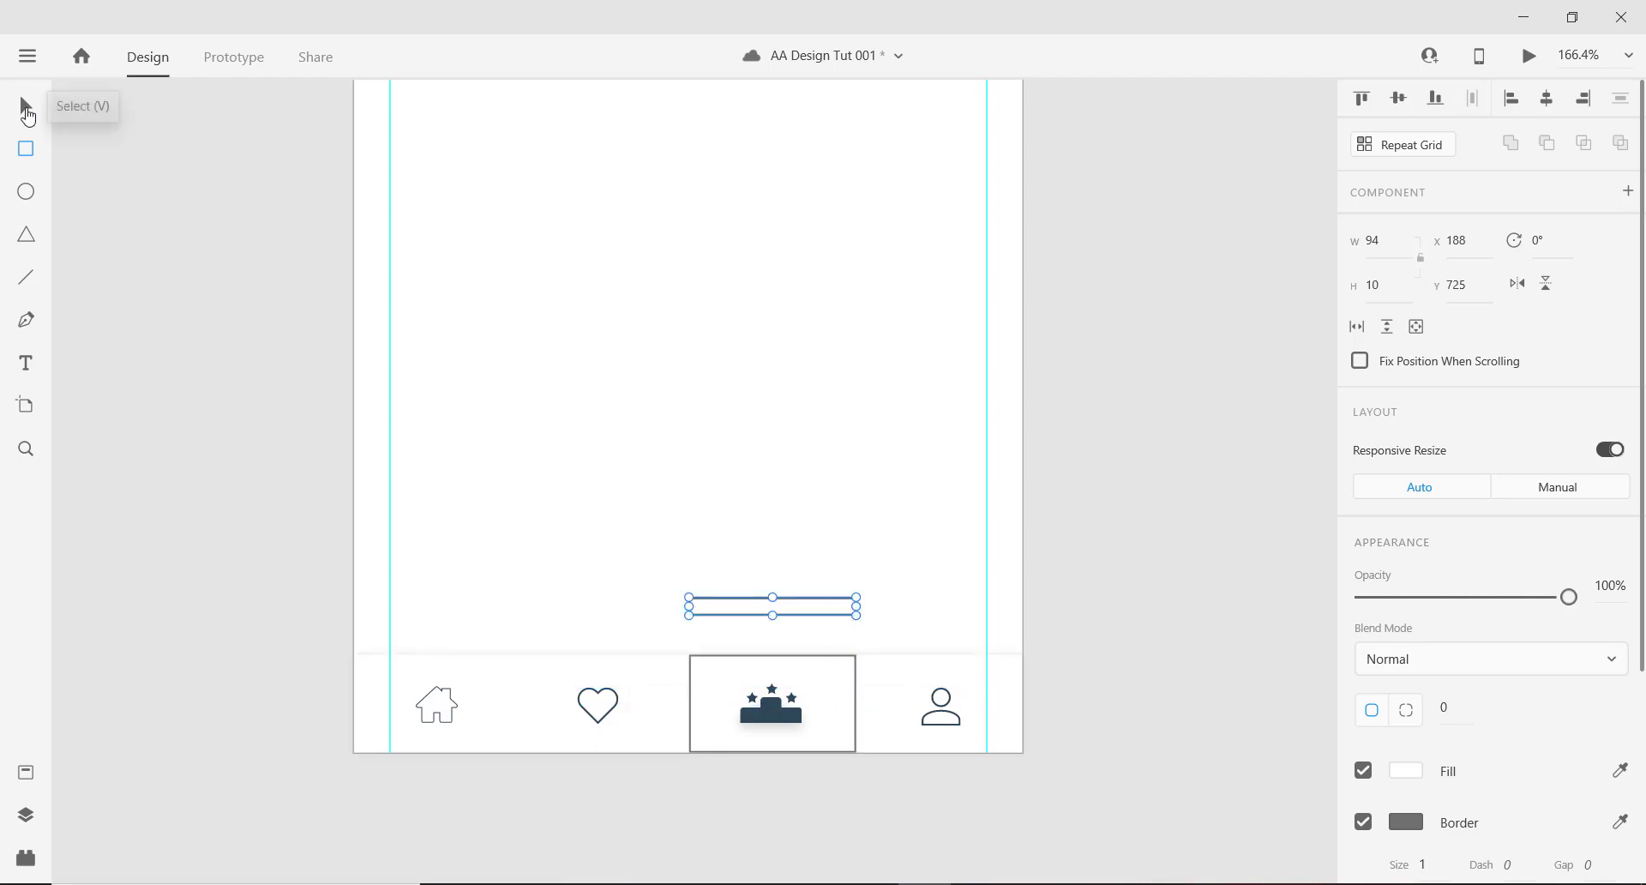
left_click(25, 110)
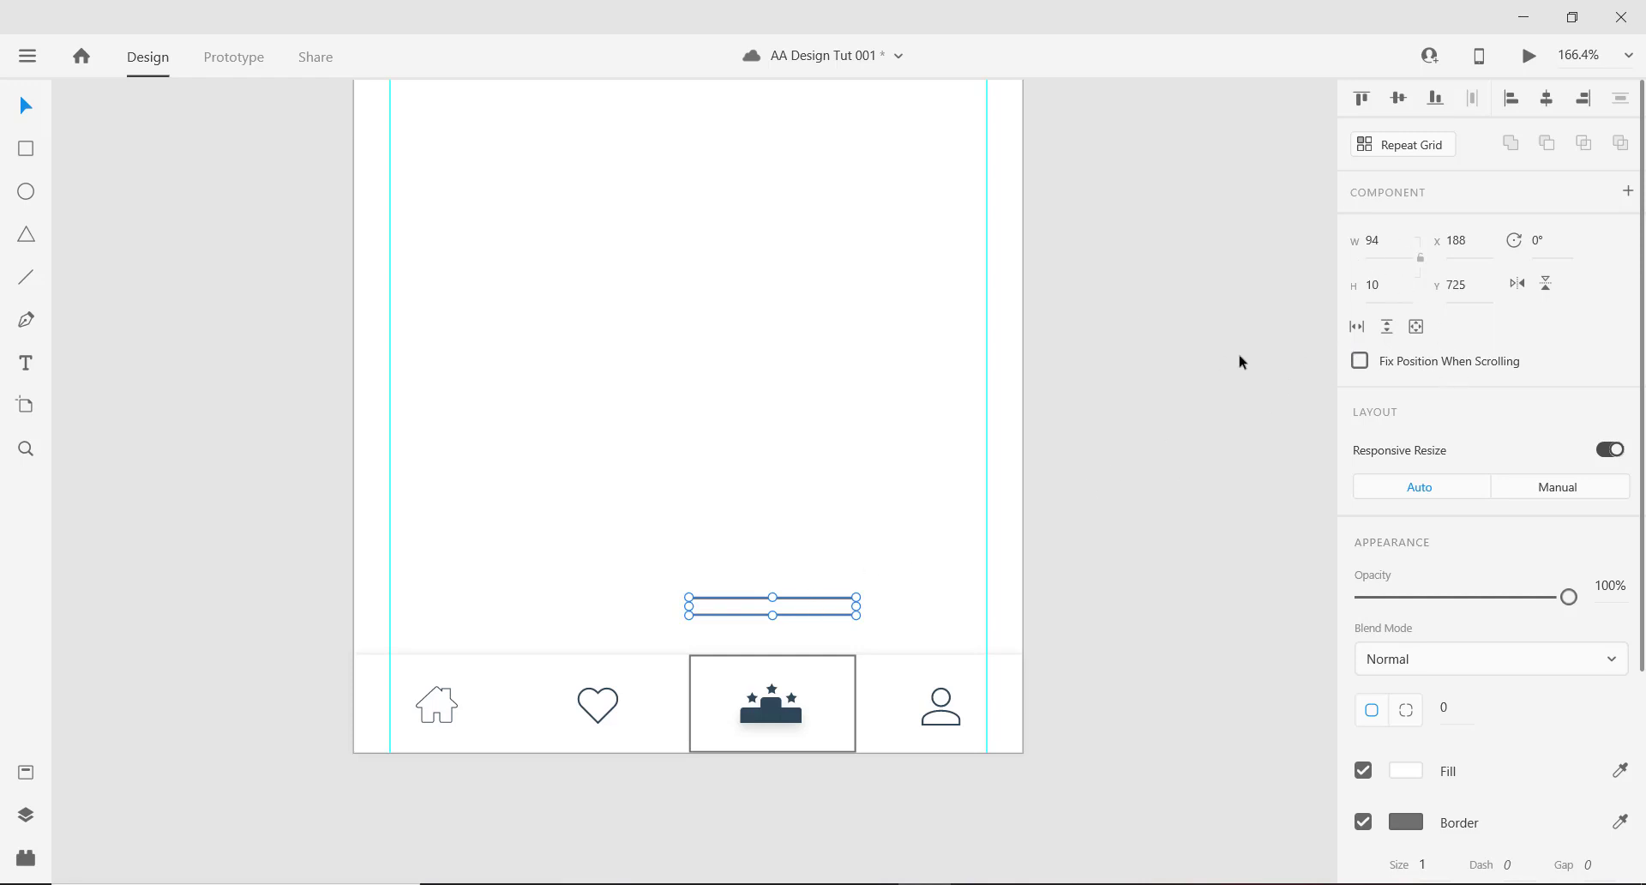
Set the thin rectangle's height to 5 and align it to the upper edge of the leaderboard section at Y 757.
double_click(1392, 287)
type("5")
key("Return")
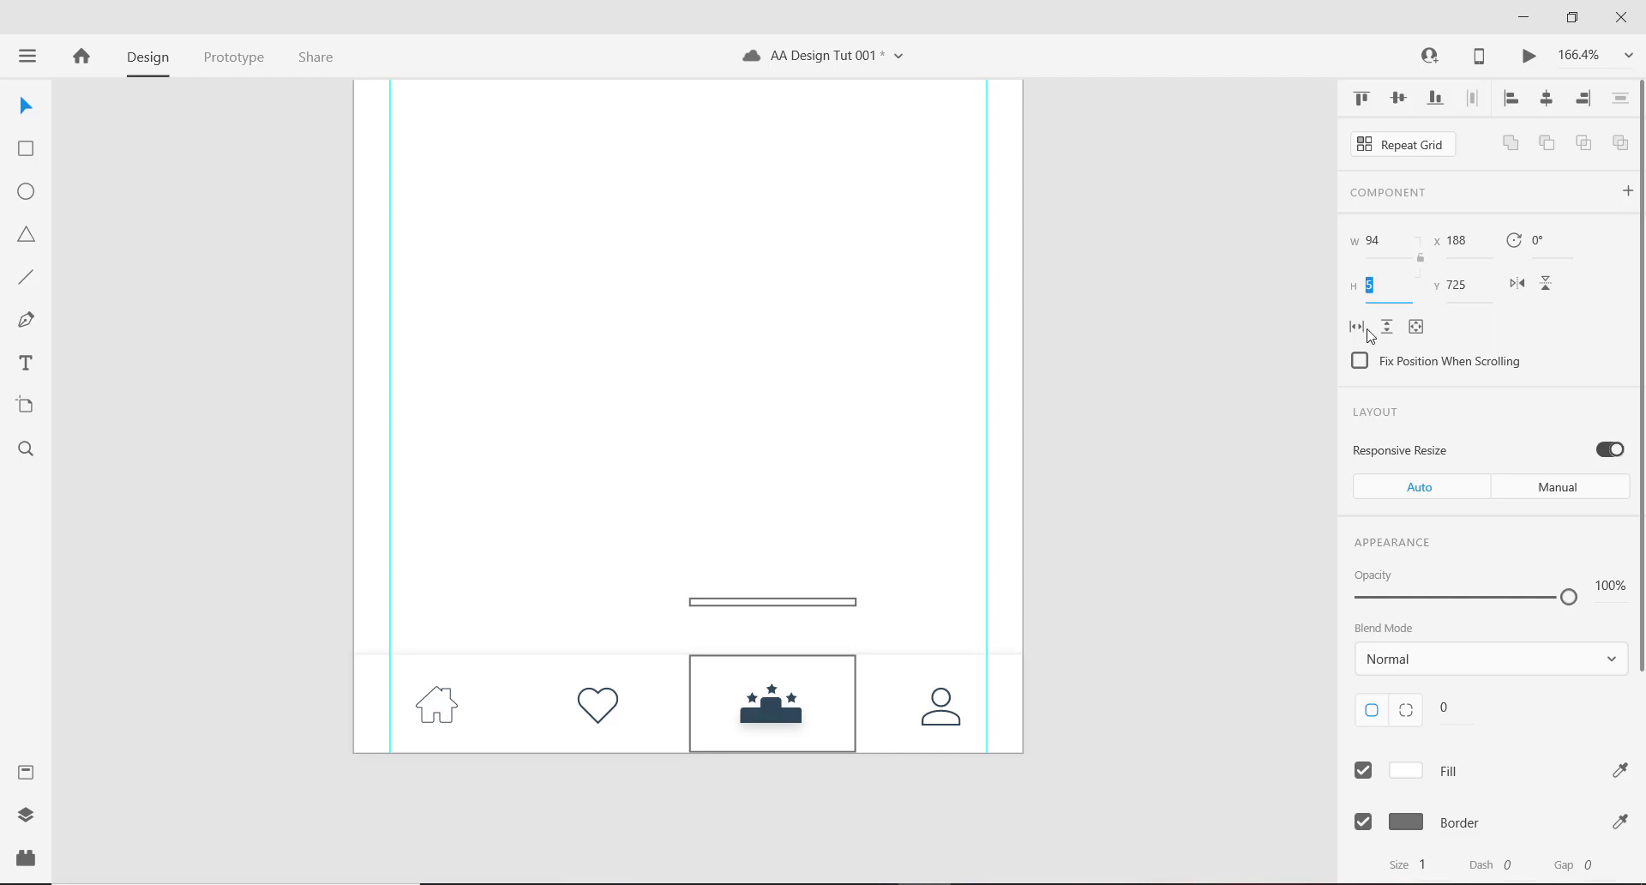
left_click_drag(814, 609, 796, 663)
scroll(699, 732, "down", 1)
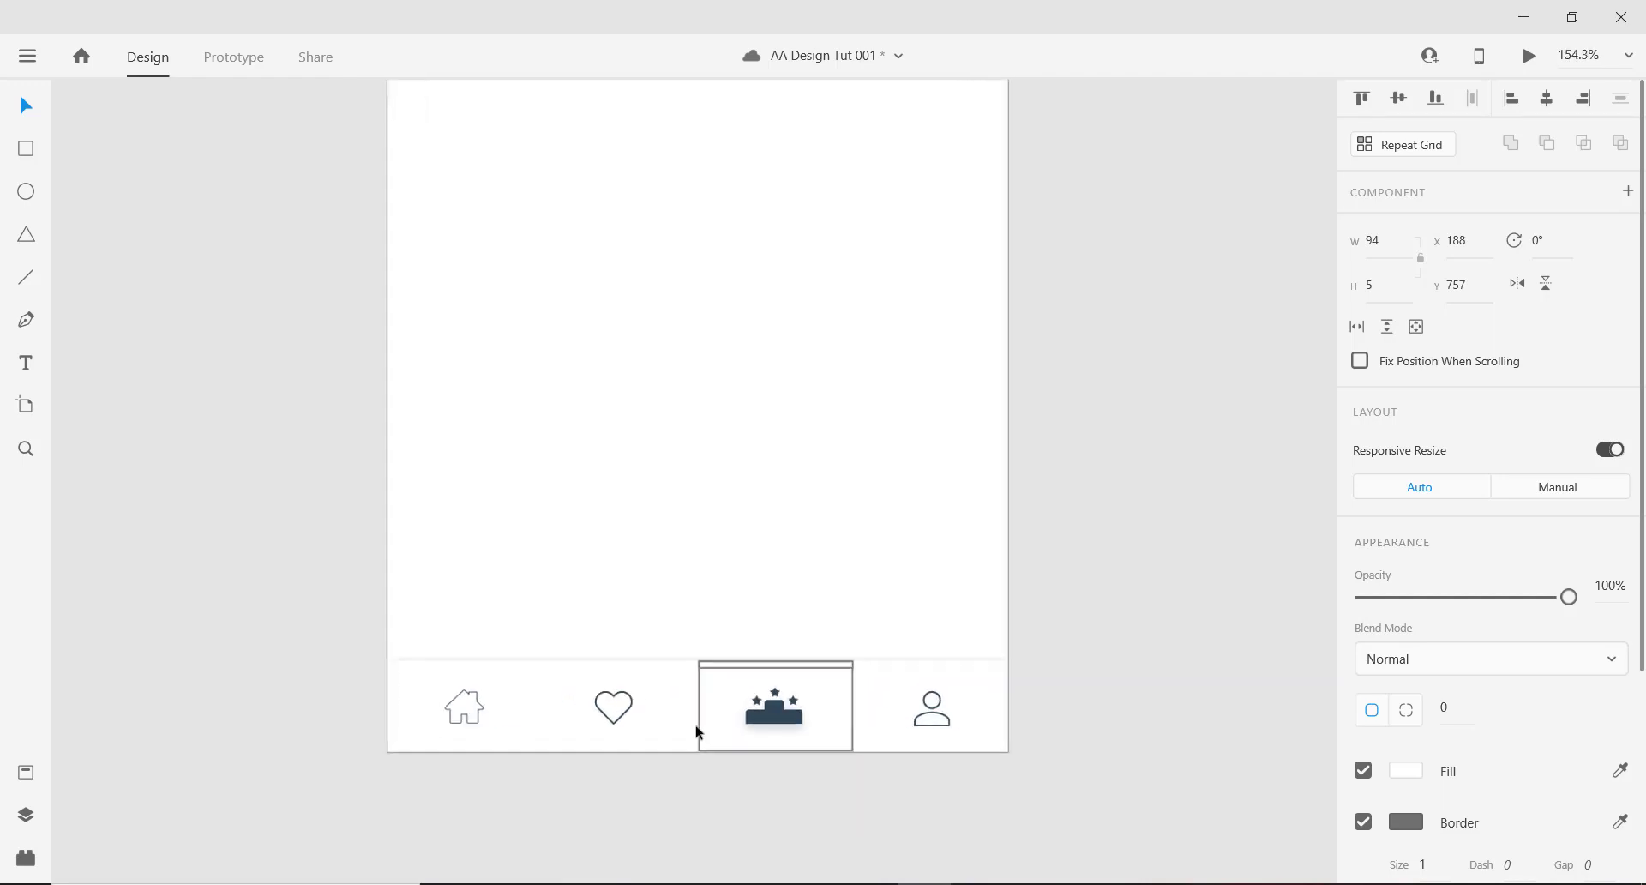
Remove the border from the thin rectangle above the leaderboard icon and fill it with blue #518CB8.
scroll(699, 731, "up", 1)
scroll(762, 649, "down", 2)
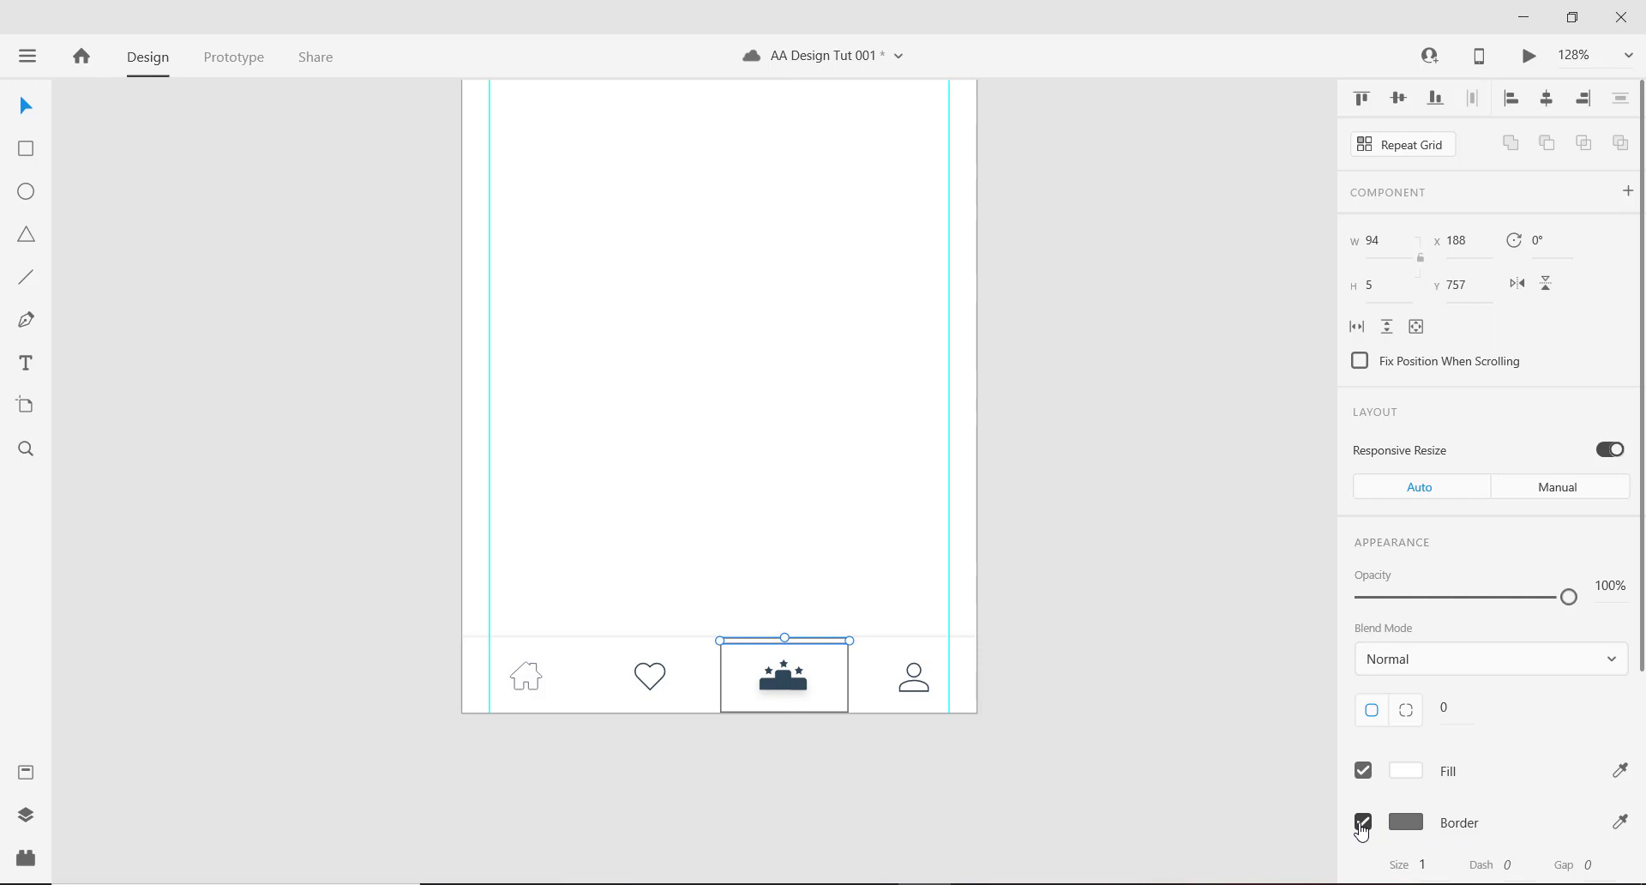
left_click(1363, 823)
left_click(1405, 772)
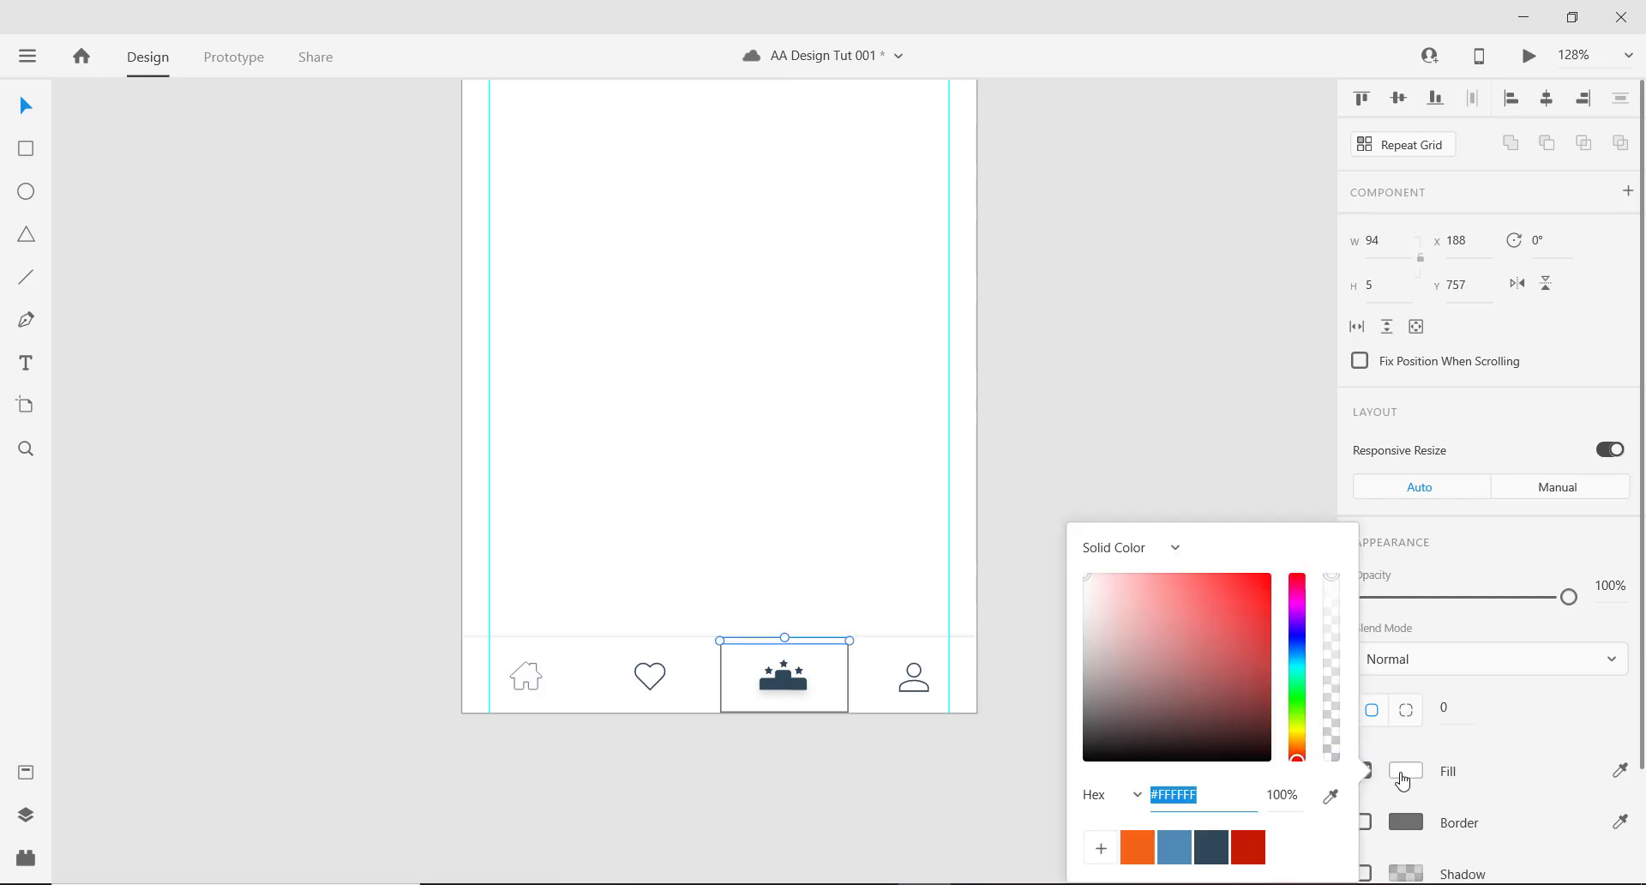
left_click(1179, 849)
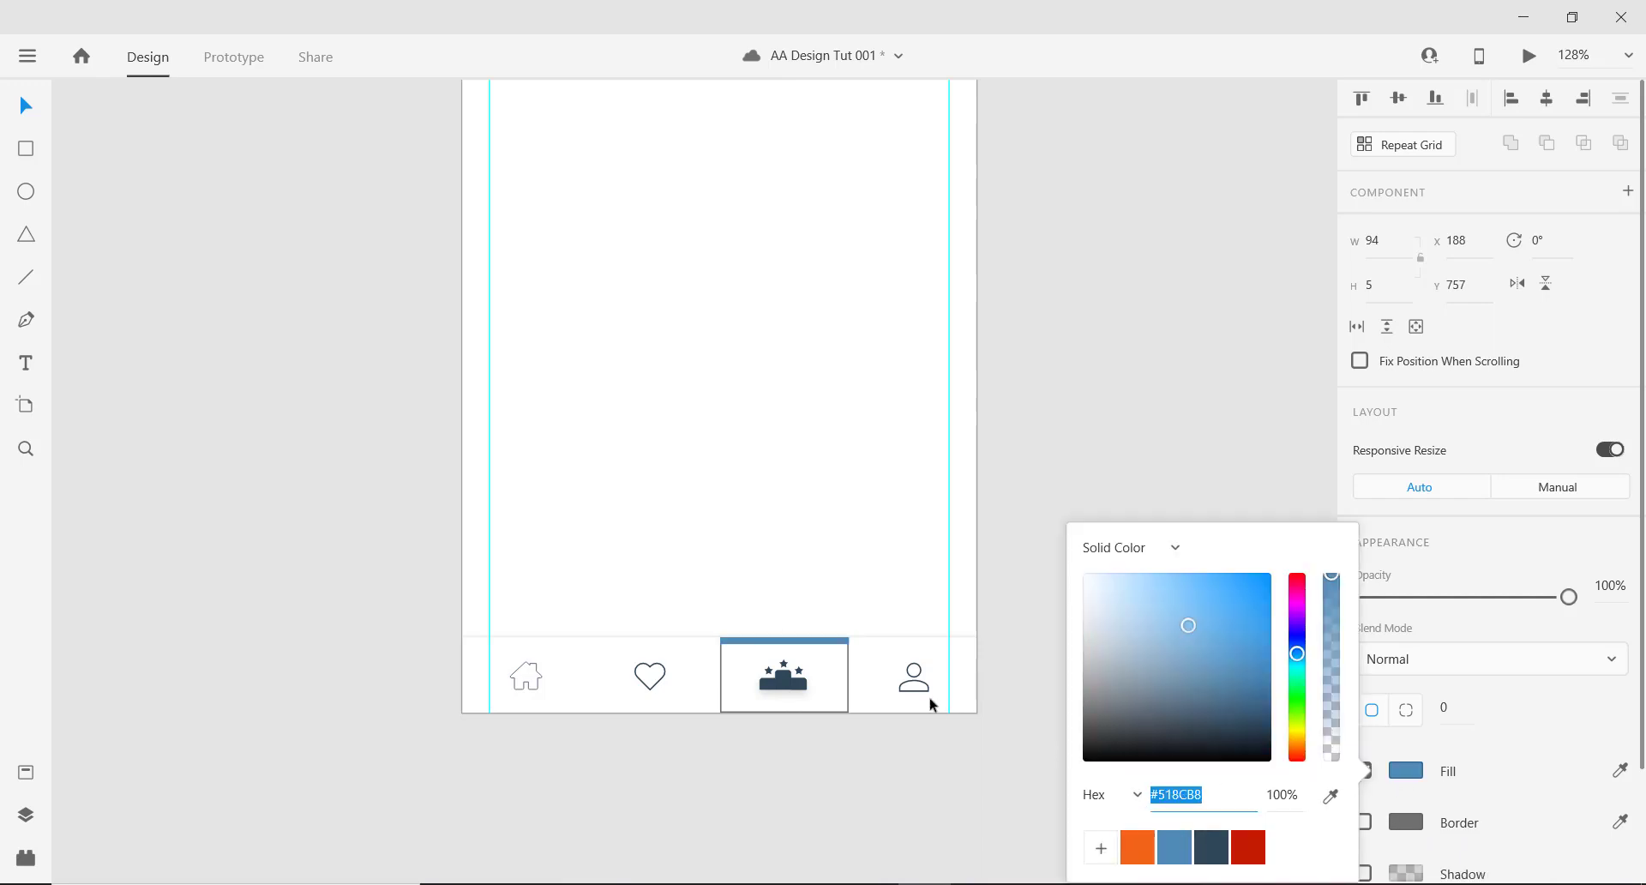
scroll(933, 703, "up", 5)
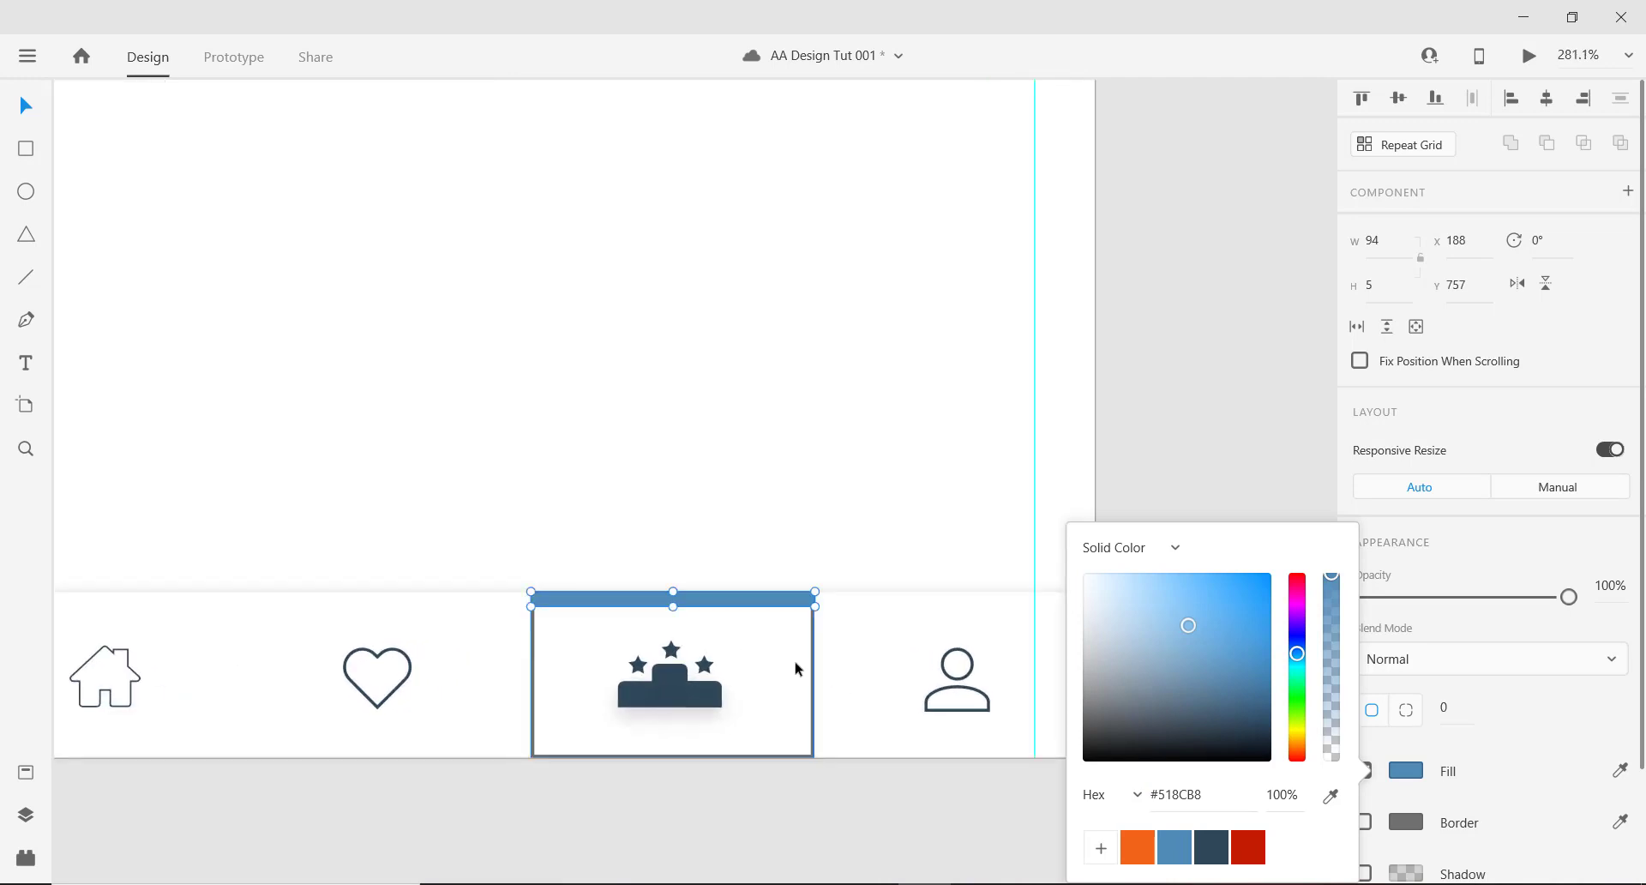
Remove the border from the rectangle behind the leaderboard icon and apply the saved #FFFFFF to #2F4858 (20%) gradient as its fill.
scroll(796, 668, "down", 4)
left_click(787, 678)
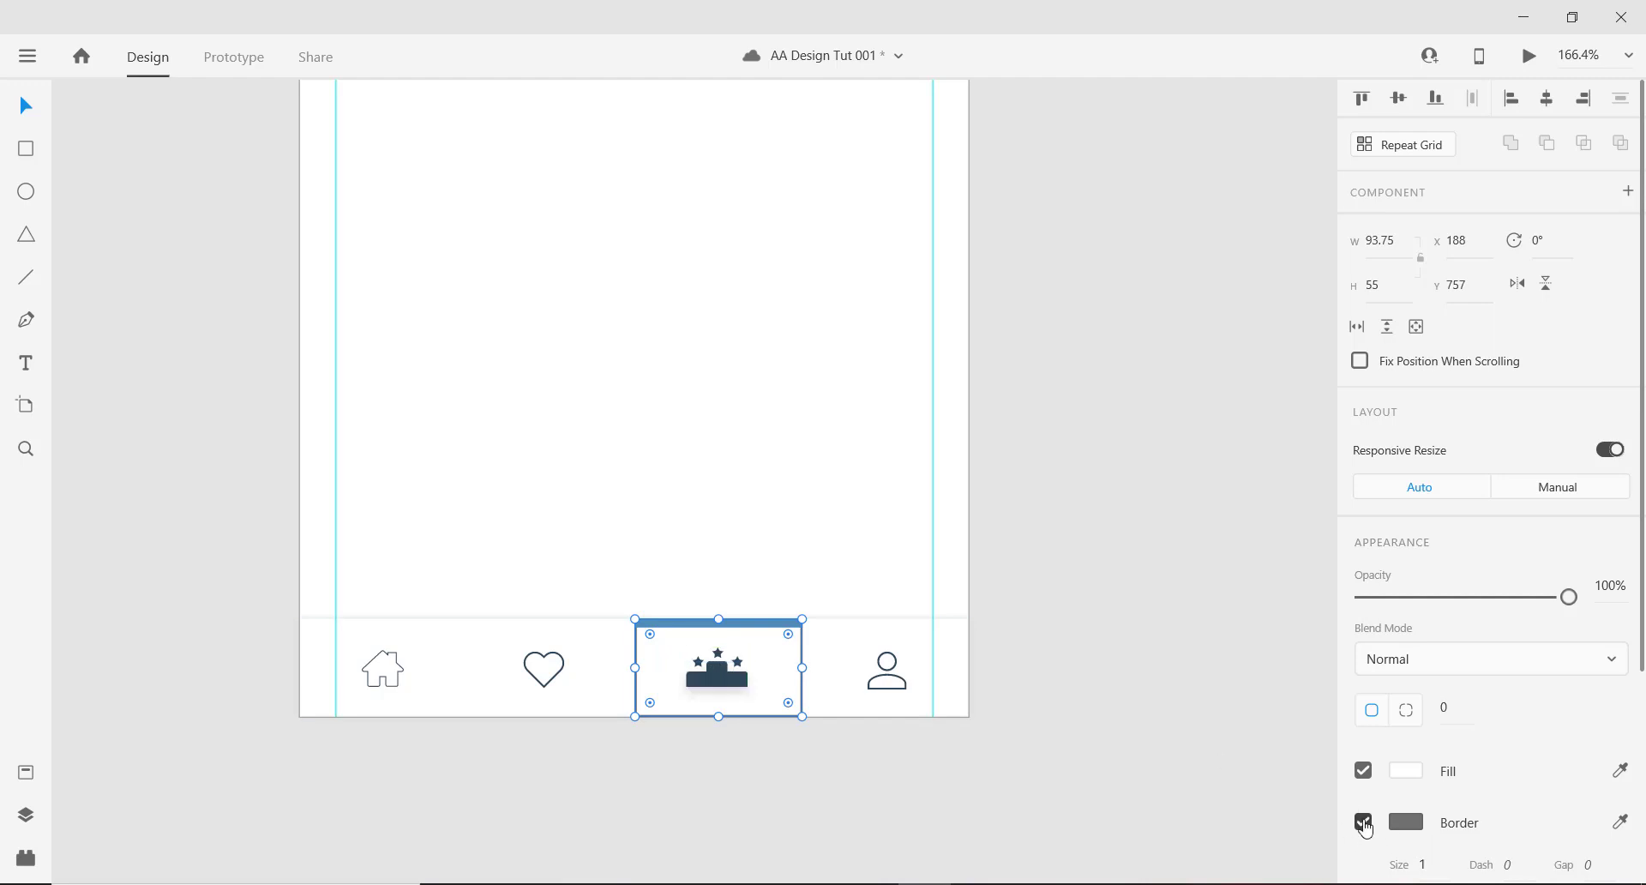
left_click(1363, 823)
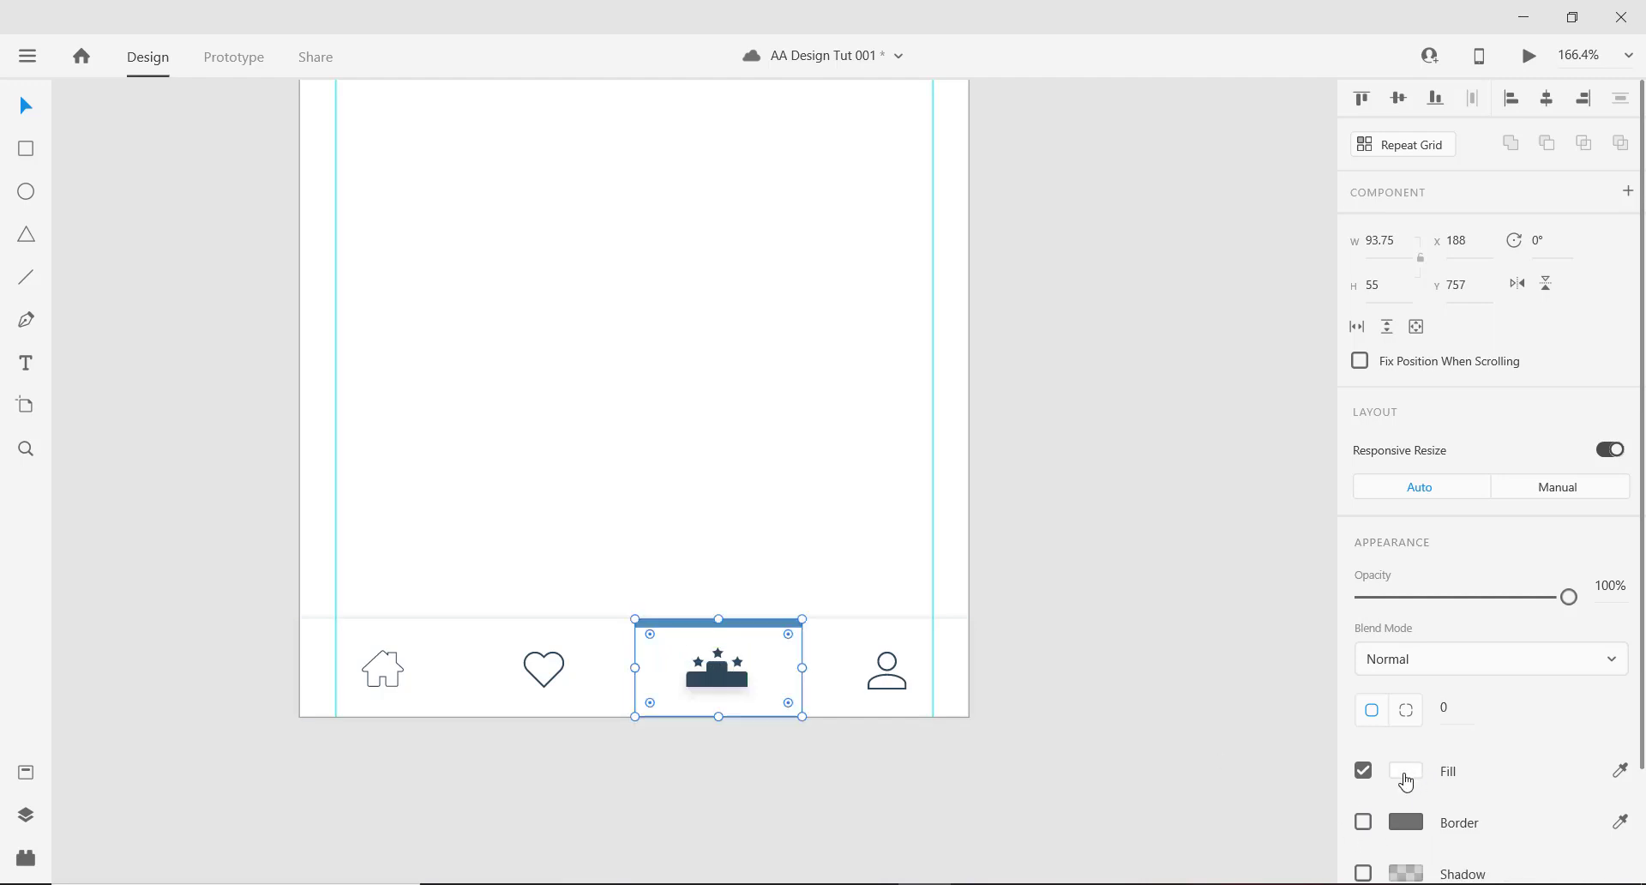
left_click(1407, 772)
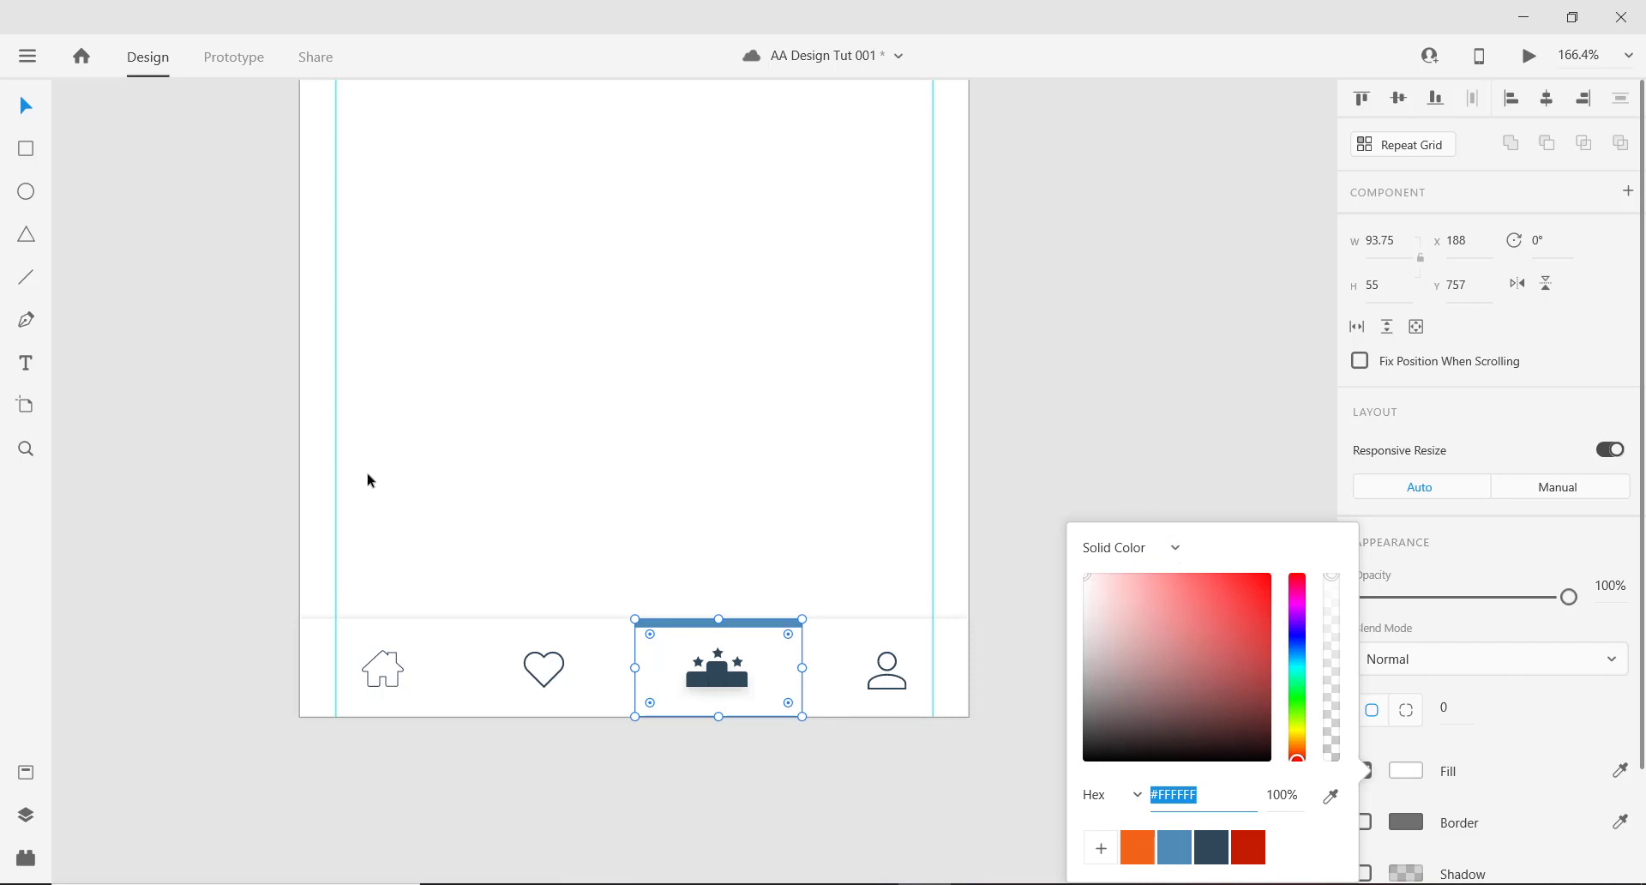
left_click(21, 778)
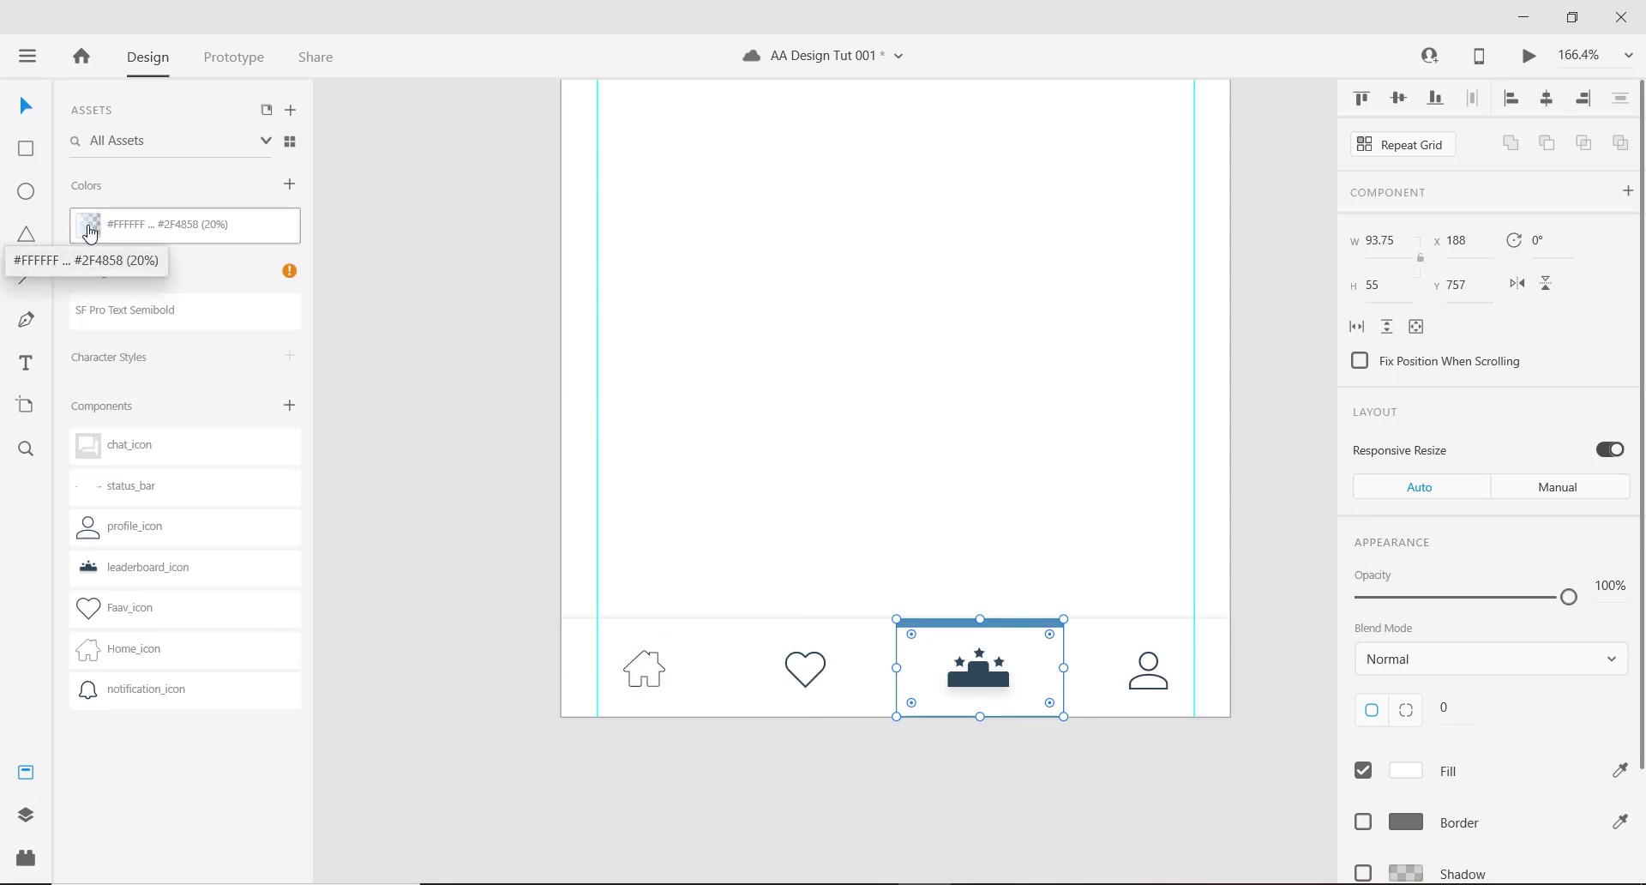
left_click_drag(90, 232, 1022, 710)
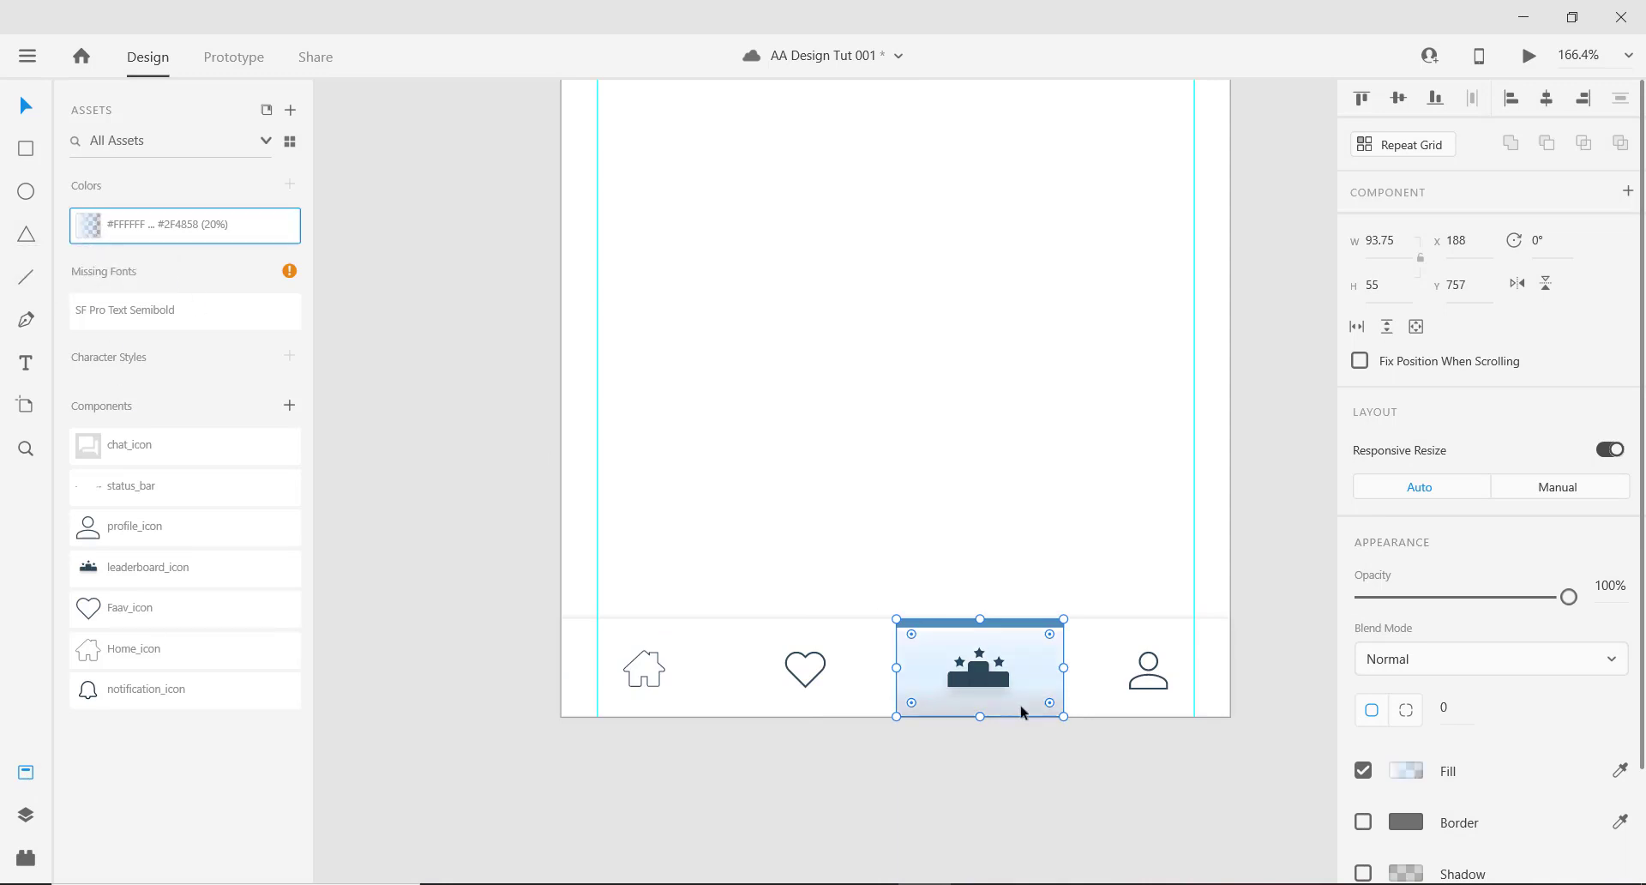
Reorient the leaderboard section's gradient to run vertically, with the #2F4858 end at the upper edge and white at the lower edge.
scroll(934, 588, "up", 3)
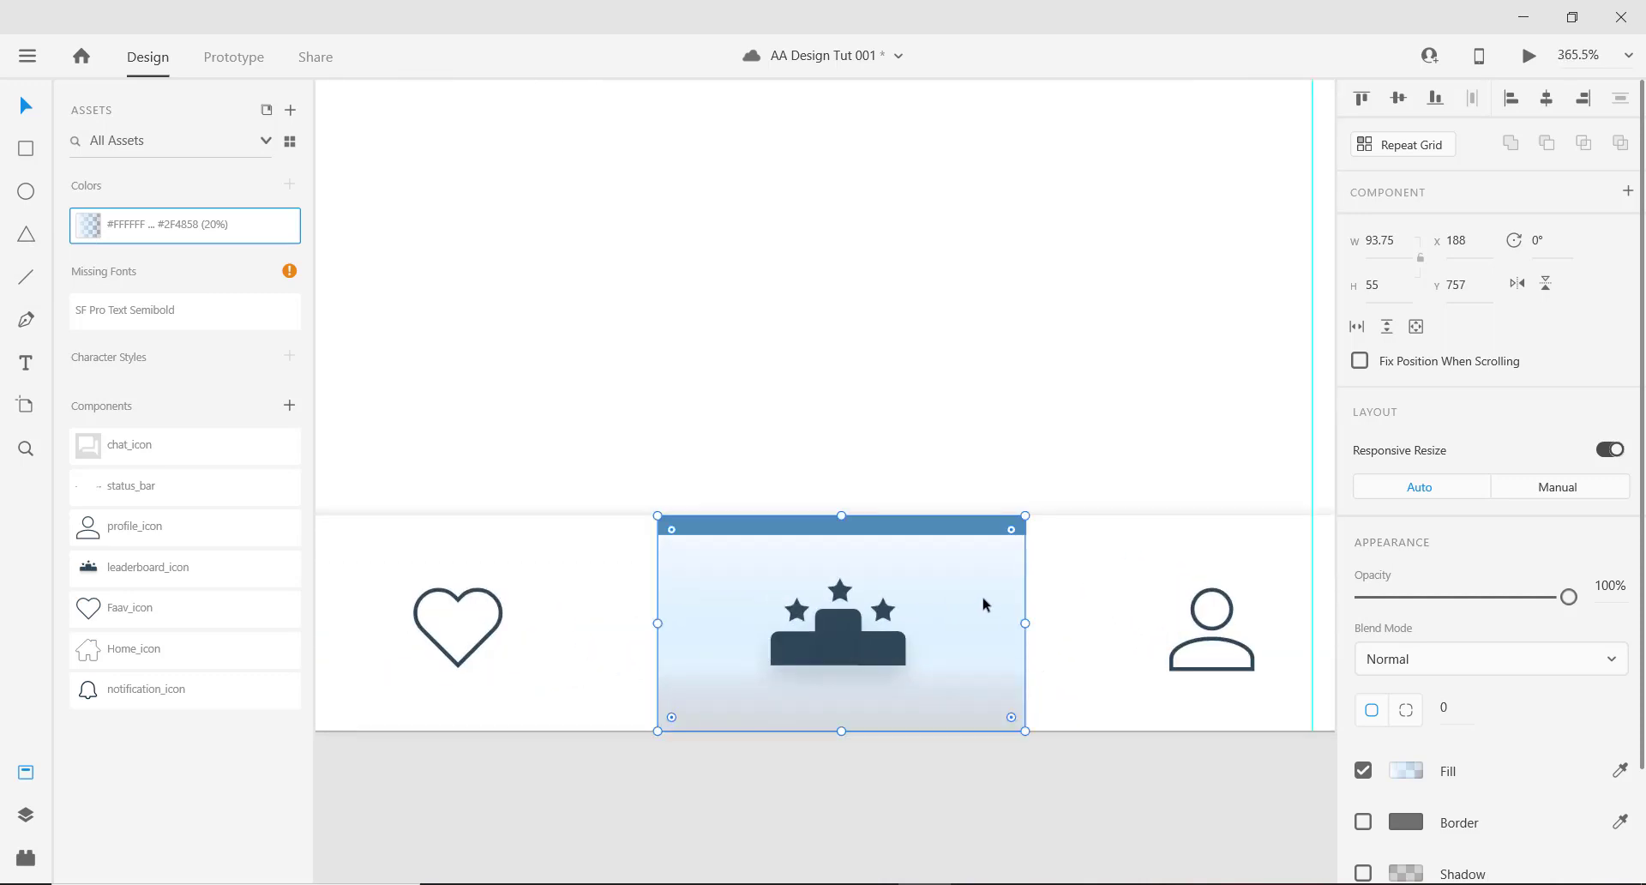
left_click(1406, 772)
mouse_move(908, 566)
left_mouse_down()
mouse_move(948, 673)
mouse_move(910, 694)
mouse_move(901, 559)
left_mouse_up()
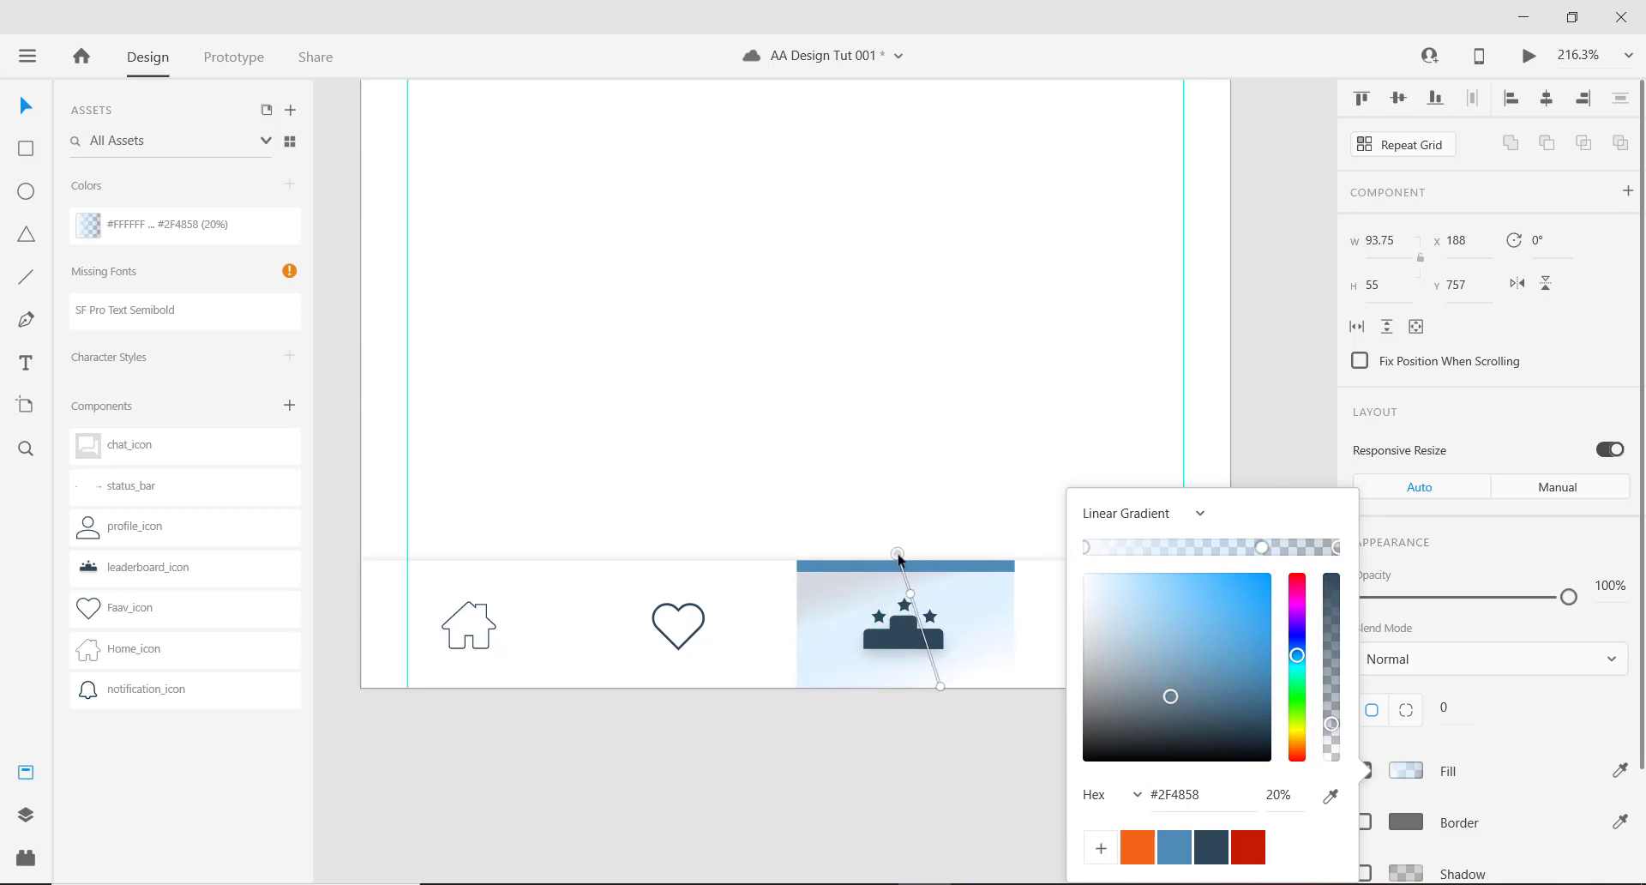
left_click_drag(941, 687, 901, 693)
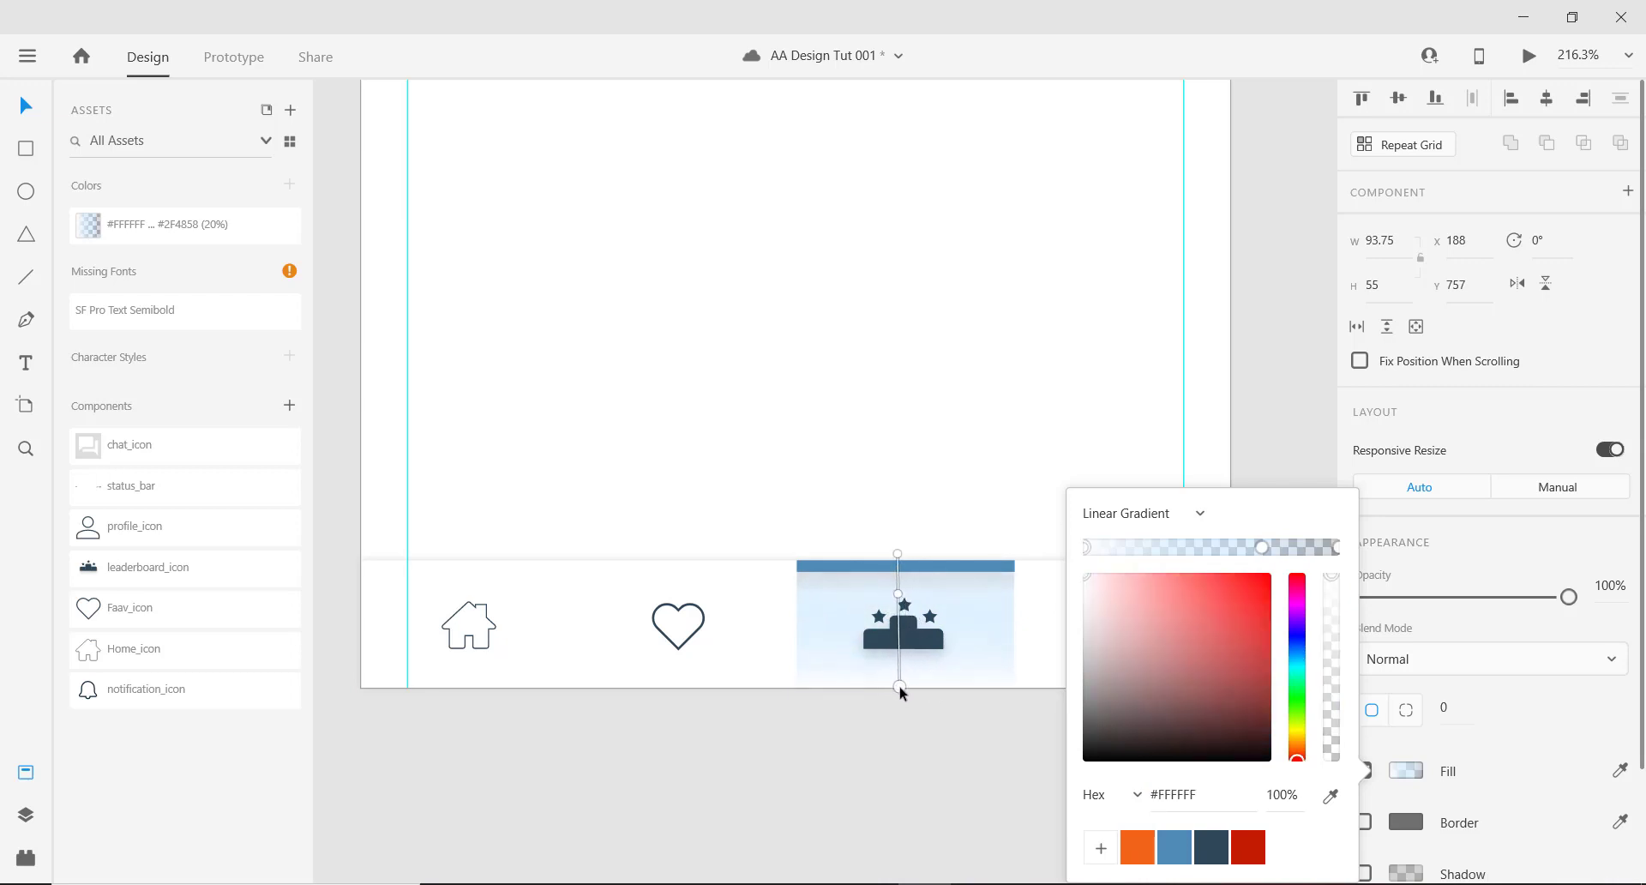
left_click(943, 486)
scroll(928, 631, "down", 3)
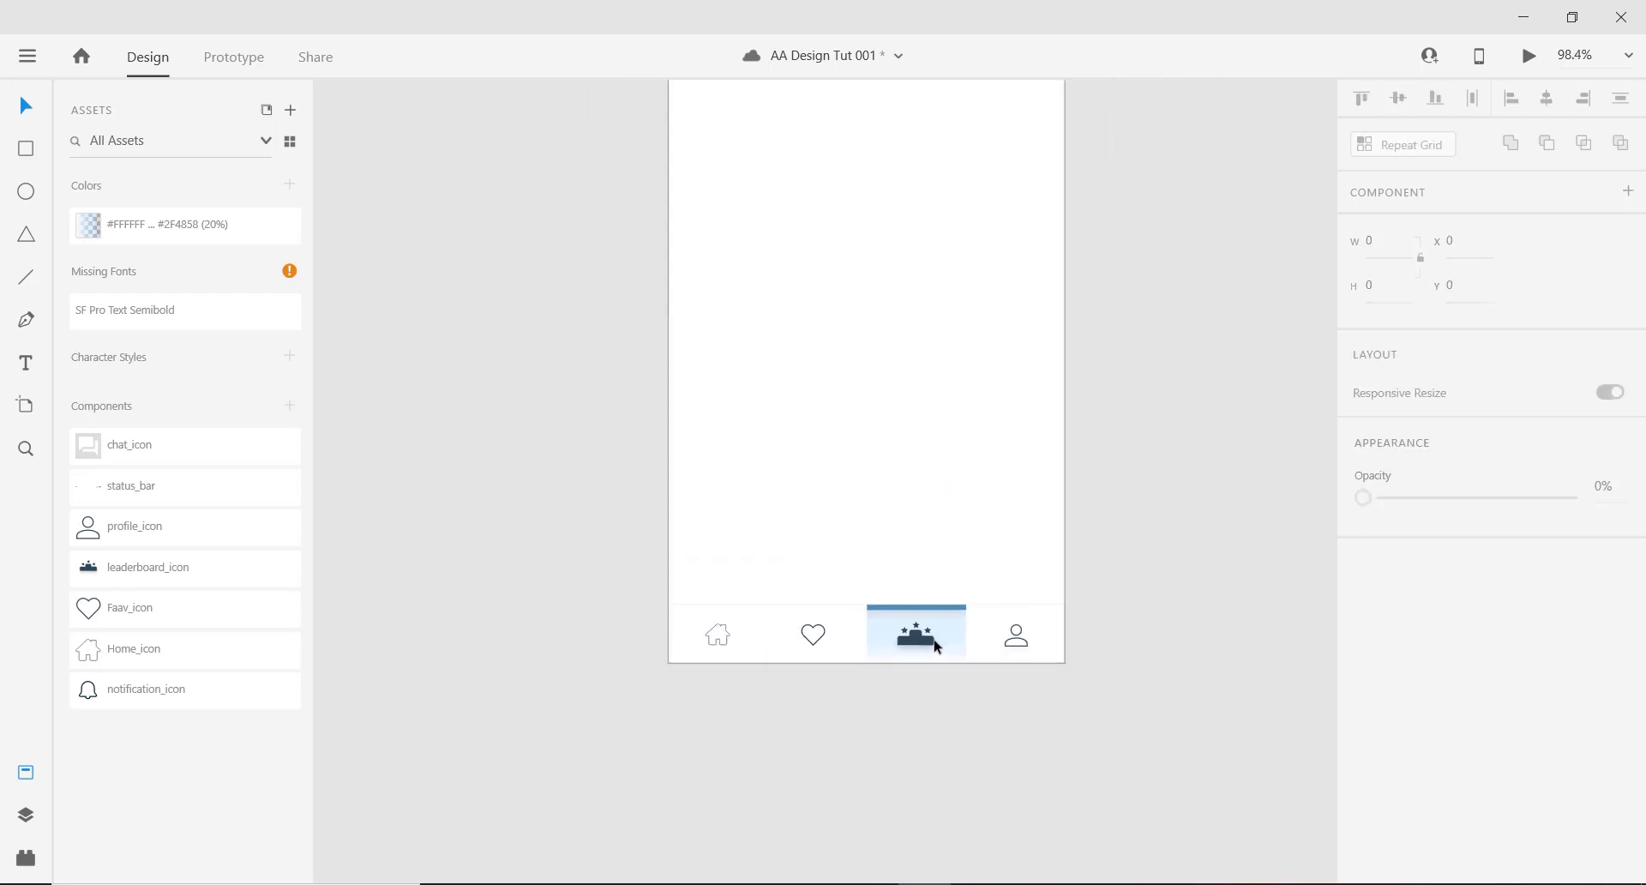
scroll(934, 650, "up", 5)
scroll(935, 650, "down", 4)
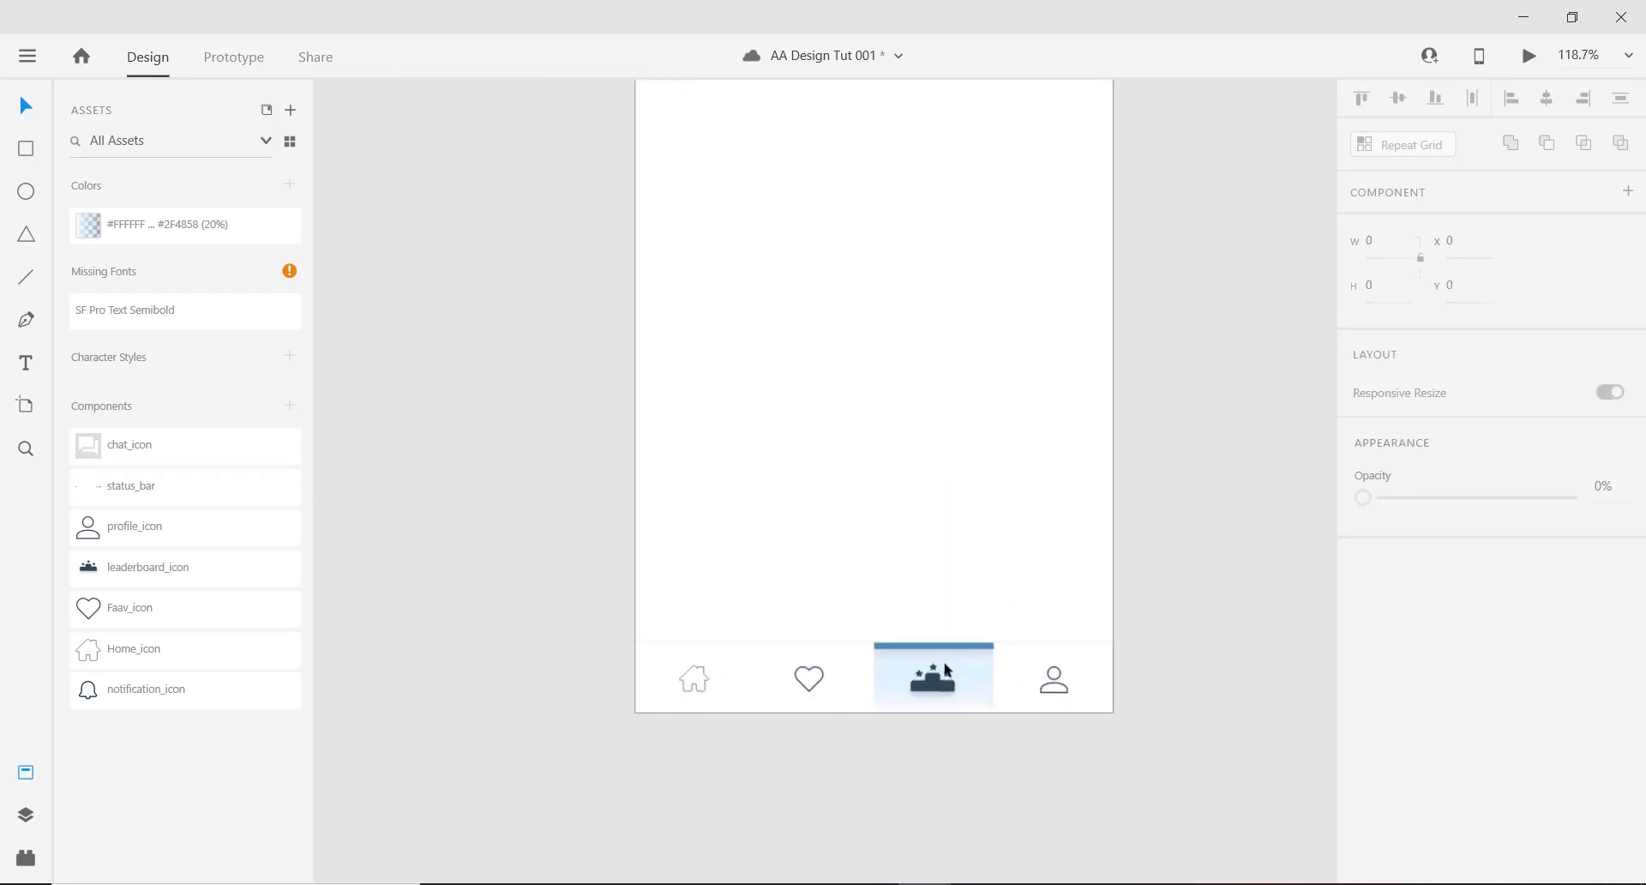
scroll(892, 661, "up", 3)
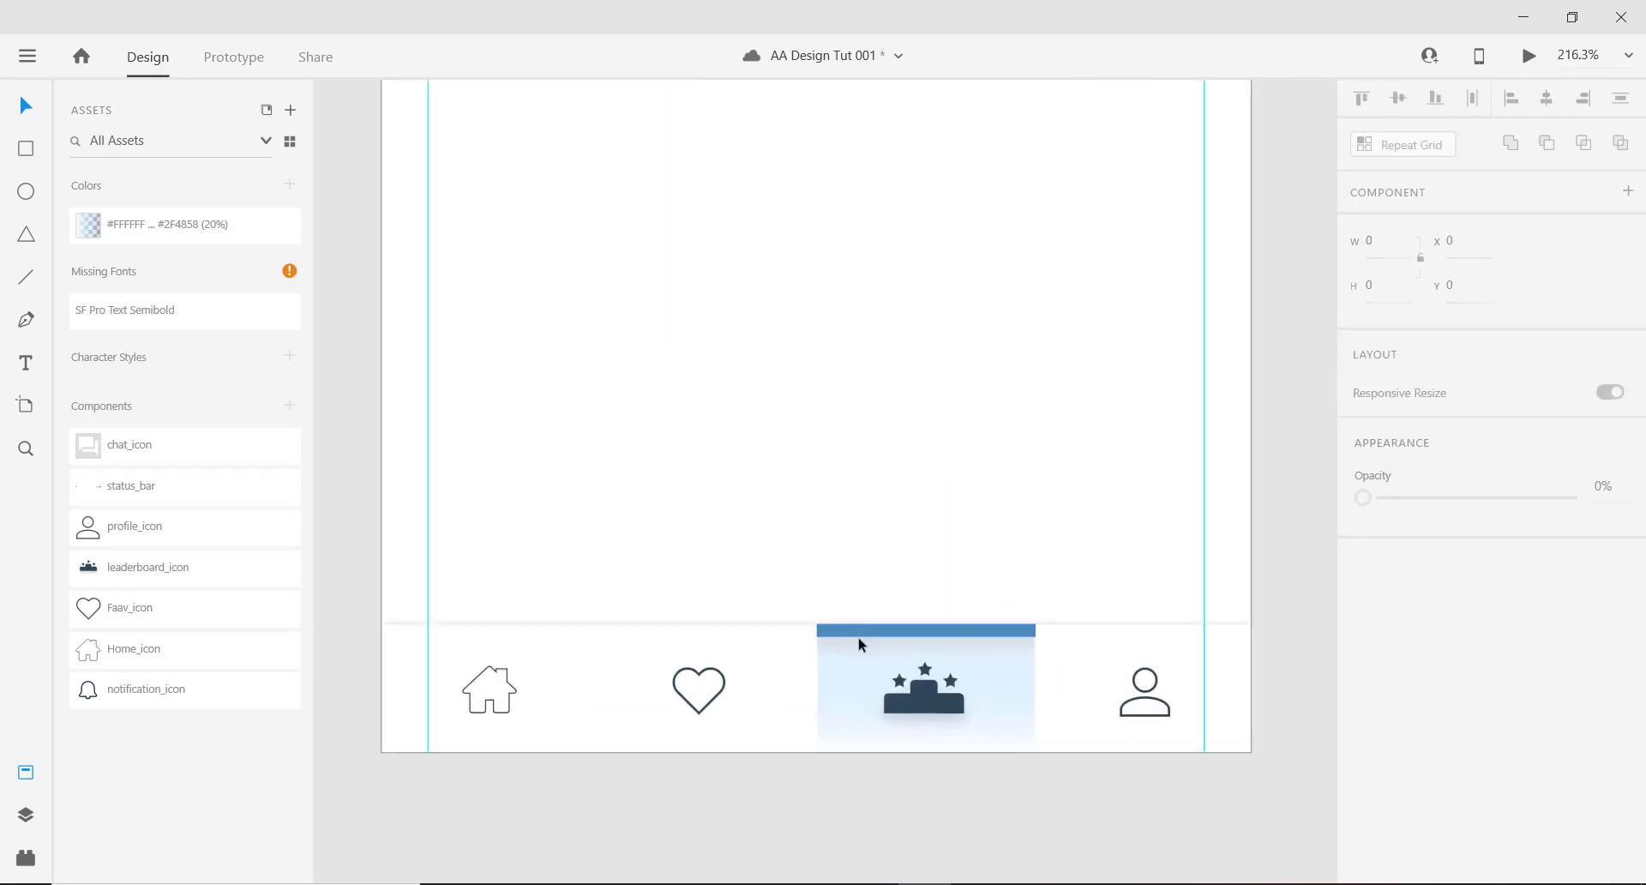
Hide the assets list and nudge the leaderboard icon to X 218, Y 773 to center it over its highlight.
left_click(27, 771)
scroll(751, 624, "down", 1)
scroll(695, 636, "up", 1)
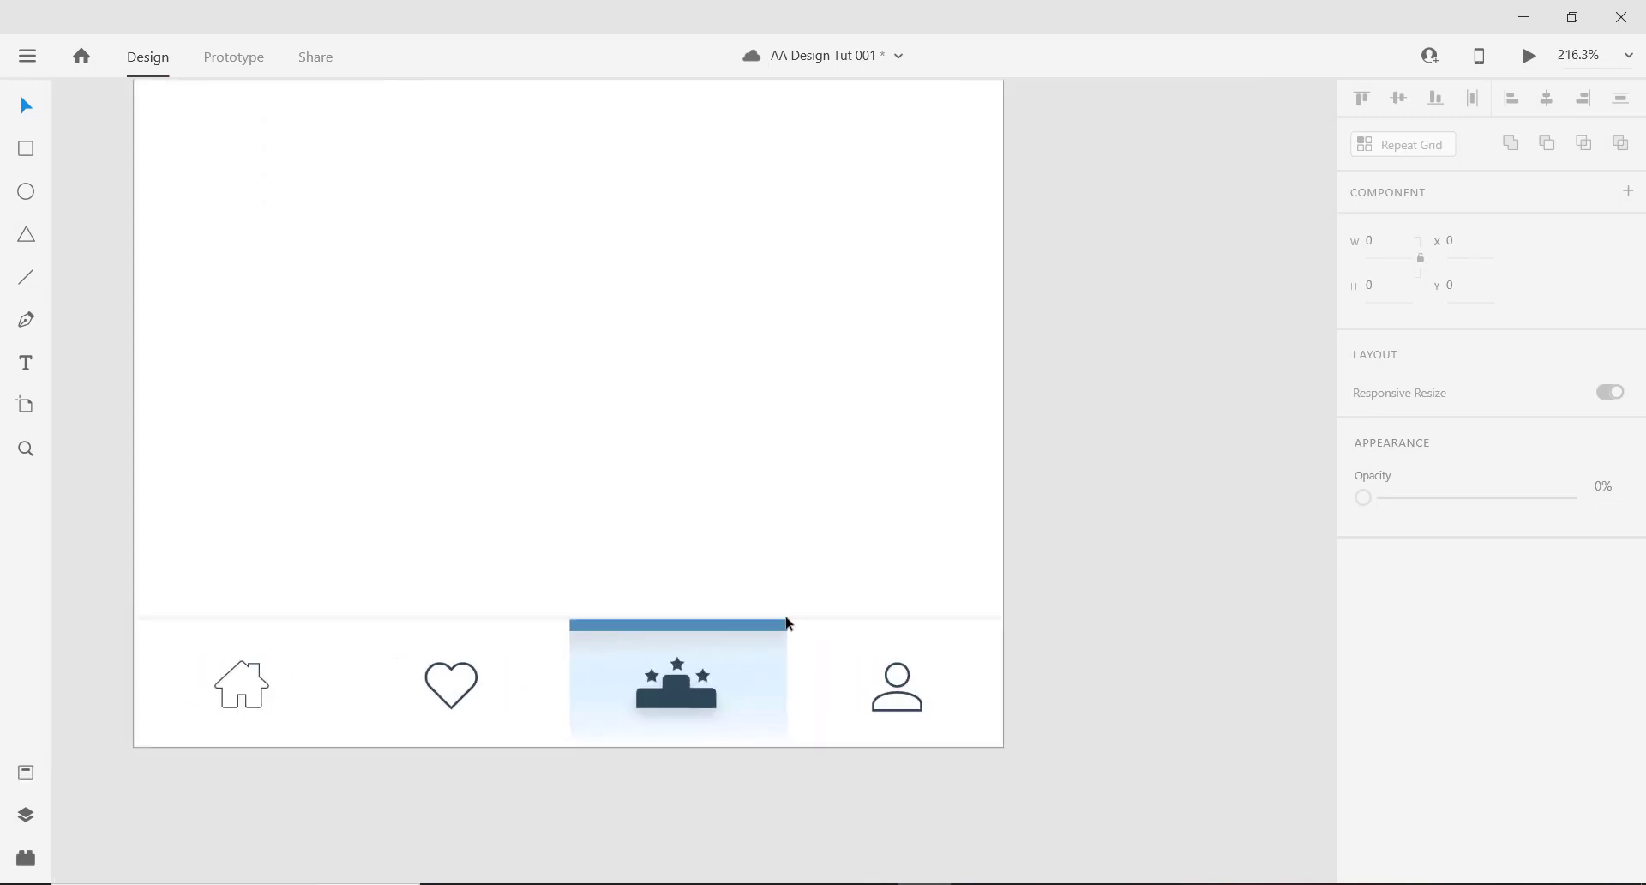
left_click_drag(811, 608, 881, 603)
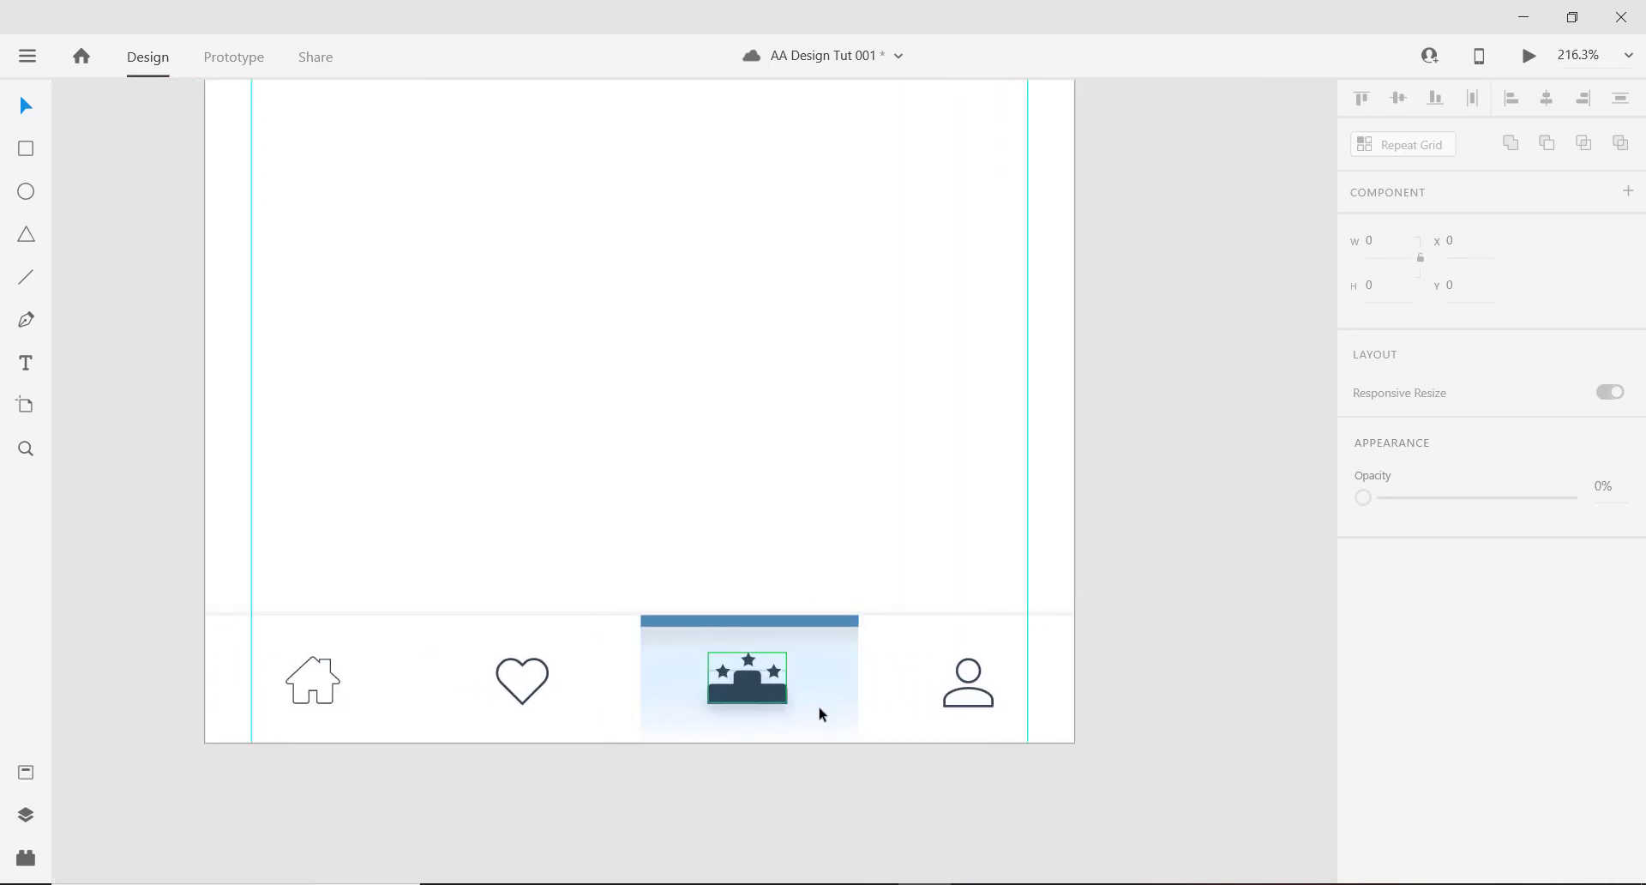
scroll(820, 707, "down", 2)
scroll(766, 679, "up", 1)
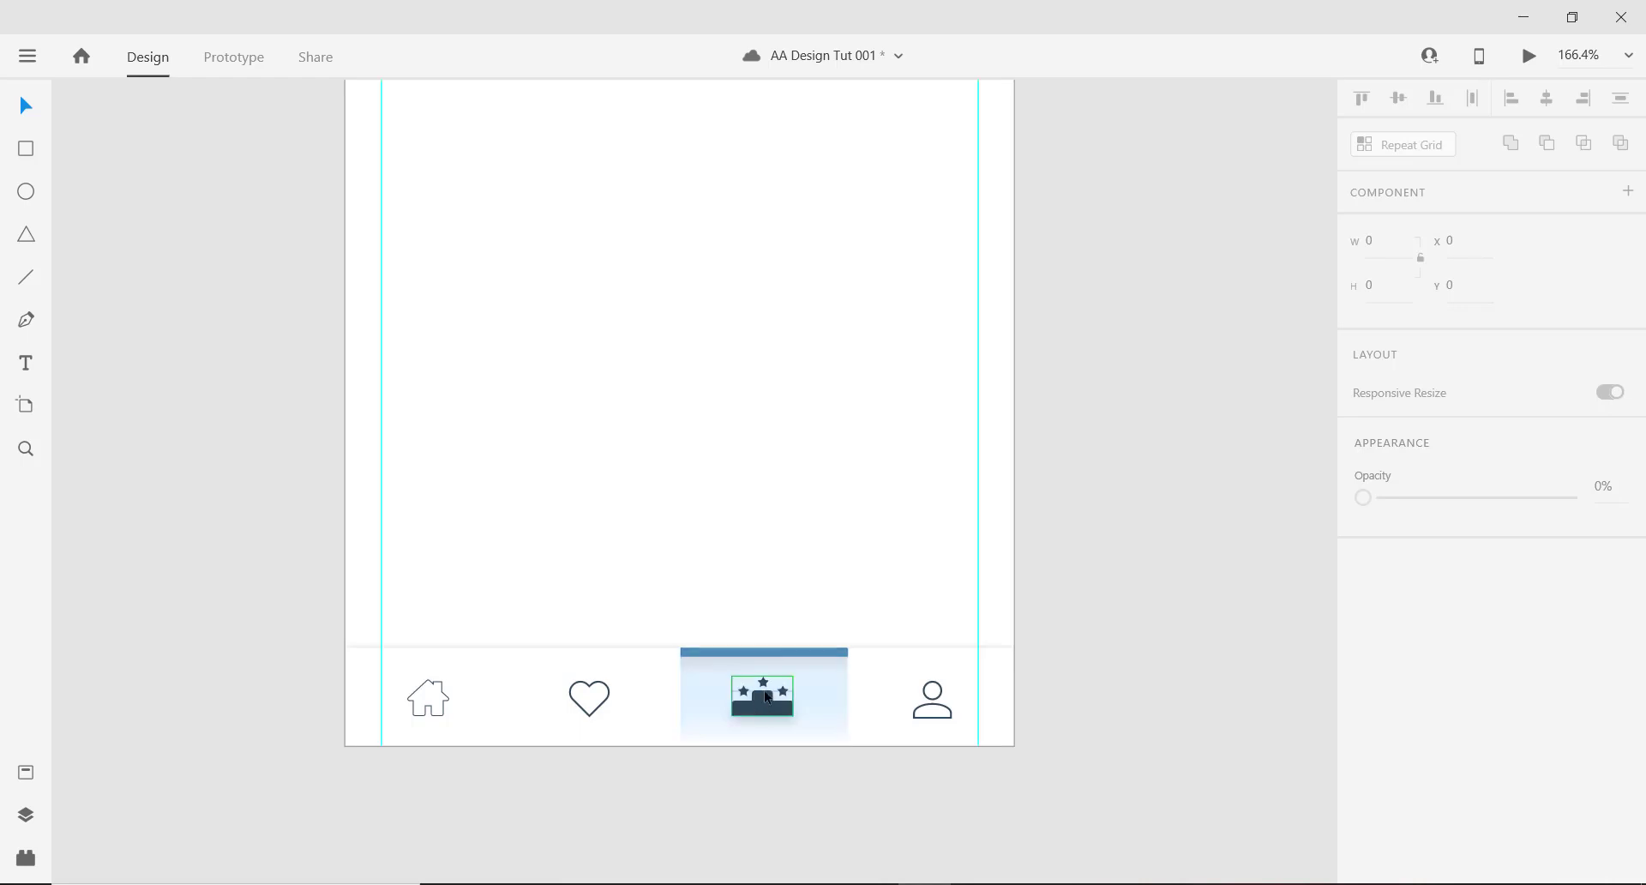
left_click(763, 696)
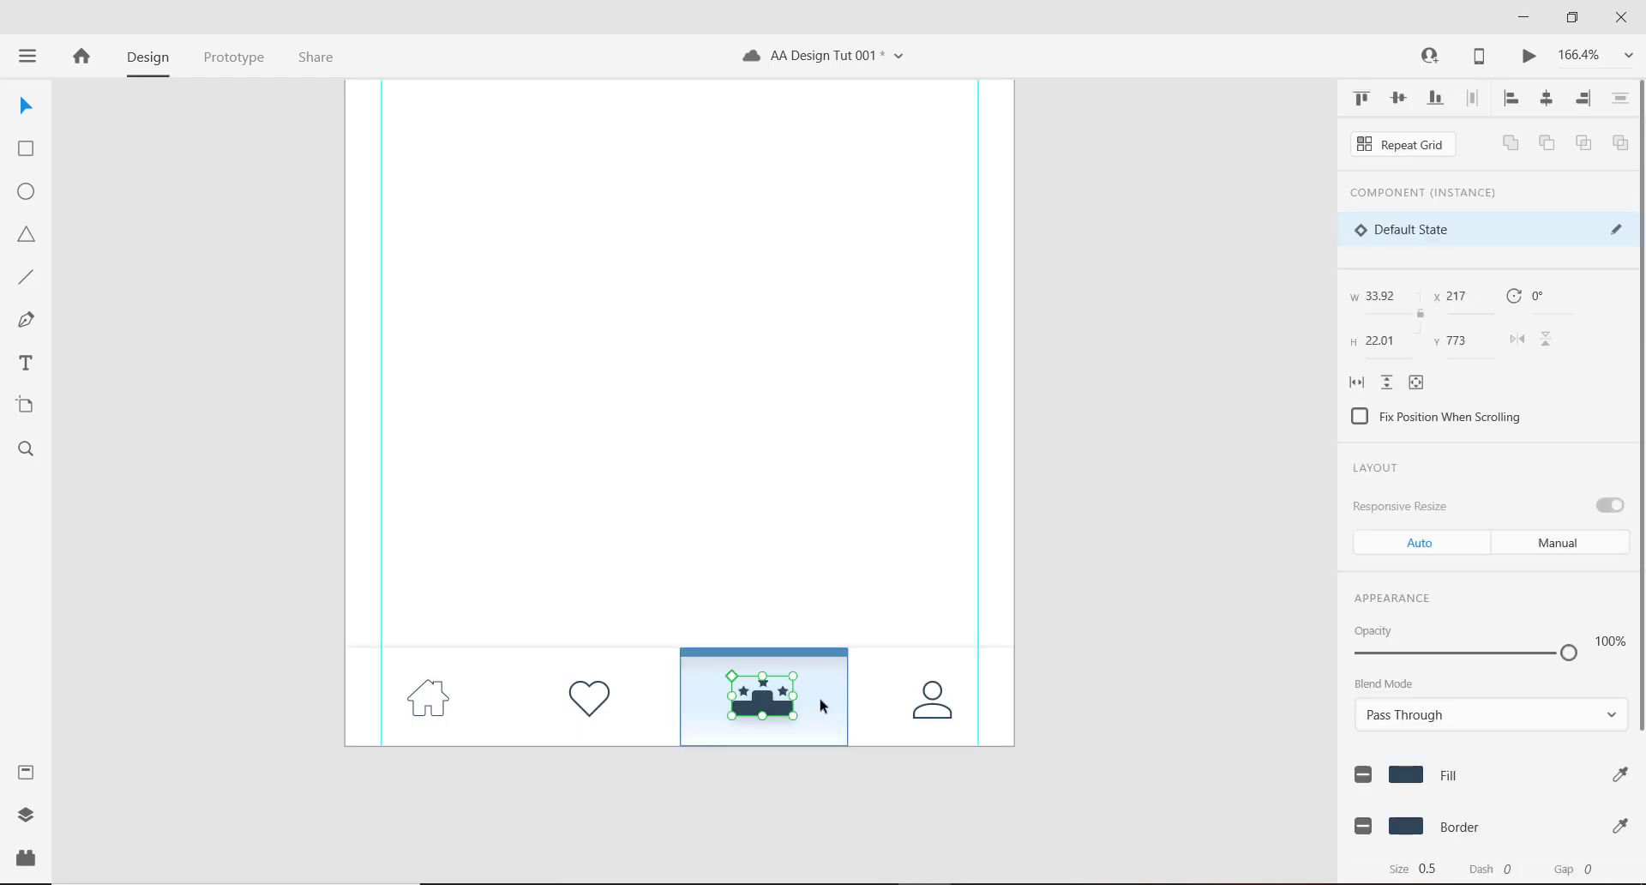
left_click_drag(766, 707, 768, 706)
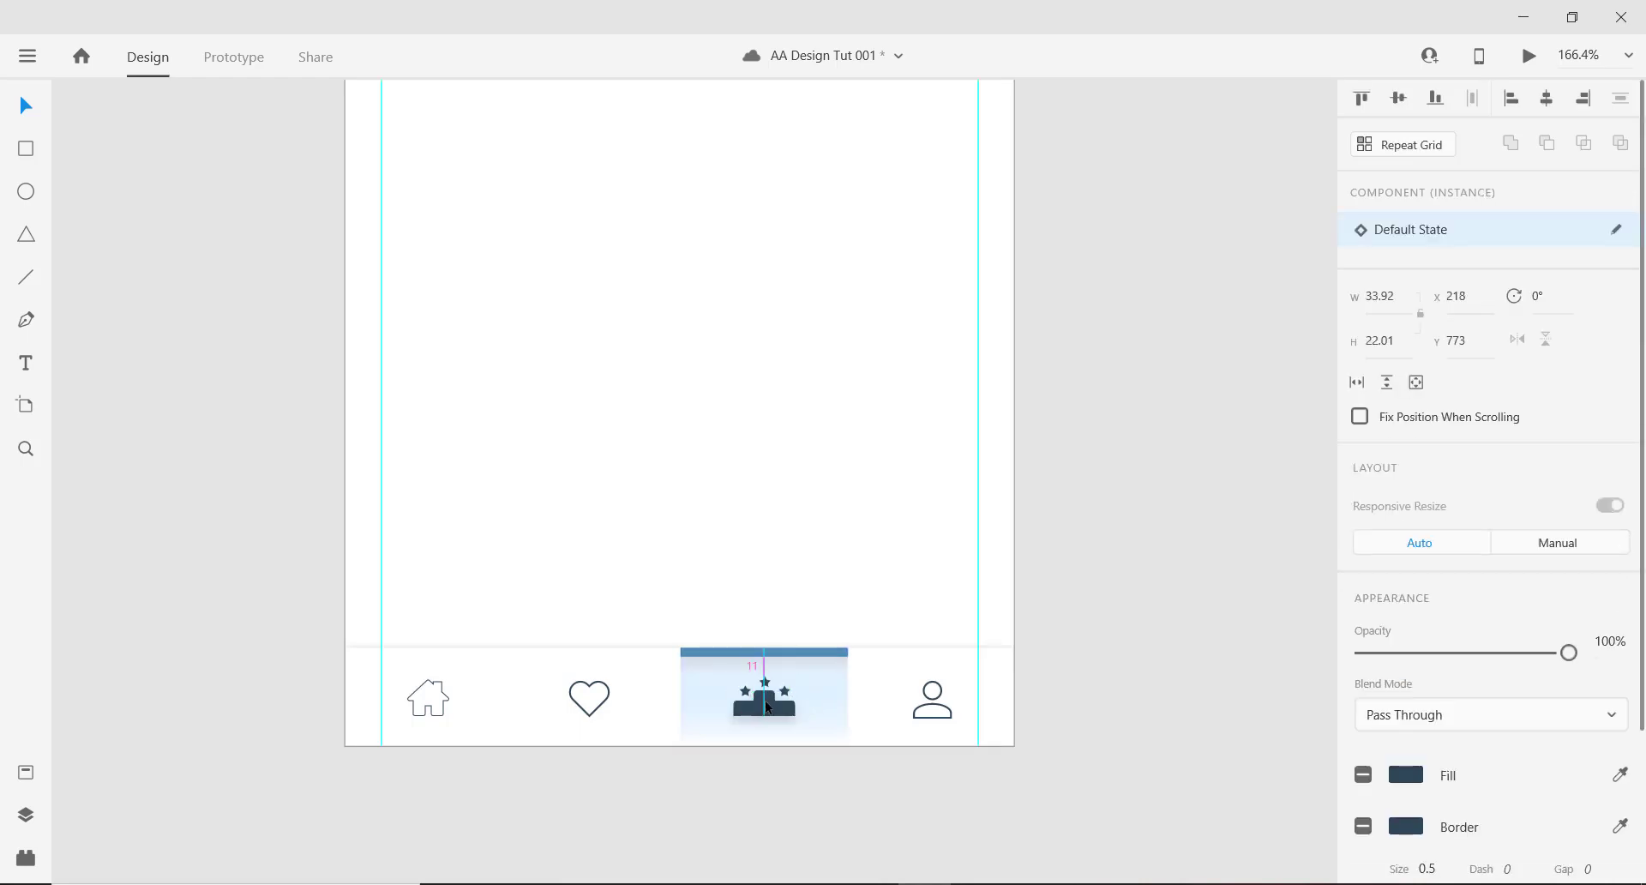
Review the whole Leaderboard artboard and save the document.
scroll(767, 705, "down", 5)
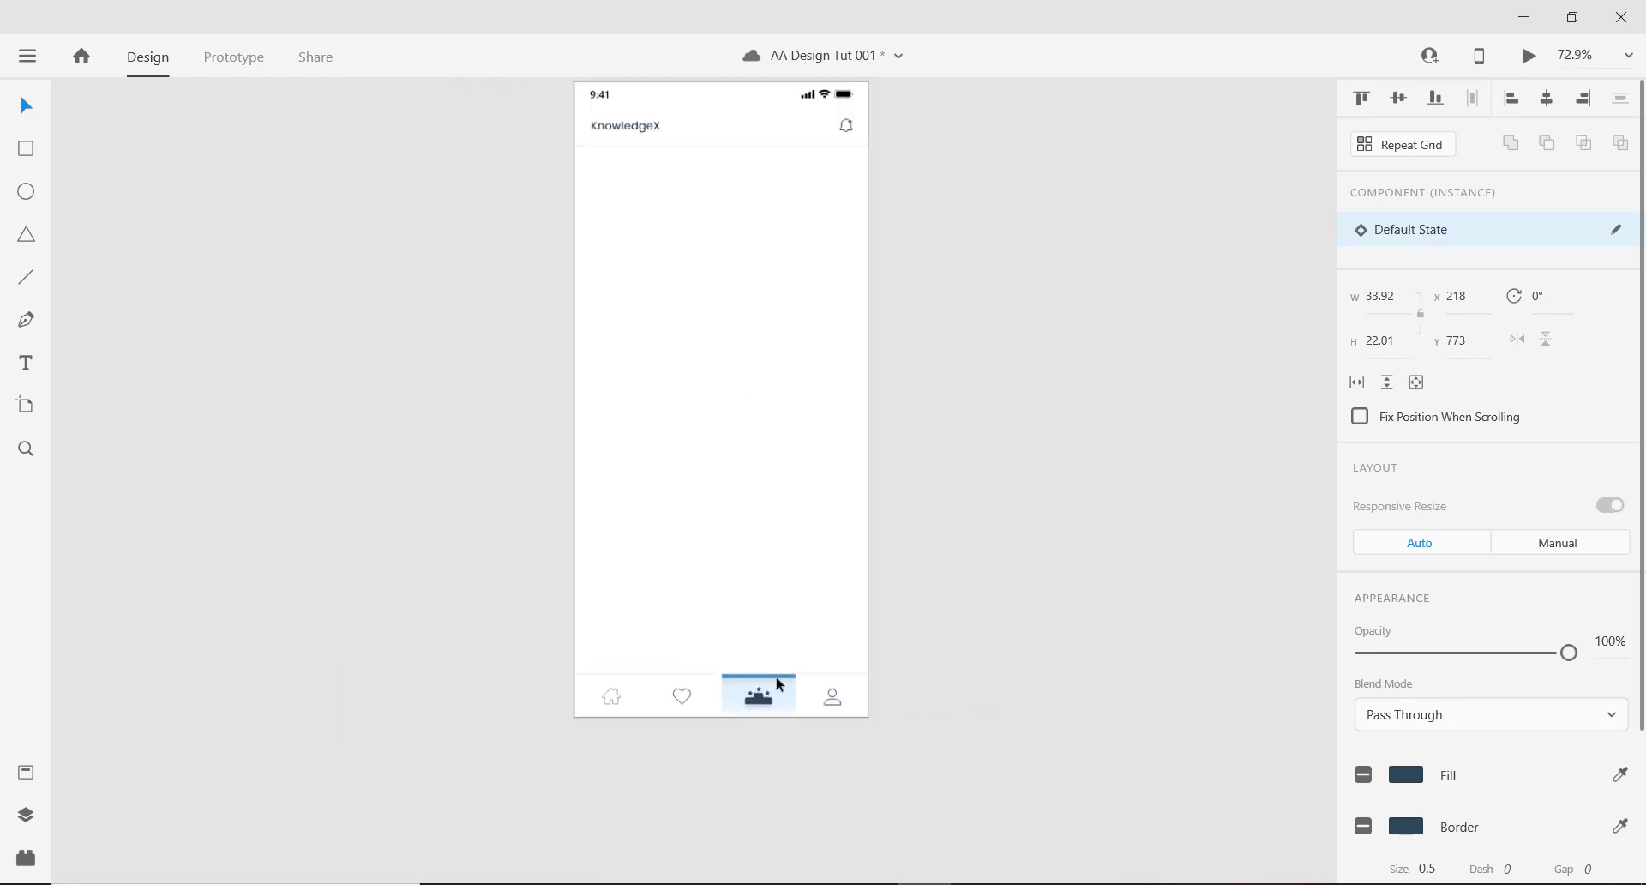
scroll(780, 684, "down", 1)
scroll(763, 669, "up", 3)
scroll(767, 715, "down", 1)
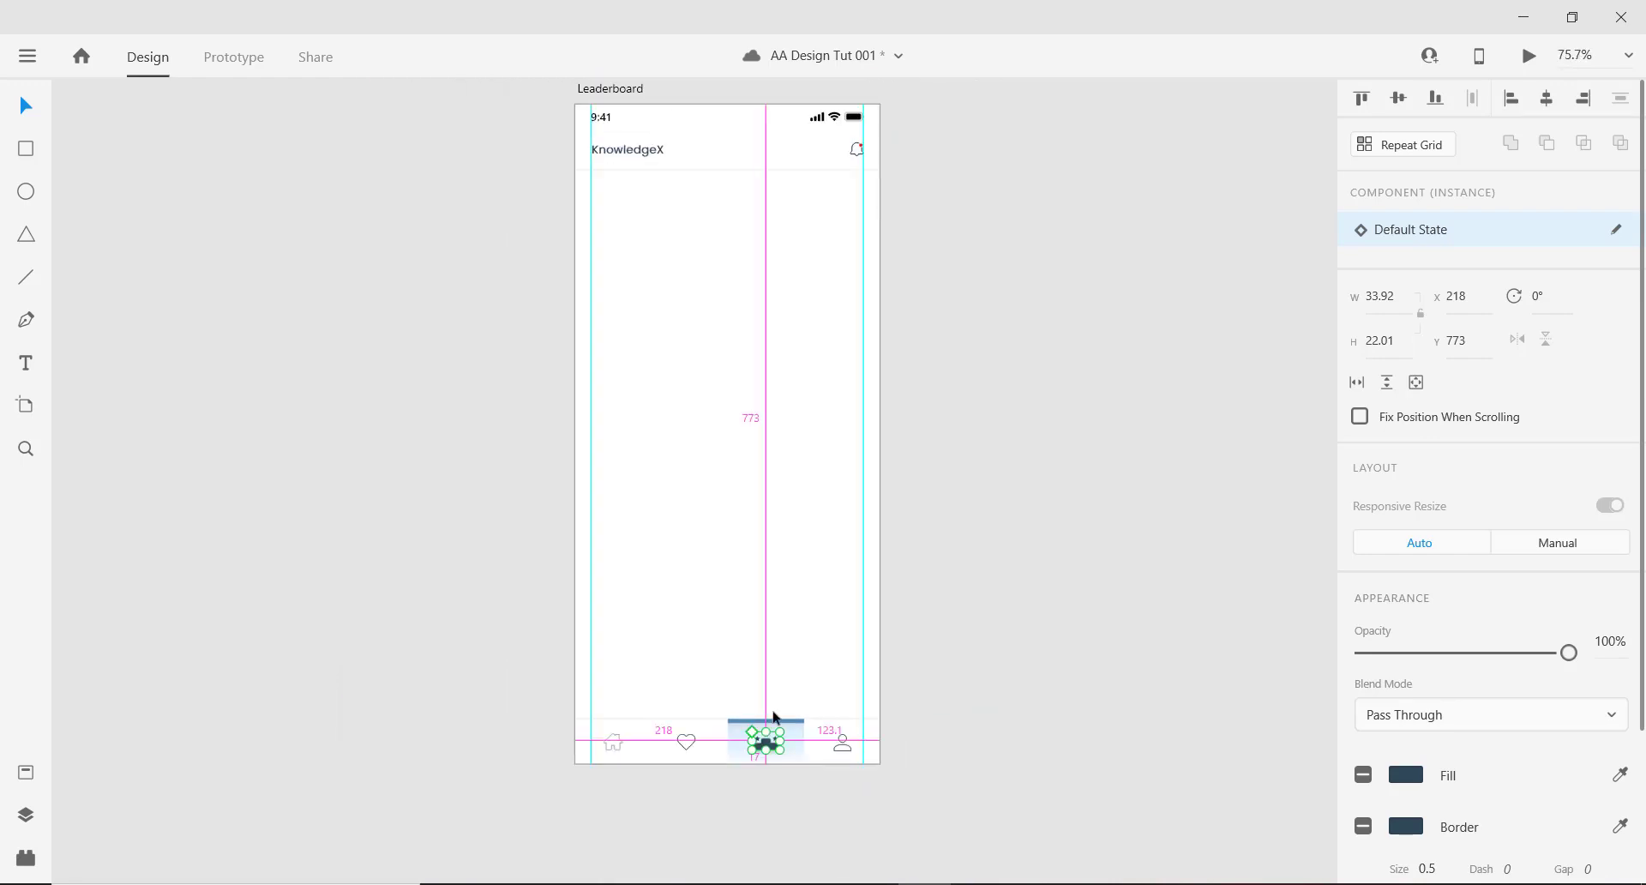
scroll(753, 634, "up", 3)
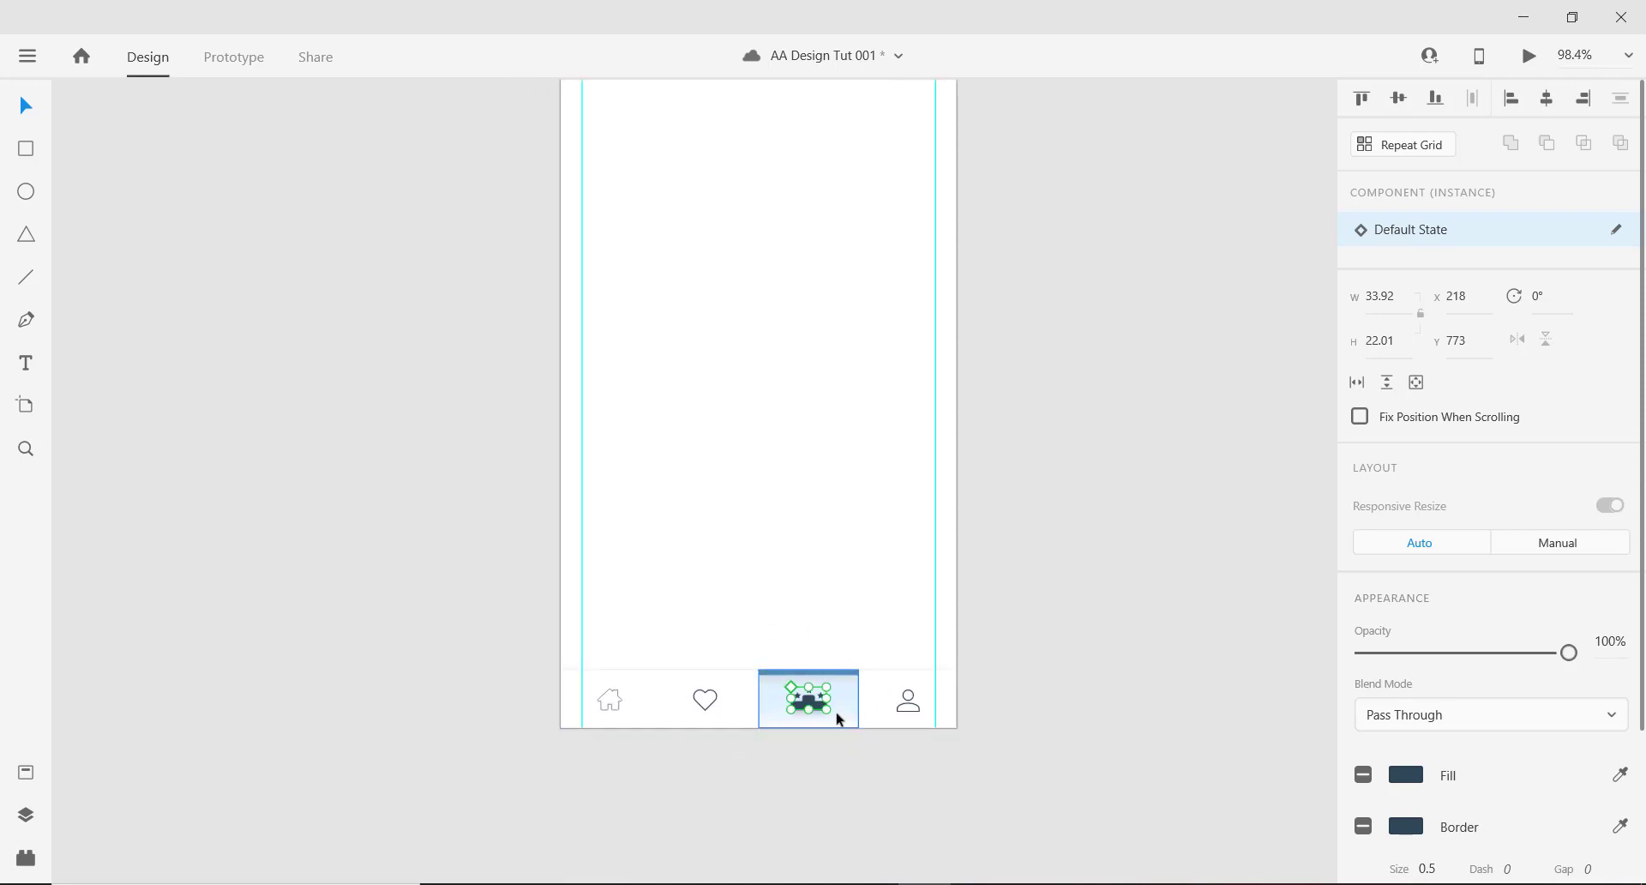
scroll(820, 759, "down", 3)
left_click_drag(810, 567, 780, 647)
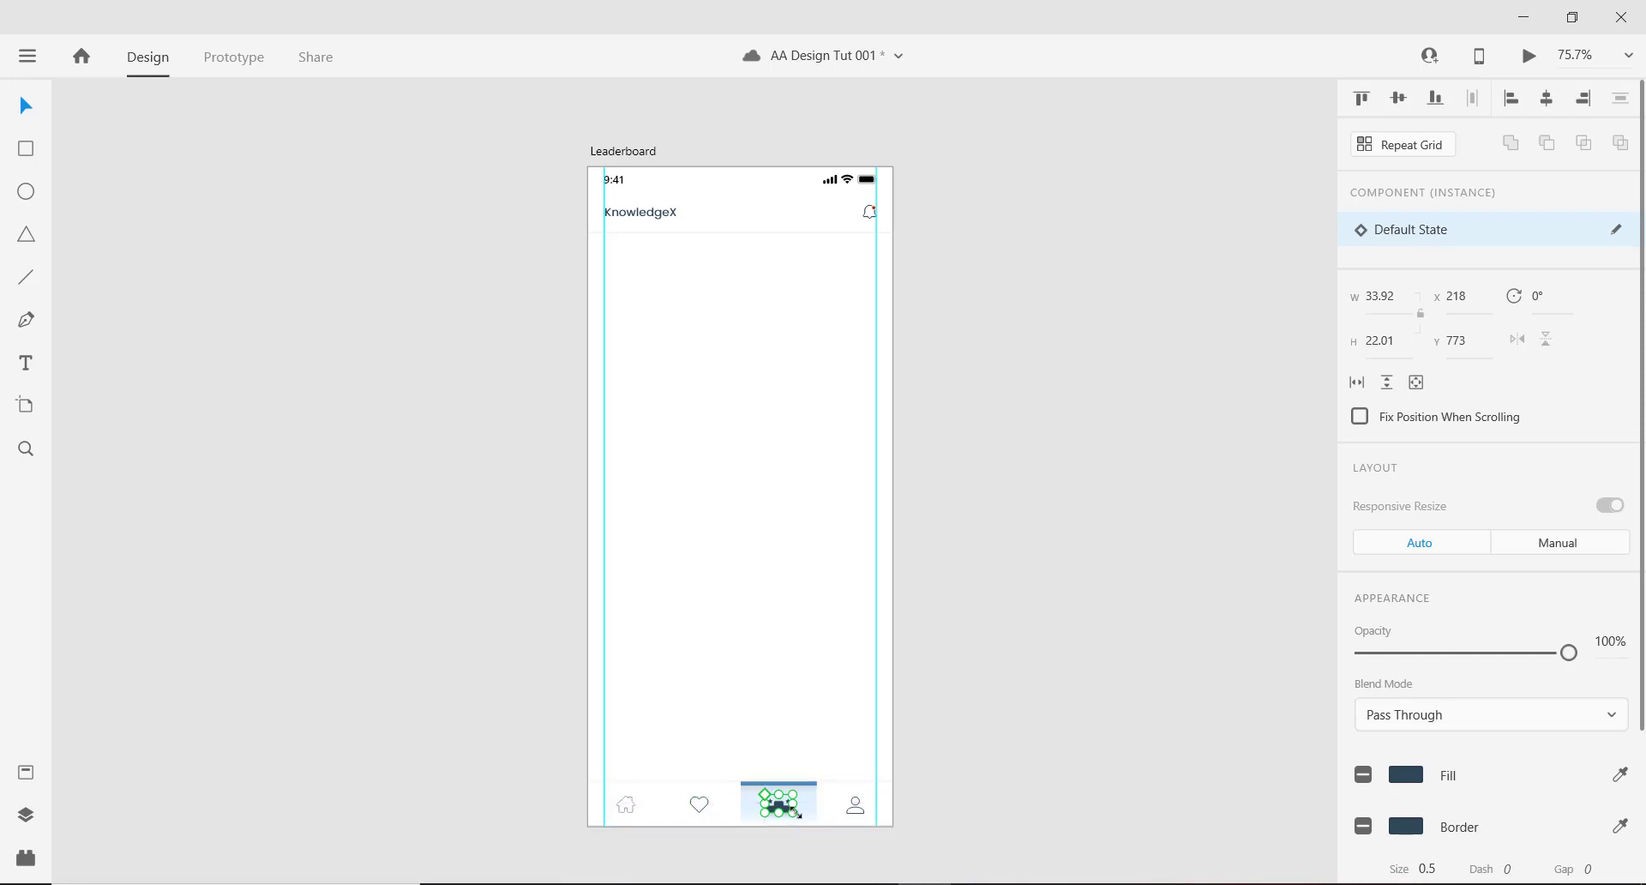
scroll(777, 806, "up", 3)
scroll(817, 808, "down", 4)
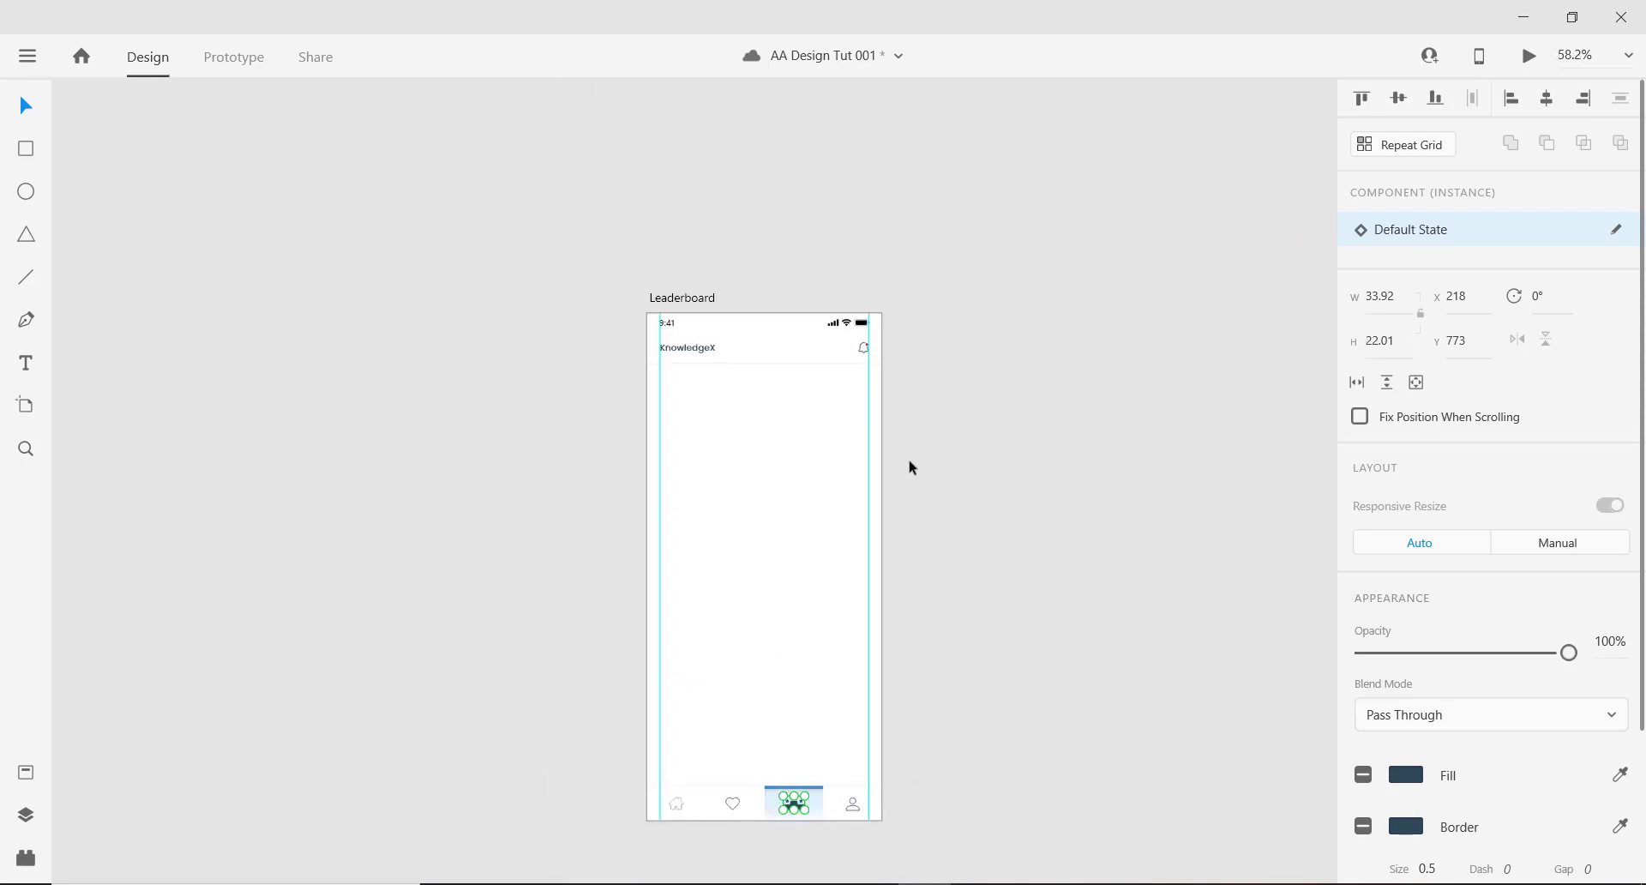
key("ctrl+s")
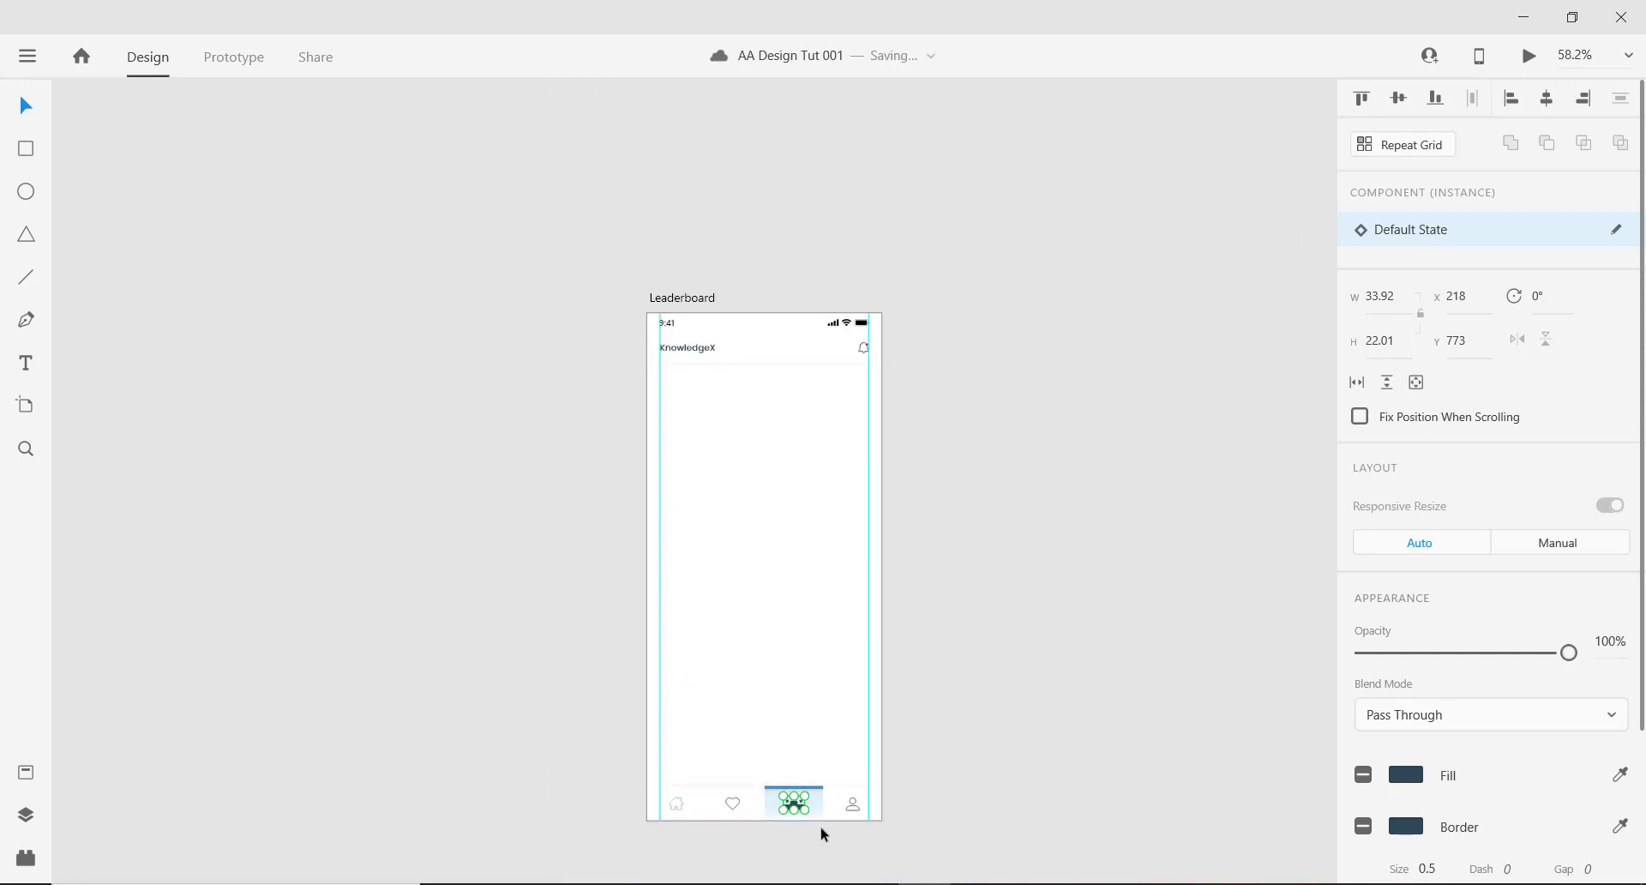
Group the leaderboard icon with its blue bar and gradient background rectangle.
scroll(822, 834, "up", 6)
key("Escape")
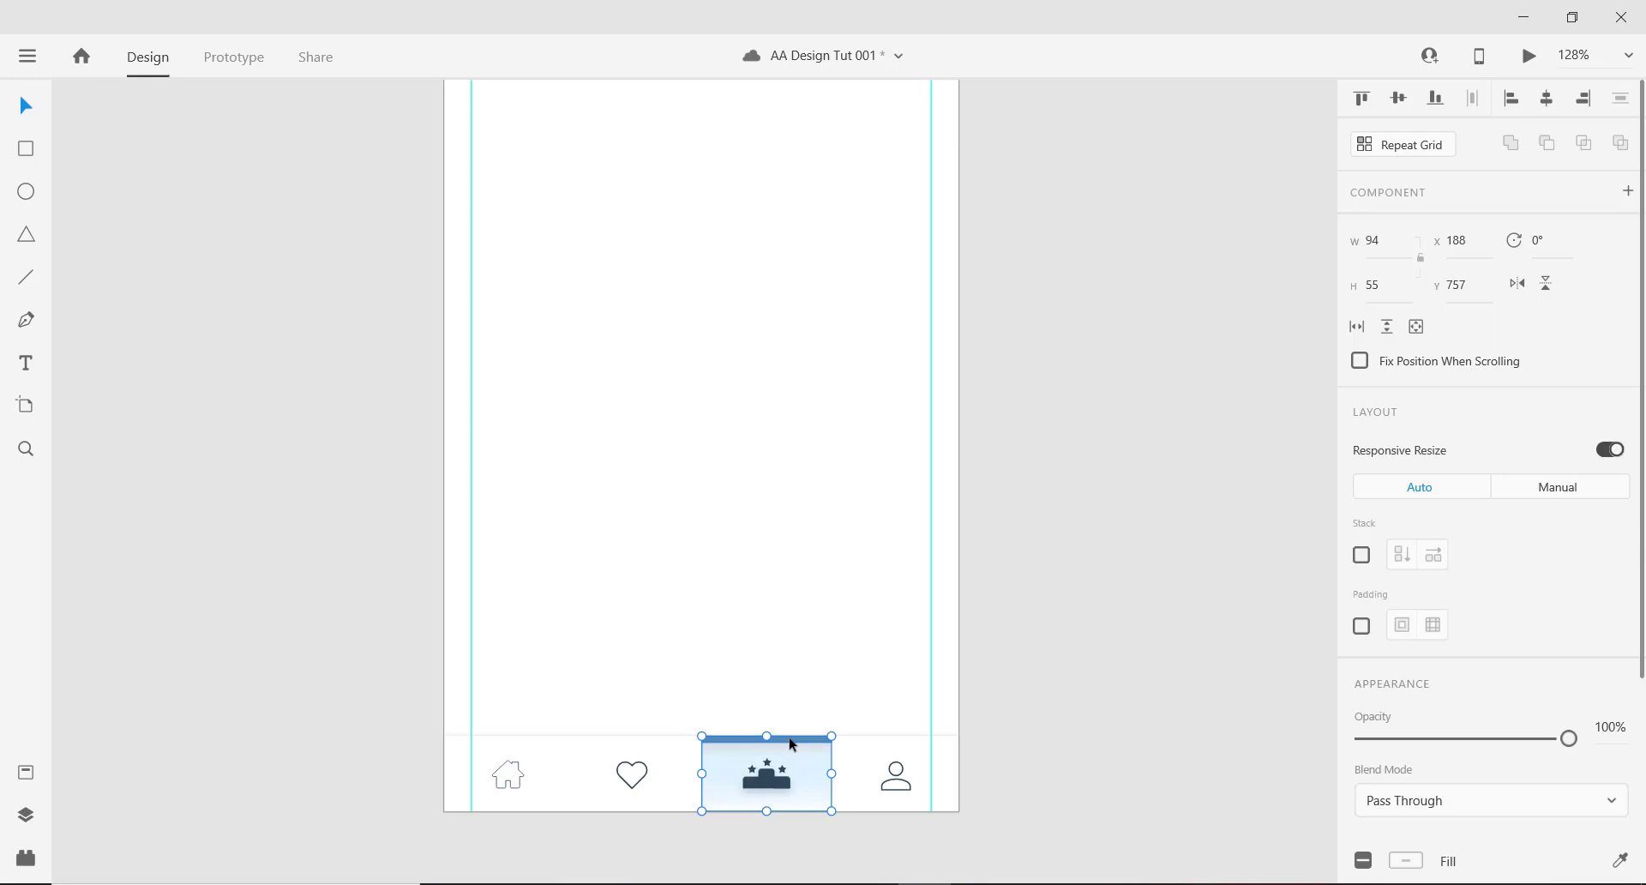
scroll(770, 743, "down", 4)
scroll(768, 734, "down", 1)
Try moving the grouped leaderboard section up the artboard, and undo the move.
left_click_drag(948, 649, 987, 718)
left_click_drag(806, 647, 807, 593)
left_click_drag(804, 781, 813, 678)
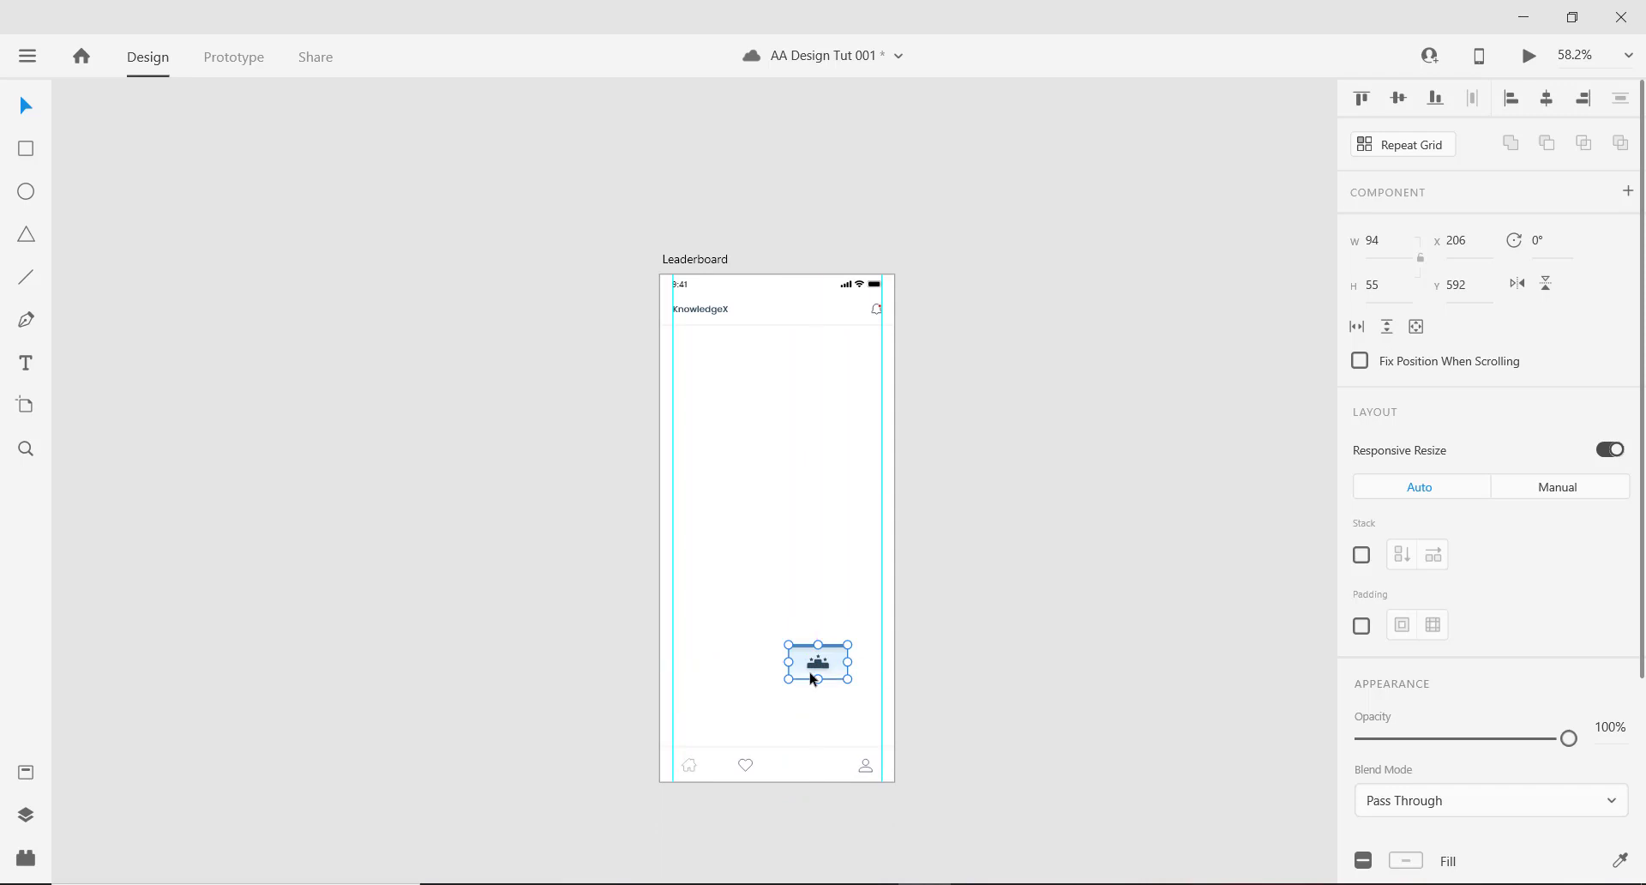
key("ctrl+z")
Deselect the leaderboard group and save the document again.
scroll(795, 654, "down", 2)
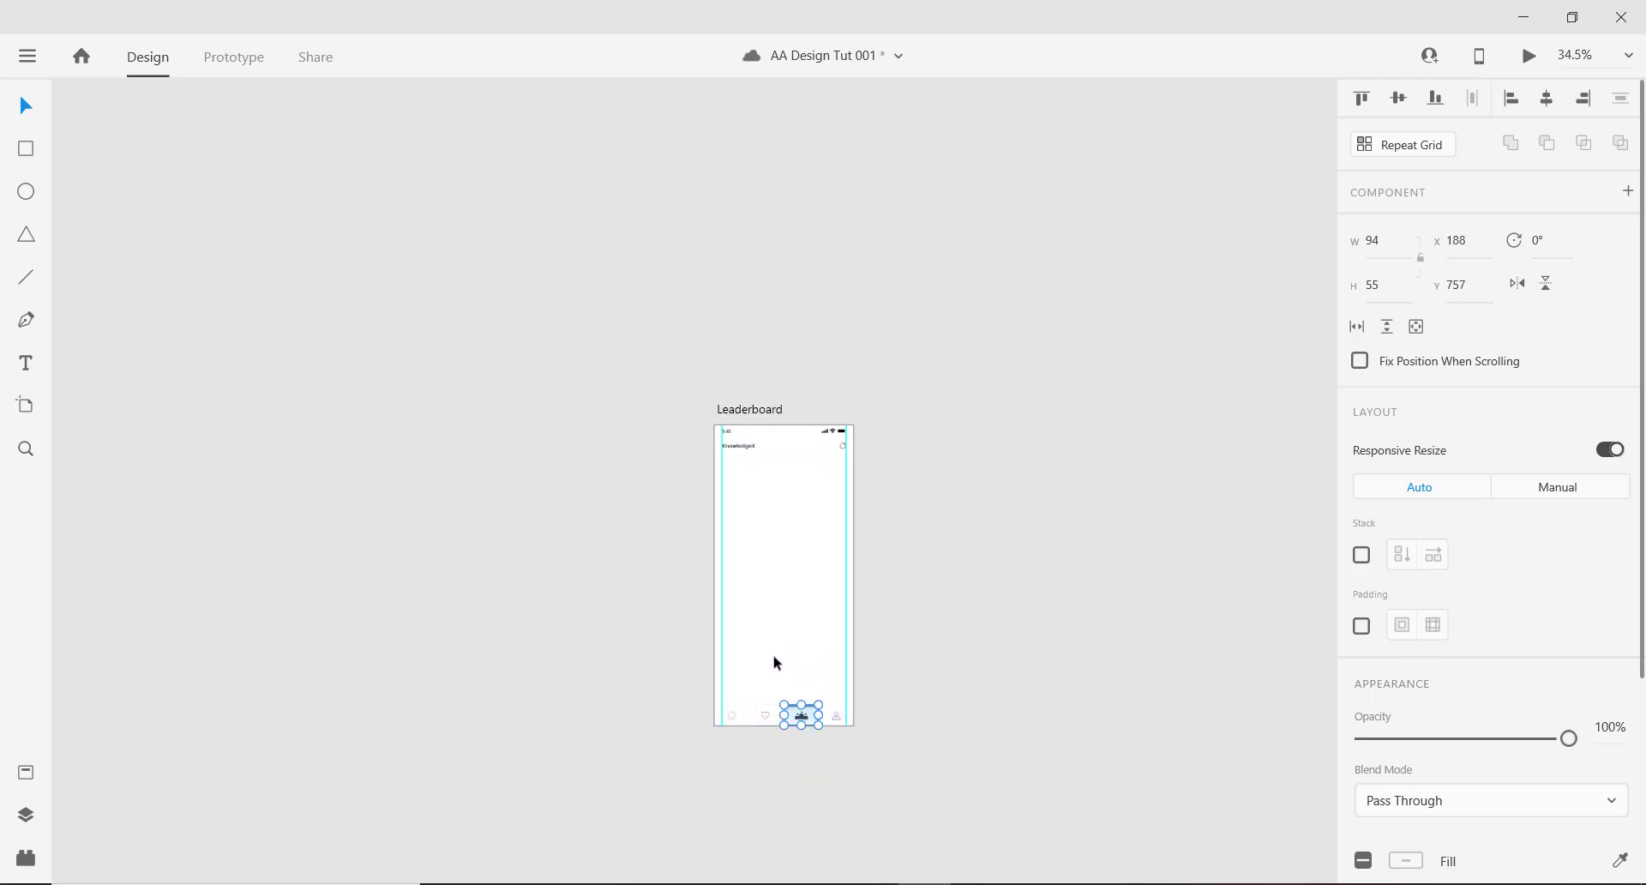
left_click(443, 653)
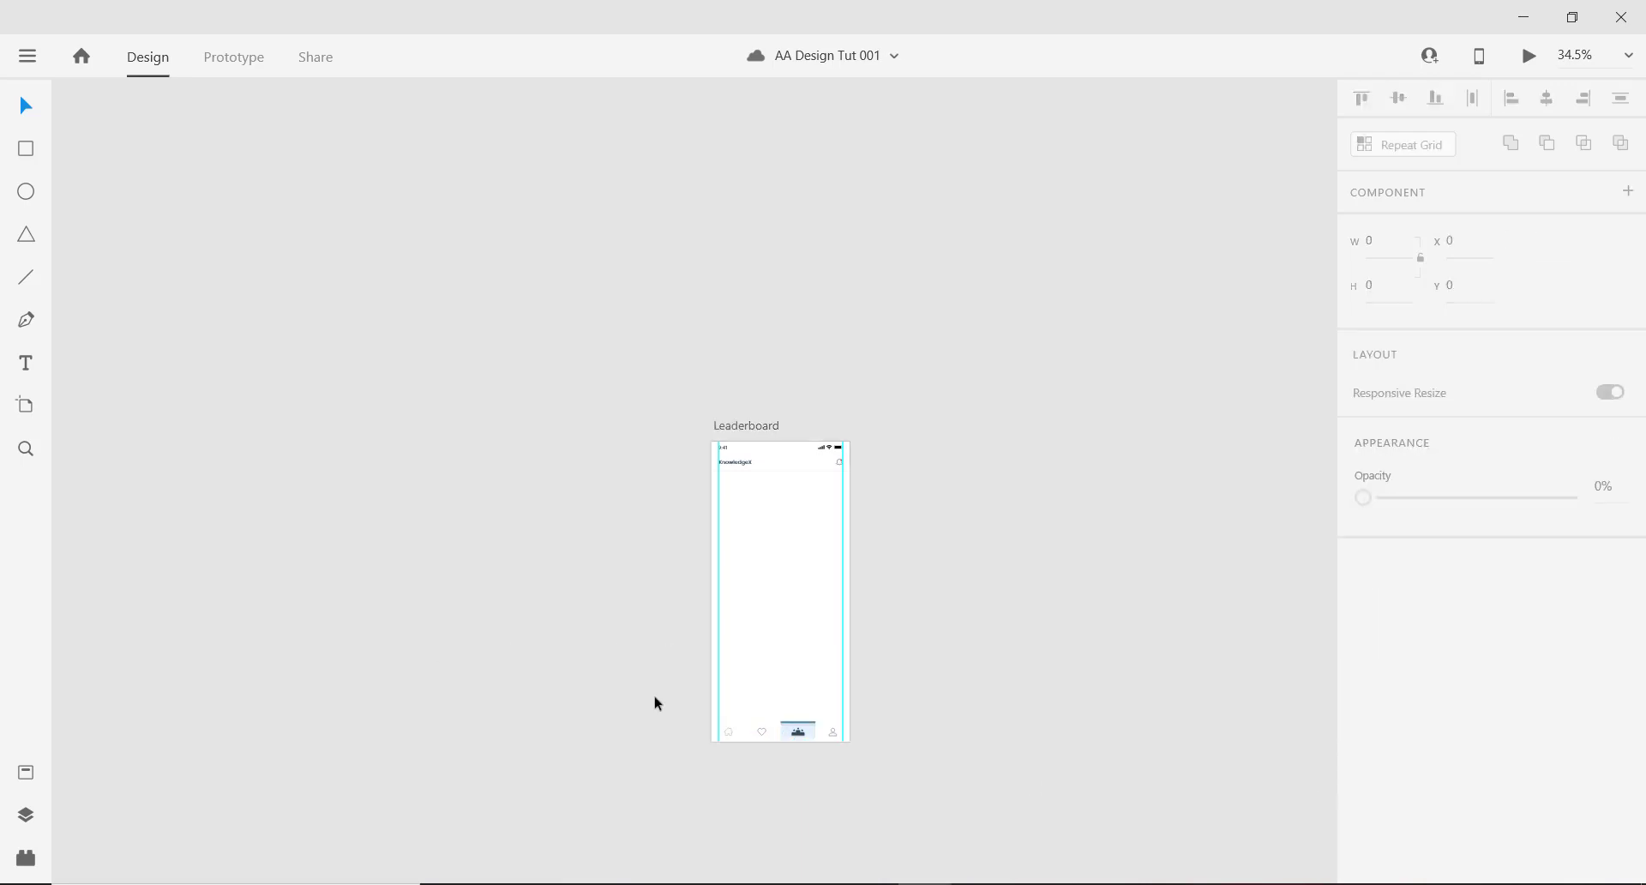
scroll(747, 684, "up", 2)
left_click_drag(780, 595, 712, 577)
scroll(737, 564, "up", 1)
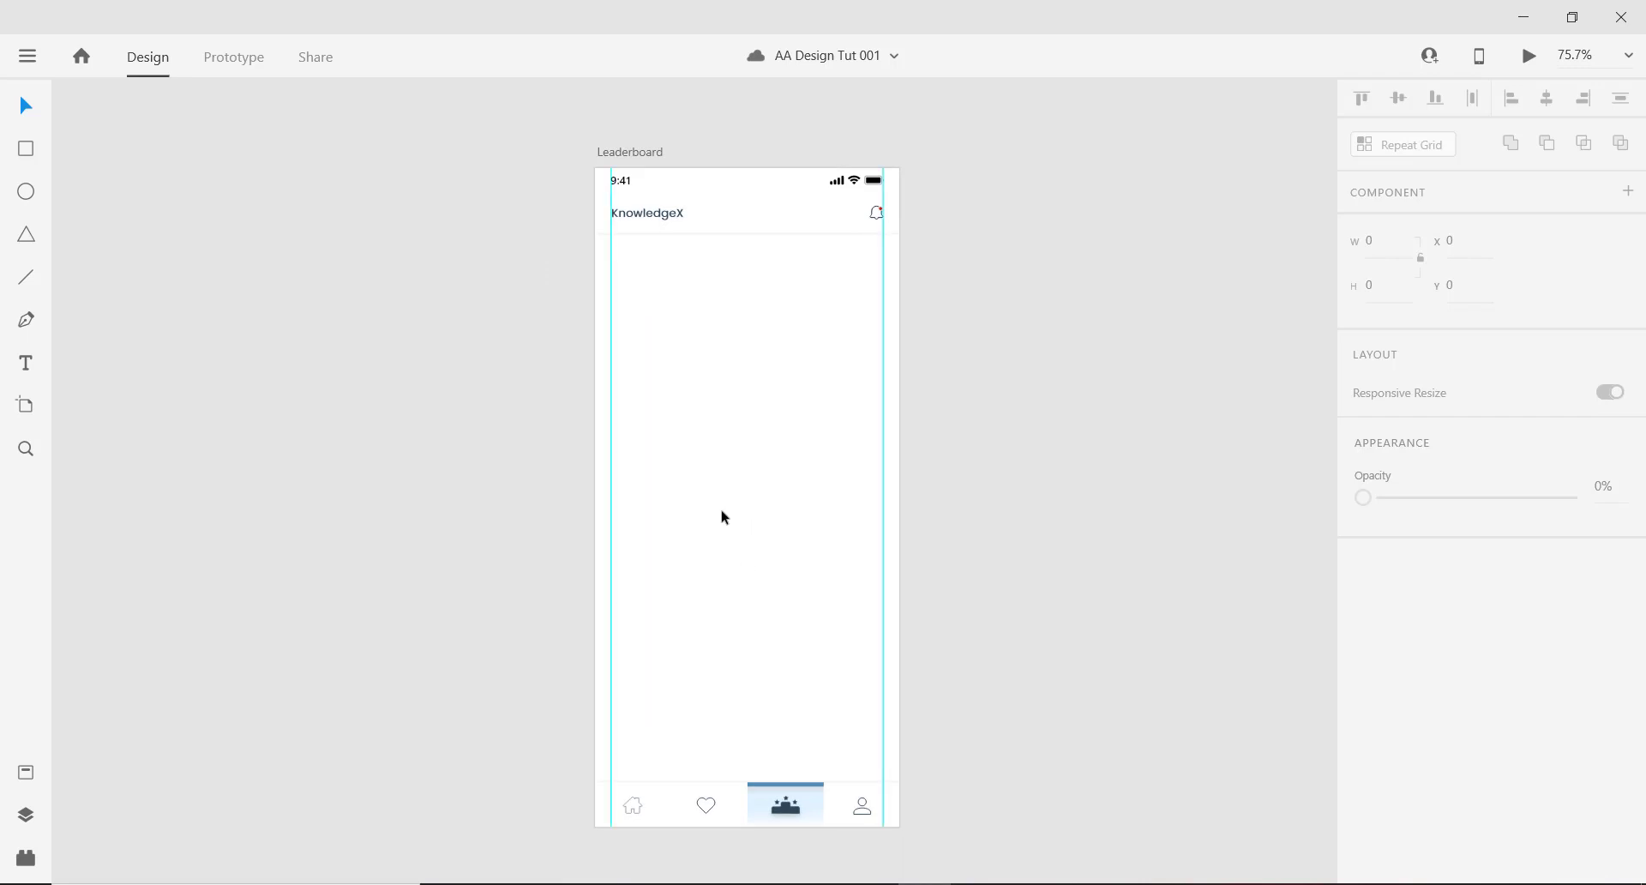
Draw a 375-wide rectangle spanning the artboard's middle at X 0, Y 377, and set its height to 55.
scroll(721, 517, "down", 1)
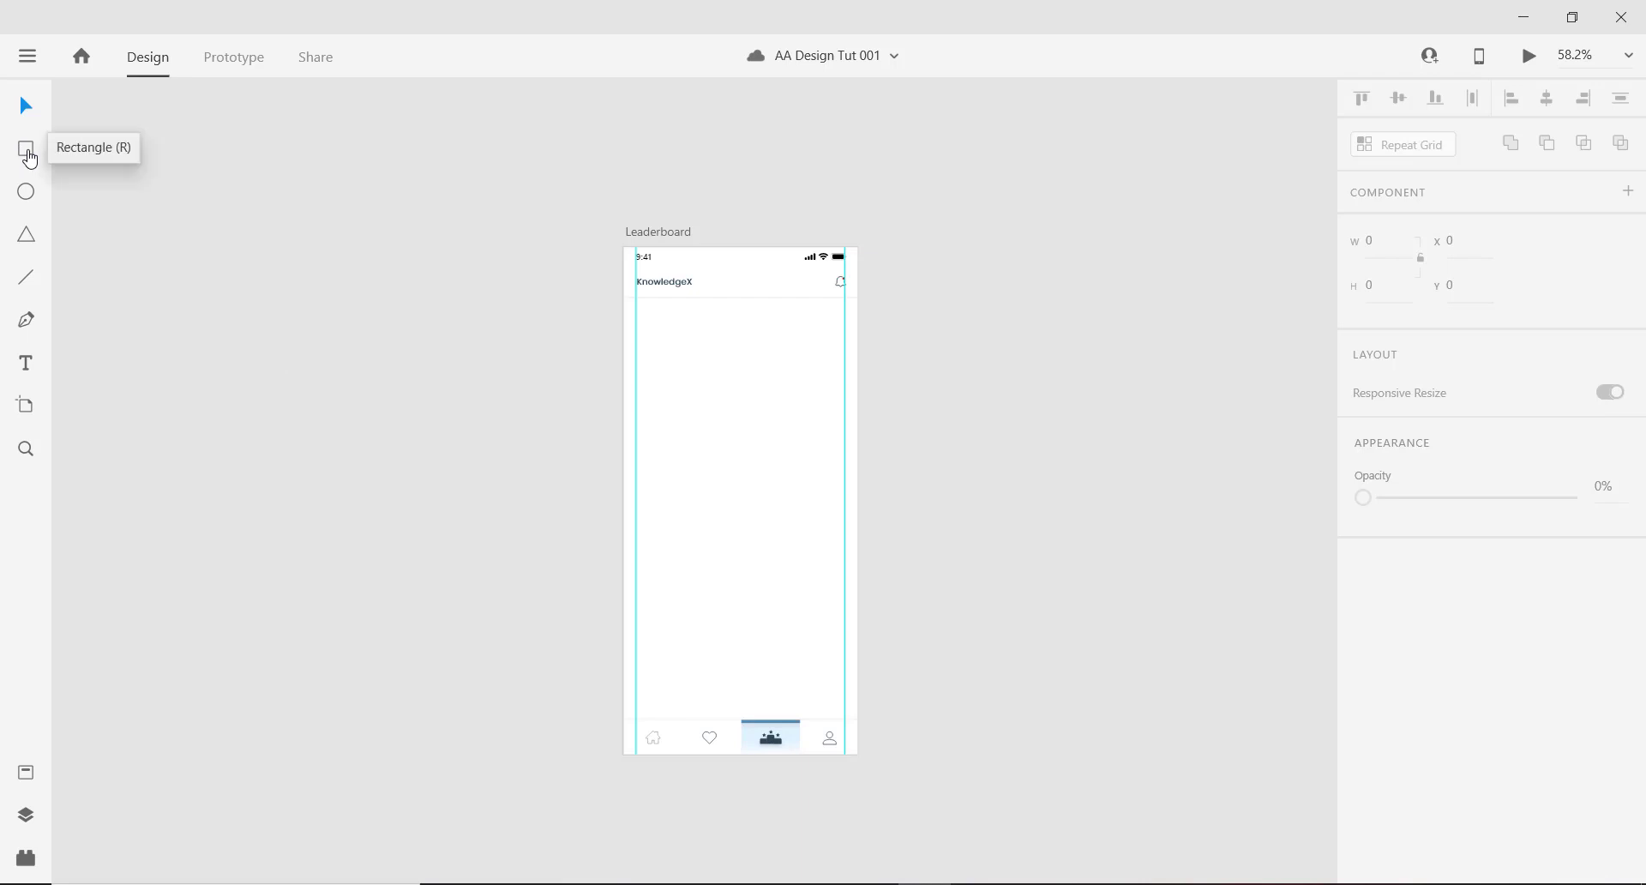
left_click(27, 155)
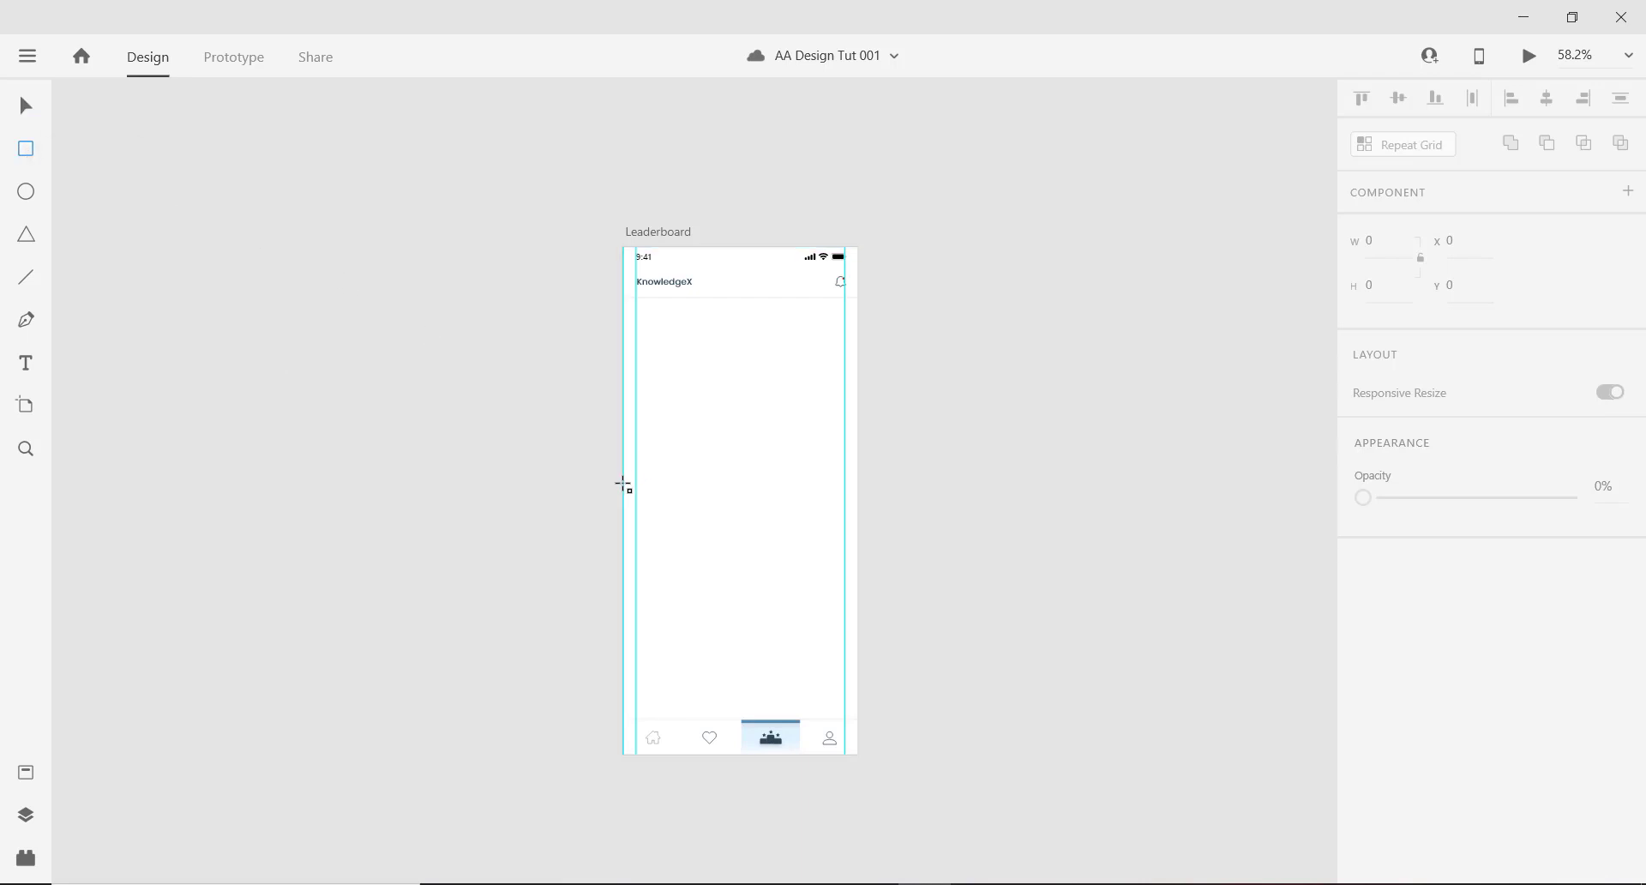
left_click_drag(624, 483, 857, 518)
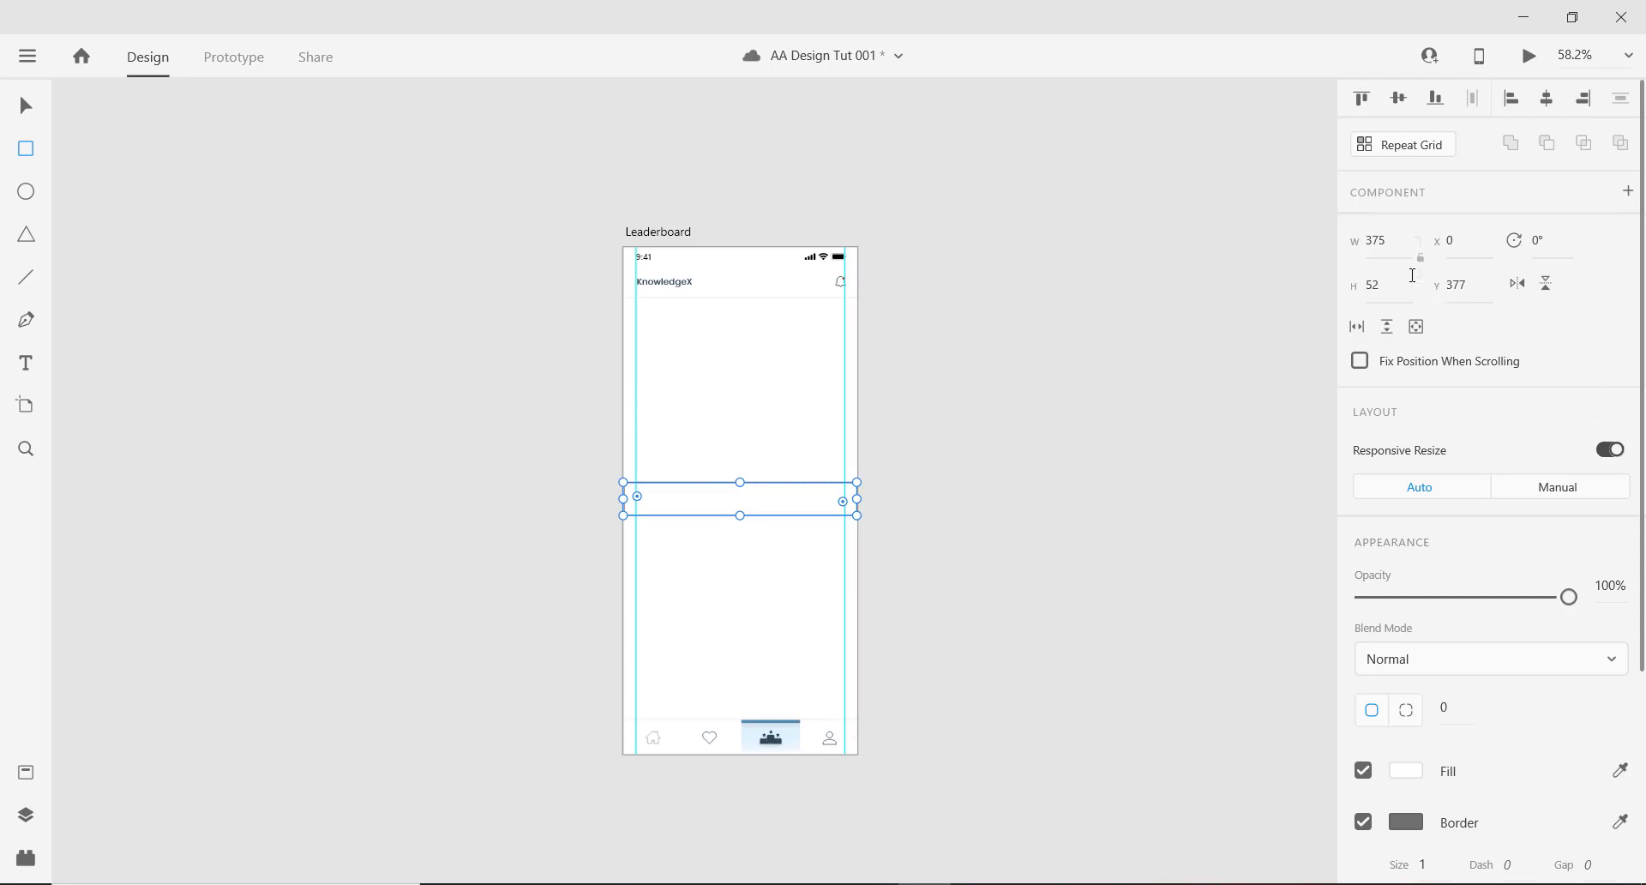
left_click(1390, 288)
key("Up")
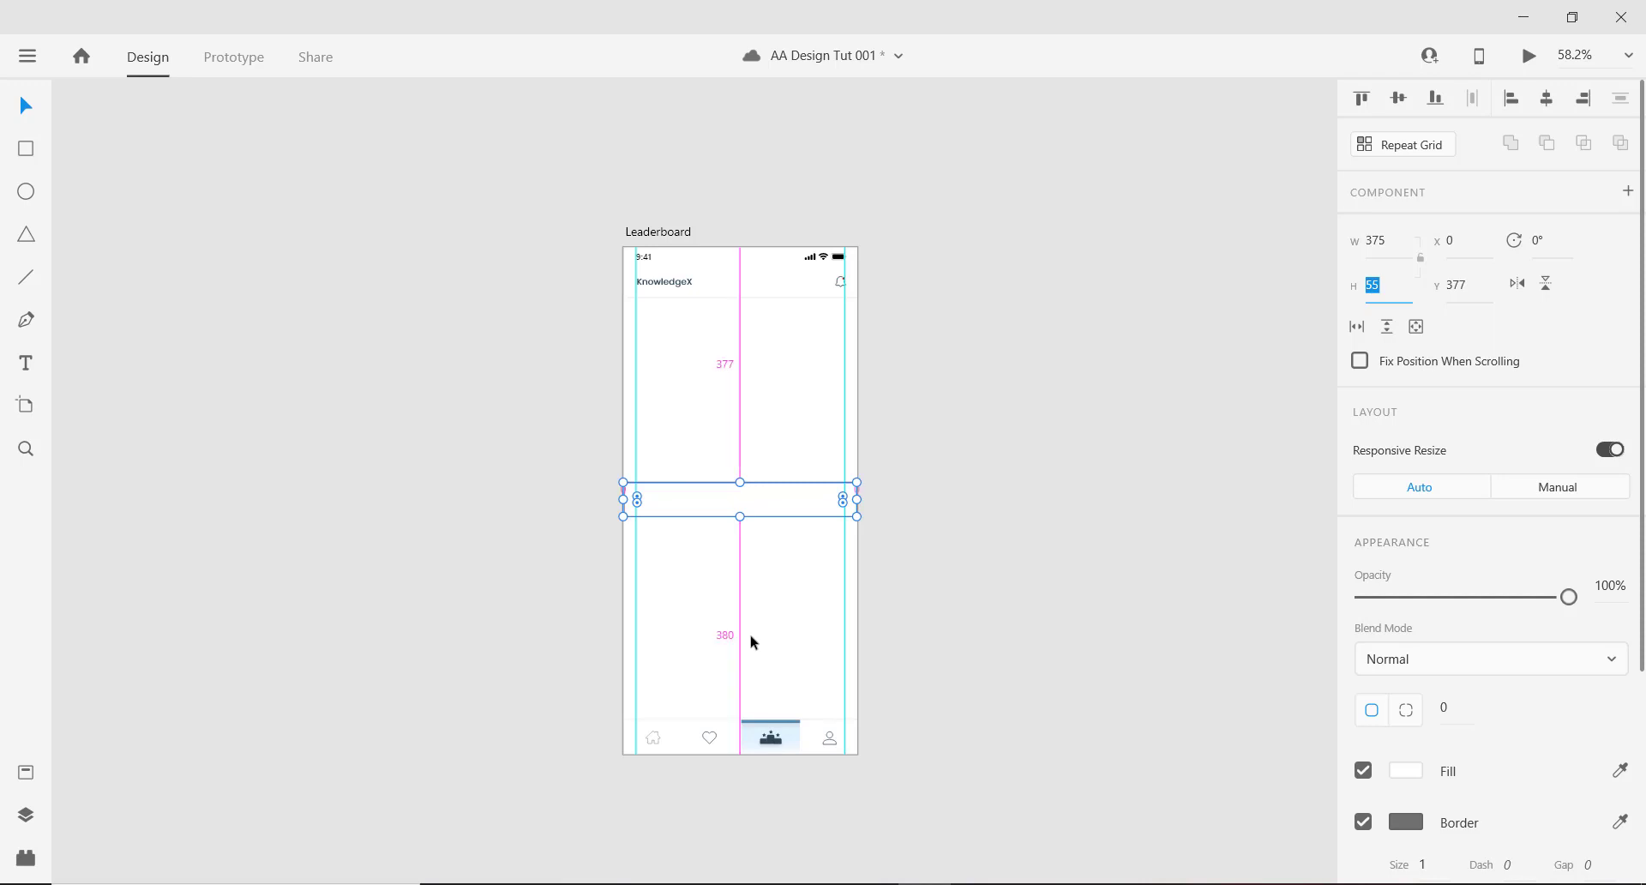
Check the new 375 by 55 rectangle on the artboard and save the document.
scroll(746, 635, "up", 5)
left_click_drag(720, 474, 734, 551)
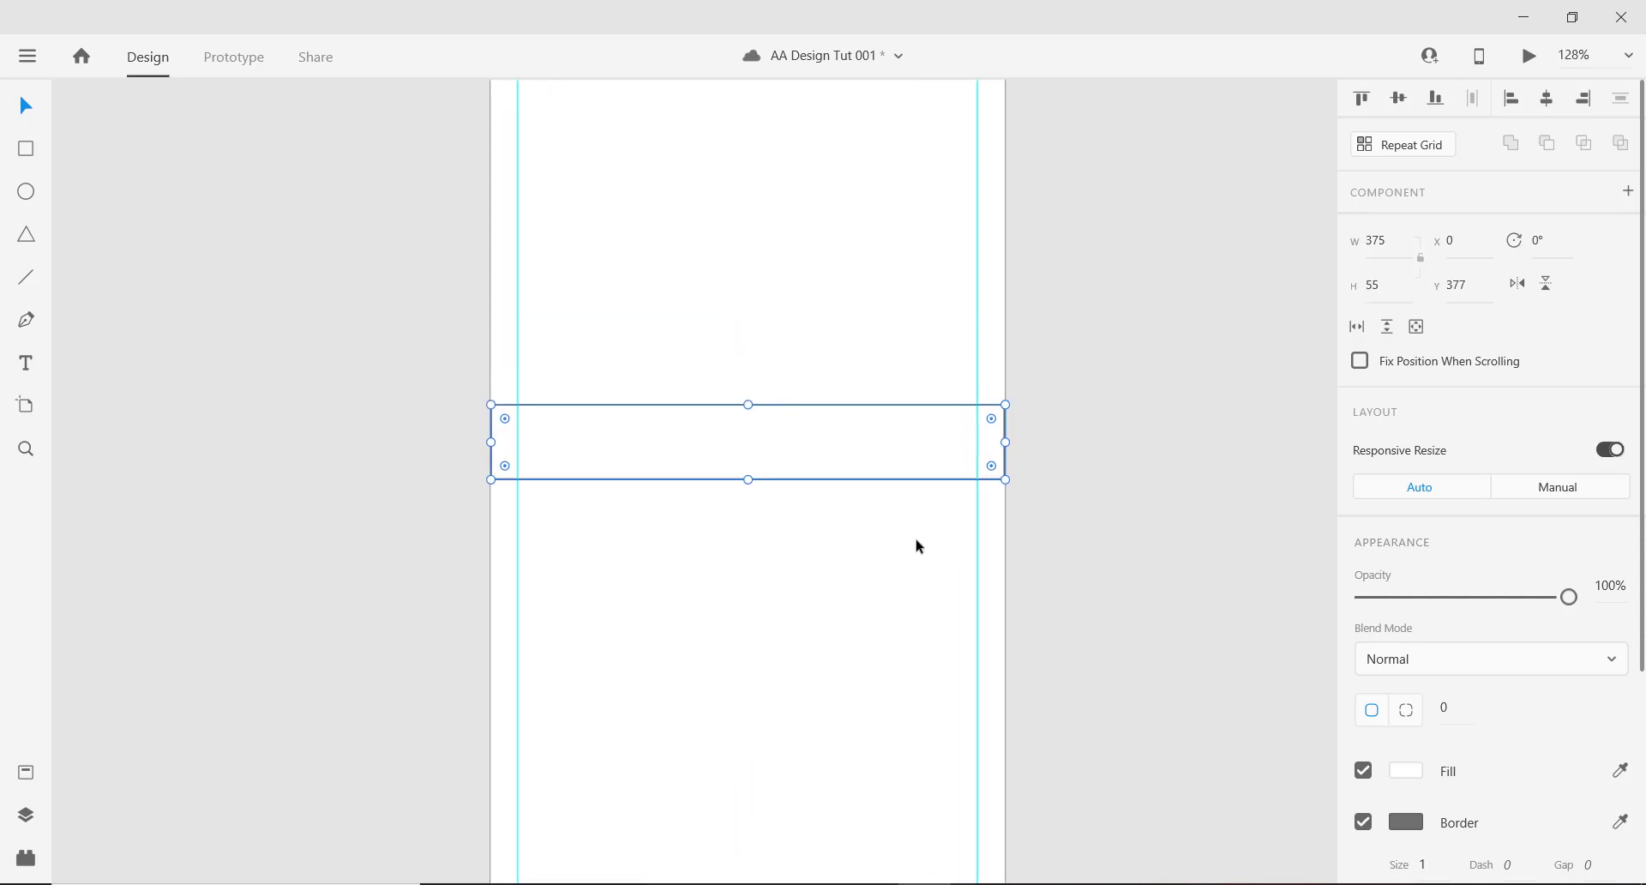
scroll(747, 512, "down", 3)
scroll(728, 502, "up", 3)
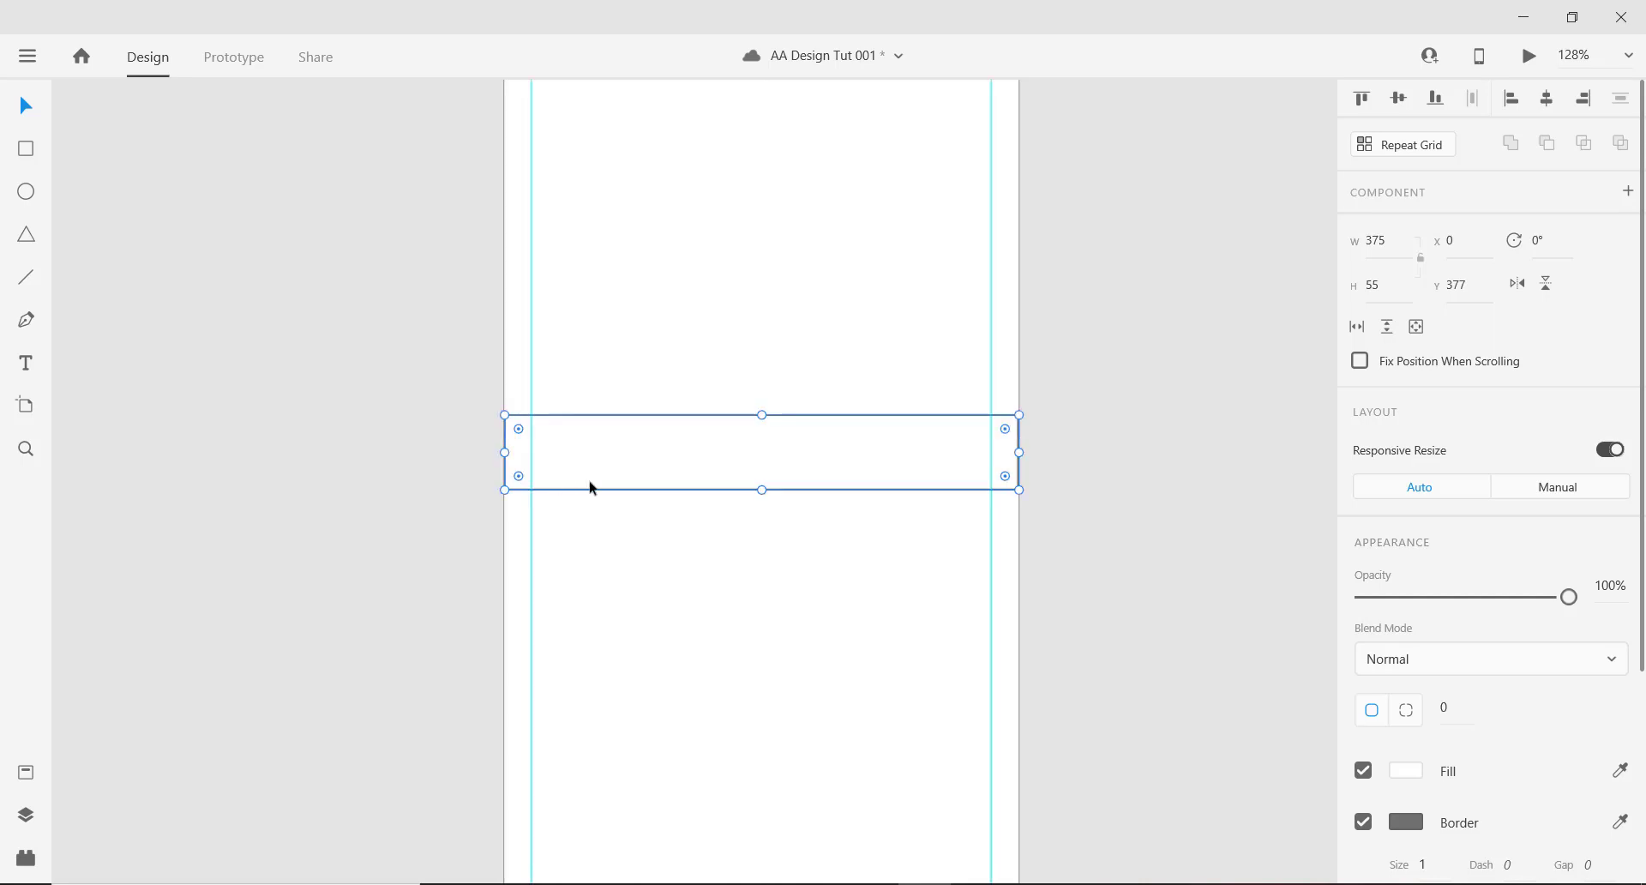
scroll(724, 474, "down", 2)
scroll(724, 474, "down", 2)
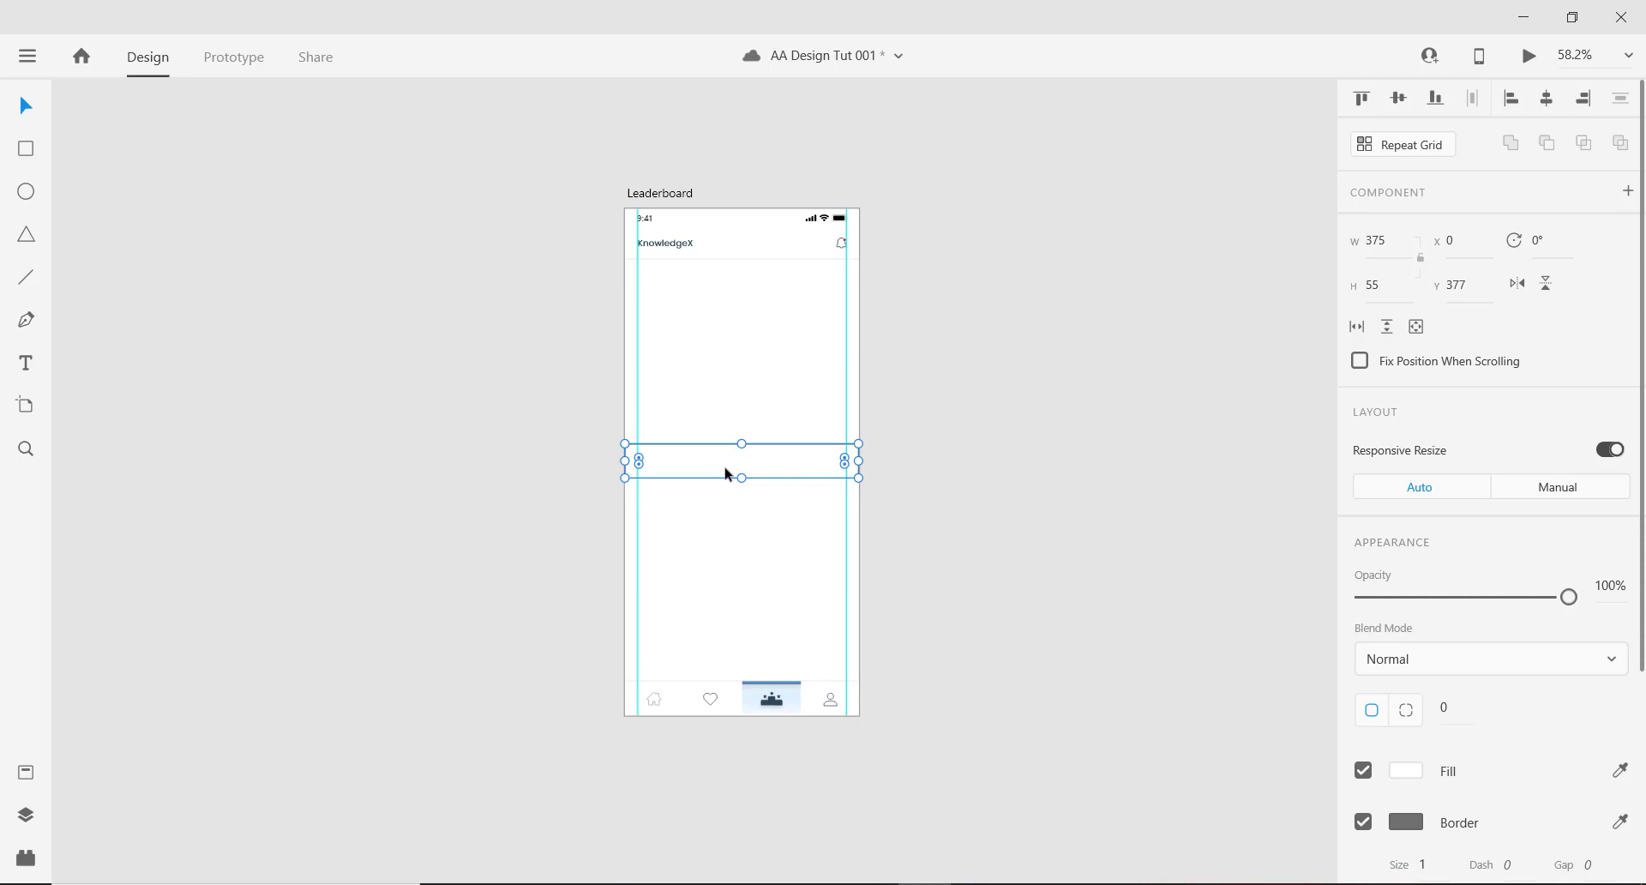
key("ctrl+s")
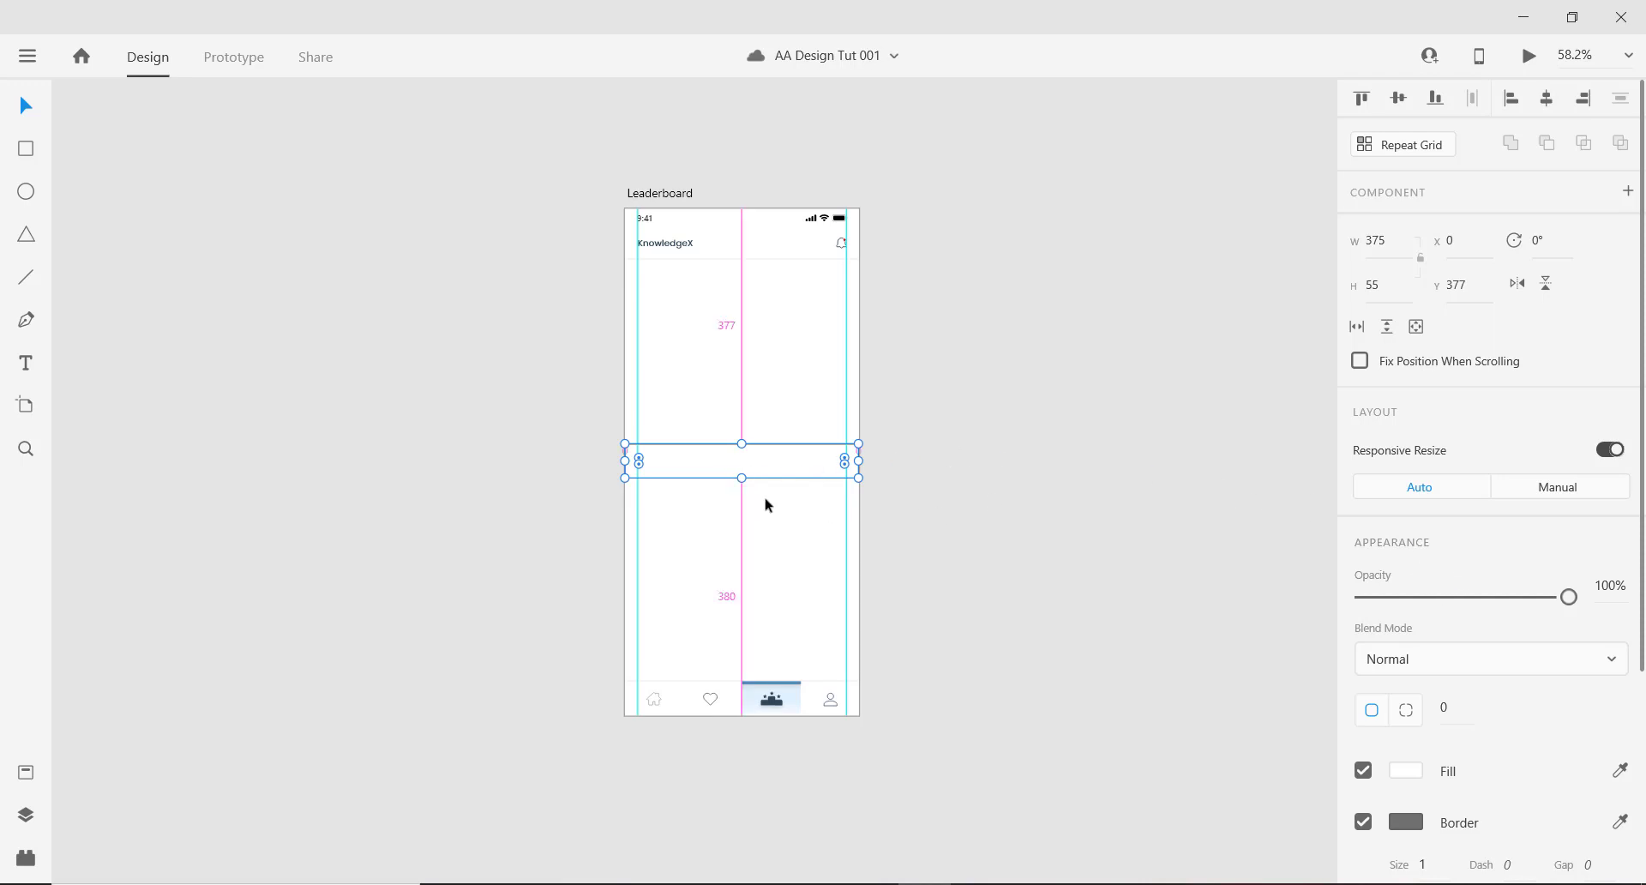
Add the text label "Today" inside the row rectangle near its left end, at about X 47, Y 391.
scroll(764, 503, "up", 2)
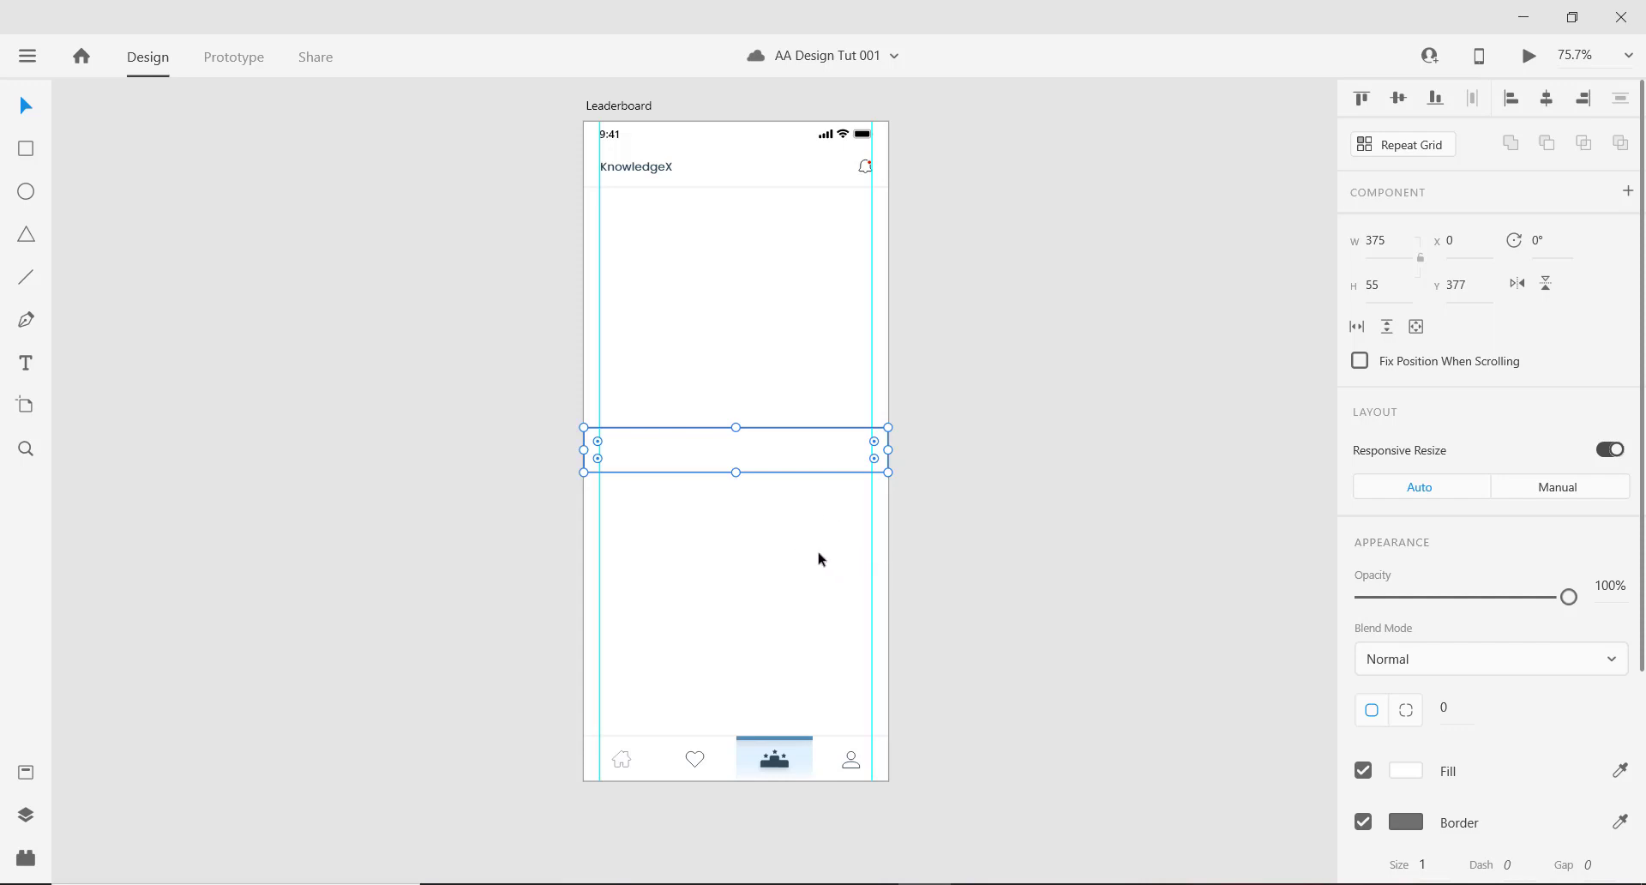
scroll(779, 537, "up", 2)
scroll(723, 500, "down", 2)
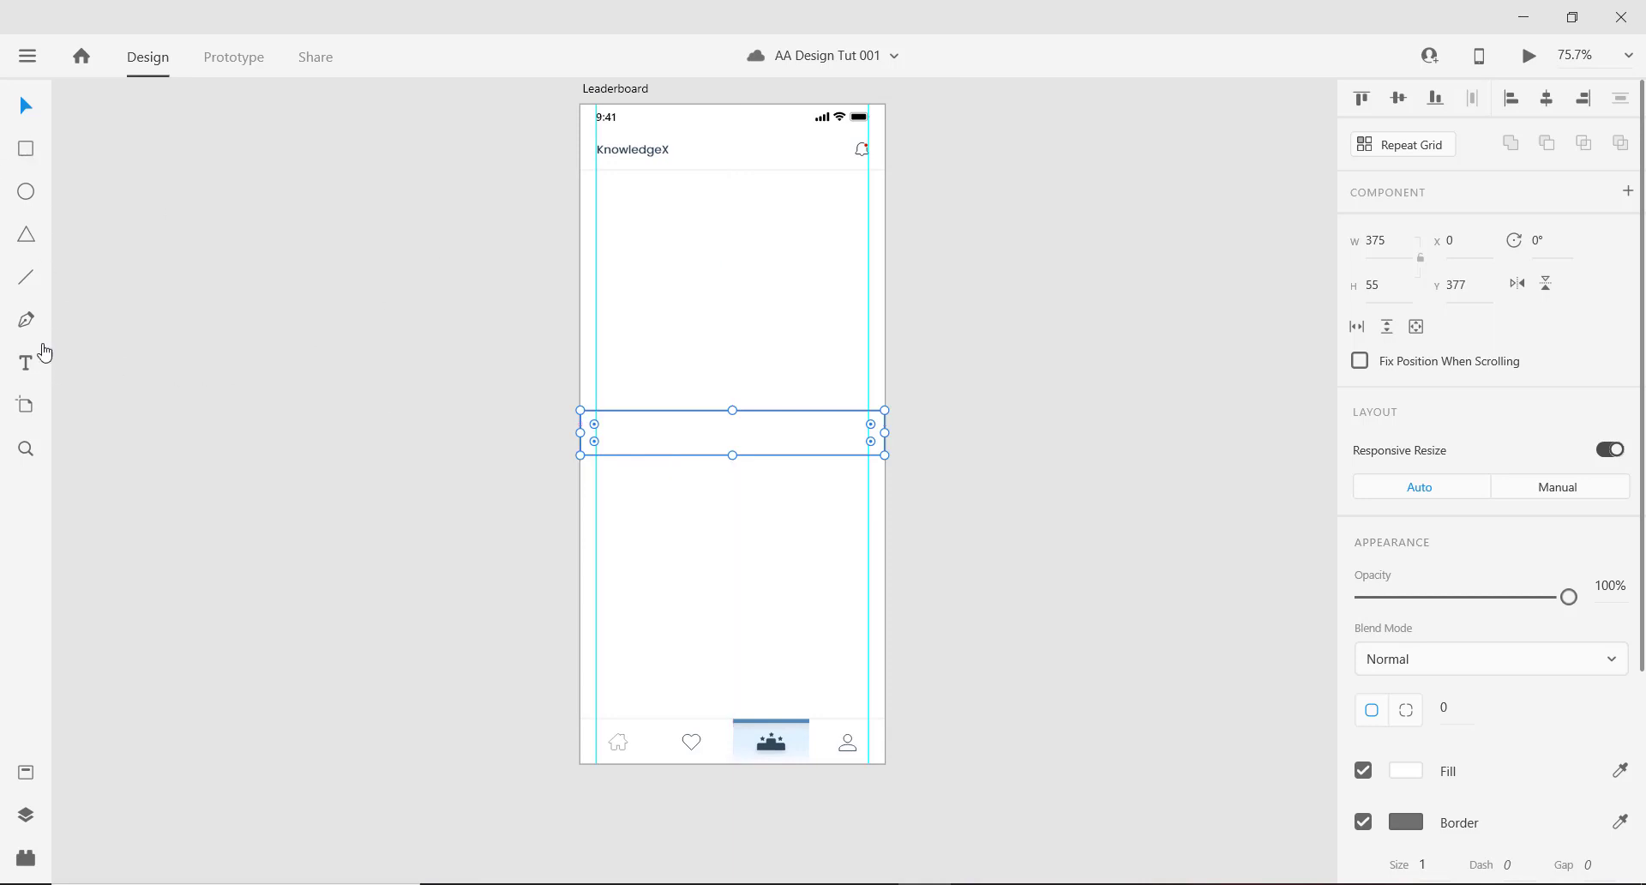
left_click(26, 363)
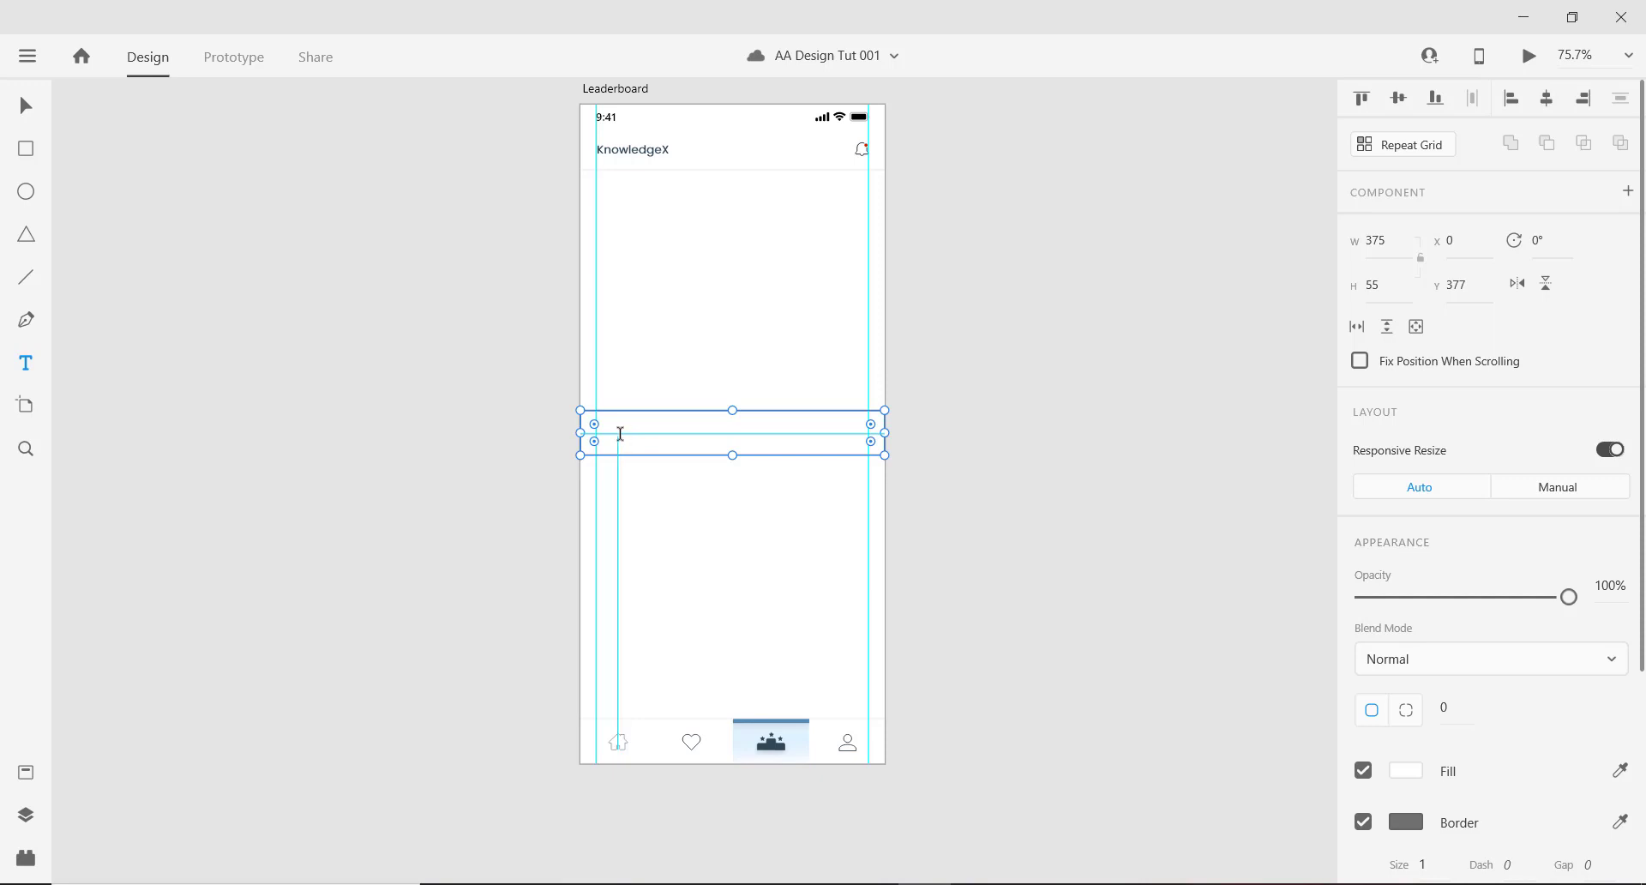
left_click(620, 429)
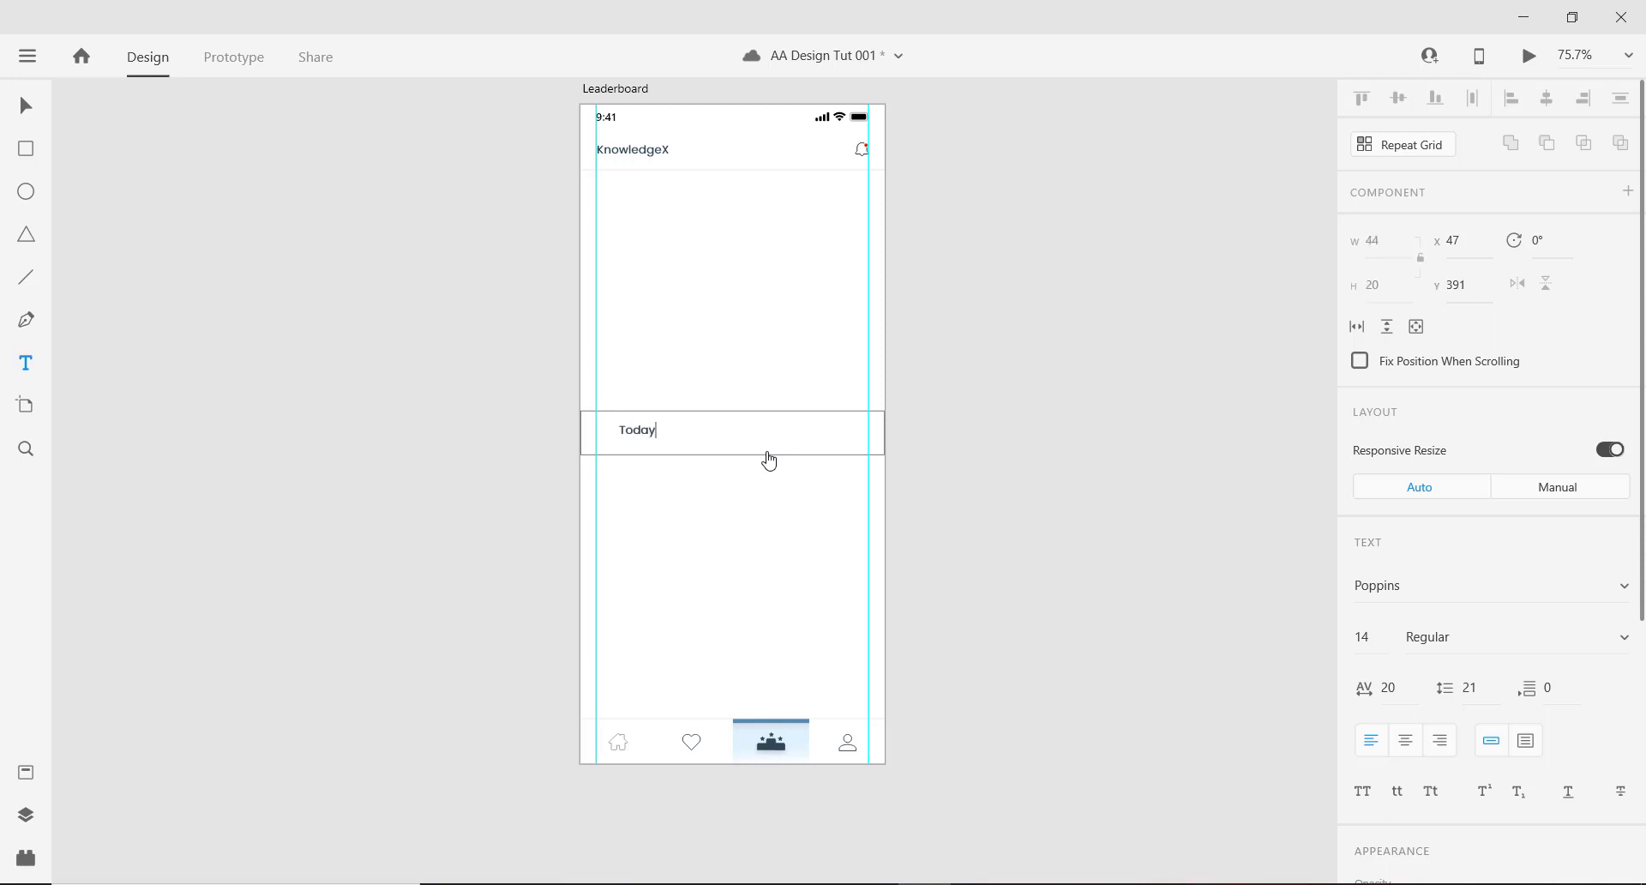
key("Escape")
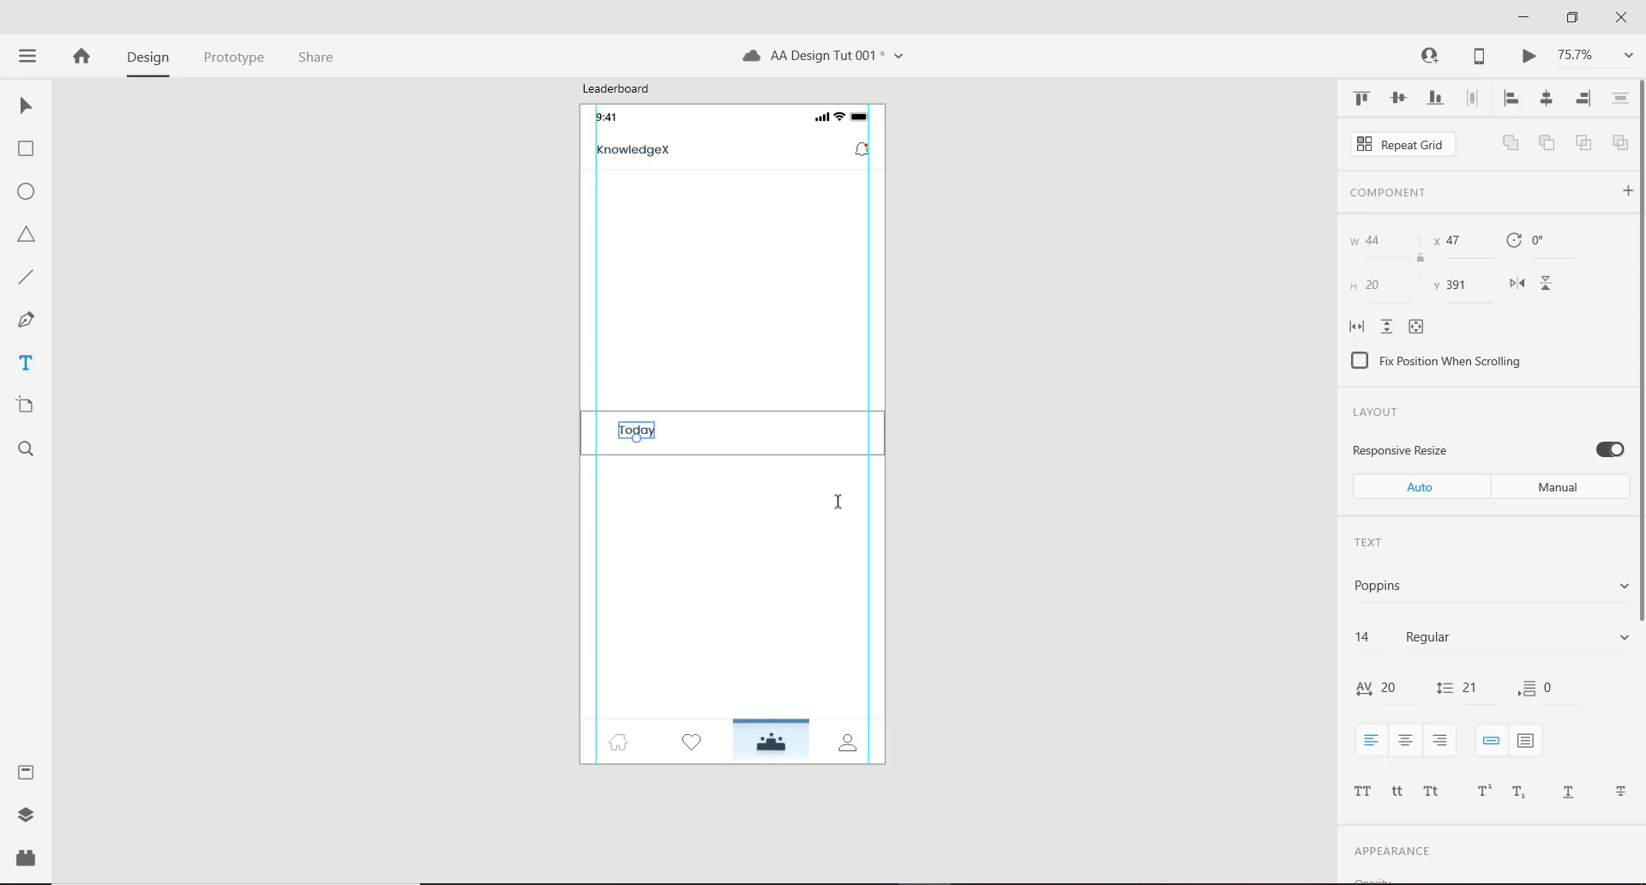
Move the Today label to Y 396 and place a center-aligned copy in the middle of the row at X 166.
scroll(687, 486, "up", 5)
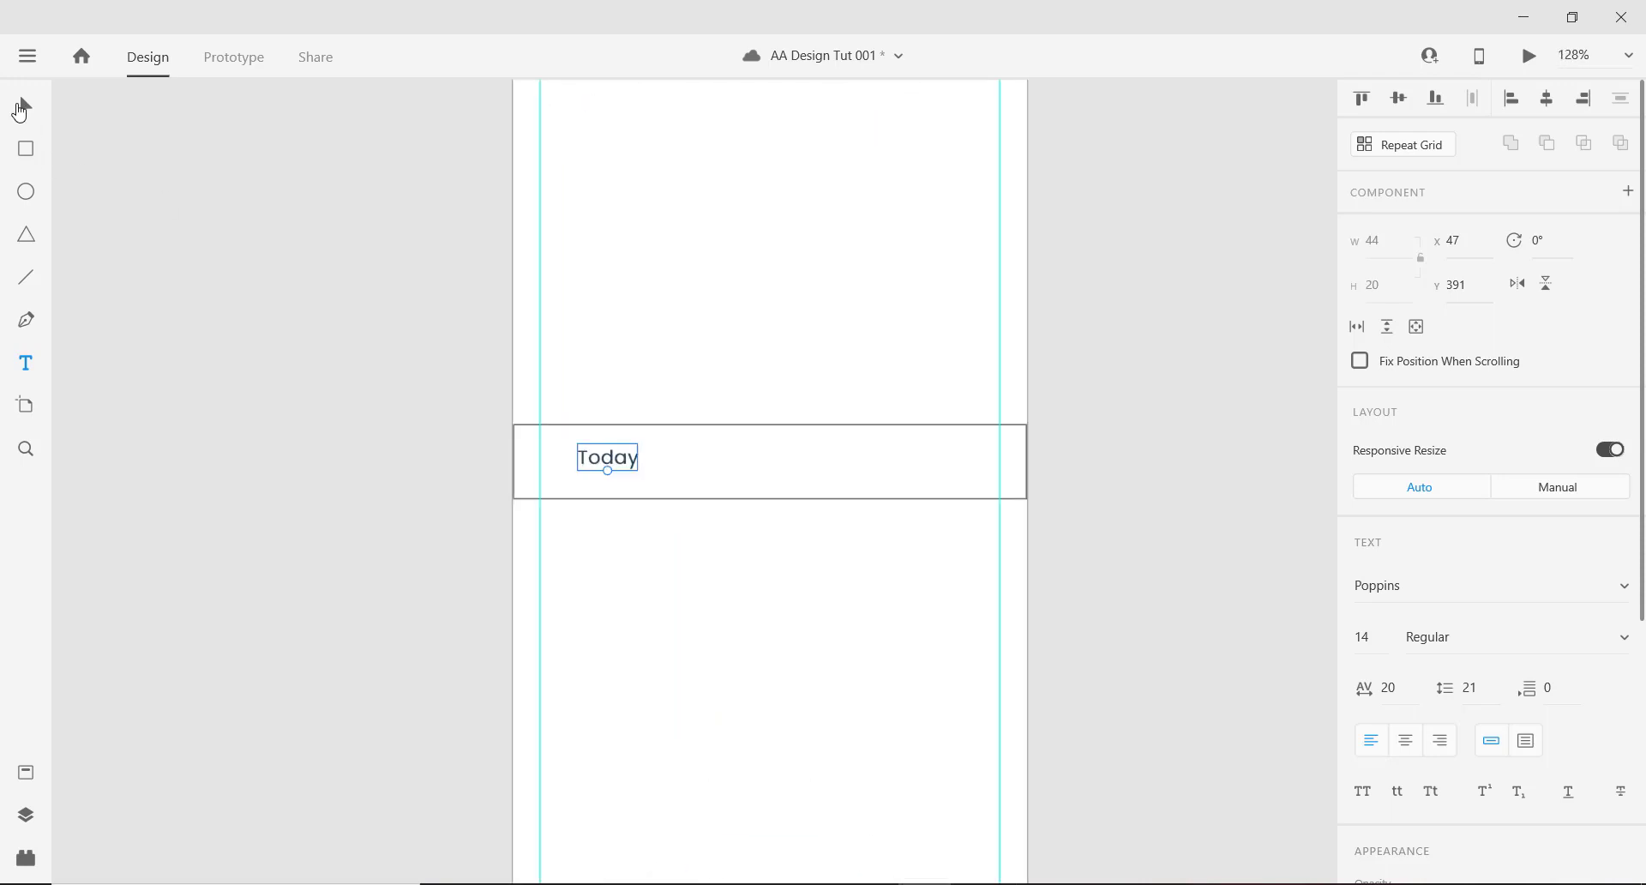
left_click(22, 104)
left_click_drag(606, 463, 769, 477)
key("alt")
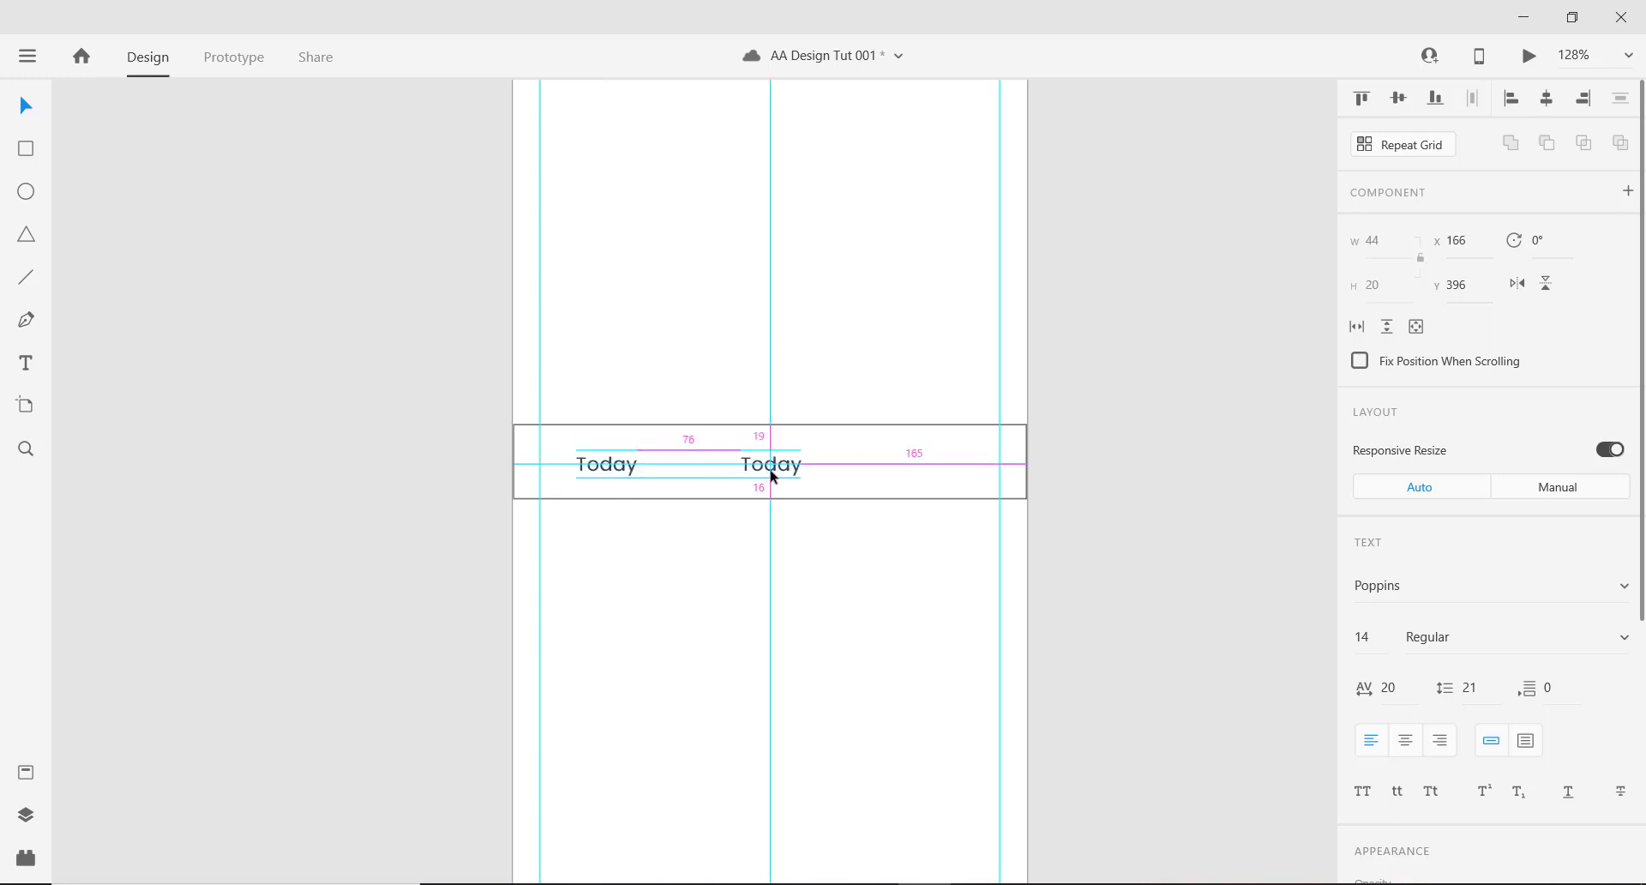
left_click_drag(772, 476, 770, 471)
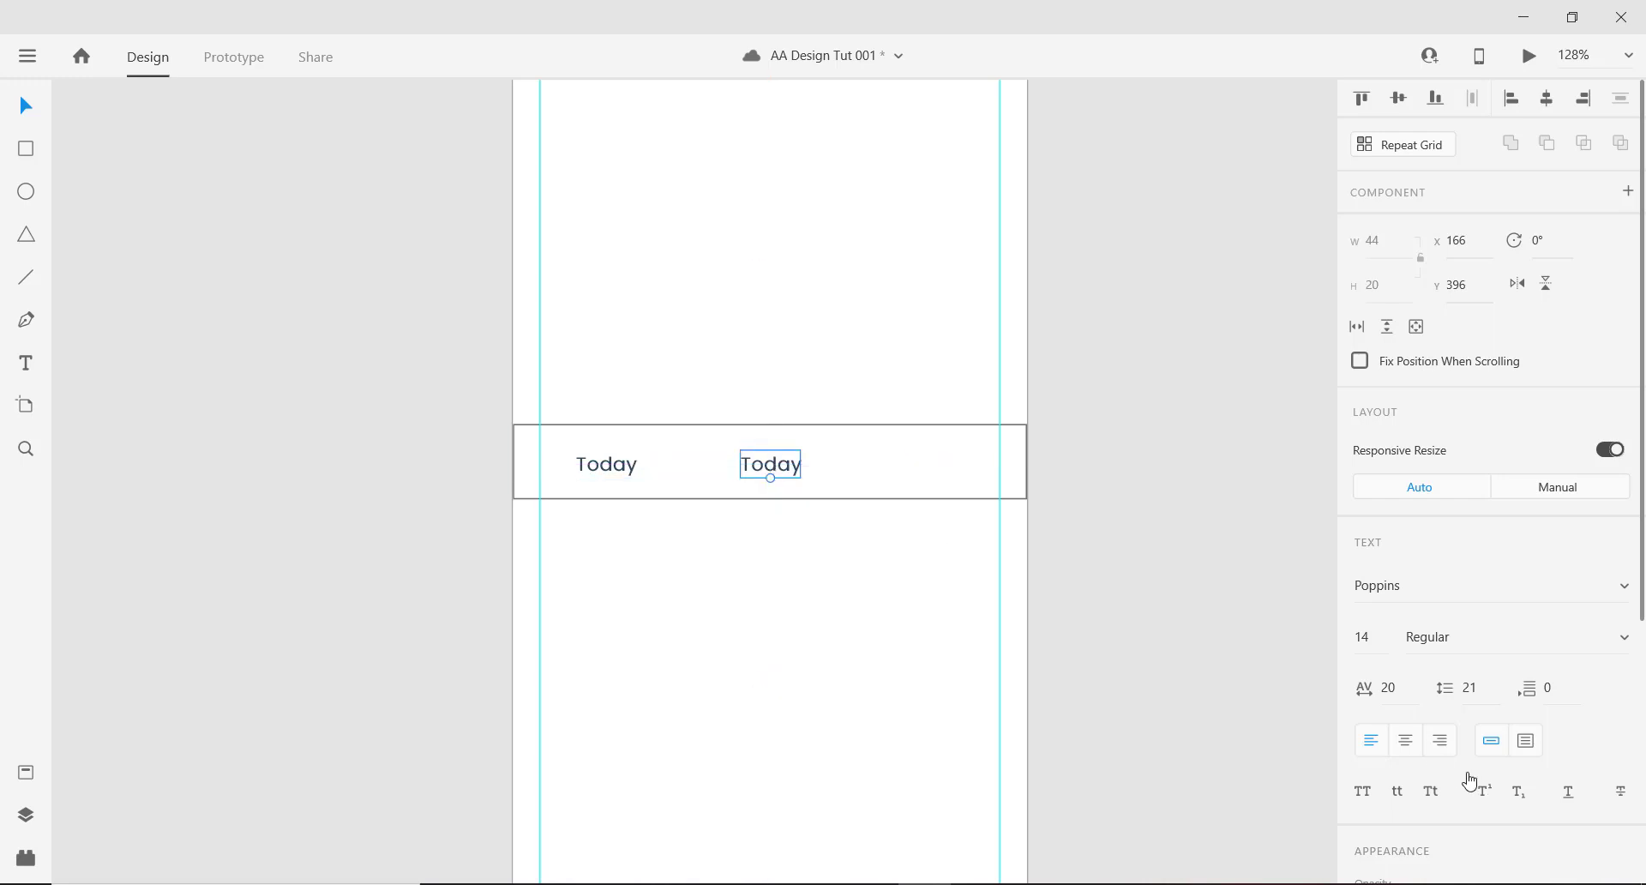
left_click(1405, 740)
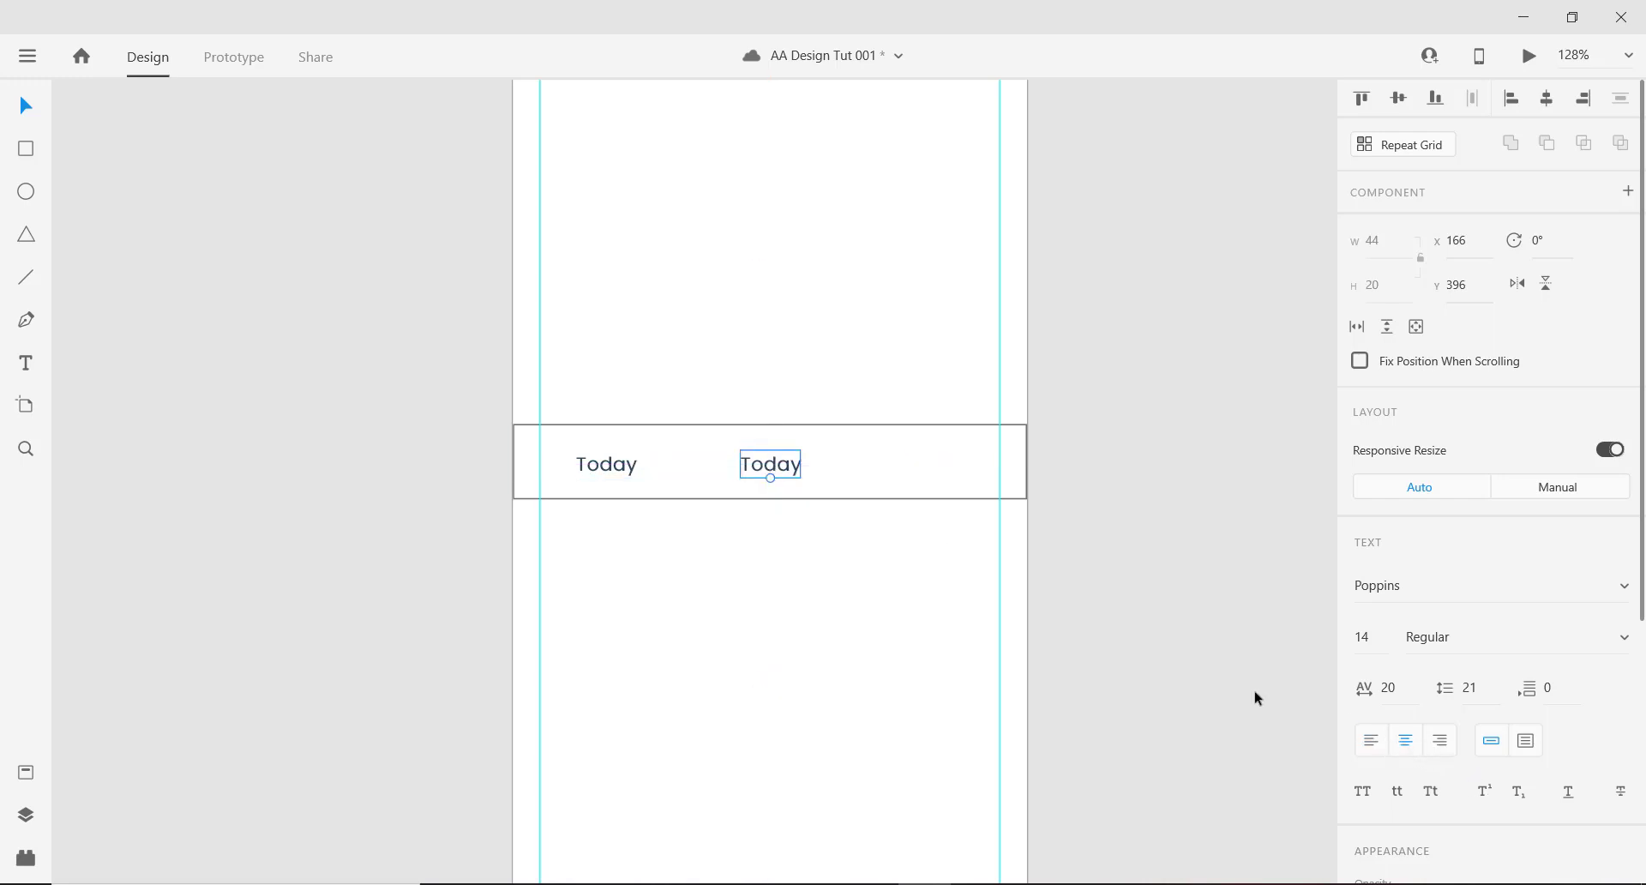
Change the middle copy's text to "Month" and save the document.
double_click(772, 464)
type("Month")
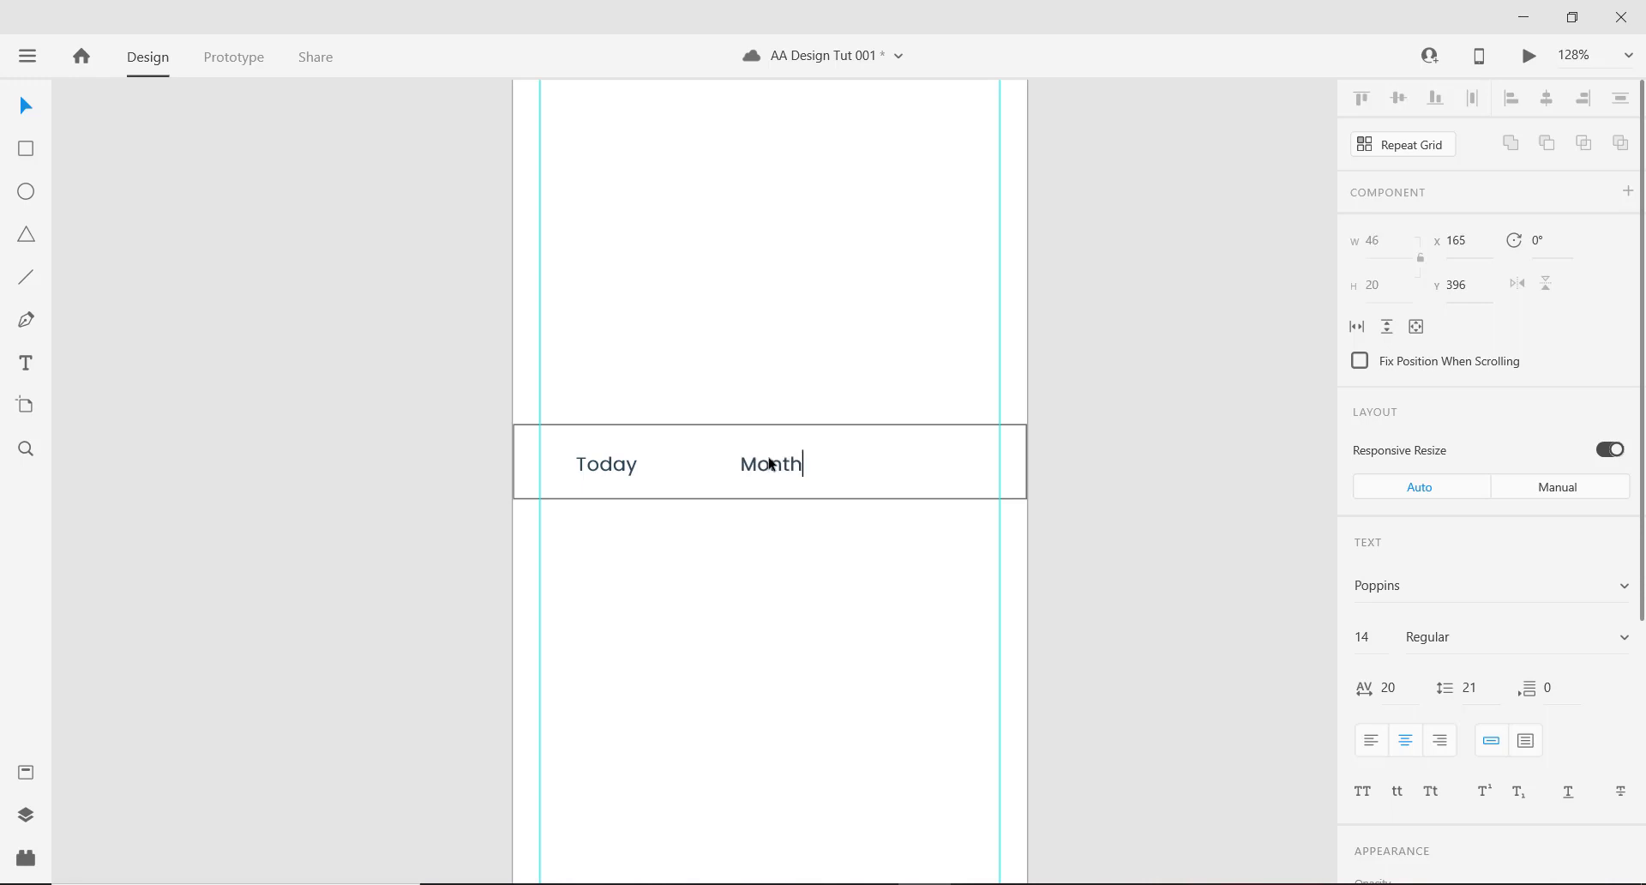
key("Escape")
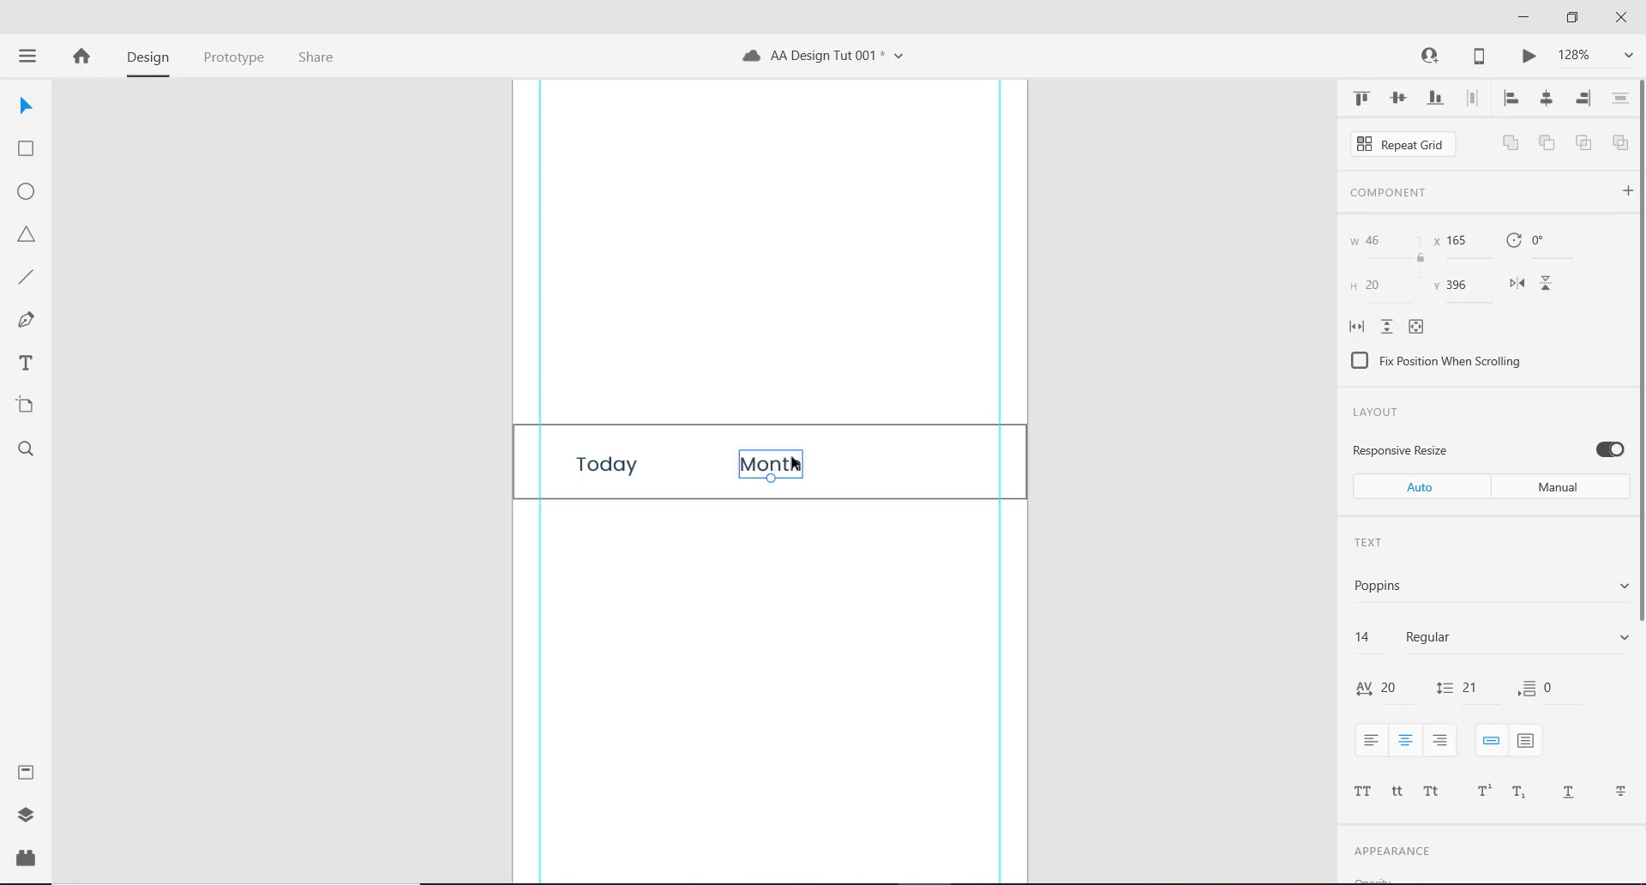
scroll(652, 466, "down", 3)
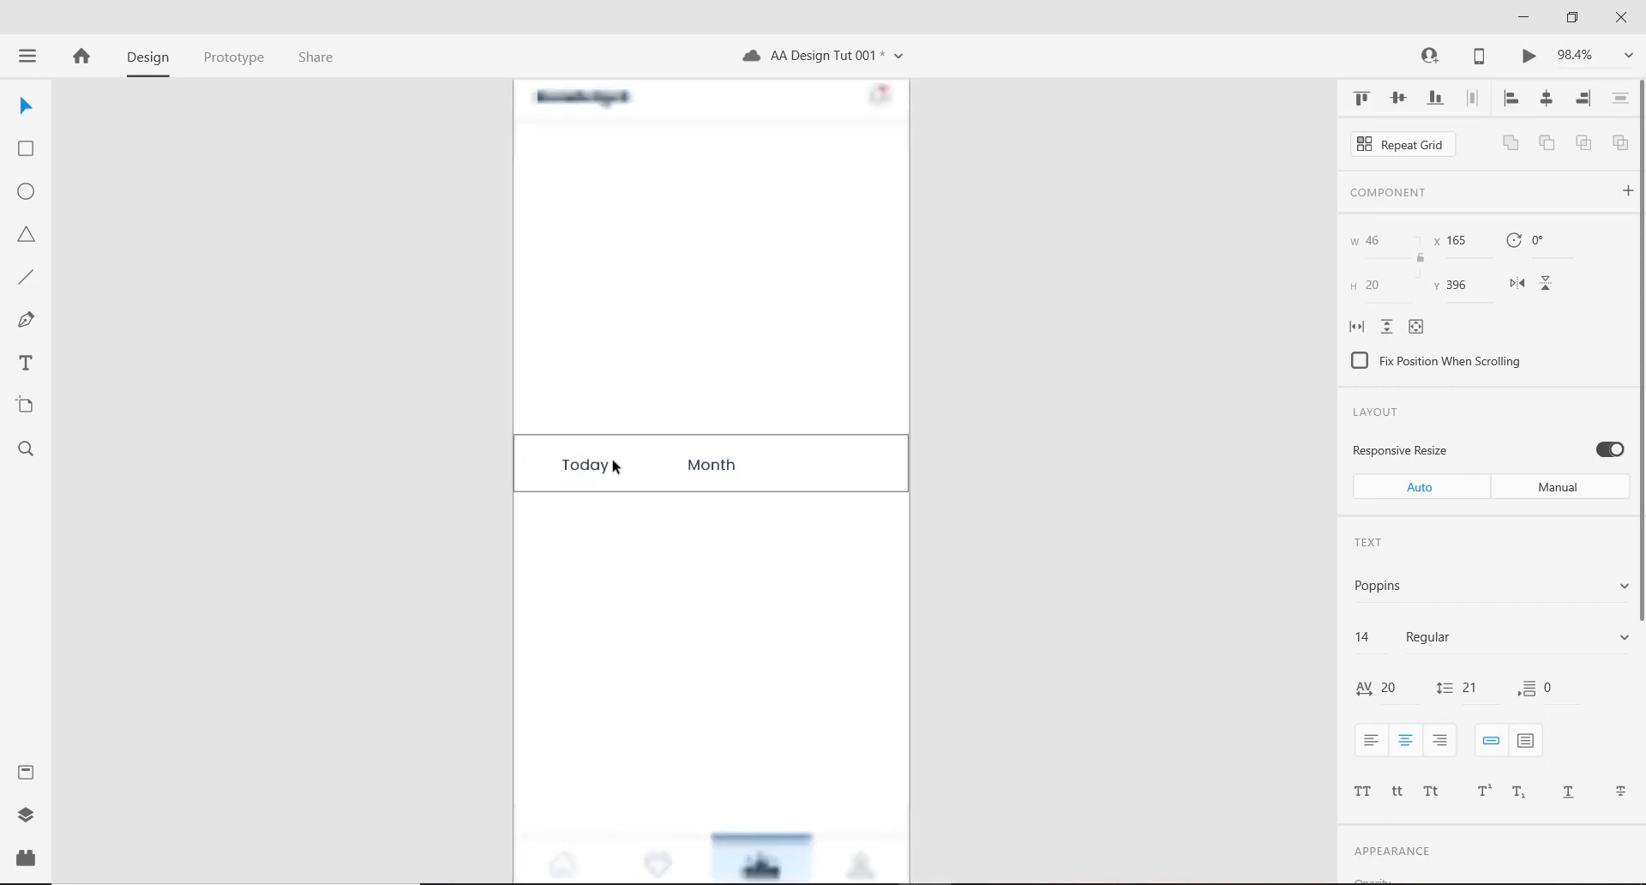
scroll(614, 466, "down", 2)
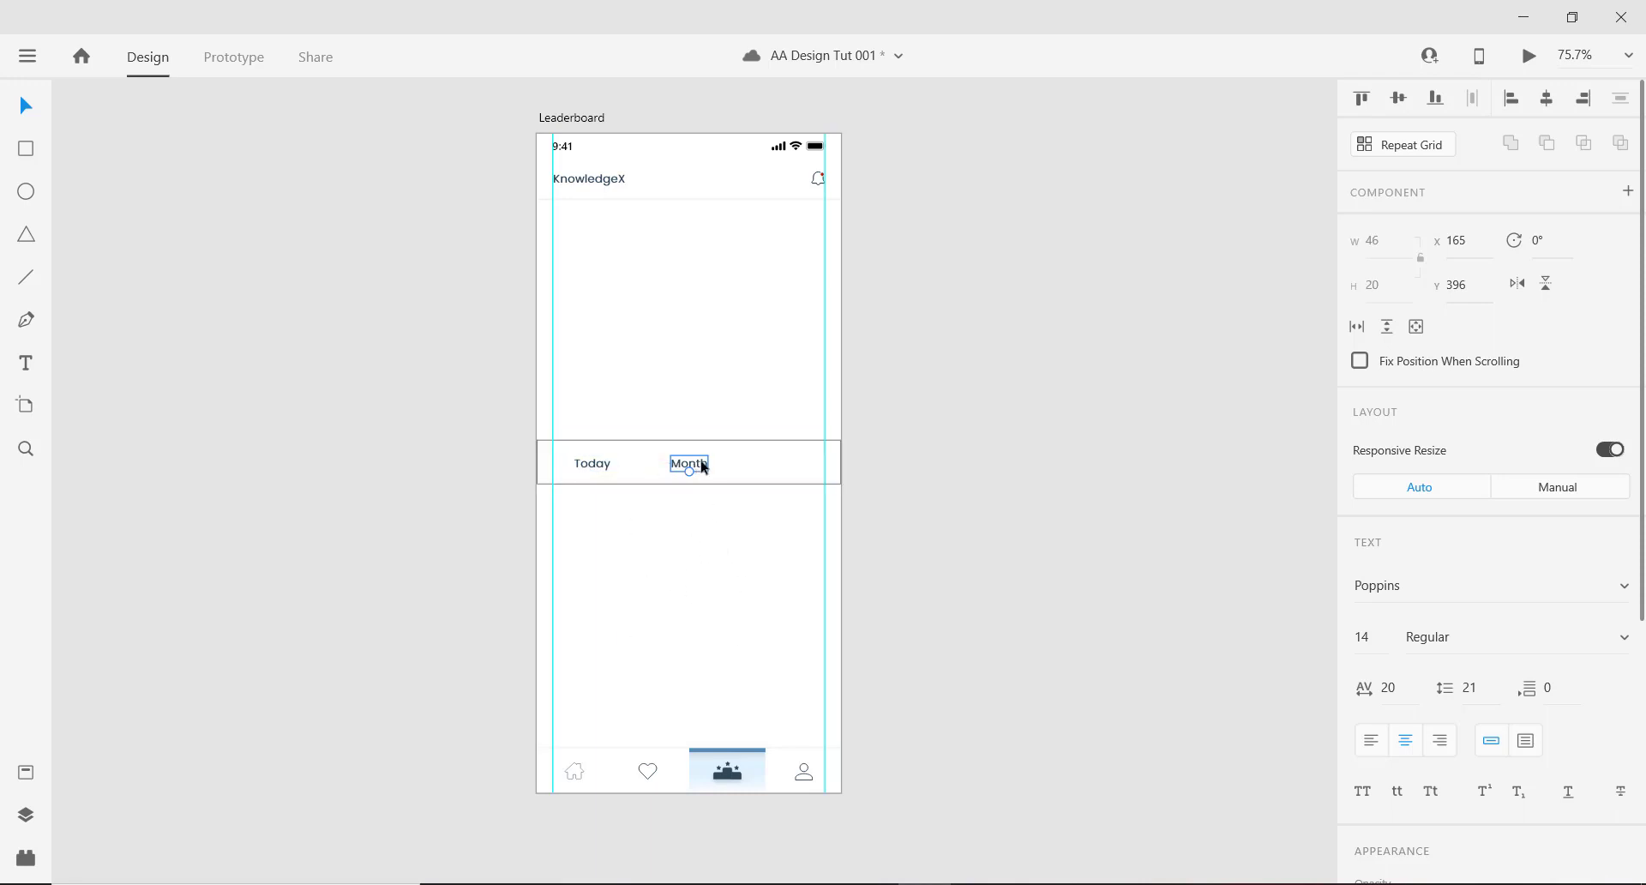
key("ctrl+s")
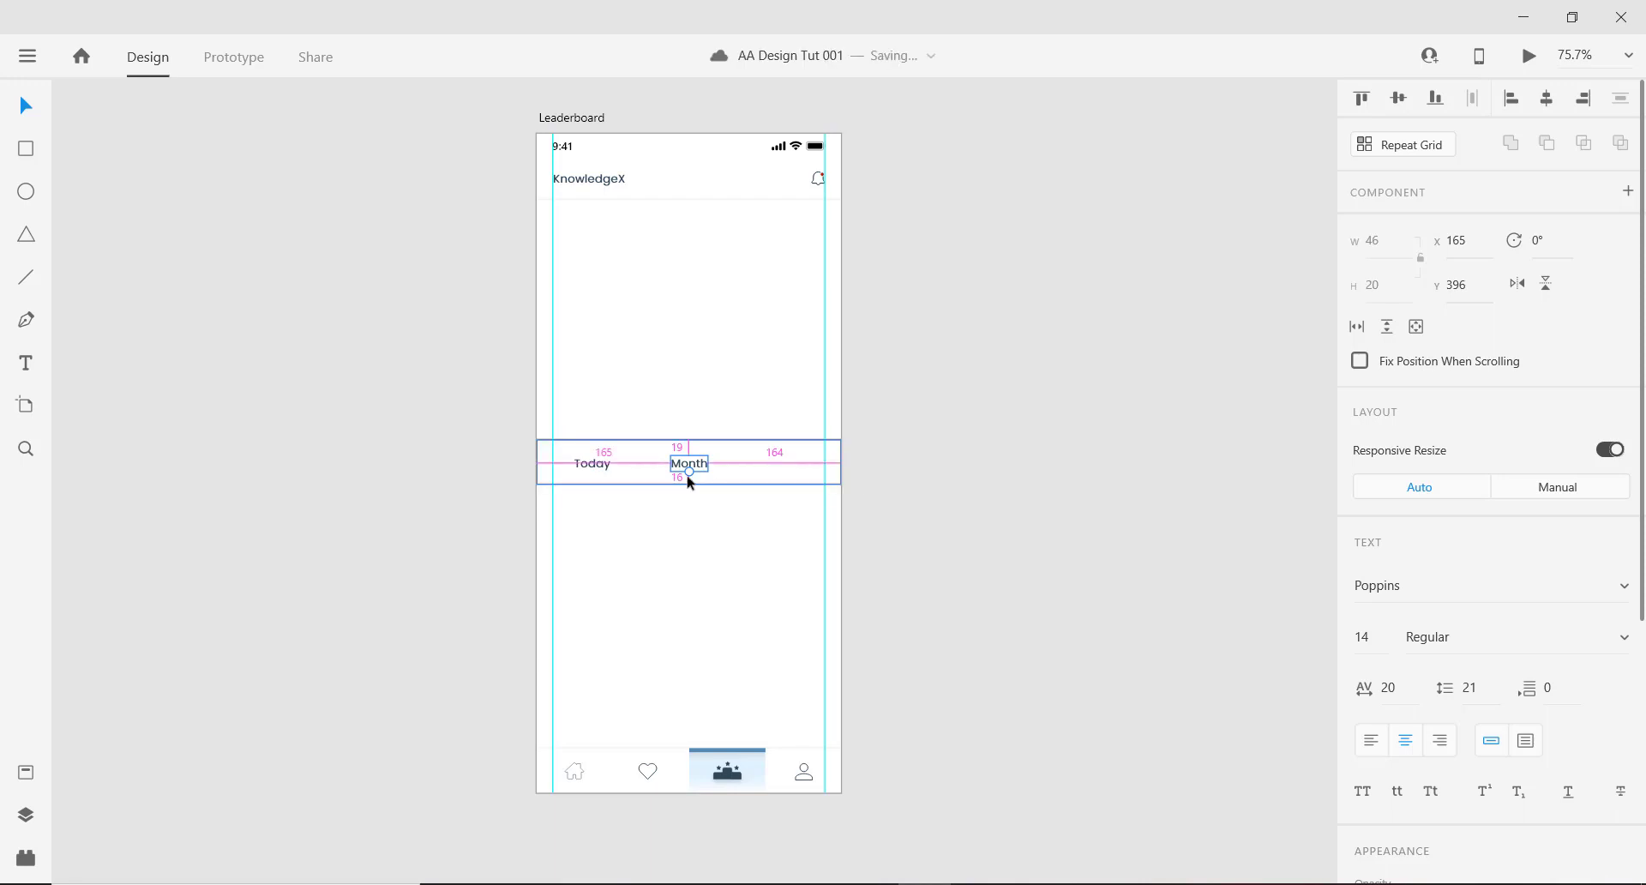
Duplicate the Month label toward the row's right end at X 286, Y 396 and change its text to "All Time".
scroll(688, 470, "up", 5)
key("alt")
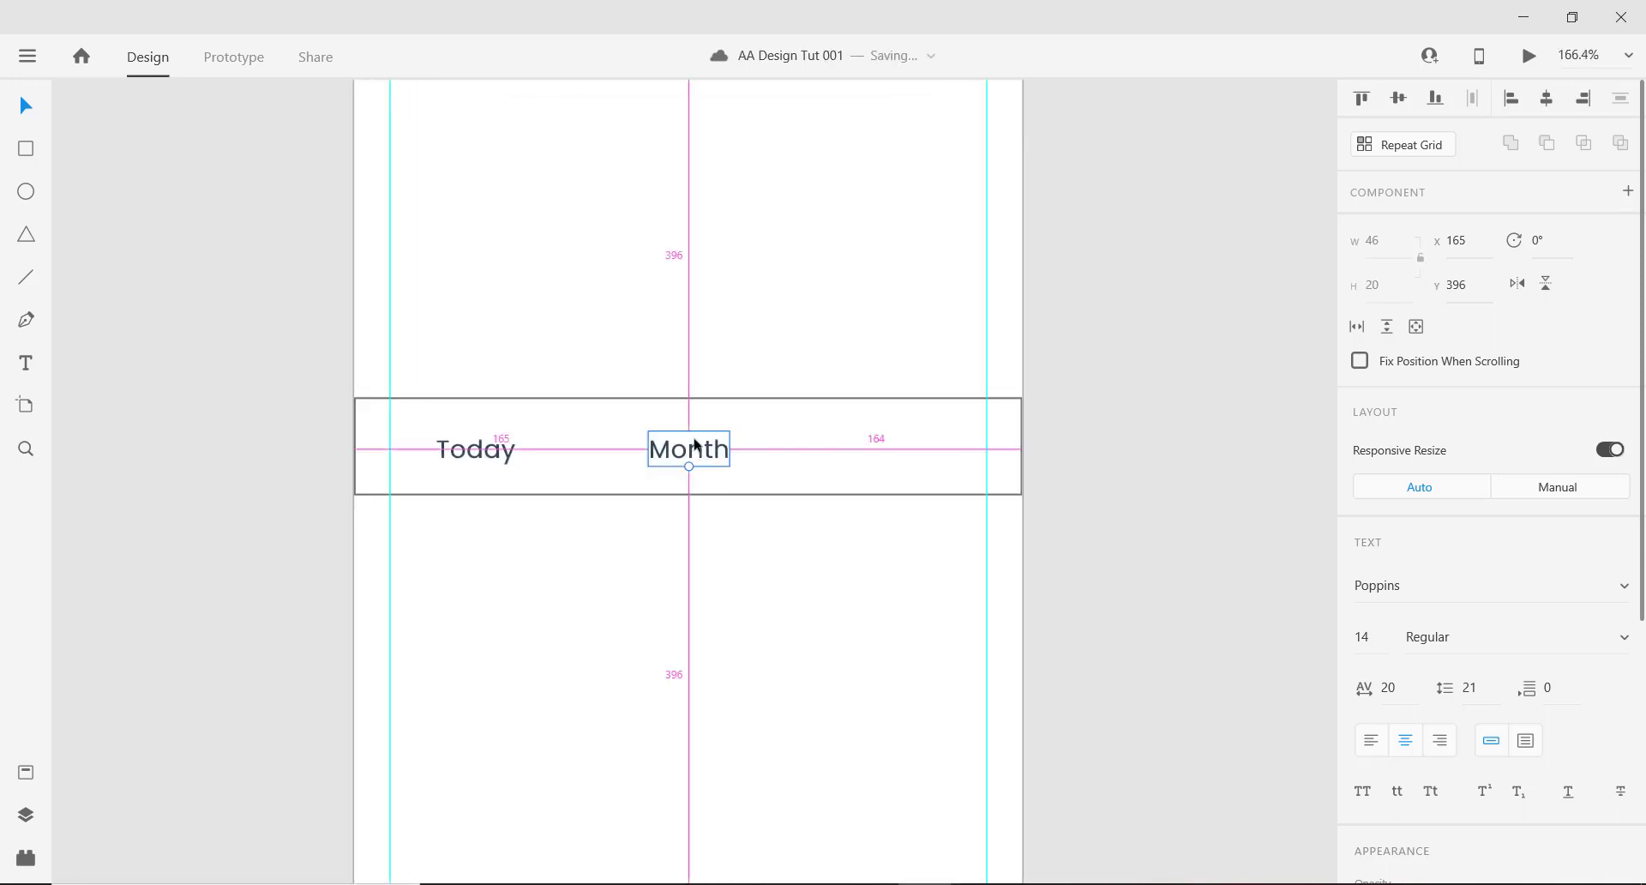
left_click_drag(692, 456, 904, 460)
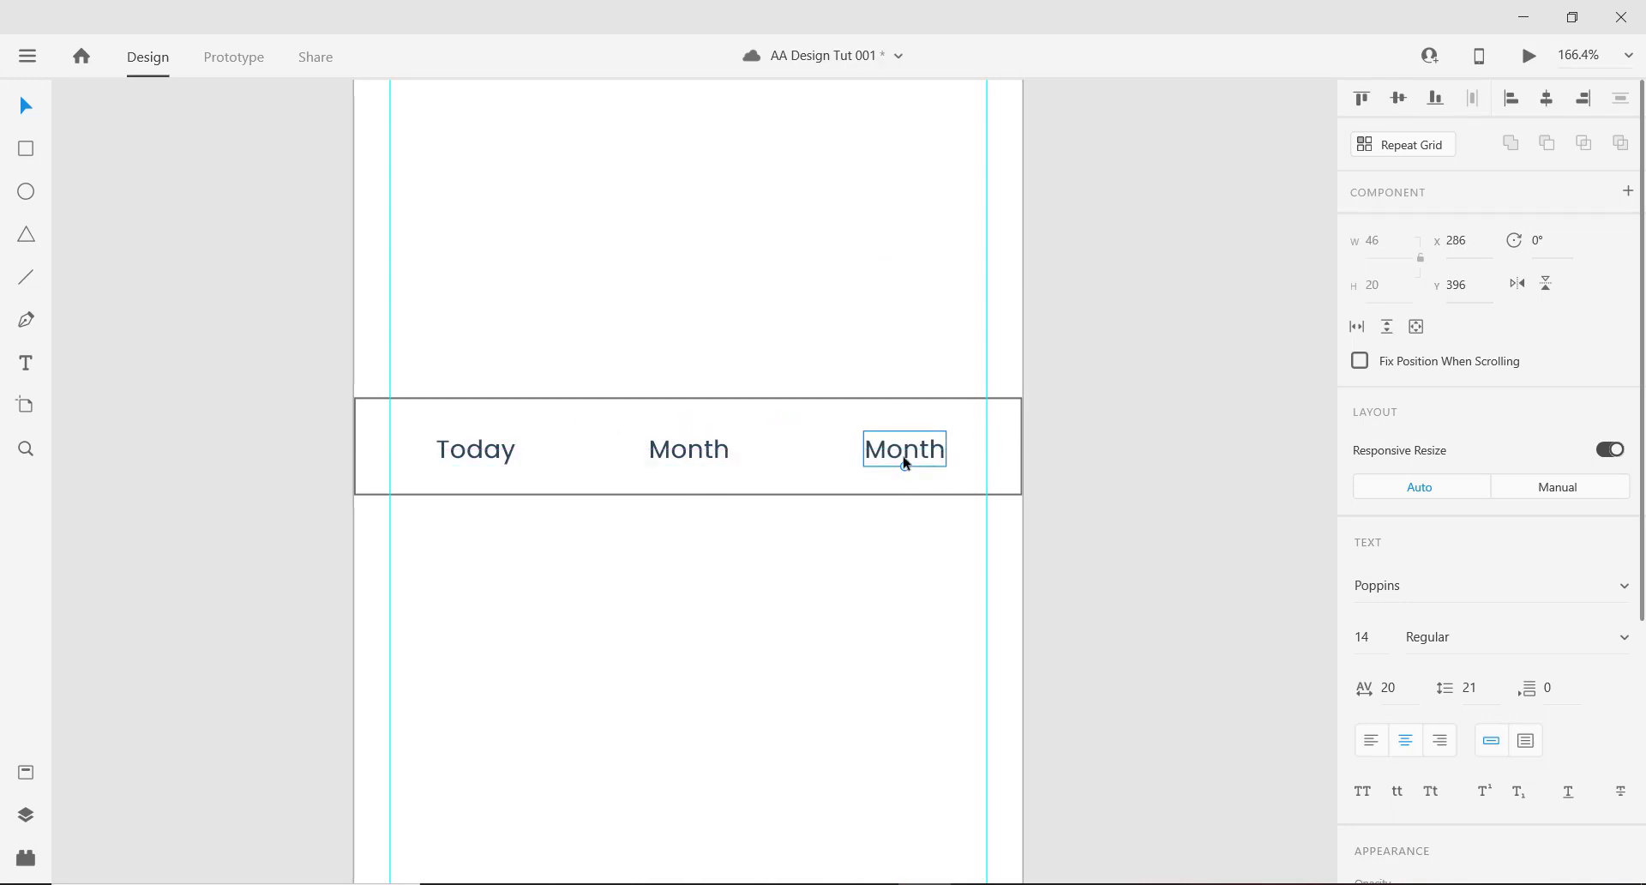
double_click(904, 458)
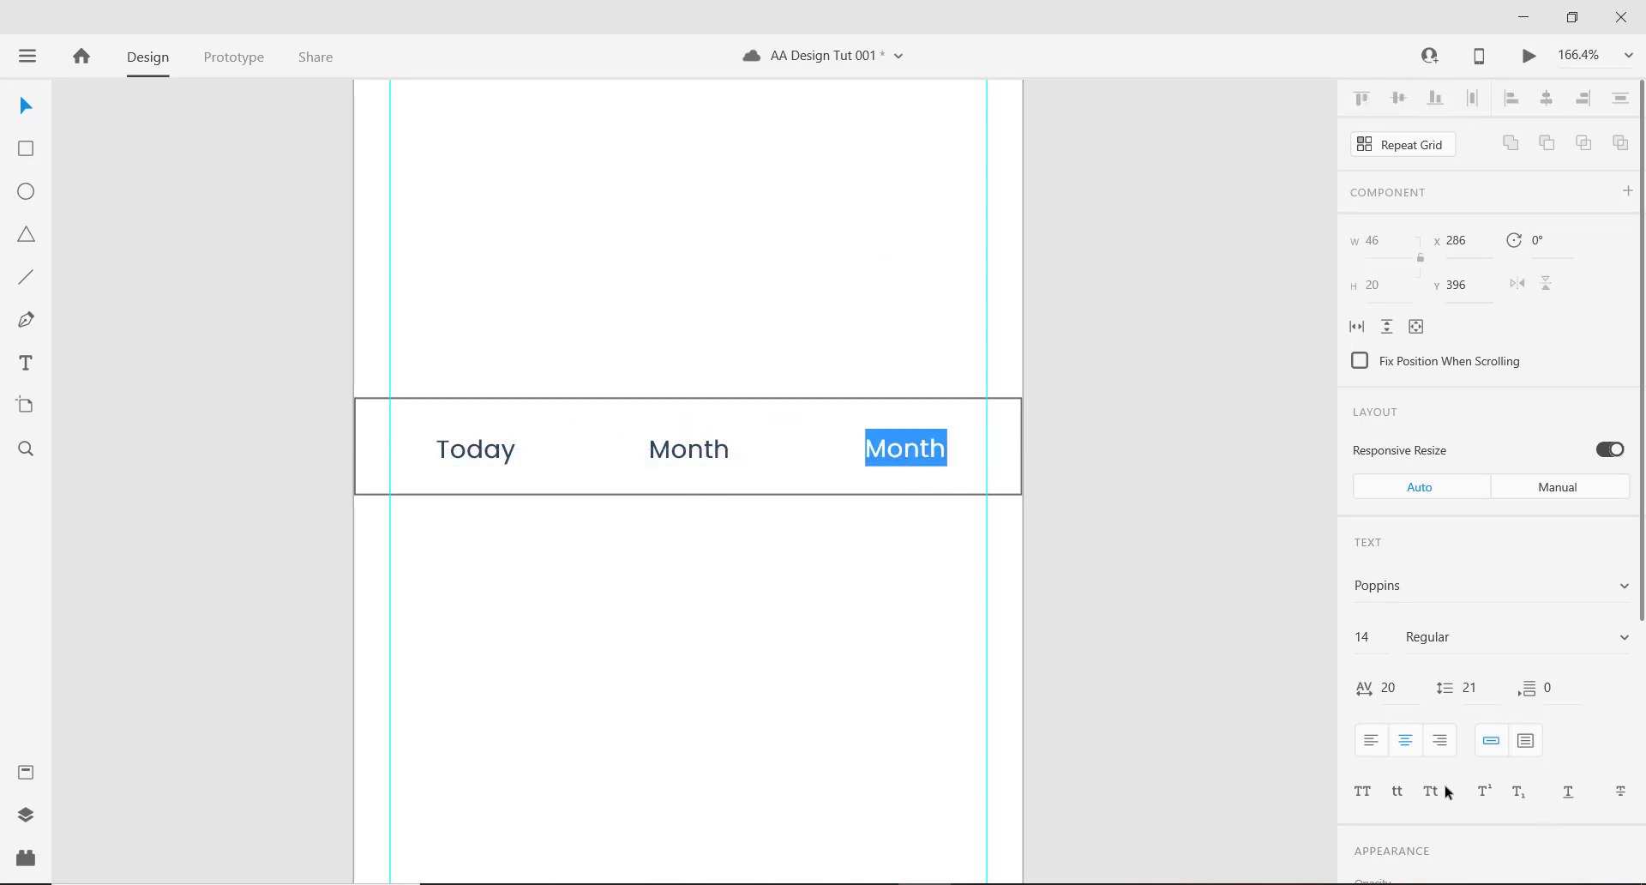
type("All ")
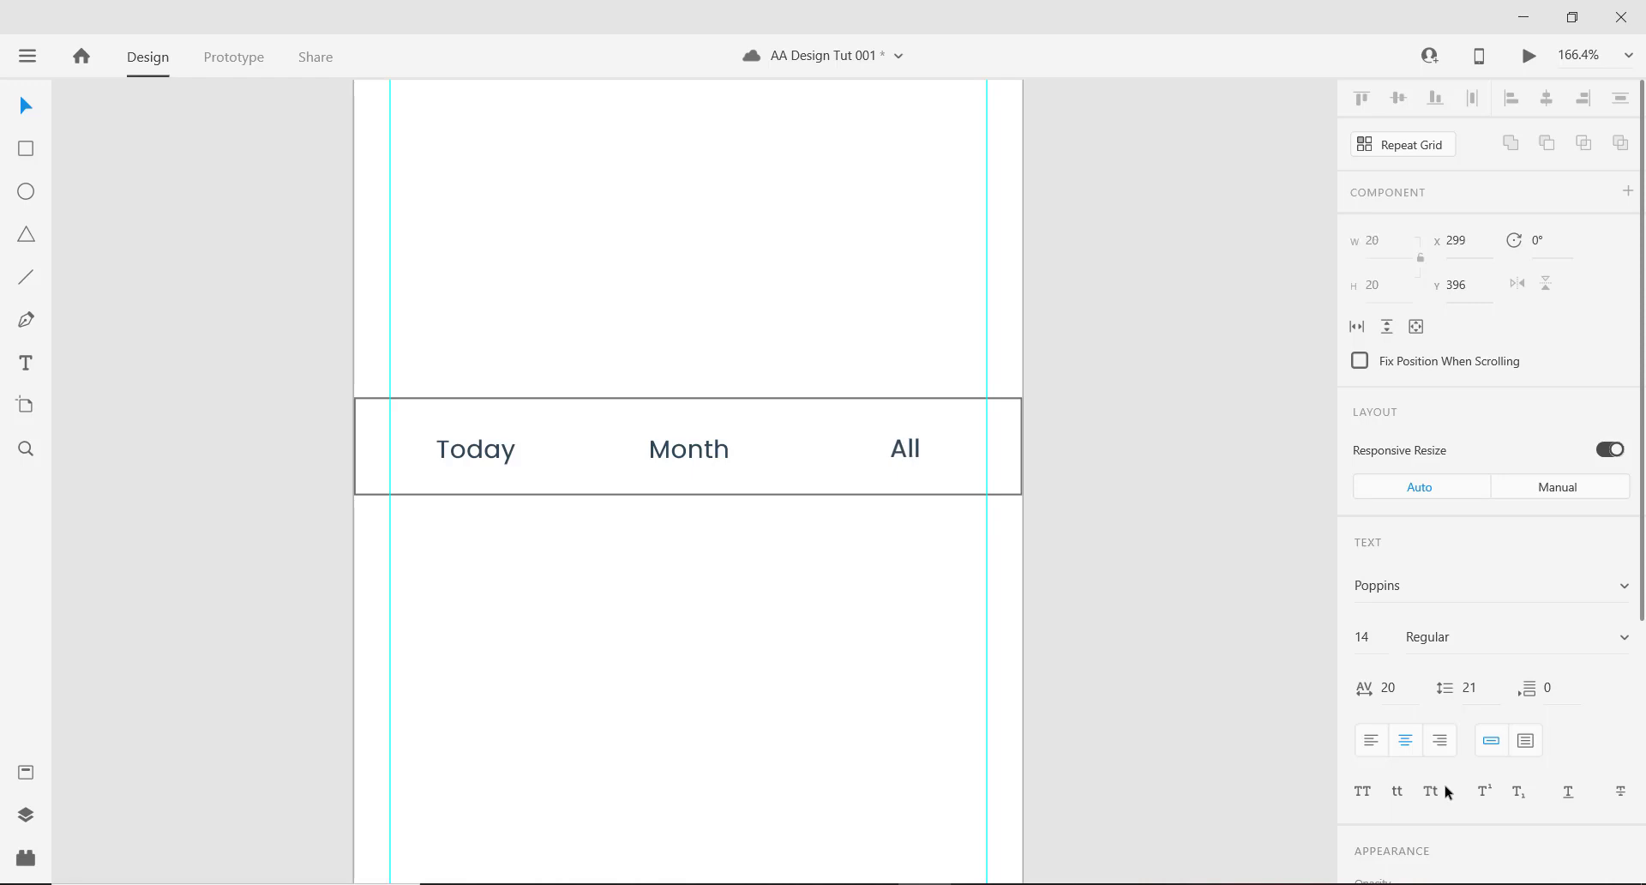
type("Time")
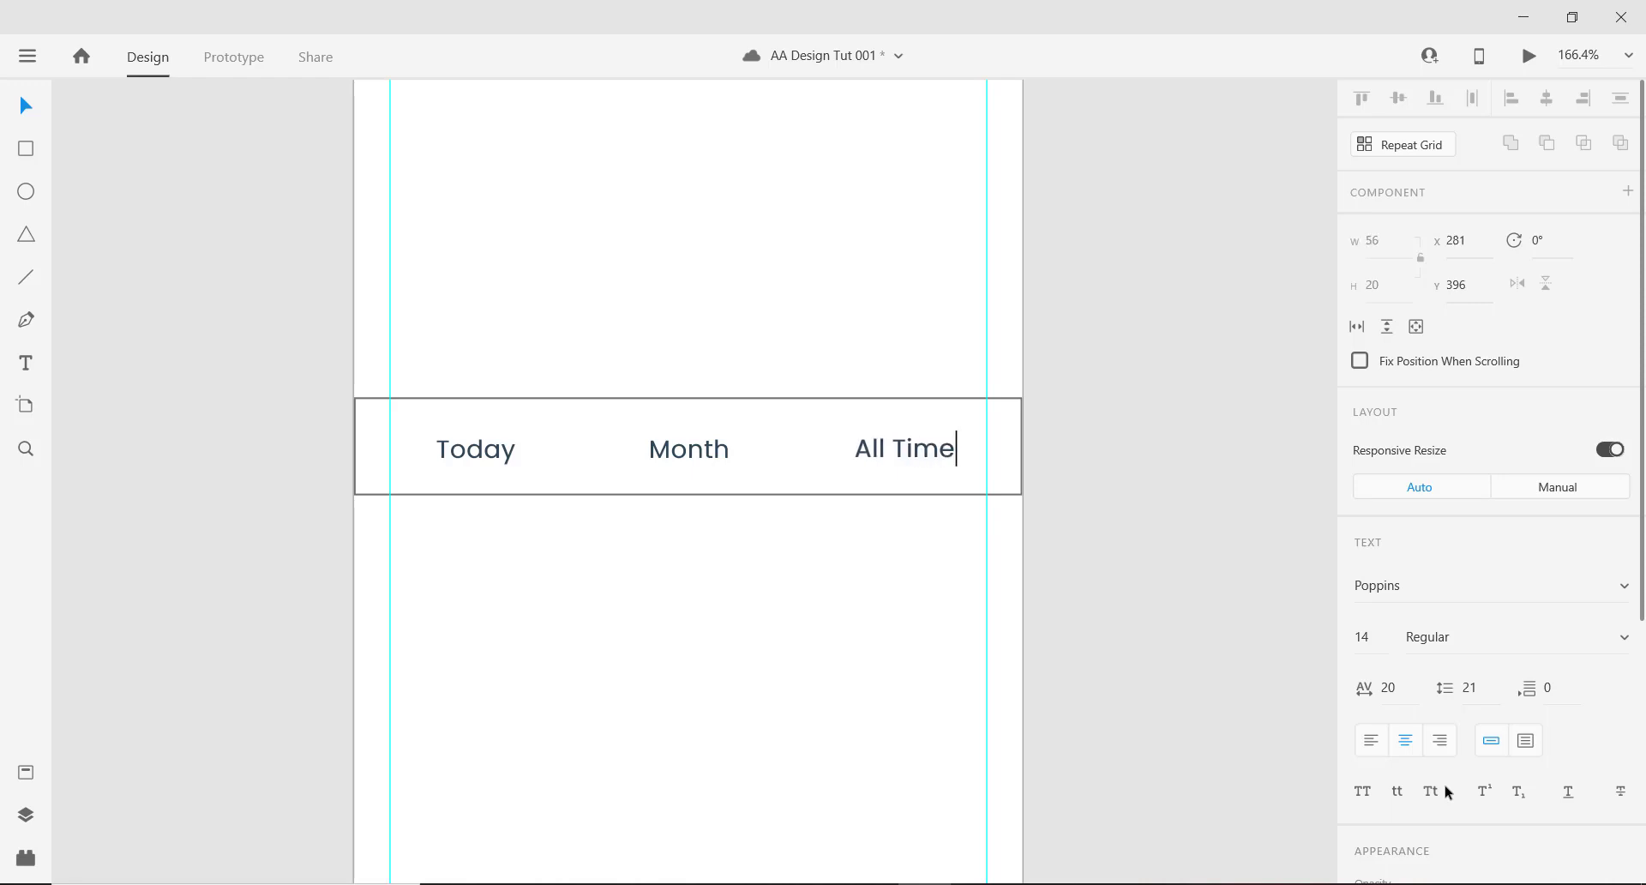
key("Escape")
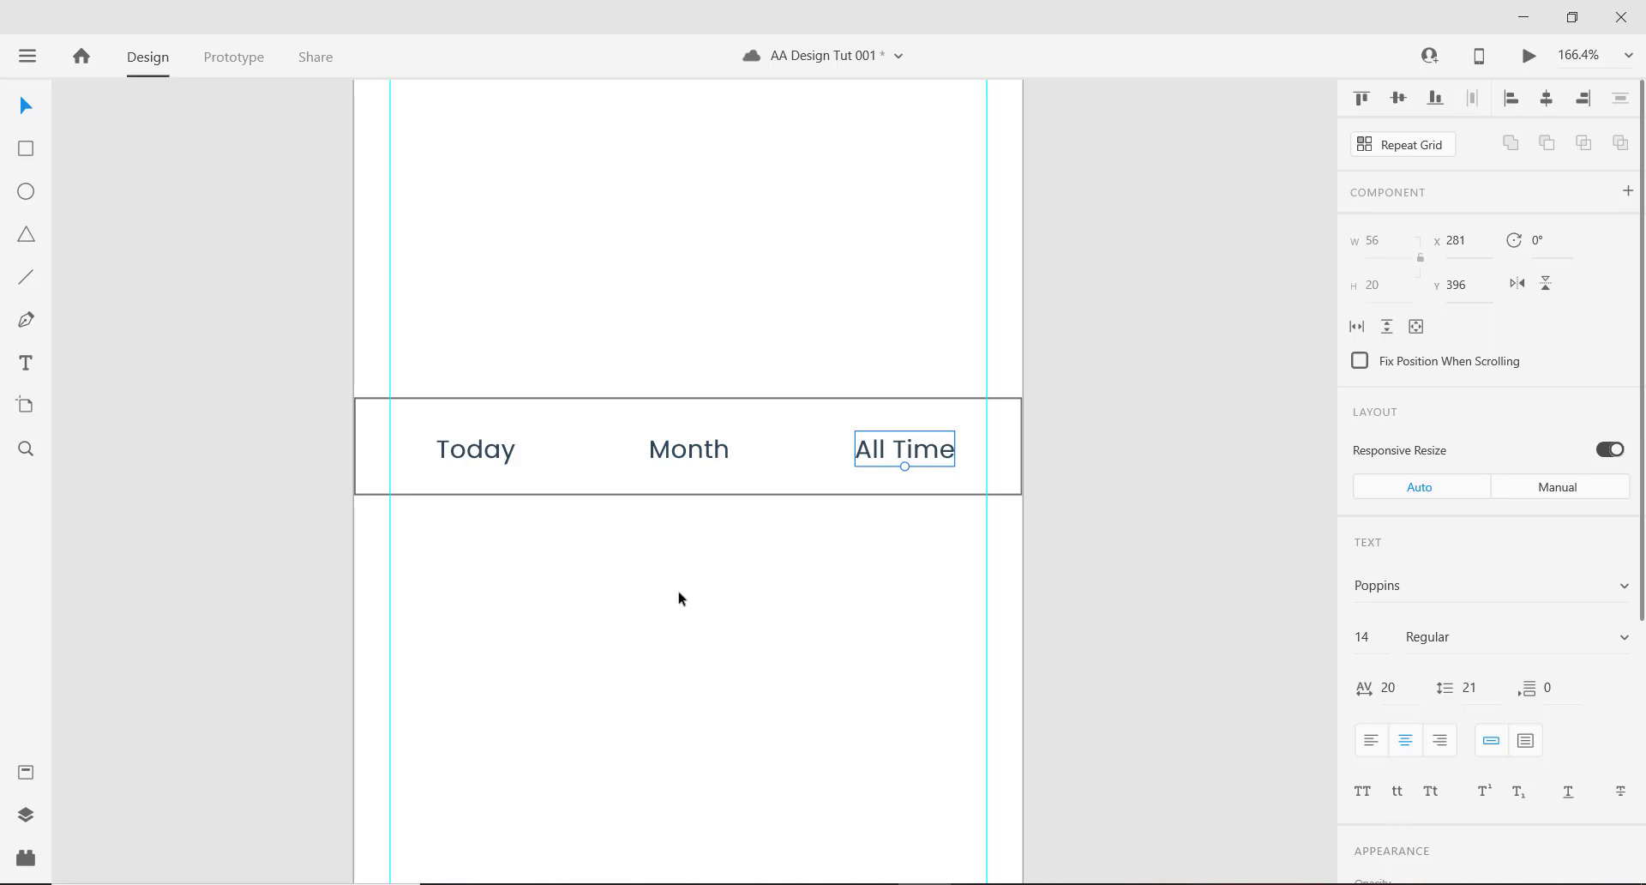
Select the Today, Month and All Time labels together and distribute them horizontally.
scroll(538, 477, "down", 2)
scroll(514, 474, "down", 2)
scroll(523, 506, "up", 5)
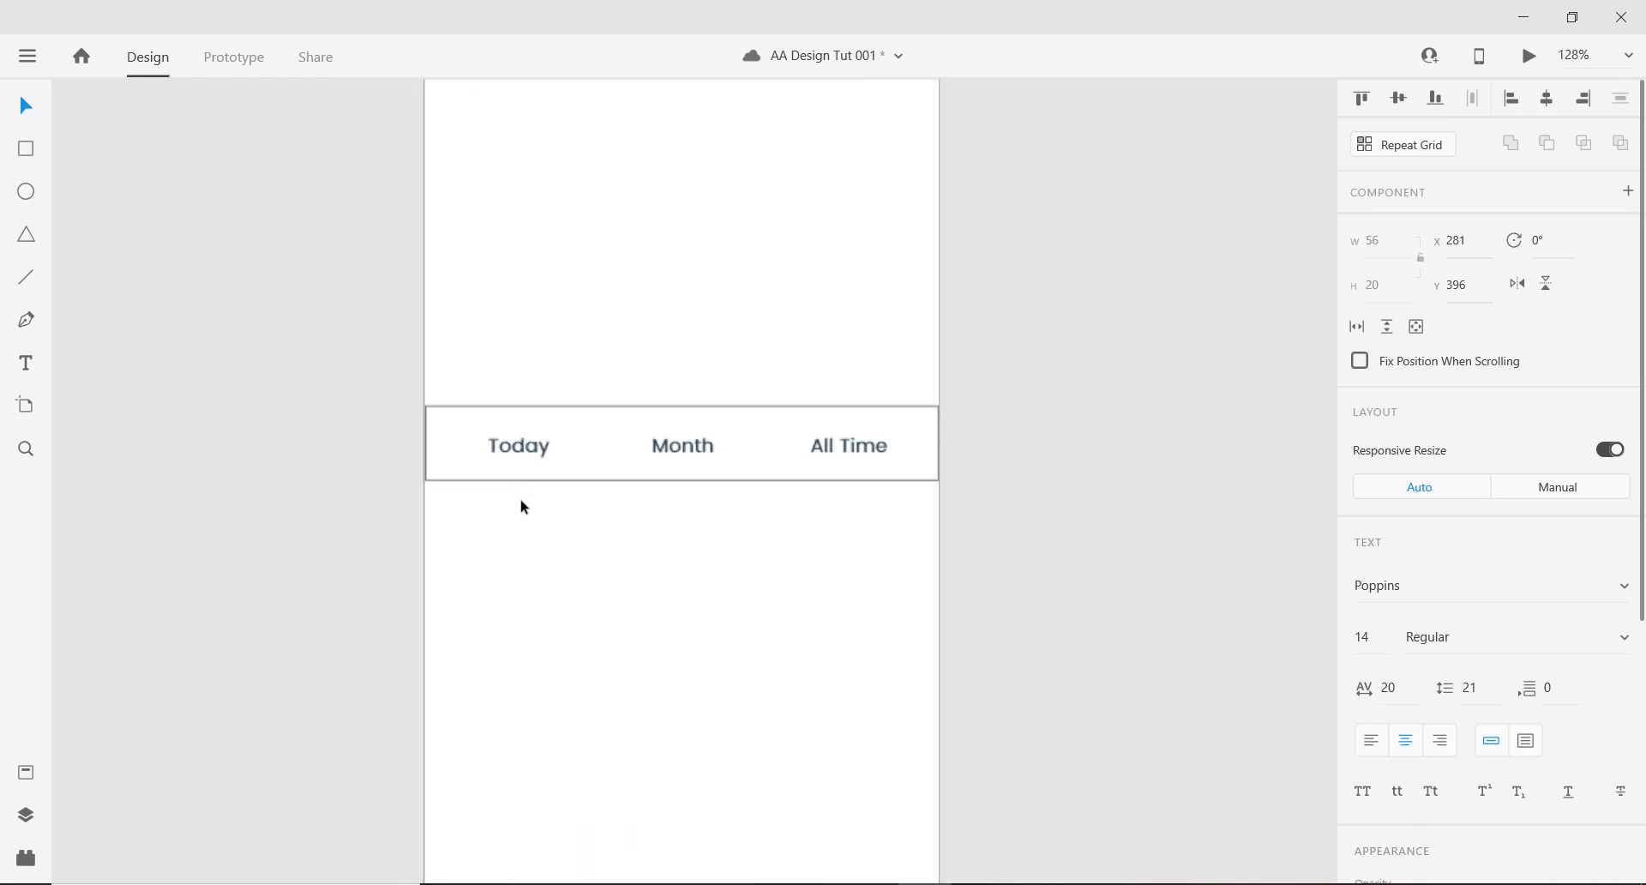
left_click(520, 426)
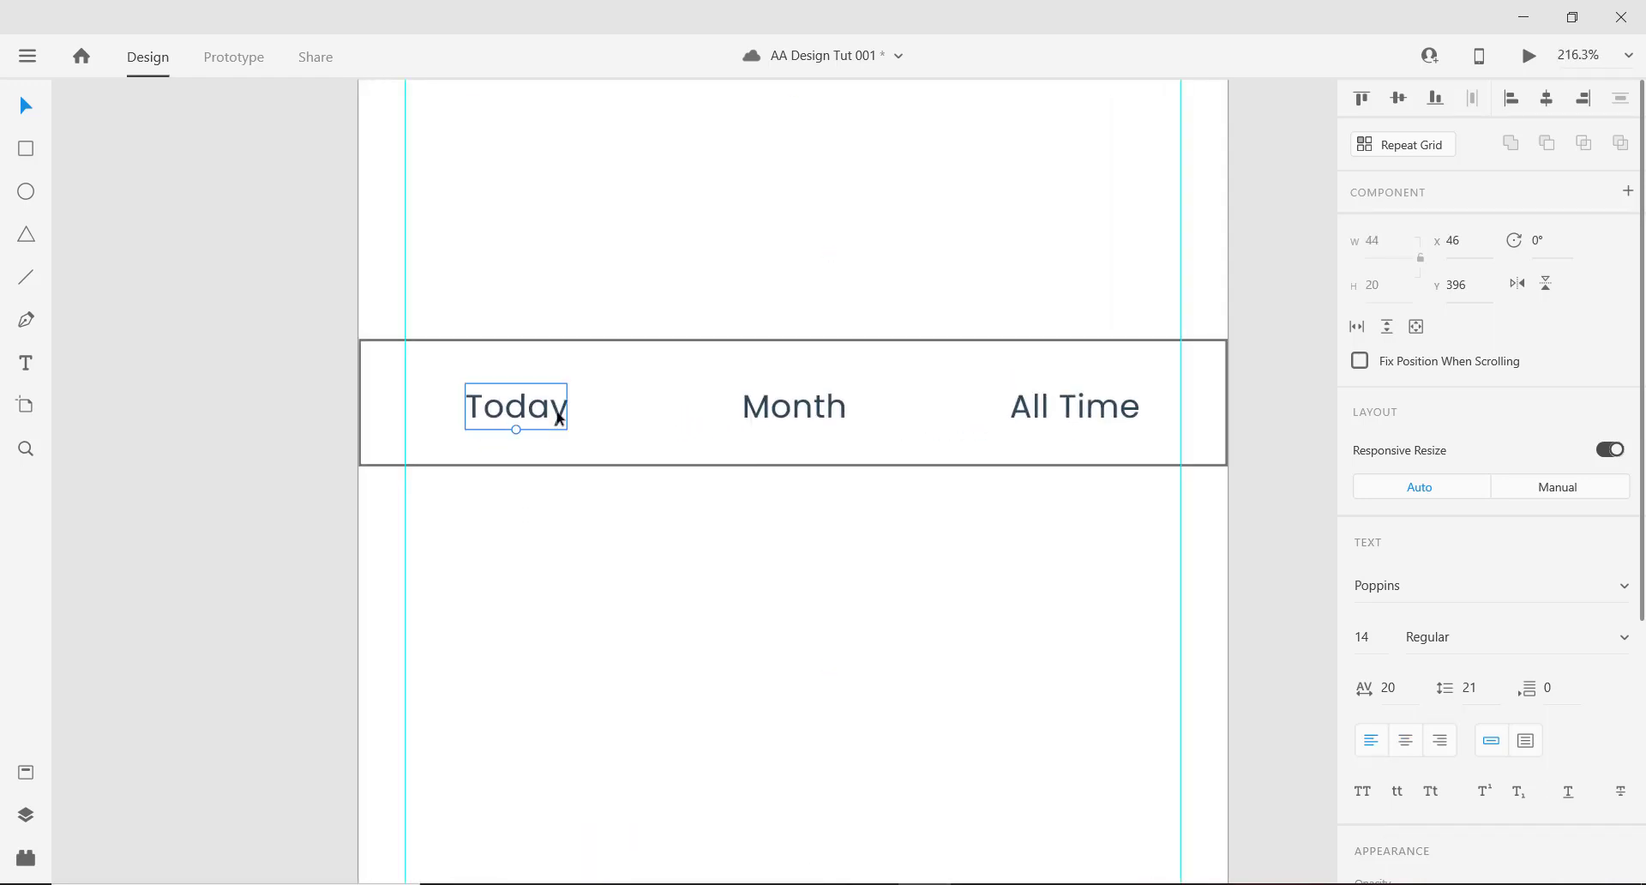
left_click(794, 413, "shift")
left_click(1026, 412, "shift")
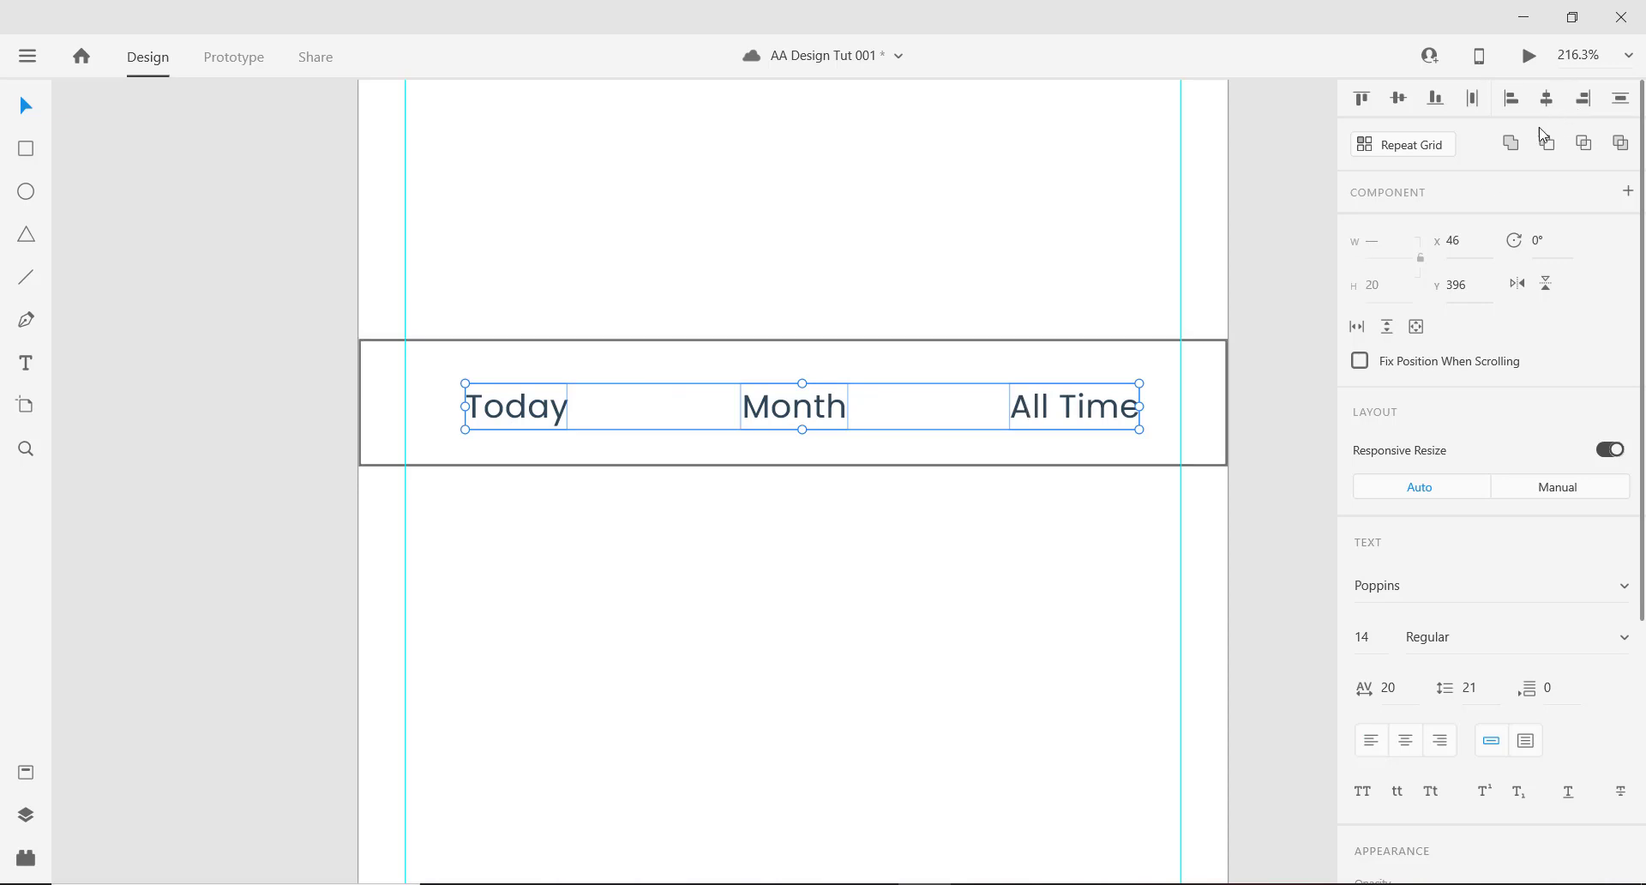
left_click(1294, 365)
left_click(1055, 417)
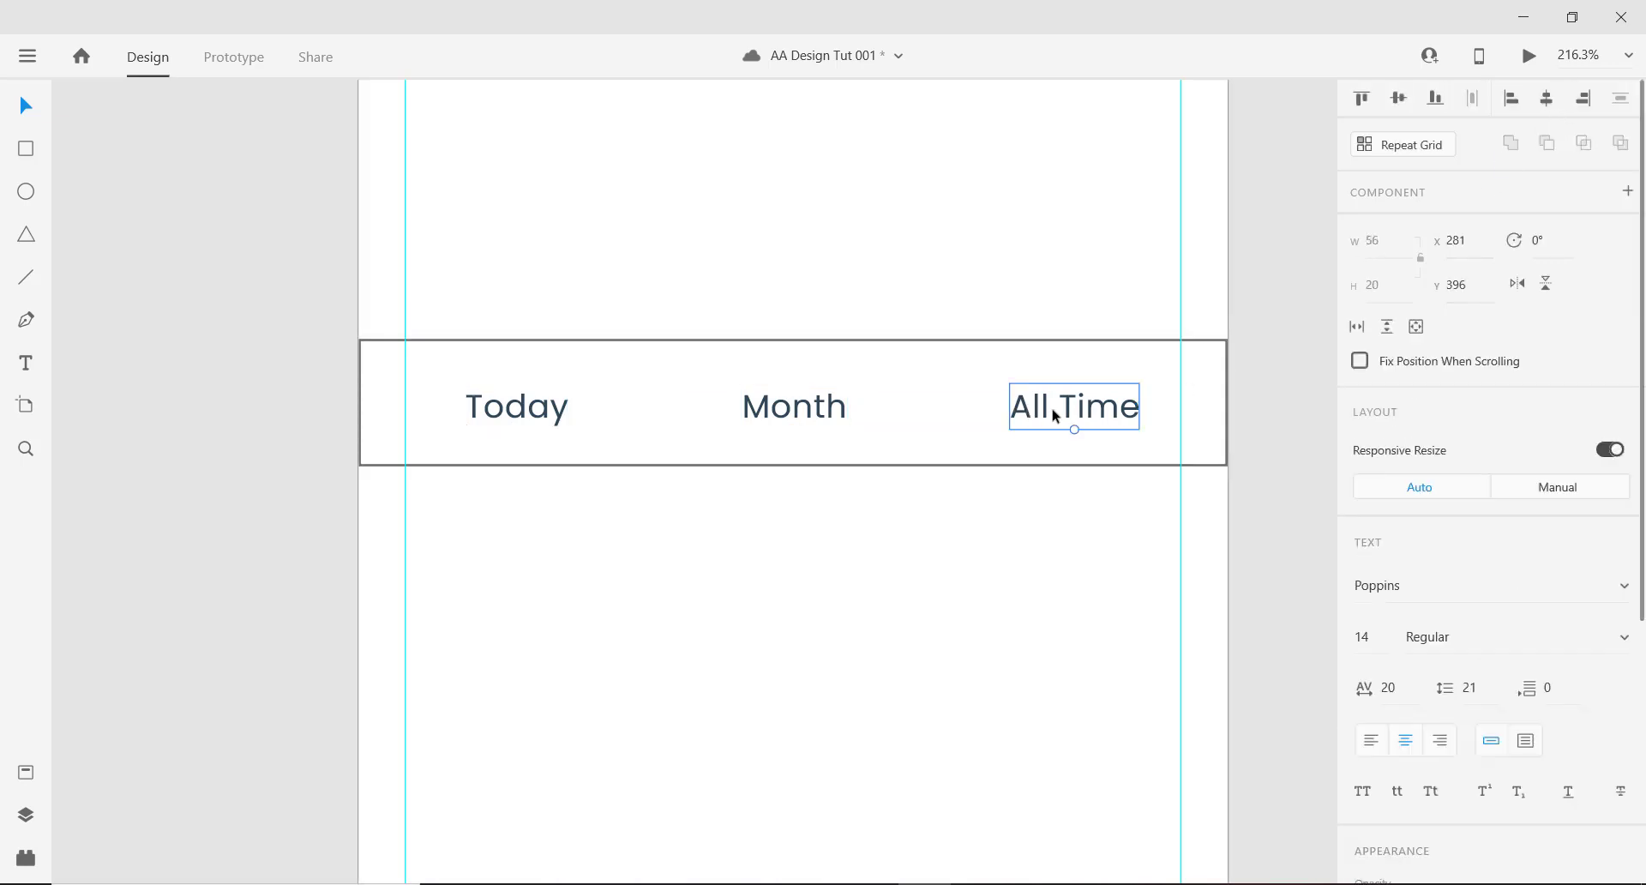
left_click(754, 414, "shift")
left_click(544, 412, "shift")
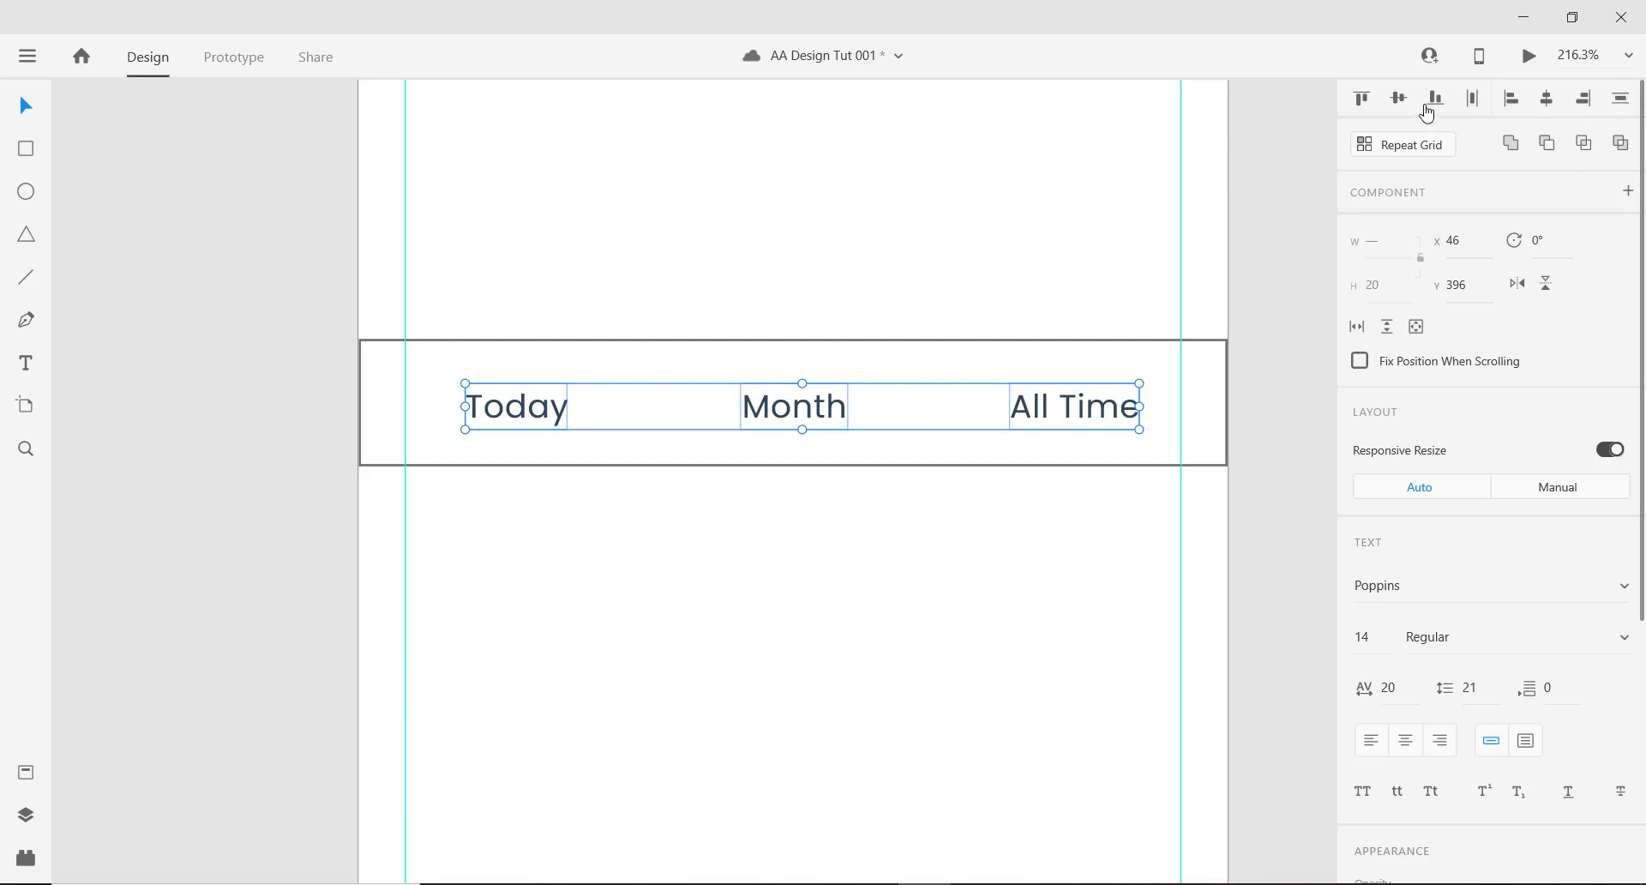
left_click(1472, 102)
scroll(779, 372, "down", 5)
left_click(1154, 383)
Snap the All Time label to the row's right edge, and nudge it 40 px inward to X 279.
left_click(975, 407)
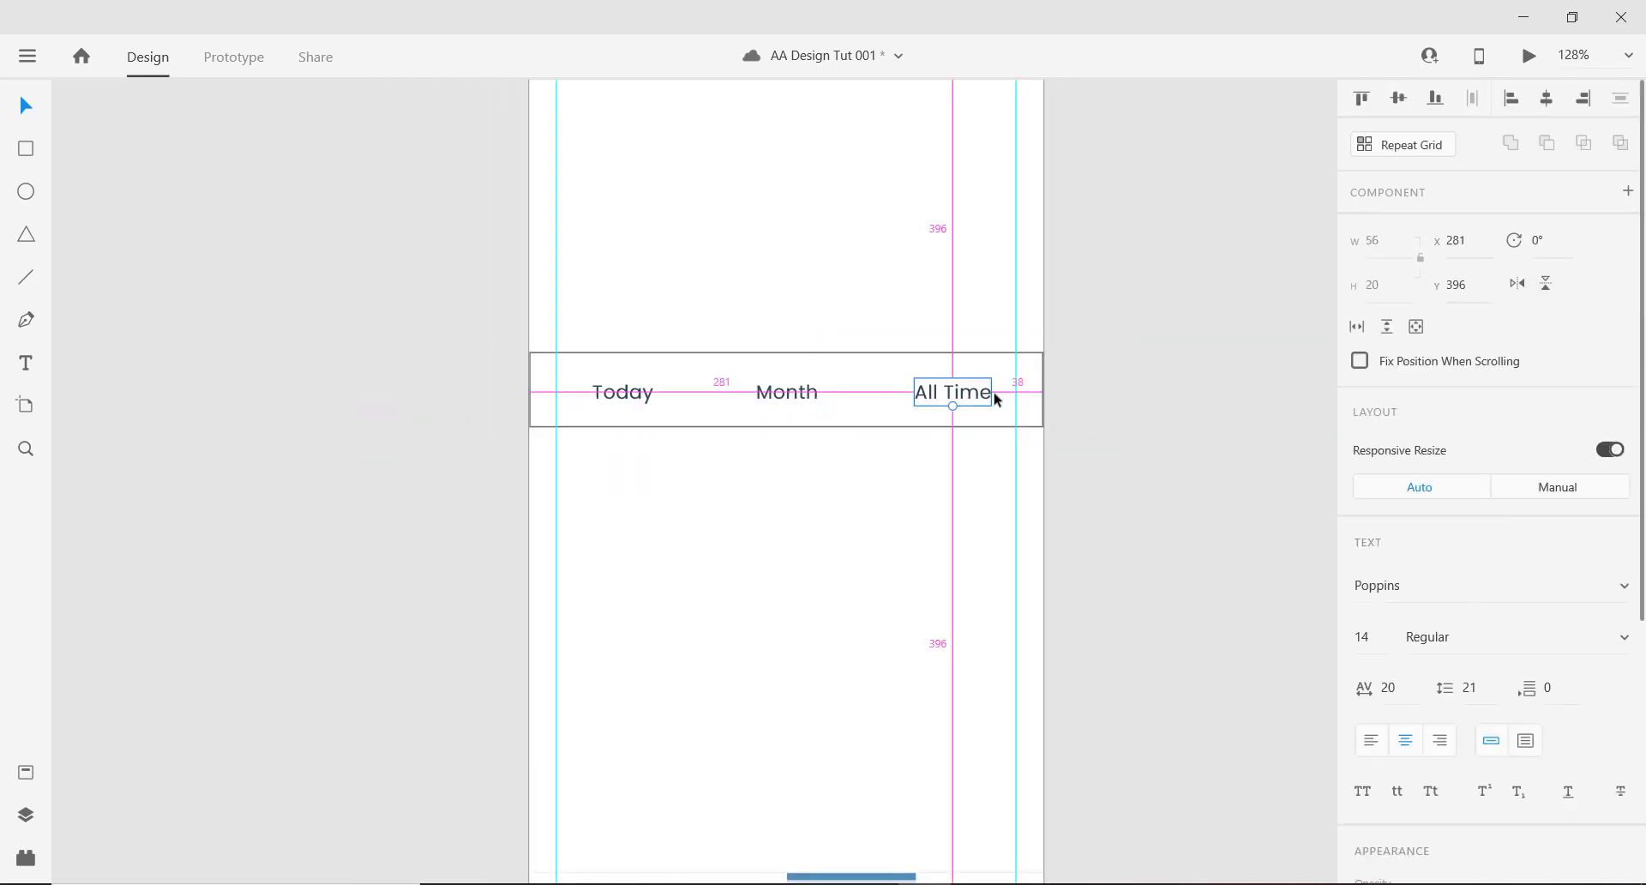
scroll(992, 393, "up", 5)
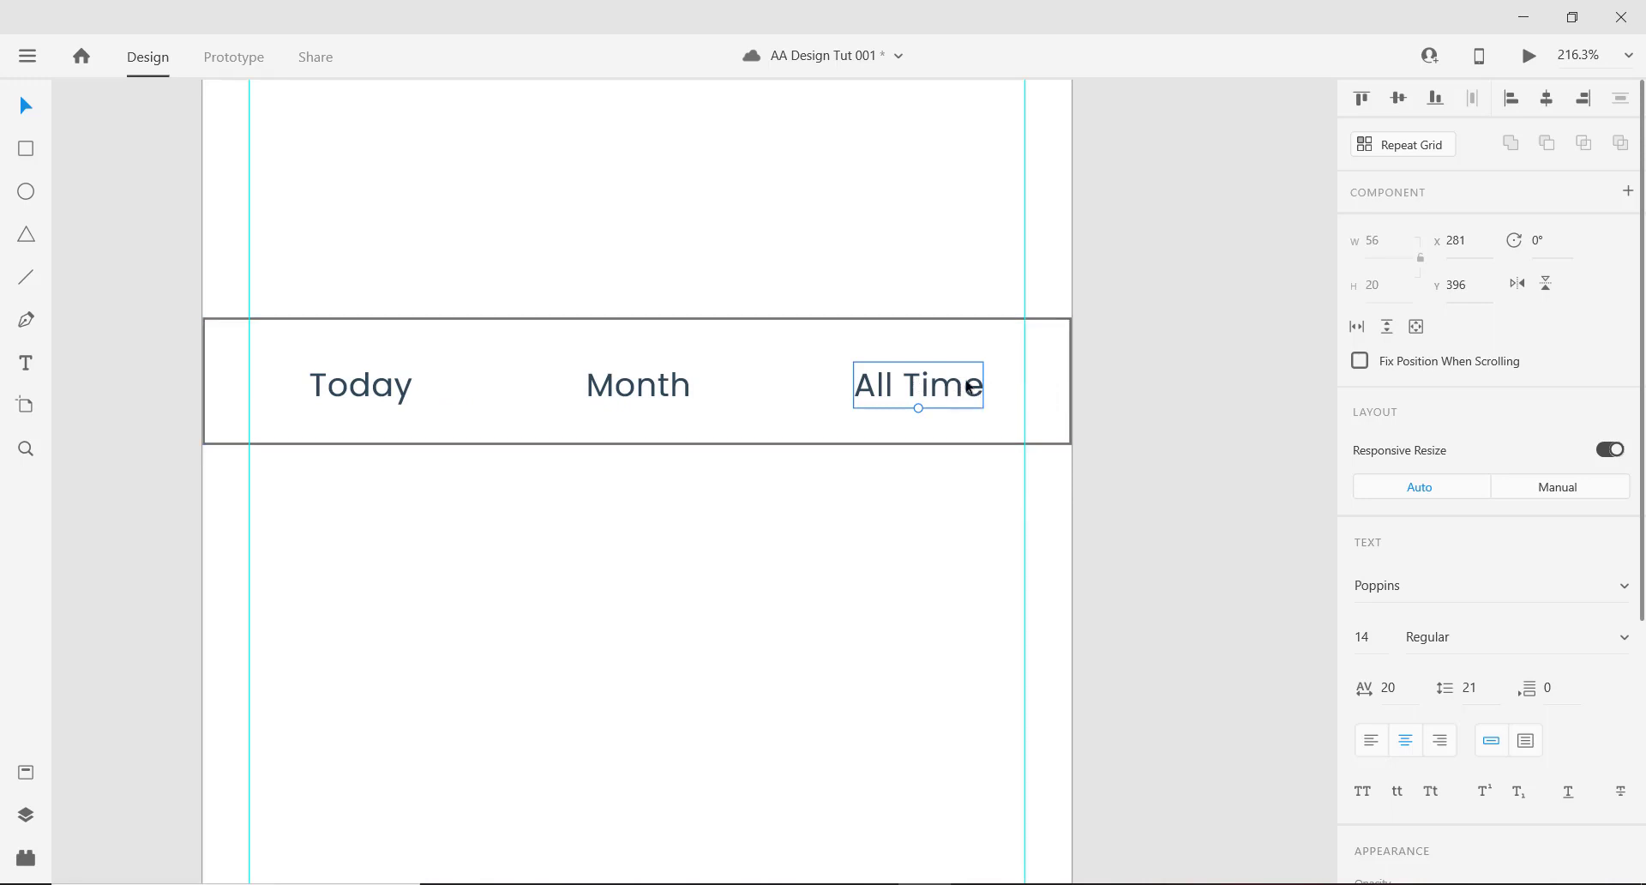
left_click_drag(951, 386, 1008, 388)
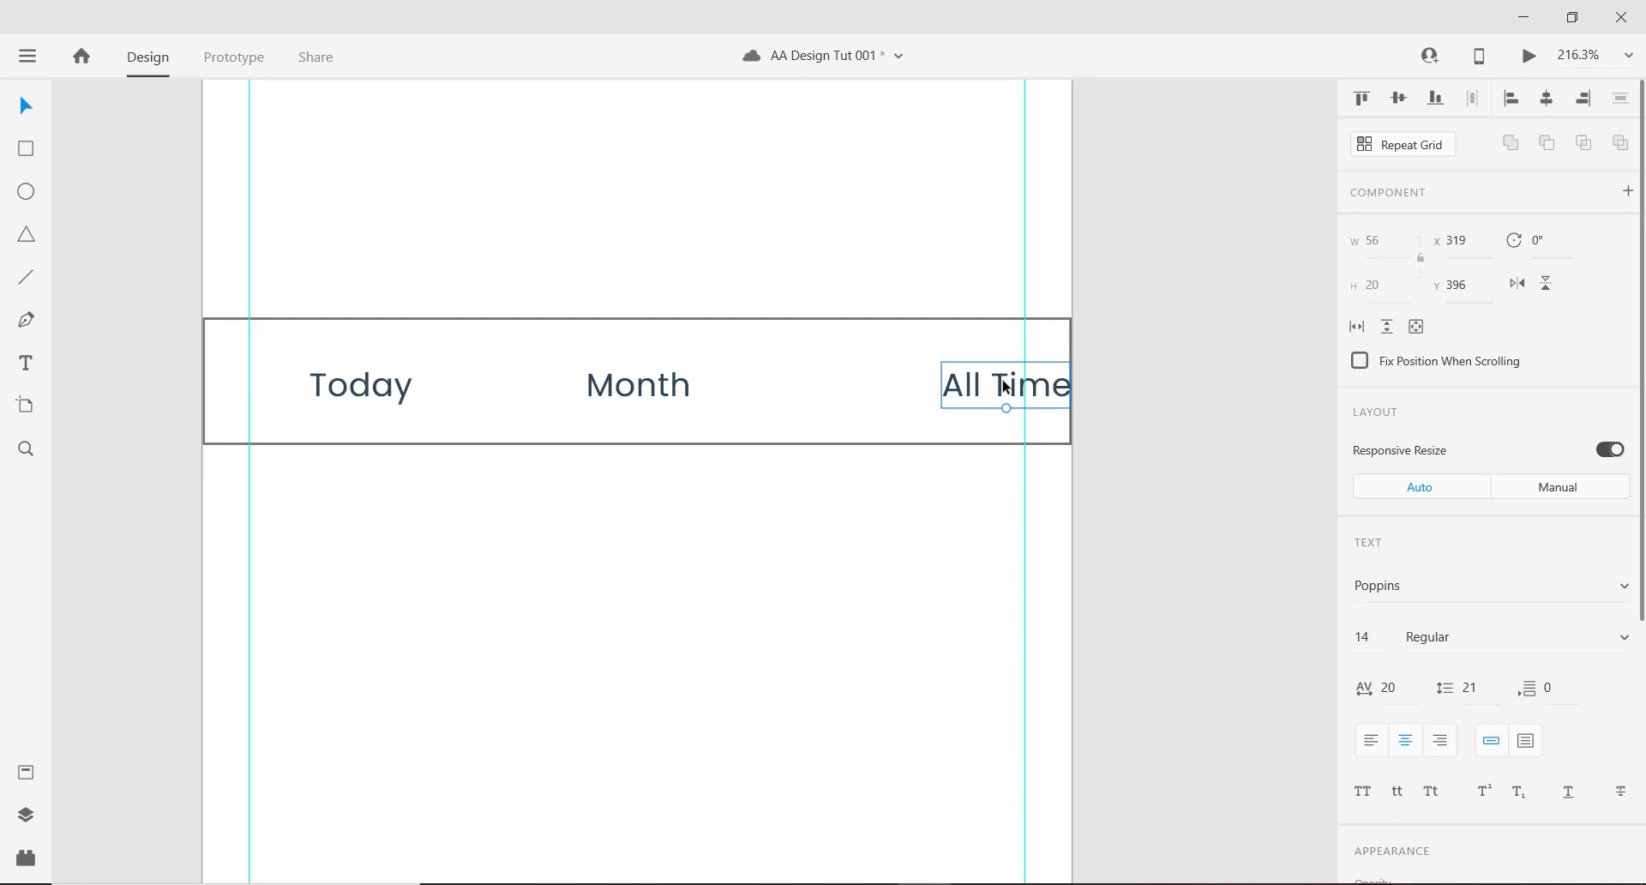
key("shift+Left")
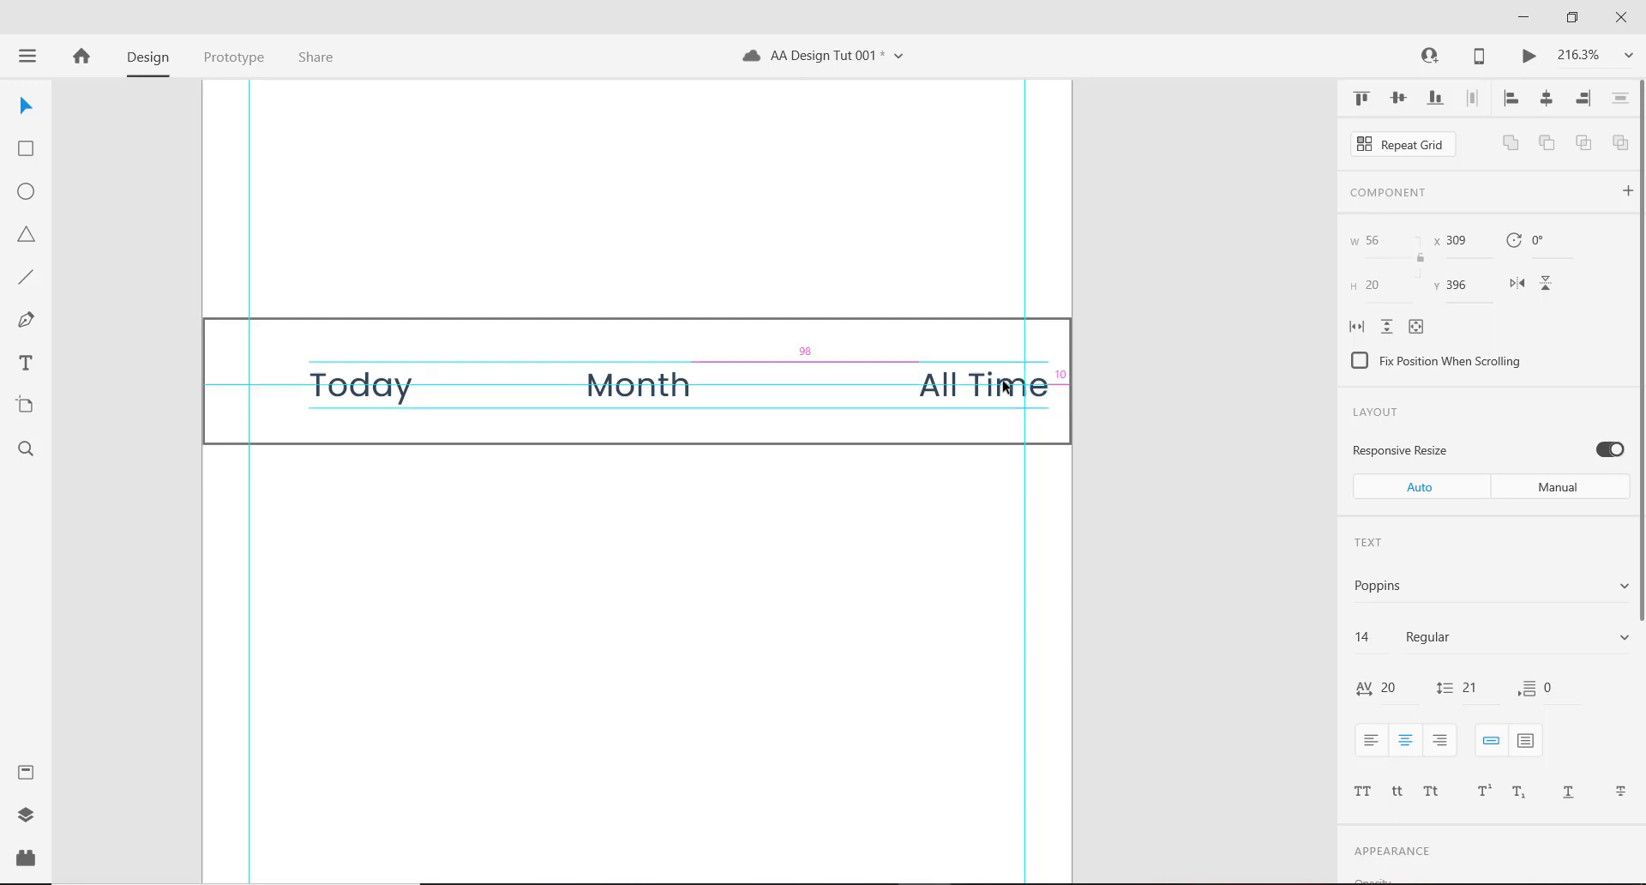
key("shift+Left")
key("shift+Left")
key("shift+Left")
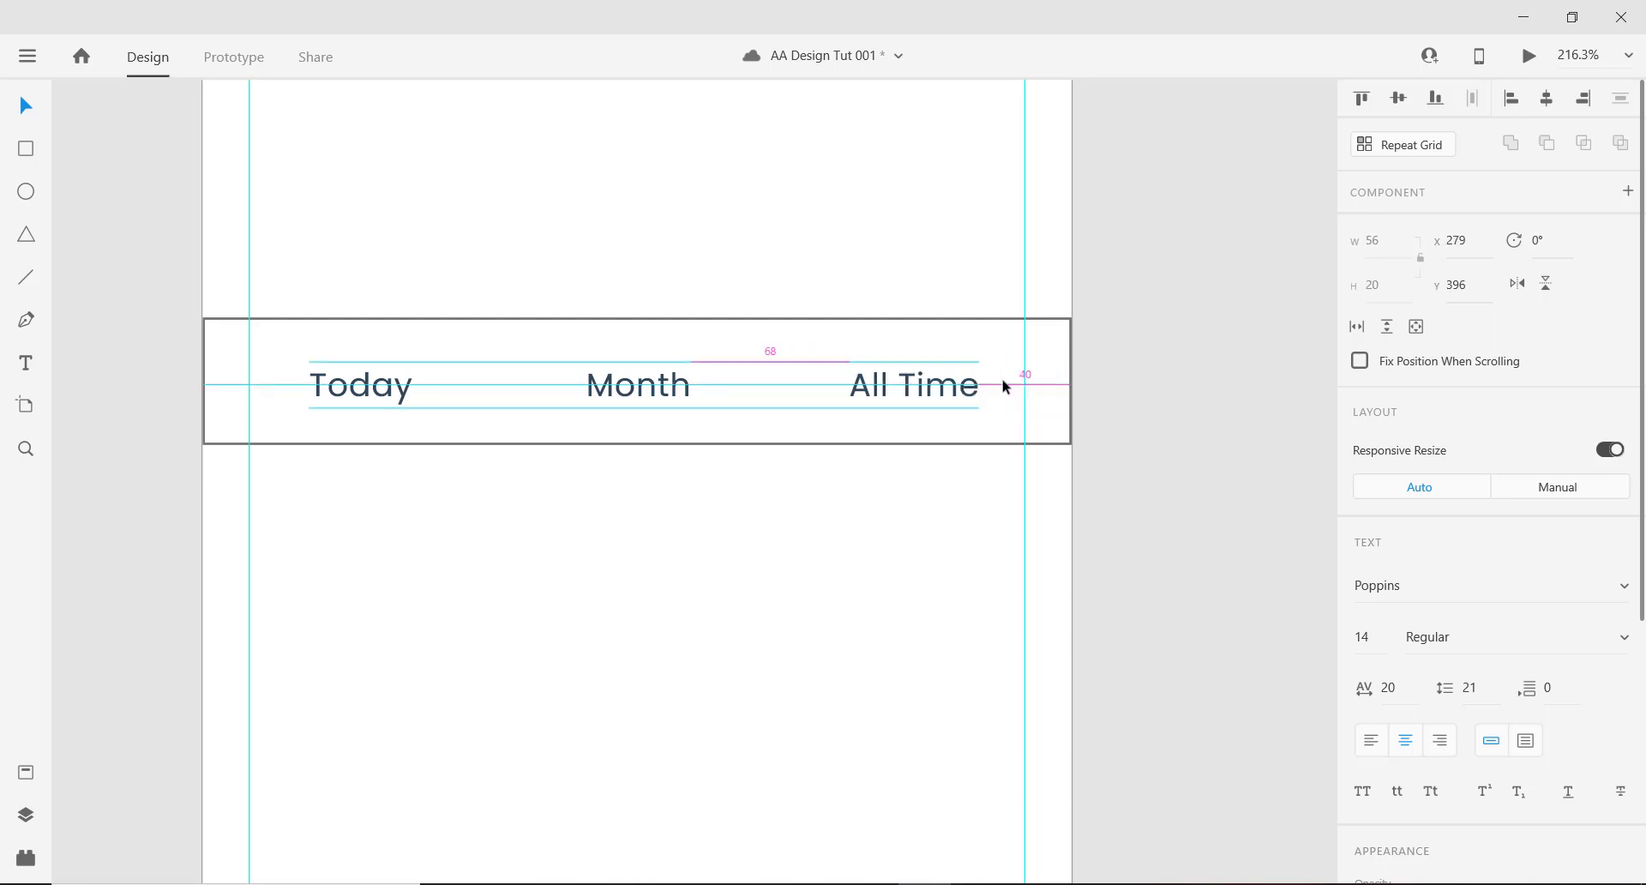
Snap the Today label to the row's left edge, nudge it 40 px inward to X 40, and select the Month label.
left_click(366, 392)
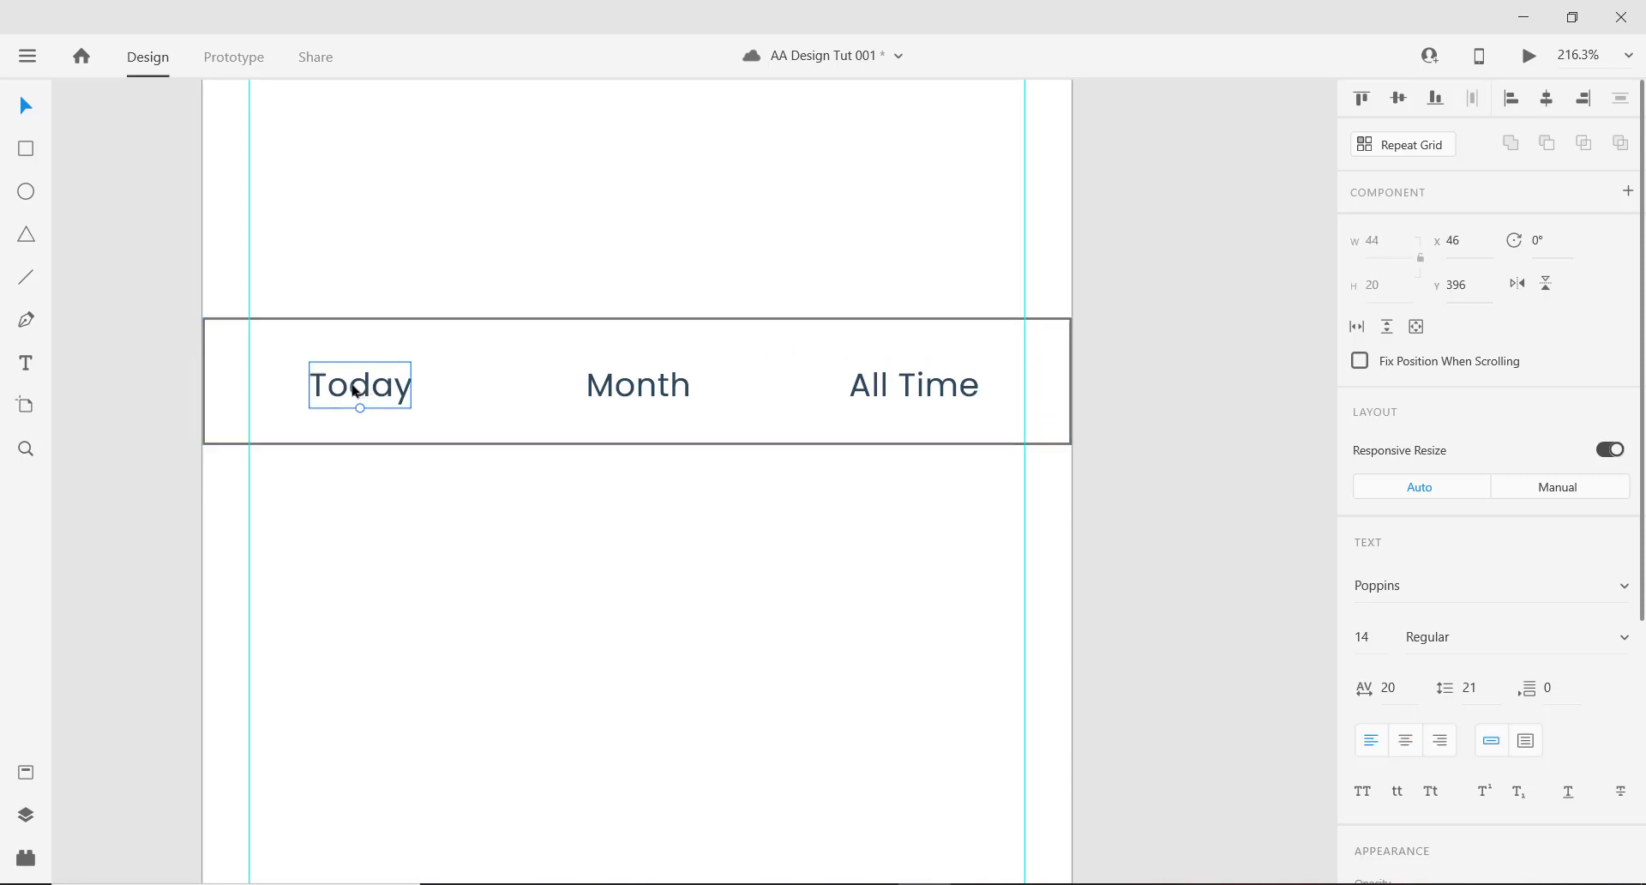
left_click_drag(355, 391, 254, 383)
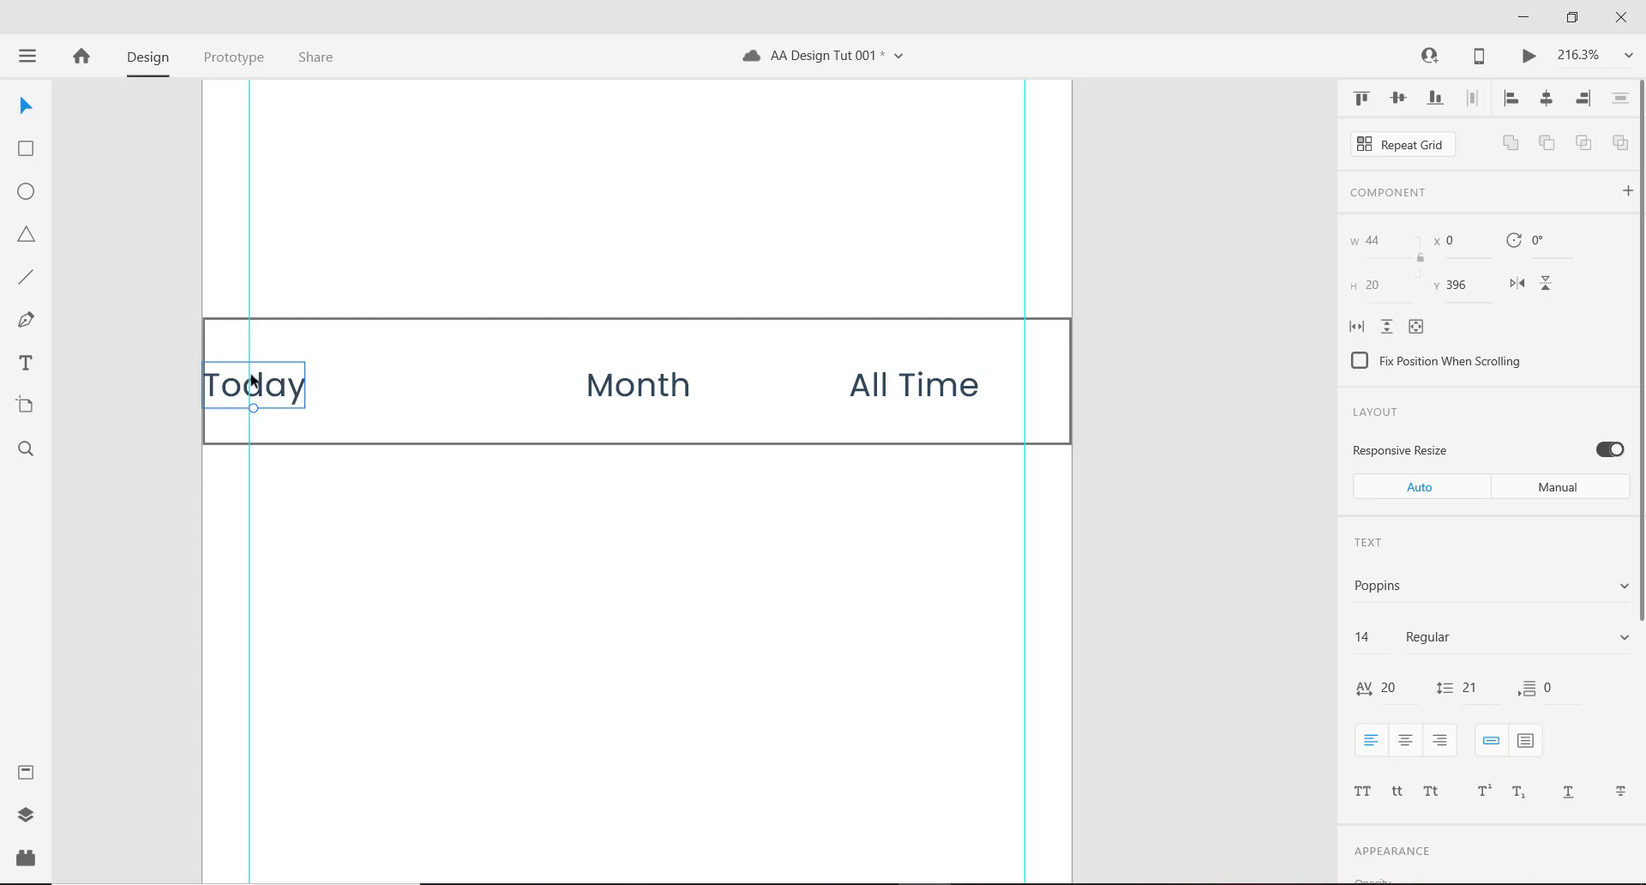
key("shift+Right")
key("shift+Right")
key("shift+Right")
key("shift+Right")
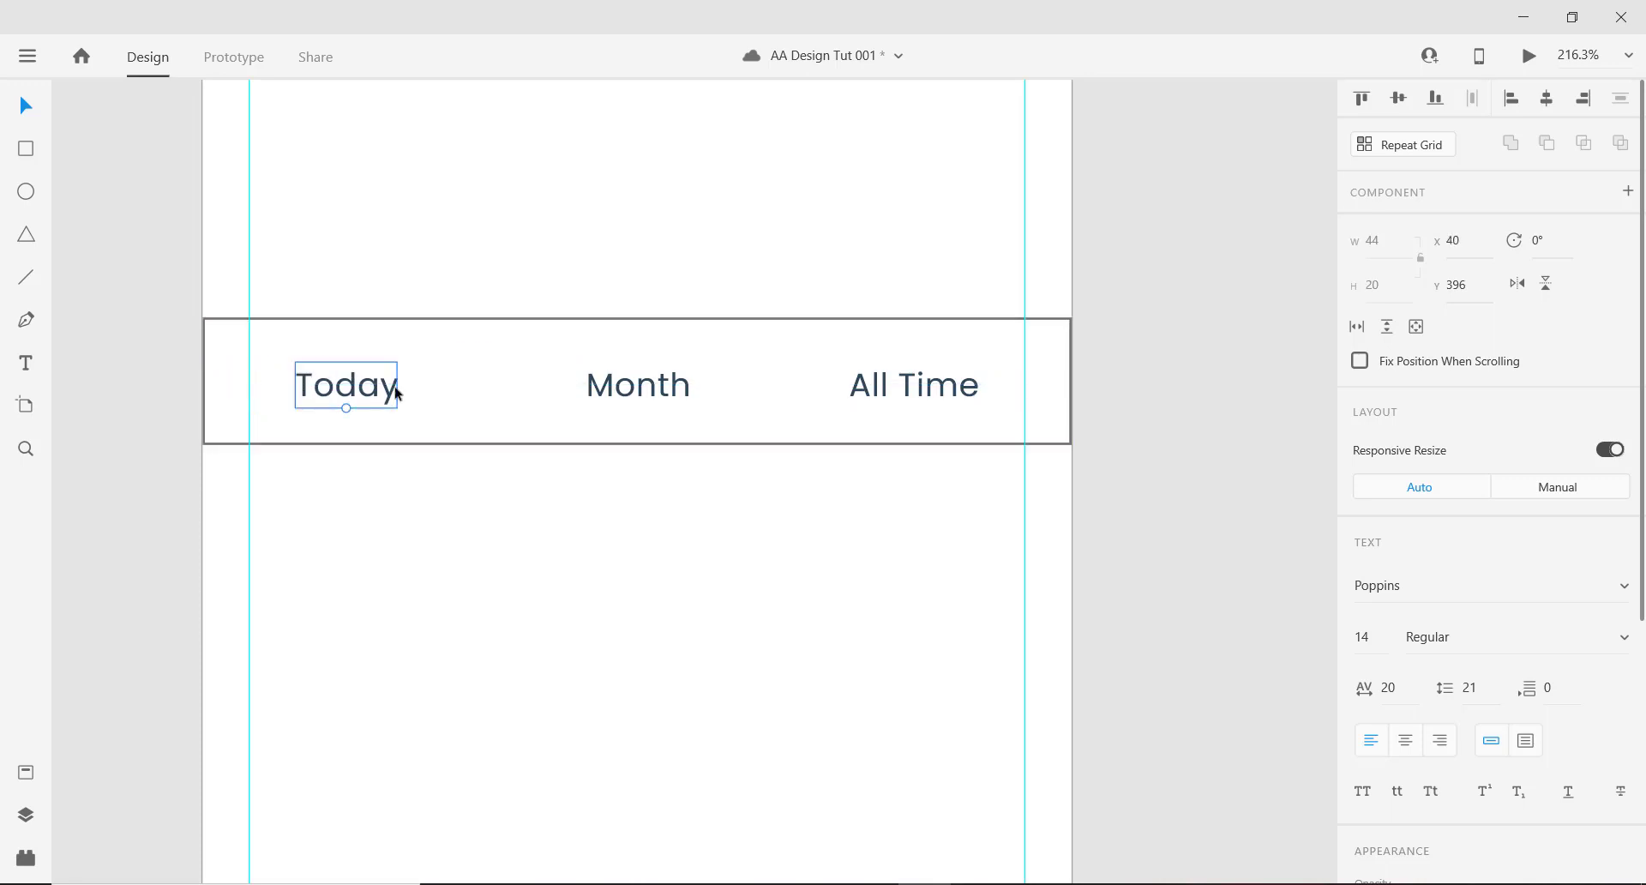
left_click(614, 389)
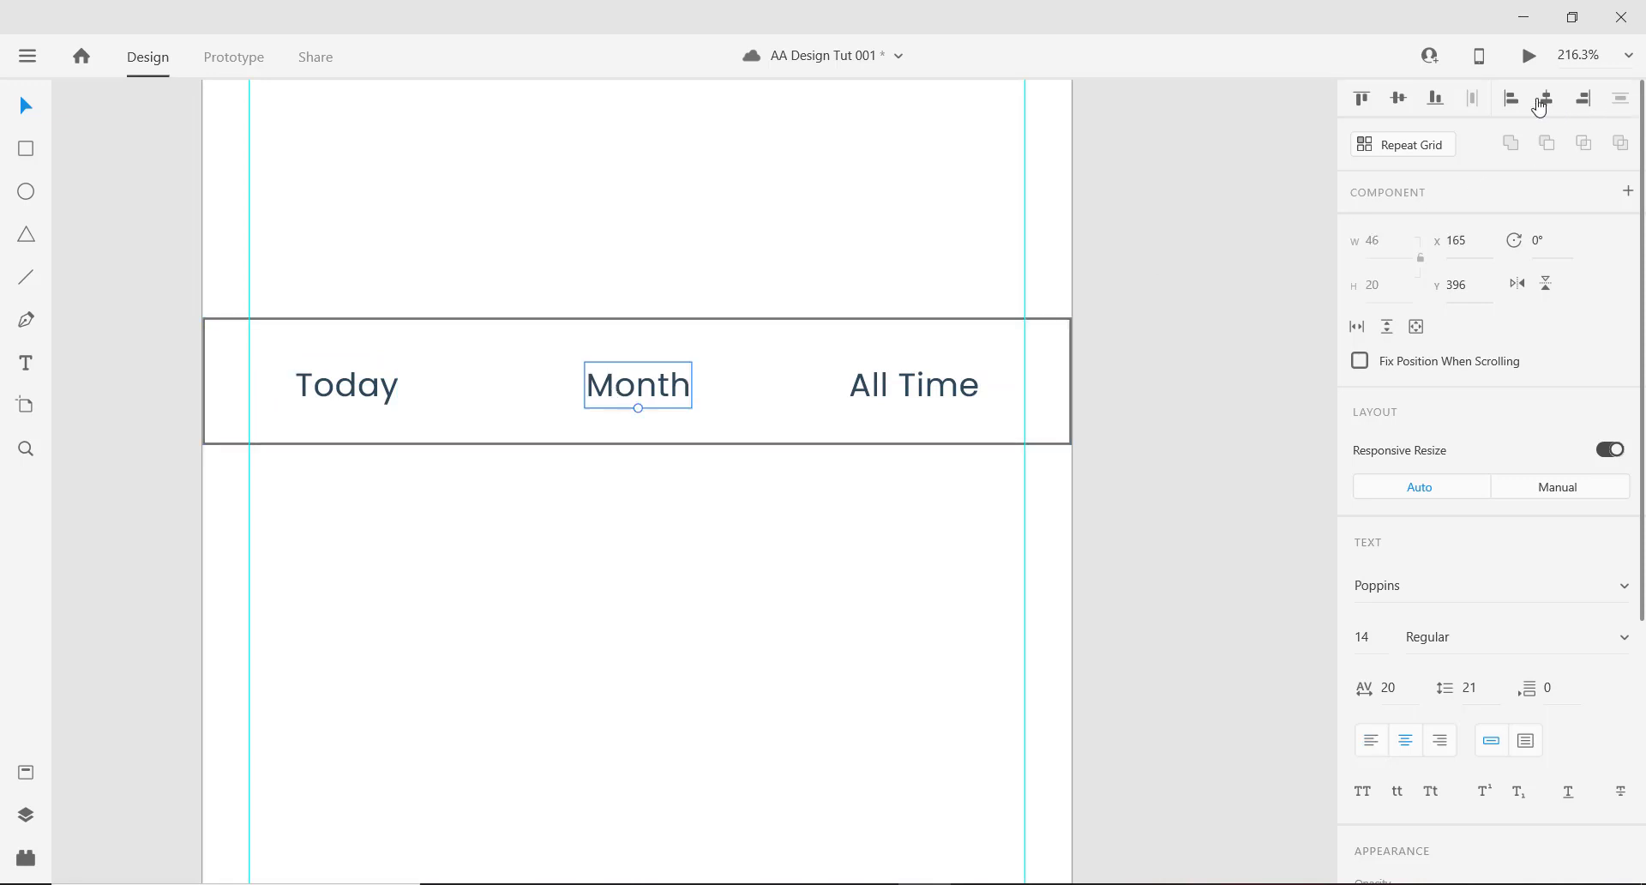
scroll(702, 477, "down", 5)
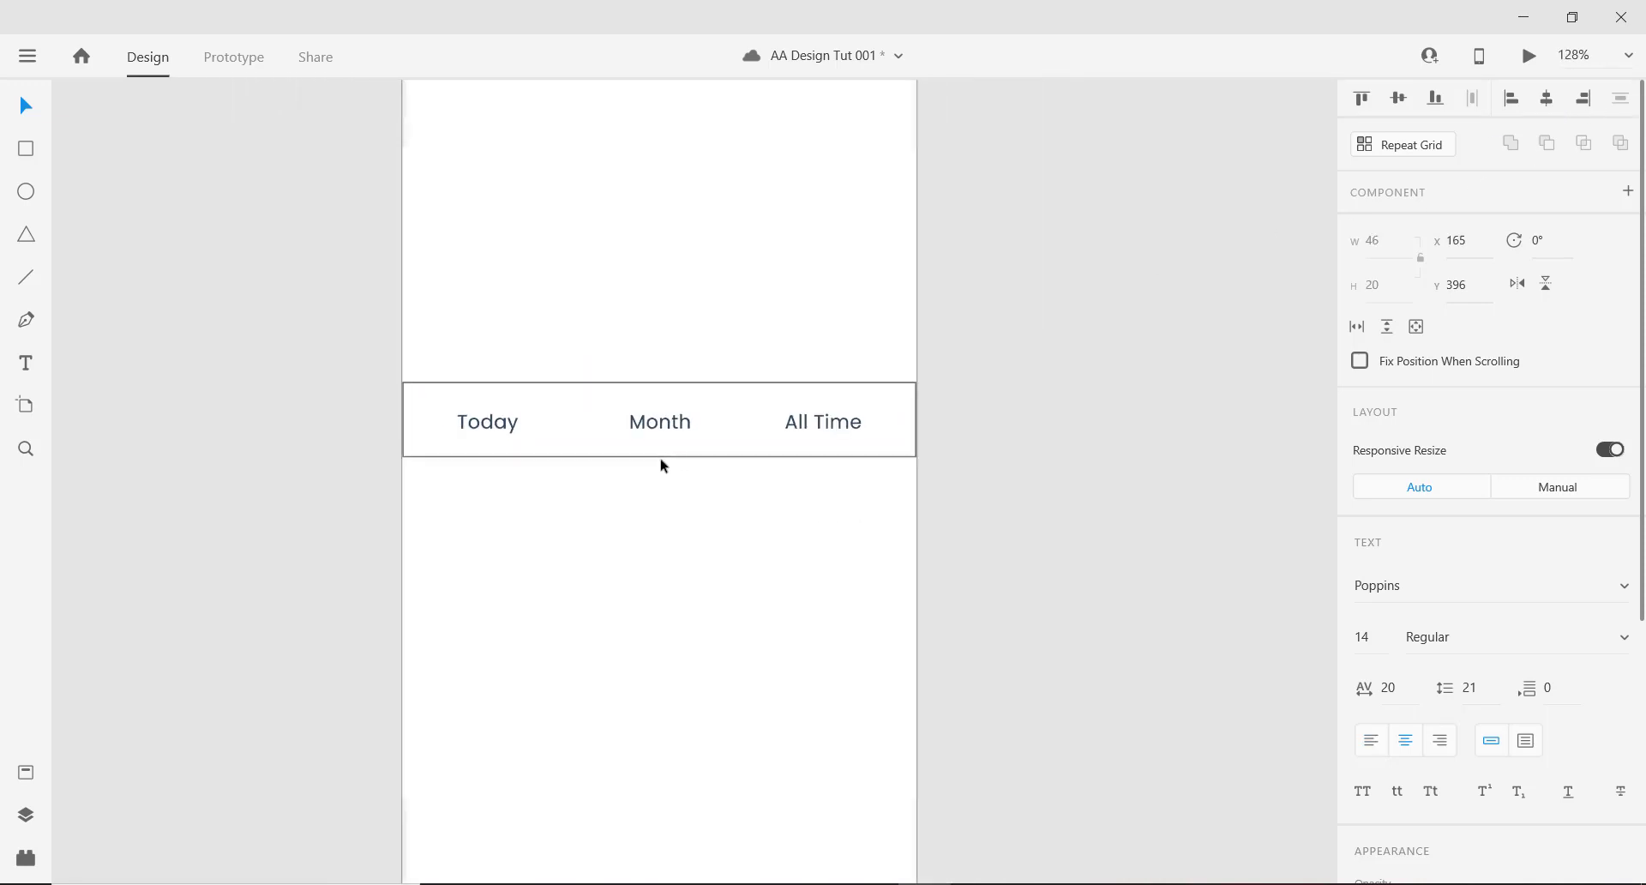
scroll(630, 491, "up", 5)
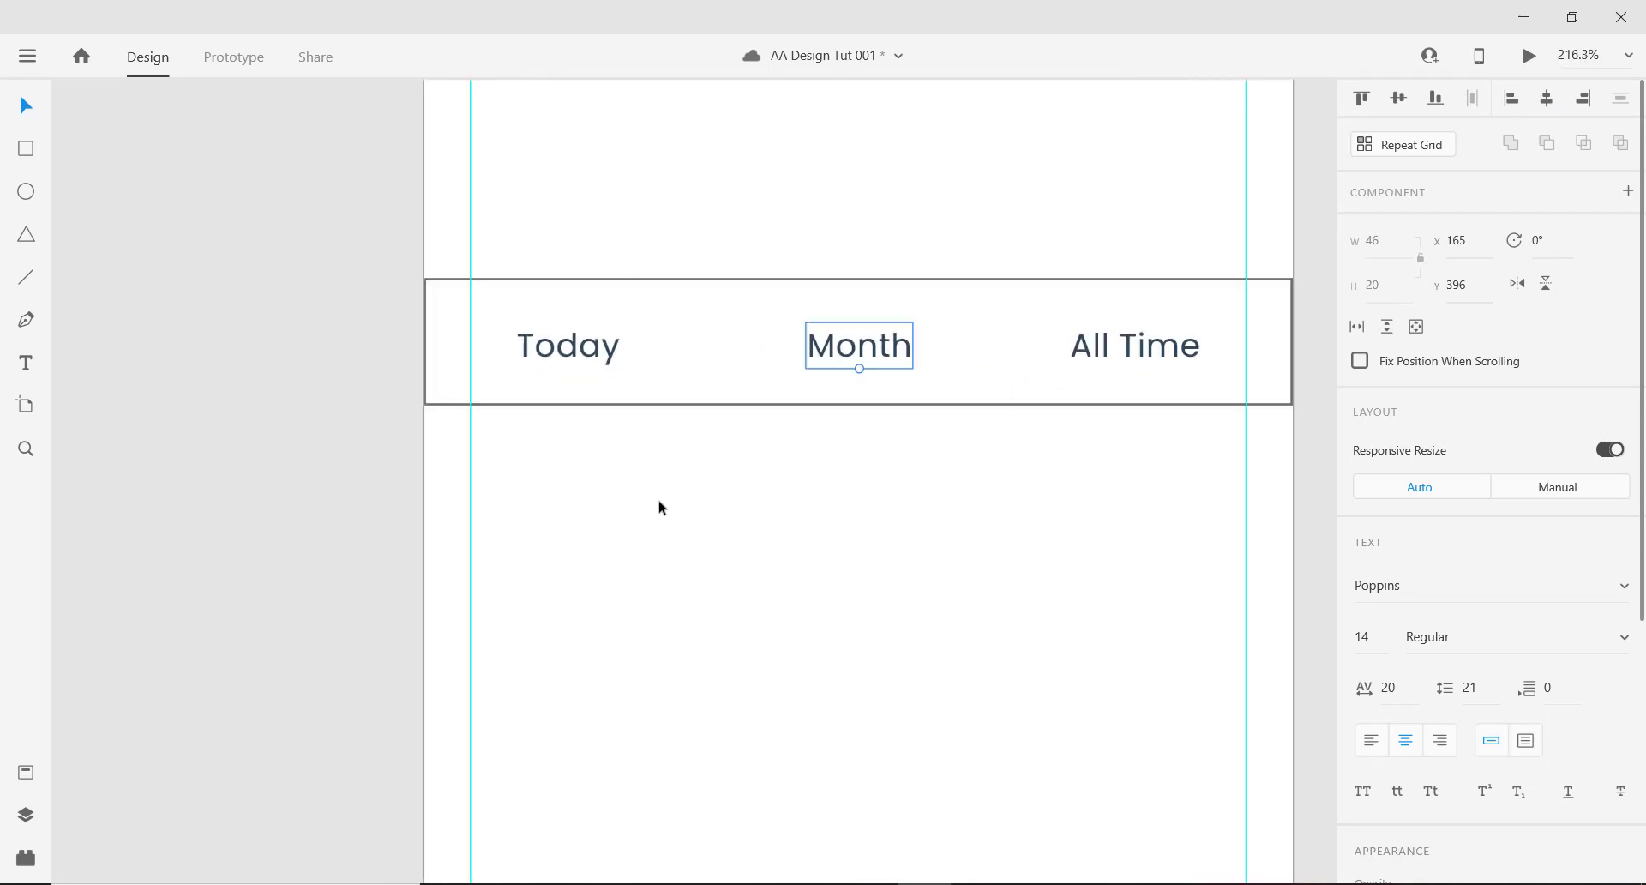
Draw a horizontal line 375 px wide across the artboard just below the tab row, at about Y 441.5.
left_click(442, 297)
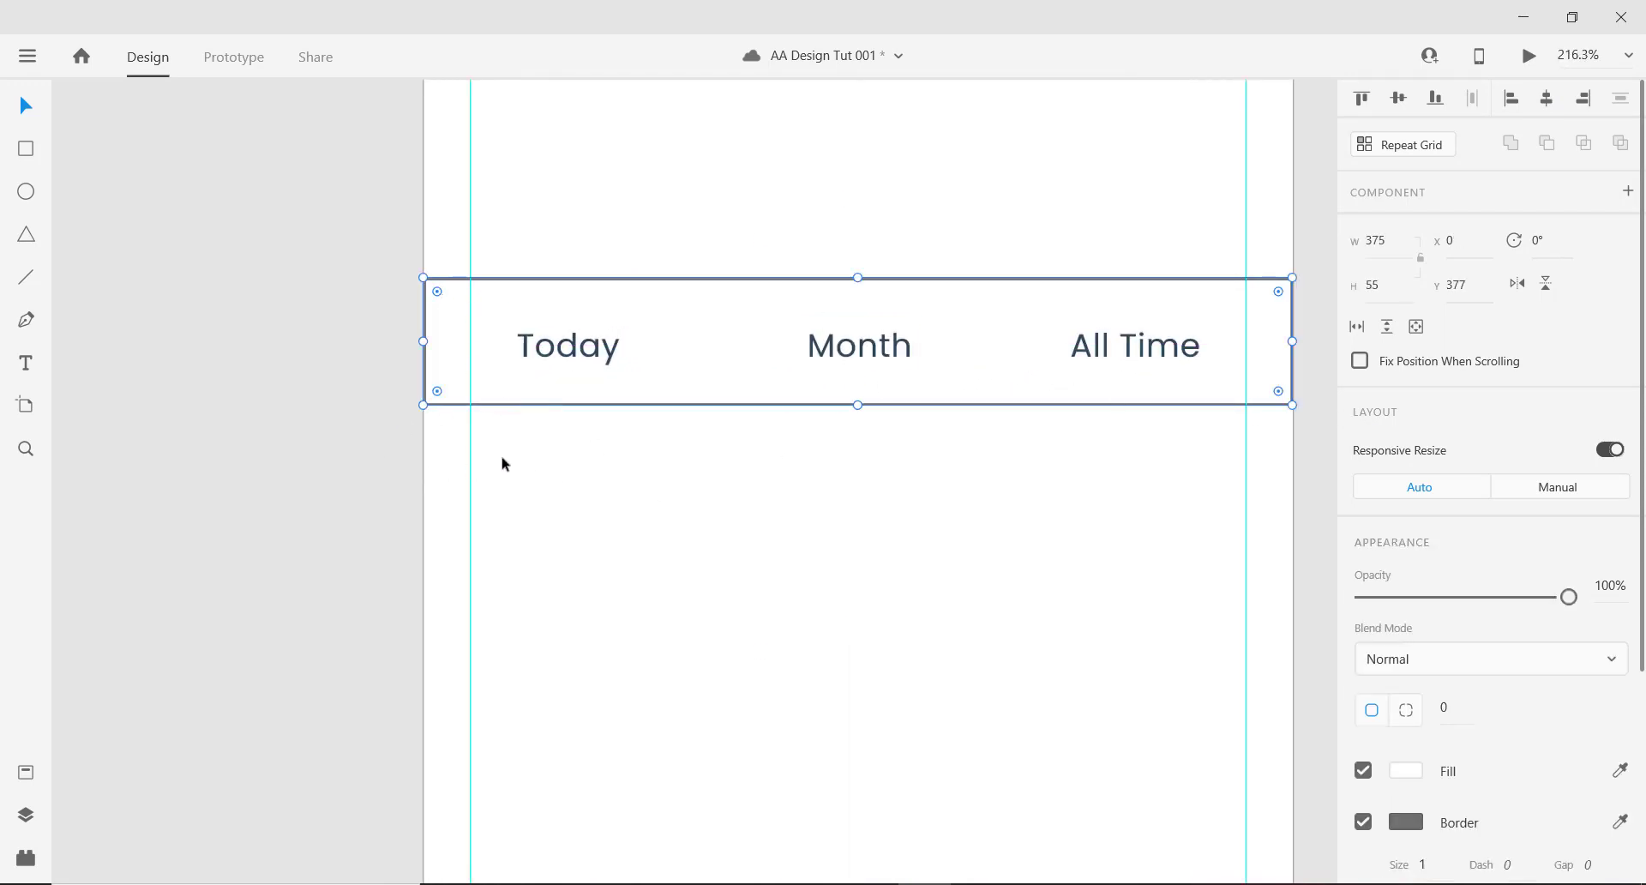
left_click(26, 285)
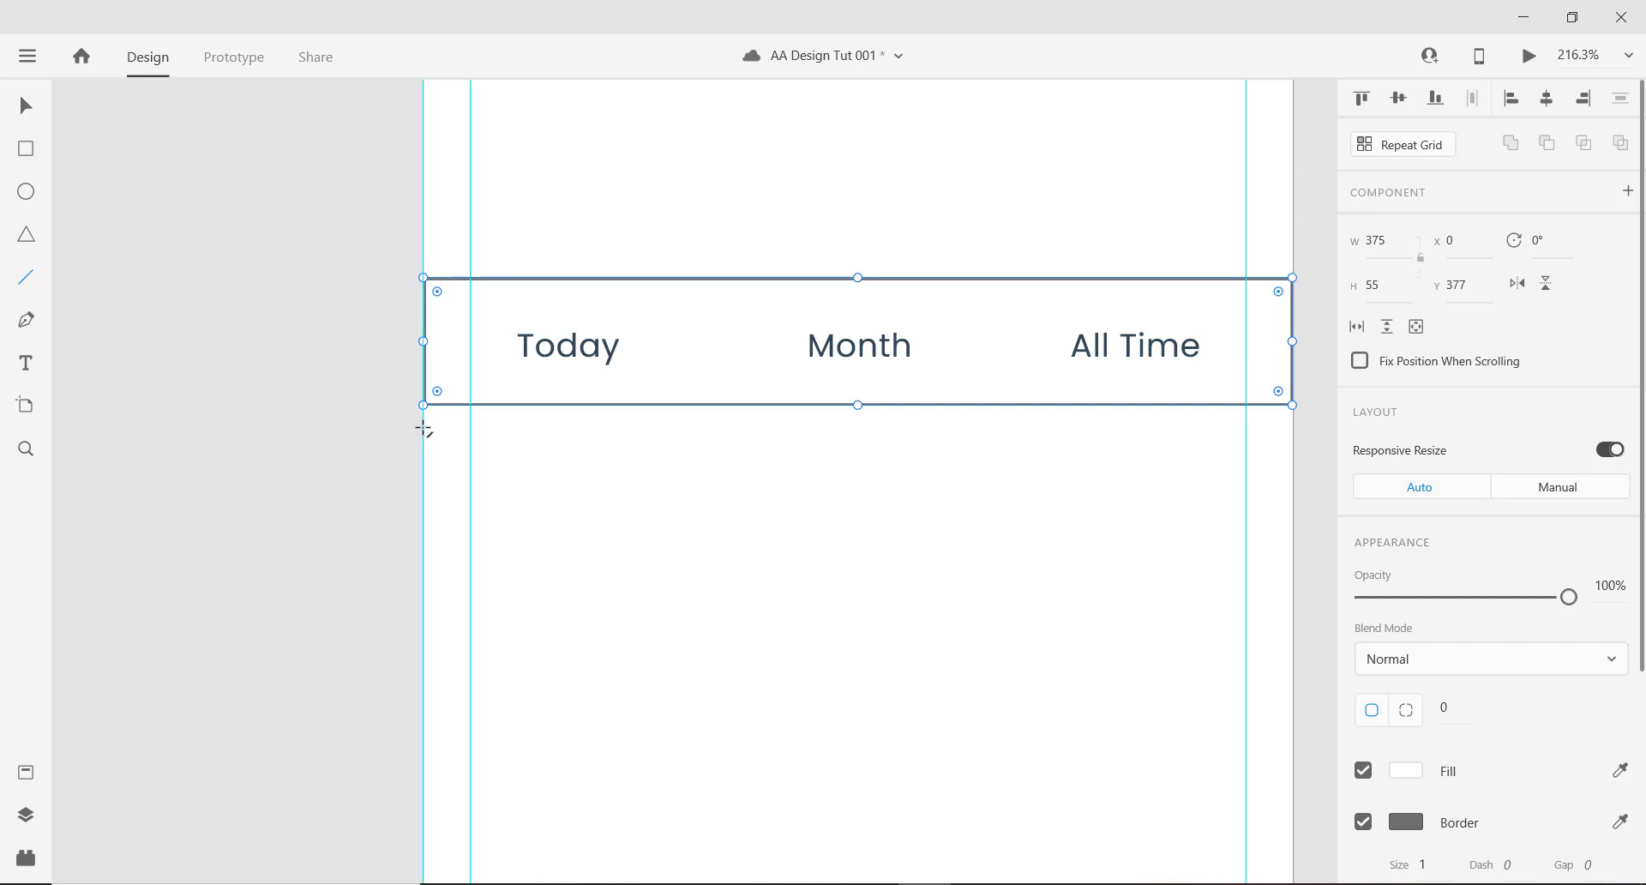
left_click_drag(424, 427, 1290, 472)
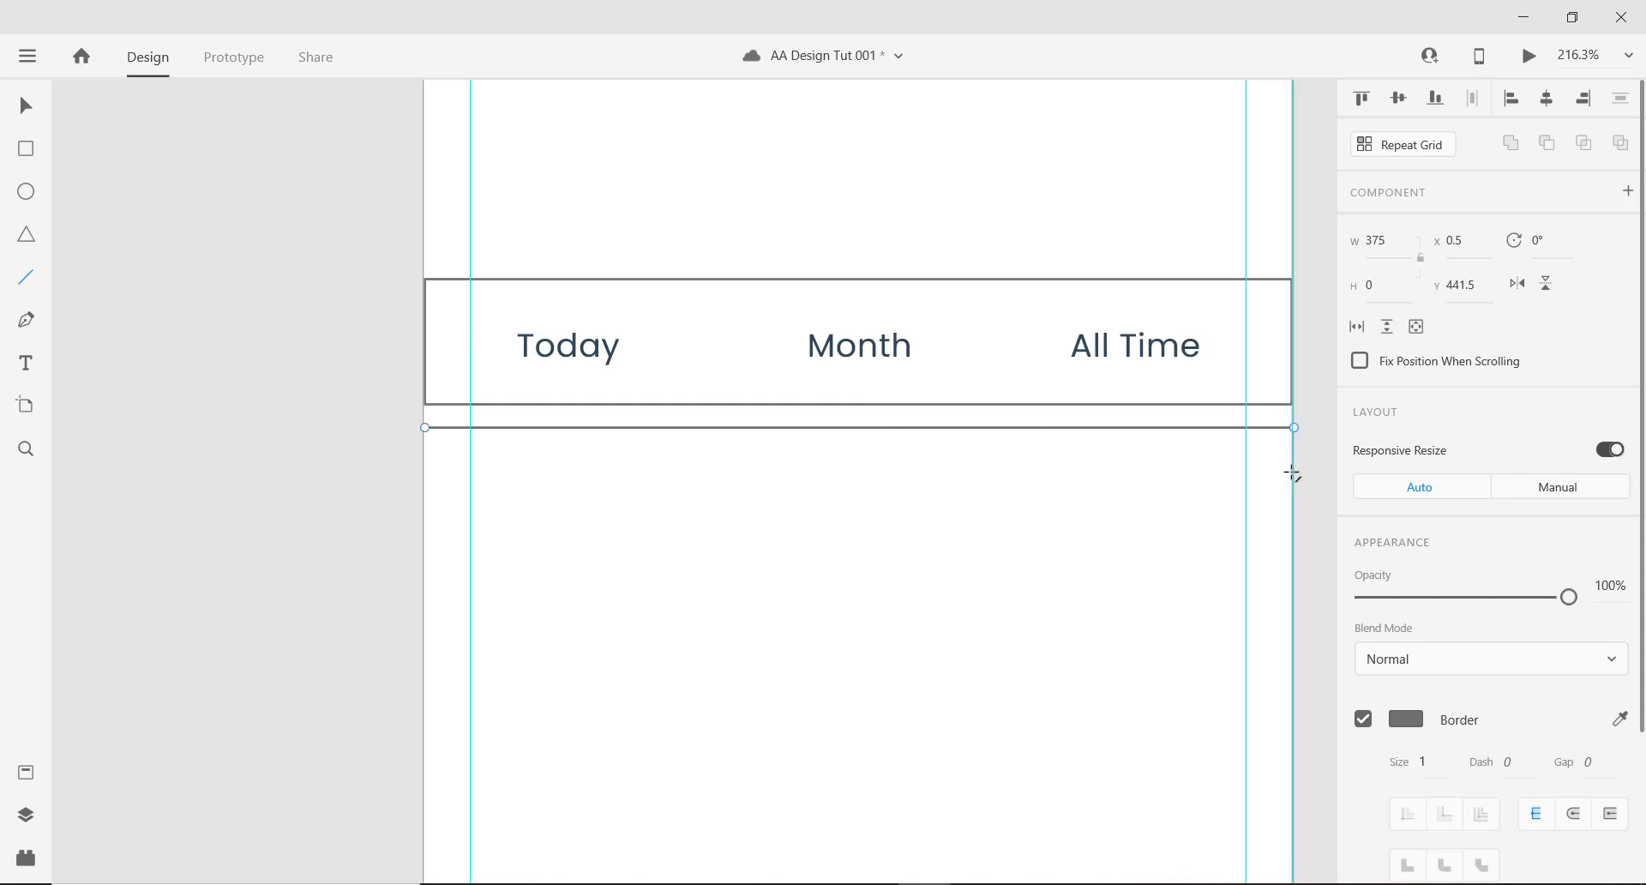
Set the new line's border colour to black #000000 and its opacity to 20%.
left_click(1403, 727)
left_click_drag(1119, 749, 1058, 793)
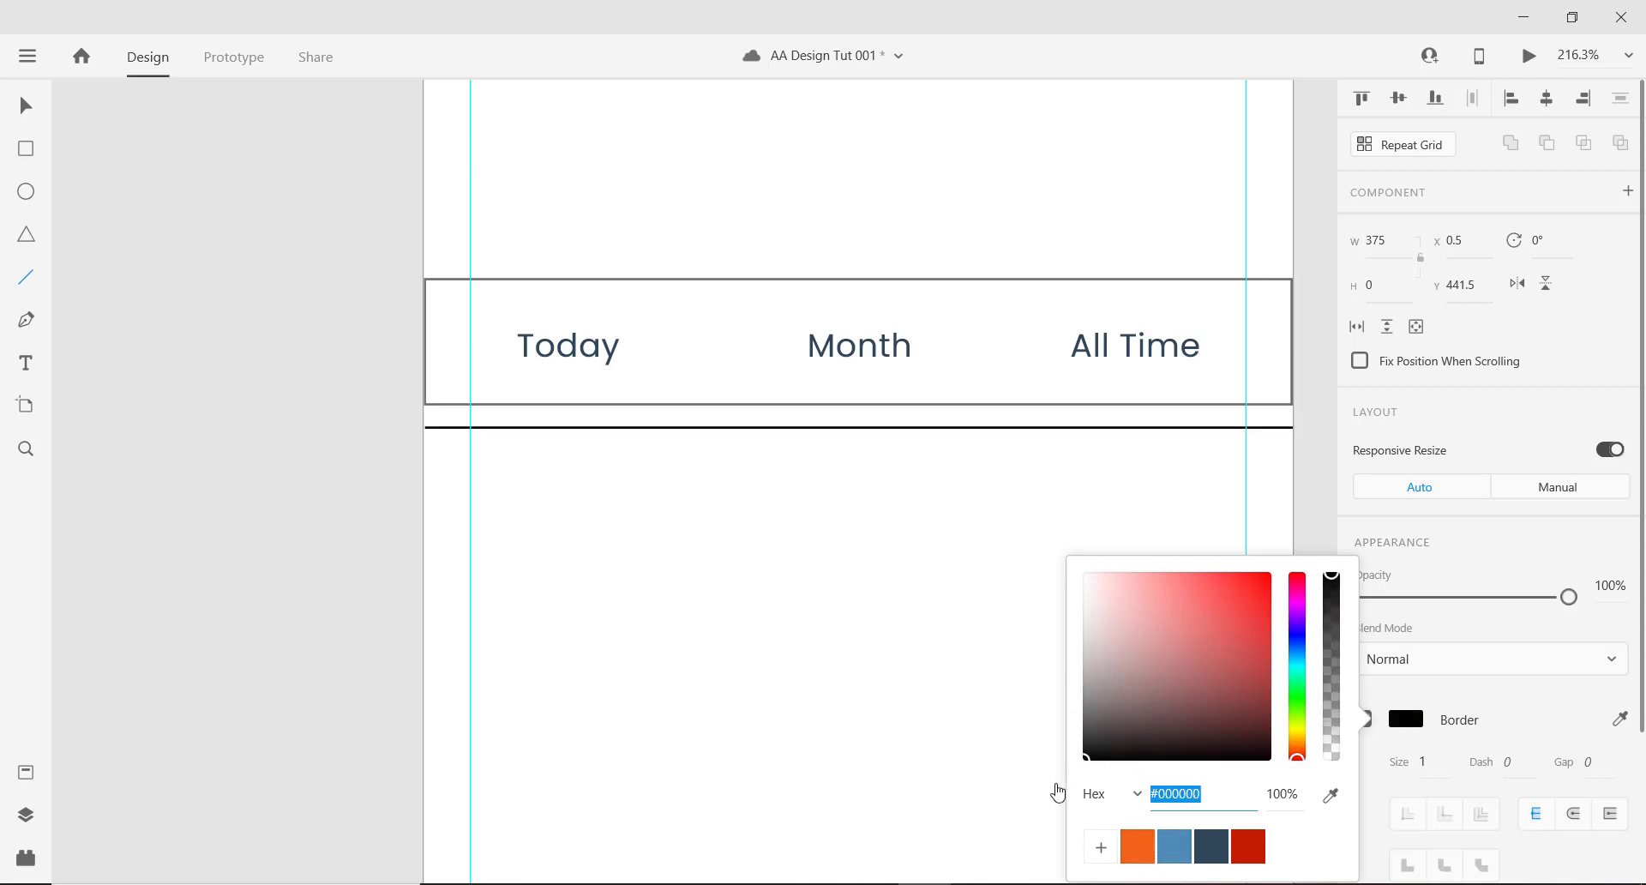
left_click(1458, 596)
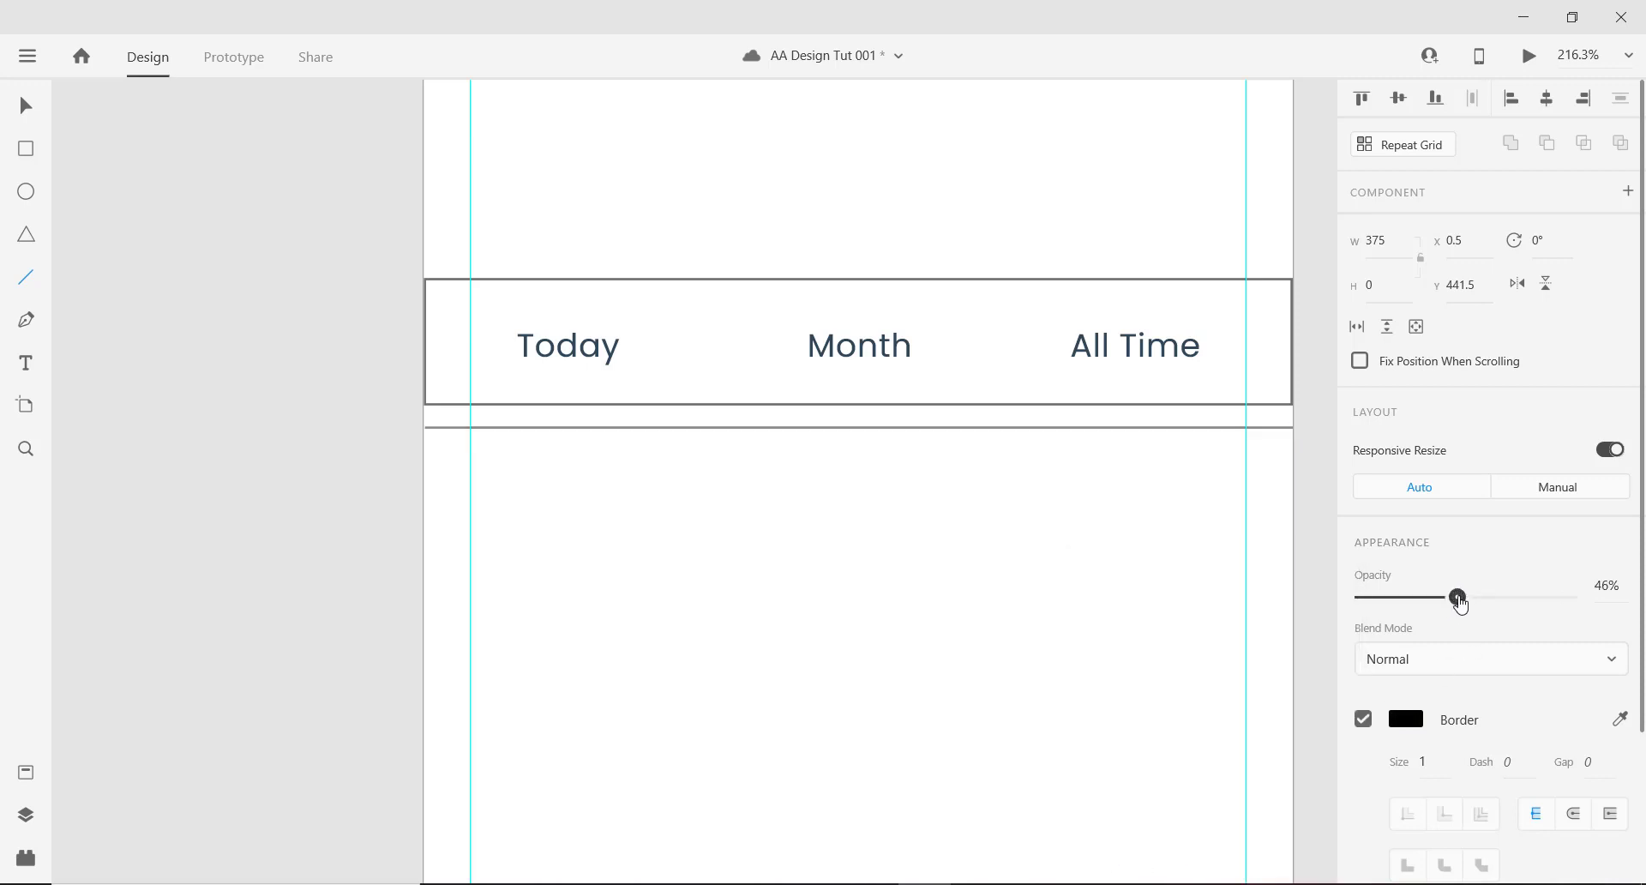
mouse_move(1460, 604)
left_mouse_down()
mouse_move(1388, 604)
mouse_move(1404, 600)
left_mouse_up()
scroll(532, 559, "down", 3)
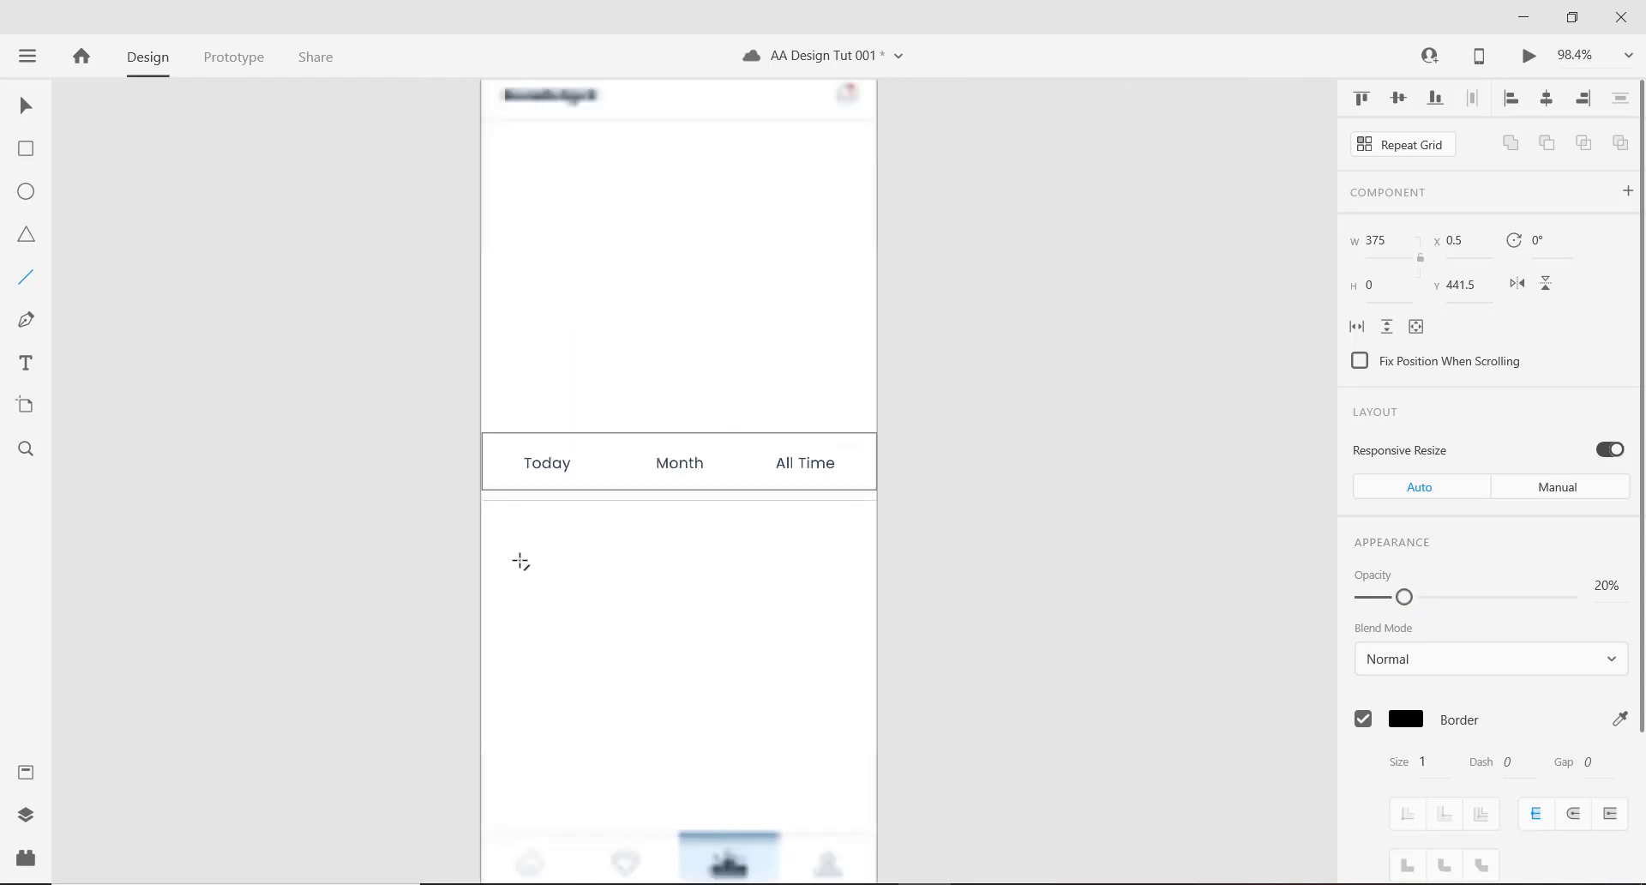
scroll(551, 554, "up", 1)
left_click(26, 104)
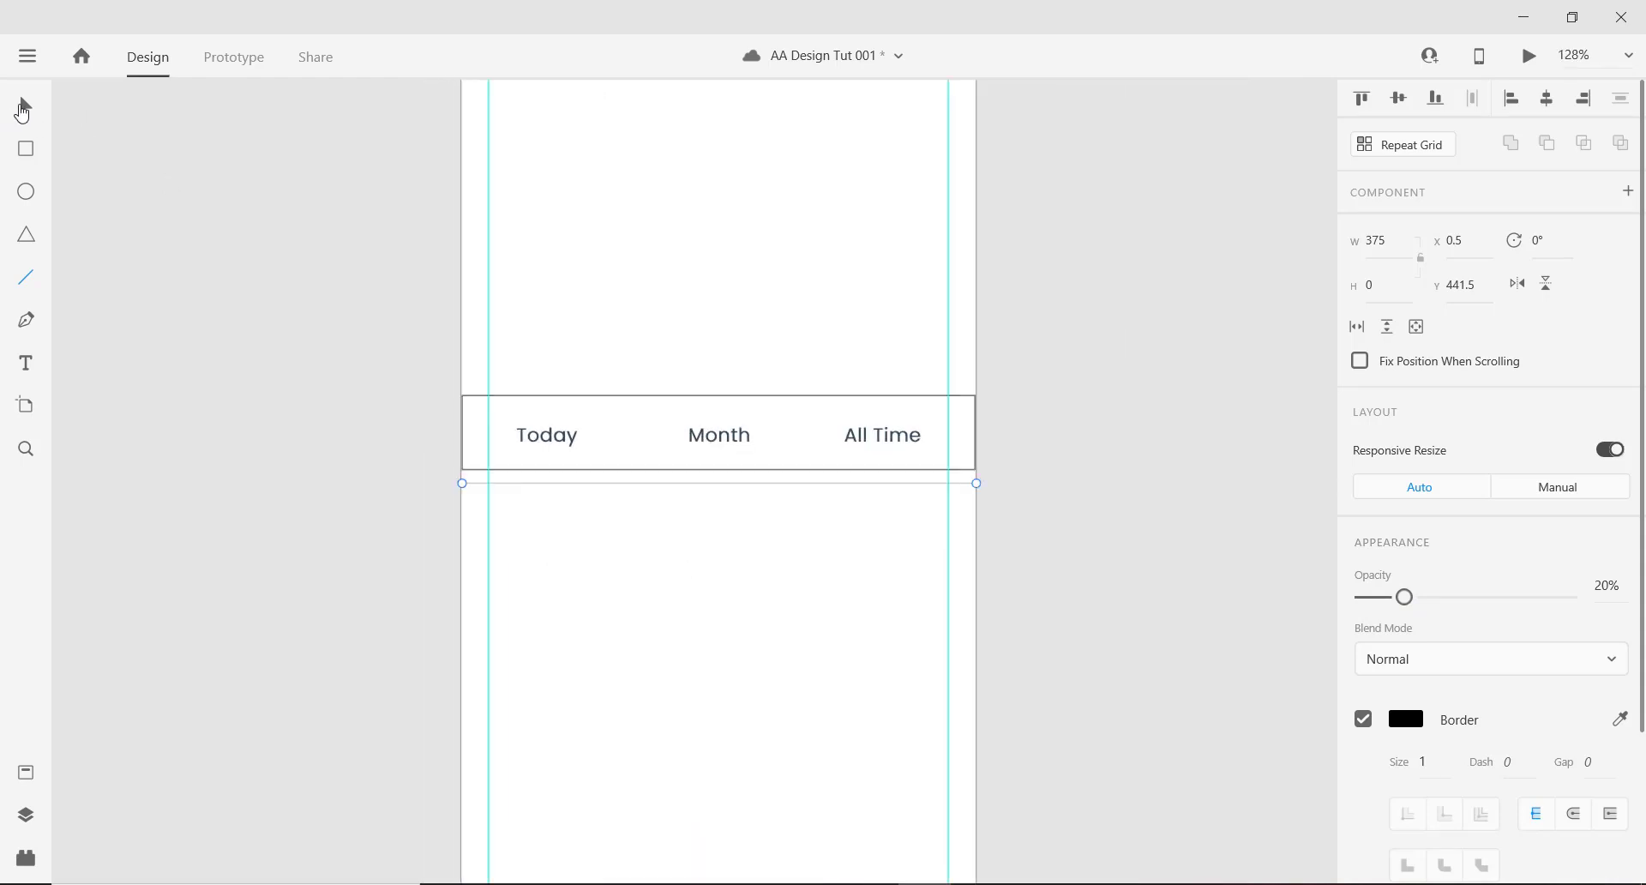
Turn off the border of the rectangle behind the Today, Month and All Time labels.
scroll(694, 484, "up", 2)
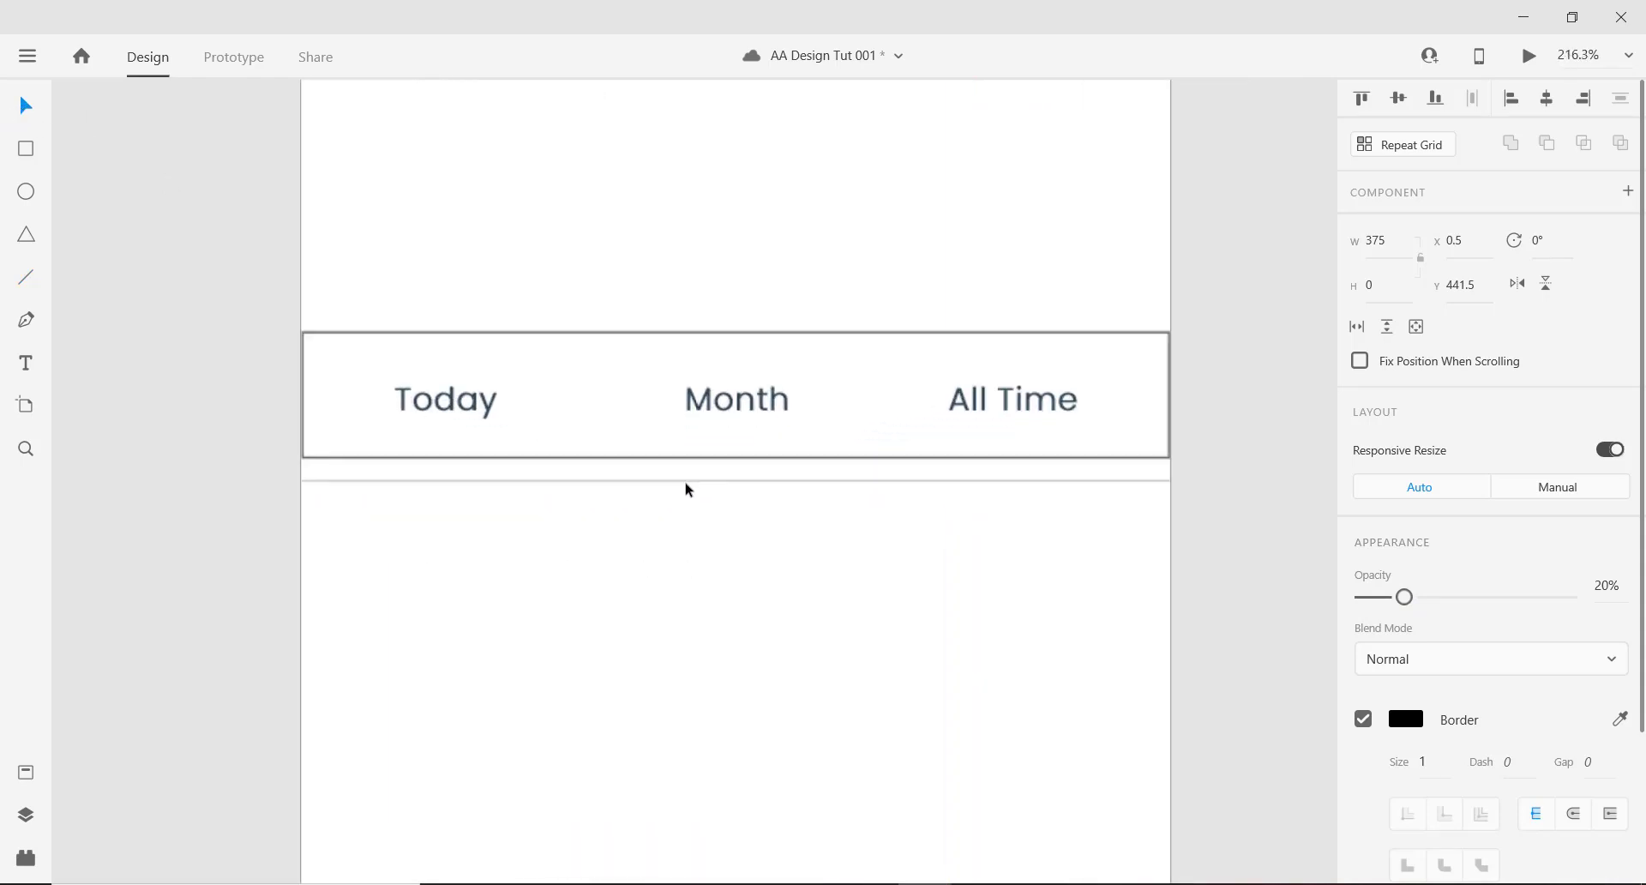
left_click(884, 351)
scroll(680, 342, "down", 3)
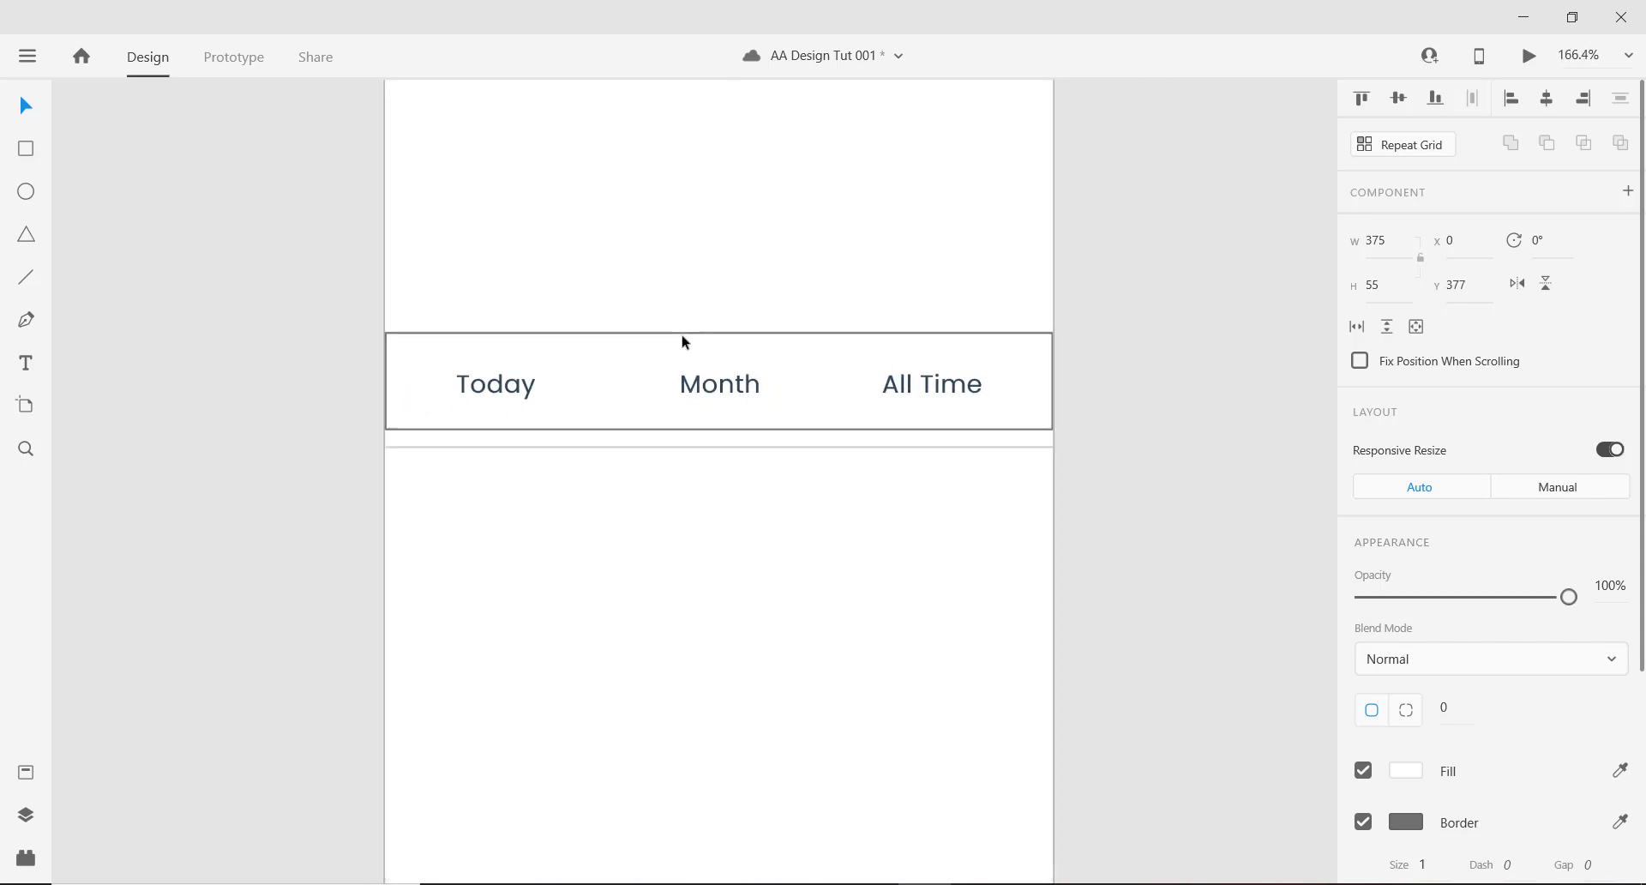
left_click(1364, 824)
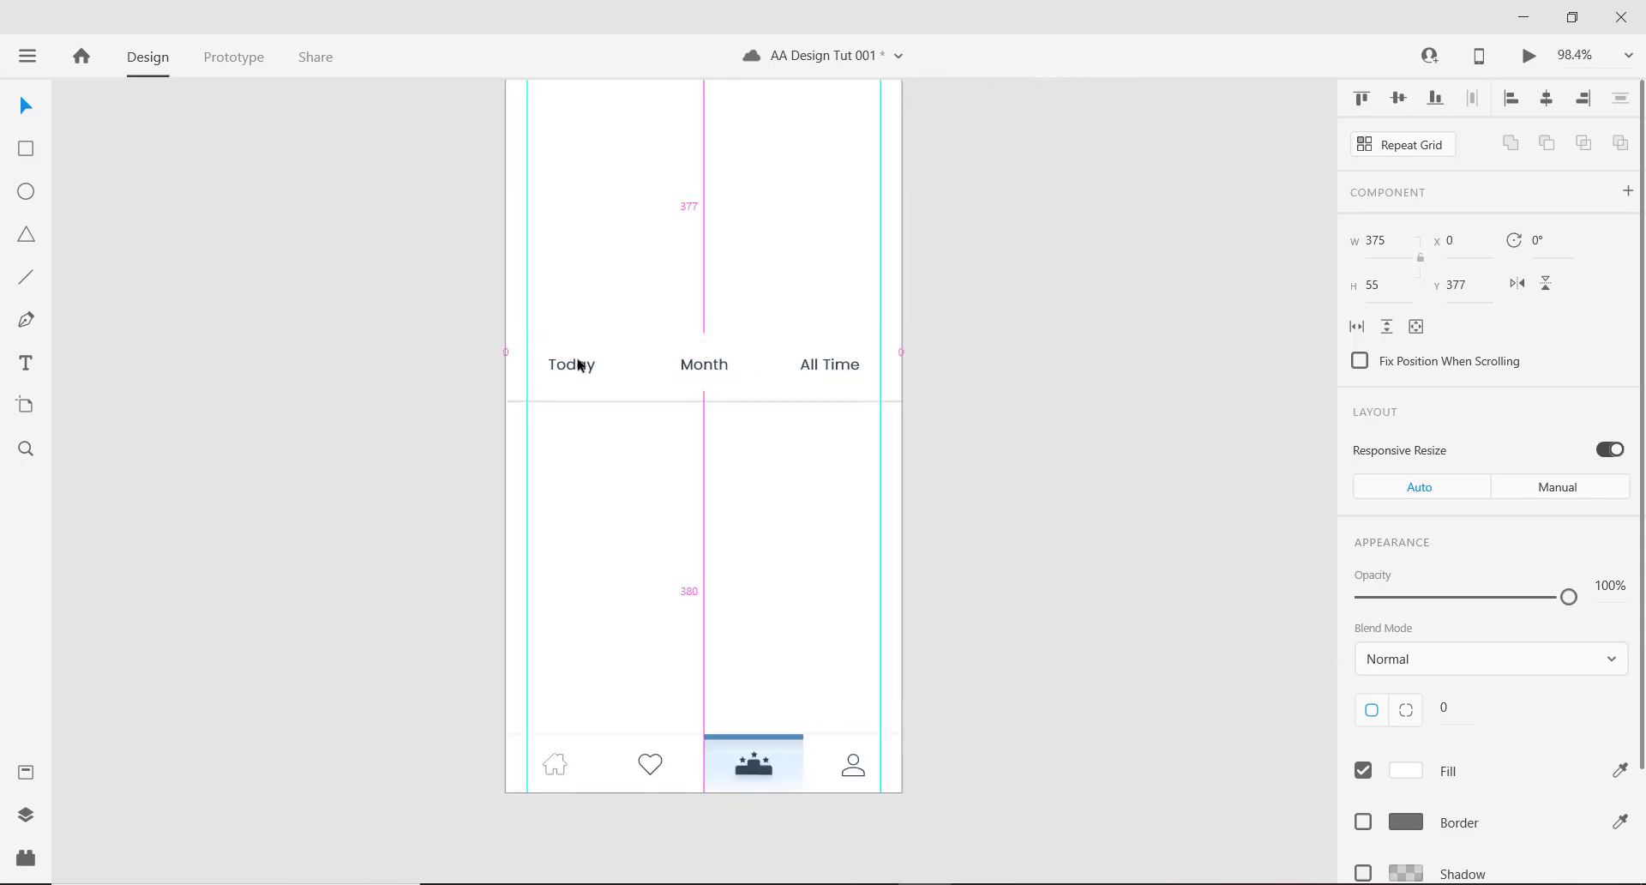
Move the divider line up onto the bottom edge of the tab row's rectangle, at Y 432.5.
scroll(592, 367, "up", 4)
left_click(706, 428)
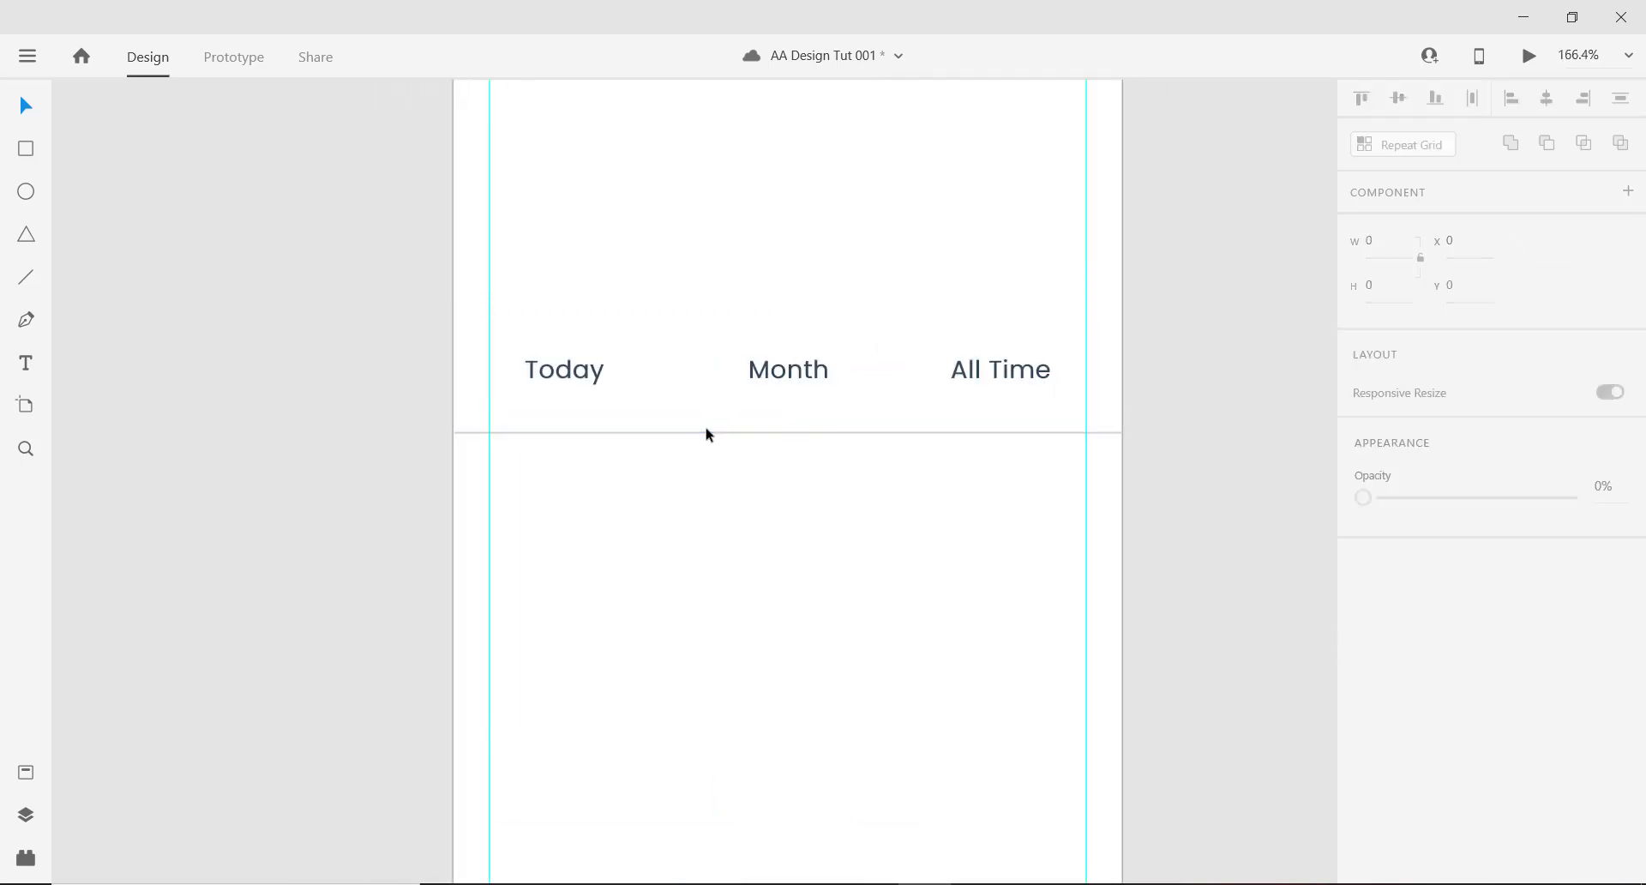
left_click(705, 432)
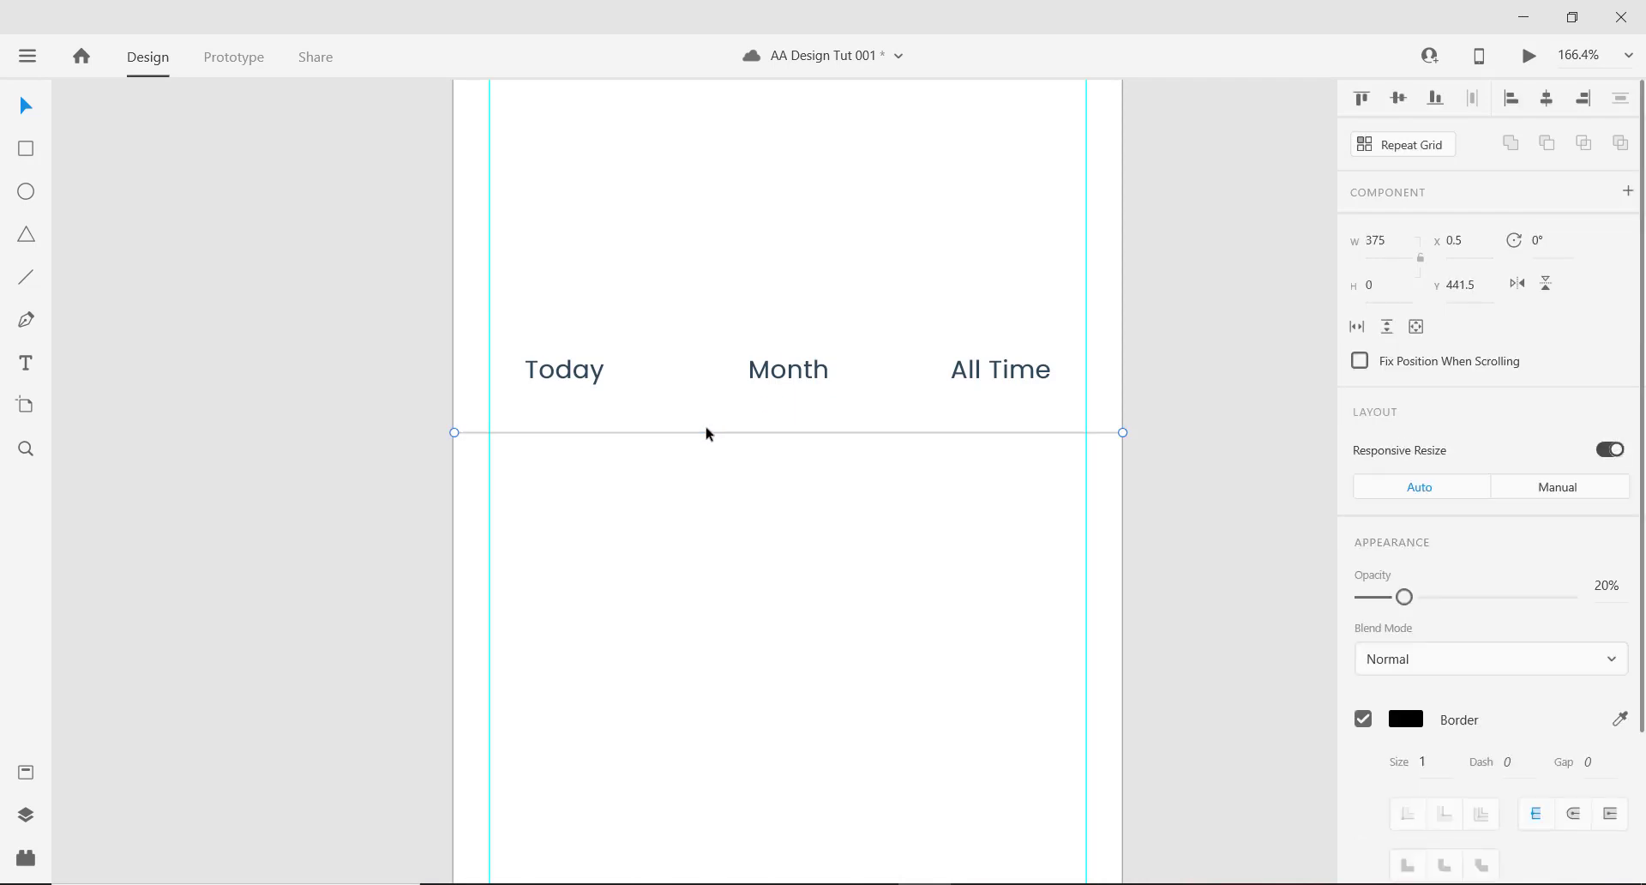
mouse_move(705, 433)
left_mouse_down()
mouse_move(709, 397)
mouse_move(710, 420)
left_mouse_up()
left_click(702, 380)
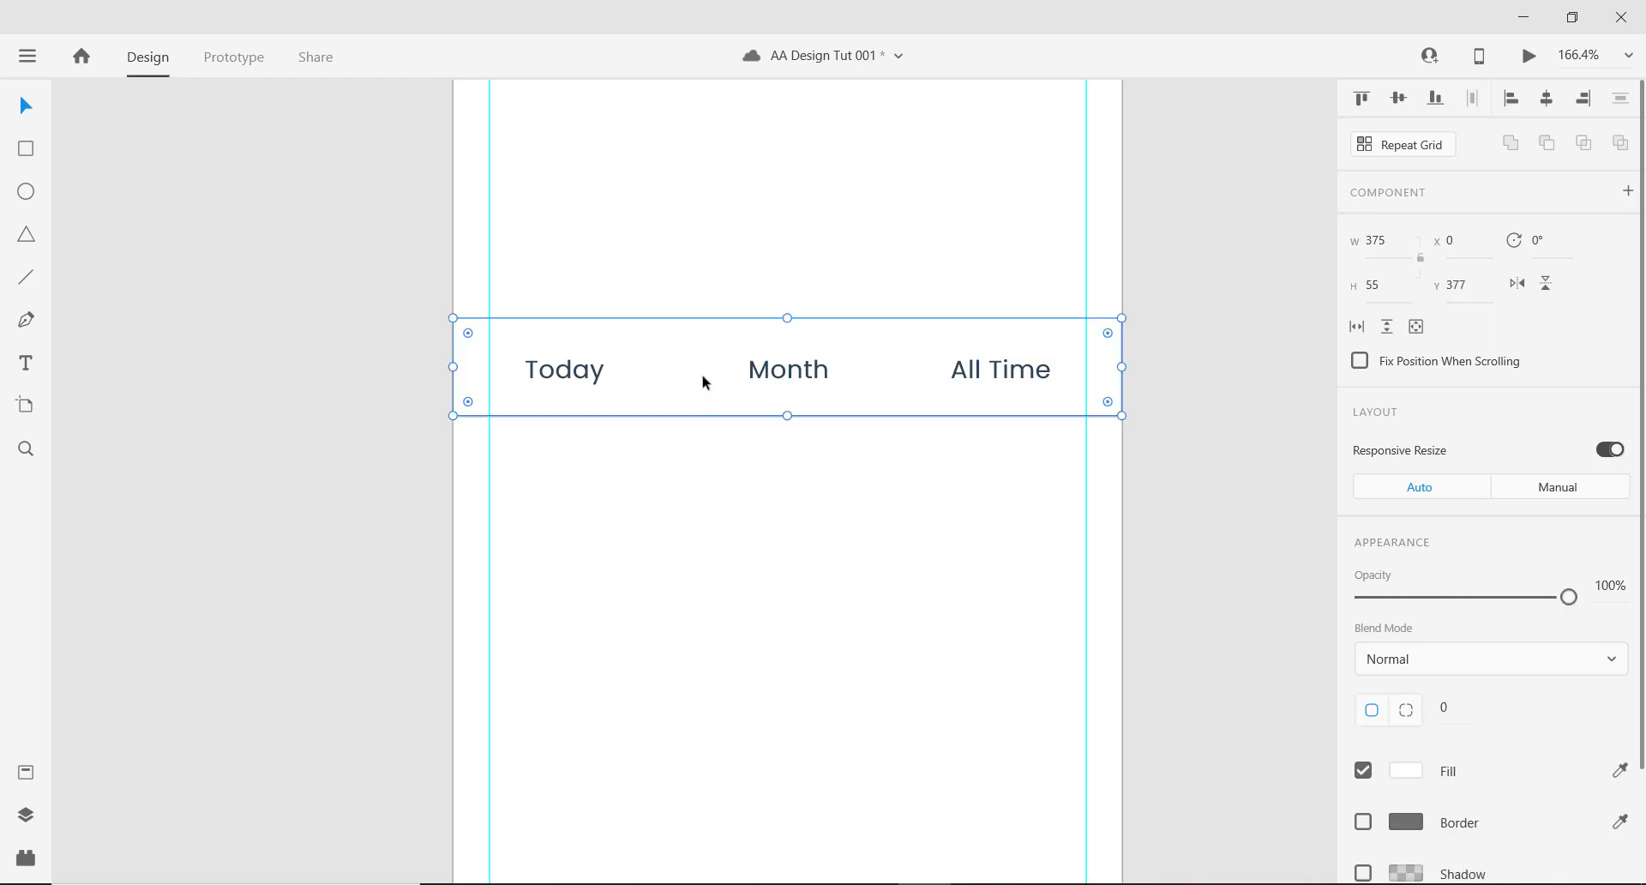
Shorten the divider line at both ends to the vertical guides, making it 335 px wide from X 20.5.
scroll(640, 415, "down", 3)
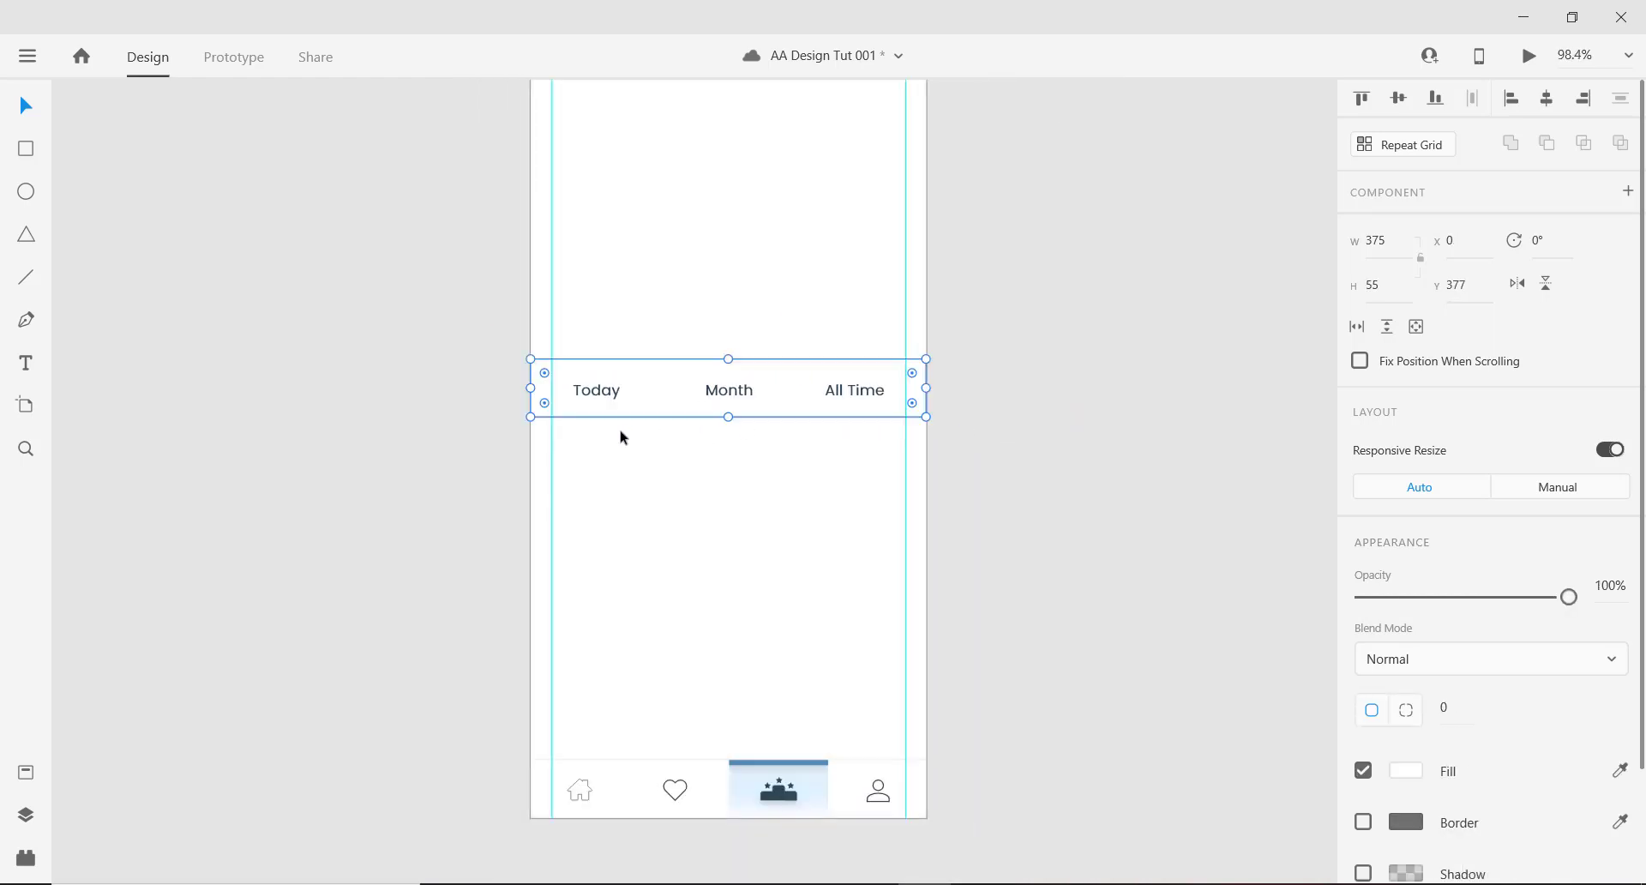
scroll(861, 421, "up", 5)
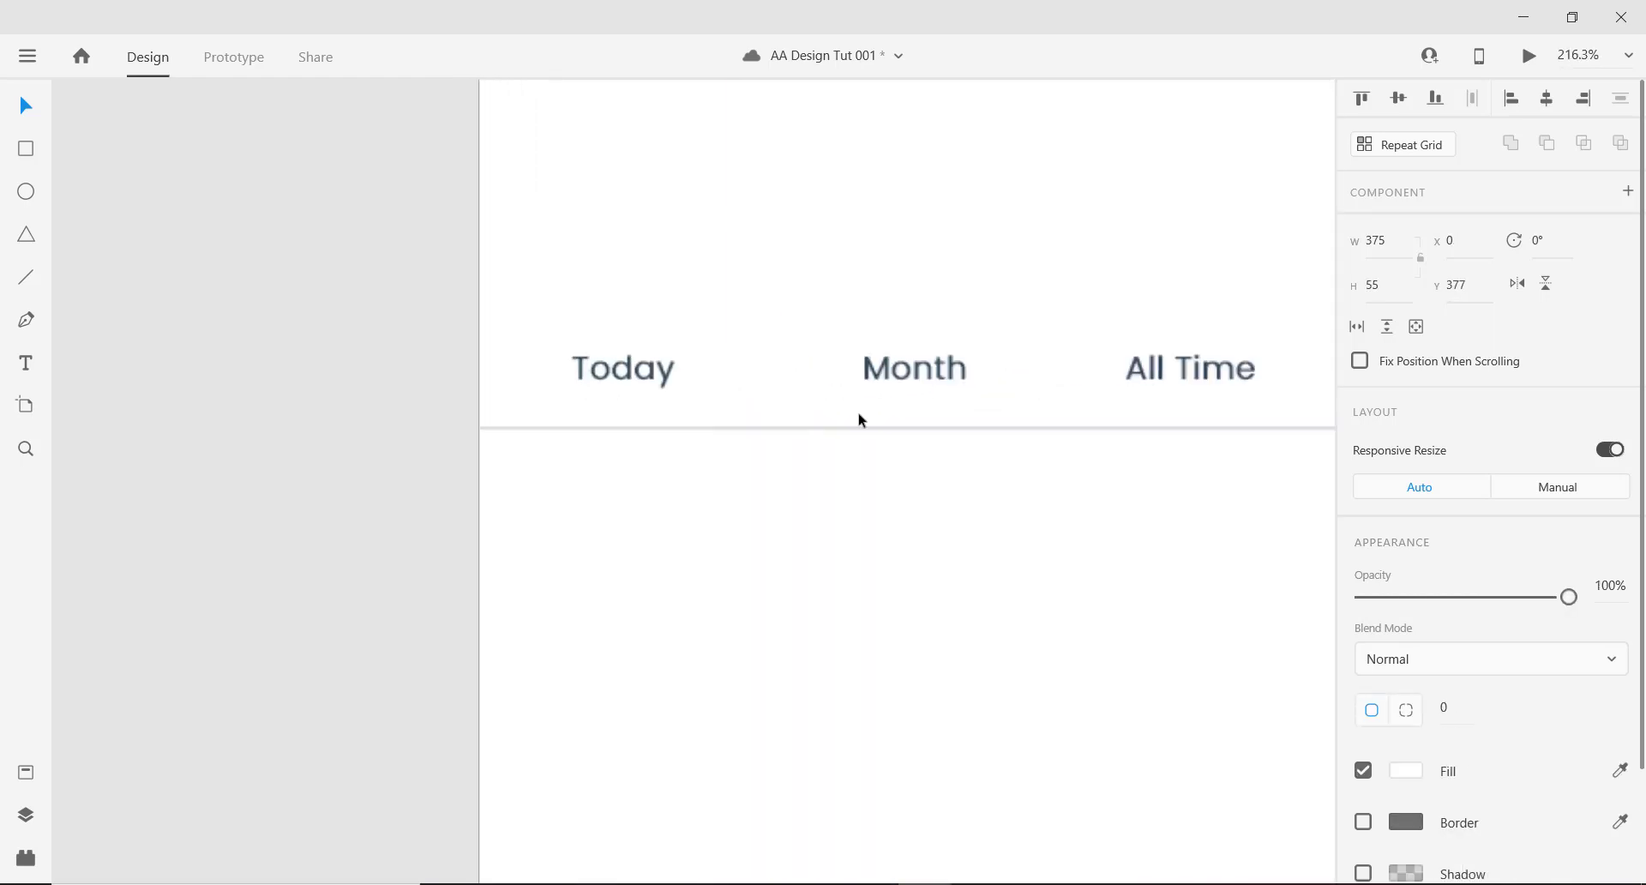
left_click(502, 429)
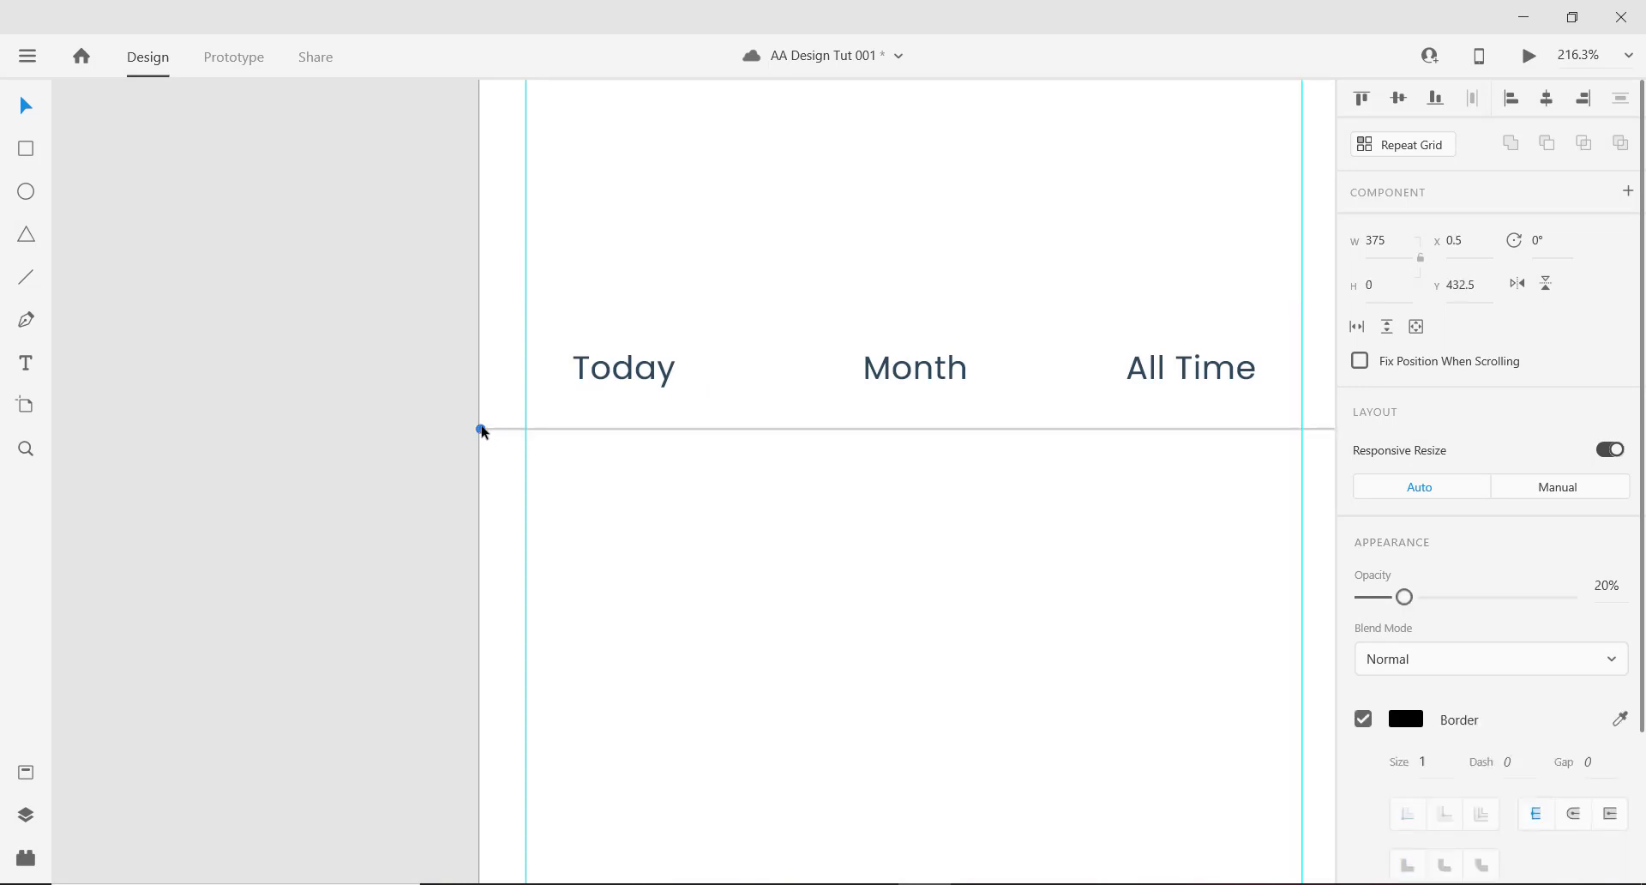
scroll(482, 431, "down", 3)
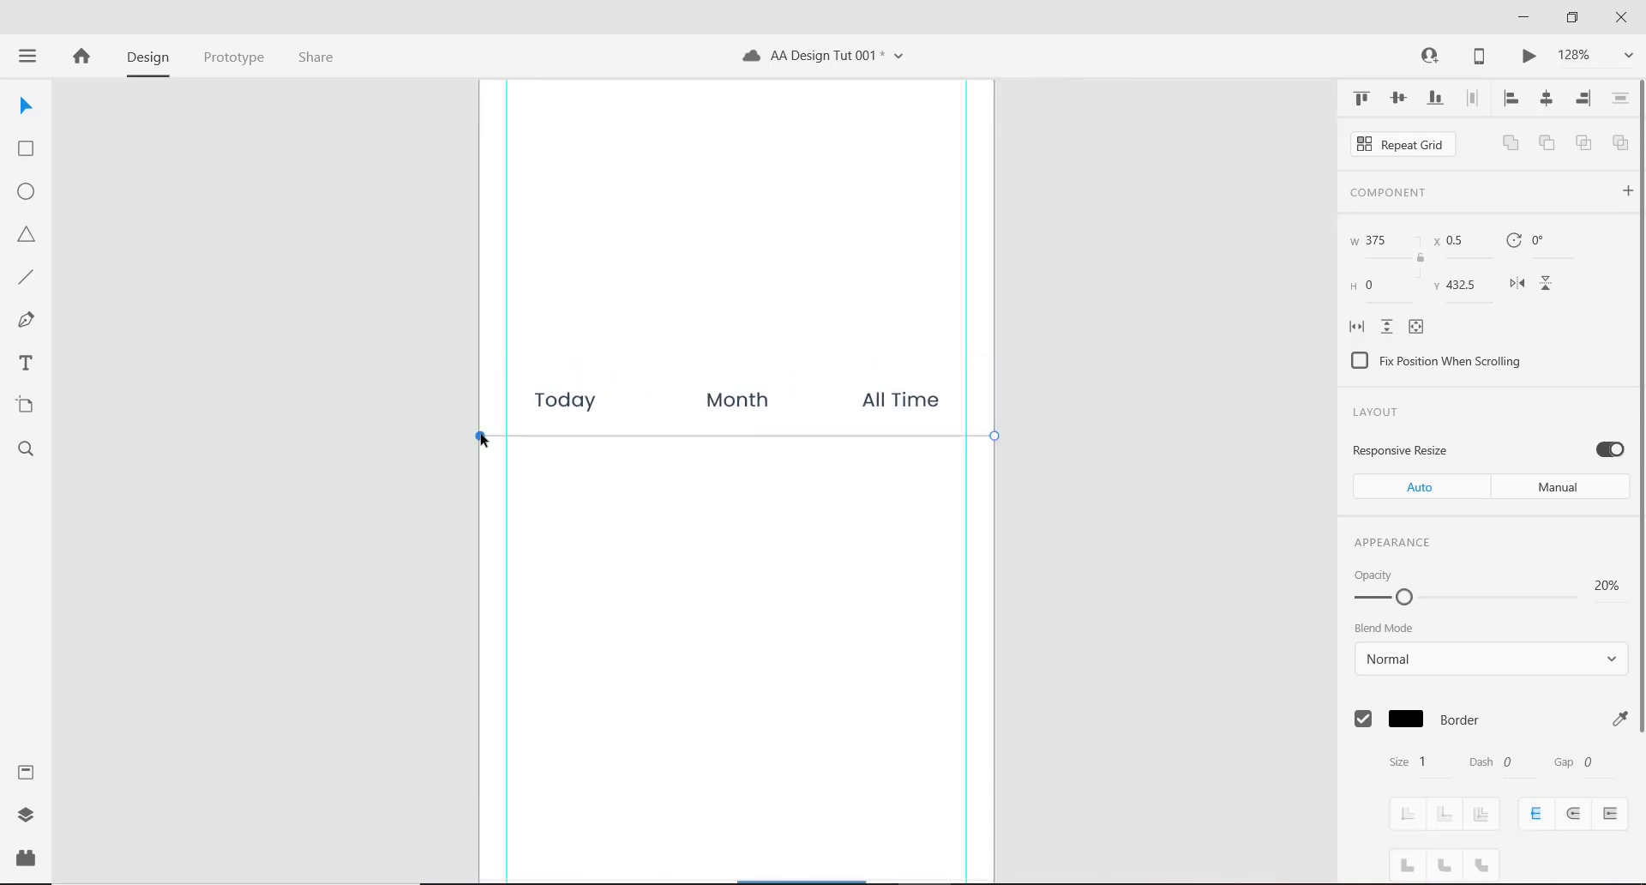
mouse_move(481, 437)
left_mouse_down()
mouse_move(496, 437)
mouse_move(479, 437)
left_mouse_up()
left_click_drag(481, 436, 503, 437)
left_click_drag(995, 436, 975, 441)
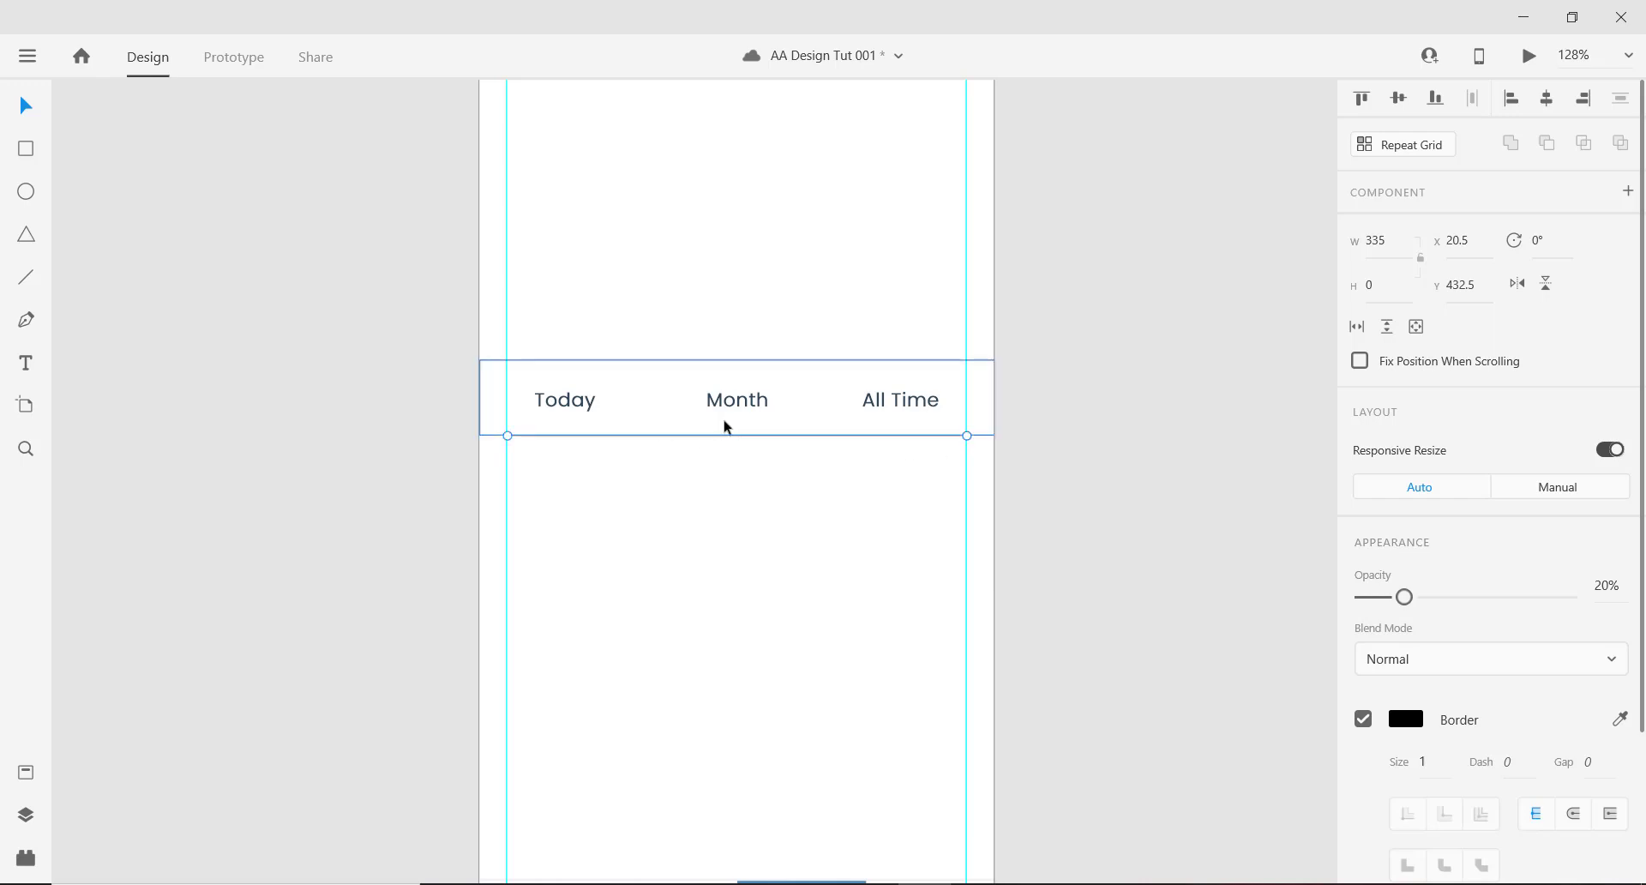
Duplicate the divider line in place beneath the tab labels.
scroll(586, 430, "up", 5)
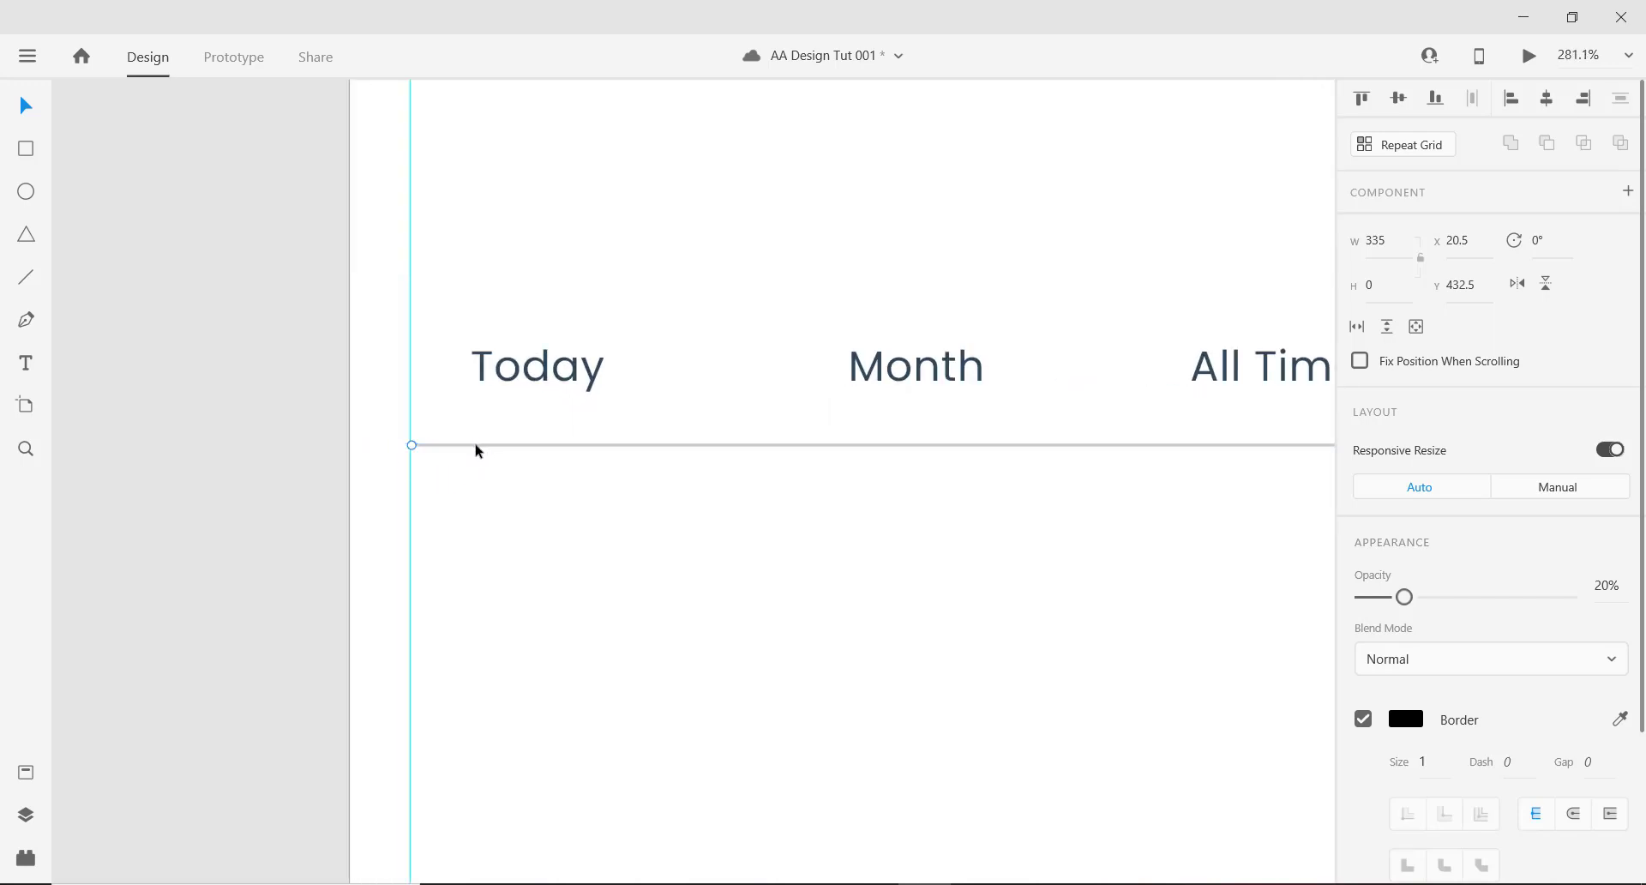
scroll(477, 451, "down", 5)
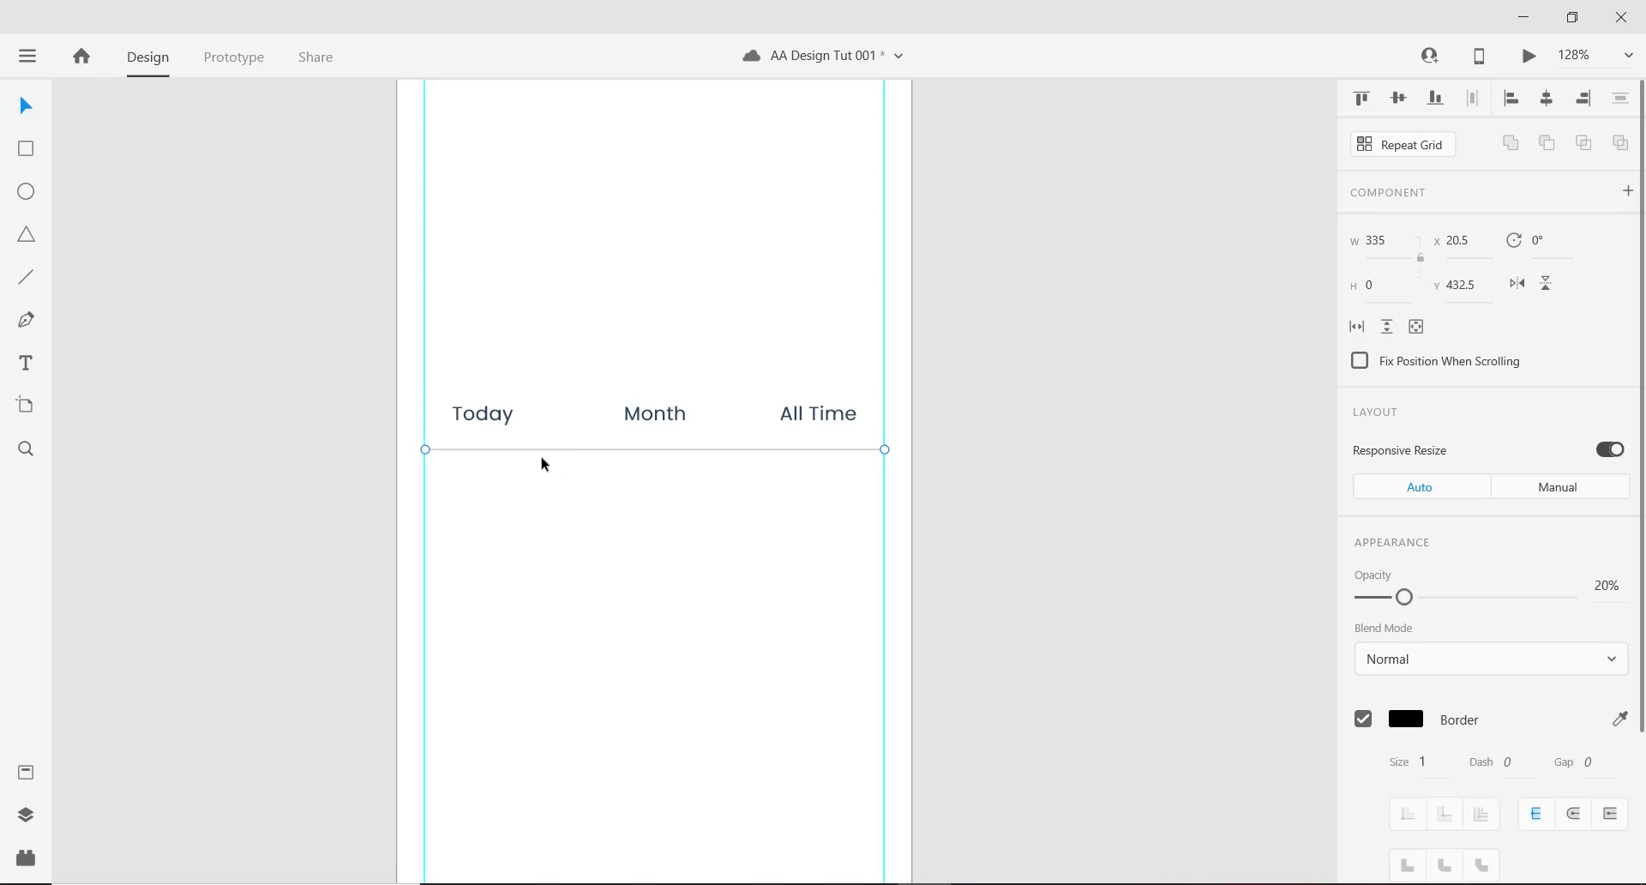
scroll(506, 458, "up", 3)
left_click(518, 440)
right_click(516, 442)
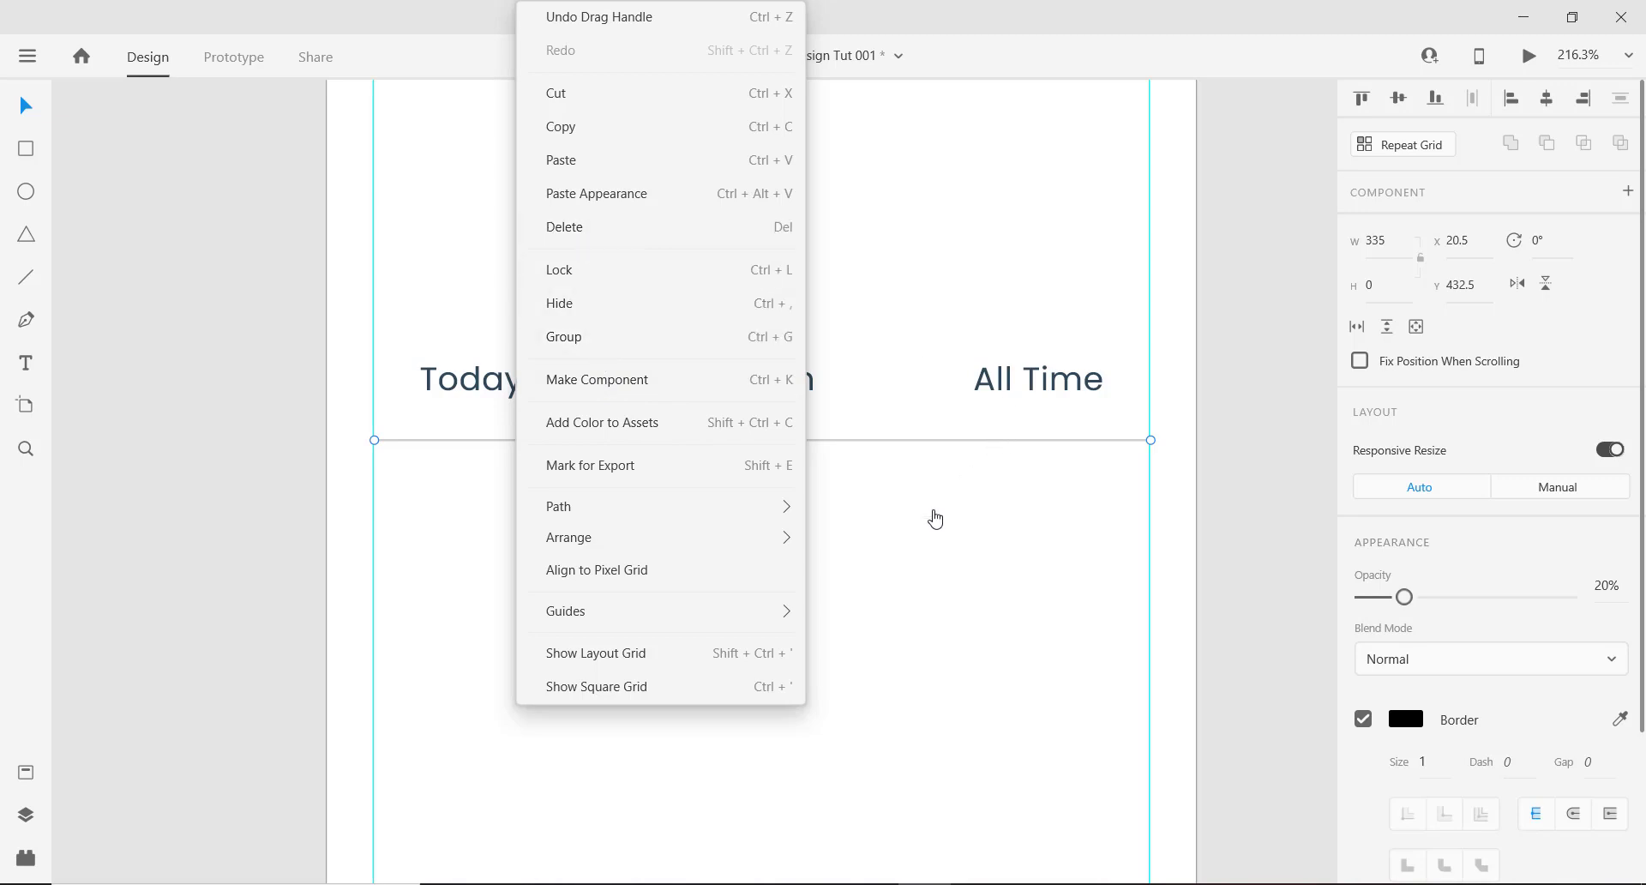
left_click(932, 512)
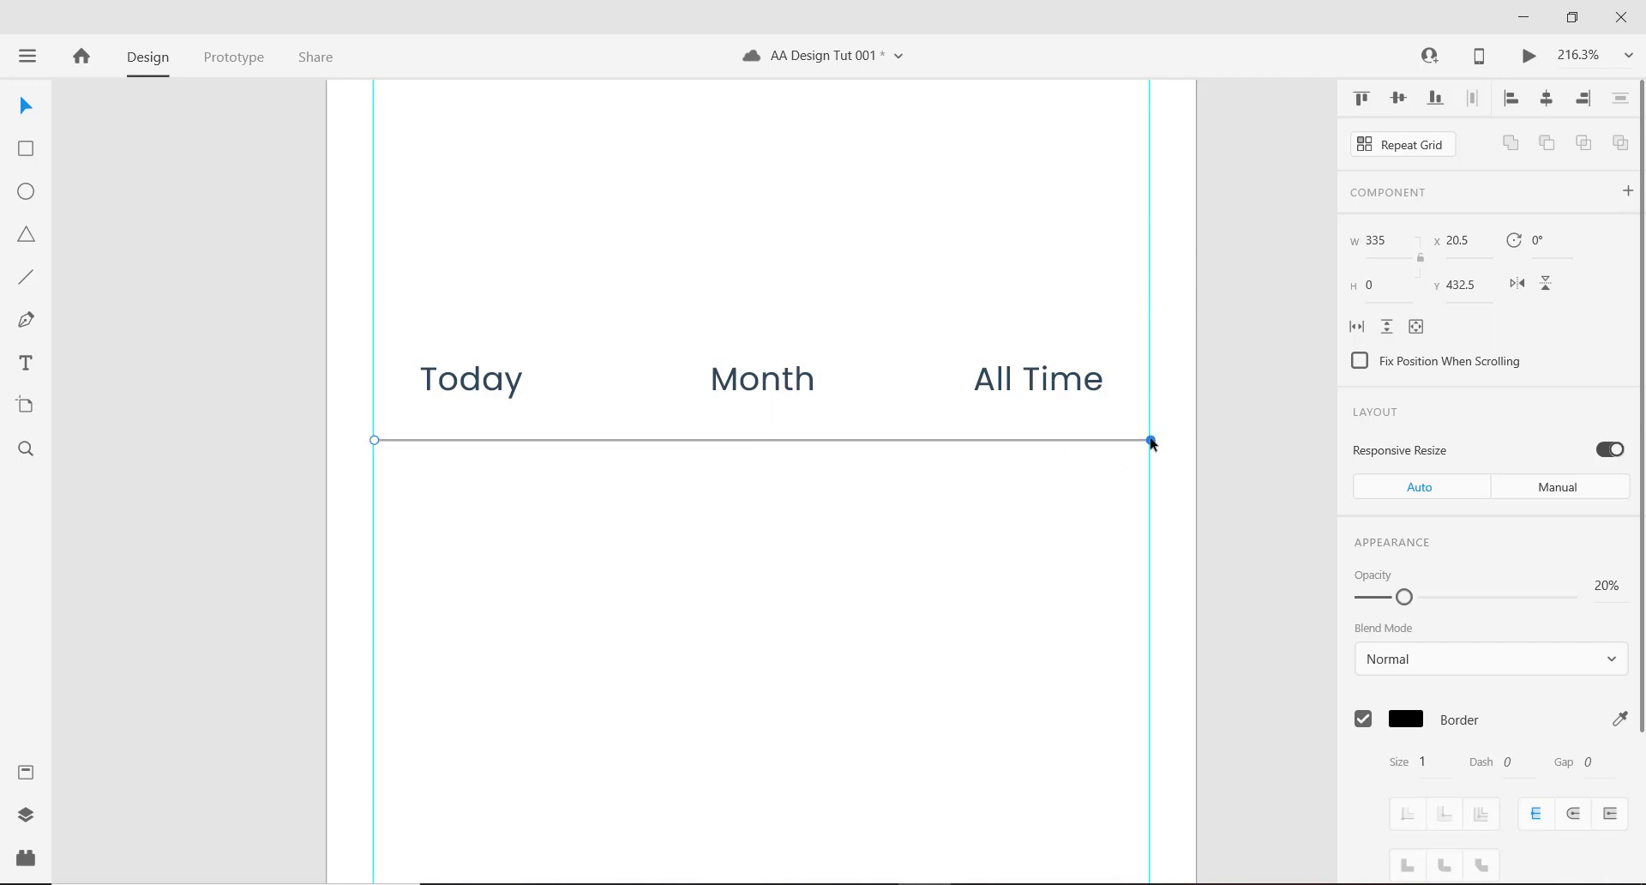
Try shortening the duplicate line to about 64 px so that it ends beneath the Today label.
left_click_drag(1151, 441, 525, 442)
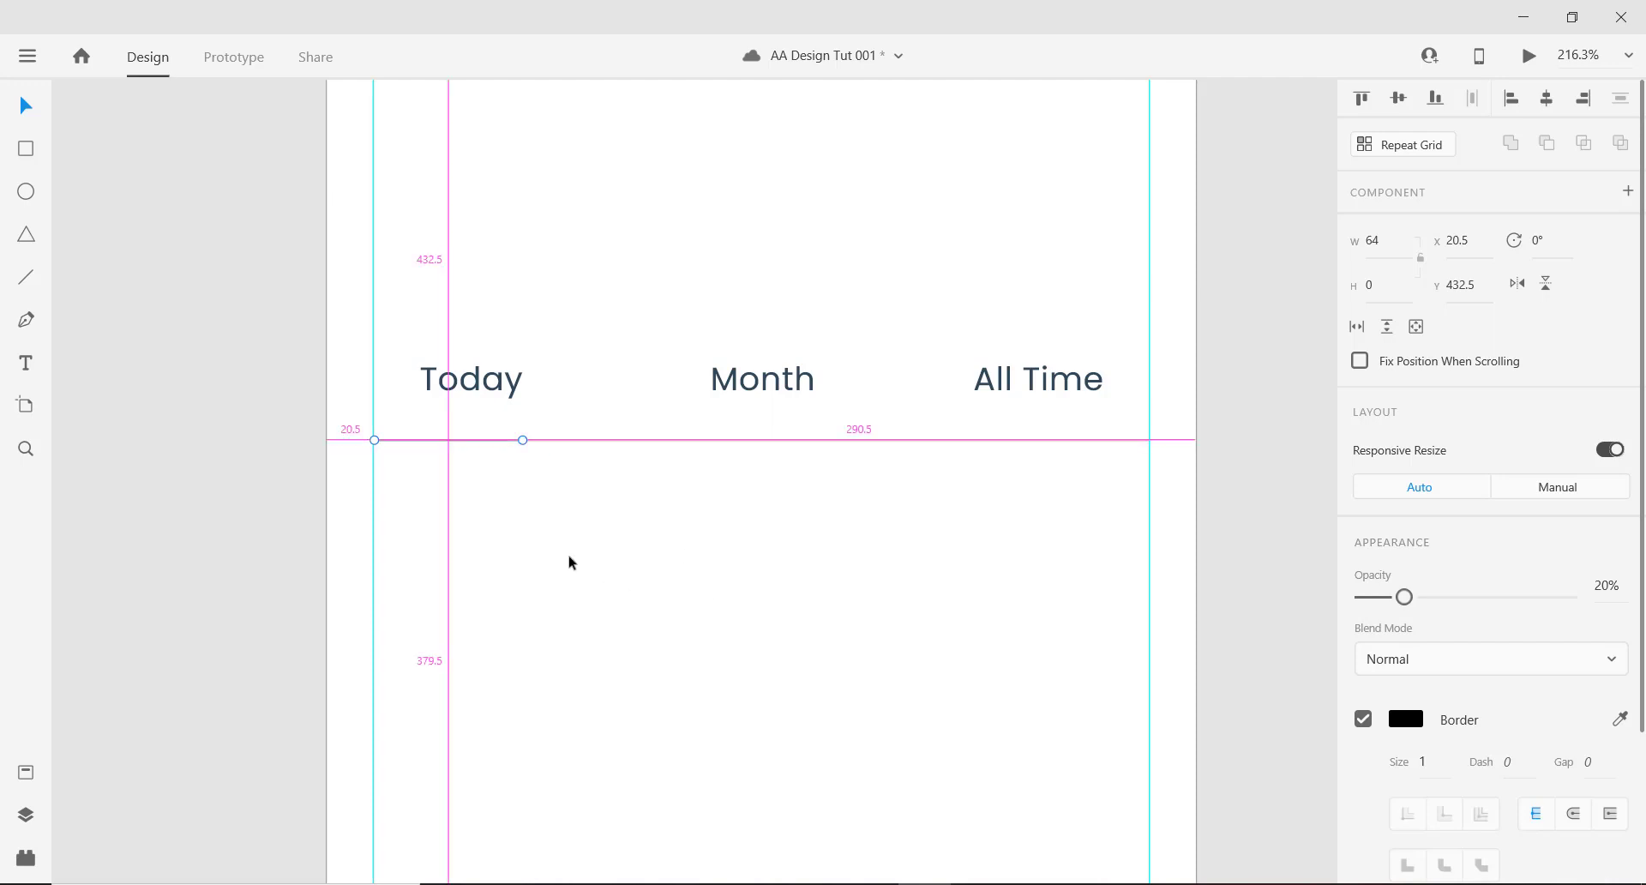
scroll(569, 559, "down", 5)
left_click_drag(885, 614, 900, 479)
scroll(542, 371, "up", 4)
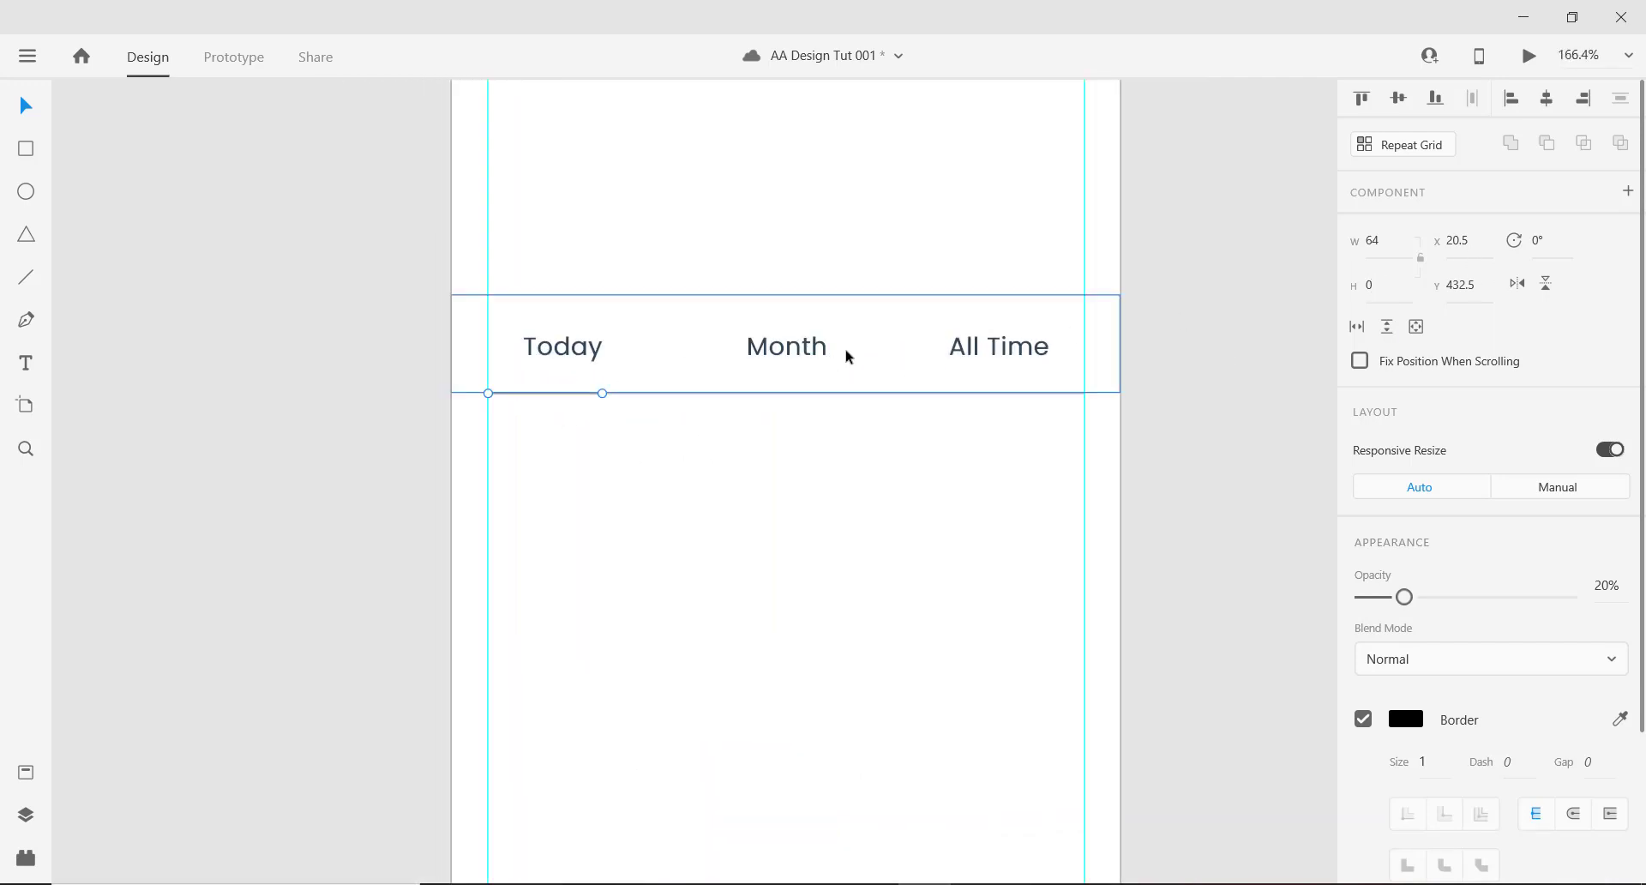
key("ctrl+z")
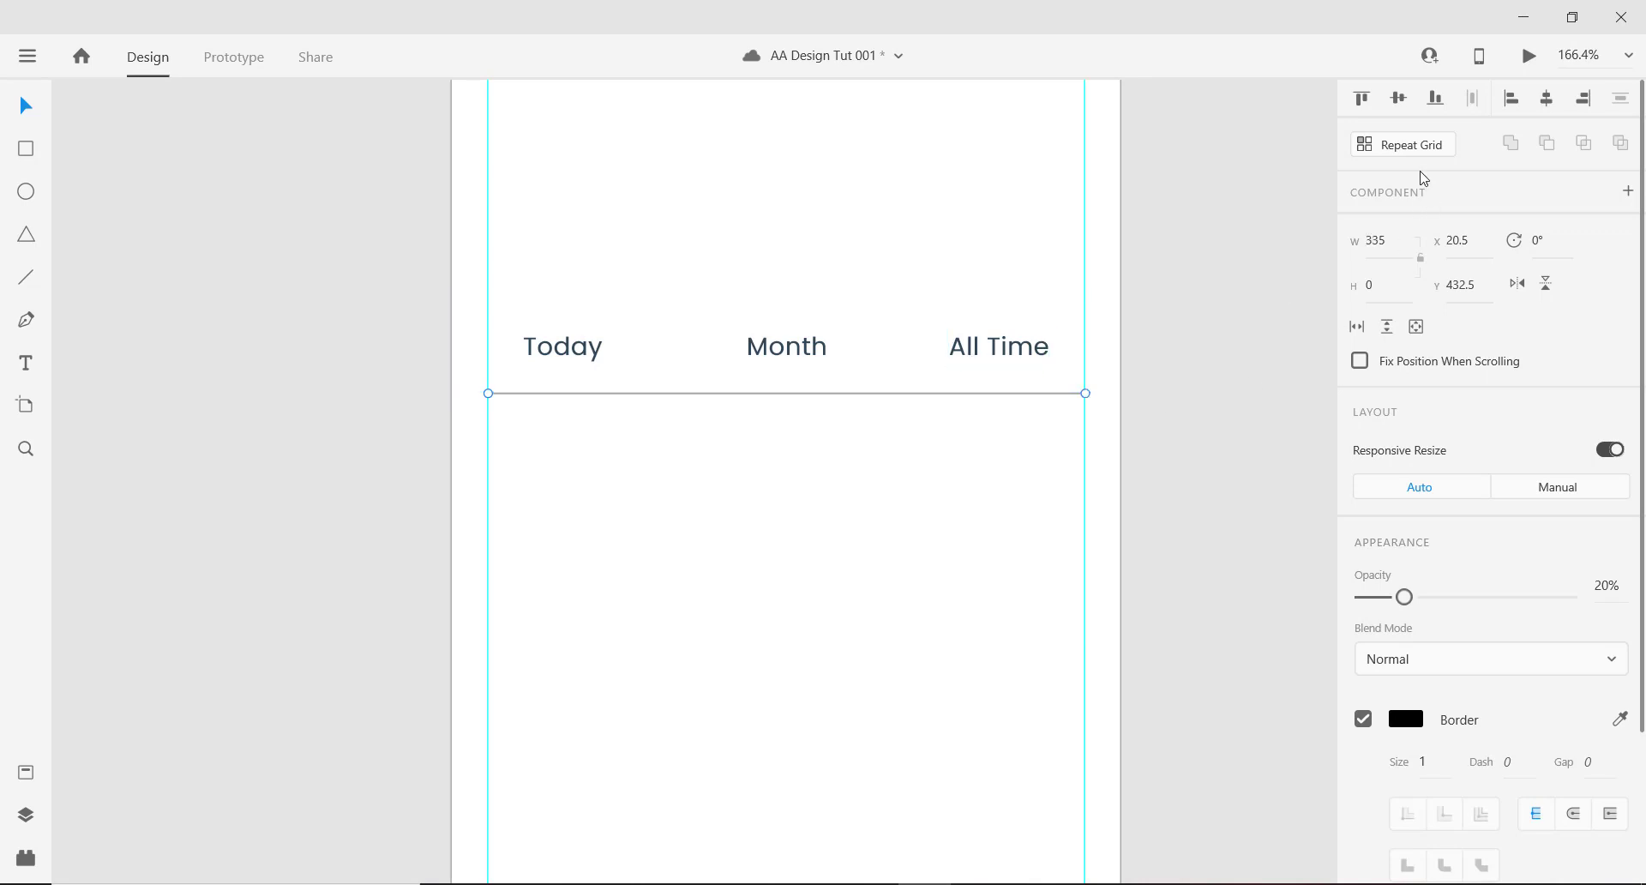
Set the duplicate line's width to one third of the full divider with 335/3.
scroll(1396, 350, "down", 2)
scroll(1398, 326, "up", 2)
left_click(1392, 239)
left_click(1392, 239)
type("/3")
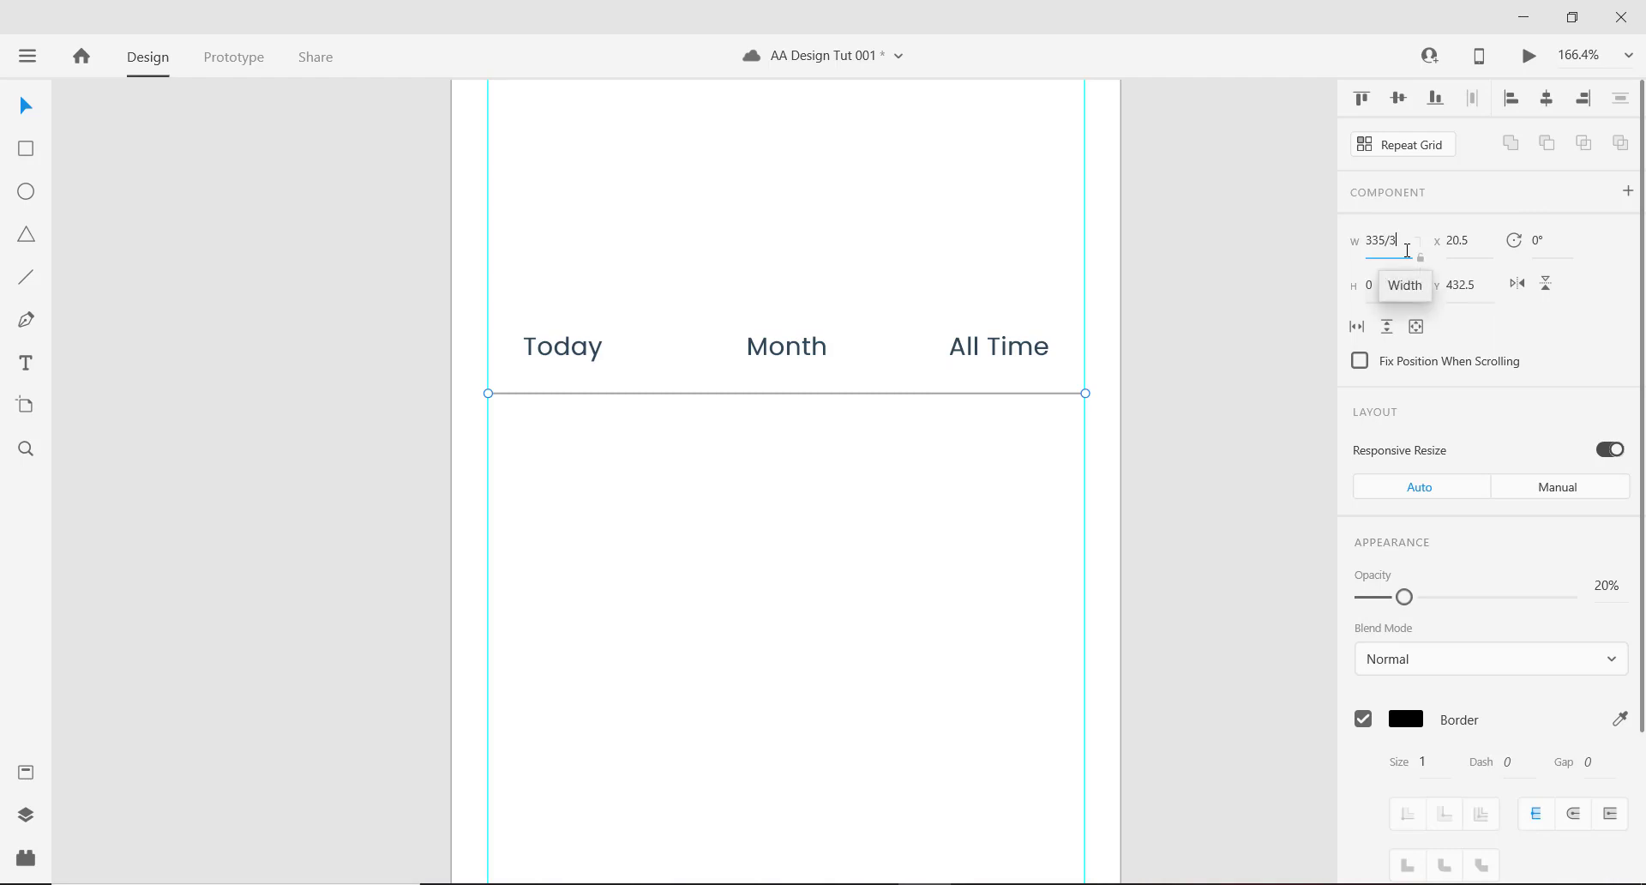
key("Return")
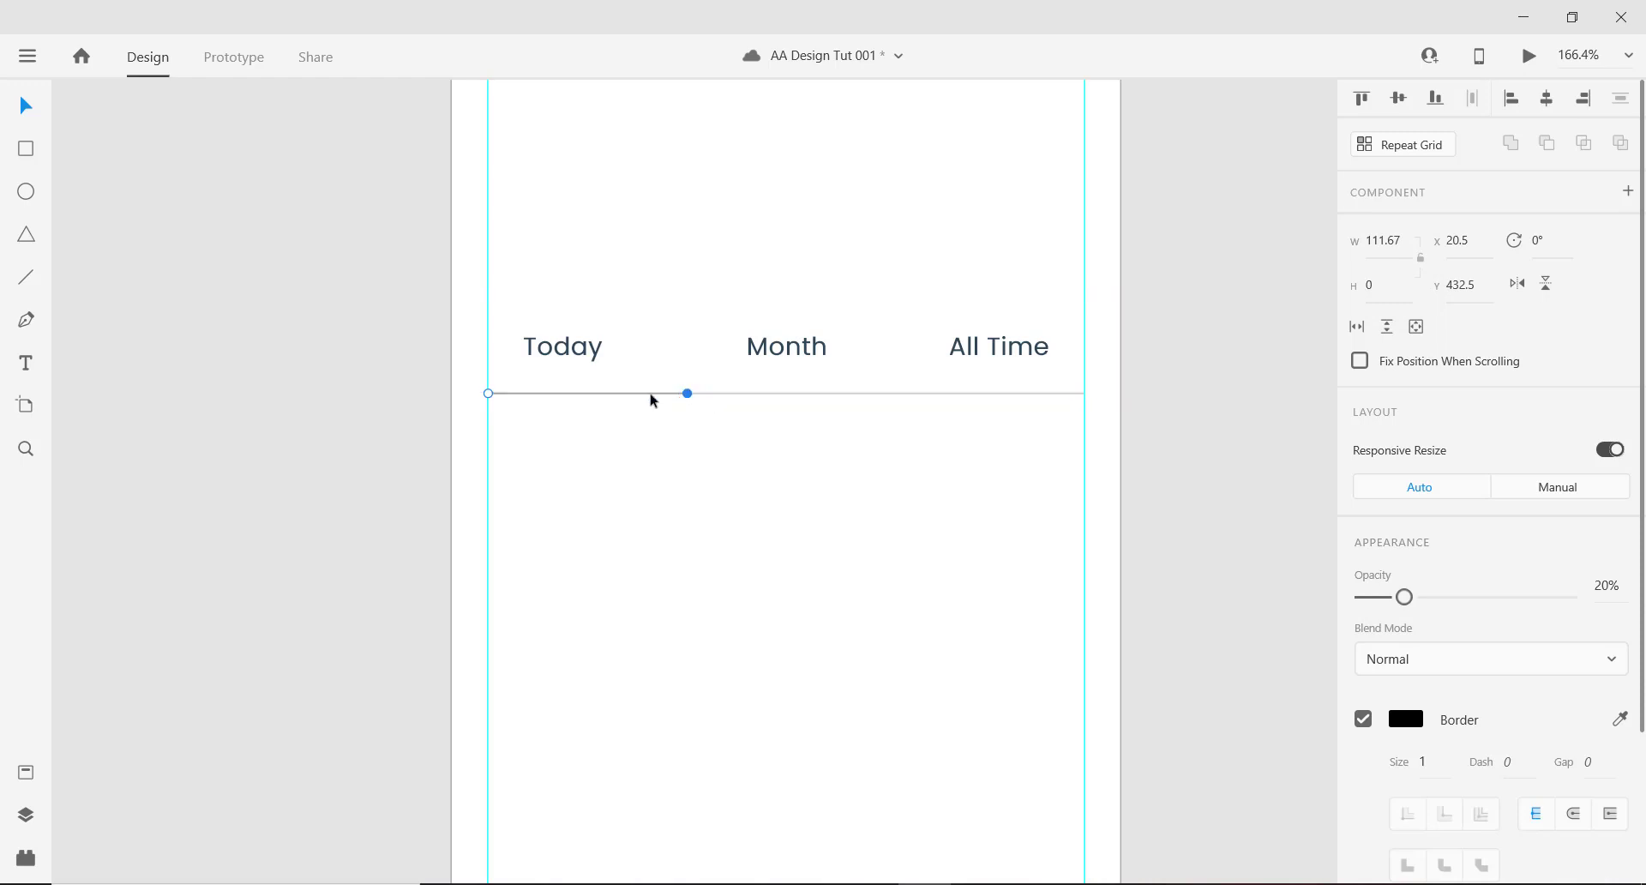
scroll(570, 397, "up", 2)
scroll(577, 419, "down", 3)
scroll(562, 401, "up", 3)
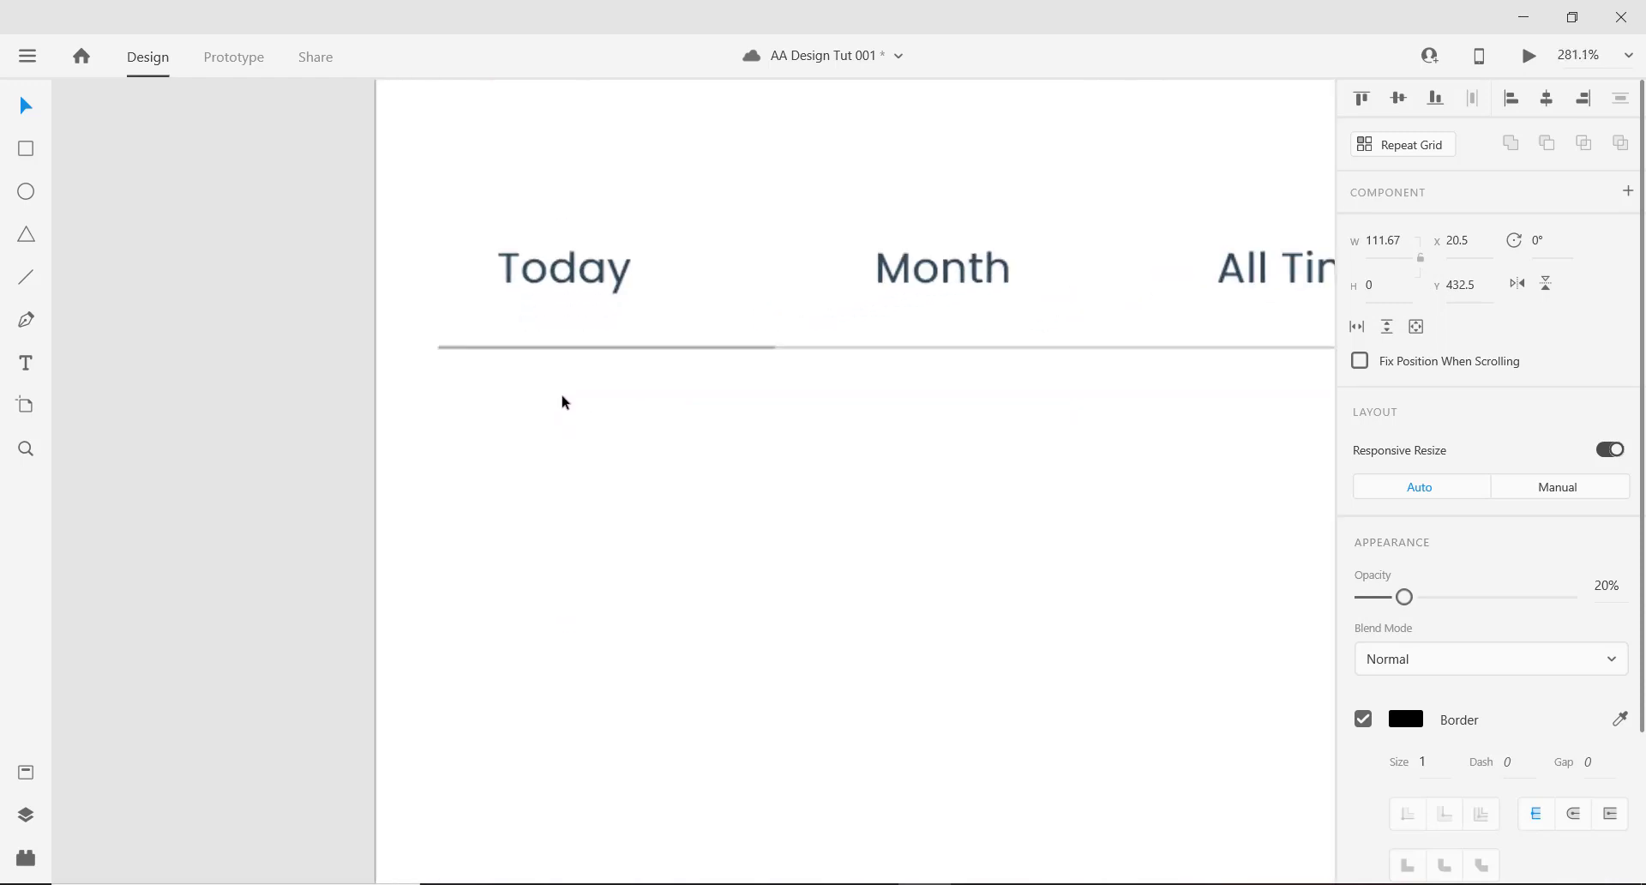
scroll(563, 395, "down", 2)
scroll(654, 358, "up", 5)
scroll(703, 460, "left", 3)
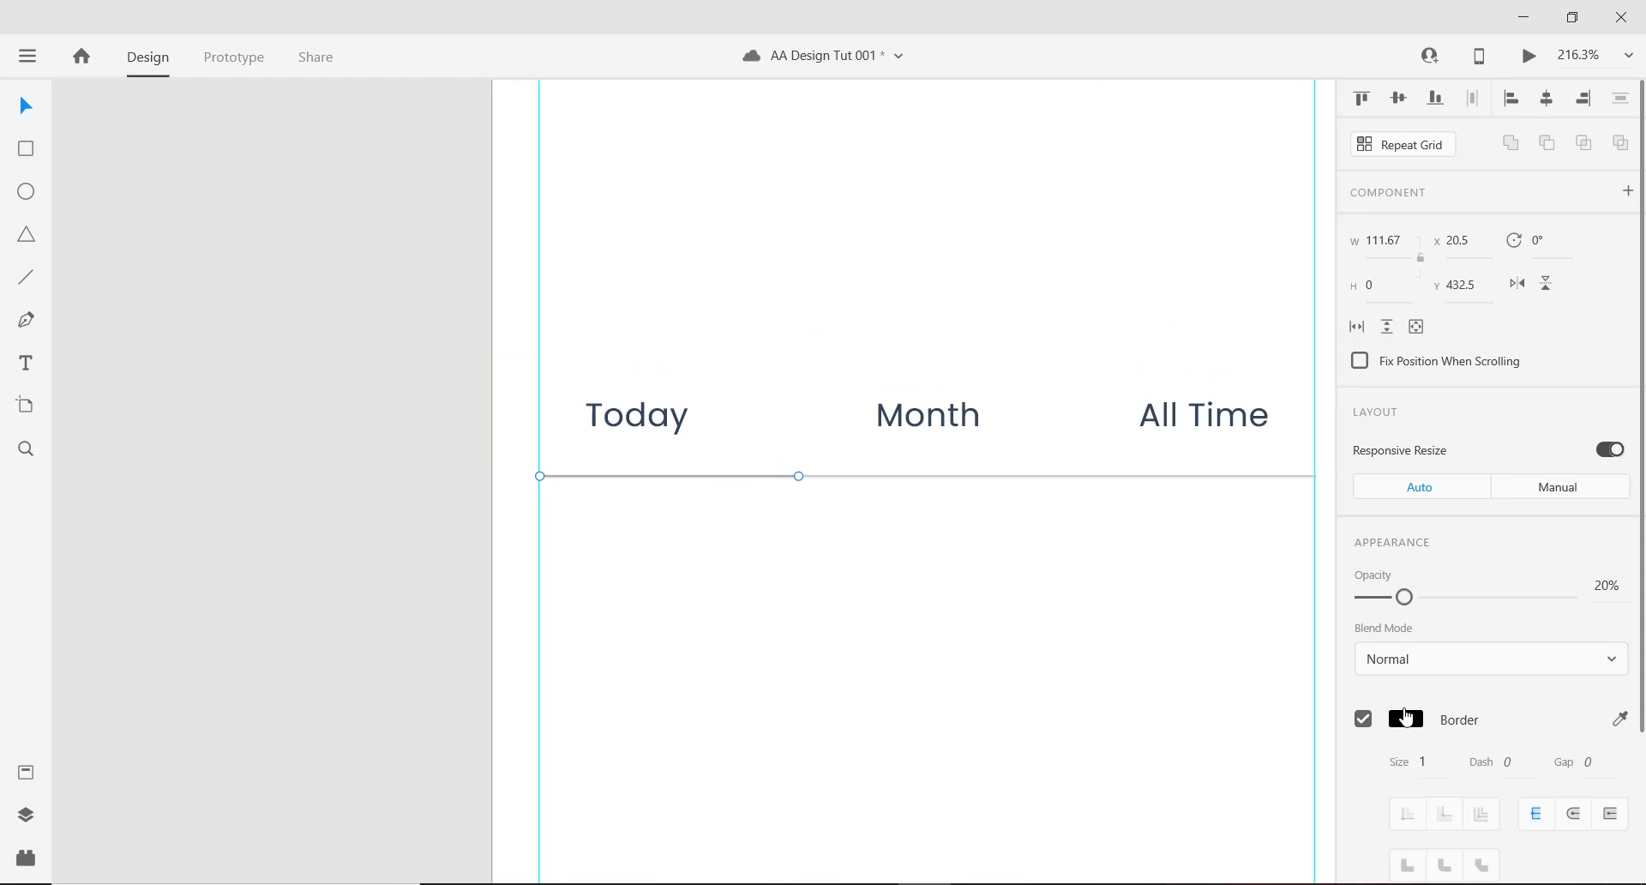
Set the short indicator line beneath Today to 100% opacity and colour its border with the saved blue #518CB8.
left_click_drag(1405, 596, 1570, 597)
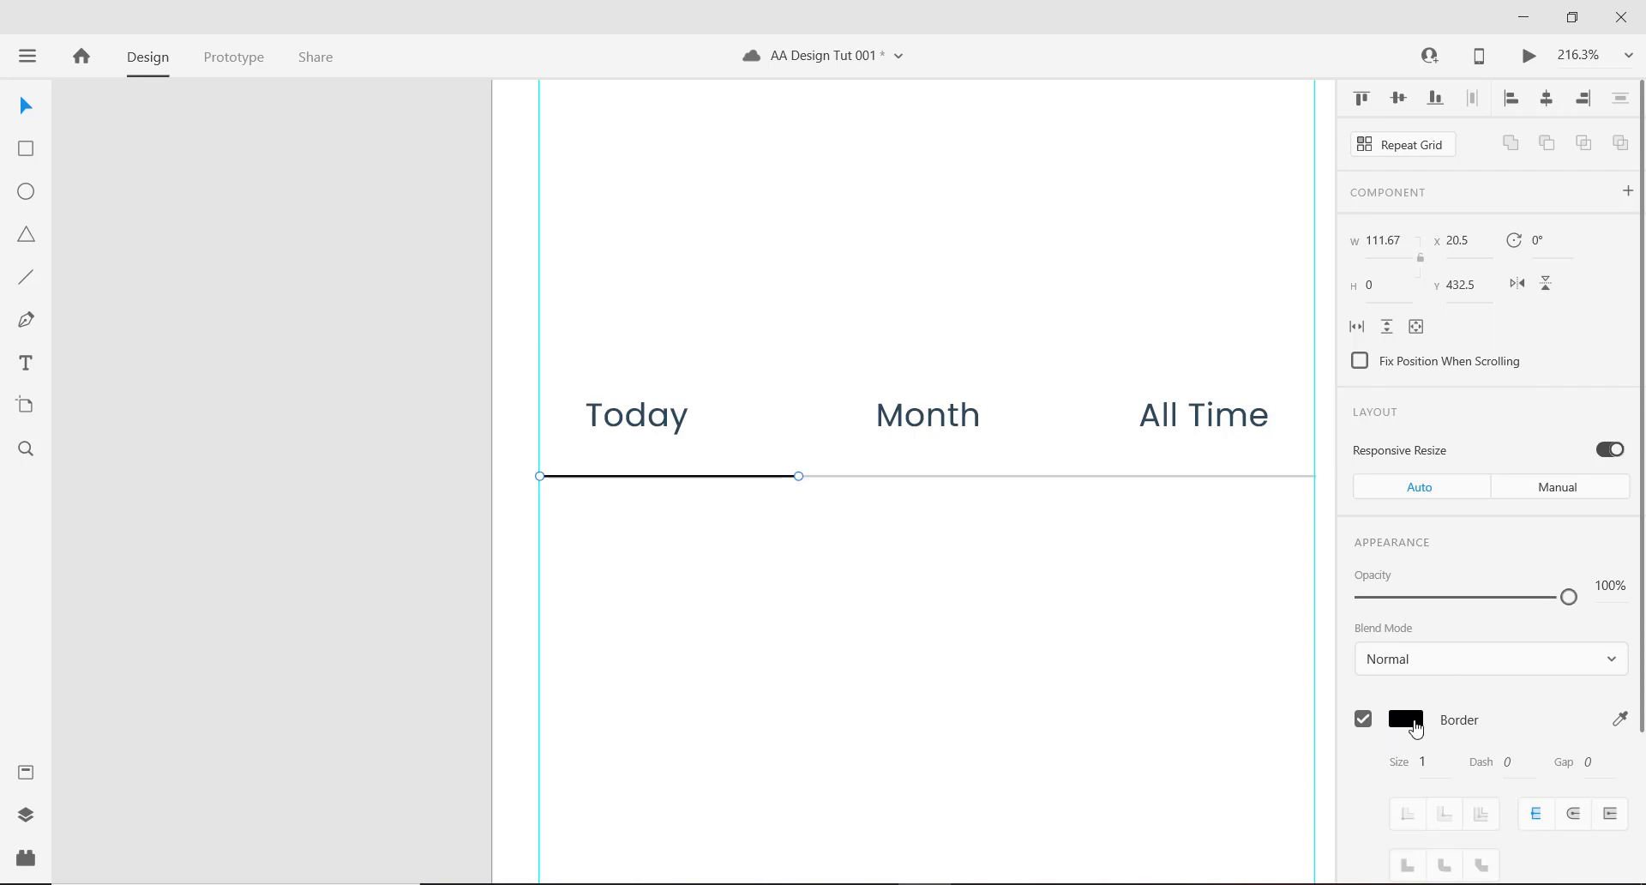
left_click(1406, 719)
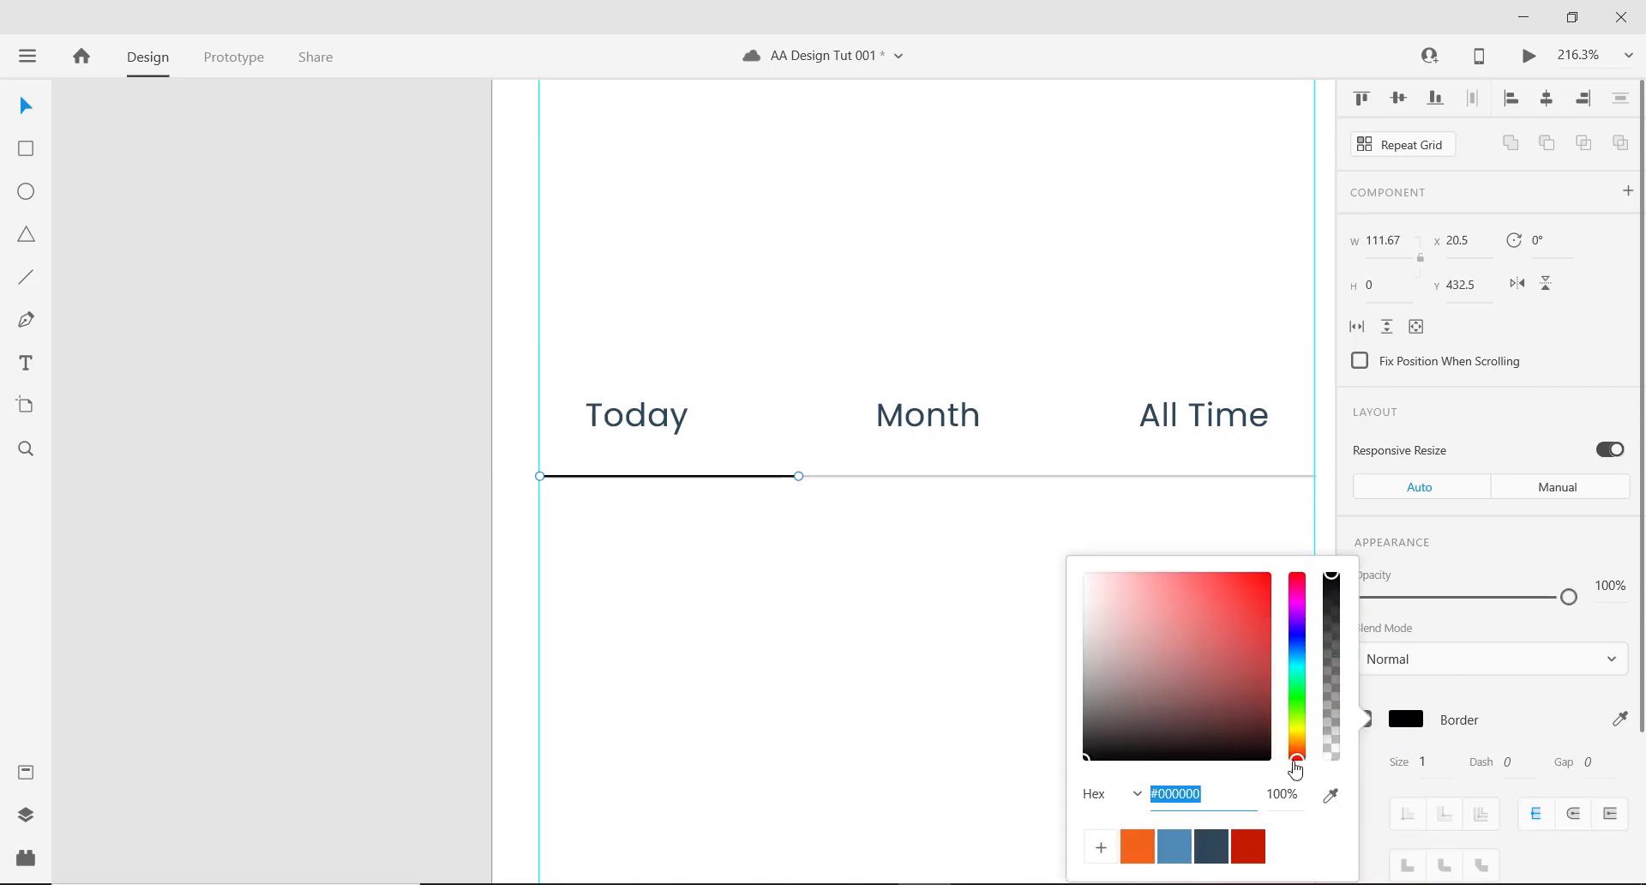
left_click(1183, 845)
scroll(431, 500, "down", 1)
scroll(540, 488, "down", 2)
scroll(541, 493, "up", 3)
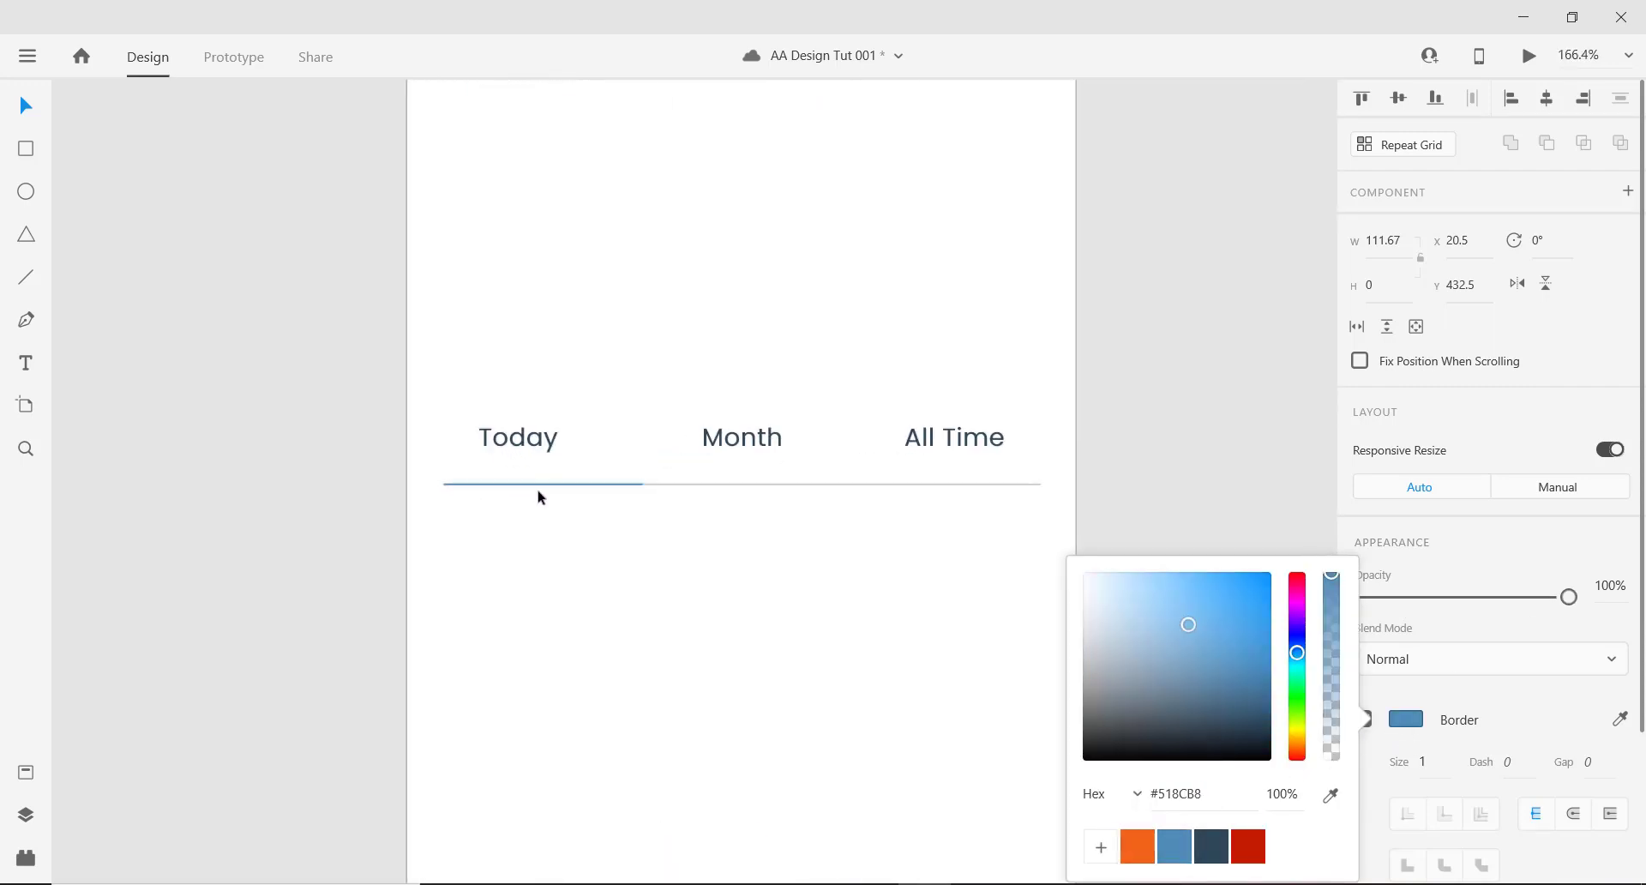
scroll(515, 476, "up", 3)
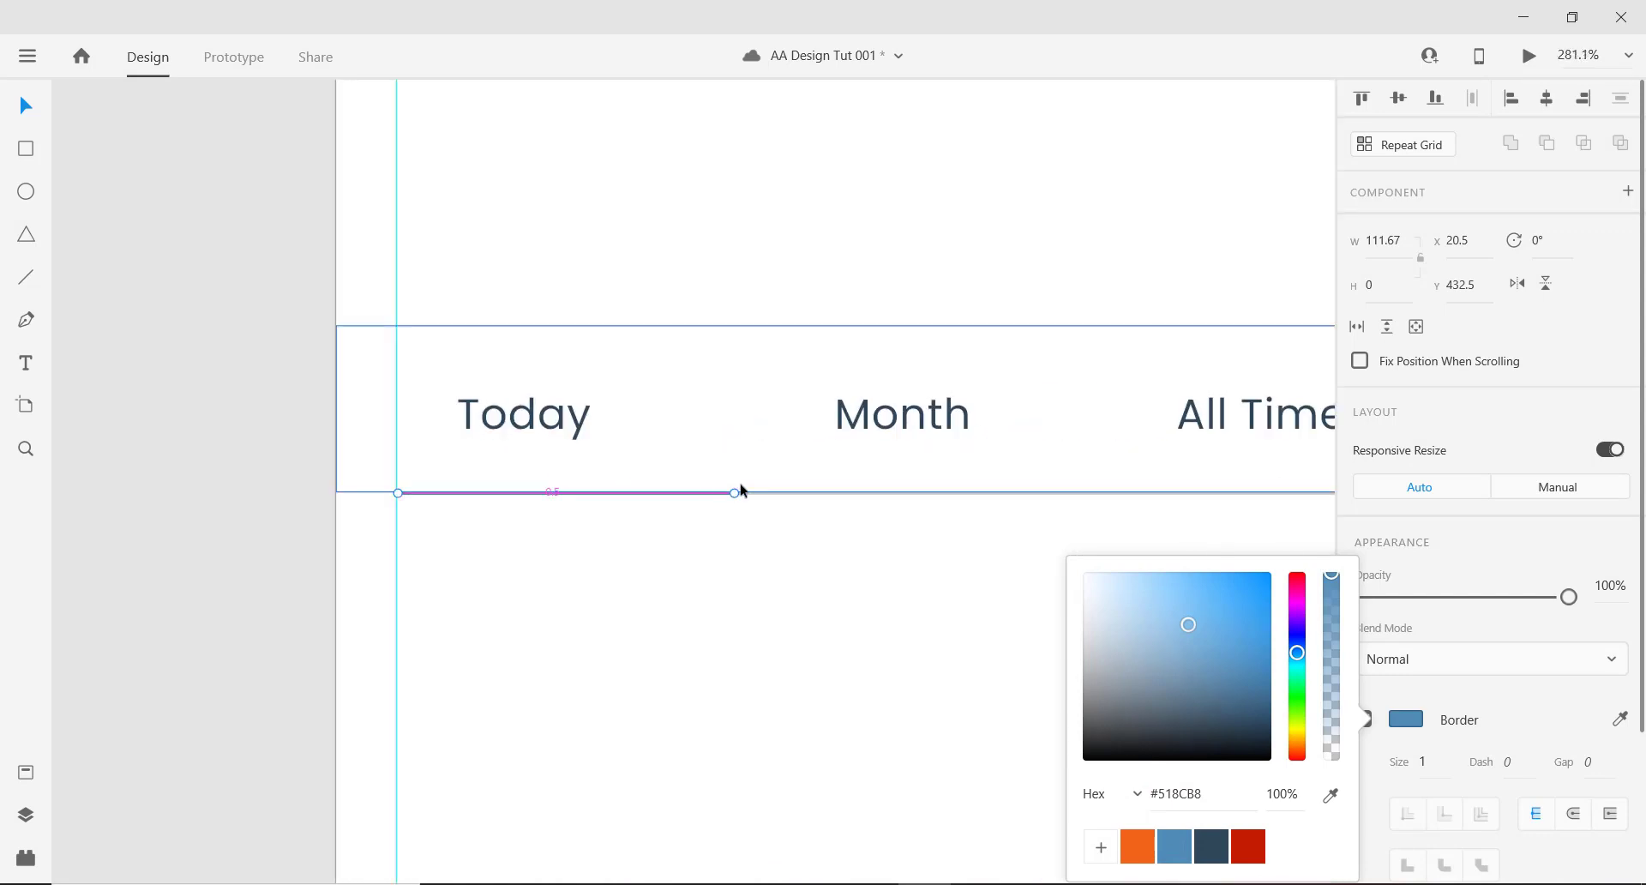
scroll(571, 495, "down", 4)
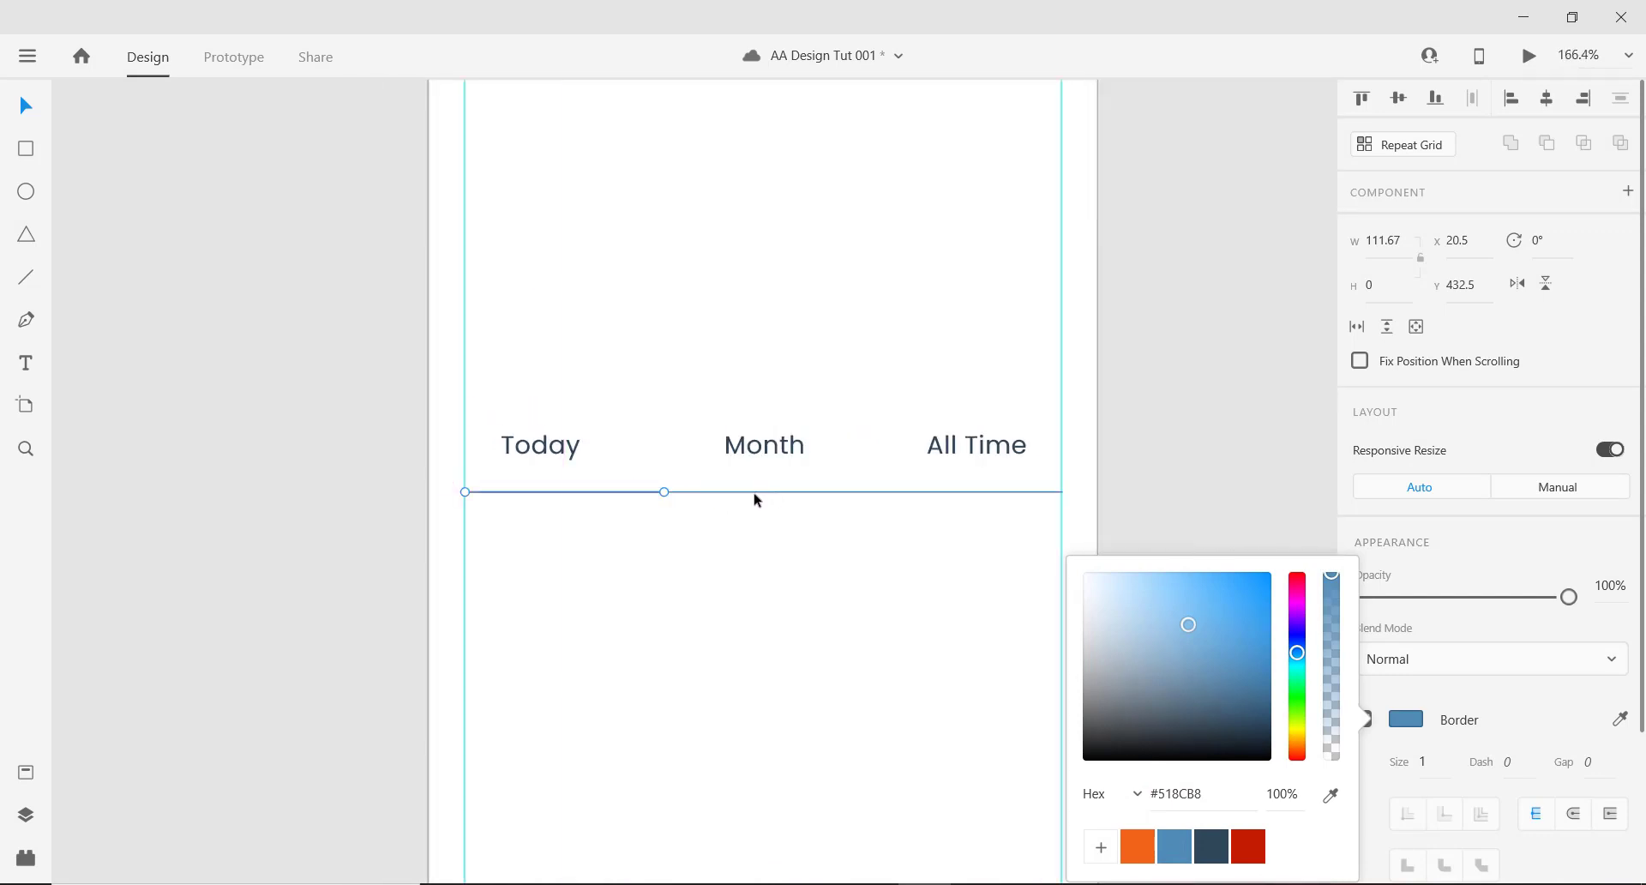
Shorten the blue indicator line from its free end to a width of about 90 px, keeping its start on the guide.
scroll(614, 487, "up", 3)
left_click_drag(759, 561, 879, 563)
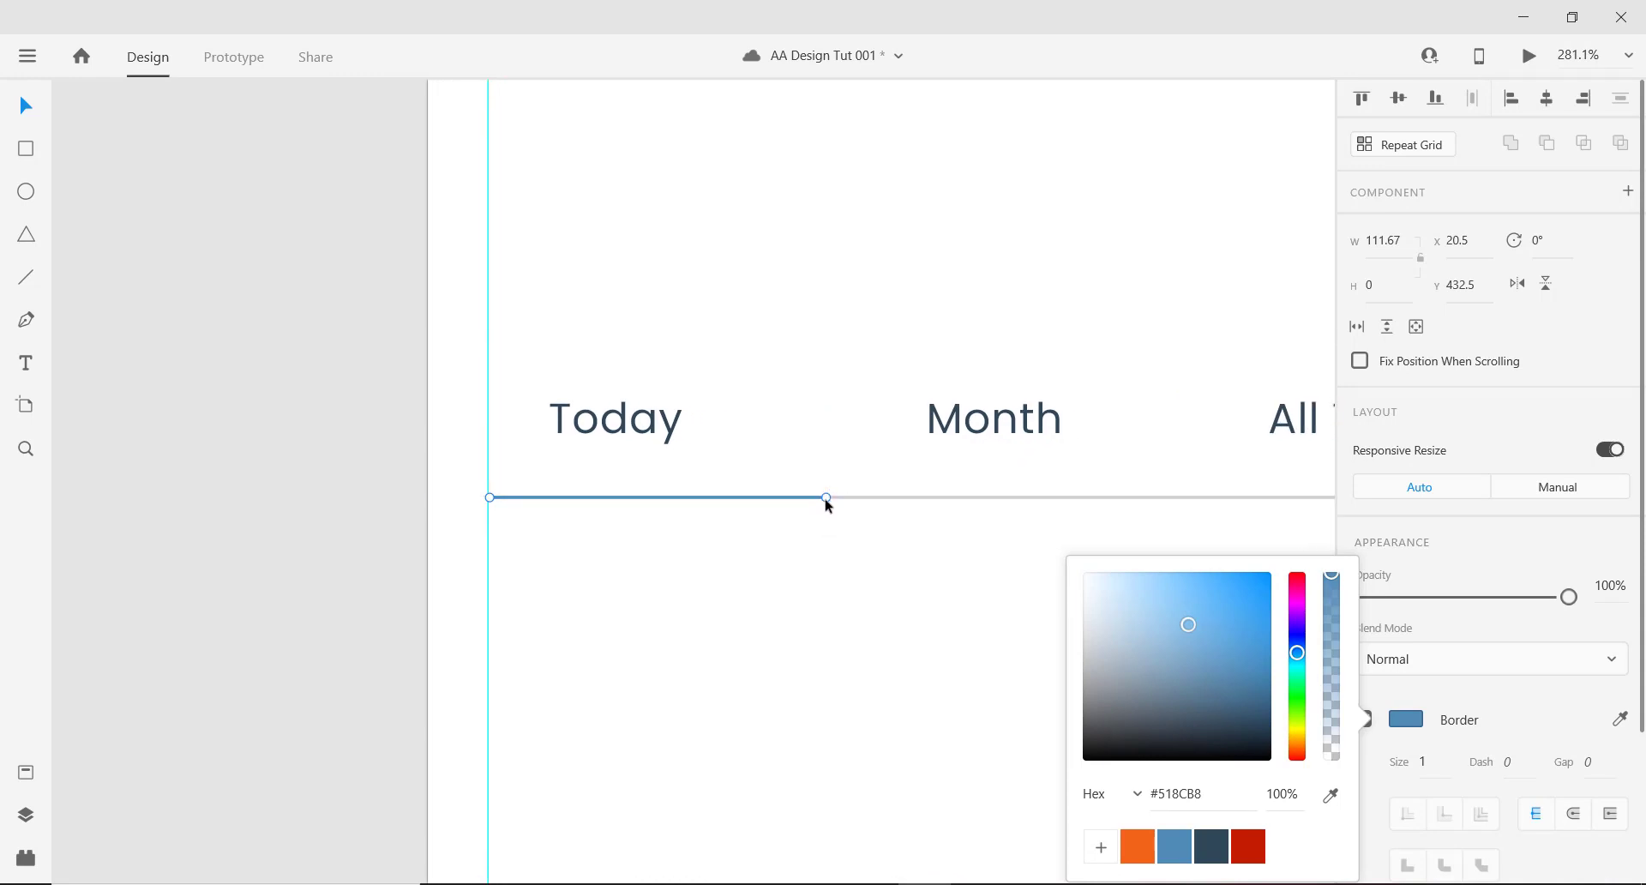
scroll(601, 511, "down", 5)
scroll(658, 504, "up", 3)
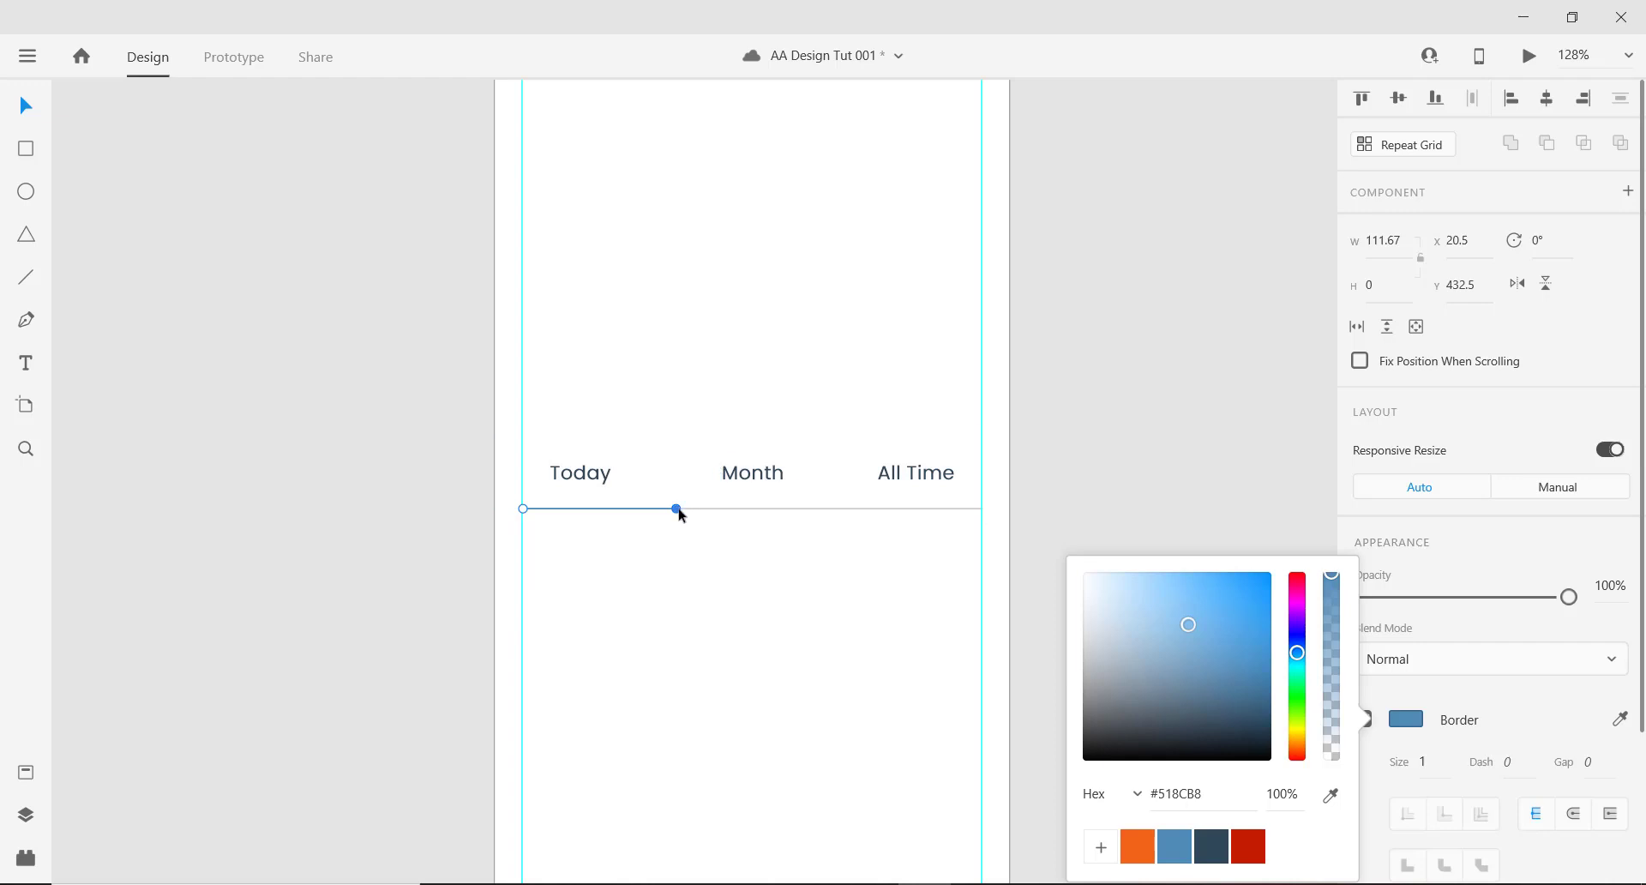
left_click_drag(678, 513, 646, 514)
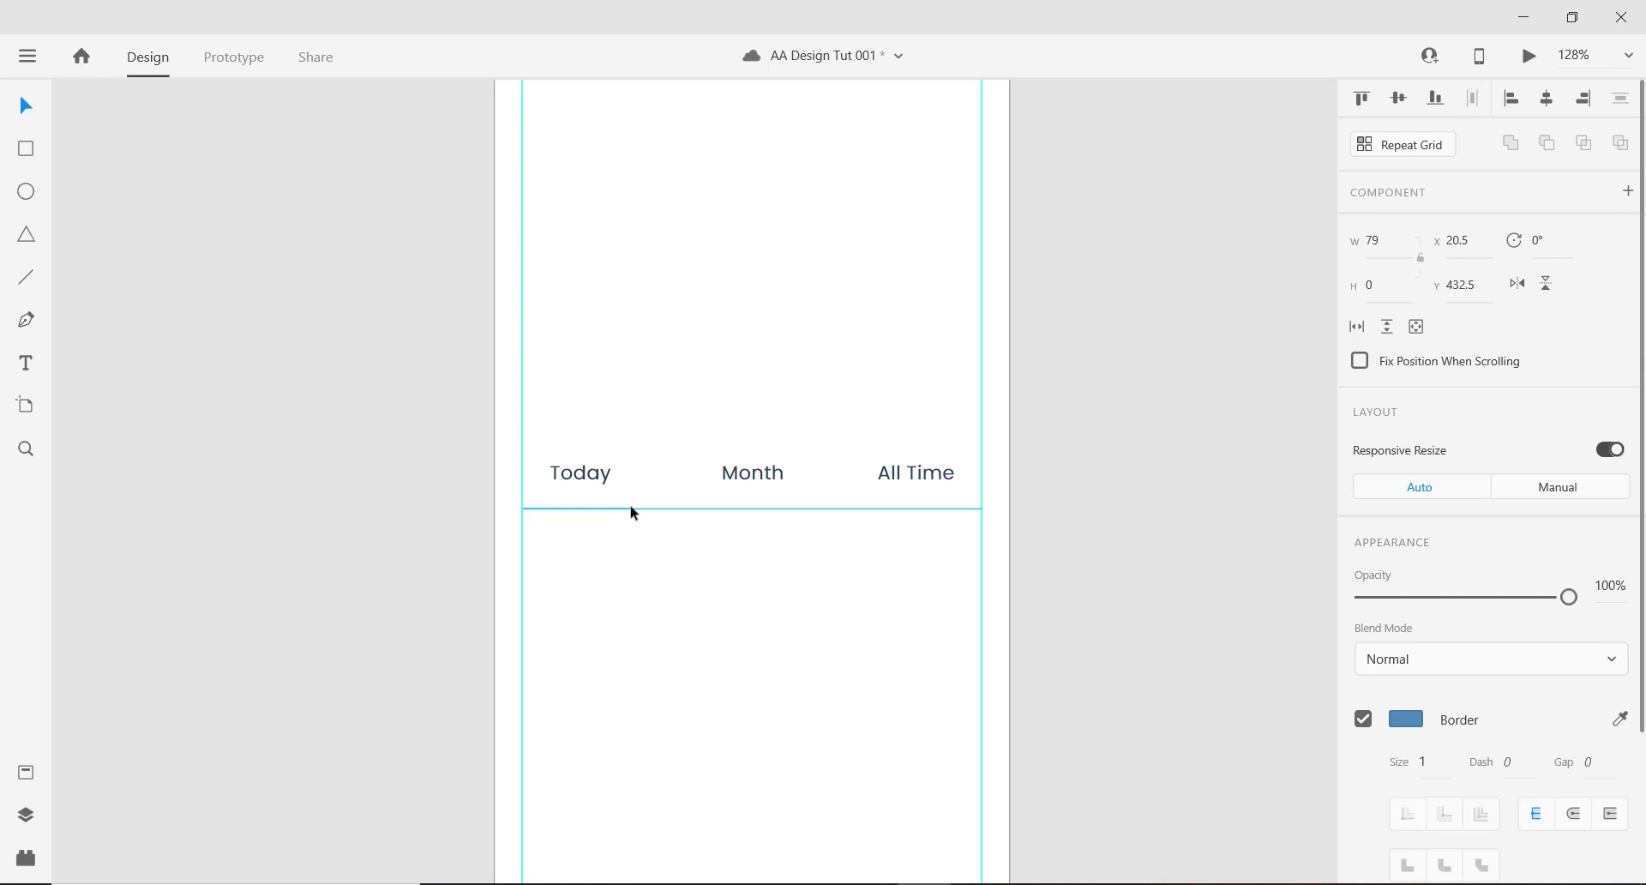
left_click_drag(630, 506, 648, 507)
scroll(600, 517, "down", 5)
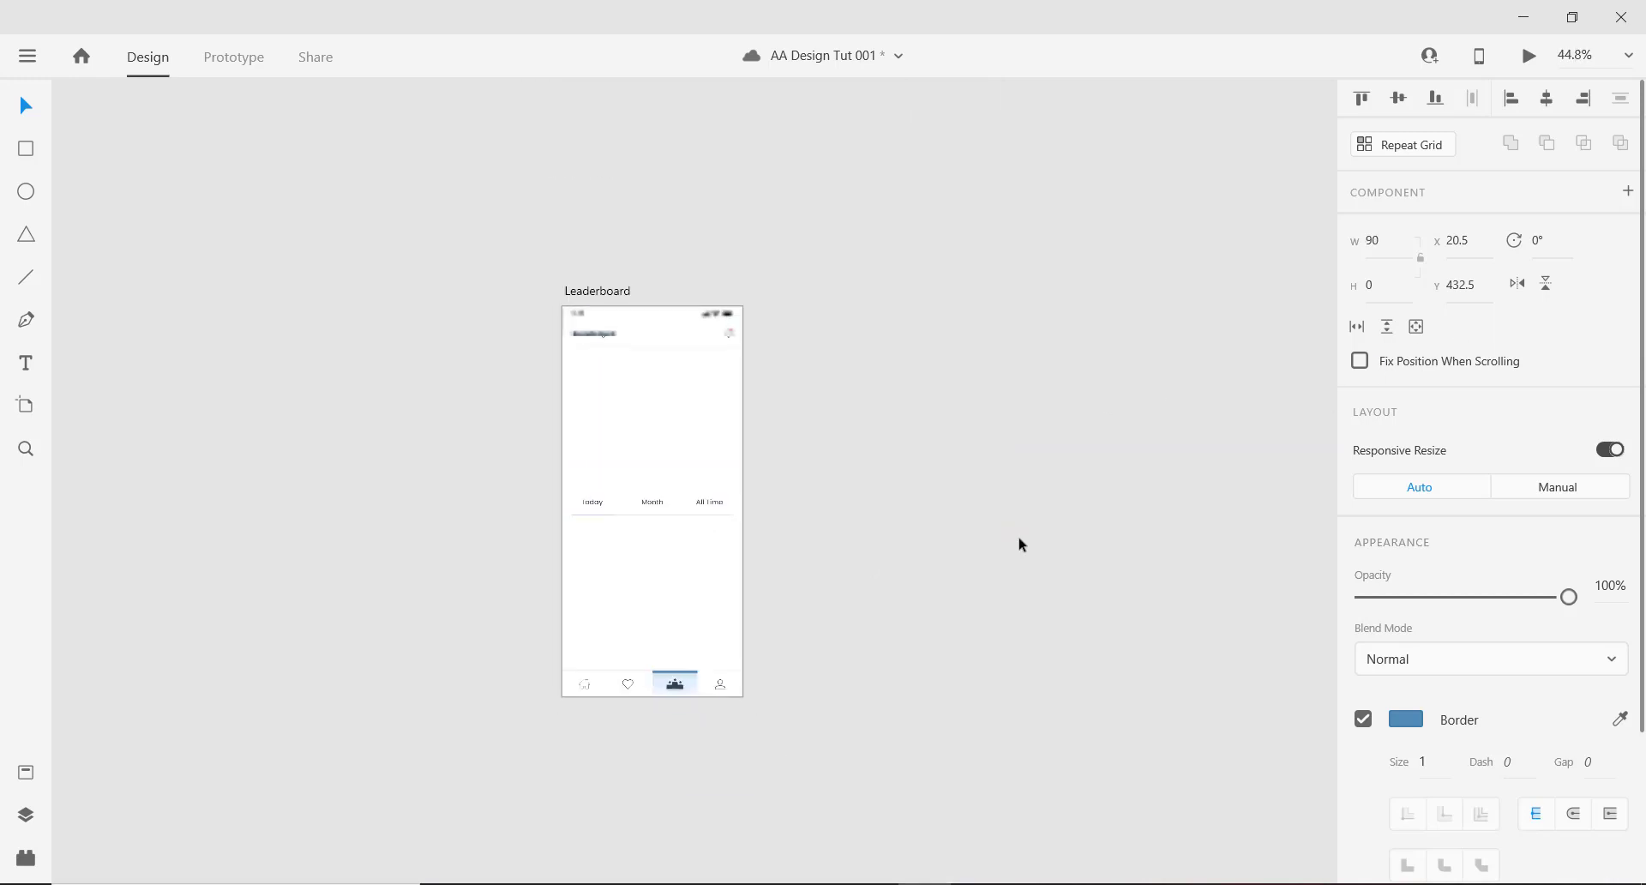
left_click(795, 544)
Reduce the opacity of the Month and All Time labels together to 50%.
scroll(647, 537, "up", 6)
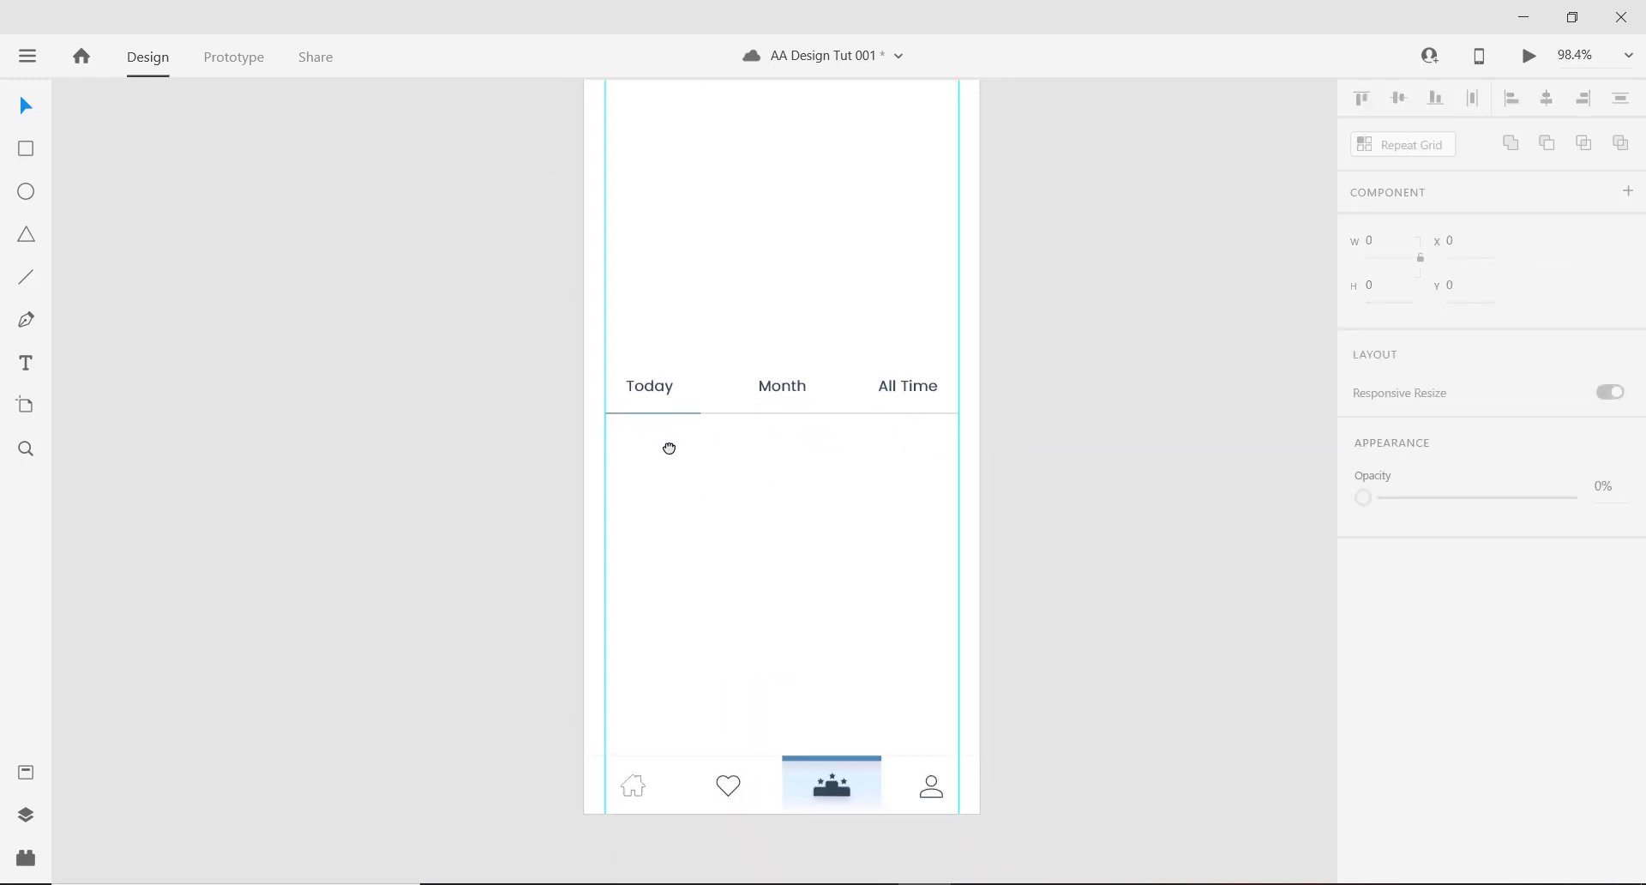
scroll(742, 410, "up", 3)
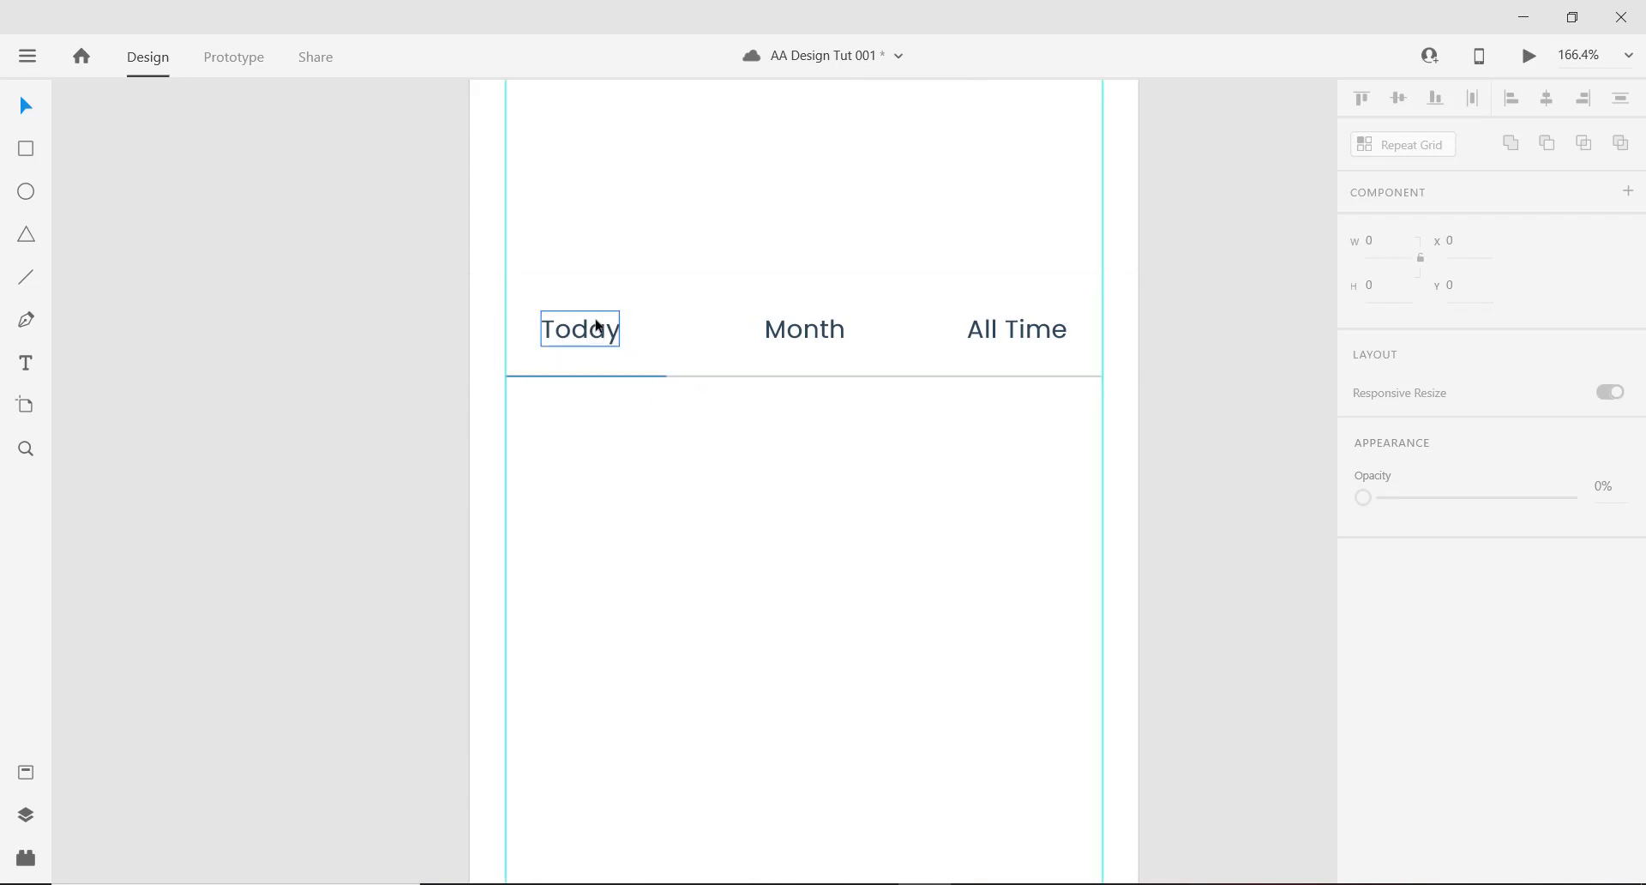
scroll(603, 333, "down", 3)
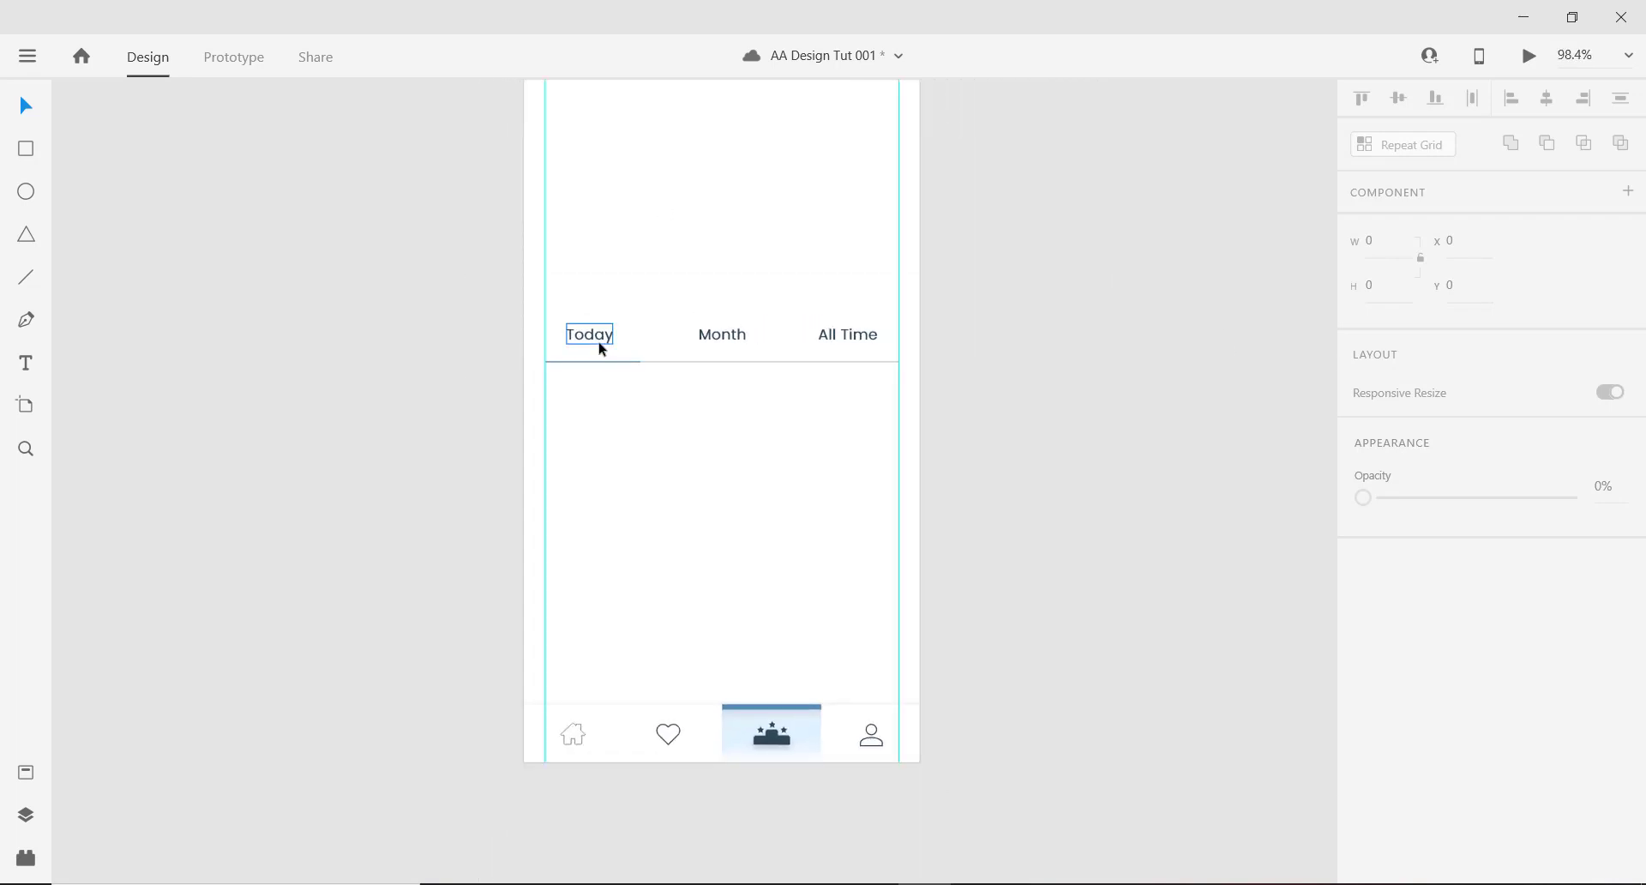
left_click(721, 338)
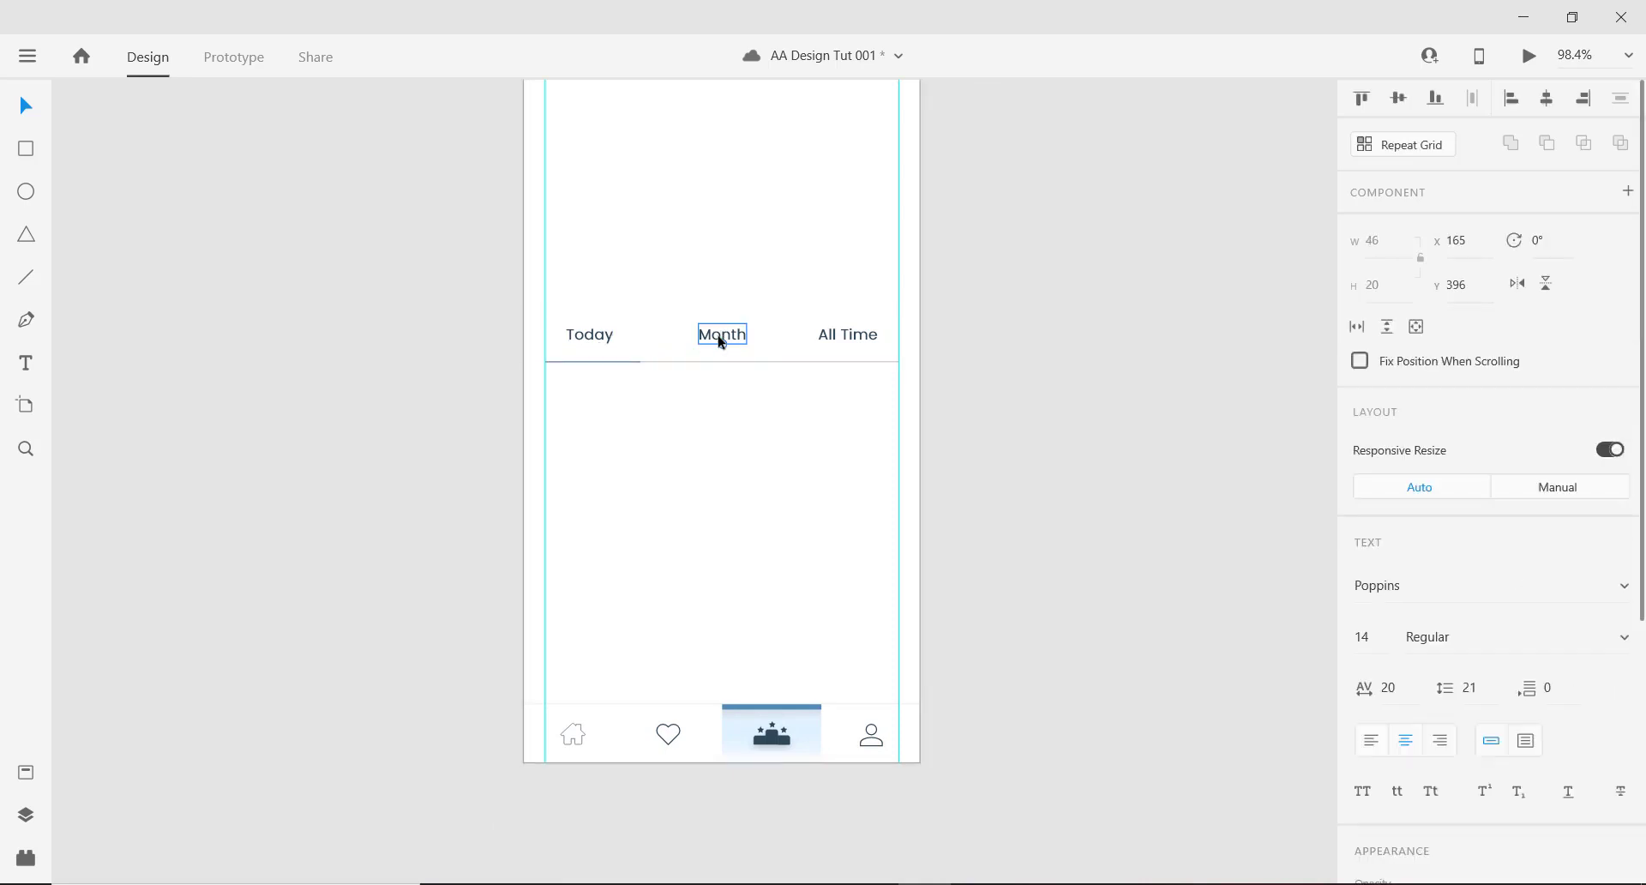
left_click(858, 341, "shift")
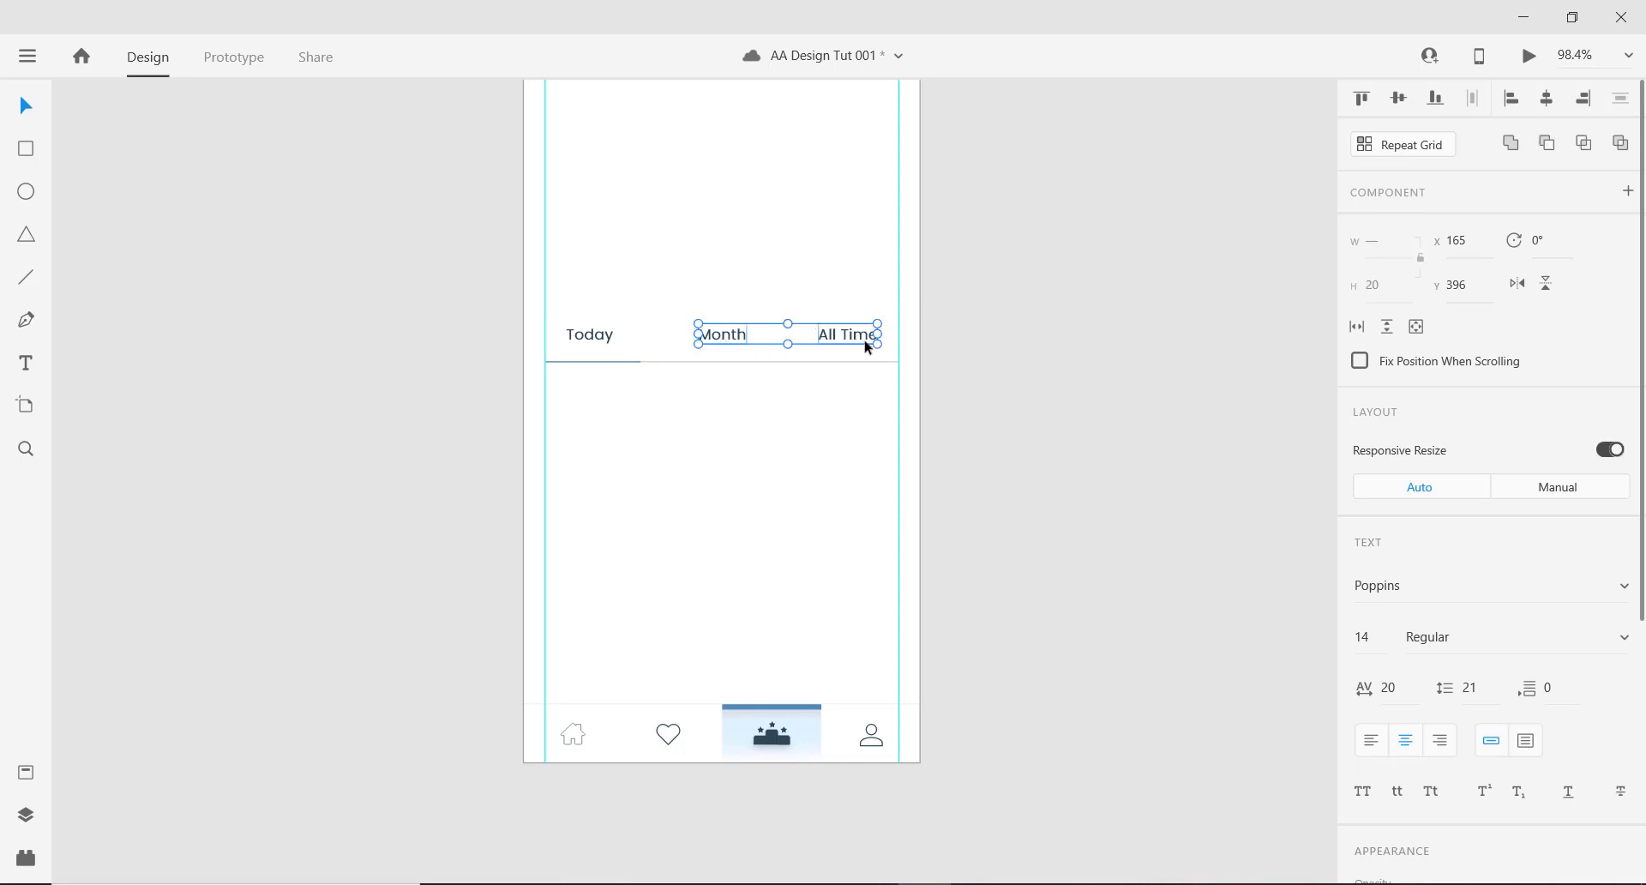
scroll(1532, 590, "down", 5)
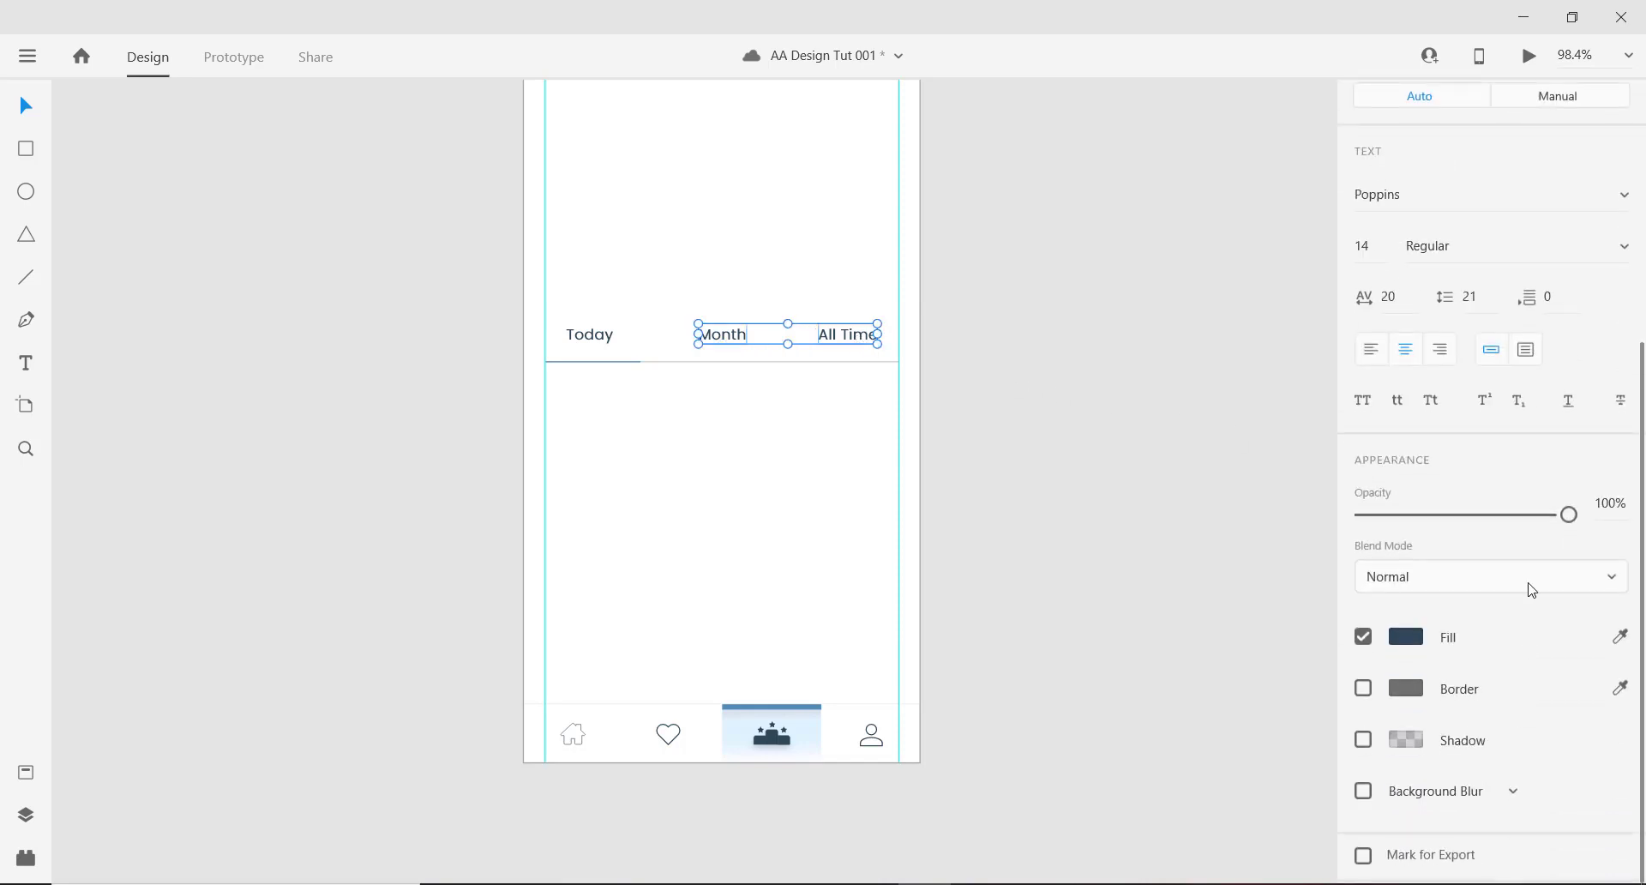
left_click(1469, 519)
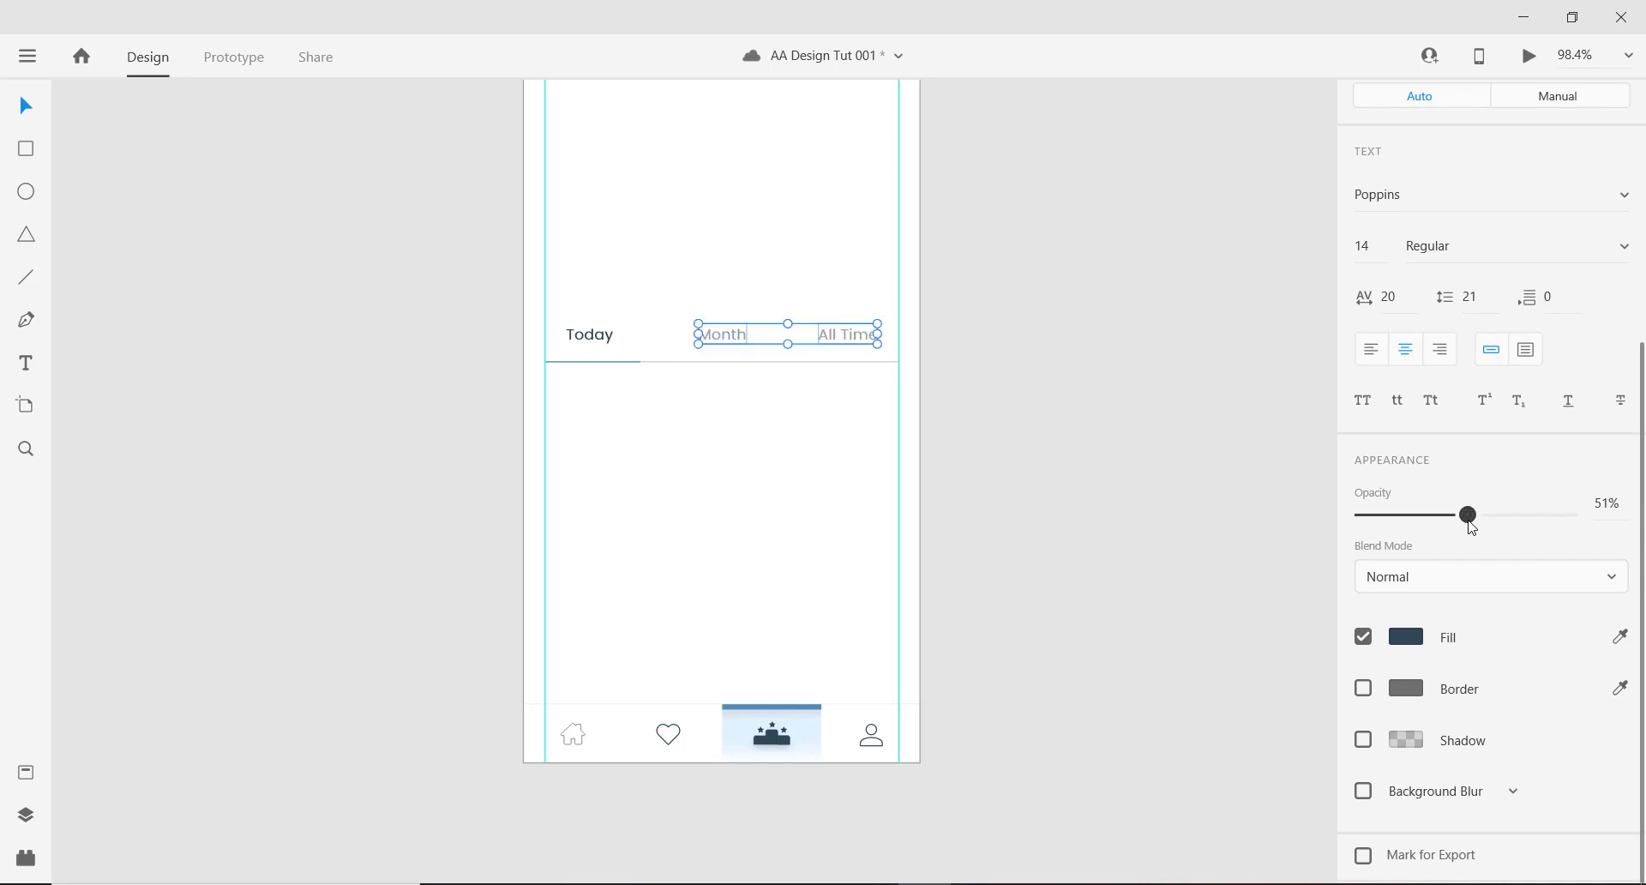
left_click_drag(1472, 527, 1470, 526)
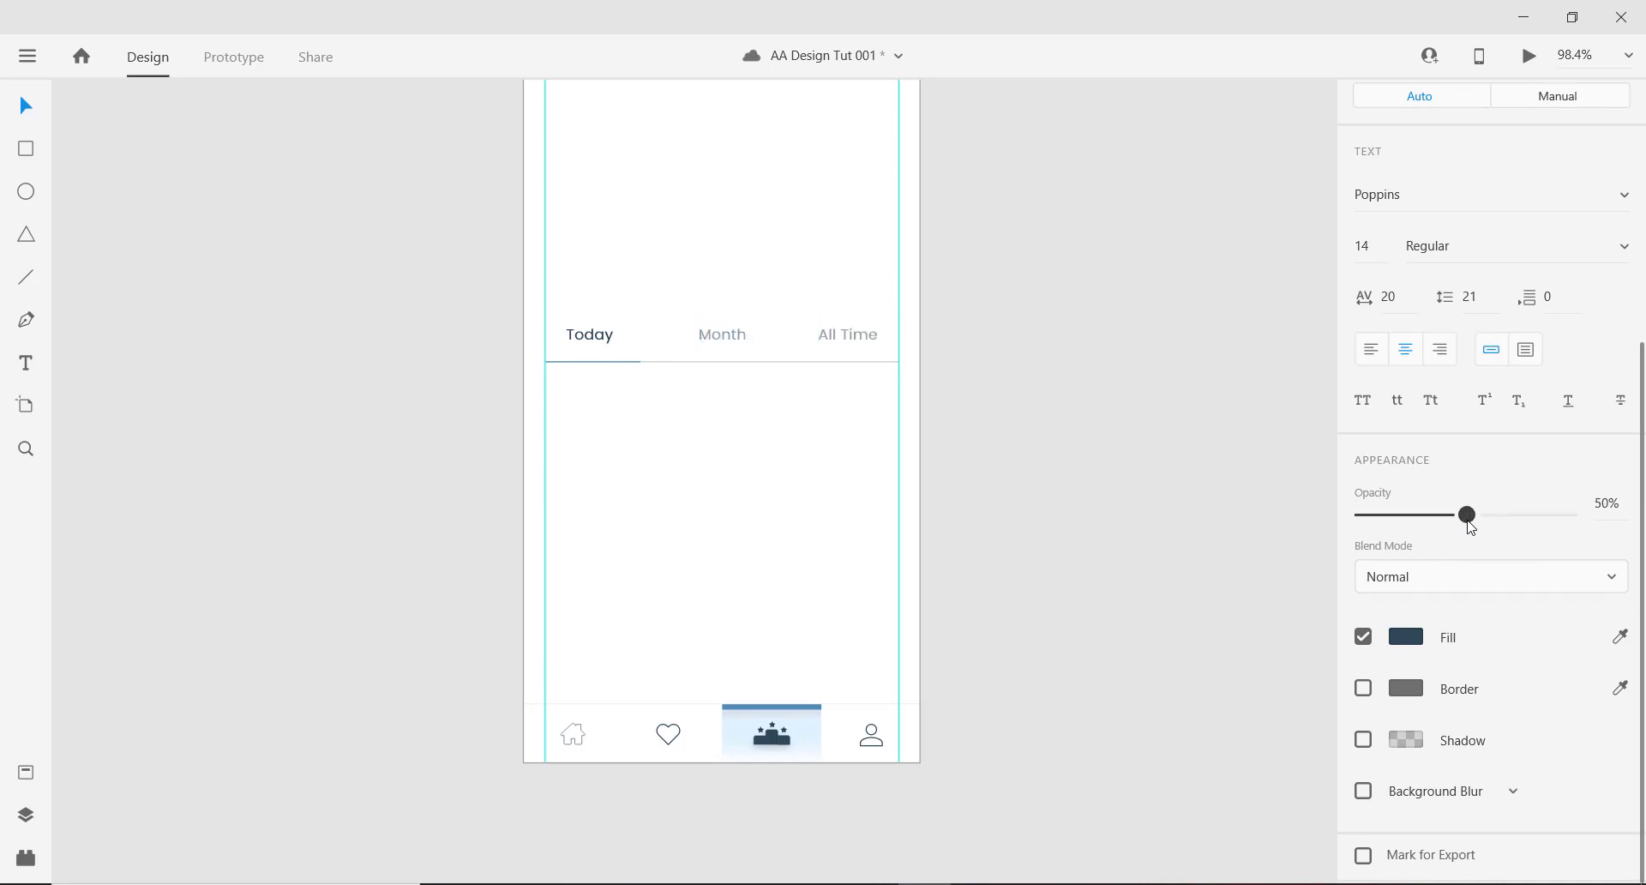
left_click(1011, 429)
scroll(755, 463, "down", 1)
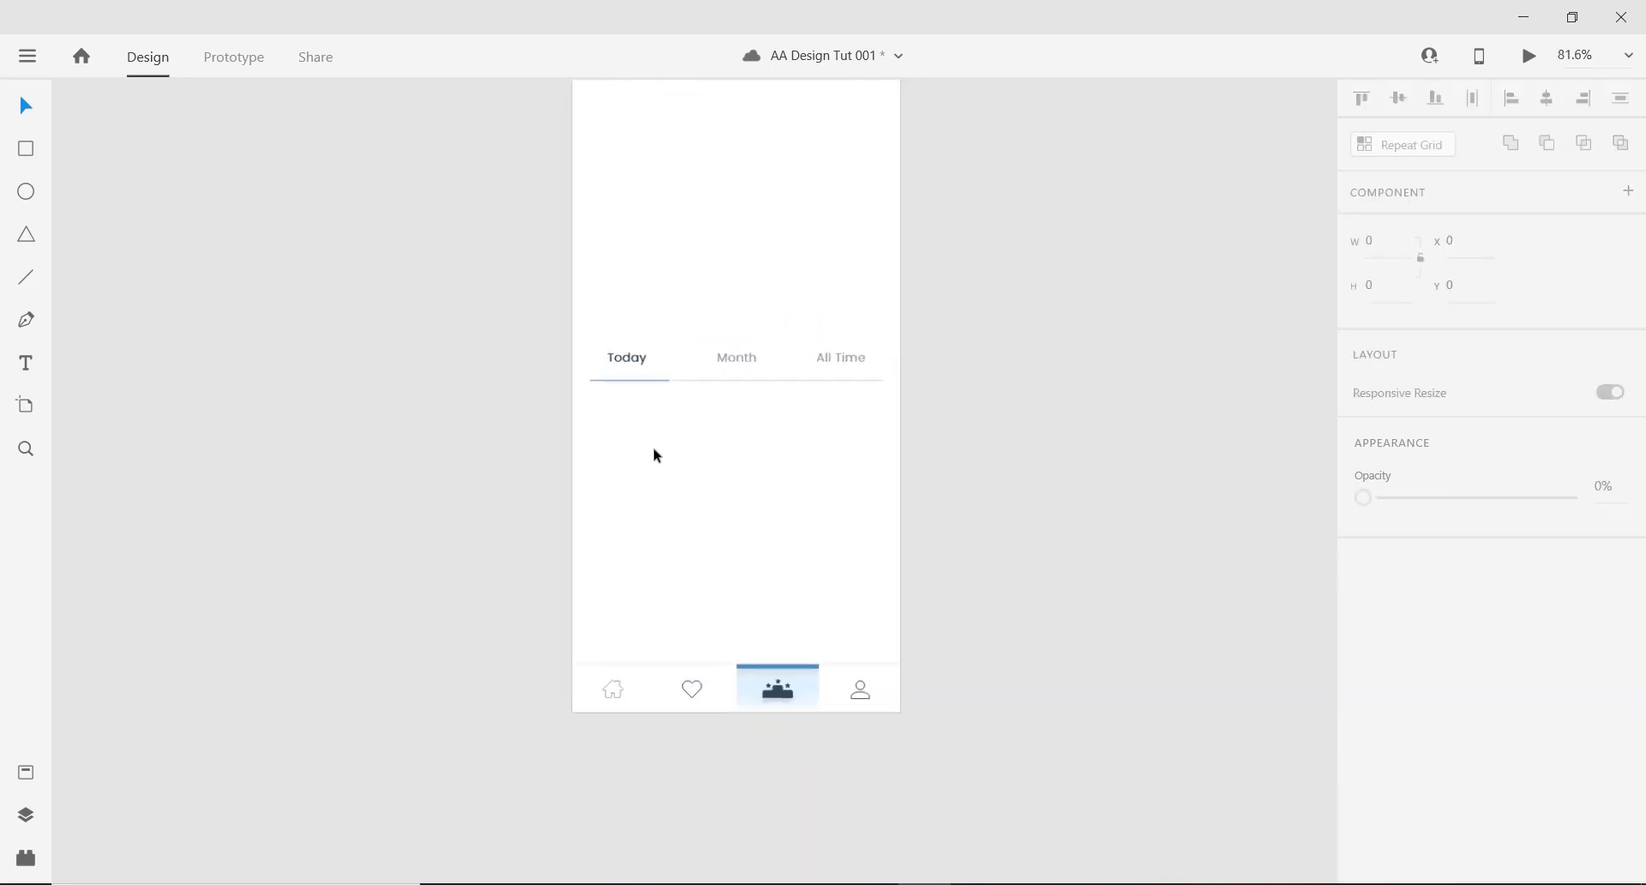
scroll(755, 463, "up", 3)
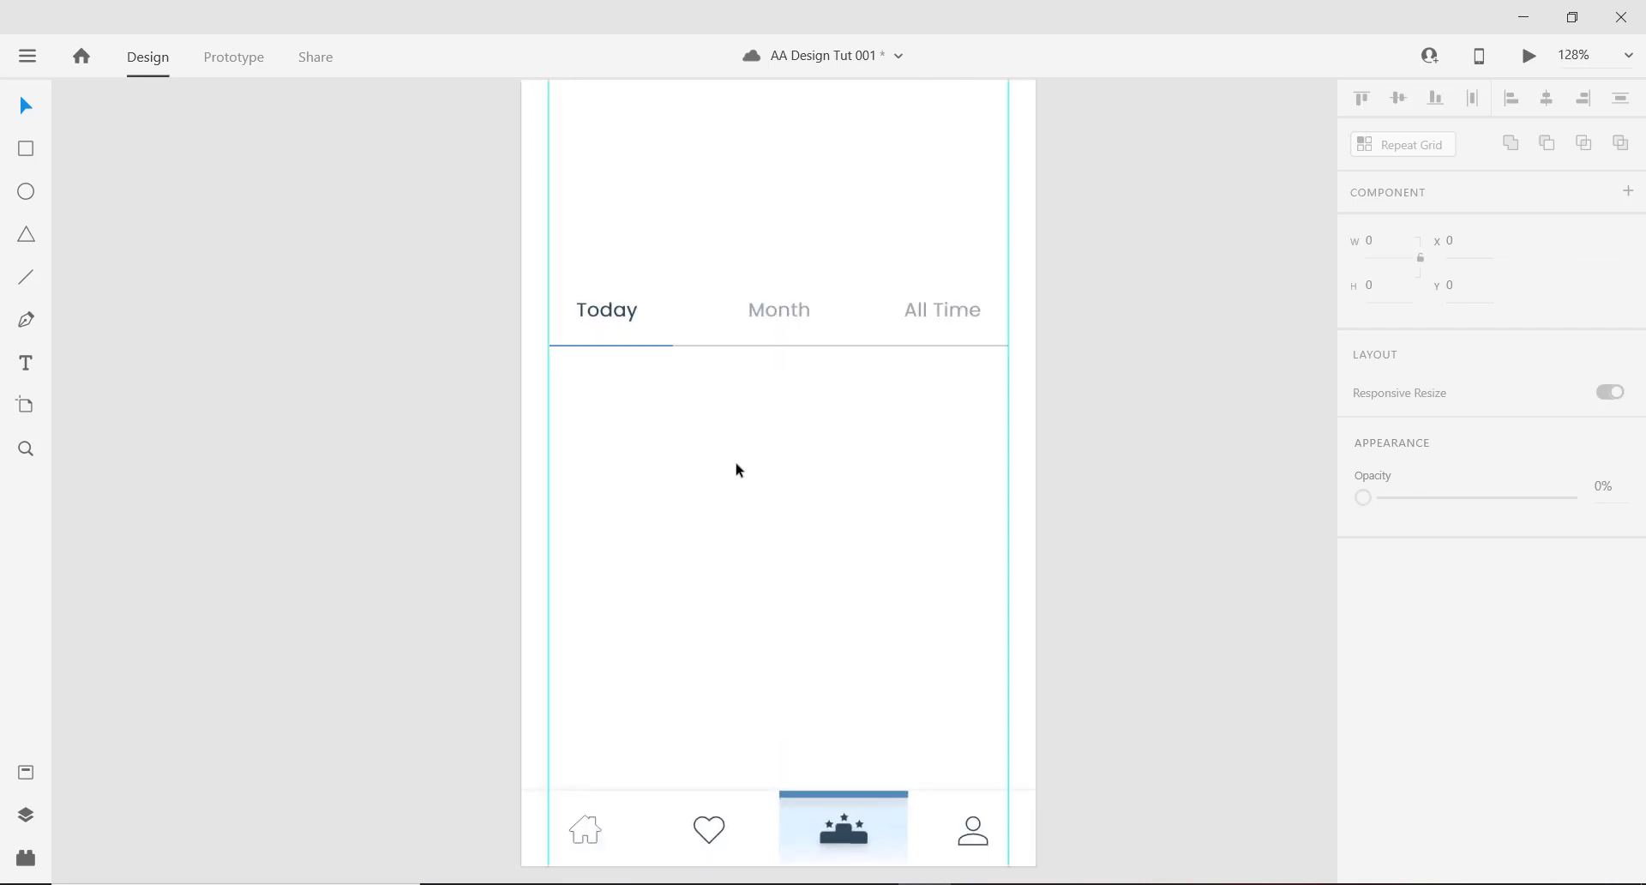
scroll(686, 446, "down", 1)
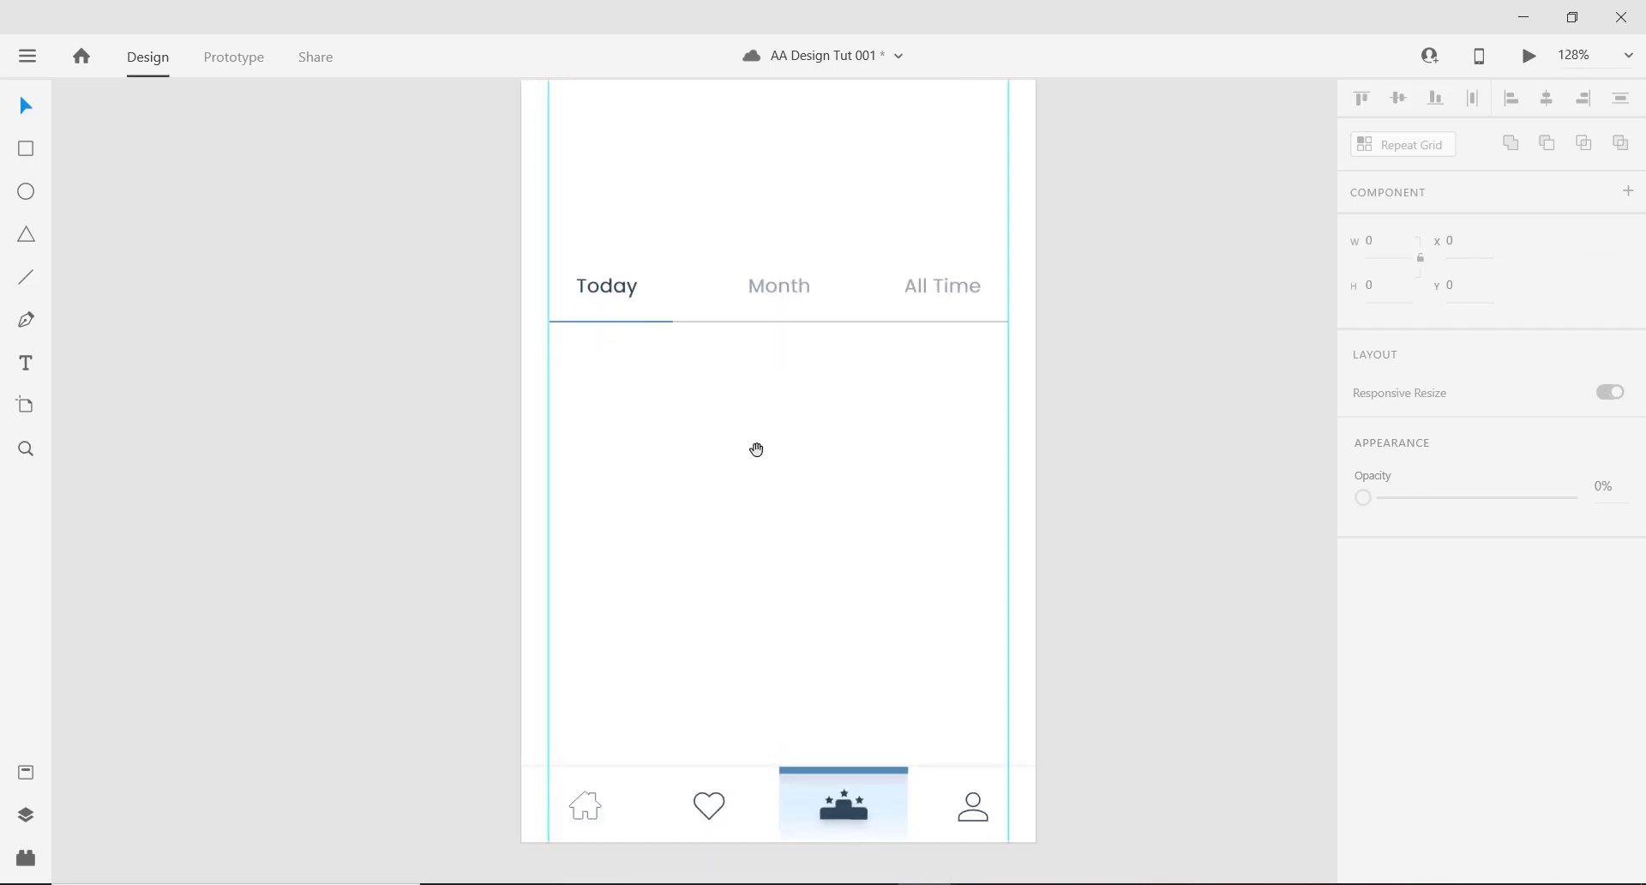
left_click_drag(756, 448, 756, 377)
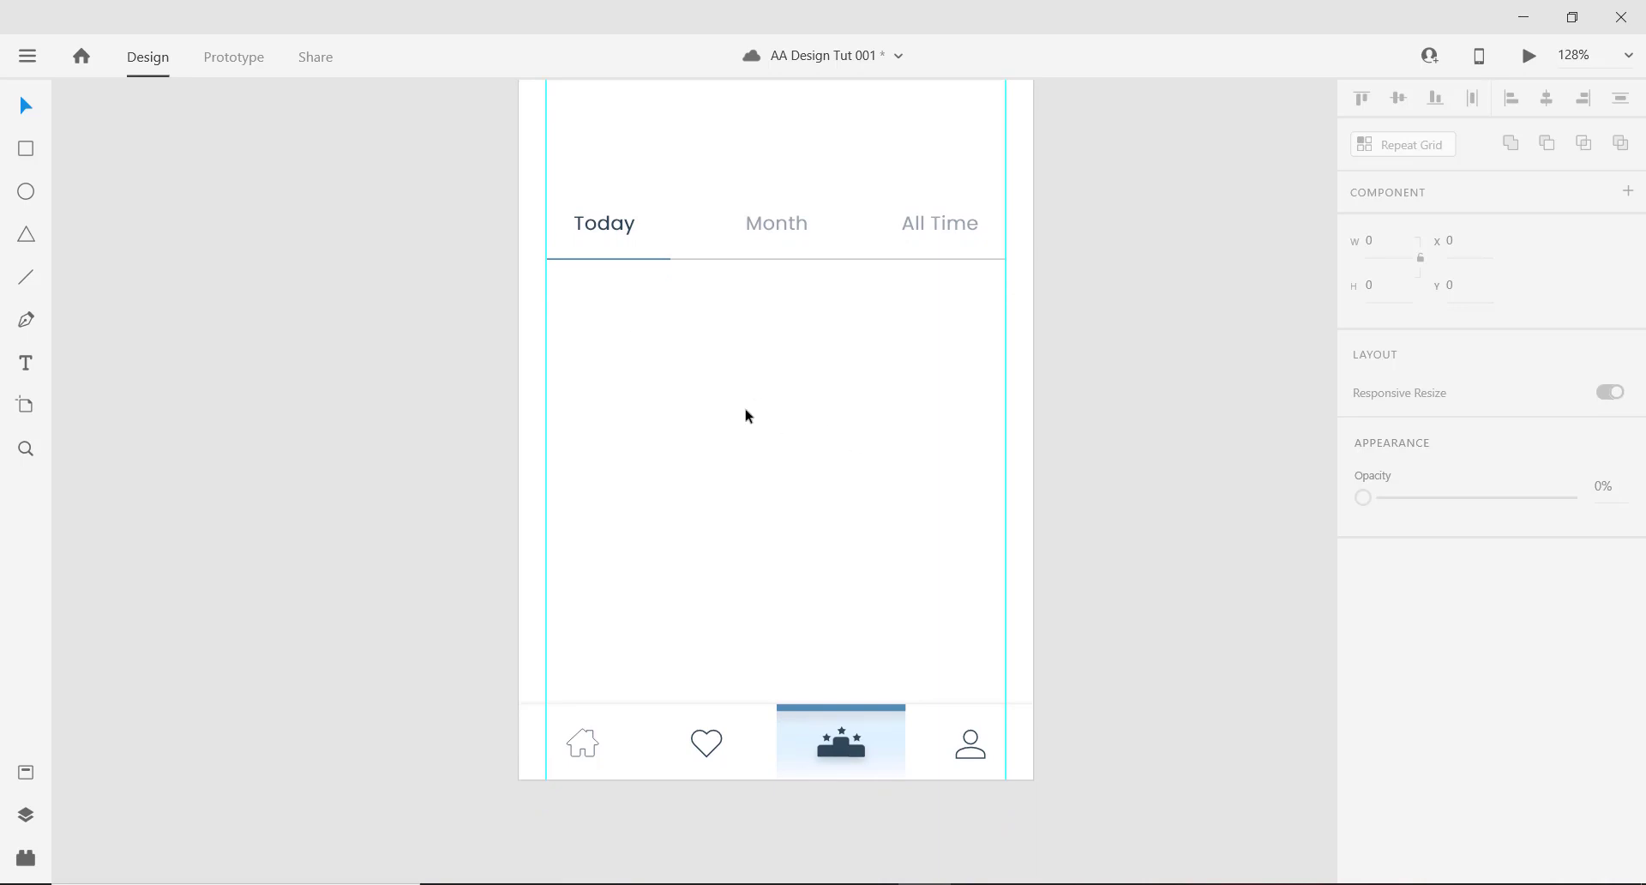
scroll(695, 420, "down", 5)
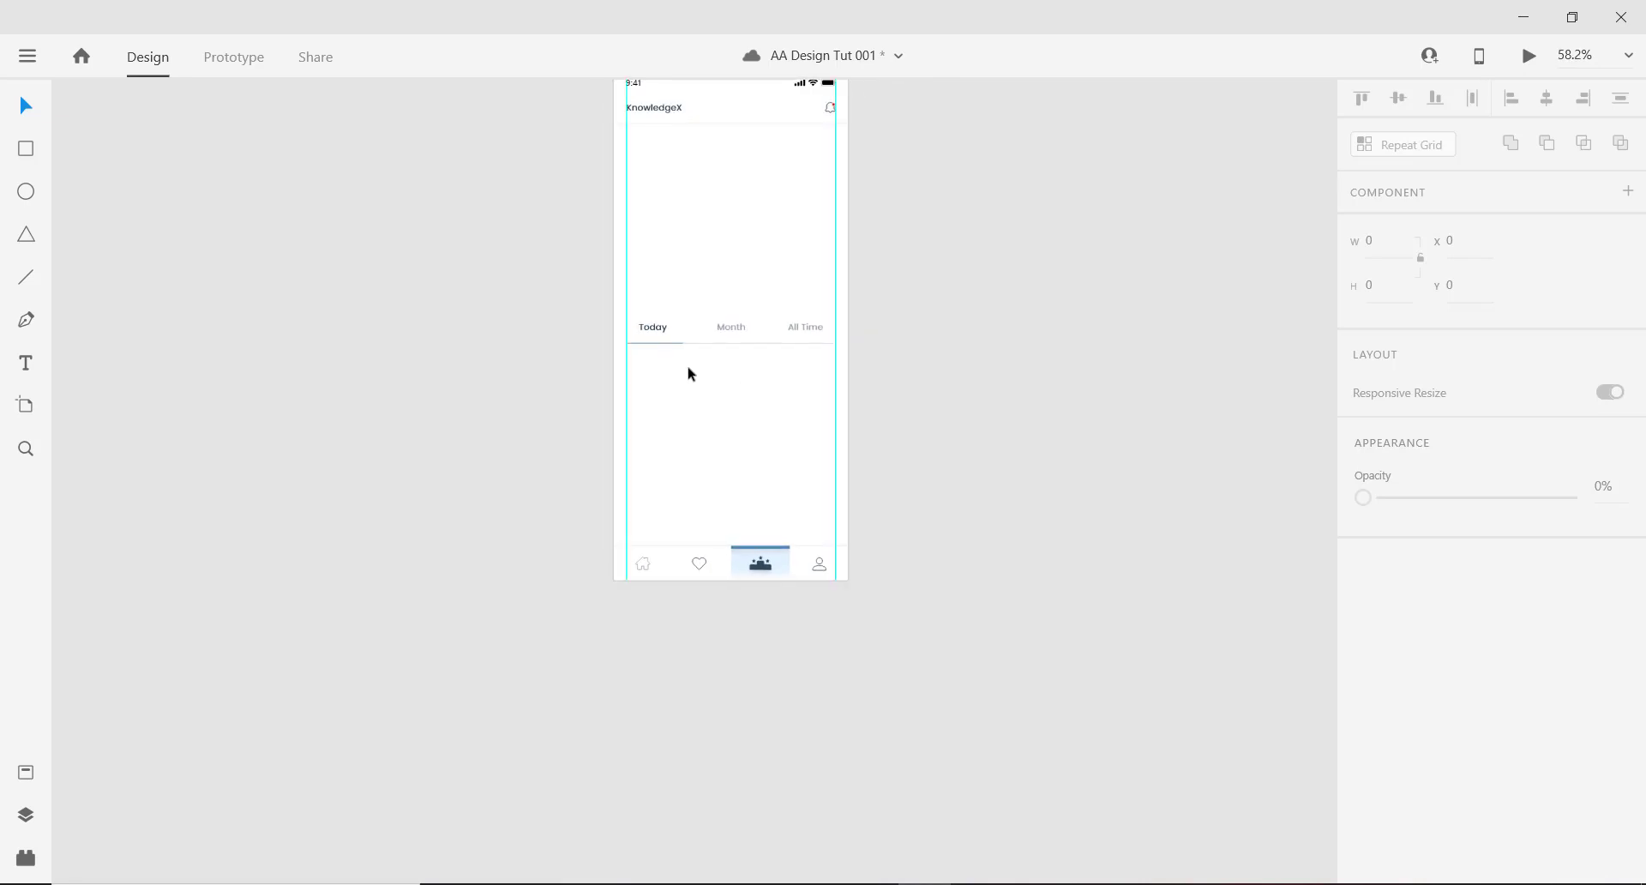
scroll(691, 371, "up", 2)
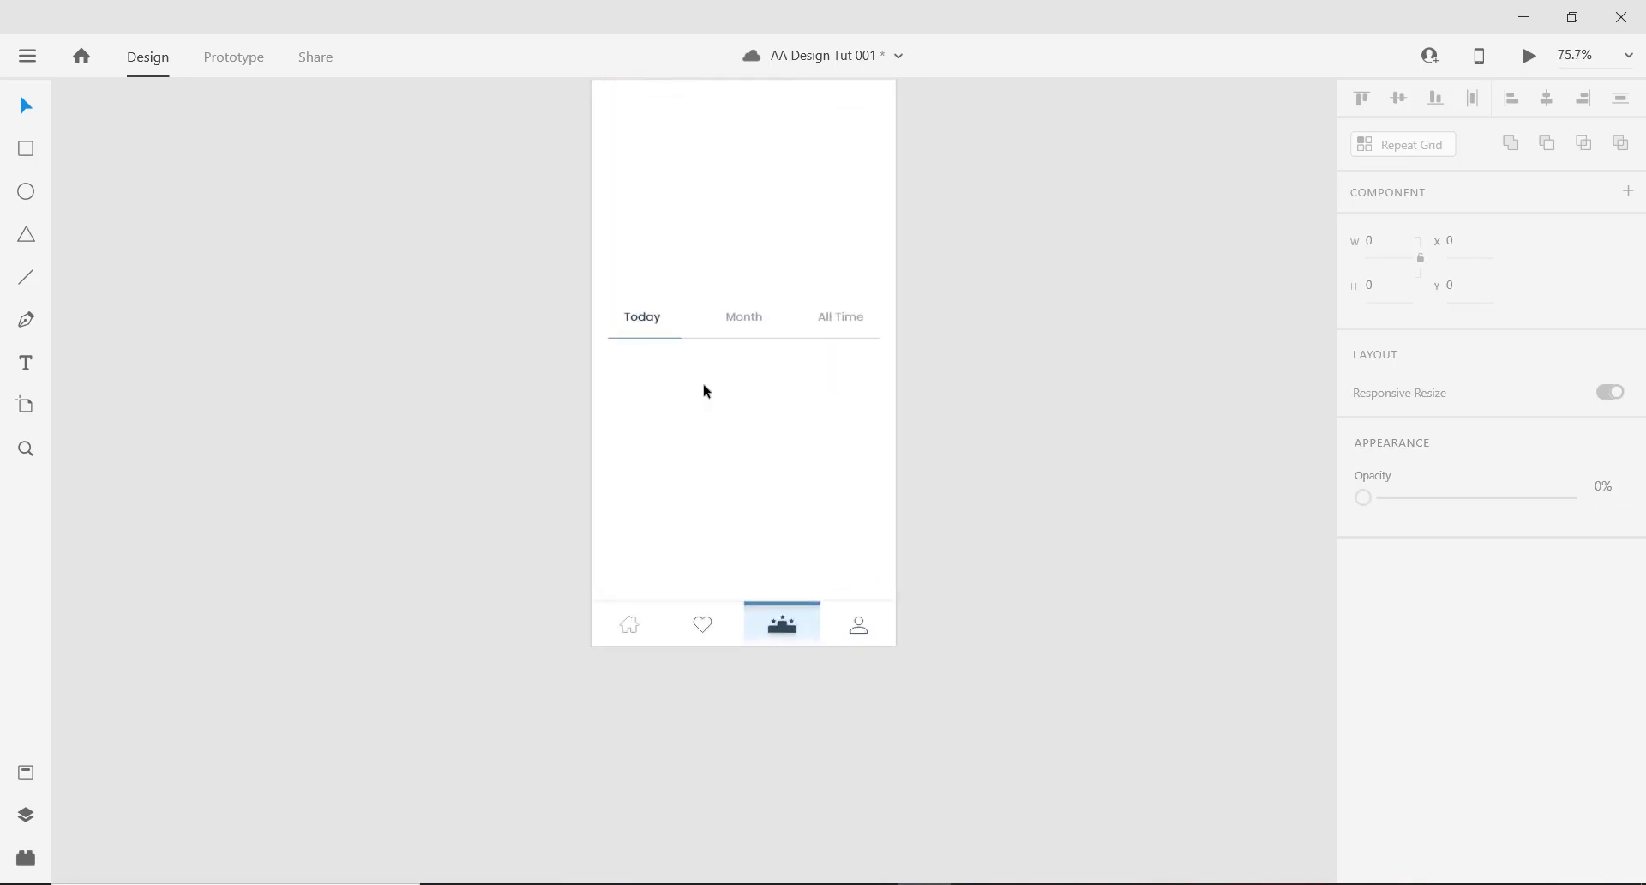
left_click(26, 194)
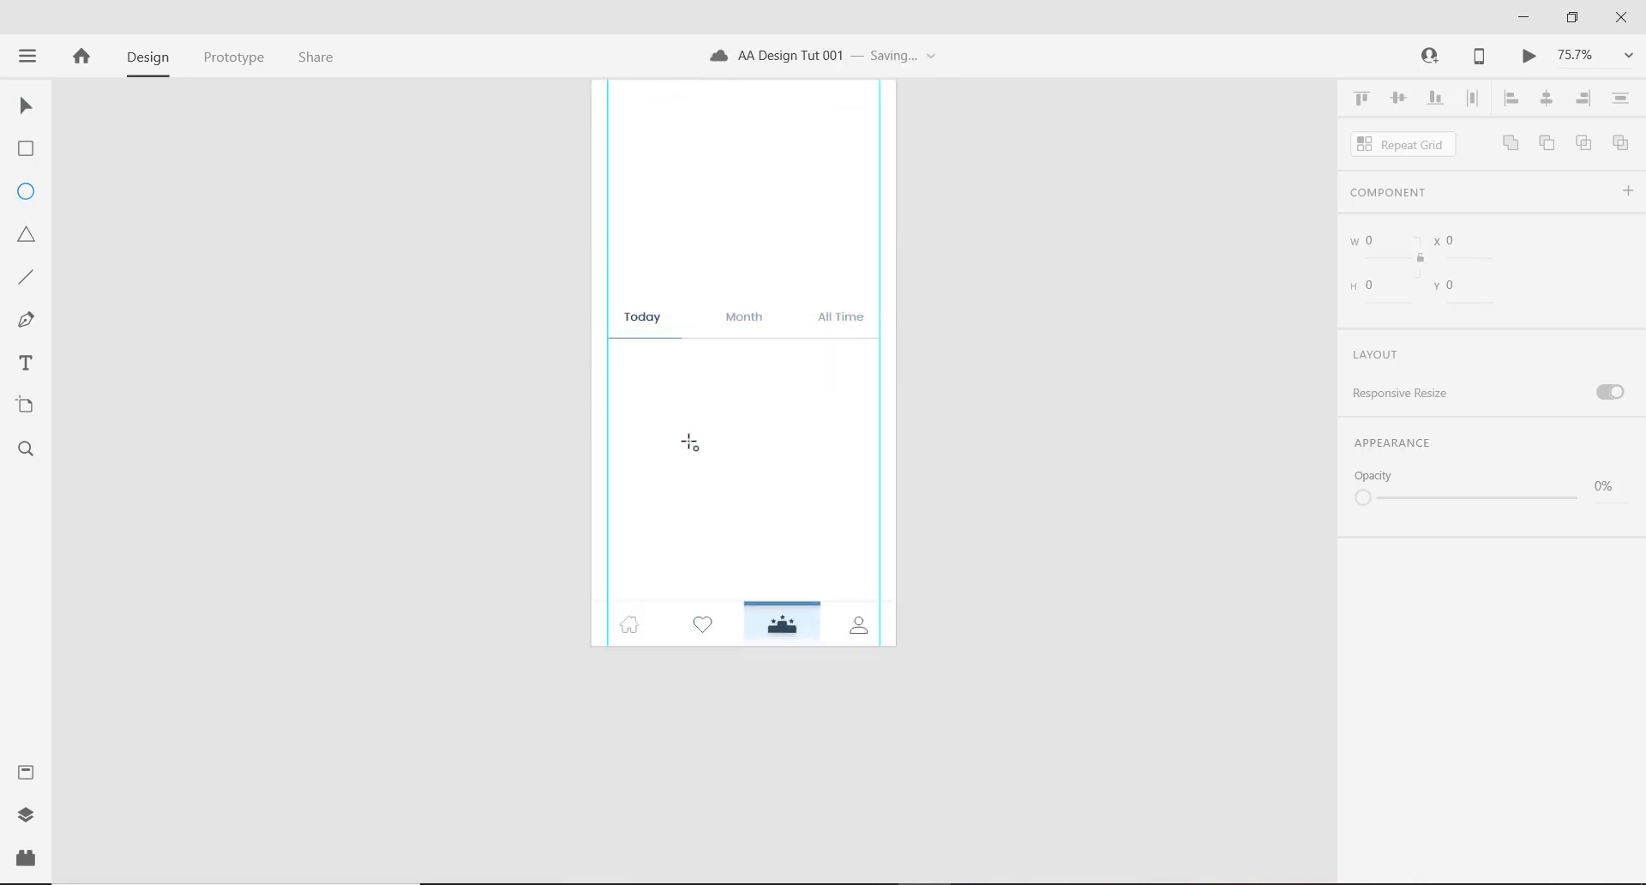
left_click_drag(632, 388, 661, 409)
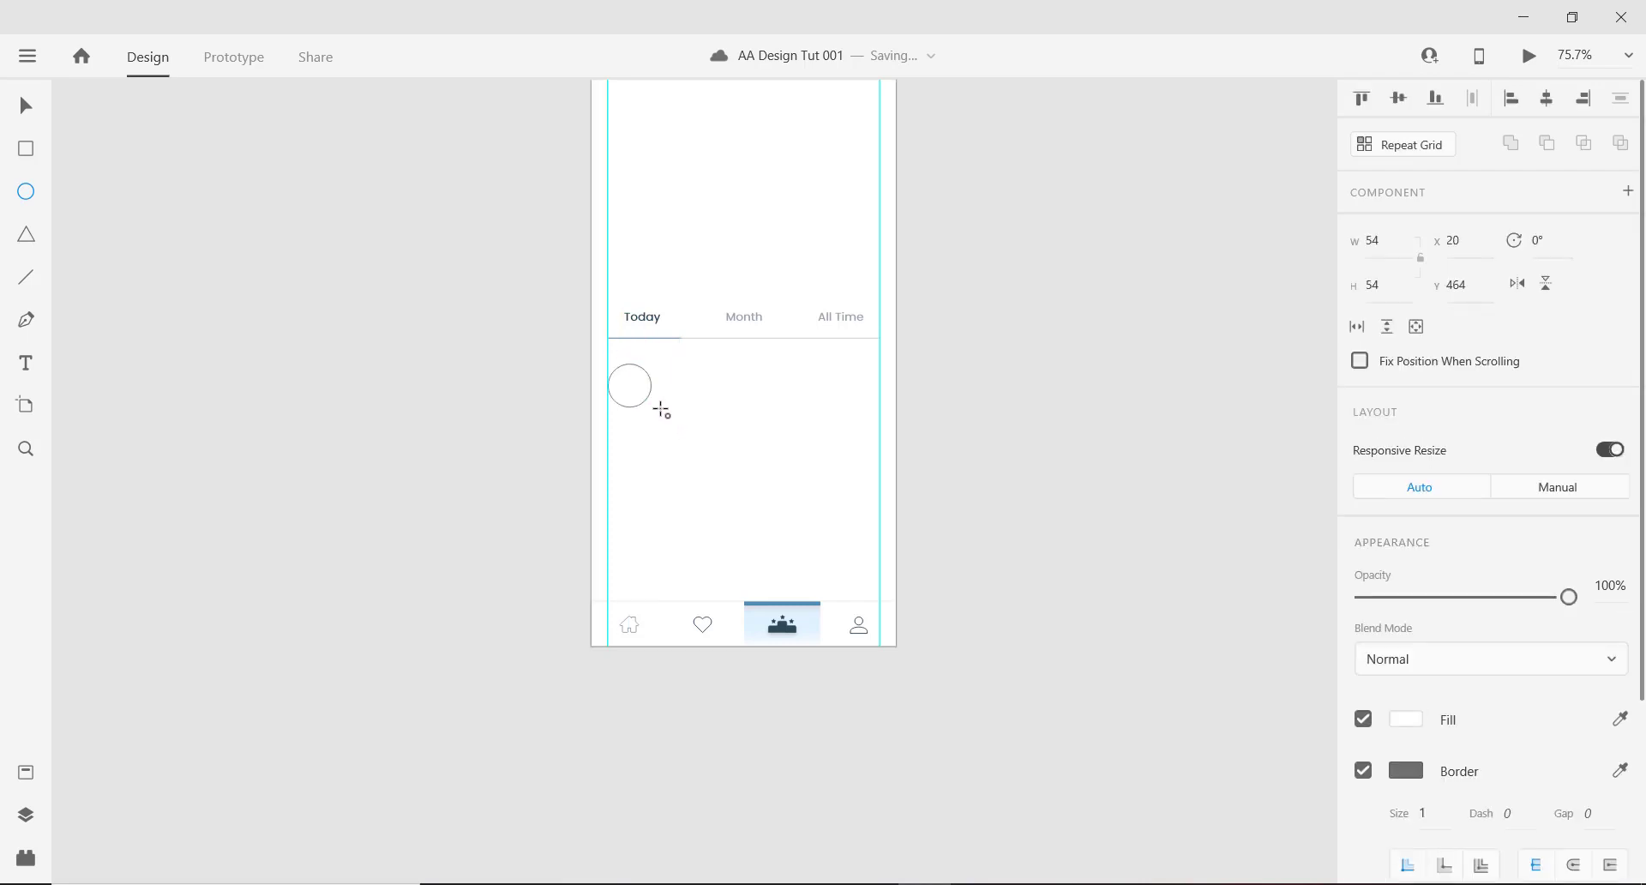
scroll(653, 405, "up", 5)
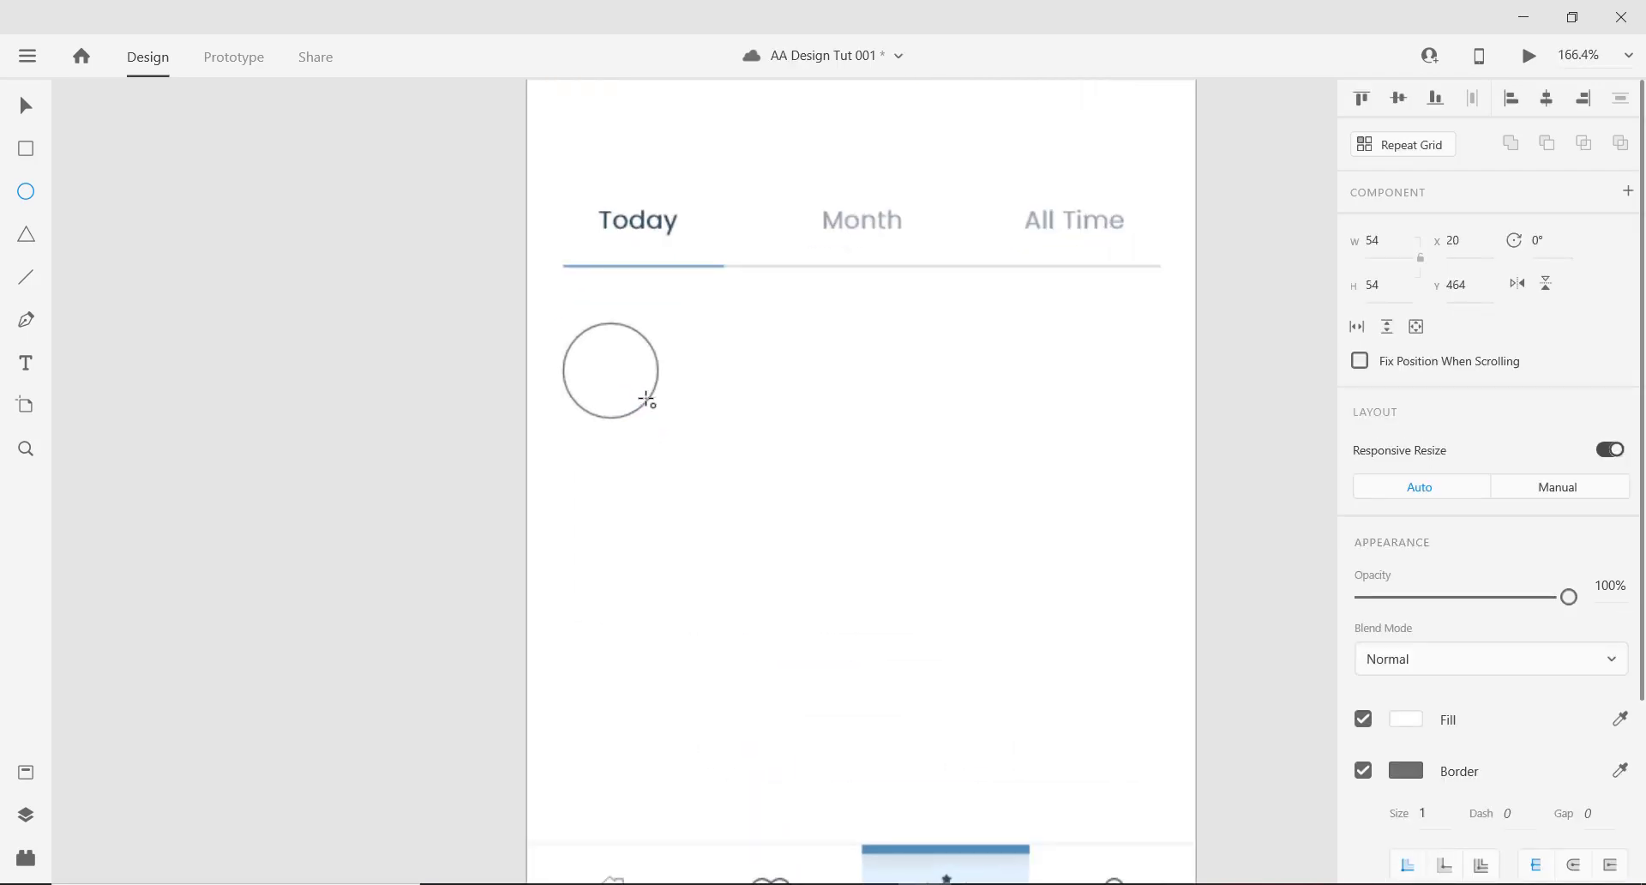
scroll(648, 401, "down", 4)
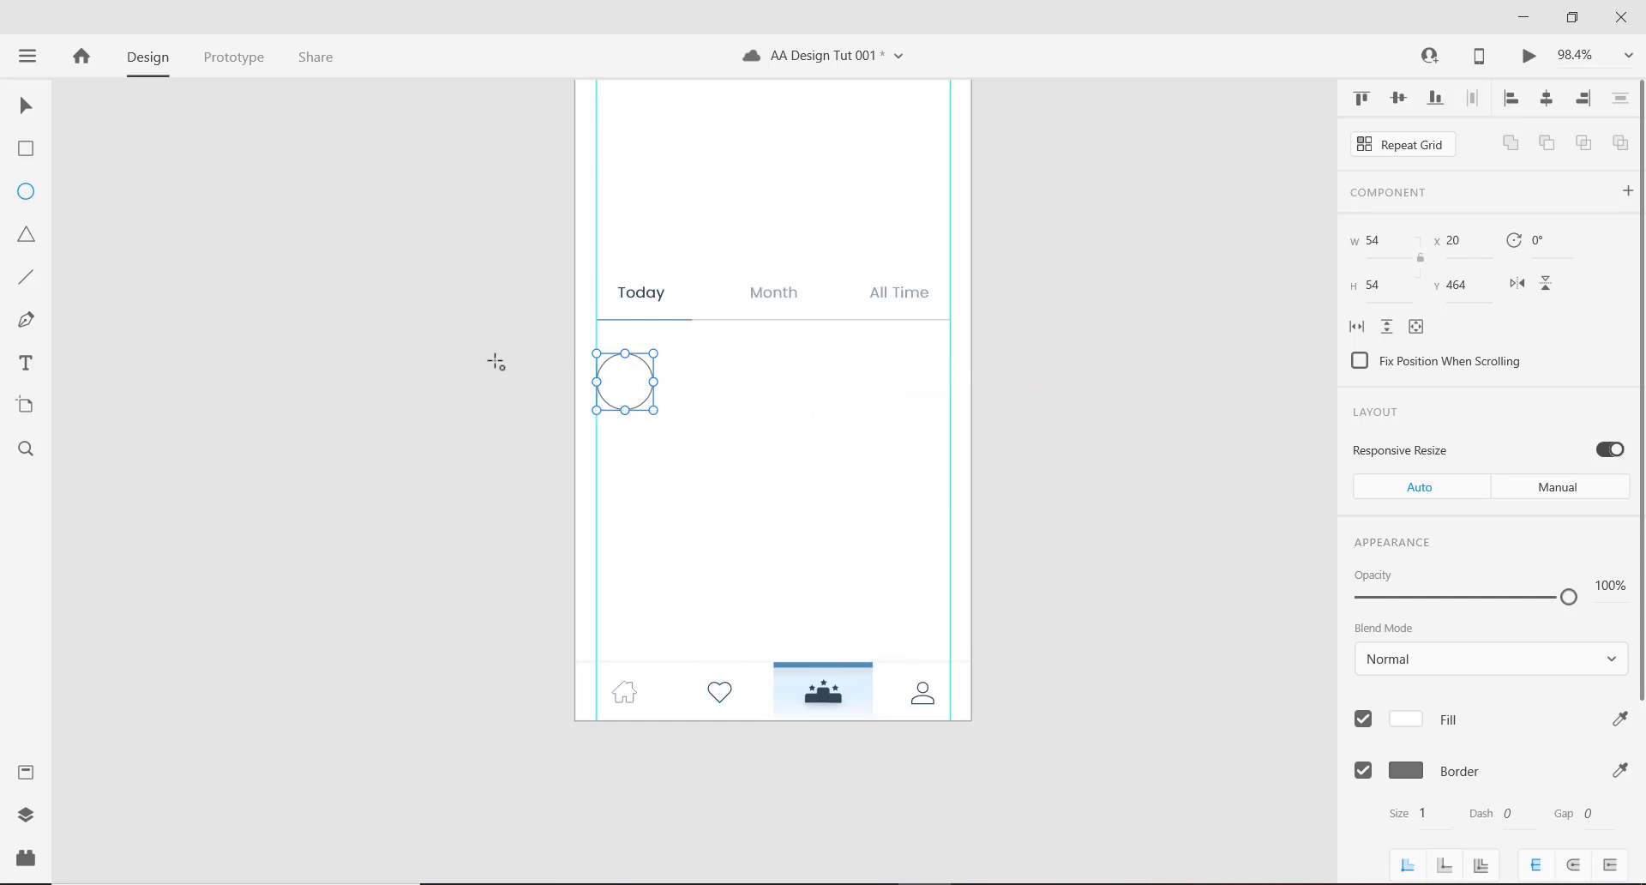
key("ctrl+s")
left_click(25, 108)
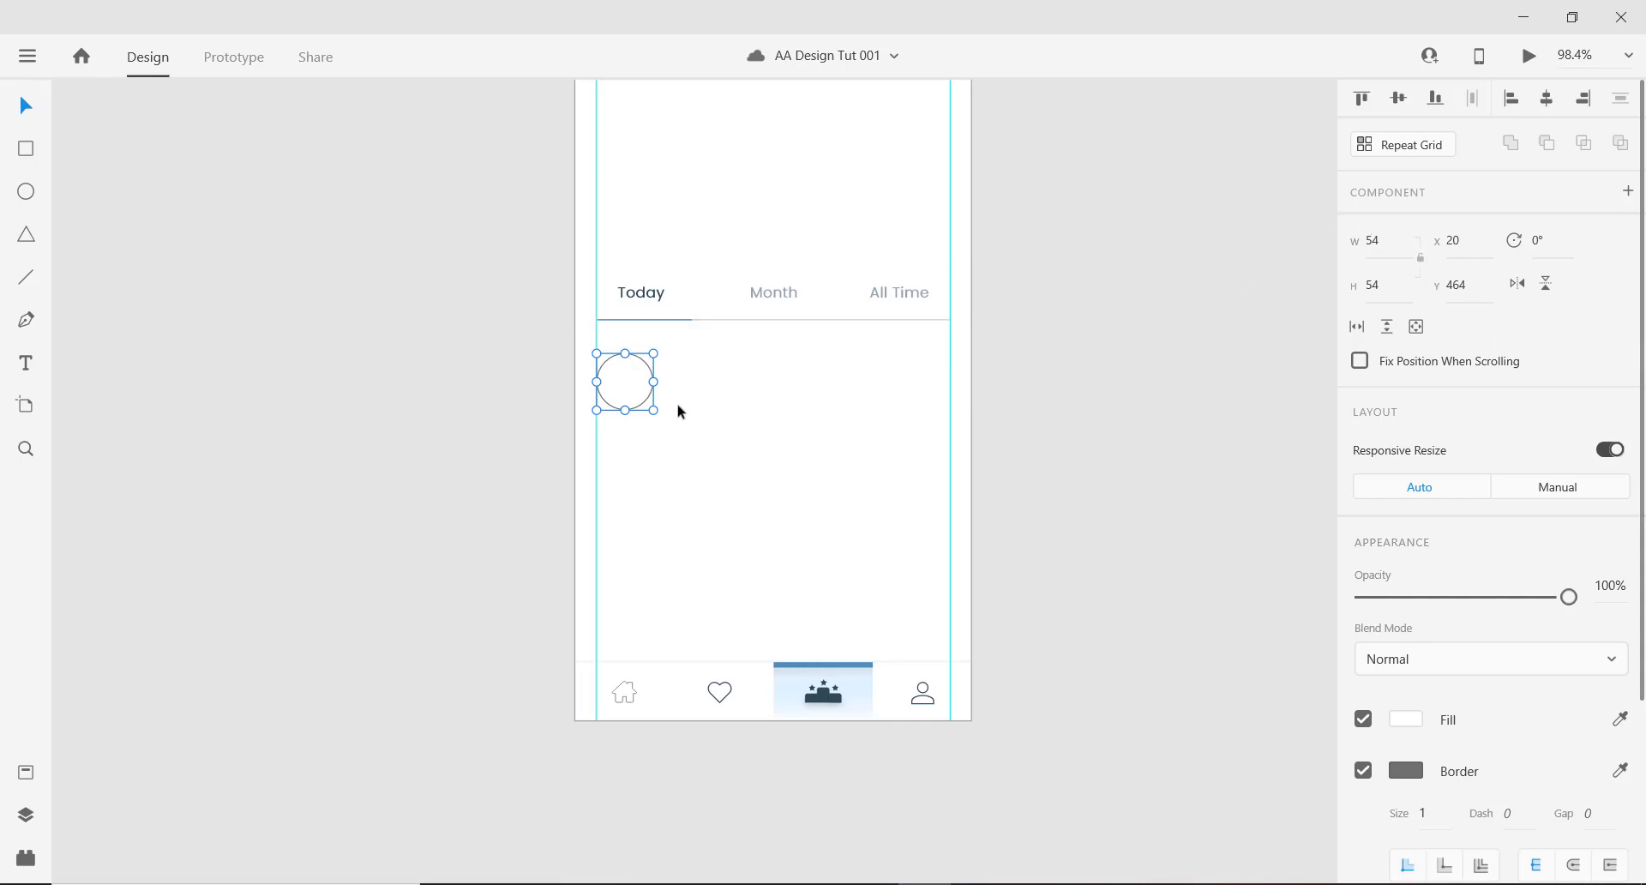
key("Delete")
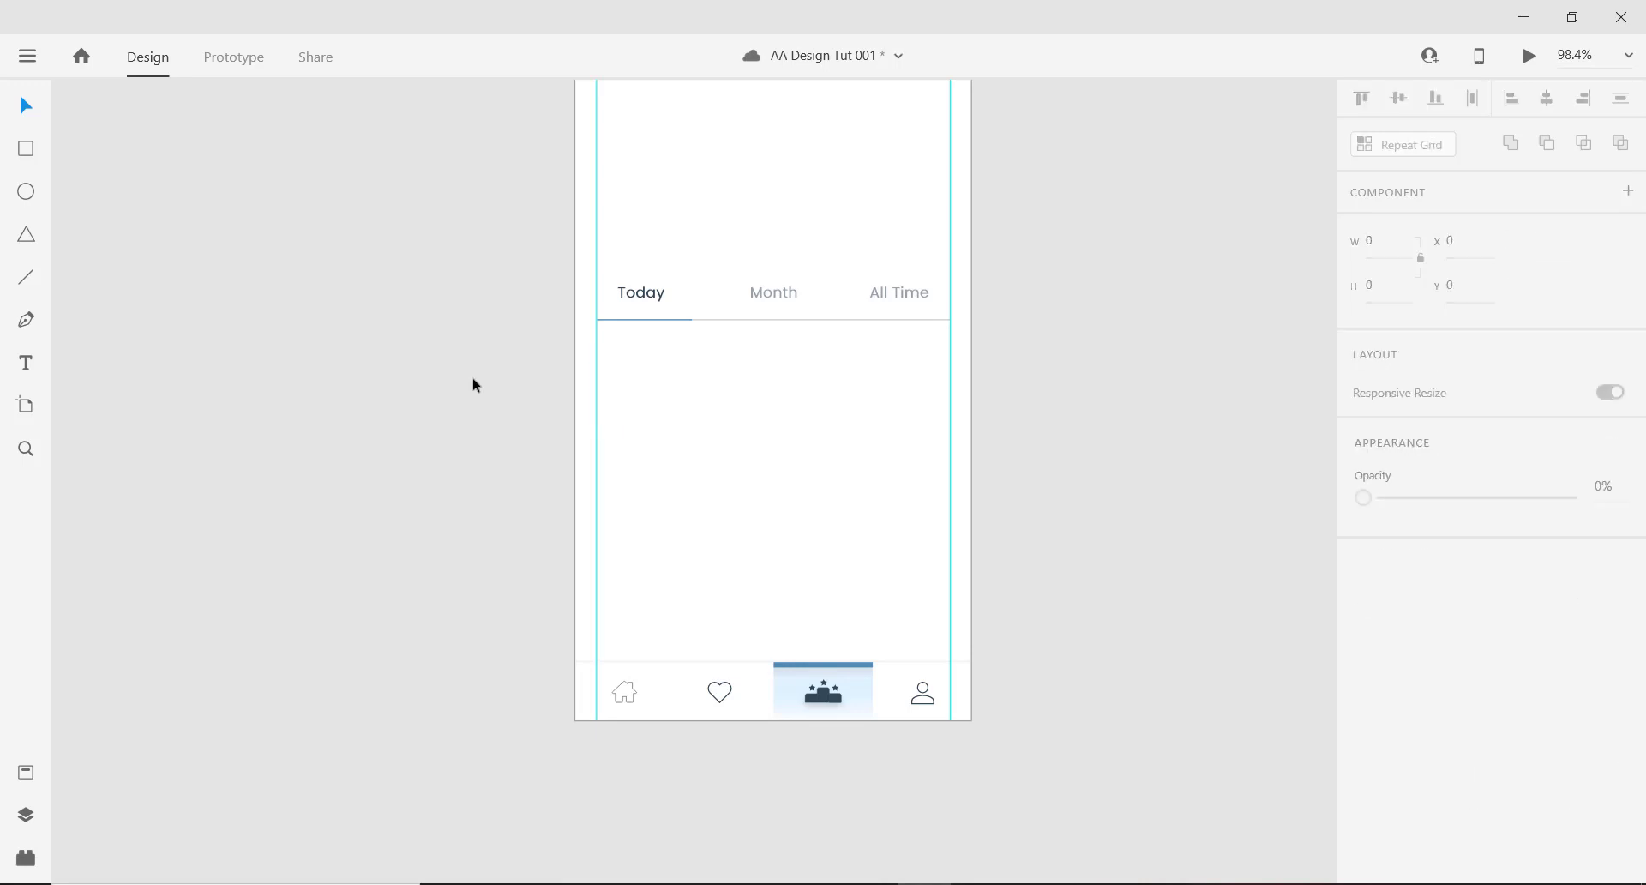
Draw a circle below the divider under the Today tab and set its size to 50 by 50 px with locked proportions.
left_click(25, 192)
left_click_drag(650, 370, 691, 393)
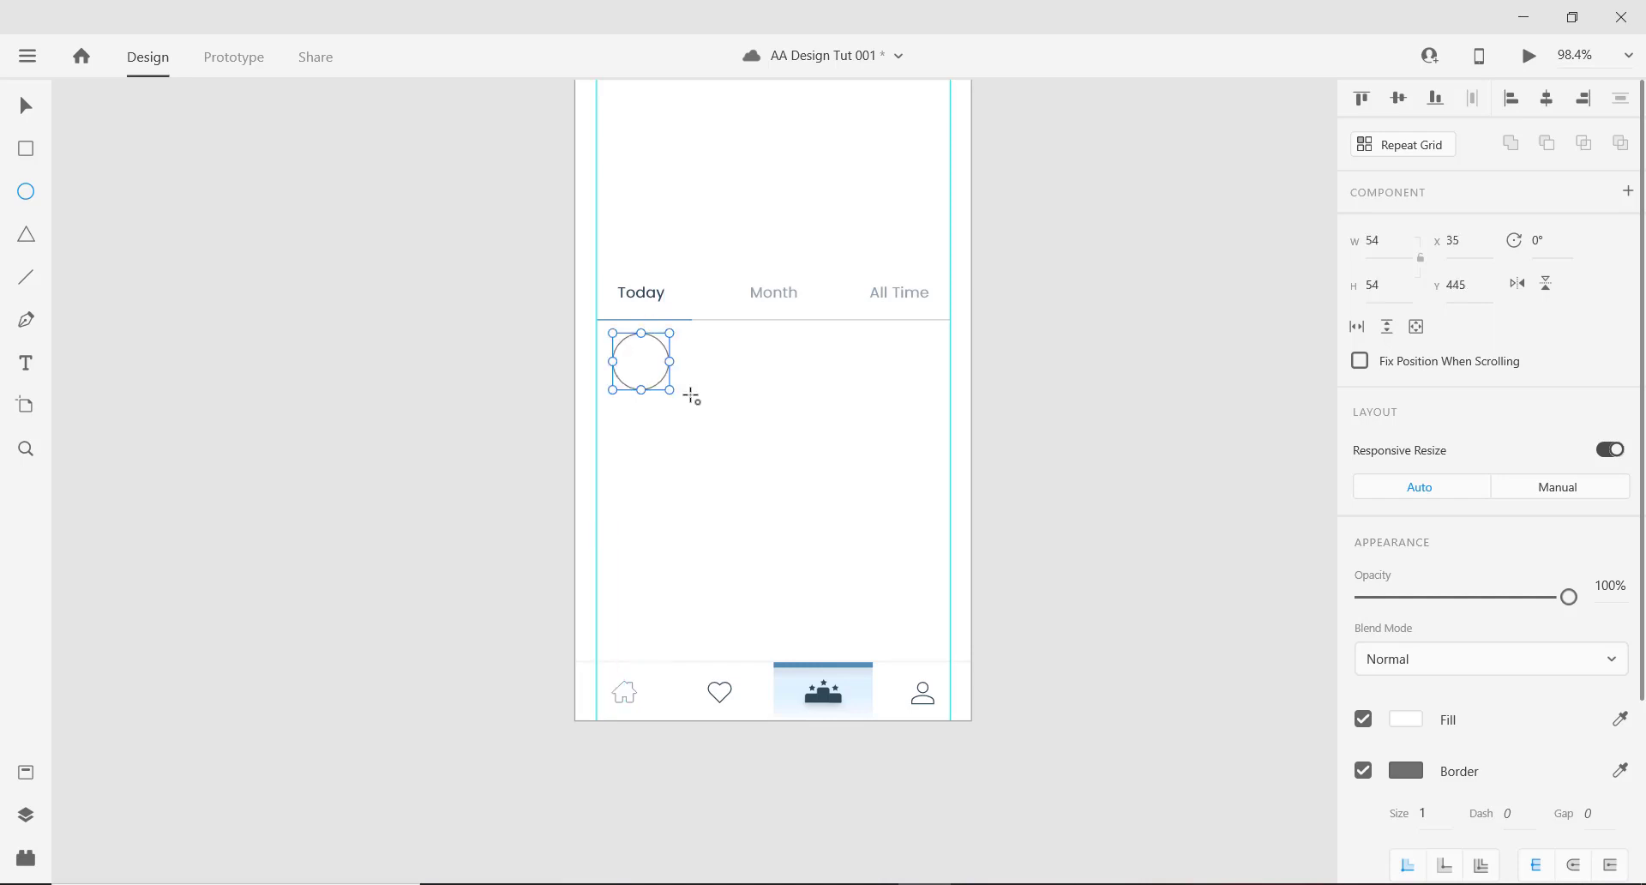
left_click(1389, 249)
type("4")
key("Tab")
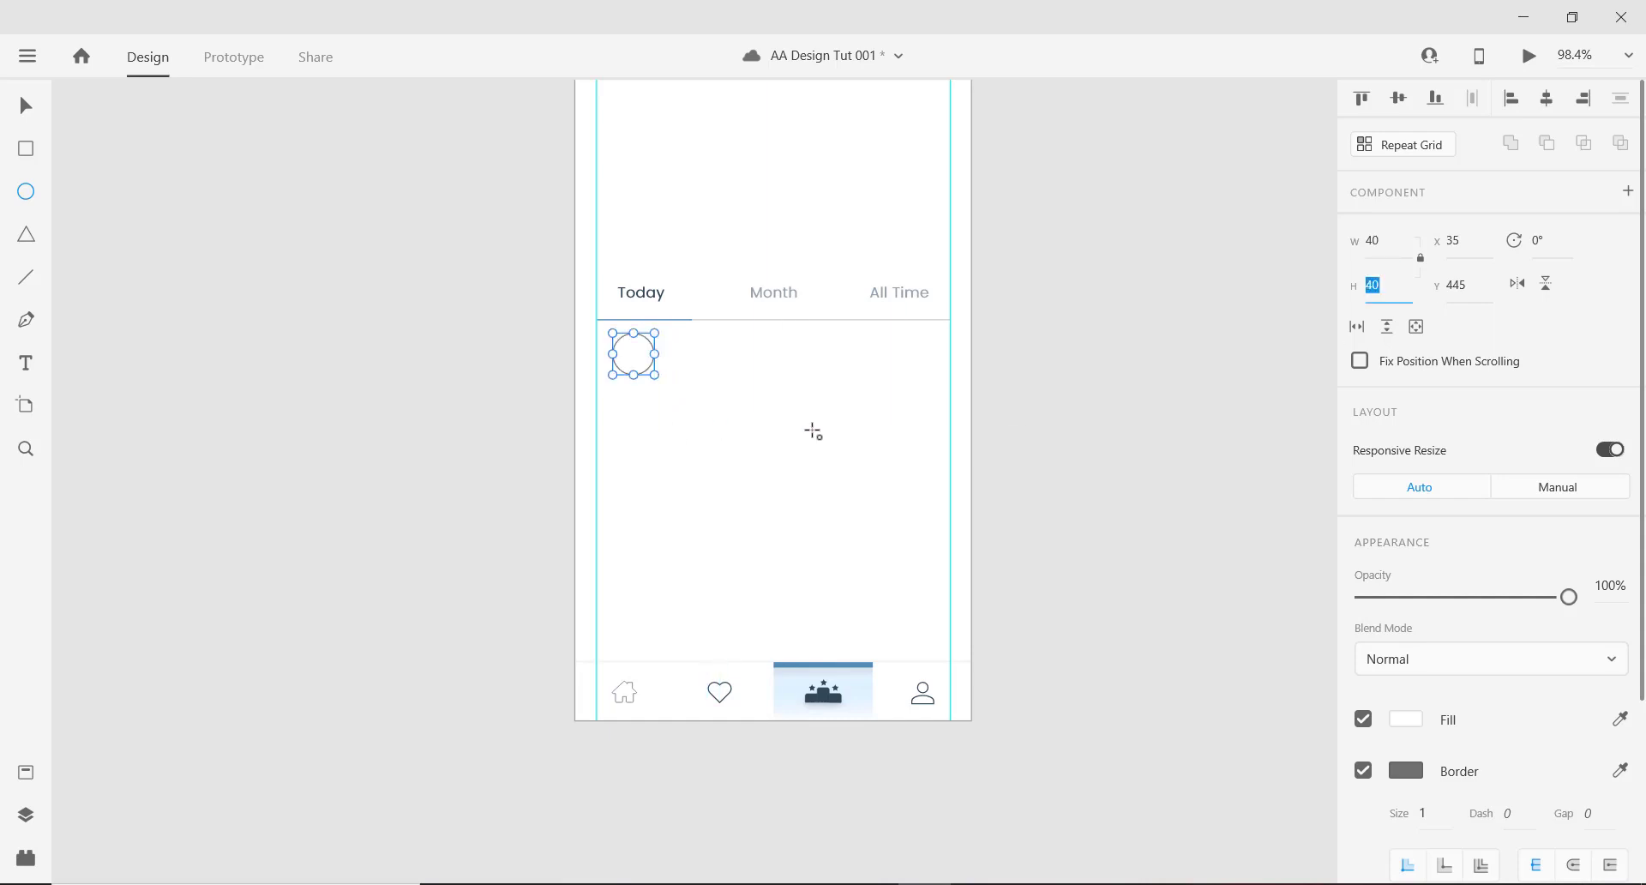
left_click(1384, 241)
double_click(1401, 241)
type("50")
key("Tab")
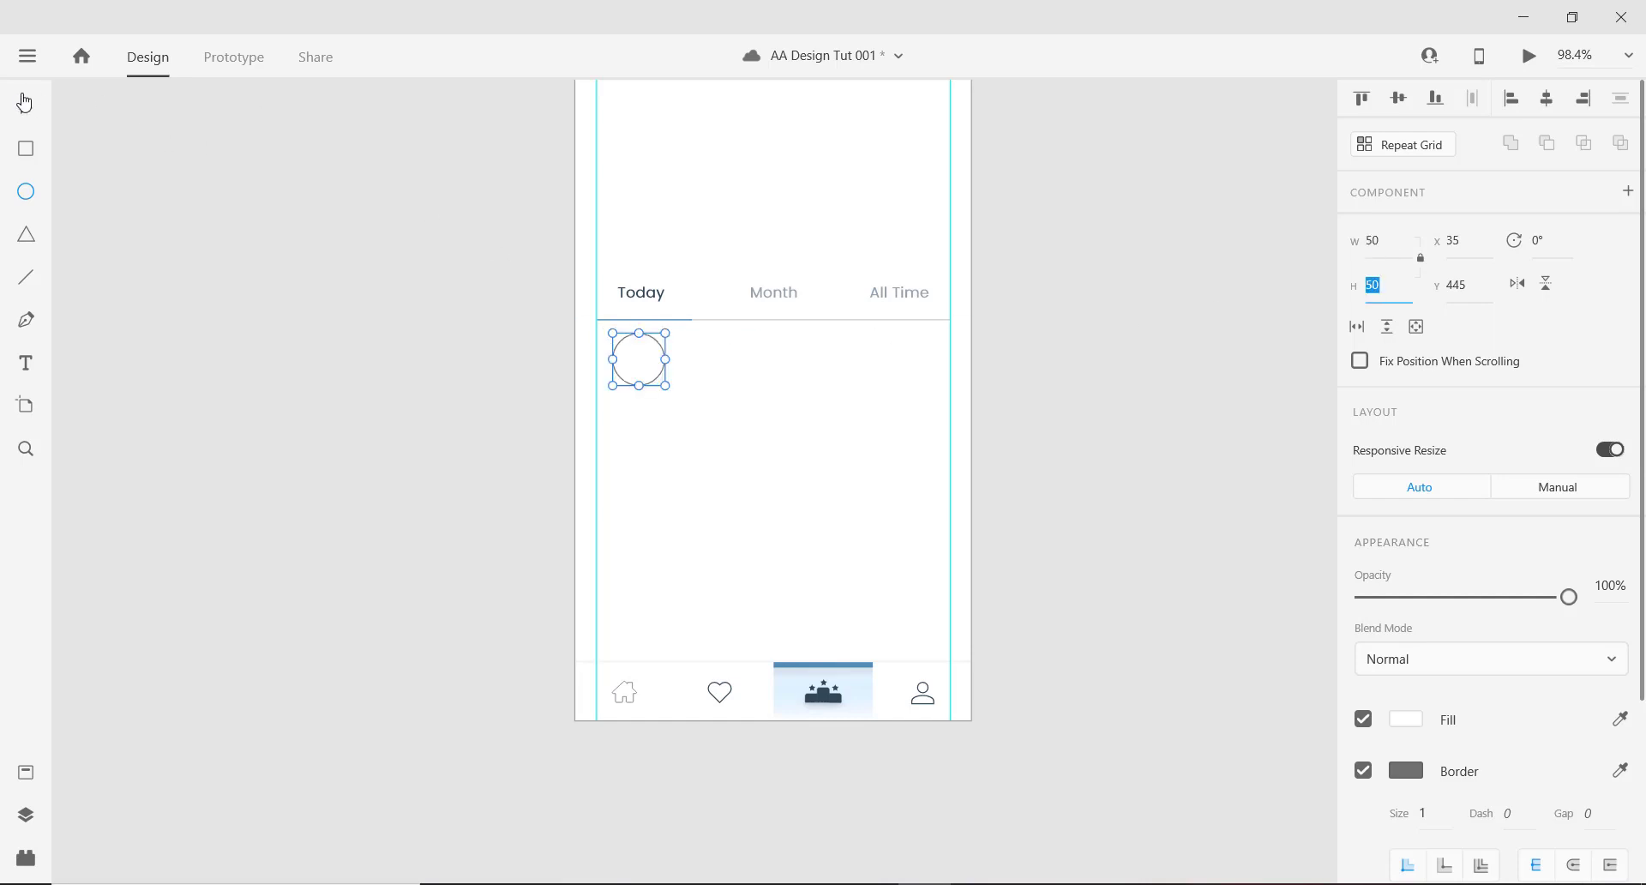
Move the circle horizontally to X 41, inset from the guide beneath the Today label.
left_click(24, 103)
scroll(639, 369, "up", 1)
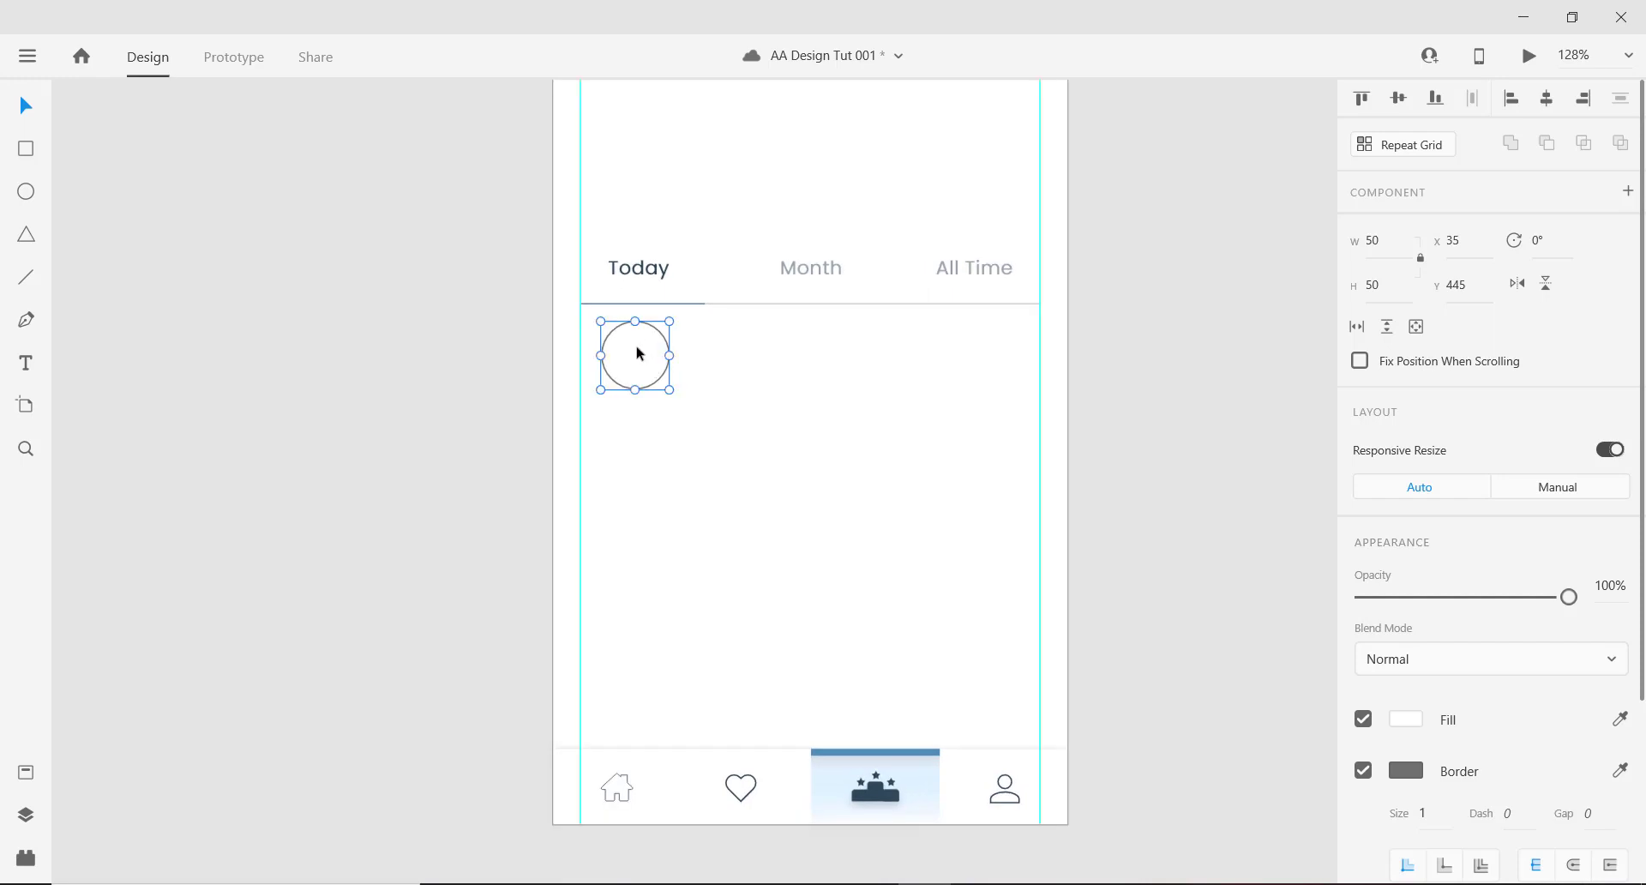
left_click_drag(643, 353, 651, 354)
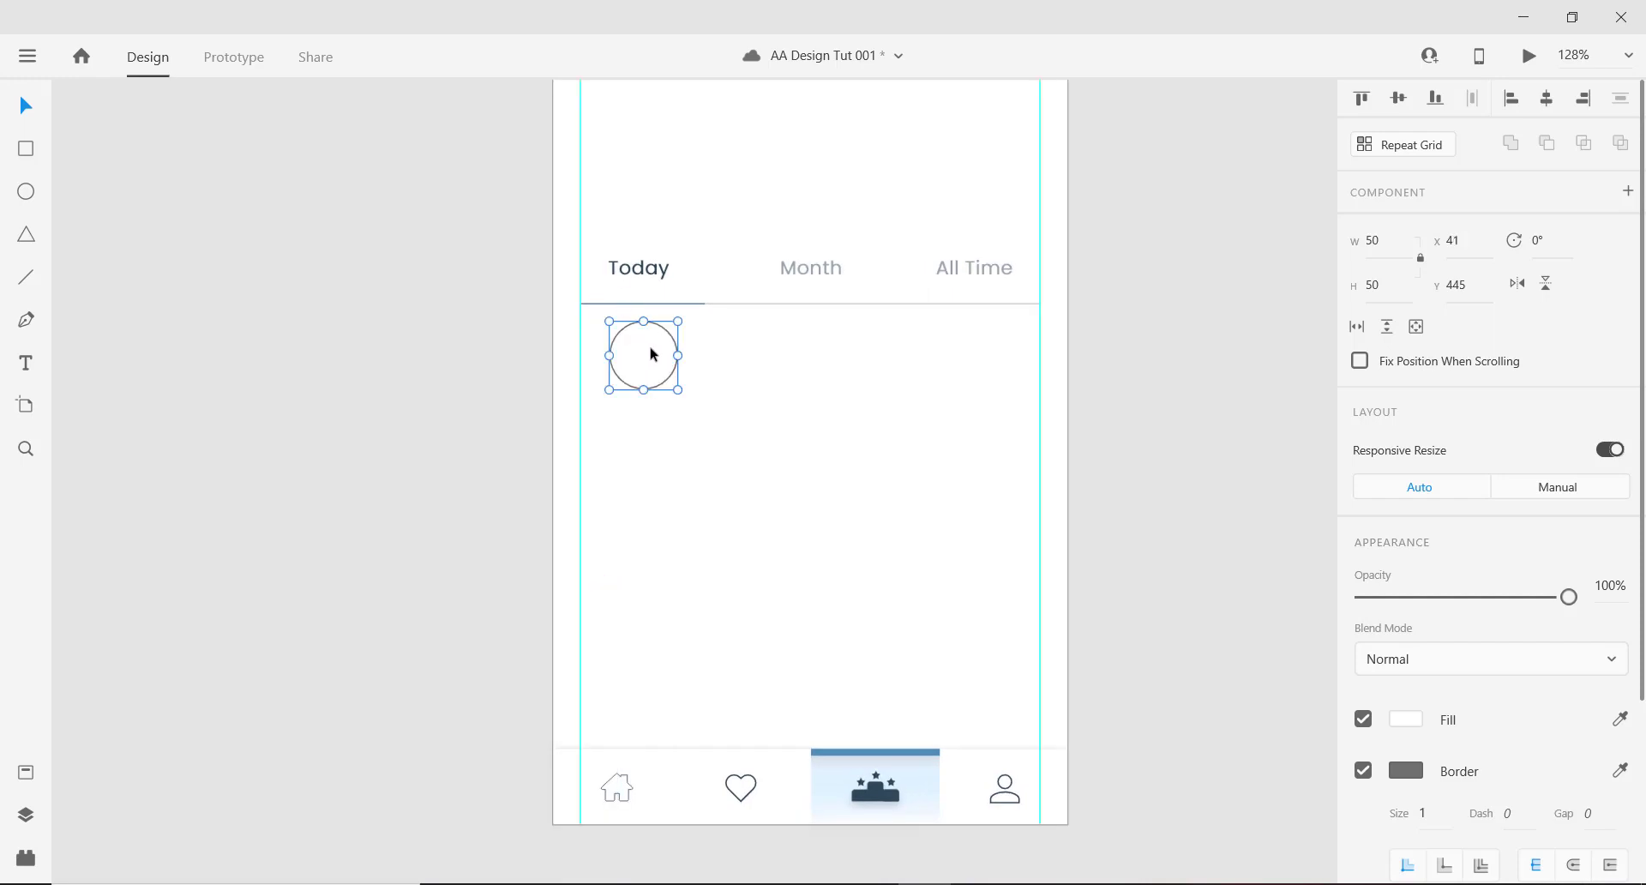
scroll(630, 354, "down", 2)
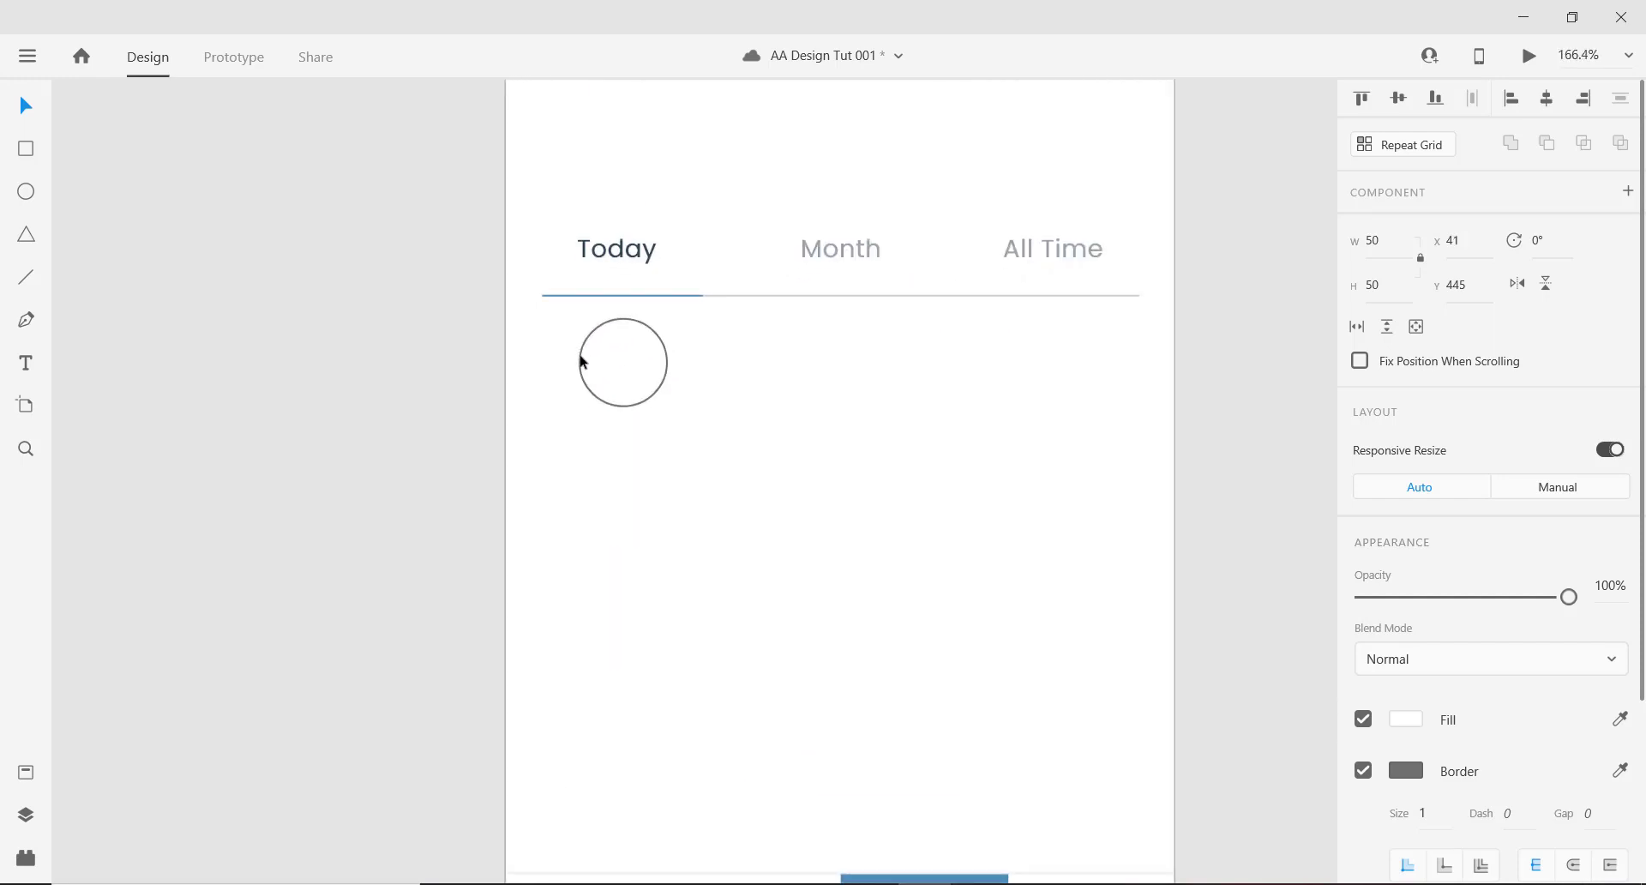
Move the avatar circle down to Y 448, leaving a 15.5 px gap below the tab divider.
scroll(606, 362, "up", 2)
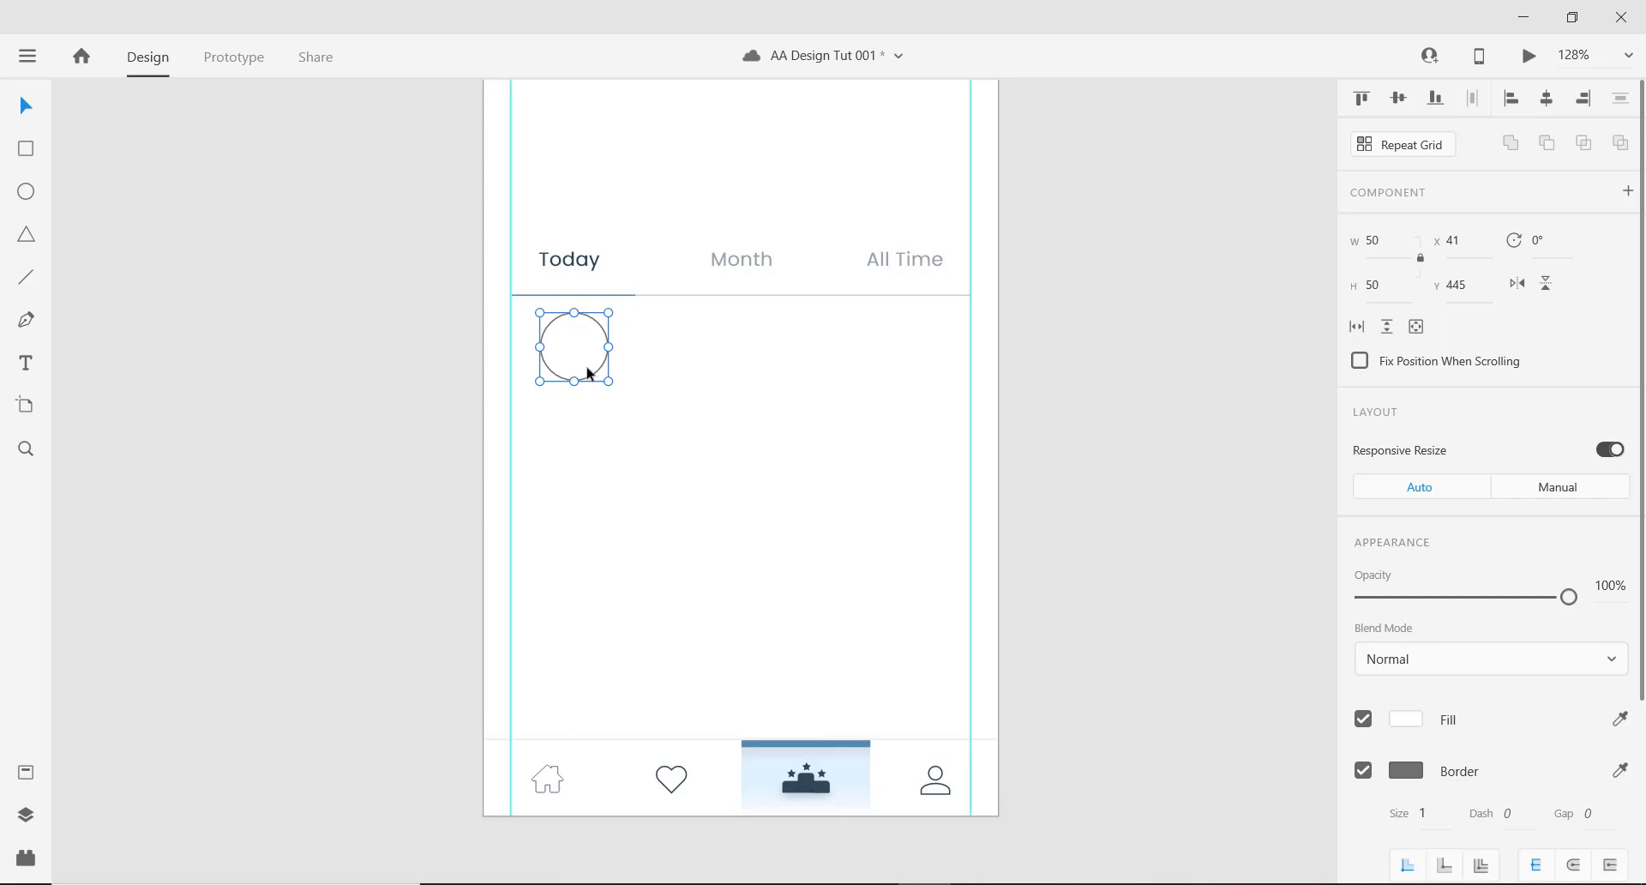
key("alt")
scroll(561, 356, "up", 1)
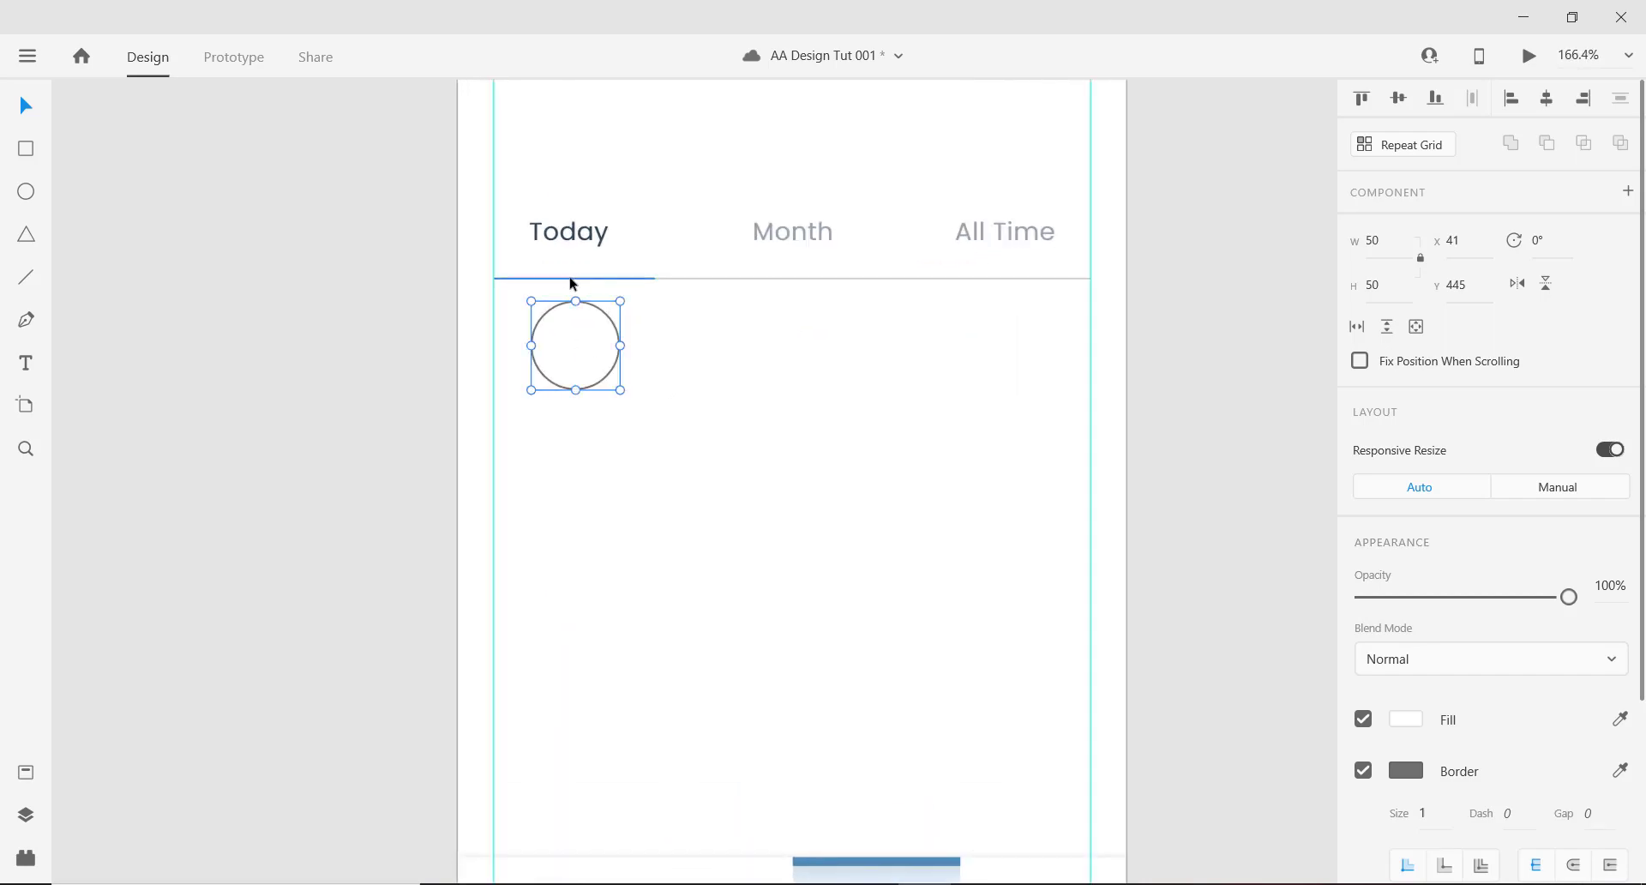
key("super")
left_click(737, 336)
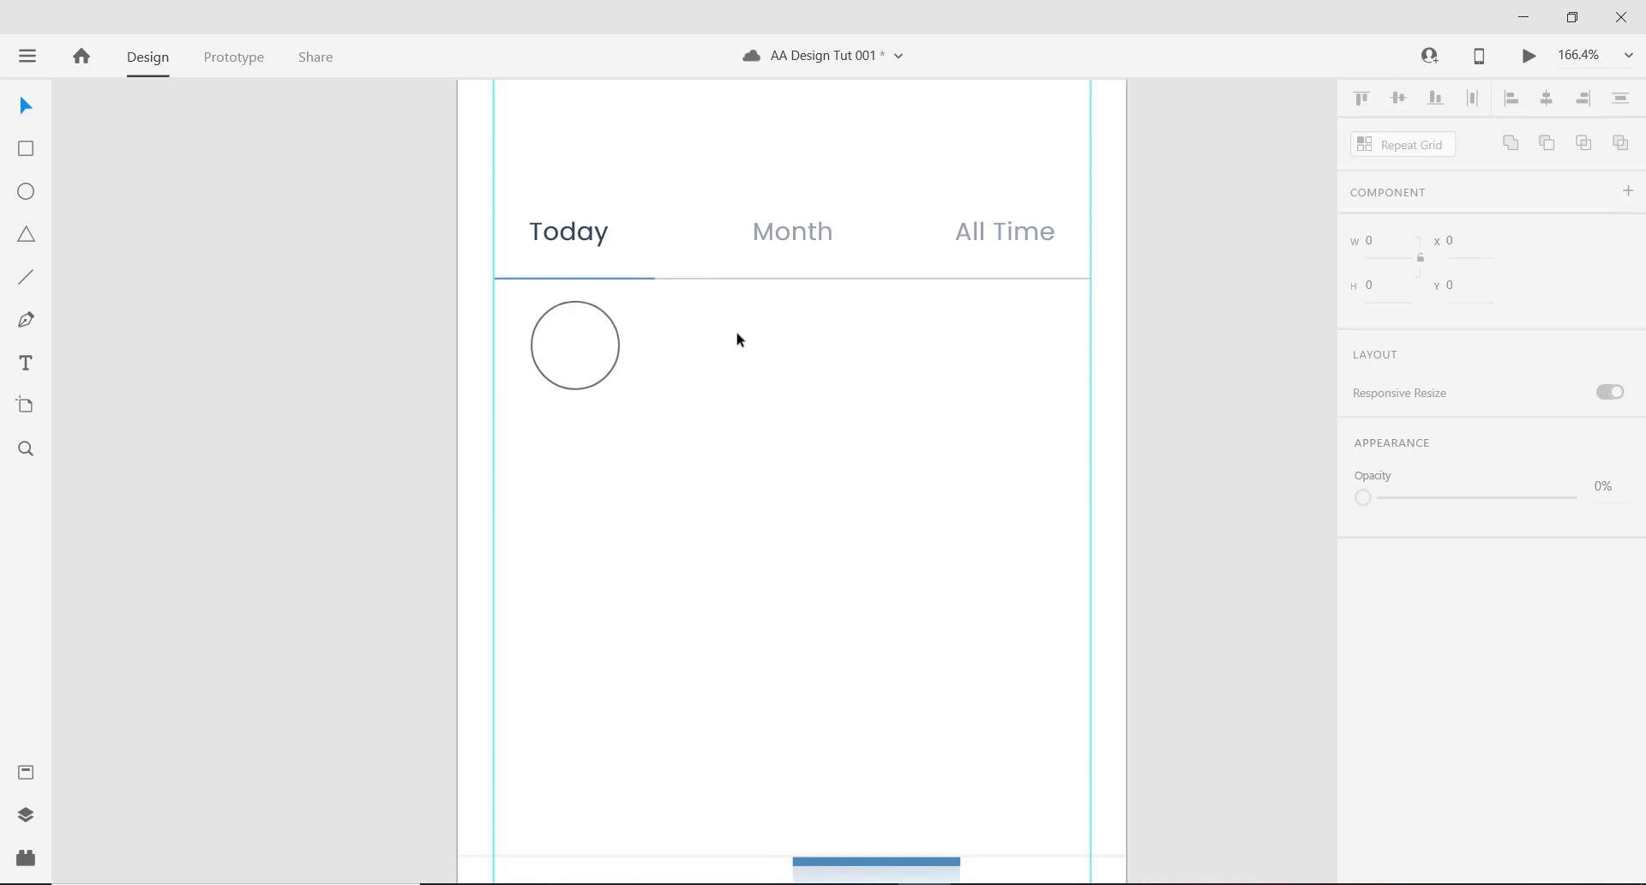
left_click(589, 305)
scroll(586, 326, "up", 1)
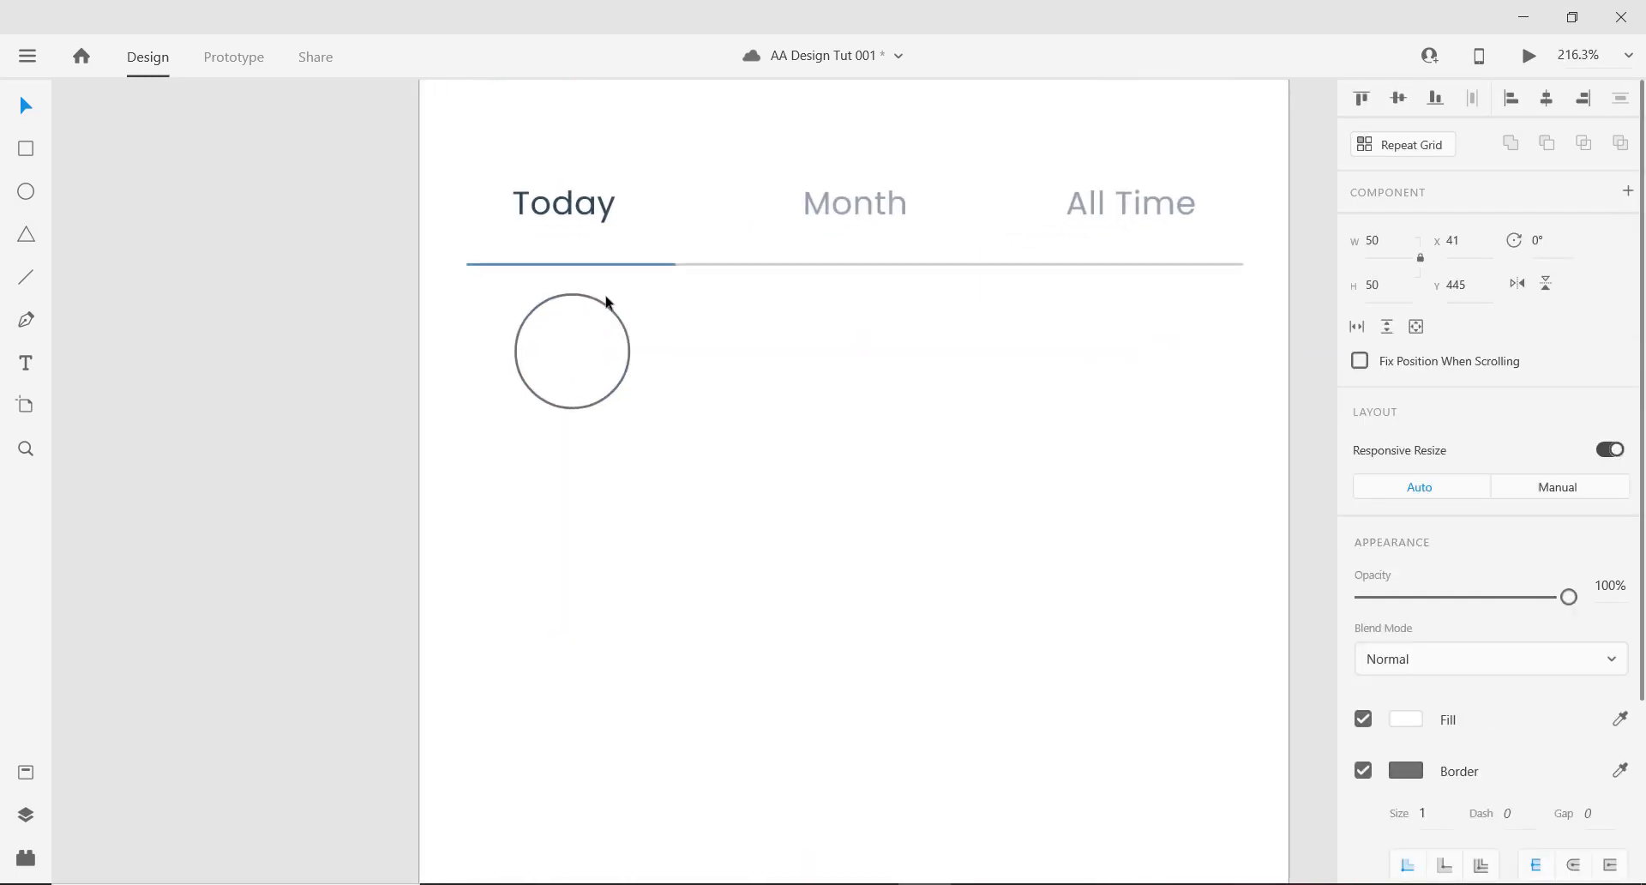
key("alt")
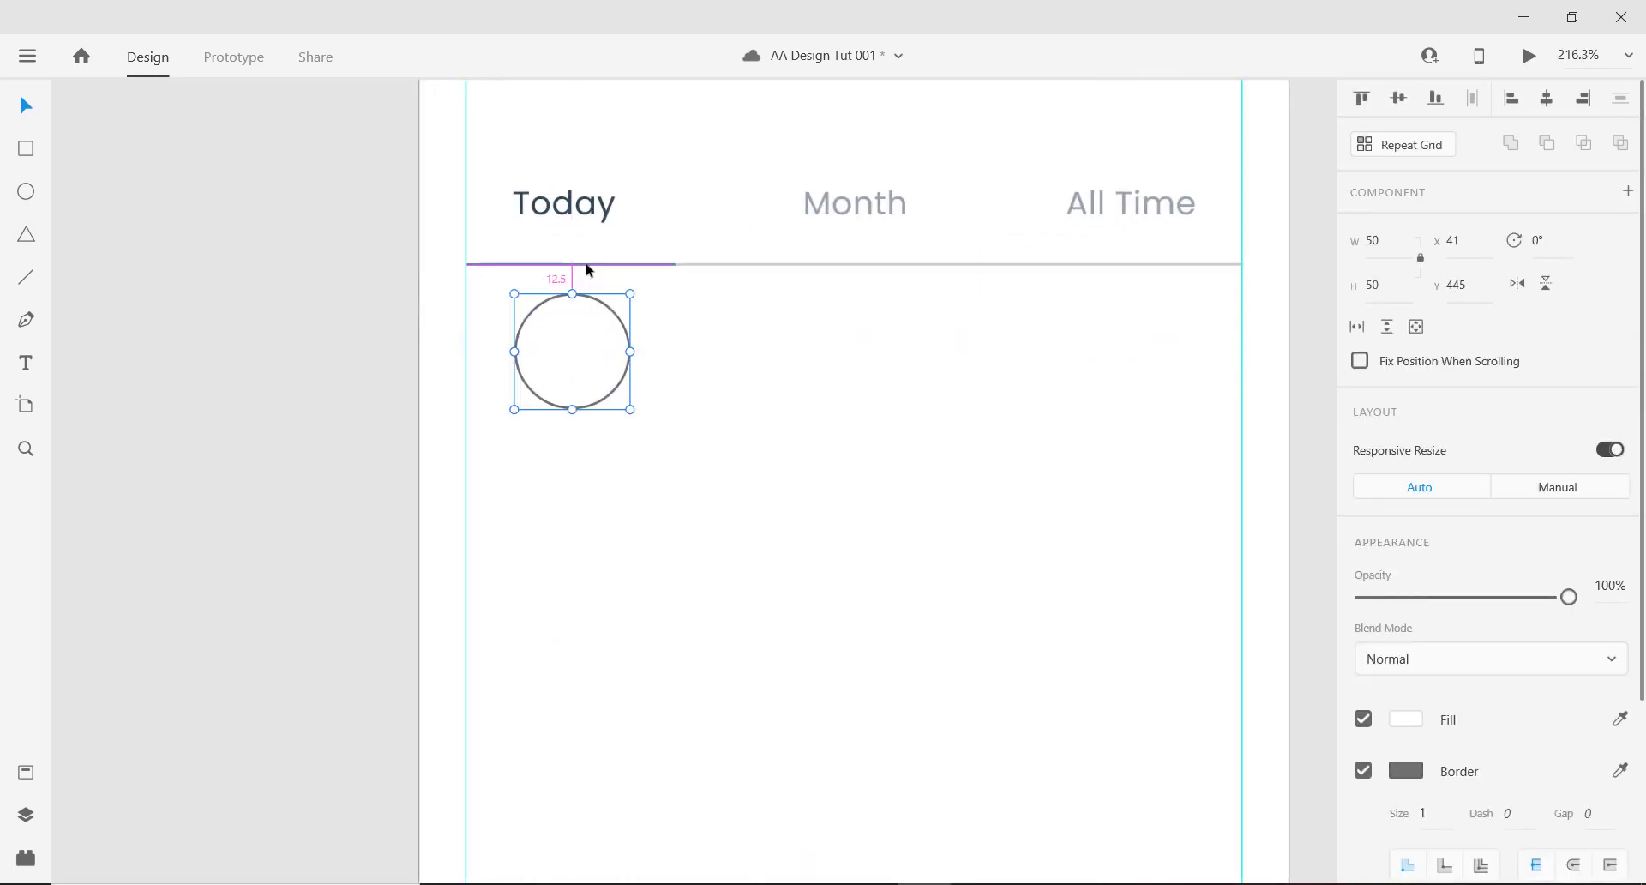
key("Down")
key("Down")
key("Down")
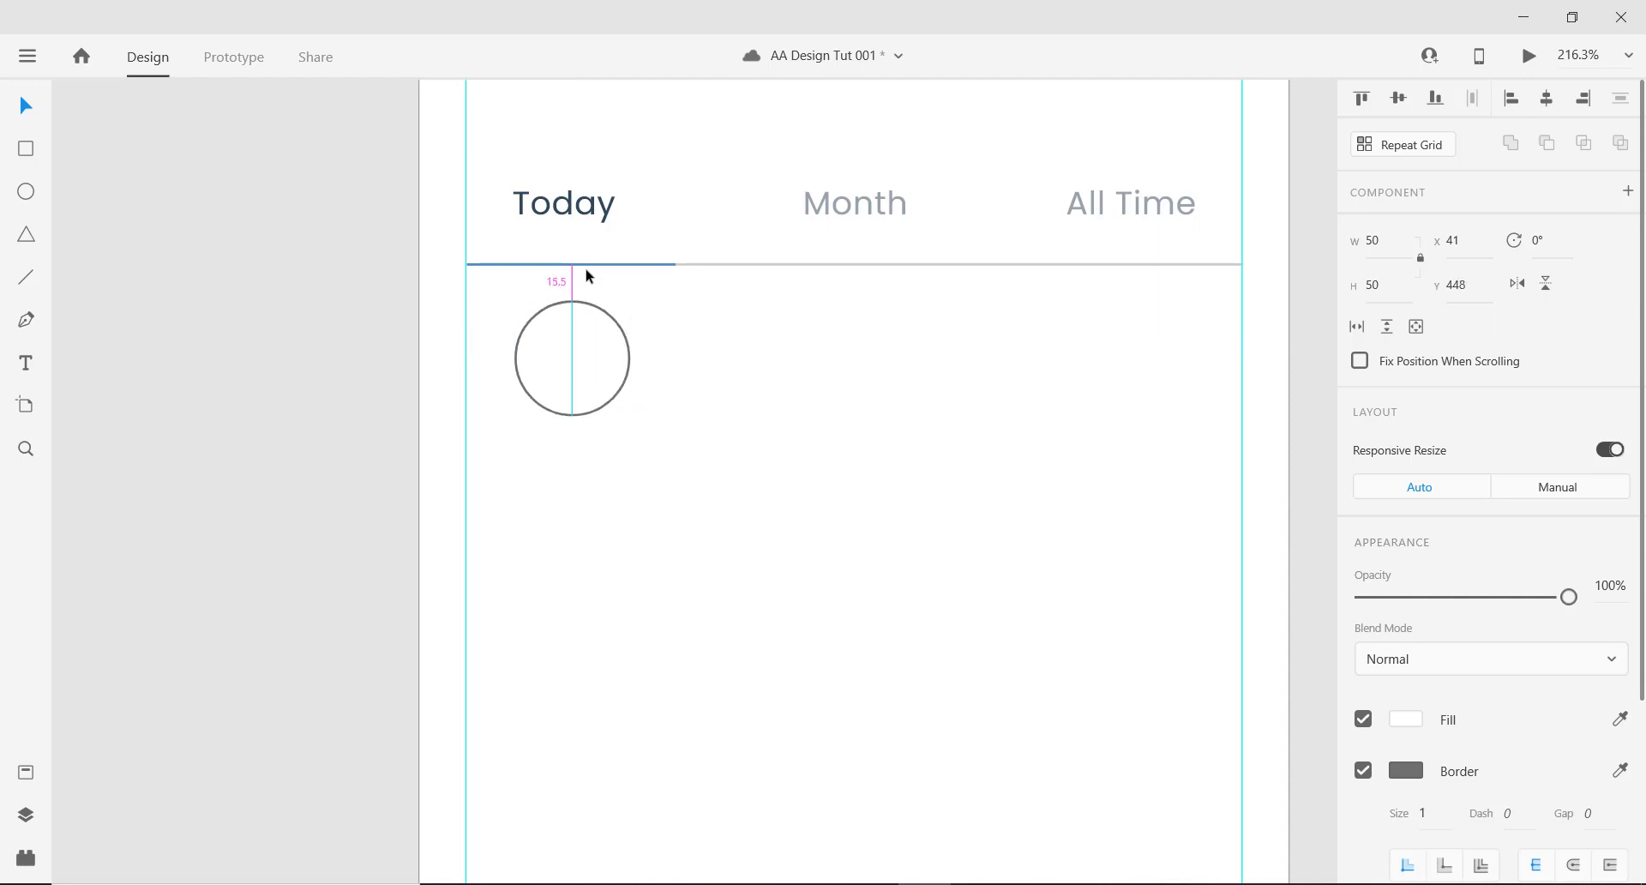
Add a text label with a sample person's first name next to the avatar circle and align its text left.
scroll(587, 372, "down", 2)
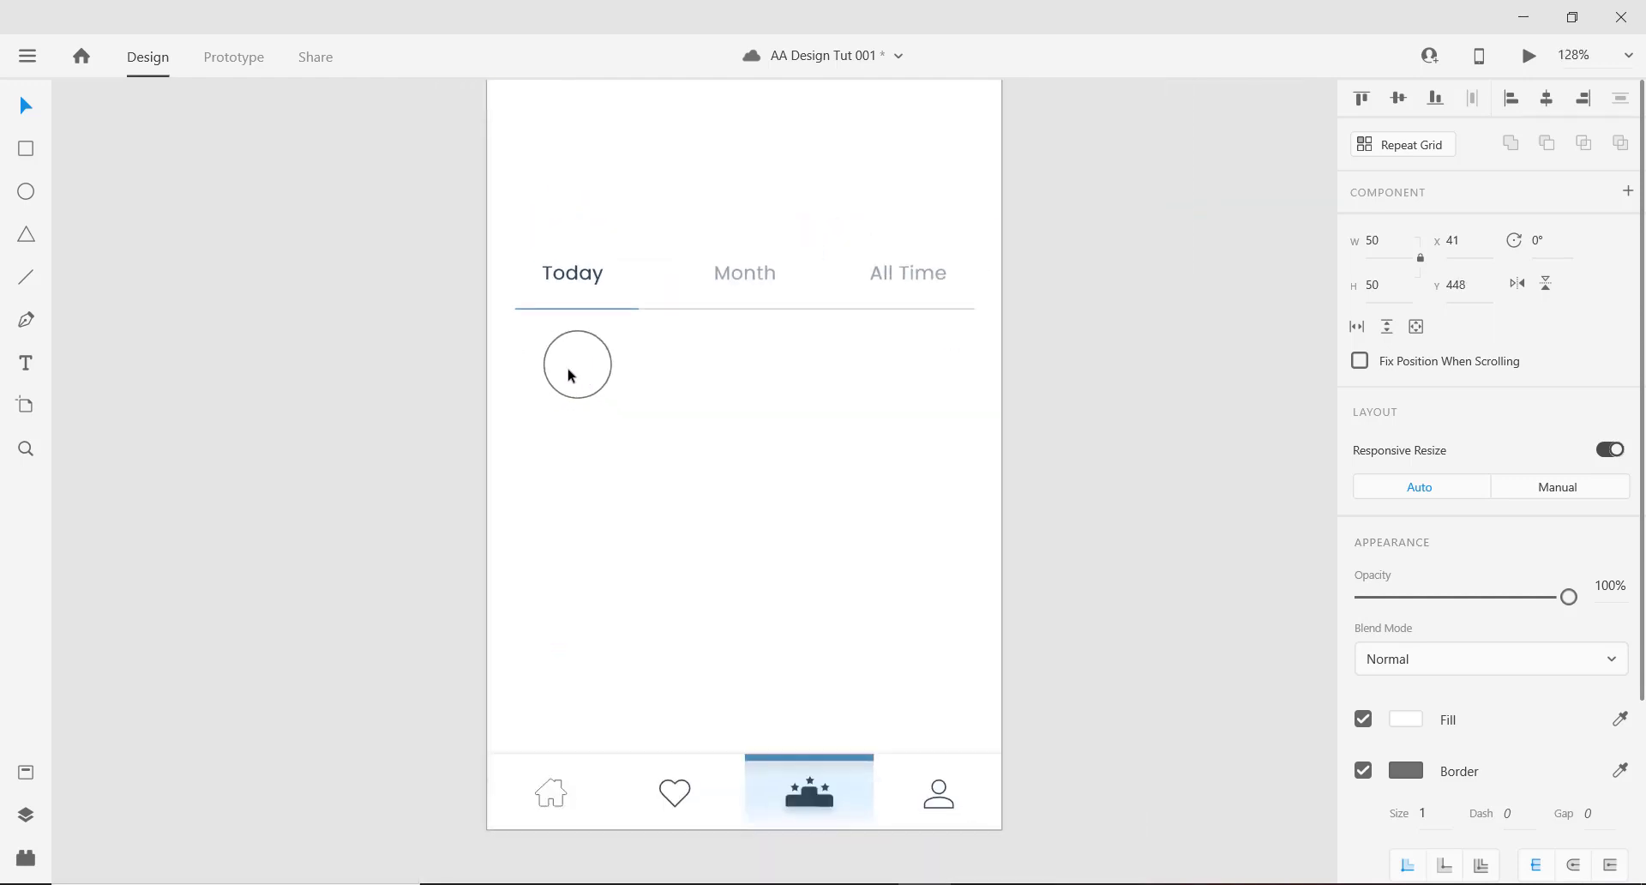
left_click(26, 363)
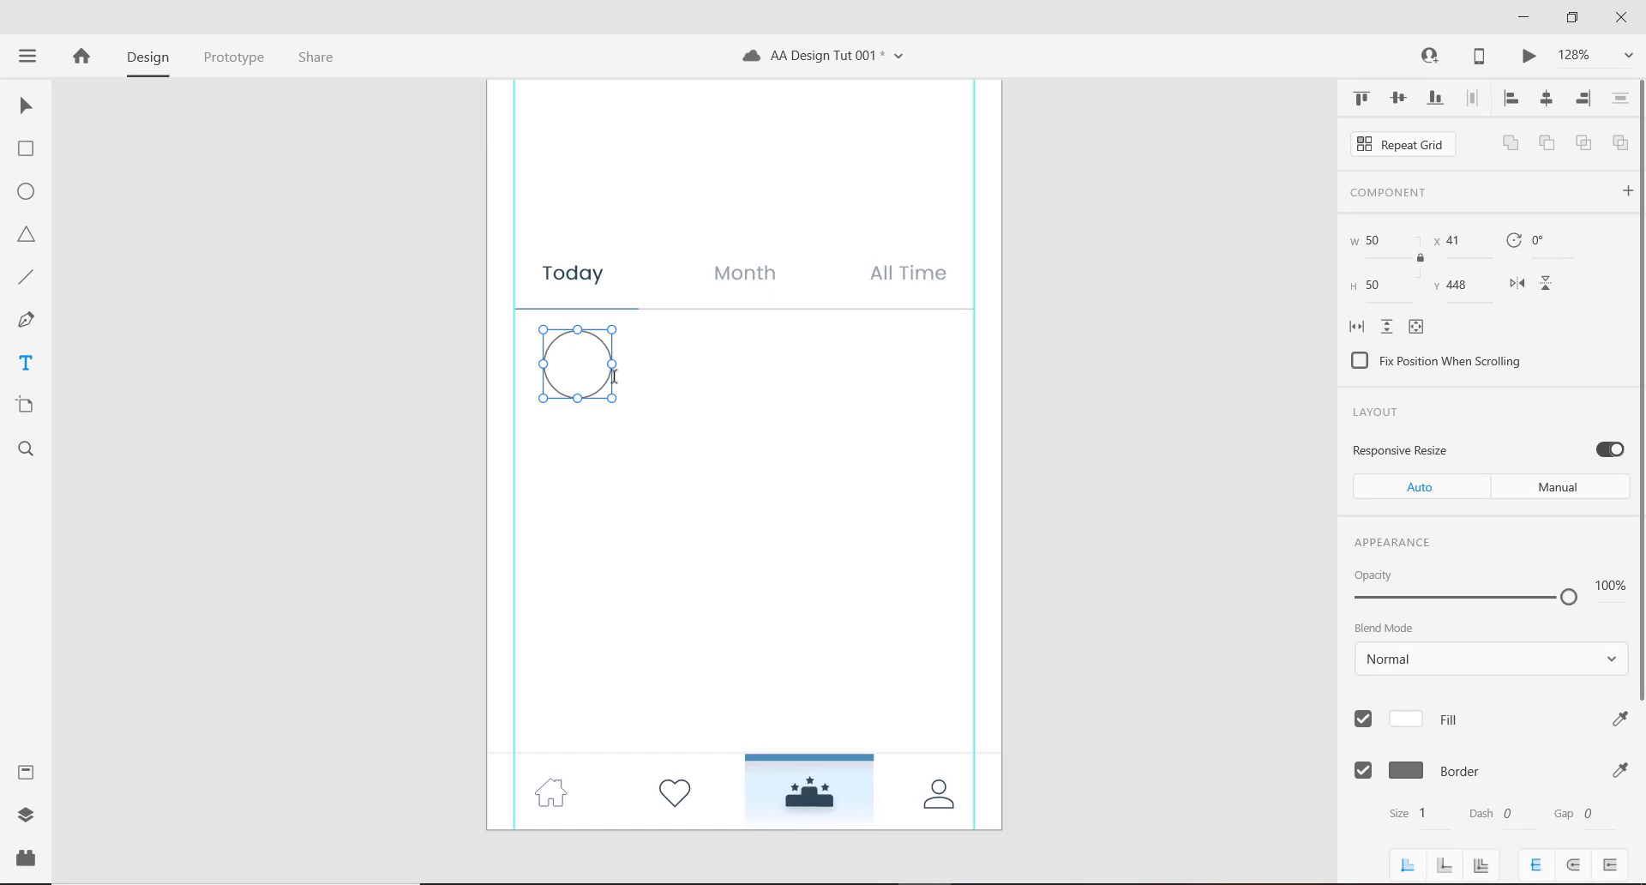
left_click(649, 348)
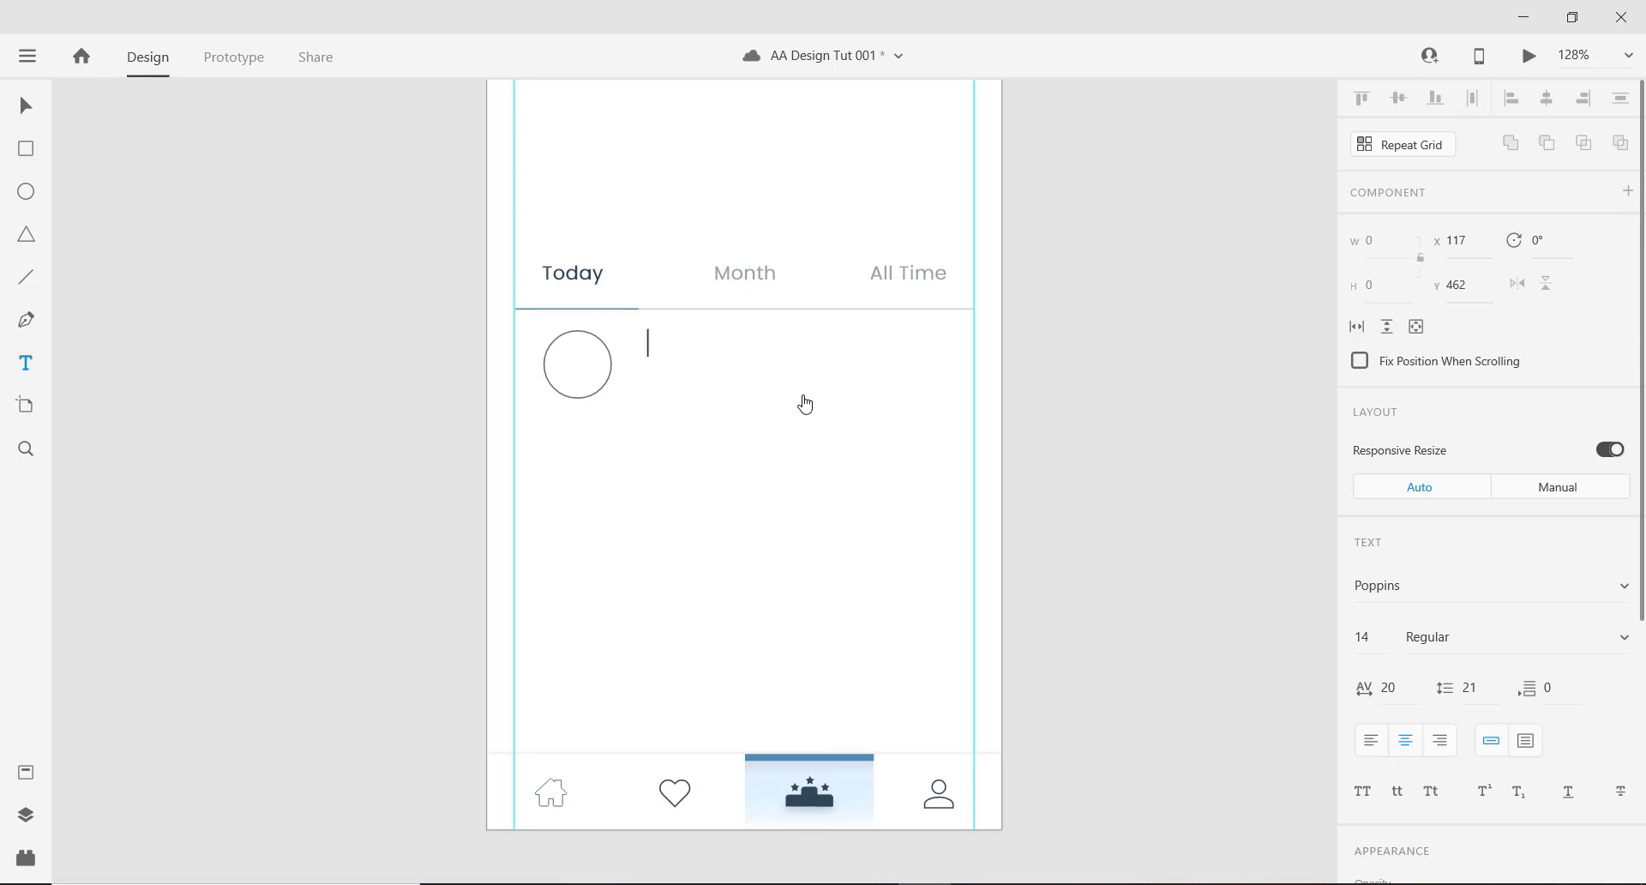
type("Abdulmajid")
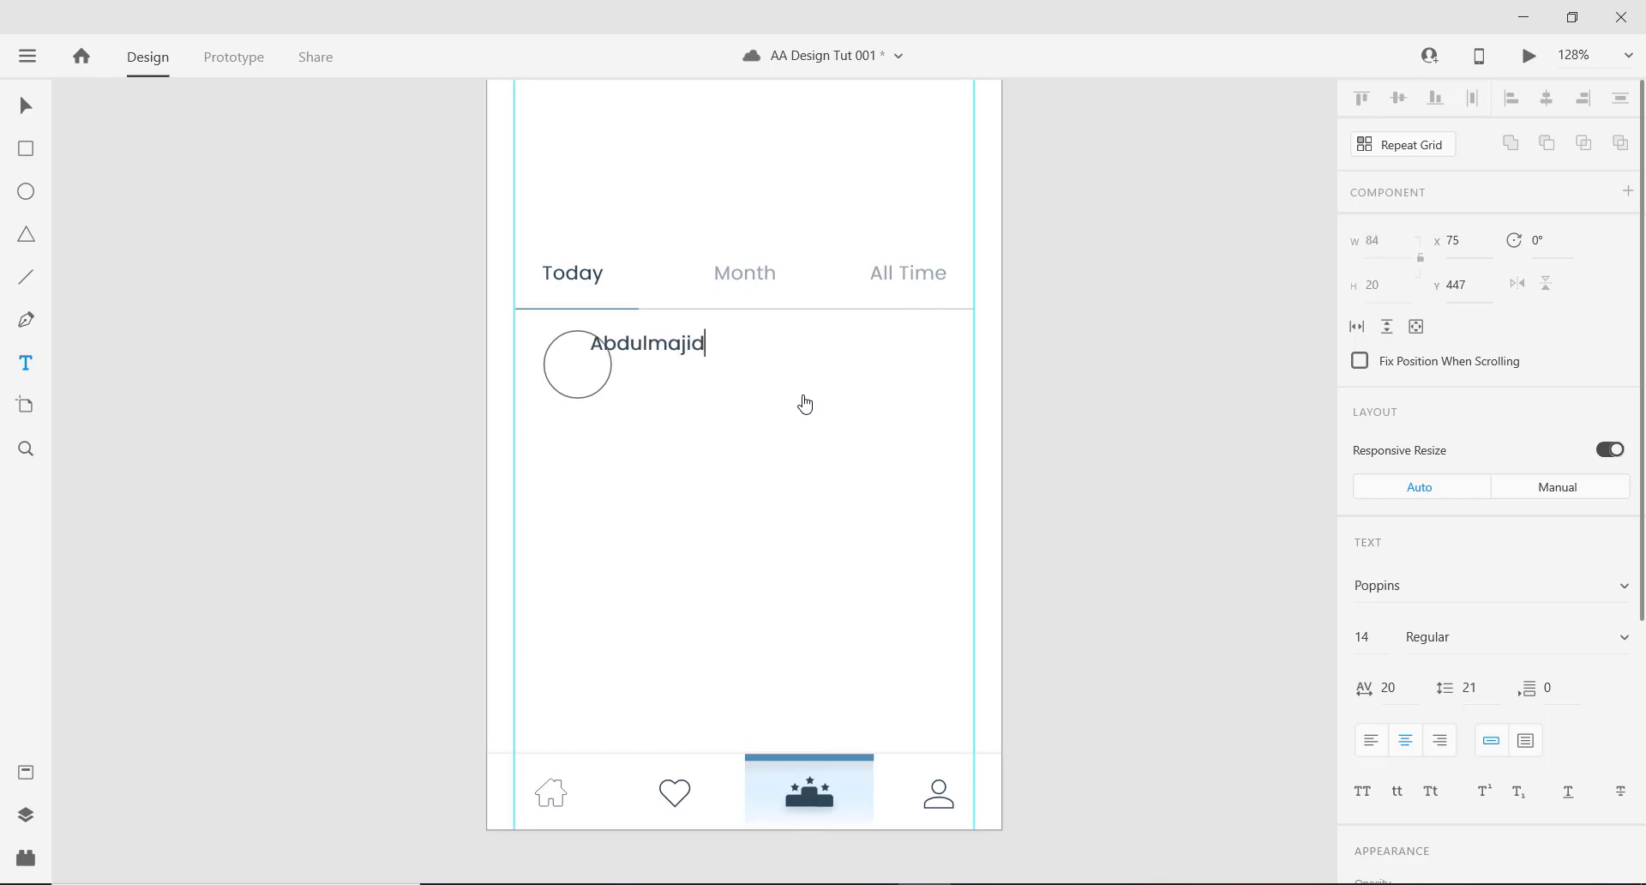
key("Return")
key("BackSpace")
key("Escape")
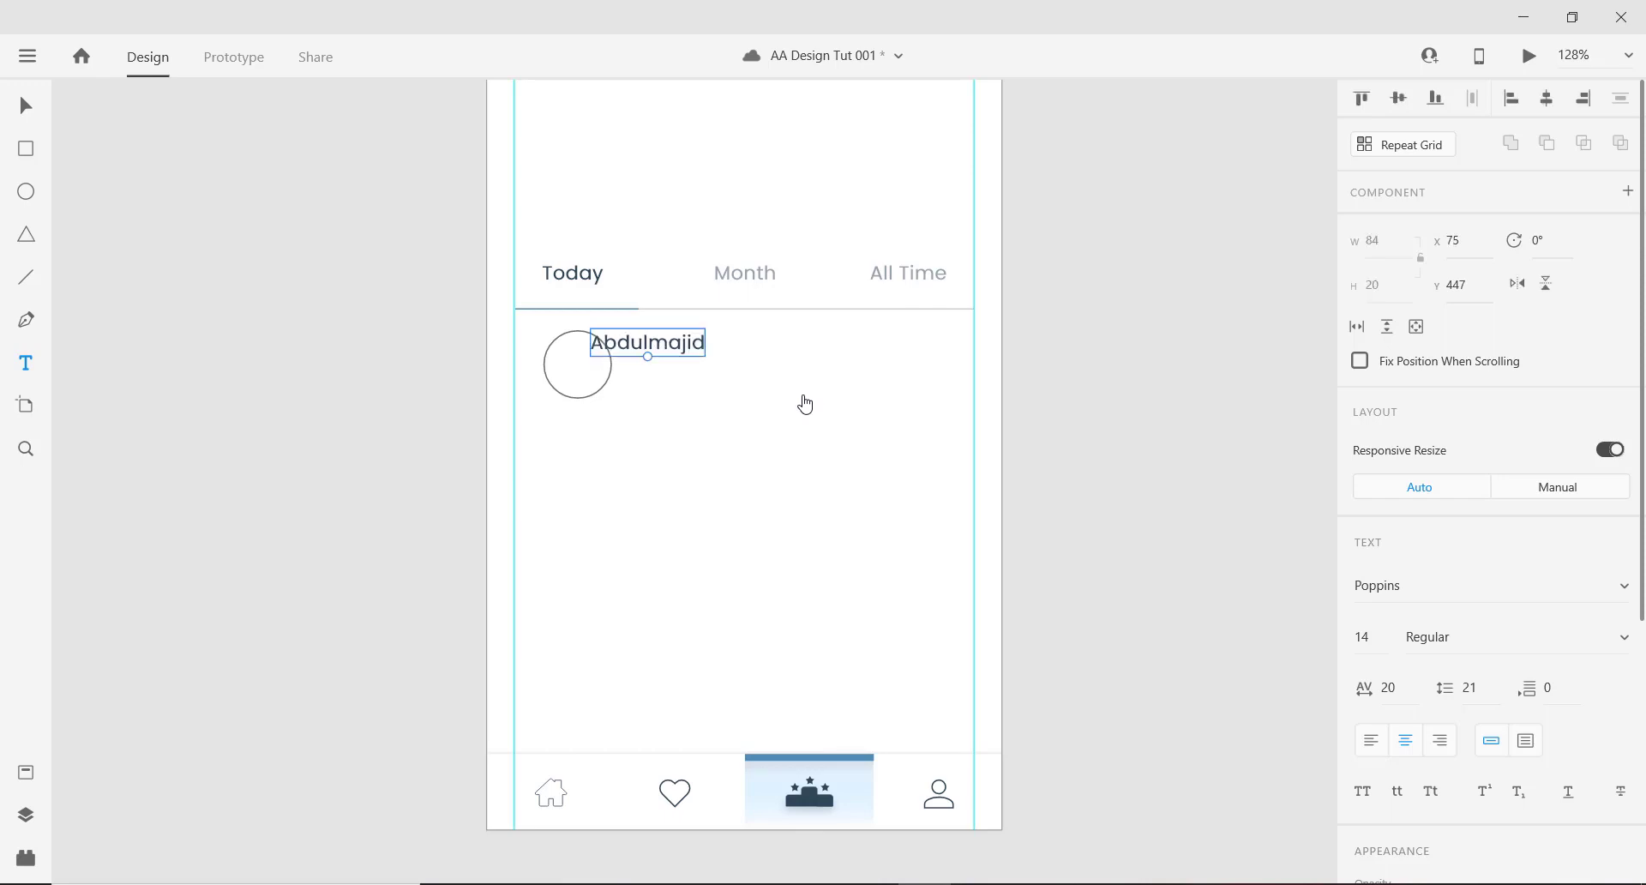
left_click(1370, 739)
Move the name label horizontally to X 101, leaving a 10 px gap beside the avatar circle.
left_click(24, 104)
left_click_drag(598, 342, 645, 347)
scroll(635, 345, "up", 4)
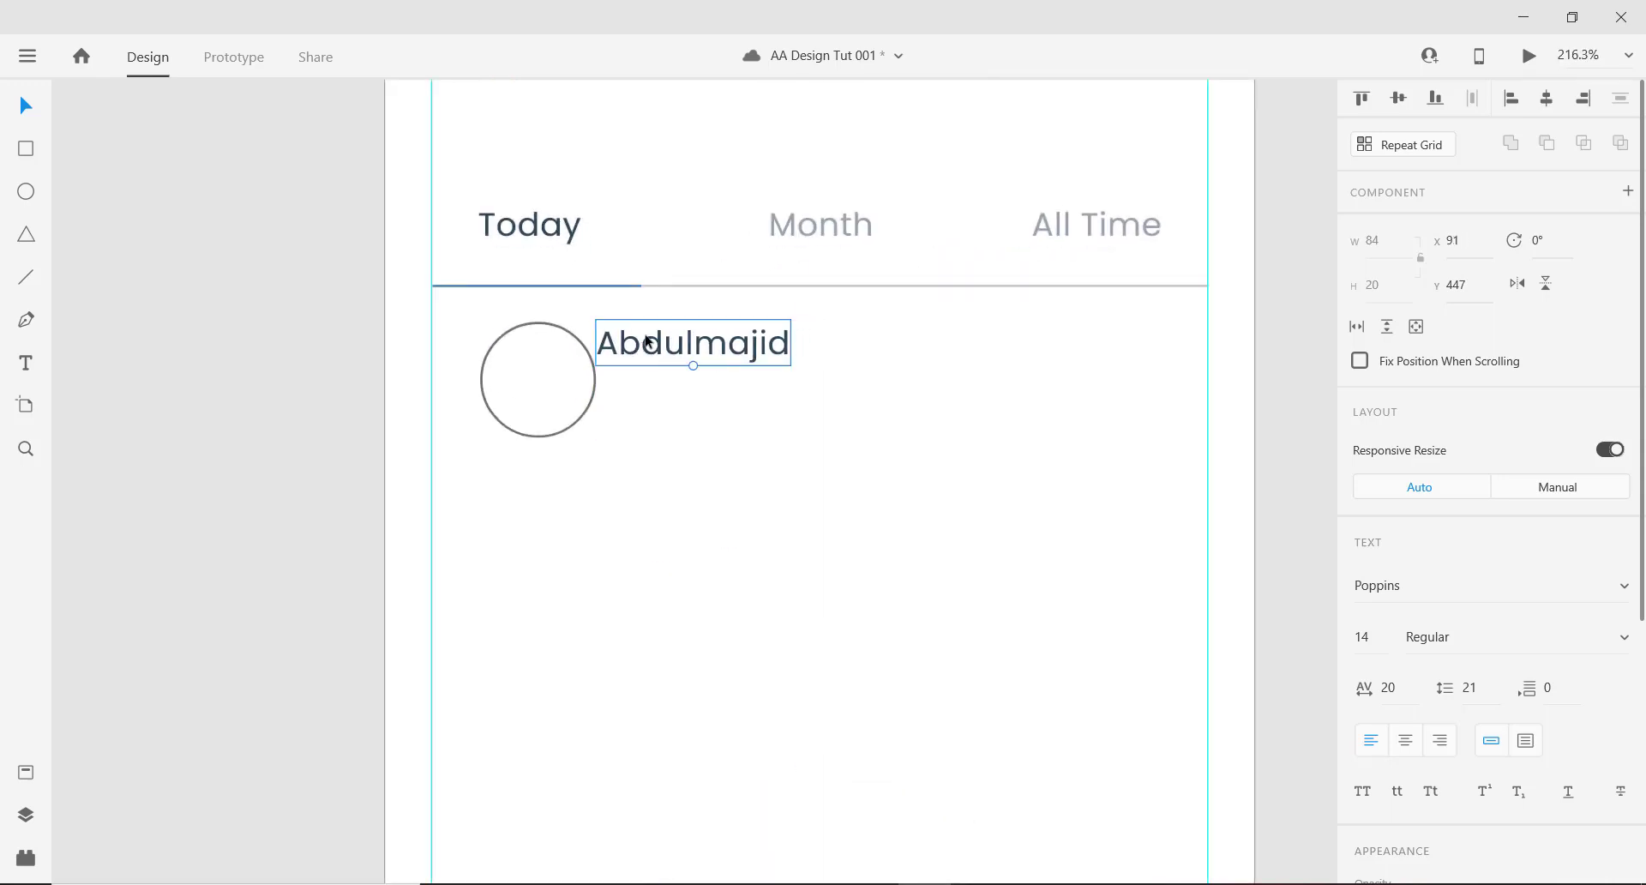
key("shift+Right")
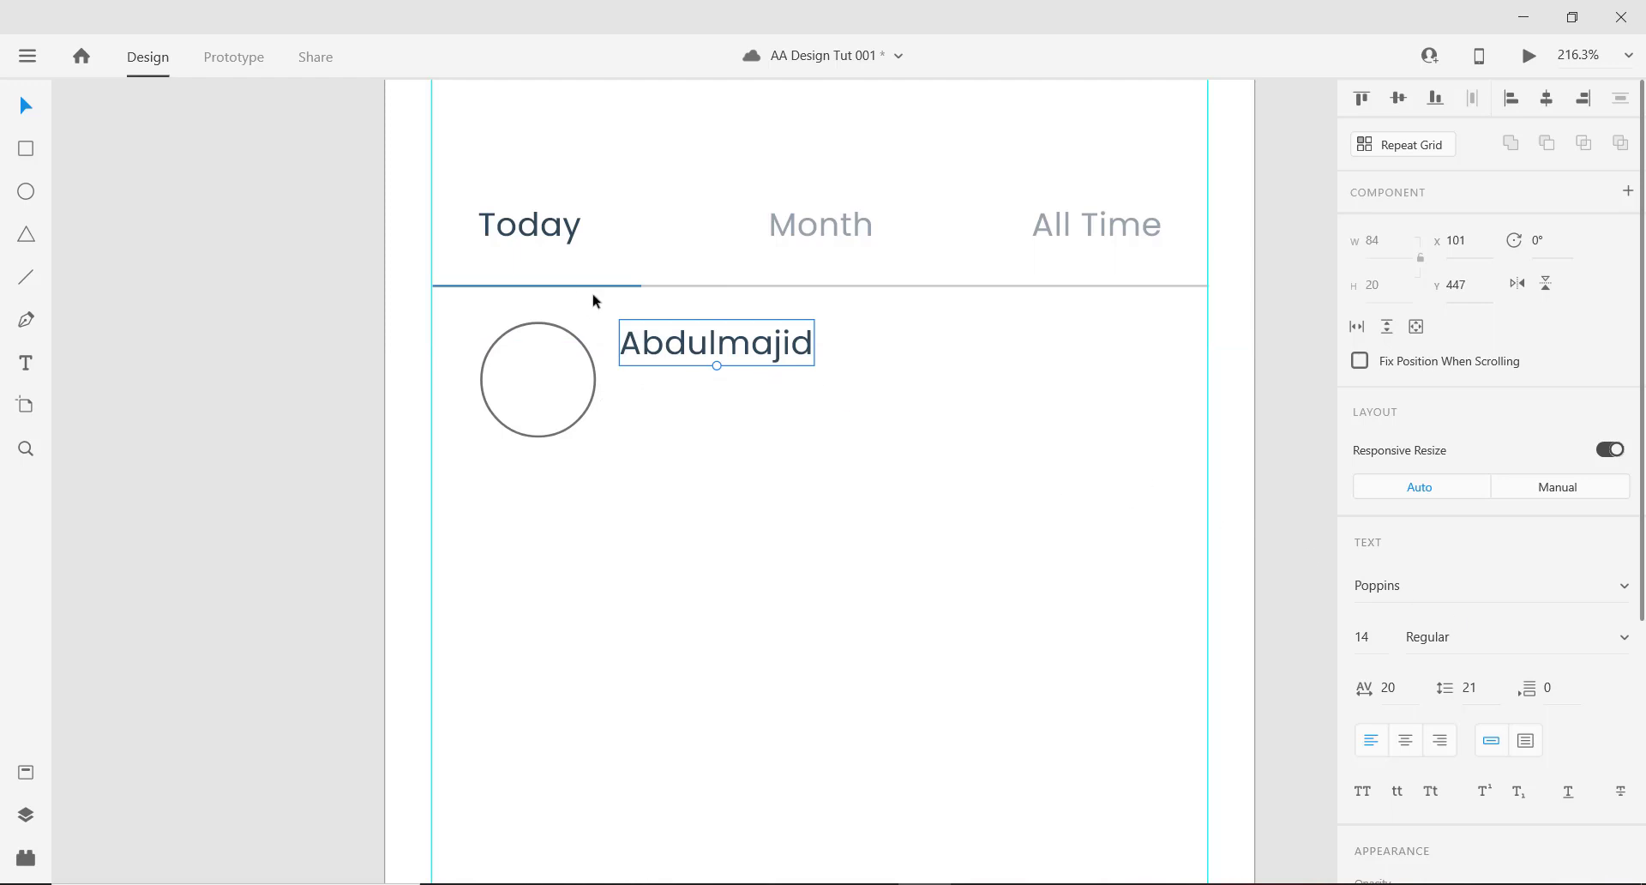
key("alt")
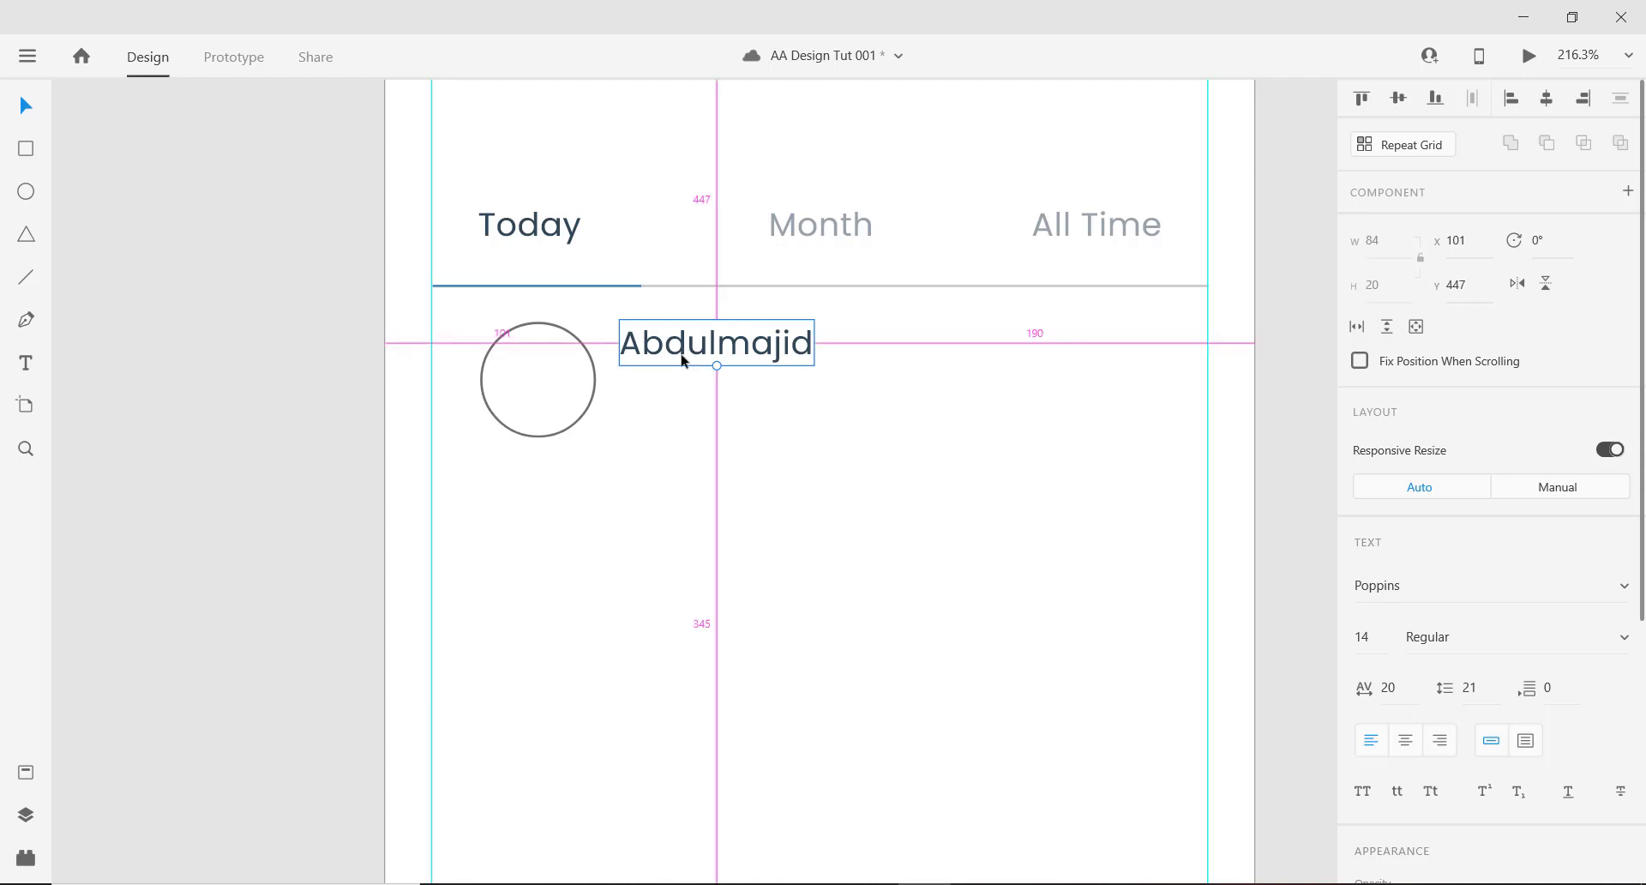
Duplicate the name label straight below the original at Y 473 and reduce the copy's opacity to 50%.
key("alt")
left_click_drag(686, 349, 686, 409)
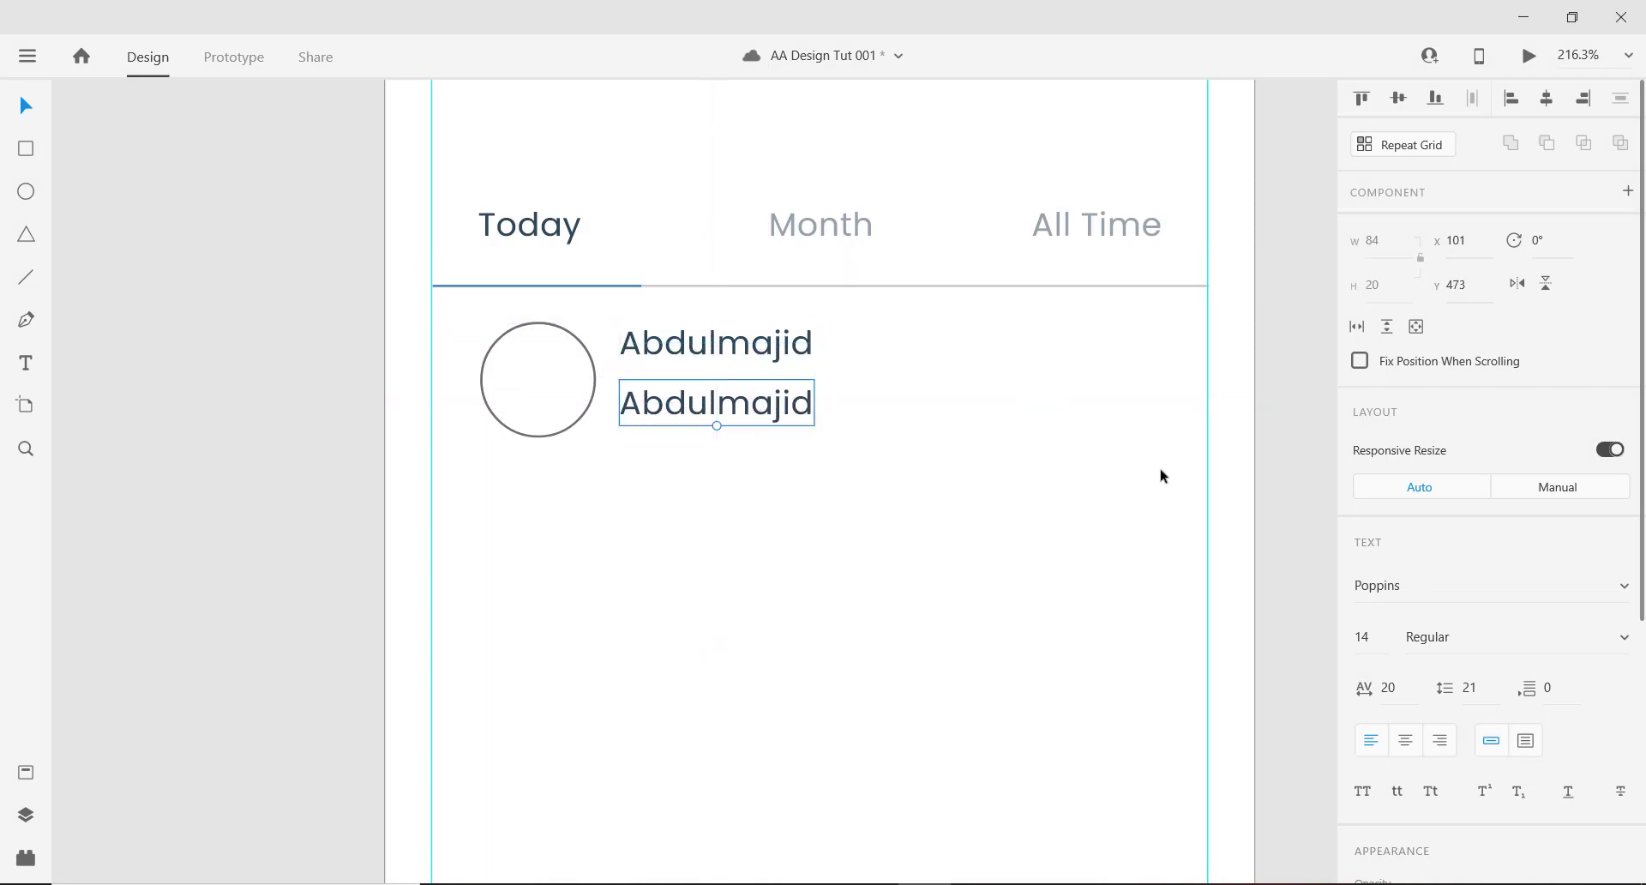
scroll(1580, 599, "down", 5)
left_click(1469, 517)
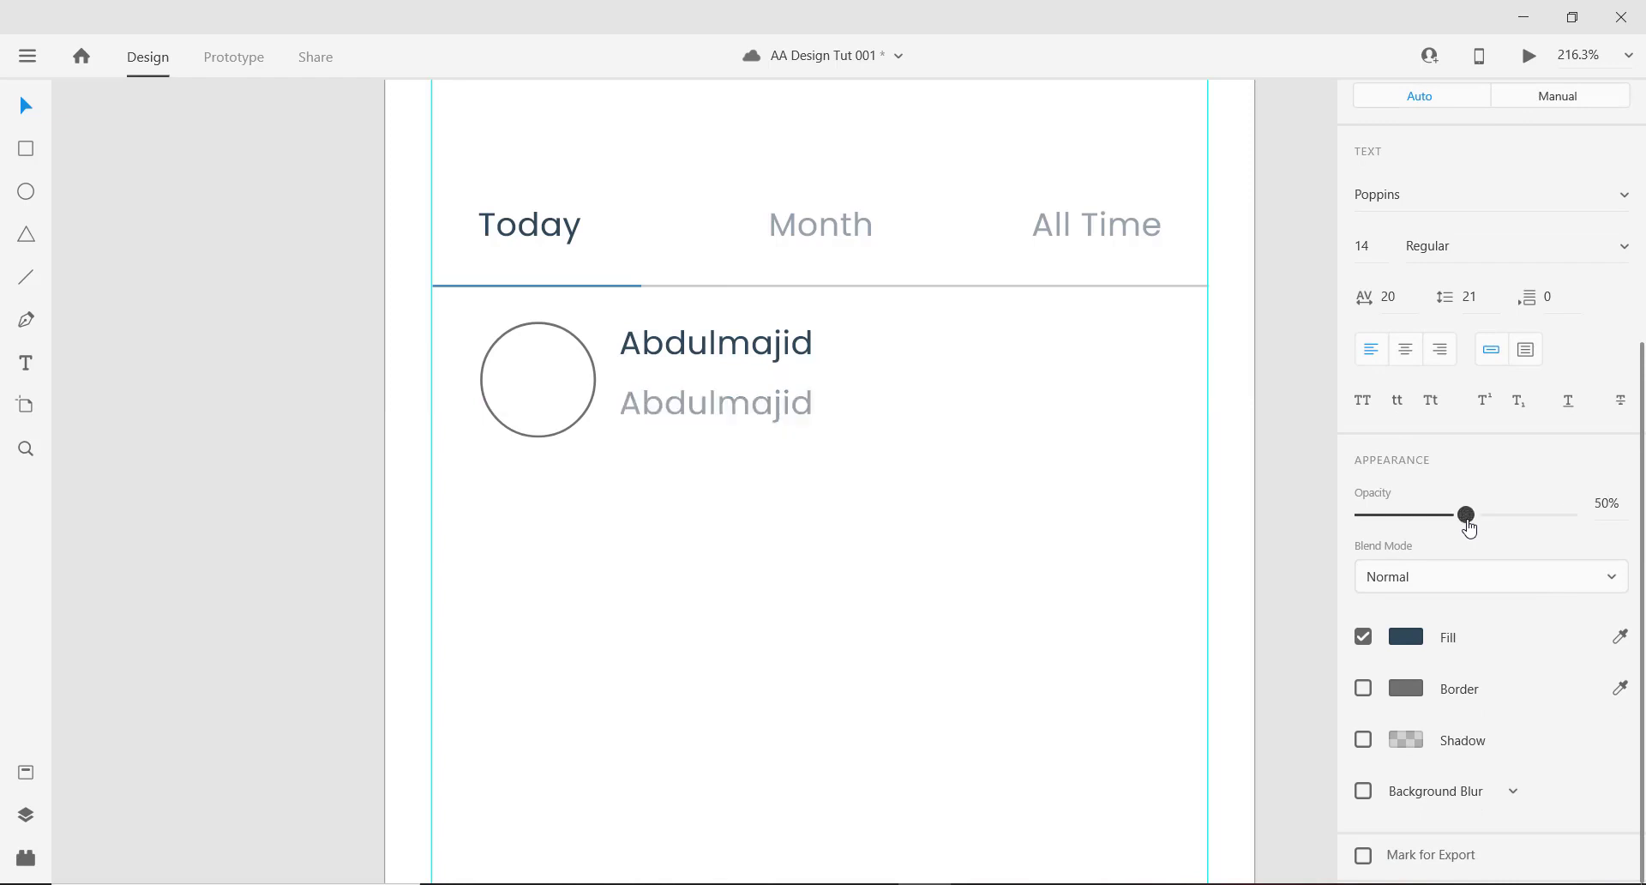
Set the lower label's font size to 12 and move it up to 5 px below the name label.
left_click(1378, 255)
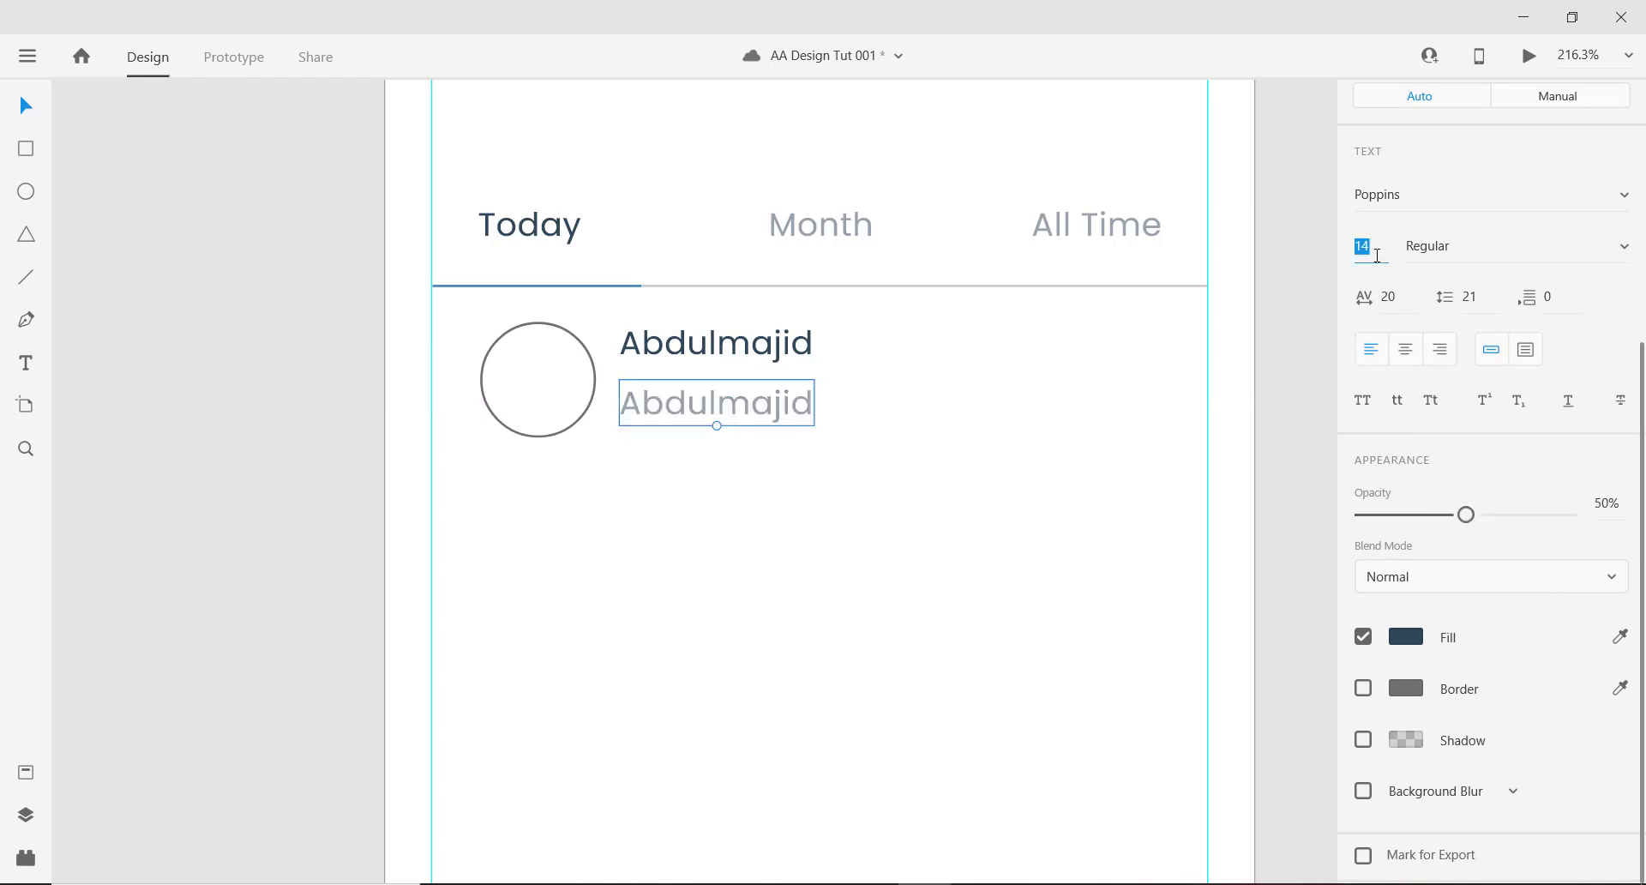
key("Down")
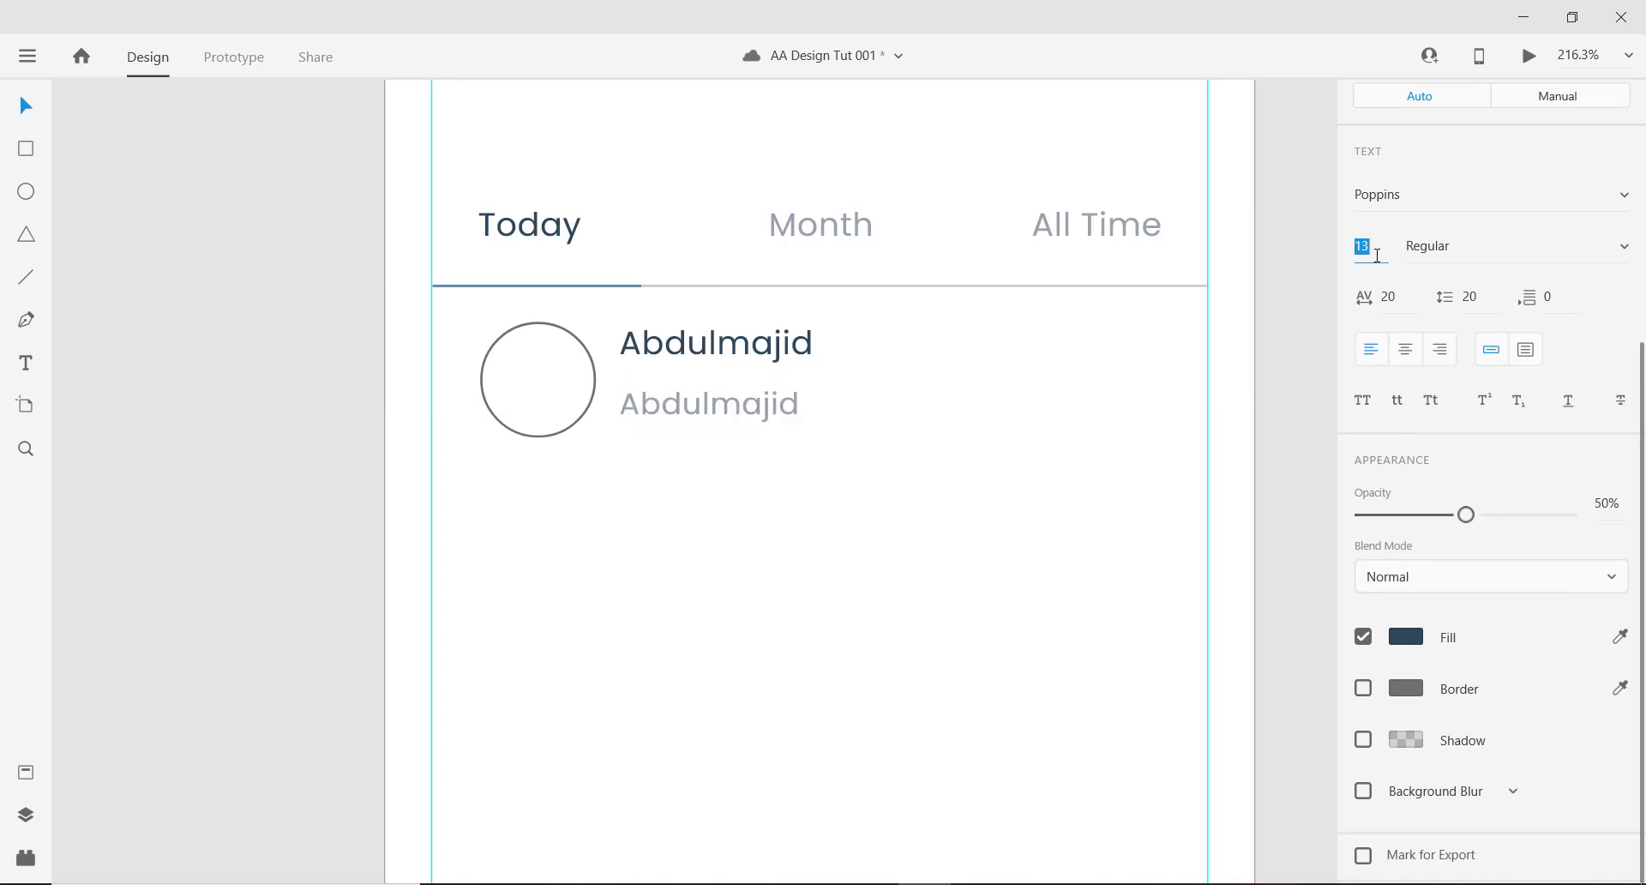
key("Down")
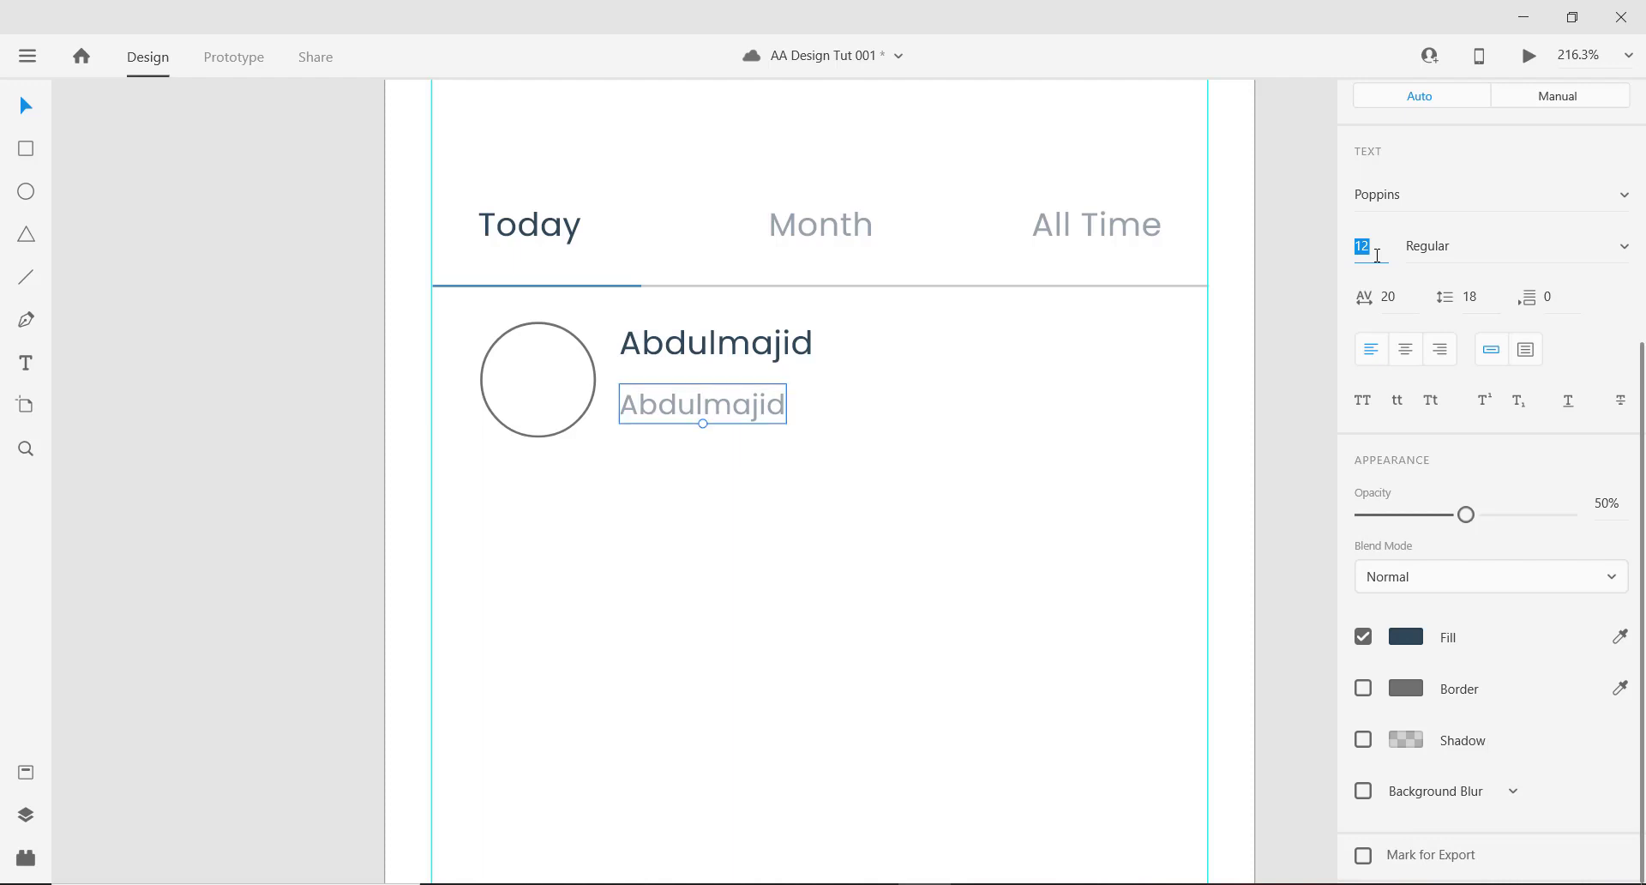
left_click(686, 351)
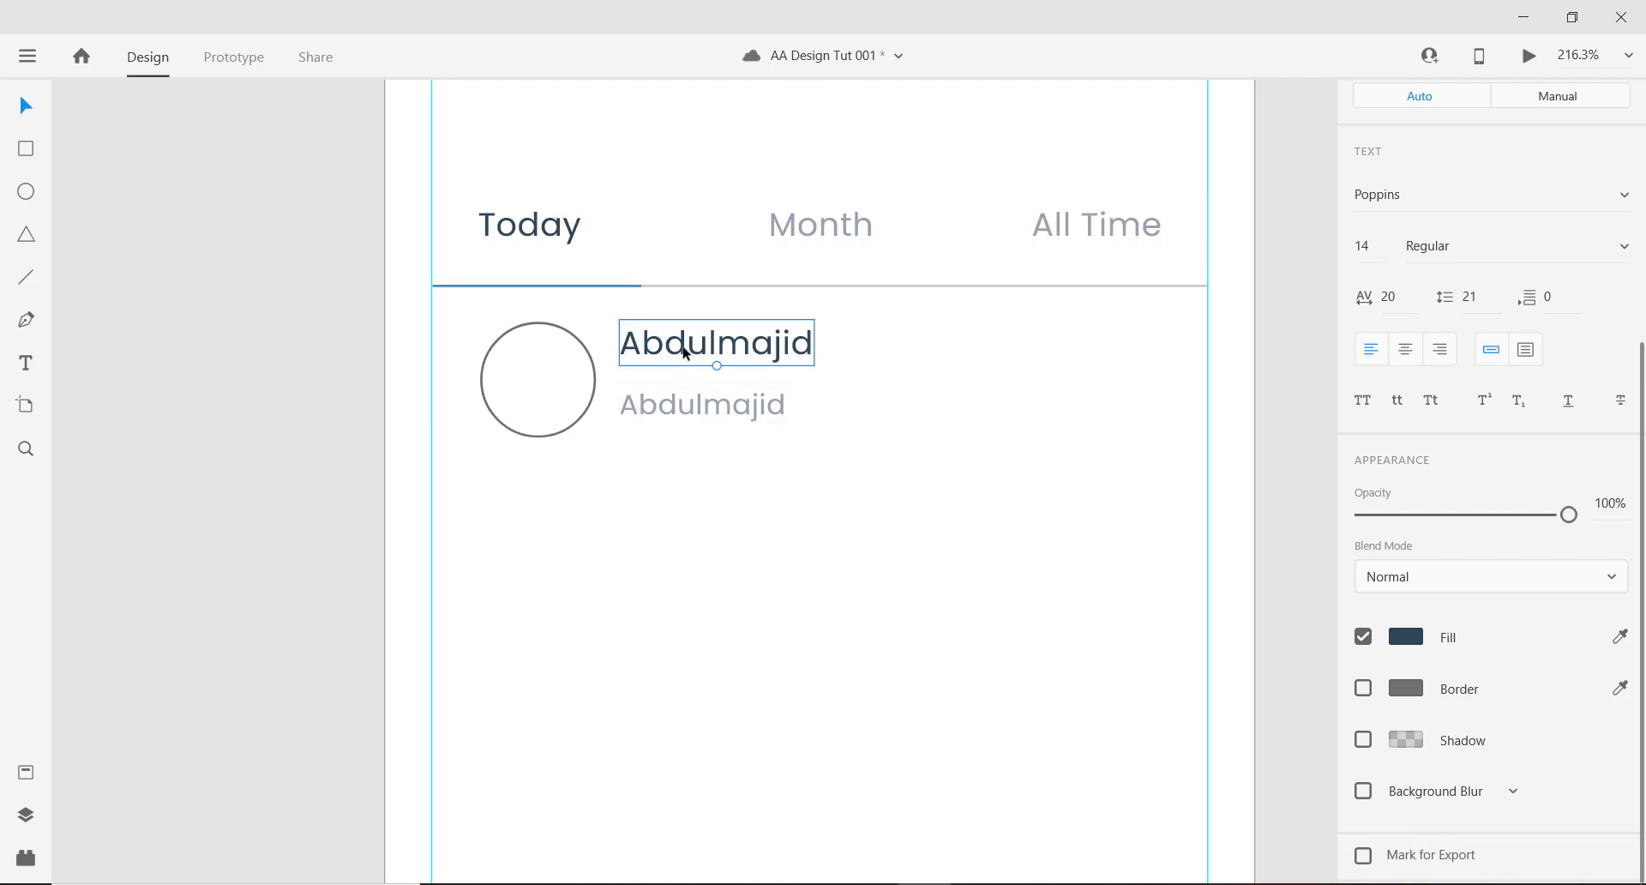
left_click(671, 420)
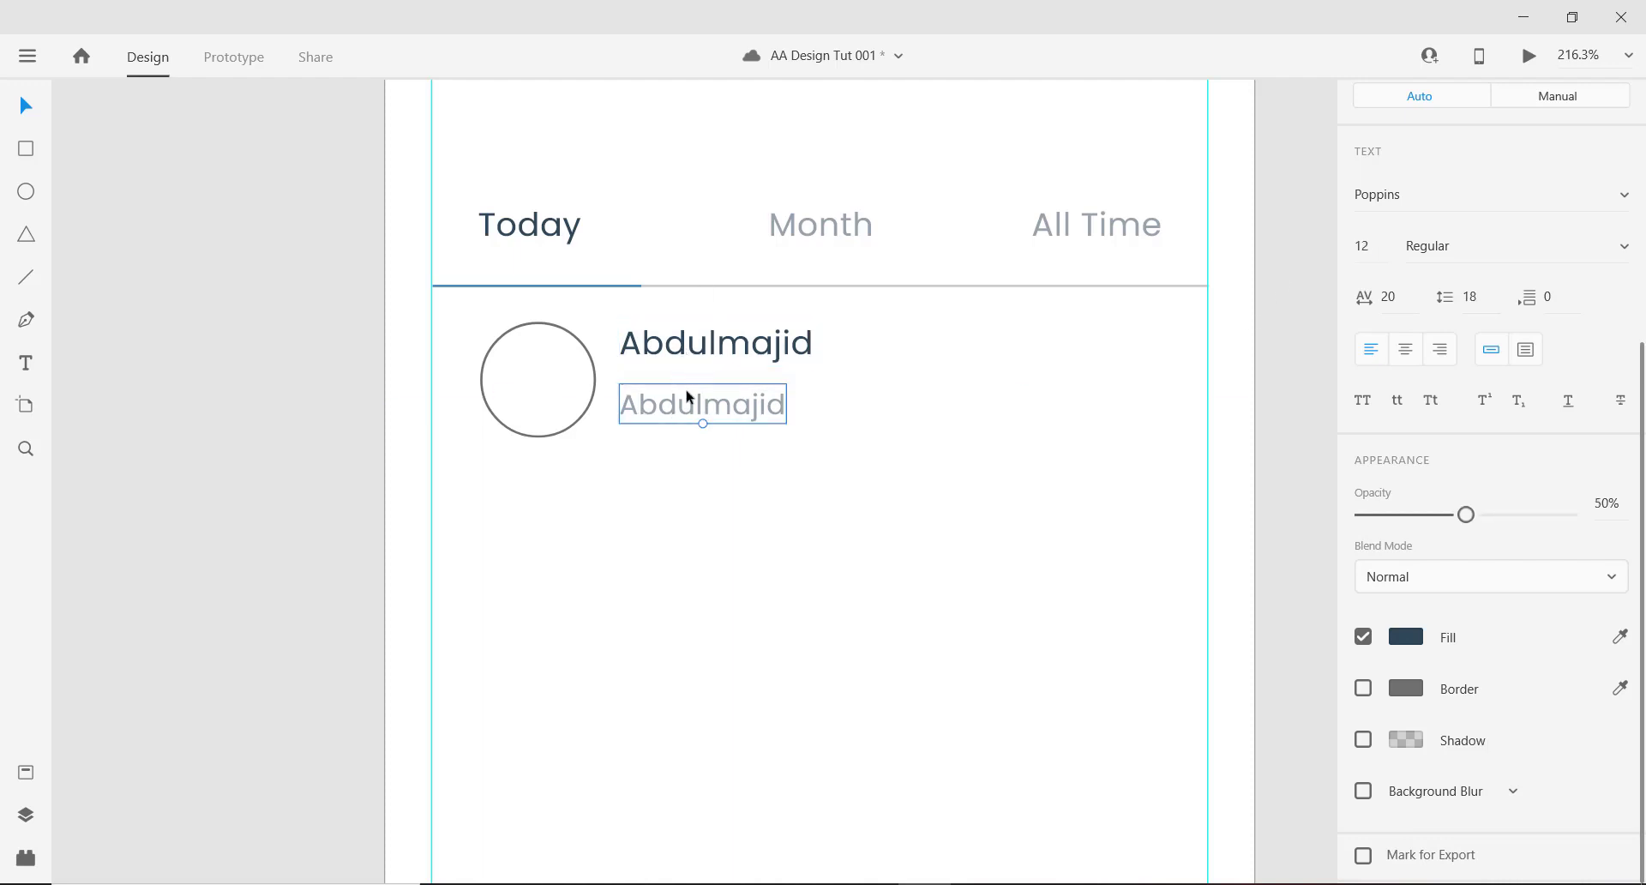
key("Up")
key("Up")
key("Up")
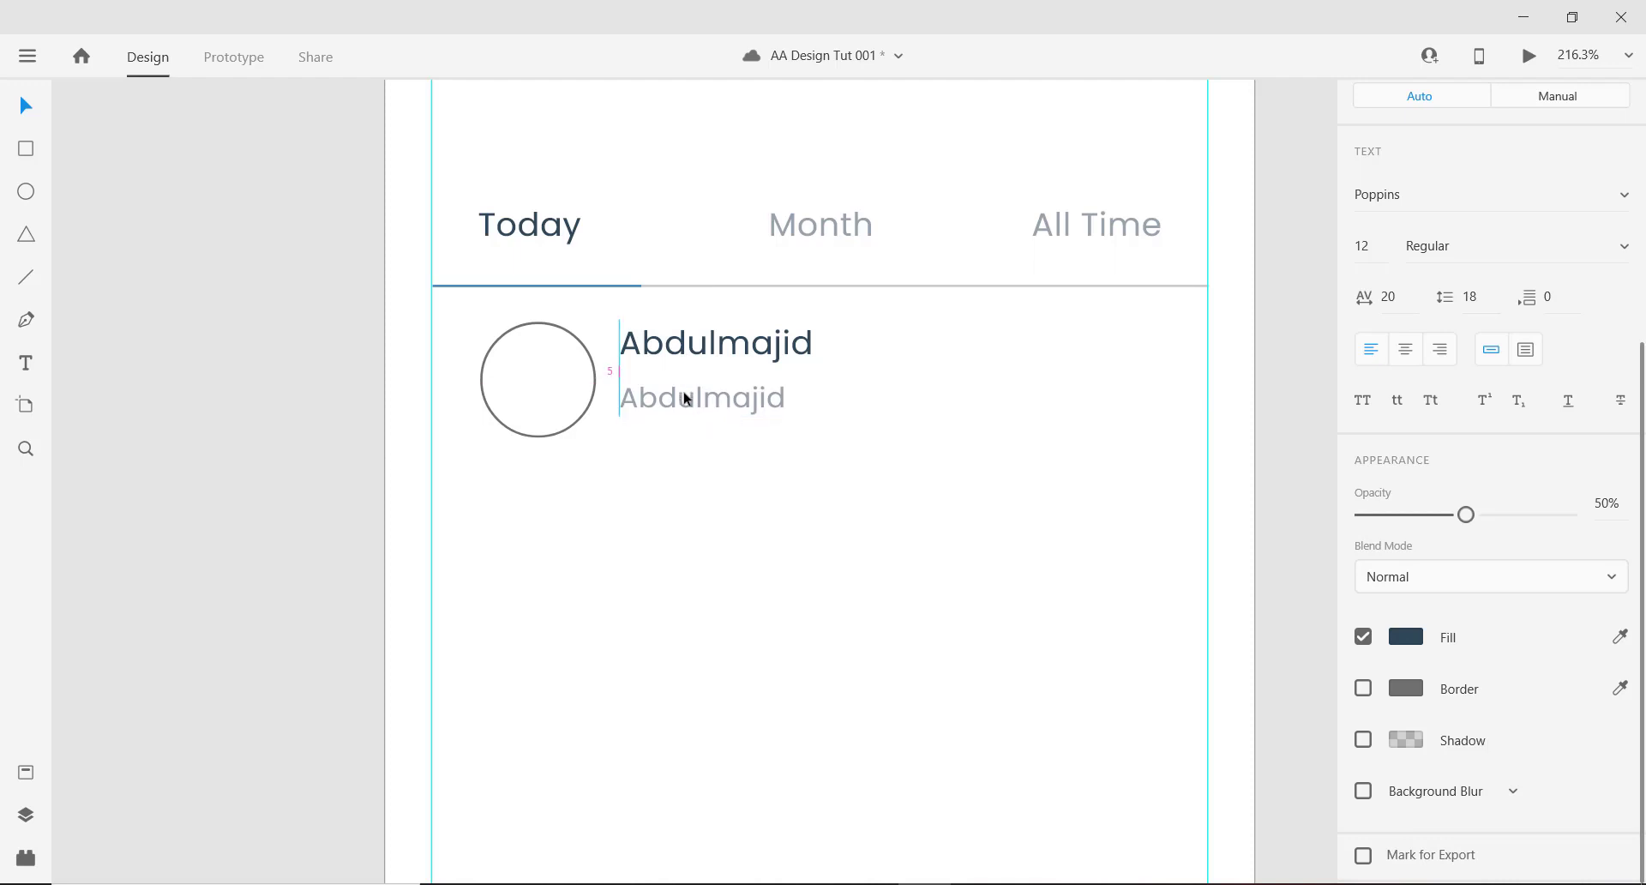
Group the two text labels and move the group down to Y 452, vertically centred on the avatar circle.
left_click(650, 343, "shift")
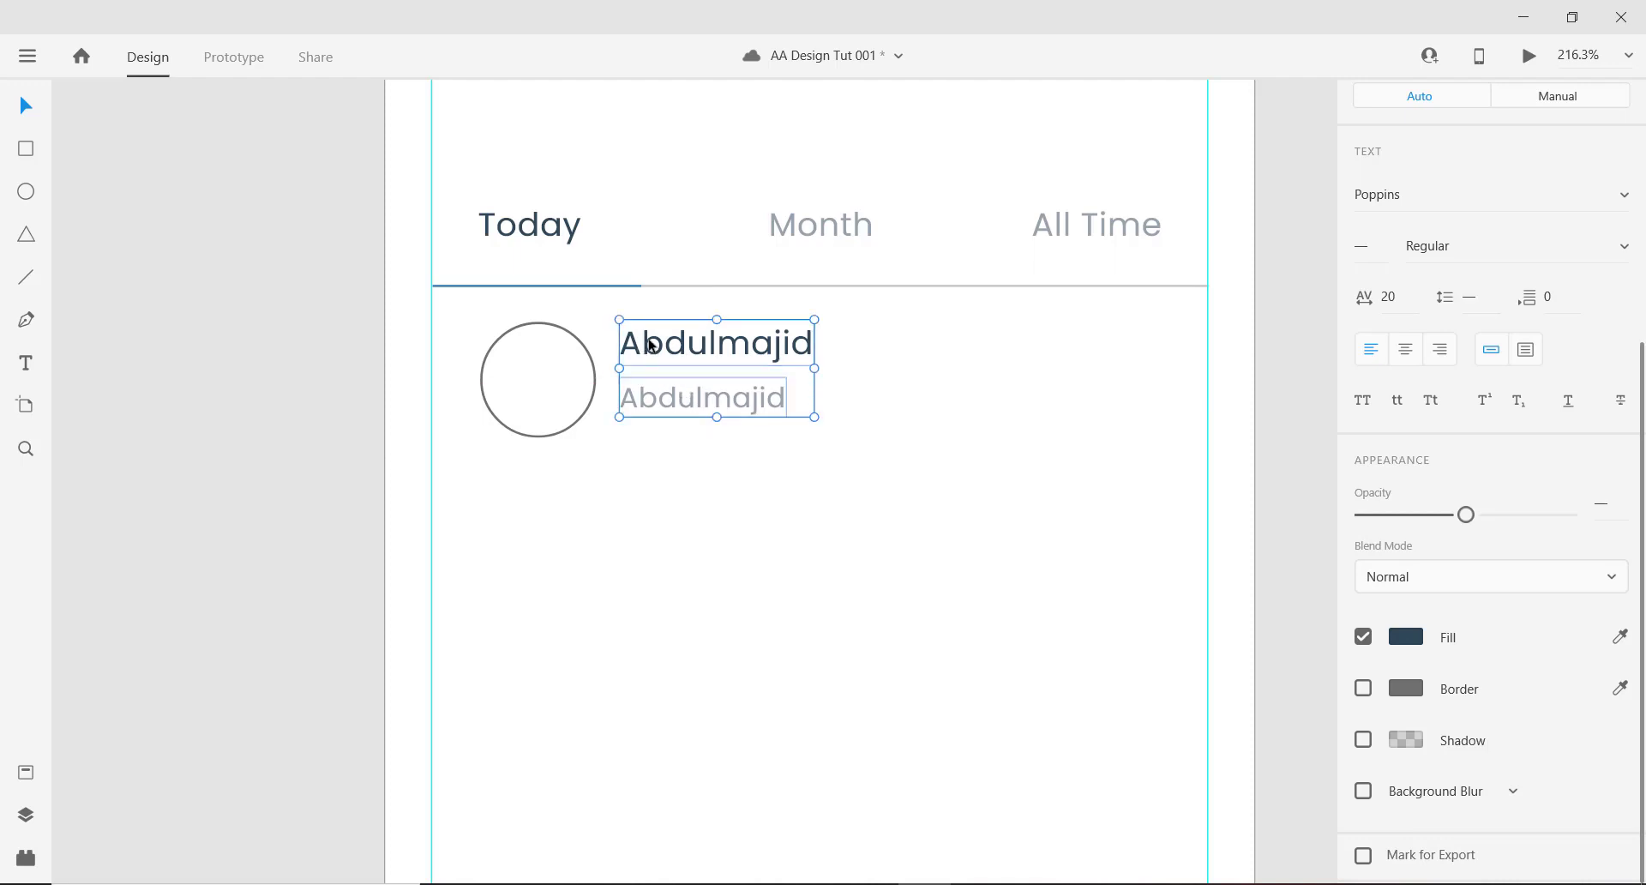
key("ctrl+g")
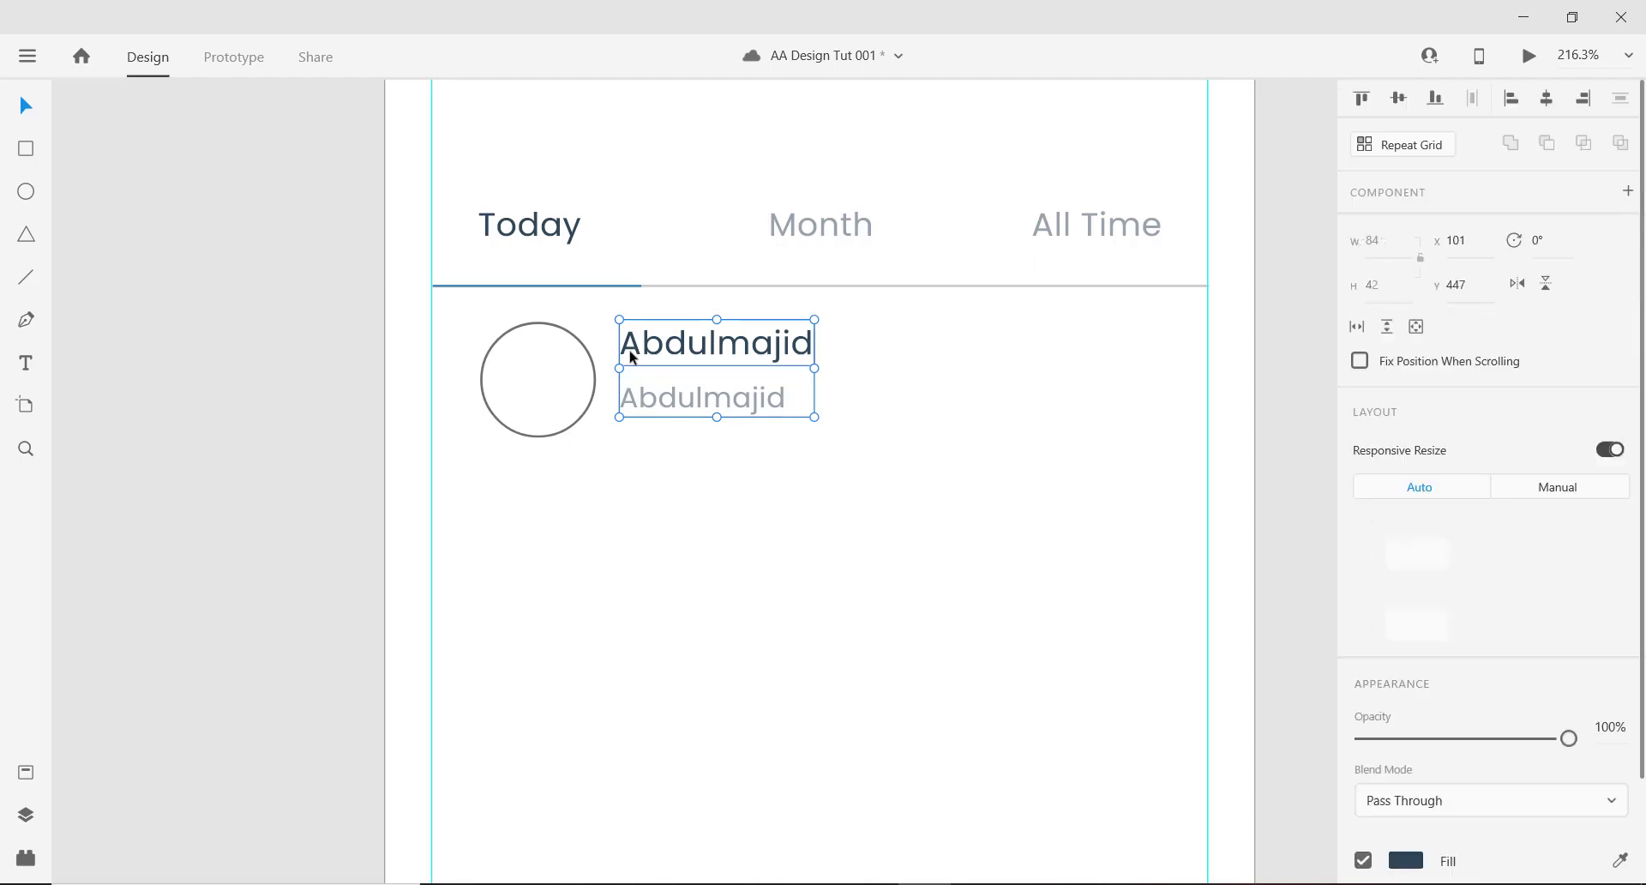
key("Down")
key("Down")
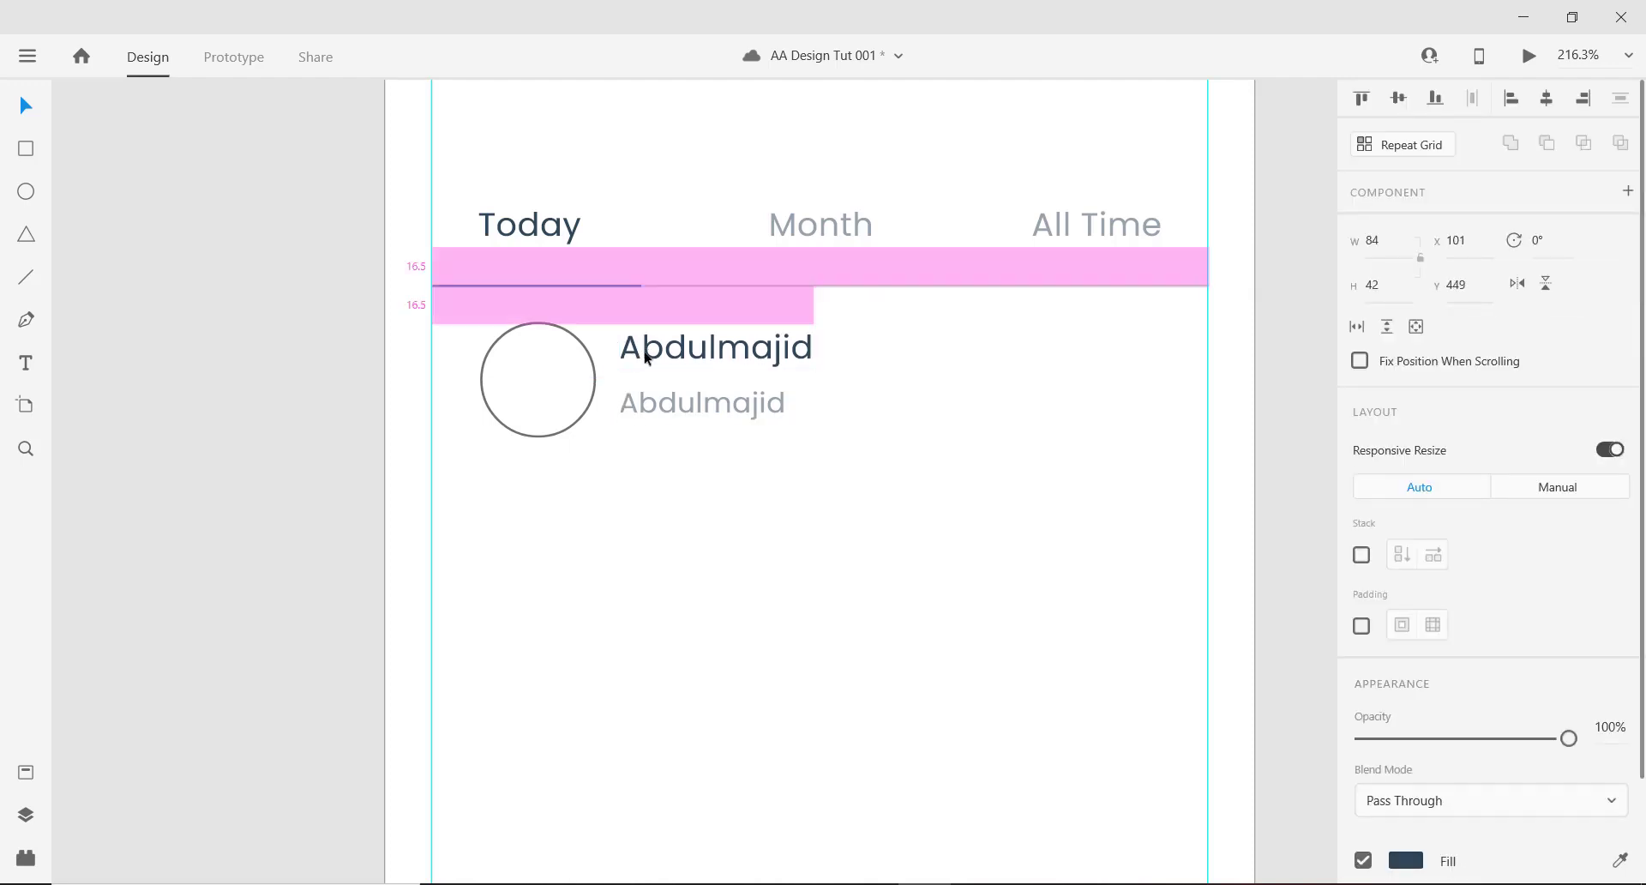
left_click_drag(645, 360, 646, 364)
left_click(547, 333)
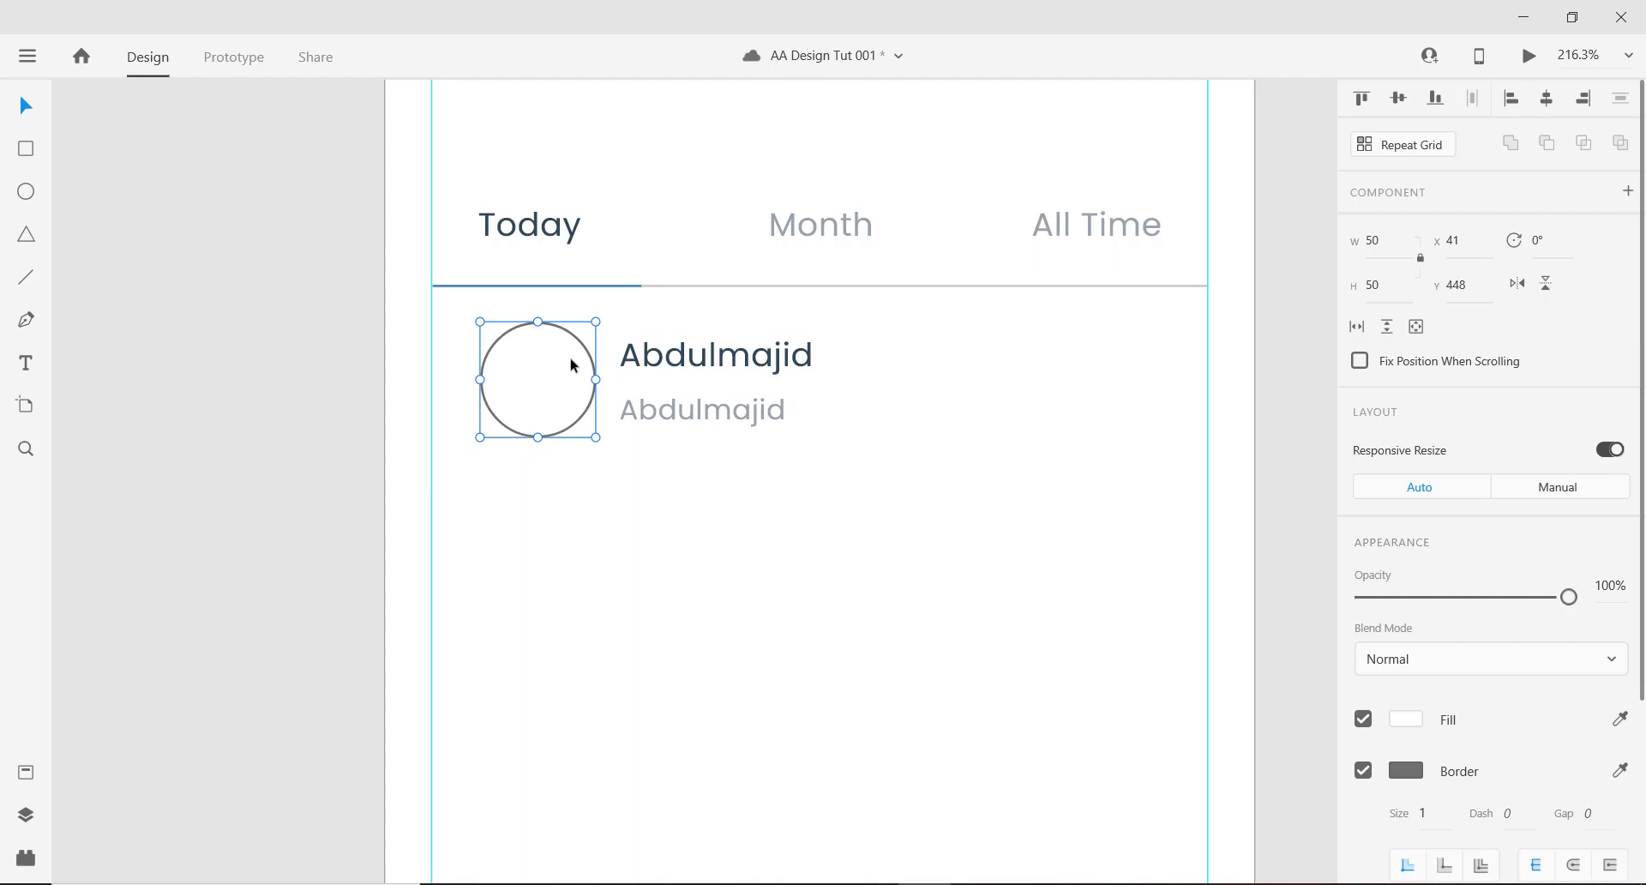
left_click(697, 406)
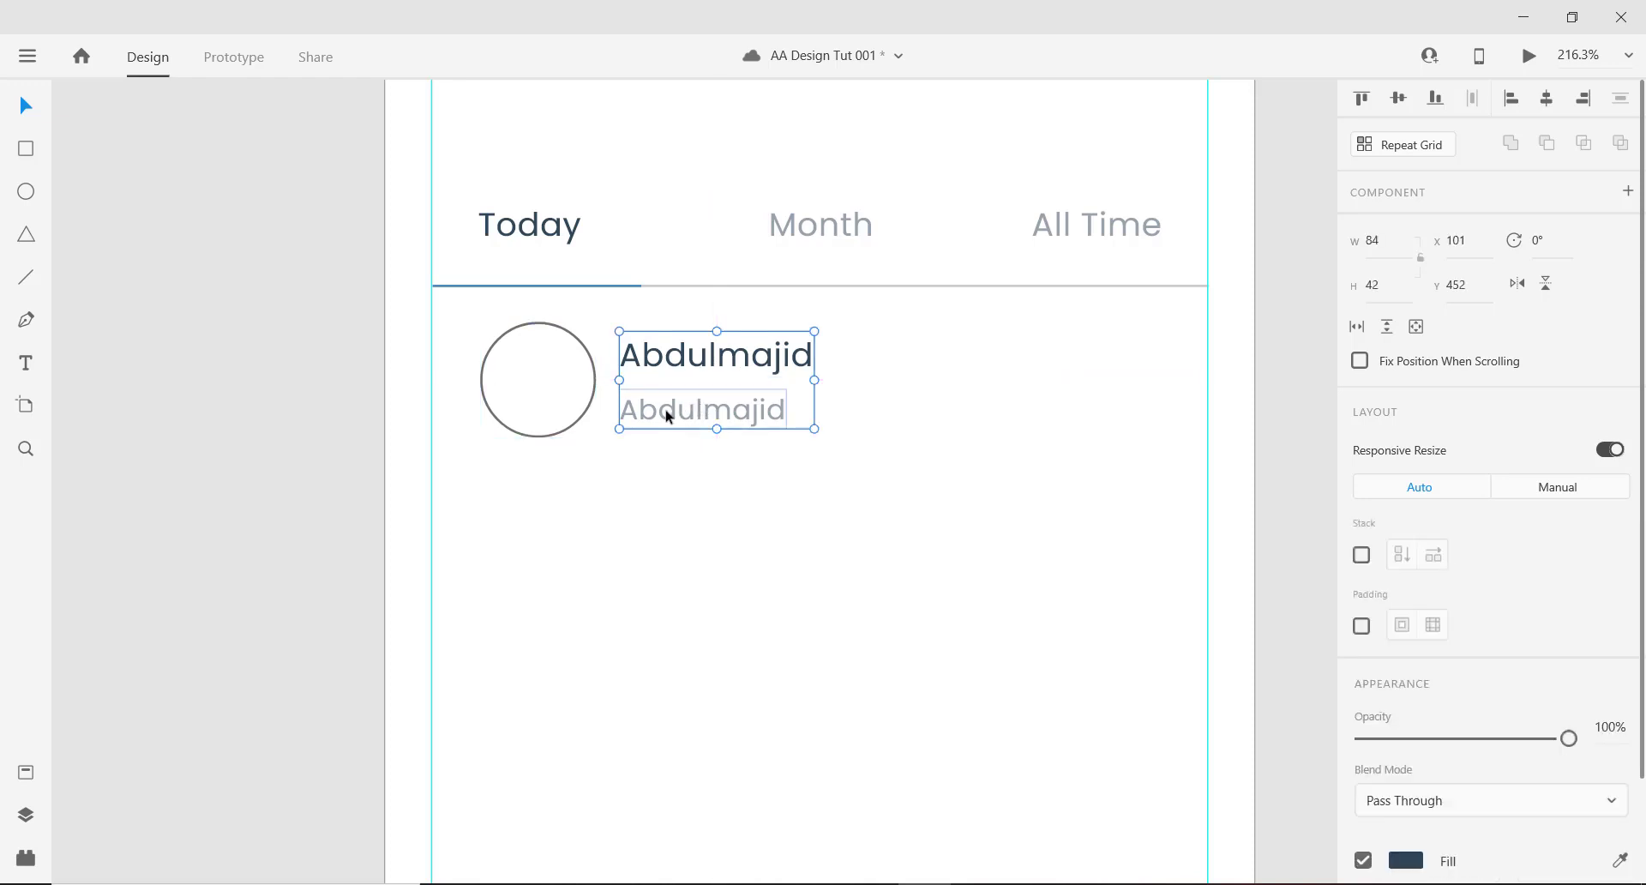
Replace the text of the lower, faded label with "King James College".
key("alt")
double_click(682, 412)
double_click(679, 412)
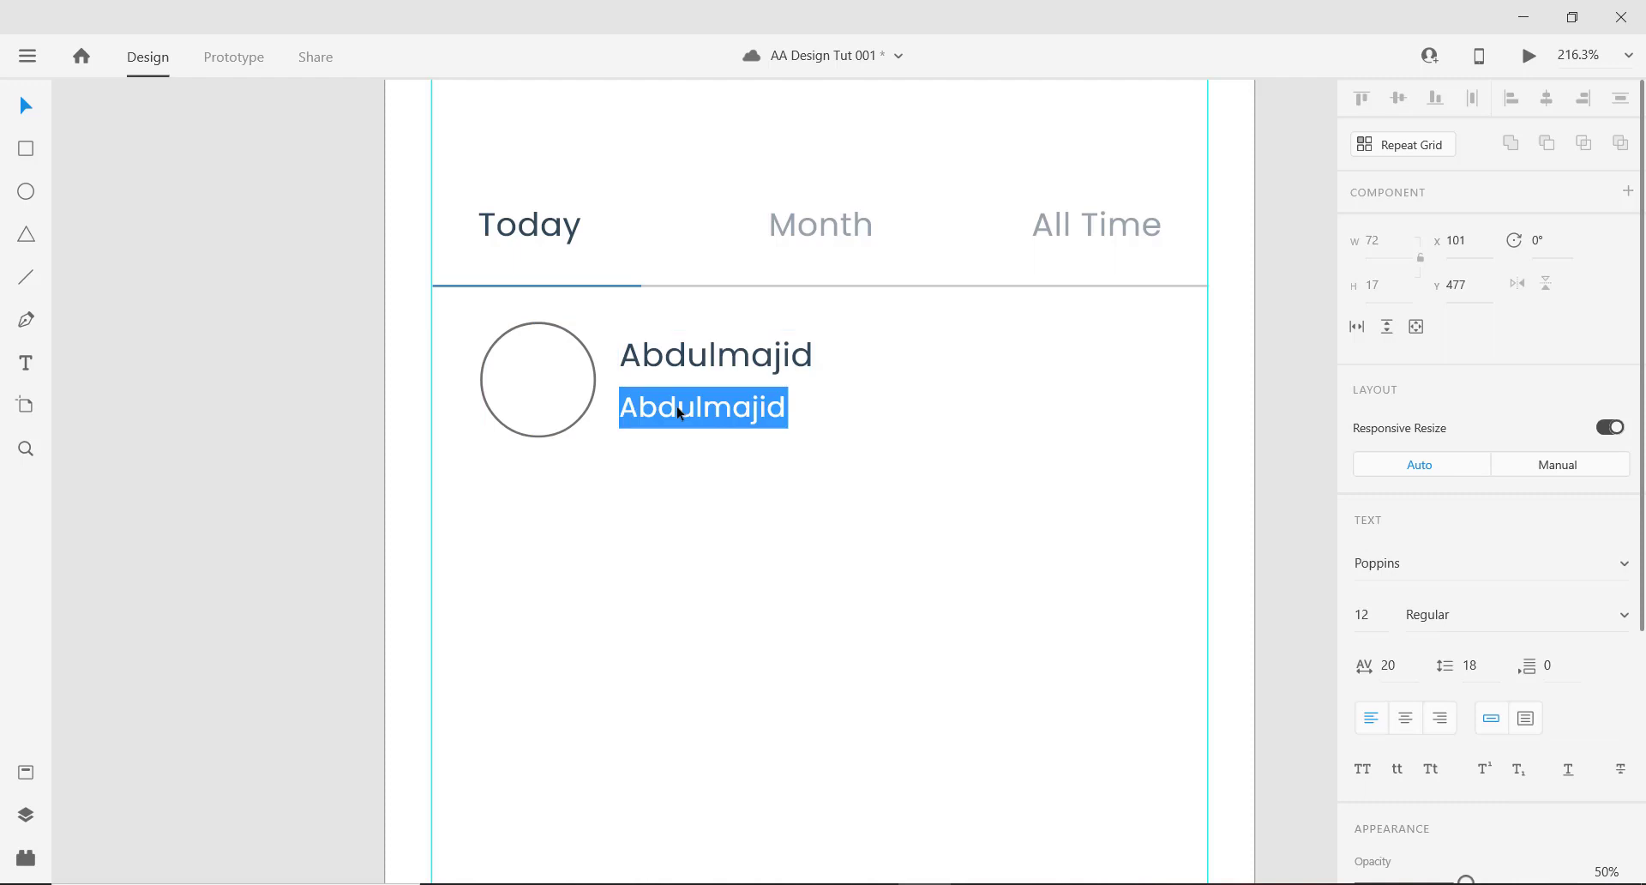
type("K")
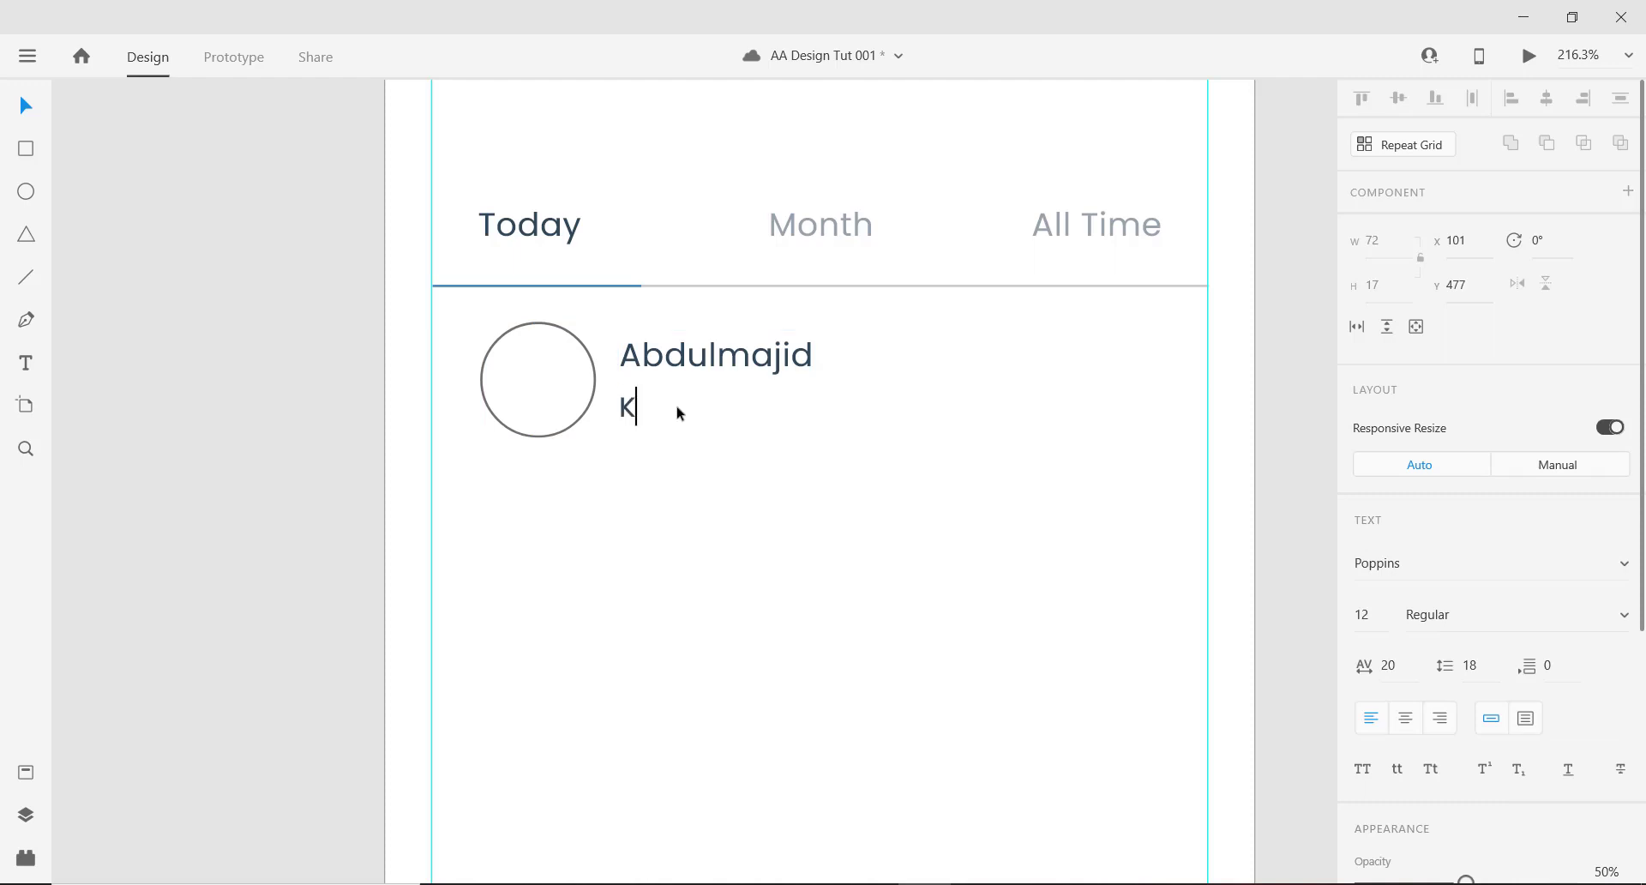
type("ing James Colle")
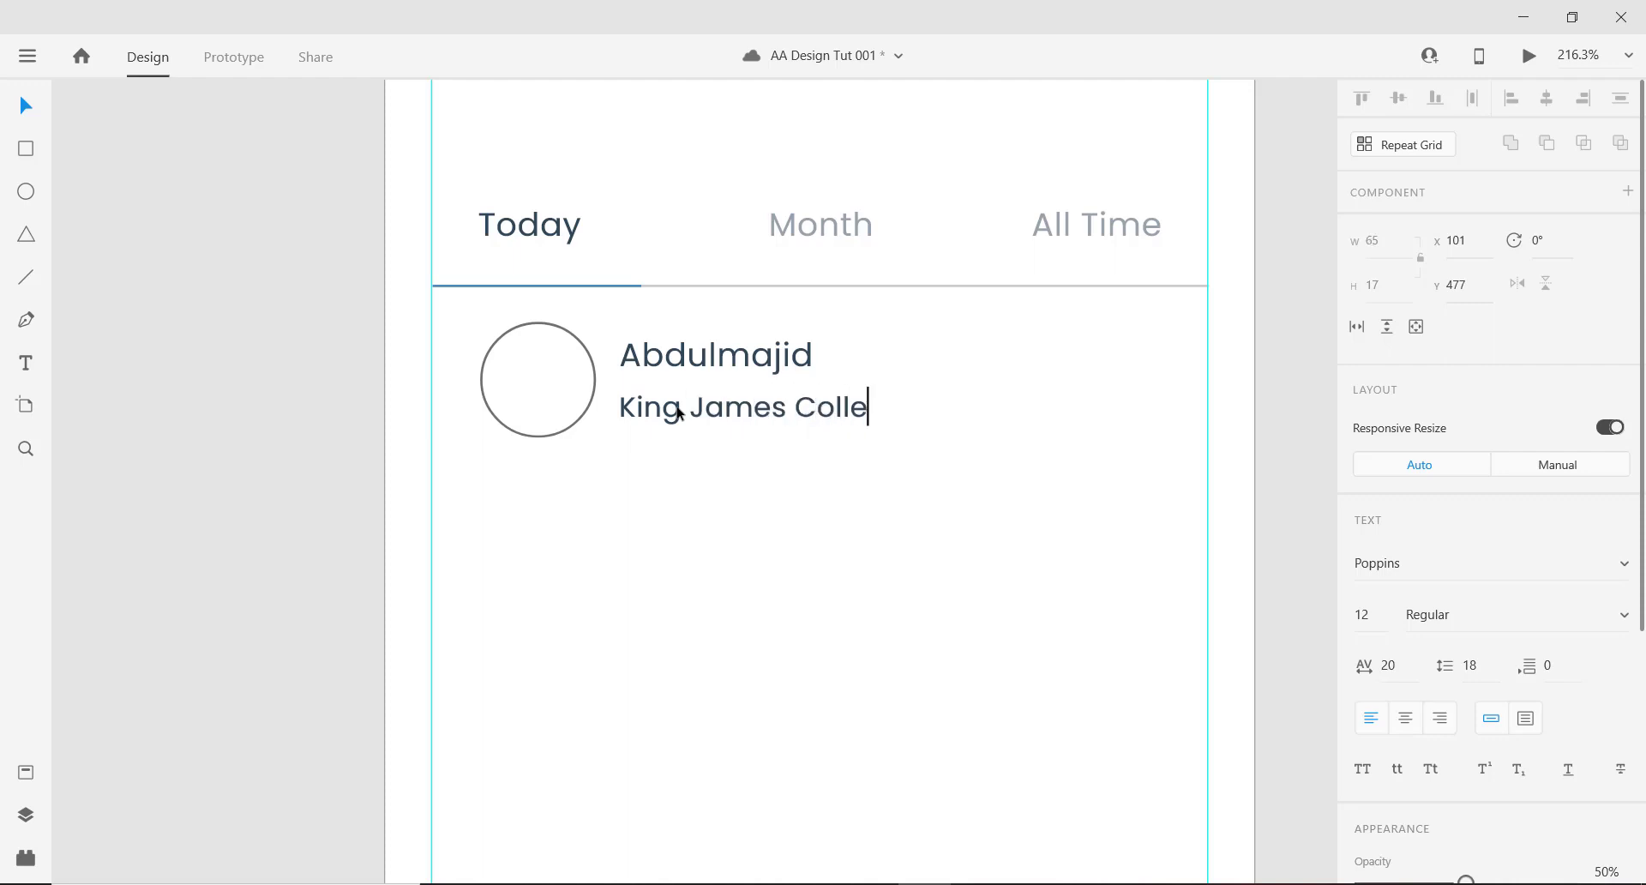
type("f")
key("BackSpace")
type("ge")
key("Escape")
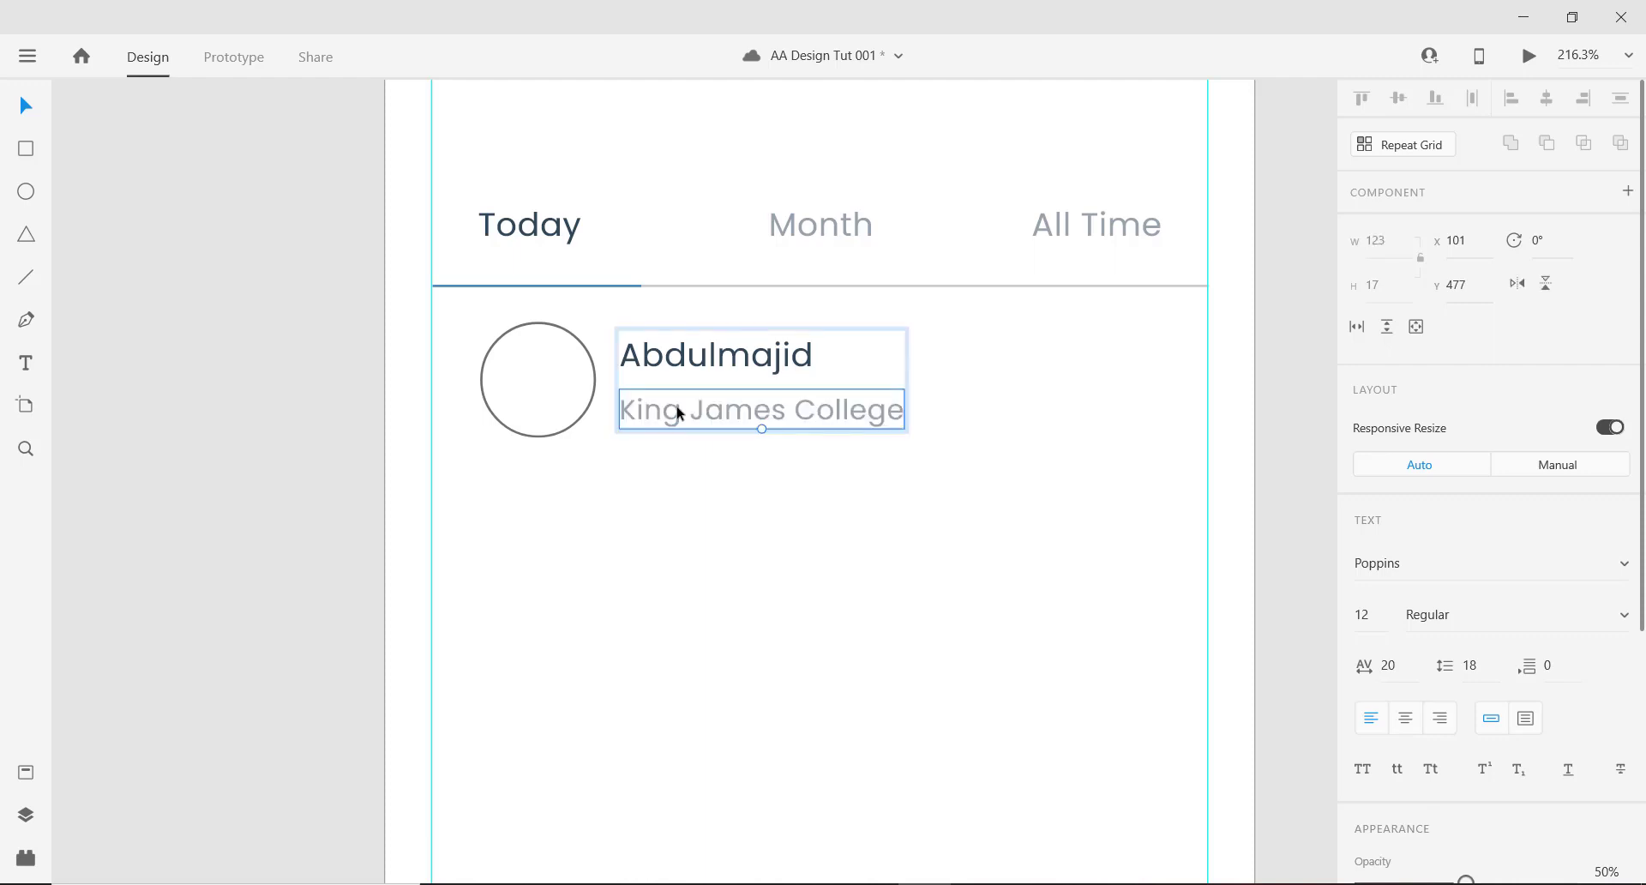
Select the name and college text group and check its distances to the artboard edges.
left_click(677, 519)
scroll(625, 412, "down", 6)
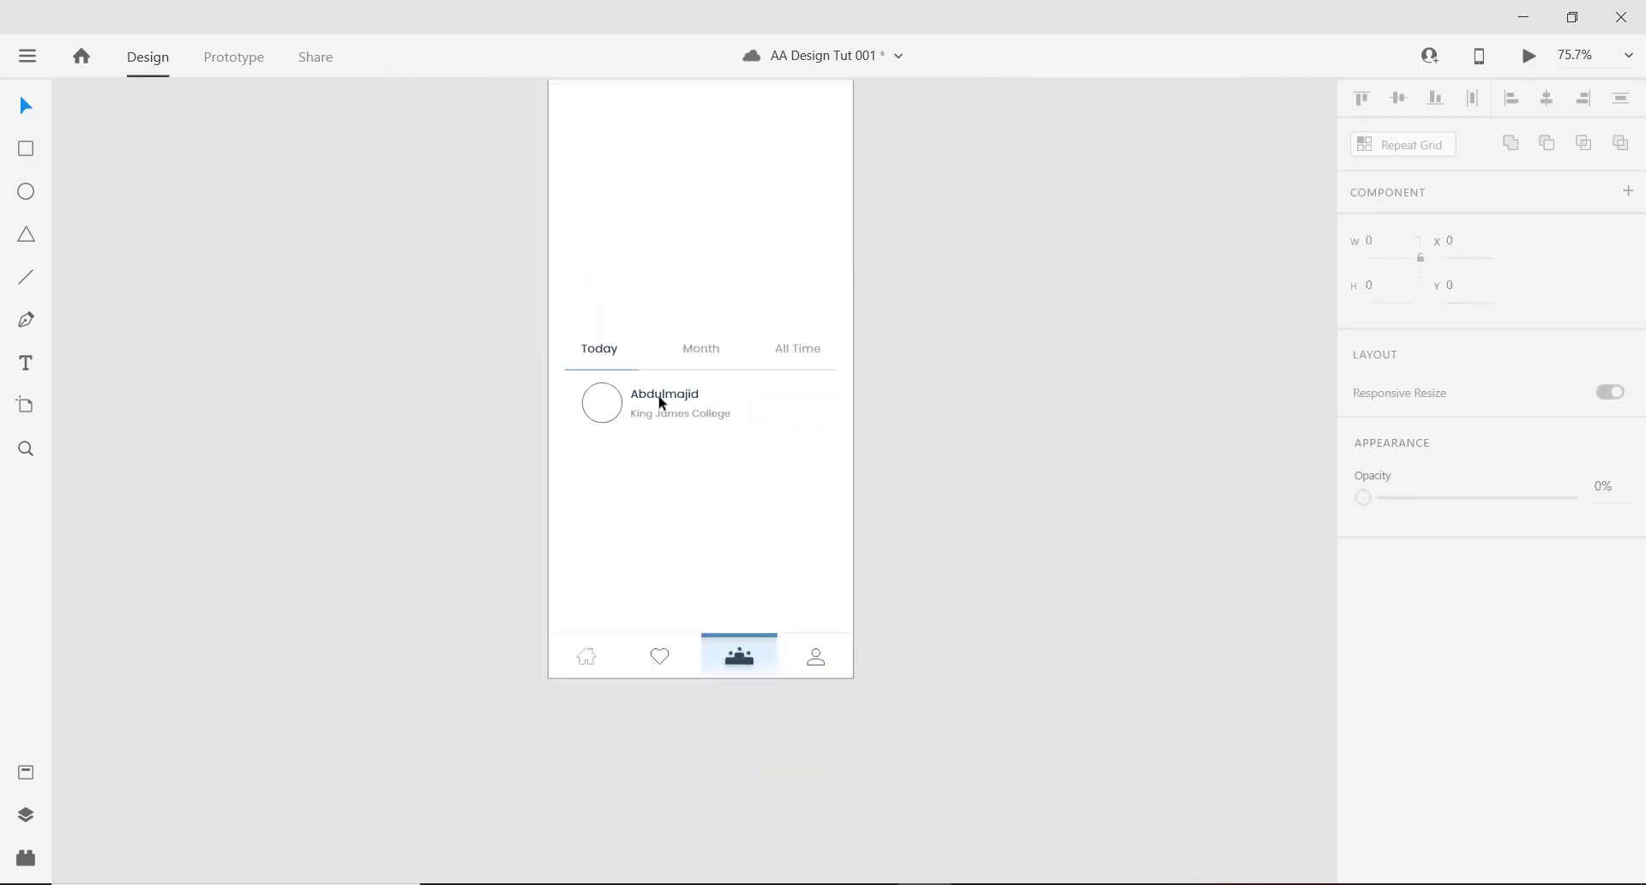
scroll(662, 404, "up", 4)
left_click(632, 393)
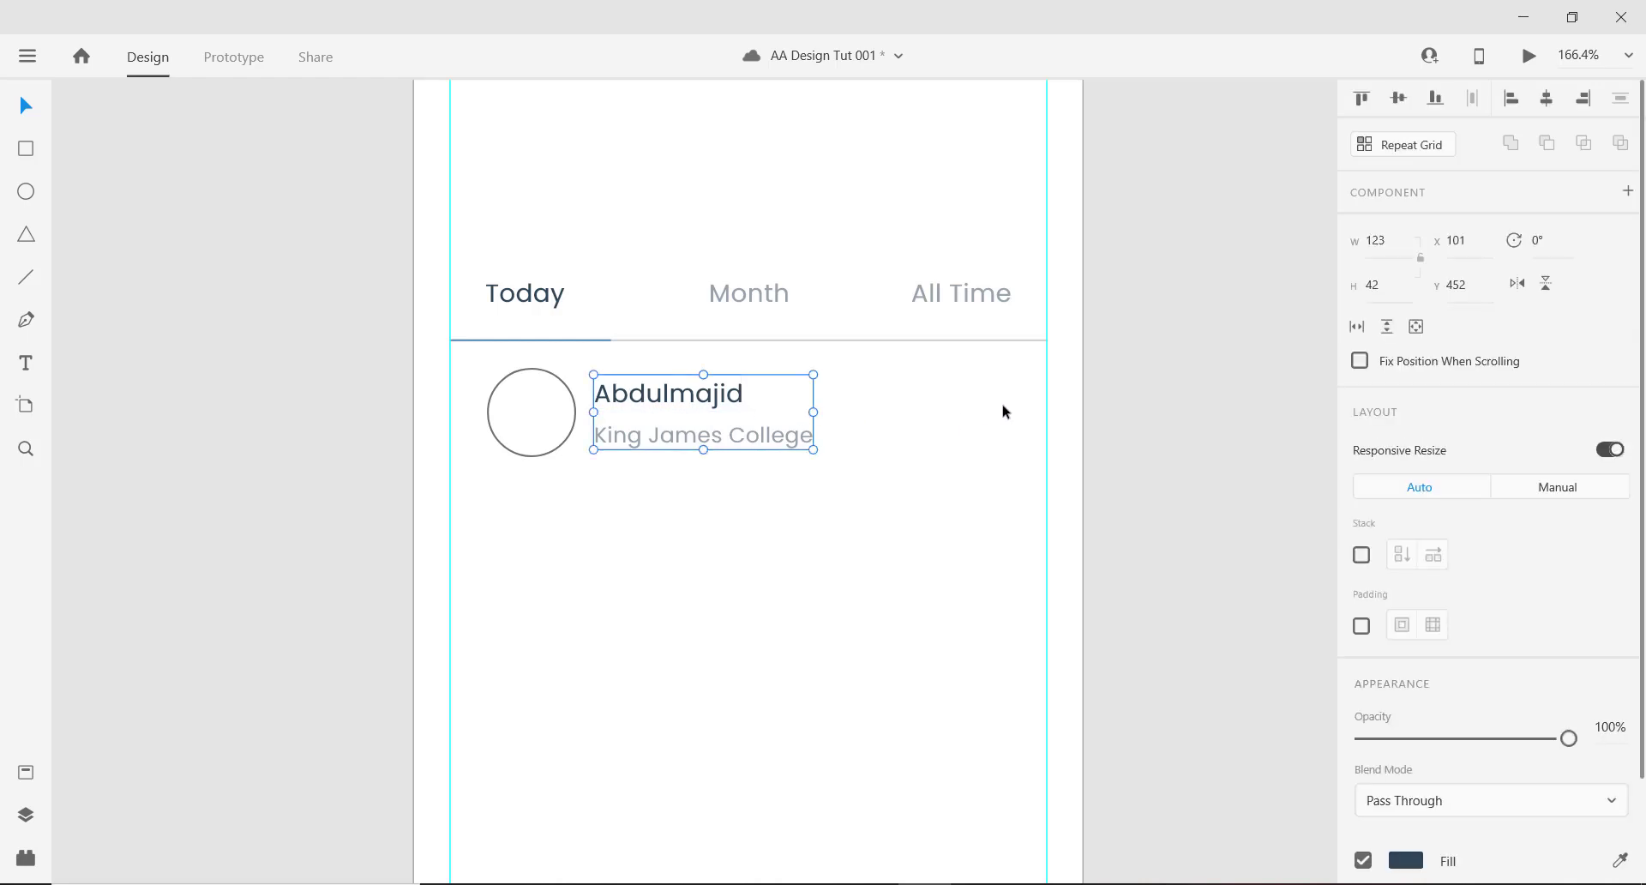
key("alt")
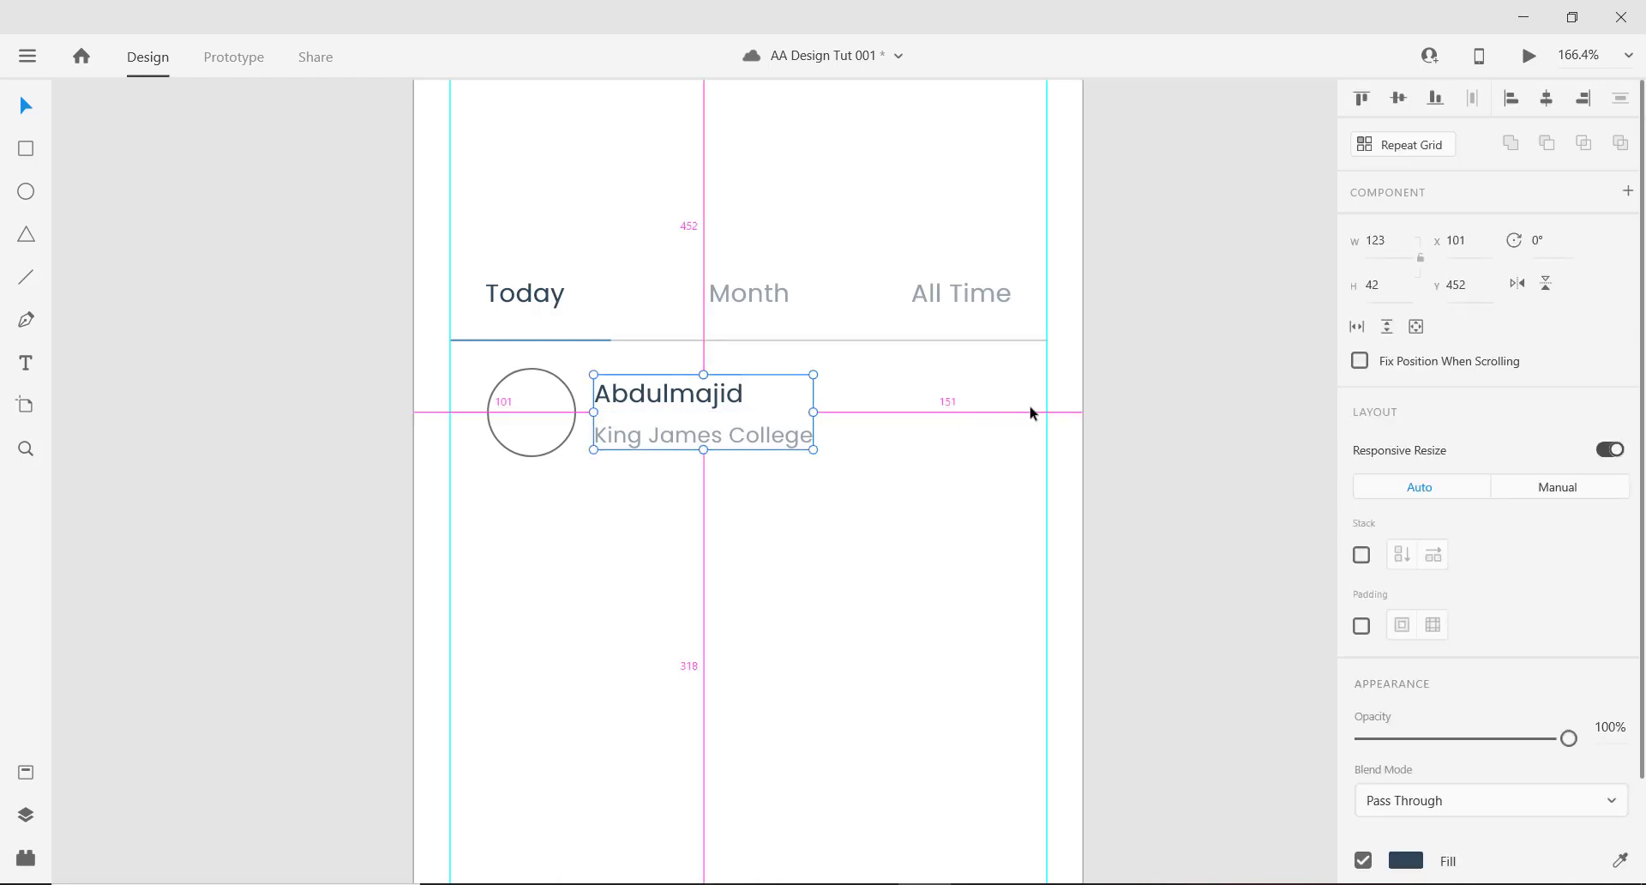
scroll(1032, 414, "up", 1)
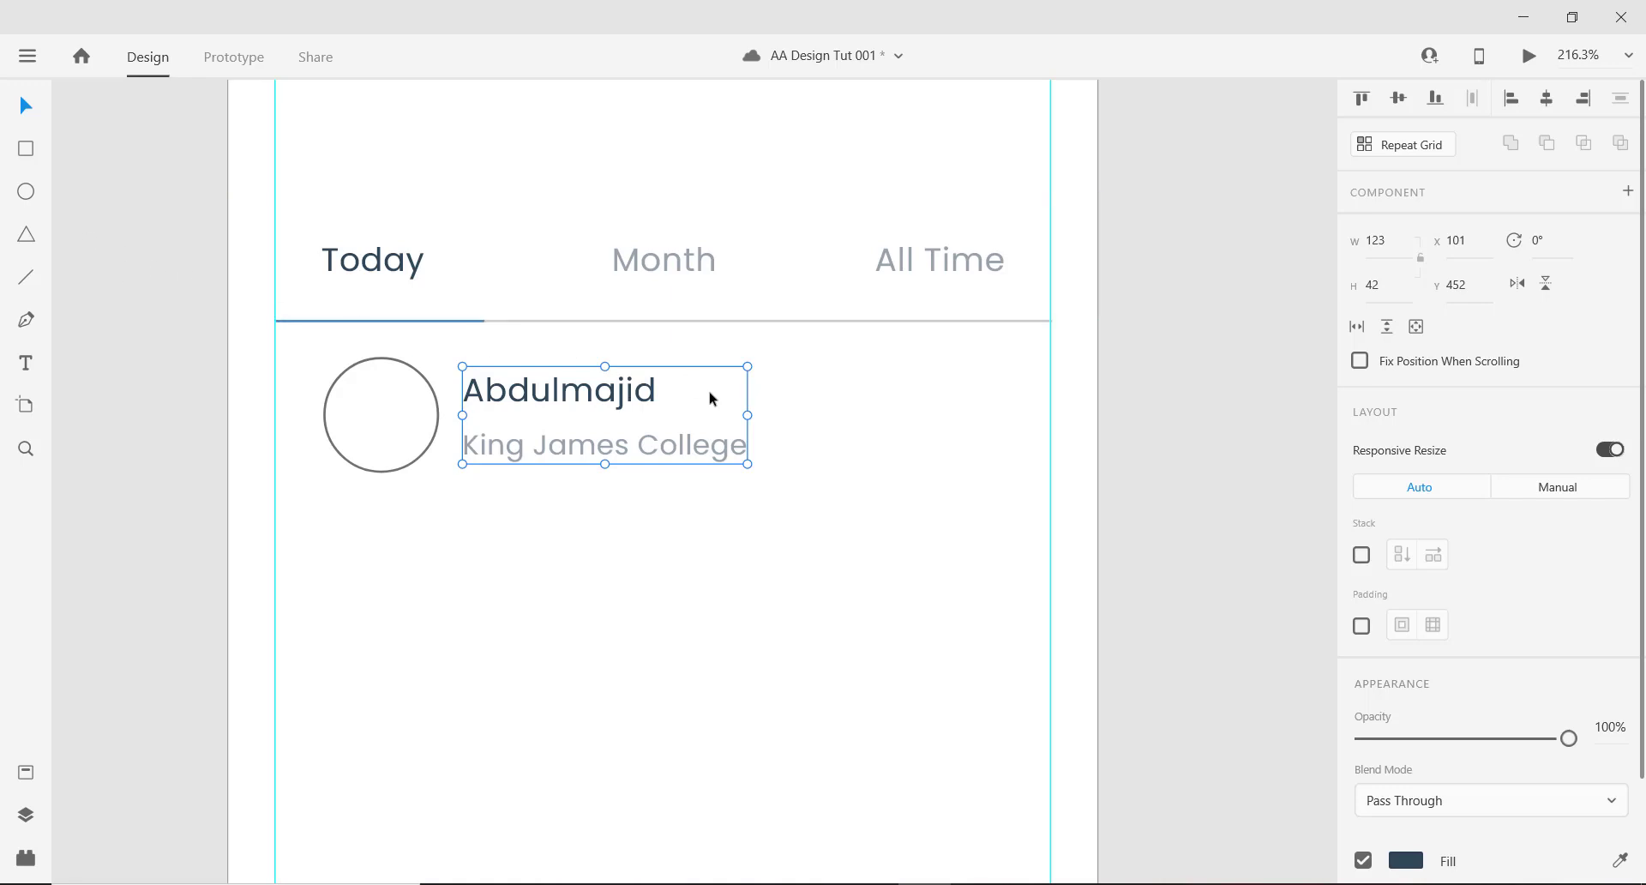
Save the document and draw a small triangle about 12 × 10 px to the right of the name label.
key("ctrl+s")
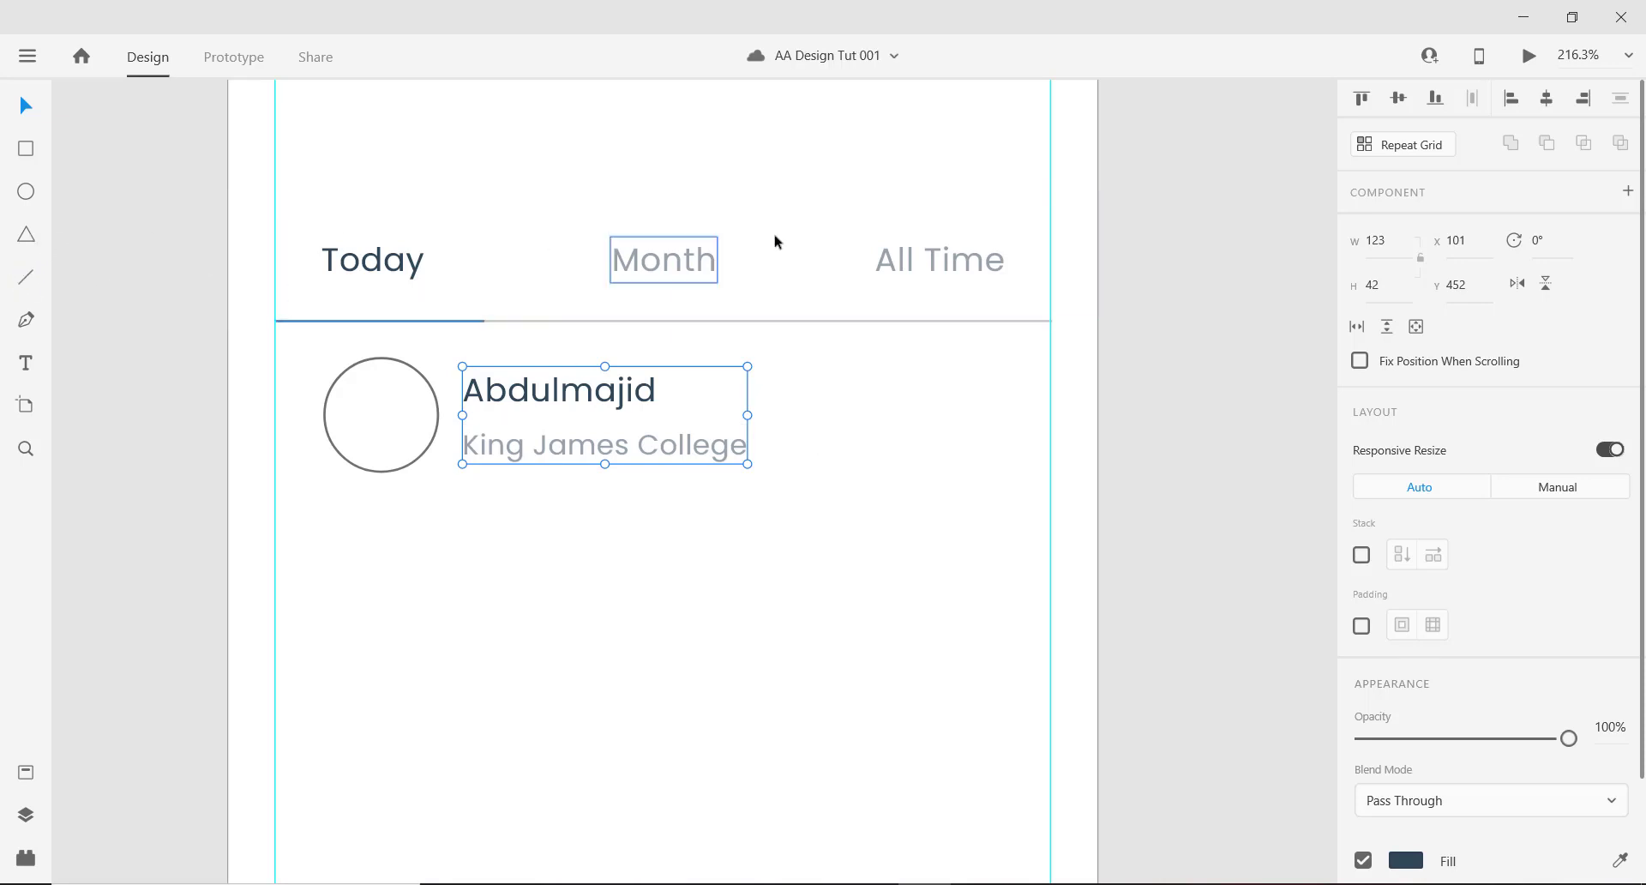
left_click(27, 236)
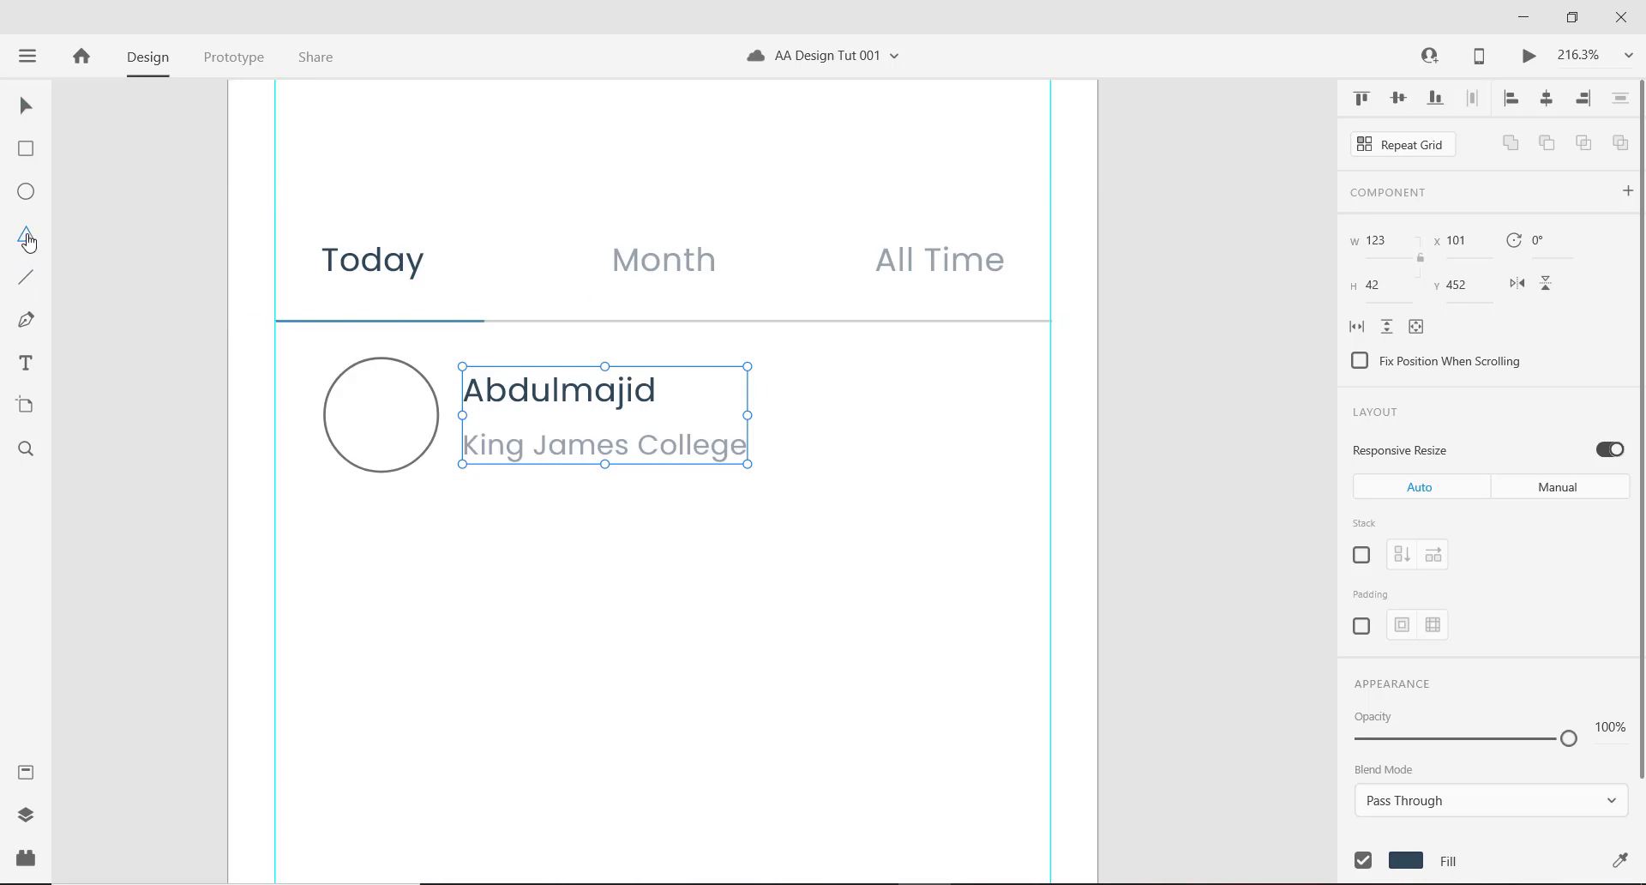
left_click(868, 399)
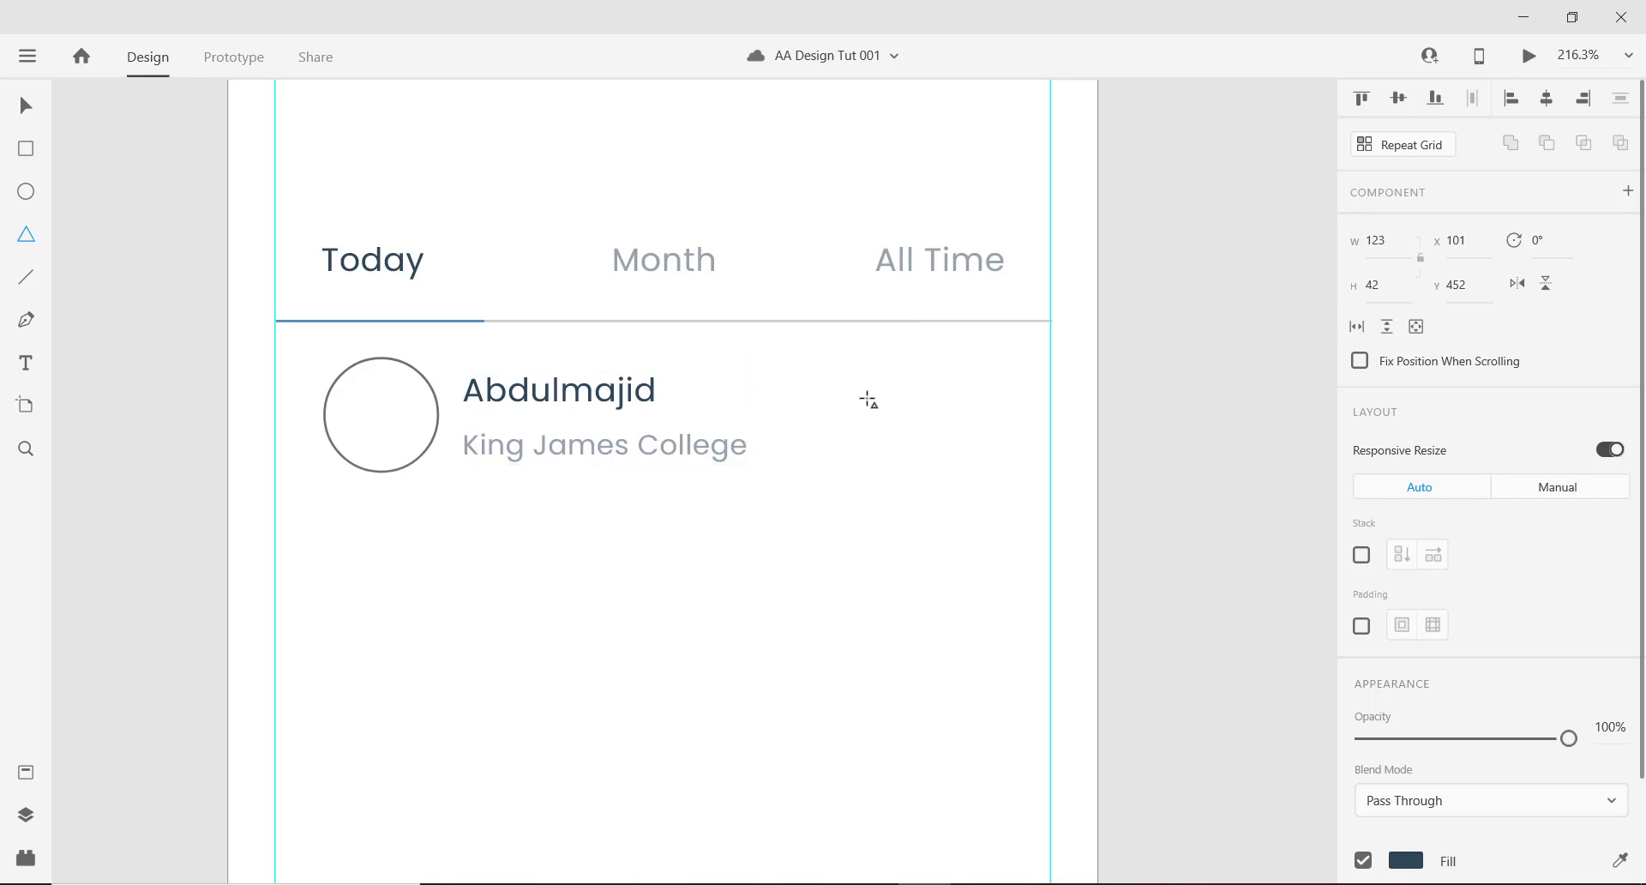
left_click_drag(868, 399, 880, 413)
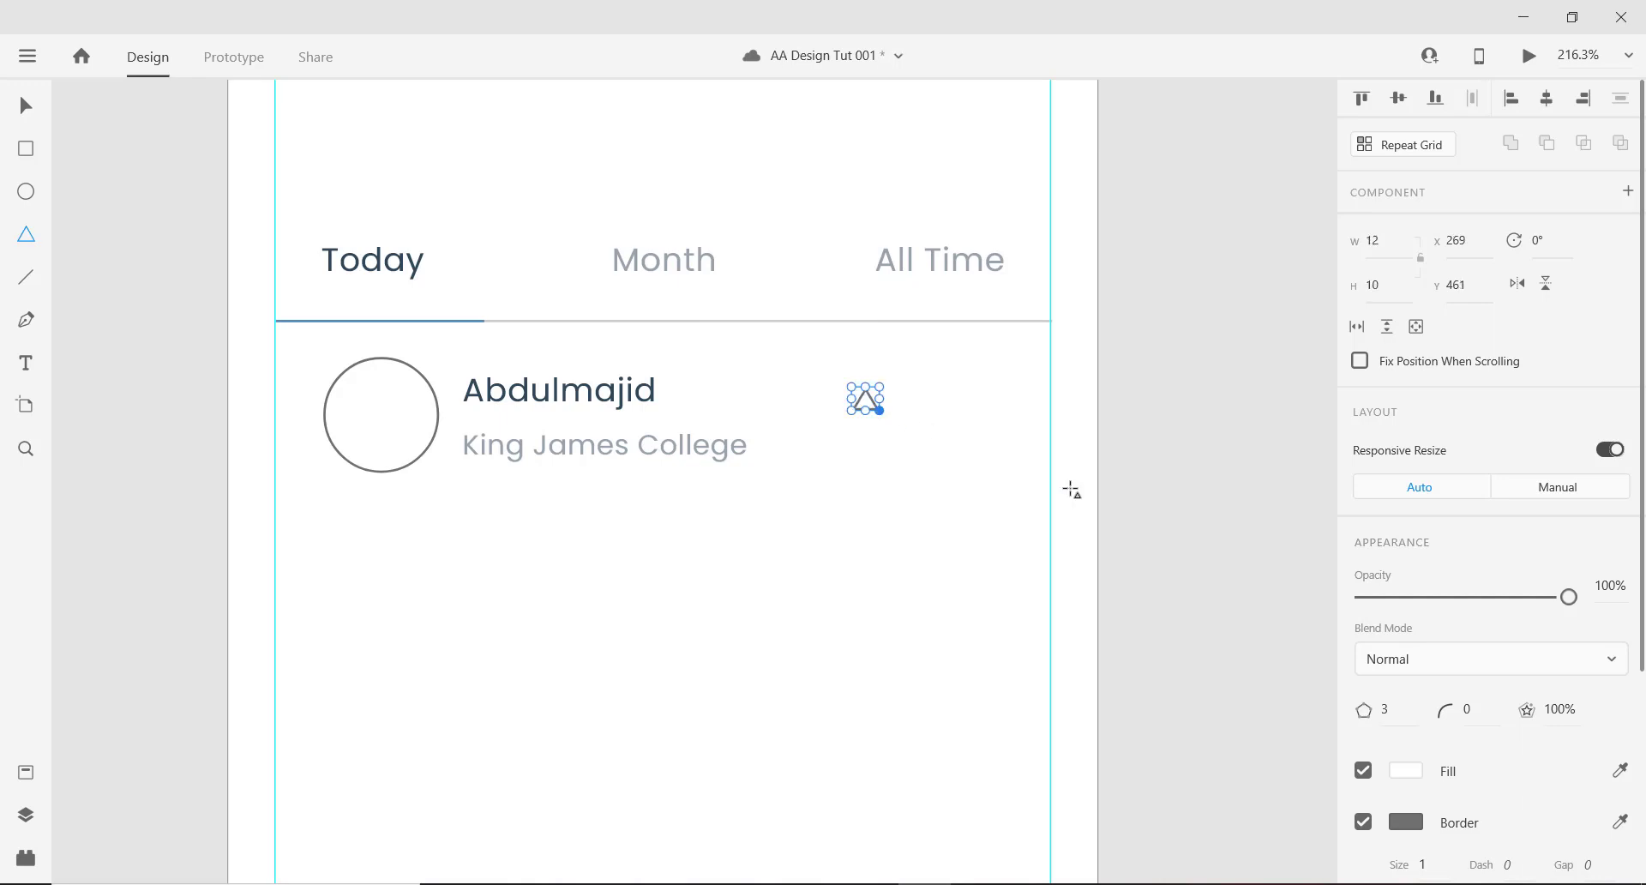
Fill the triangle with the saved blue #518CB8 and remove its border.
scroll(1470, 758, "down", 4)
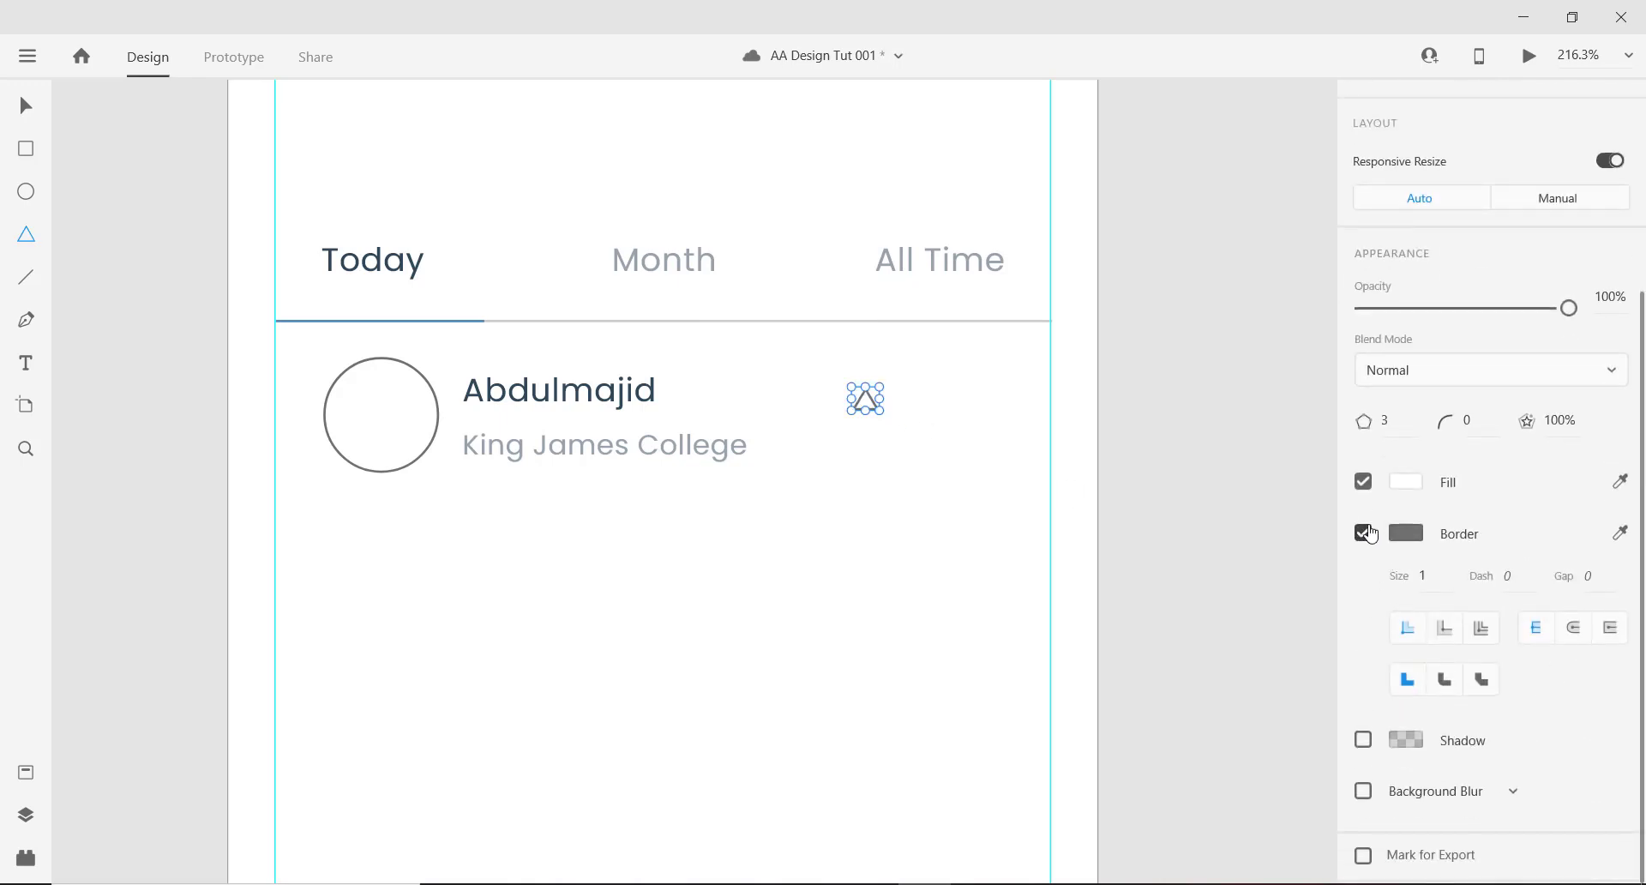
left_click(1406, 483)
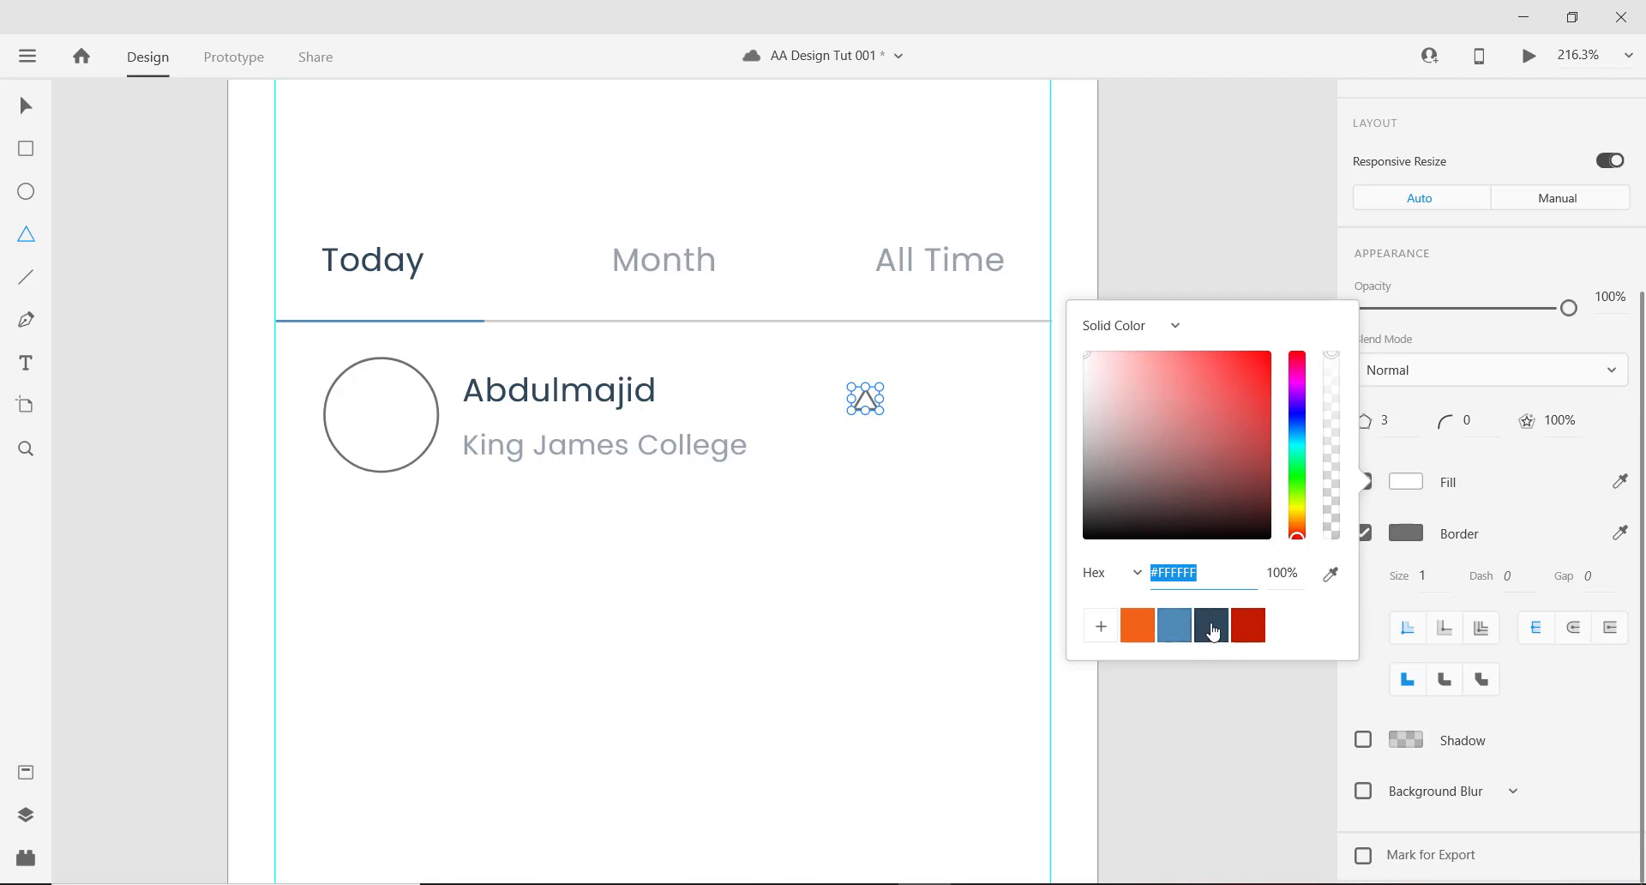
left_click(1177, 631)
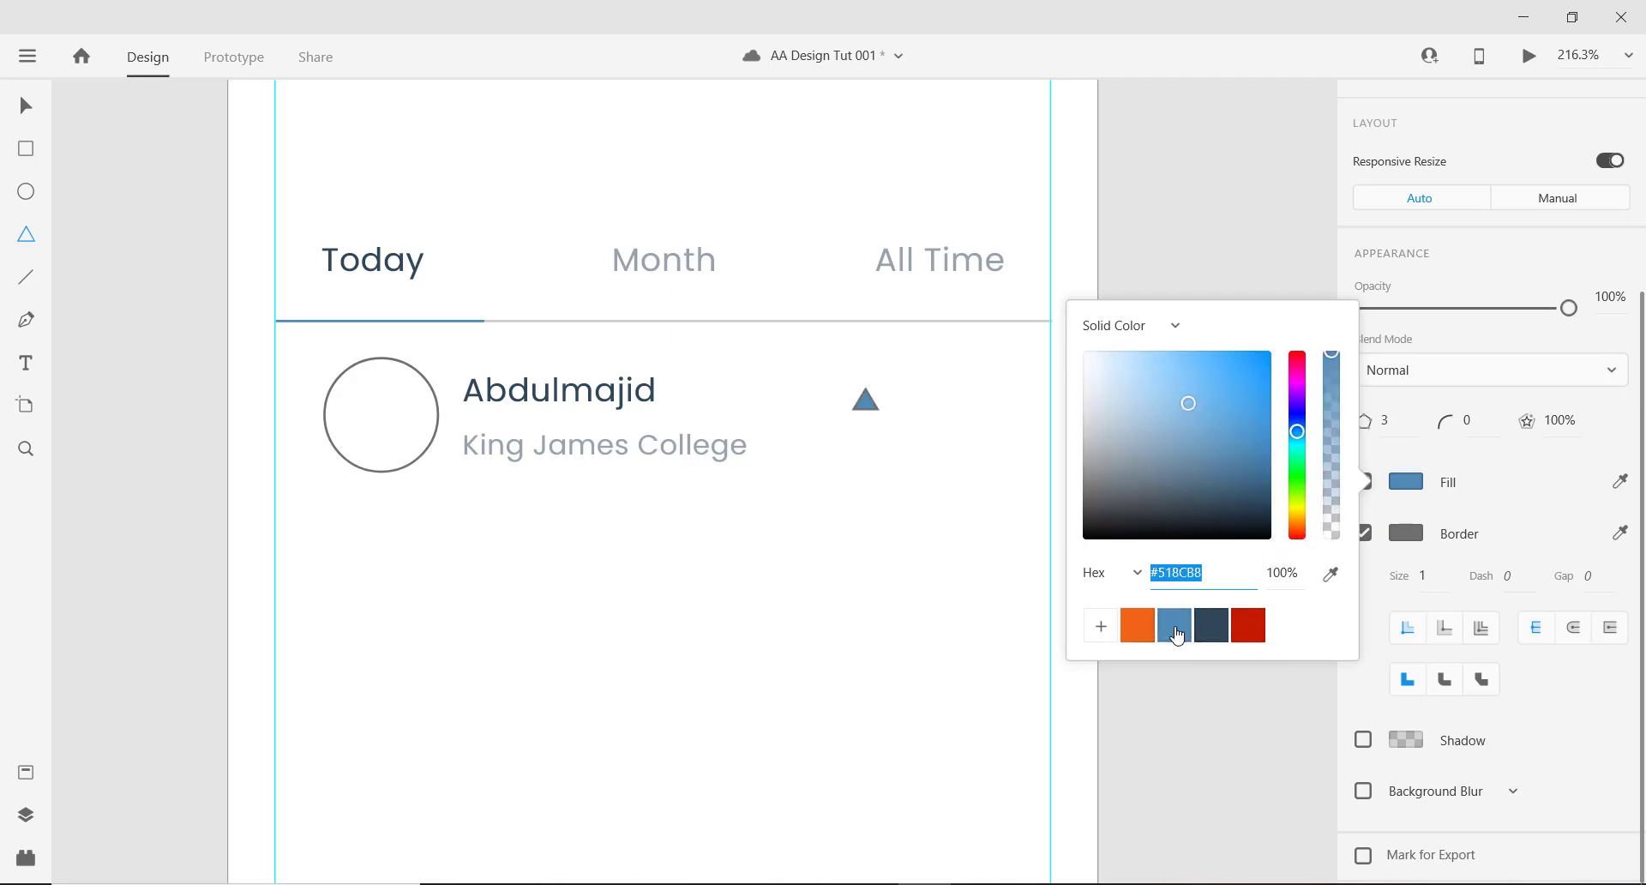
left_click(1422, 513)
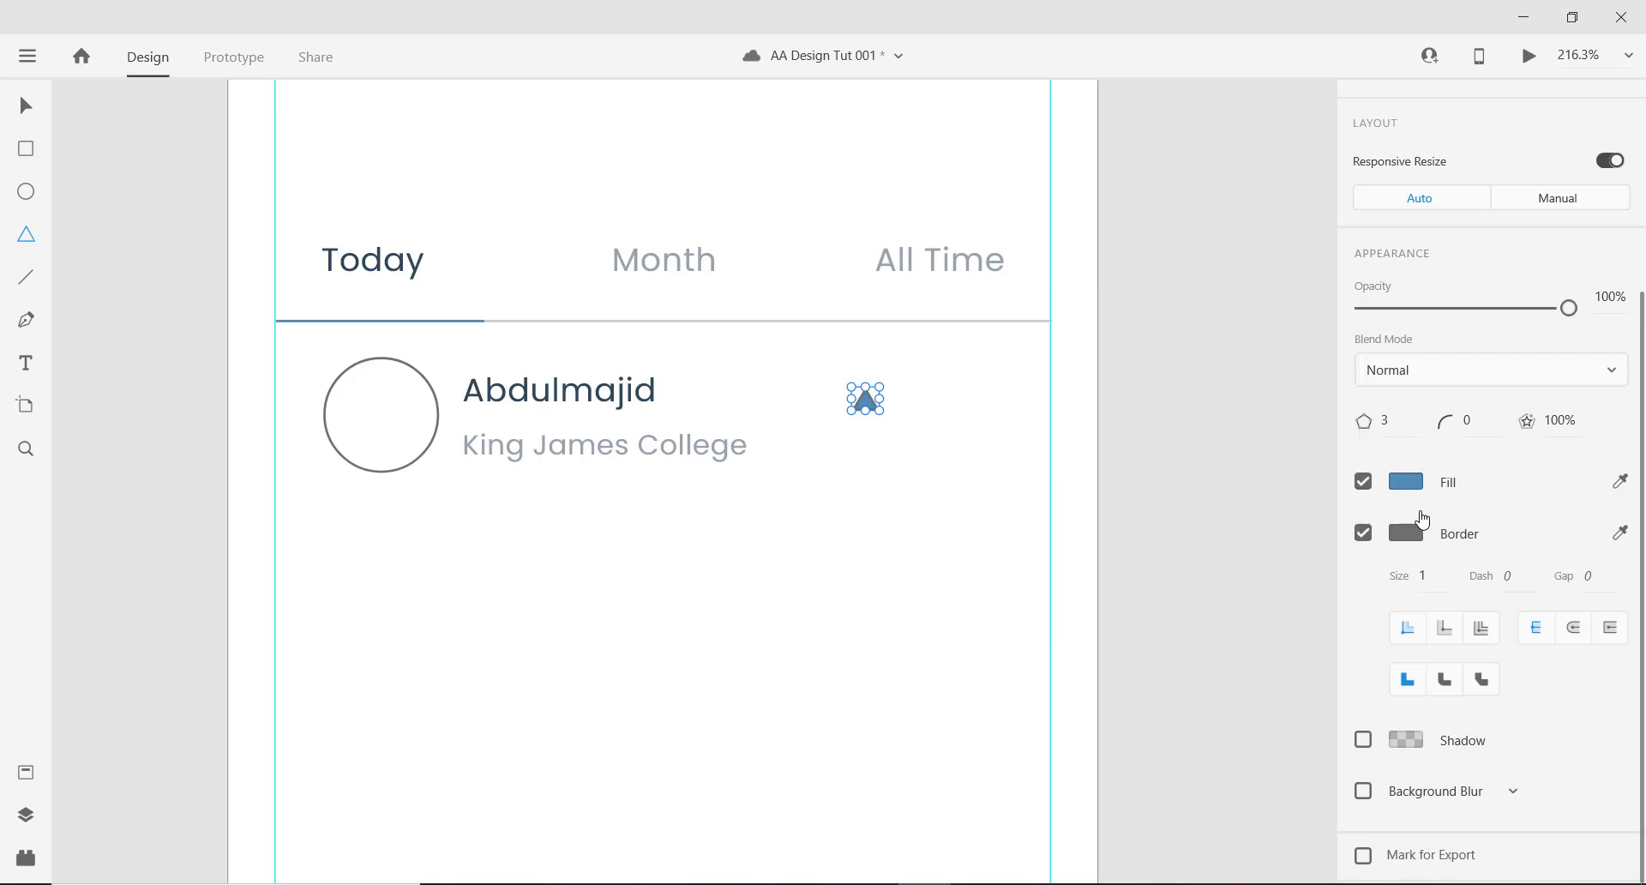
left_click(1363, 534)
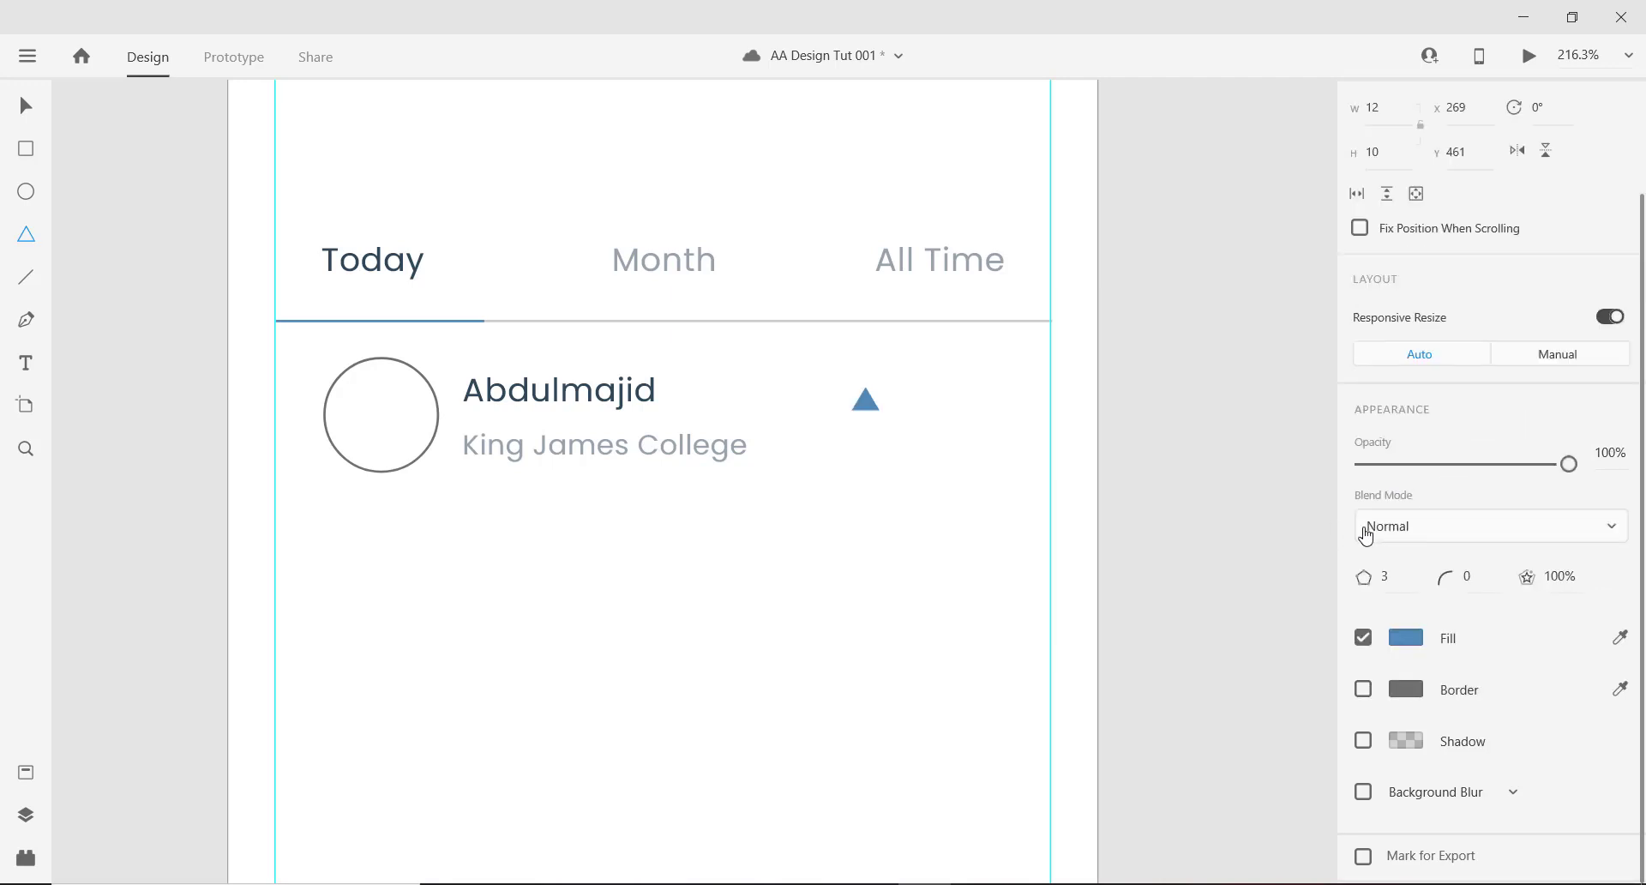
Set the blue triangle's corner count to 5.
left_click(1407, 572)
key("Up")
key("Up")
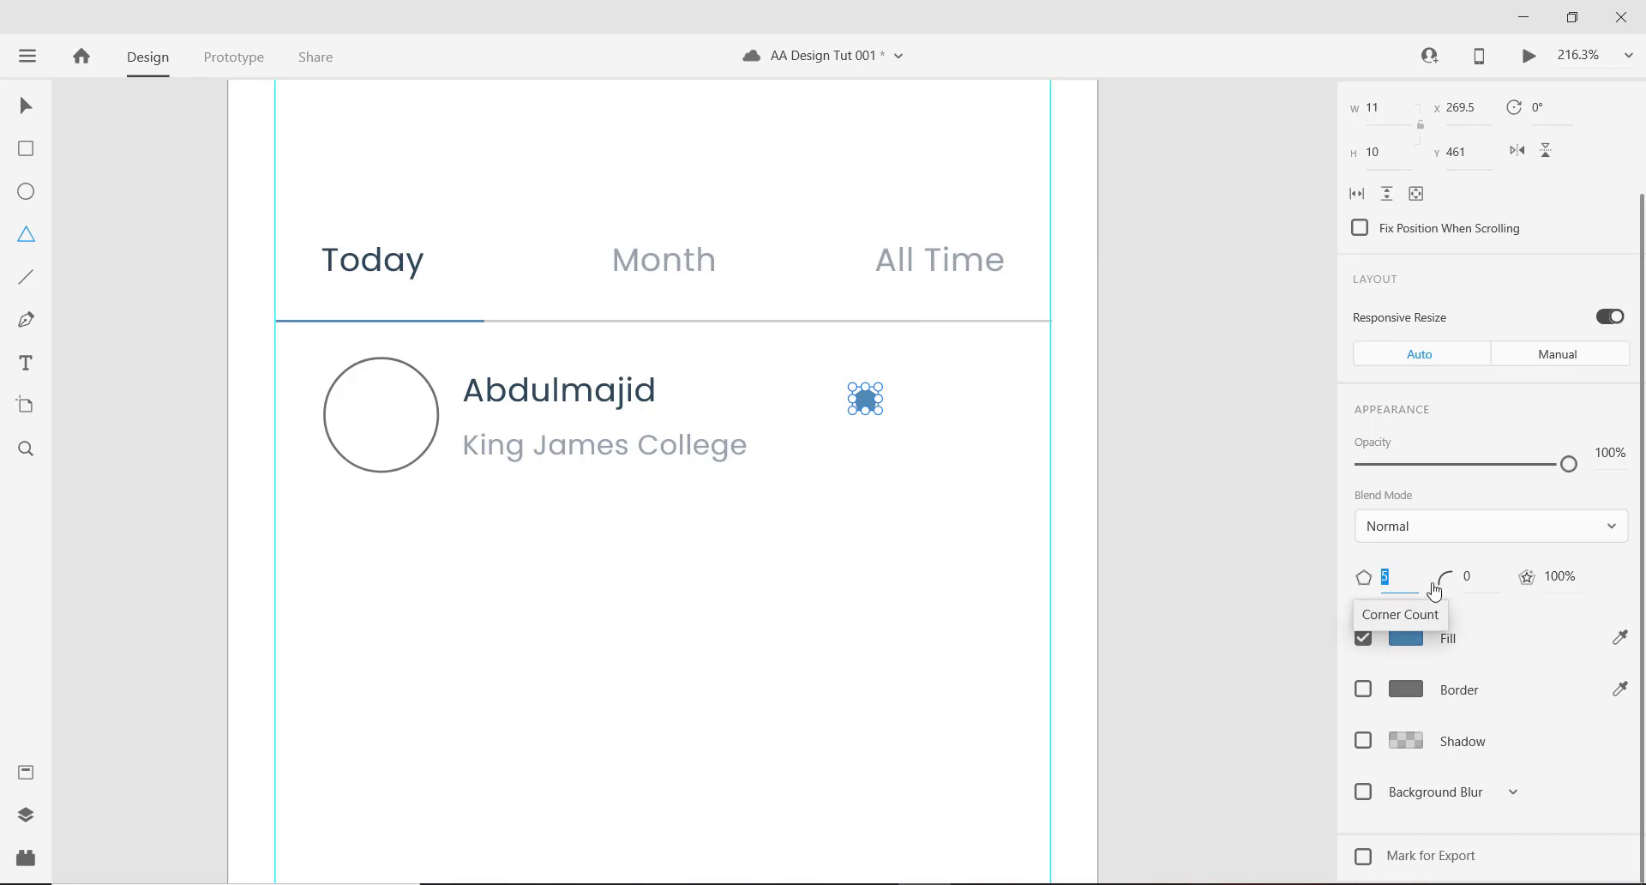
left_click(1481, 578)
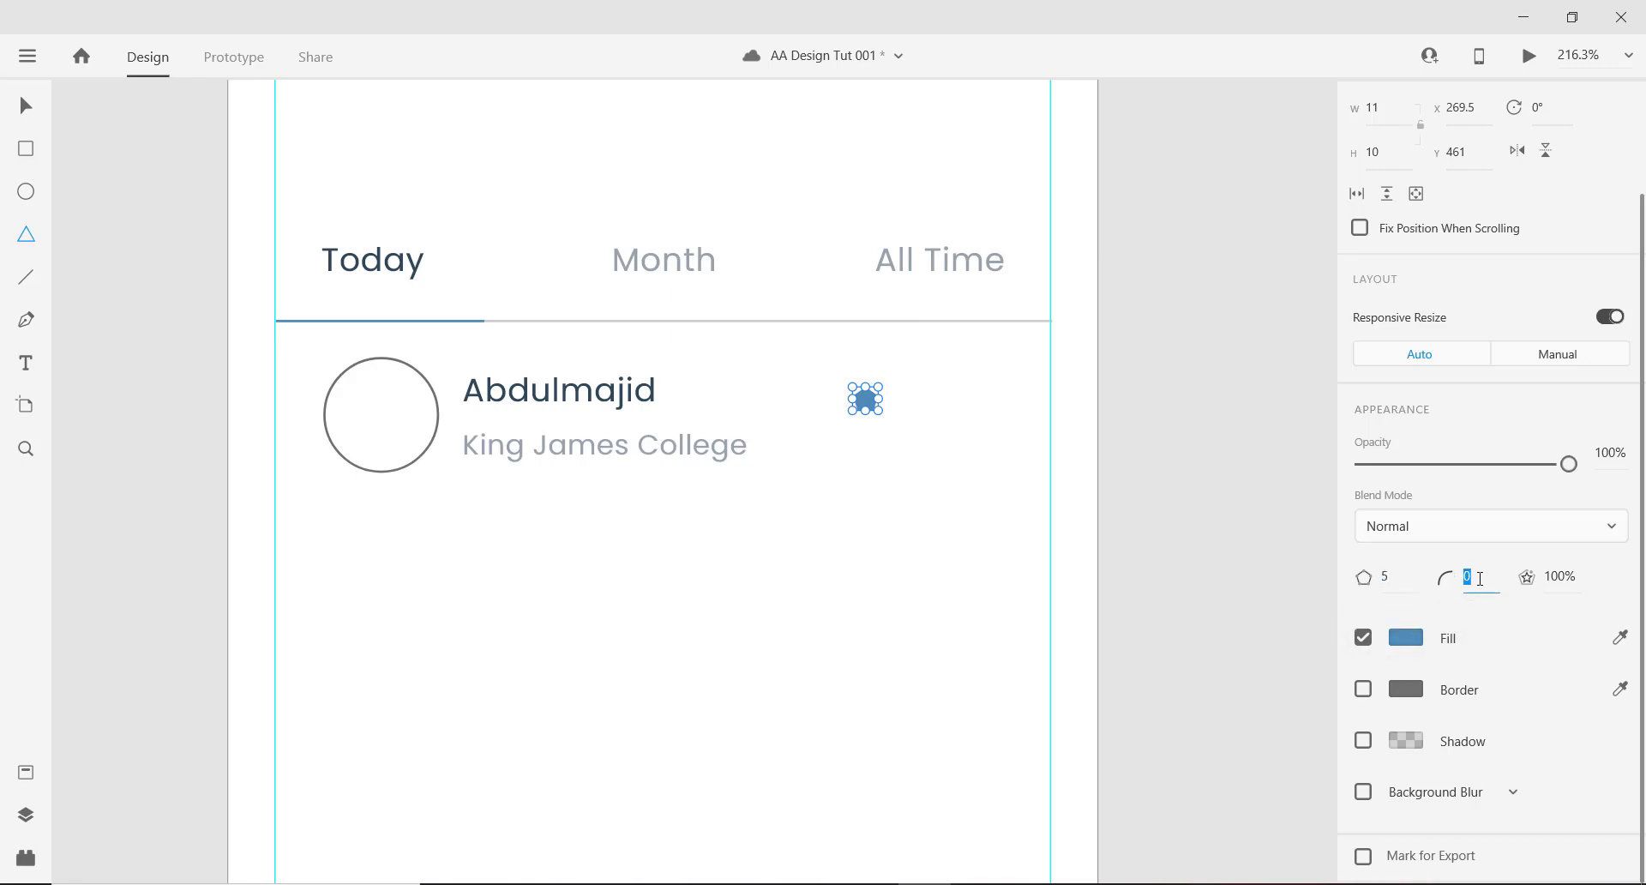
key("shift+Up")
key("shift+Up")
Set the five-cornered shape's star ratio to 50% to turn it into a star.
left_click(1552, 579)
left_click(1574, 579)
type("80")
key("Return")
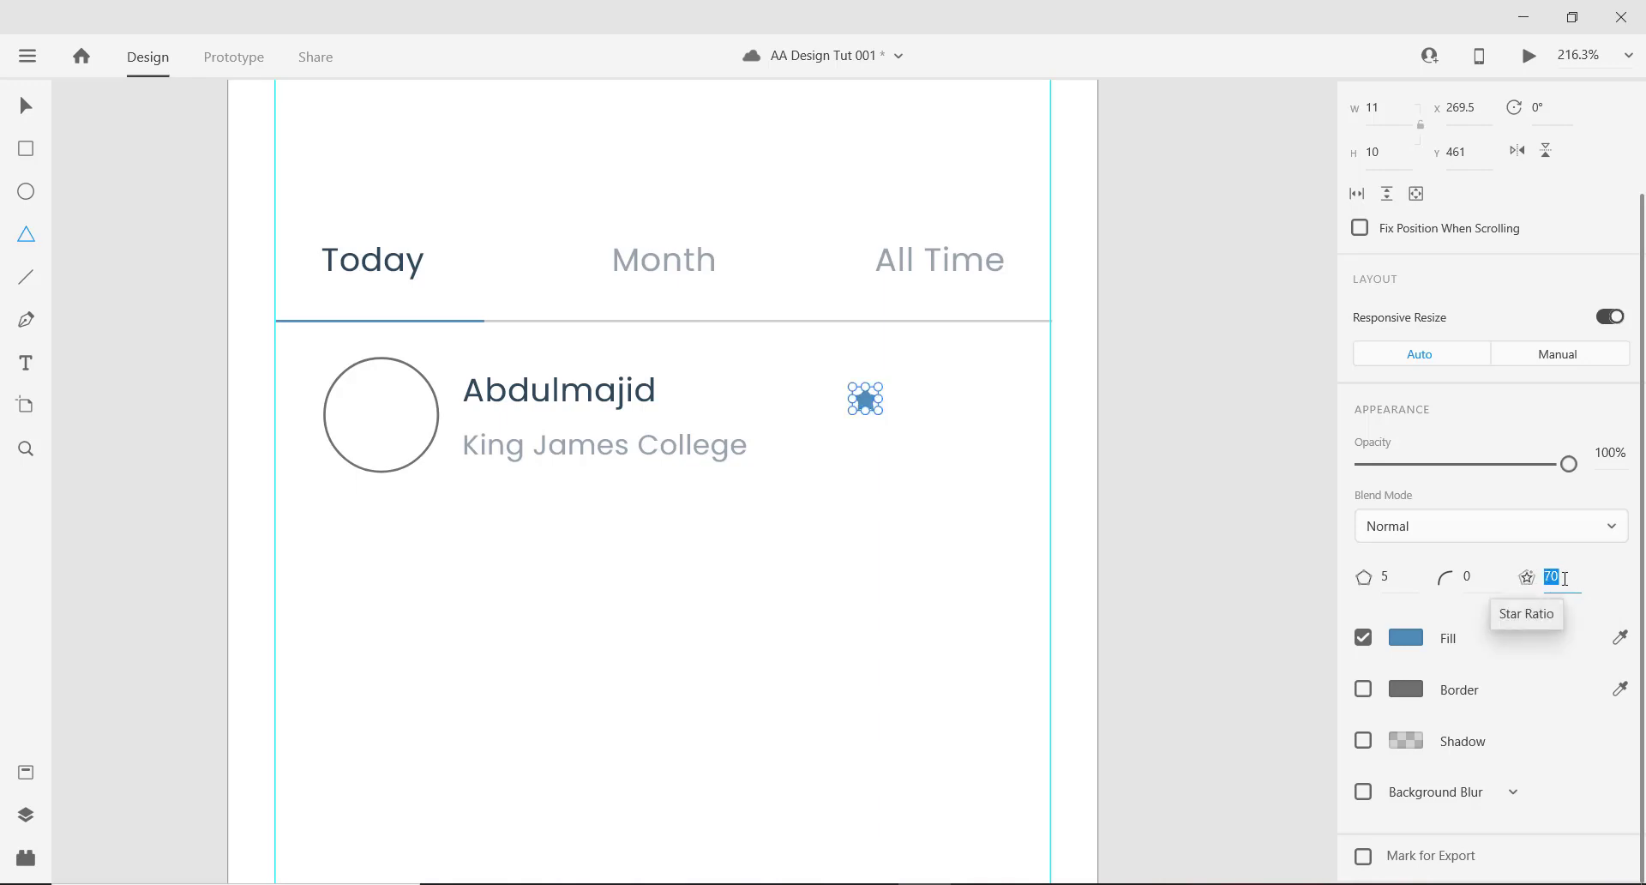
type("50")
key("Return")
type("50")
key("Return")
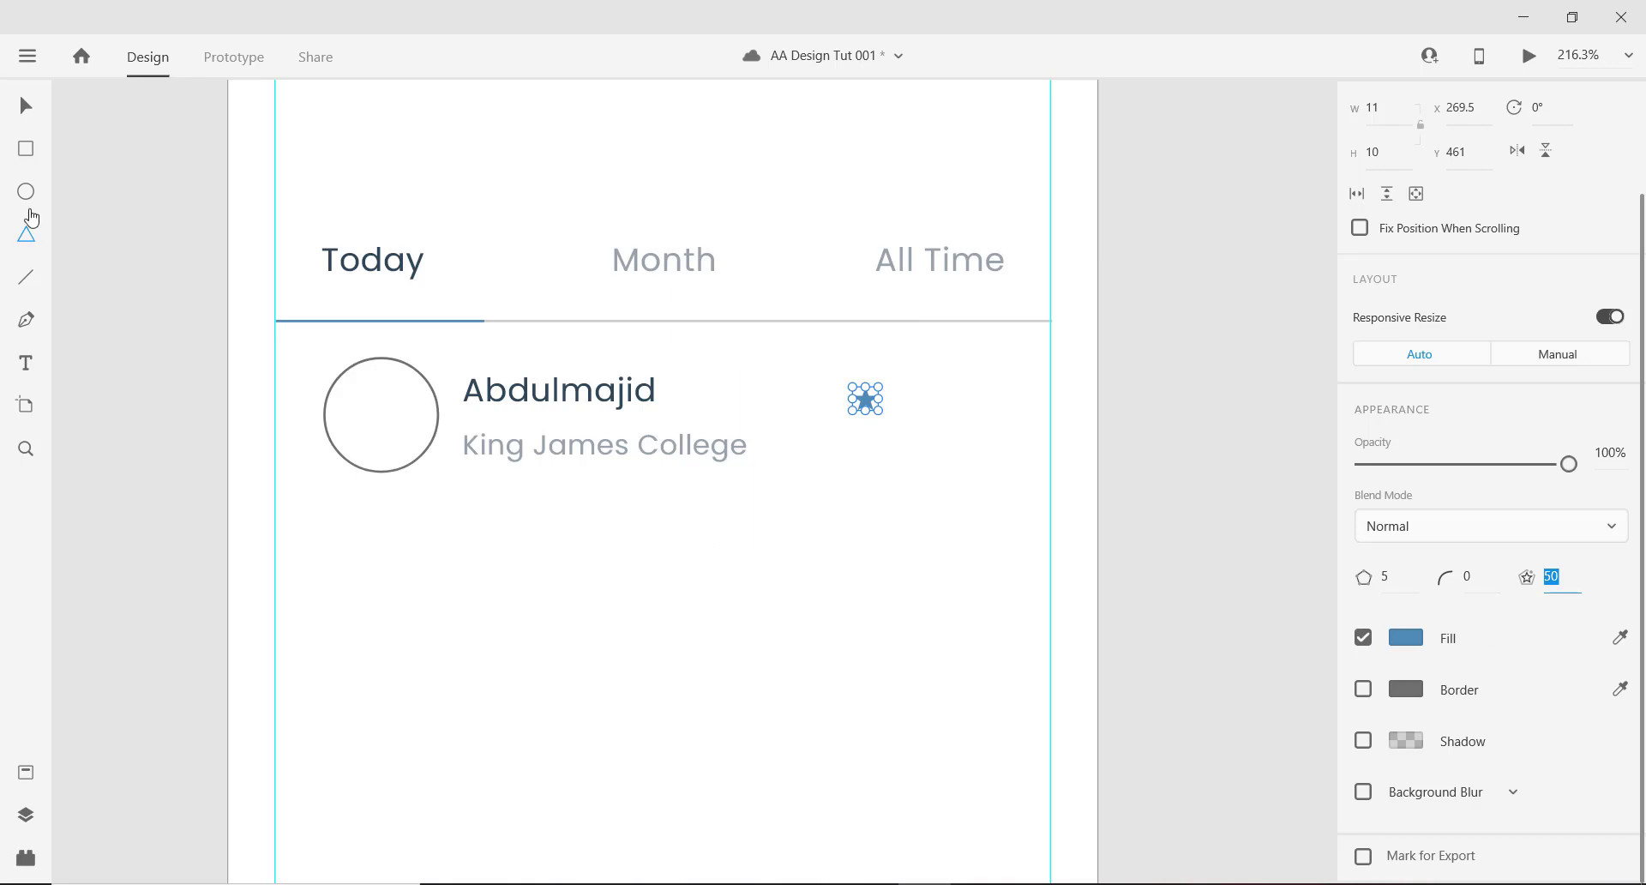
left_click(26, 106)
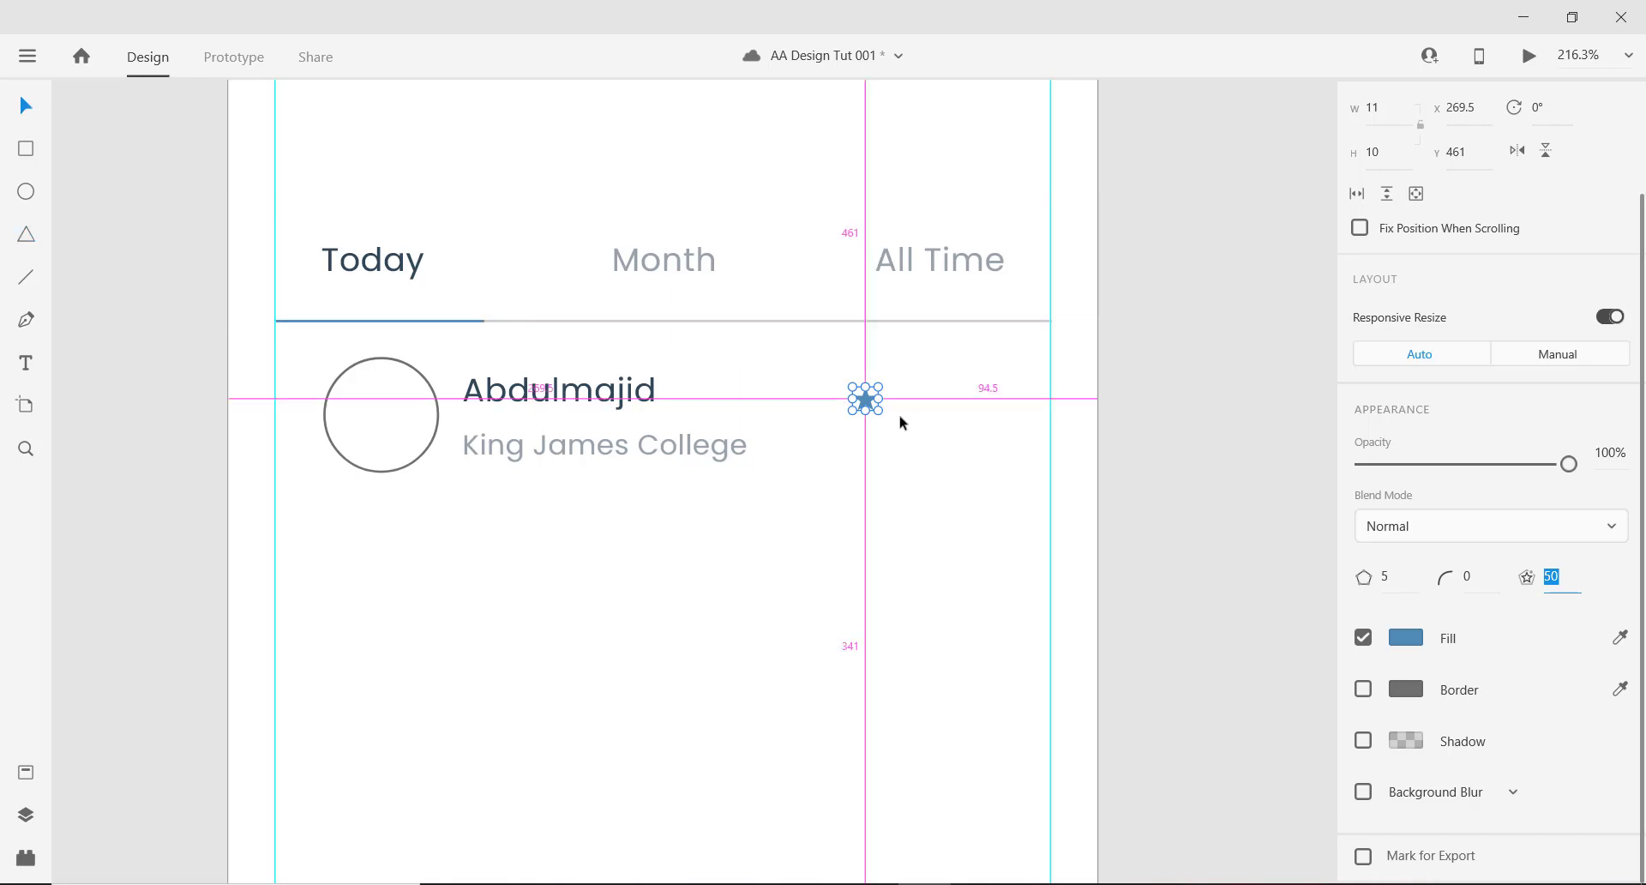
scroll(886, 426, "up", 2)
scroll(886, 427, "down", 4)
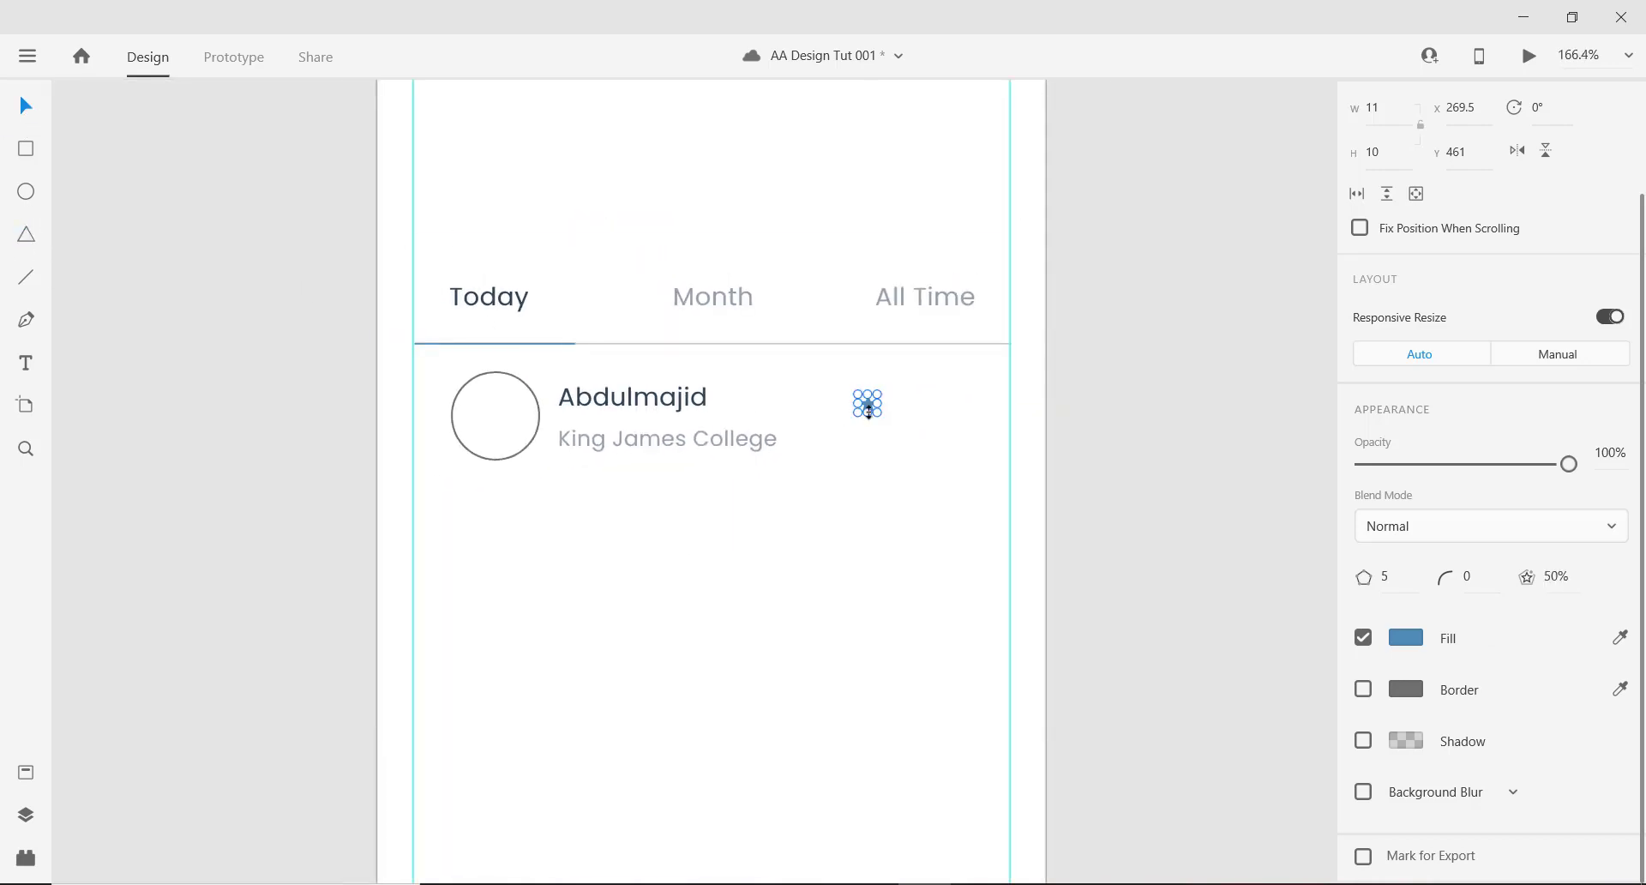
scroll(901, 403, "up", 4)
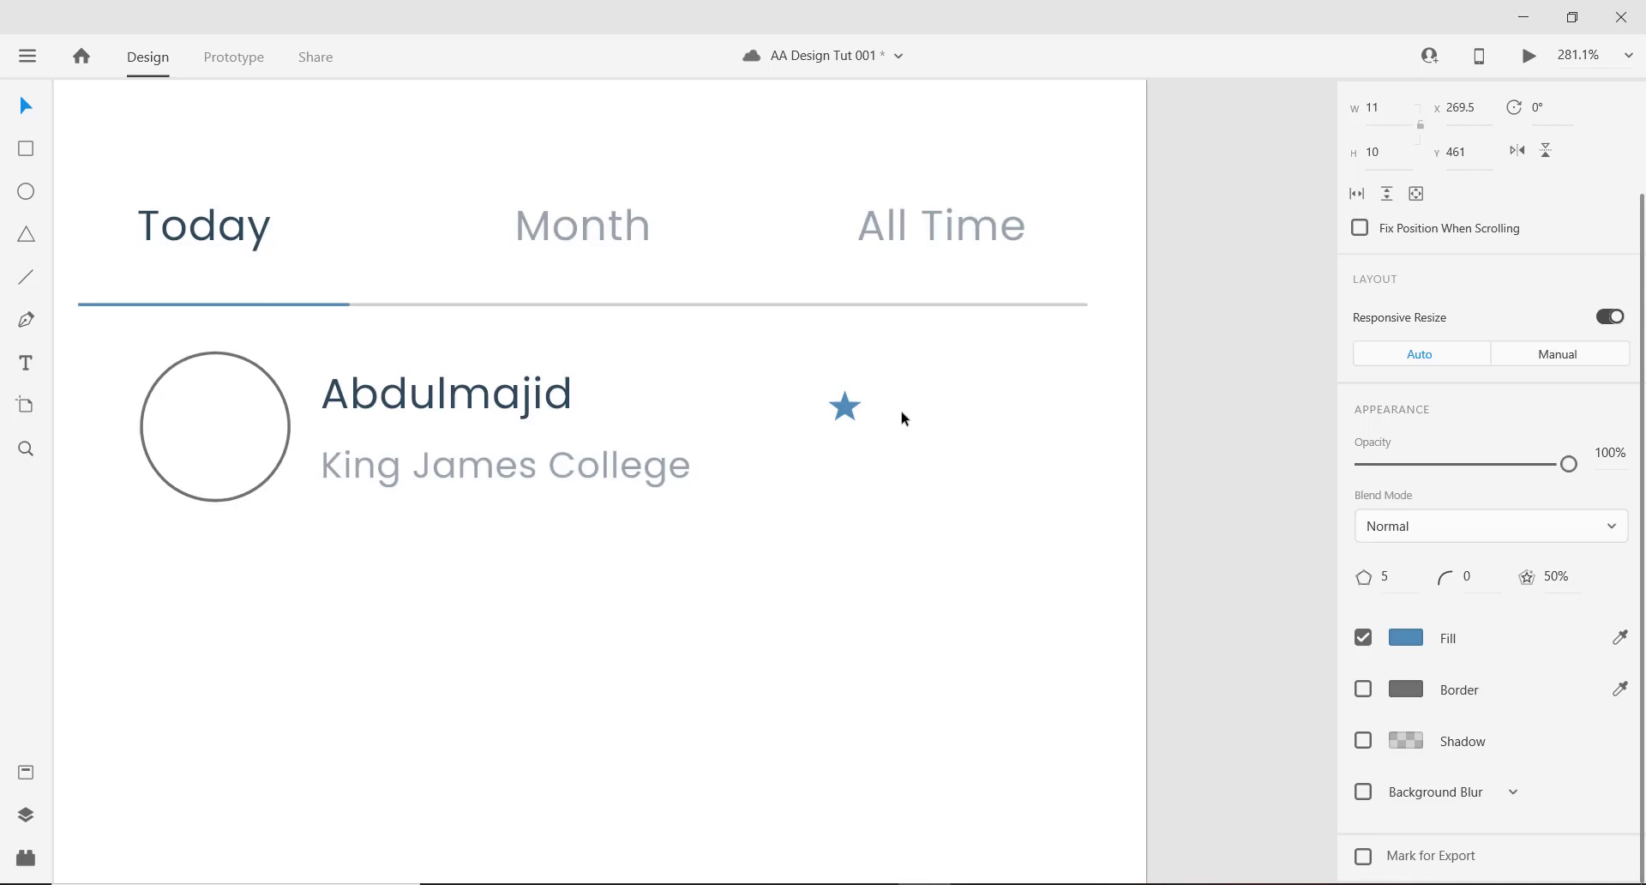
Draw a circle about 16 × 16 px between the name label and the blue star.
left_click(29, 196)
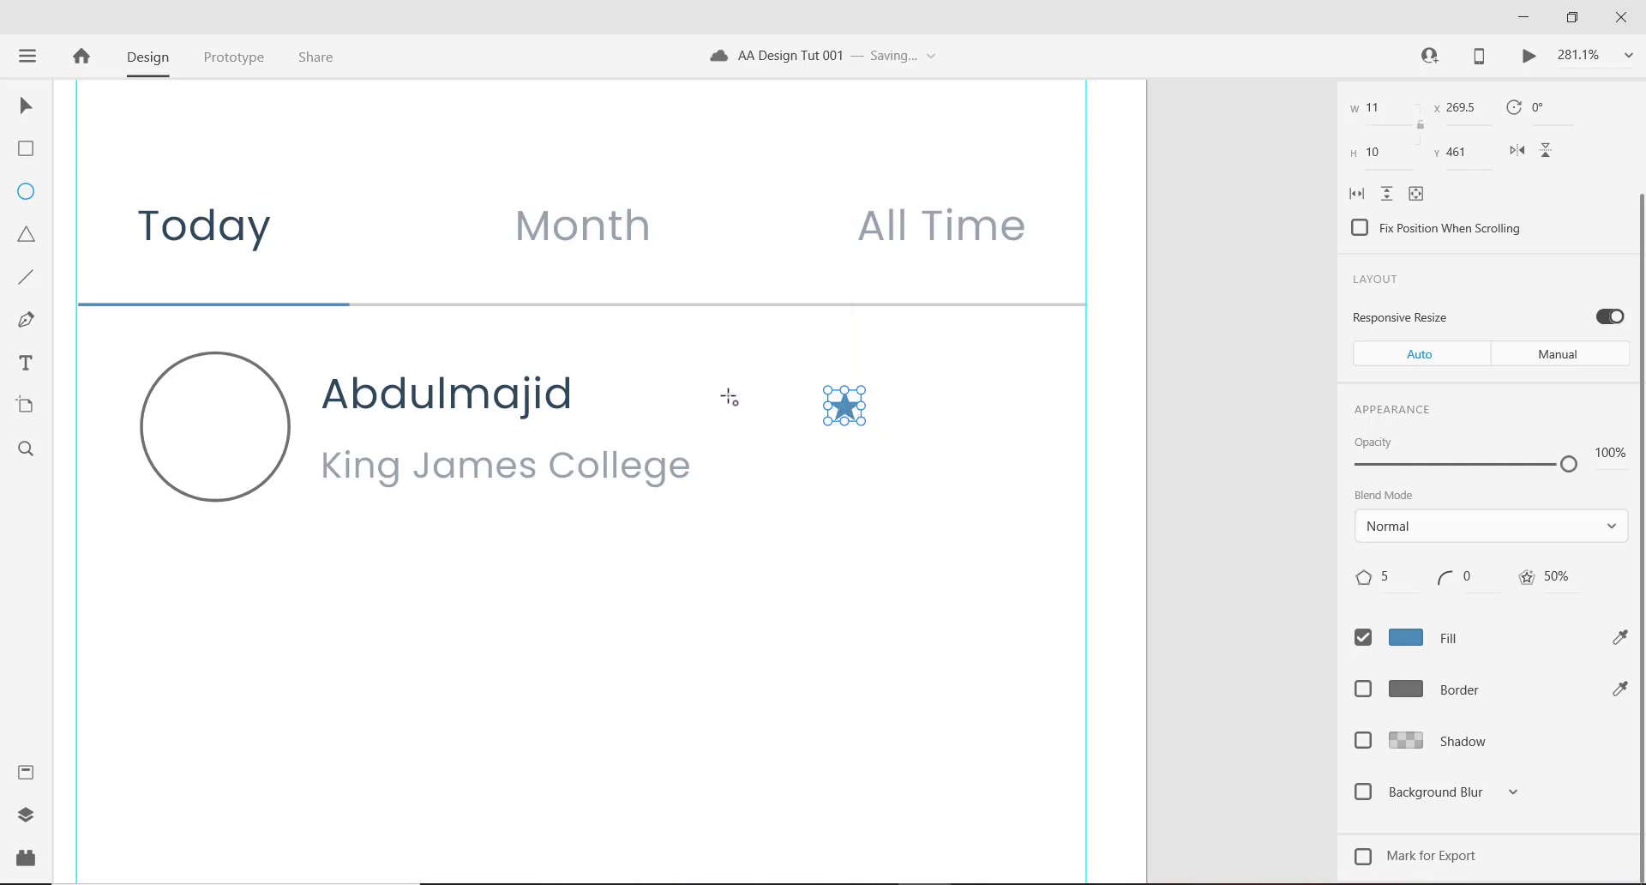
left_click_drag(705, 373, 751, 421)
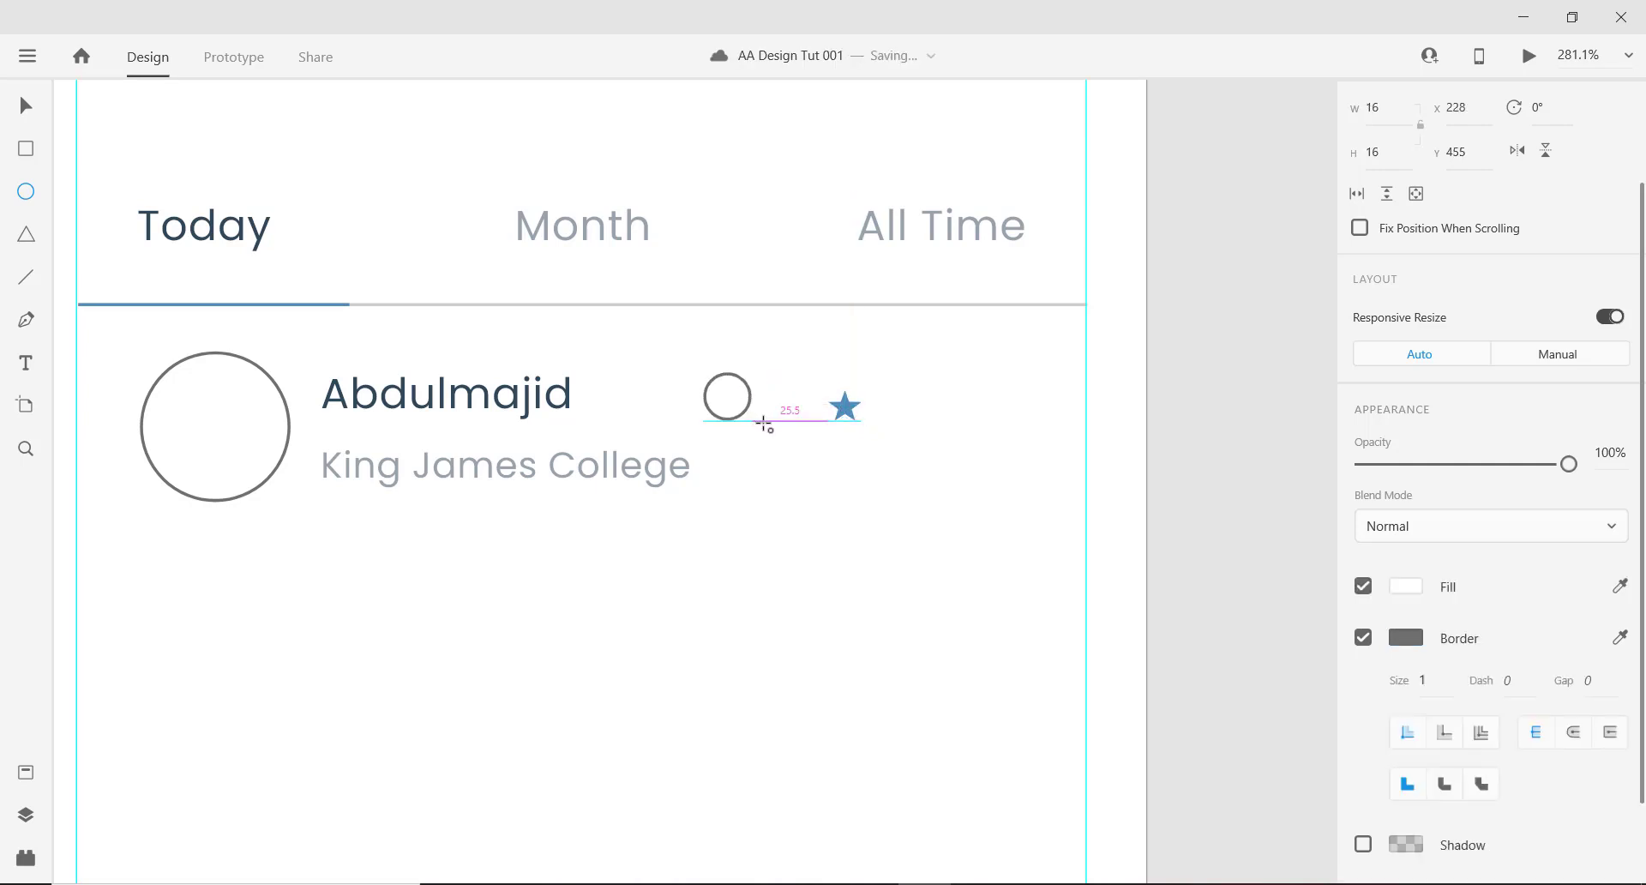
scroll(710, 463, "down", 3)
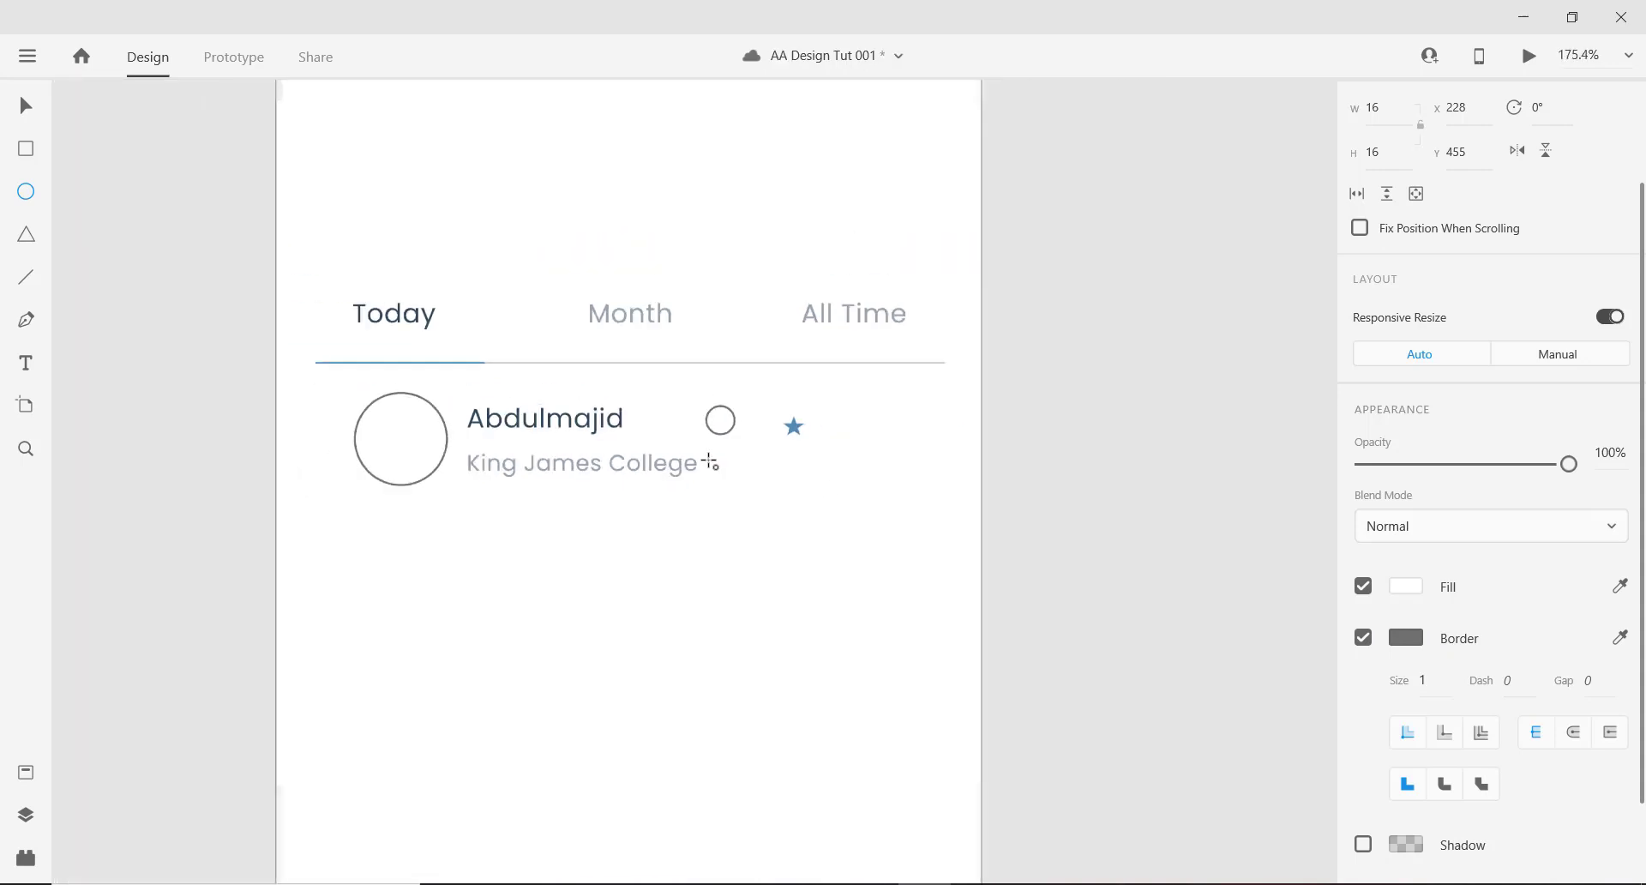
scroll(718, 468, "down", 3)
scroll(723, 469, "up", 3)
Fill the small circle with orange #F26419, set its opacity to 80% and remove its border.
left_click(1410, 589)
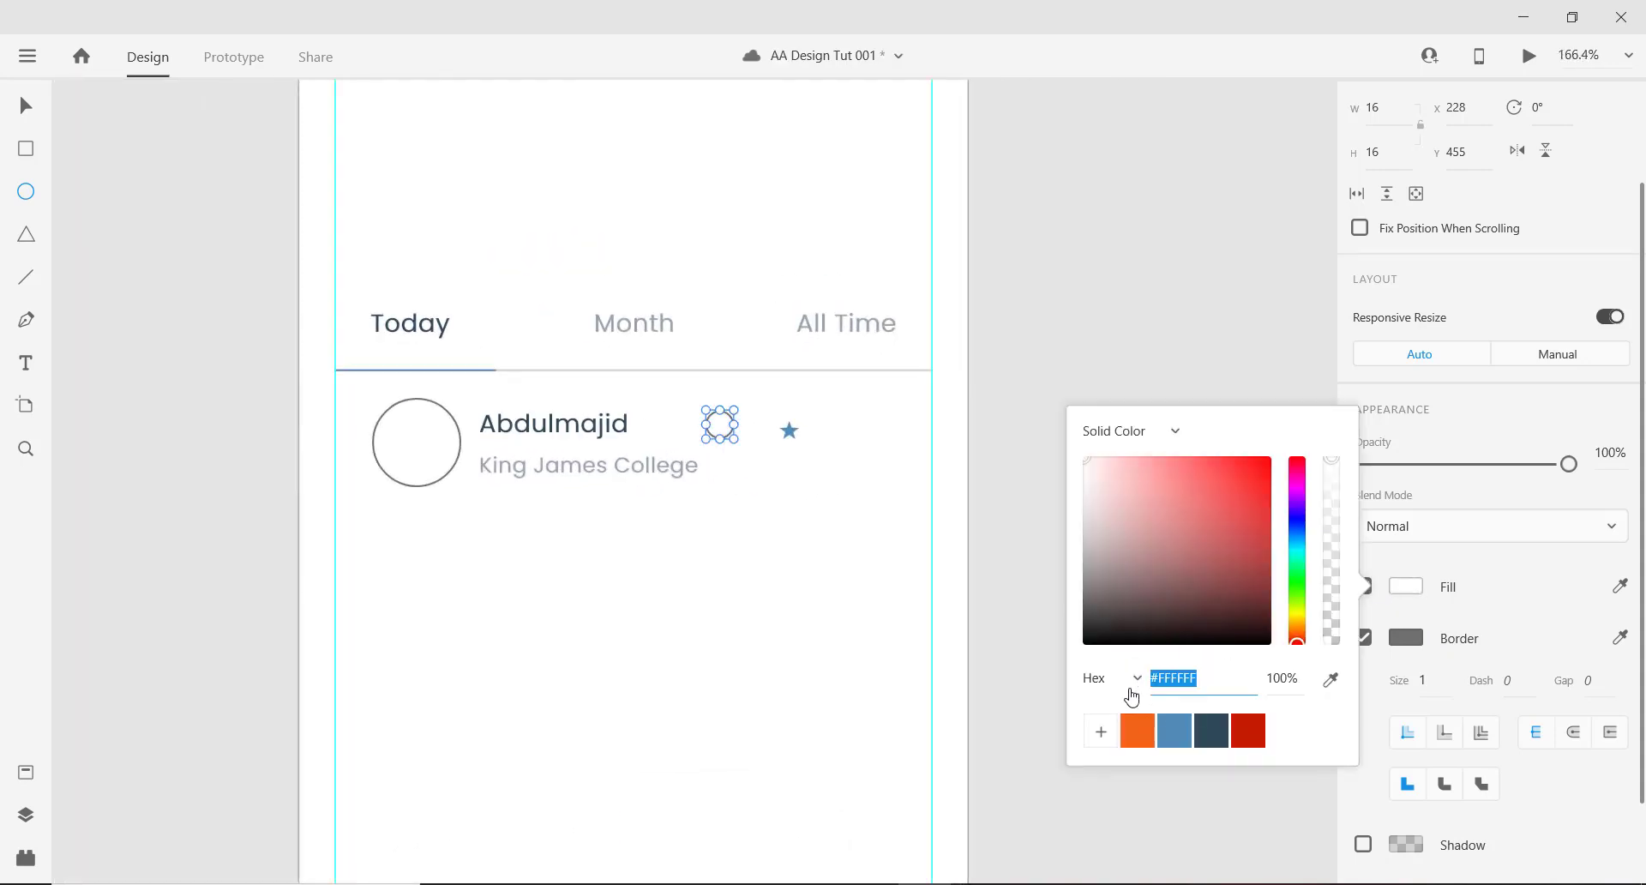
left_click(1145, 733)
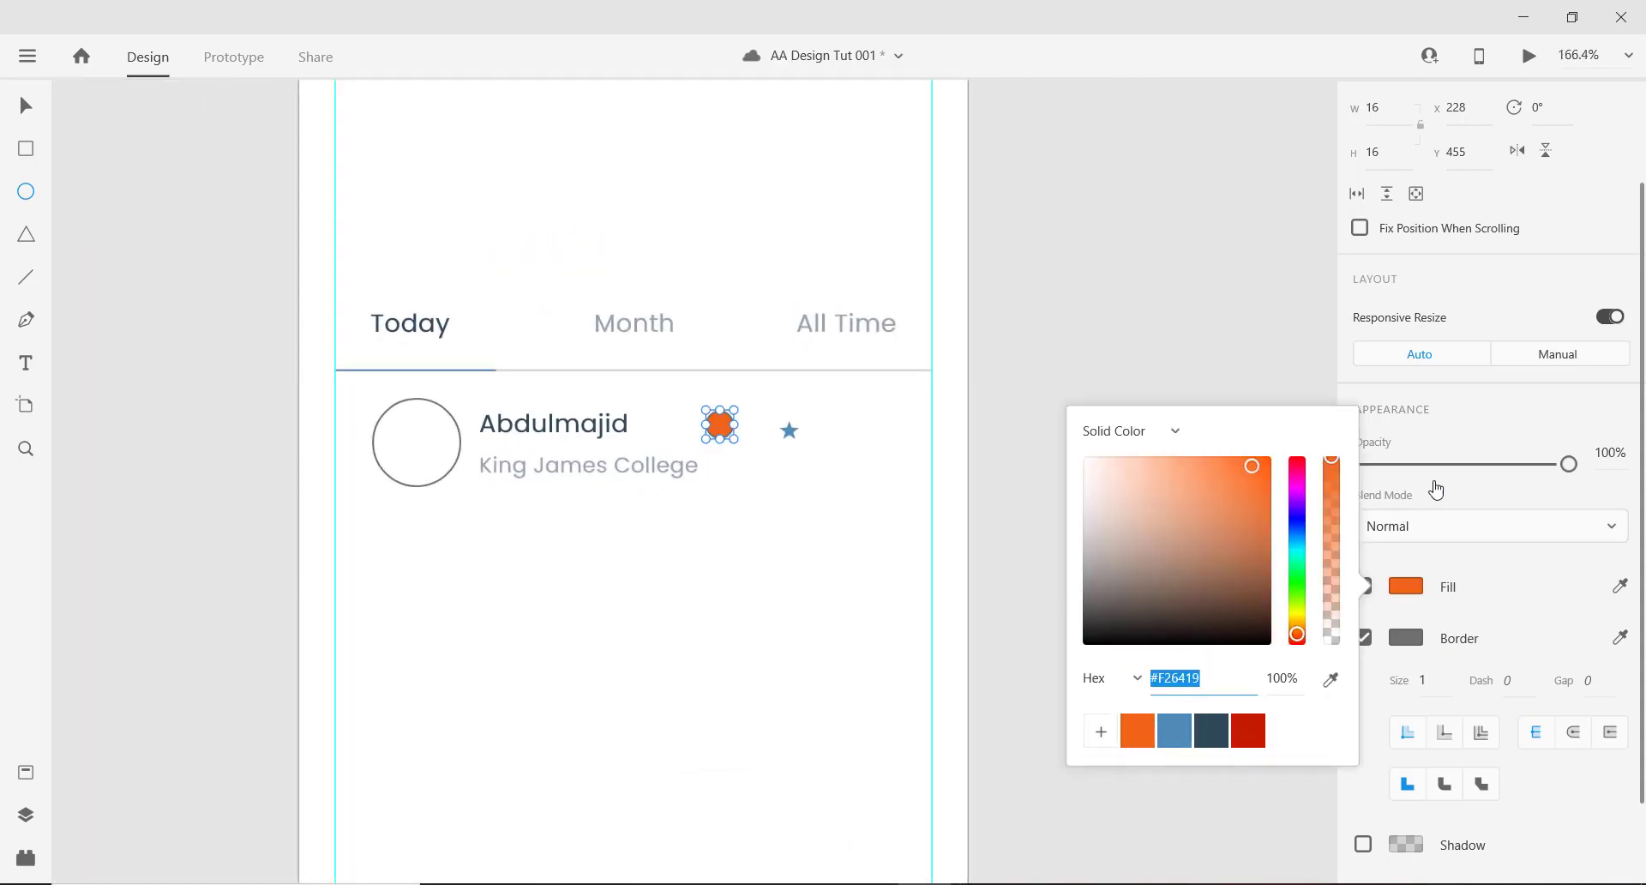
left_click_drag(1460, 475, 1530, 473)
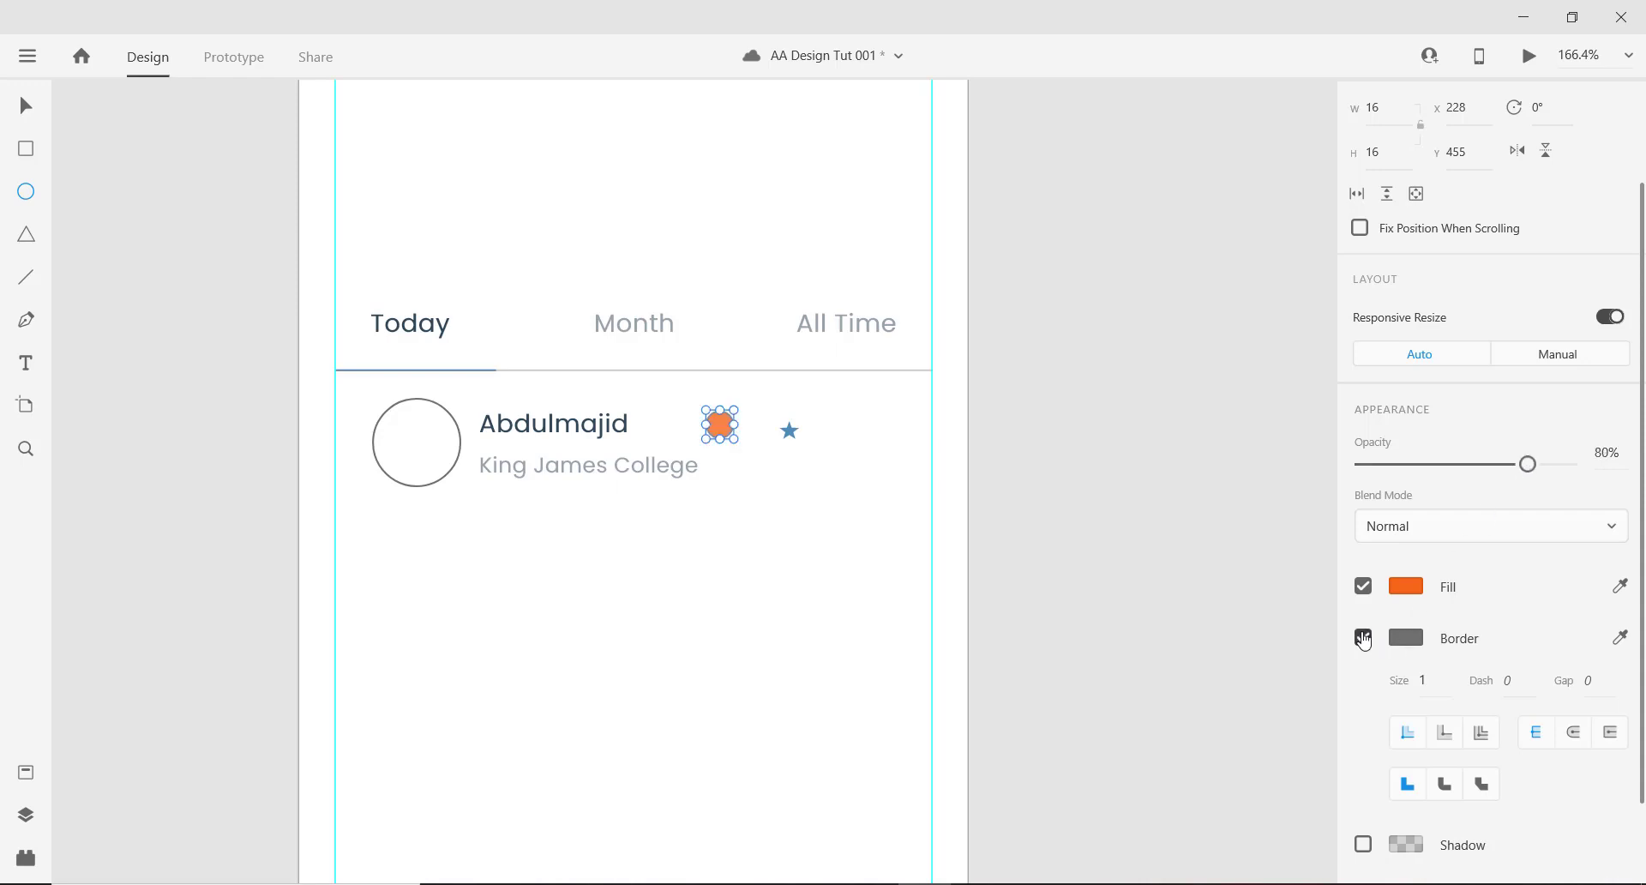
left_click(1362, 639)
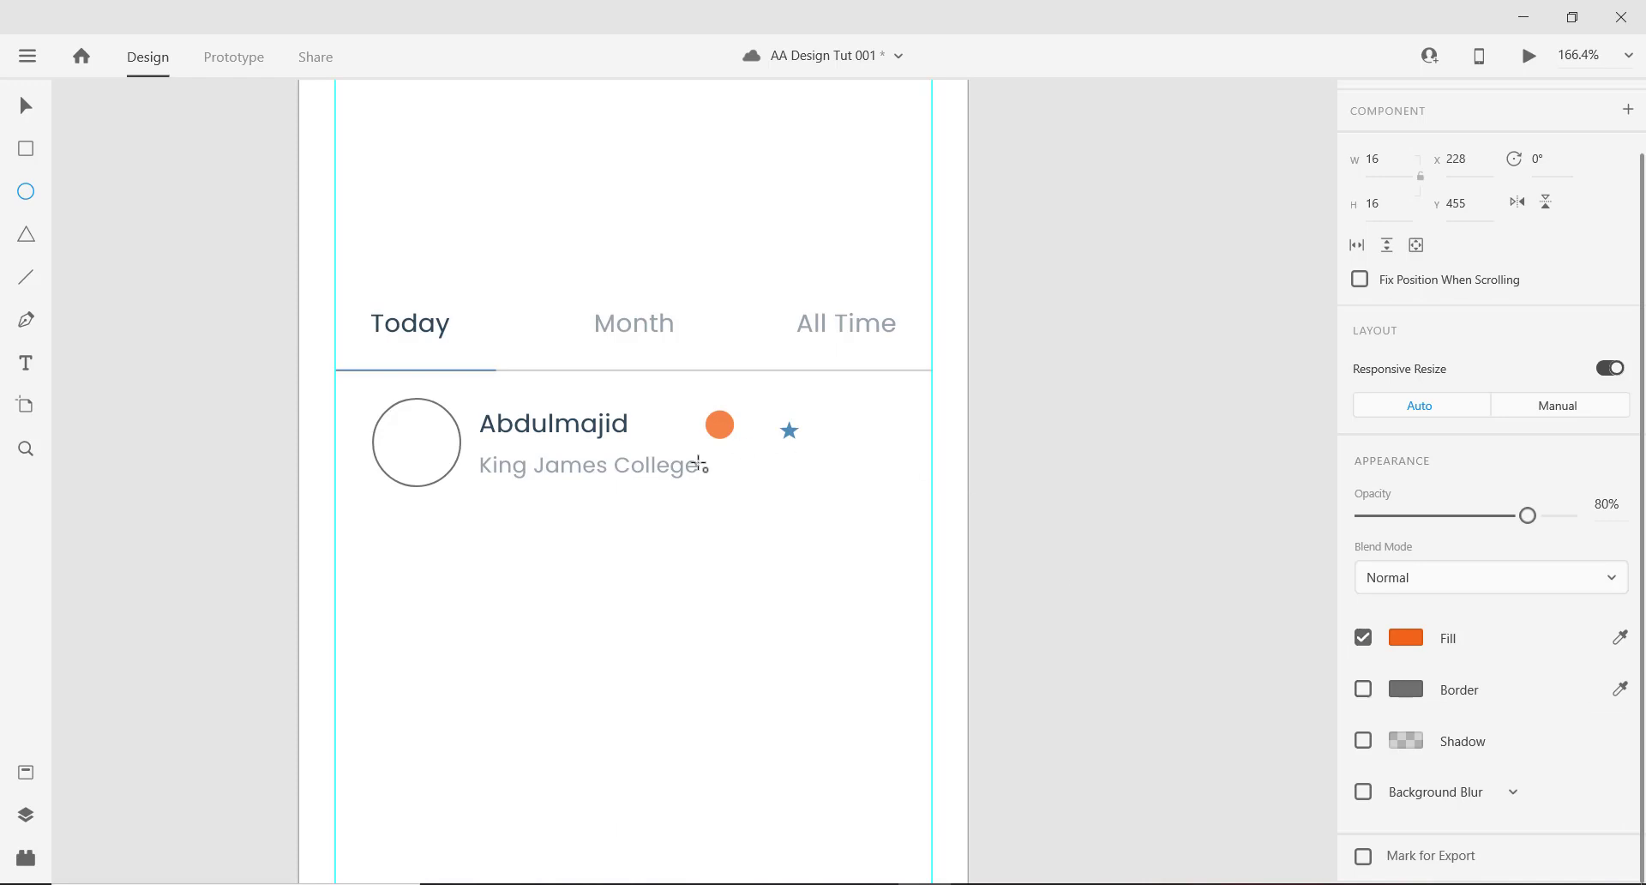
Move the orange circle to X 326, Y 463 at the entry's right end and the star level beside it at X 296.5, Y 466.
left_click(22, 112)
left_click_drag(717, 414, 893, 438)
left_click(789, 431)
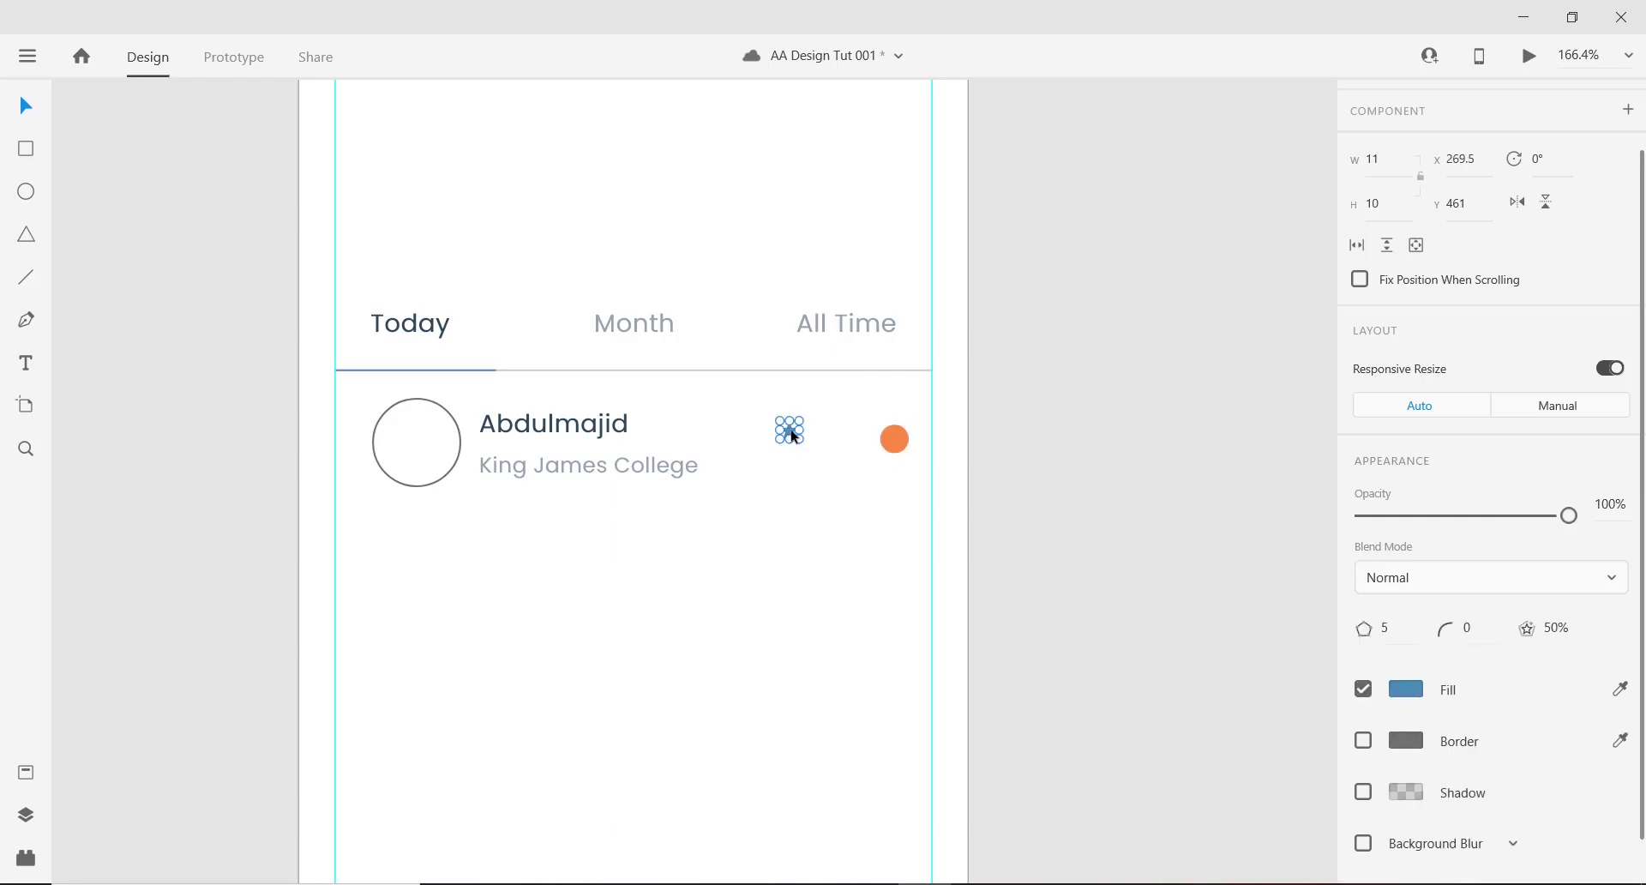
left_click_drag(791, 435, 836, 439)
Bring the star in front of the other objects and centre it on the orange circle at X 328.5, Y 466.
right_click(836, 439)
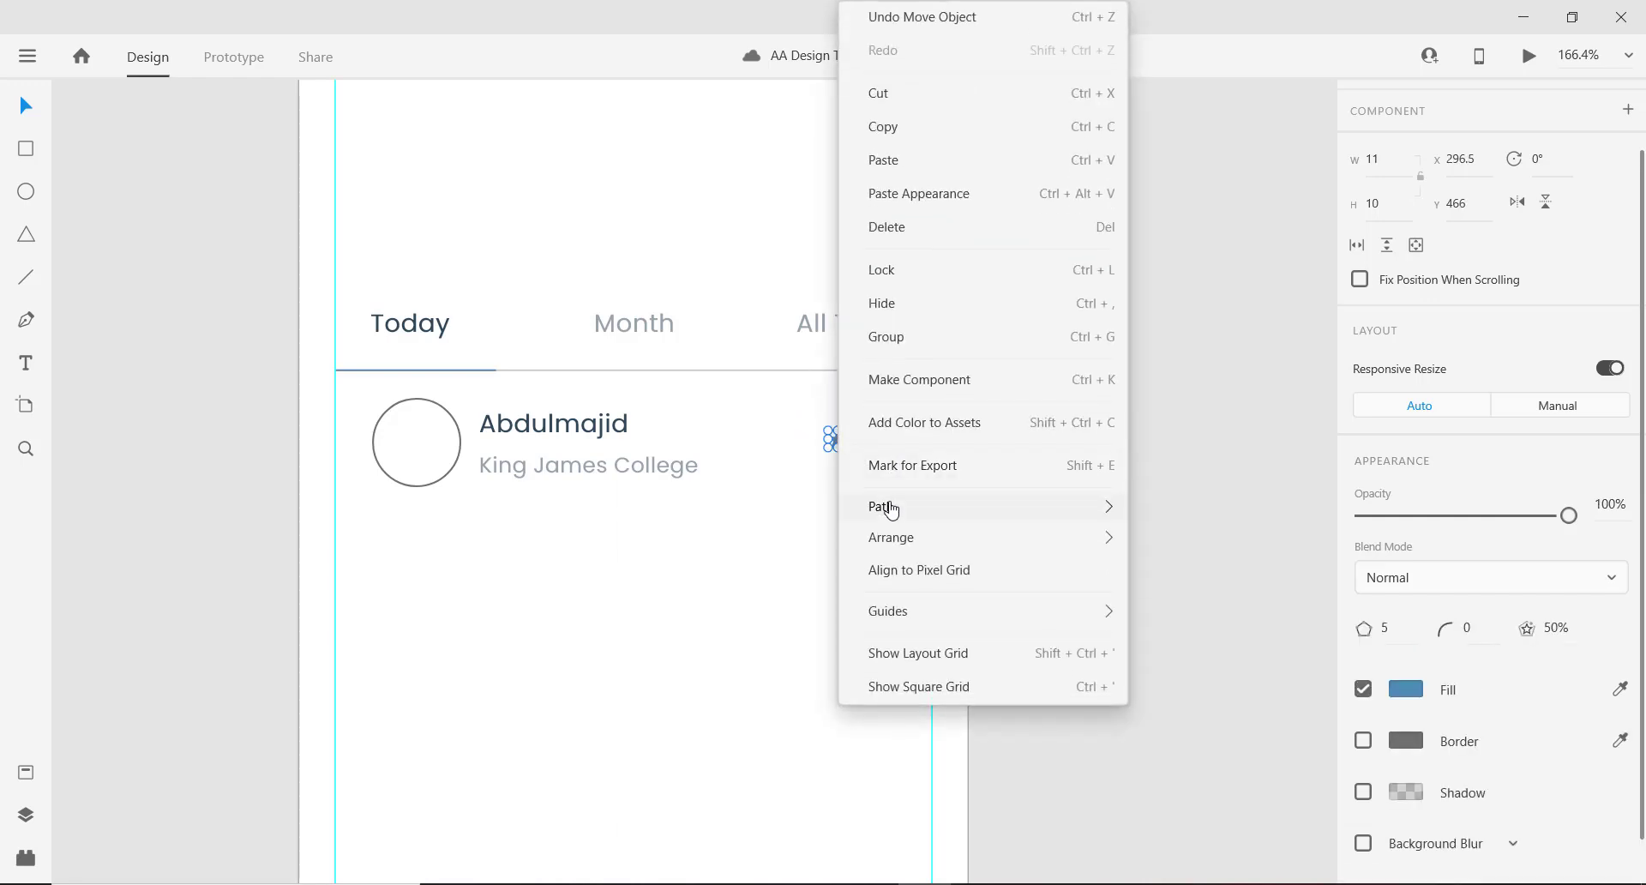
mouse_move(892, 538)
left_click(1164, 544)
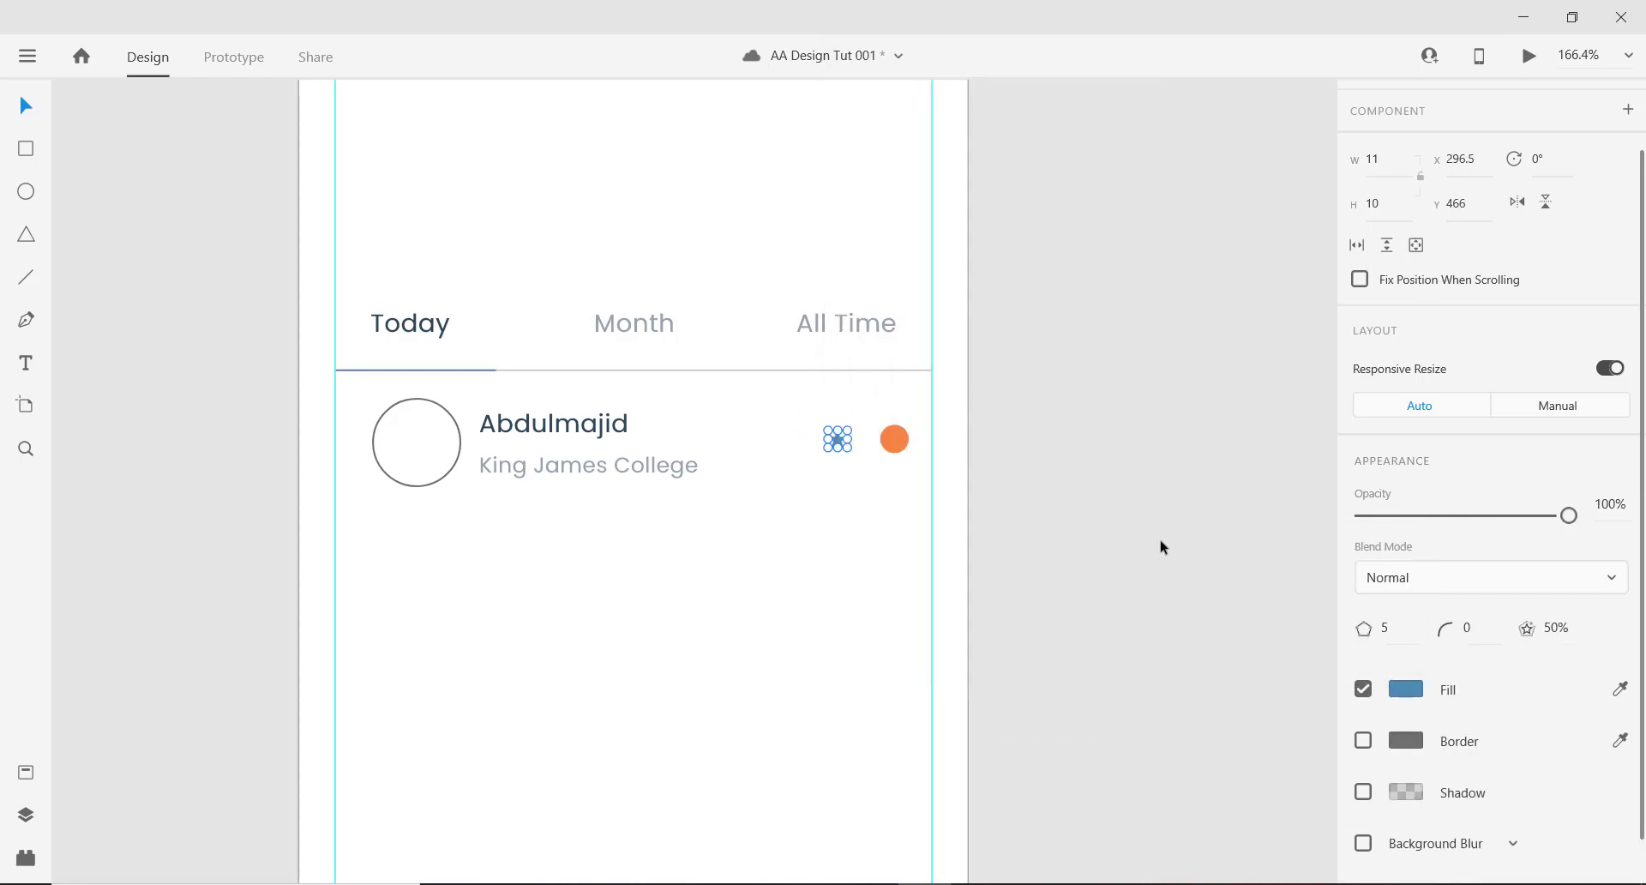
scroll(918, 481, "up", 3)
left_click_drag(781, 413, 874, 416)
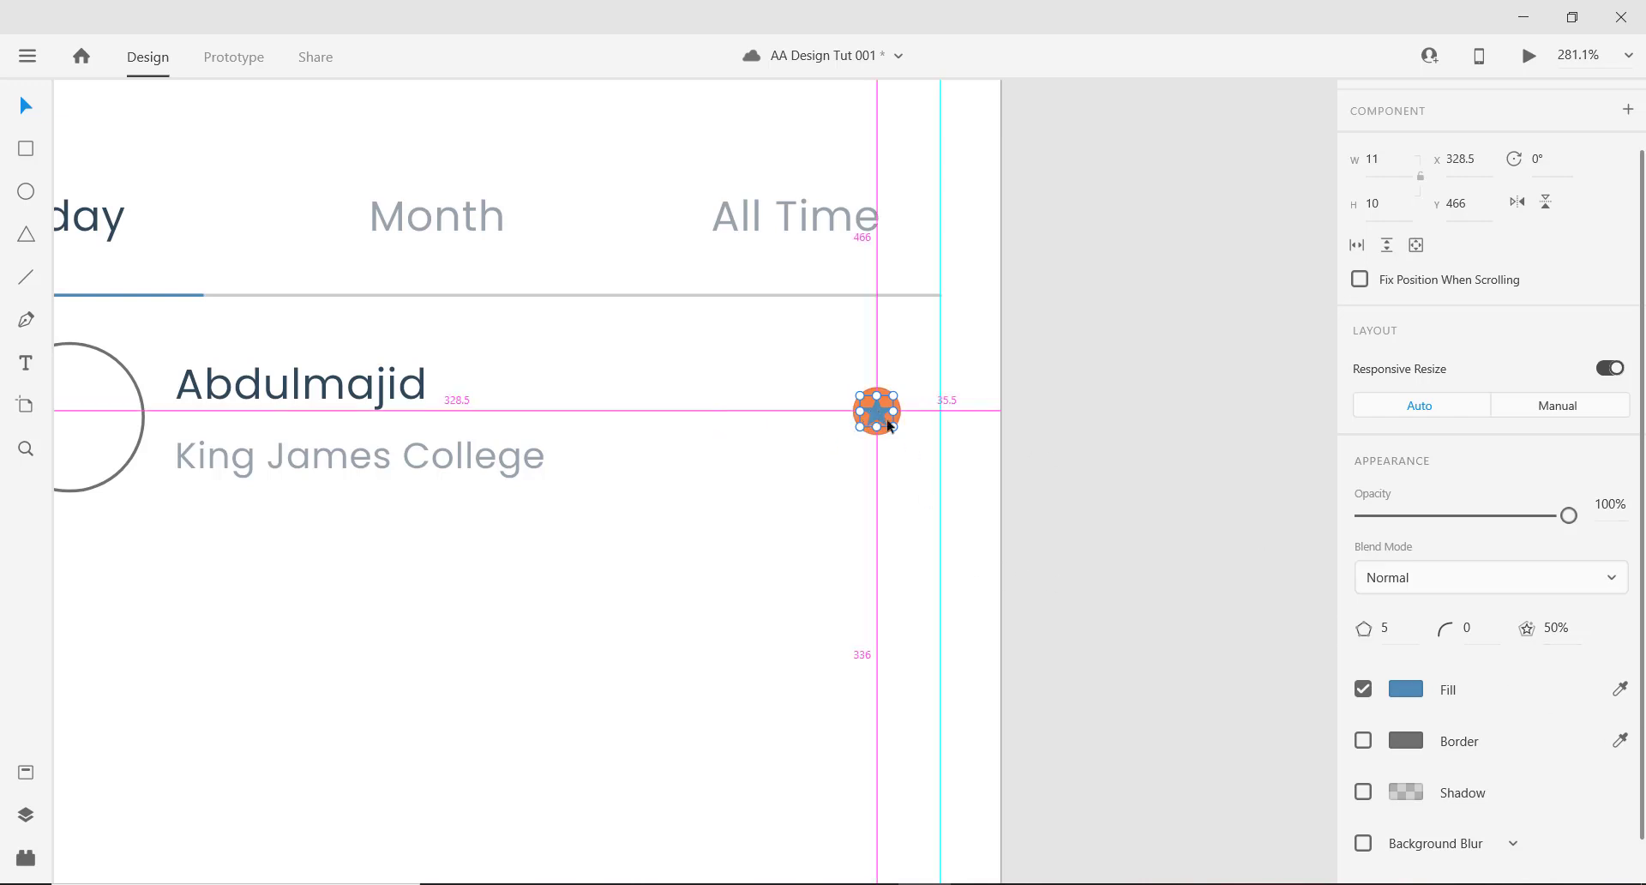
Shrink the star about its centre to 9 × 8 px and fill it with white #FFFFFF.
scroll(883, 413, "up", 2)
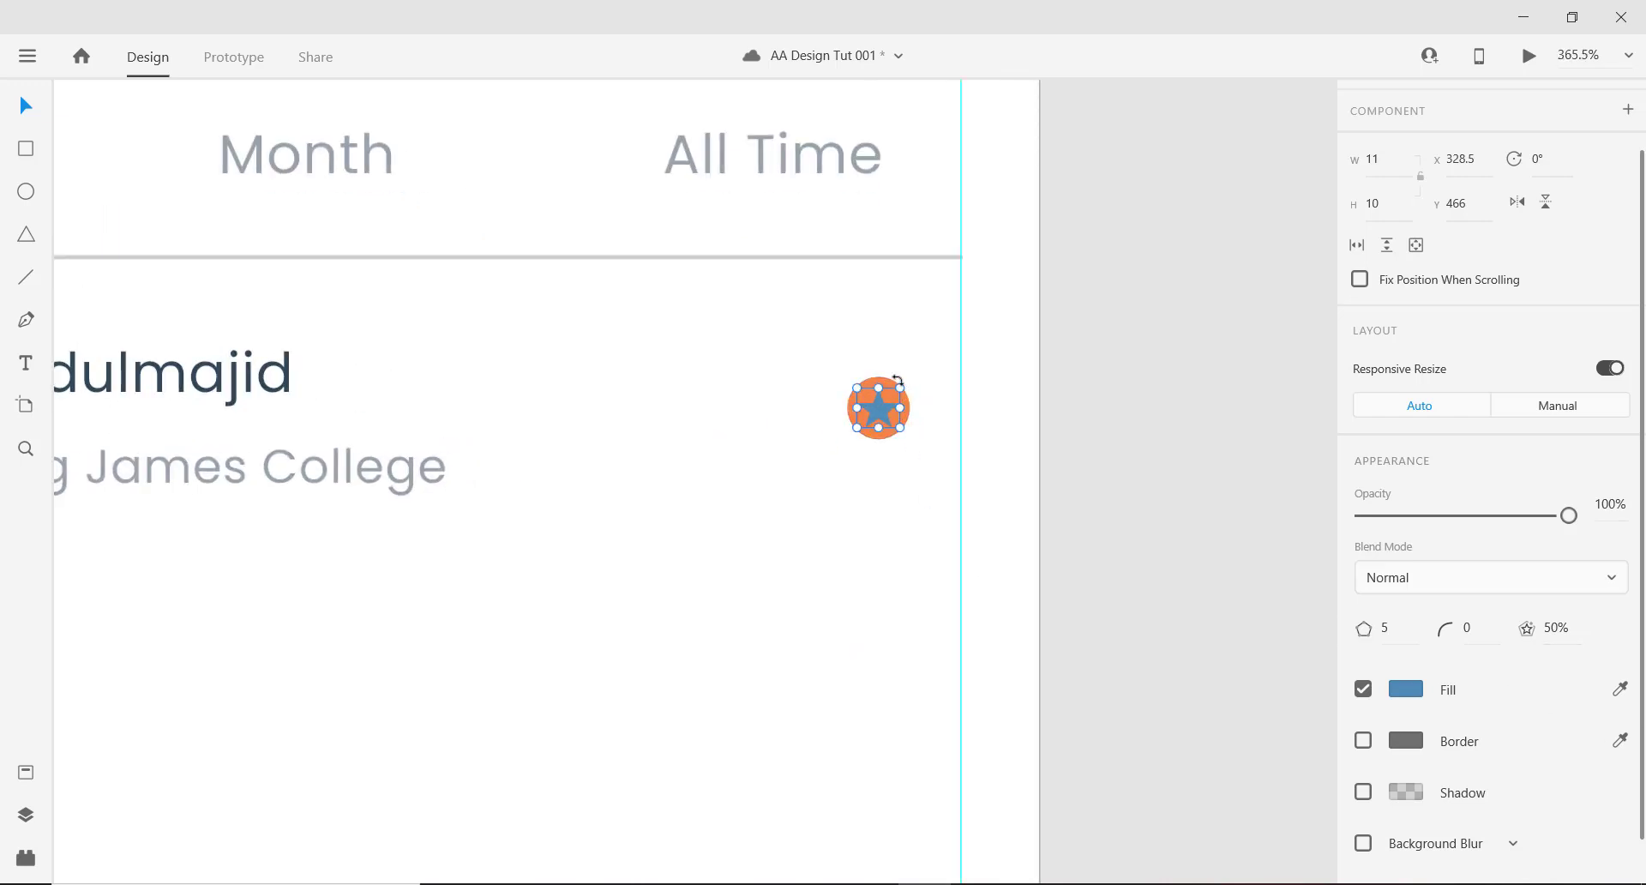
key("alt")
left_click_drag(900, 389, 897, 390)
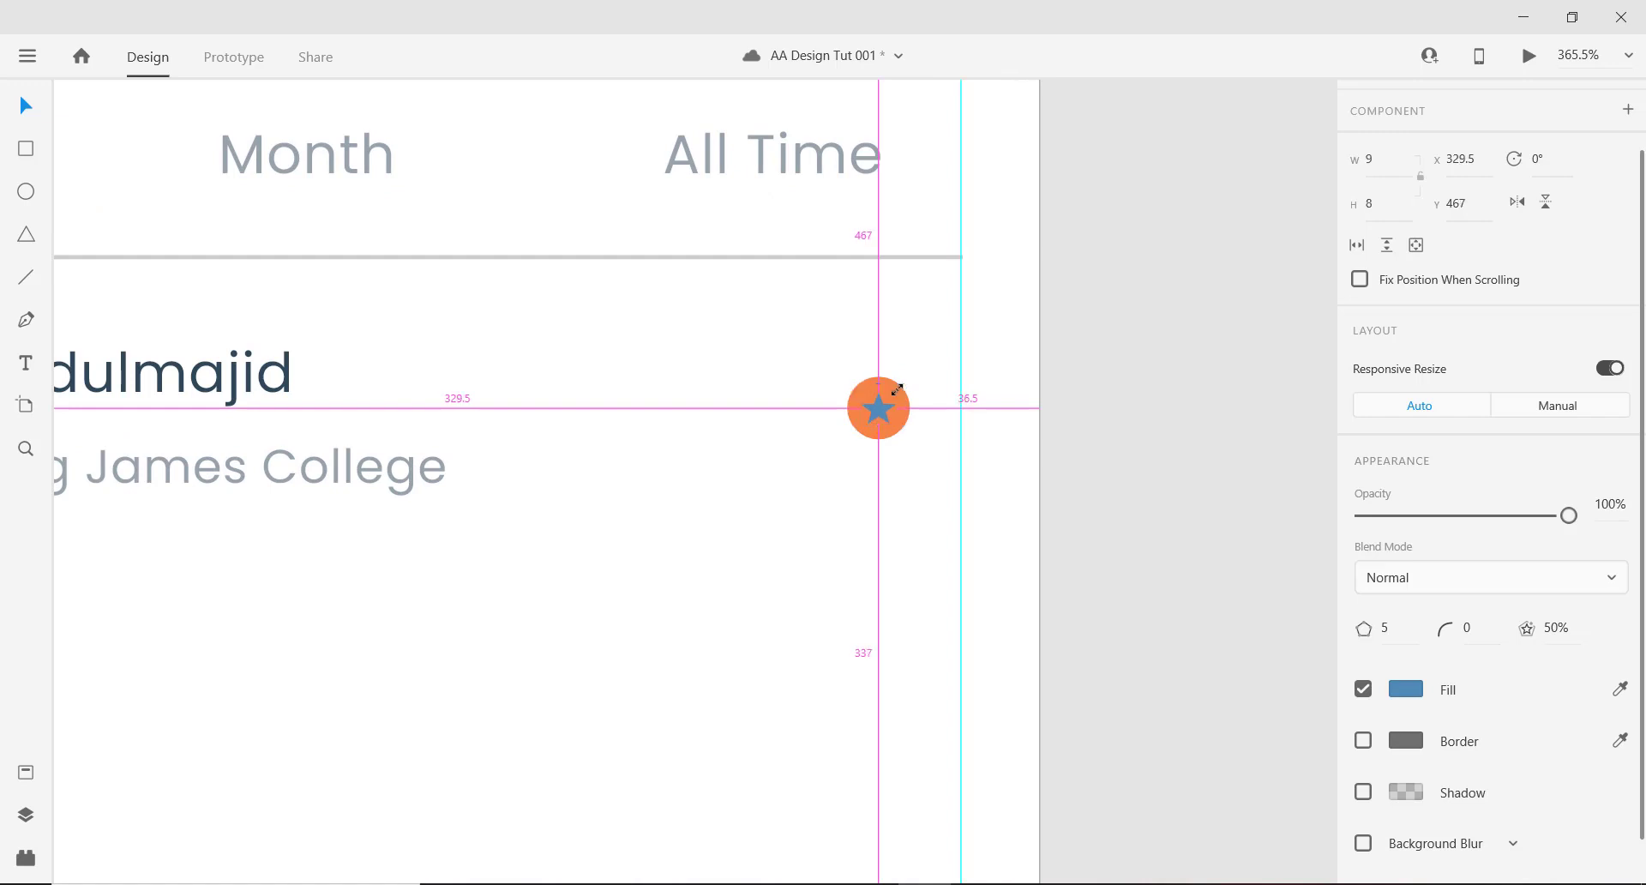
left_click(1406, 688)
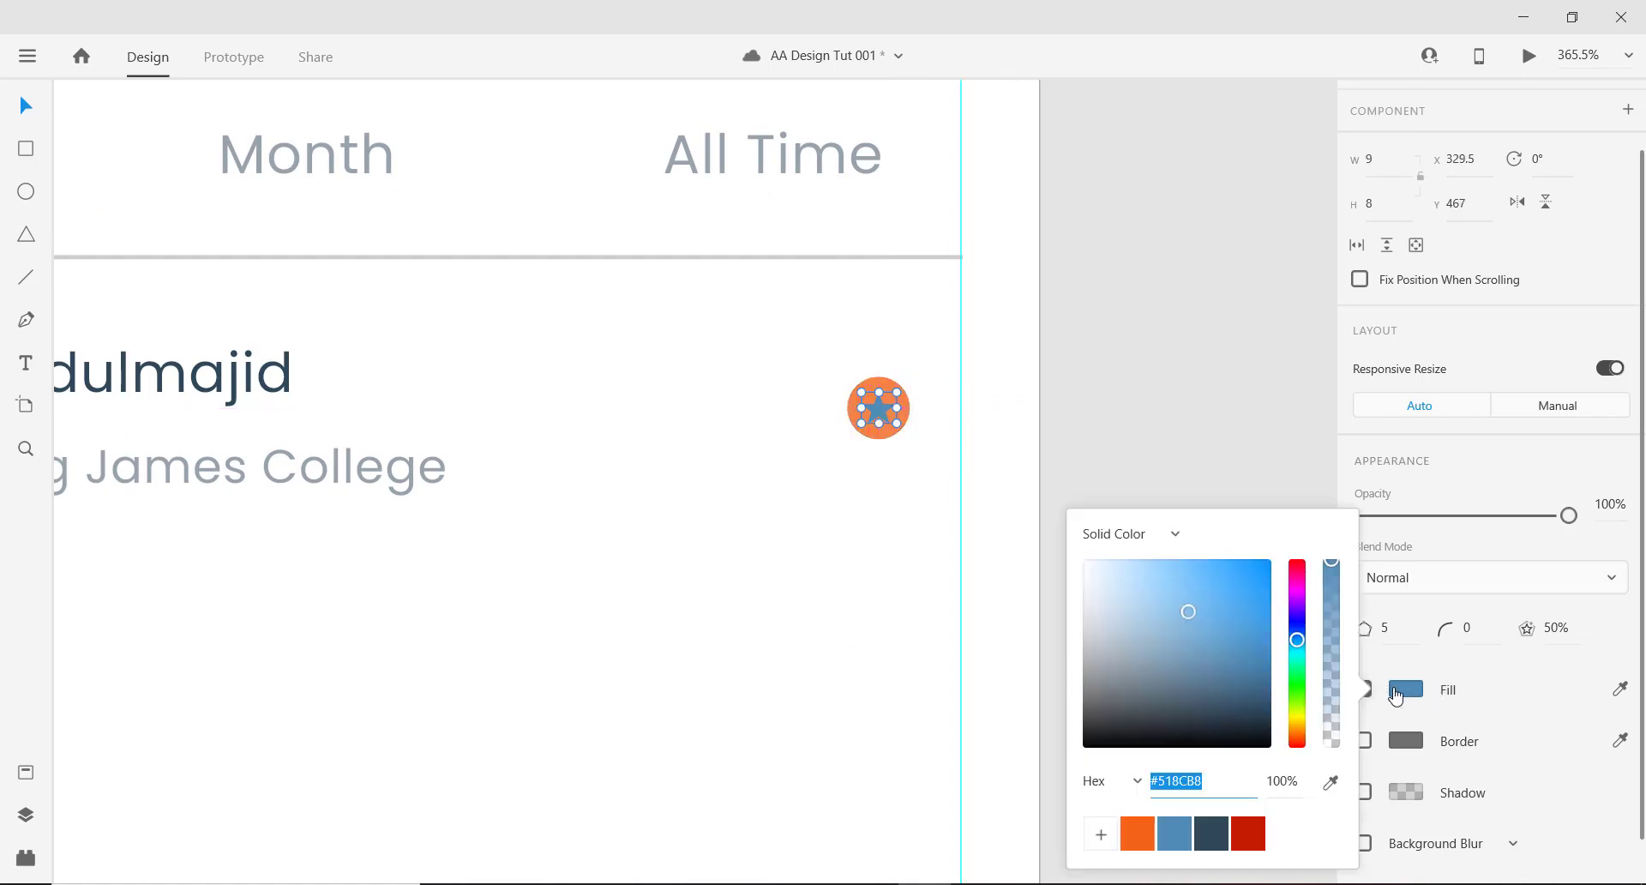
left_click_drag(1096, 585, 1088, 563)
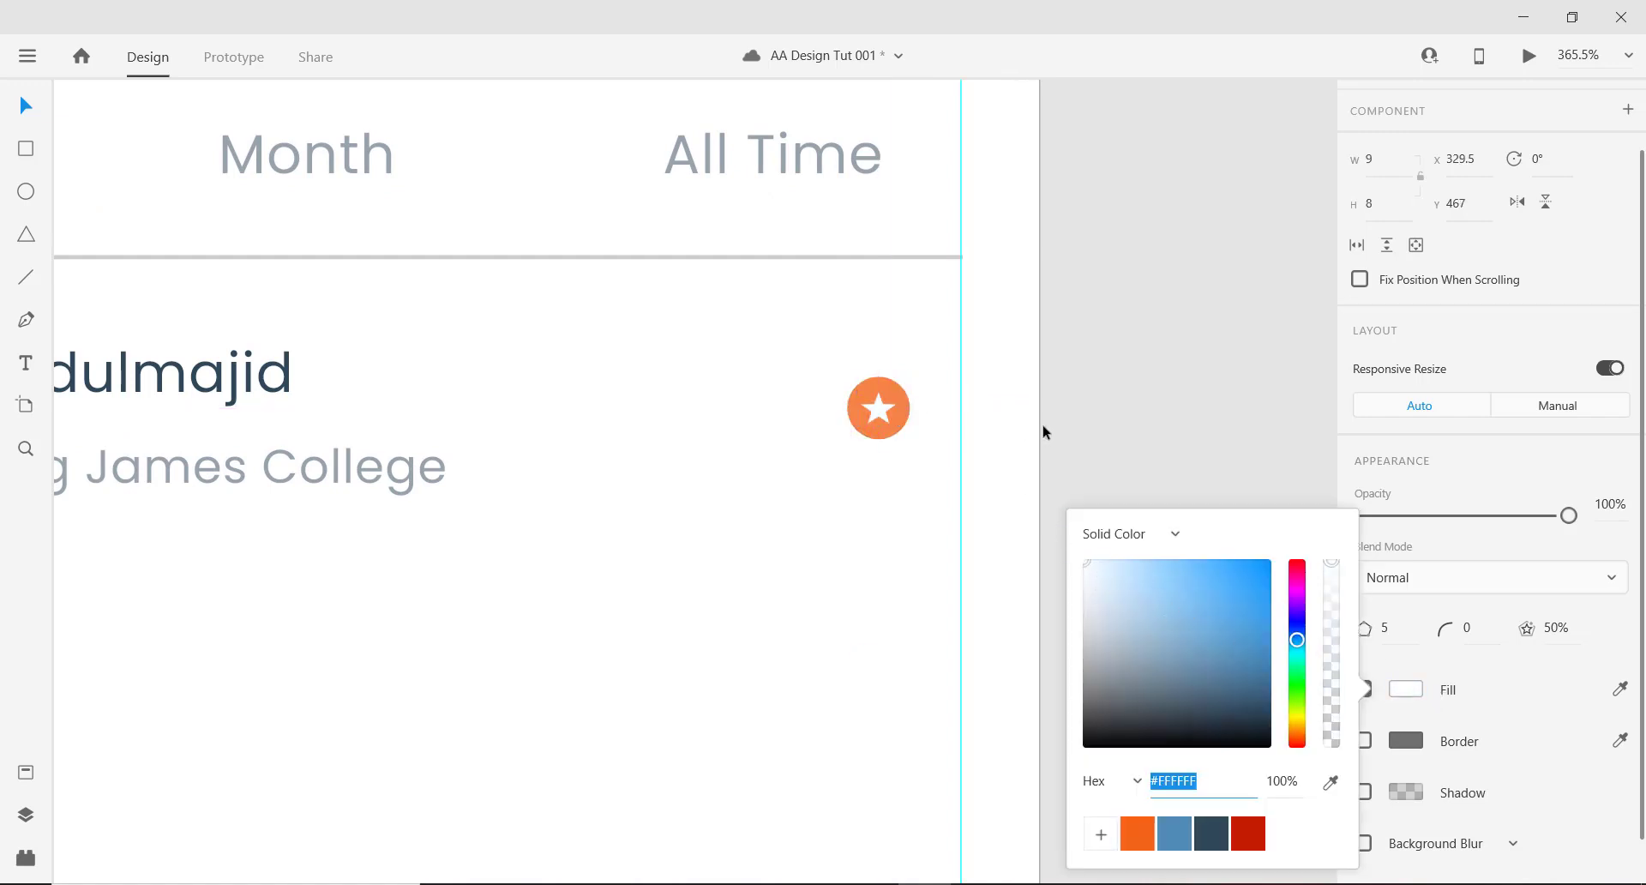
scroll(861, 452, "down", 2)
scroll(861, 452, "down", 1)
scroll(889, 447, "up", 3)
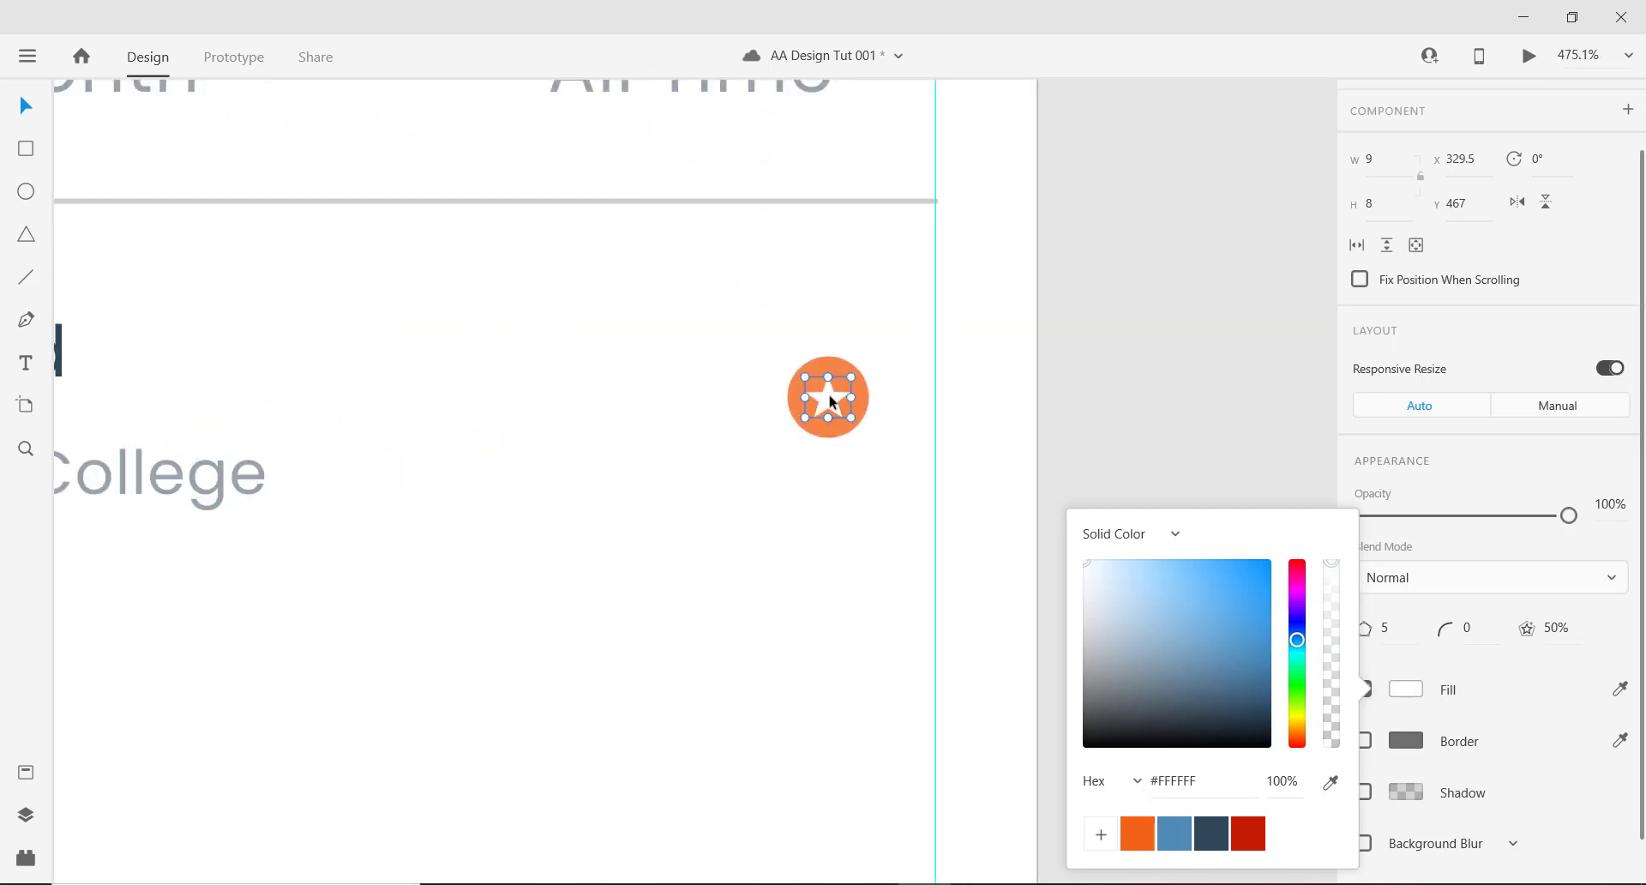
Group the white star with the orange circle behind it.
left_click(828, 398)
left_click_drag(831, 399, 871, 394)
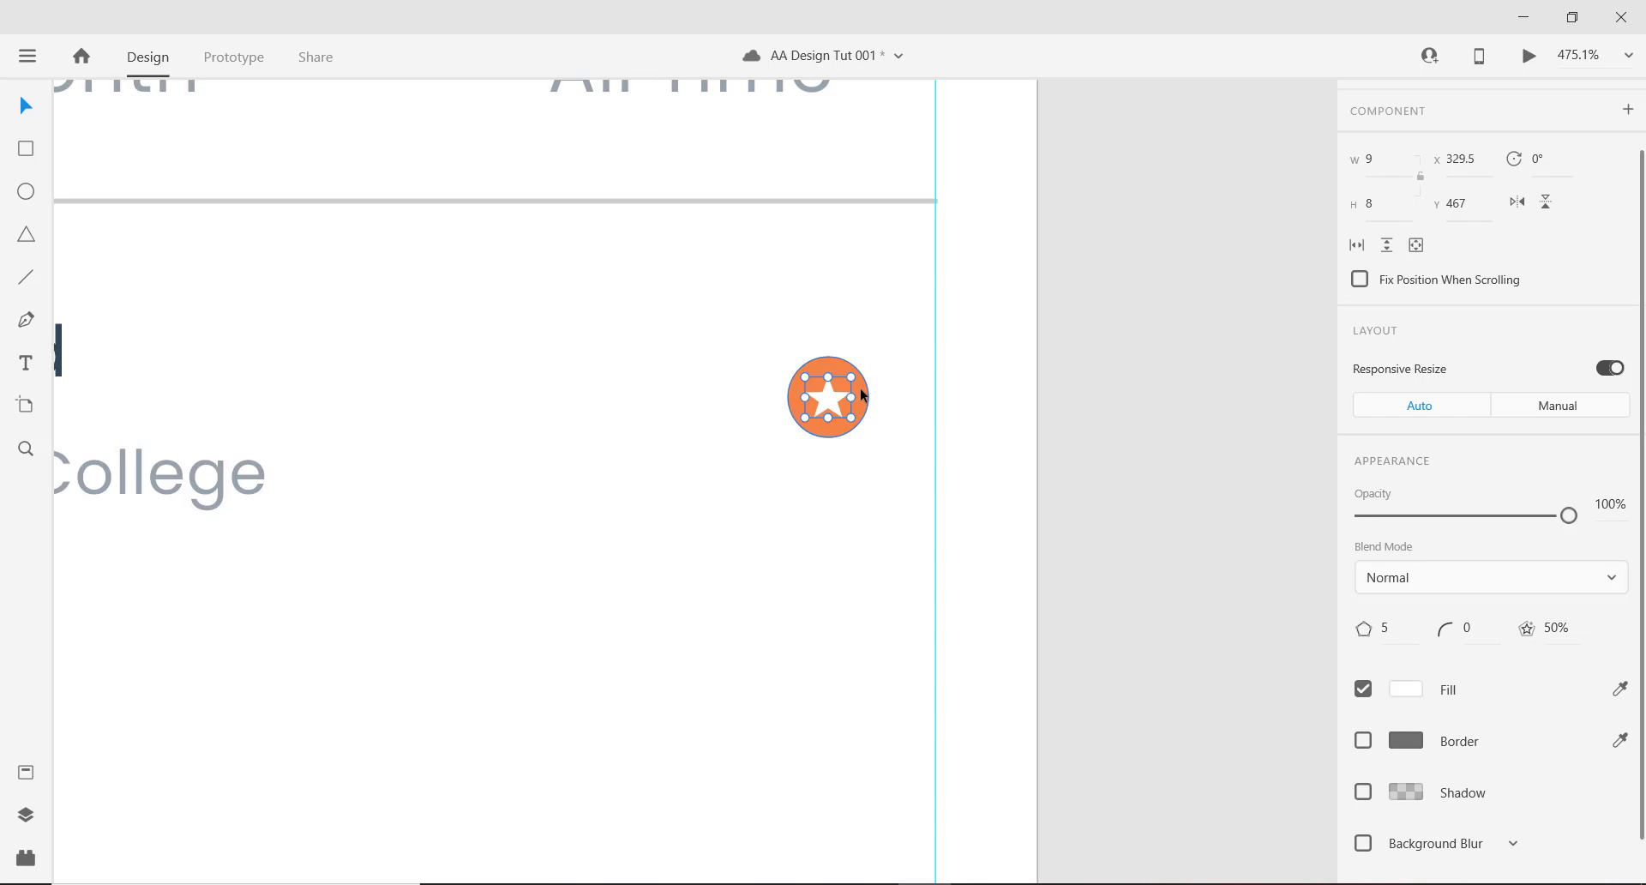
left_click(862, 394, "shift")
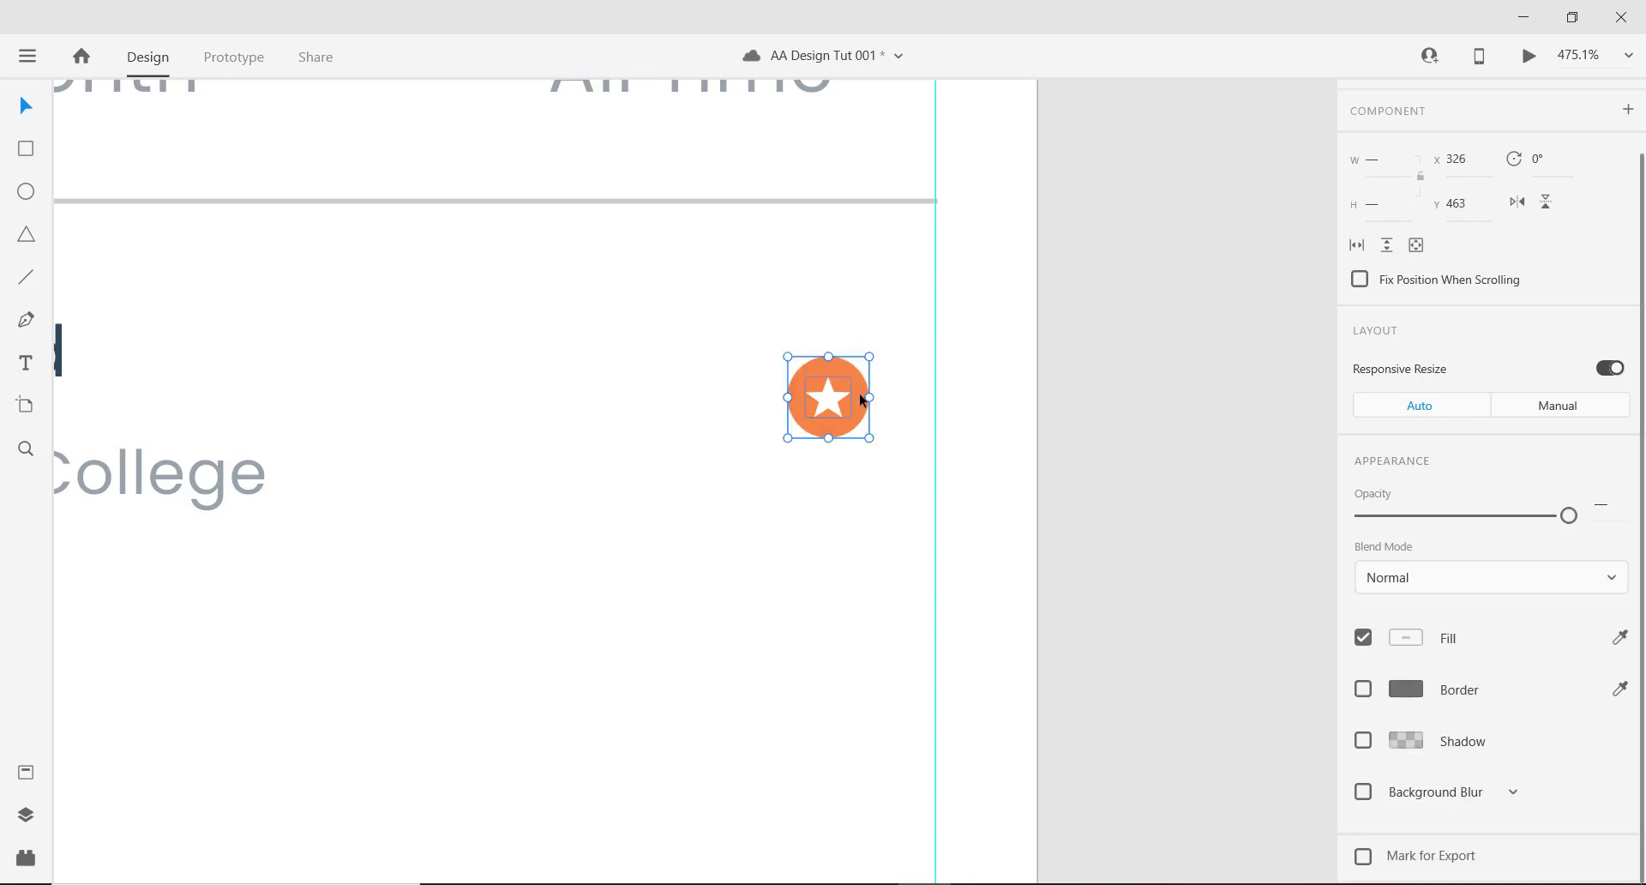
key("ctrl+g")
scroll(903, 425, "down", 4, "ctrl")
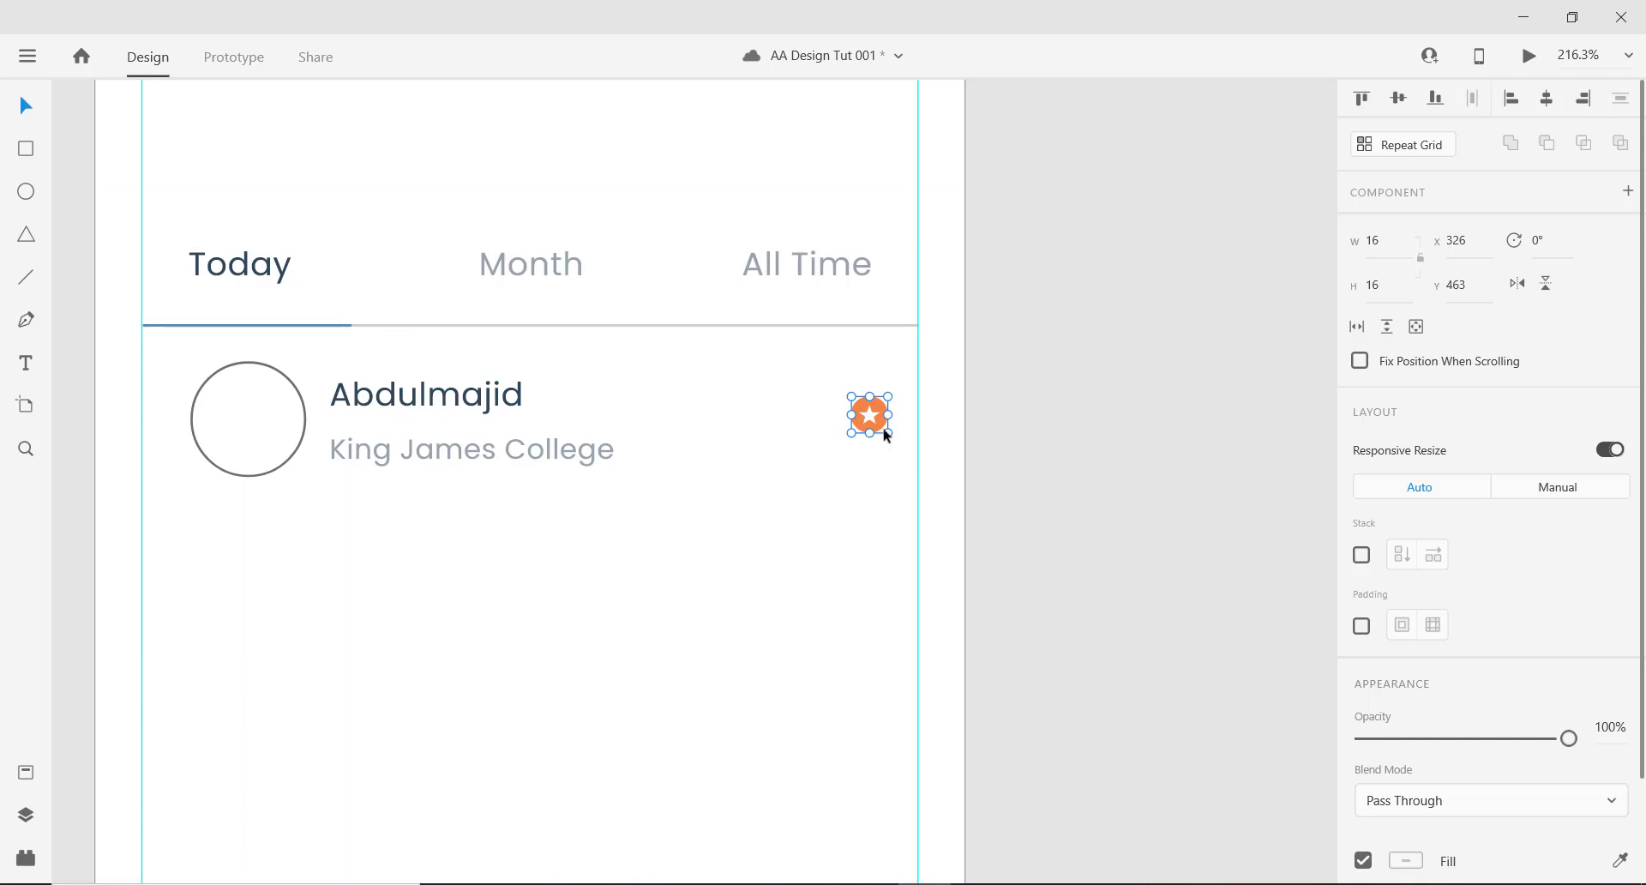
Shift the star badge left to X 319 and add the score text "150" to its right.
left_click_drag(871, 419, 854, 416)
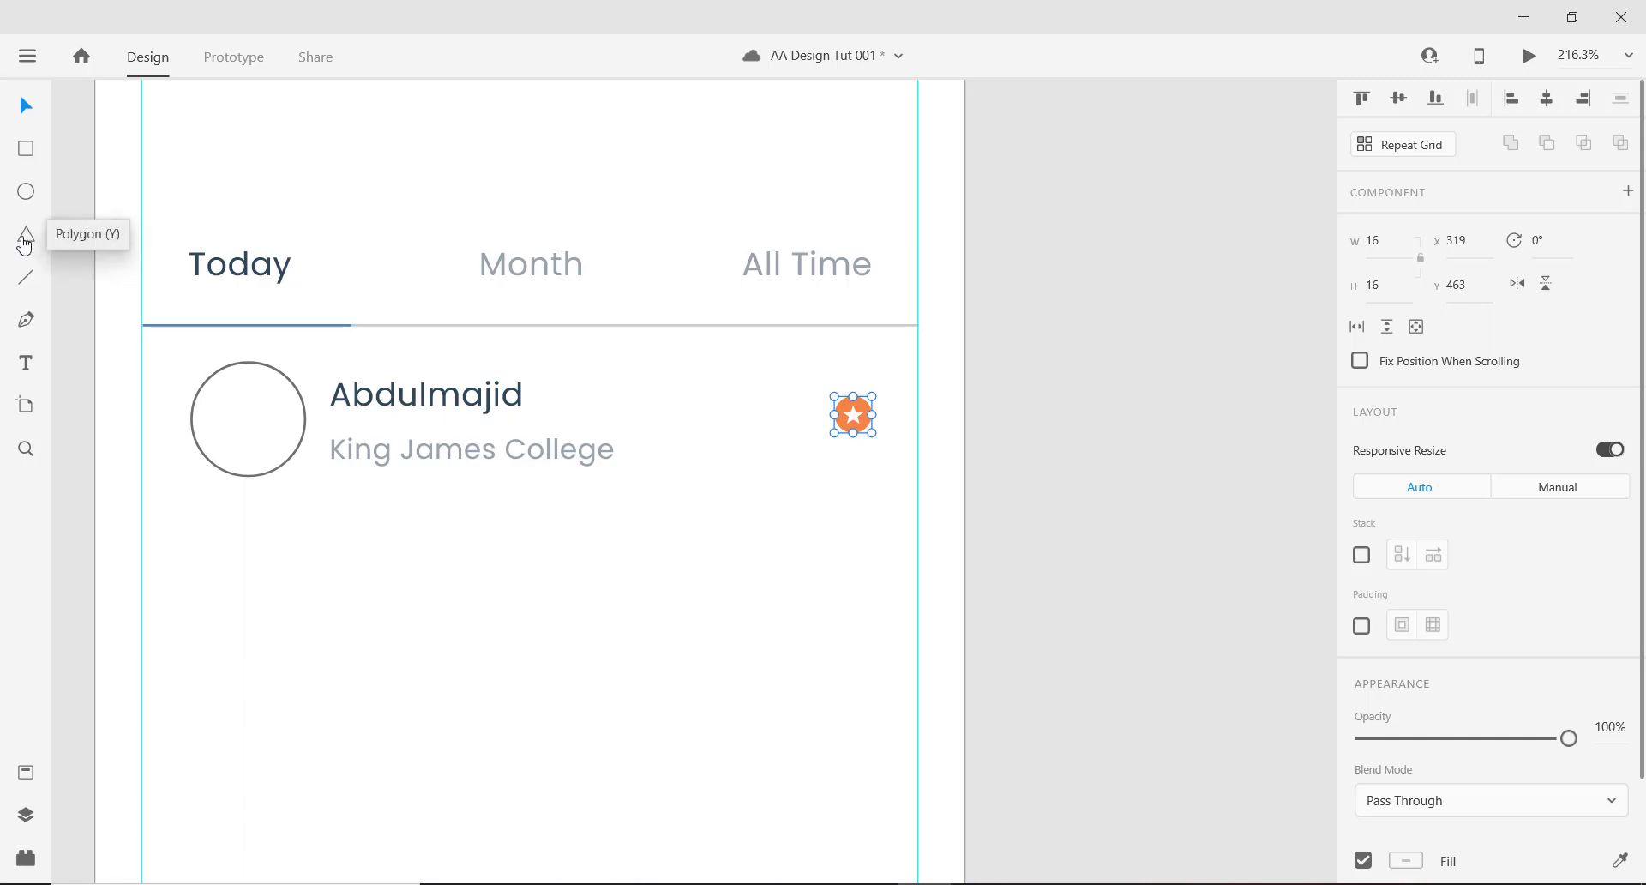
left_click(43, 360)
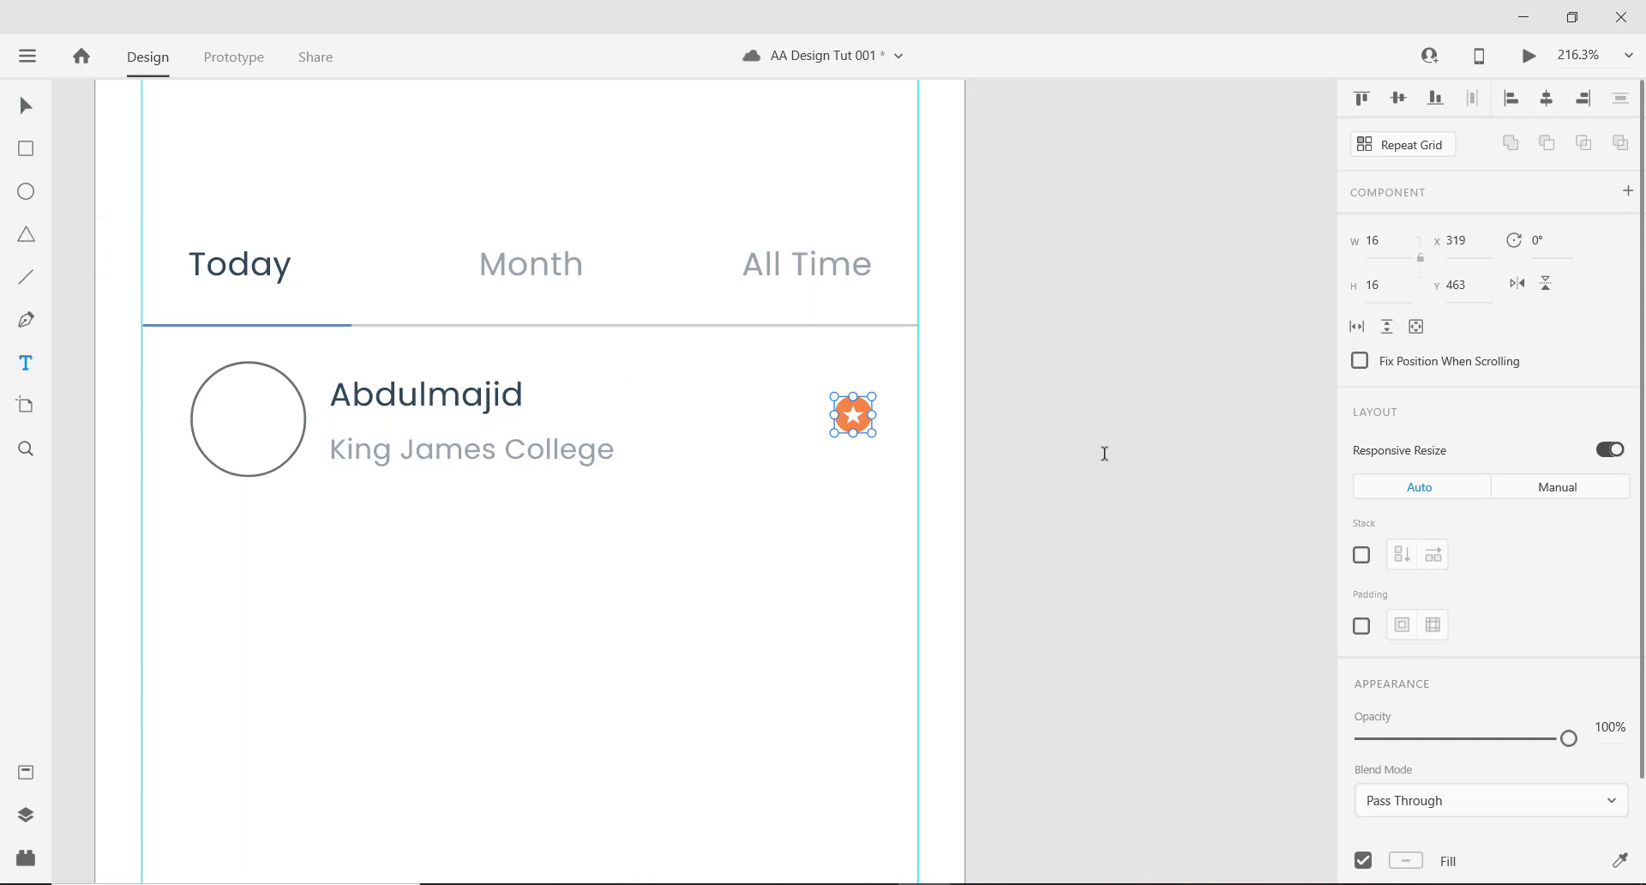
left_click(894, 403)
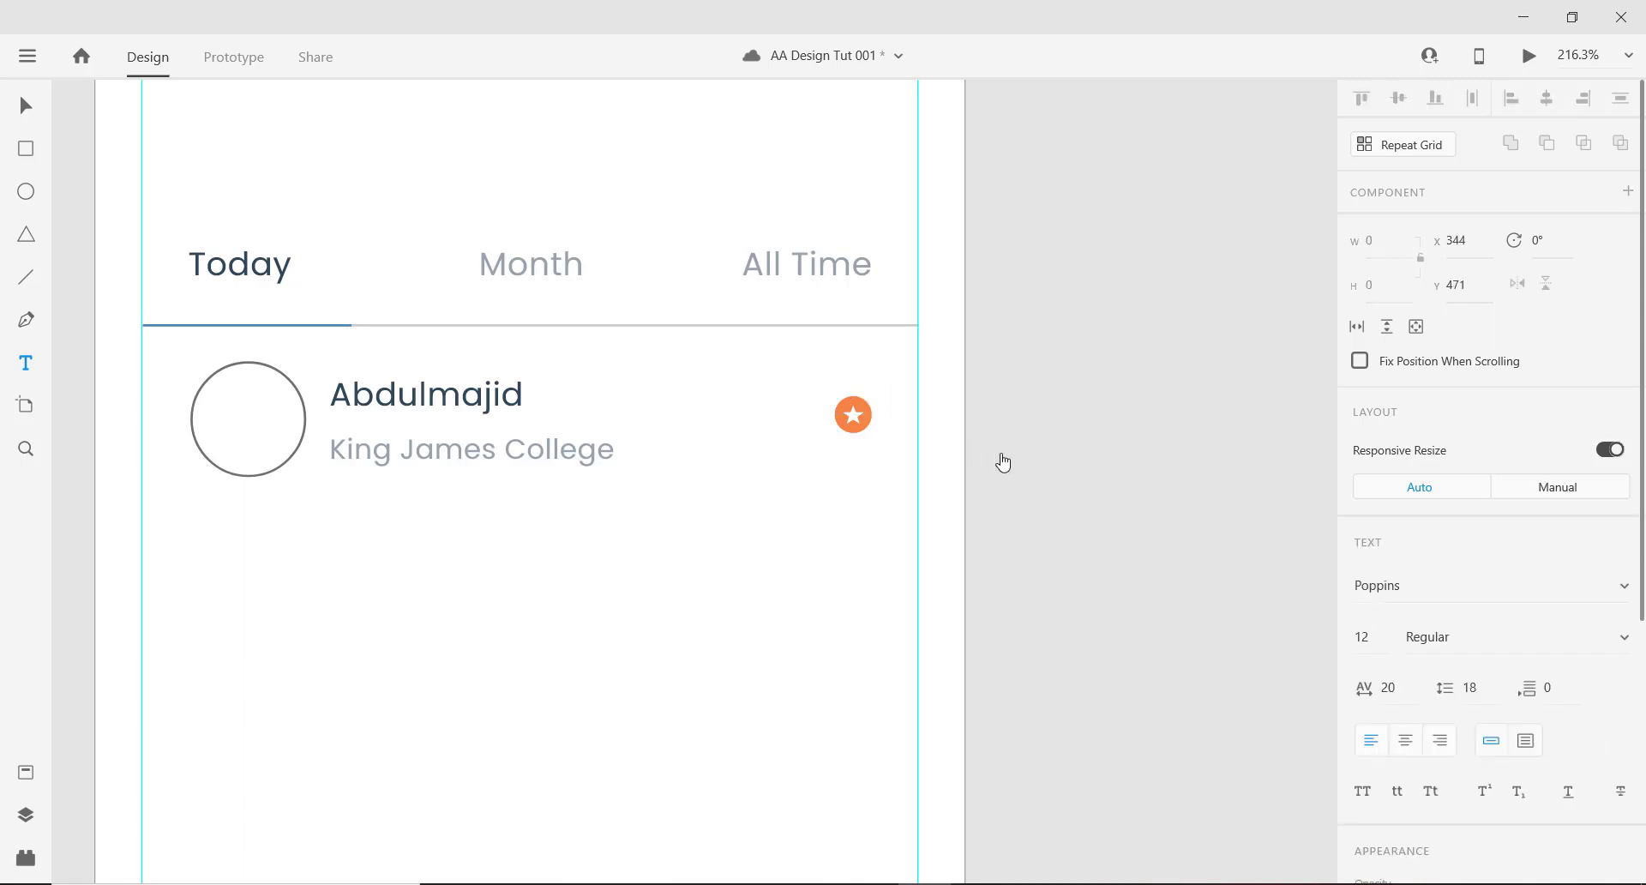
type("!")
key("BackSpace")
type("150")
key("Escape")
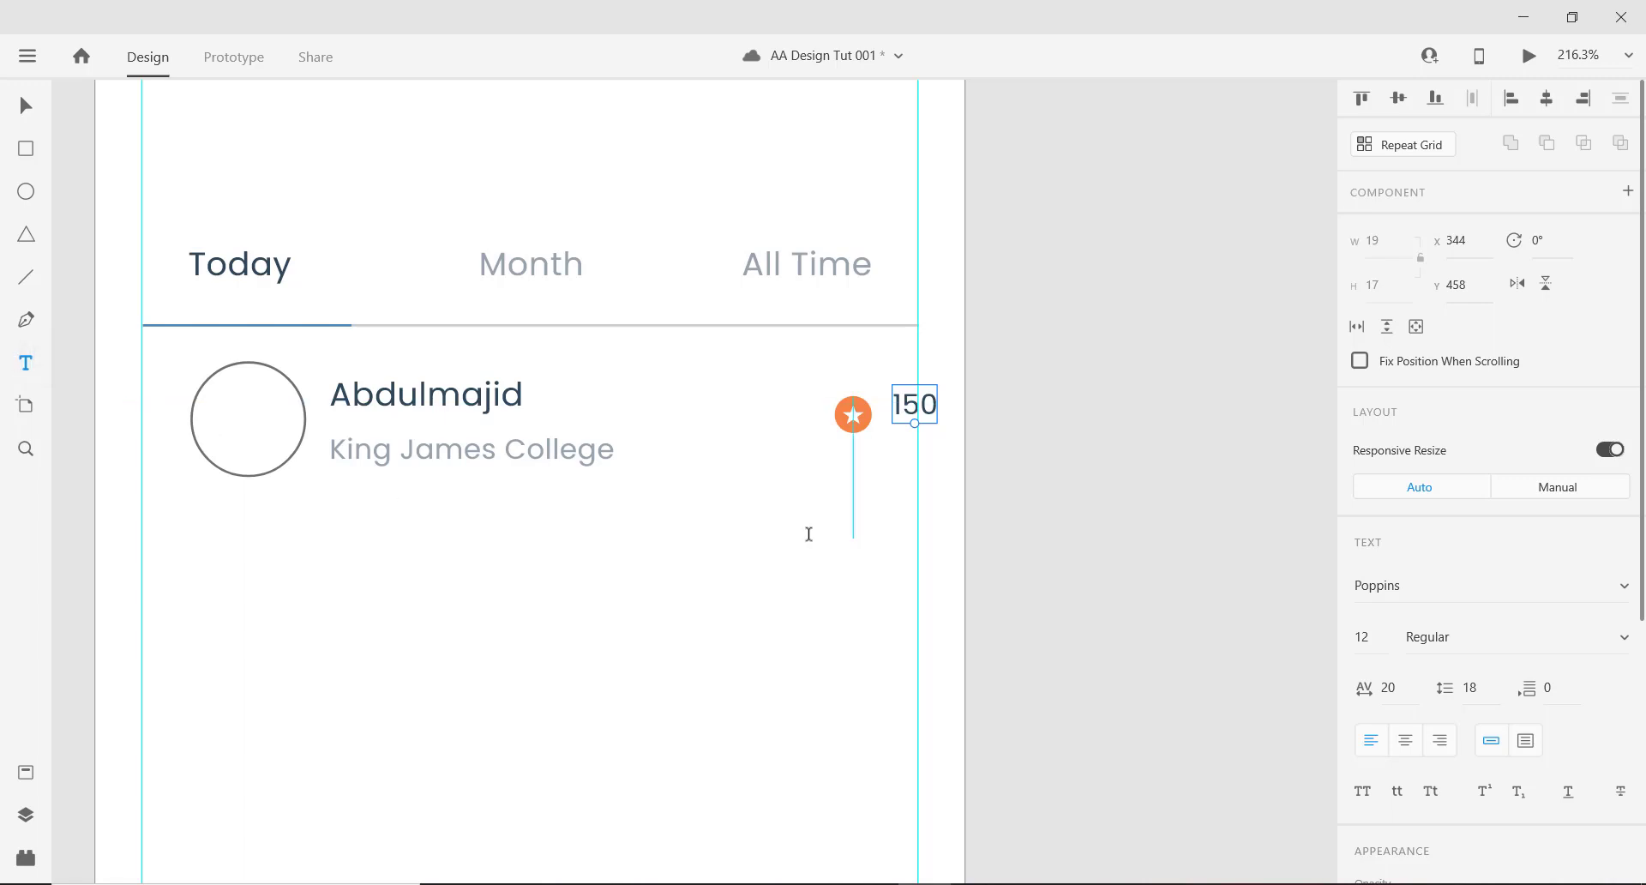
Set the score text's character spacing to 0 and place it against the right margin guide at X 336, level with the star badge.
left_click(1400, 691)
key("Down")
key("Down")
key("shift+Down")
key("shift+Down")
key("shift+Down")
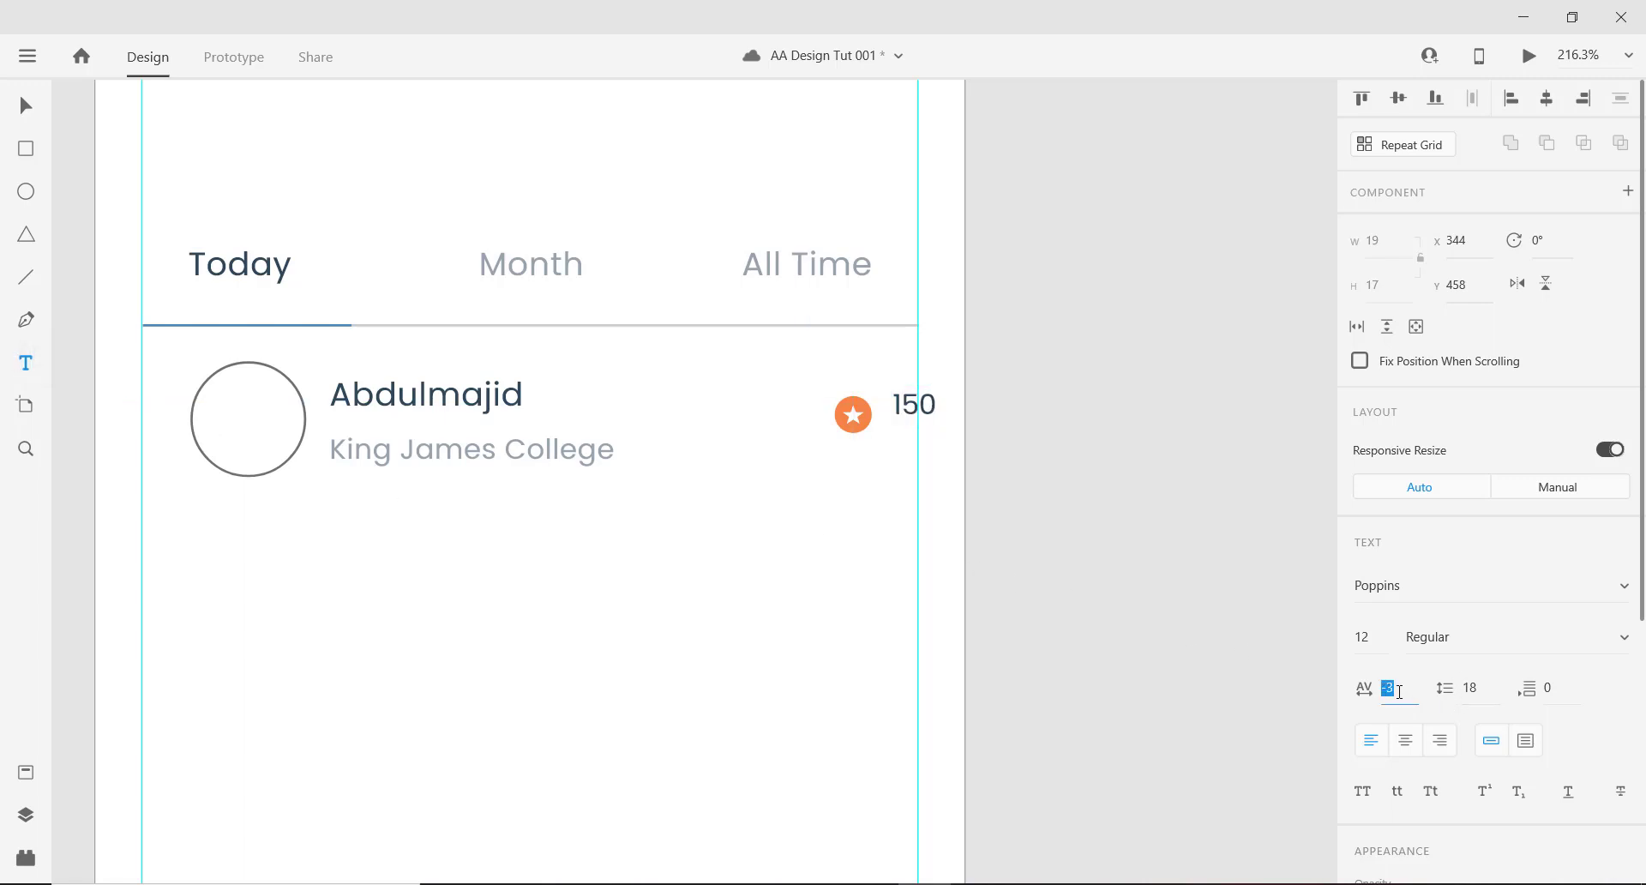
key("shift+Up")
left_click(25, 107)
left_click_drag(914, 406, 900, 420)
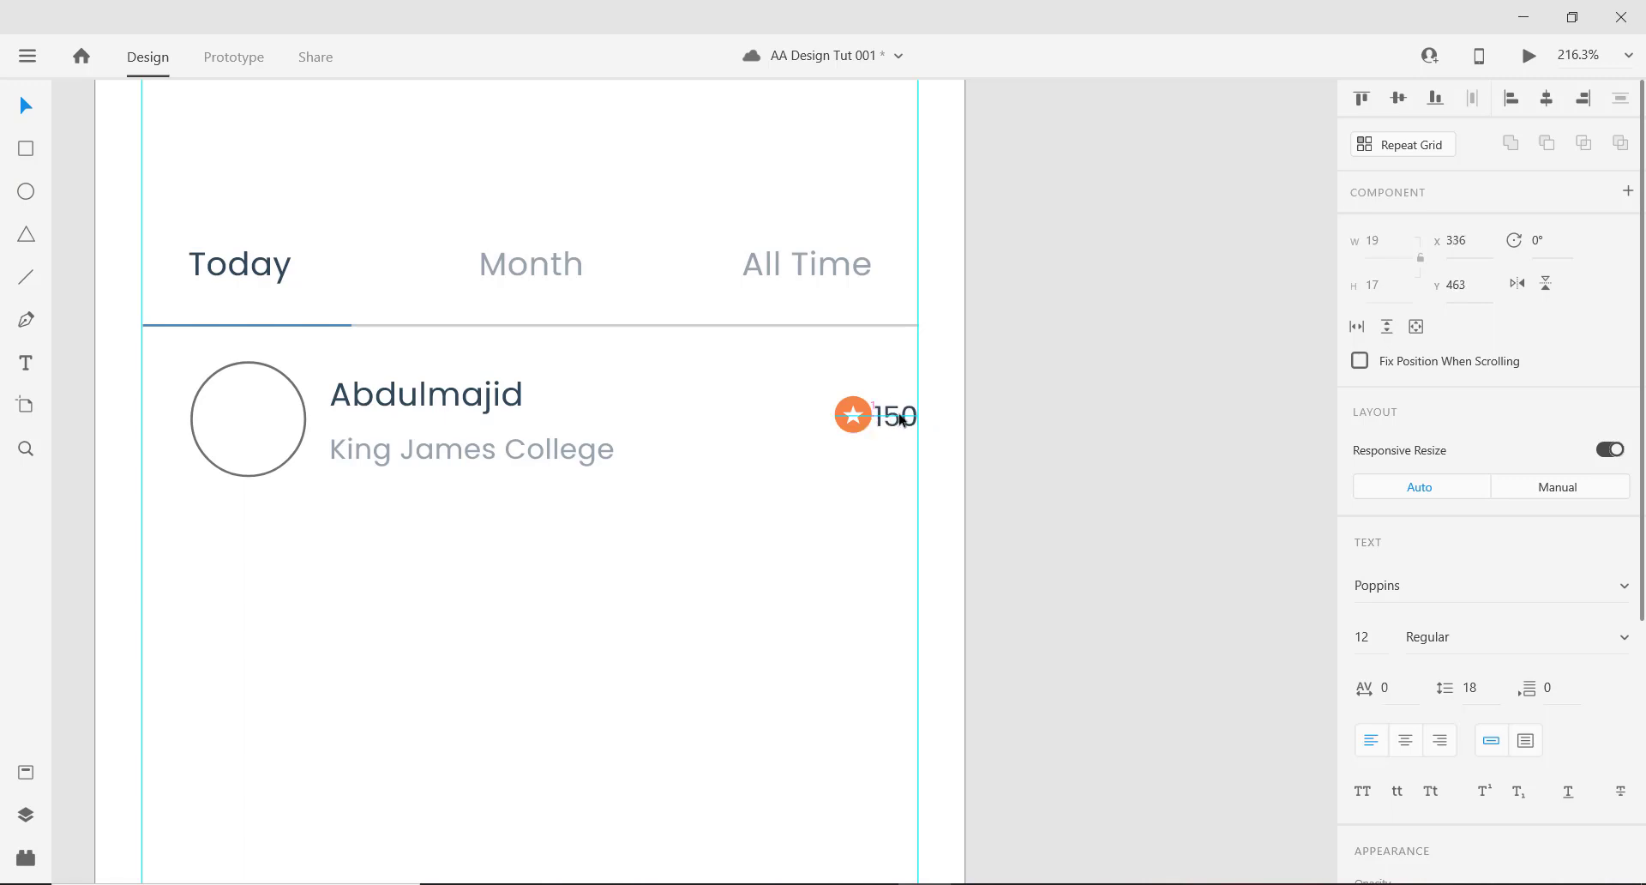
Move the star badge to X 315, leaving a 5 px gap before the score.
scroll(879, 420, "up", 5)
left_click(827, 412)
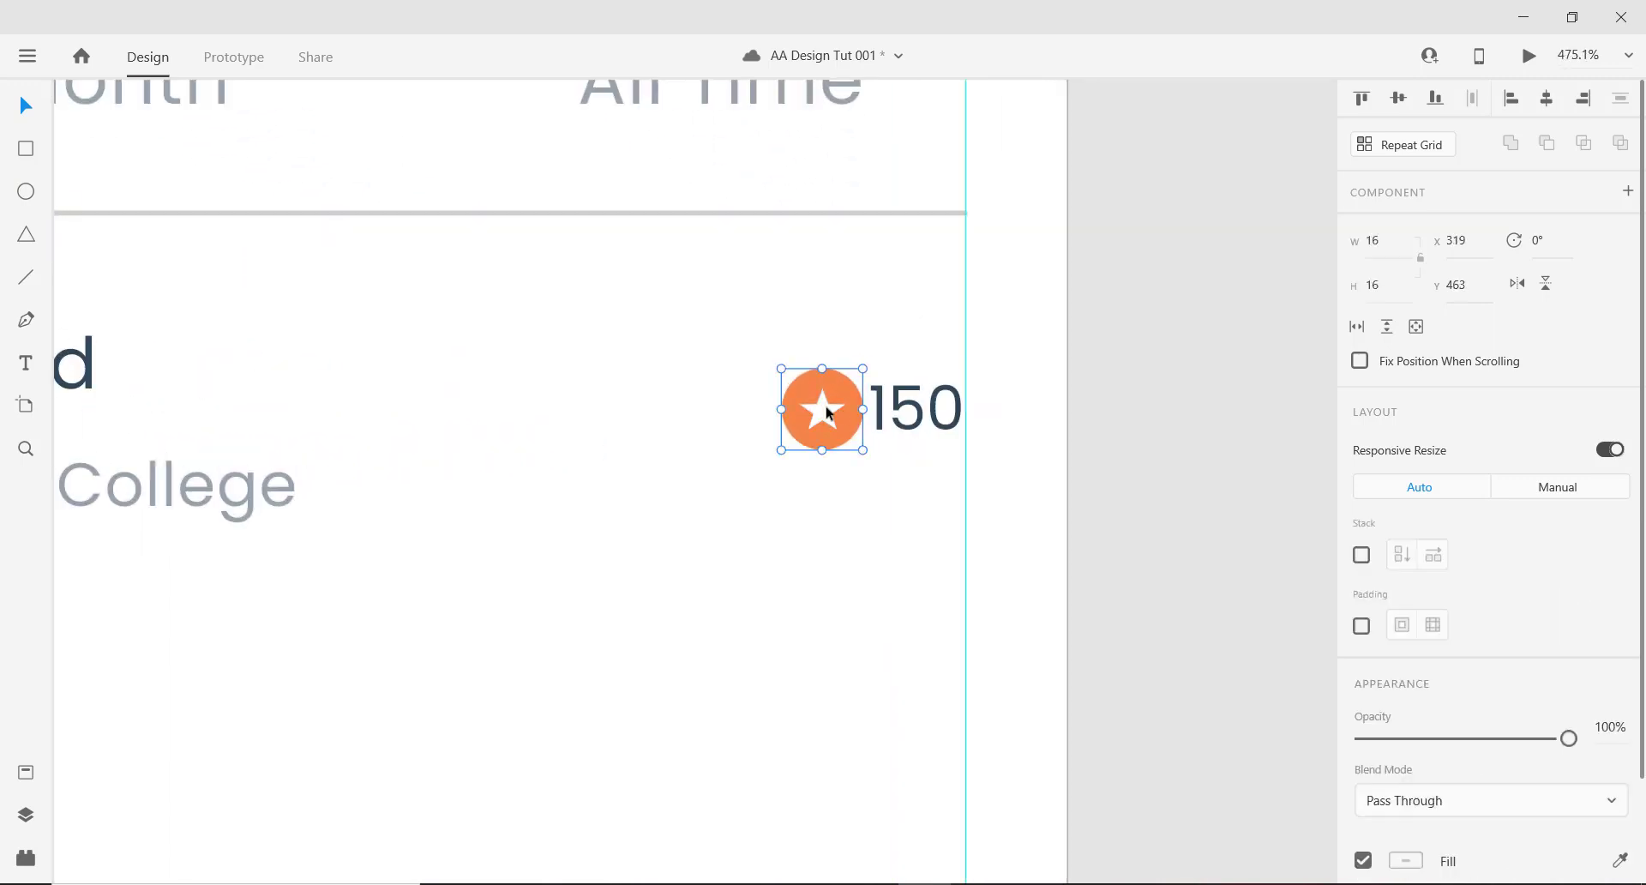
left_click_drag(825, 413, 800, 409)
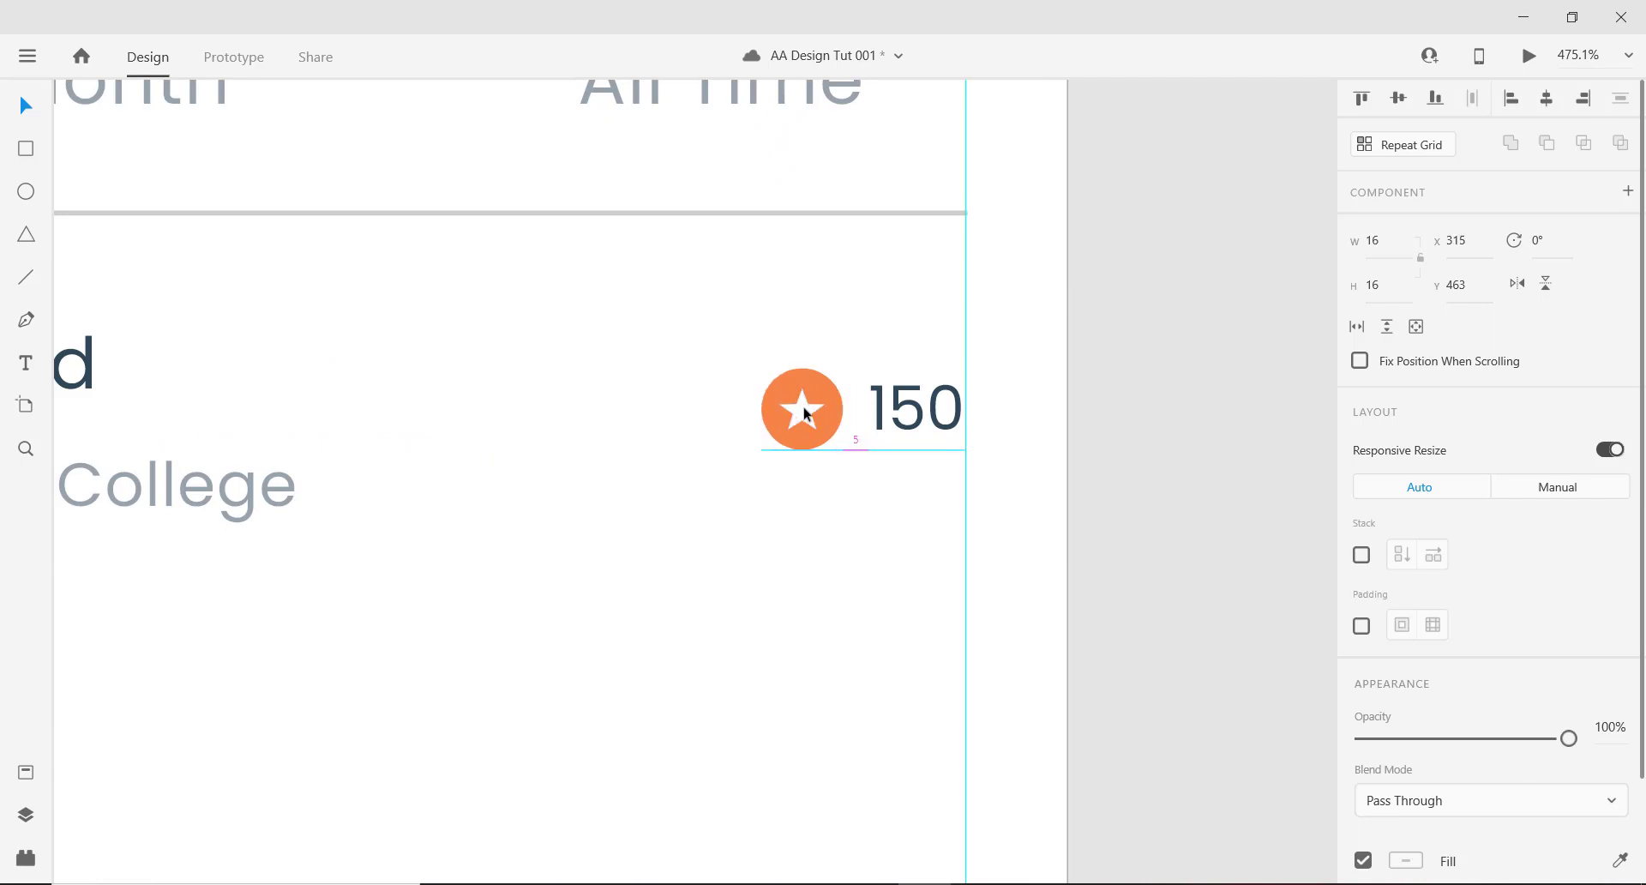
Group the star badge with the score 150.
scroll(1082, 499, "down", 7)
scroll(968, 471, "up", 5)
scroll(1060, 501, "down", 6)
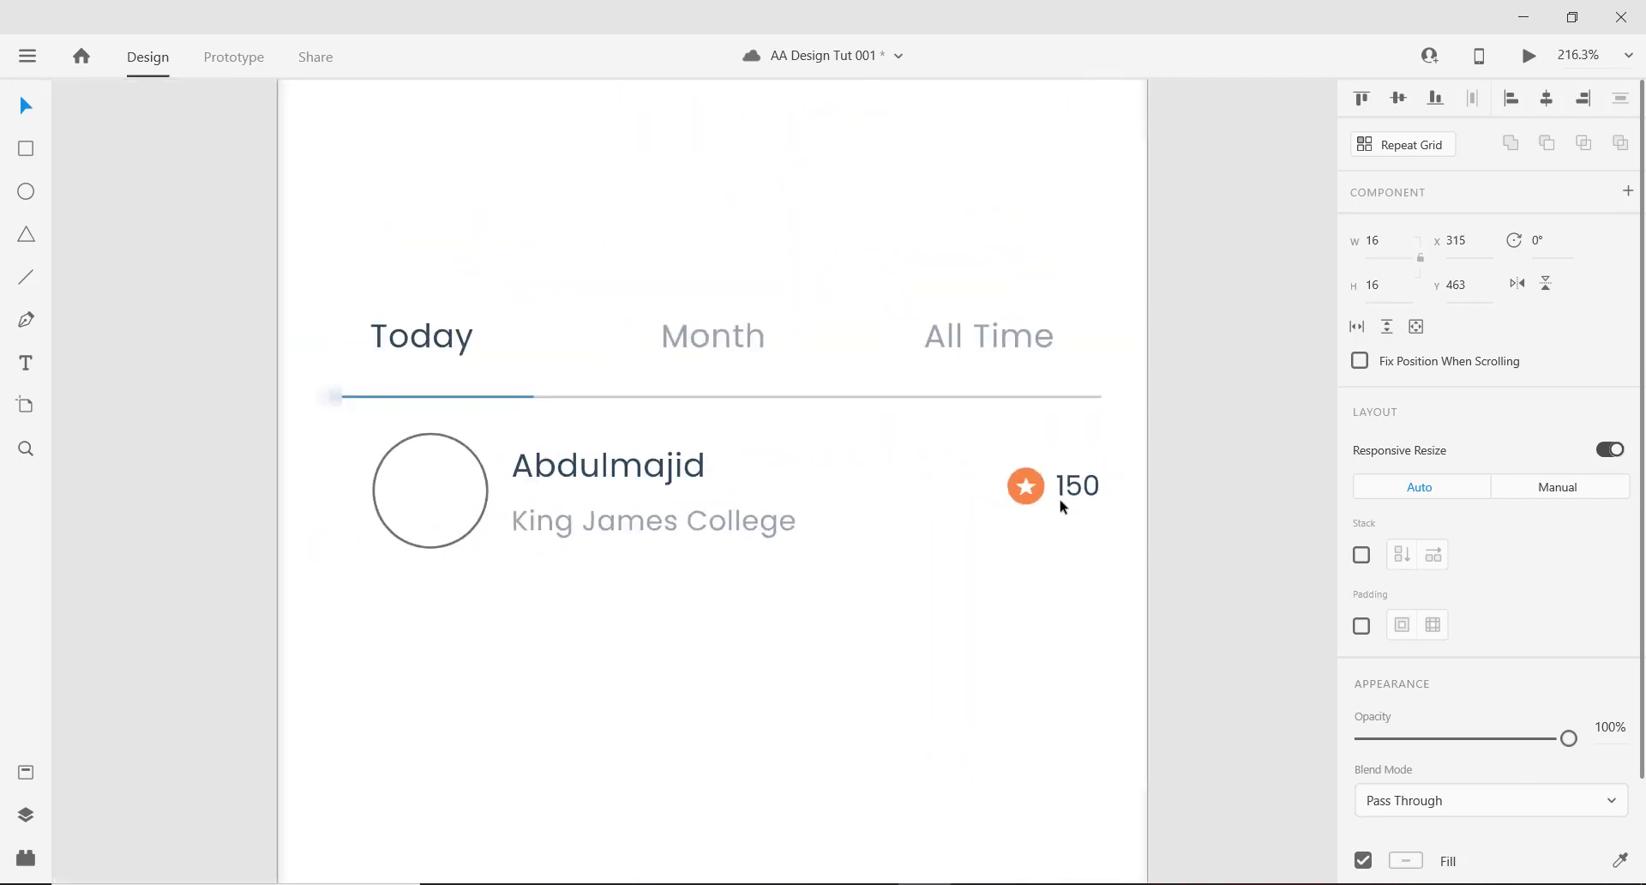
scroll(1085, 536, "up", 3)
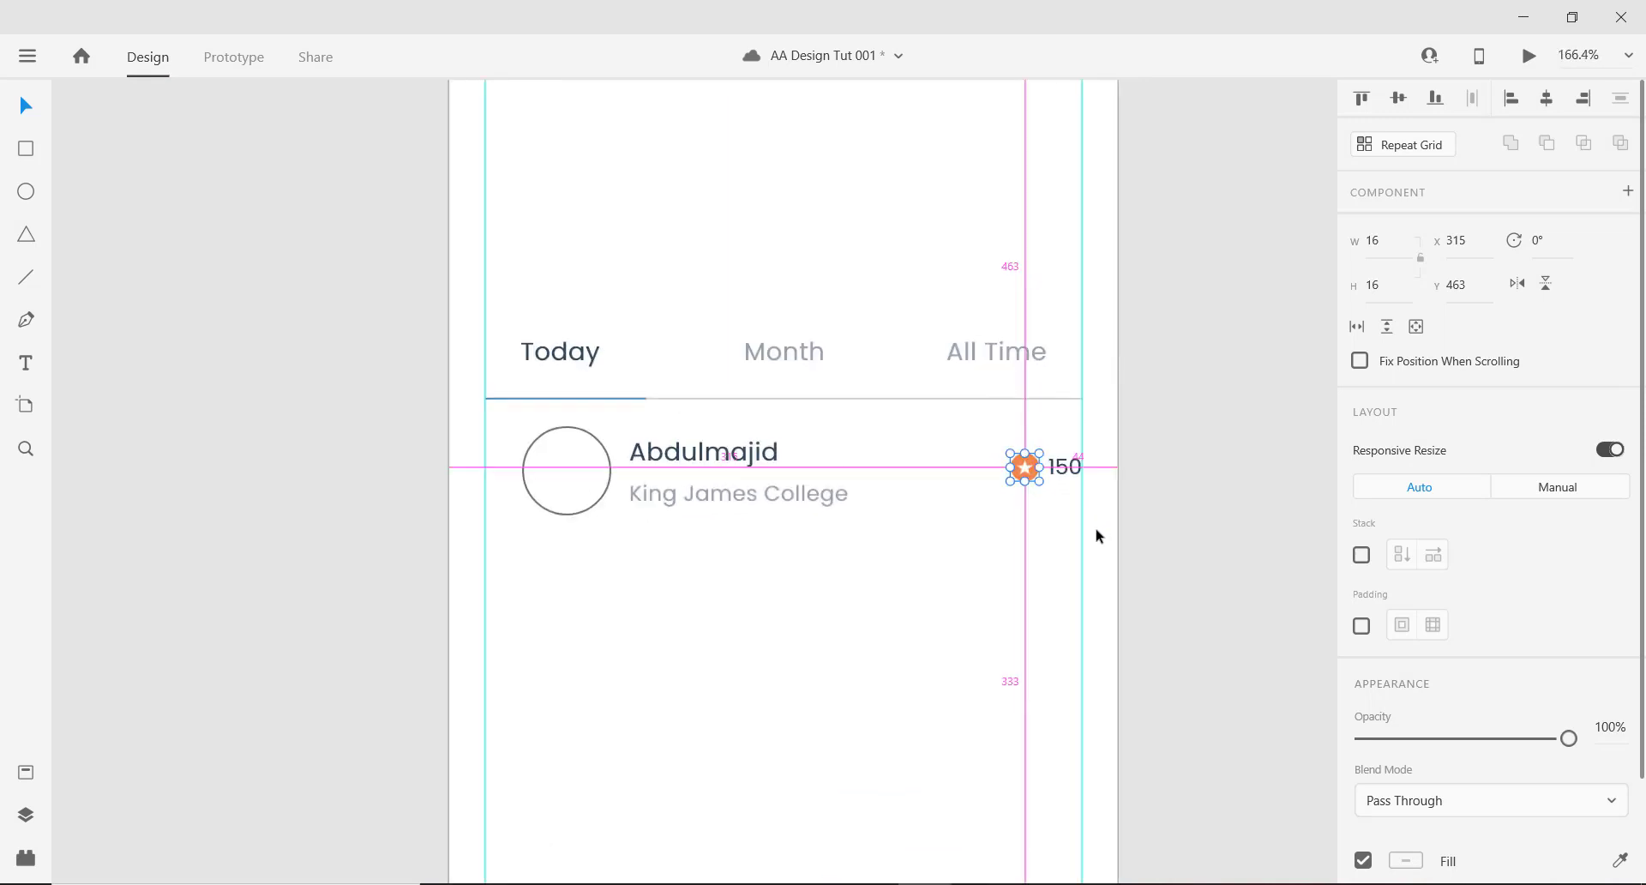
scroll(1095, 532, "up", 2)
scroll(993, 470, "down", 6)
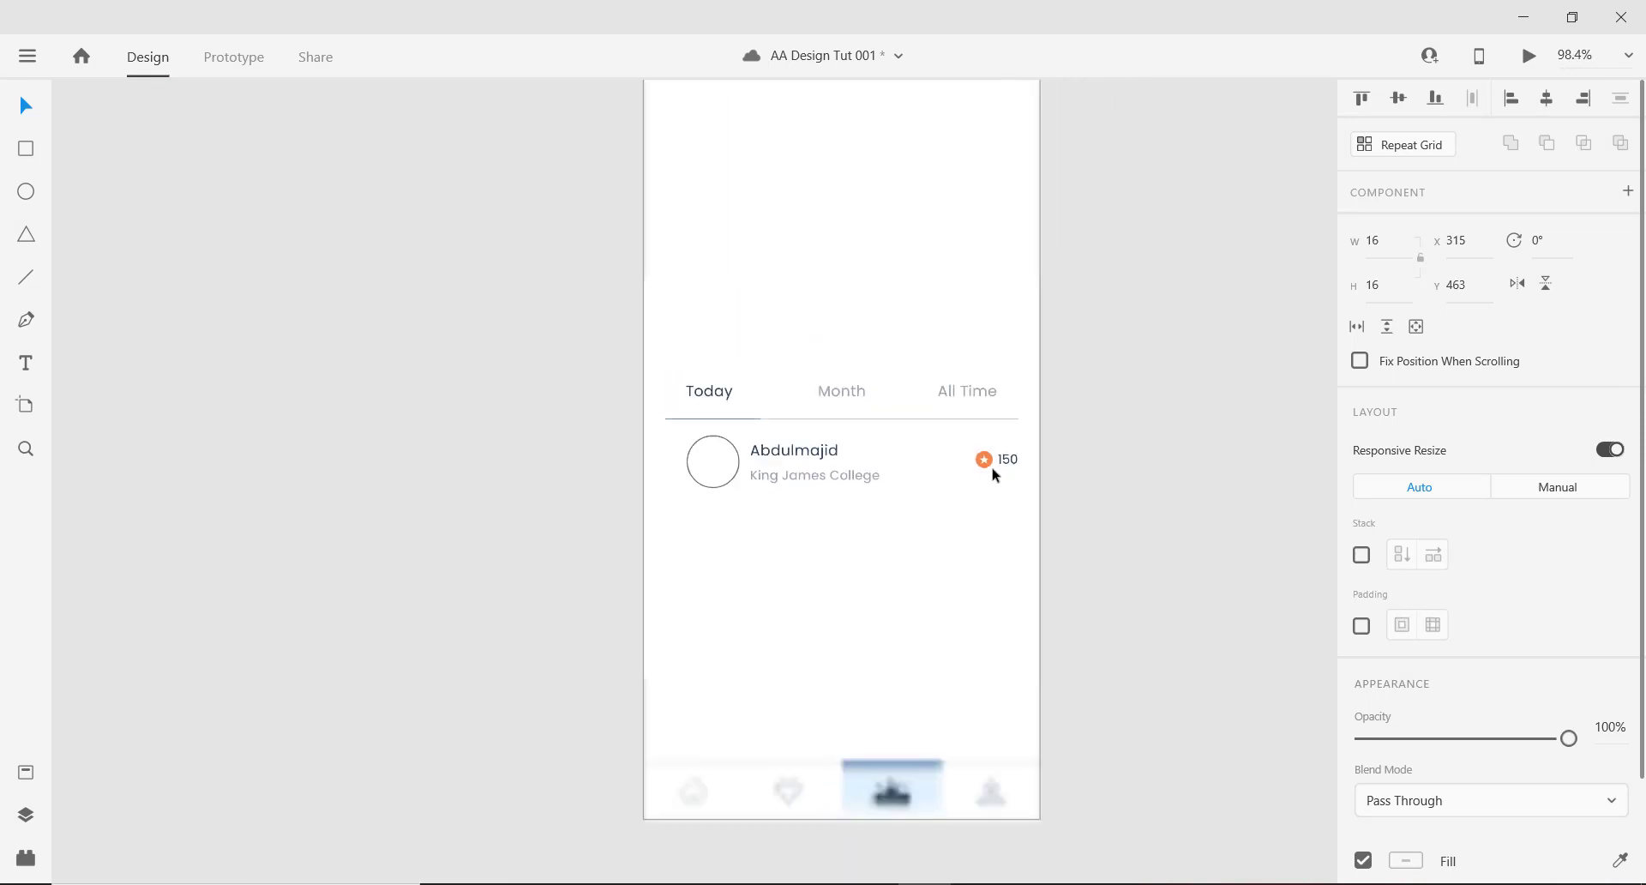
scroll(1055, 523, "up", 2)
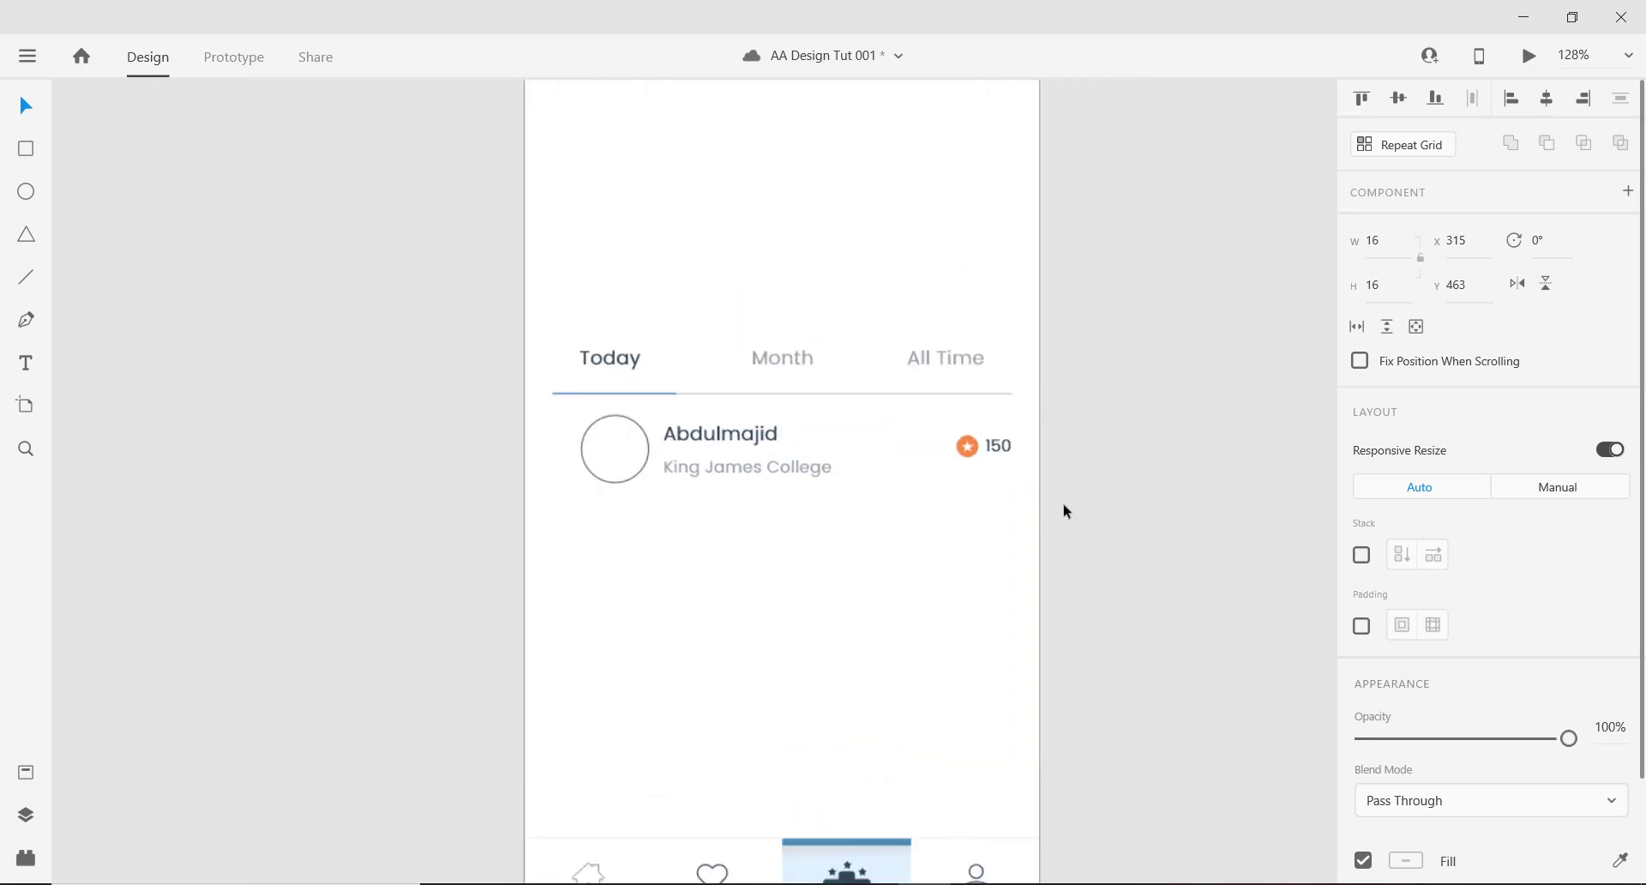
left_click(1000, 446, "shift")
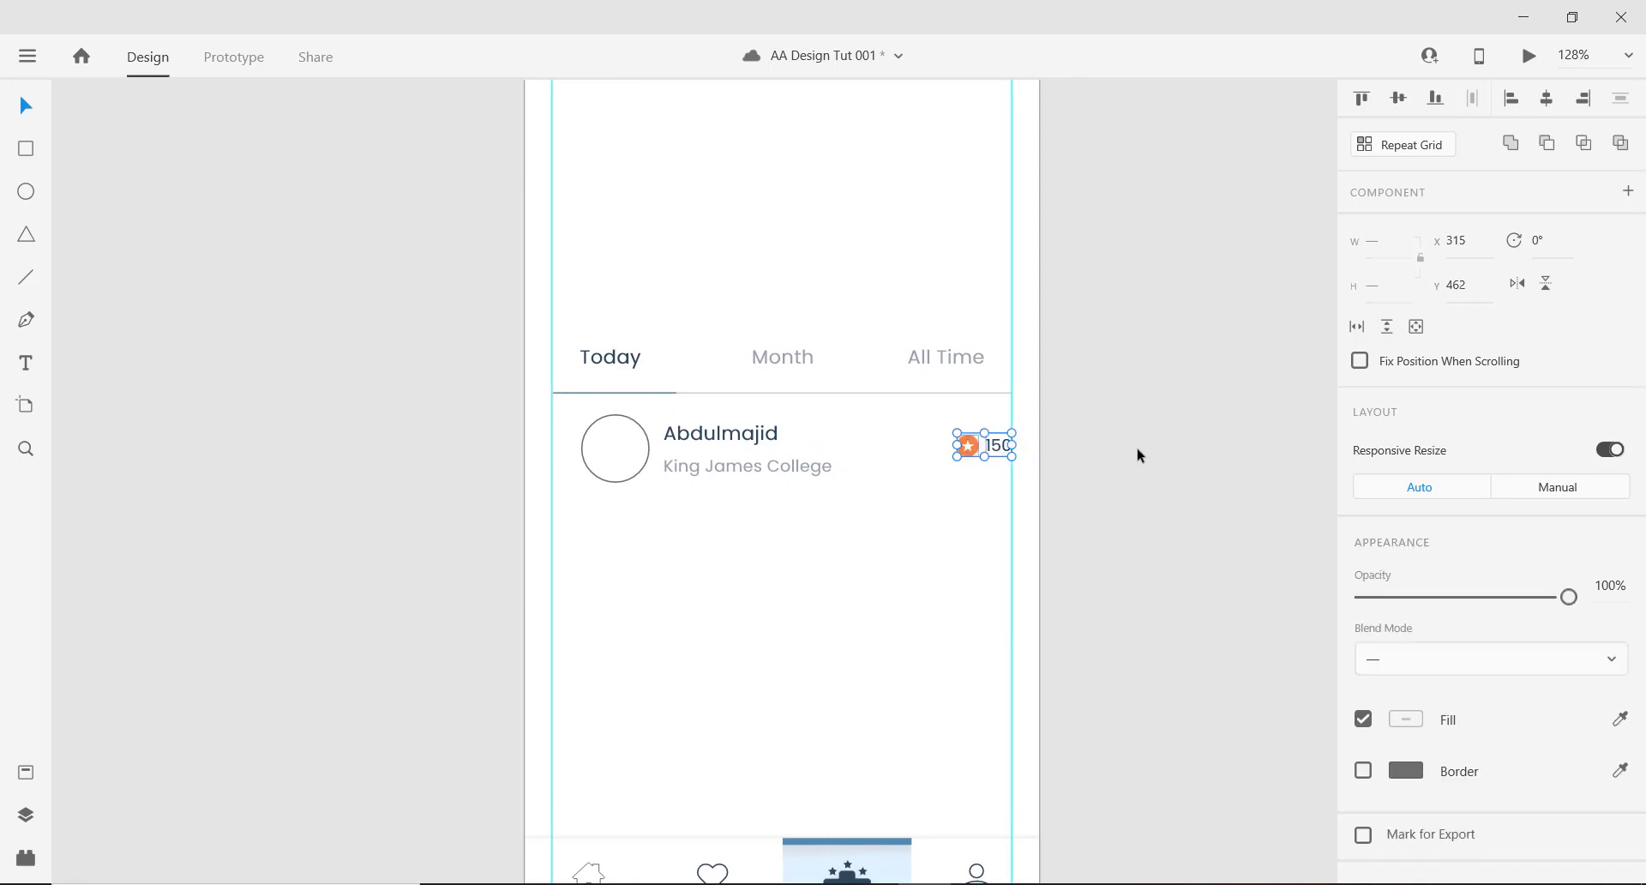
key("ctrl+g")
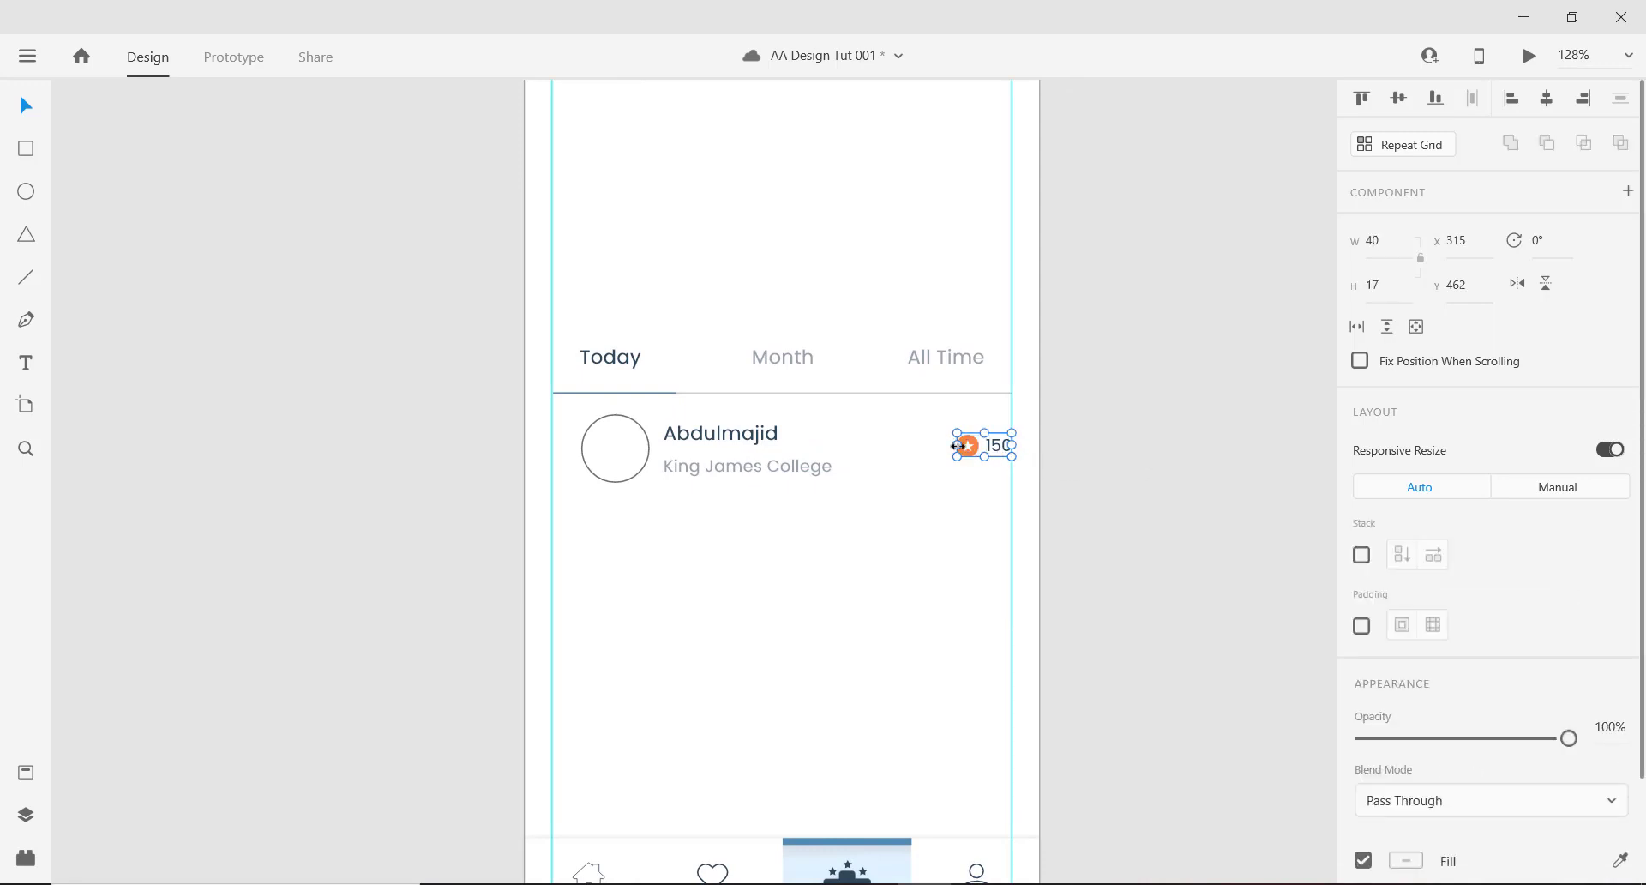
Lower the badge-and-score group slightly to line up with the avatar circle's centre and deselect it.
left_click_drag(970, 445, 967, 449)
left_click(754, 522)
left_click_drag(752, 517, 851, 526)
scroll(811, 469, "up", 3)
scroll(666, 479, "down", 3)
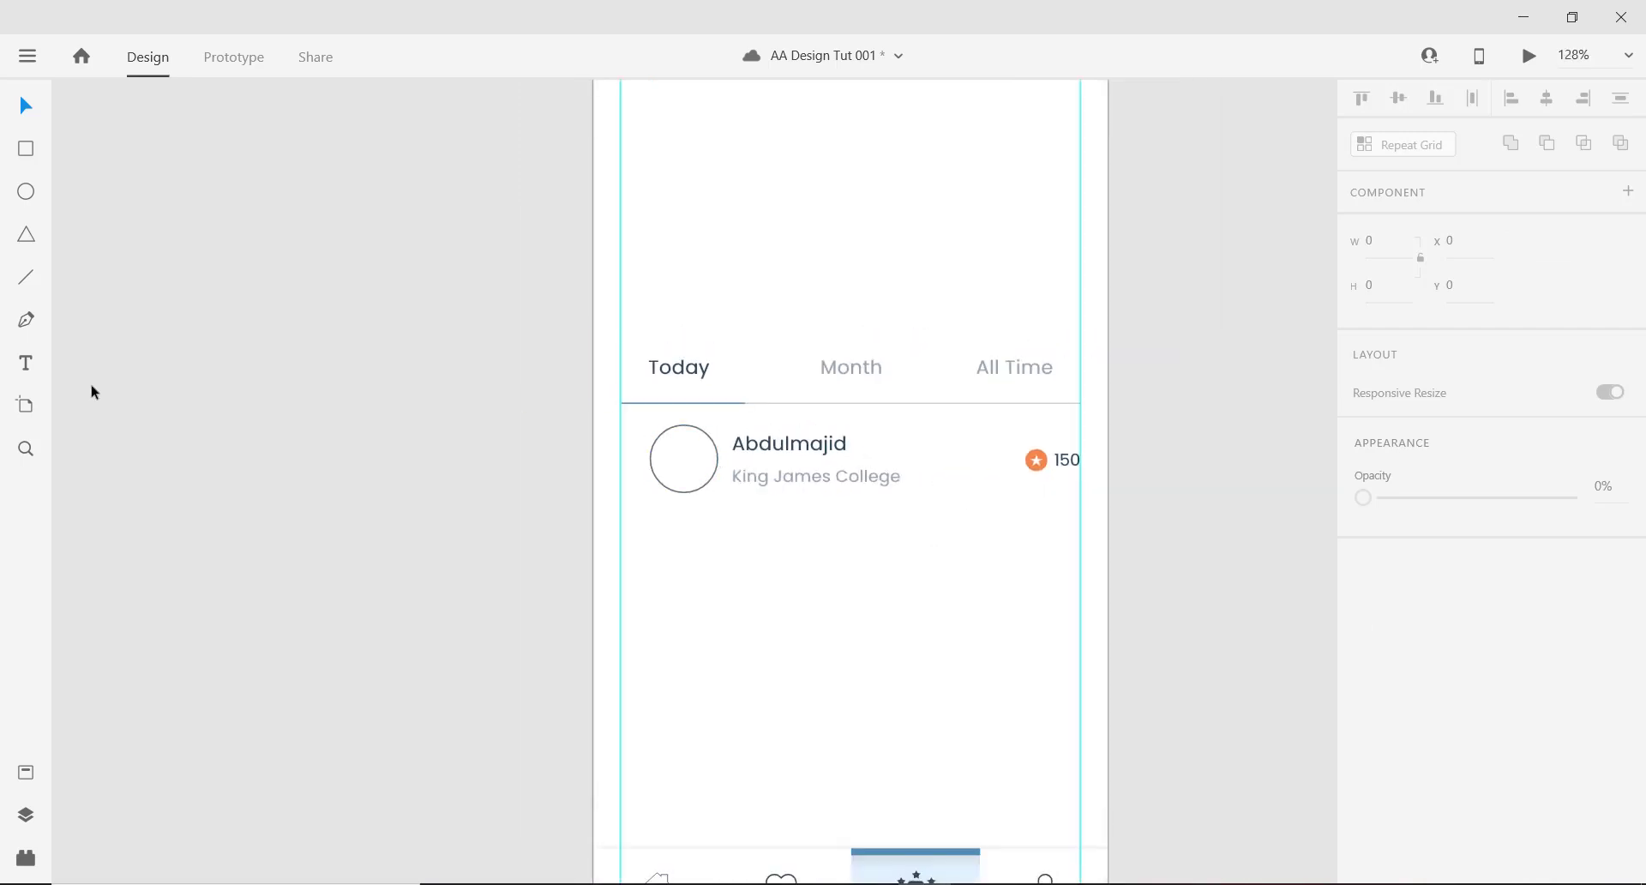
Add the rank number "5" at the left margin guide beside the avatar circle.
left_click(28, 365)
left_click(626, 460)
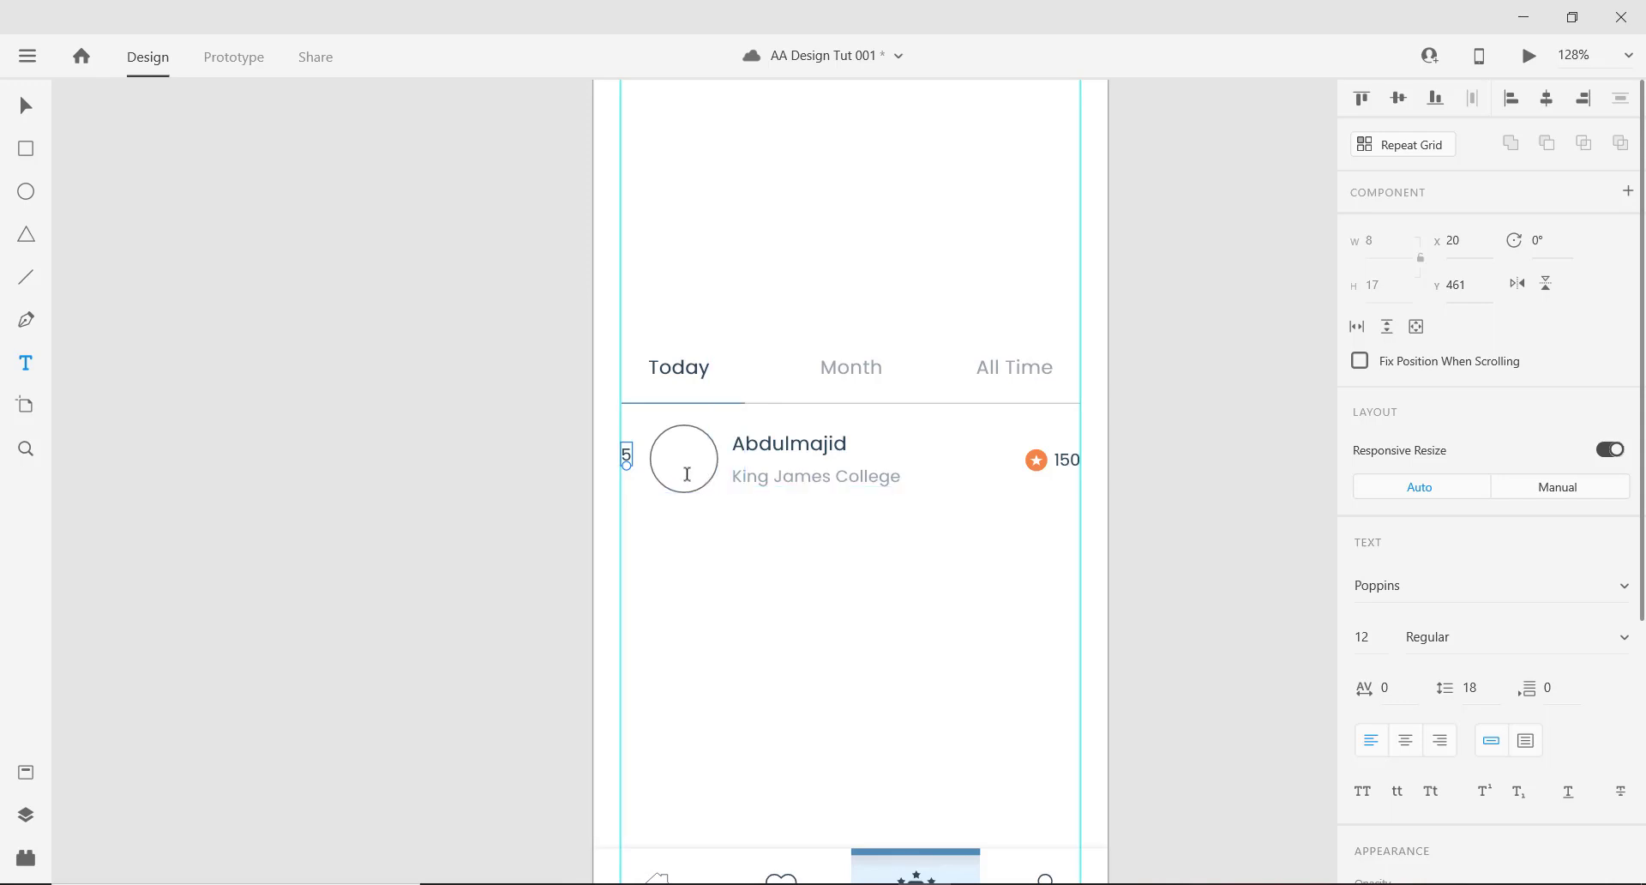
left_click(26, 105)
Set the rank number's opacity to 50%.
scroll(1579, 735, "down", 4)
scroll(1578, 735, "down", 1)
left_click(1471, 546)
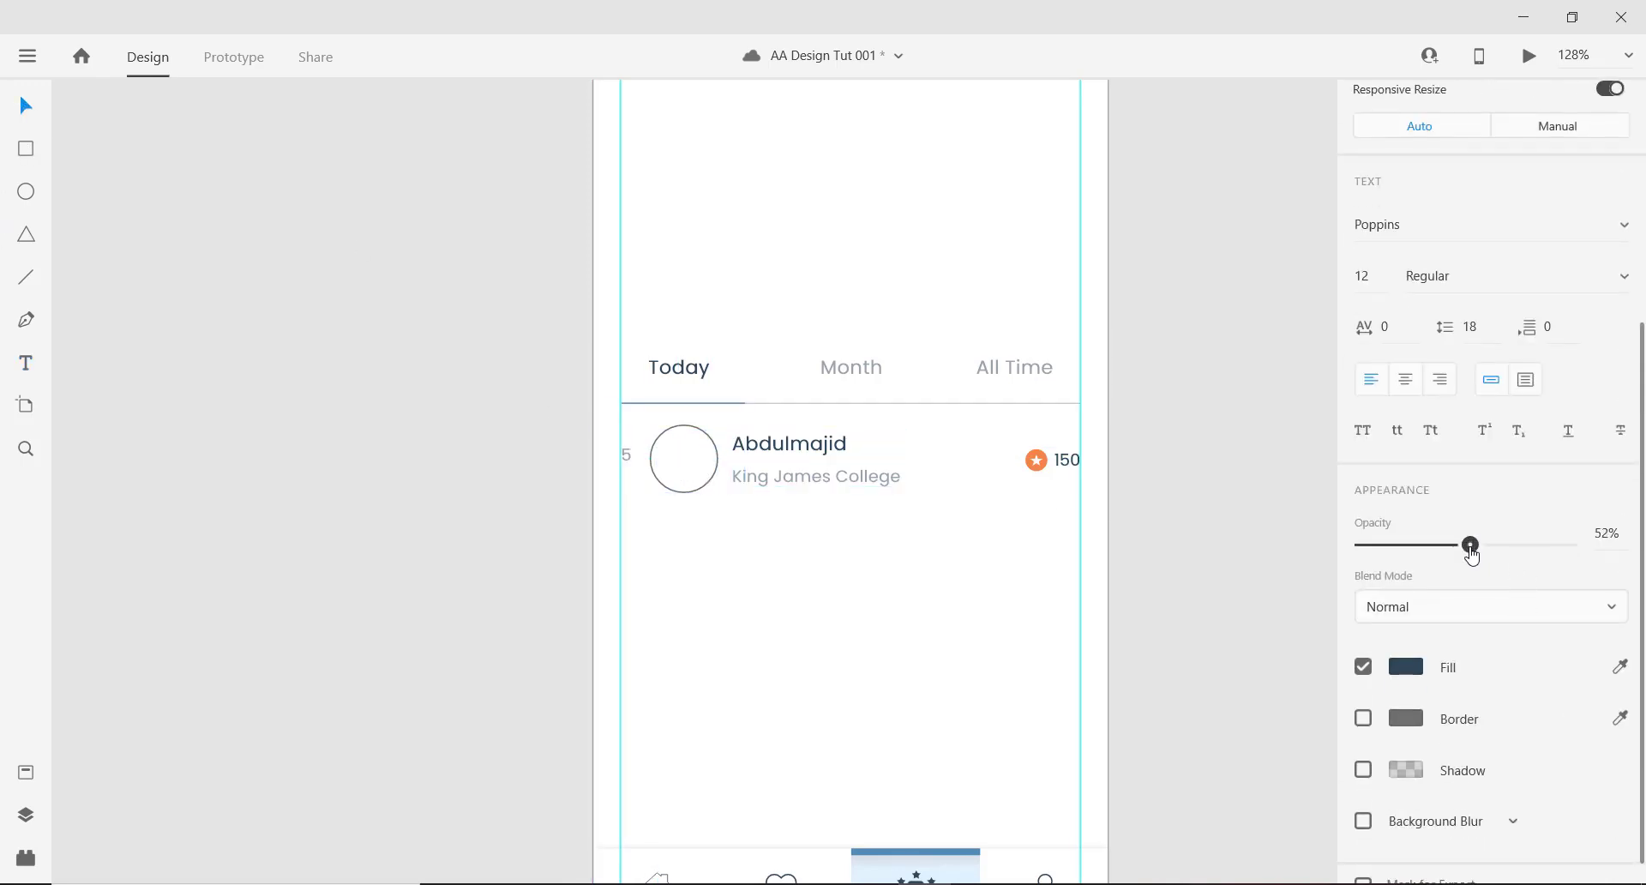
left_click_drag(1471, 556, 1469, 555)
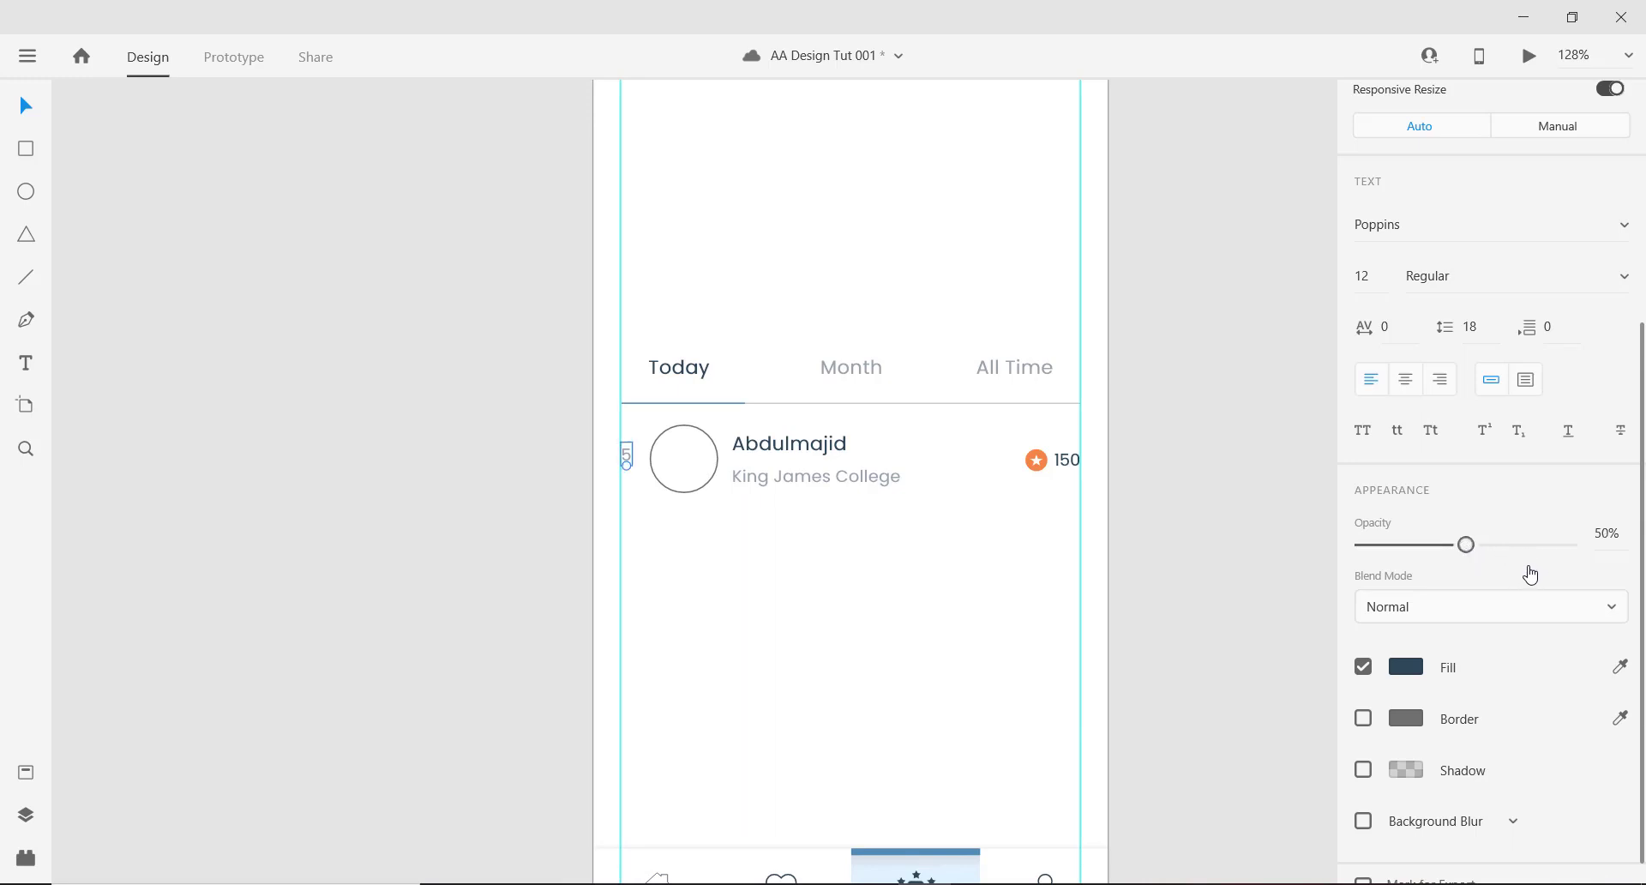
Review the ranking entry's layout and examine the text settings of its name and college line.
scroll(723, 474, "down", 5, "ctrl")
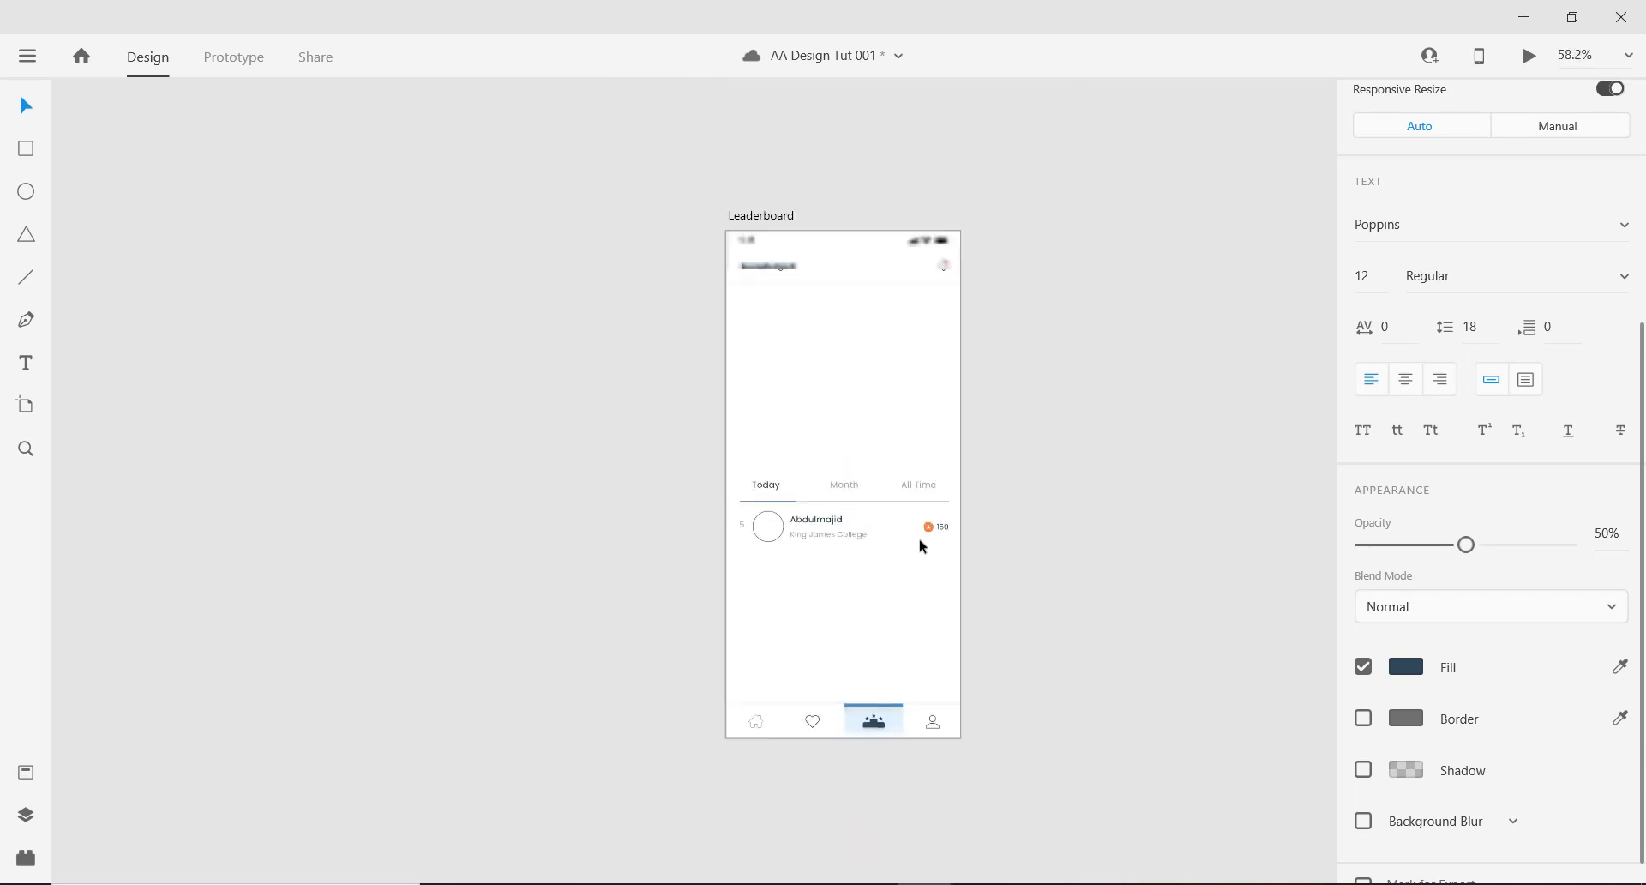
left_click_drag(1005, 533, 963, 482)
scroll(664, 477, "up", 3, "alt")
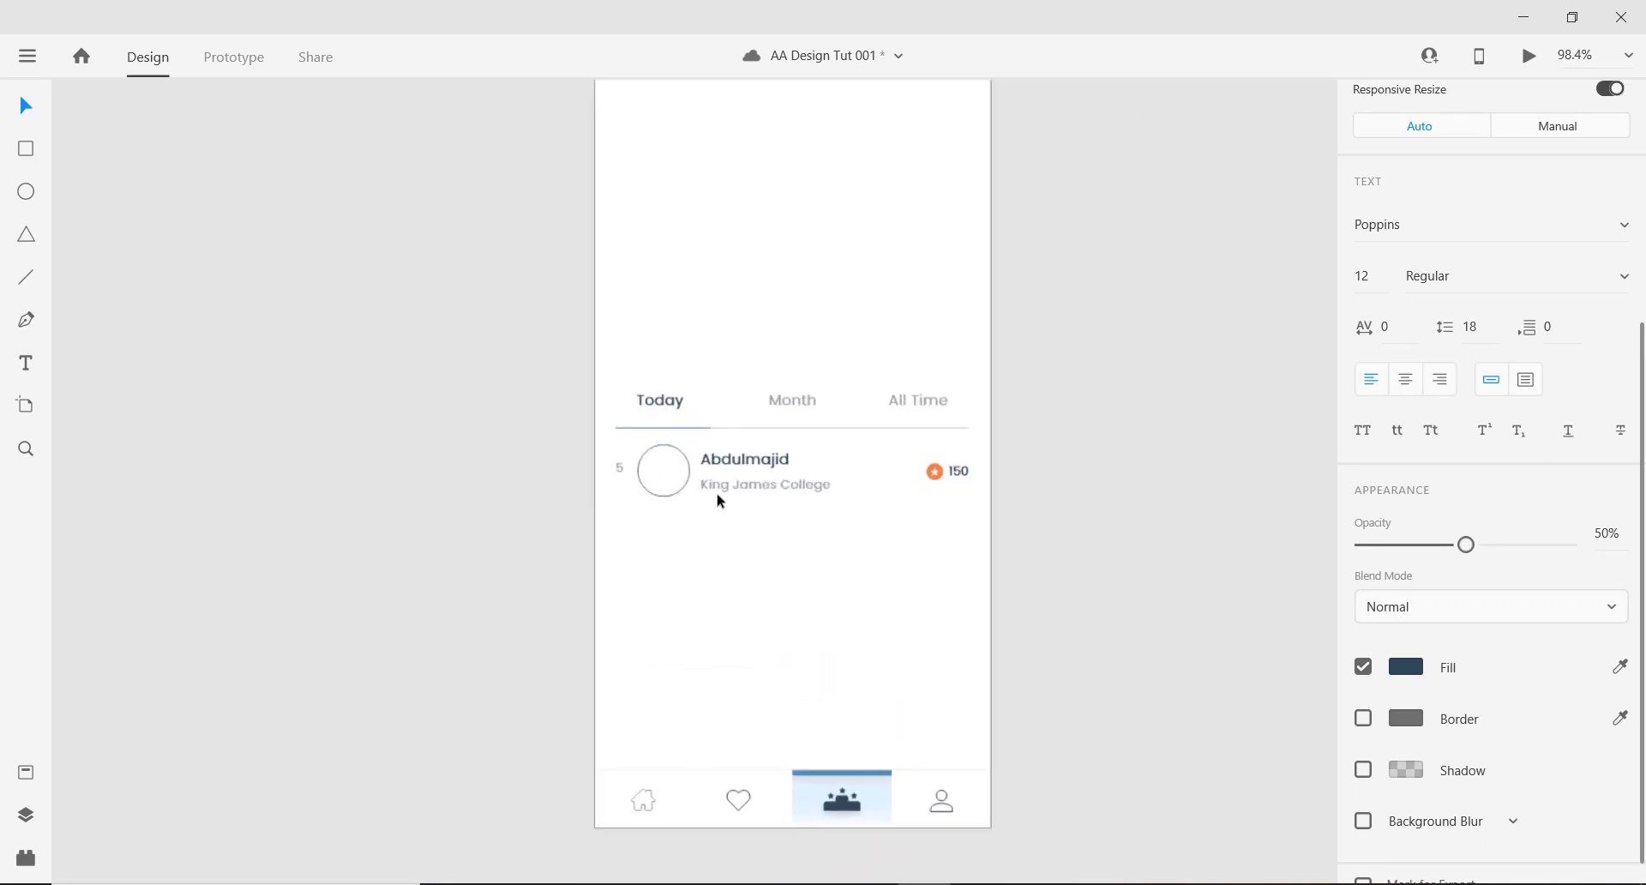
scroll(611, 481, "up", 3, "alt")
scroll(764, 502, "down", 3, "alt")
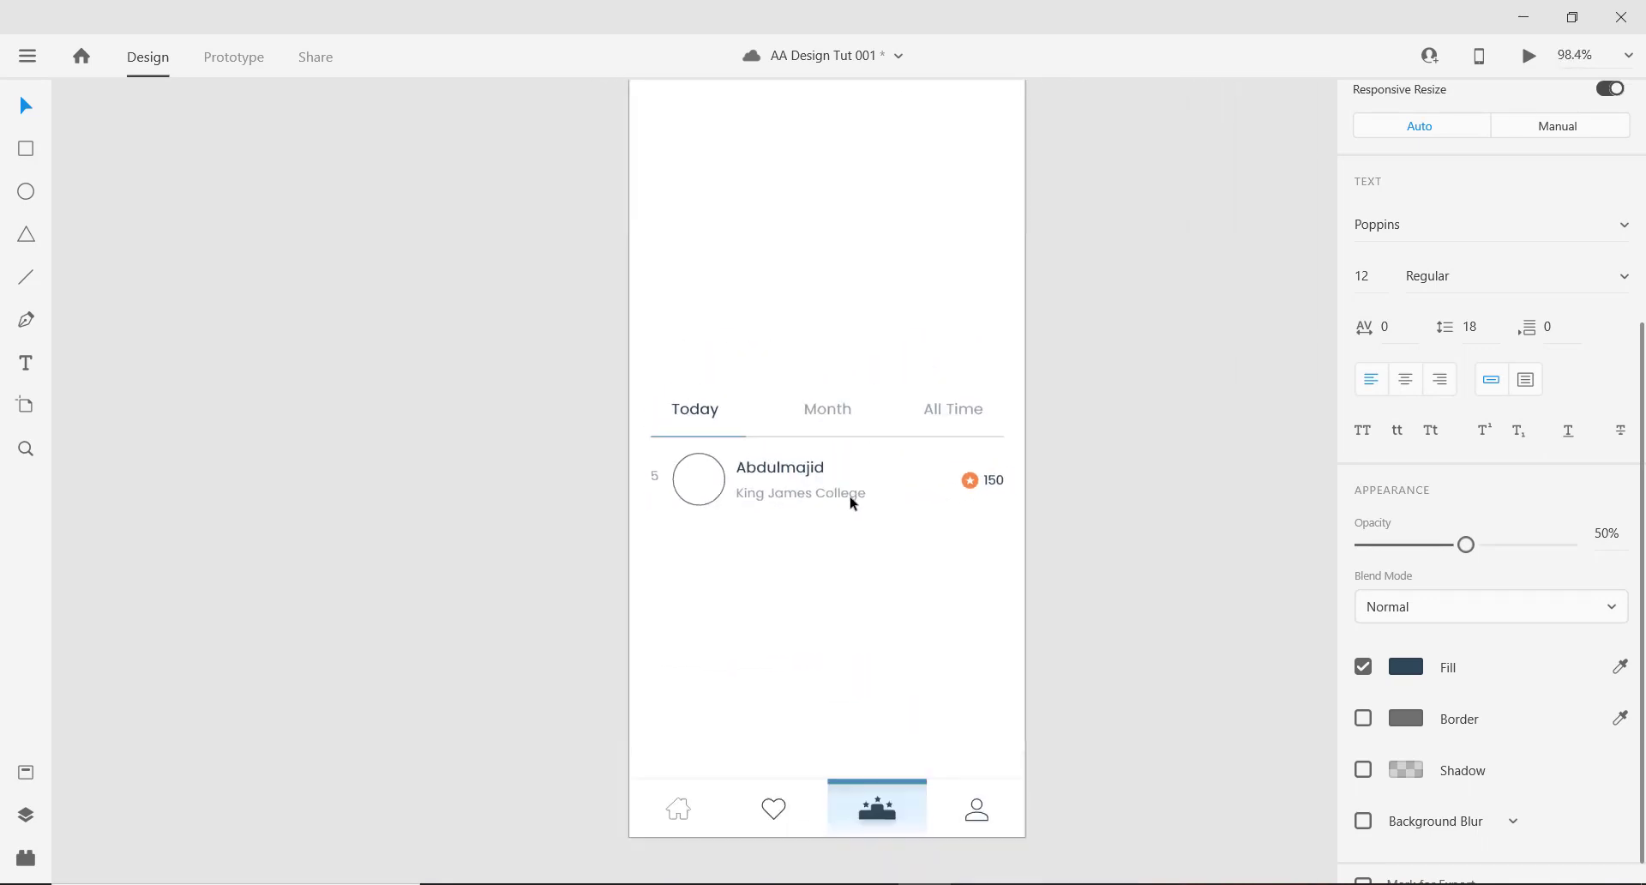
double_click(787, 470)
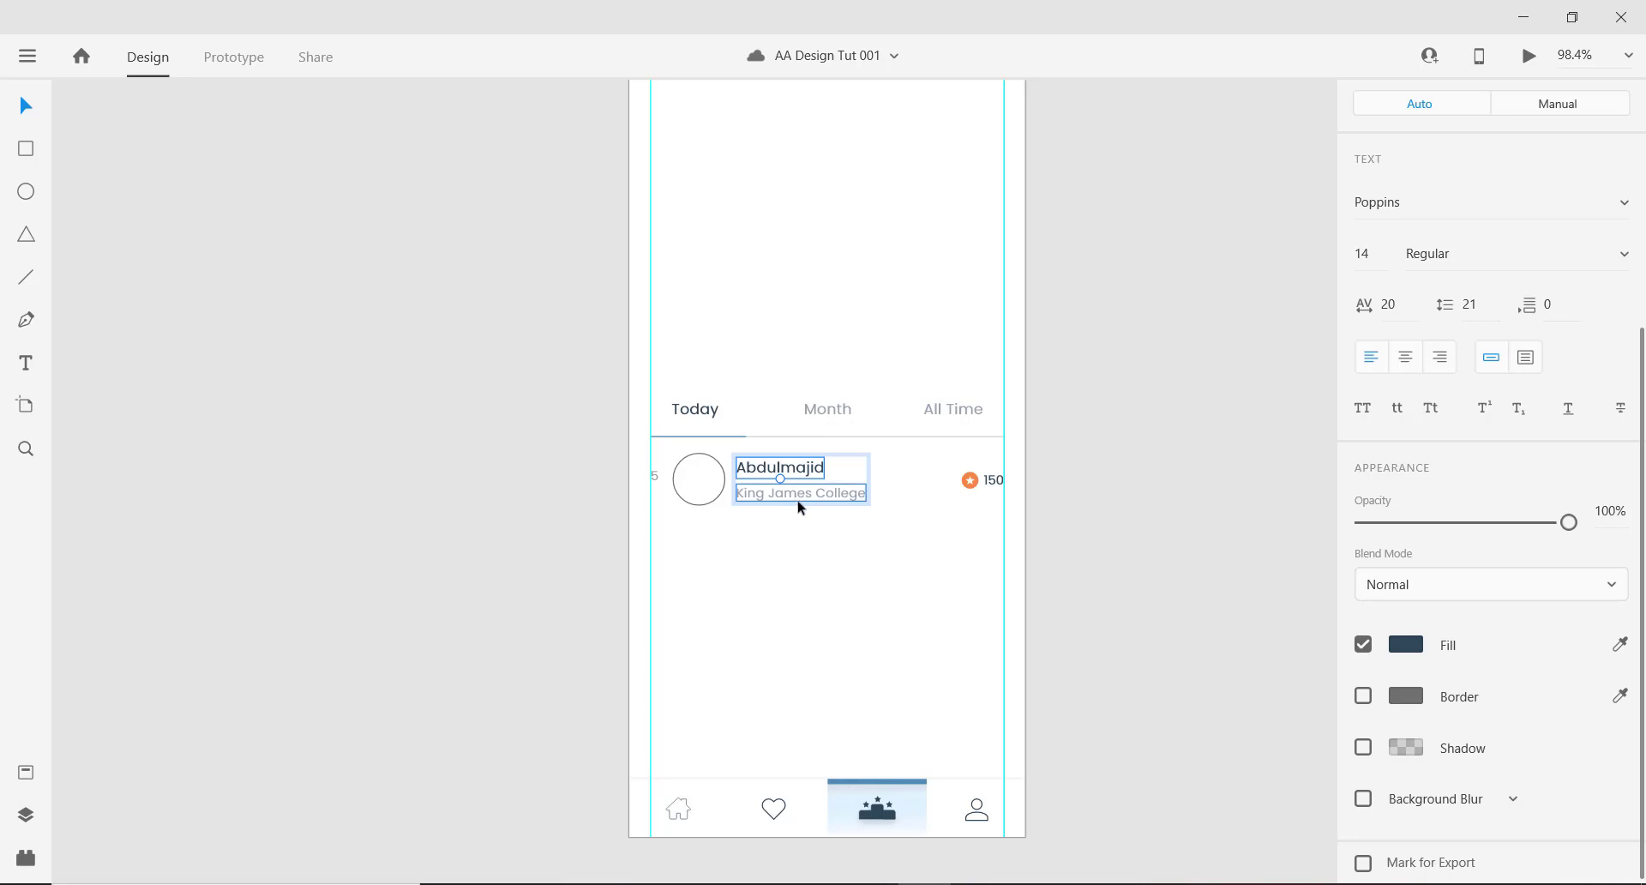
left_click(802, 493)
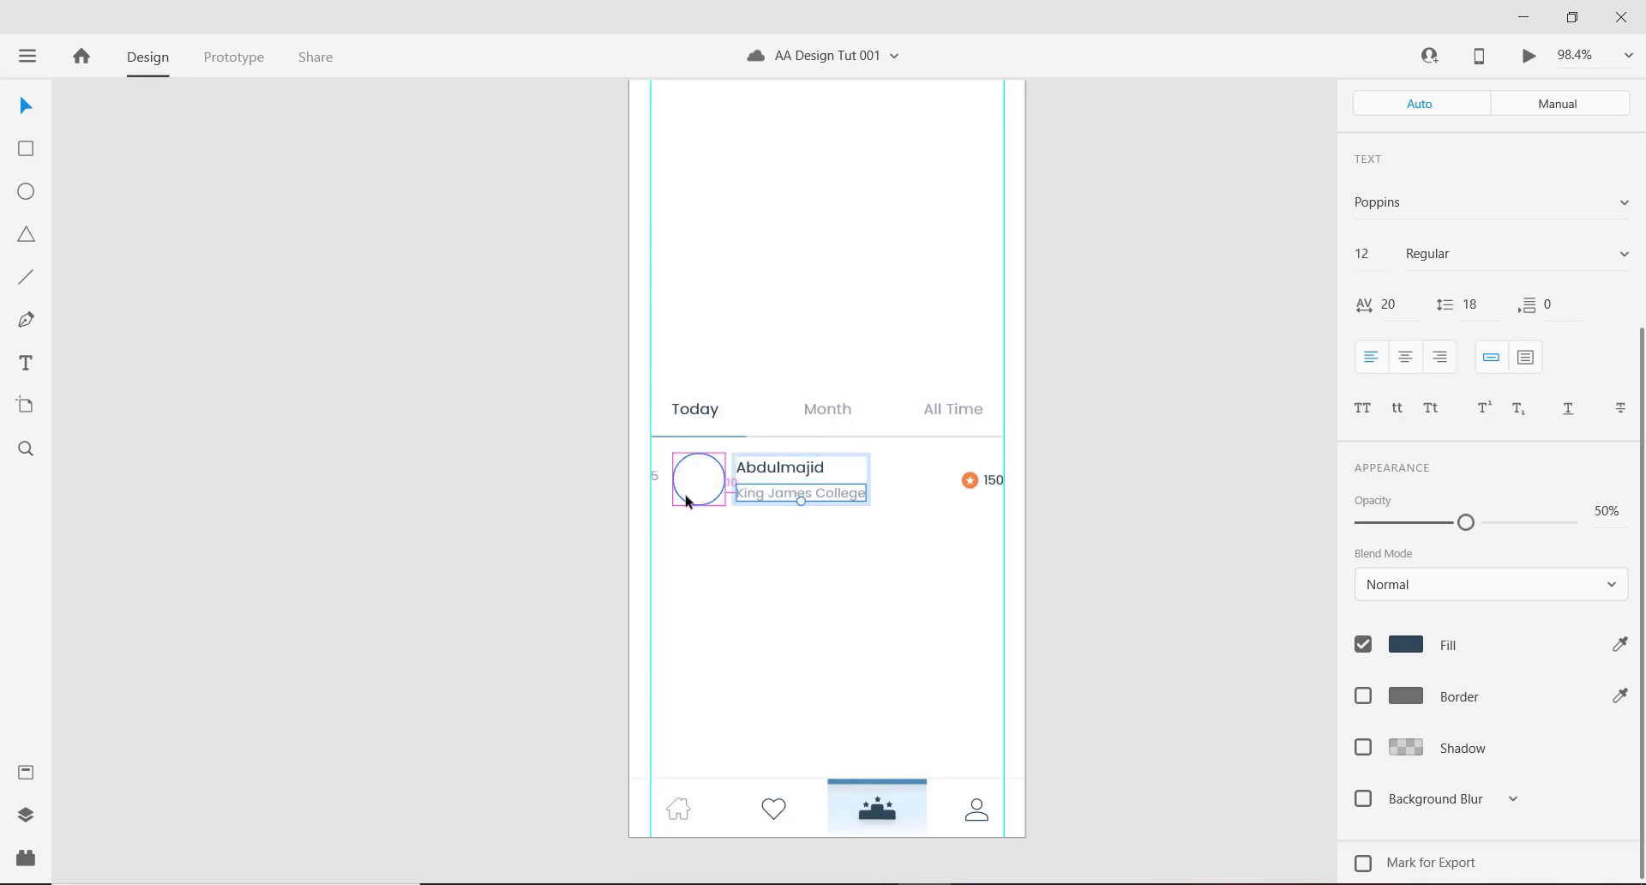
scroll(634, 491, "down", 3)
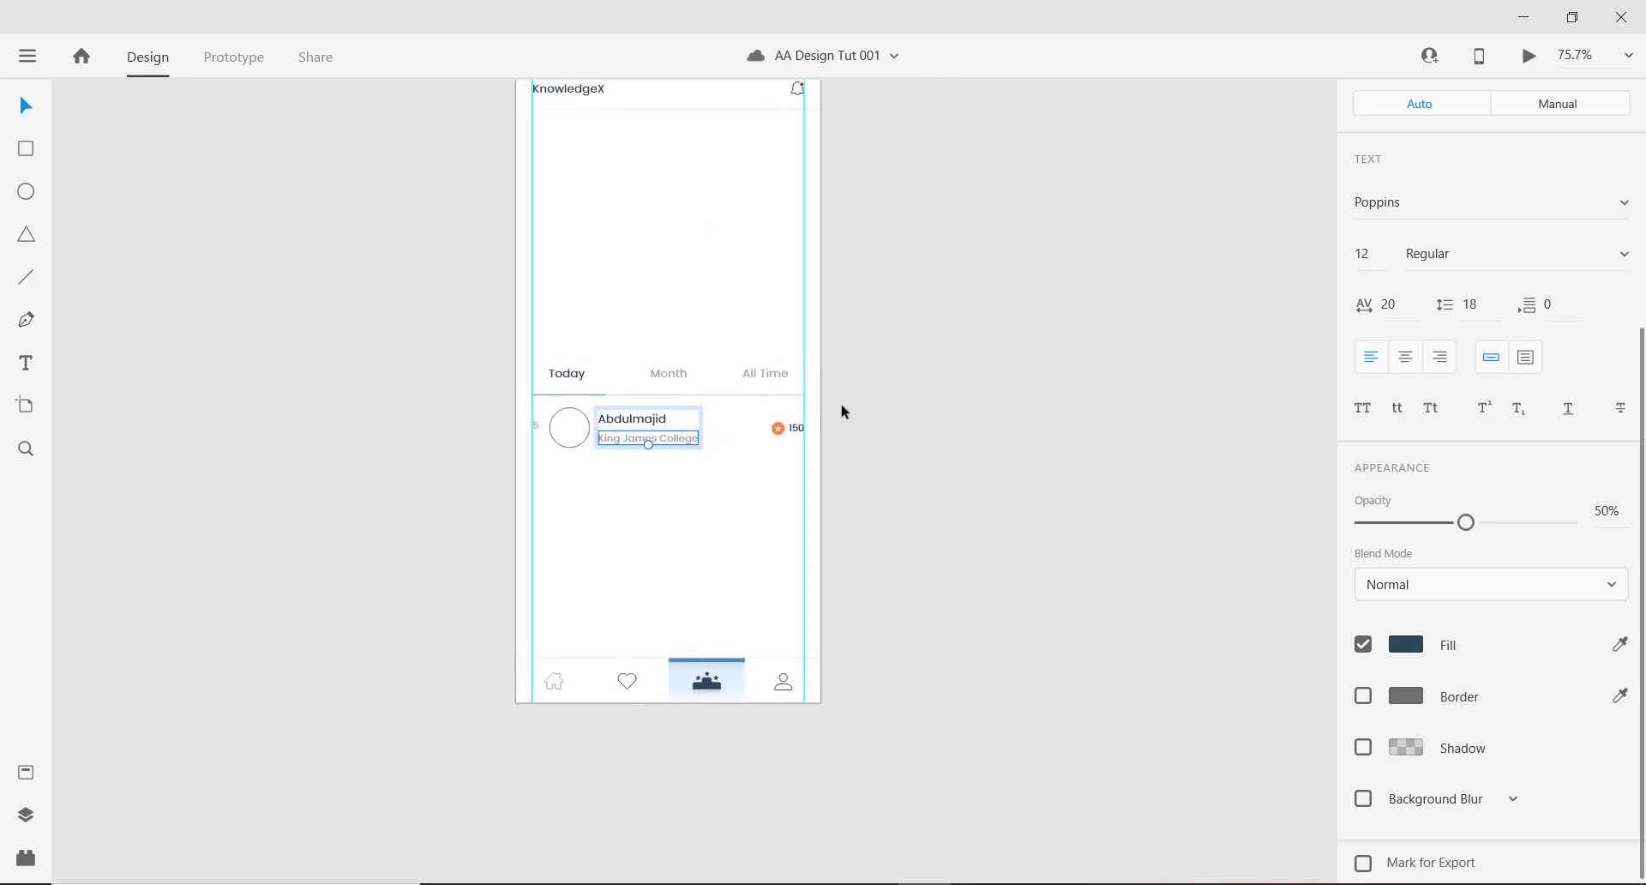
Align the rank number vertically with the centre of the avatar circle, keeping it on the left margin guide.
scroll(525, 422, "up", 3)
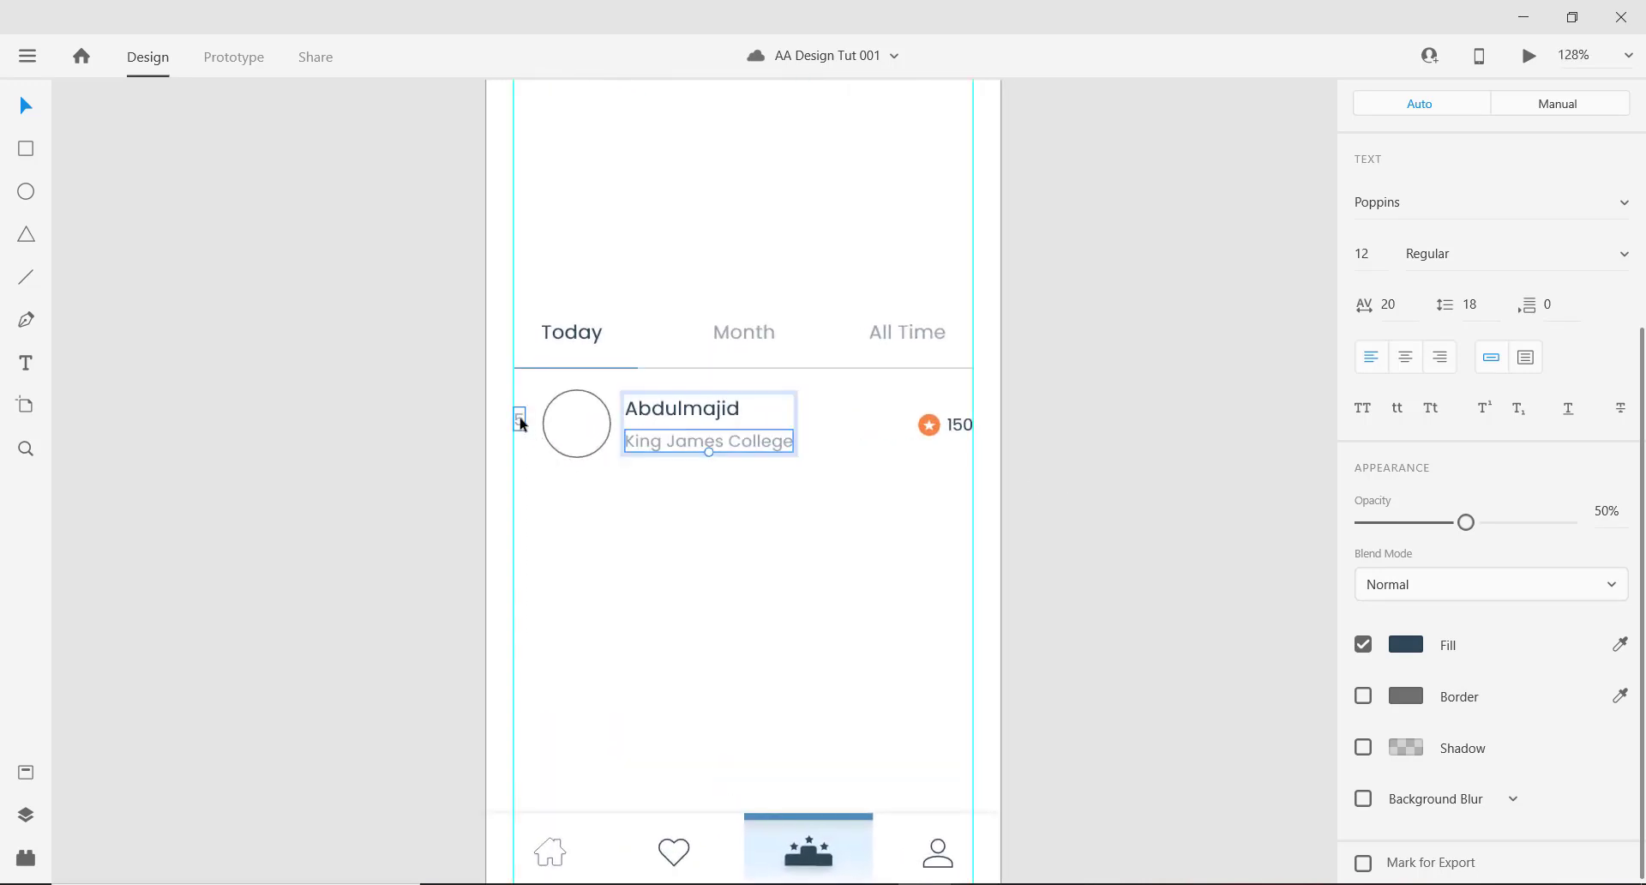
left_click_drag(520, 421, 521, 426)
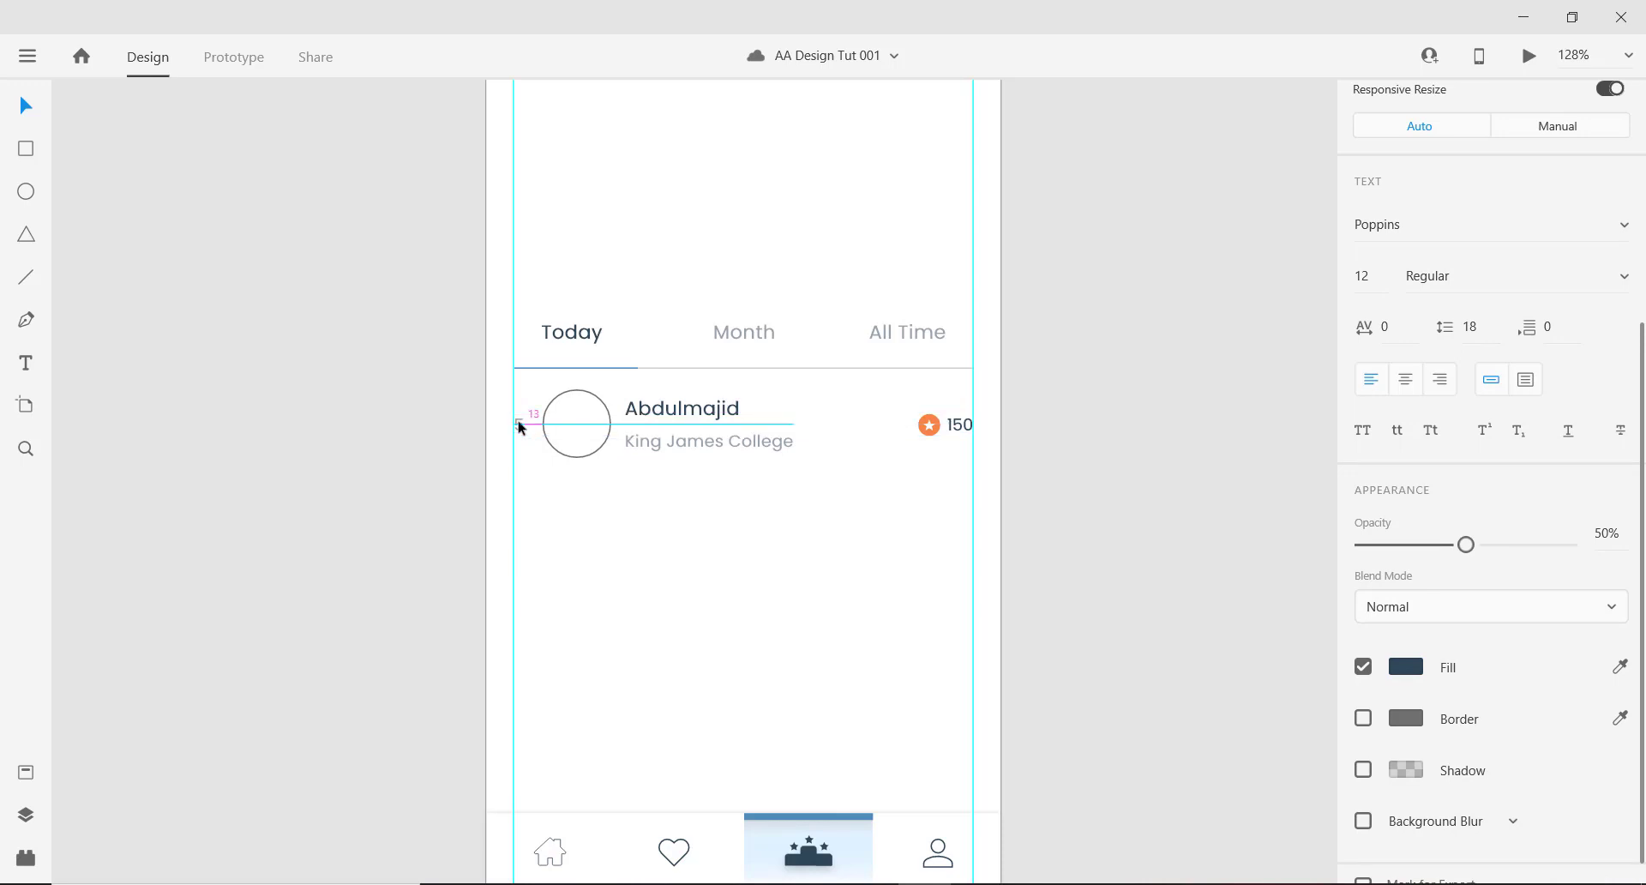
left_click_drag(521, 426, 520, 428)
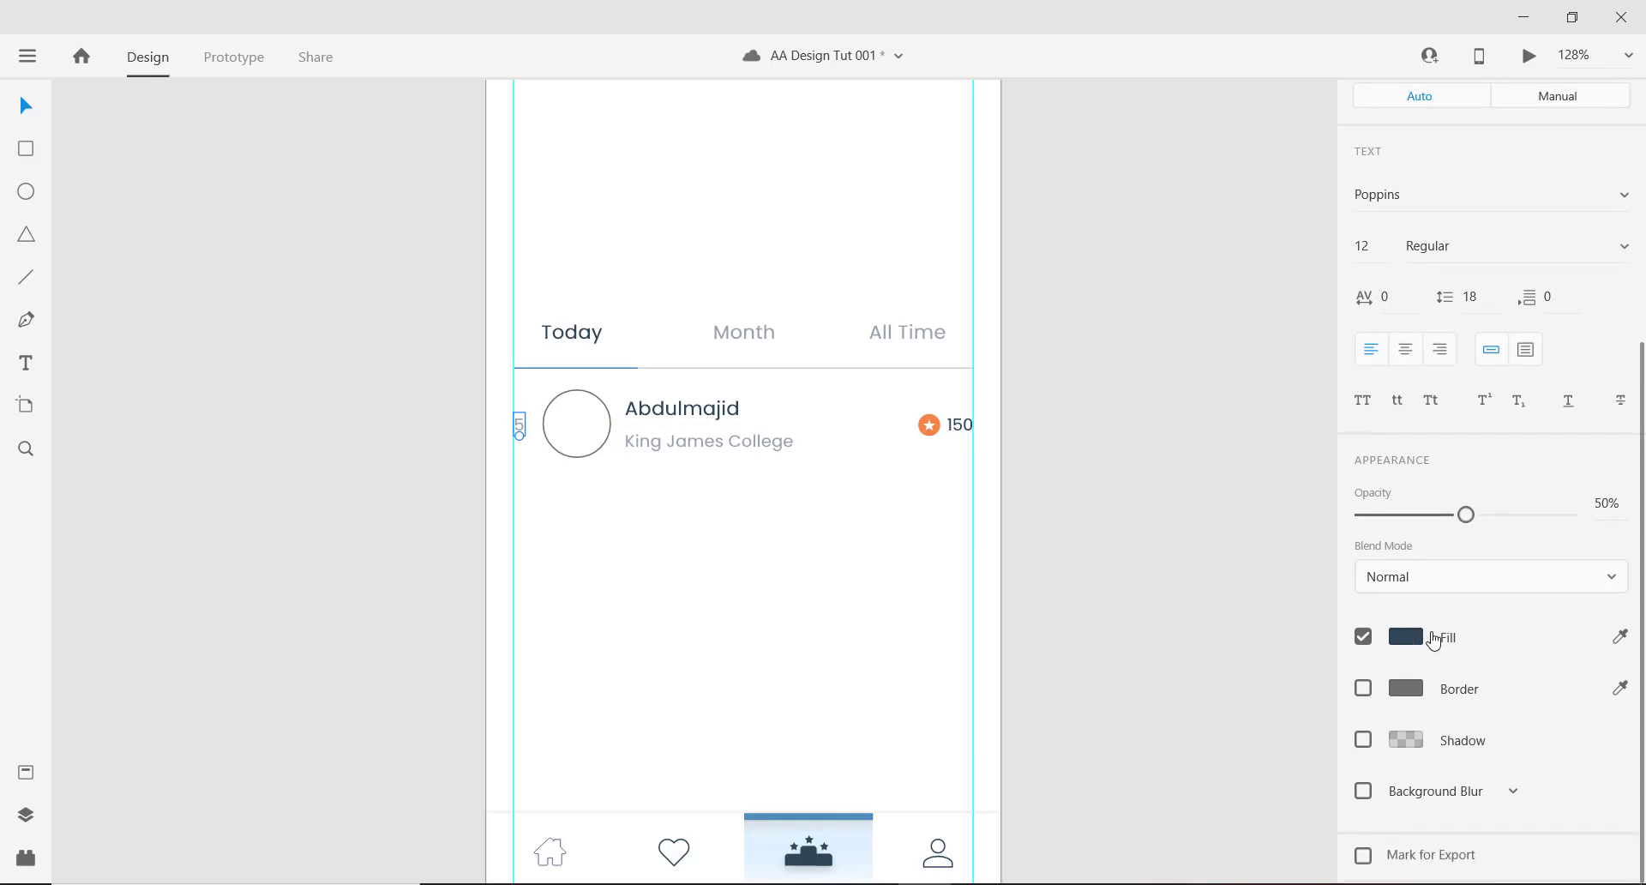
Nudge the avatar circle together with the name and college text 3 px left to X 38.
left_click(590, 434)
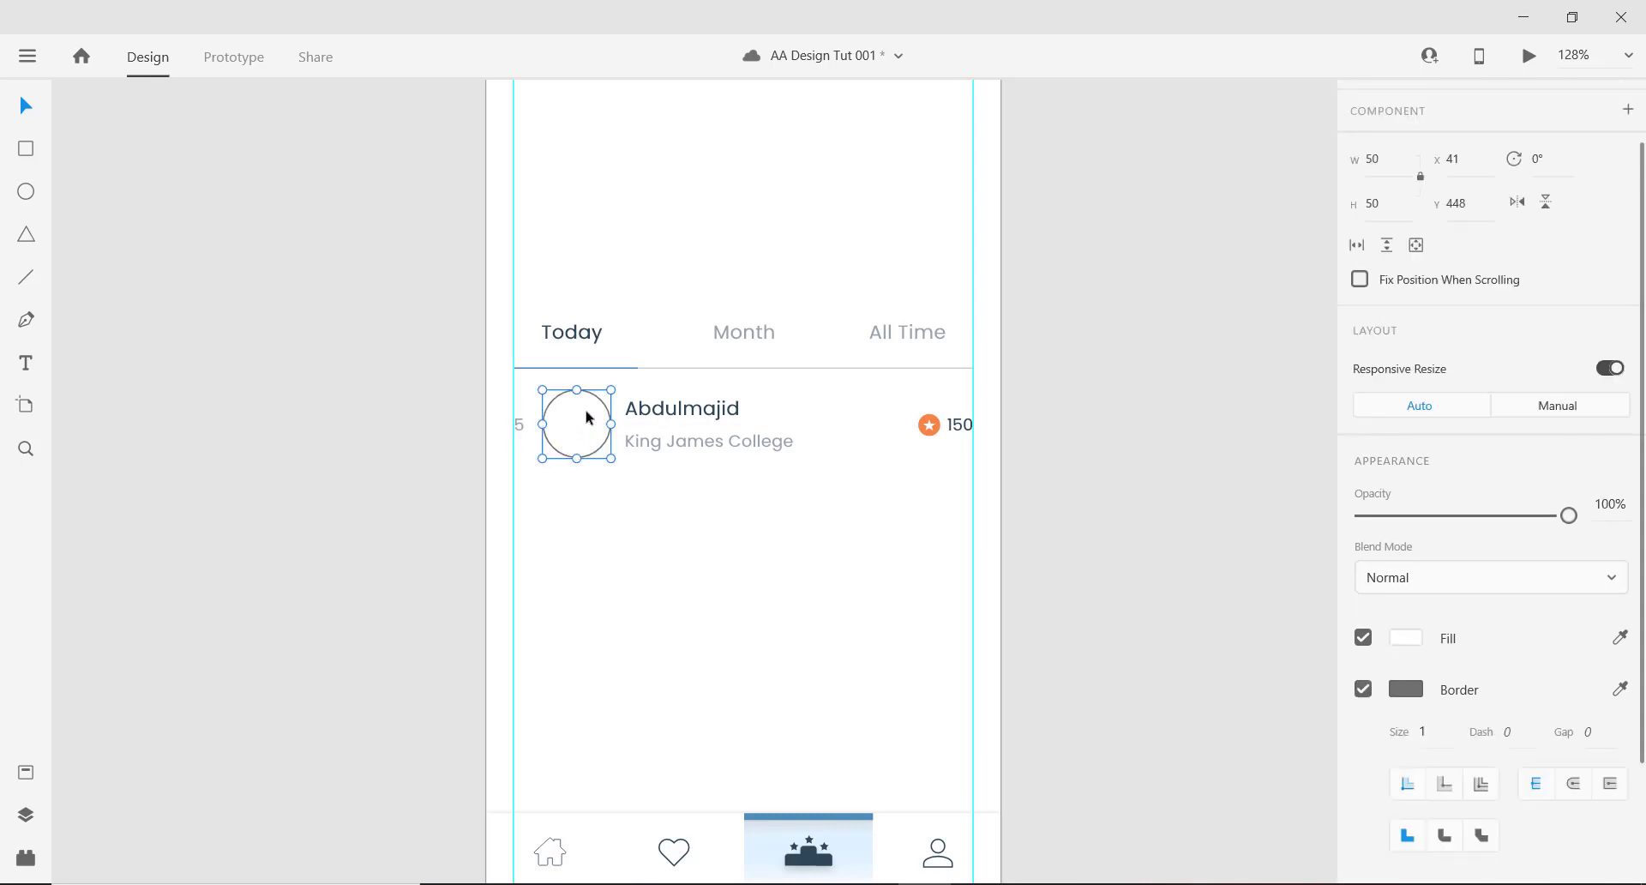
left_click(653, 418, "shift")
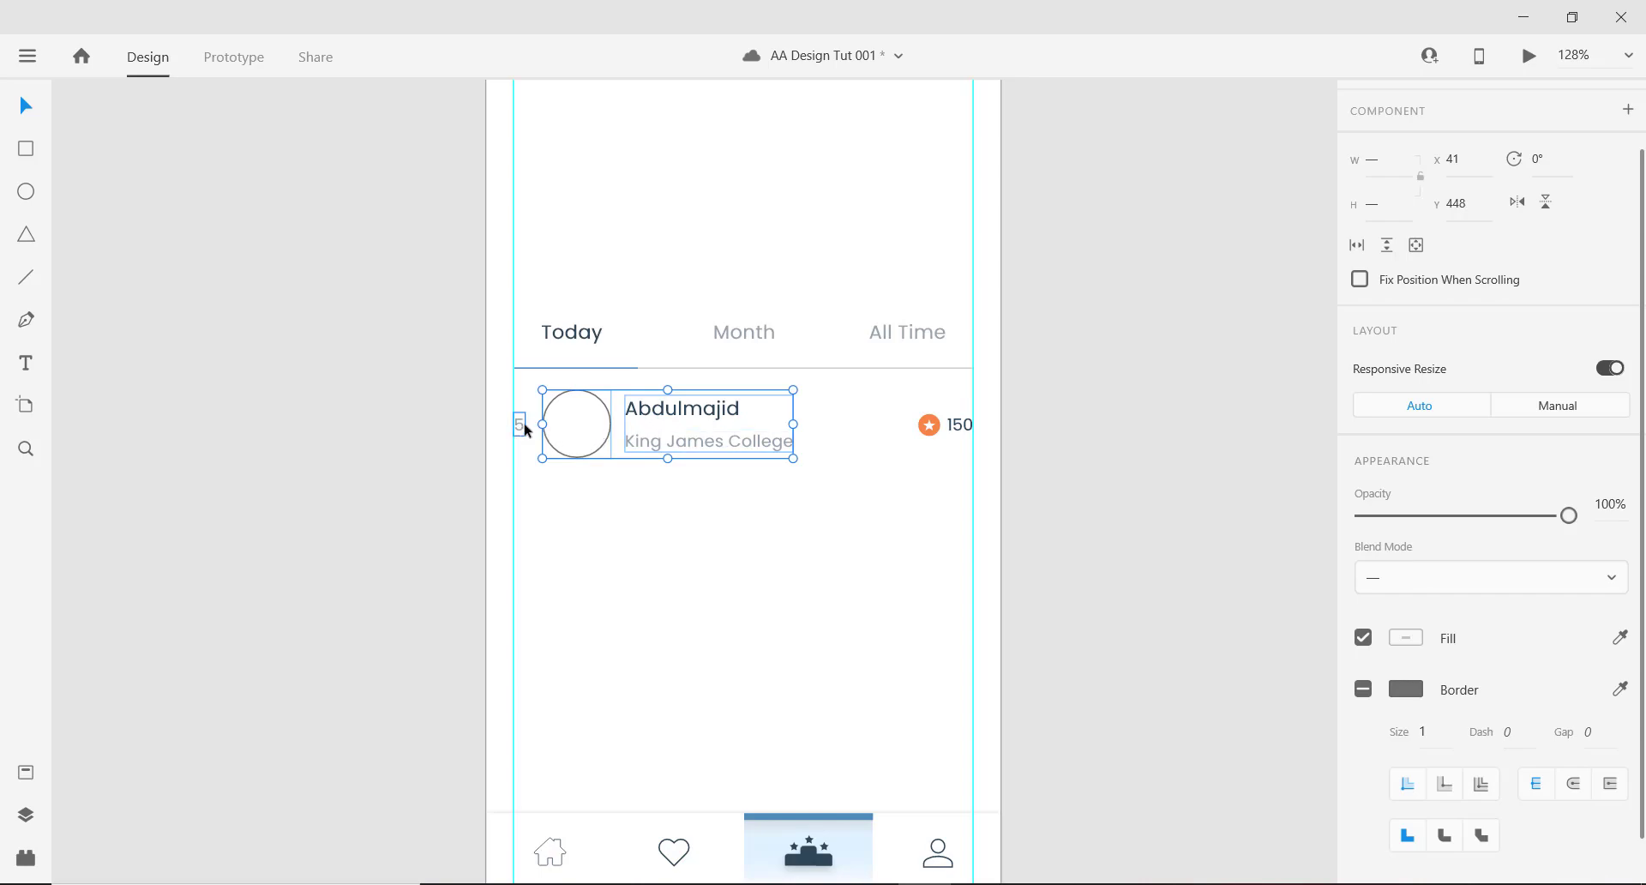
key("super")
key("super")
key("alt")
key("Left")
key("Left")
key("Left")
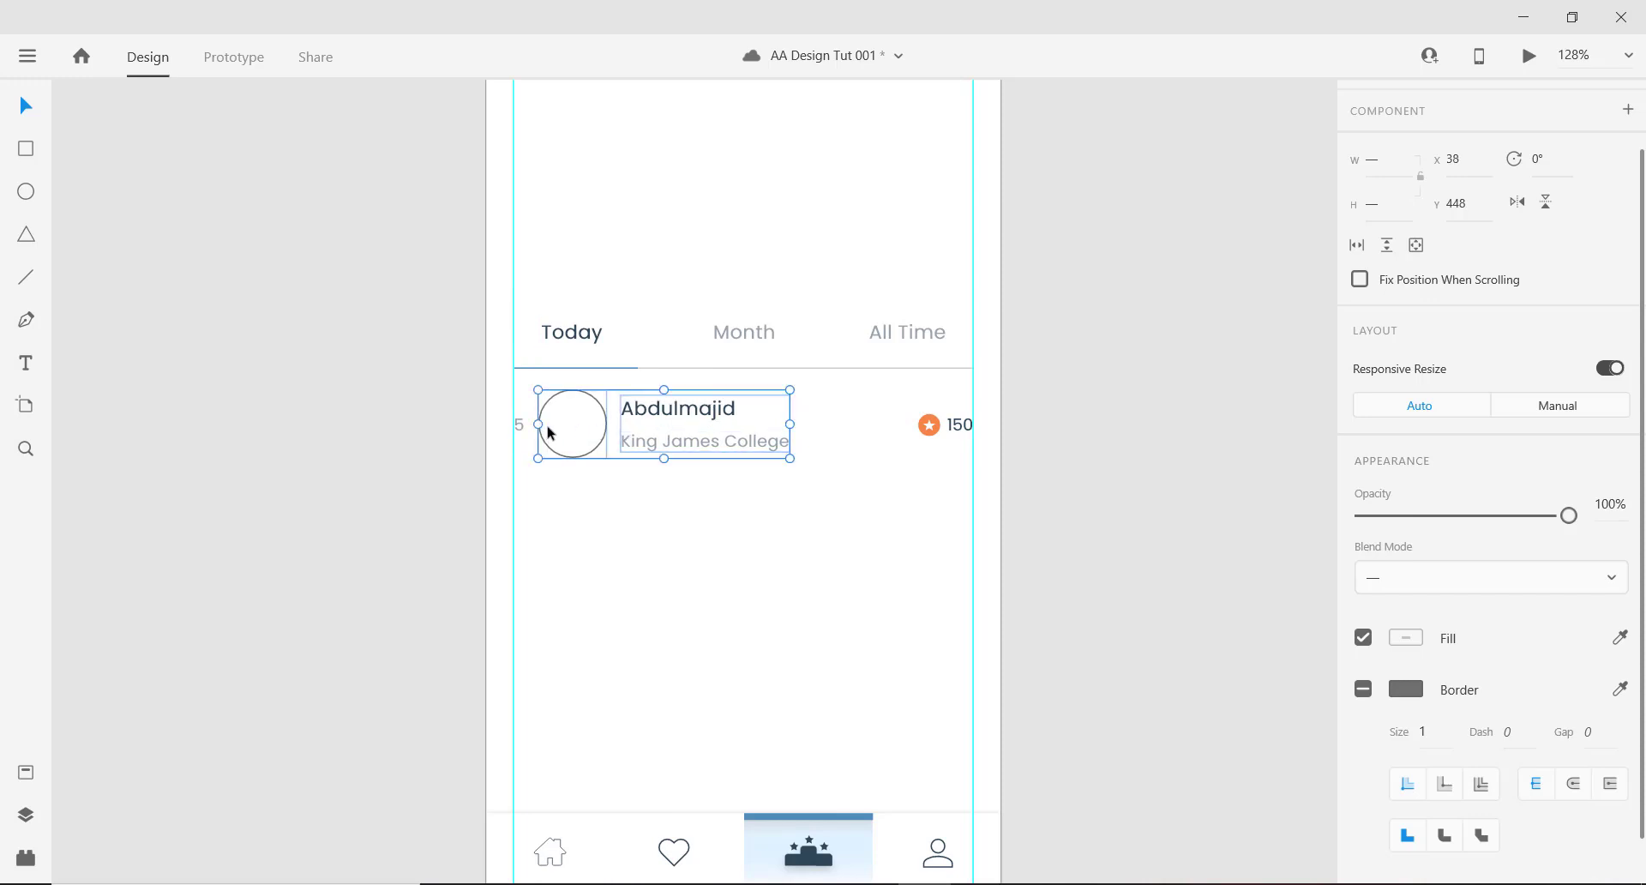
Examine the spacing and alignment of the ranking entry within the whole screen.
scroll(545, 431, "down", 2)
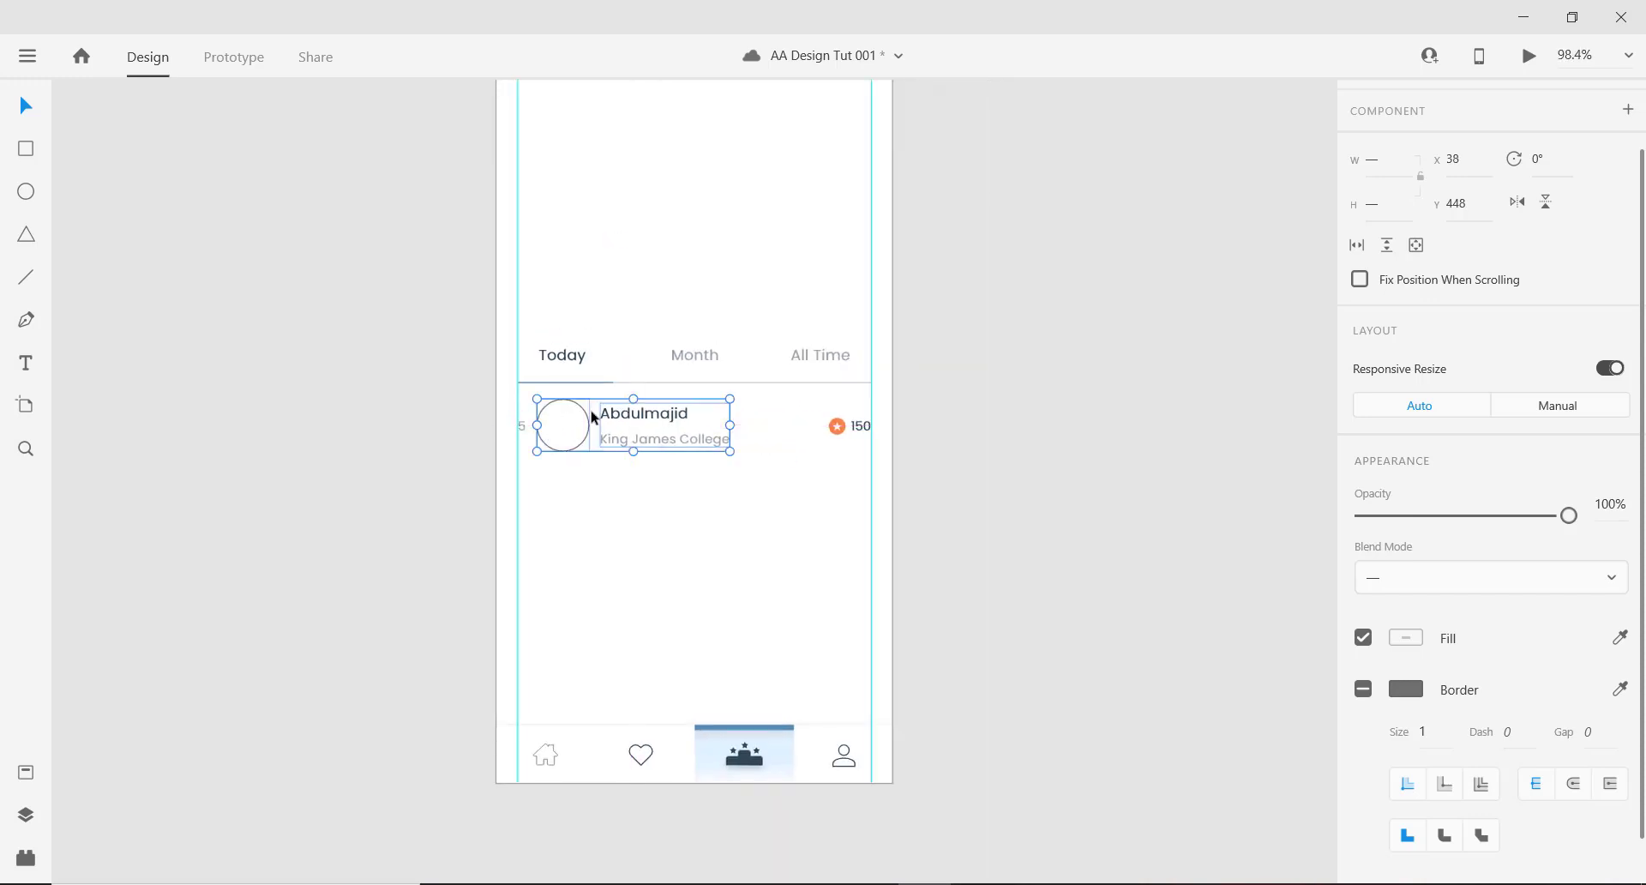
key("alt")
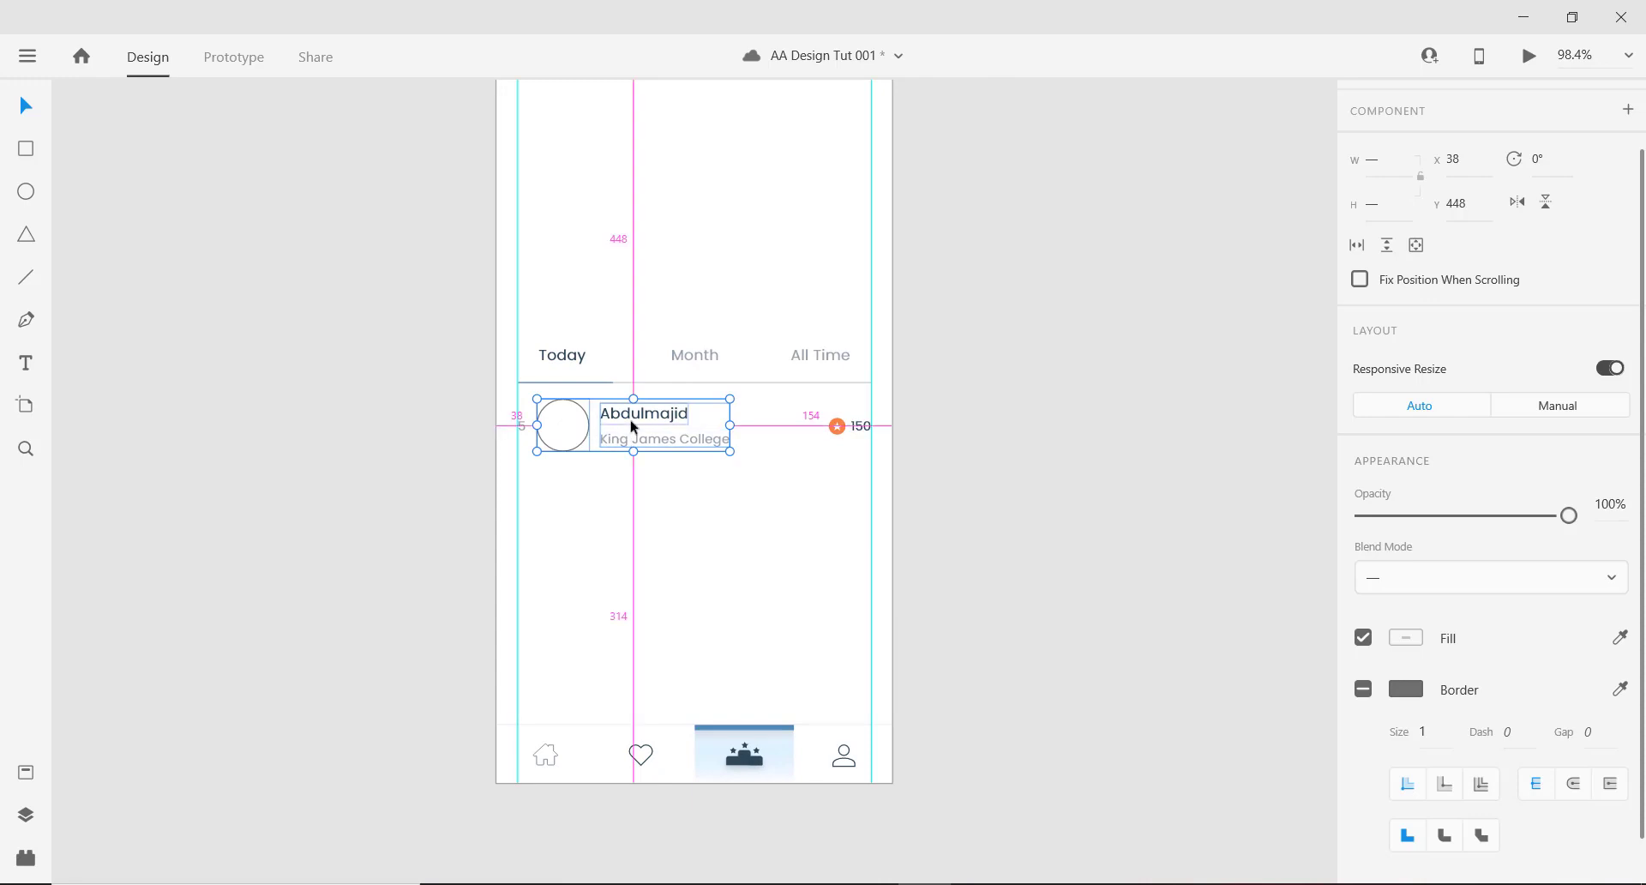
scroll(631, 426, "up", 2)
scroll(553, 433, "down", 4)
scroll(583, 460, "up", 6)
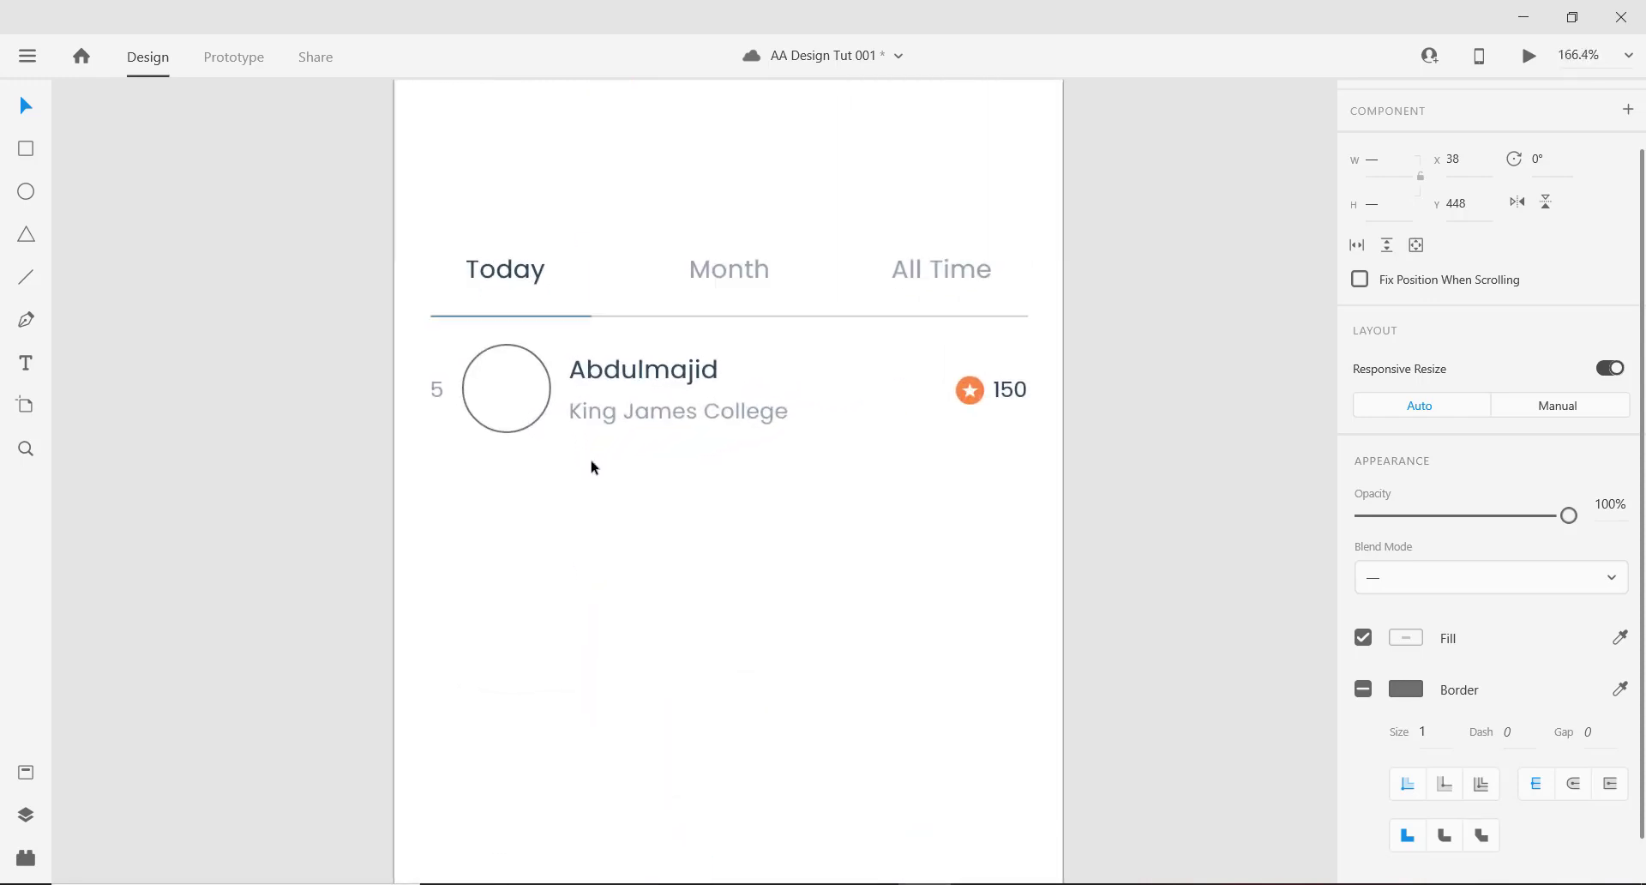
left_click(1130, 405)
scroll(755, 430, "down", 4)
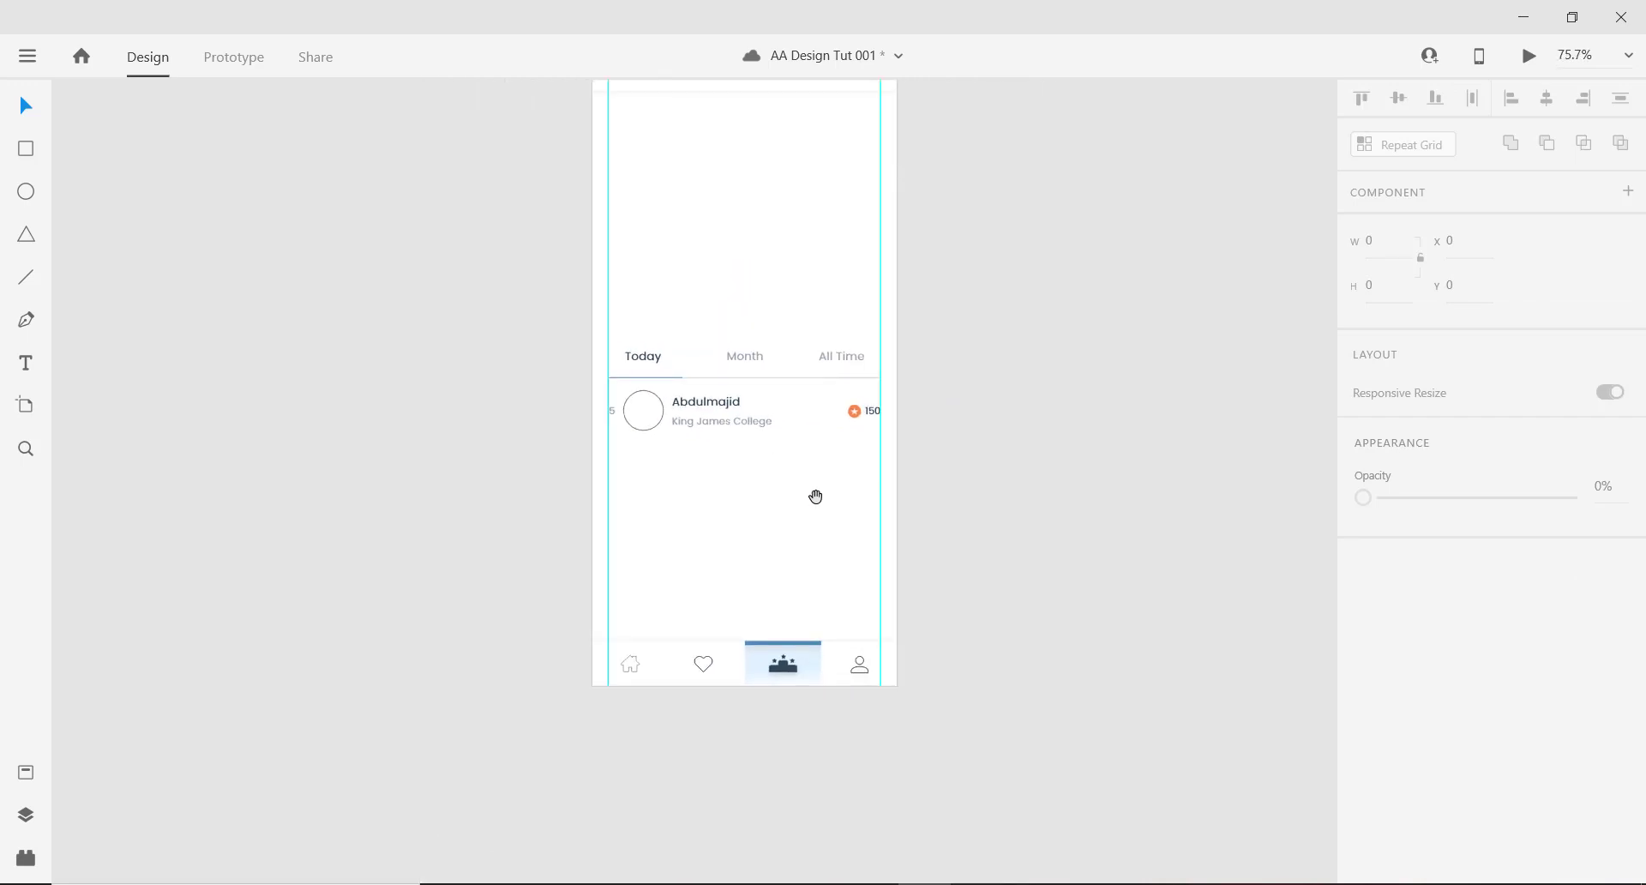
left_click_drag(816, 496, 915, 481)
scroll(877, 453, "up", 4)
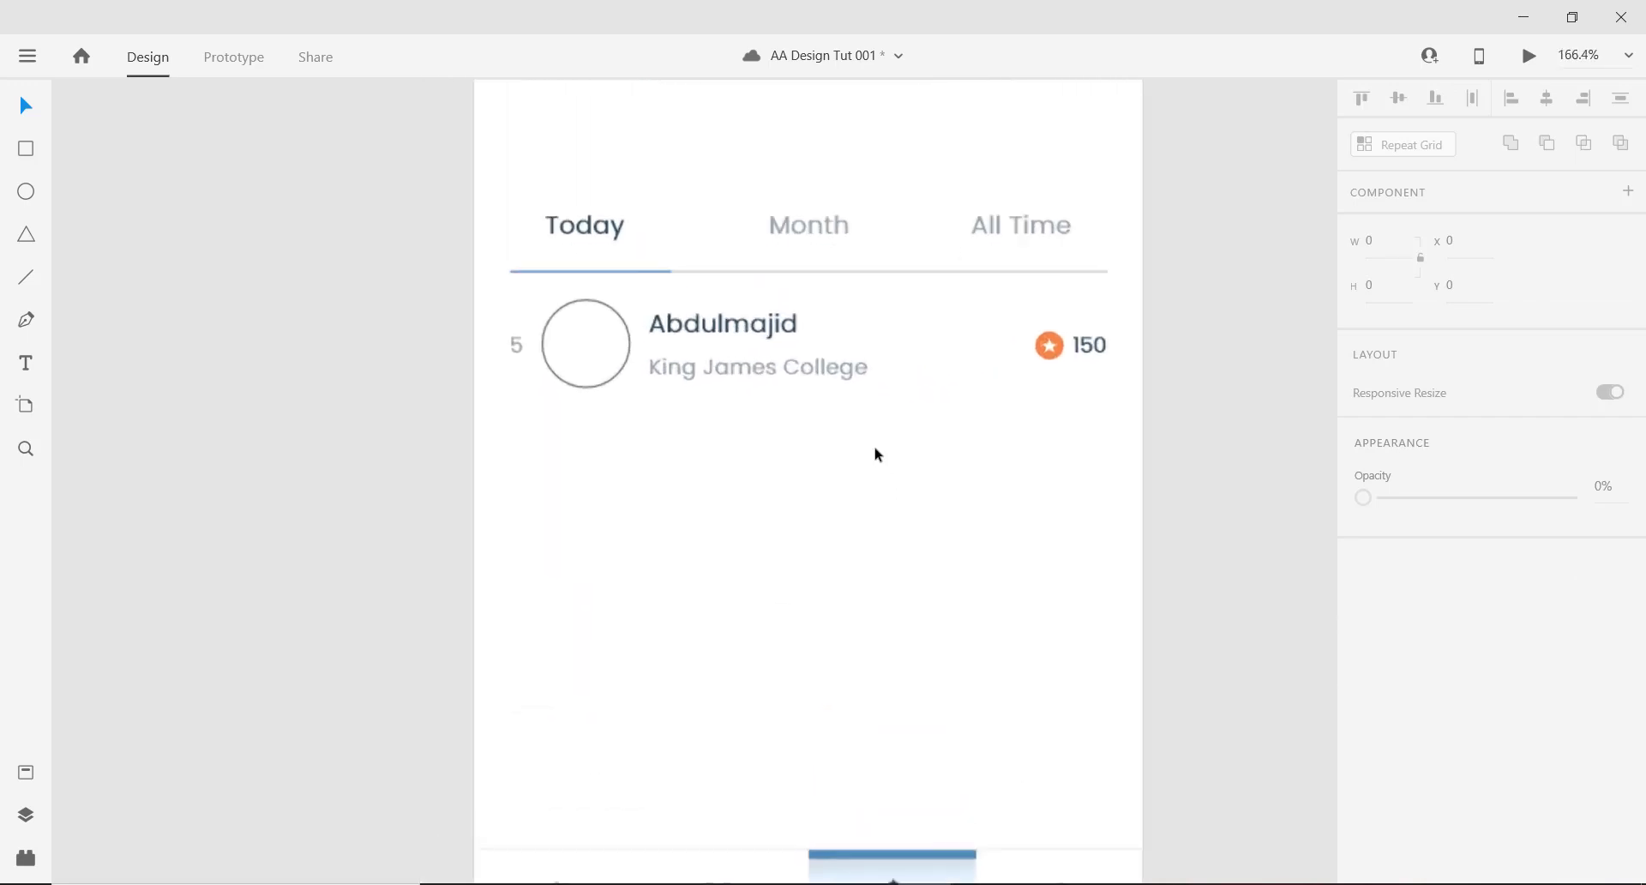
Fill the ranking entry's empty avatar circle with the photo shutterstock_109335389.jpg from the imgs folder.
scroll(877, 456, "down", 3)
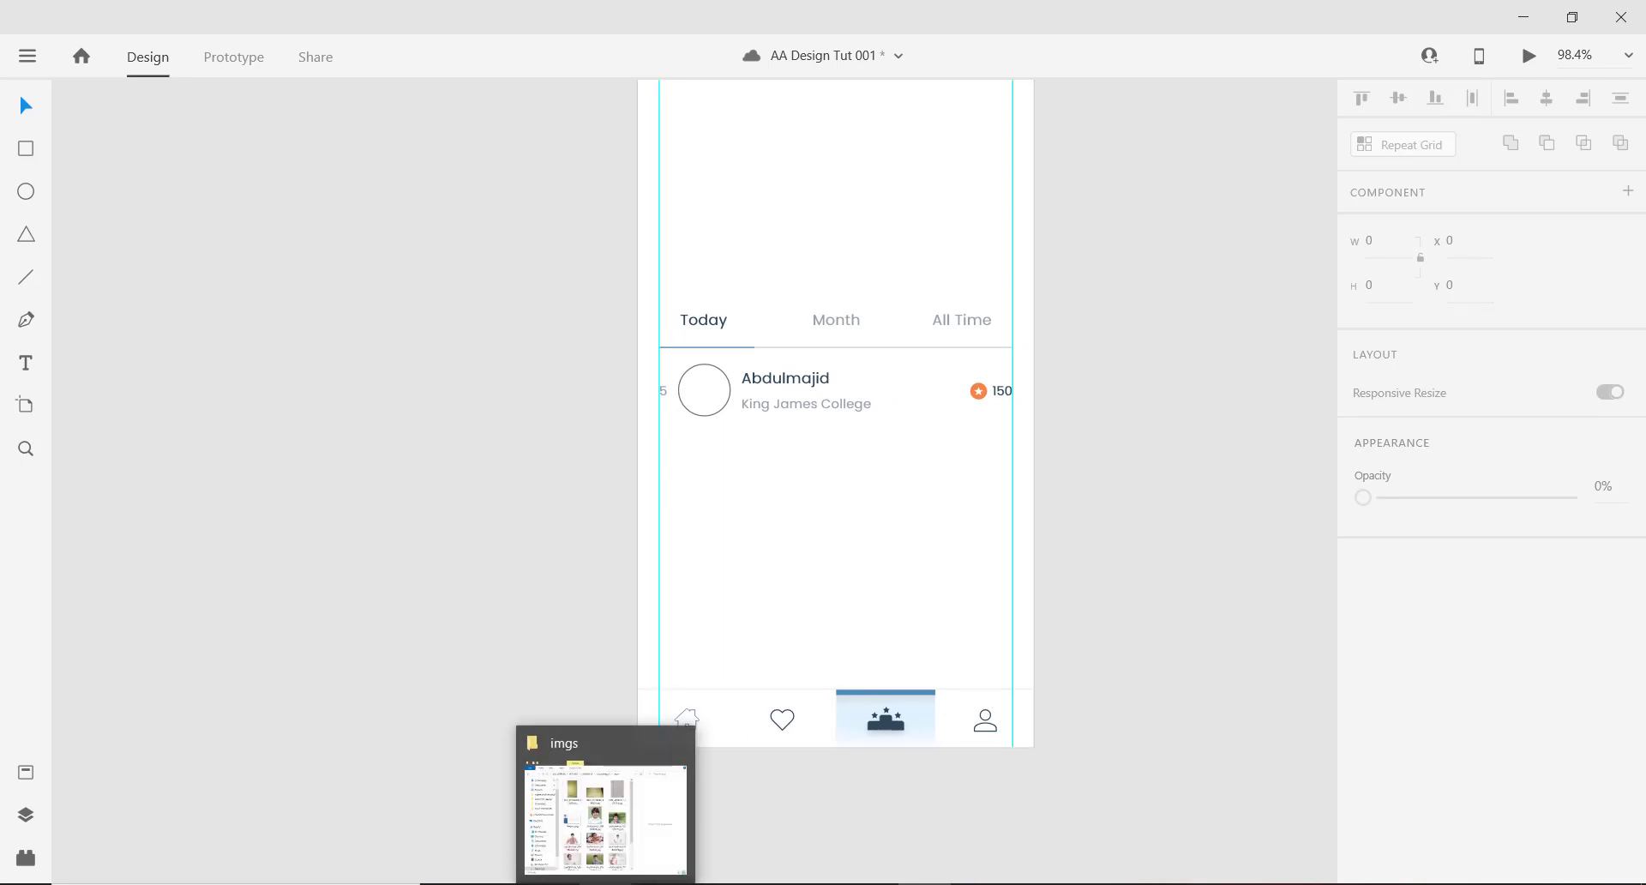
left_click(605, 884)
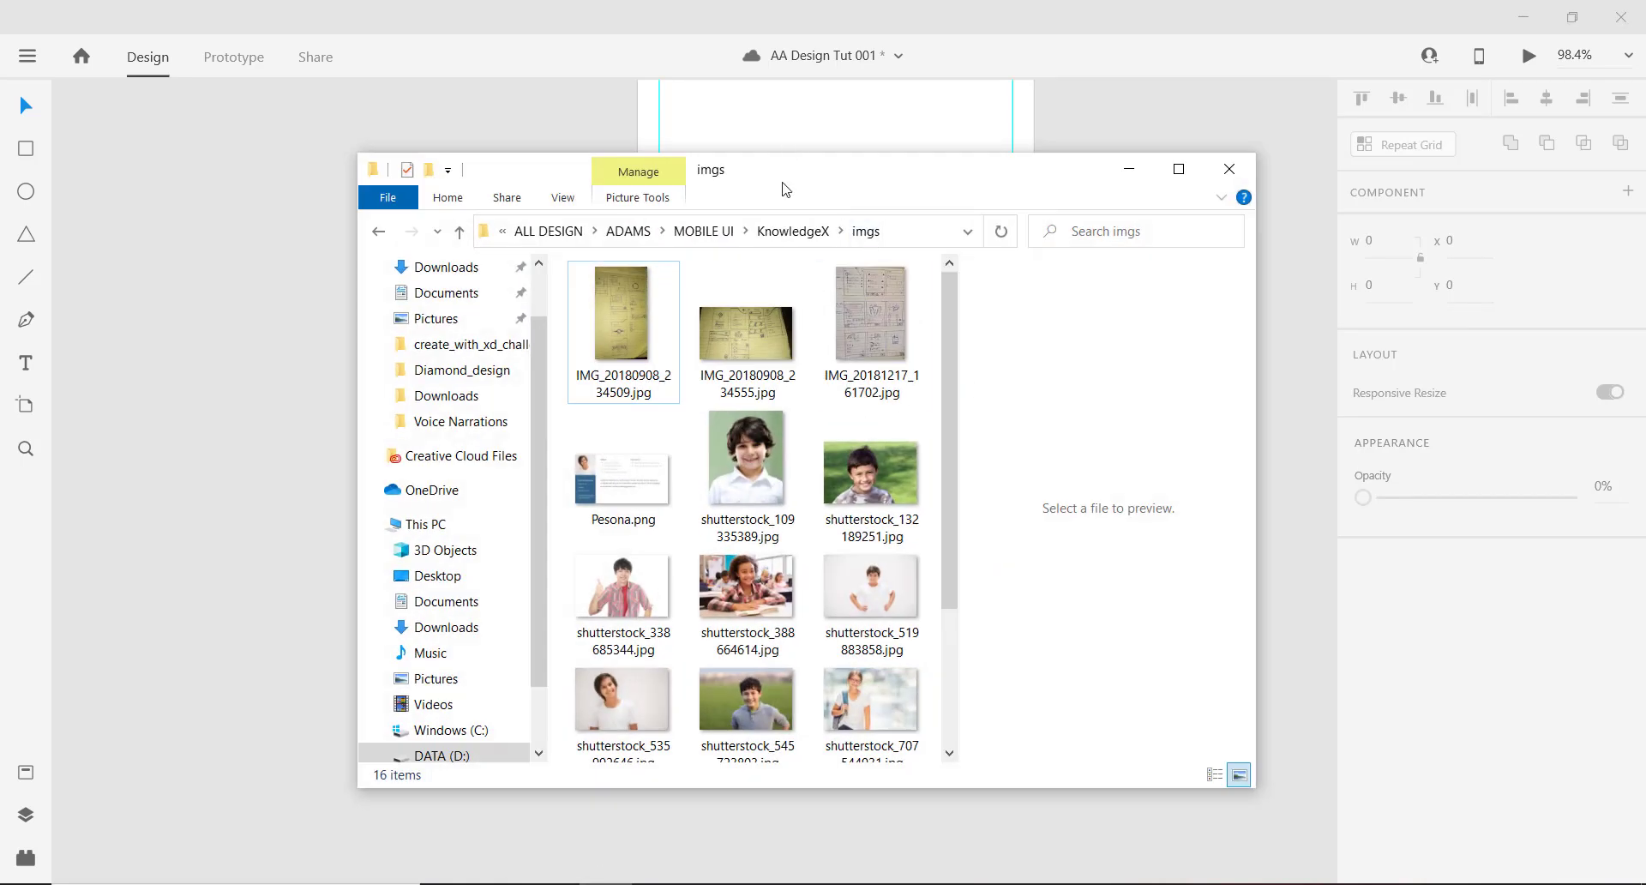
left_click_drag(785, 189, 1269, 210)
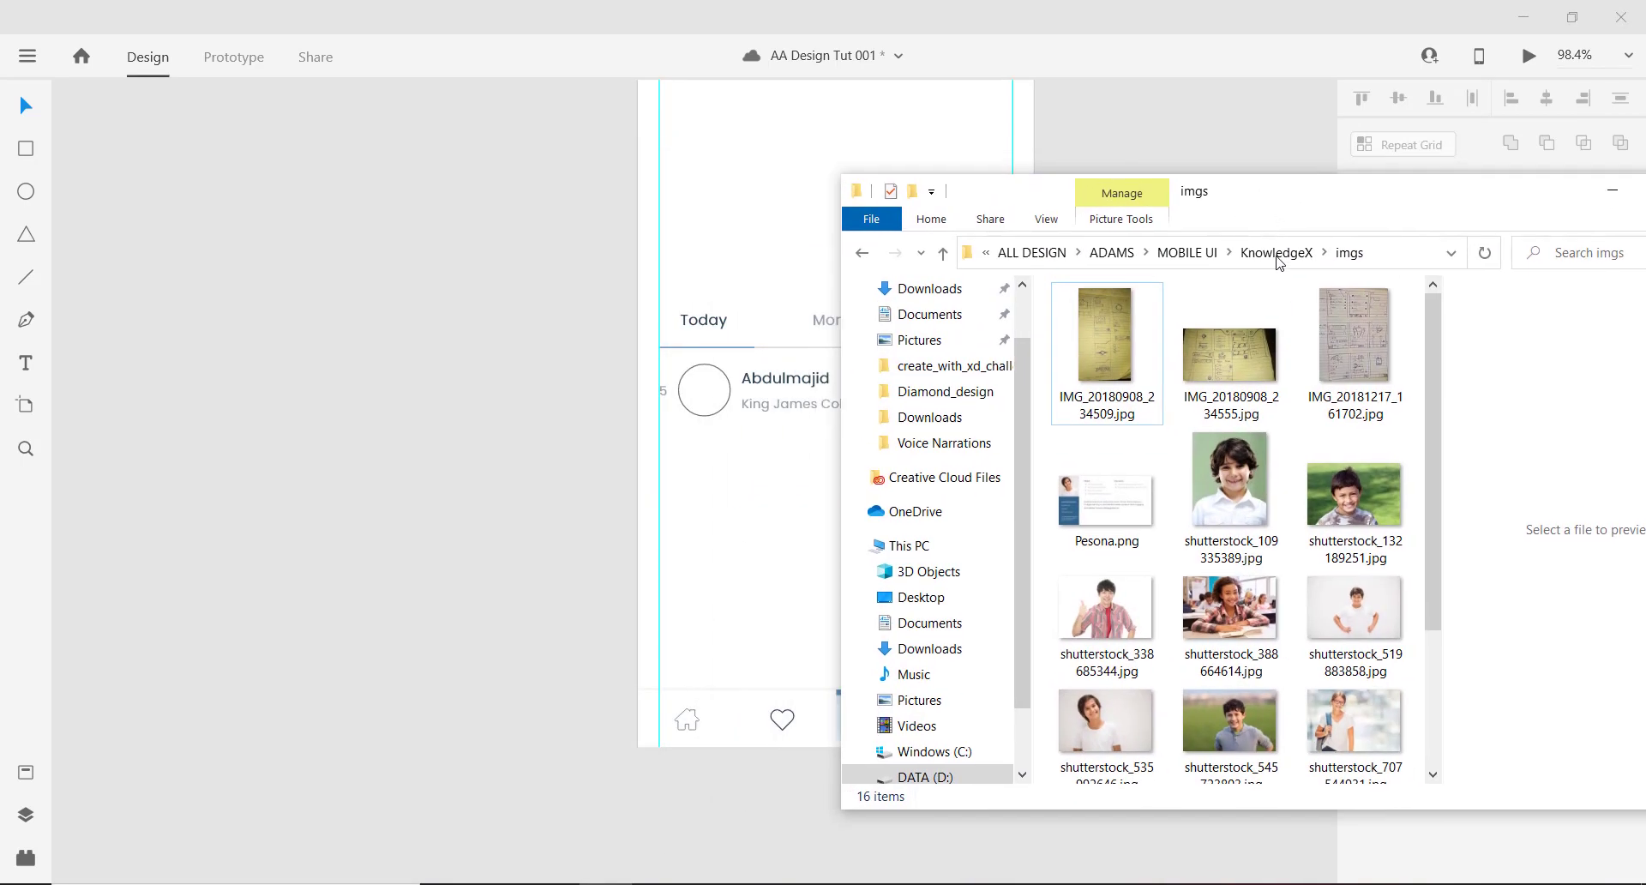
left_click(1243, 495)
left_click_drag(742, 438, 701, 400)
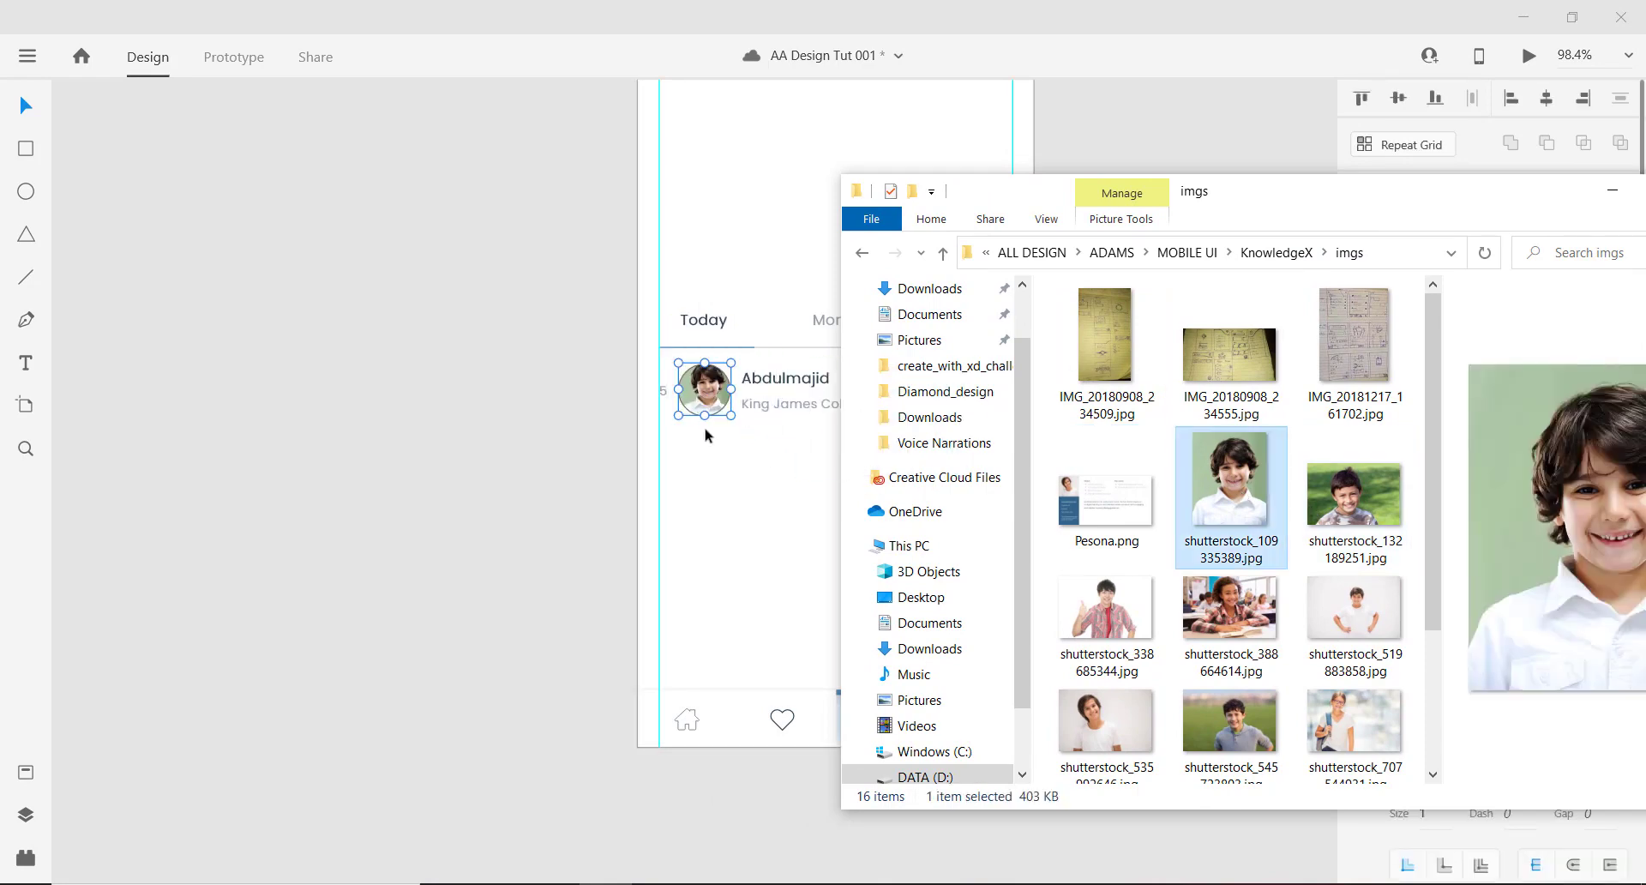
Remove the border from the avatar circle in the ranking entry.
scroll(716, 412, "up", 5)
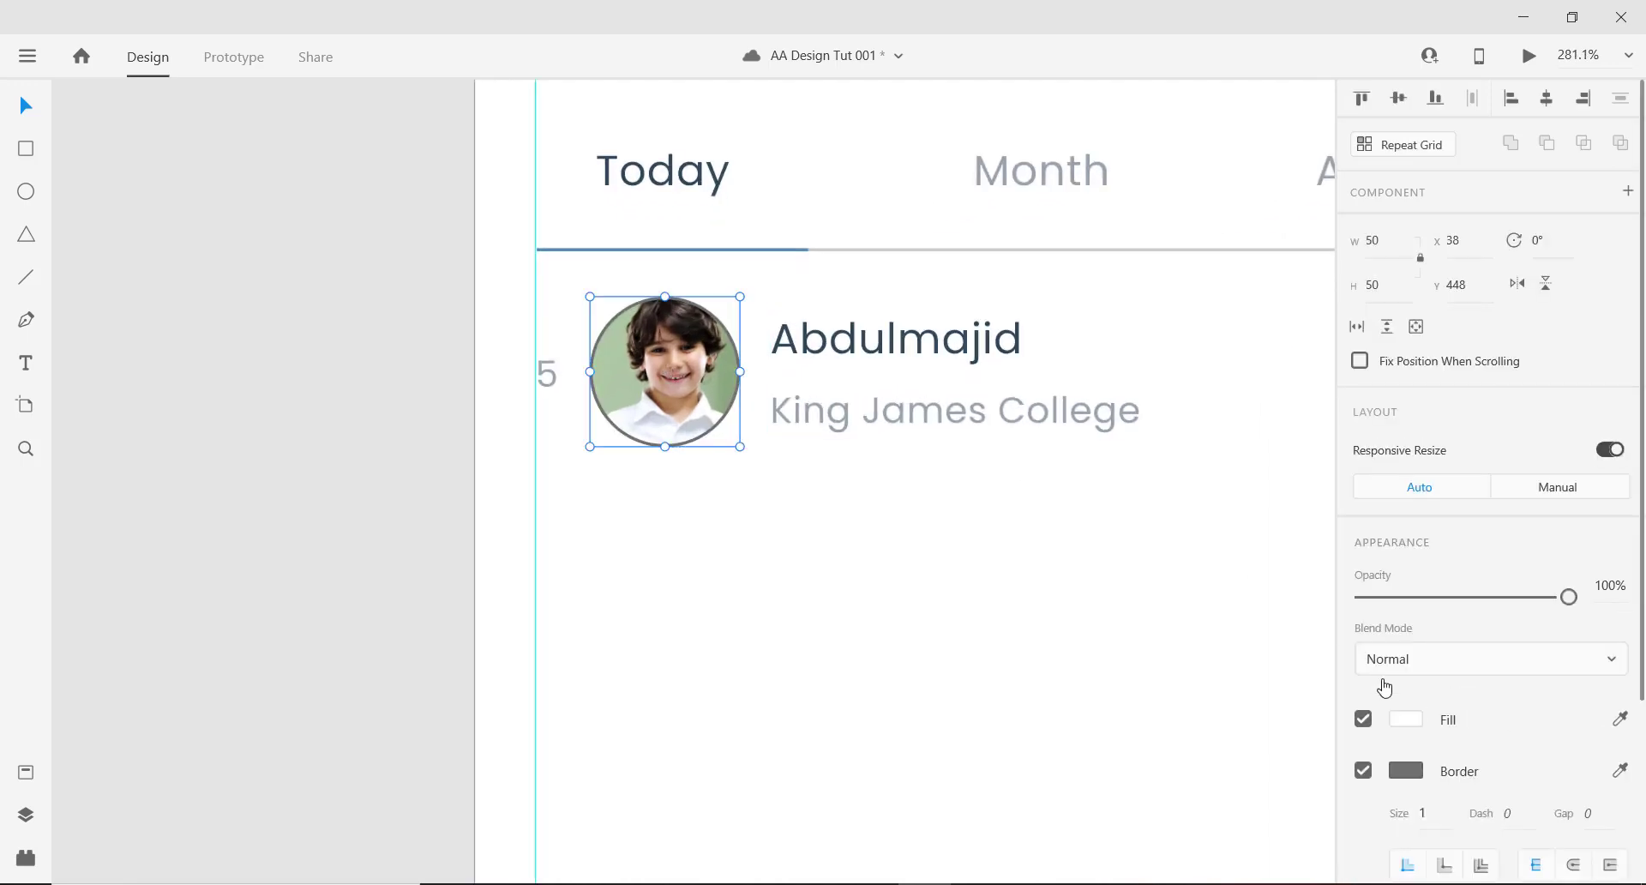
scroll(1385, 686, "down", 2)
left_click(1362, 648)
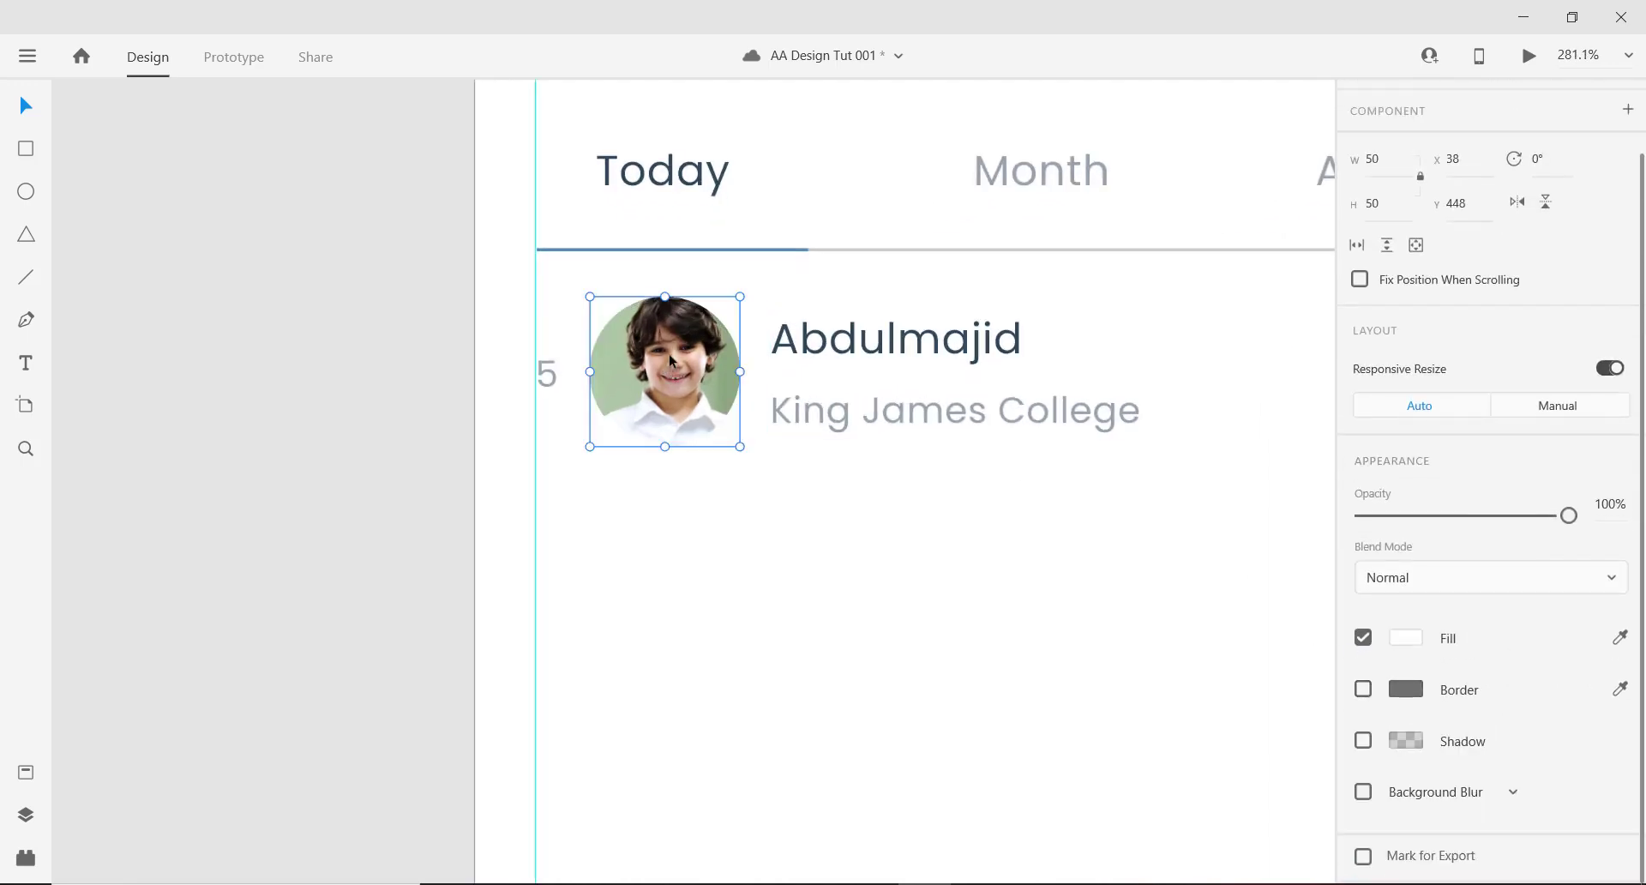
Shift the photo down inside the avatar circle until its upper edge meets the top of the circle.
double_click(671, 359)
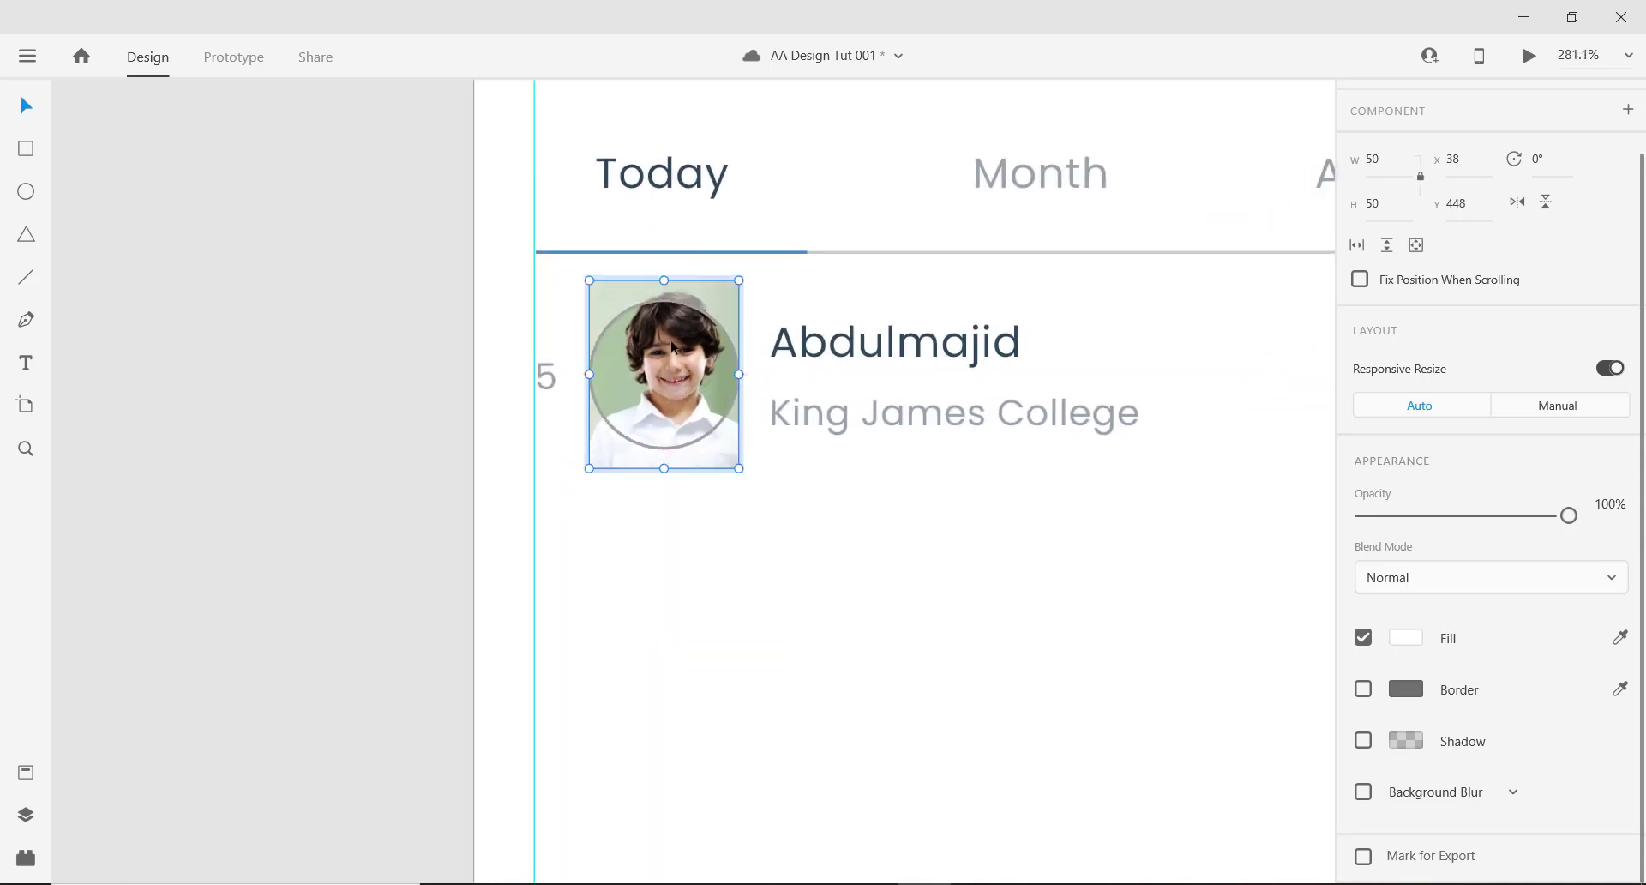
left_click_drag(671, 346, 671, 364)
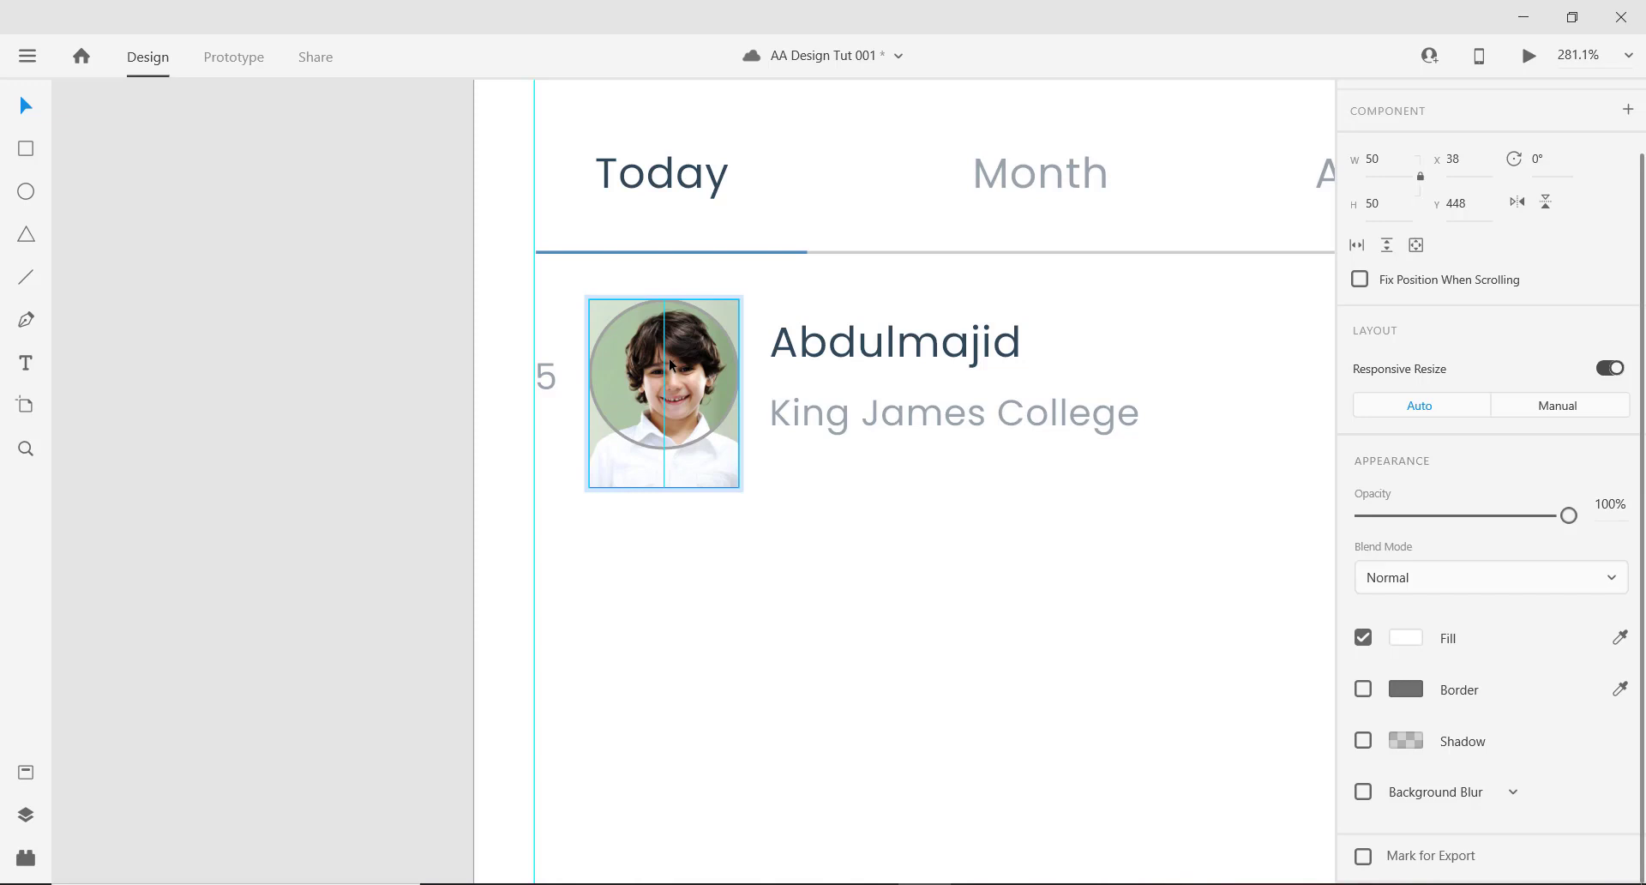
key("Escape")
scroll(549, 369, "down", 5)
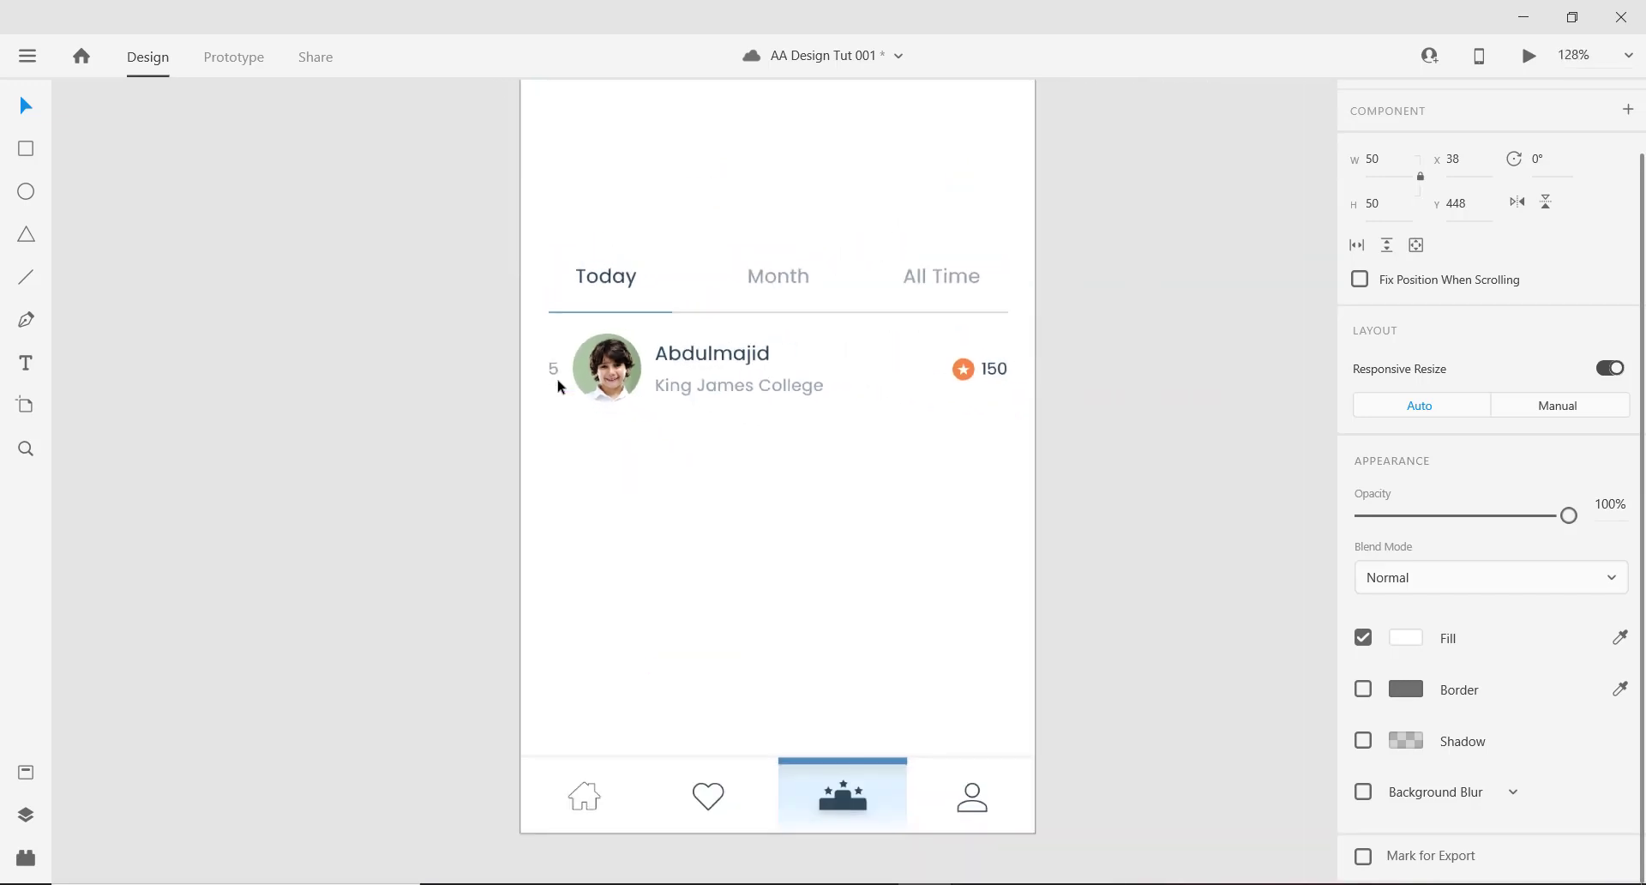
key("Escape")
scroll(625, 415, "down", 5)
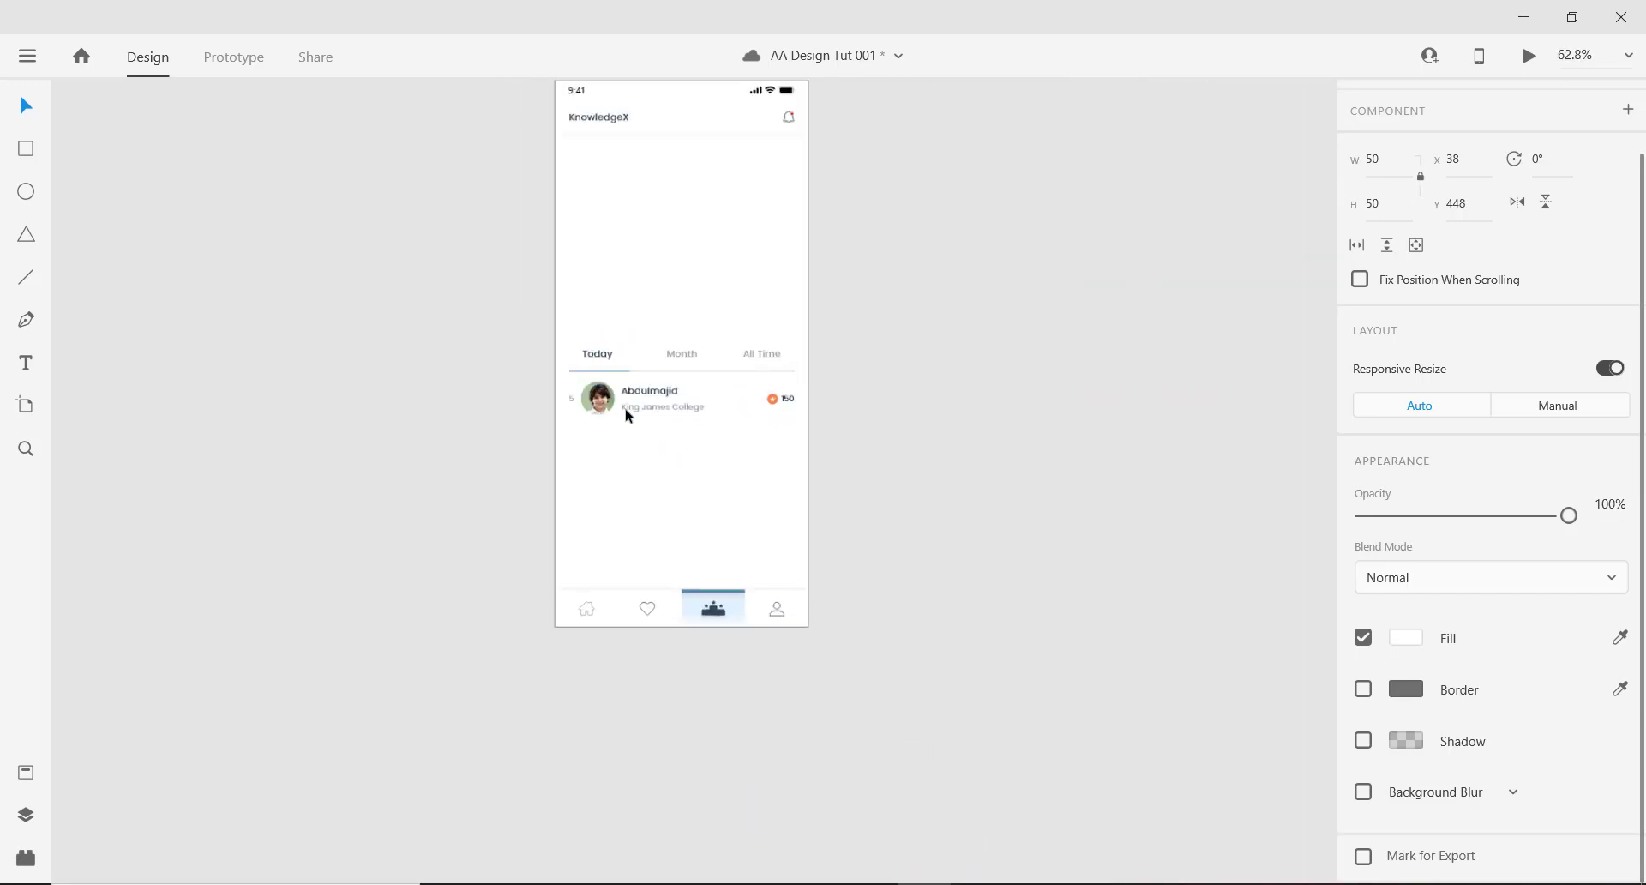
scroll(625, 415, "up", 5)
scroll(626, 415, "up", 1)
left_click(526, 430)
scroll(525, 430, "down", 3)
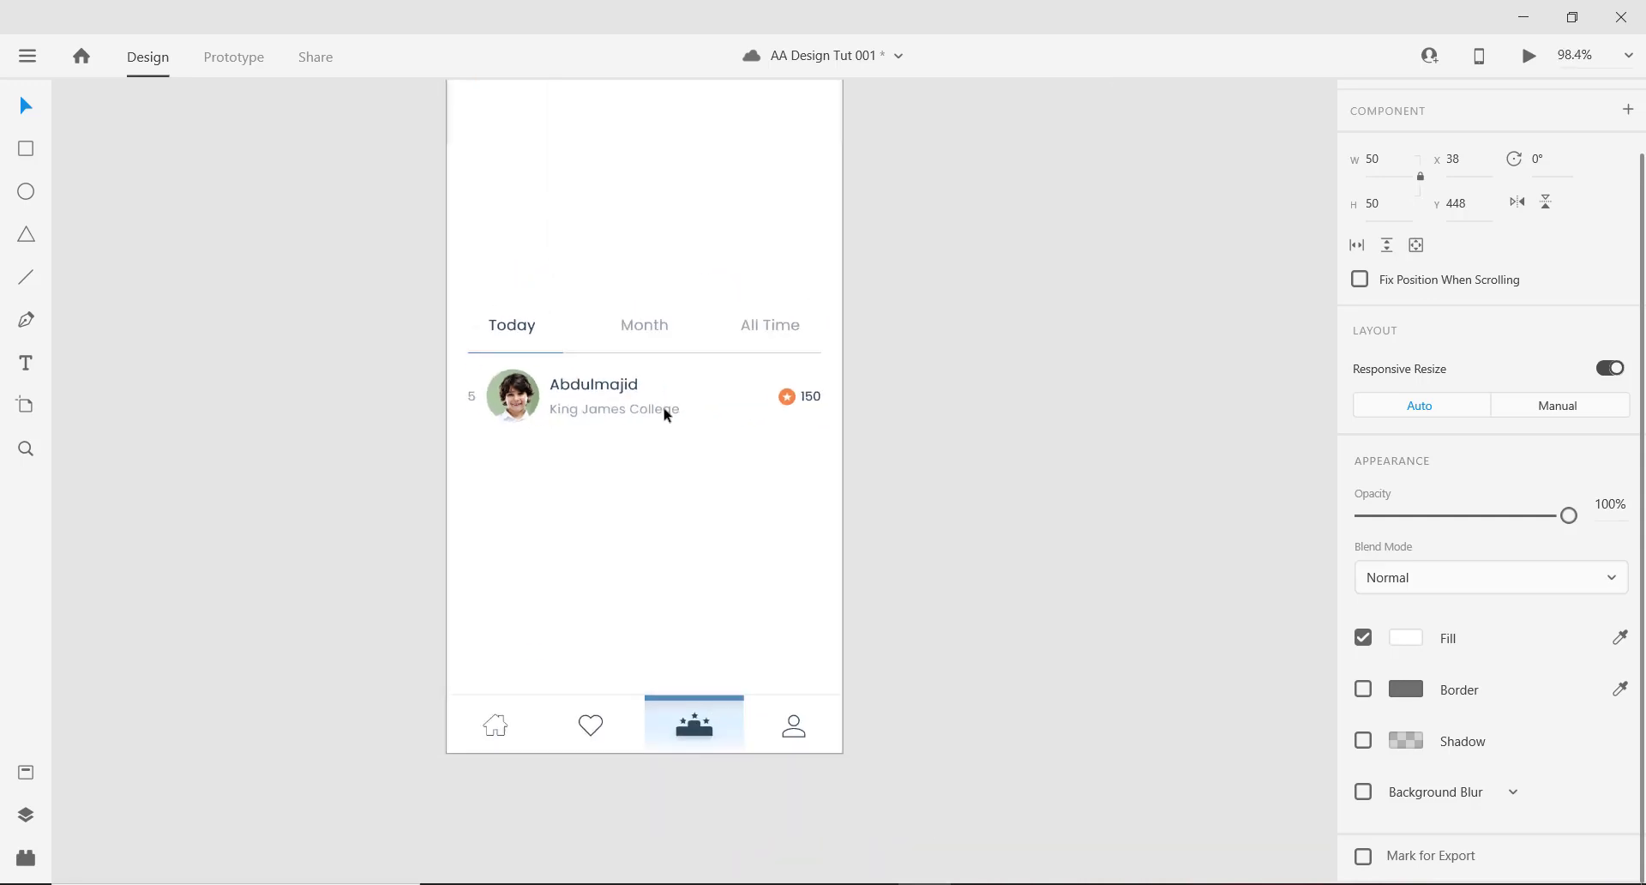
left_click(1024, 418)
scroll(387, 476, "up", 3)
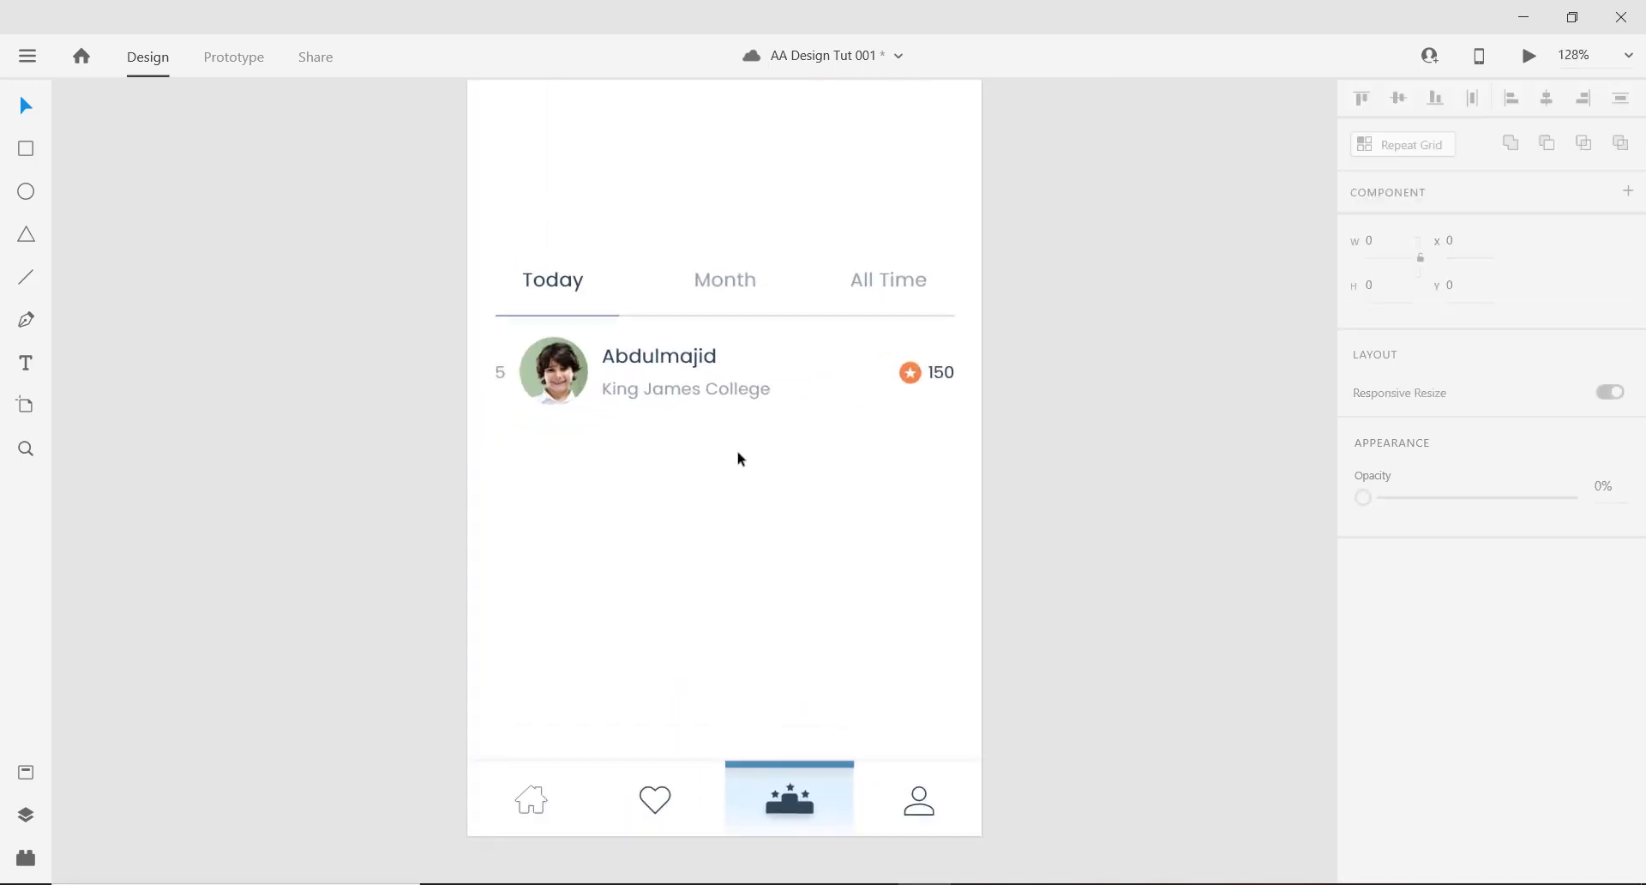
Group the rank number, avatar, name and college text, and star score into one leaderboard row.
left_click(644, 369)
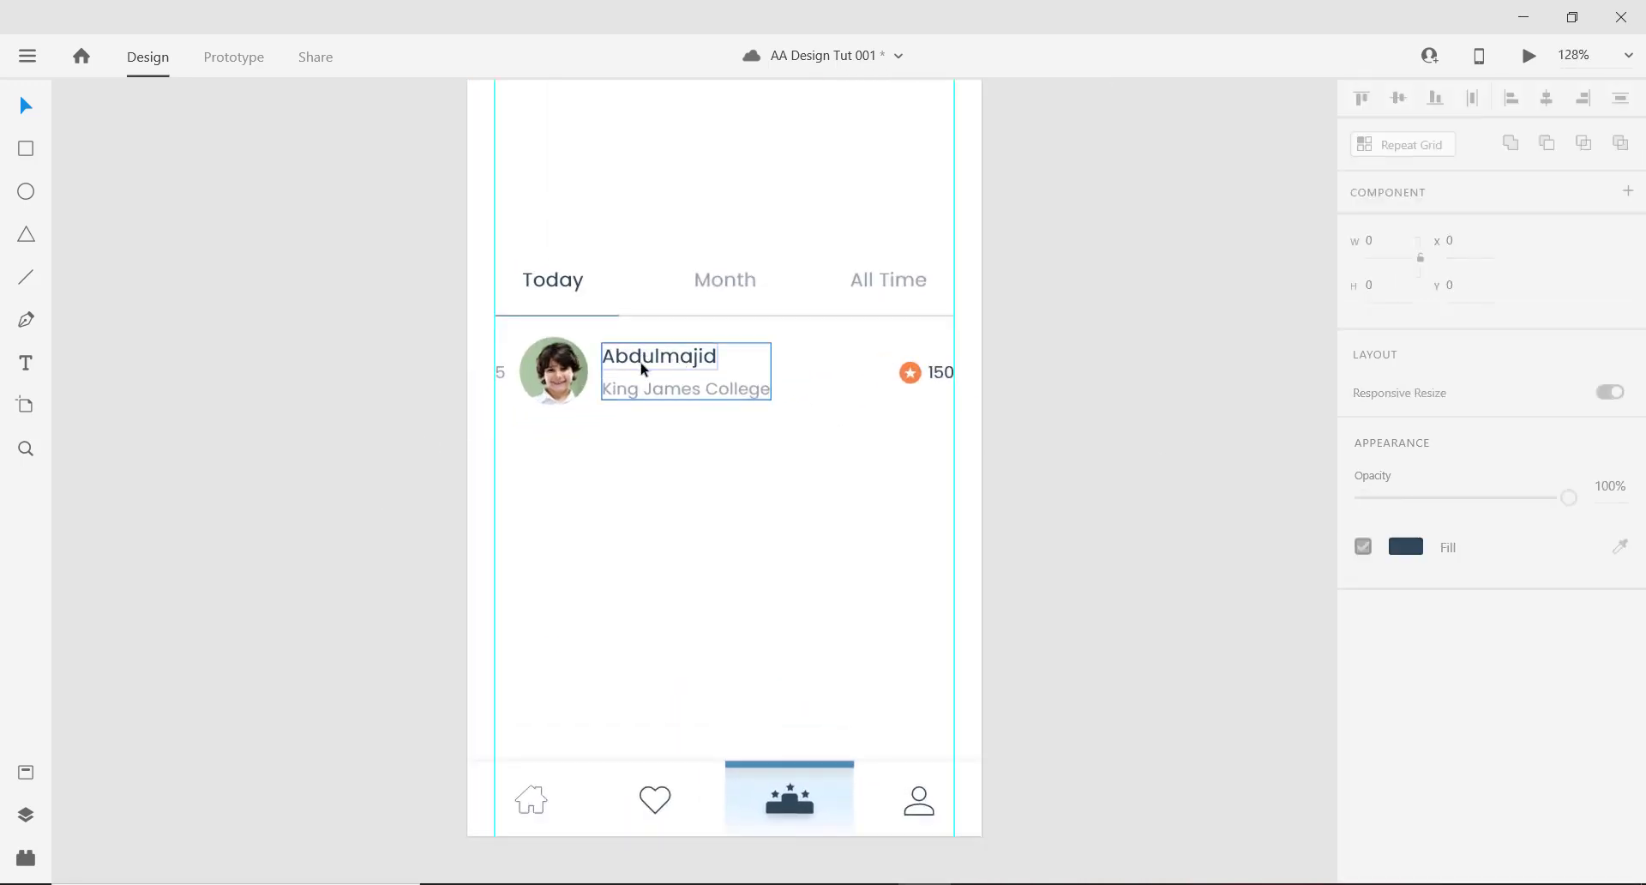
left_click(555, 370, "shift")
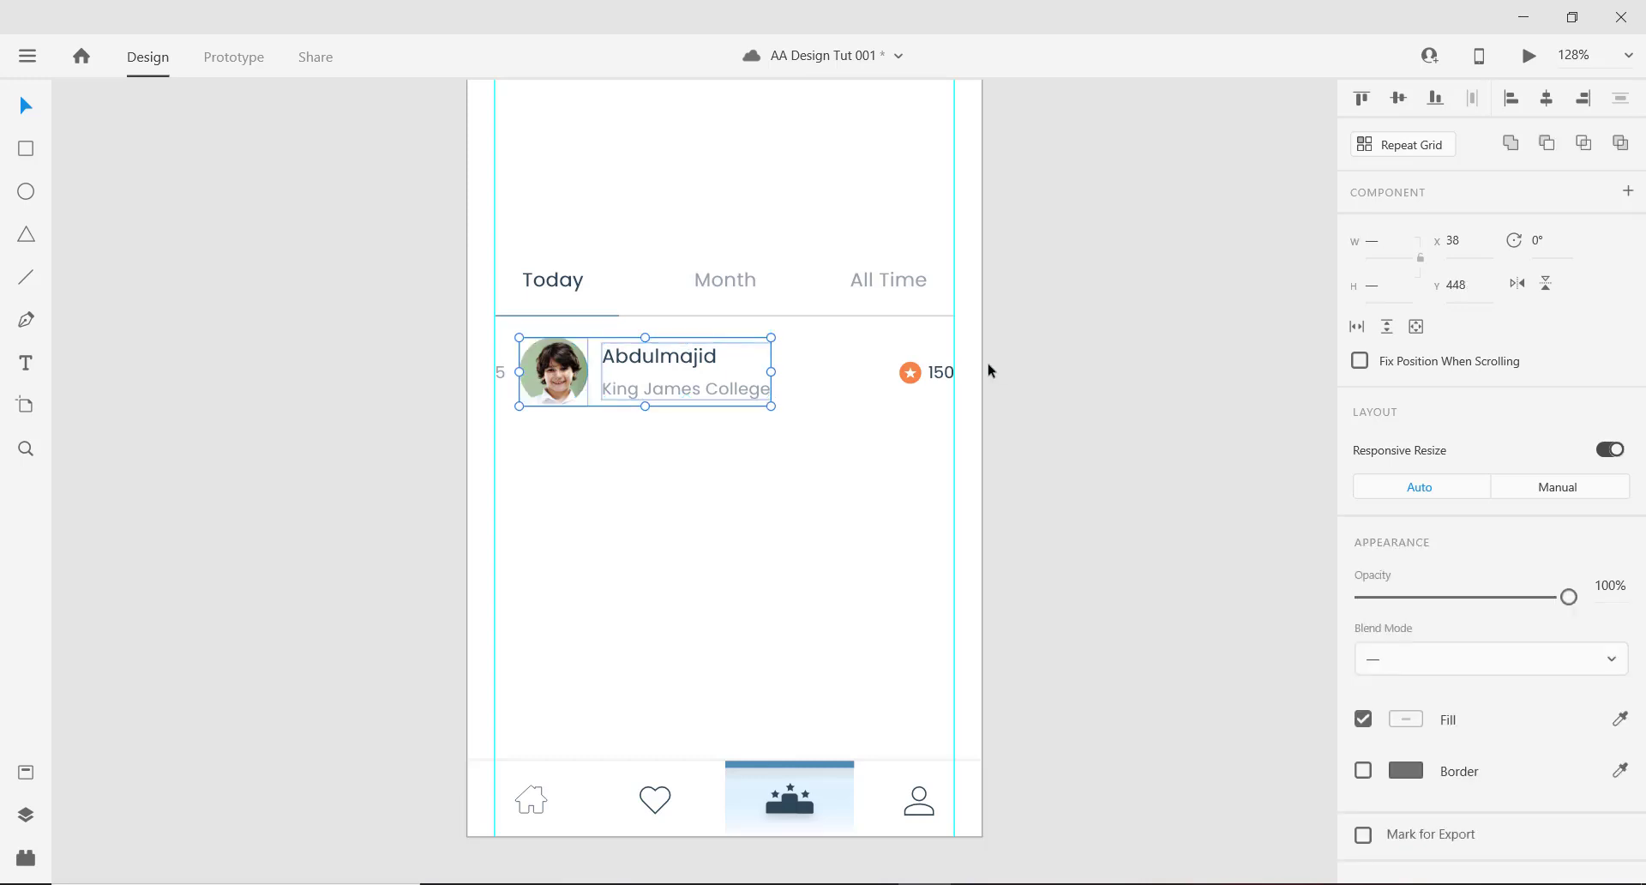
left_click(937, 372, "shift")
left_click(505, 378, "shift")
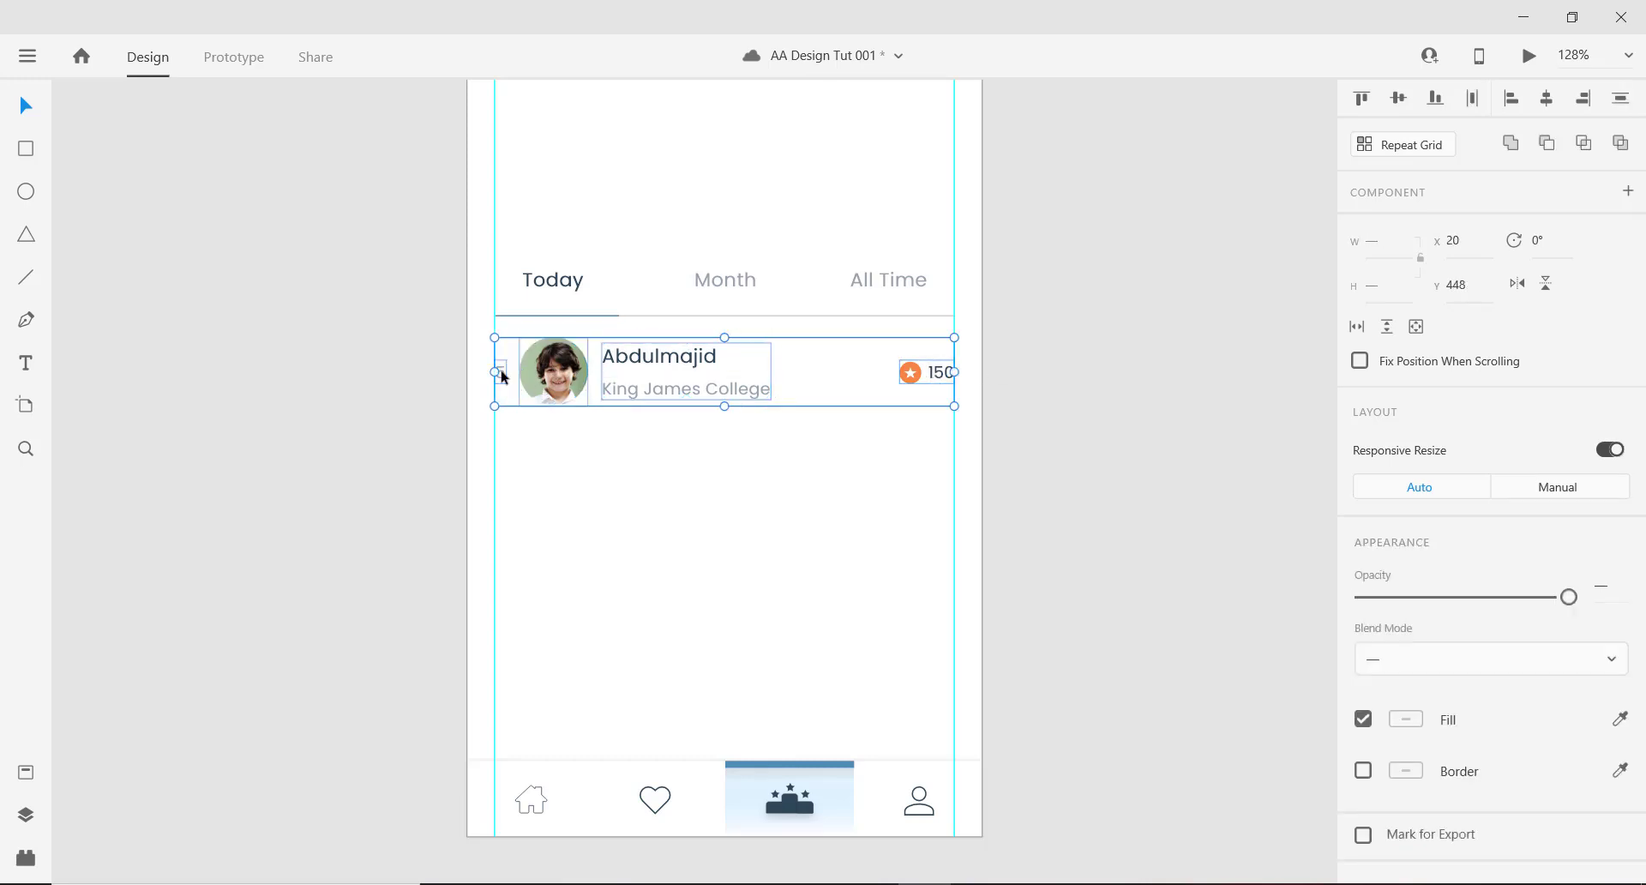
key("ctrl+g")
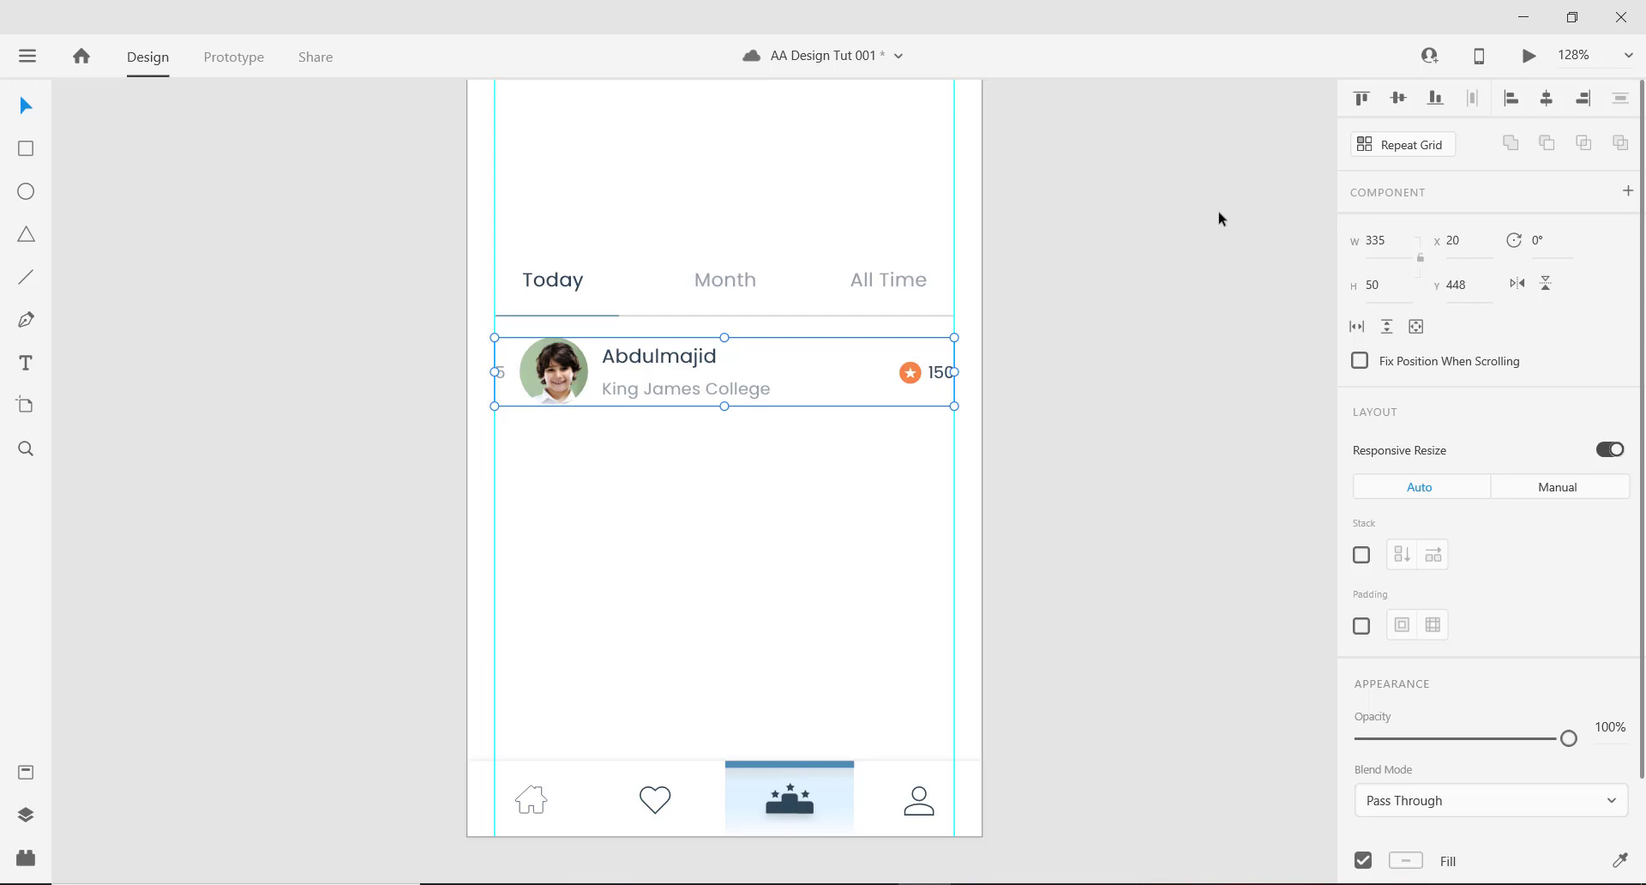
left_click(1243, 405)
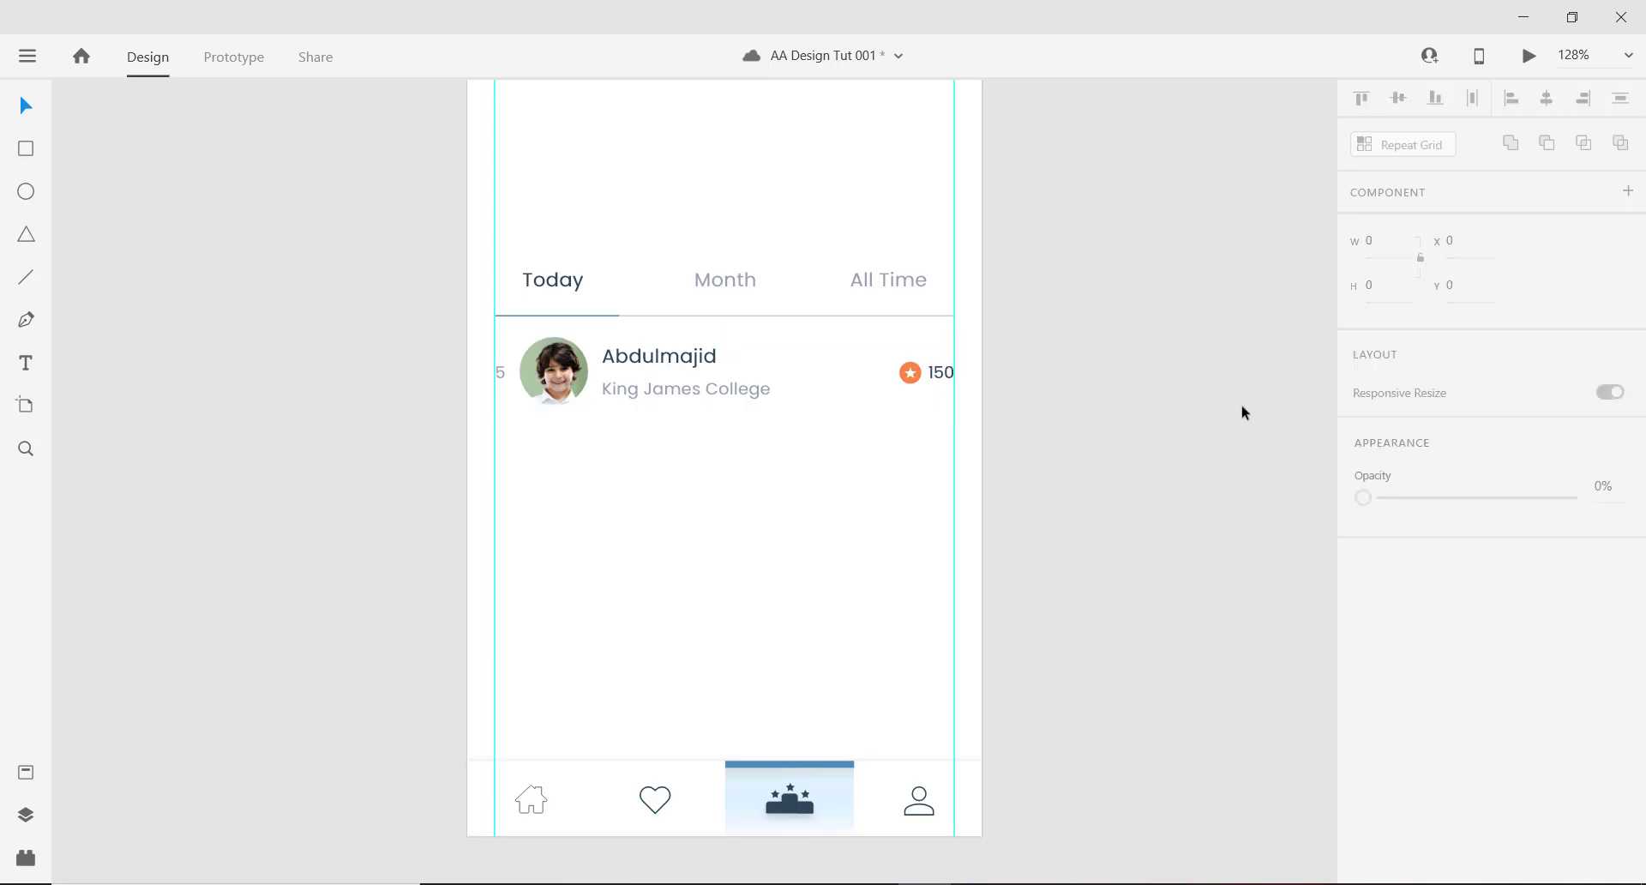
Turn the leaderboard row into a Repeat Grid and extend it downward to seven rows, 477 high.
left_click(664, 356)
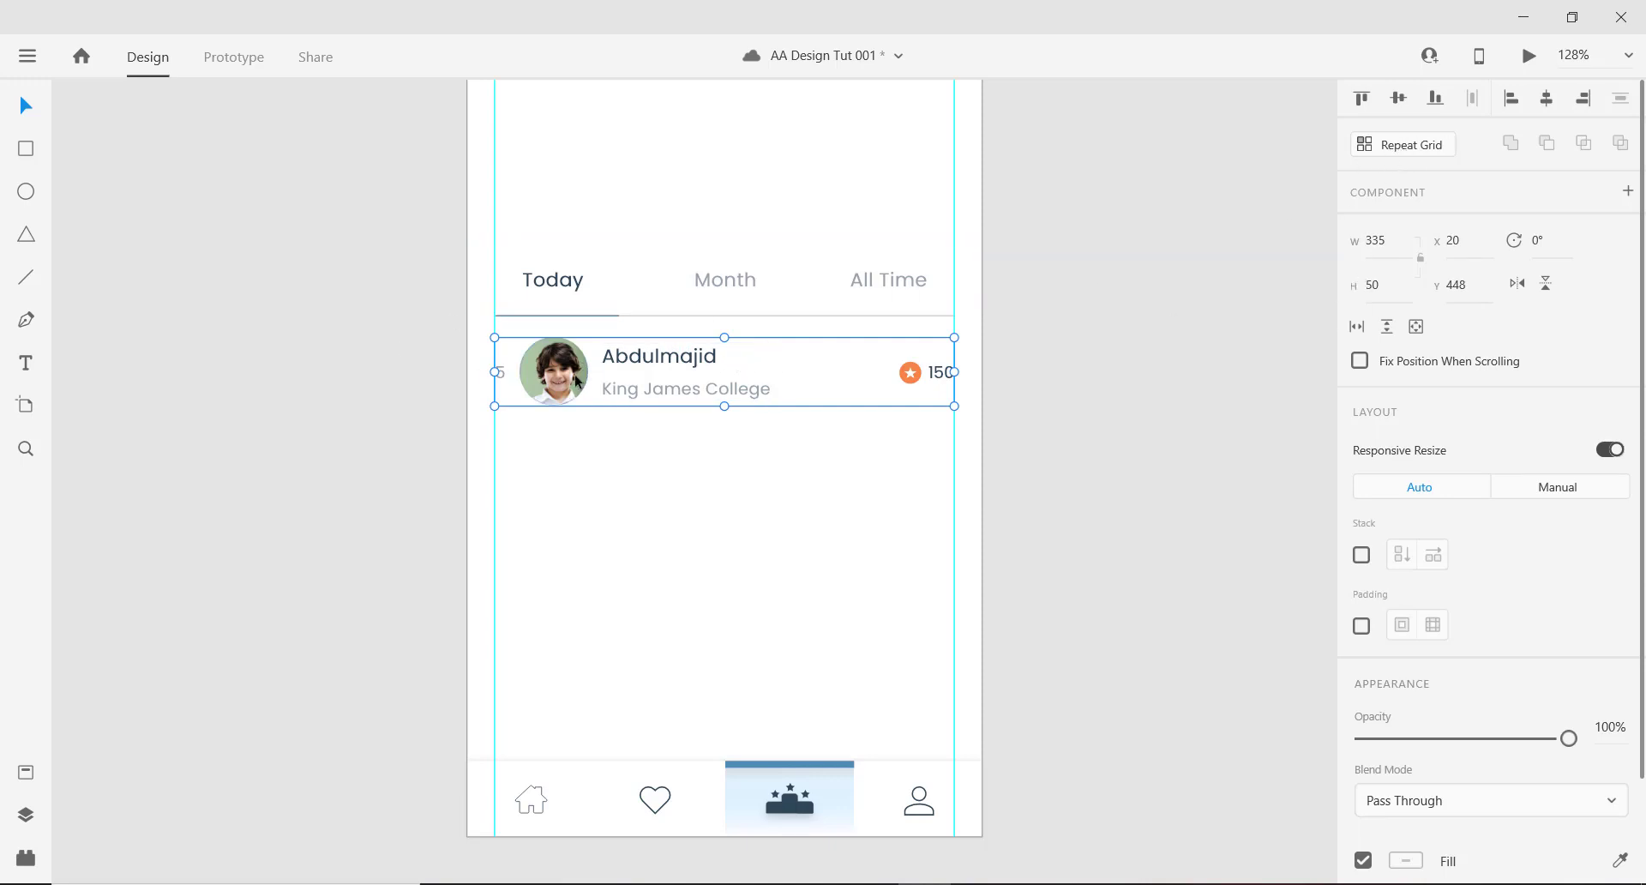
left_click(1421, 150)
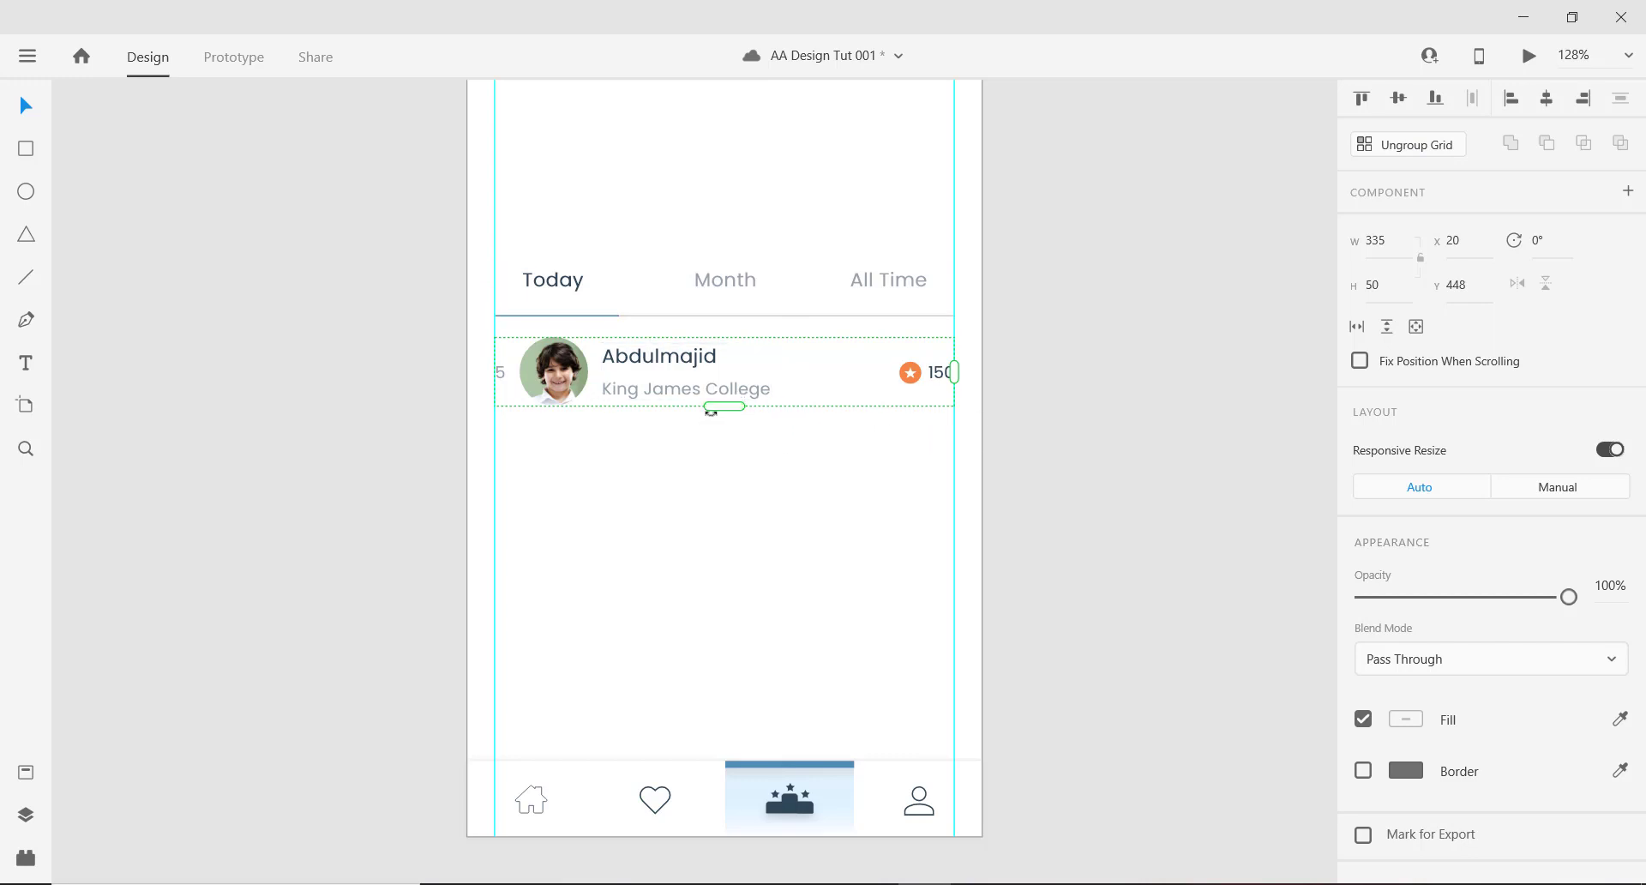
scroll(588, 407, "down", 3)
scroll(631, 394, "up", 3)
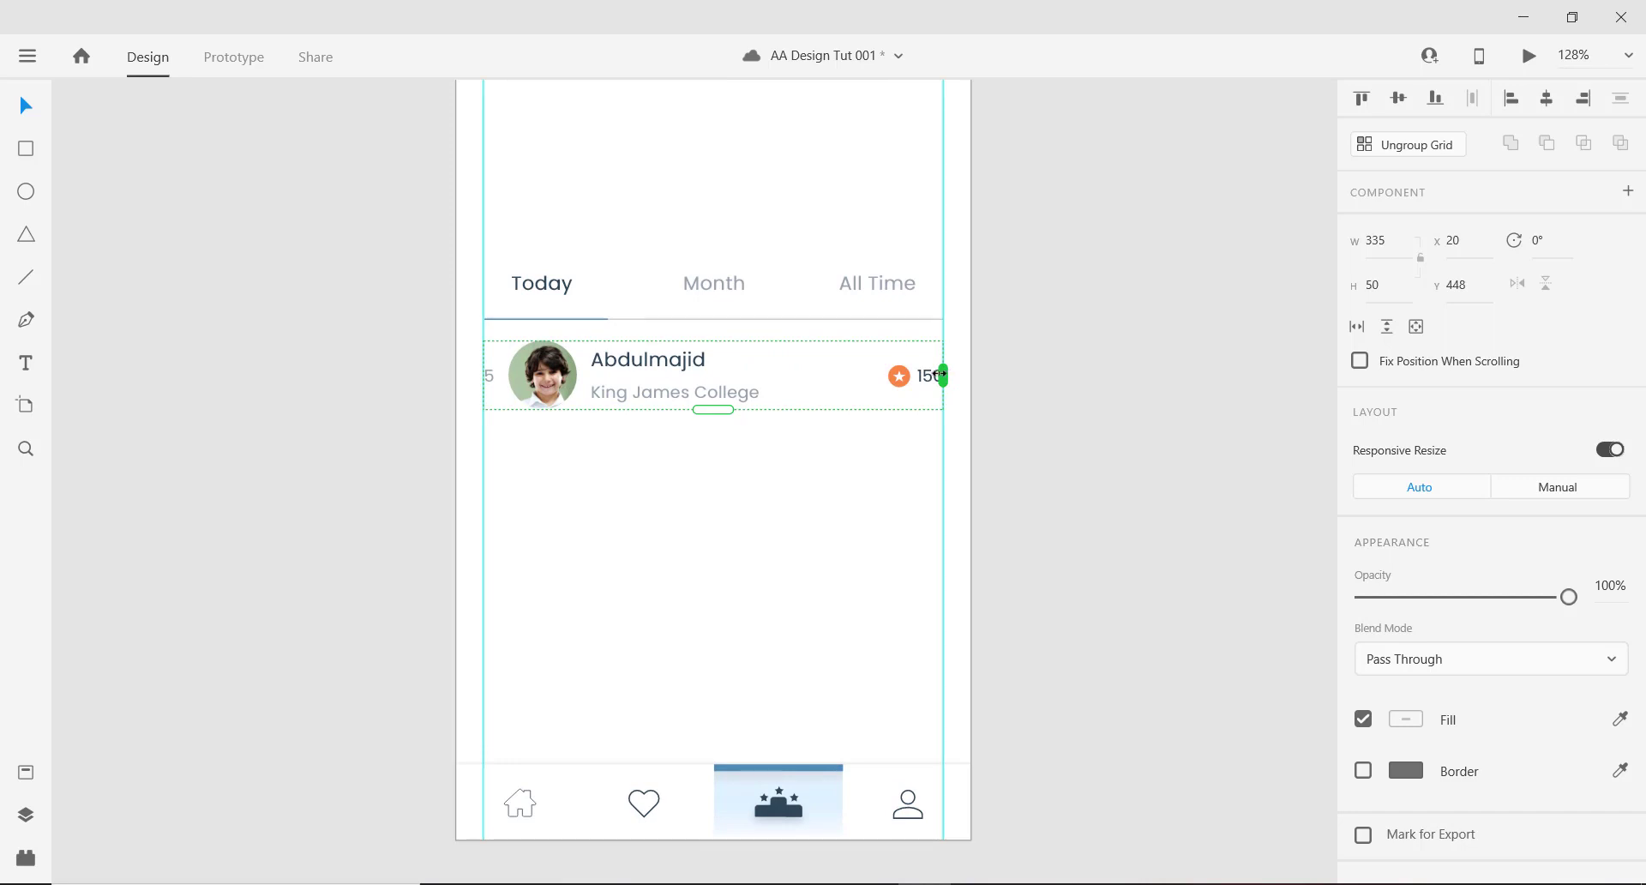
mouse_move(950, 374)
left_mouse_down()
mouse_move(1268, 371)
mouse_move(947, 375)
left_mouse_up()
left_click_drag(710, 410, 718, 725)
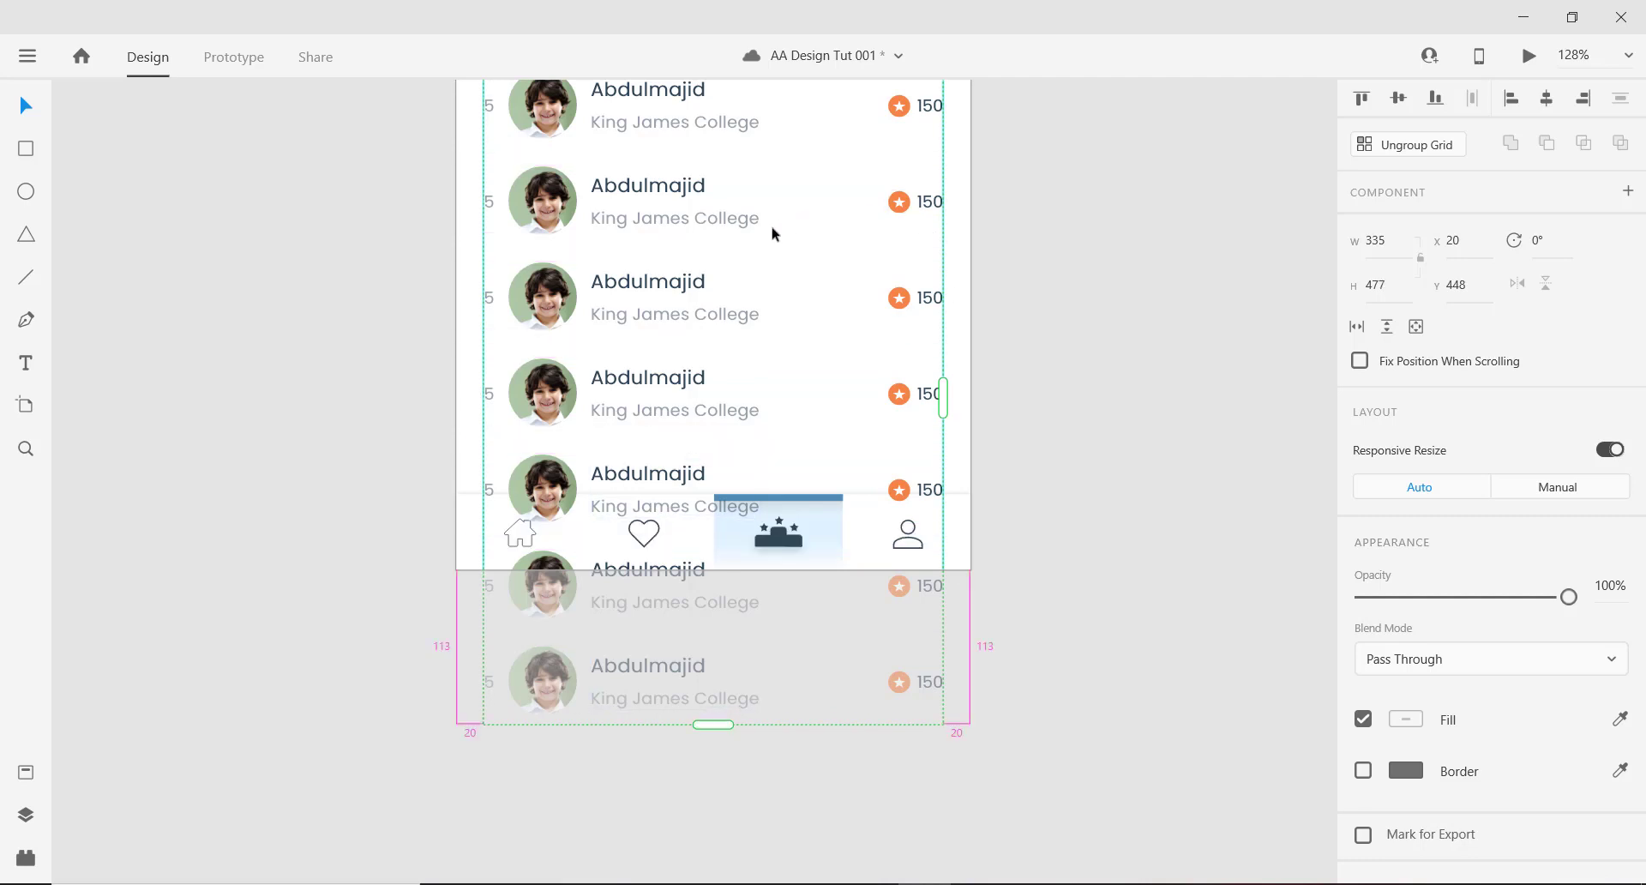
scroll(772, 232, "down", 3)
Try a vertical spacing of 30 between the repeated leaderboard rows.
left_click_drag(704, 221, 698, 287)
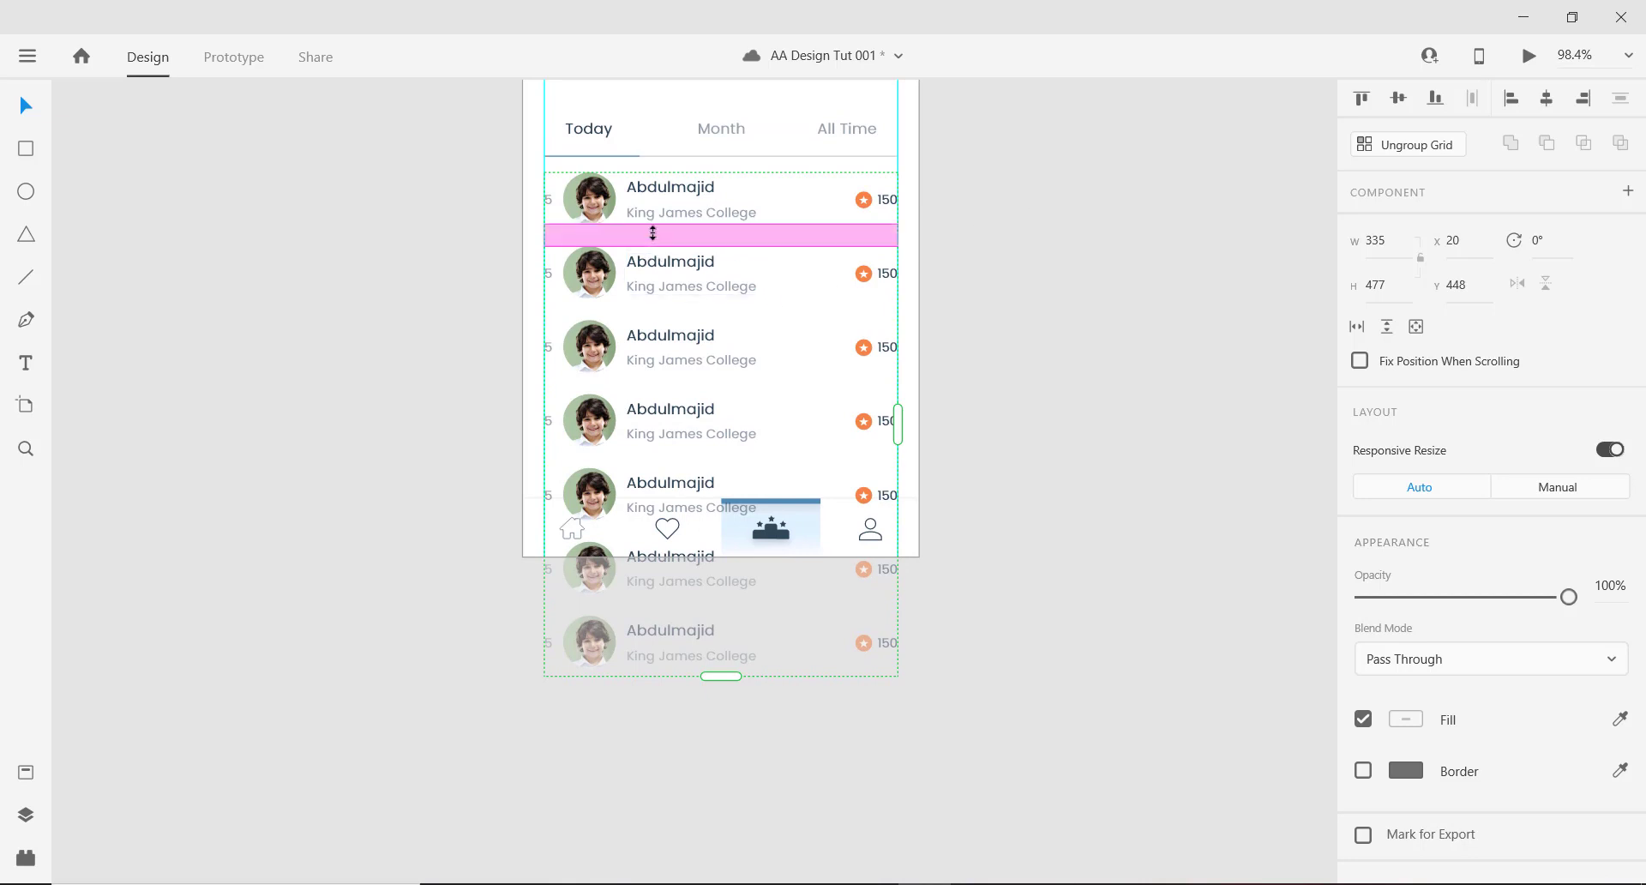
scroll(653, 232, "up", 2)
scroll(704, 228, "down", 2)
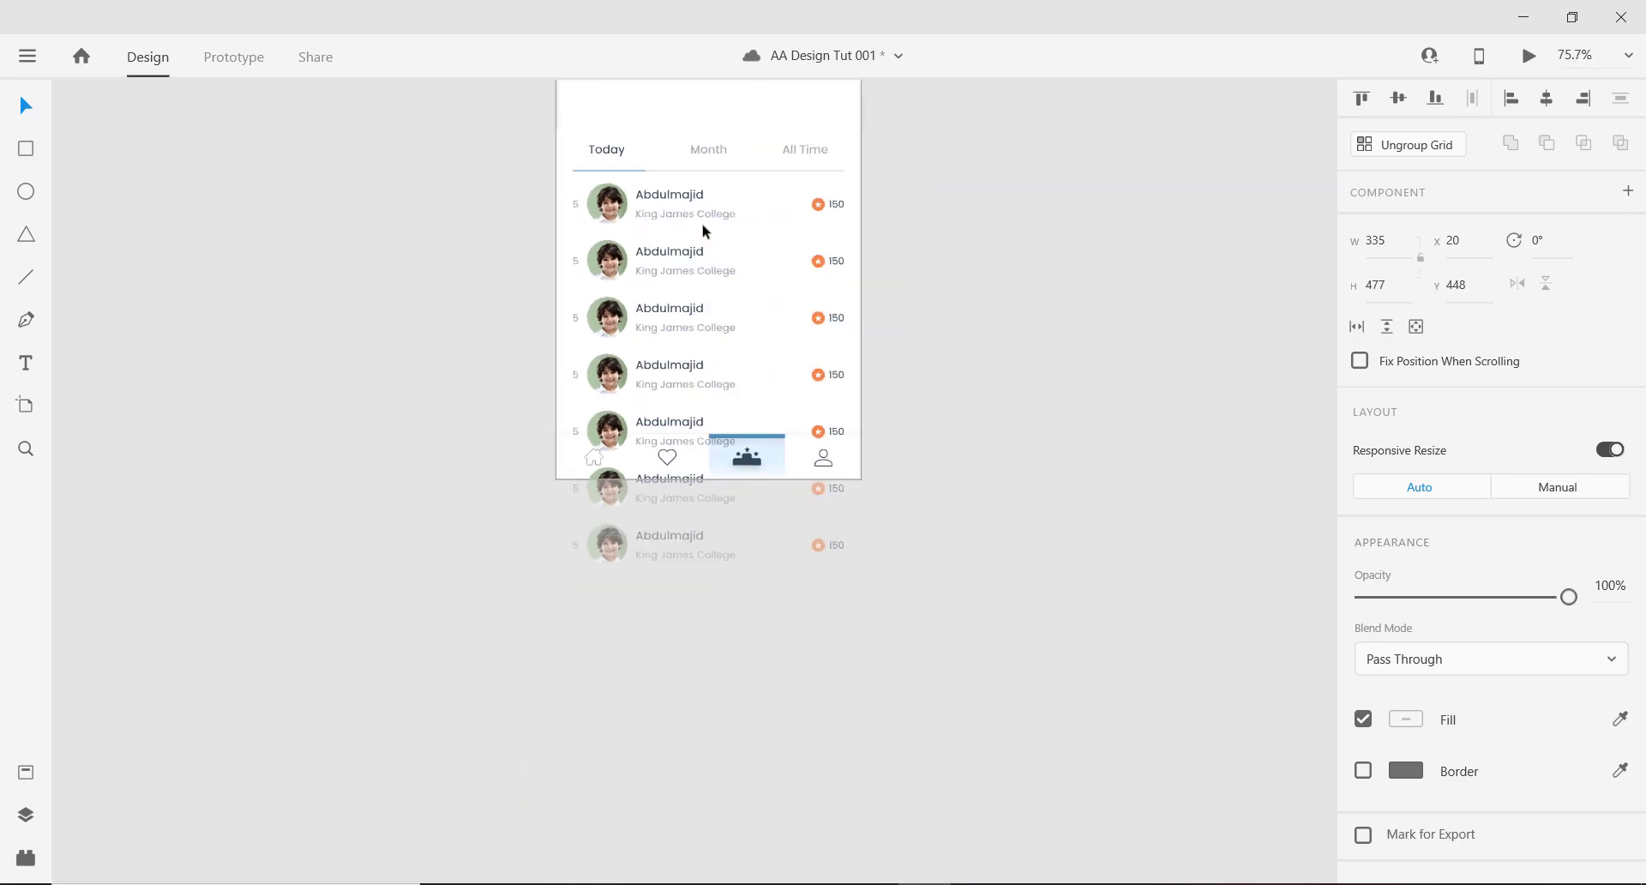
left_click_drag(704, 228, 669, 345)
scroll(654, 334, "up", 2)
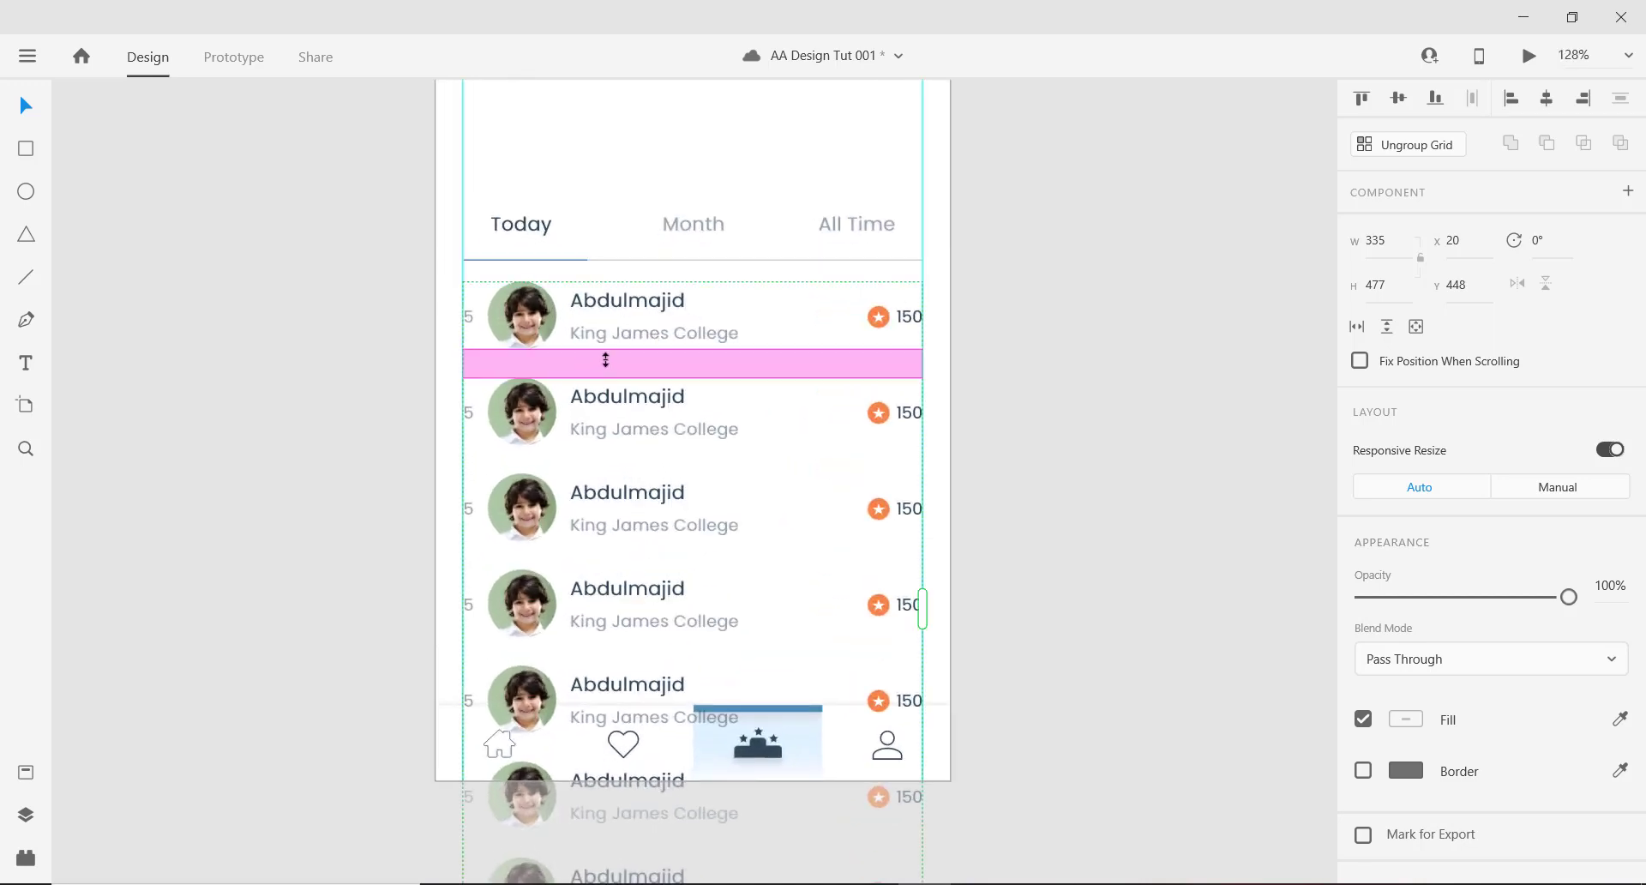
left_click_drag(605, 360, 604, 372)
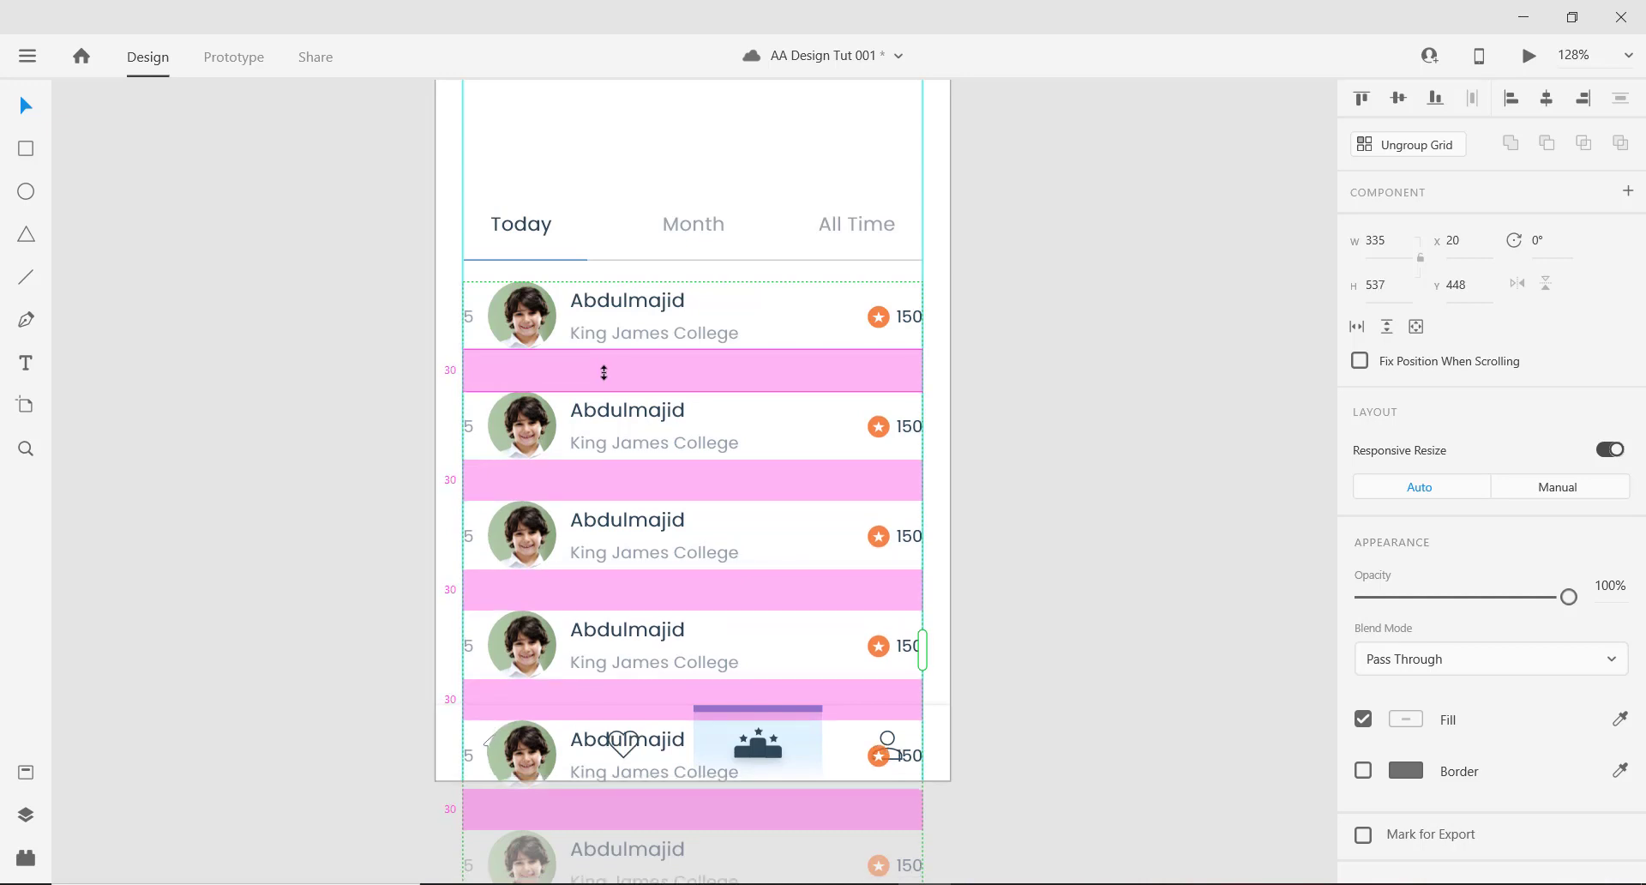
Set the vertical spacing between the repeated leaderboard rows to 20.
left_click(1125, 323)
left_click(601, 401)
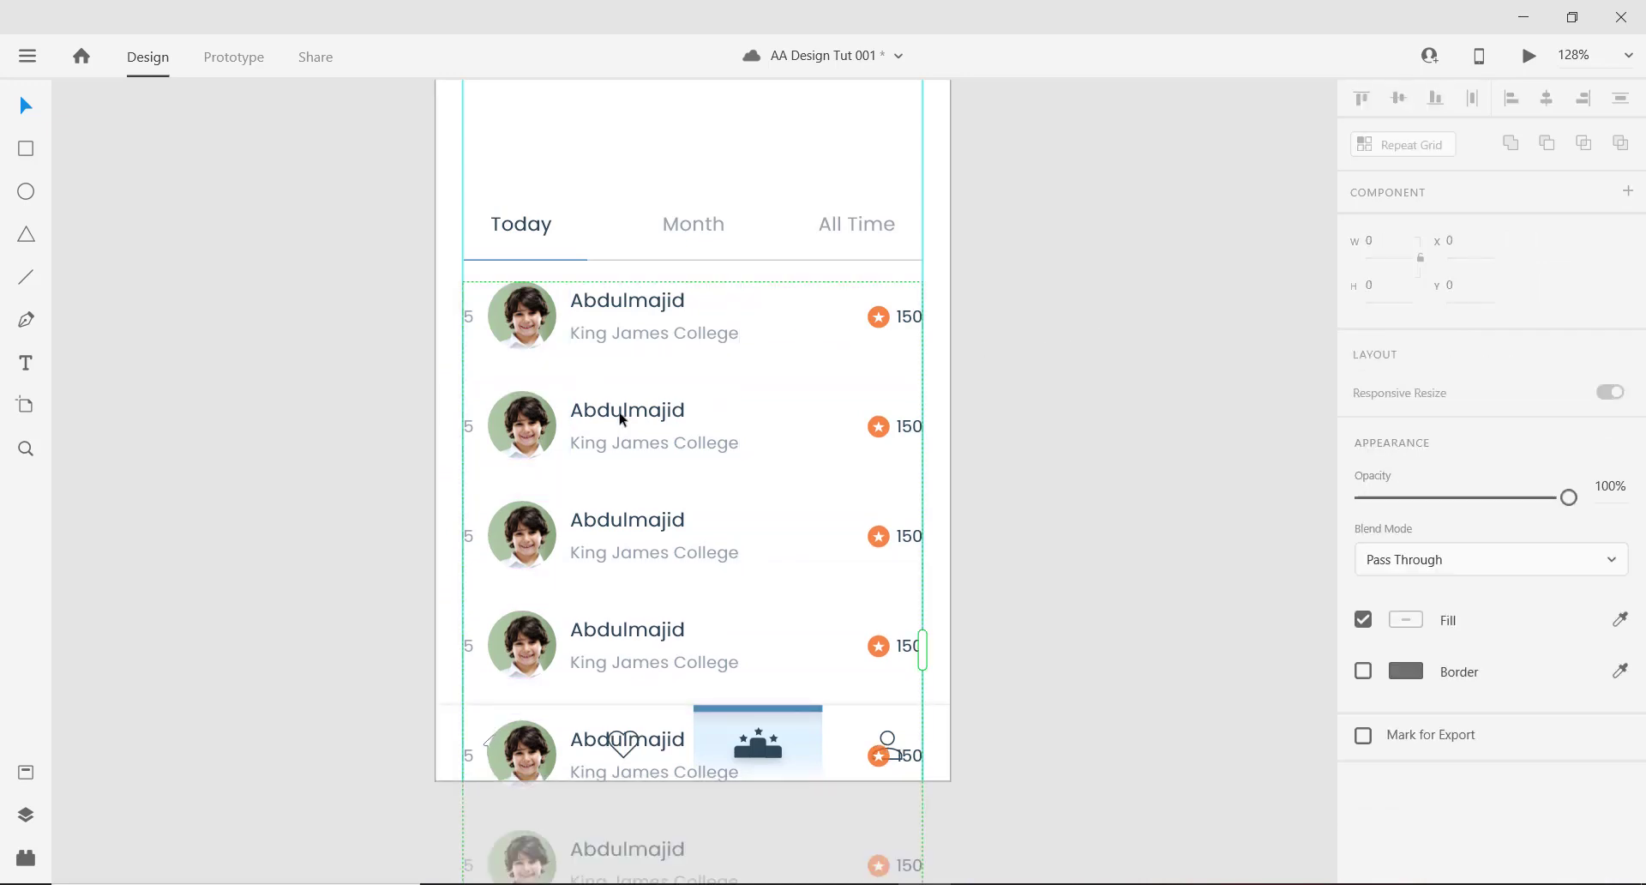
left_click_drag(573, 373, 574, 360)
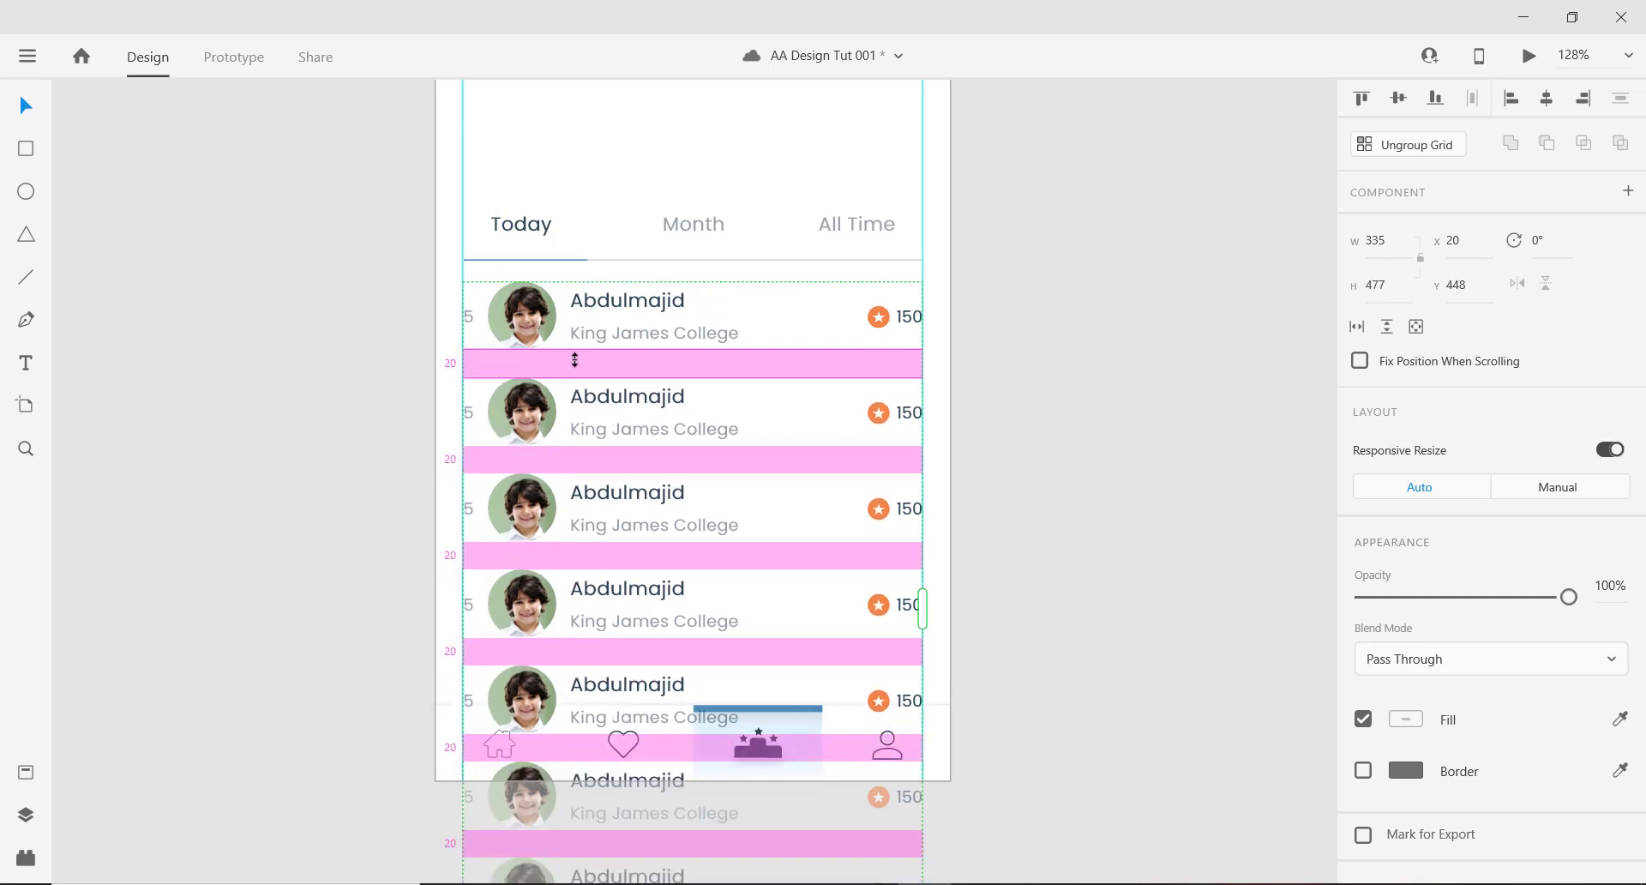
left_click(1033, 316)
Examine how the repeated rows overlap the navigation bar at the artboard's lower edge.
scroll(687, 367, "down", 3)
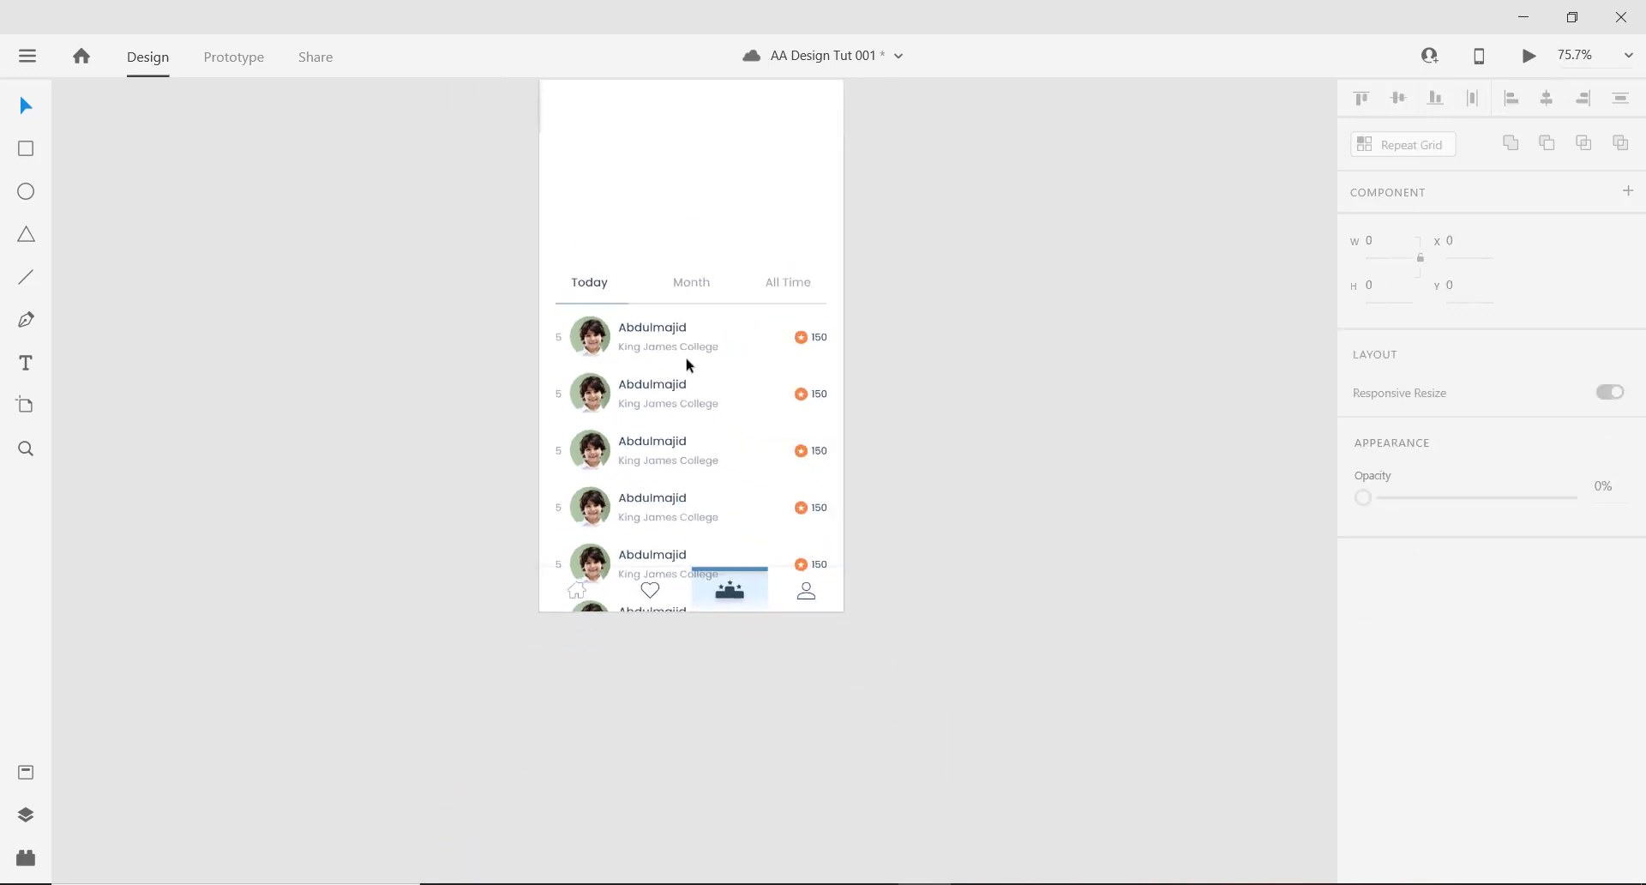
scroll(695, 614, "up", 3)
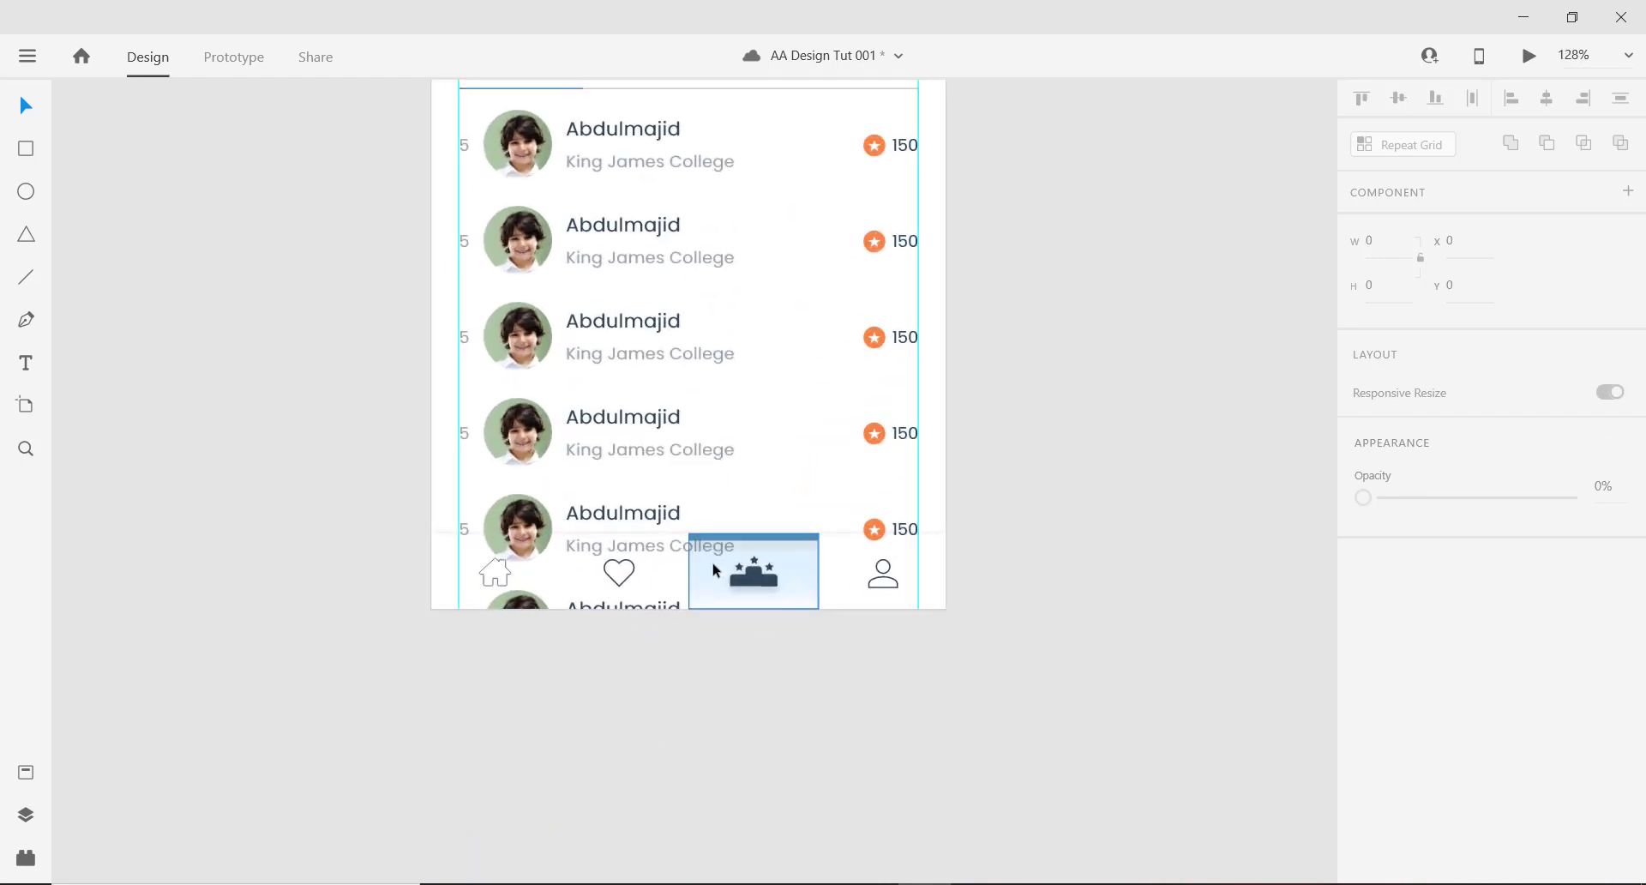
scroll(645, 515, "up", 3)
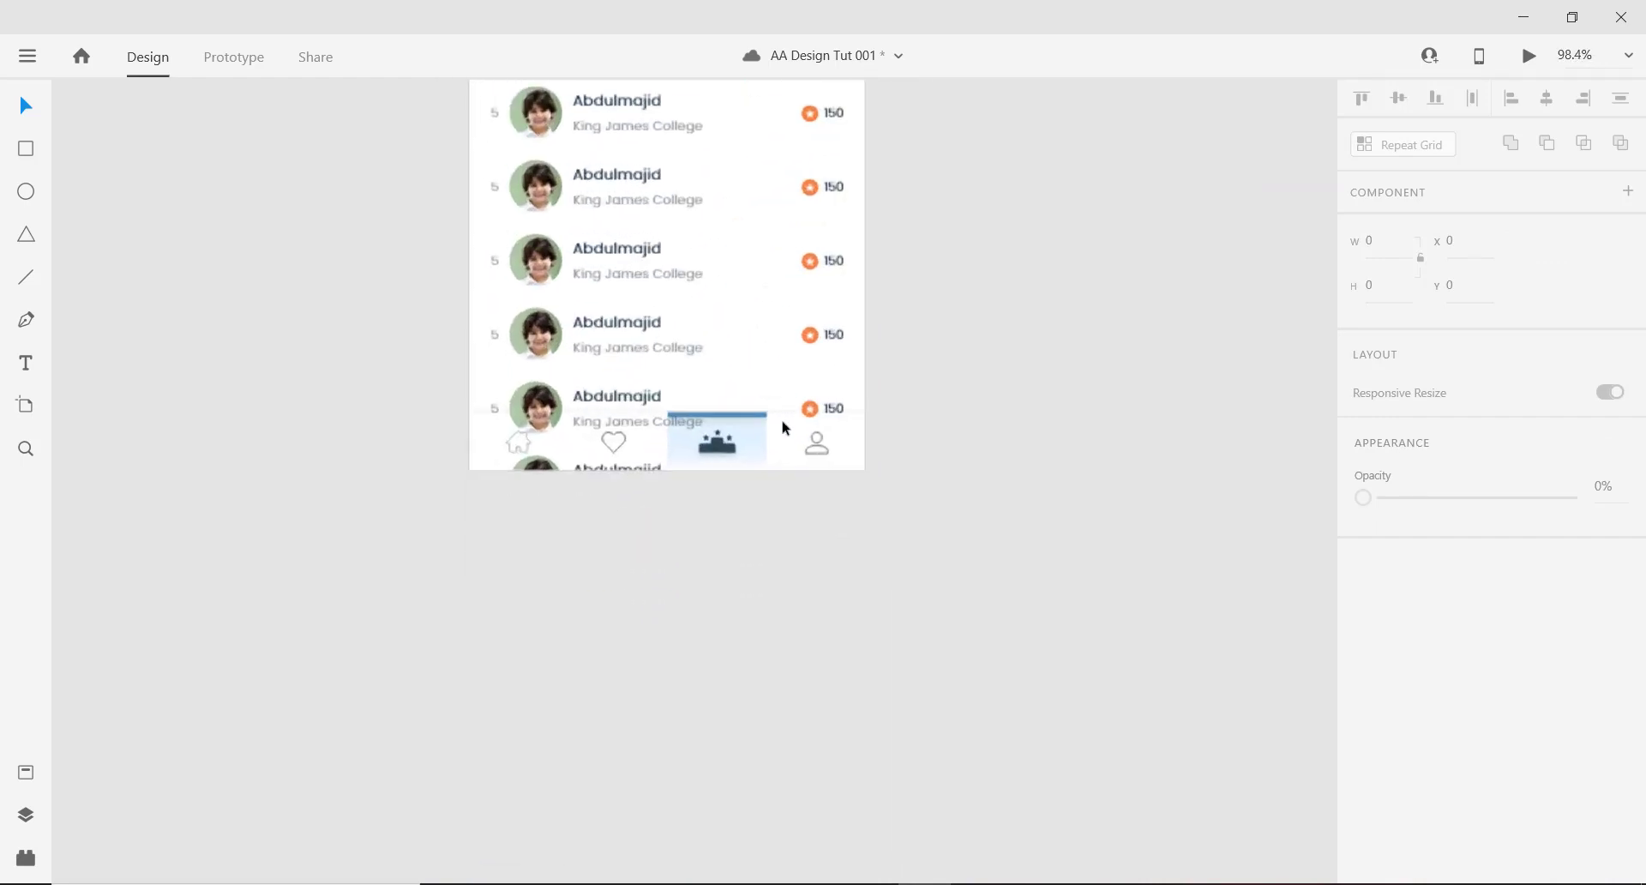
left_click(721, 448)
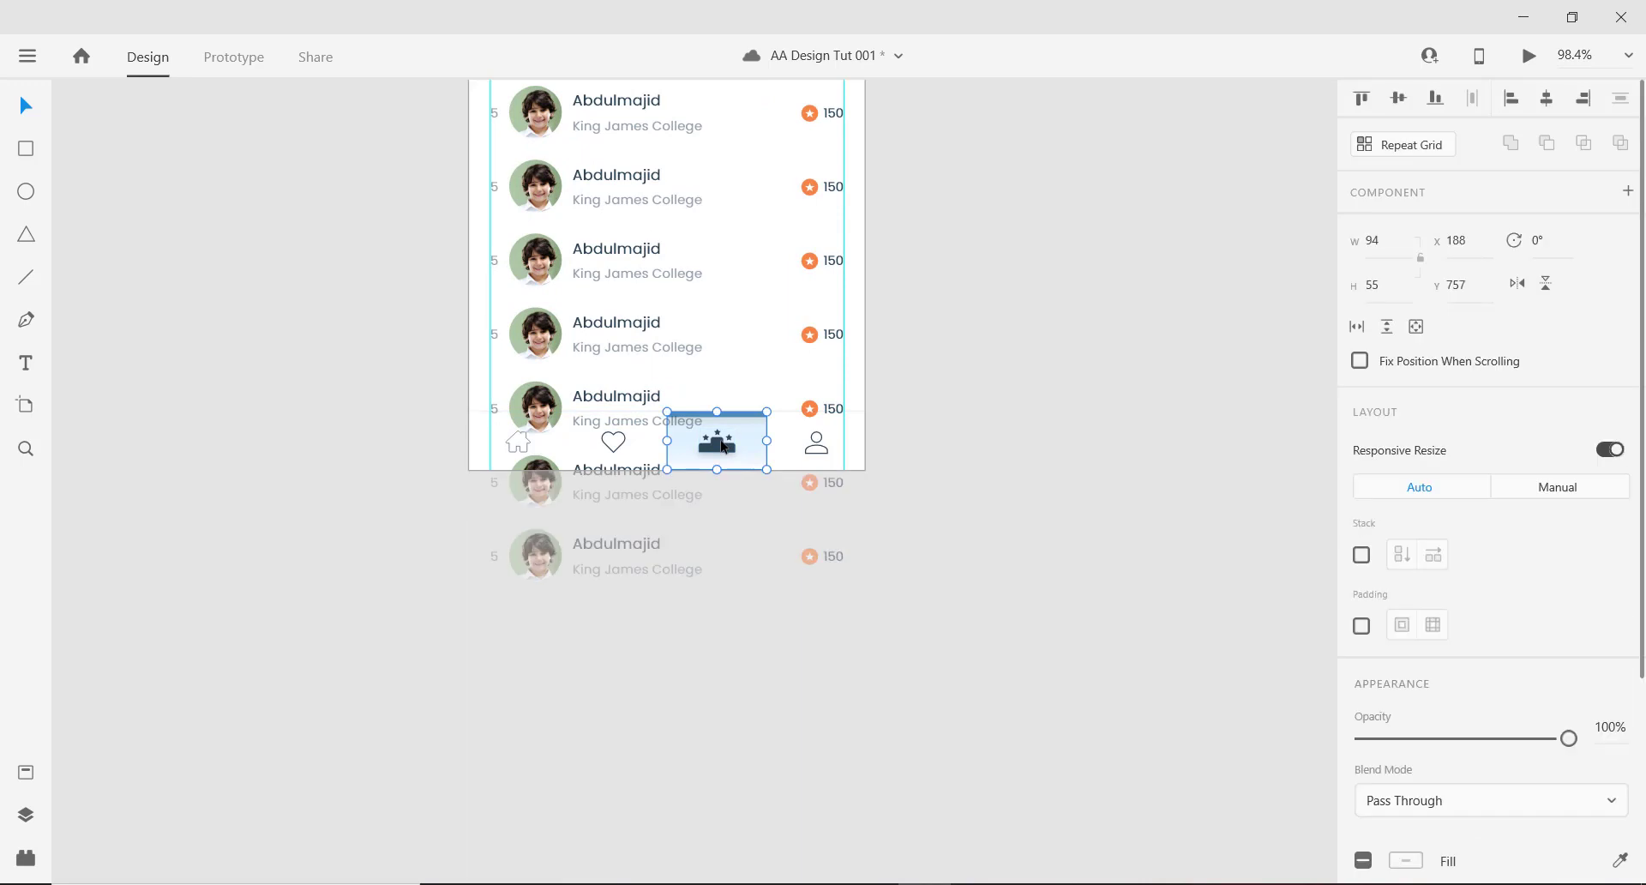
left_click(816, 445)
left_click(706, 446)
scroll(687, 283, "up", 2)
scroll(735, 297, "down", 5)
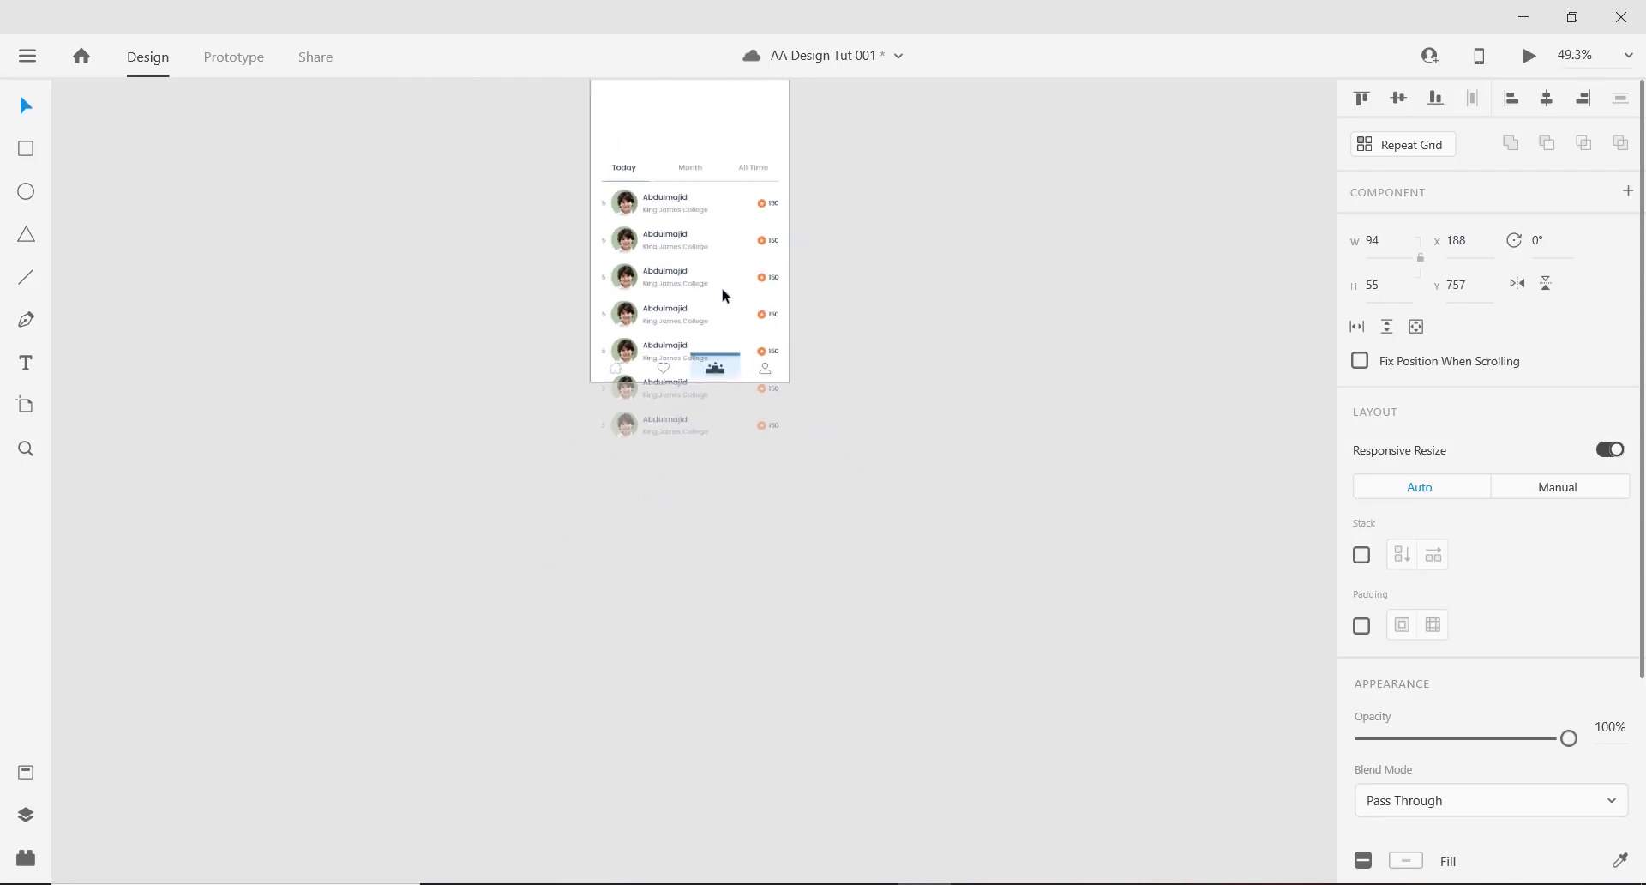
scroll(834, 341, "down", 2)
scroll(763, 461, "up", 4)
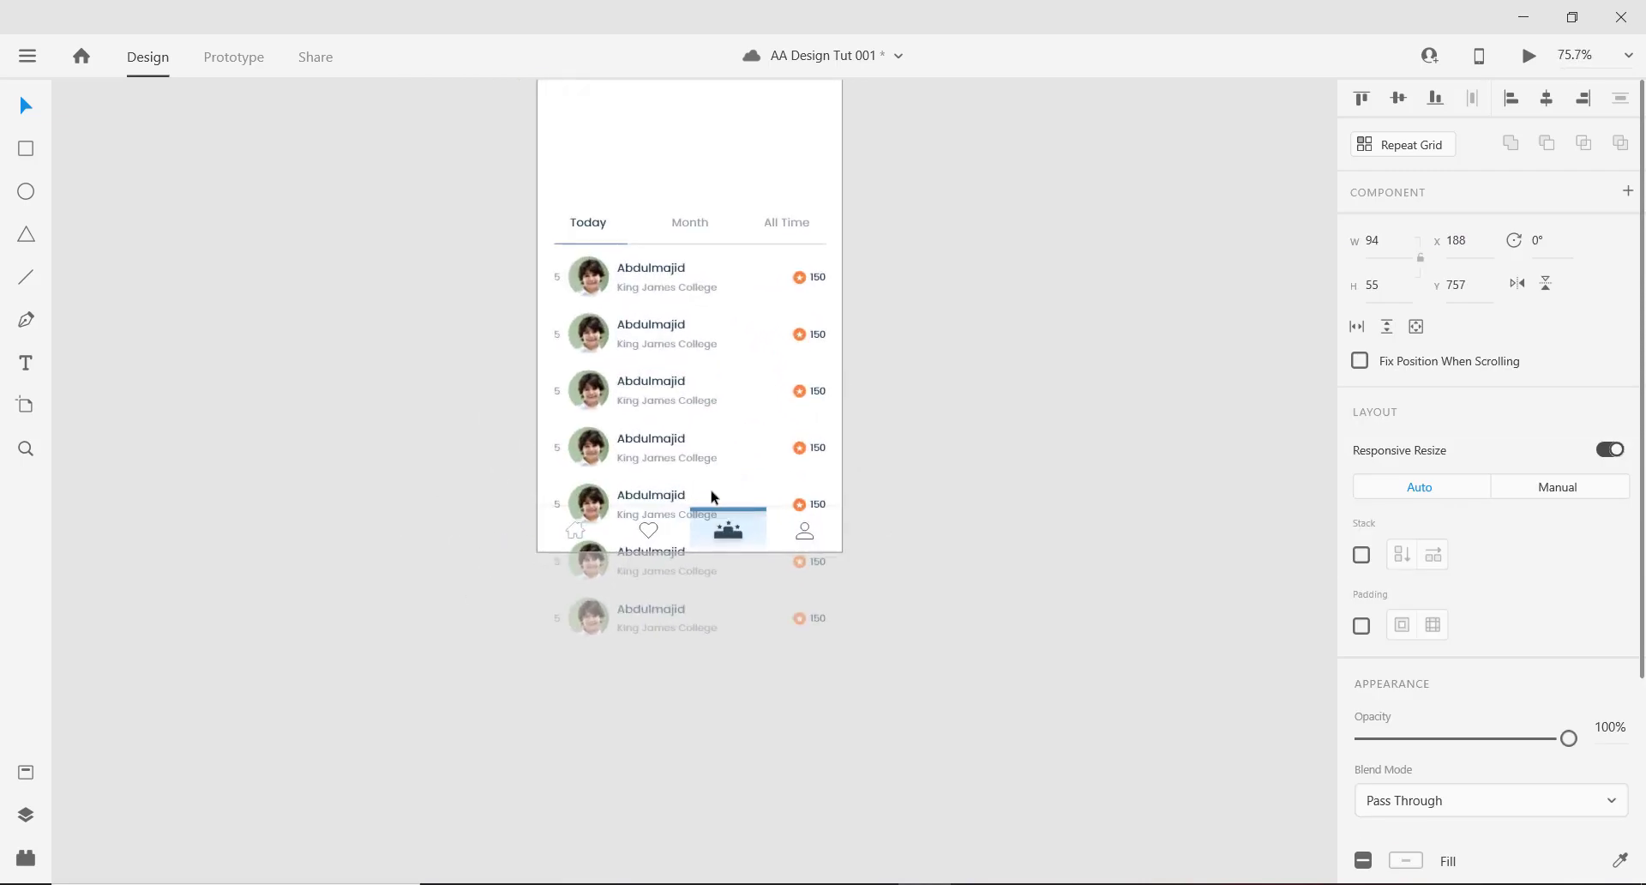
Arrange the navigation bar's background, its home, heart and profile icons, and the highlighted podium item in front of the repeated rows.
left_click(655, 535)
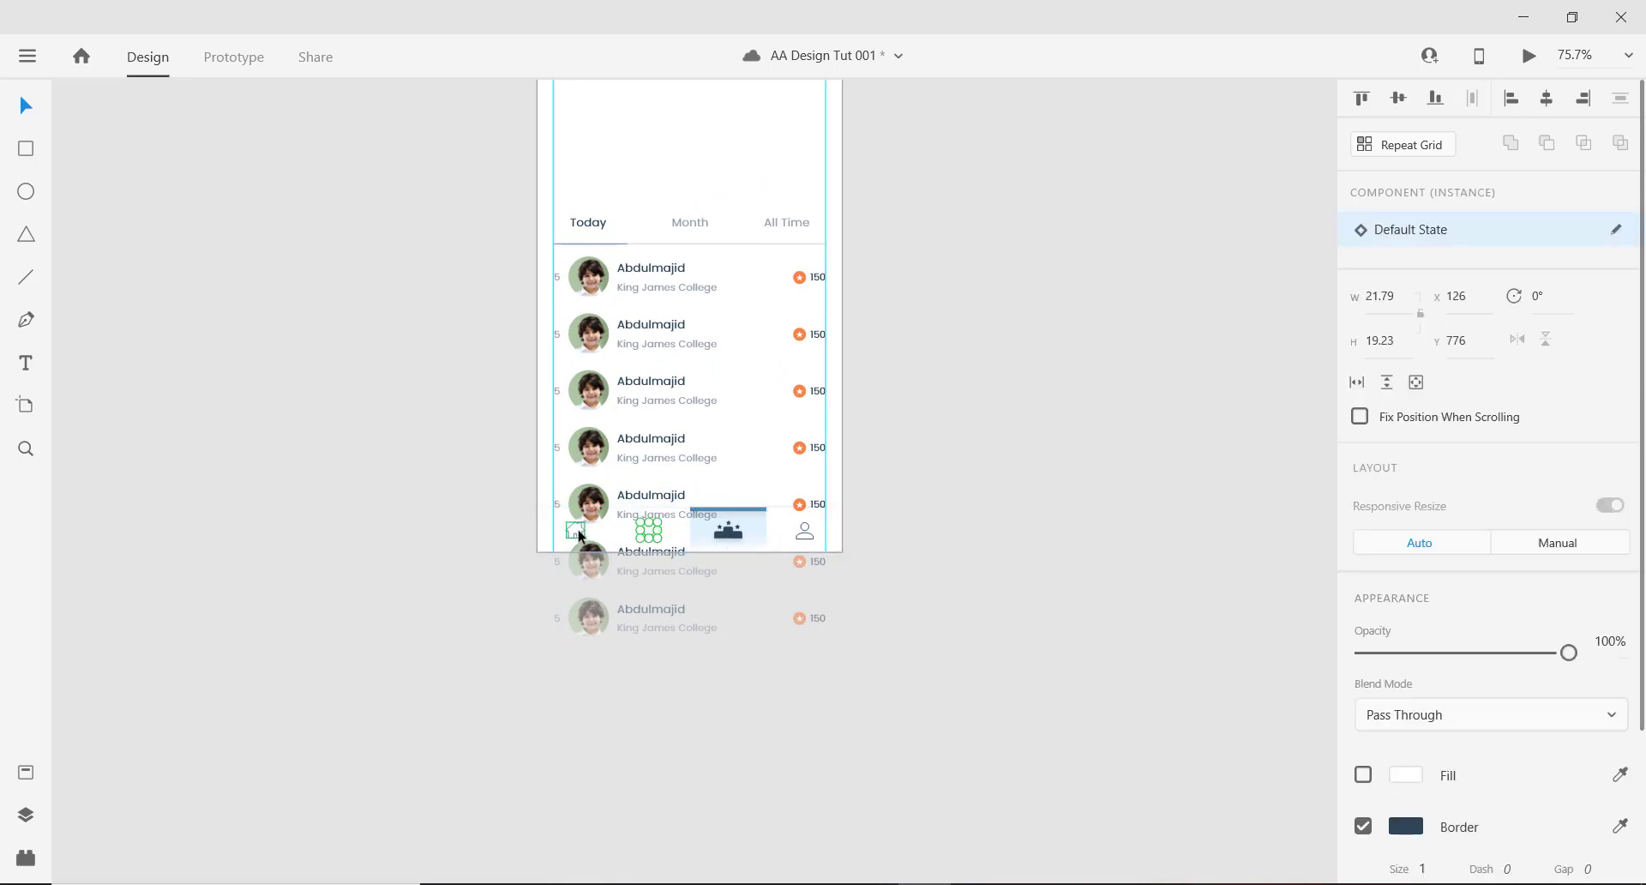
left_click(577, 533, "shift")
left_click(734, 537, "shift")
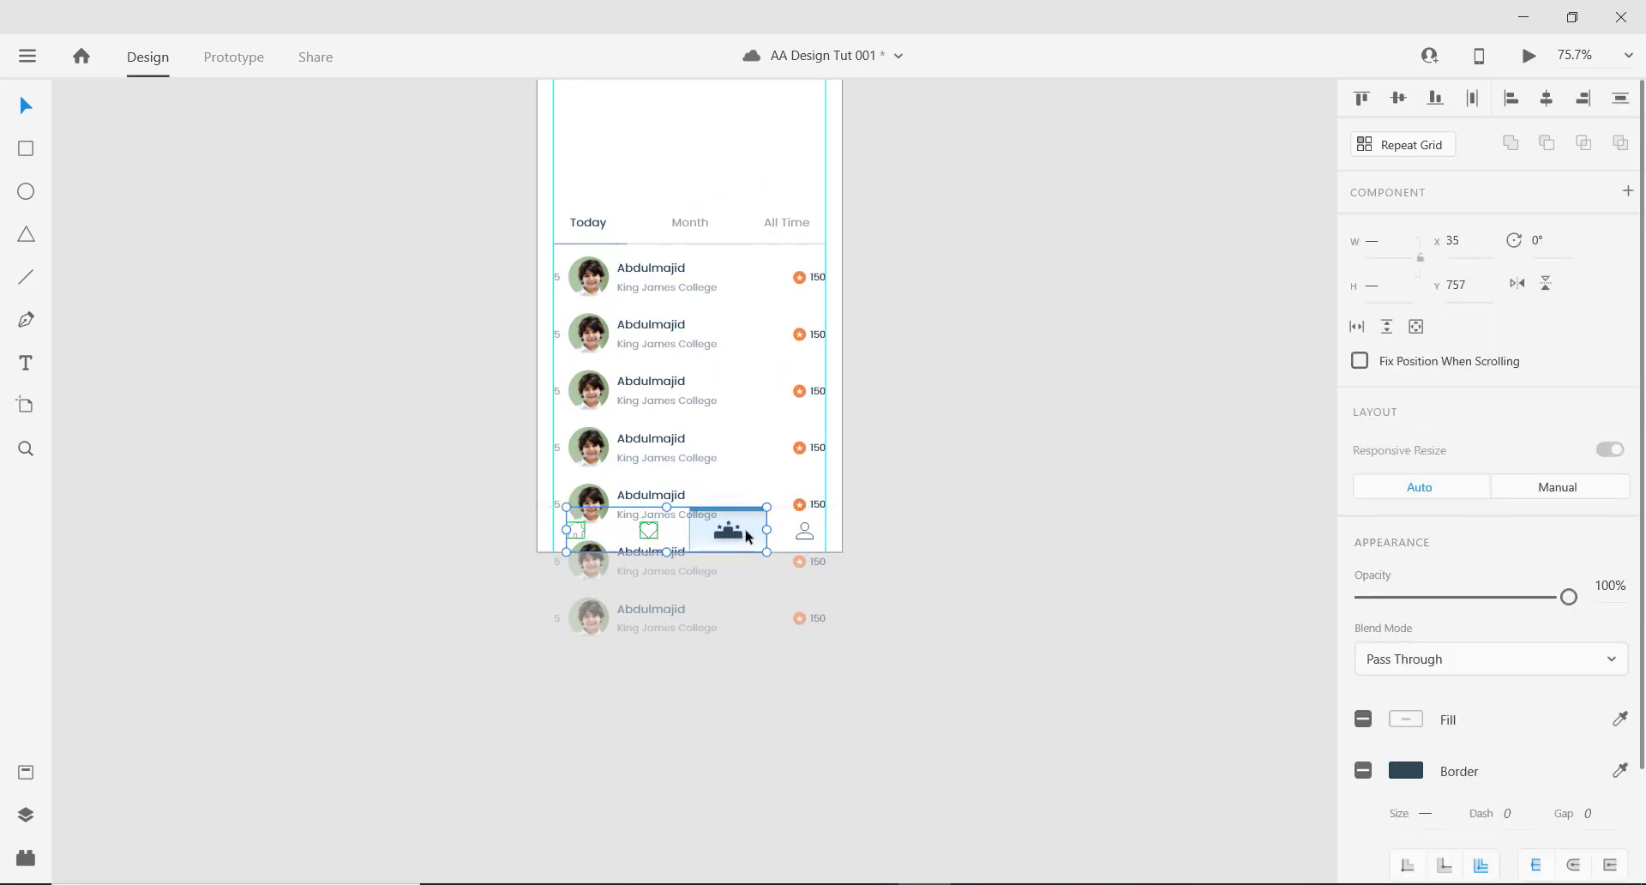
left_click(803, 533, "shift")
left_click(780, 530, "shift")
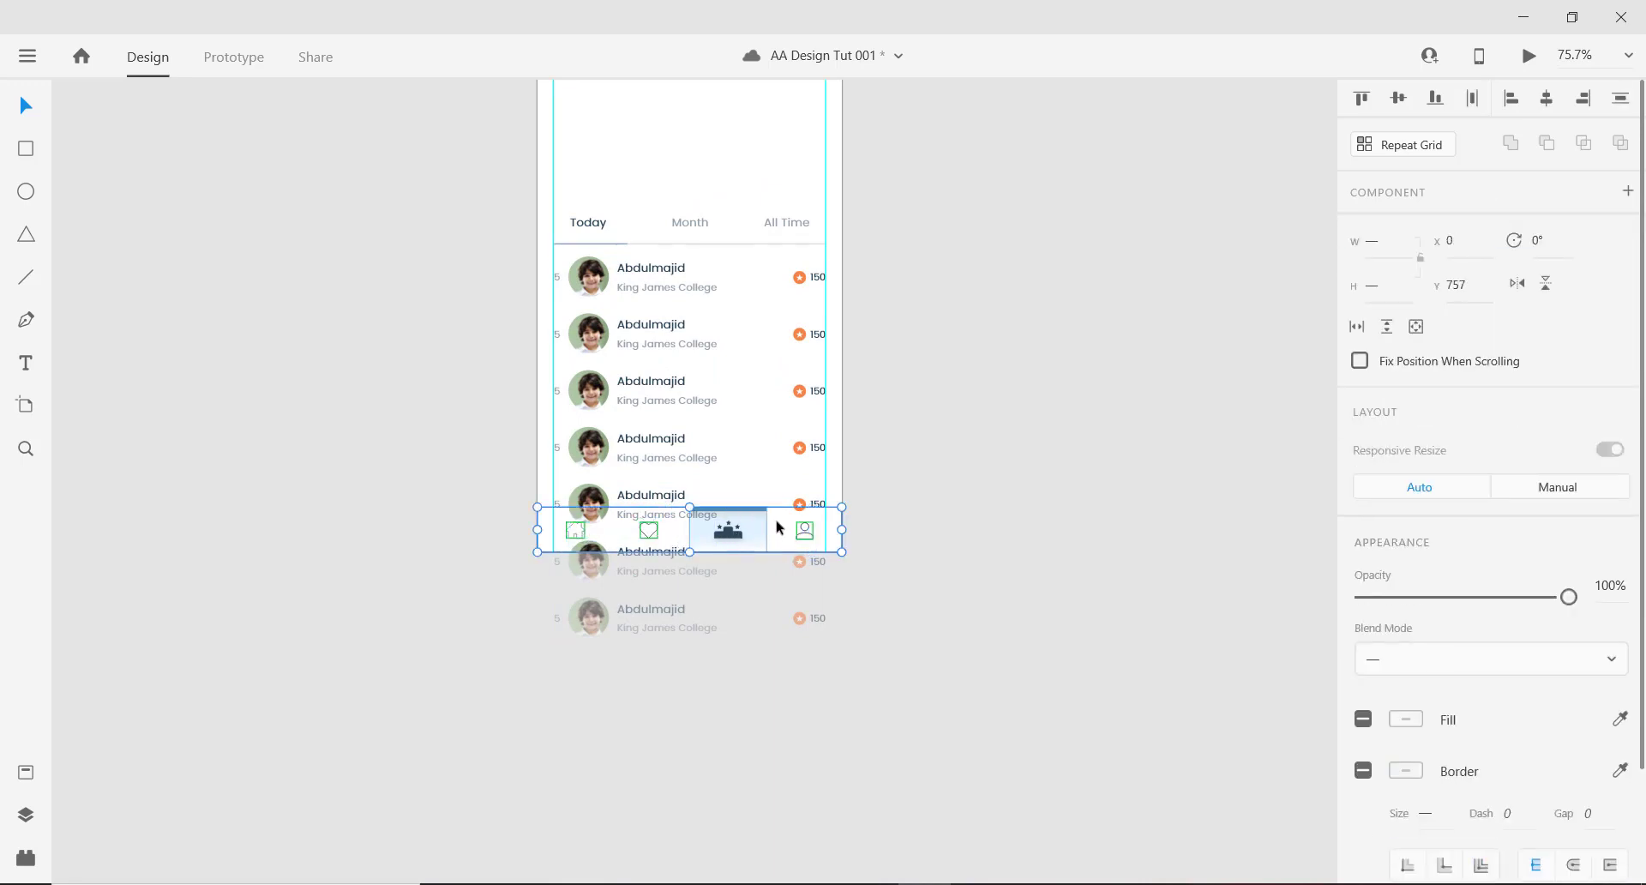
right_click(781, 530)
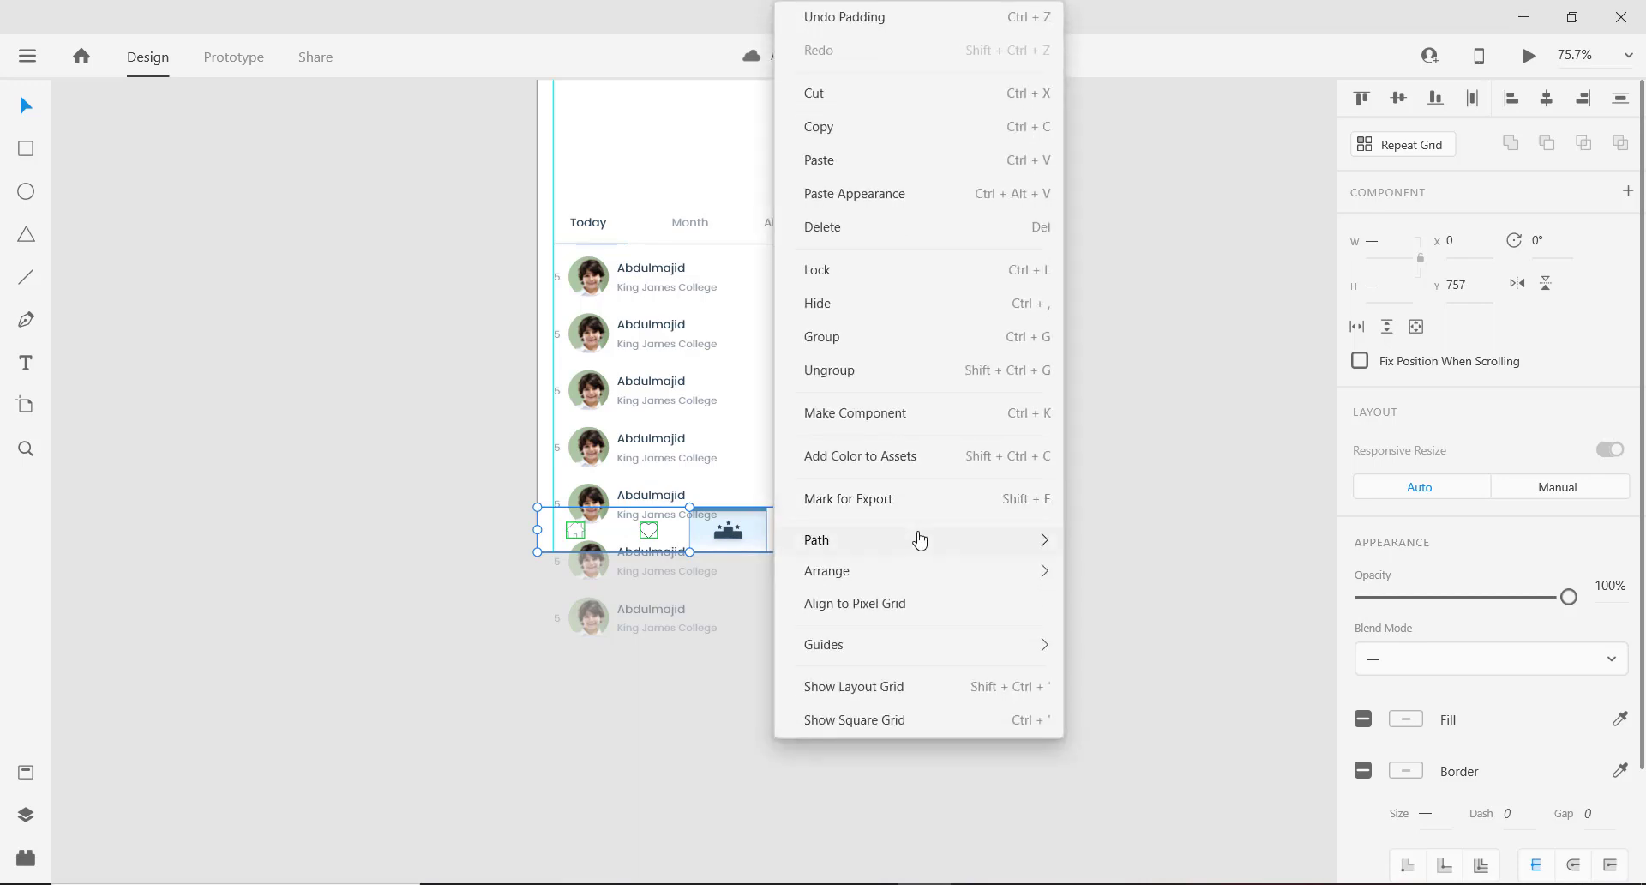
mouse_move(973, 570)
left_click(1111, 570)
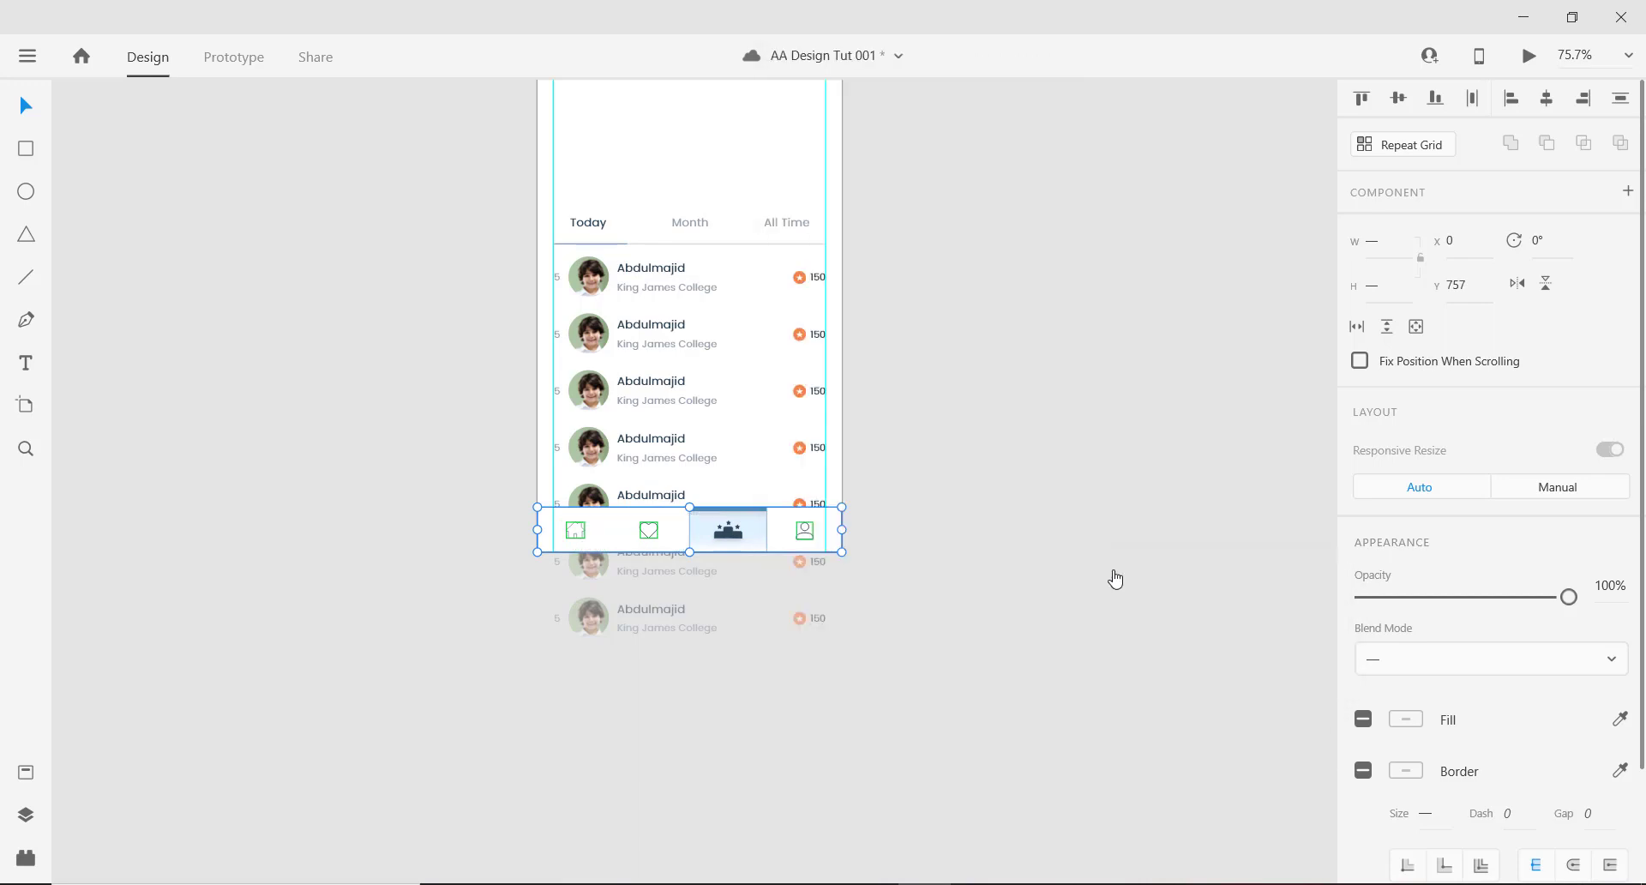
scroll(696, 542, "up", 3)
left_click(1086, 488)
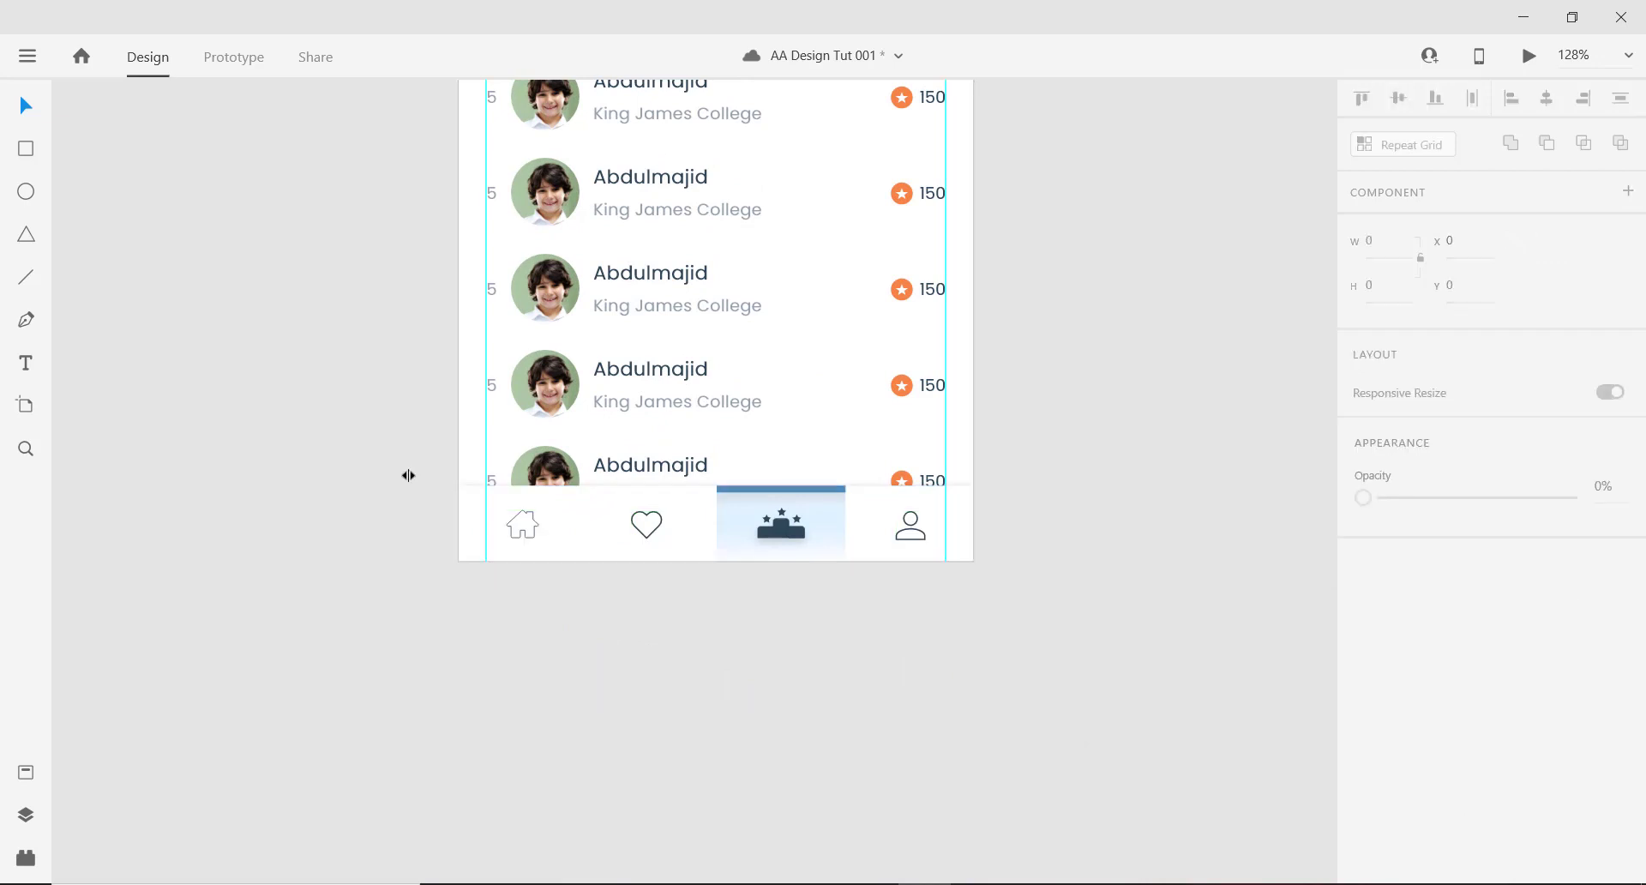
Review the whole Leaderboard artboard, from the header and period tabs to the rows and navigation bar.
scroll(290, 476, "down", 4)
left_click_drag(740, 396, 978, 593)
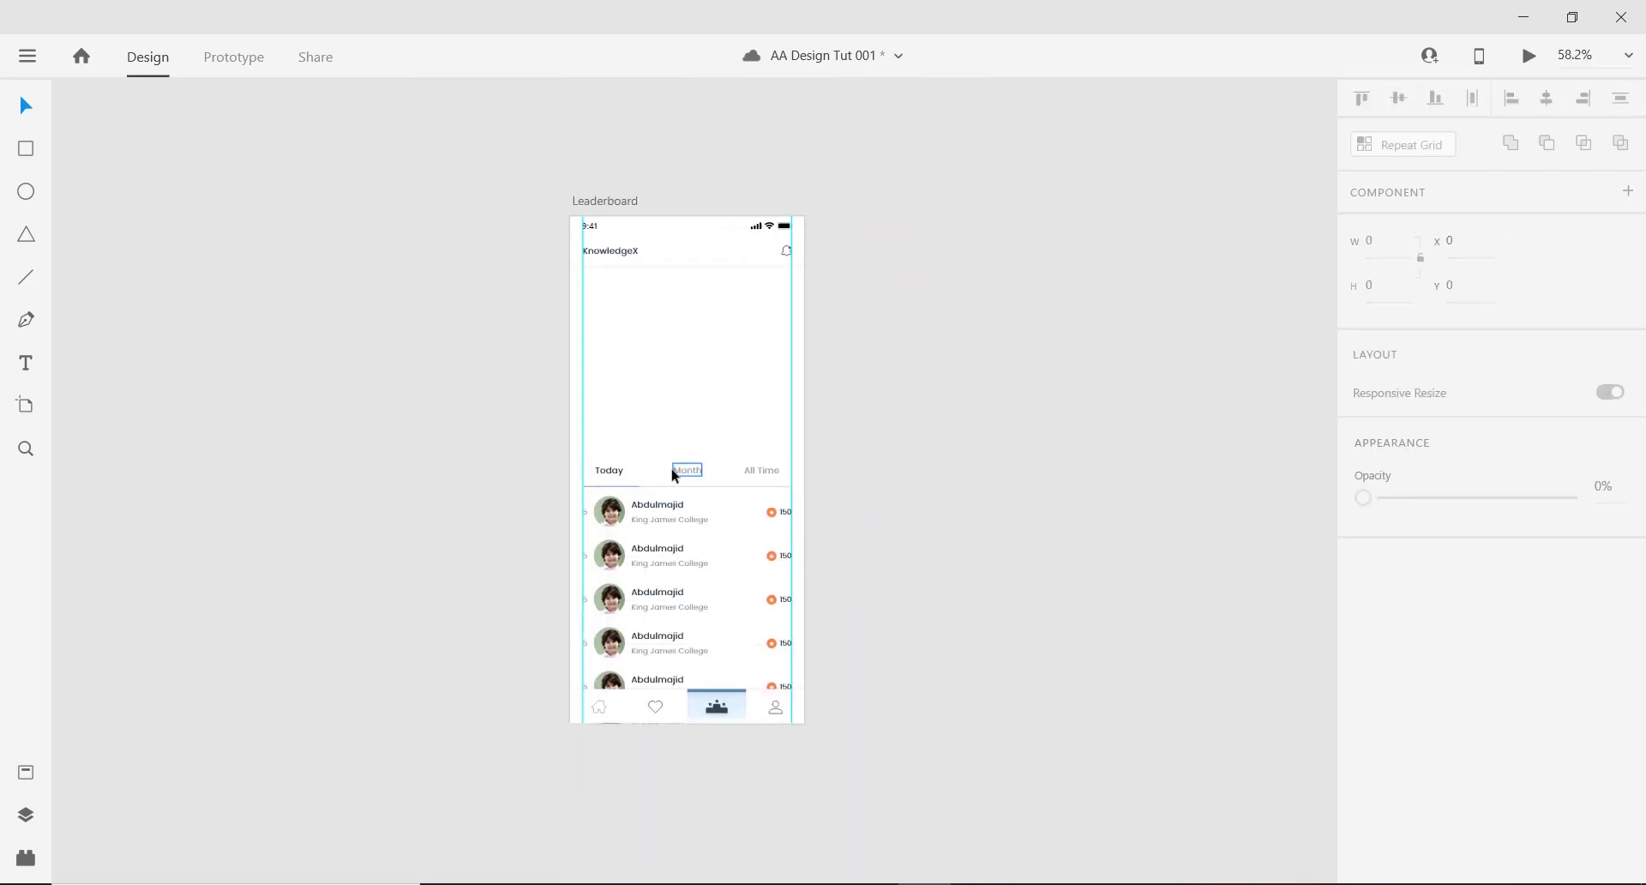
scroll(674, 474, "up", 1)
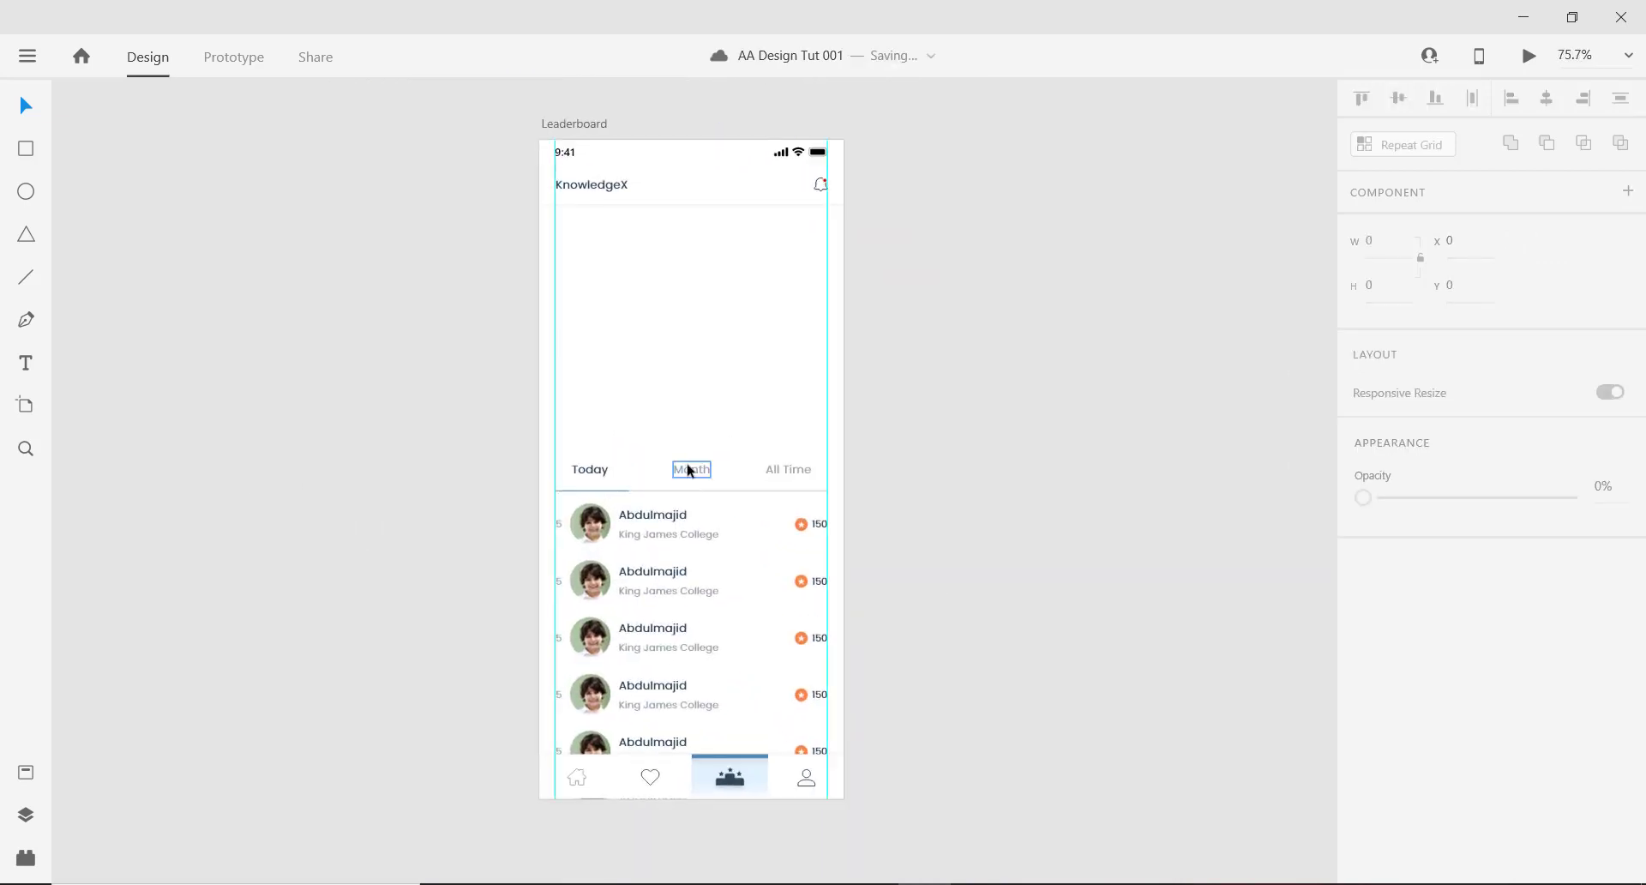
scroll(579, 398, "down", 2)
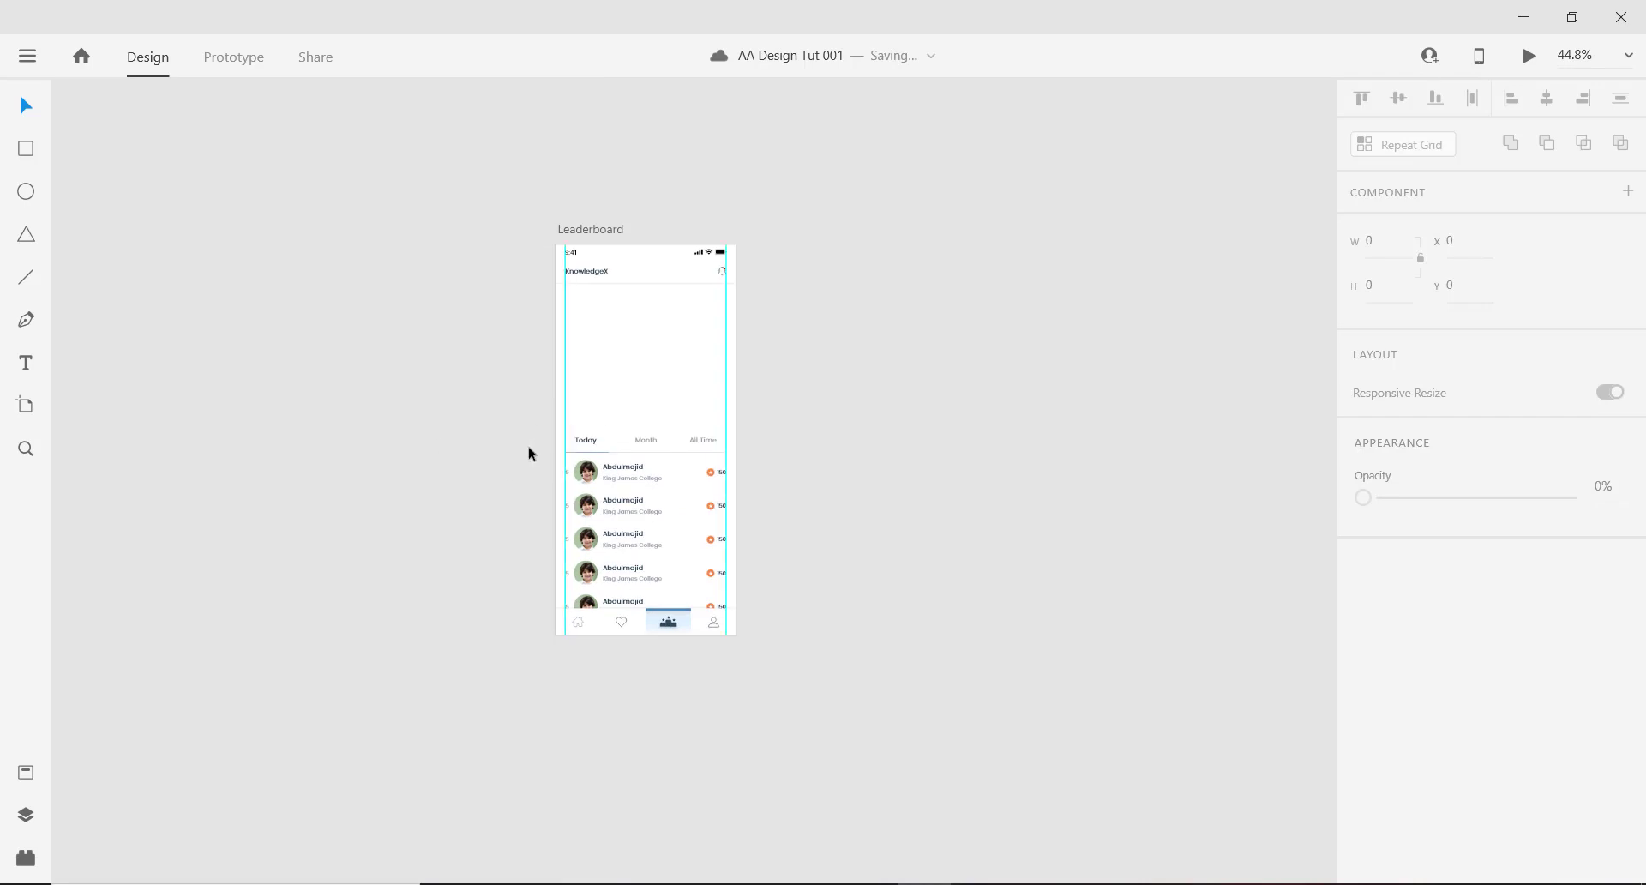
left_click(646, 439)
scroll(662, 448, "up", 2)
scroll(666, 460, "up", 1)
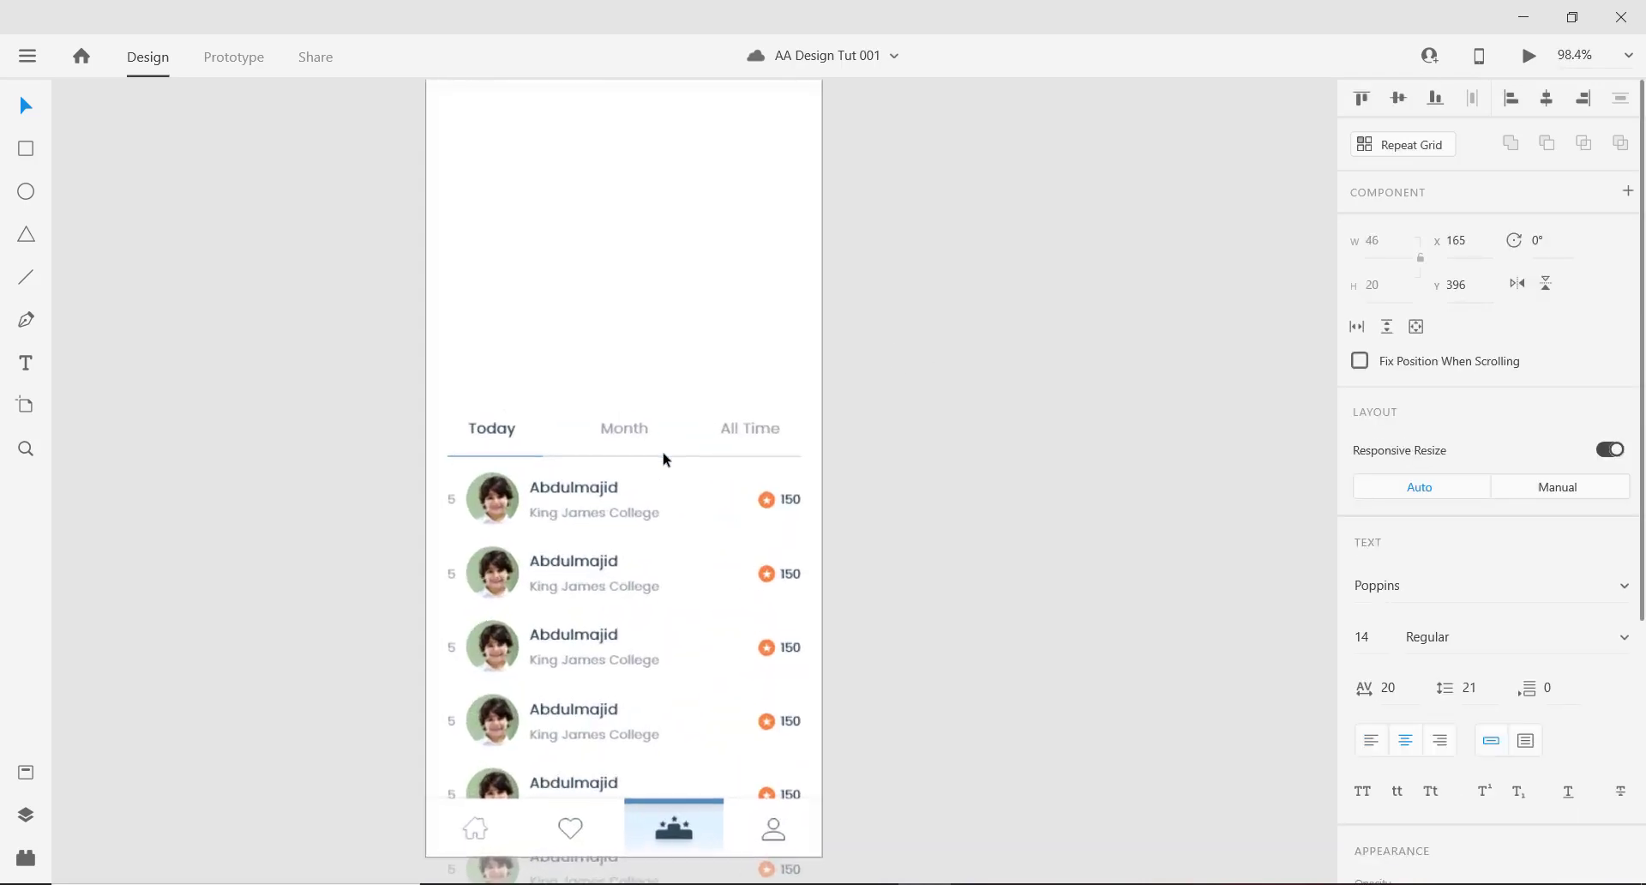
scroll(622, 396, "down", 1)
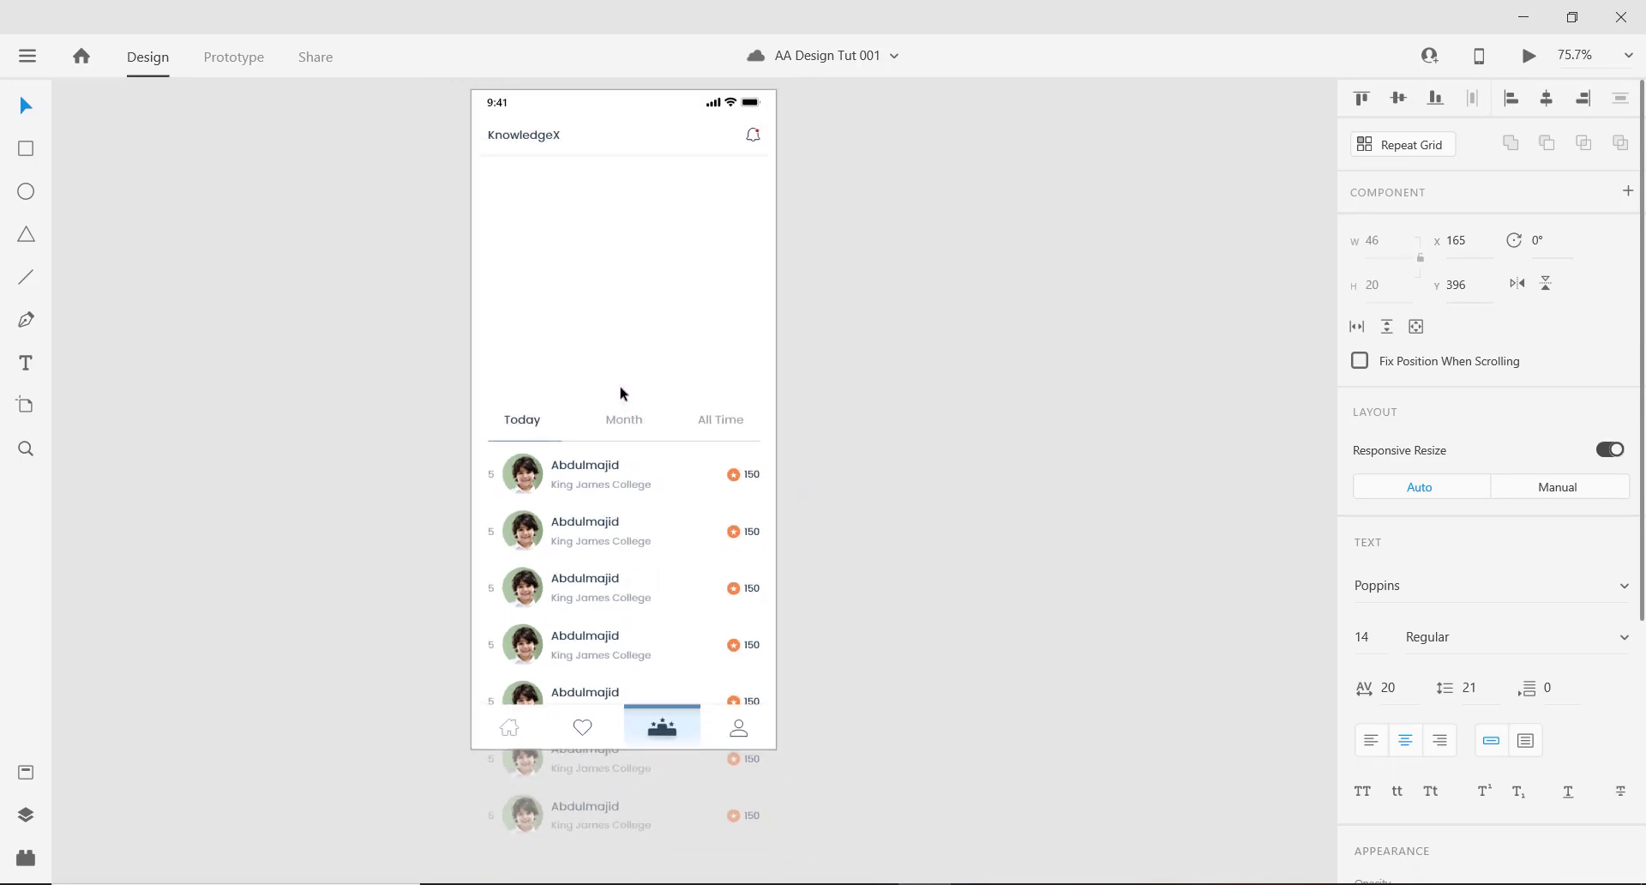
Group the Today, Month and All Time labels above the leaderboard rows.
scroll(823, 351, "down", 1)
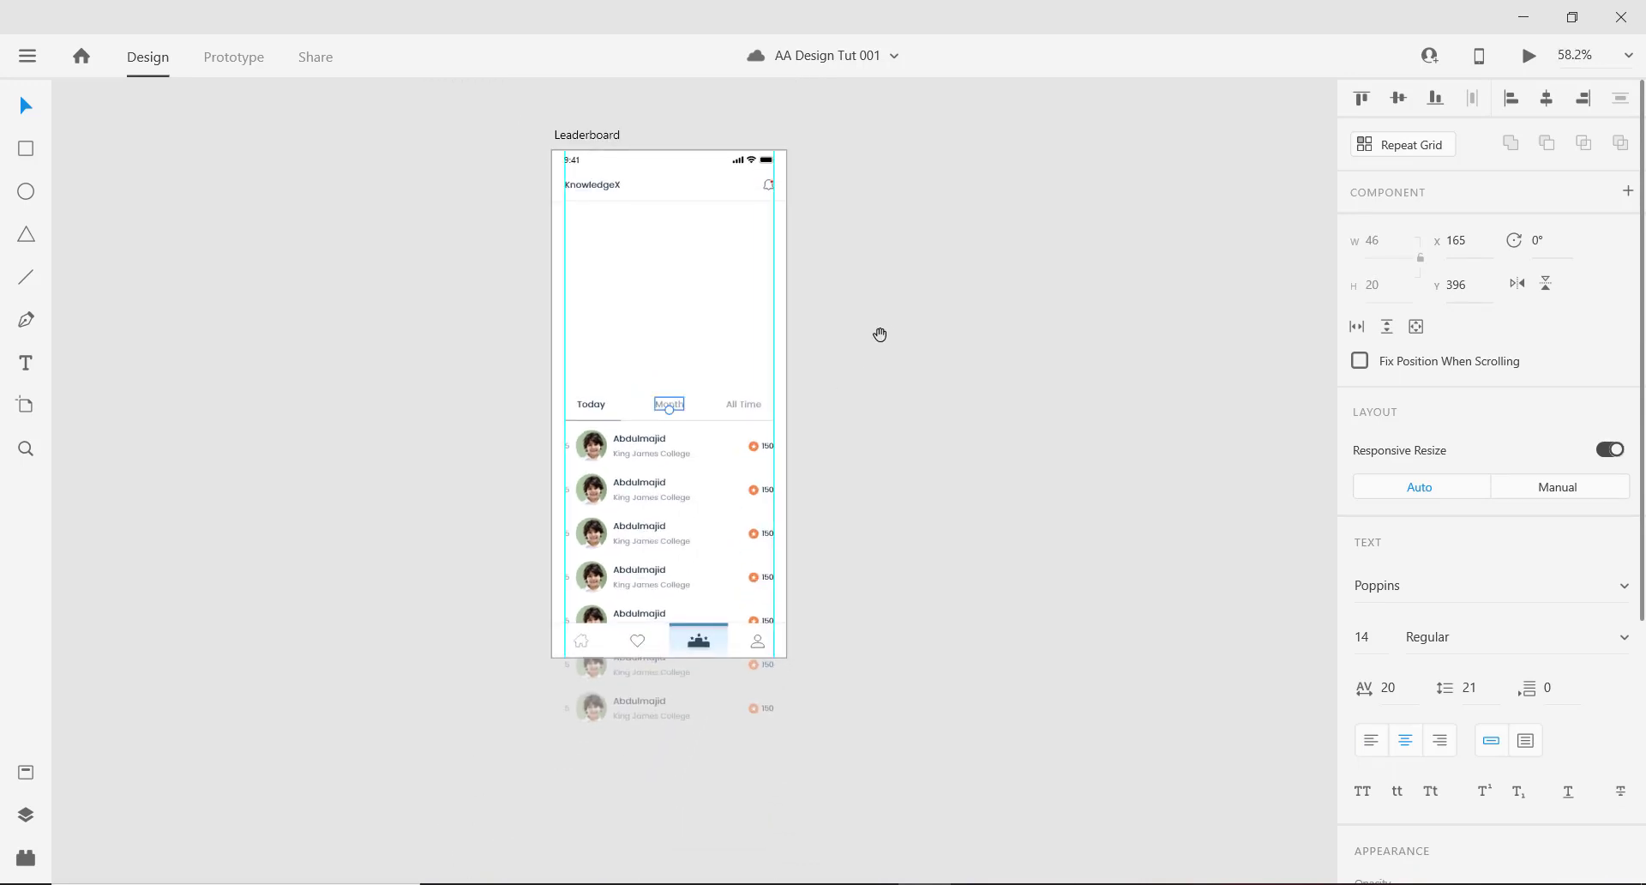
left_click_drag(882, 334, 955, 374)
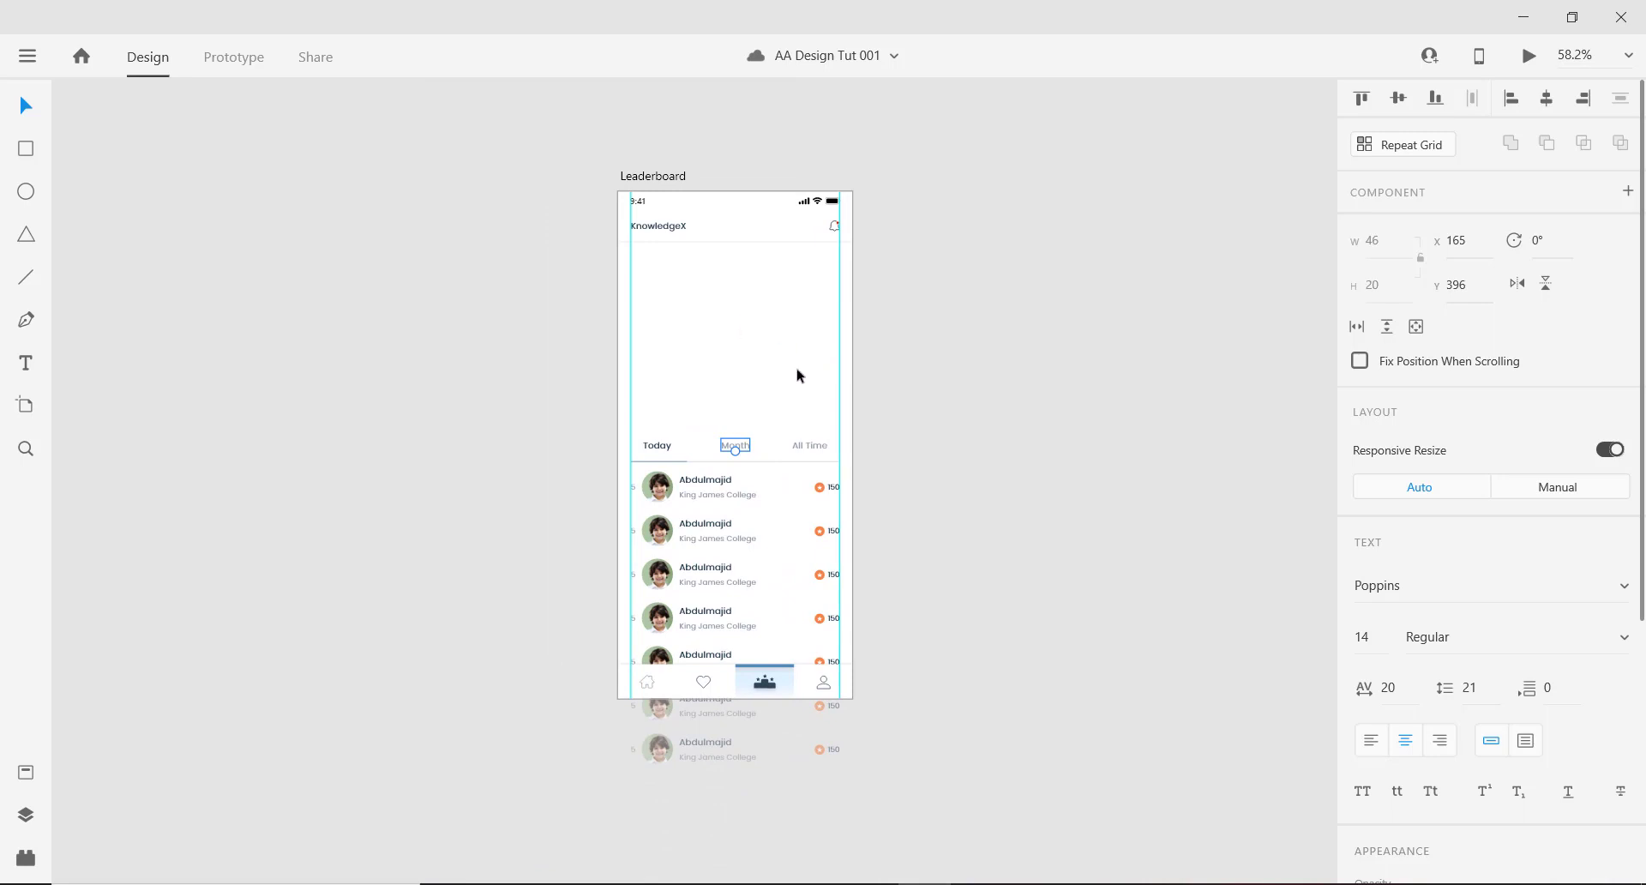
scroll(743, 369, "up", 1)
left_click_drag(738, 313, 576, 368)
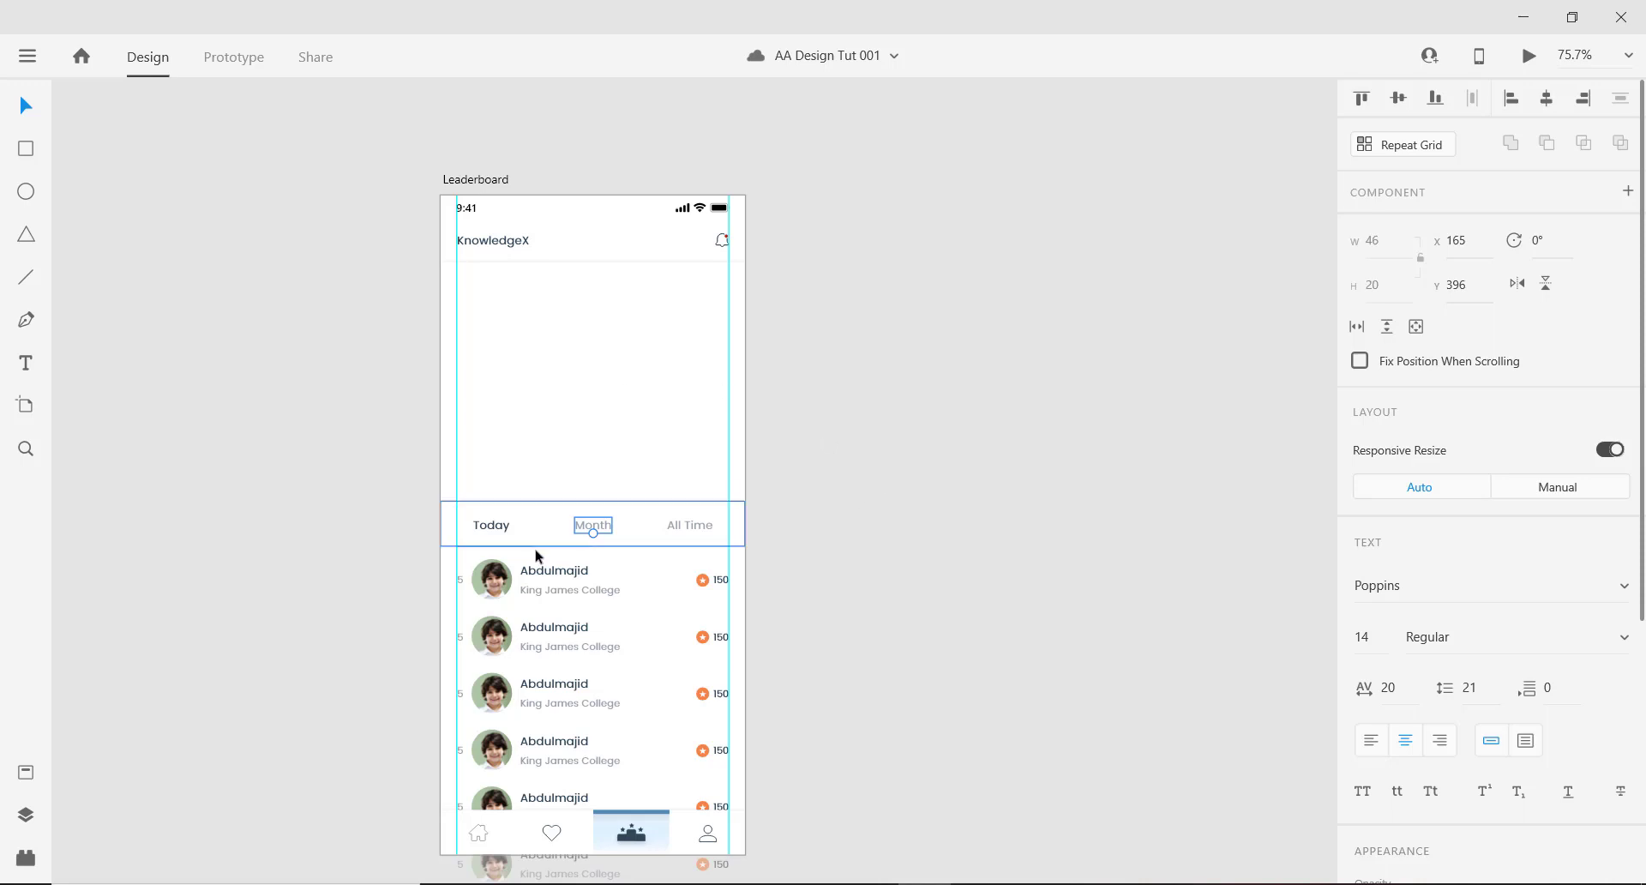
left_click(493, 528)
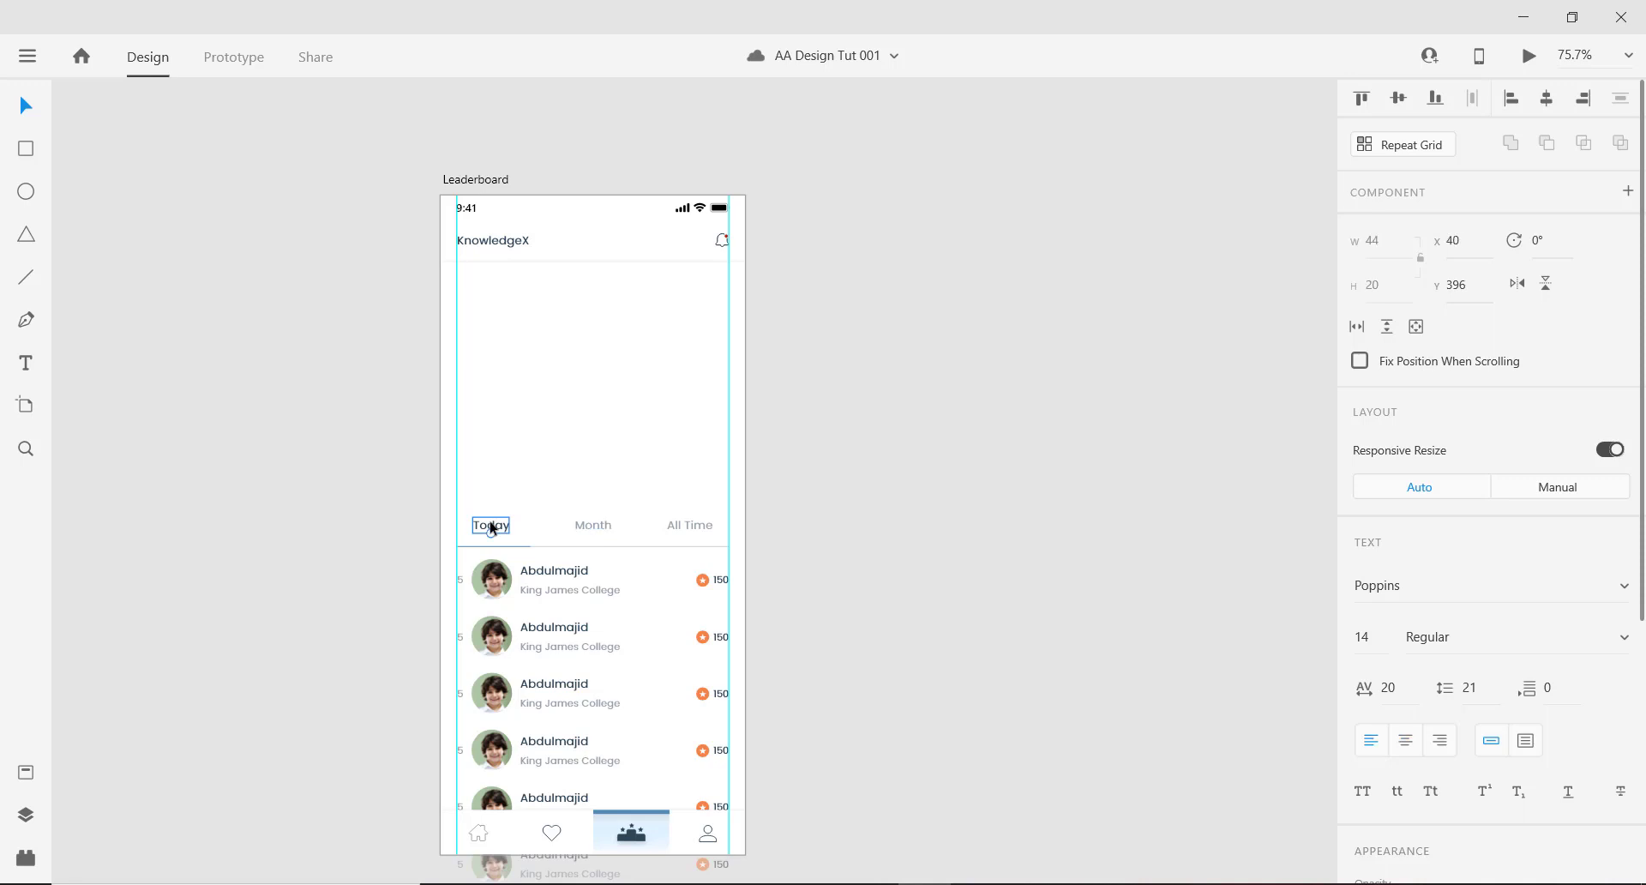
left_click(598, 531, "shift")
left_click(684, 536, "shift")
key("ctrl+g")
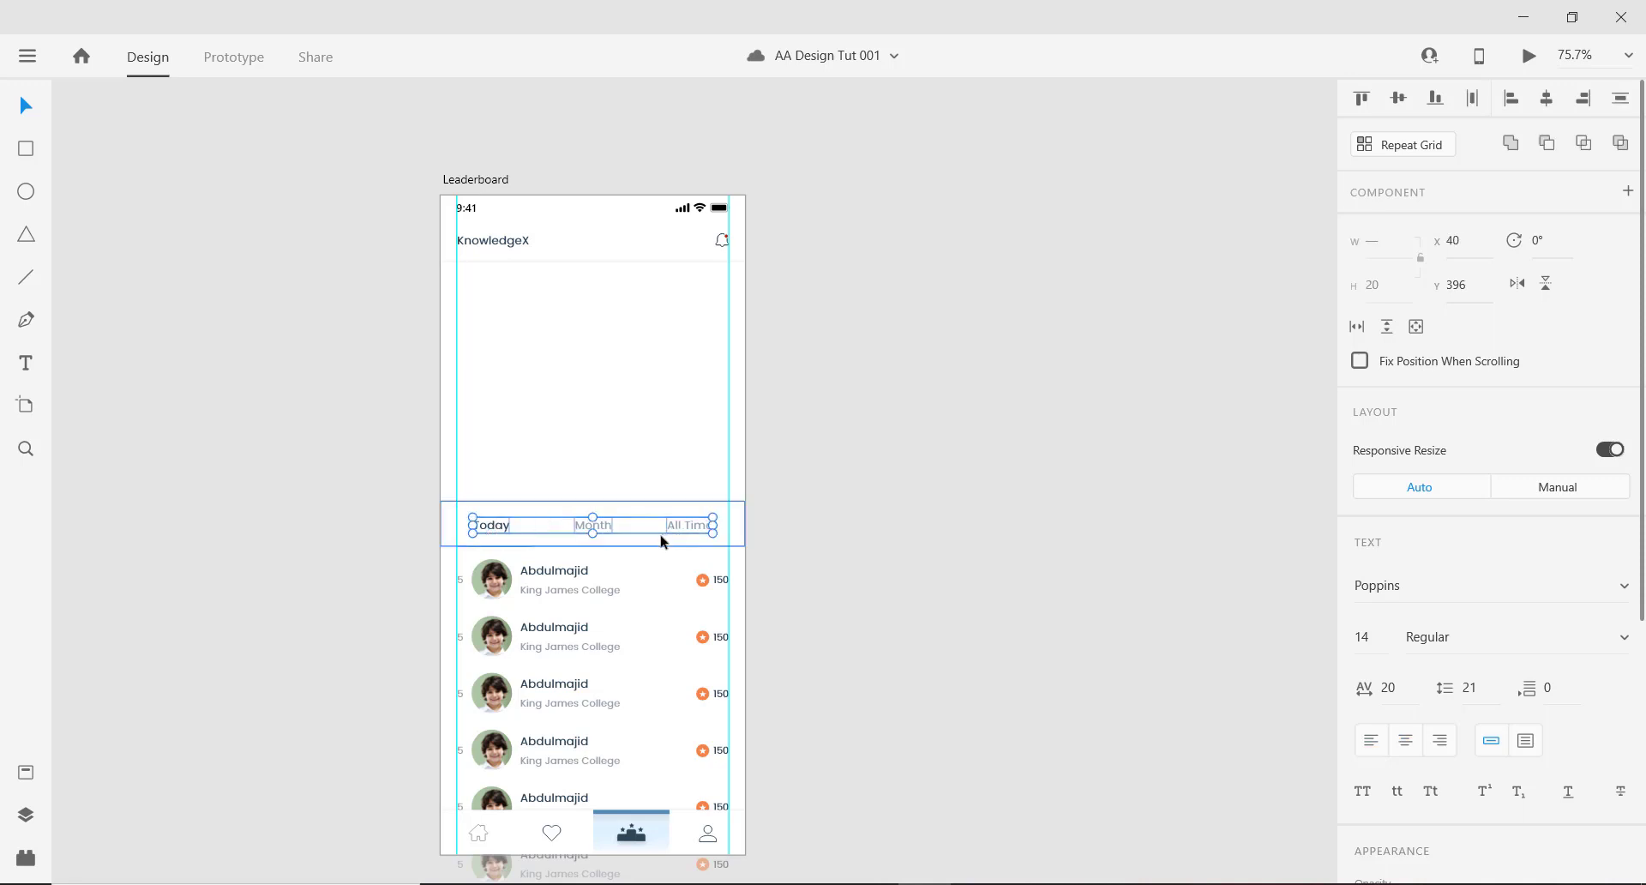
Group the period labels with the blue underline and the tab bar's background rectangle.
left_click(505, 547)
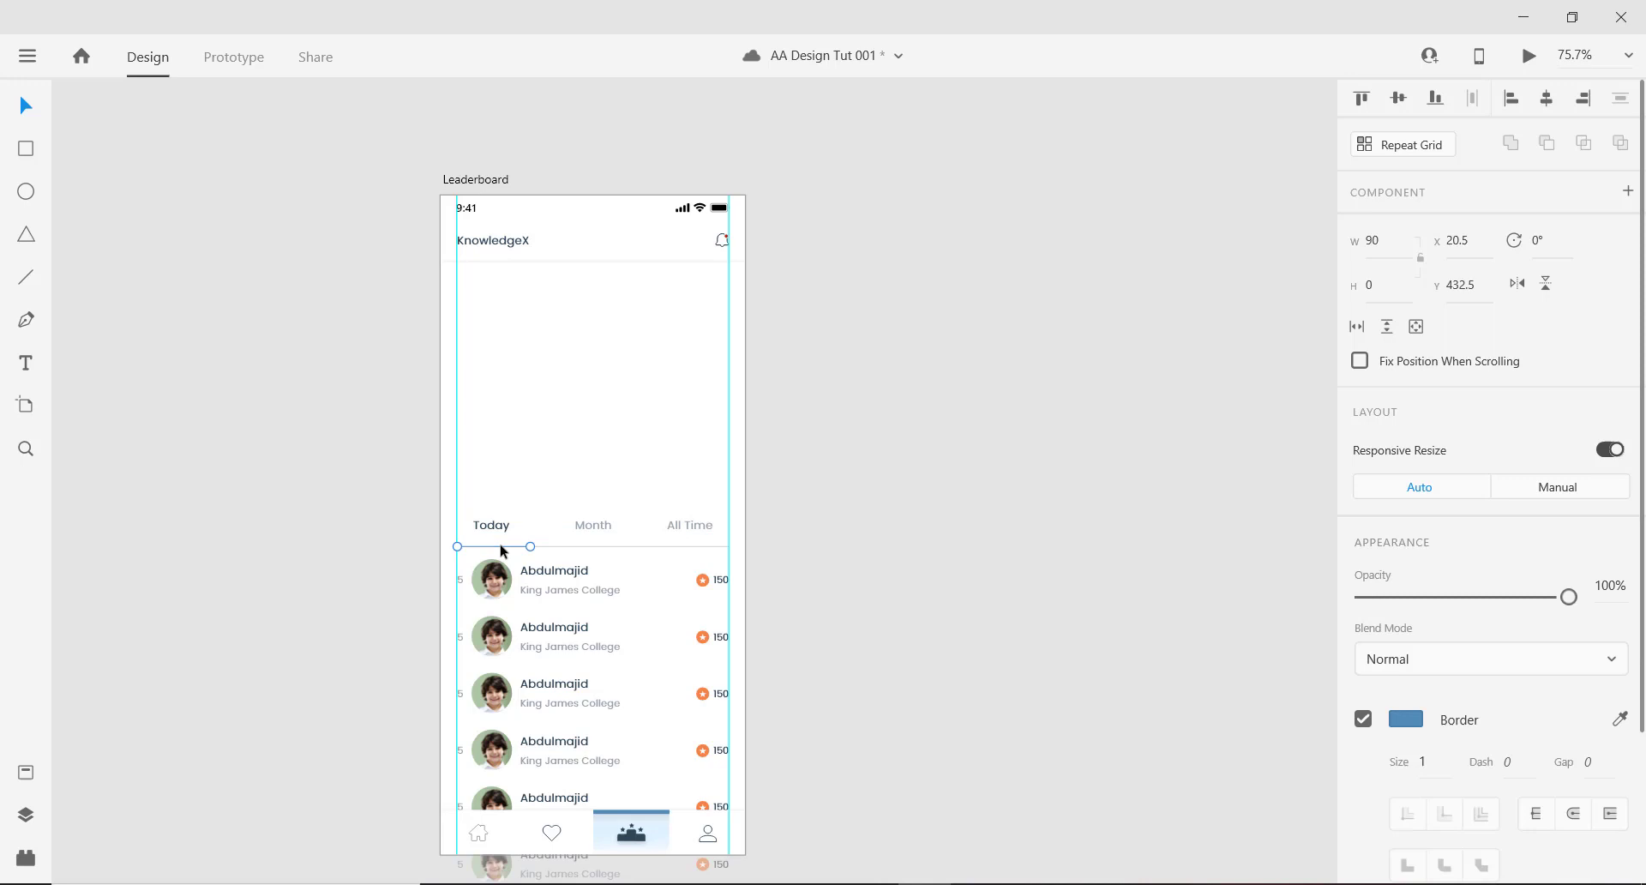
left_click(589, 532, "shift")
left_click(575, 509, "shift")
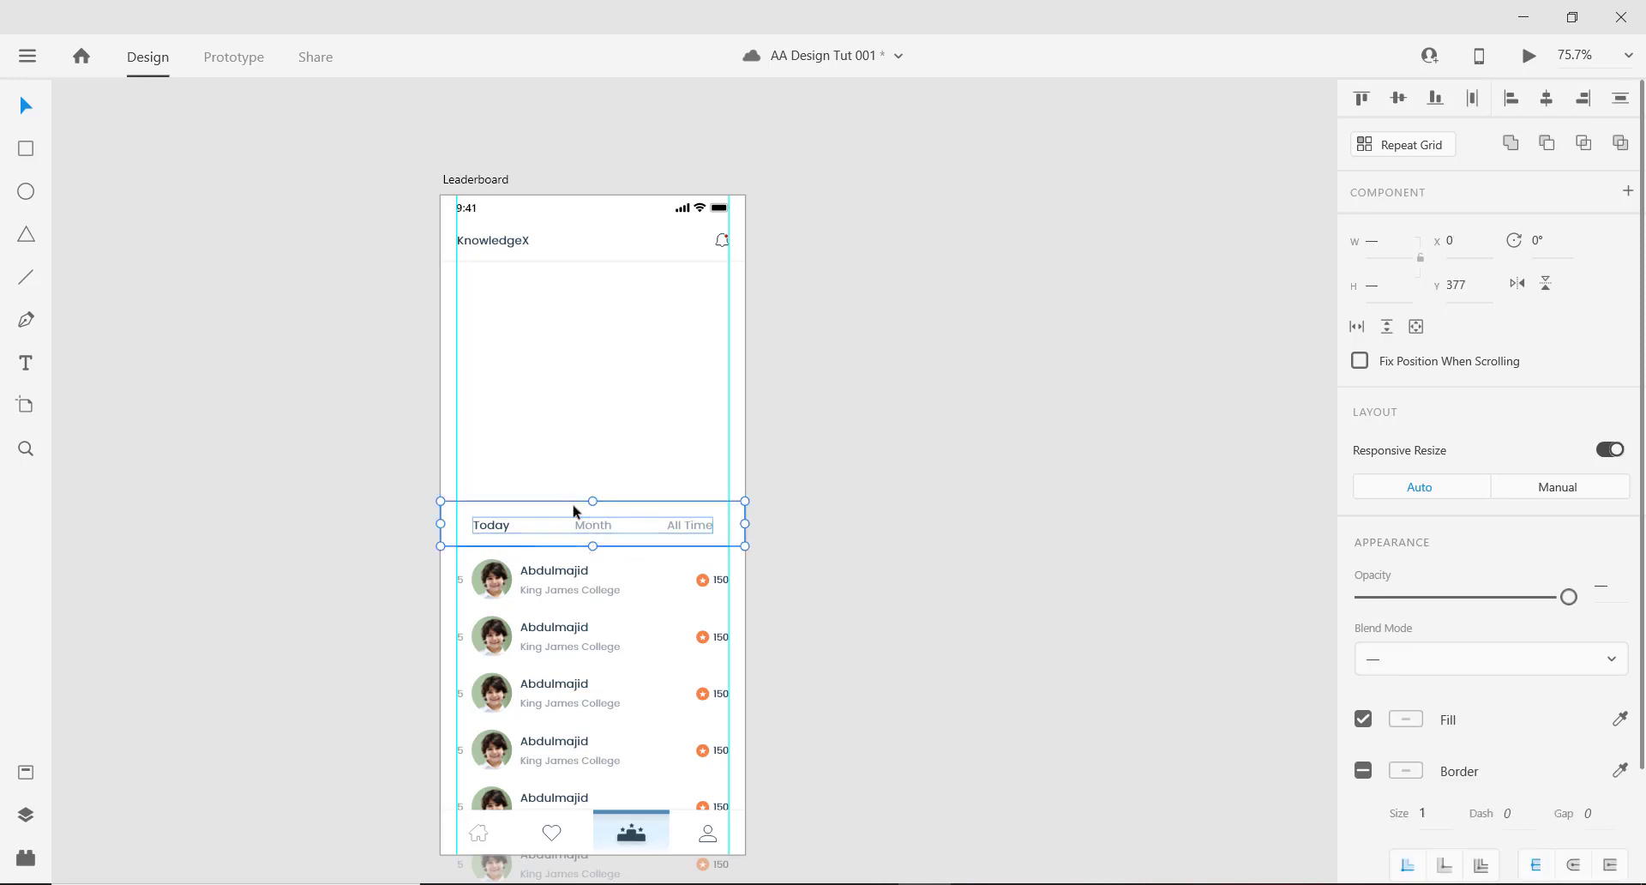
key("ctrl+g")
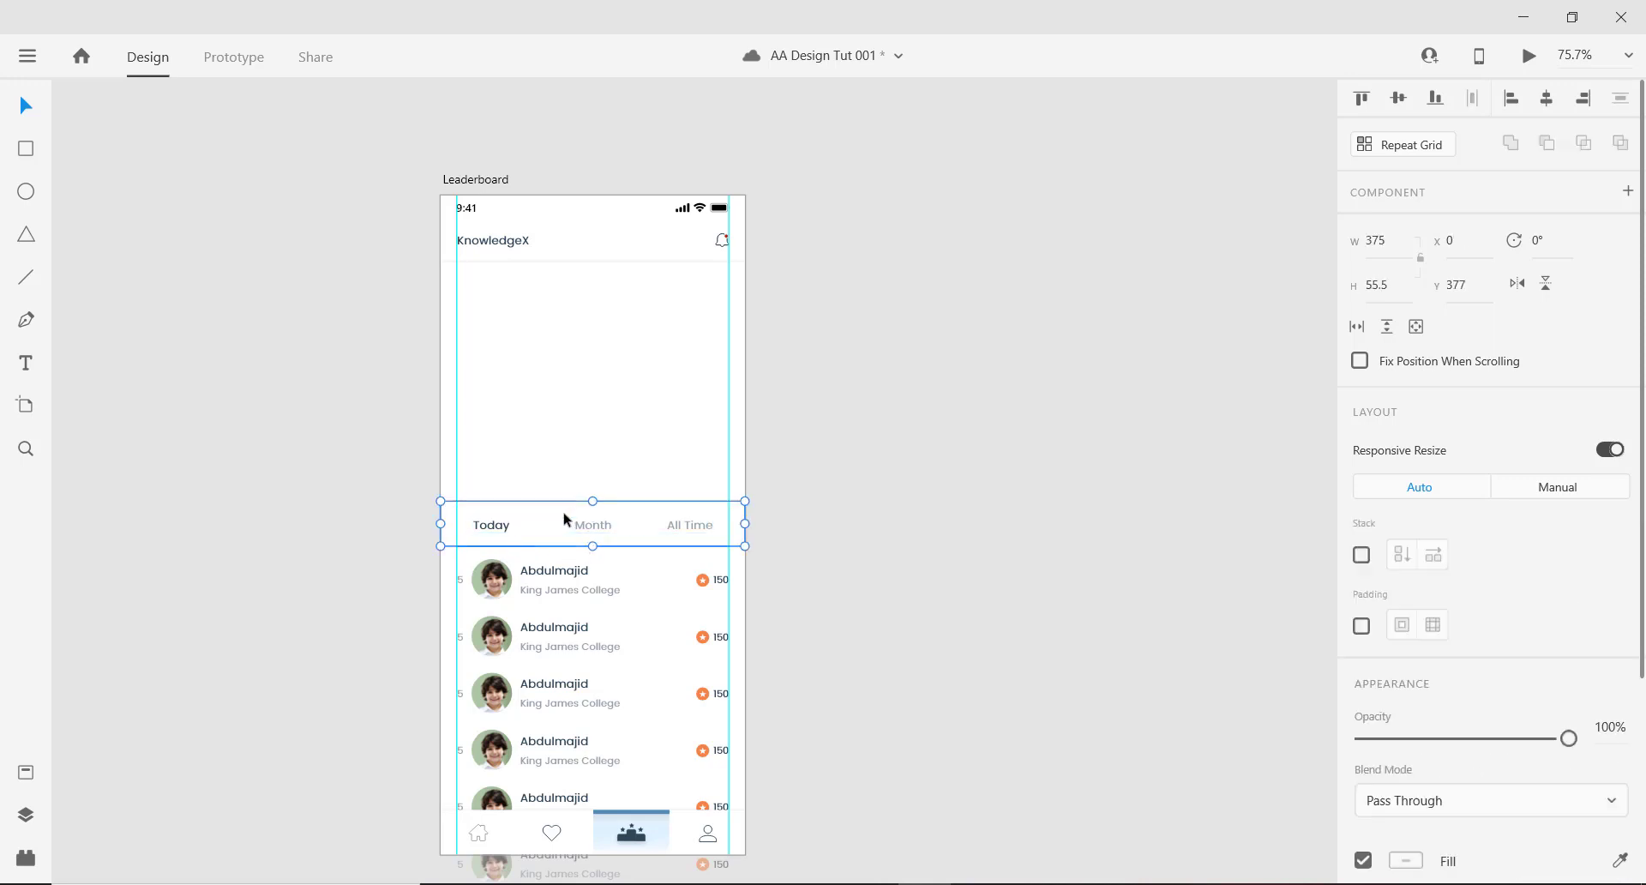
Draw a rectangle about 87 by 214 in the empty area between the header and the period tabs.
scroll(717, 486, "down", 1)
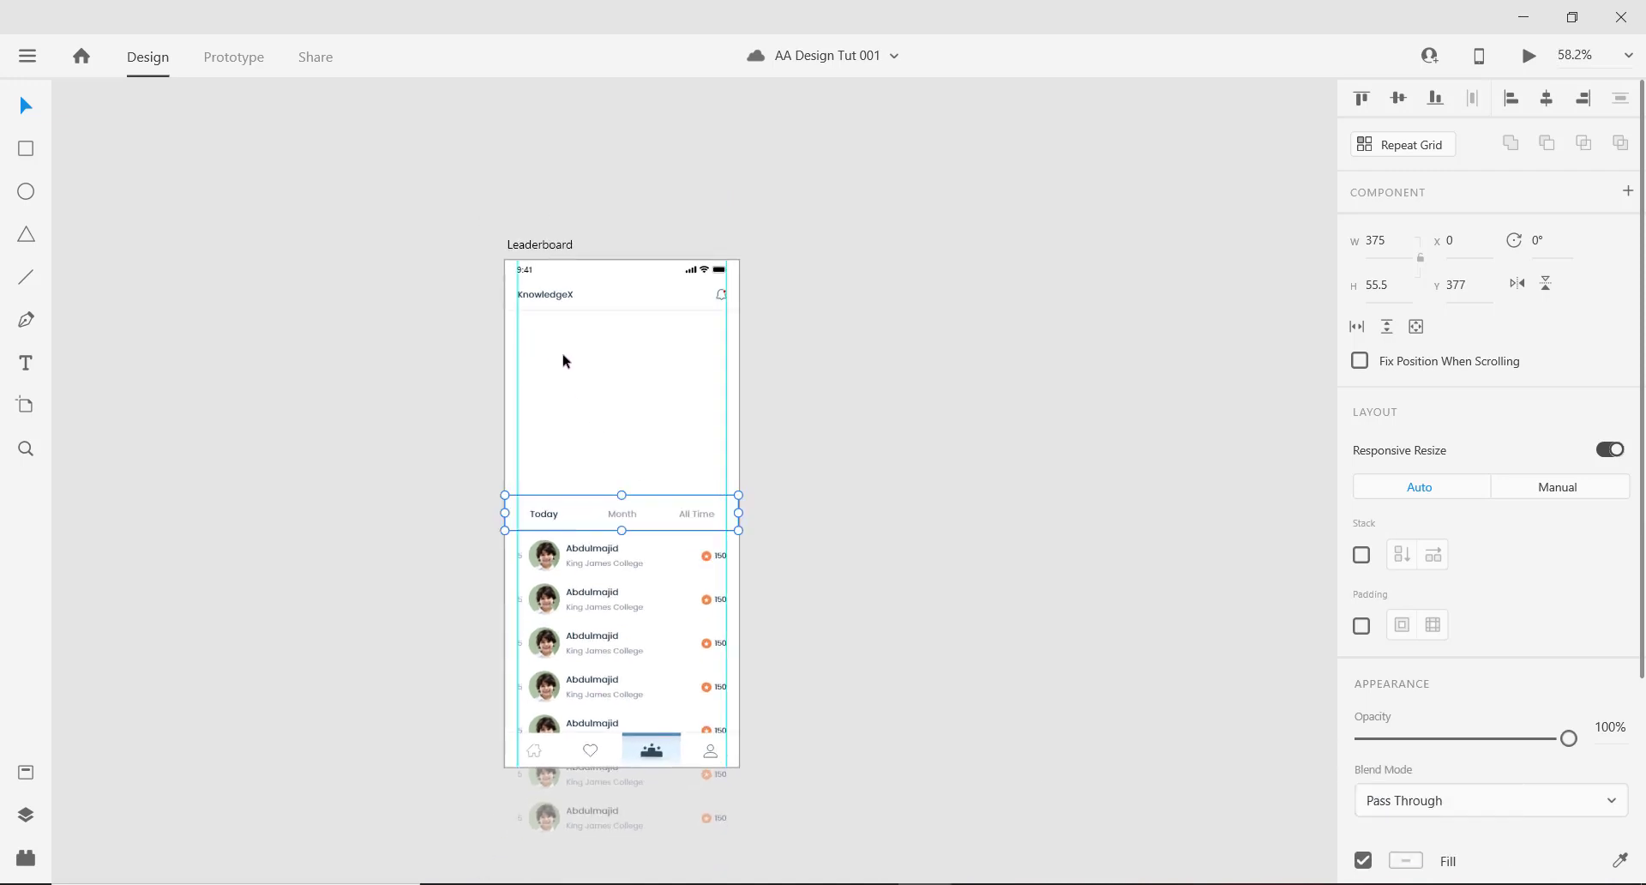
left_click(609, 402)
scroll(639, 390, "up", 1)
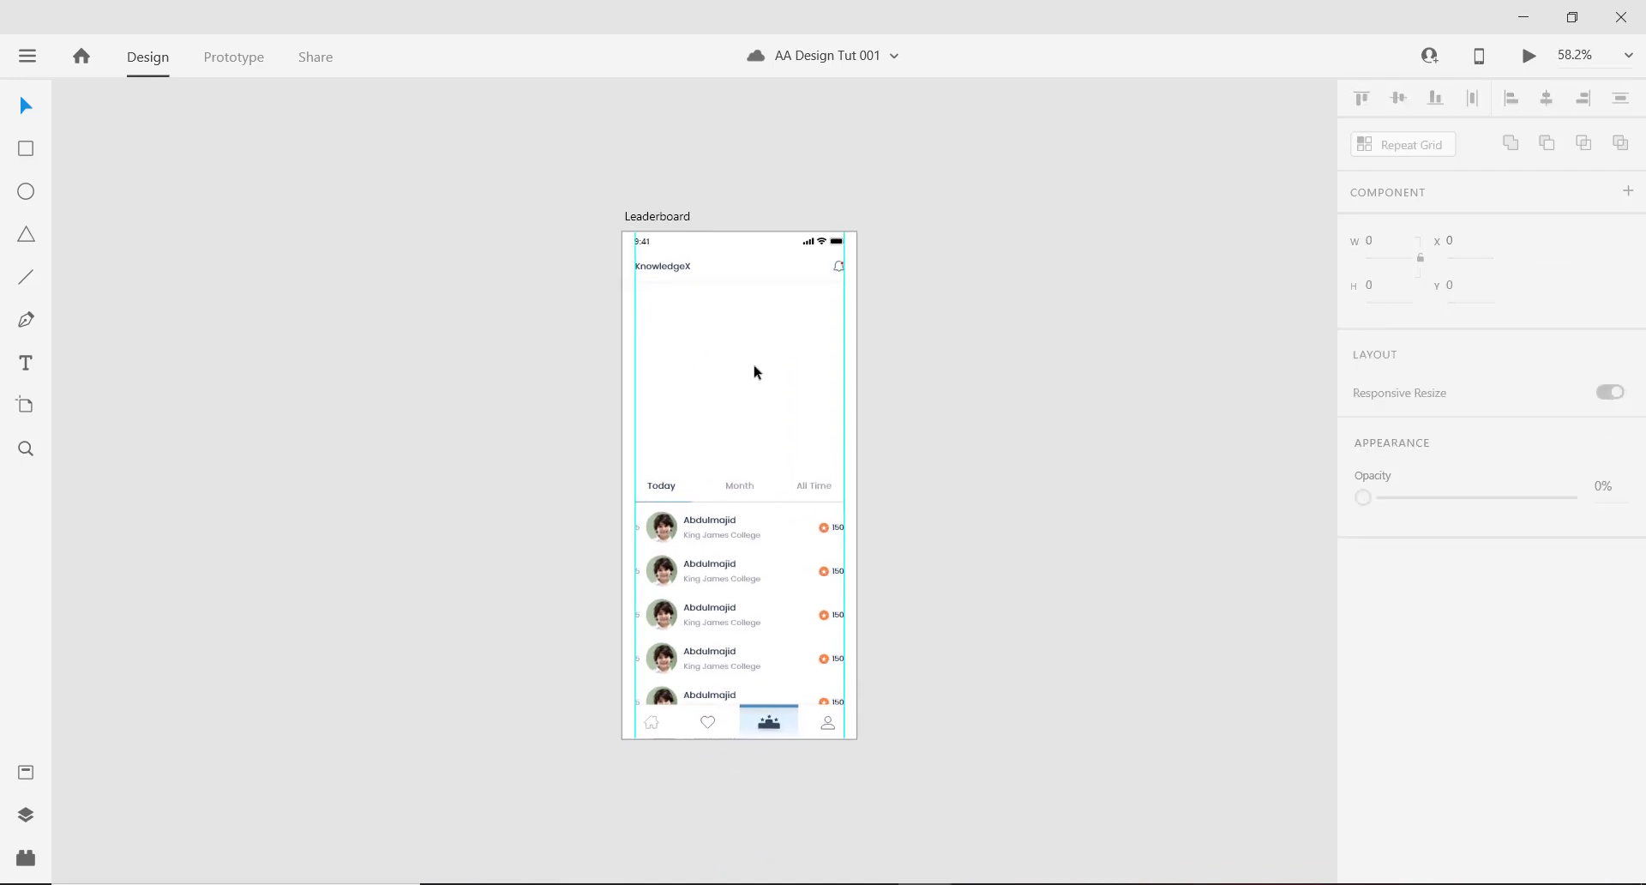
left_click(26, 148)
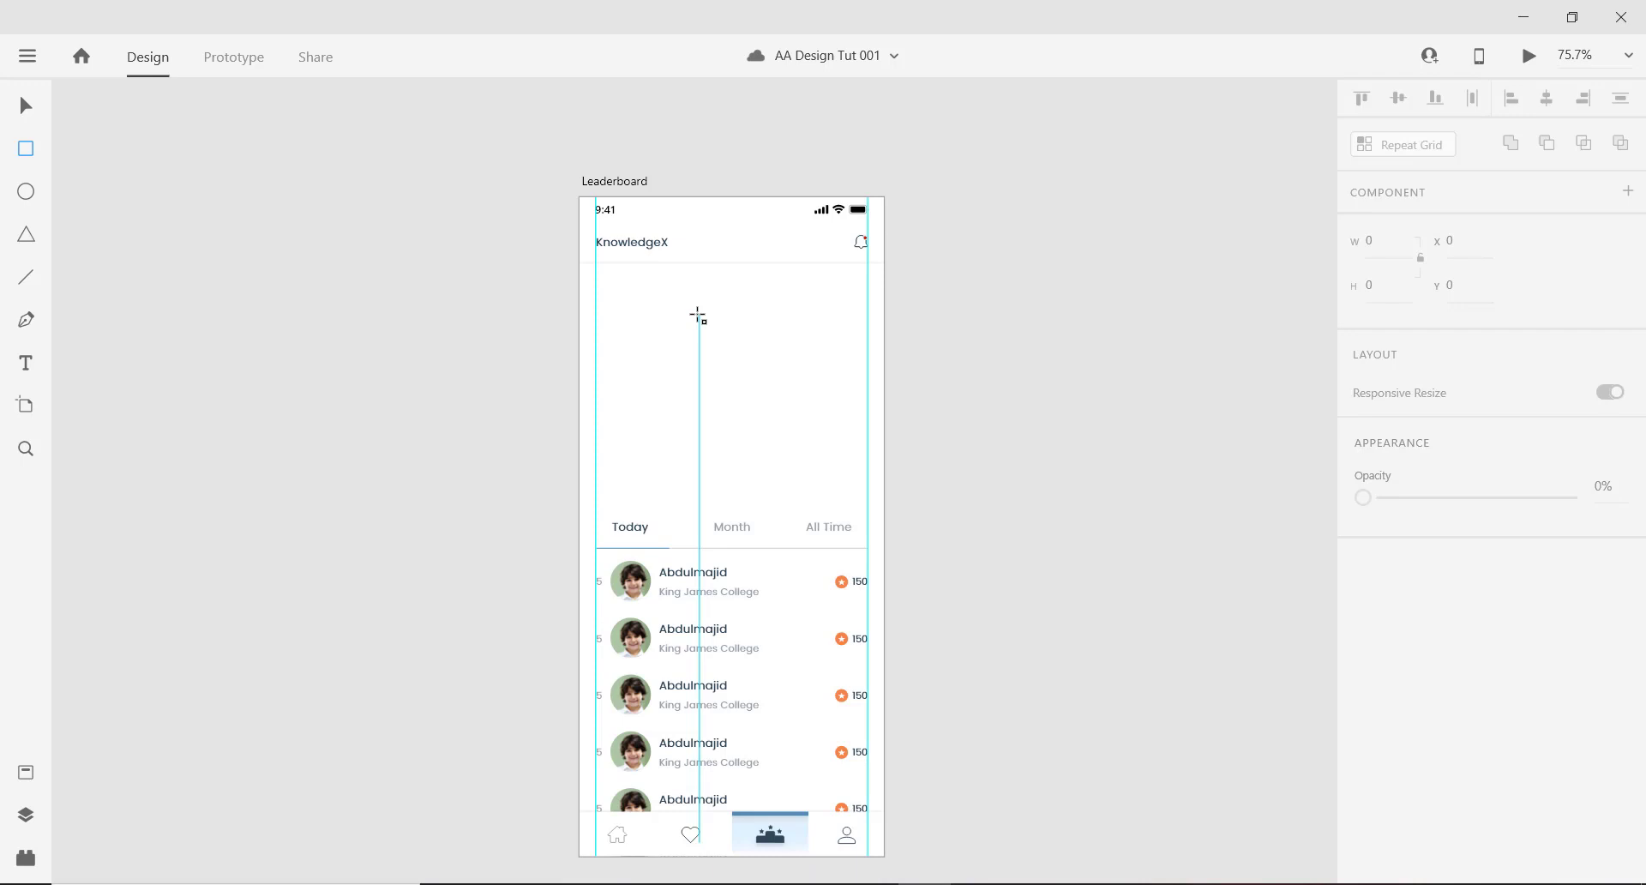
left_click_drag(698, 314, 770, 488)
left_click(26, 106)
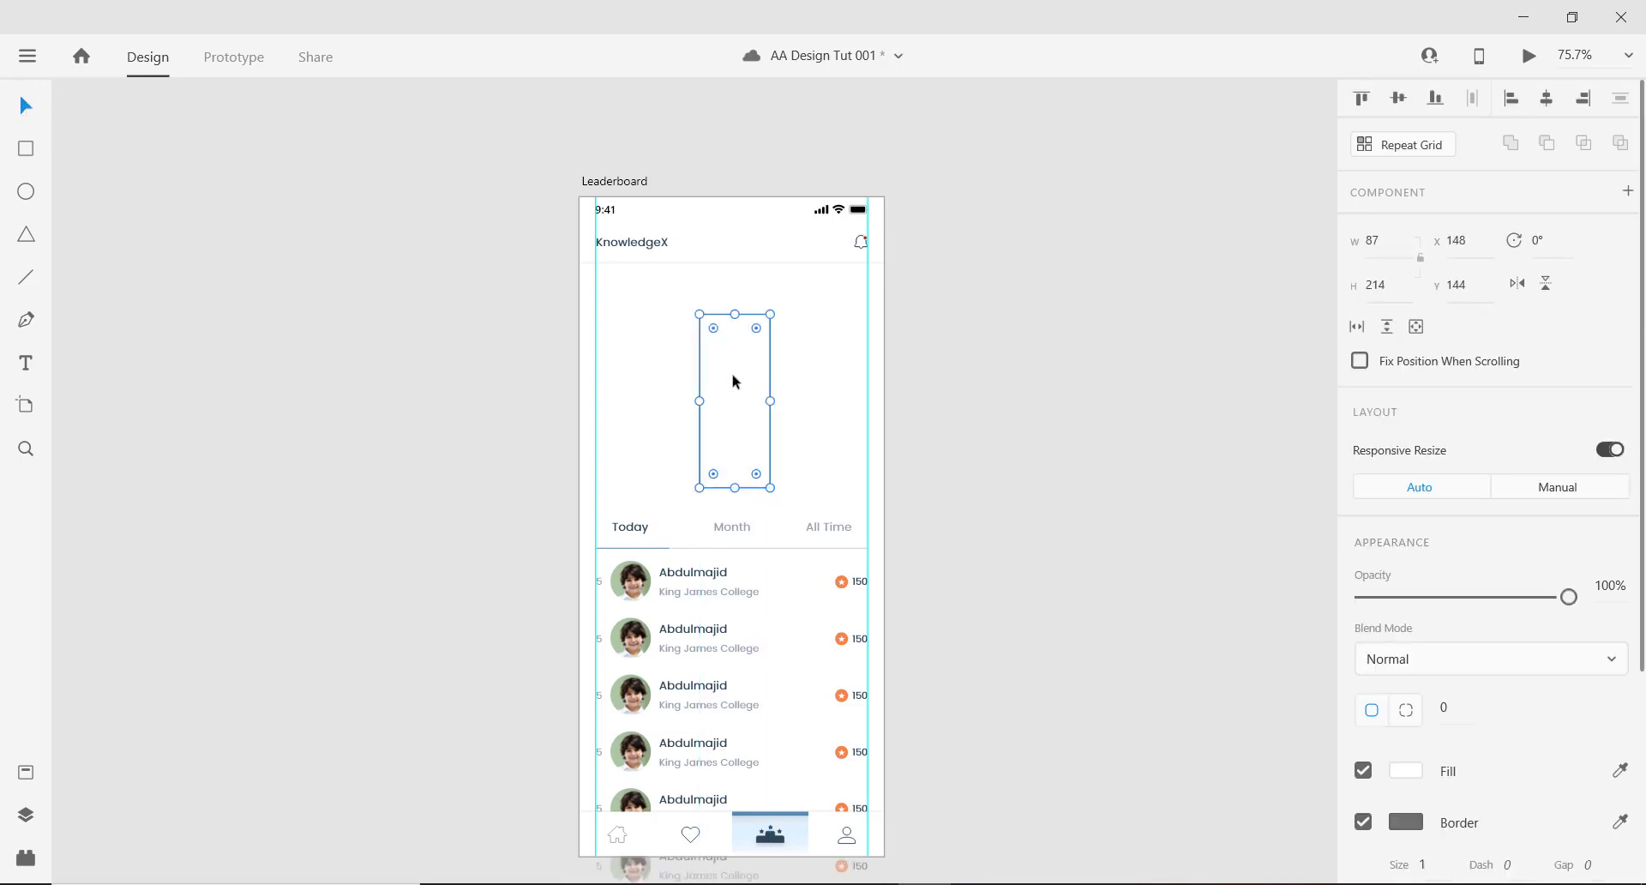
Move the new rectangle off the Leaderboard artboard onto the empty canvas to its right.
scroll(714, 368, "down", 1)
scroll(713, 367, "down", 2)
left_click_drag(722, 355, 701, 473)
scroll(975, 342, "up", 3)
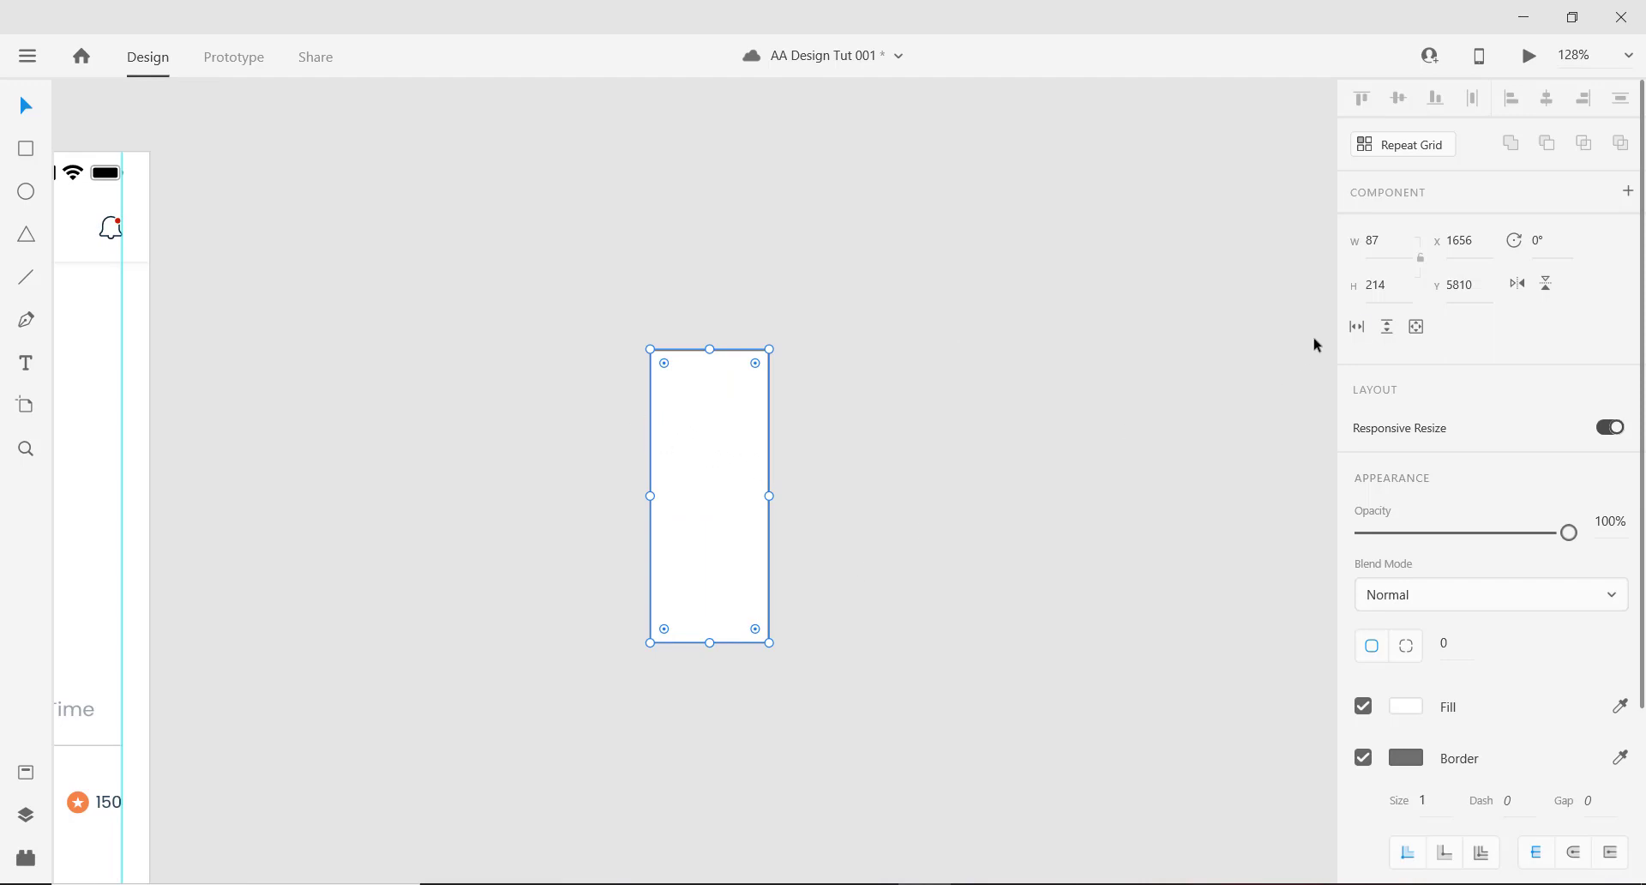
Set the rectangle's width to 100.
left_click(1391, 235)
key("shift+Up")
key("shift+Up")
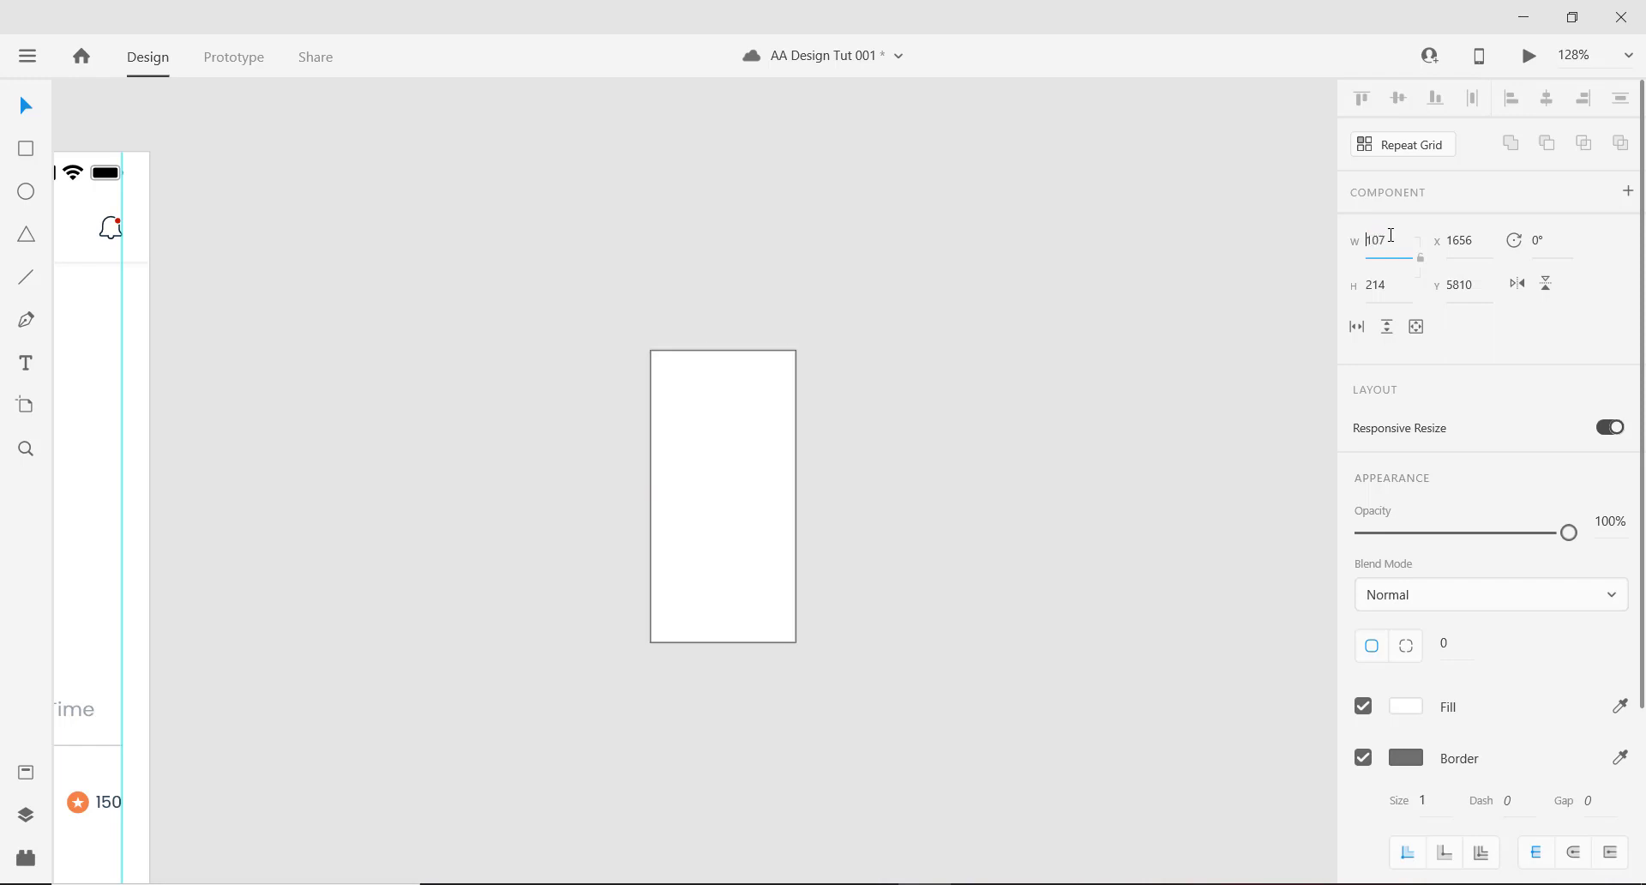
key("Down")
key("Down")
key("Down")
key("Down")
key("Down")
key("Down")
key("Down")
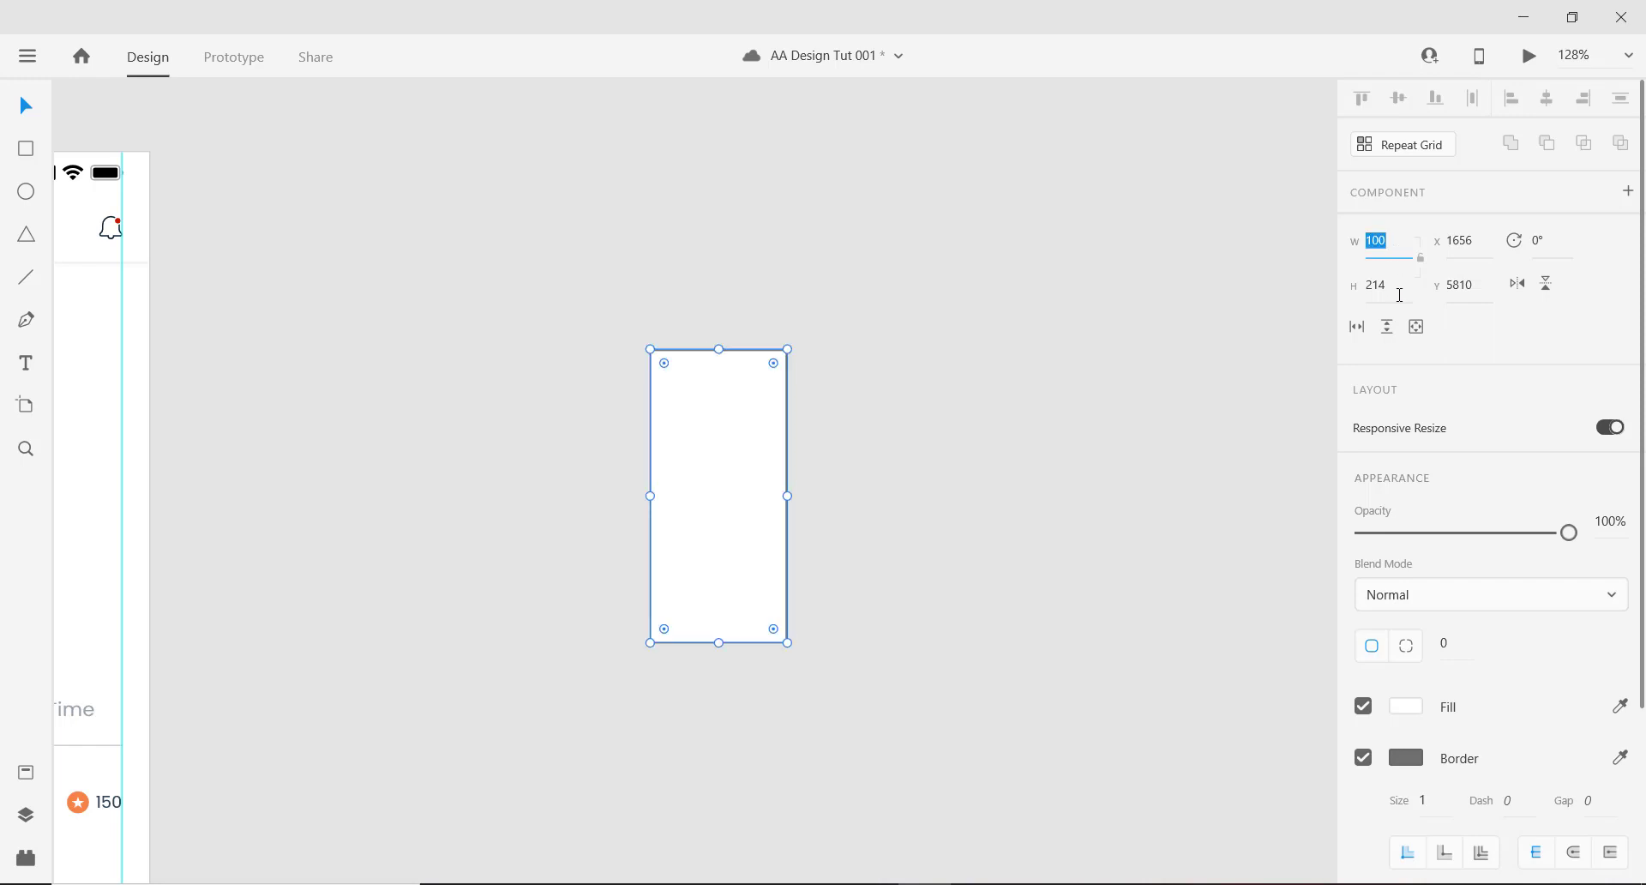
Increase the rectangle's width to 120.
left_click(1396, 243)
key("shift+Up")
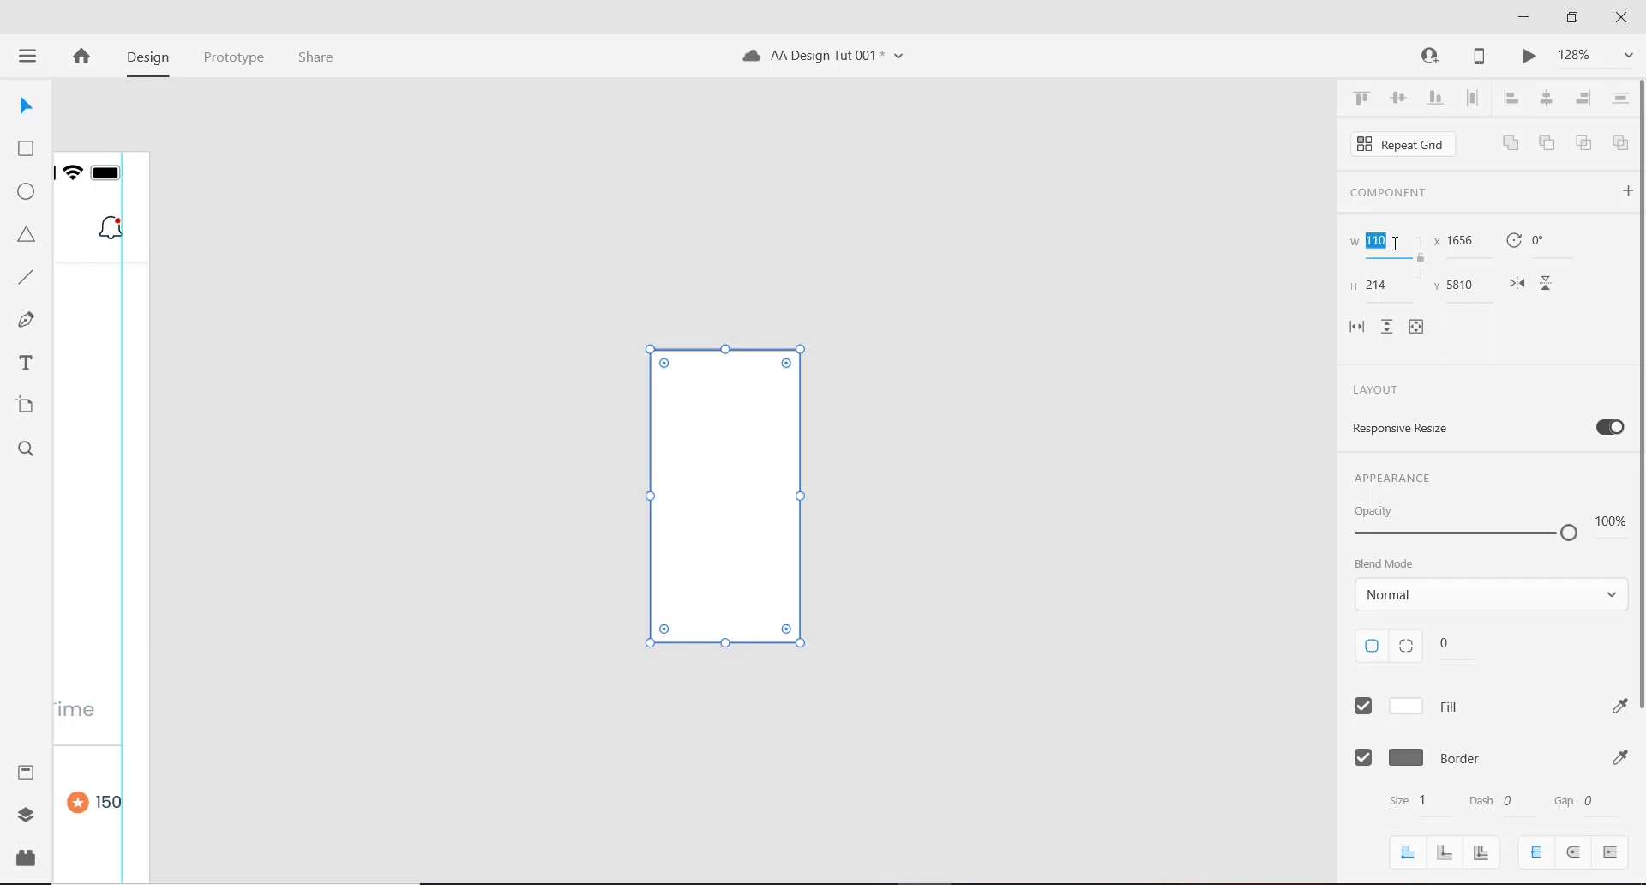
key("shift+Up")
Try a height of 254 for the rectangle and undo the height change.
left_click(1392, 288)
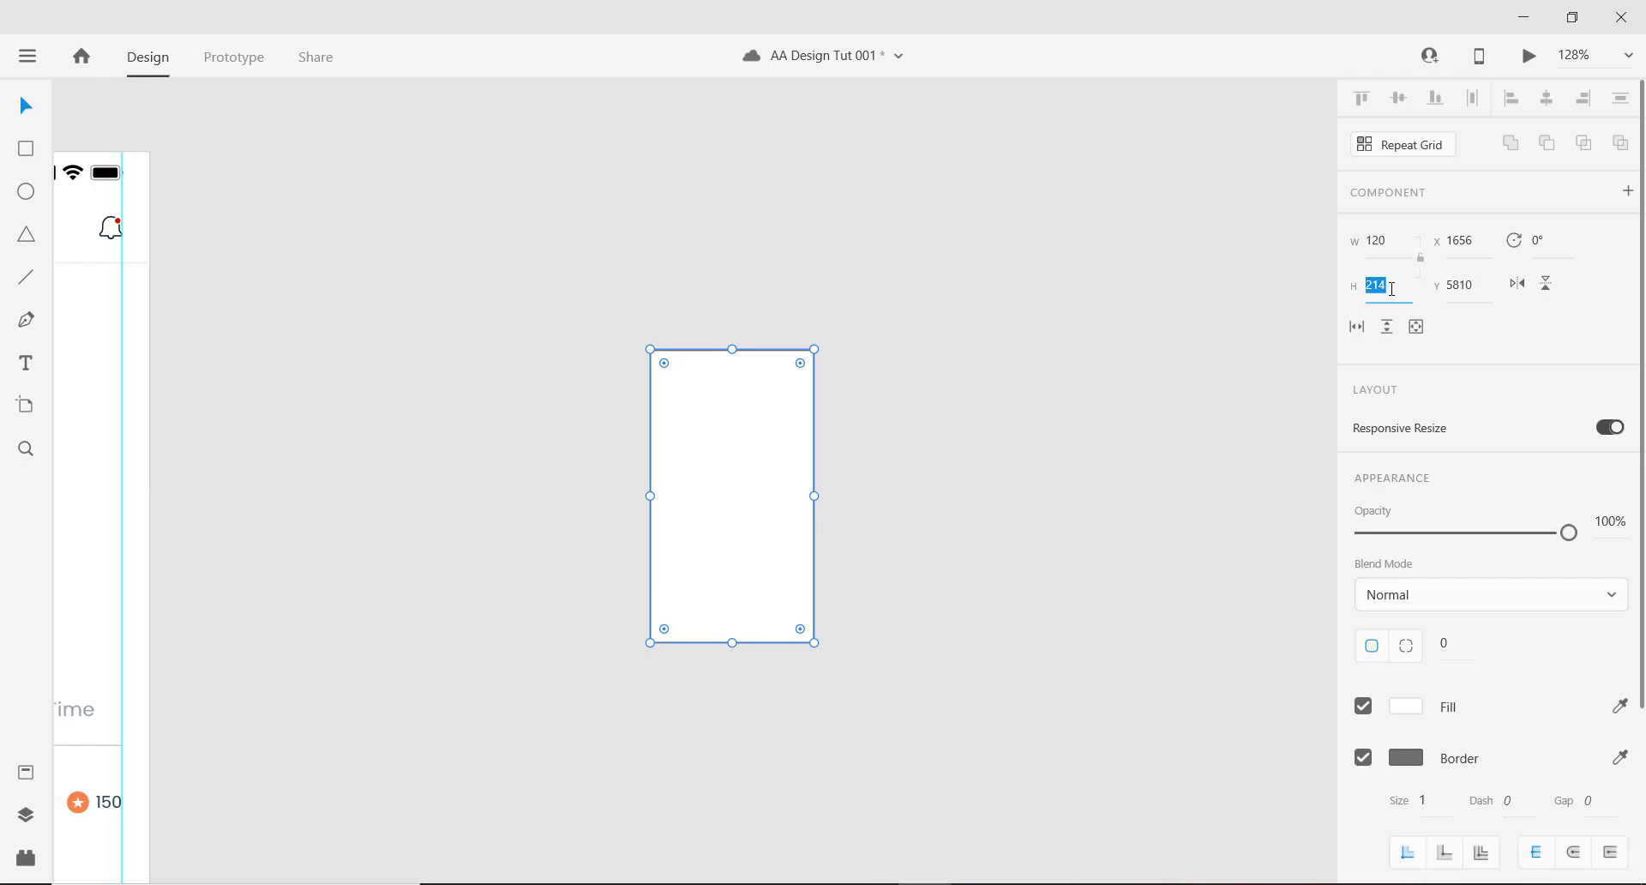
key("shift+Up")
key("shift+Up")
key("shift+Up")
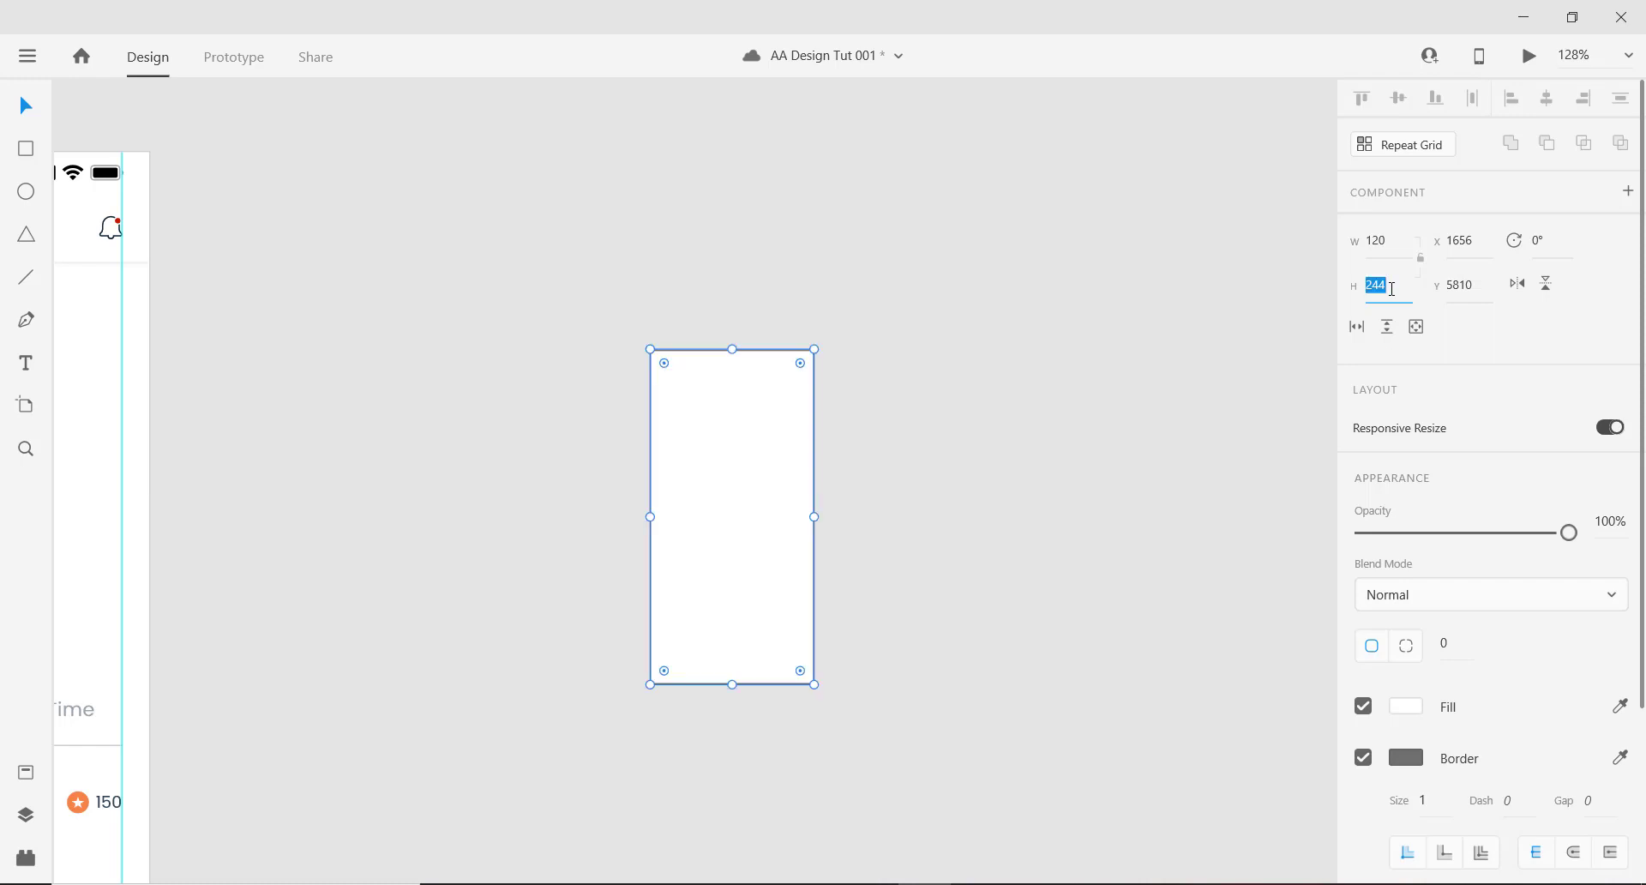
key("shift+Up")
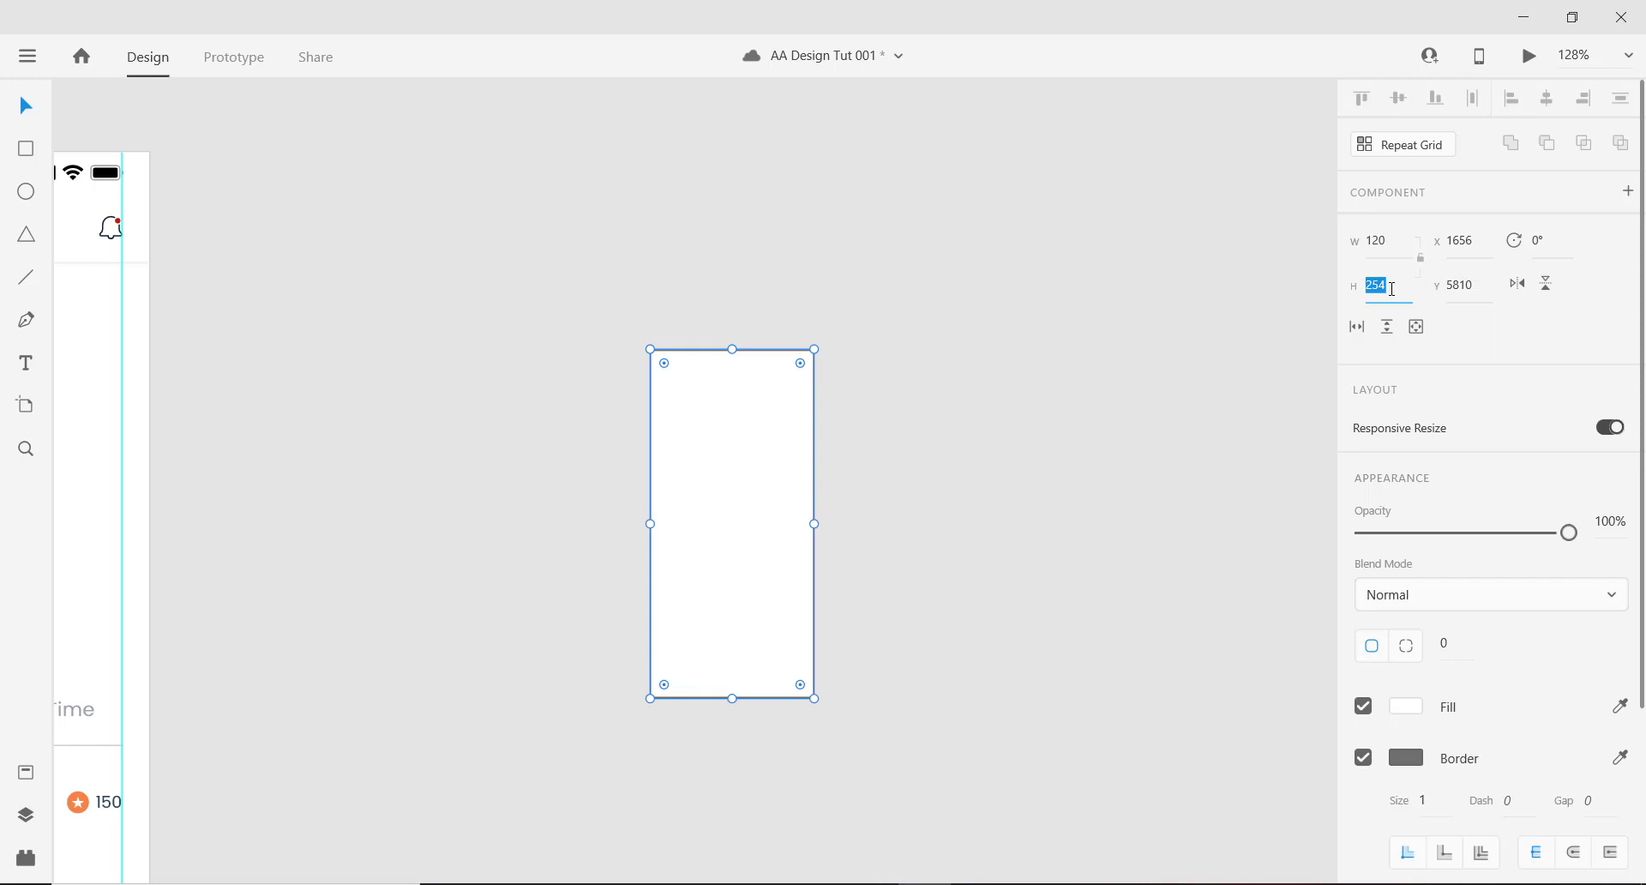
key("ctrl+z")
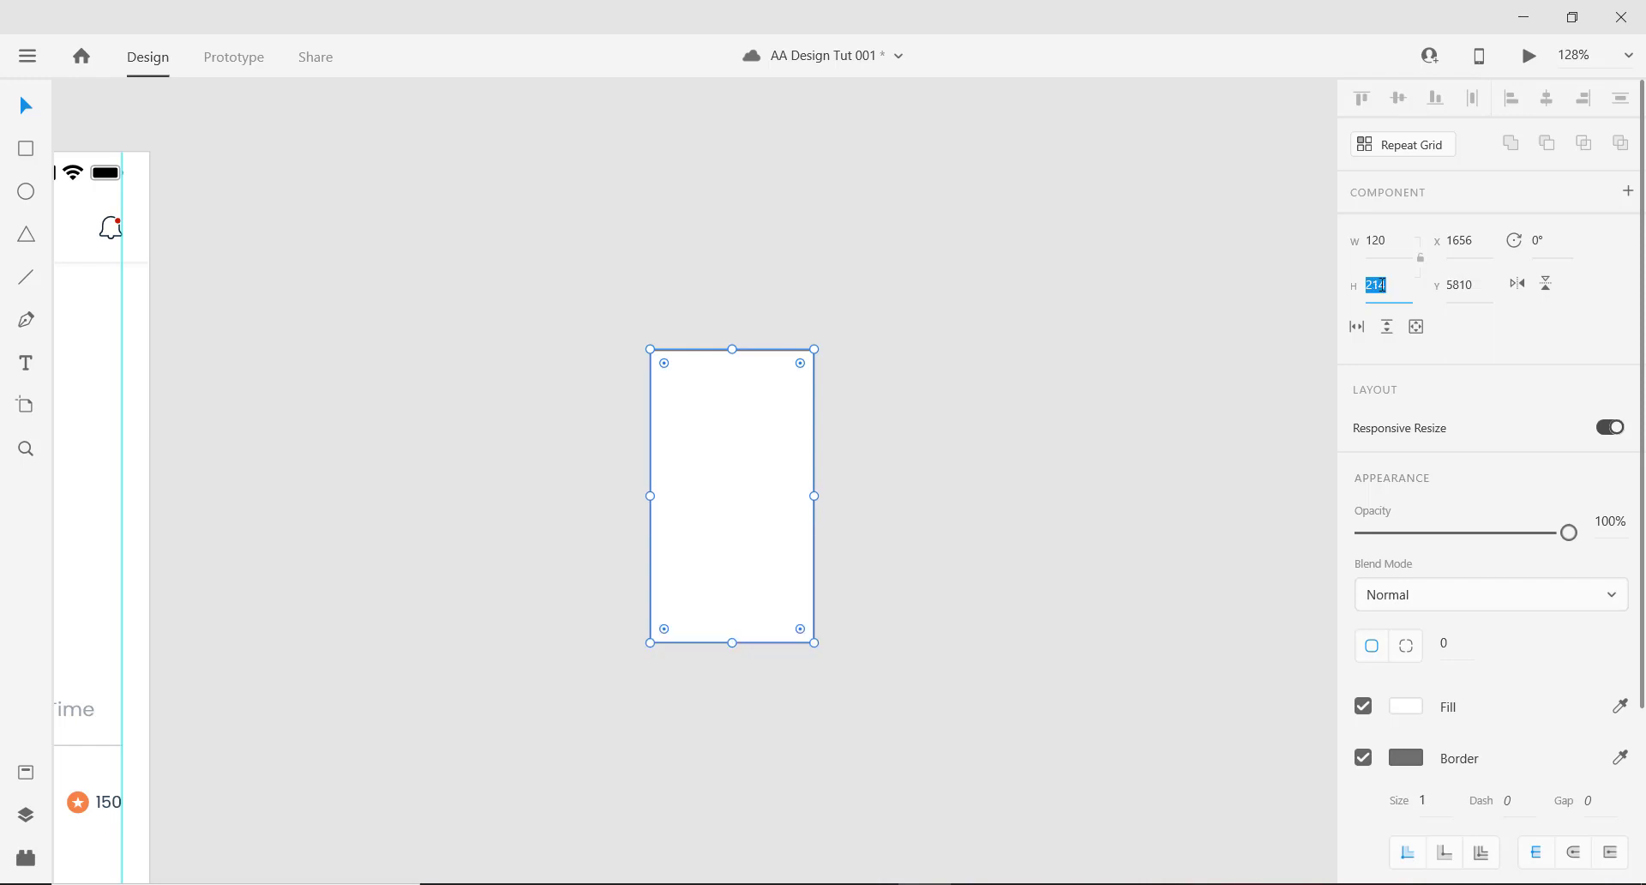
Set the rectangle's width back to 100.
left_click(1398, 239)
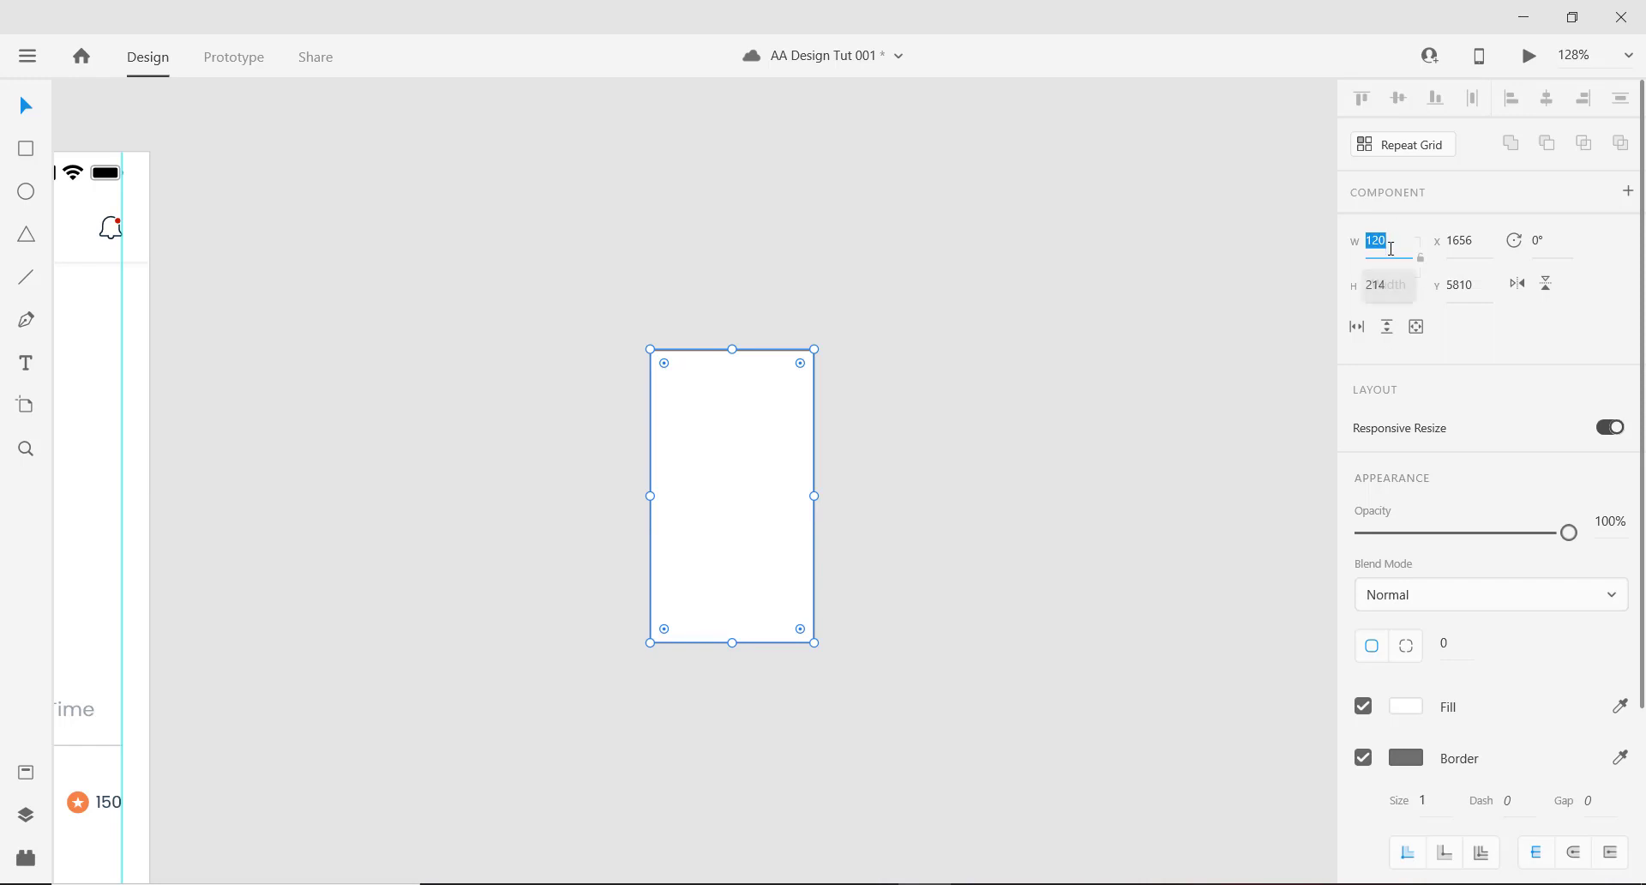
type("1")
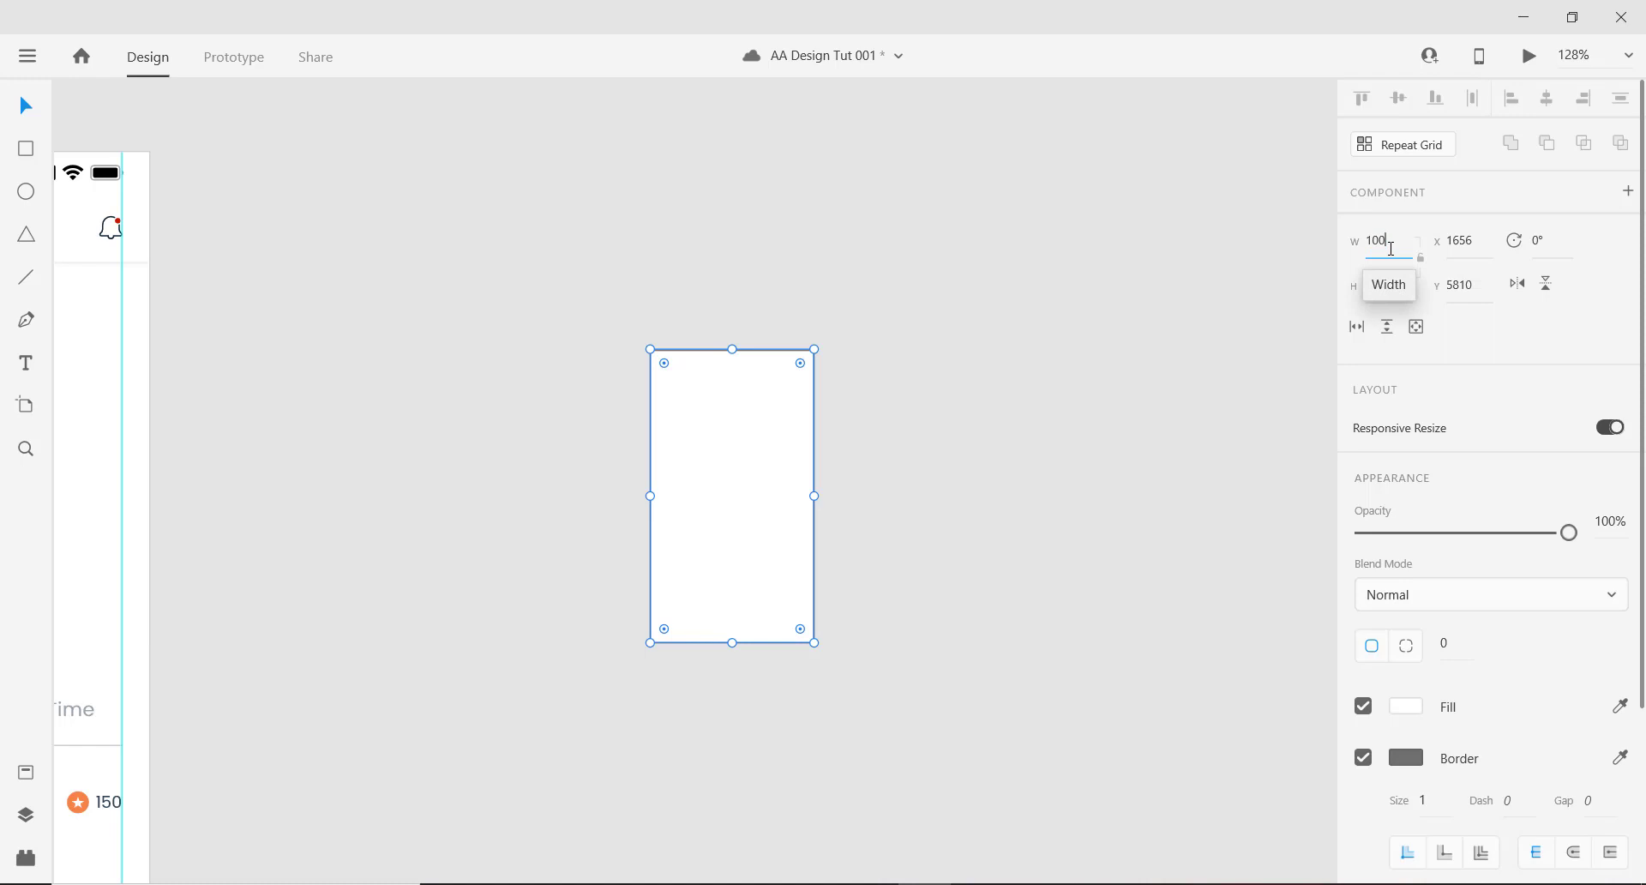
type("00")
key("Return")
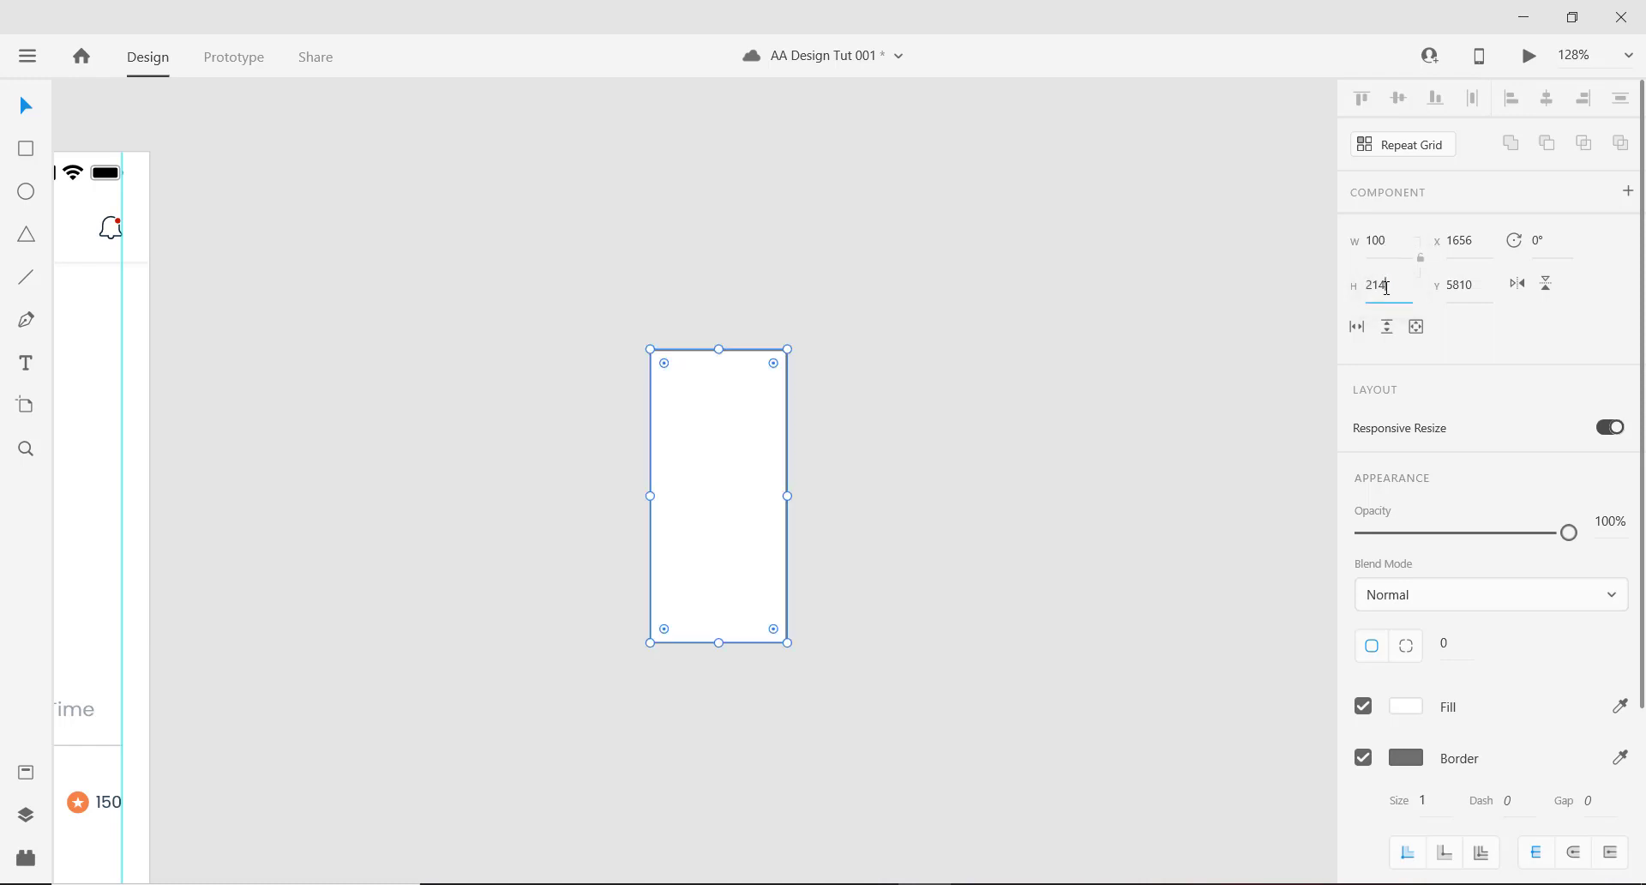
Set the rectangle's height to 250.
left_click_drag(1387, 287, 1364, 286)
key("shift+Up")
key("shift+Up")
key("shift+Up")
key("shift+Up")
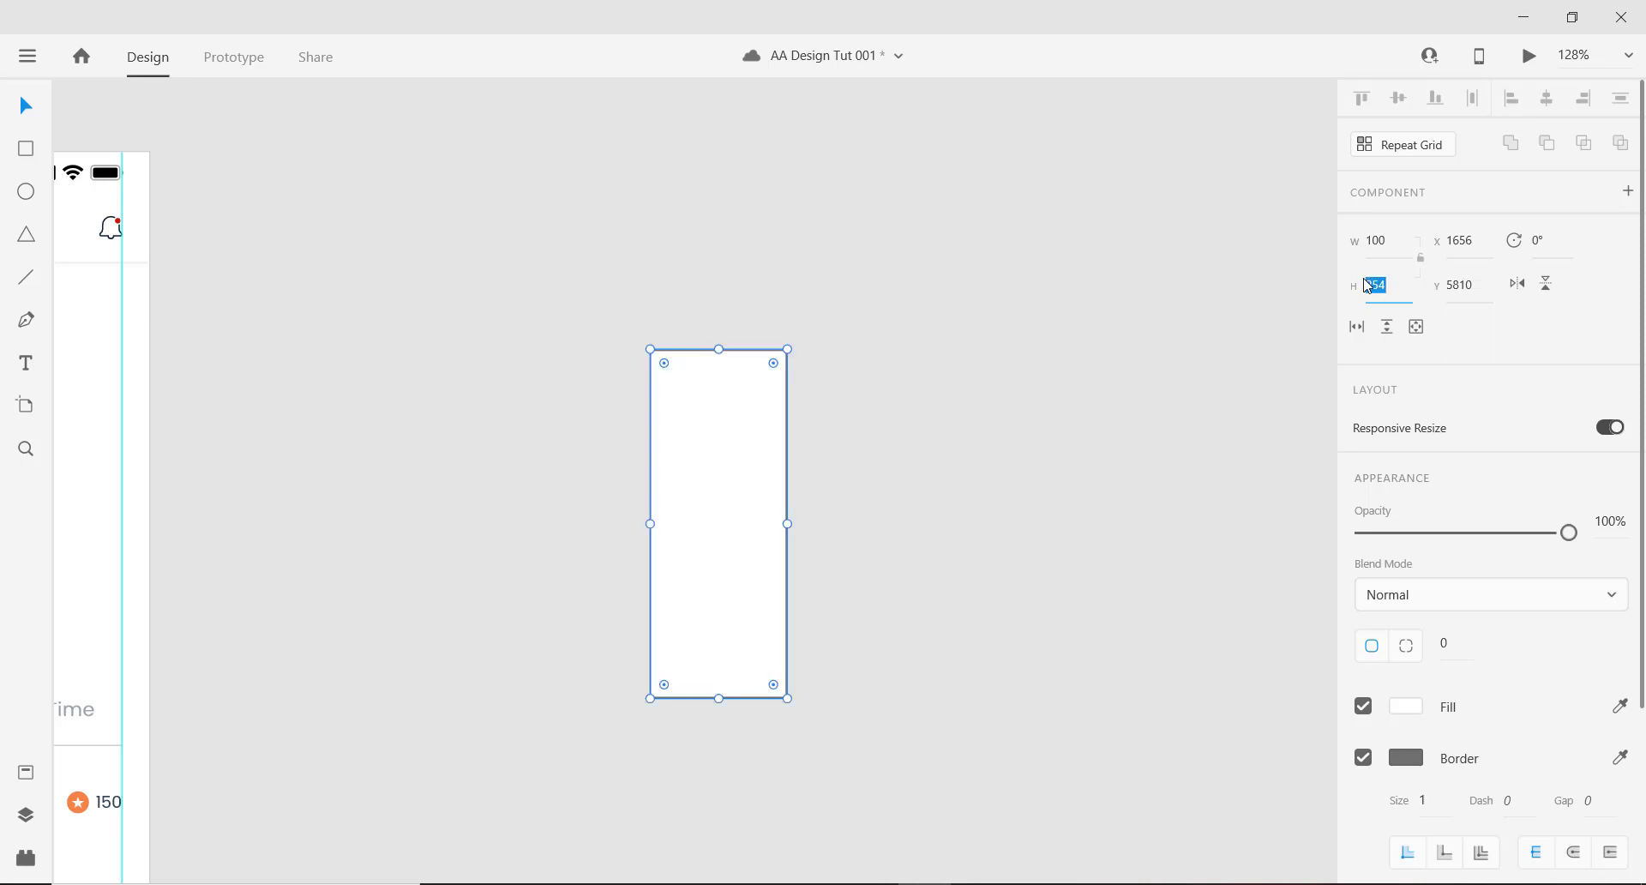
key("Down")
key("Down")
key("Down")
key("Down")
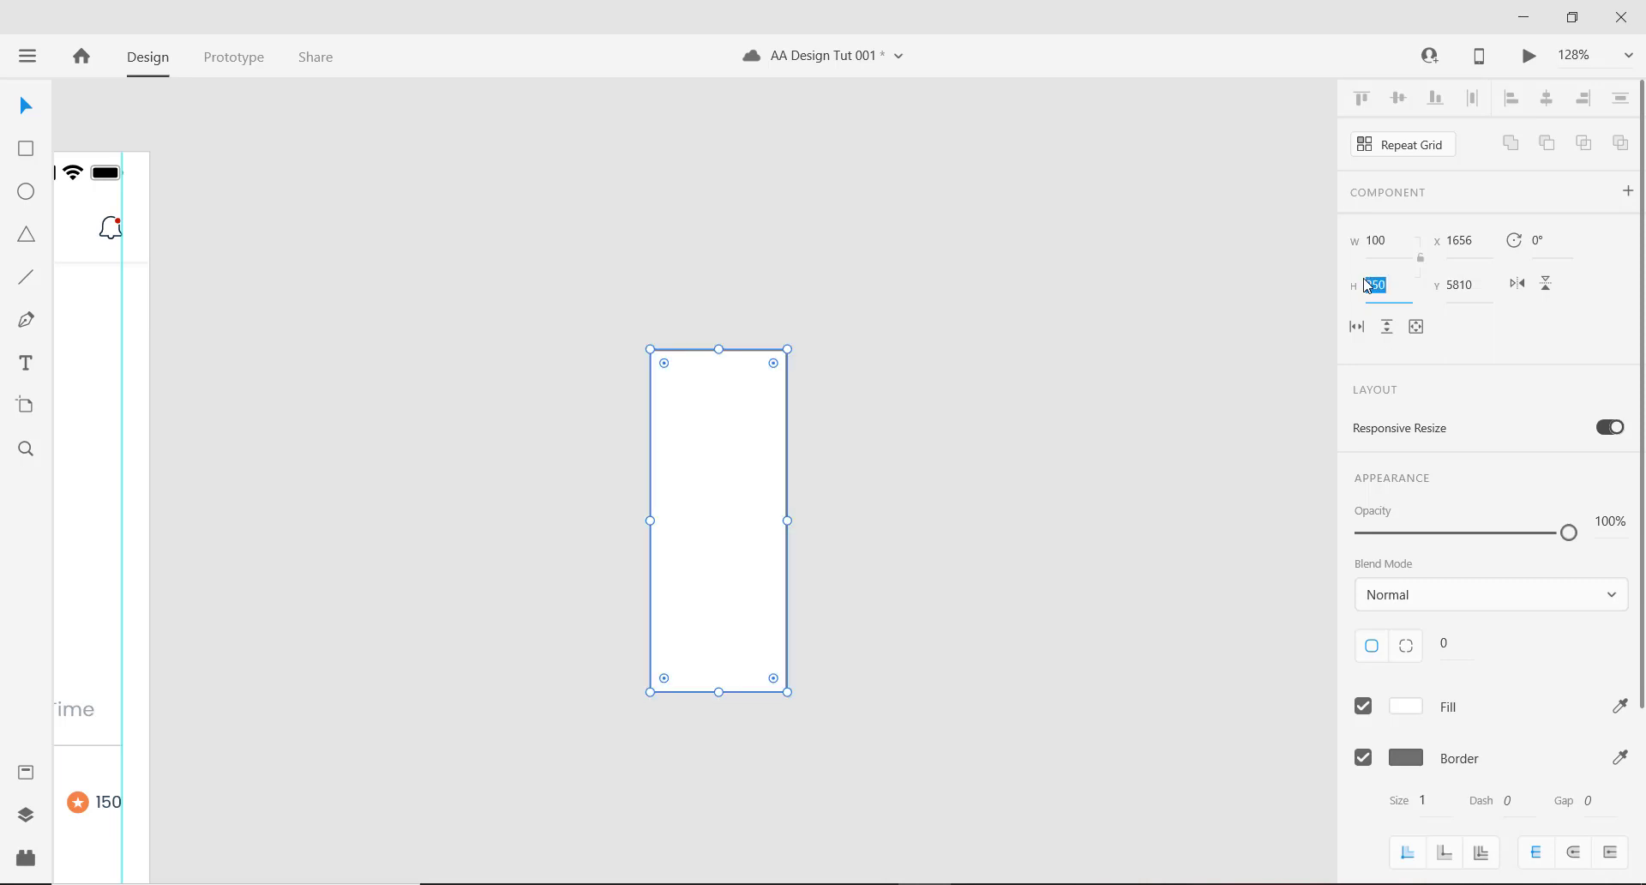
left_click(1118, 414)
scroll(953, 475, "down", 3)
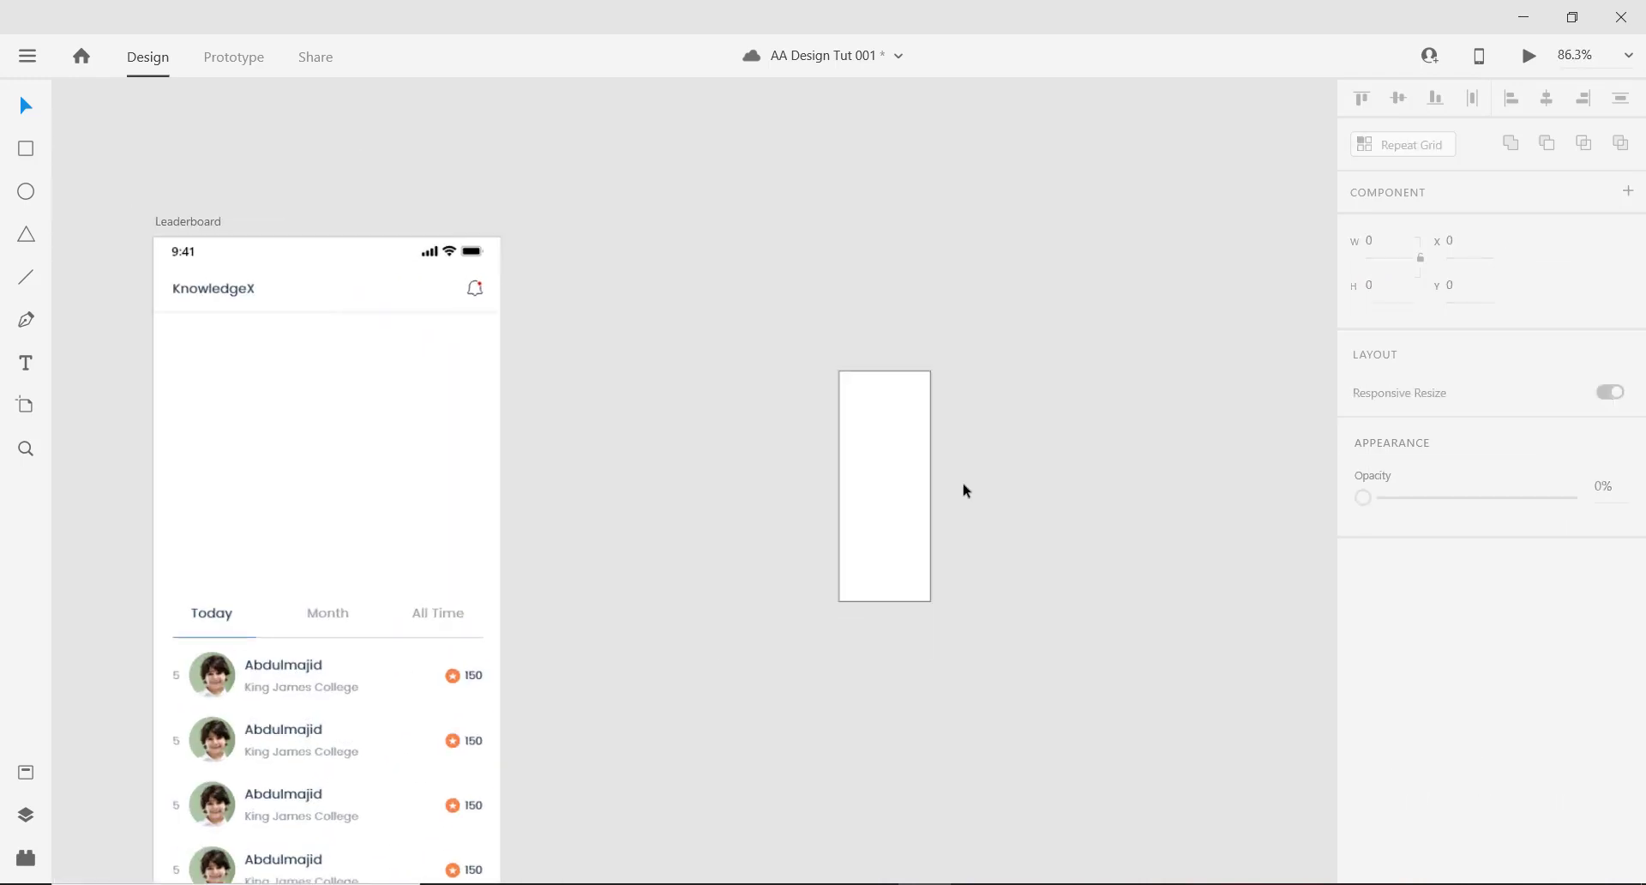
scroll(965, 491, "up", 5)
left_click(783, 343)
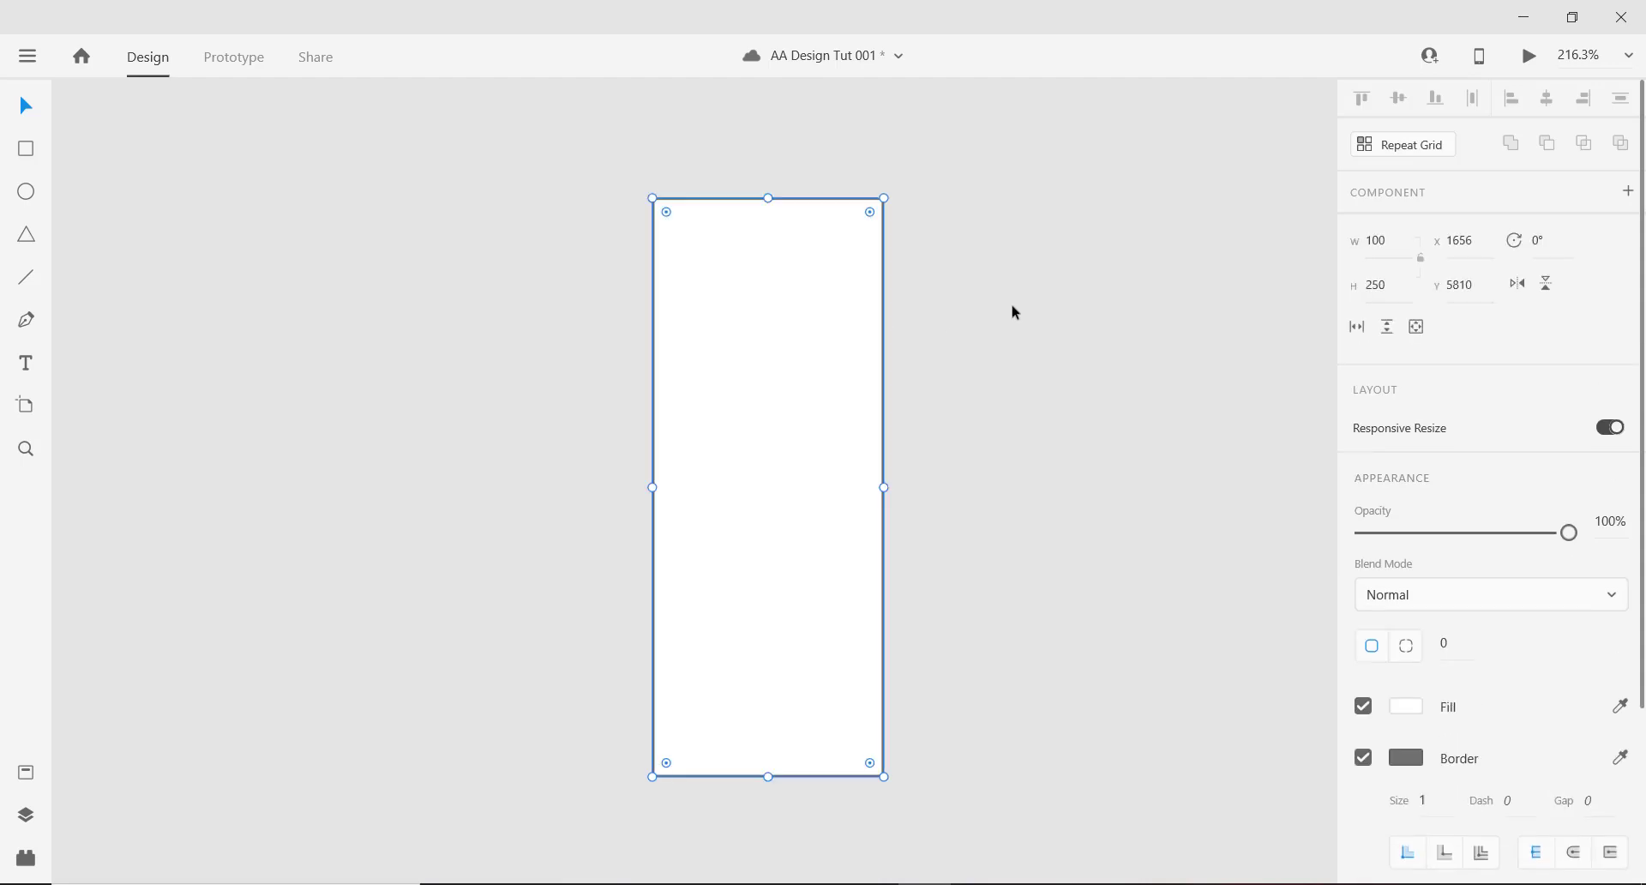
scroll(803, 323, "down", 1)
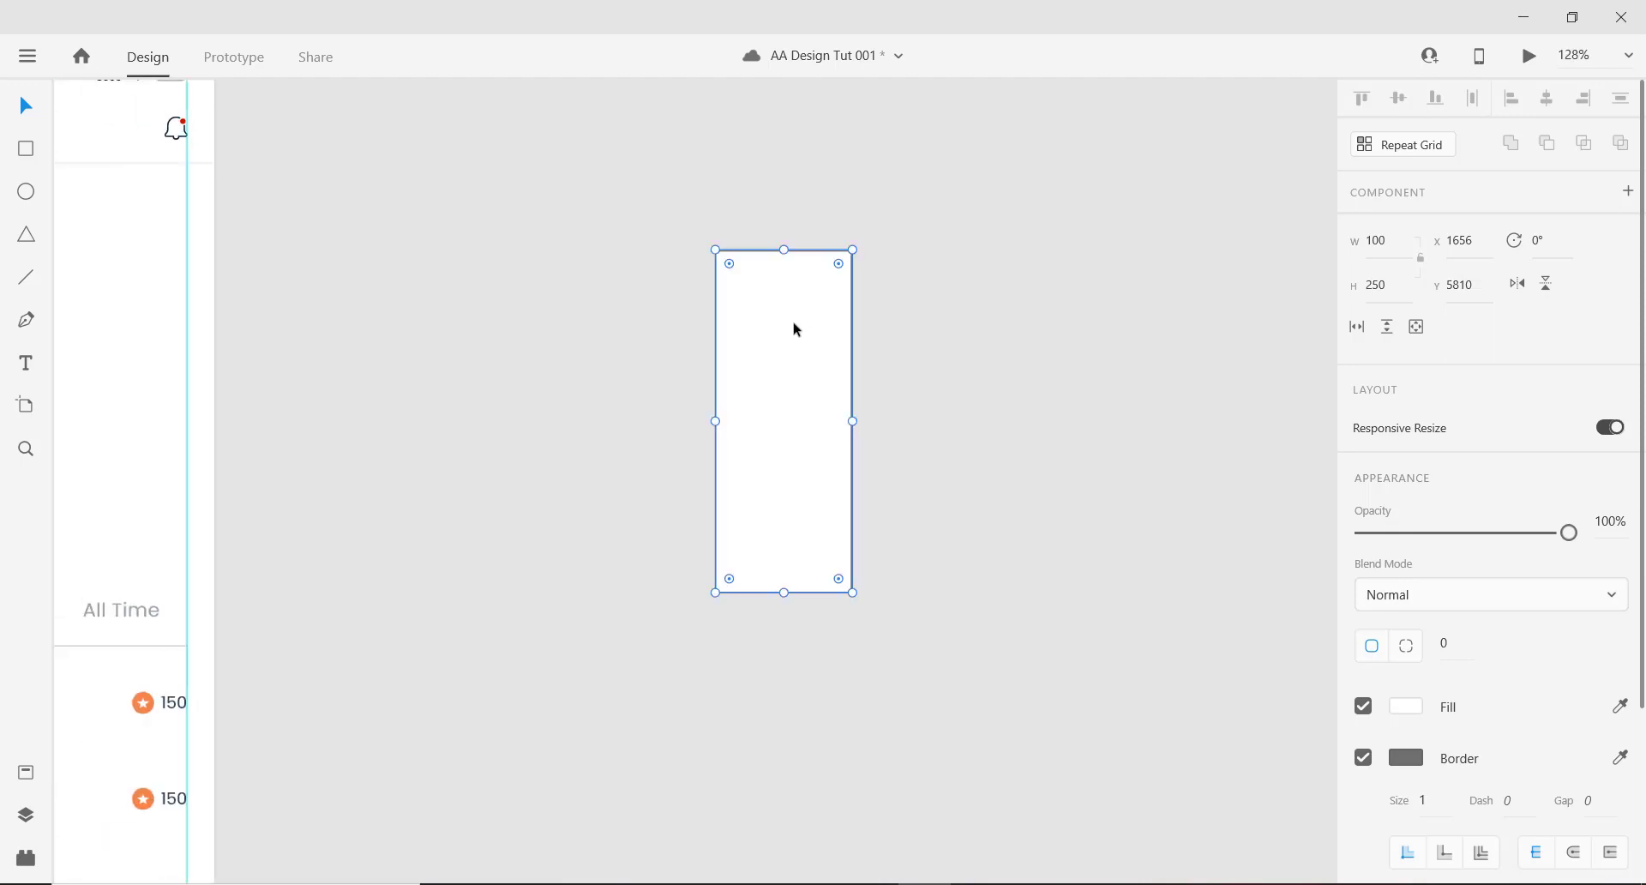
left_click(795, 328)
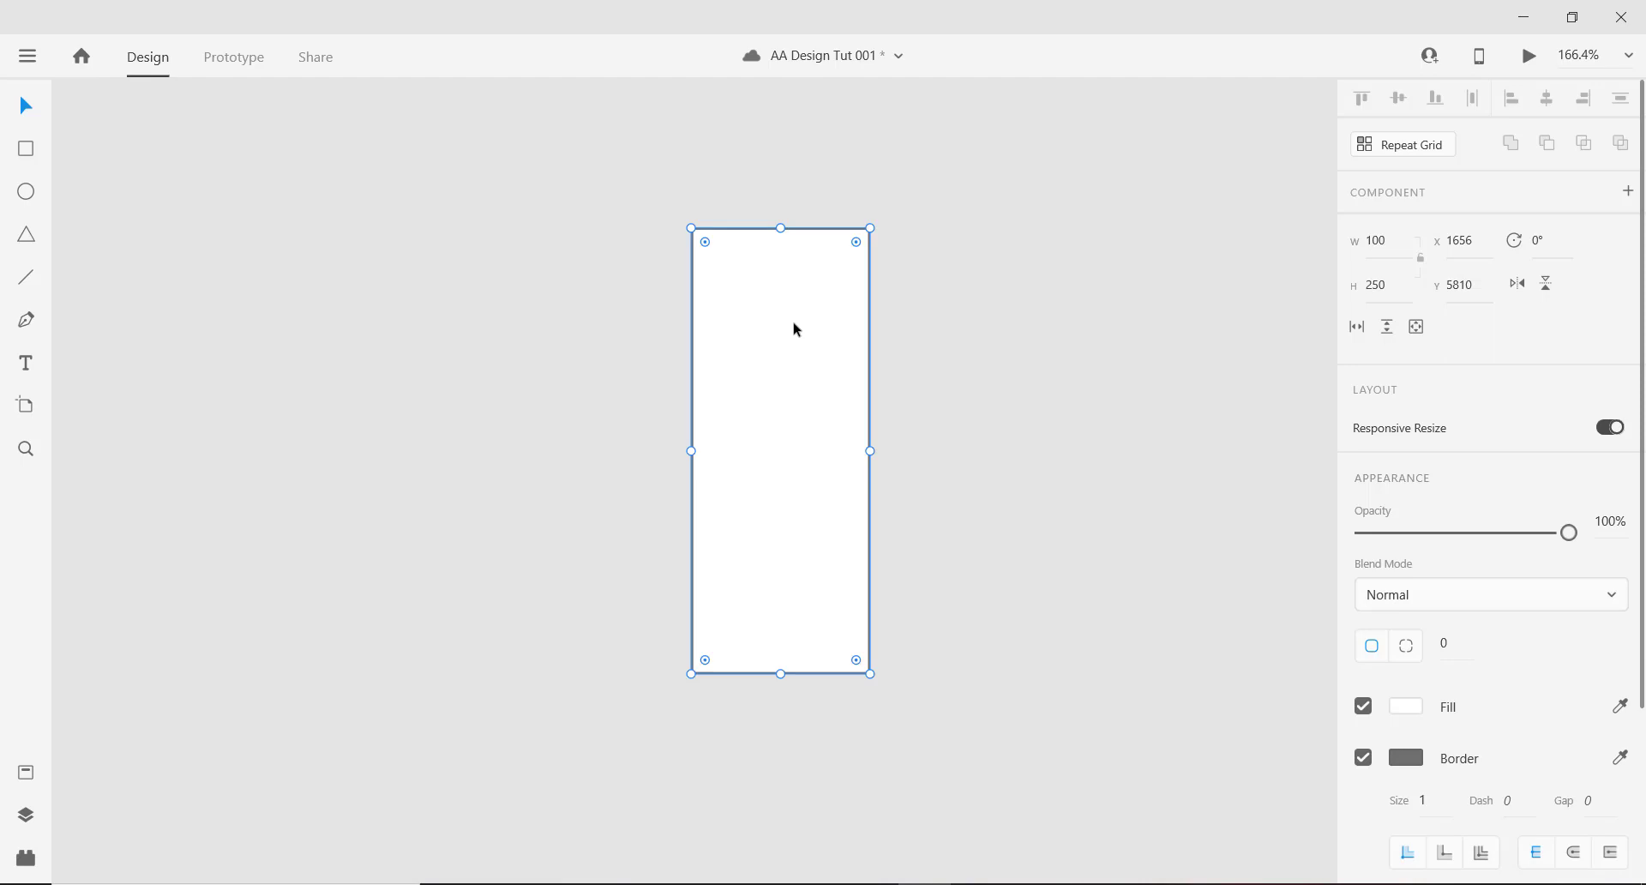
scroll(795, 328, "down", 3)
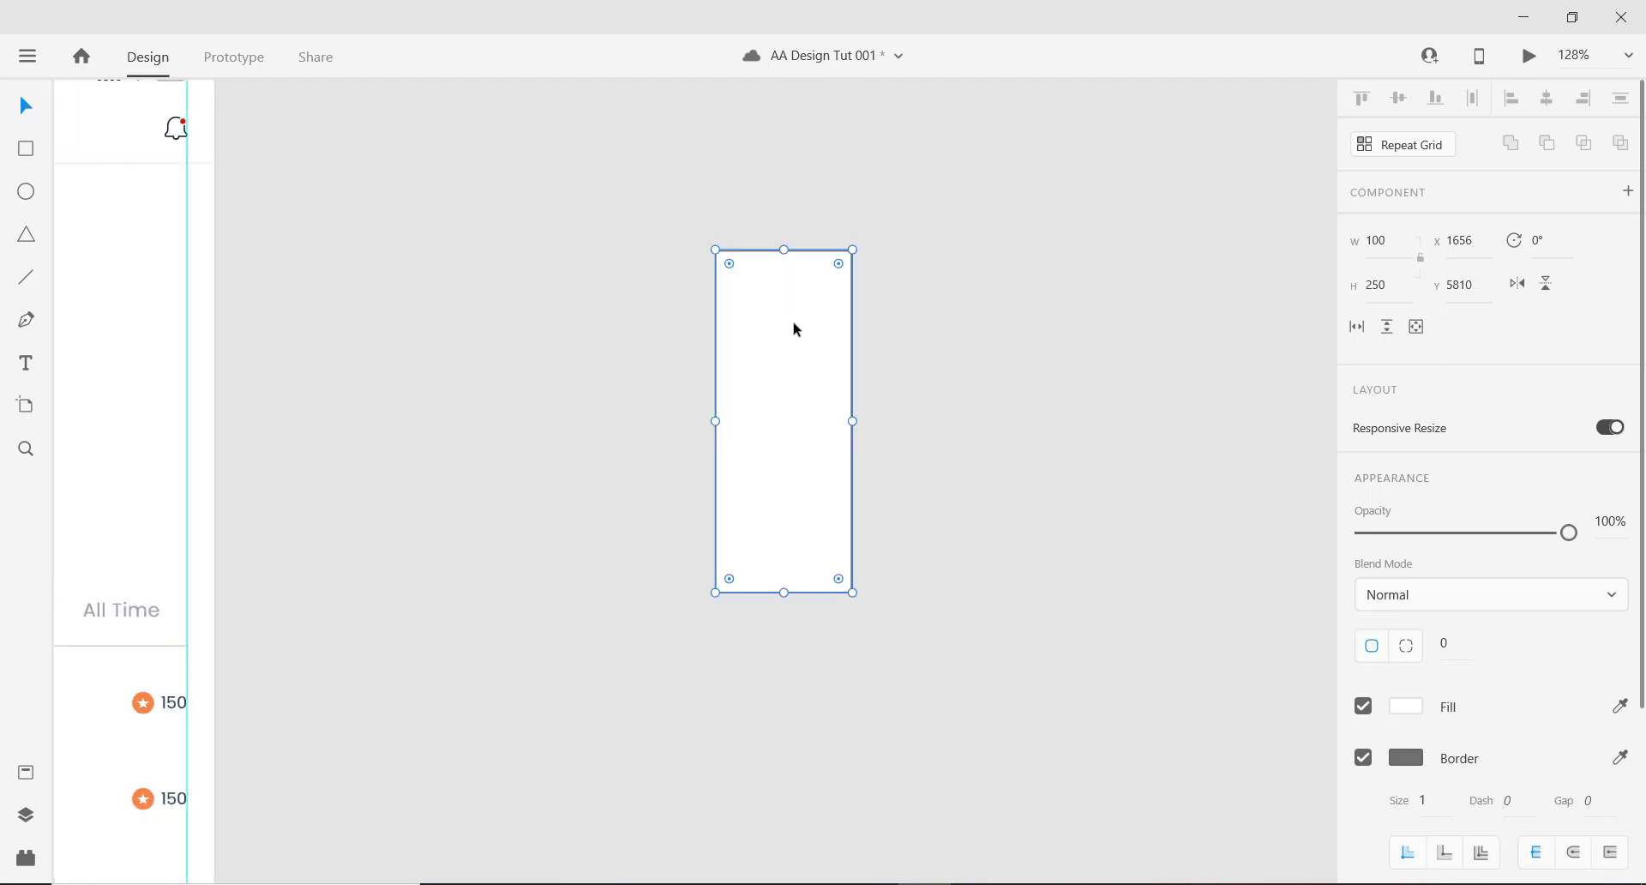
scroll(796, 328, "up", 2)
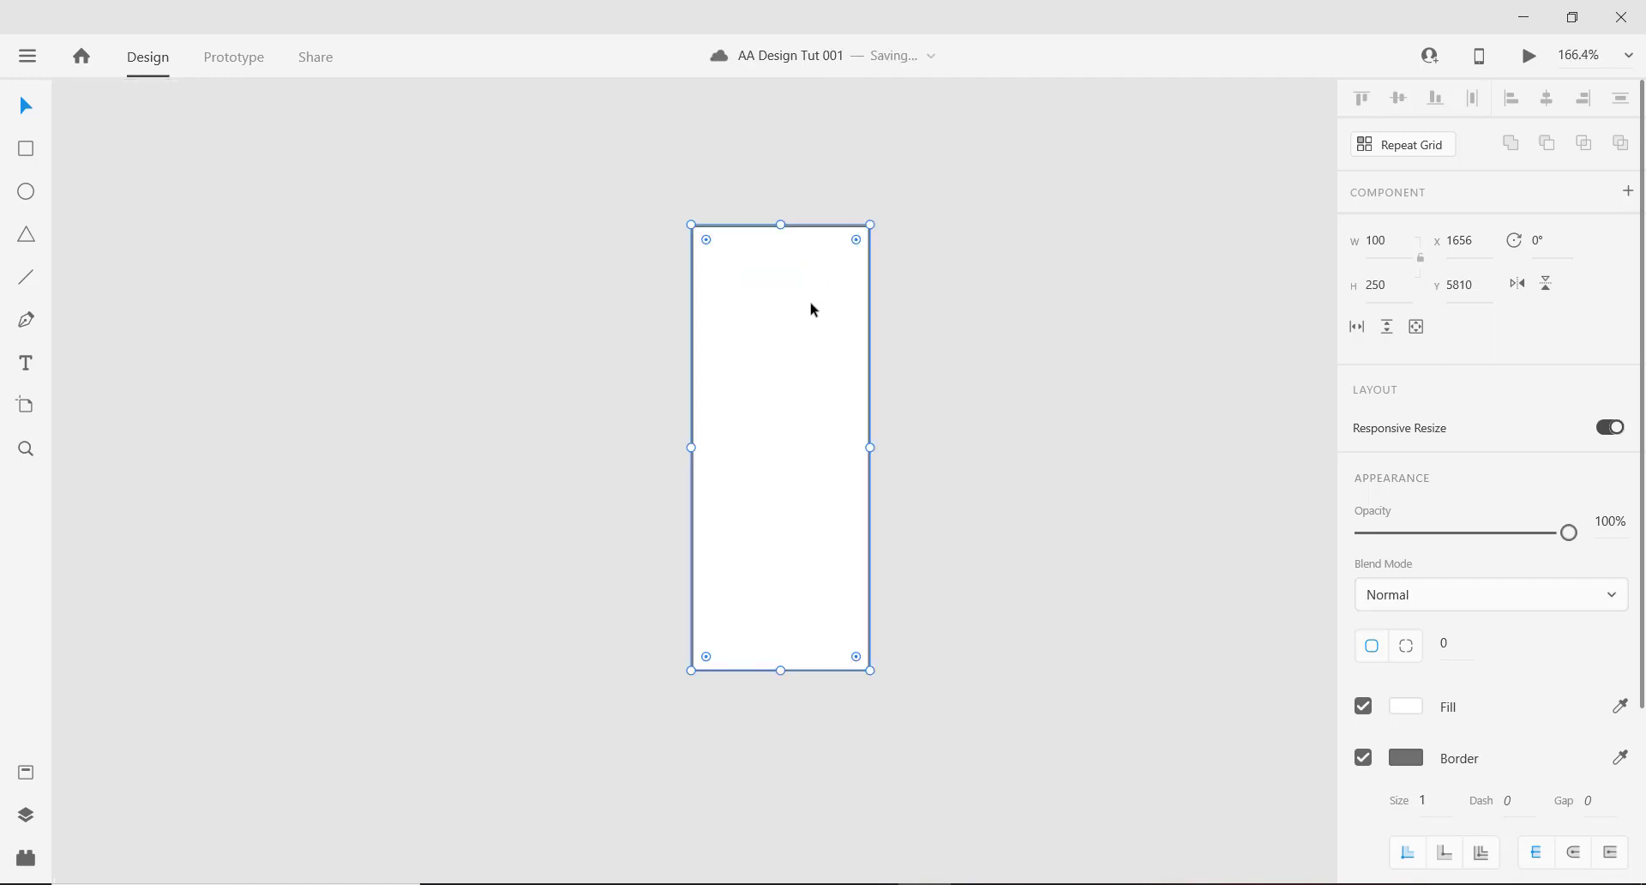
scroll(816, 314, "down", 5)
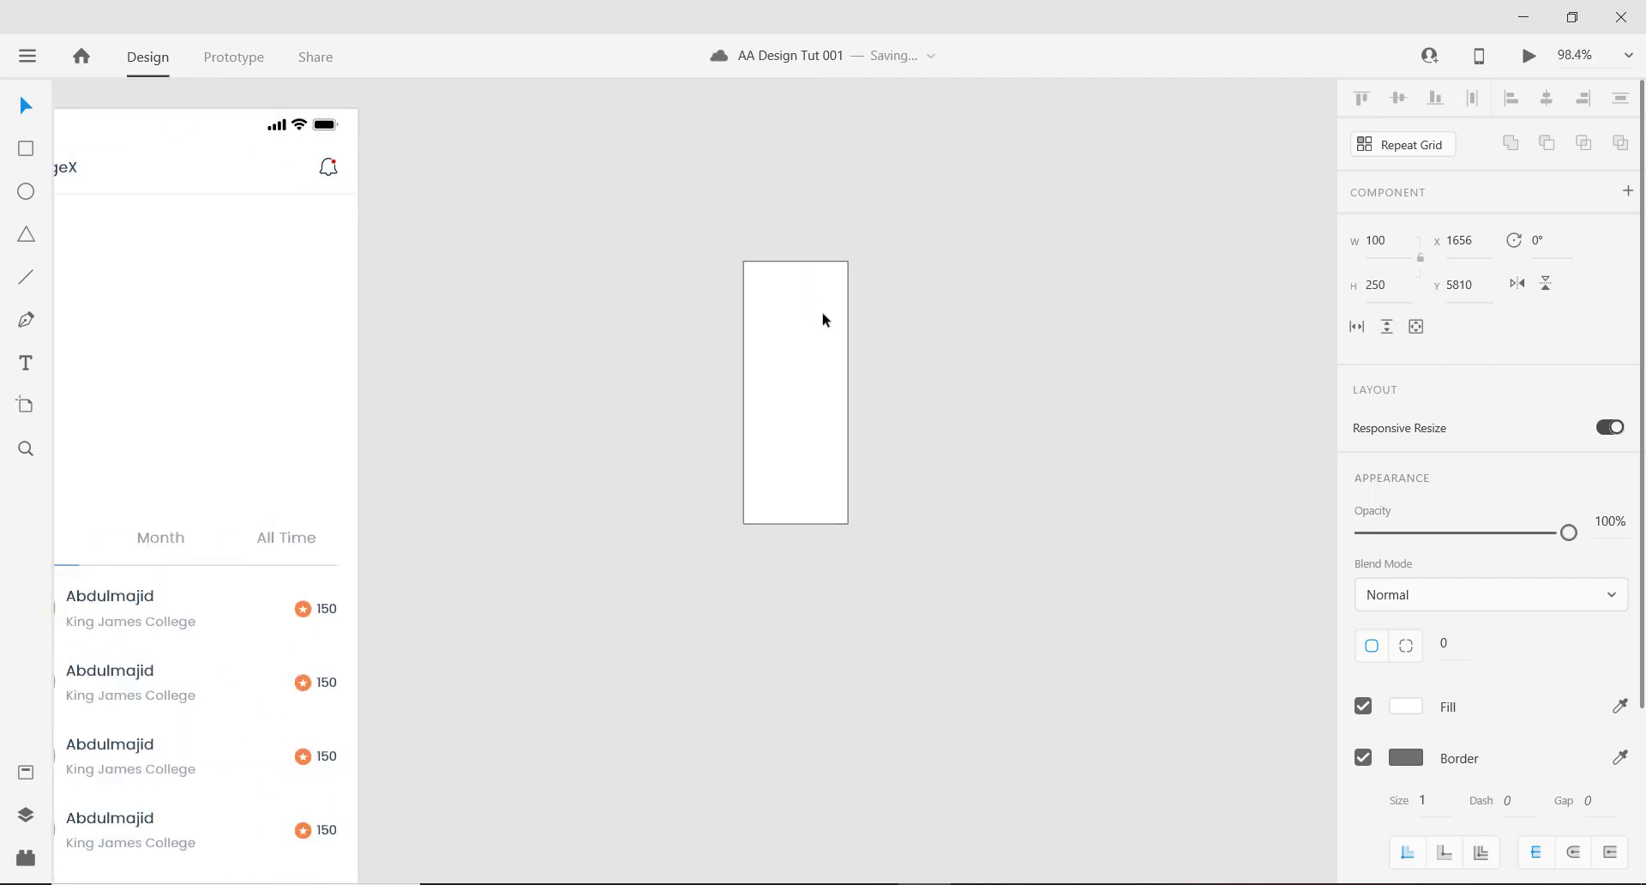
scroll(823, 314, "up", 3)
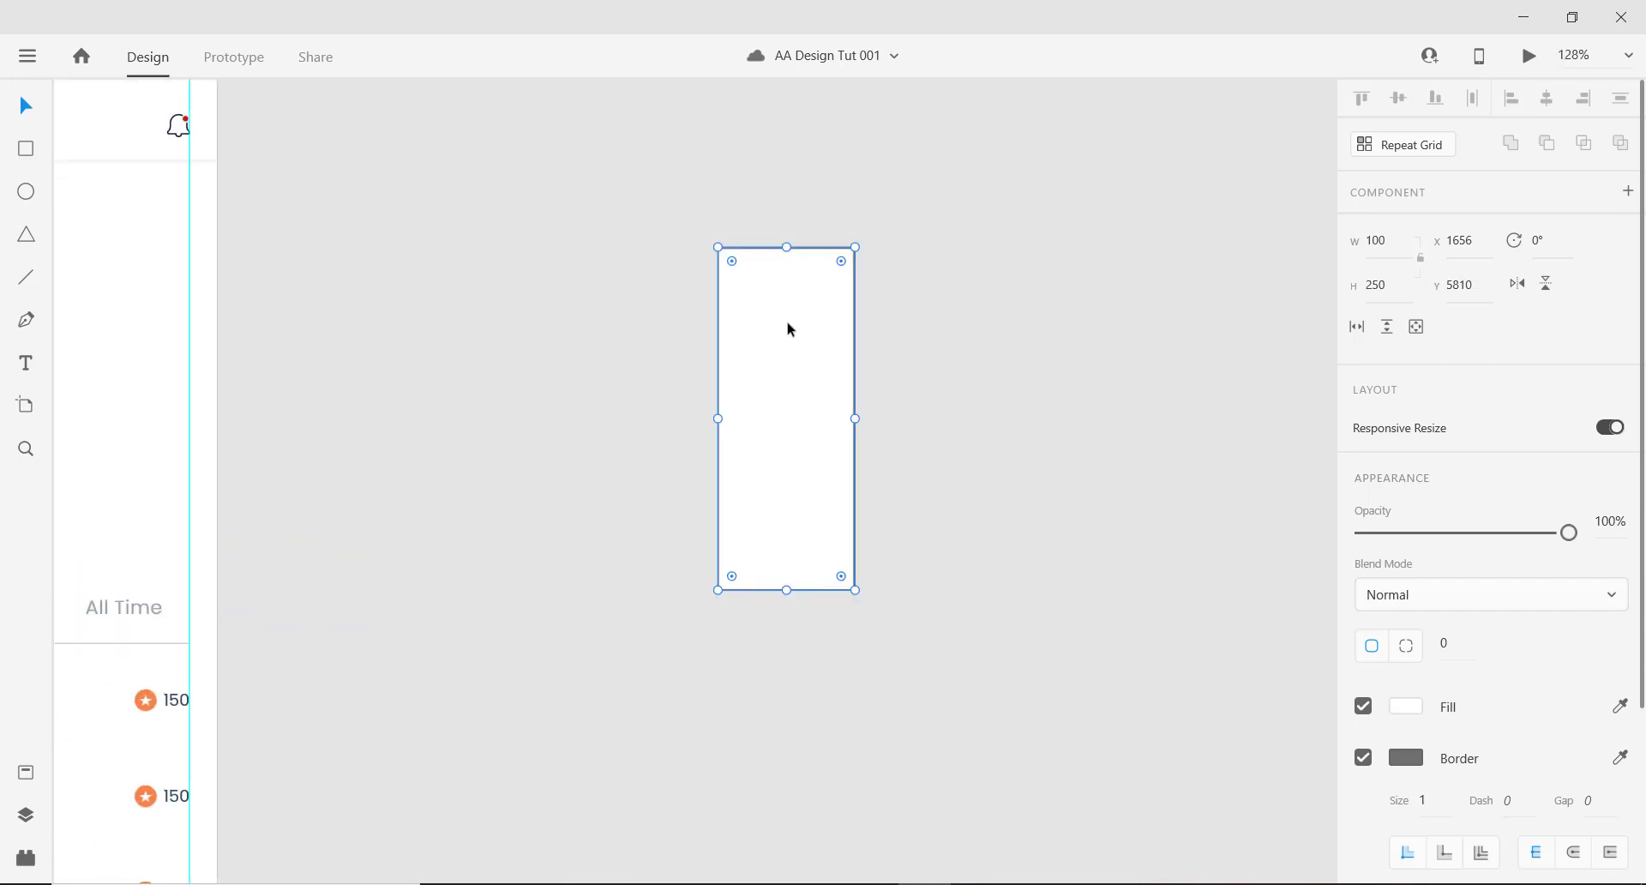
Edit the rectangle's path and lower its upper-right corner point by 10.
double_click(789, 329)
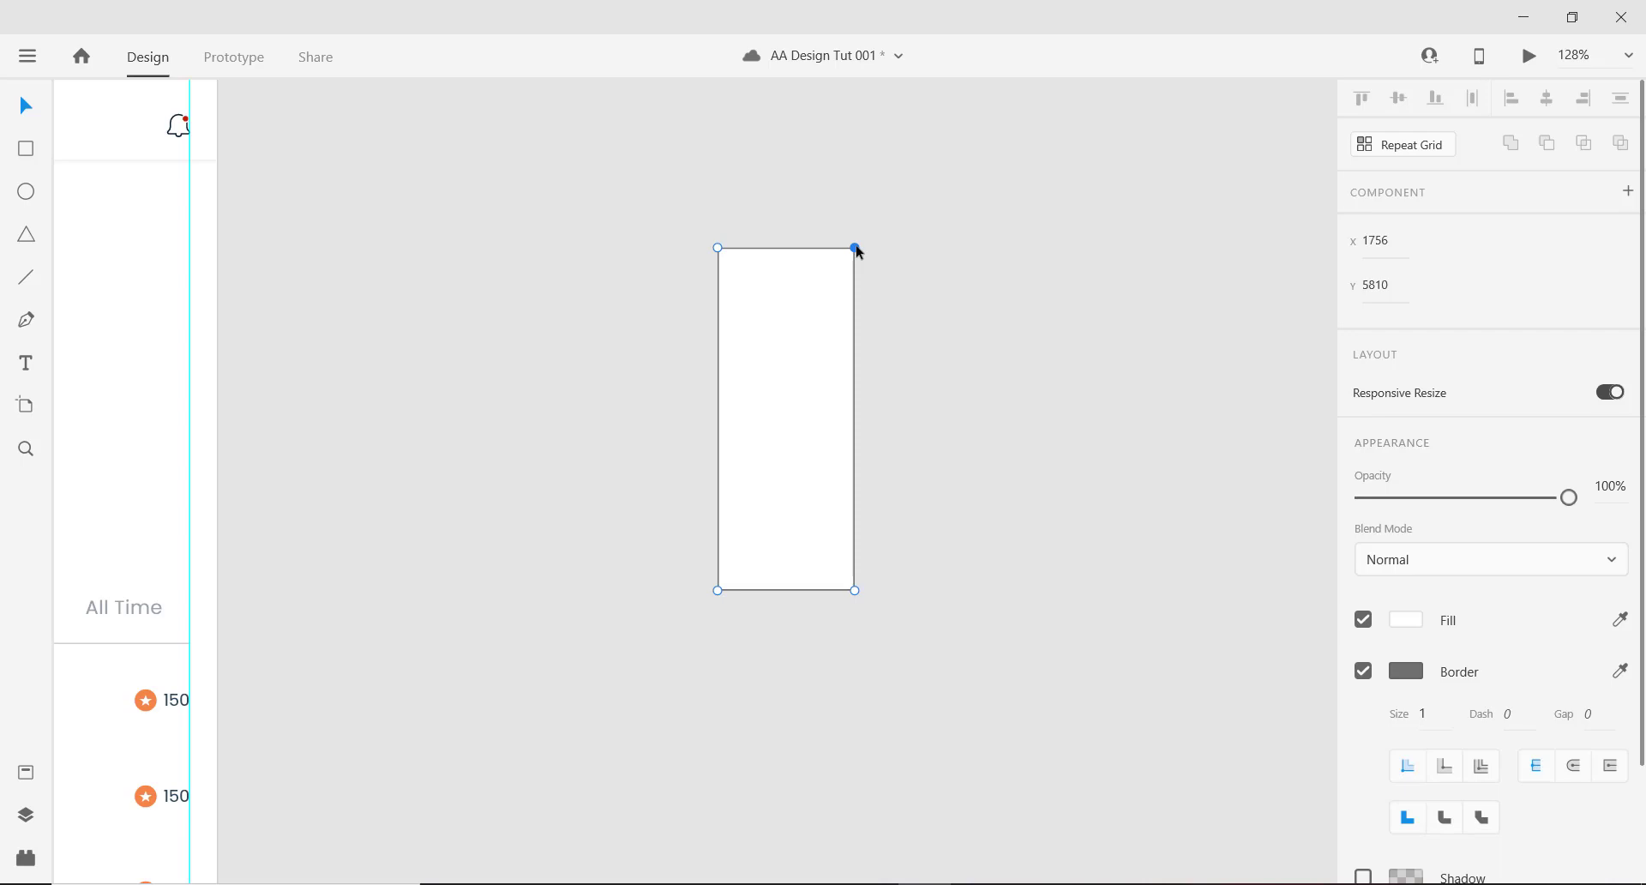
key("shift+Down")
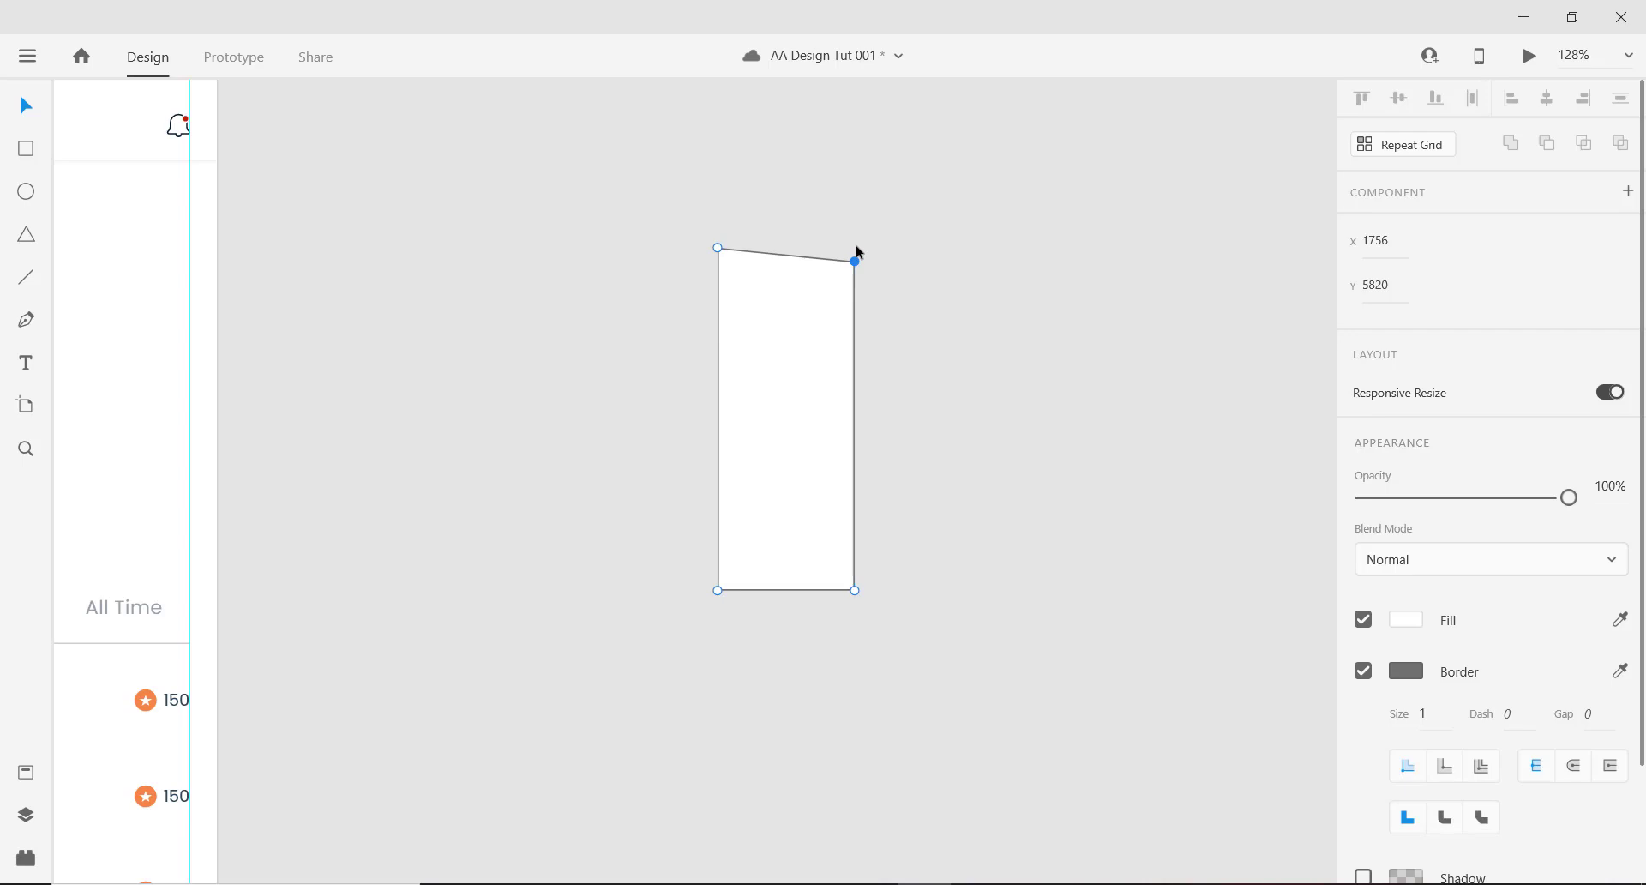
Move the shape's two lower corner points inward by 10 each and leave path editing.
left_click(718, 590)
key("shift+Right")
left_click(855, 591, "shift")
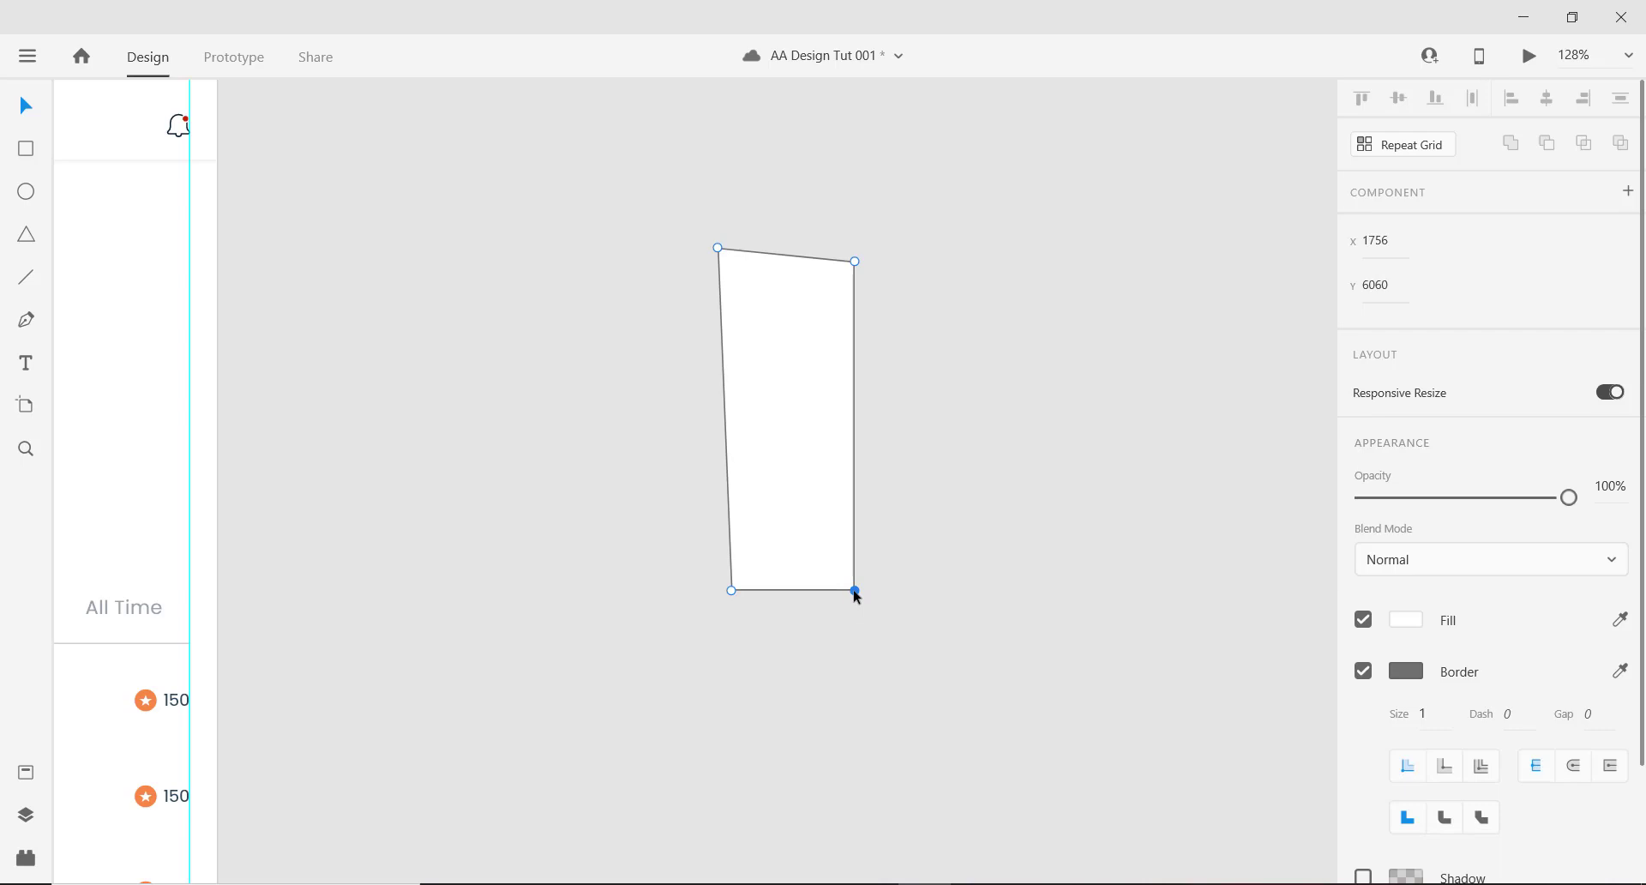
key("shift+Left")
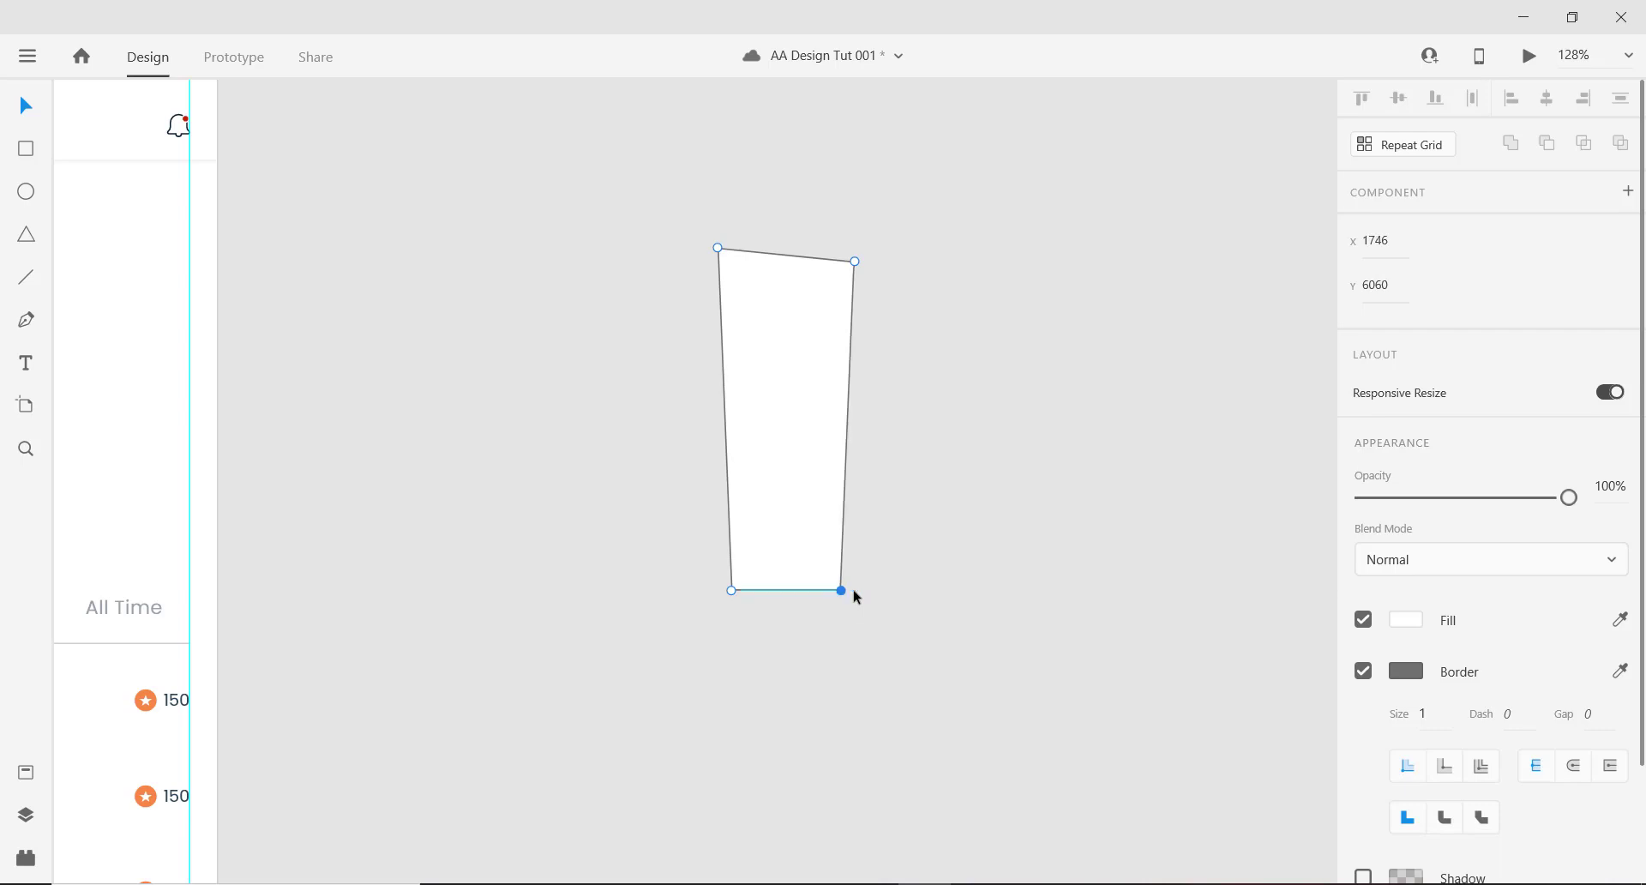
left_click(897, 341)
Draw a rectangle about 100 wide and 47 high across the tapered shape's upper edge.
scroll(728, 282, "down", 2)
scroll(741, 272, "up", 2)
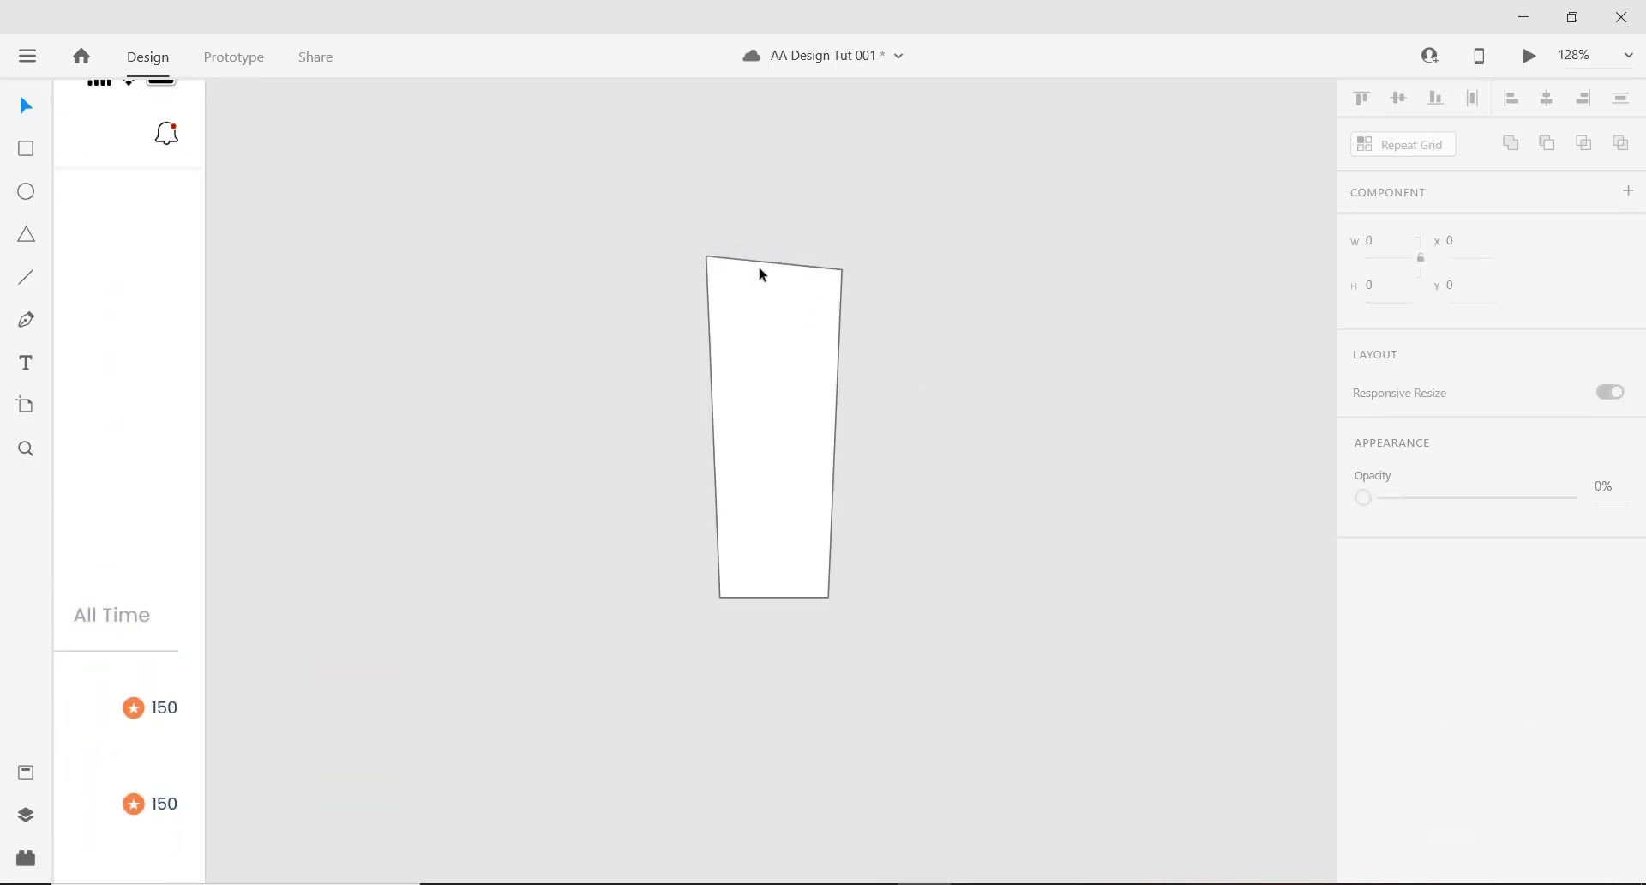
scroll(781, 272, "up", 1)
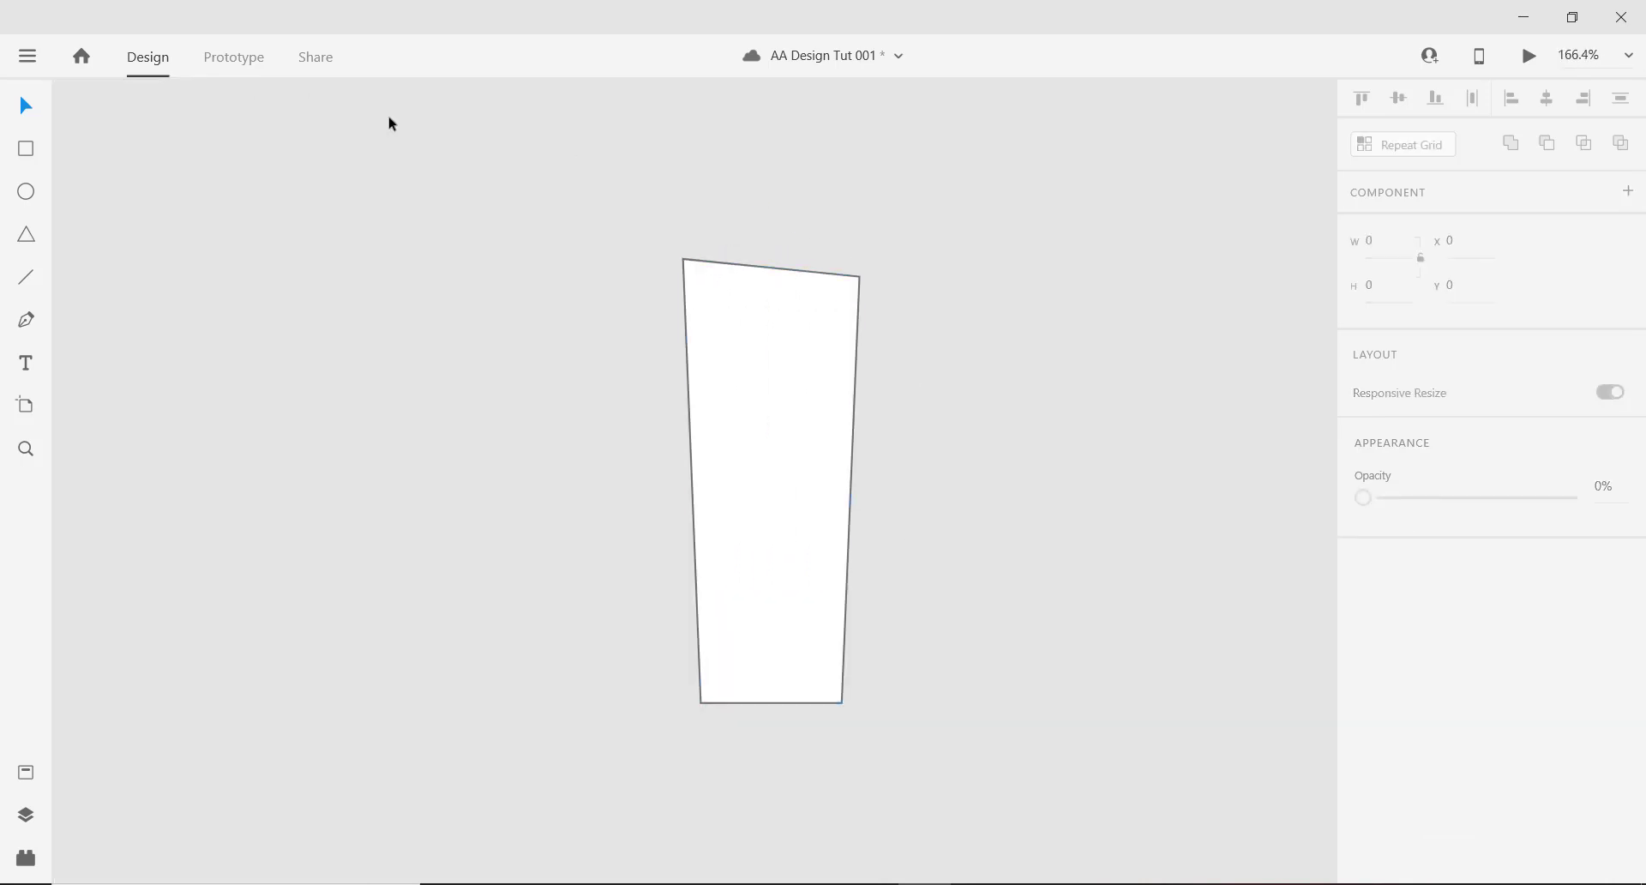
left_click(27, 150)
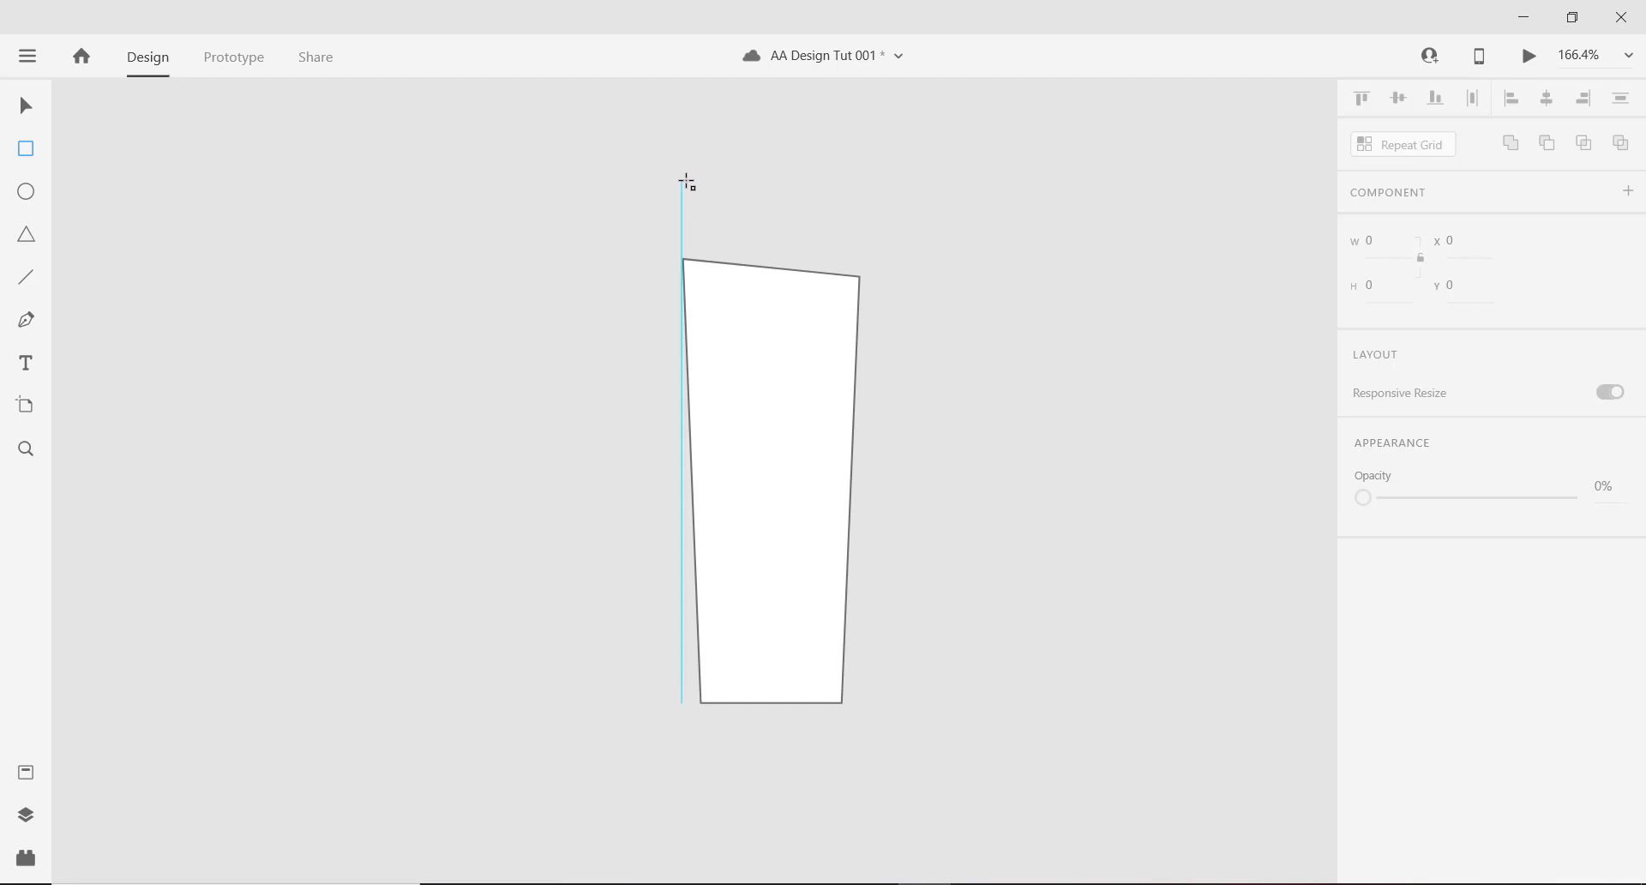
left_click_drag(684, 180, 859, 265)
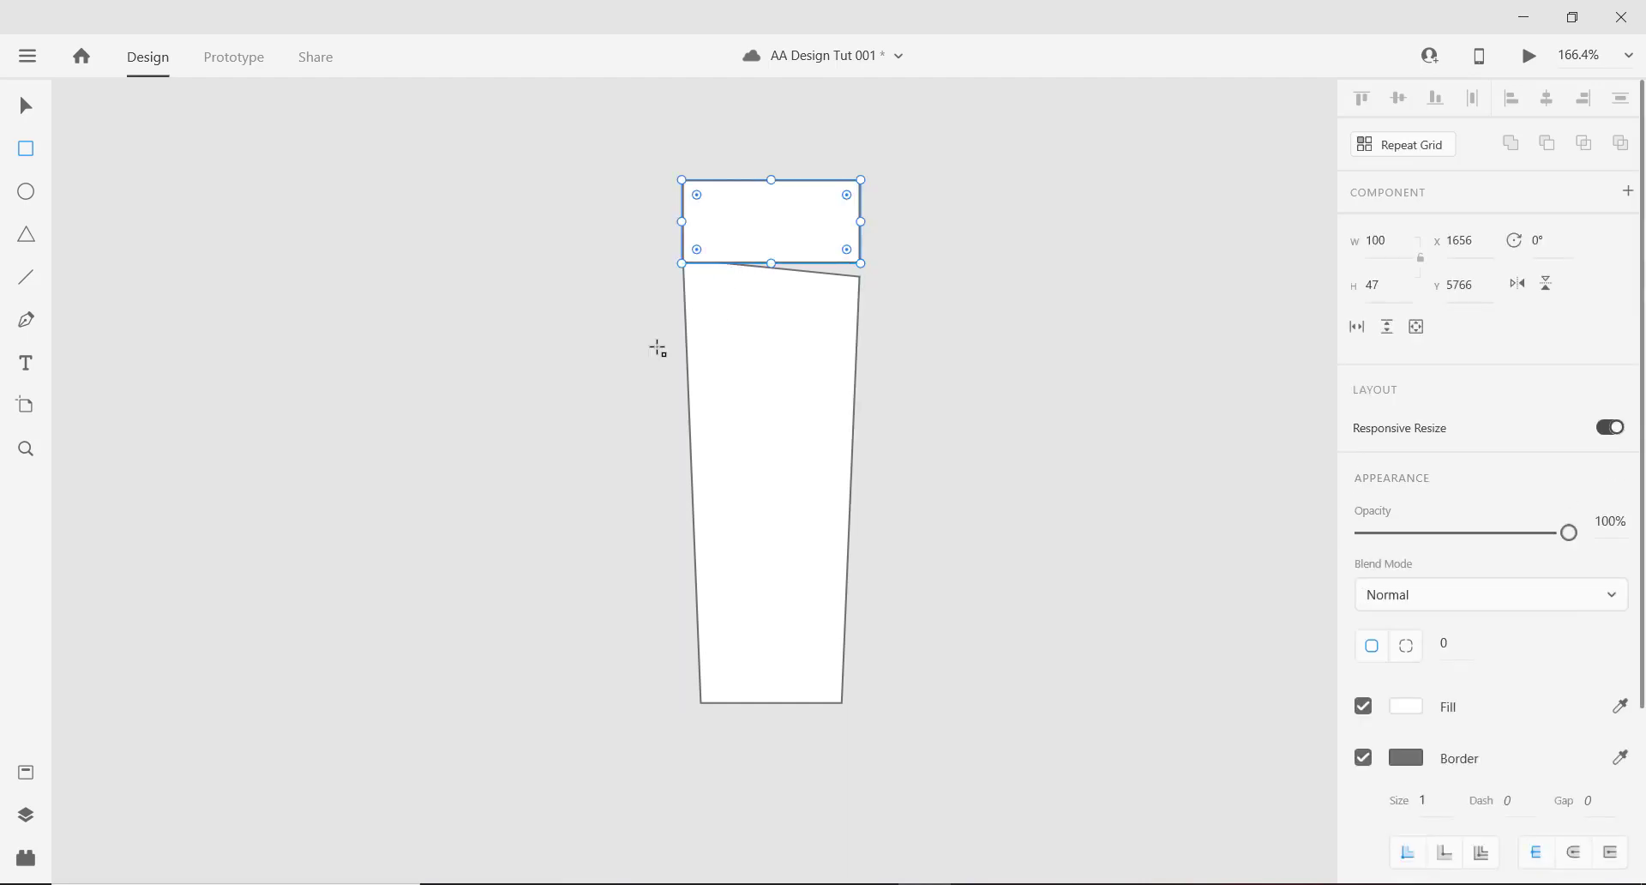
scroll(909, 219, "up", 3)
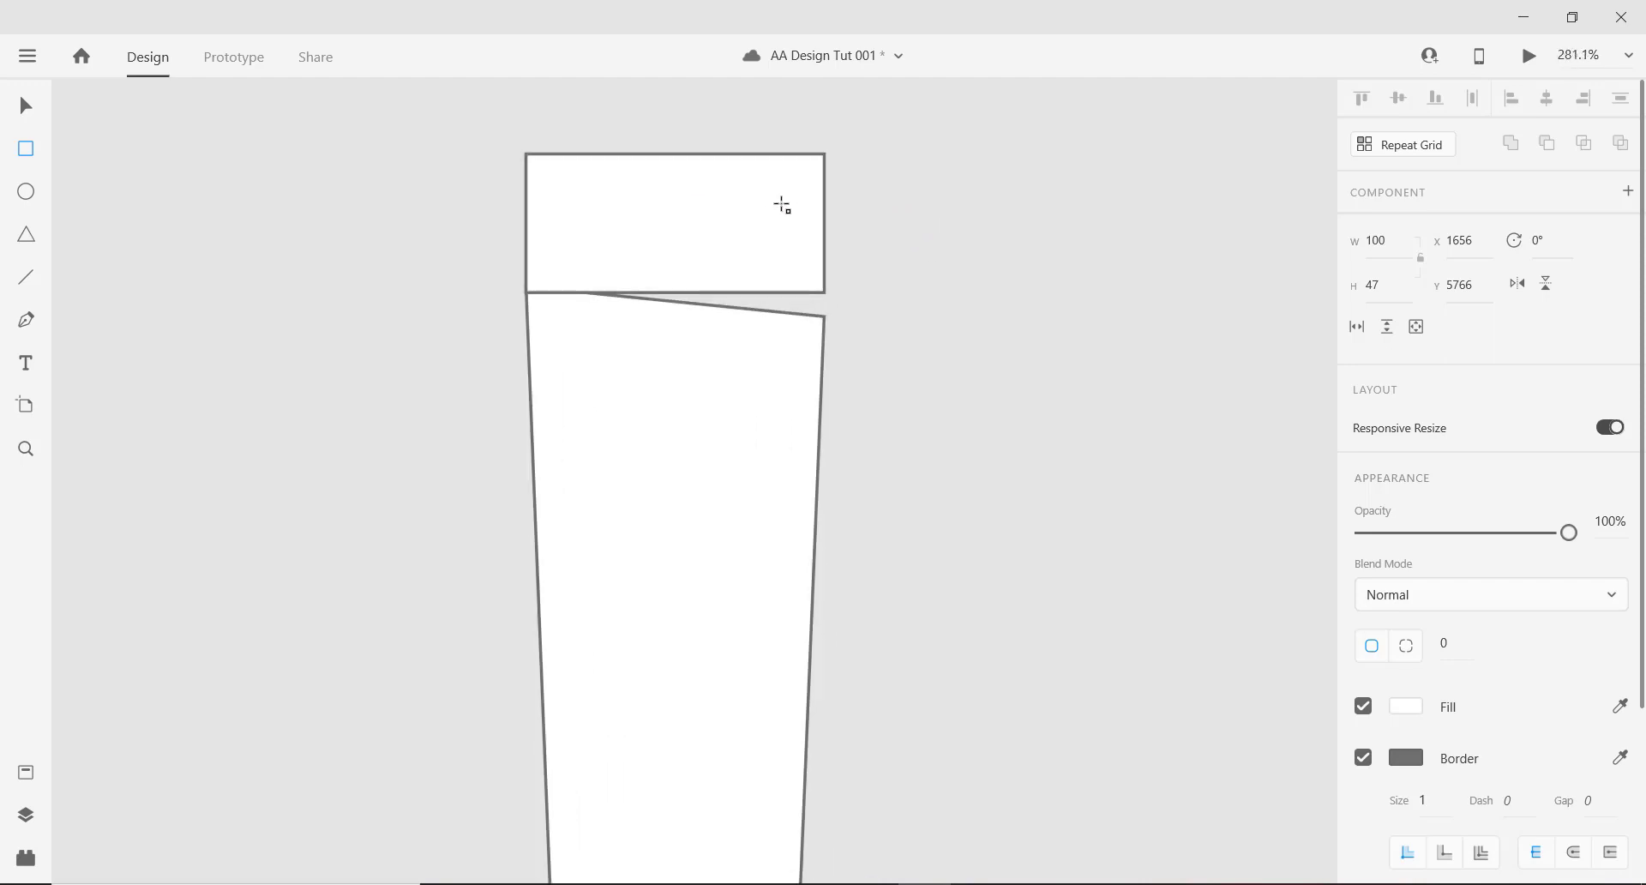
scroll(783, 206, "down", 3)
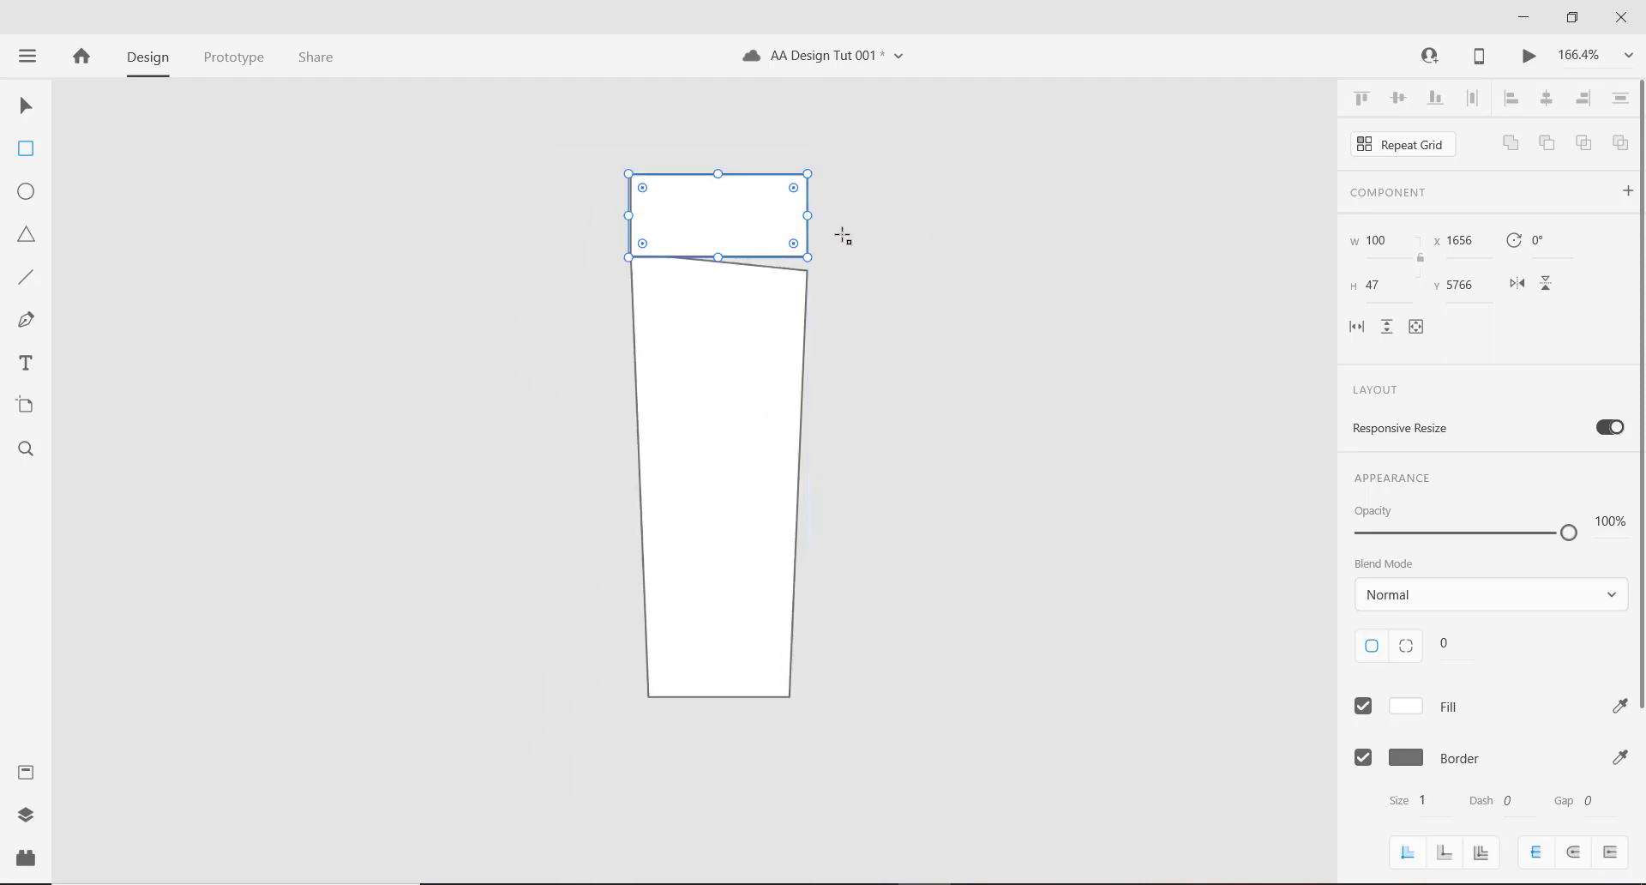
scroll(790, 231, "up", 4)
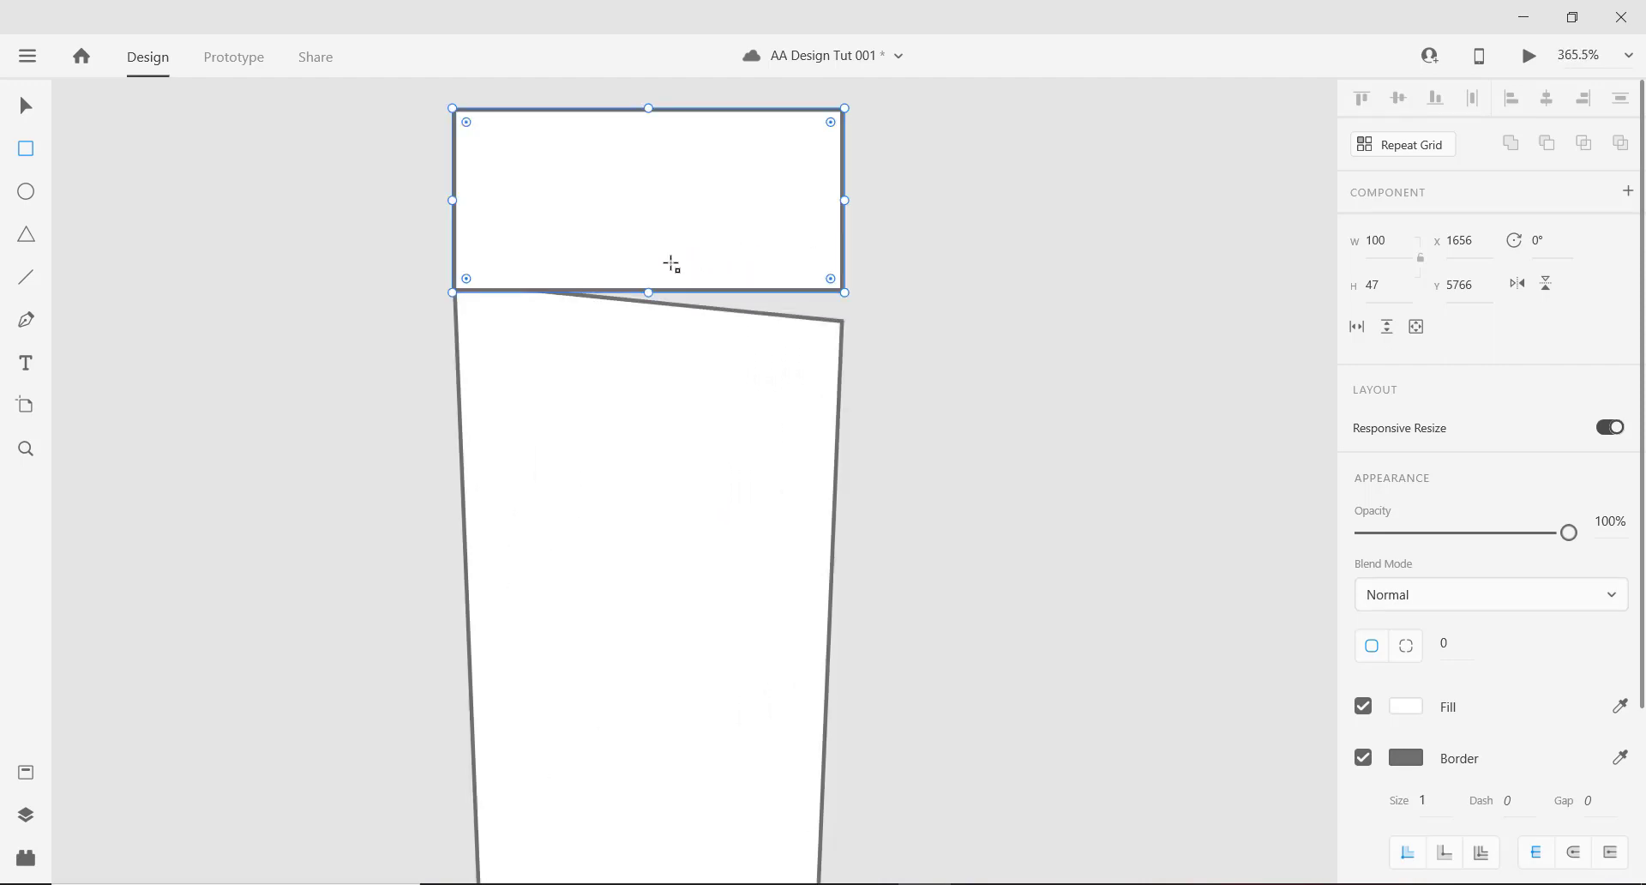
key("v")
Move the new rectangle up to Y 5763 so it rests on the tapered shape's highest corner.
scroll(926, 275, "down", 1)
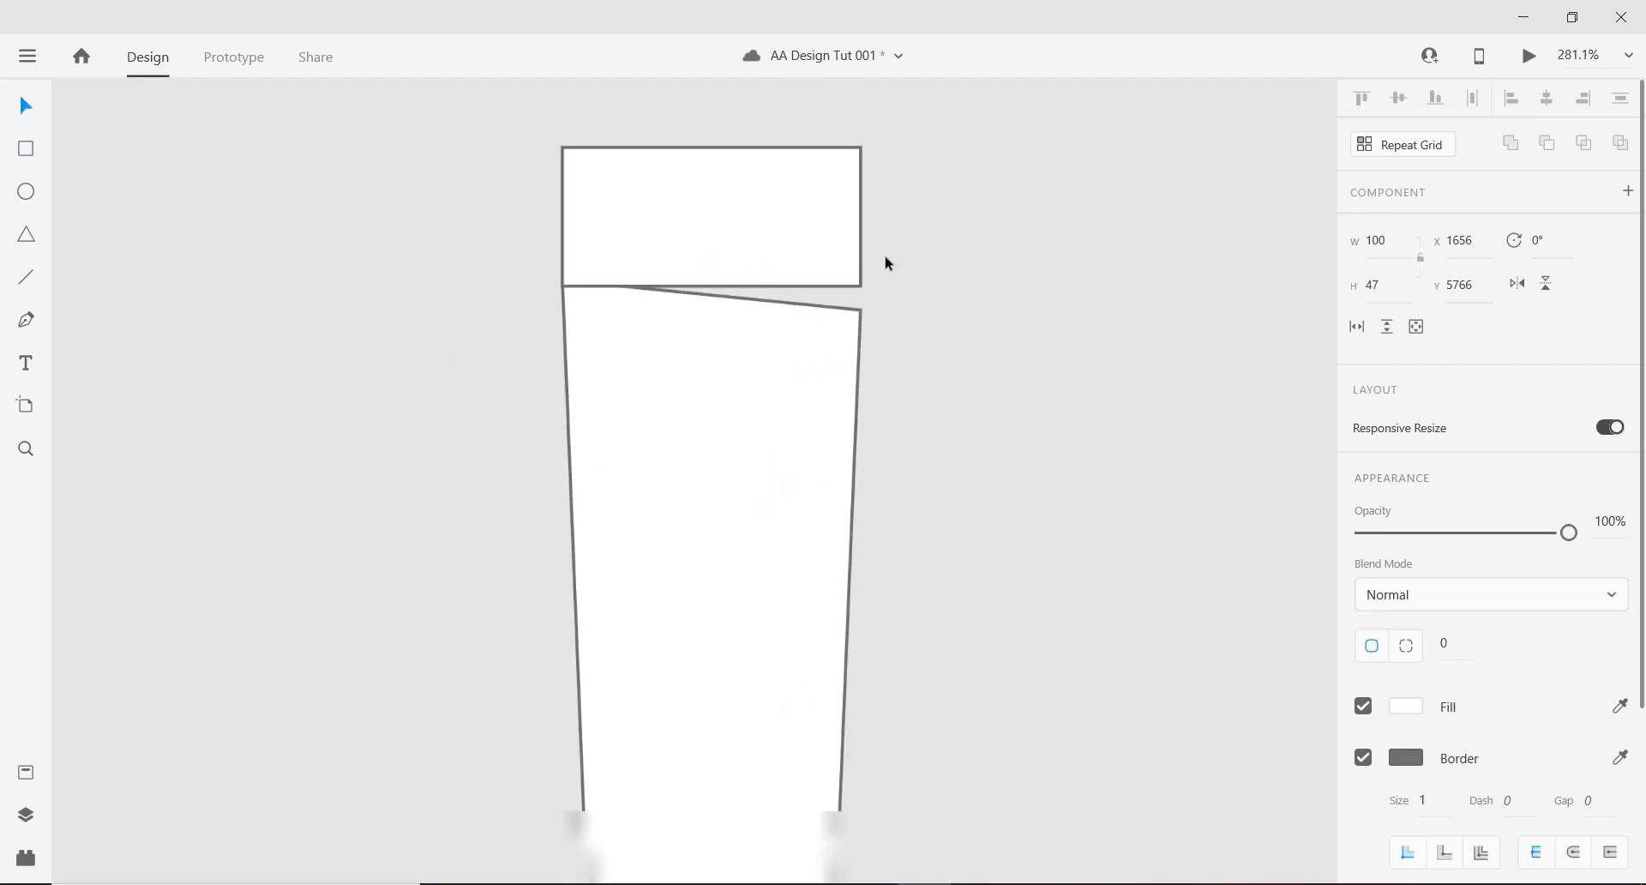
left_click_drag(775, 229, 779, 334)
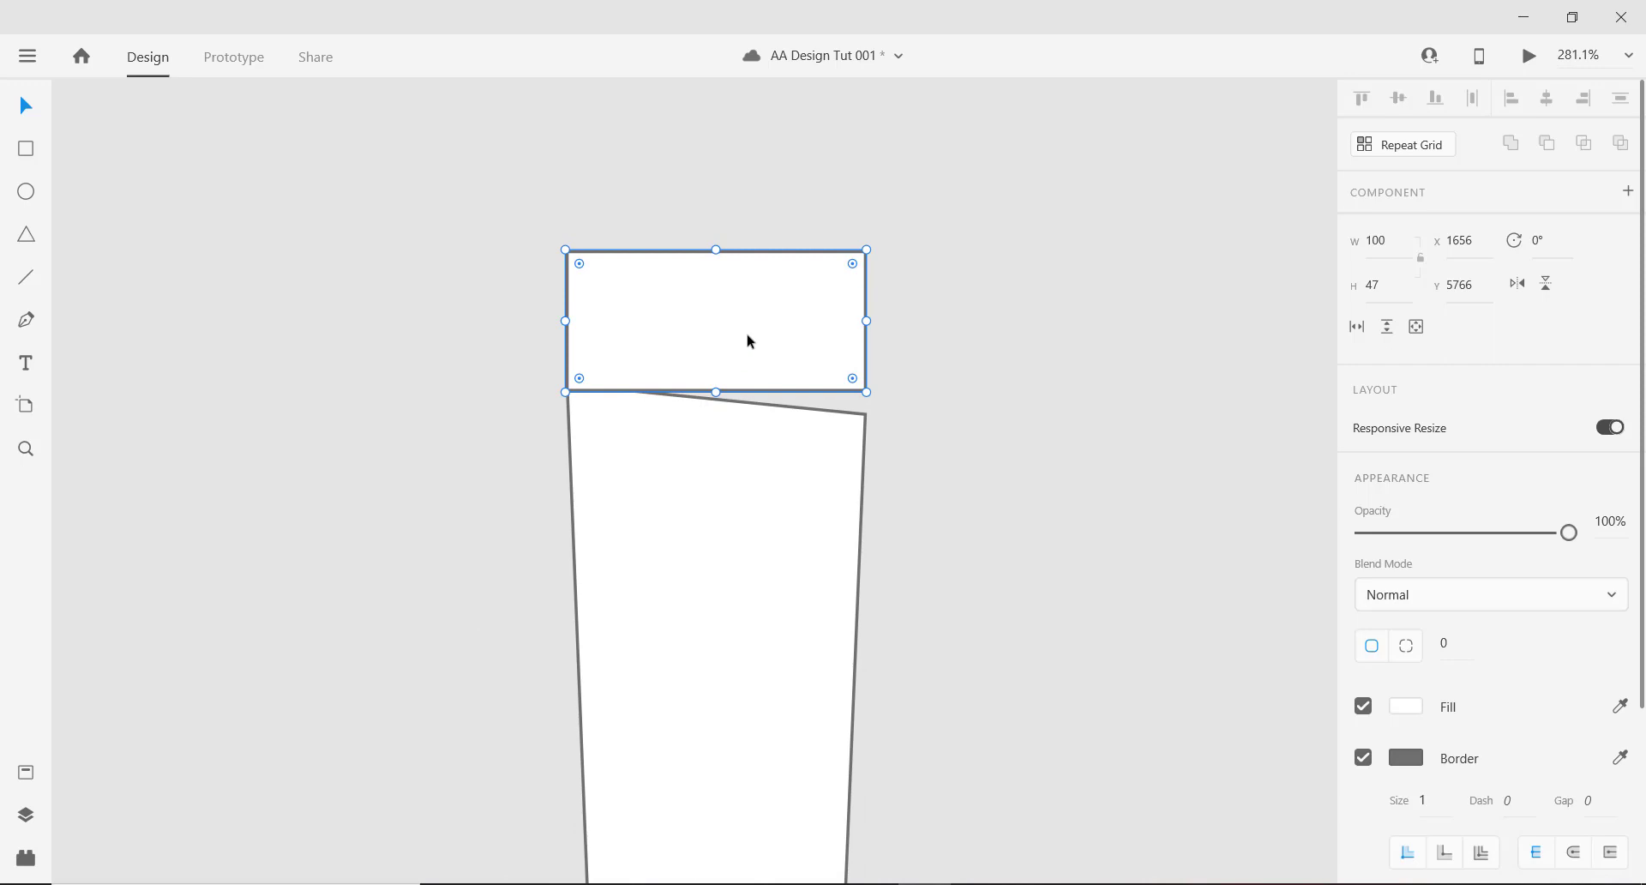
scroll(748, 338, "up", 1)
scroll(747, 338, "down", 1)
scroll(748, 341, "down", 2)
left_click_drag(735, 331, 736, 329)
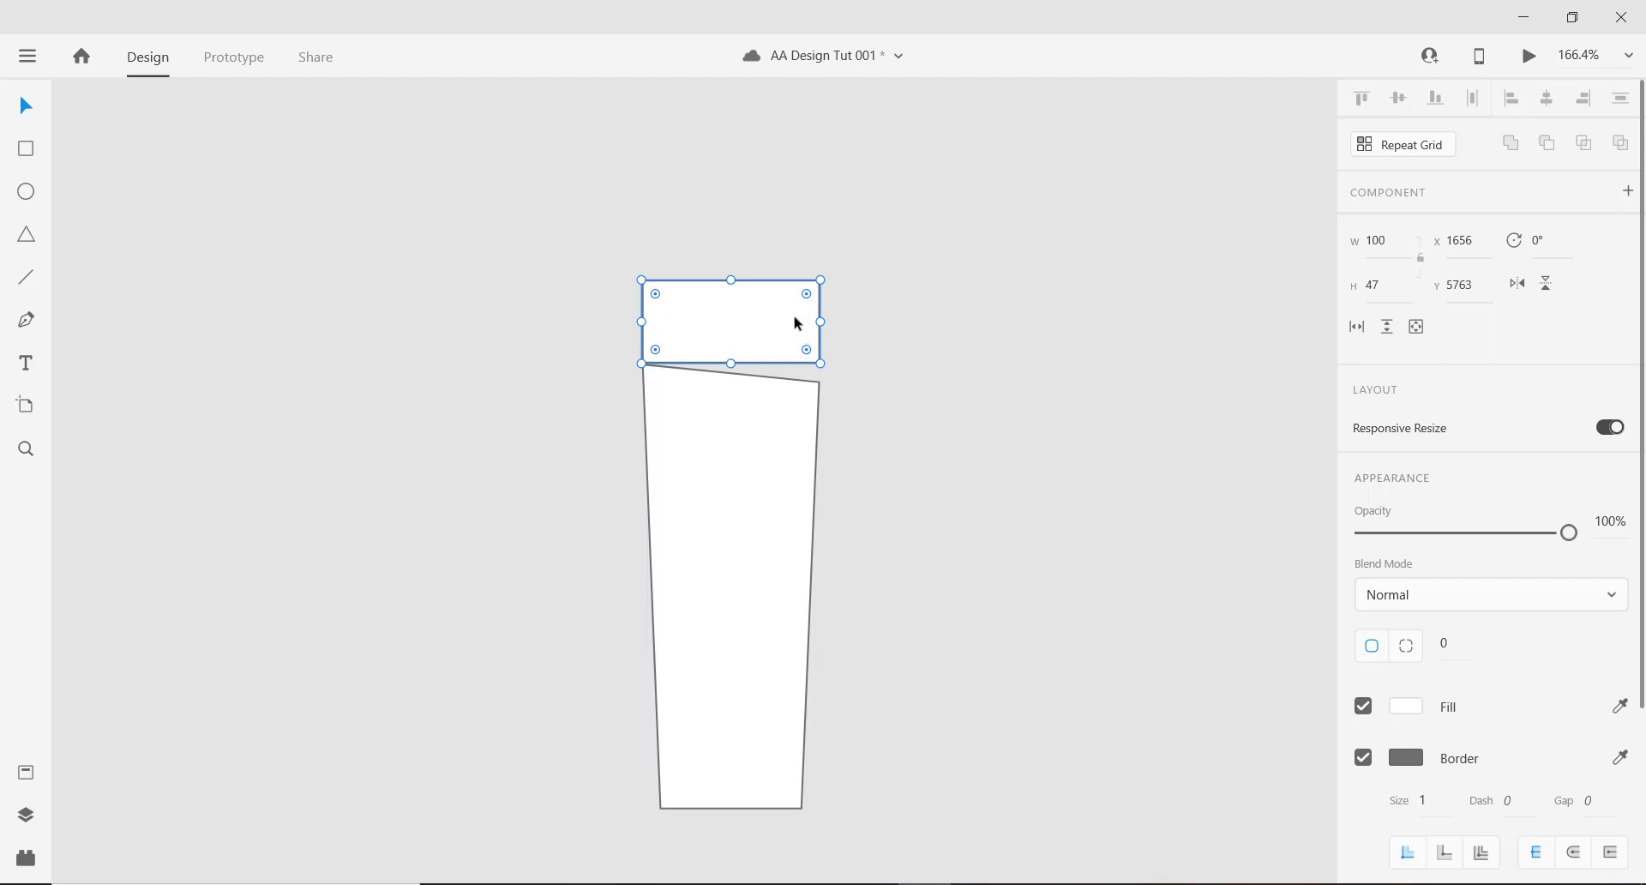
Reduce the upper rectangle's height to 20, keeping its width of 100.
scroll(771, 308, "up", 1)
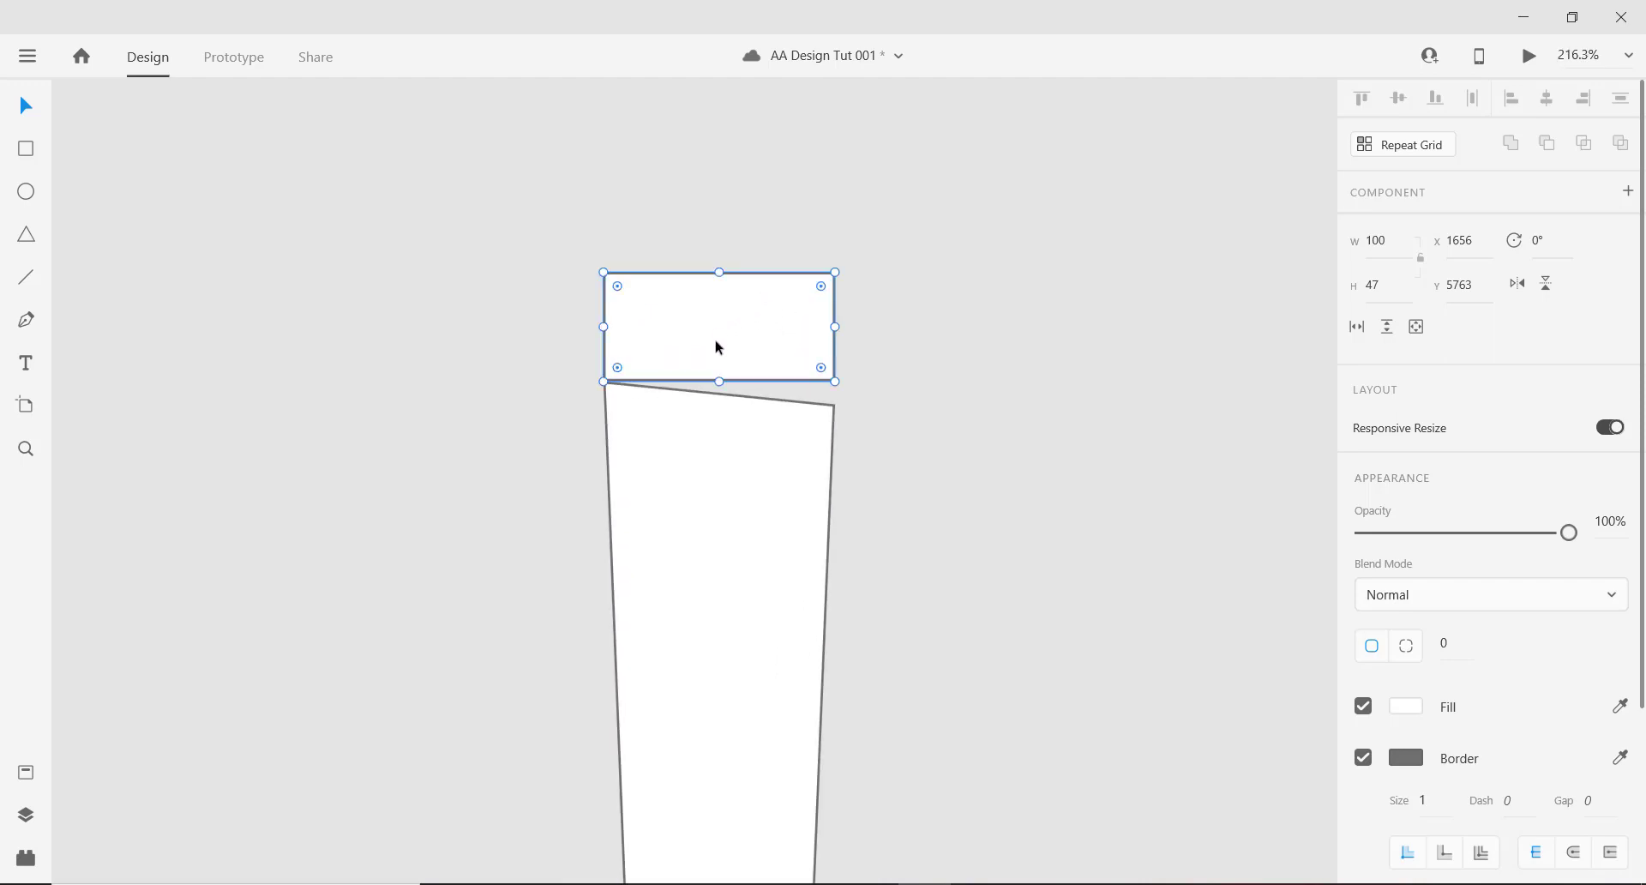
scroll(720, 343, "up", 1)
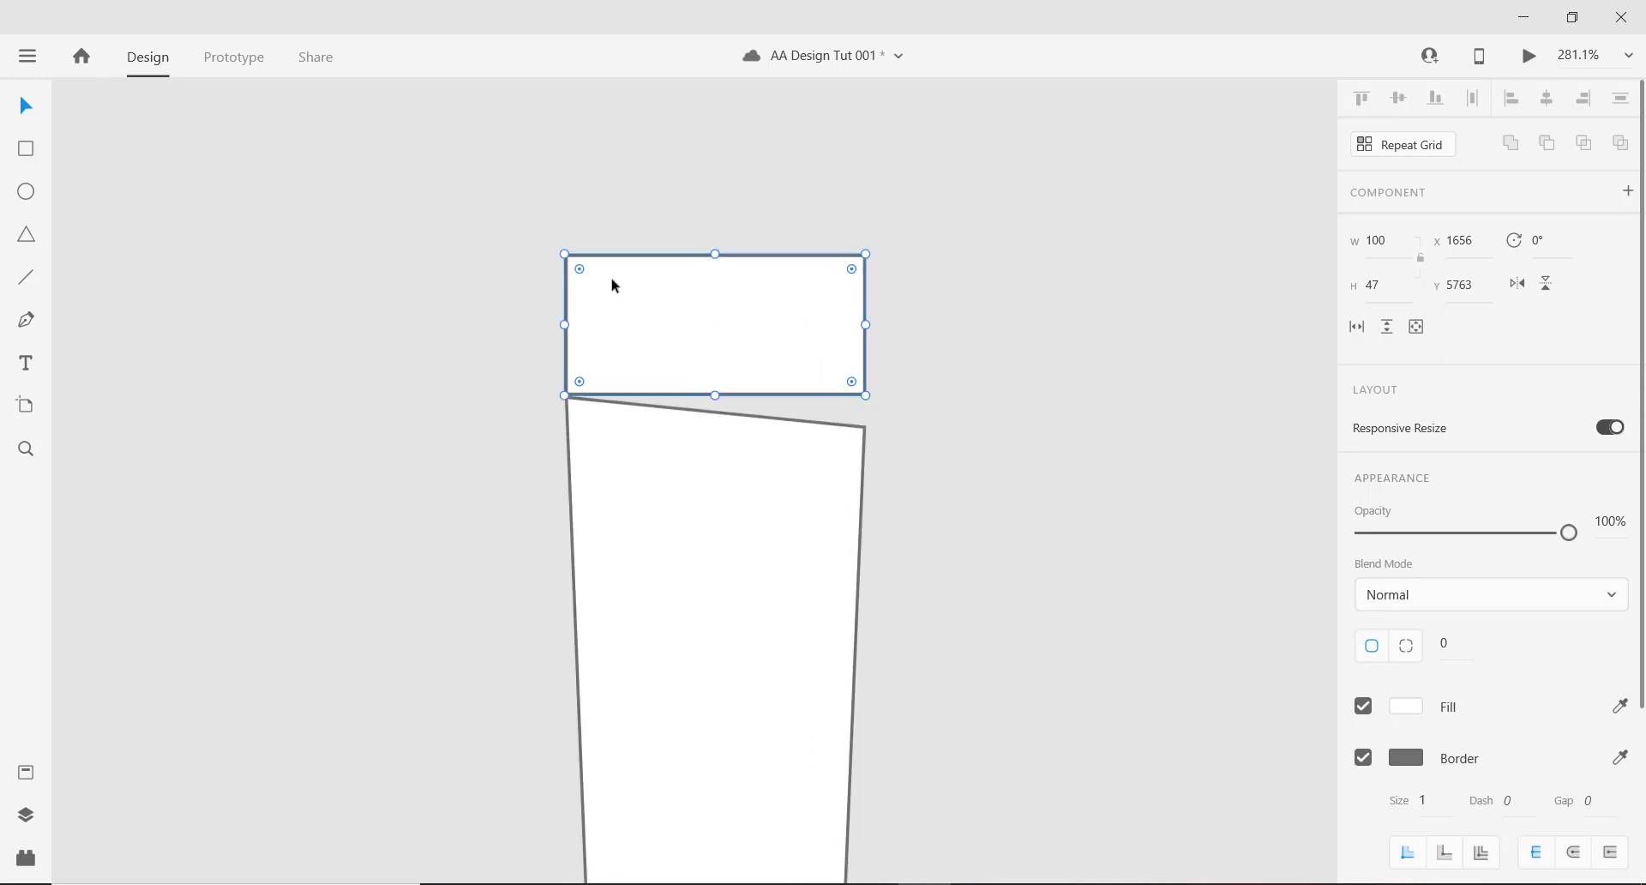
left_click_drag(715, 254, 712, 314)
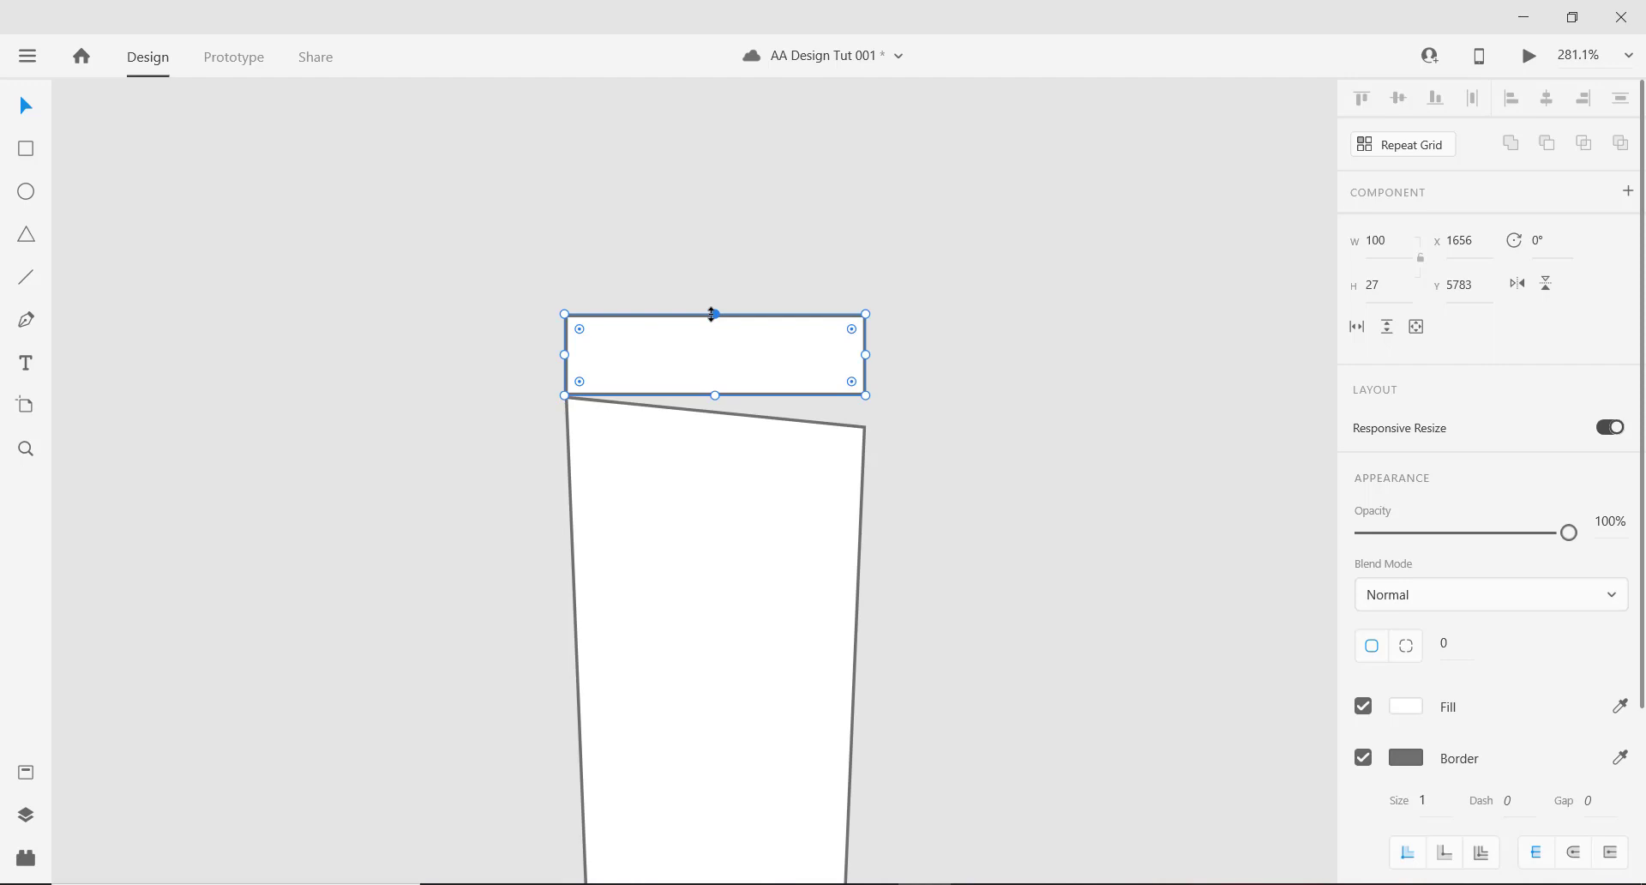
left_click(1394, 285)
key("Down")
key("Down")
key("Down")
key("Down")
key("Down")
key("Down")
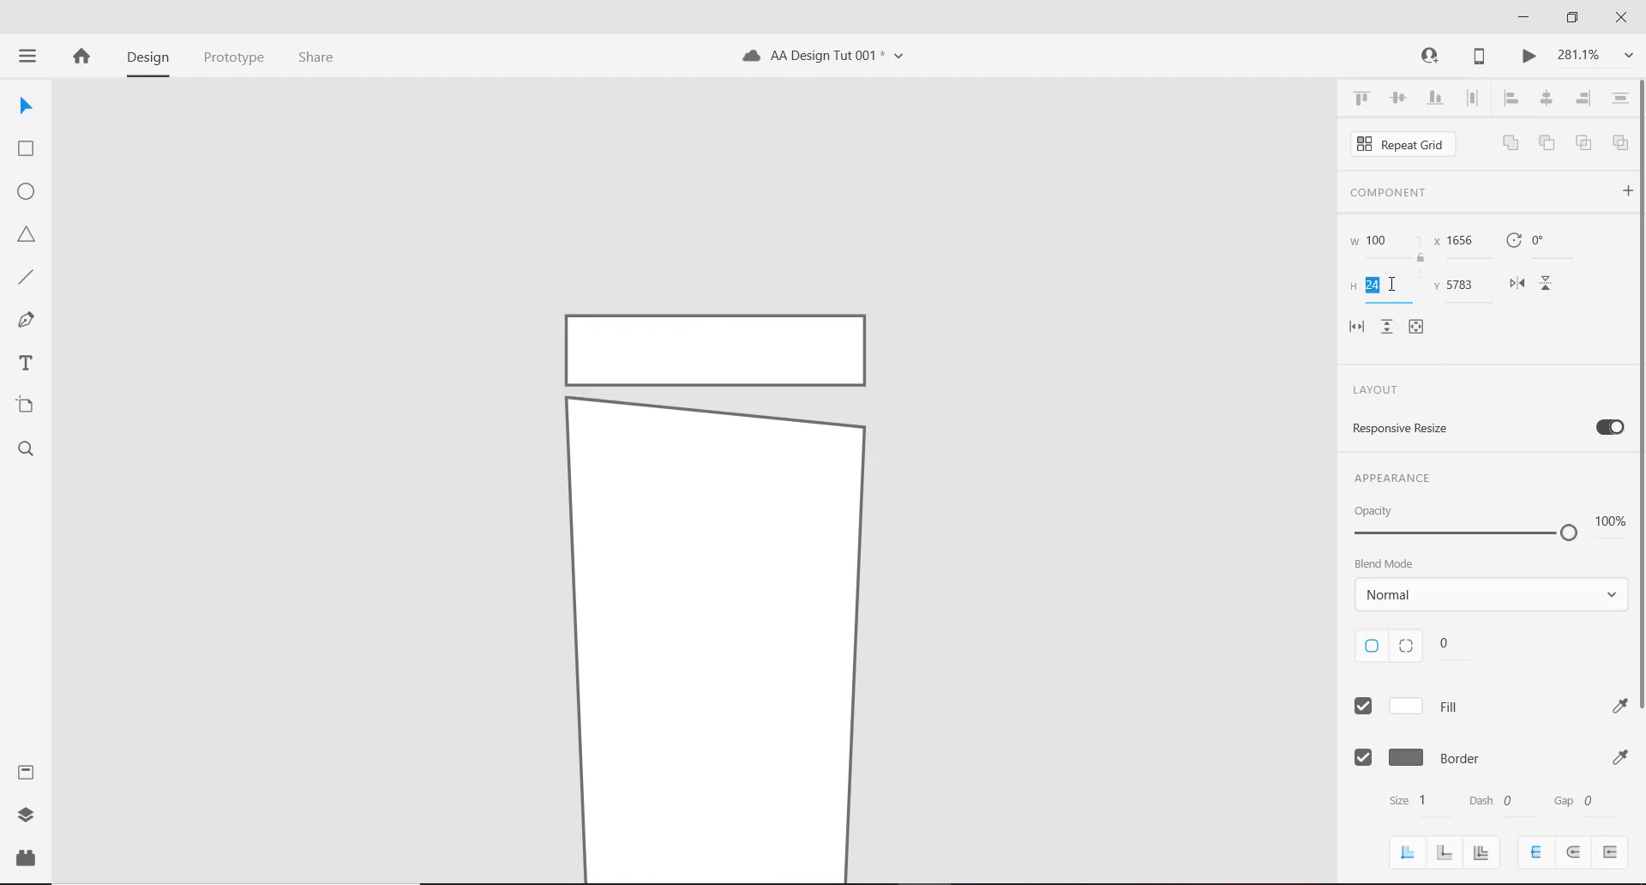
key("Down")
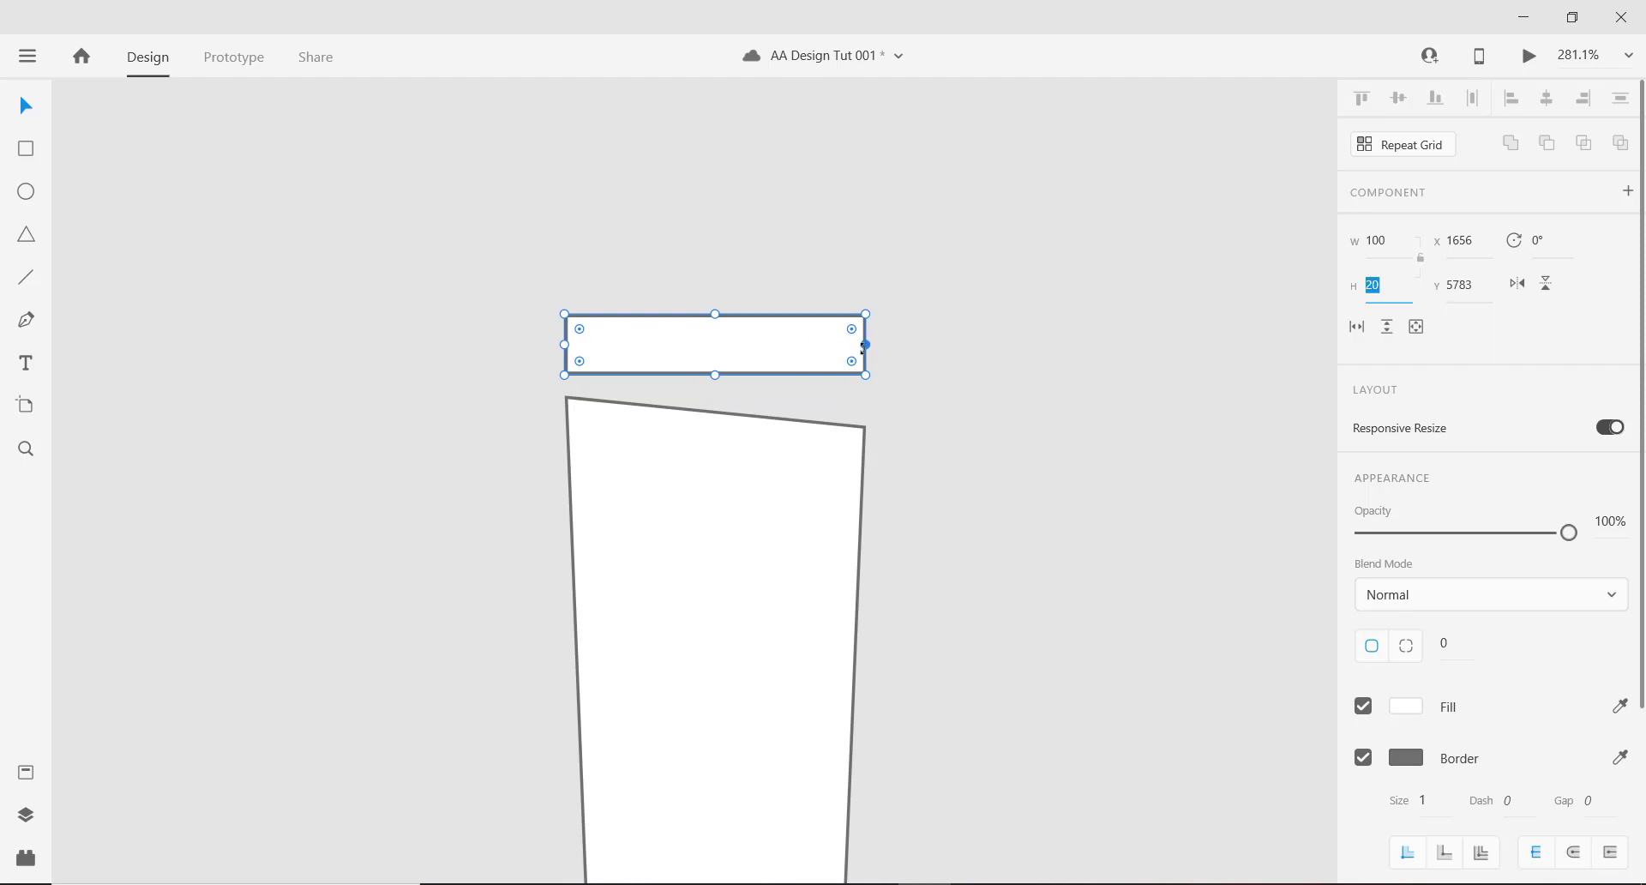
Move the thin rectangle down to Y 5790 so it touches the tapered shape's highest corner.
left_click_drag(871, 345, 866, 345)
left_click(826, 444)
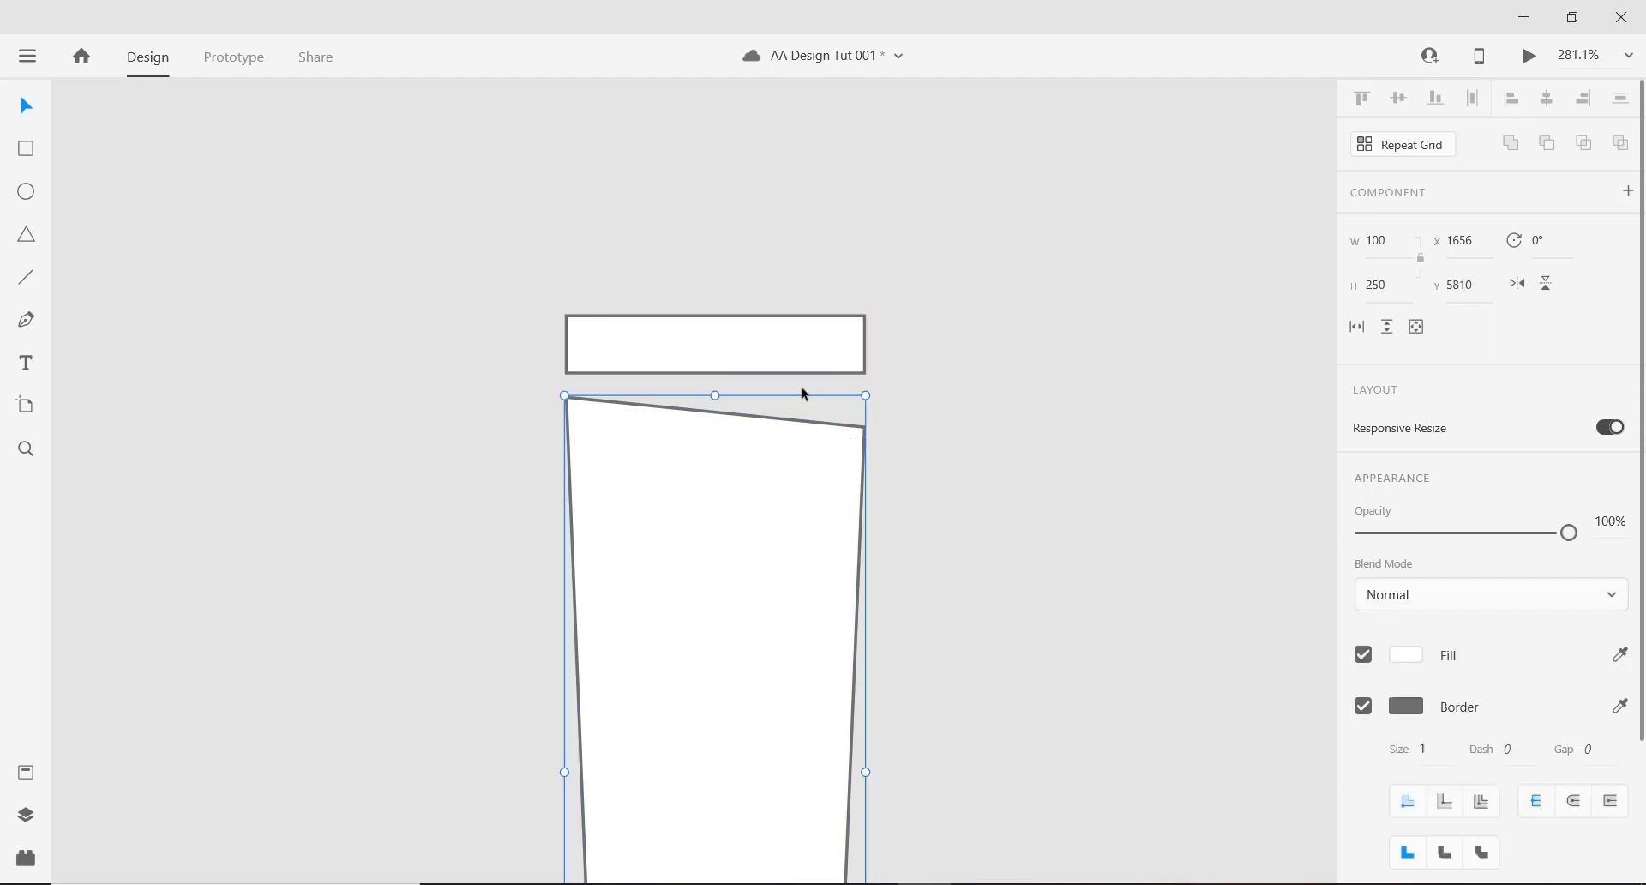
left_click(649, 345)
left_click_drag(716, 361, 710, 383)
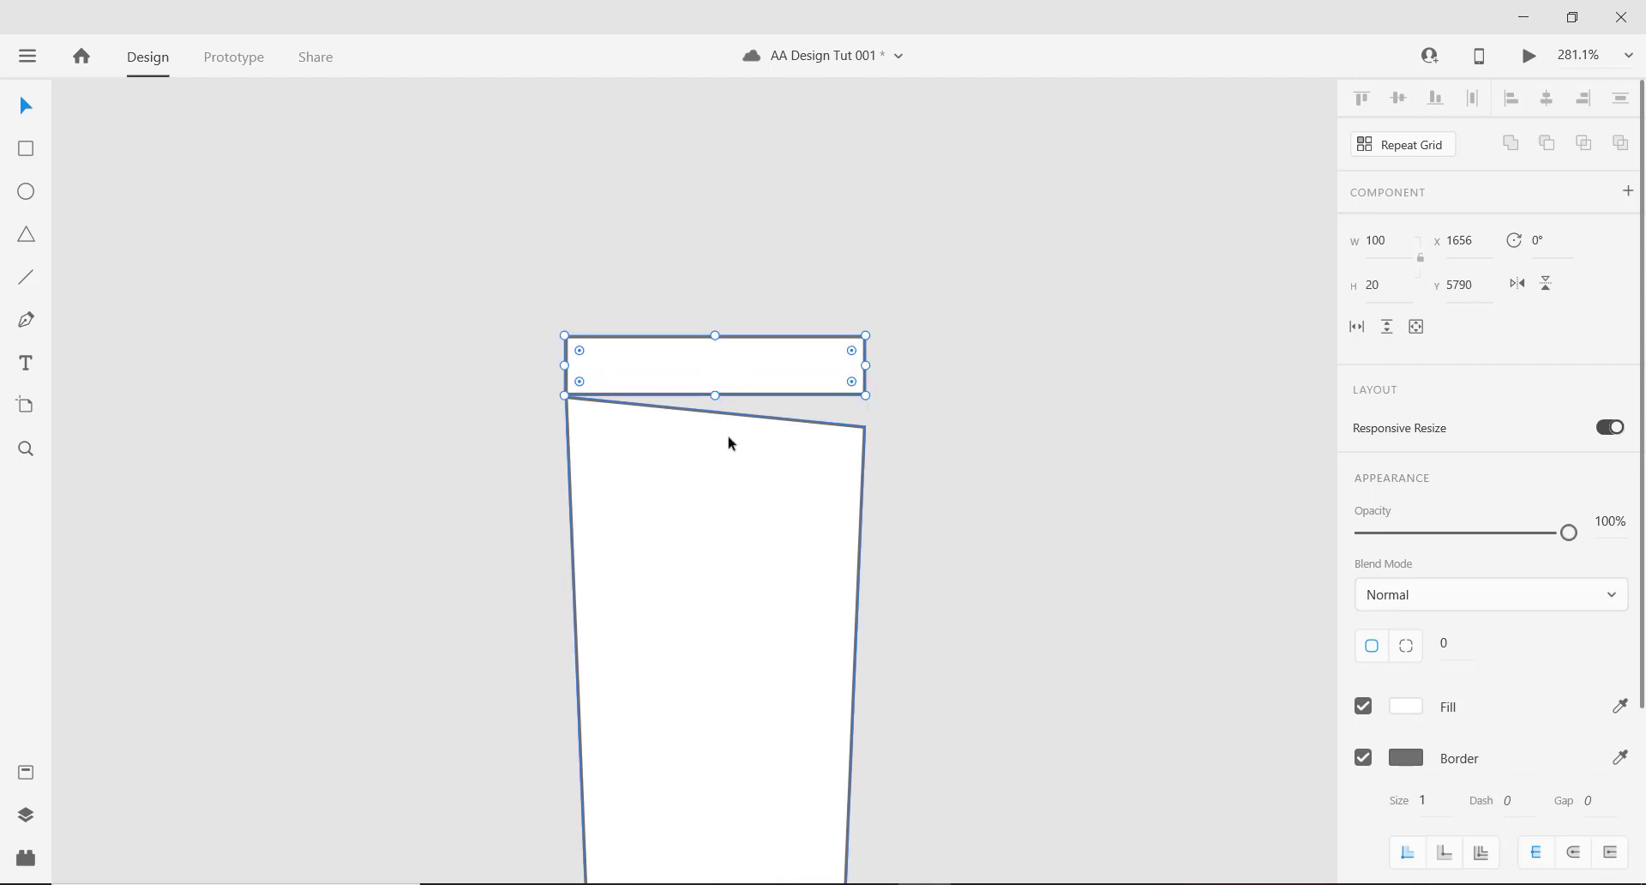
Select the thin rectangle and the tapered shape together and remove their borders.
scroll(683, 457, "down", 5)
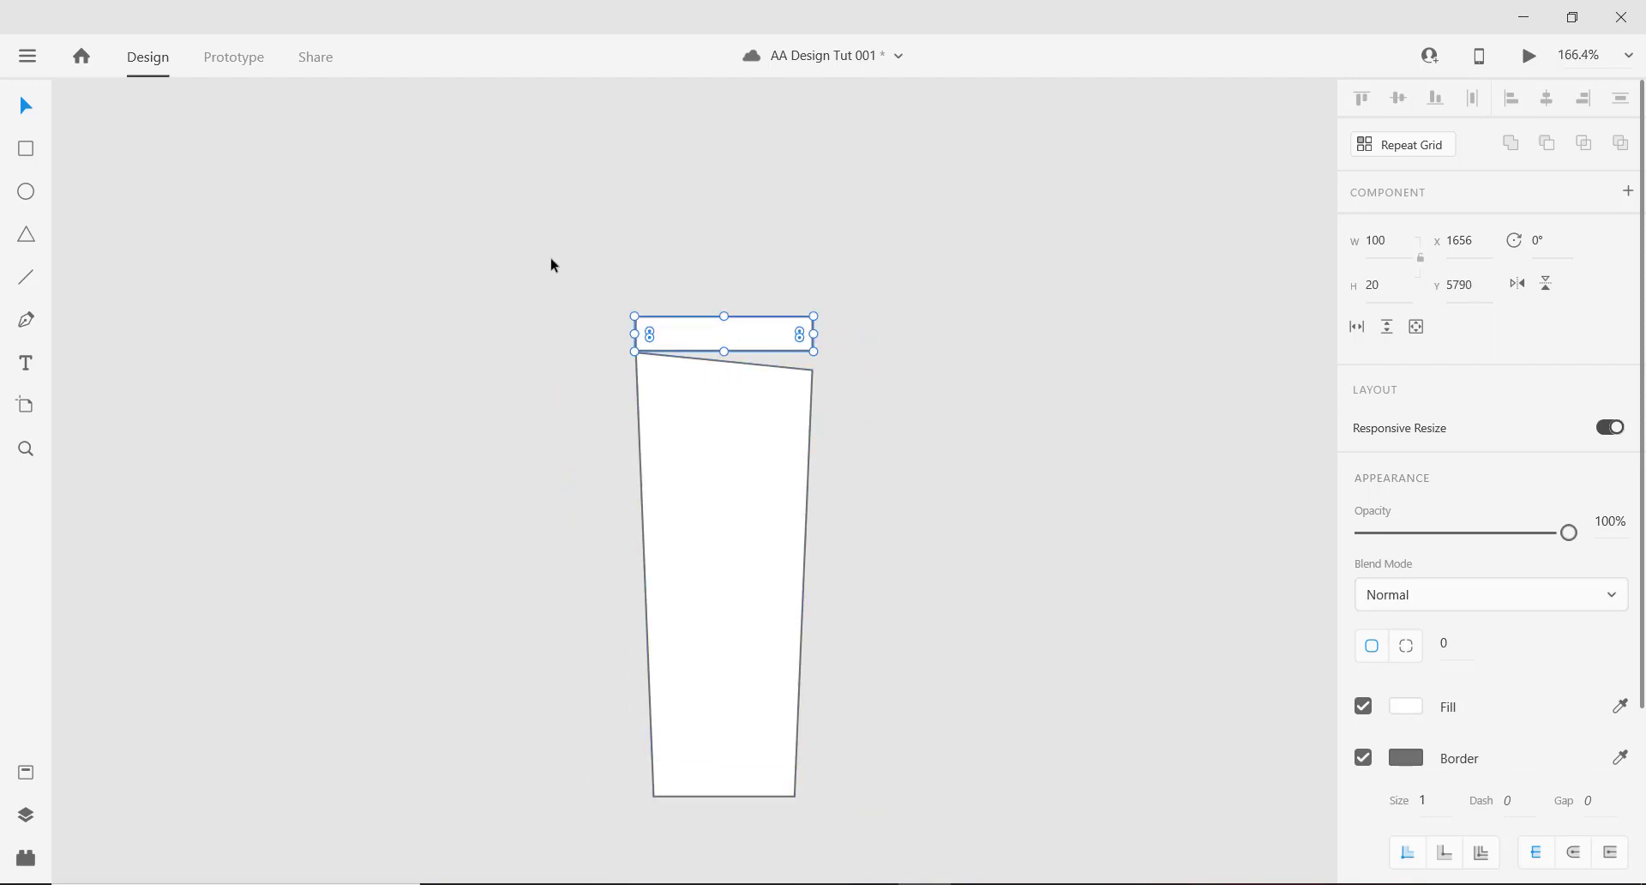
left_click_drag(536, 242, 954, 825)
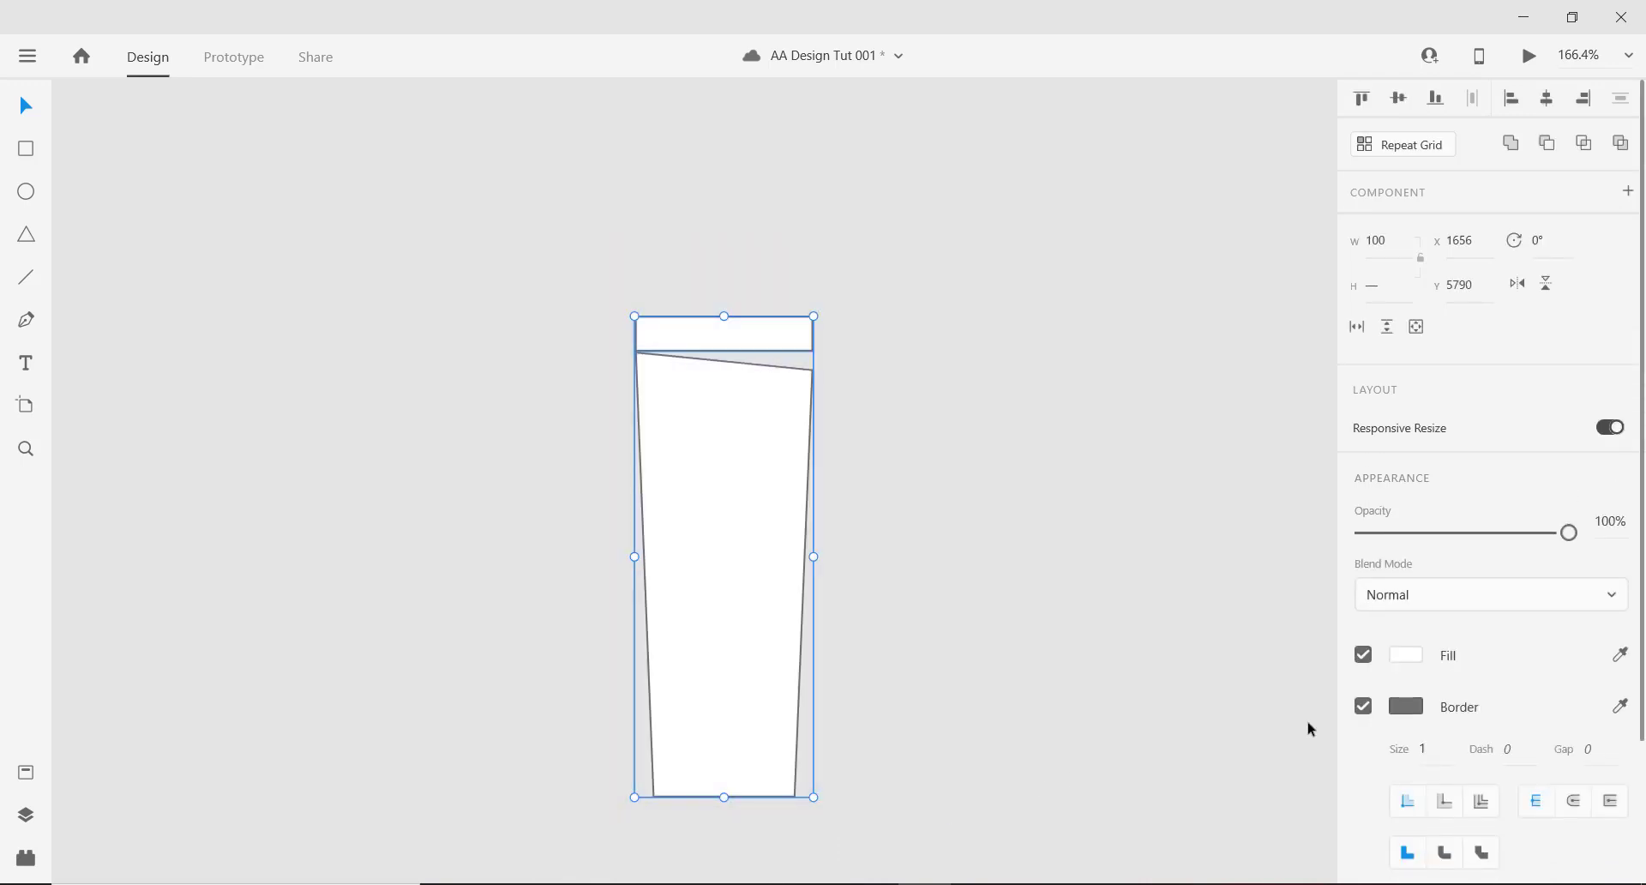
left_click(1364, 708)
scroll(812, 346, "up", 4)
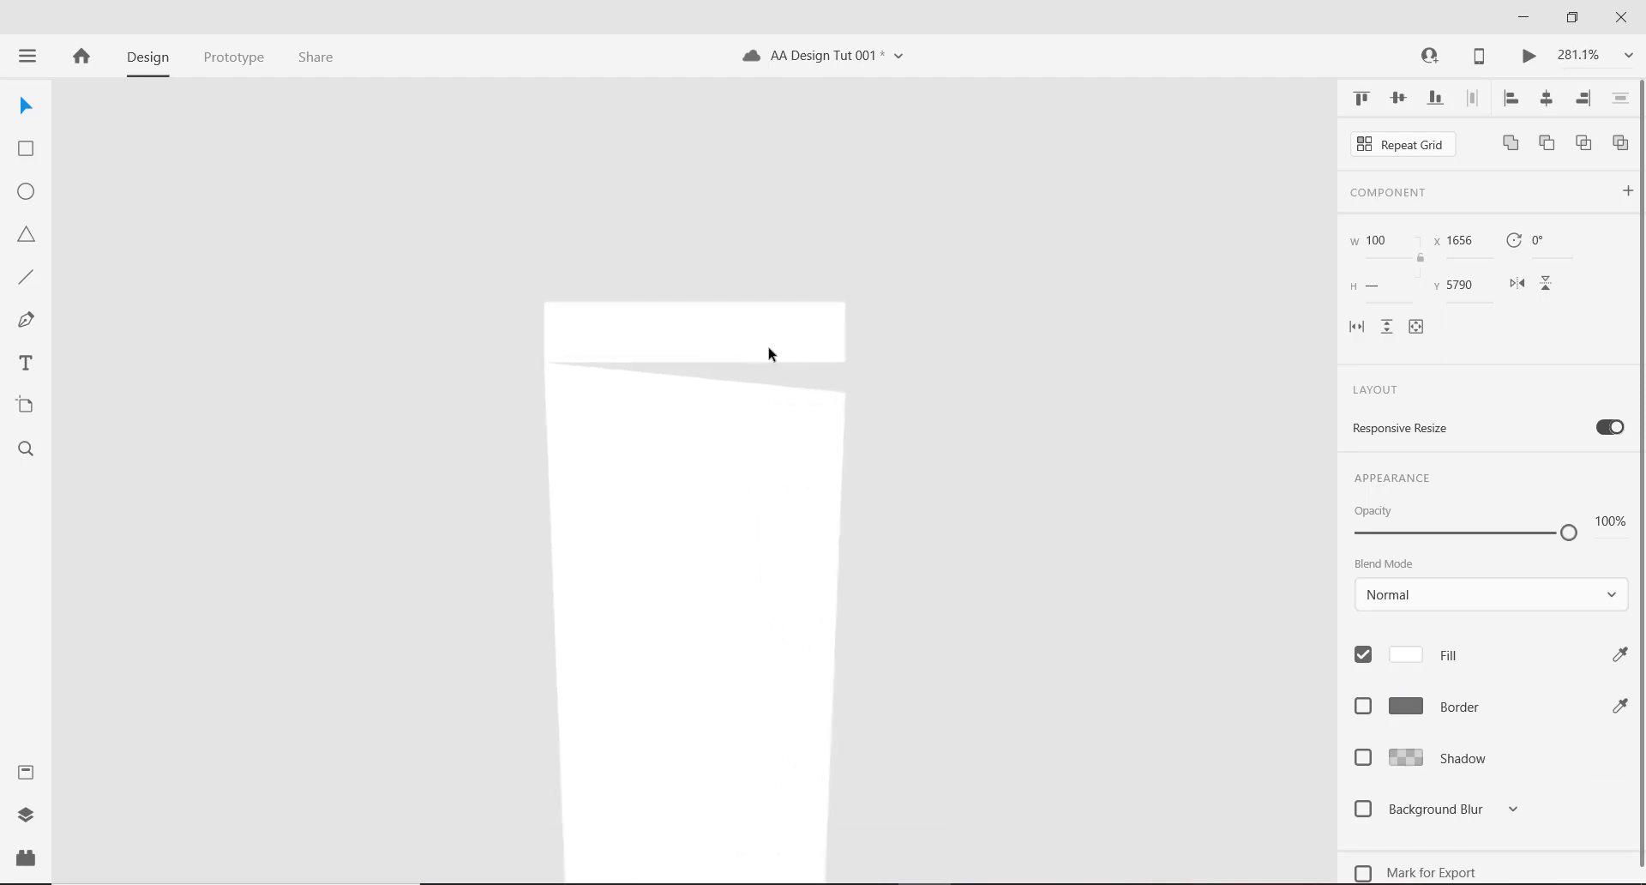
left_click(1025, 338)
scroll(632, 338, "down", 3)
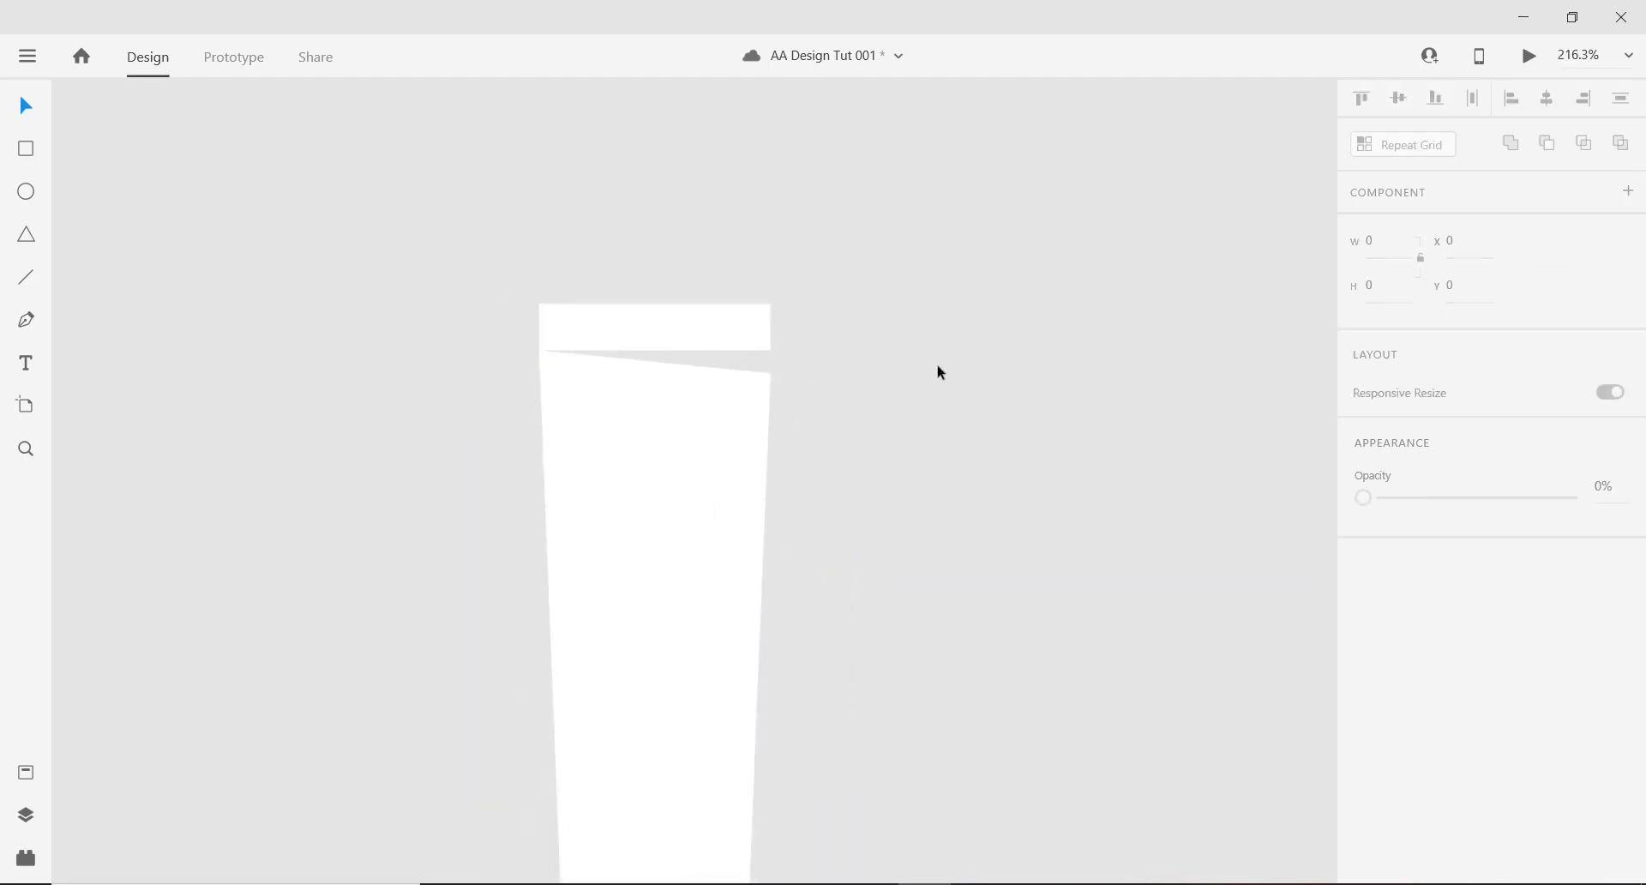
Edit the thin rectangle's path and move its two upper corner points inward by 20 each.
left_click(607, 330)
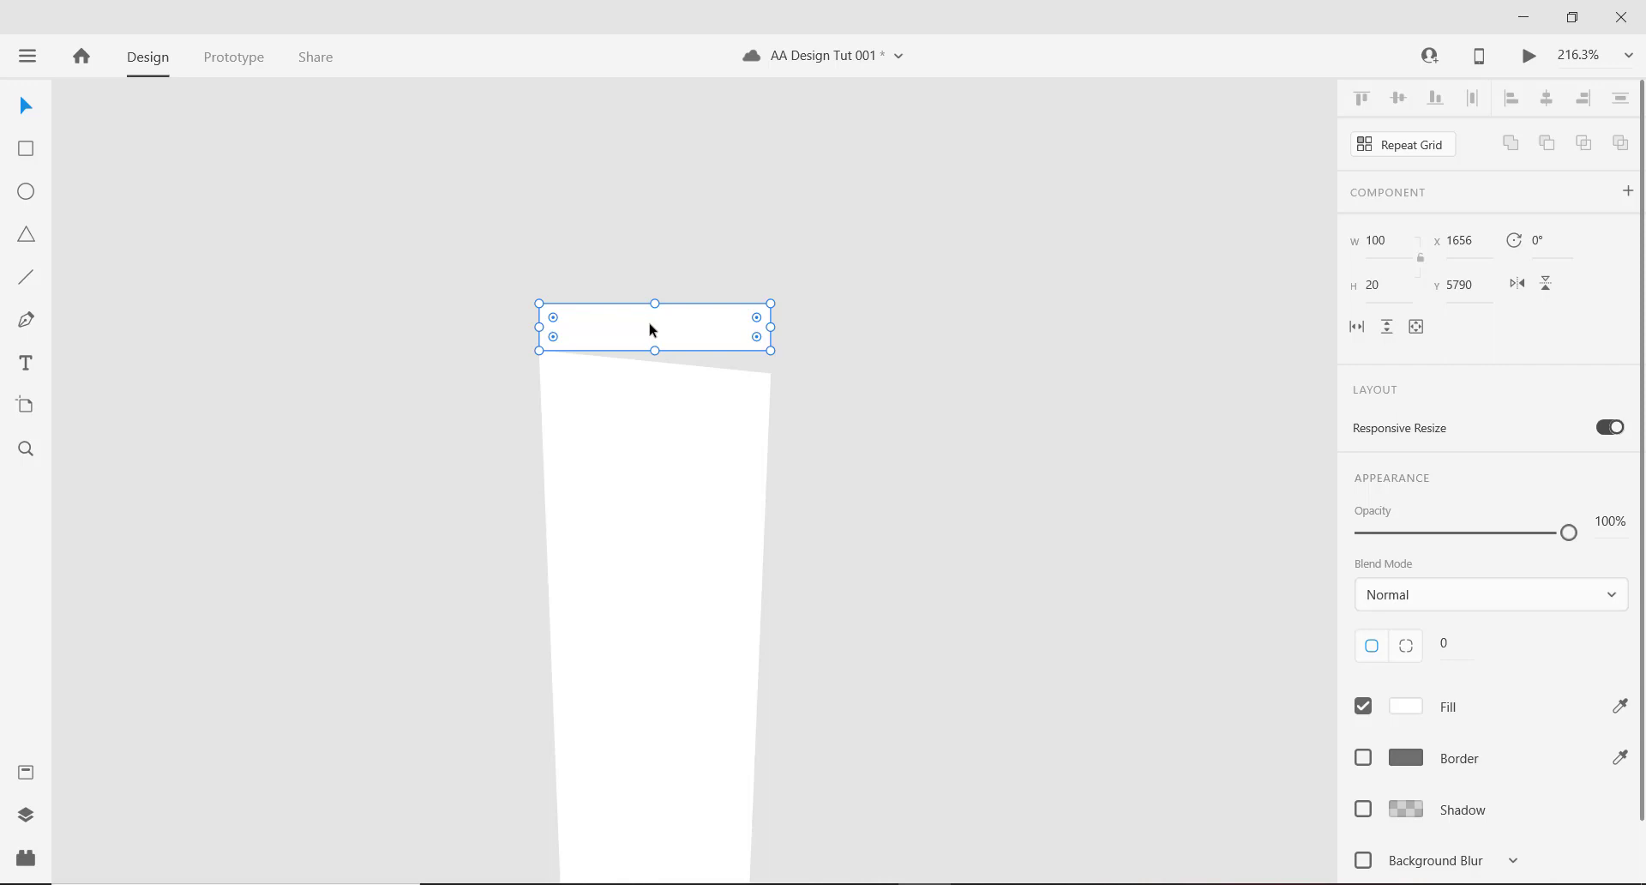
double_click(709, 337)
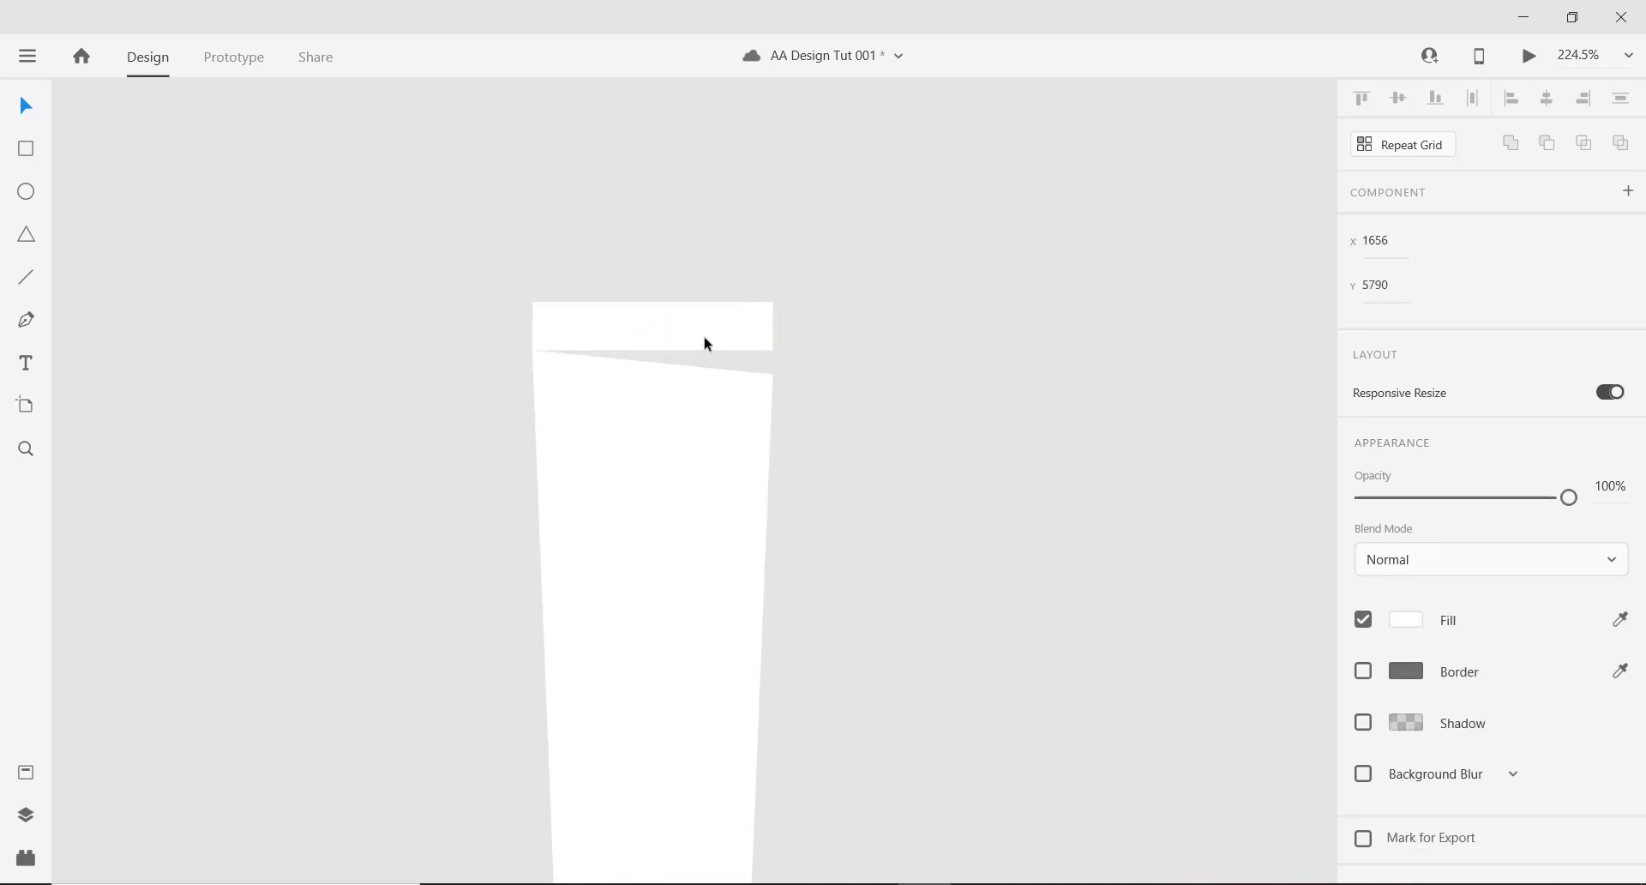
scroll(704, 338, "up", 5)
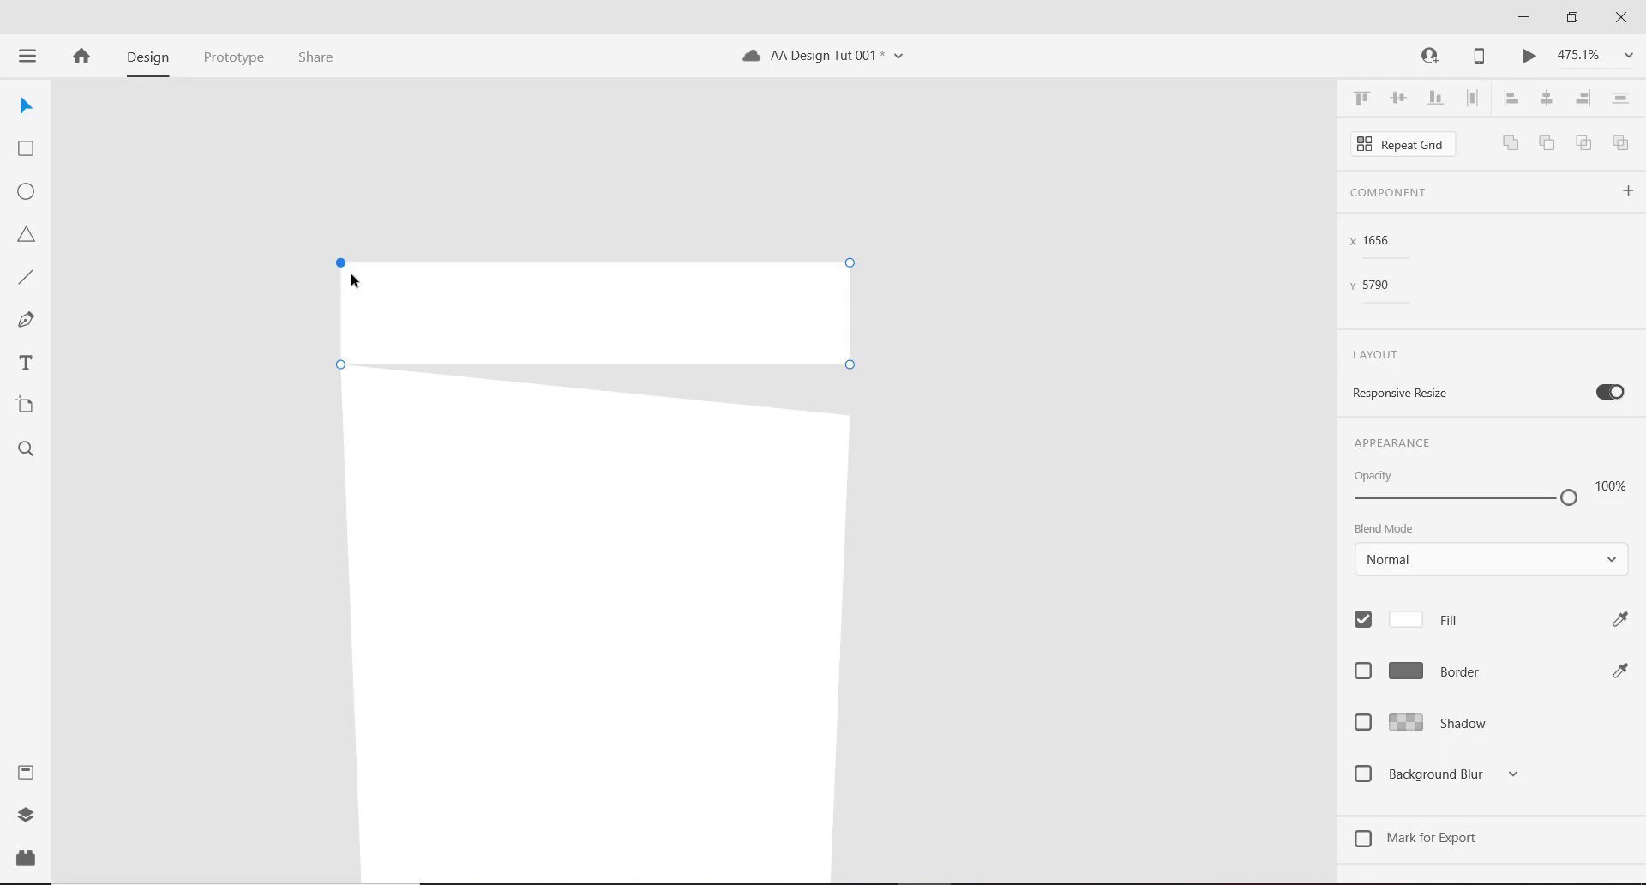
key("shift+Right")
key("shift+Right")
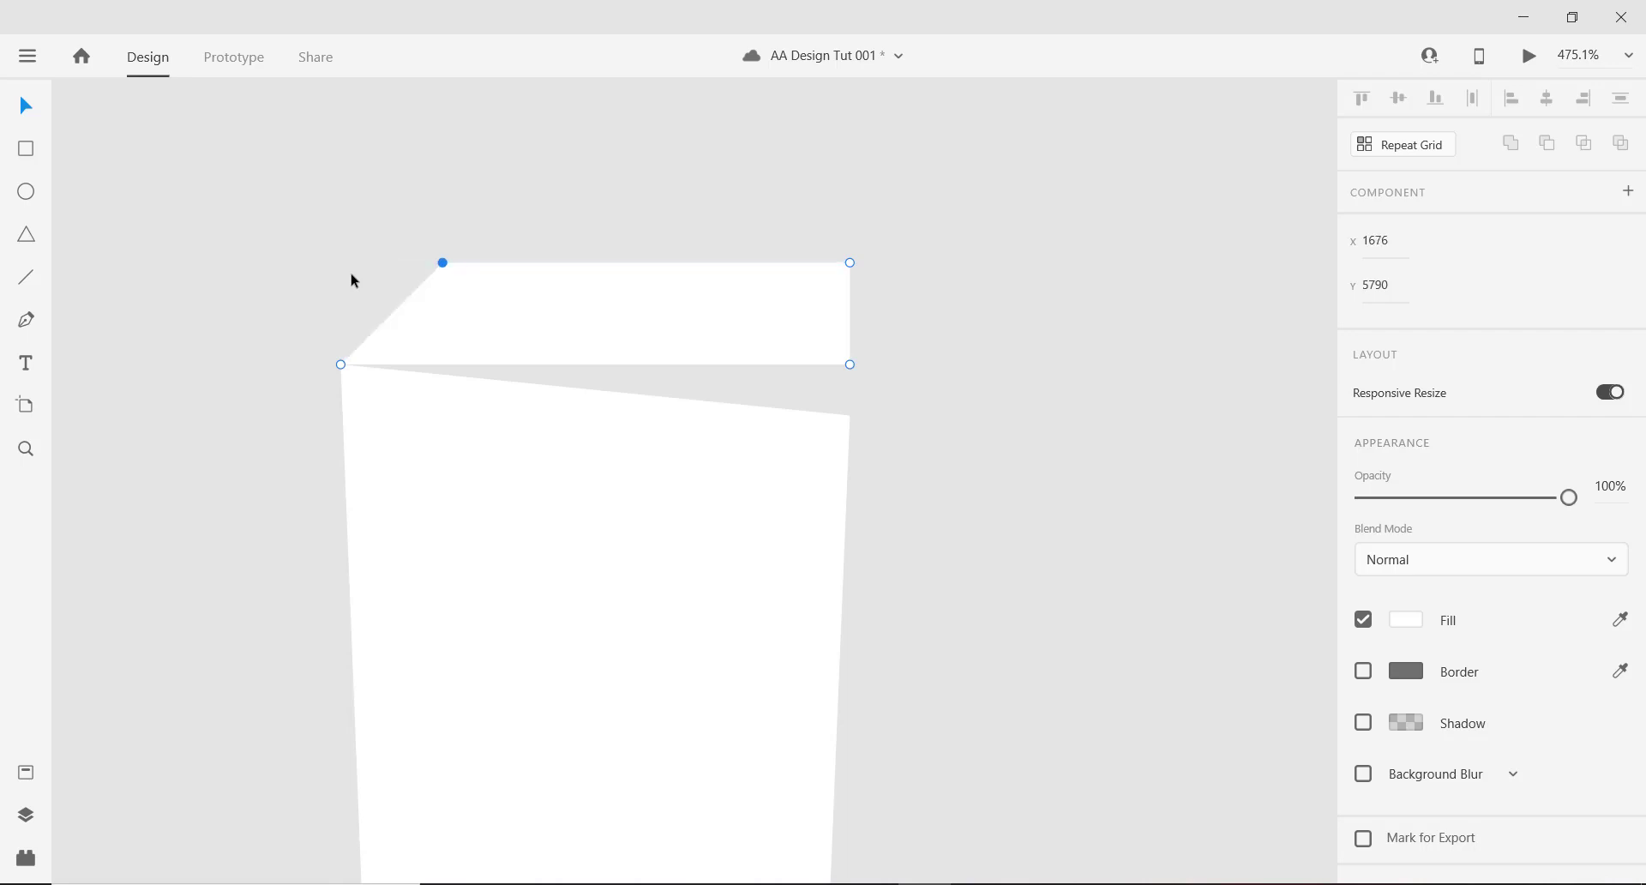
left_click(849, 263, "shift")
key("shift+Left")
key("shift+Left")
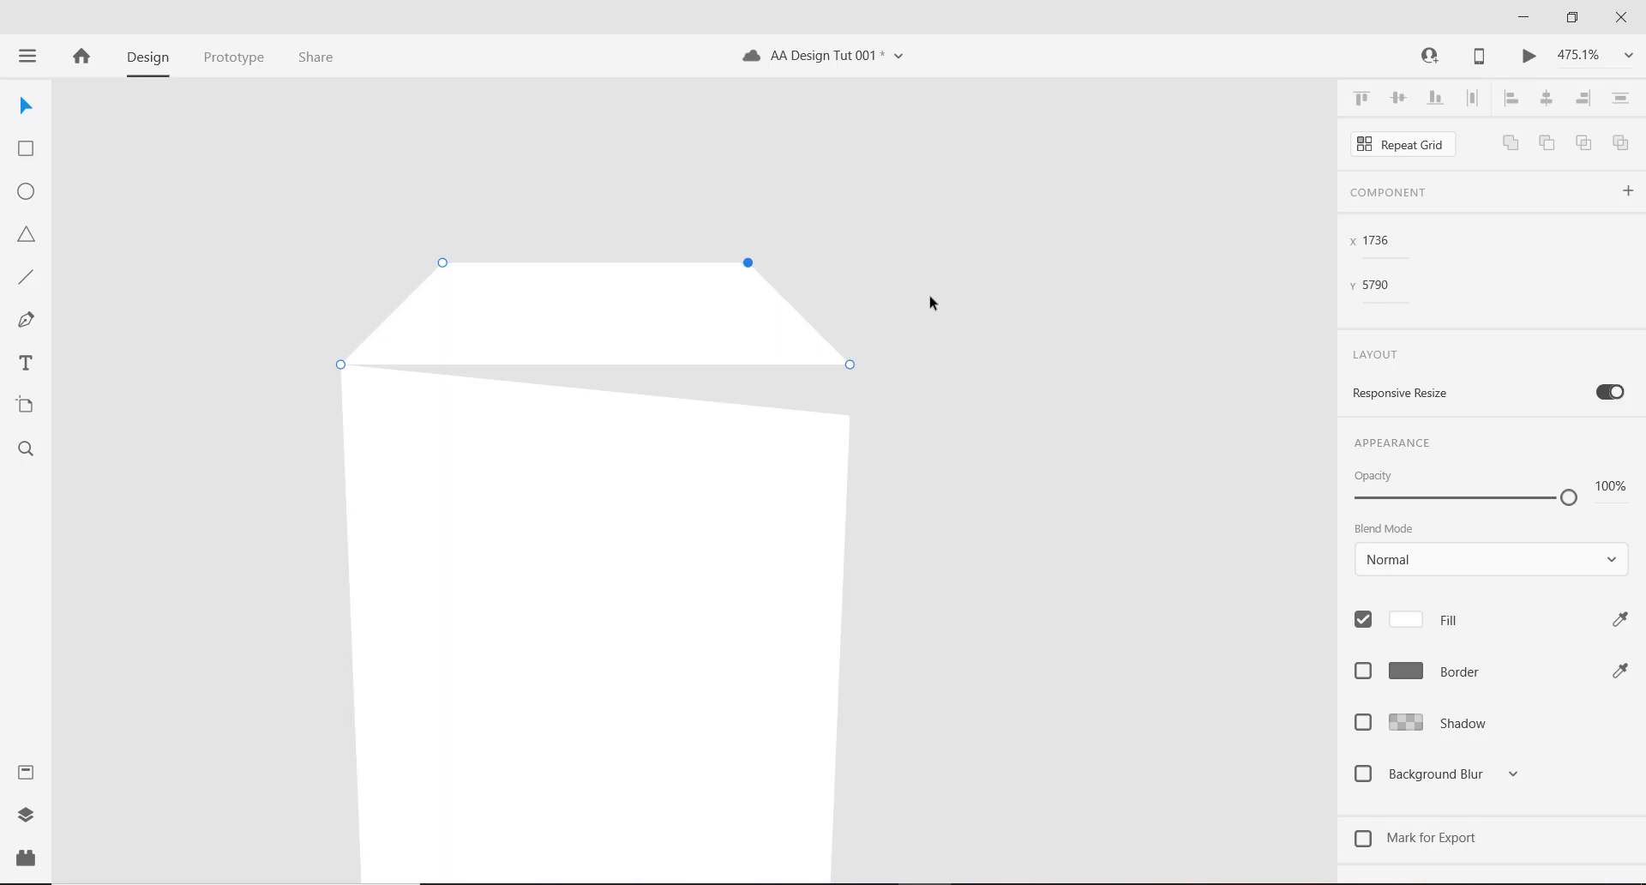
Move the upper piece's lower-right point onto the tapered shape's upper-right corner, at about X 1756, Y 5820.
scroll(806, 353, "down", 2)
scroll(809, 353, "up", 1)
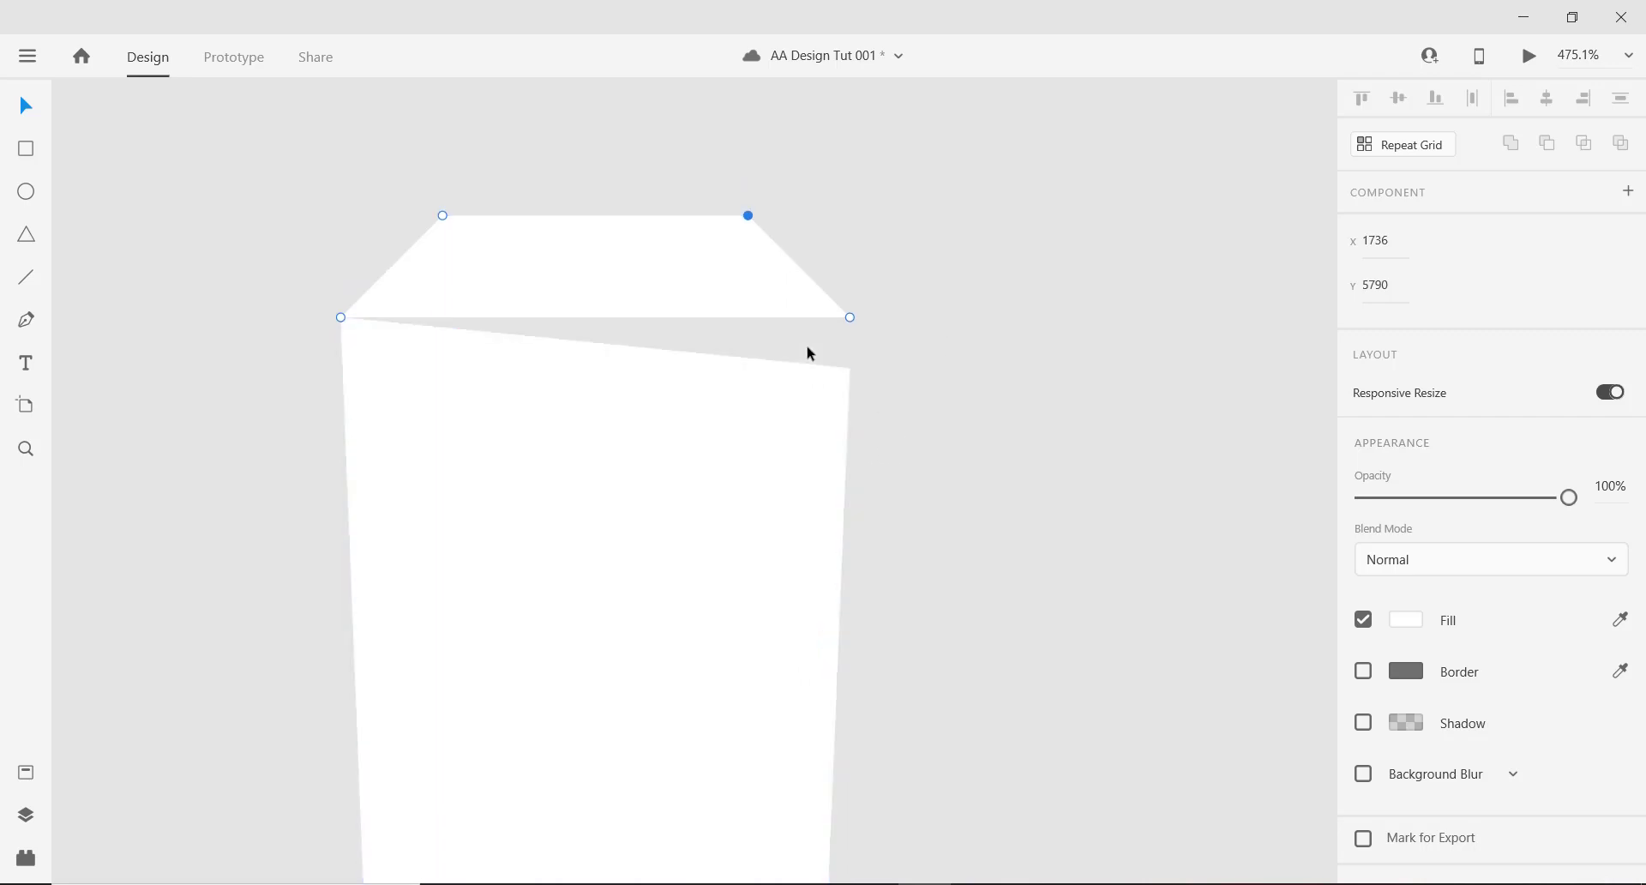
scroll(706, 378, "down", 3)
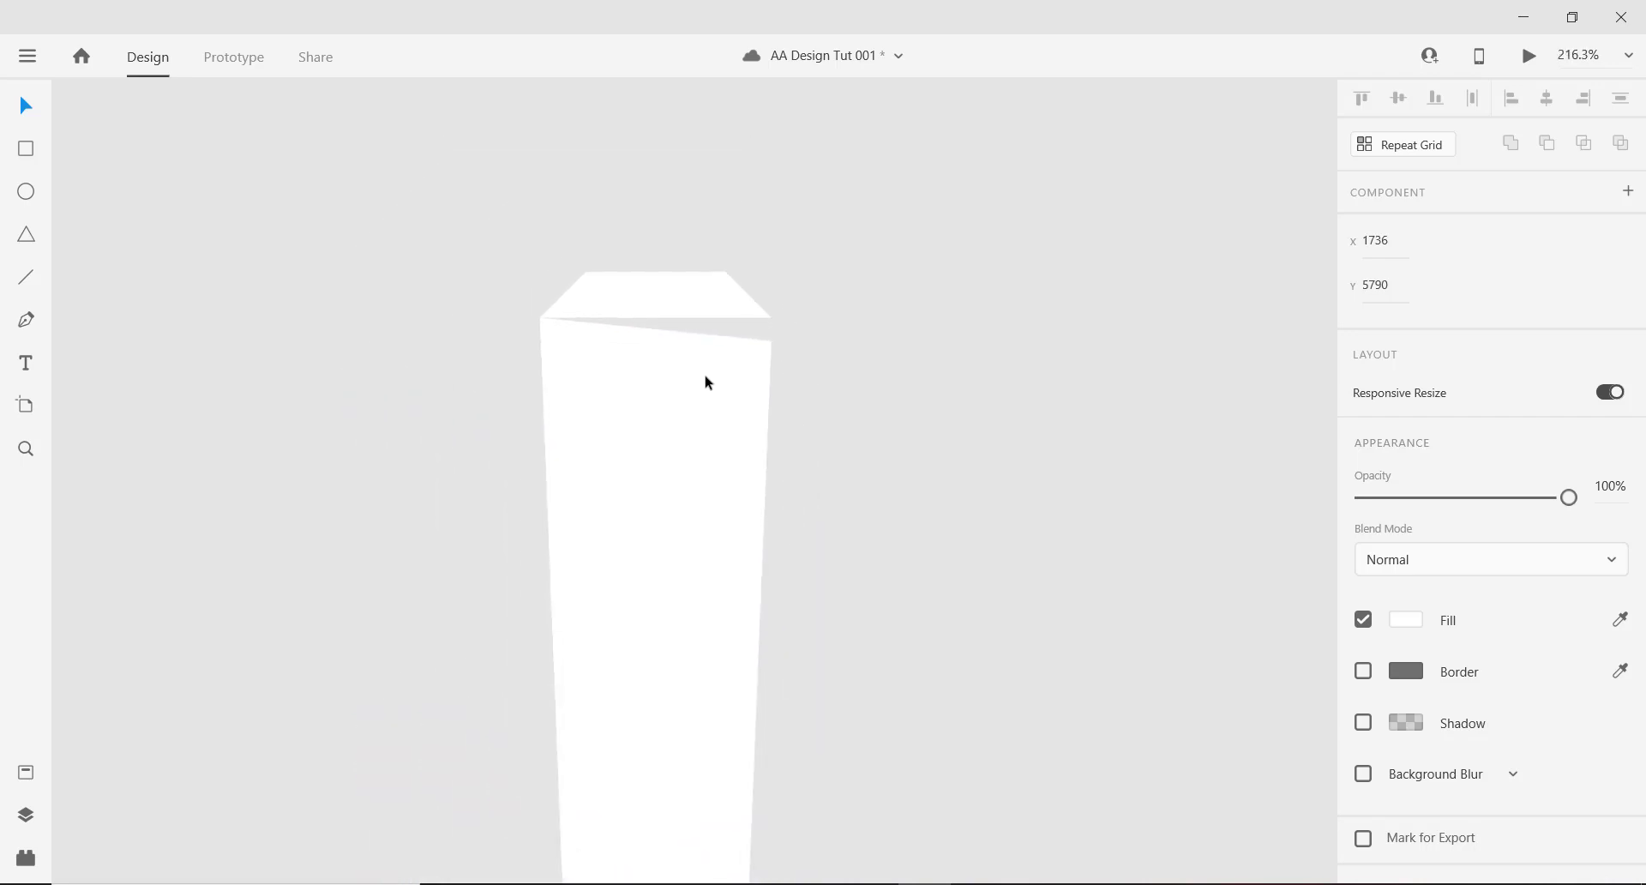
scroll(706, 378, "up", 2)
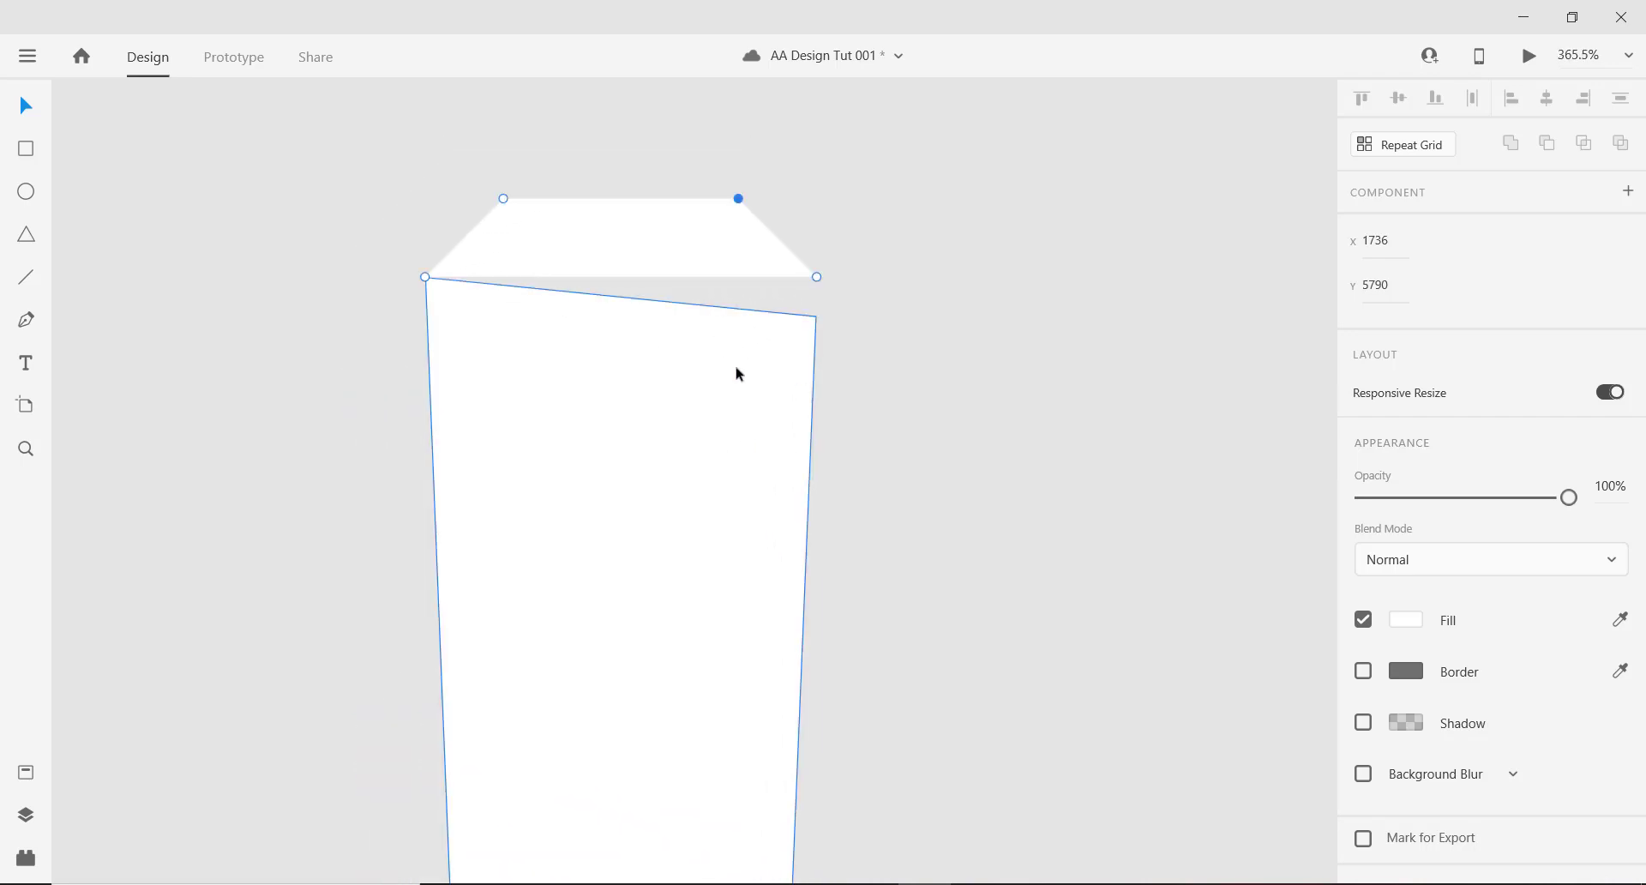
scroll(768, 381, "down", 1)
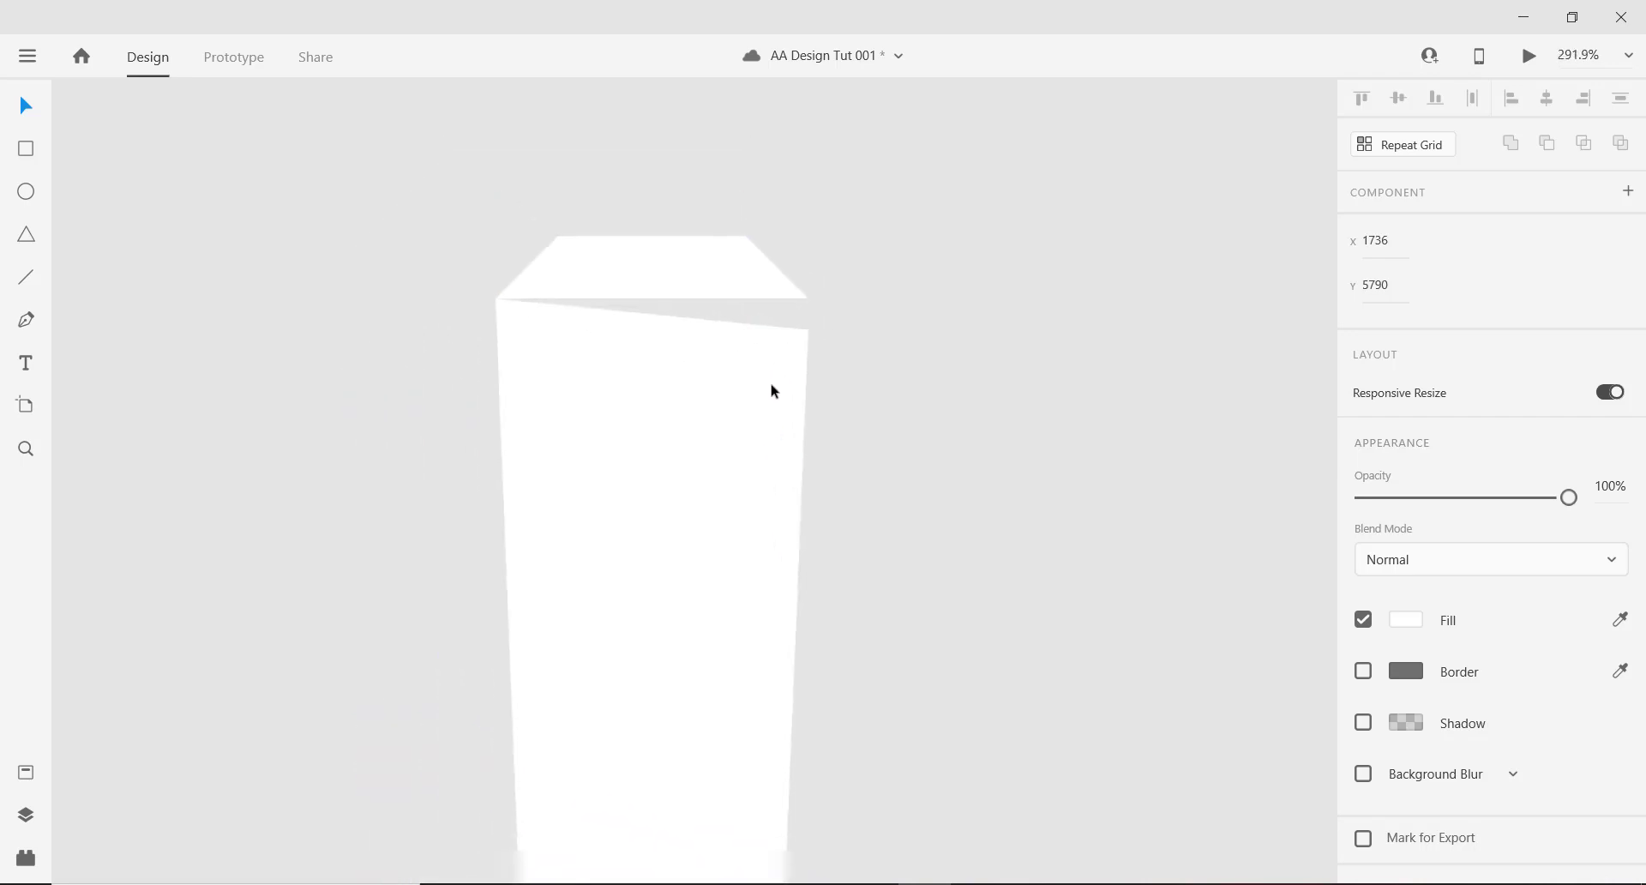
scroll(768, 387, "up", 1)
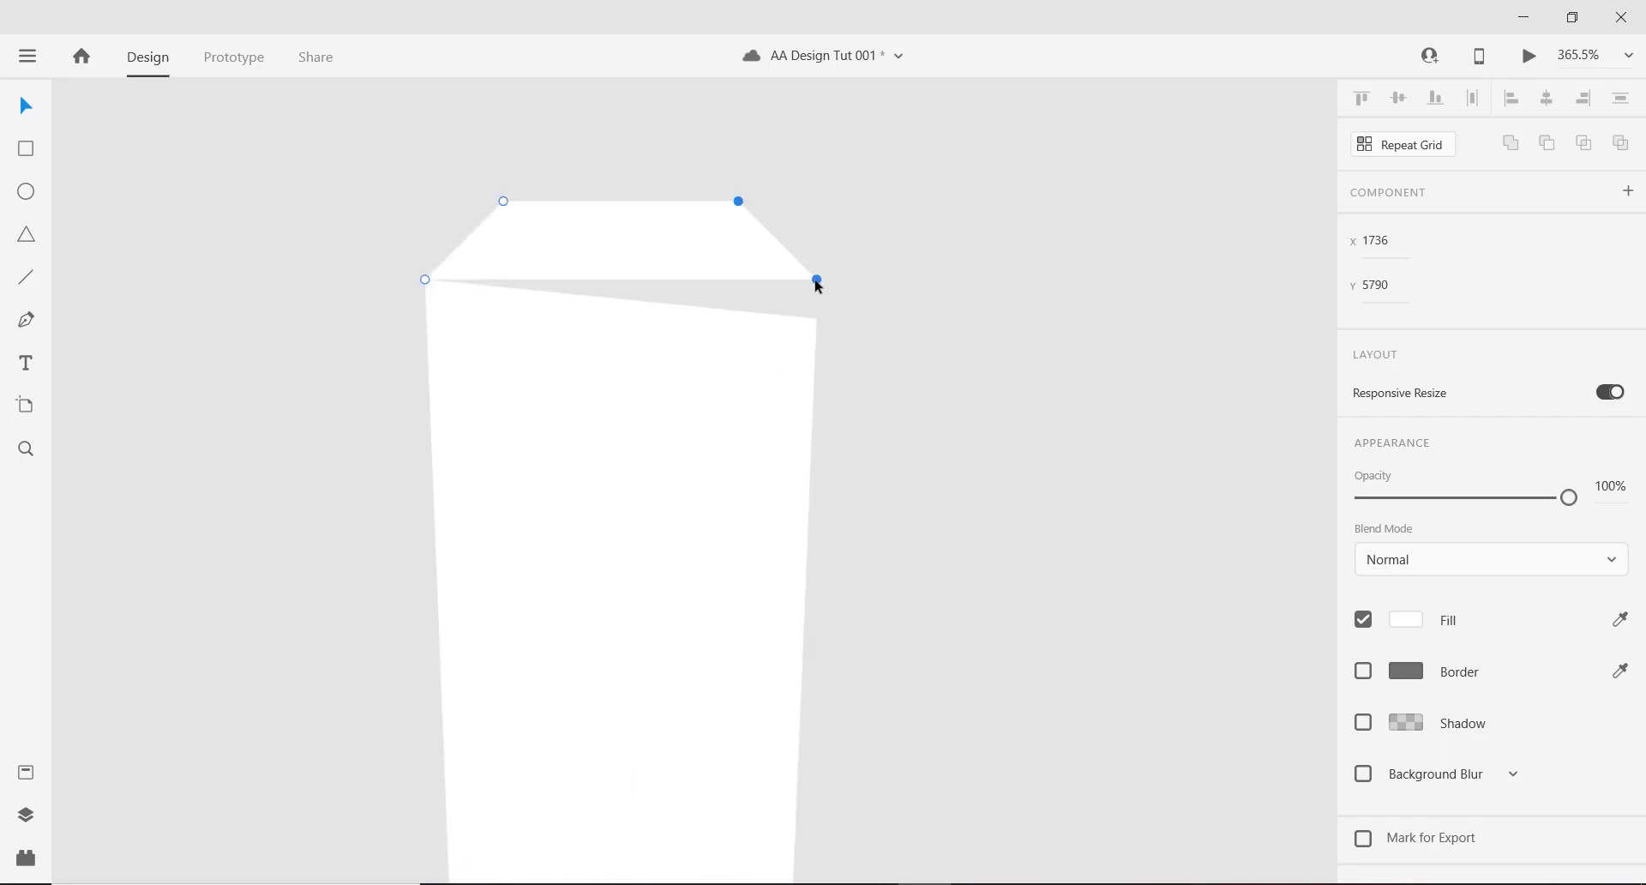
left_click(817, 287)
left_click_drag(818, 283, 816, 311)
scroll(820, 315, "up", 5)
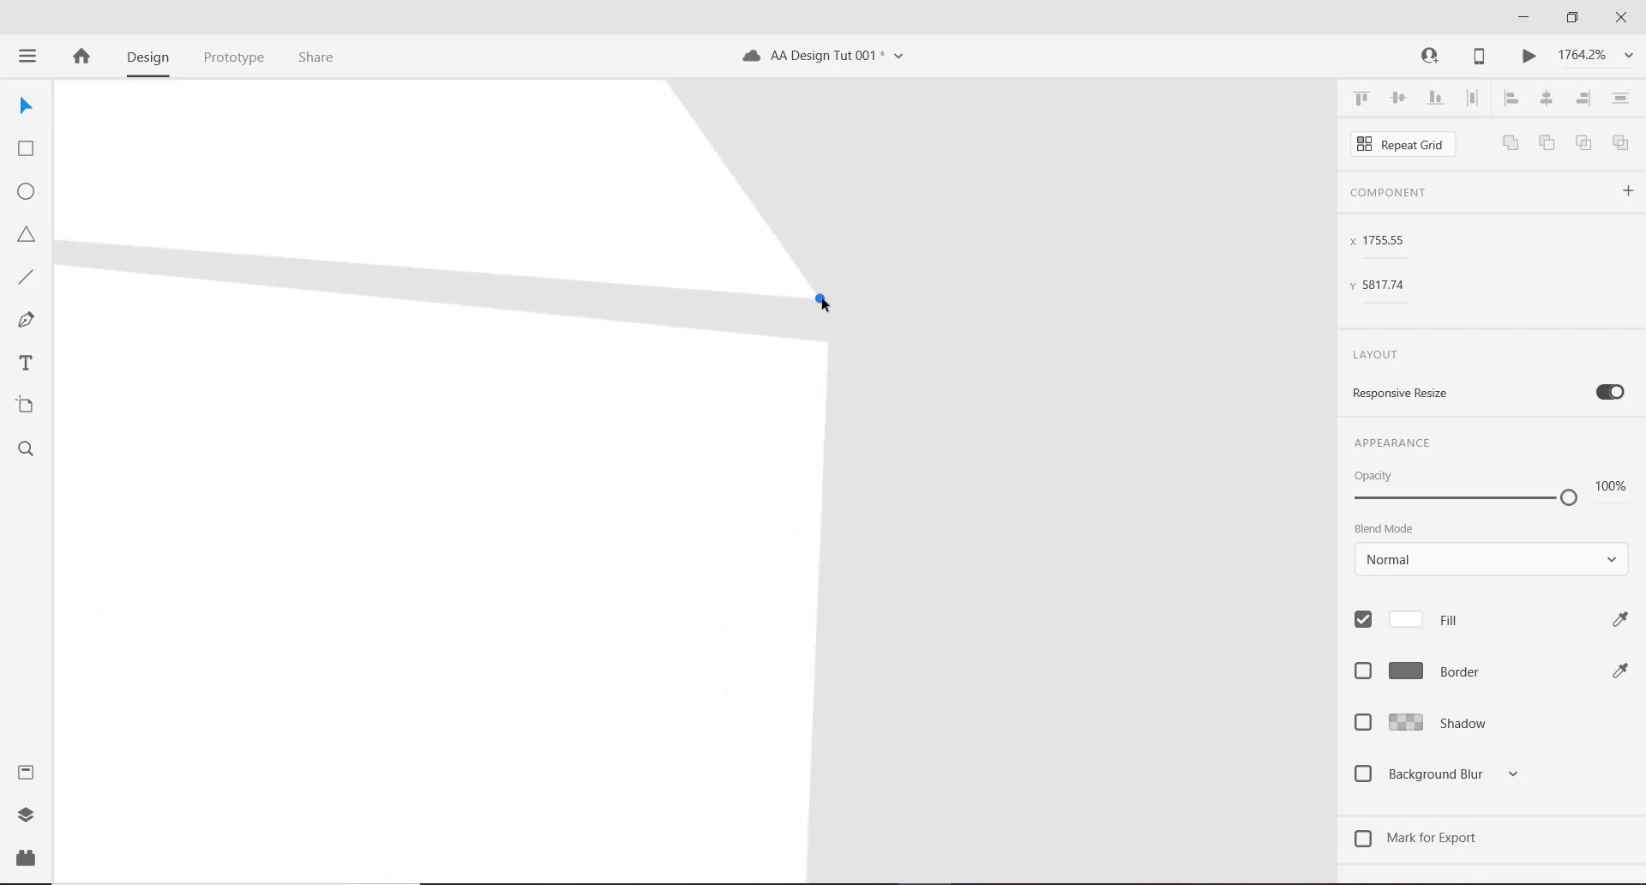
left_click_drag(821, 300, 829, 345)
scroll(829, 358, "down", 5)
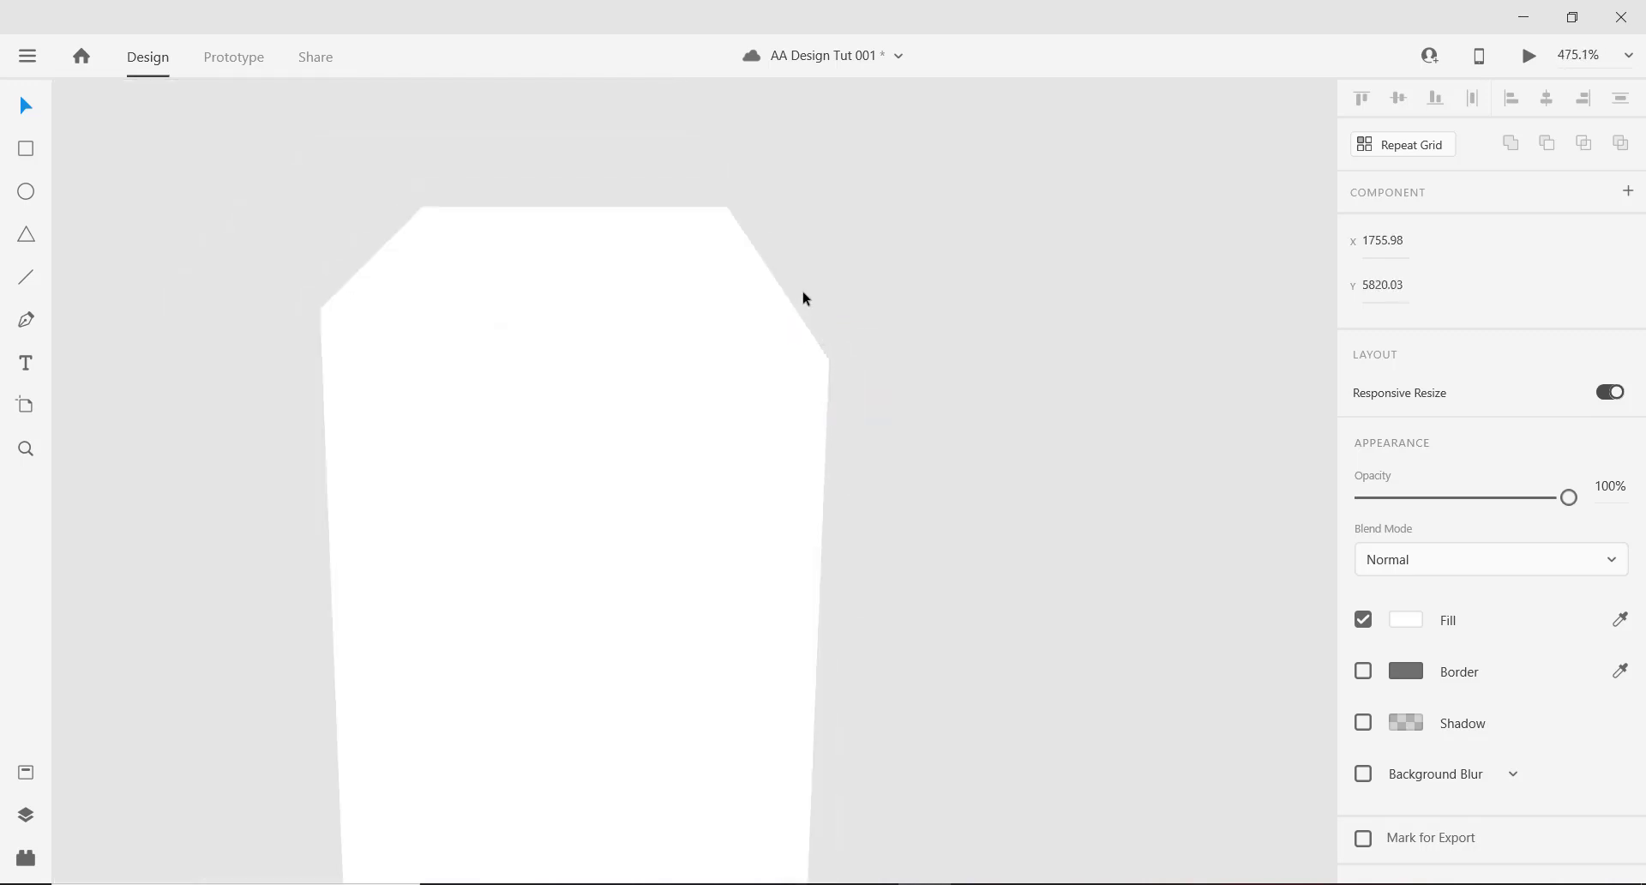
Move the upper piece's upper-right corner point down by 10, to X 1736, Y 5800.
left_click(728, 207)
key("shift+Down")
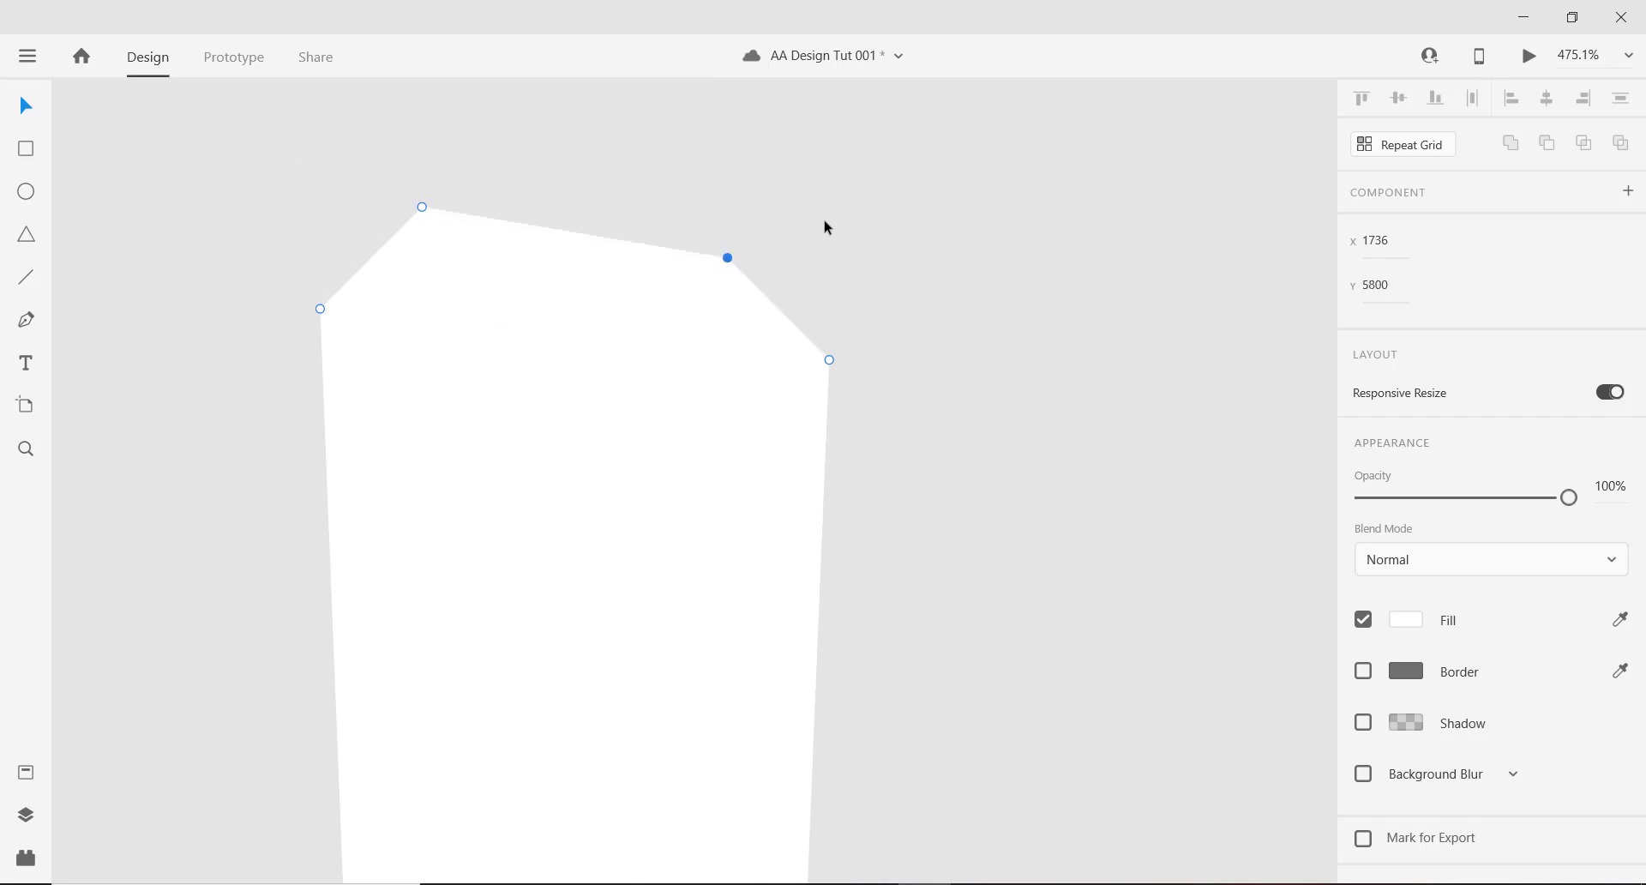
scroll(775, 347, "down", 5)
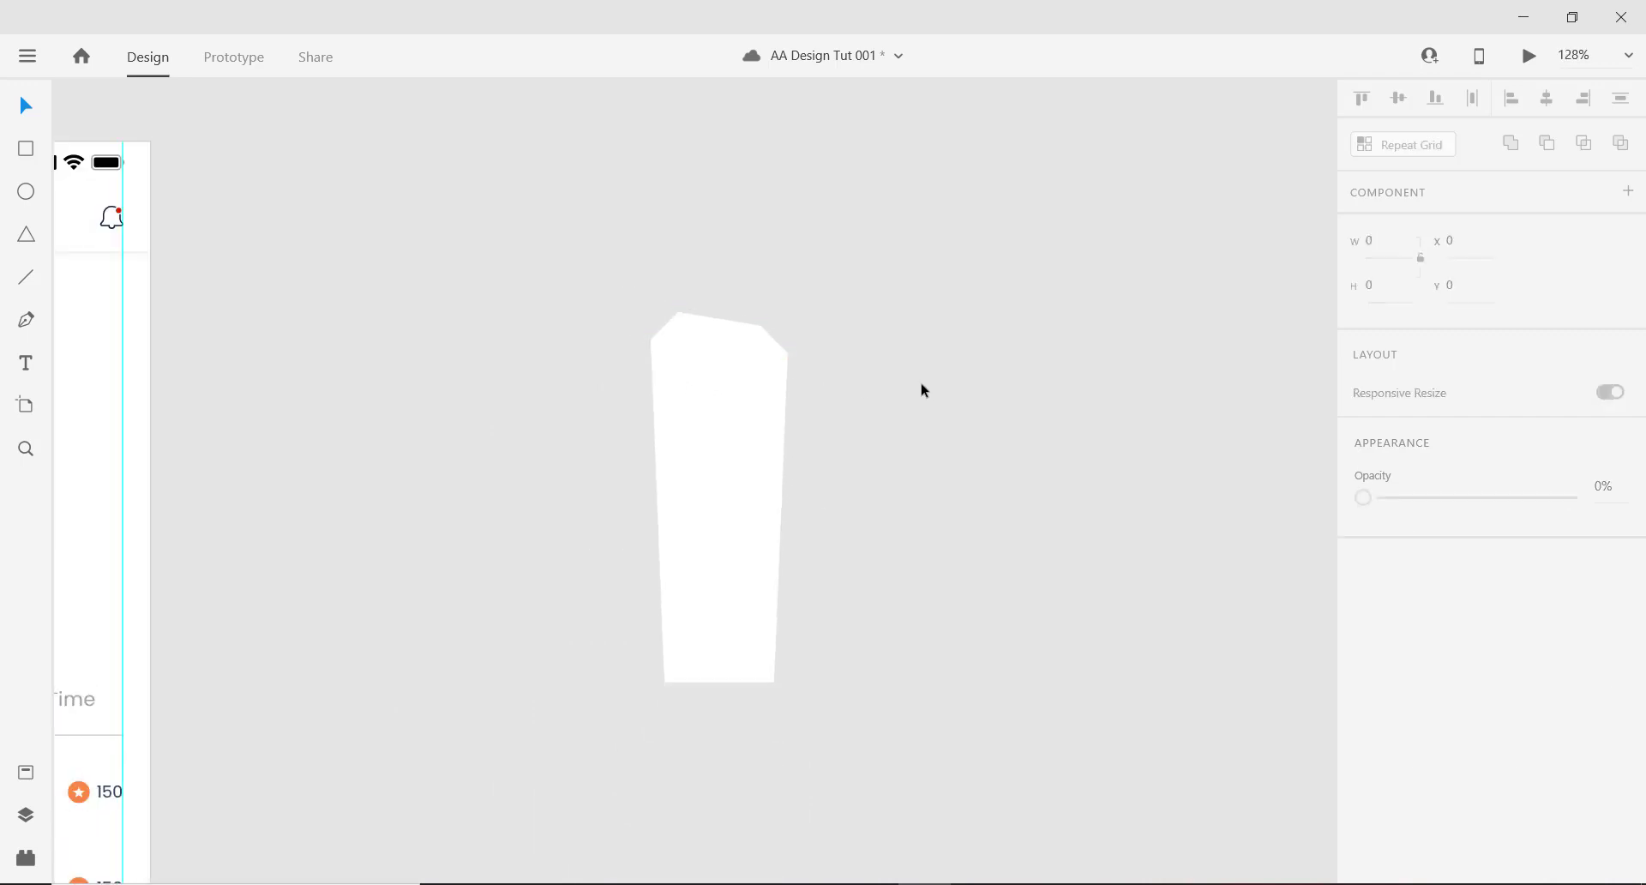
scroll(752, 433, "down", 2)
scroll(768, 482, "up", 5)
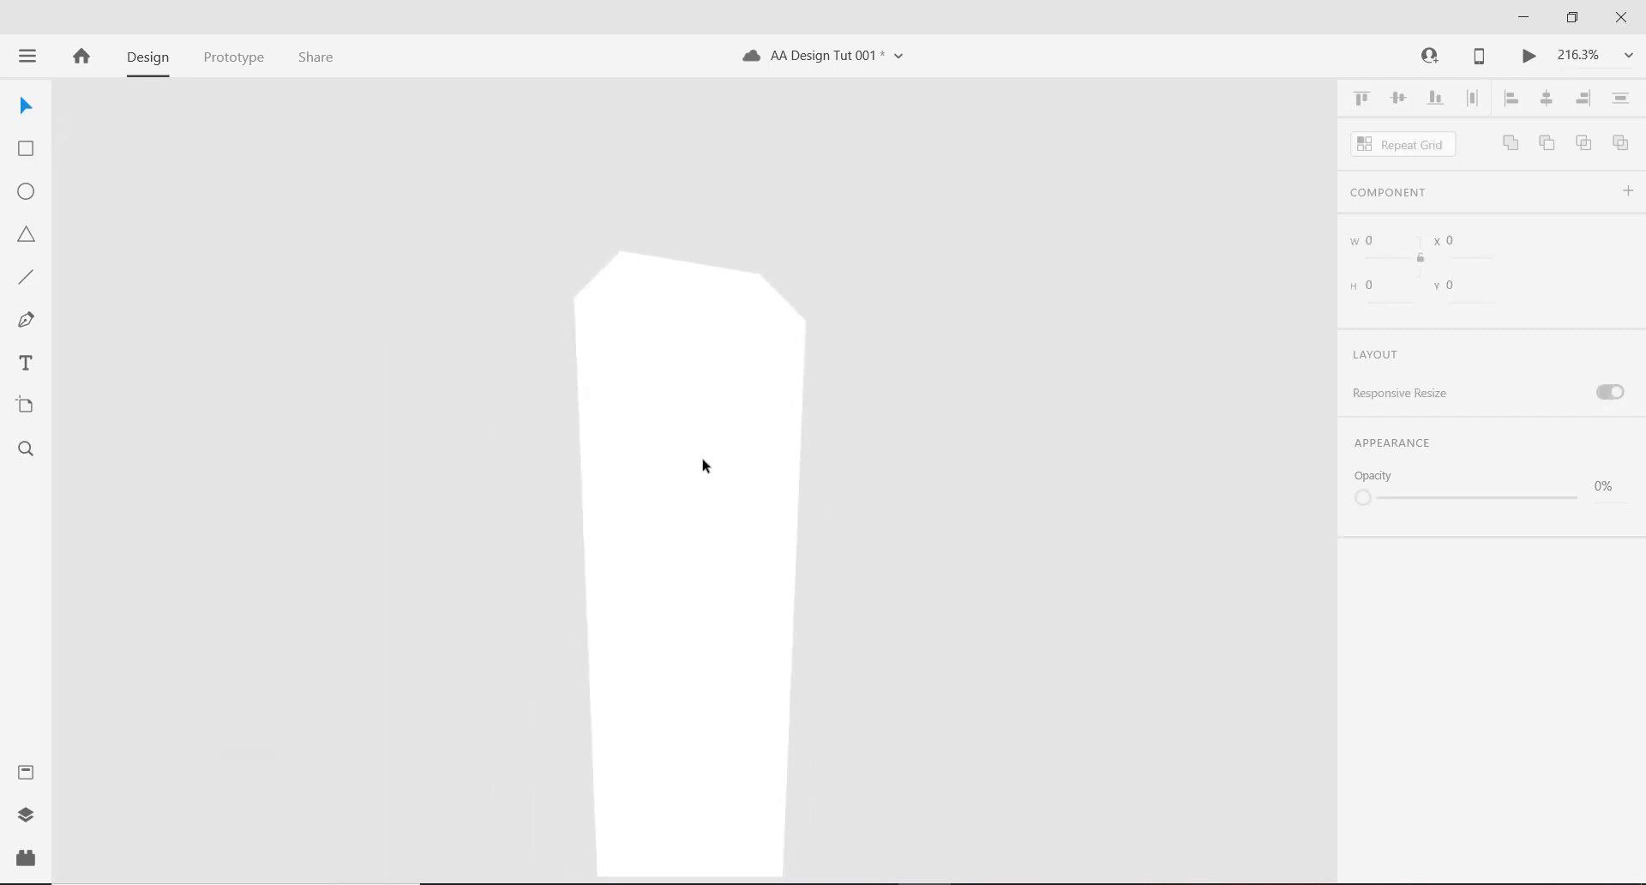
scroll(703, 465, "down", 3)
Fill the tapered shape with the saved blue swatch, #518CB8.
left_click(680, 404)
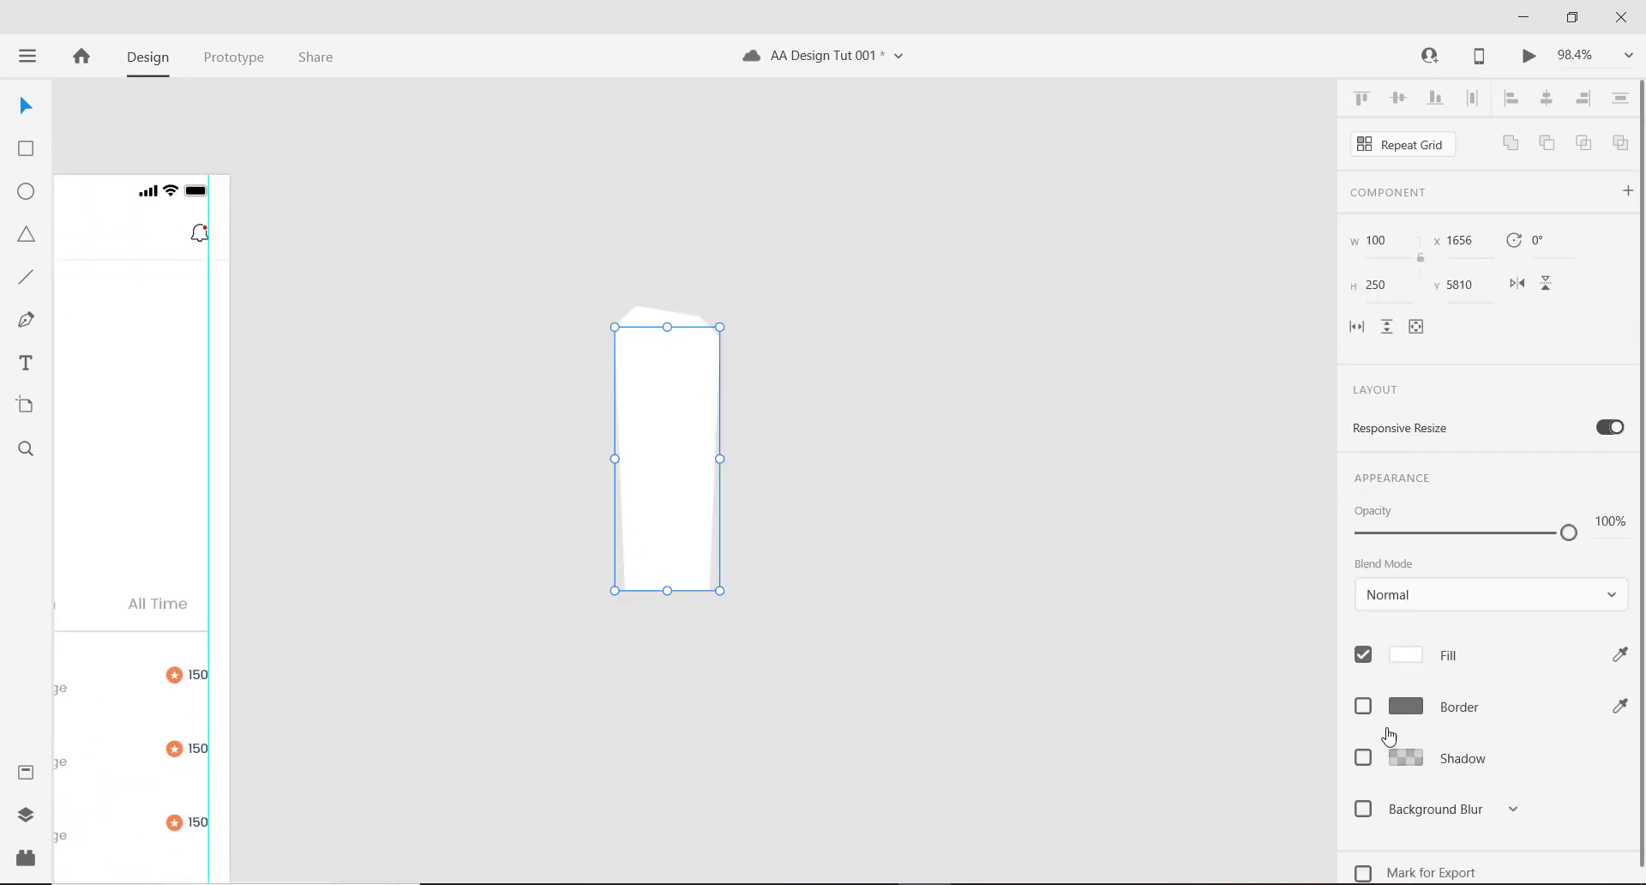
left_click(1403, 658)
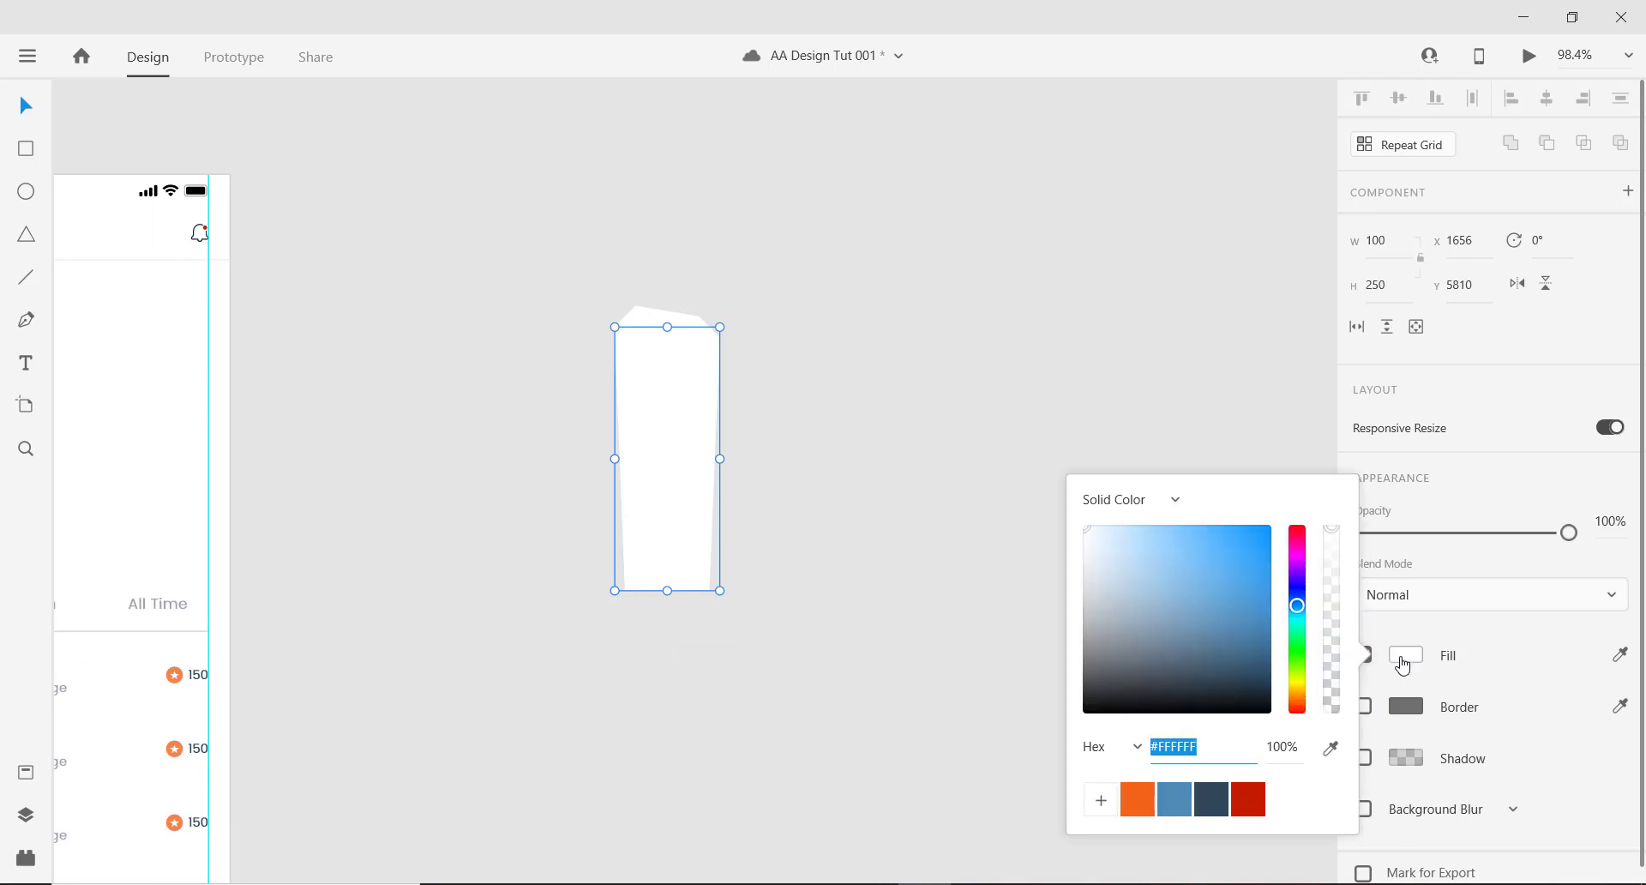
left_click(1176, 800)
Fill the top piece with a darker shade of the saved blue, #2C6A99.
left_click(684, 330)
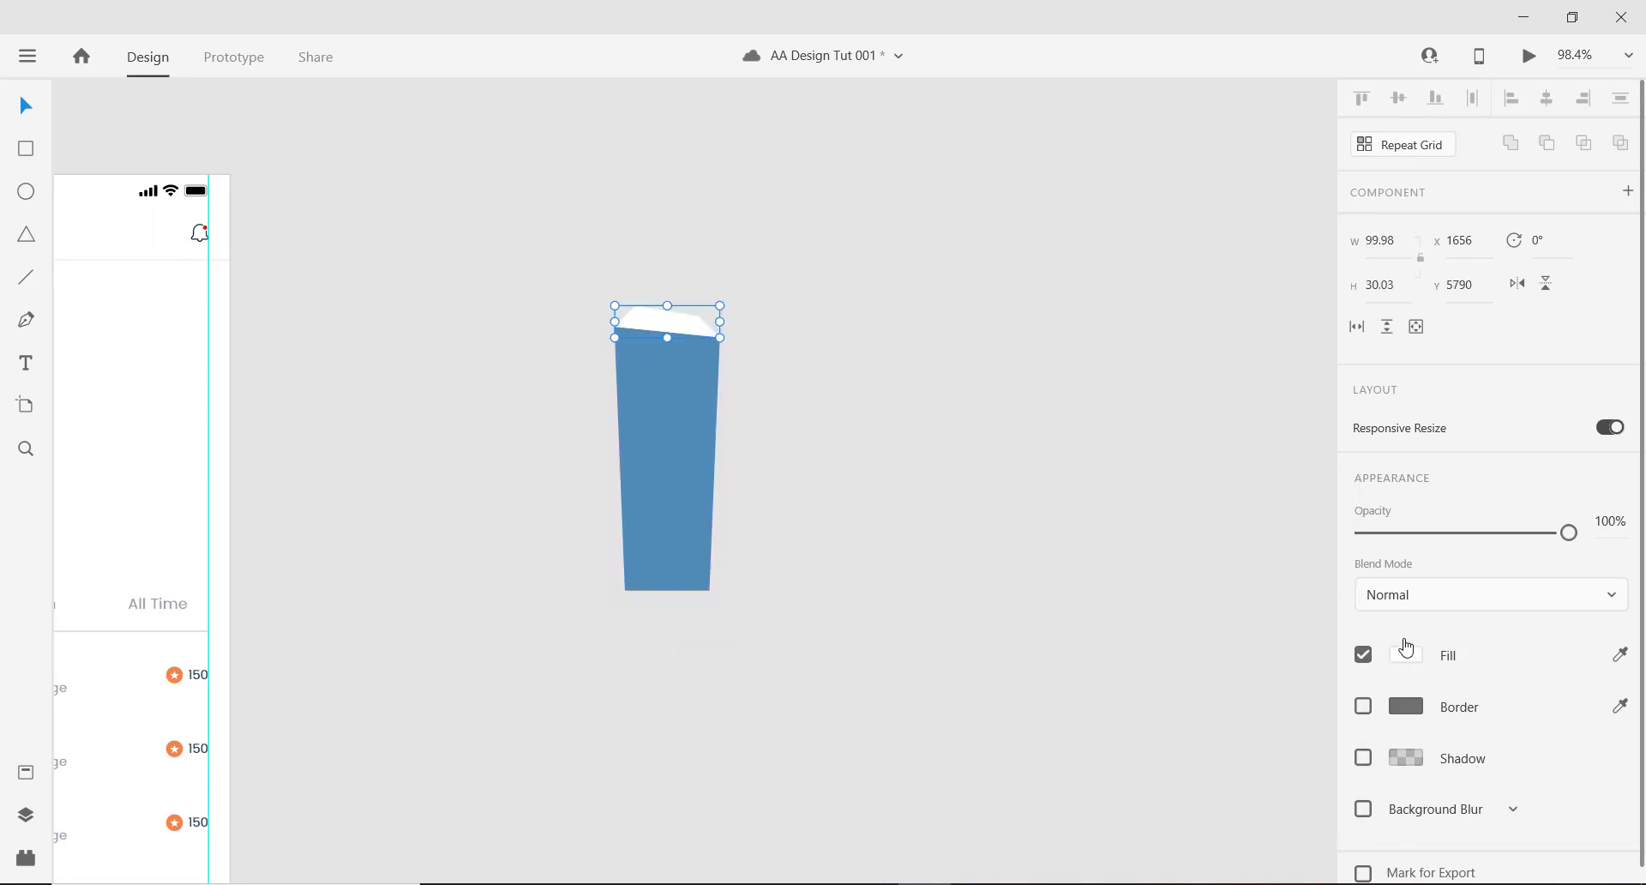
left_click(1406, 652)
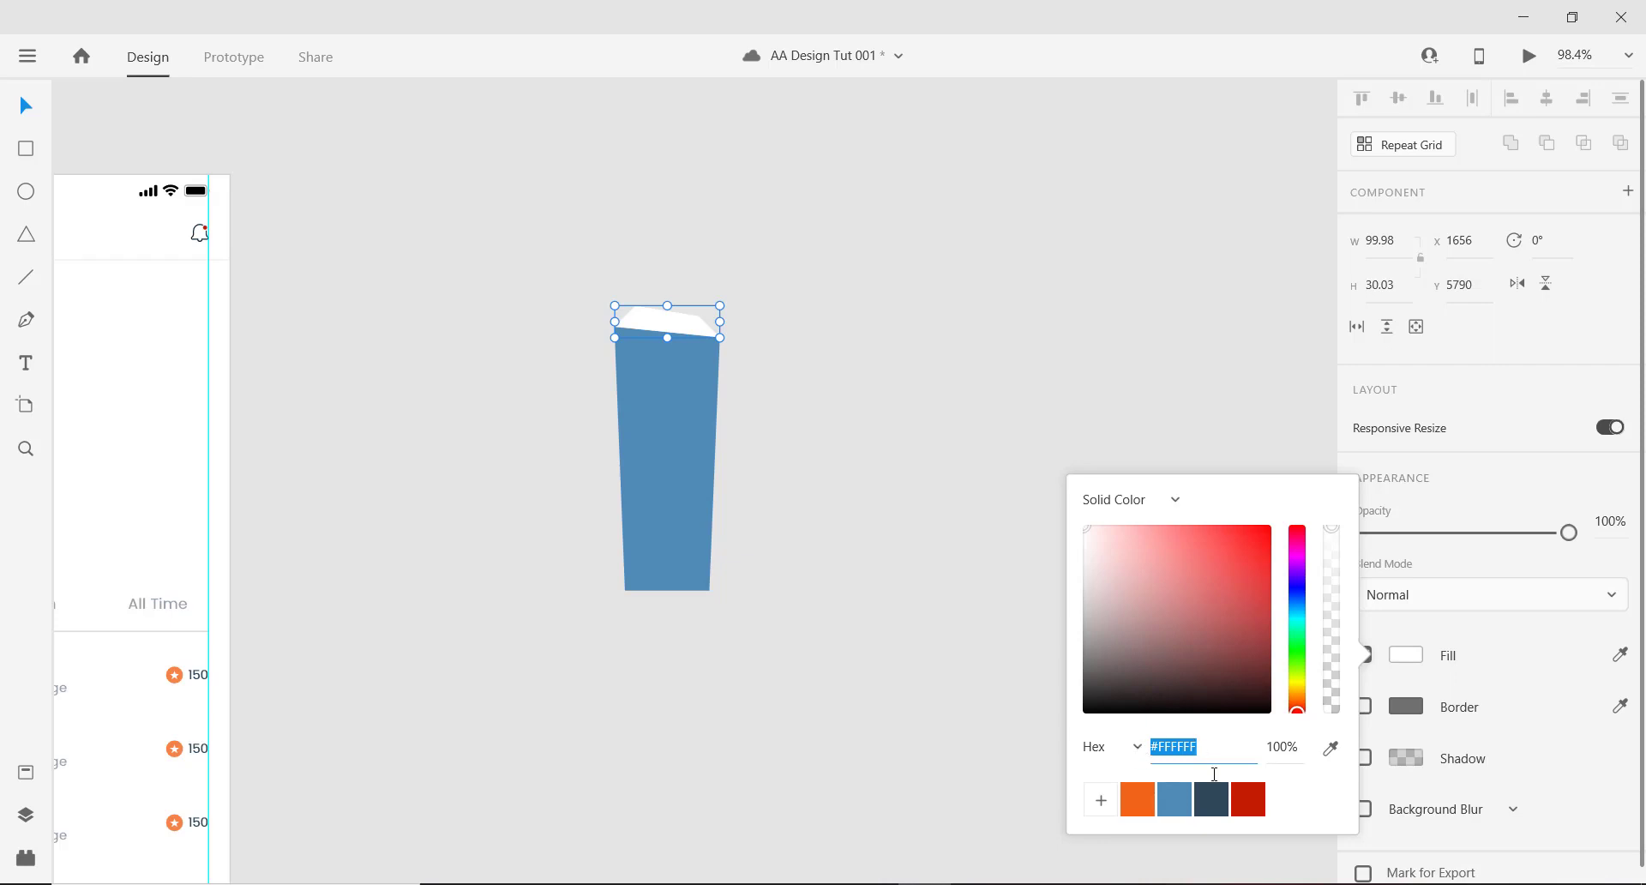
left_click(1133, 797)
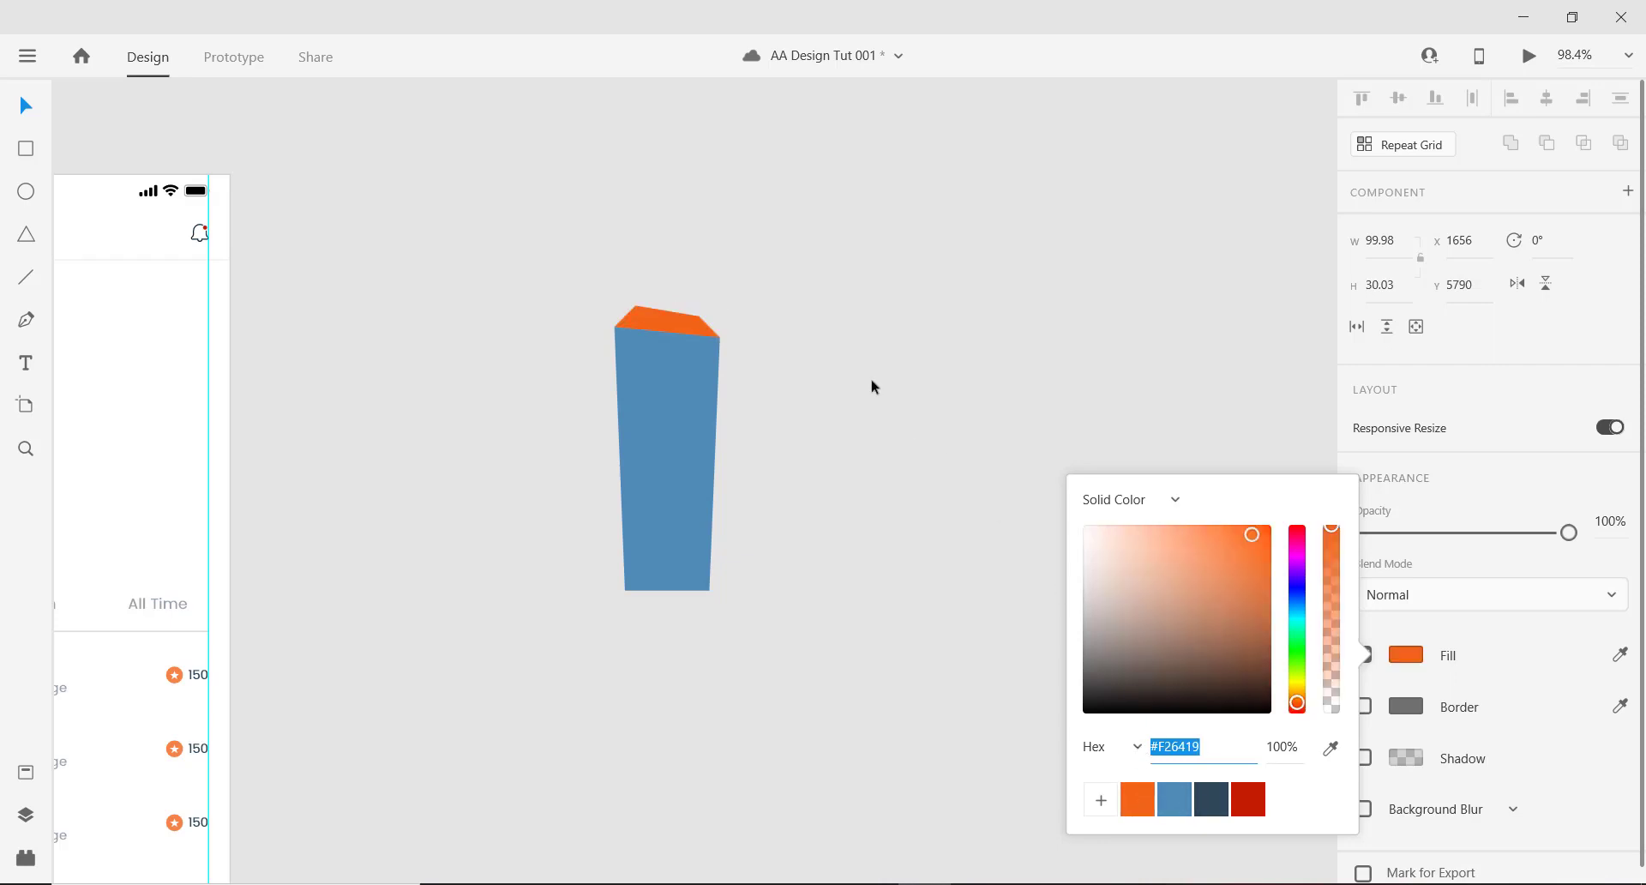
left_click(1173, 806)
left_click_drag(1190, 580, 1217, 601)
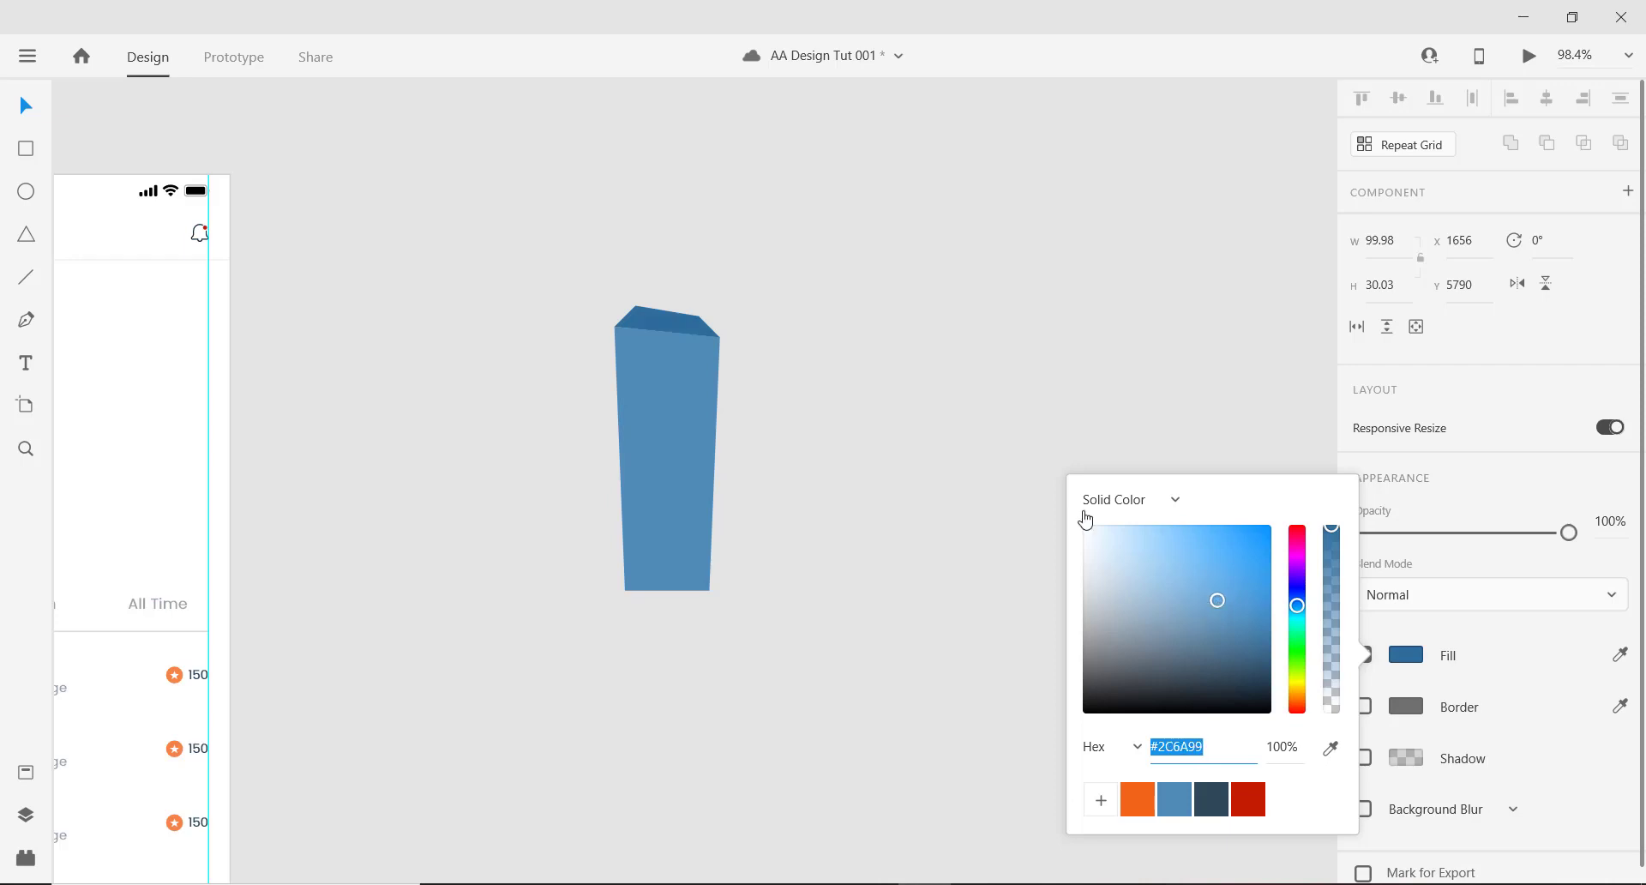
left_click(750, 383)
Examine the two-tone column up close and next to the Leaderboard artboard to judge its shape and proportions.
scroll(789, 437, "down", 4)
scroll(758, 439, "up", 3)
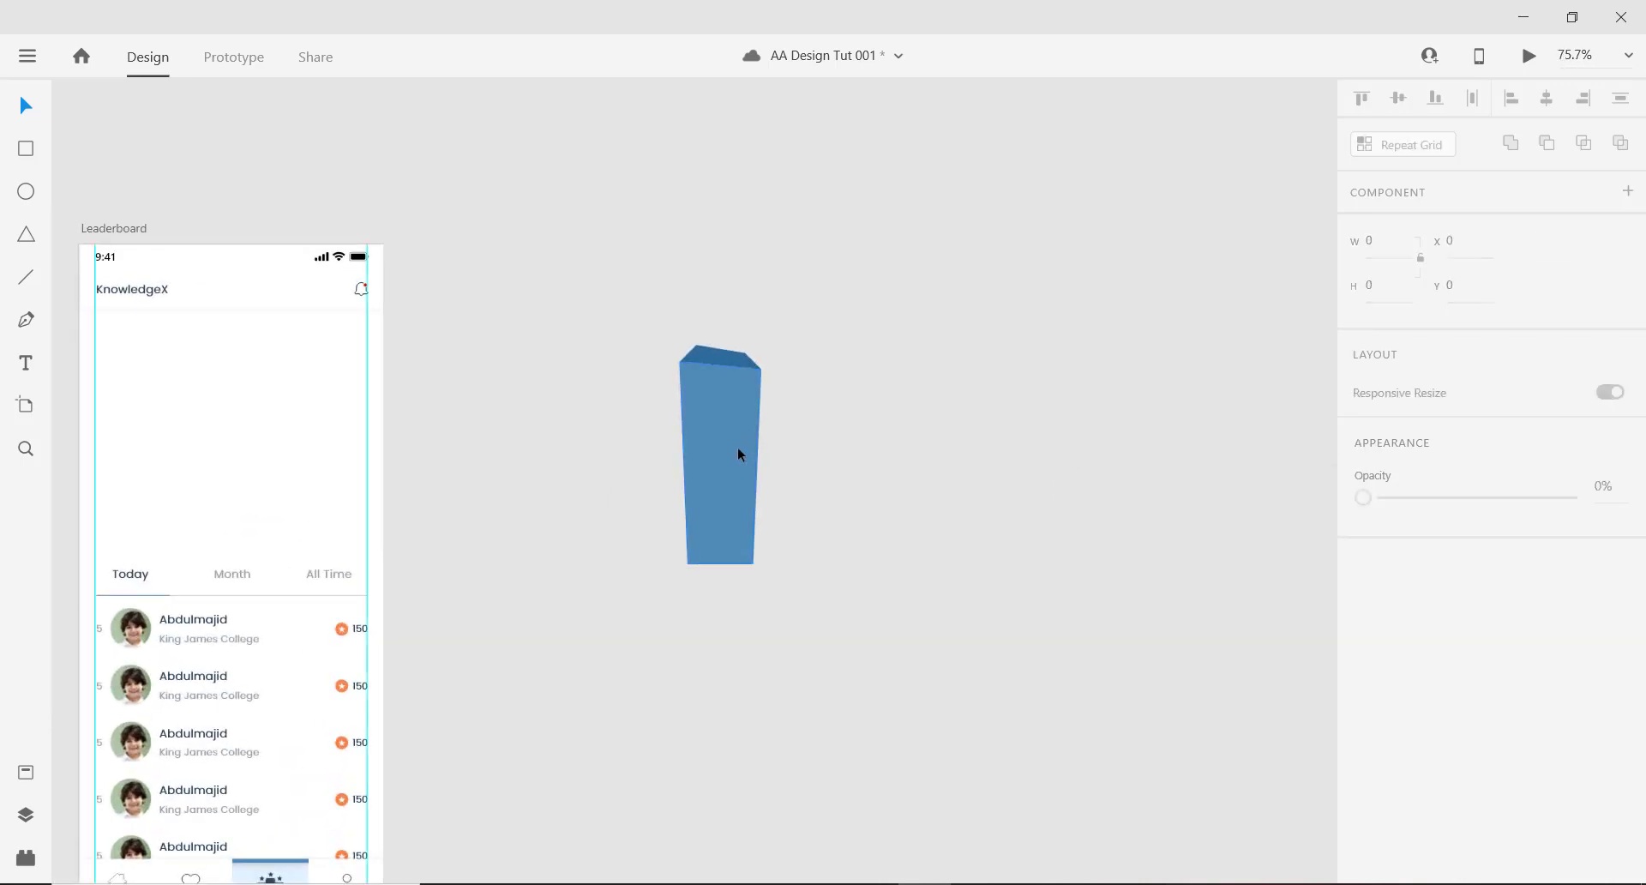
scroll(737, 455, "down", 2)
scroll(744, 446, "up", 4)
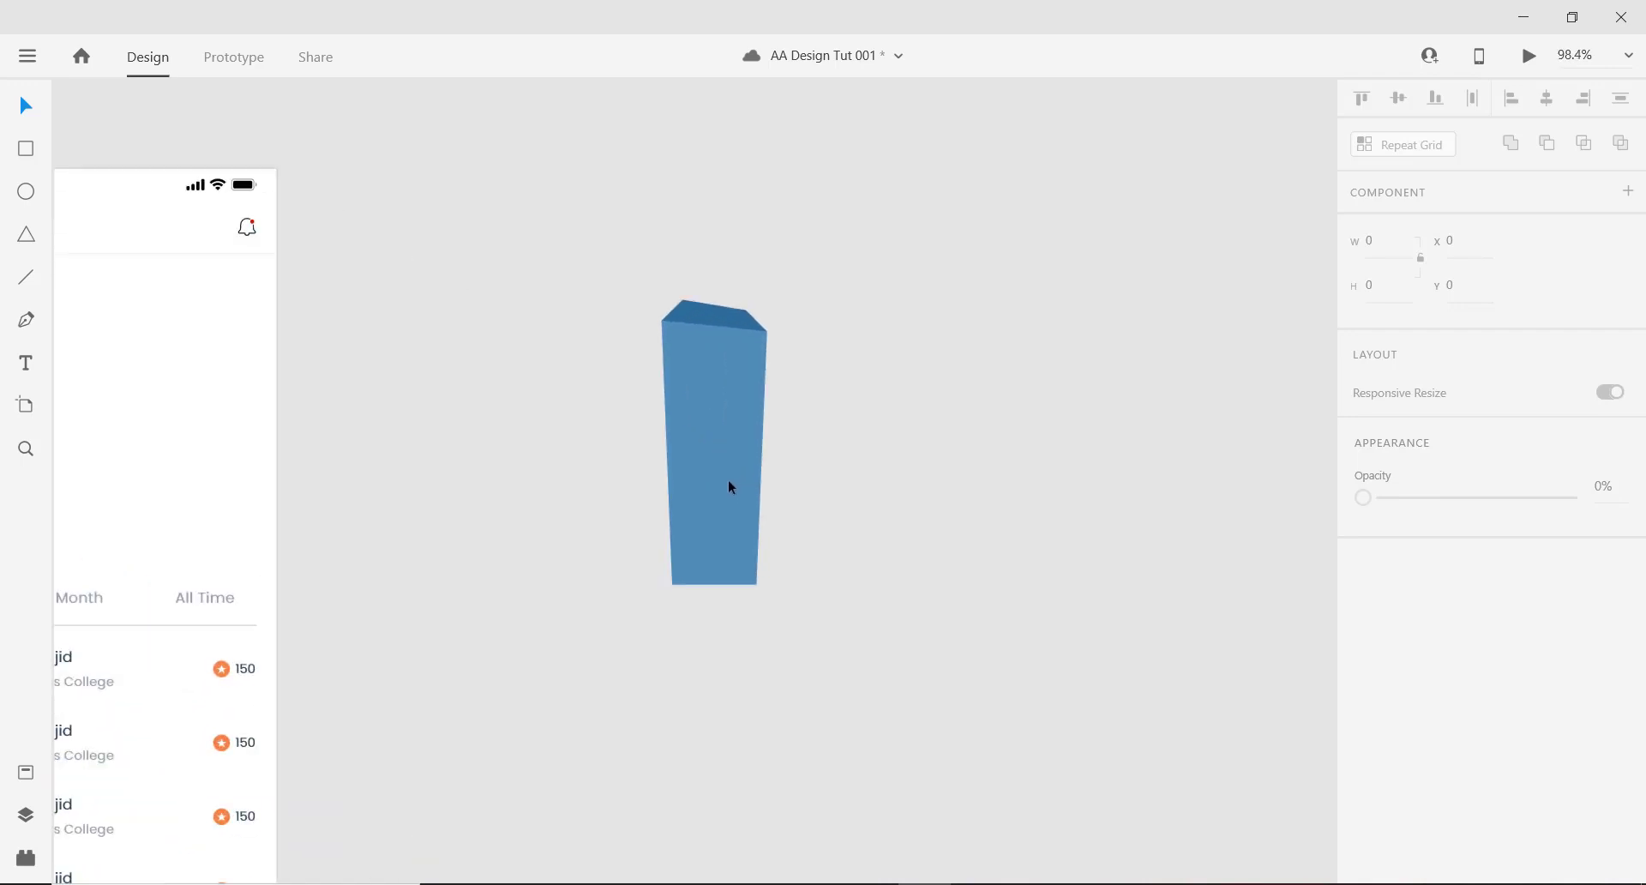
scroll(729, 480, "up", 3)
scroll(710, 369, "up", 3)
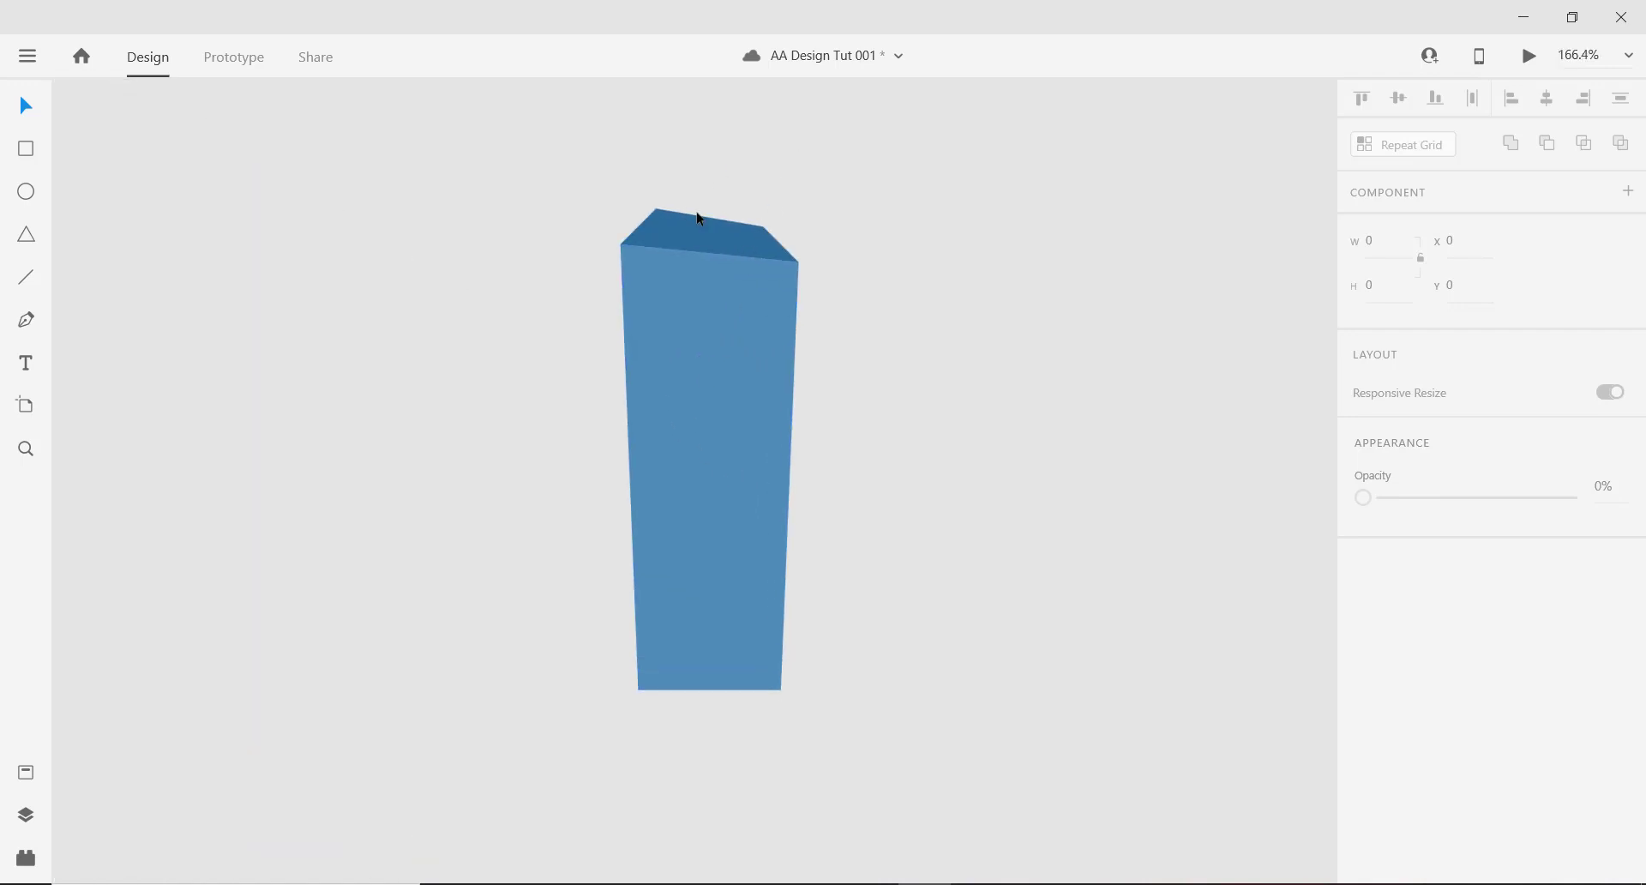
scroll(699, 218, "up", 3)
scroll(712, 225, "down", 4)
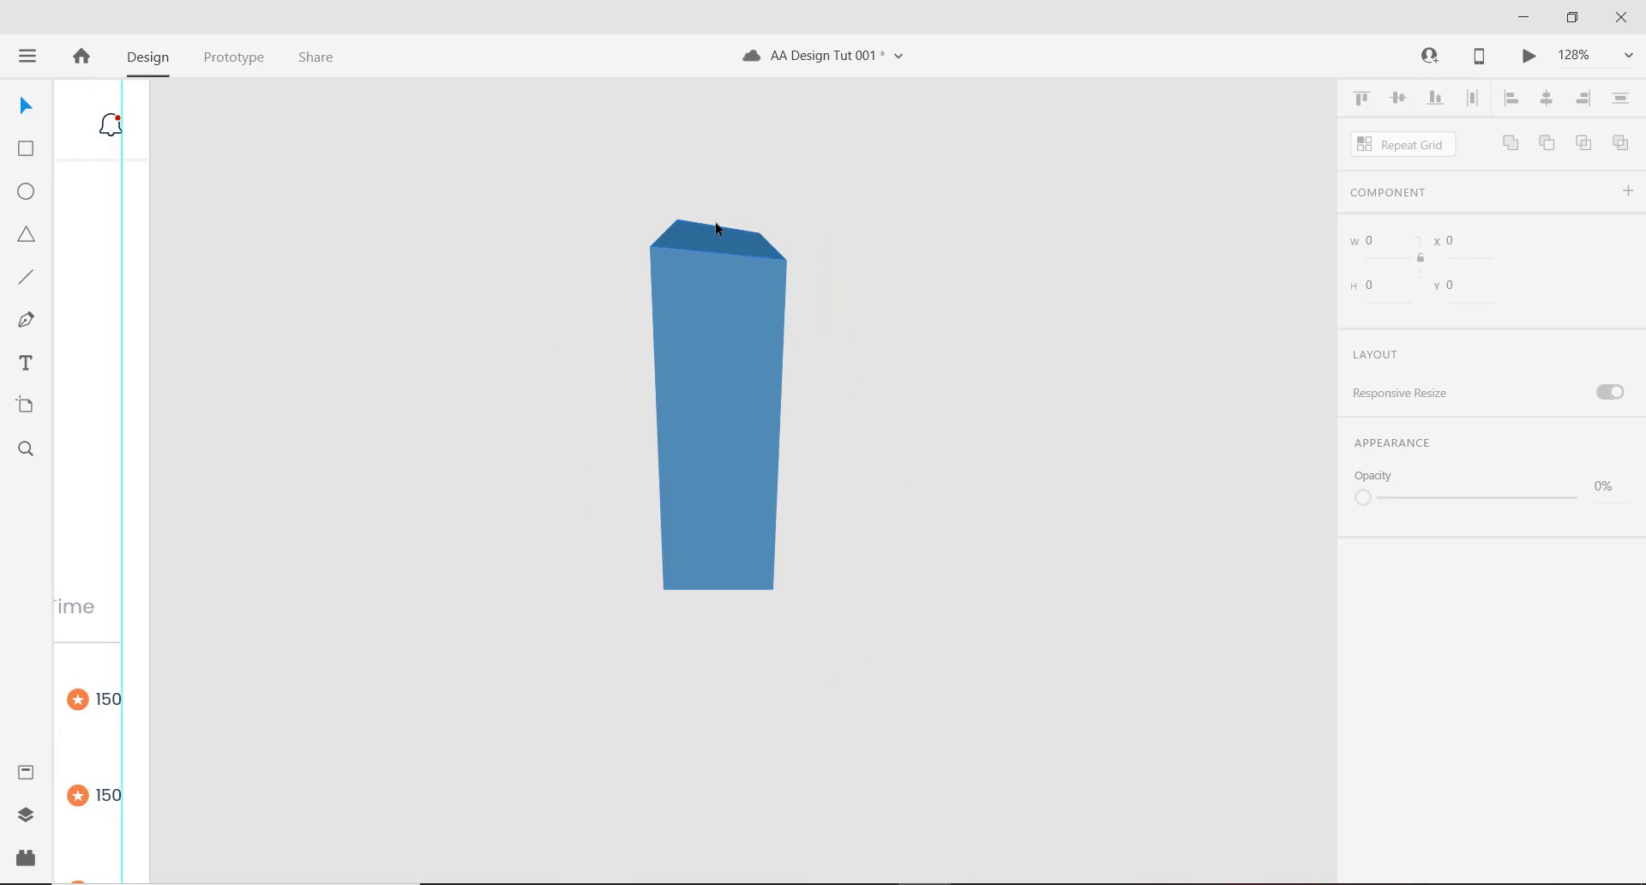
scroll(718, 232, "up", 4)
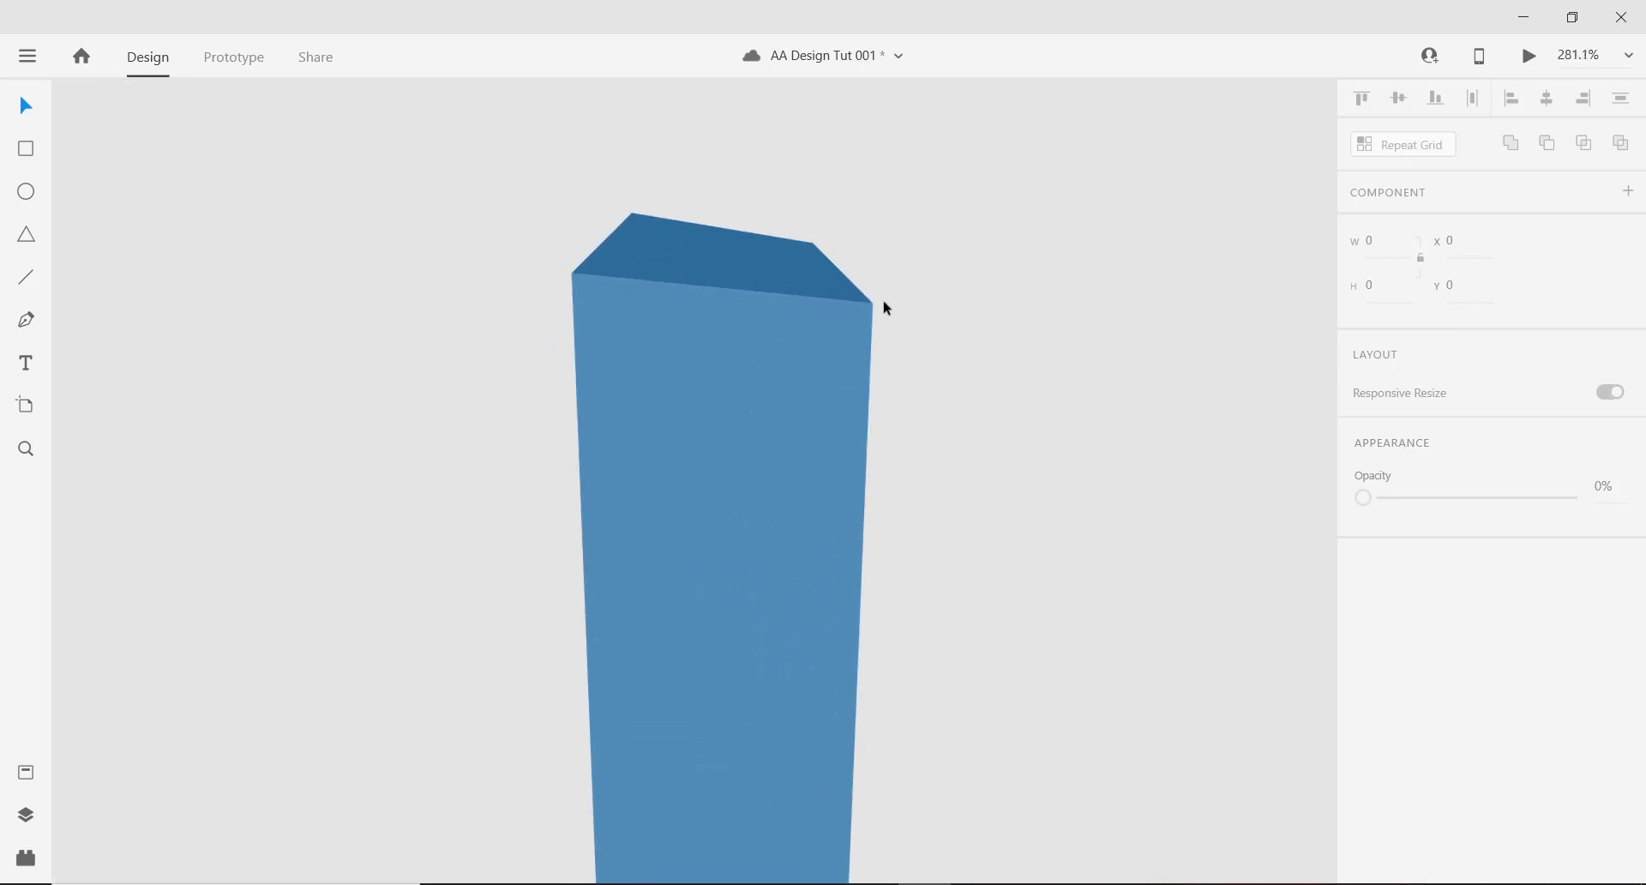
left_click(712, 249)
scroll(851, 310, "down", 6)
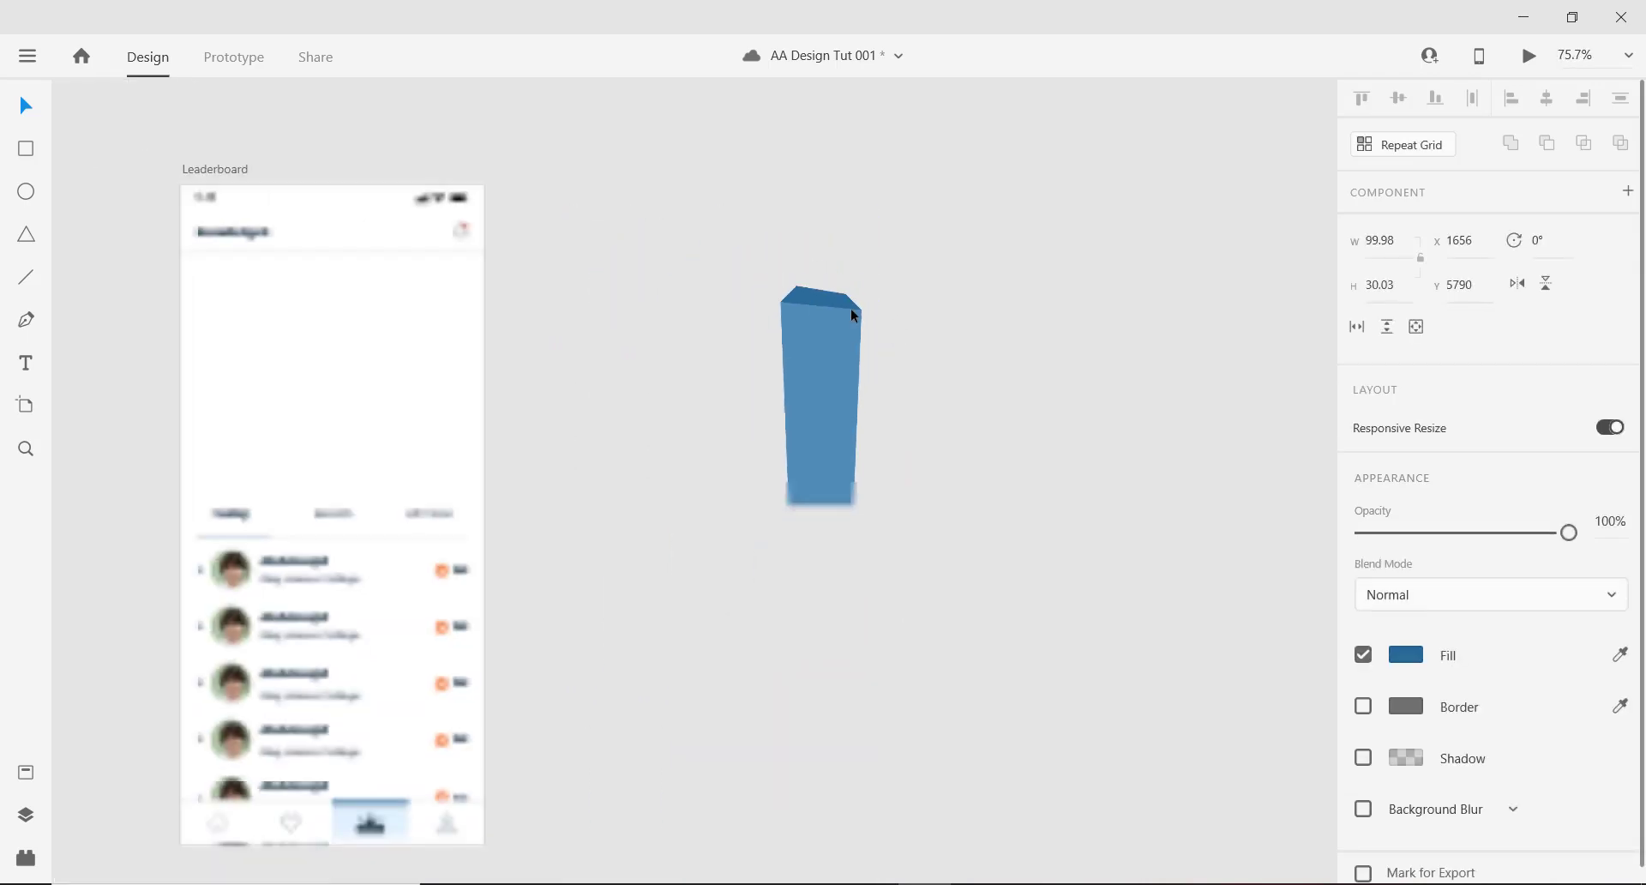
scroll(849, 311, "up", 4)
left_click_drag(814, 377, 785, 337)
scroll(786, 337, "down", 3)
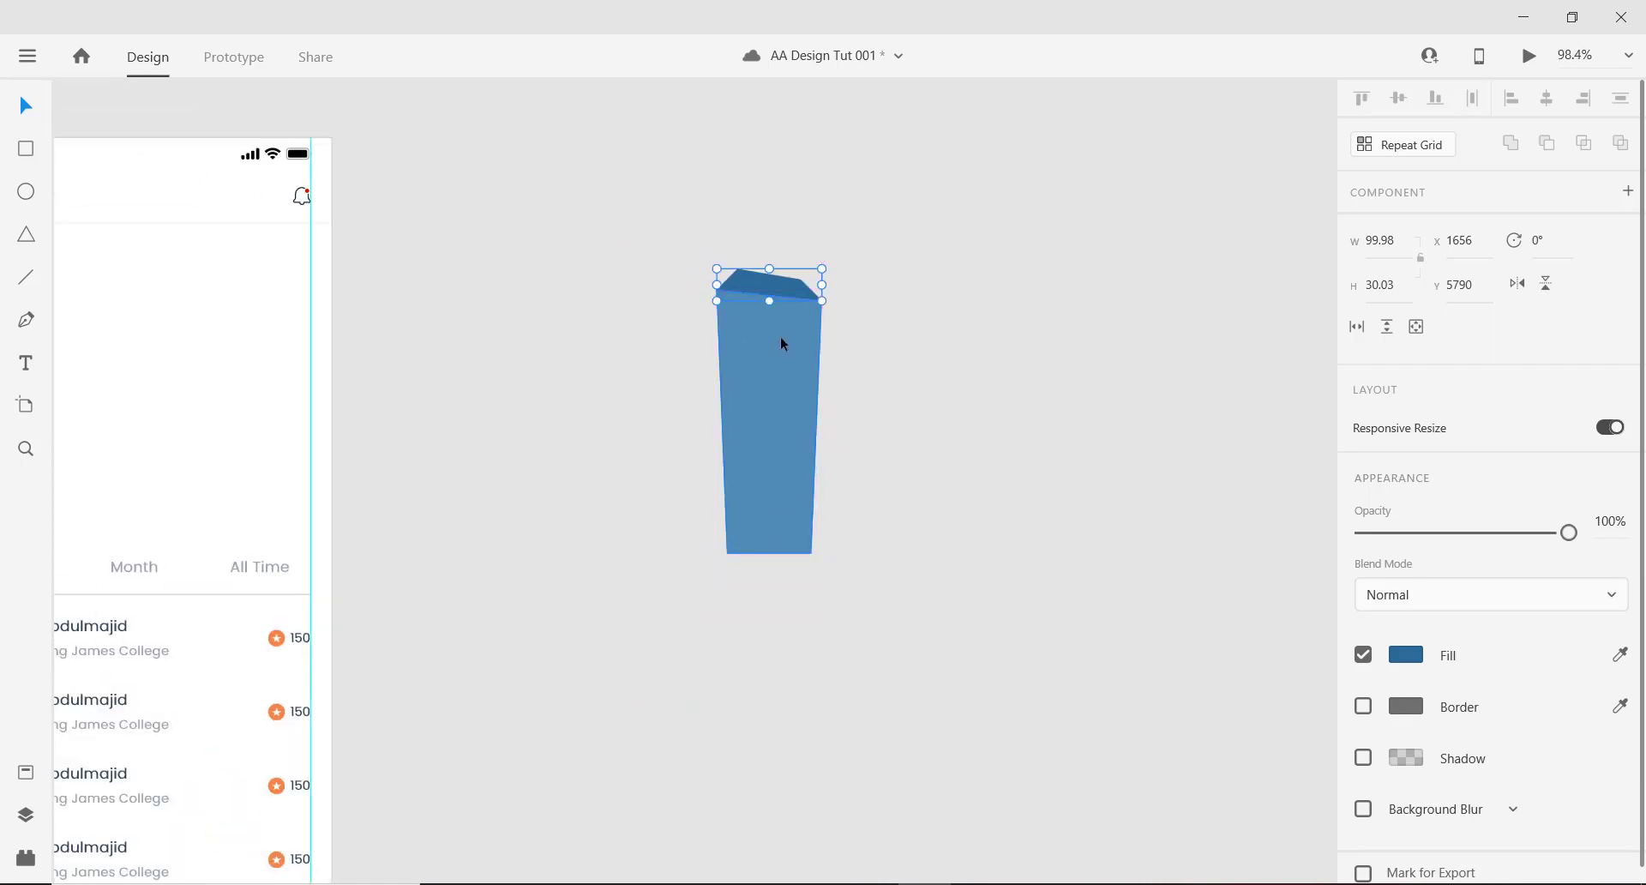
scroll(777, 370, "down", 1)
scroll(777, 377, "up", 3)
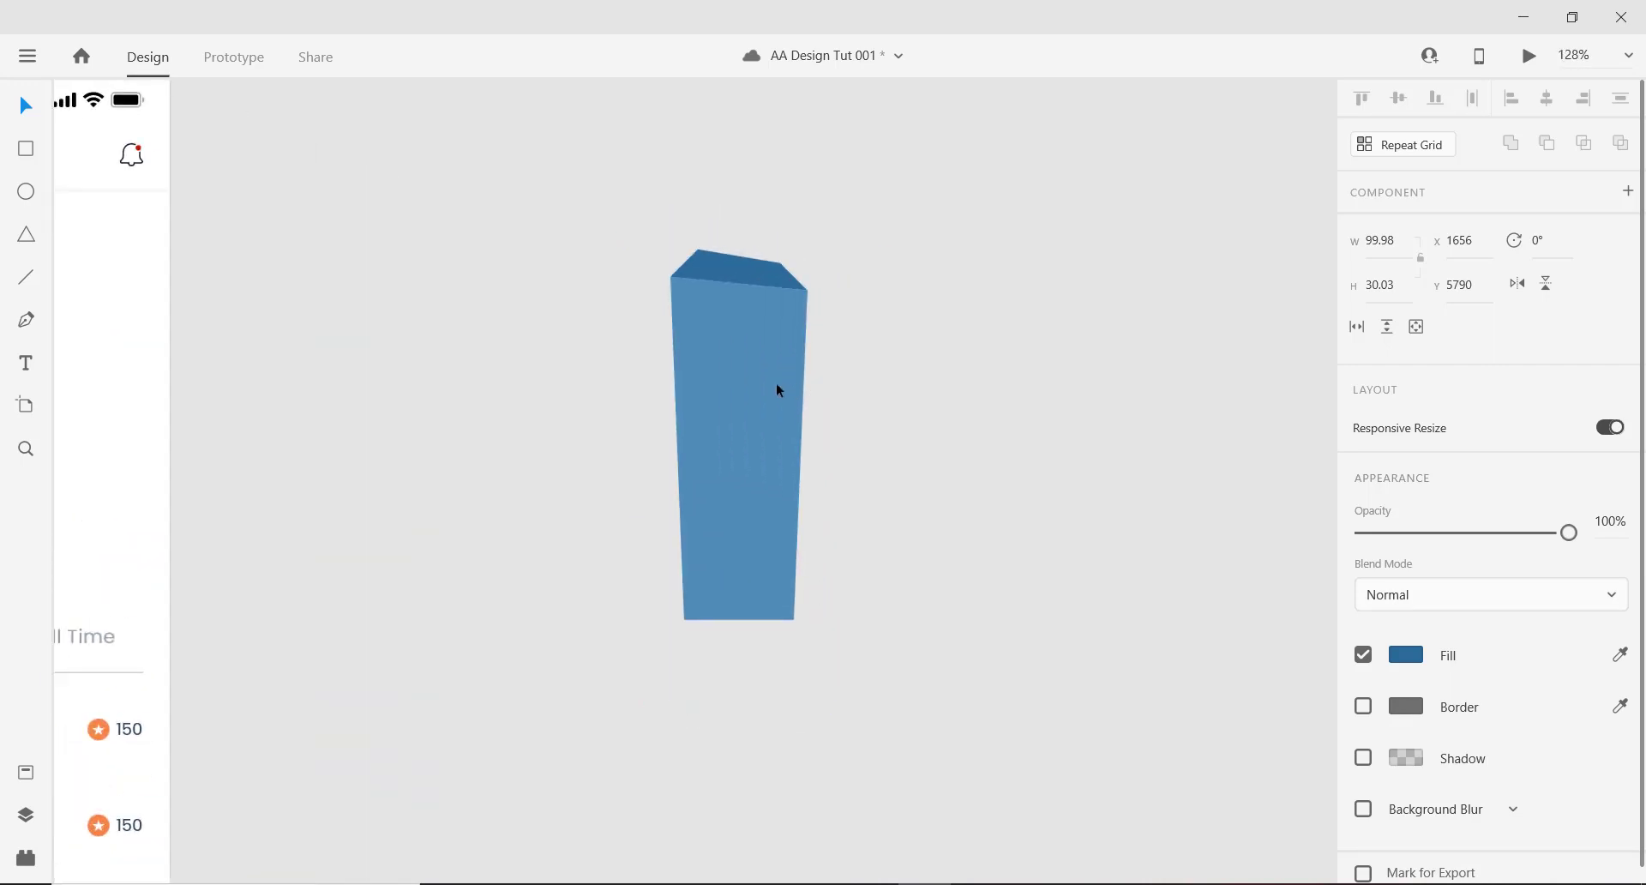
Change the tapered shape's fill from a solid color to a radial gradient.
left_click(725, 381)
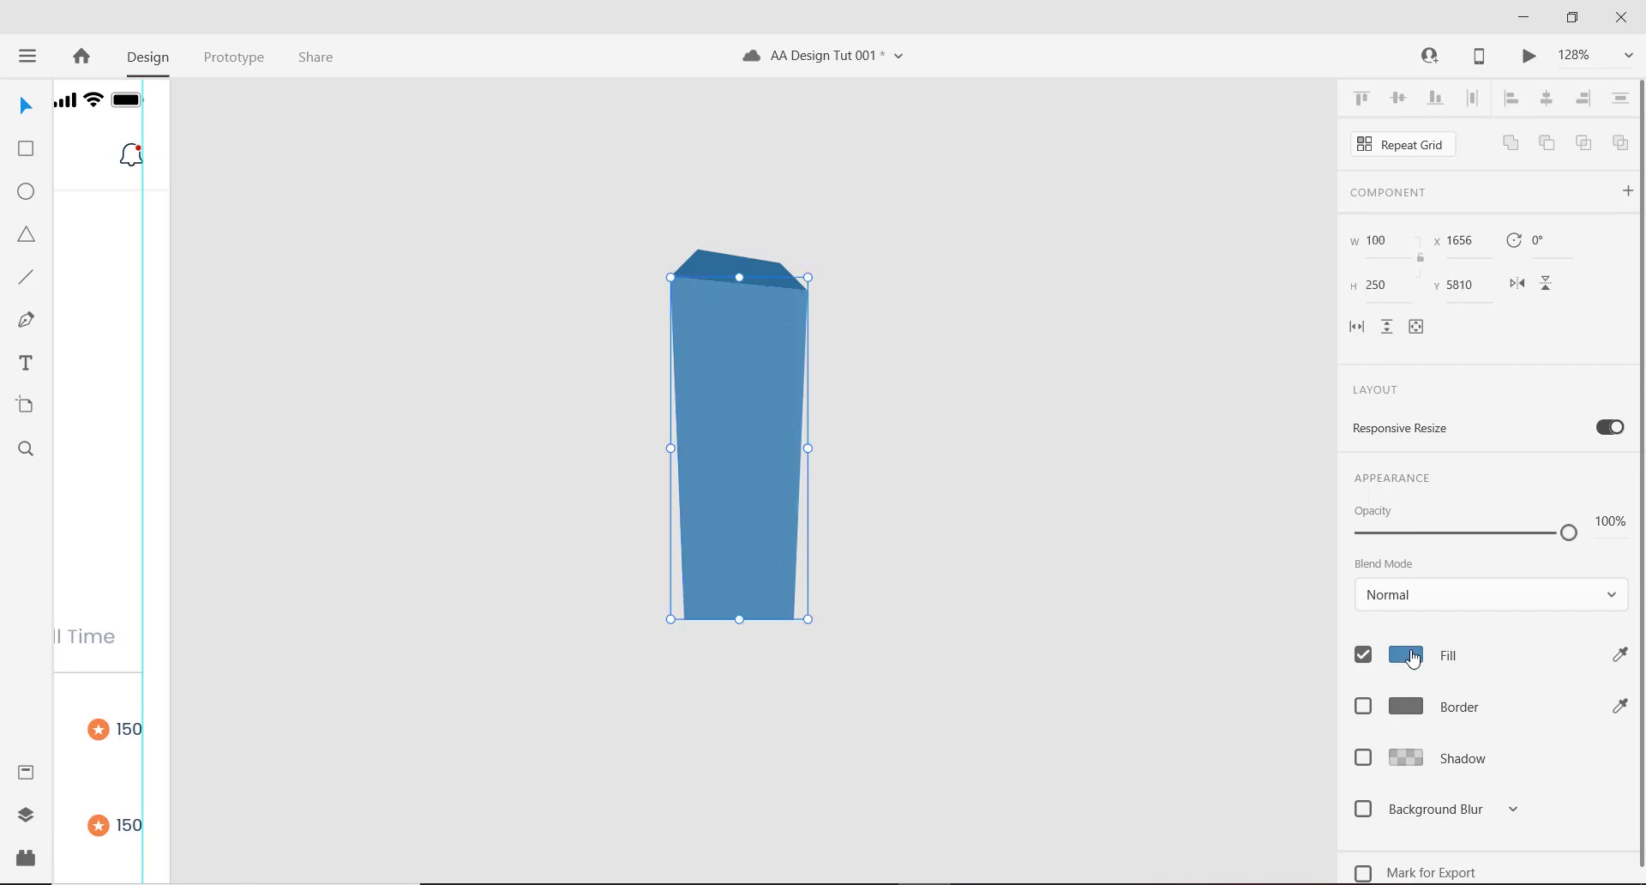
left_click_drag(1000, 472, 809, 460)
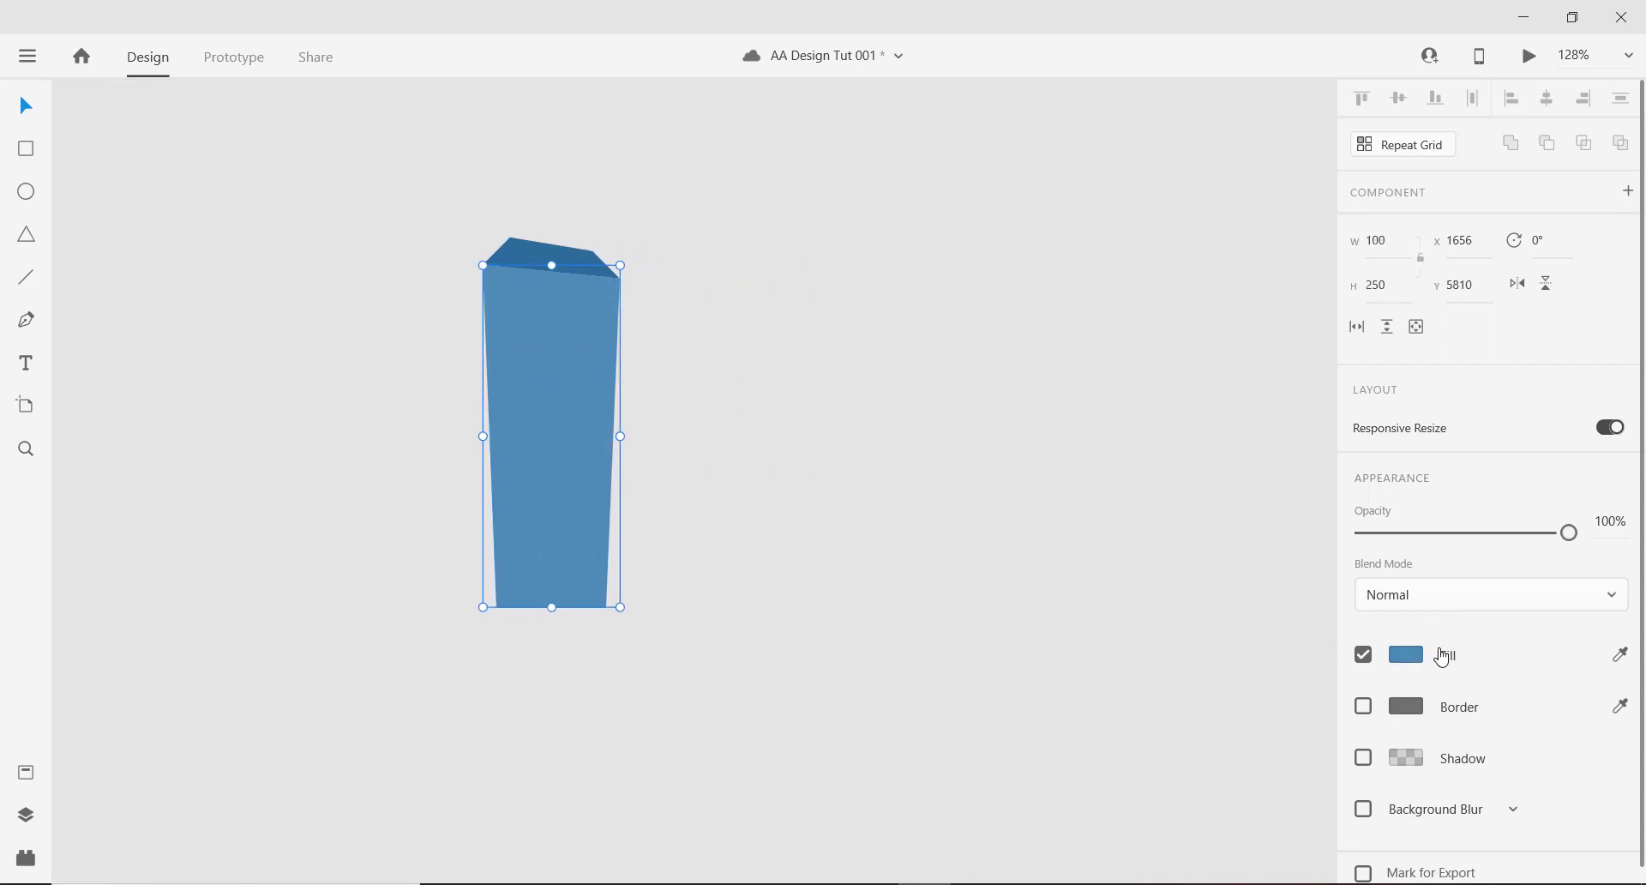
left_click(1399, 657)
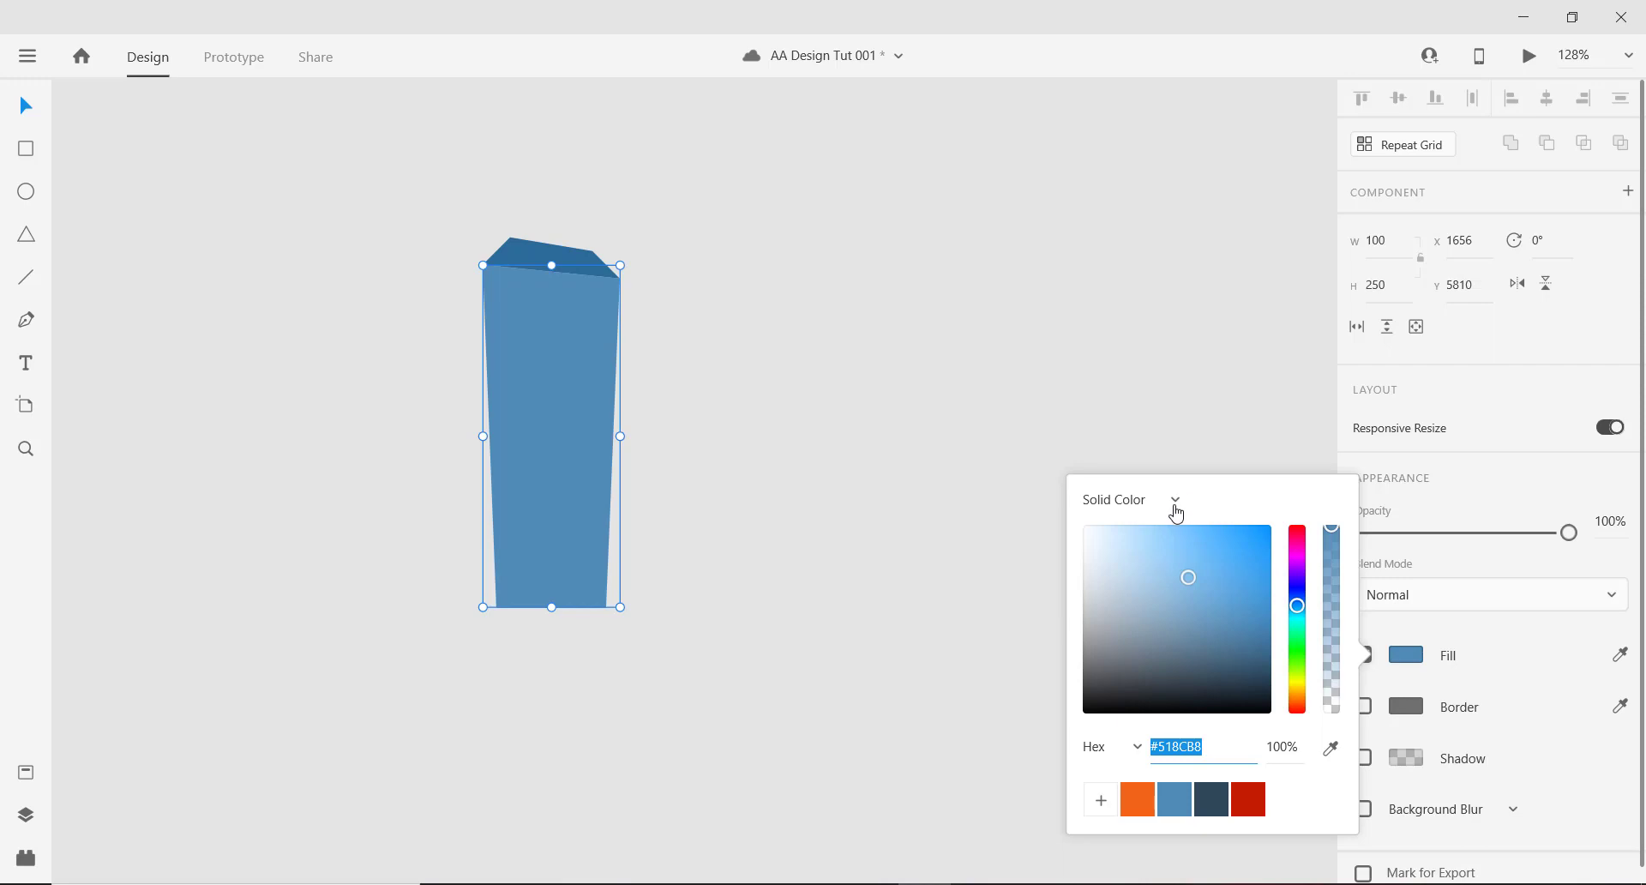
left_click(1175, 502)
left_click(1410, 656)
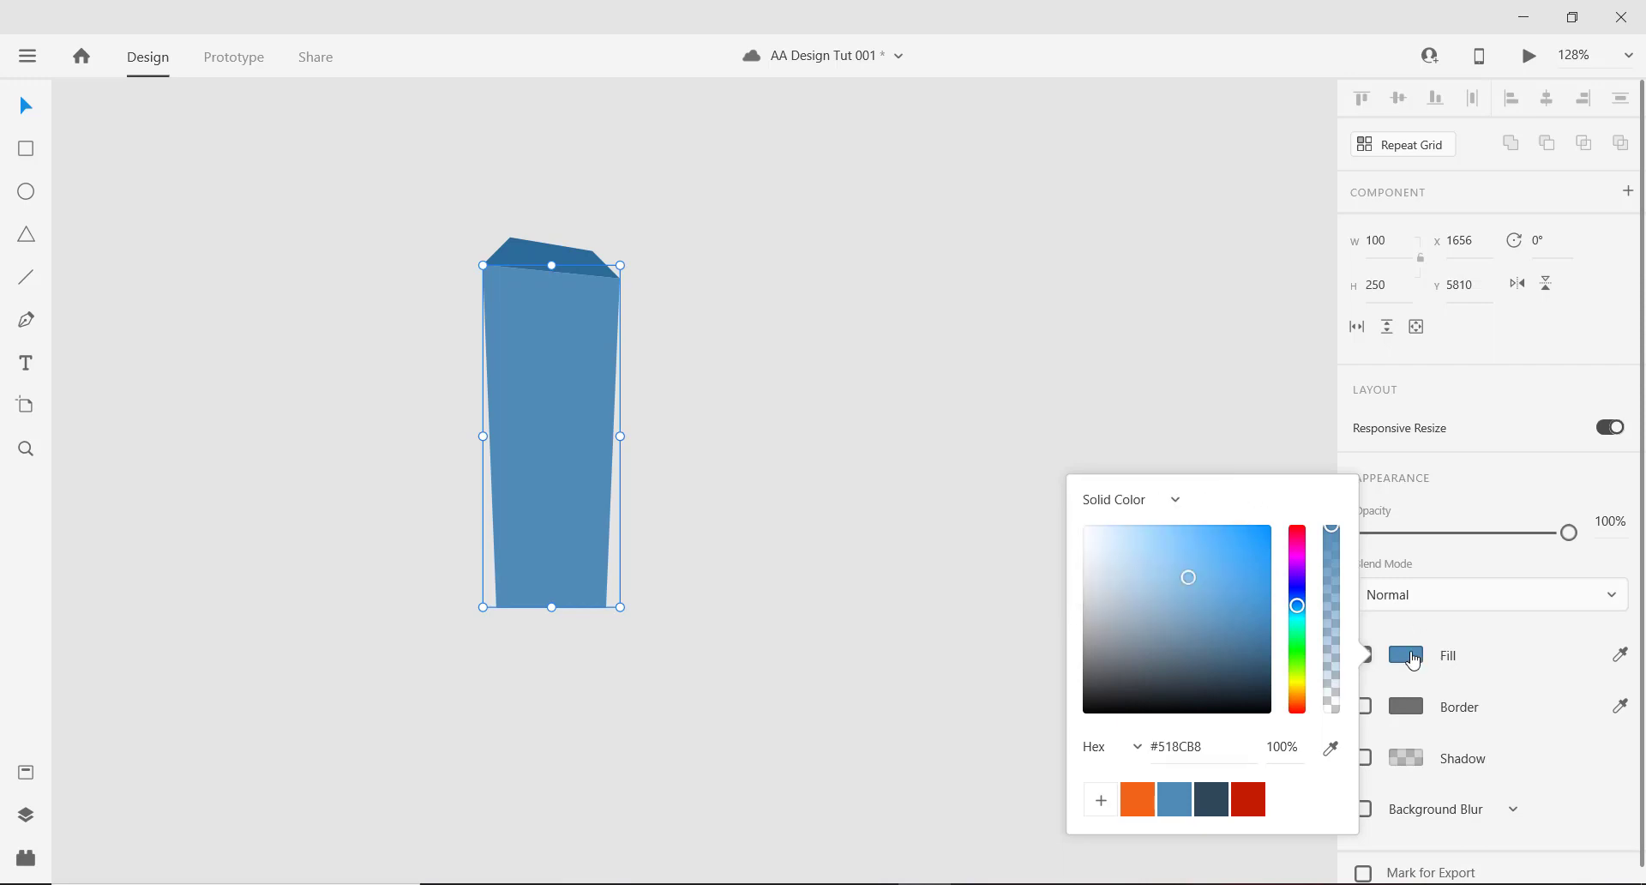
left_click(1177, 504)
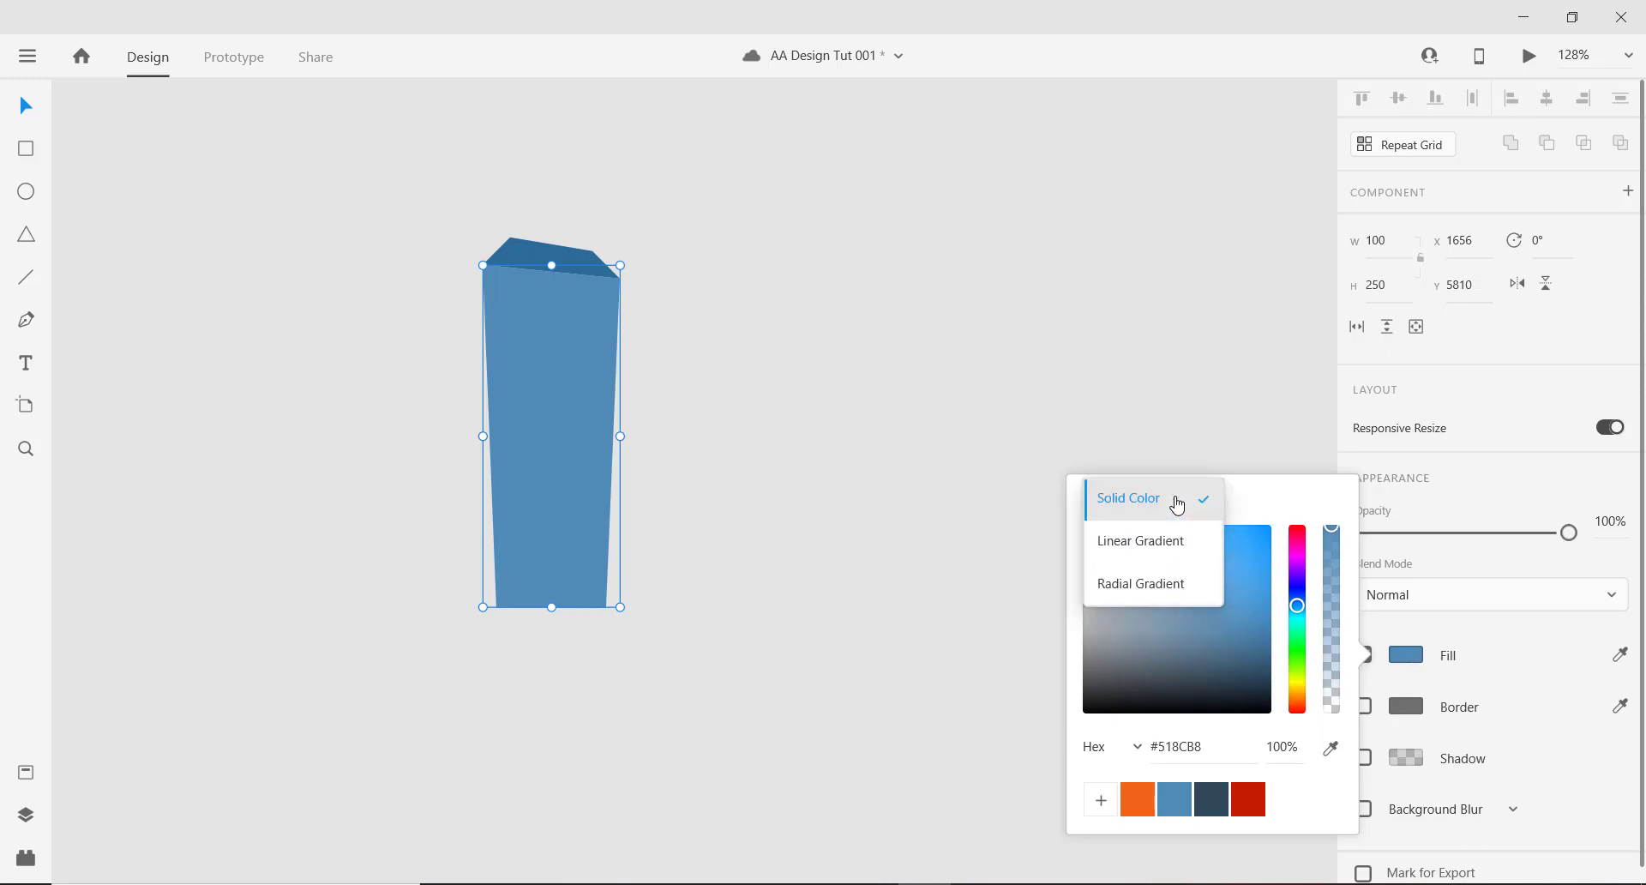
left_click(1172, 588)
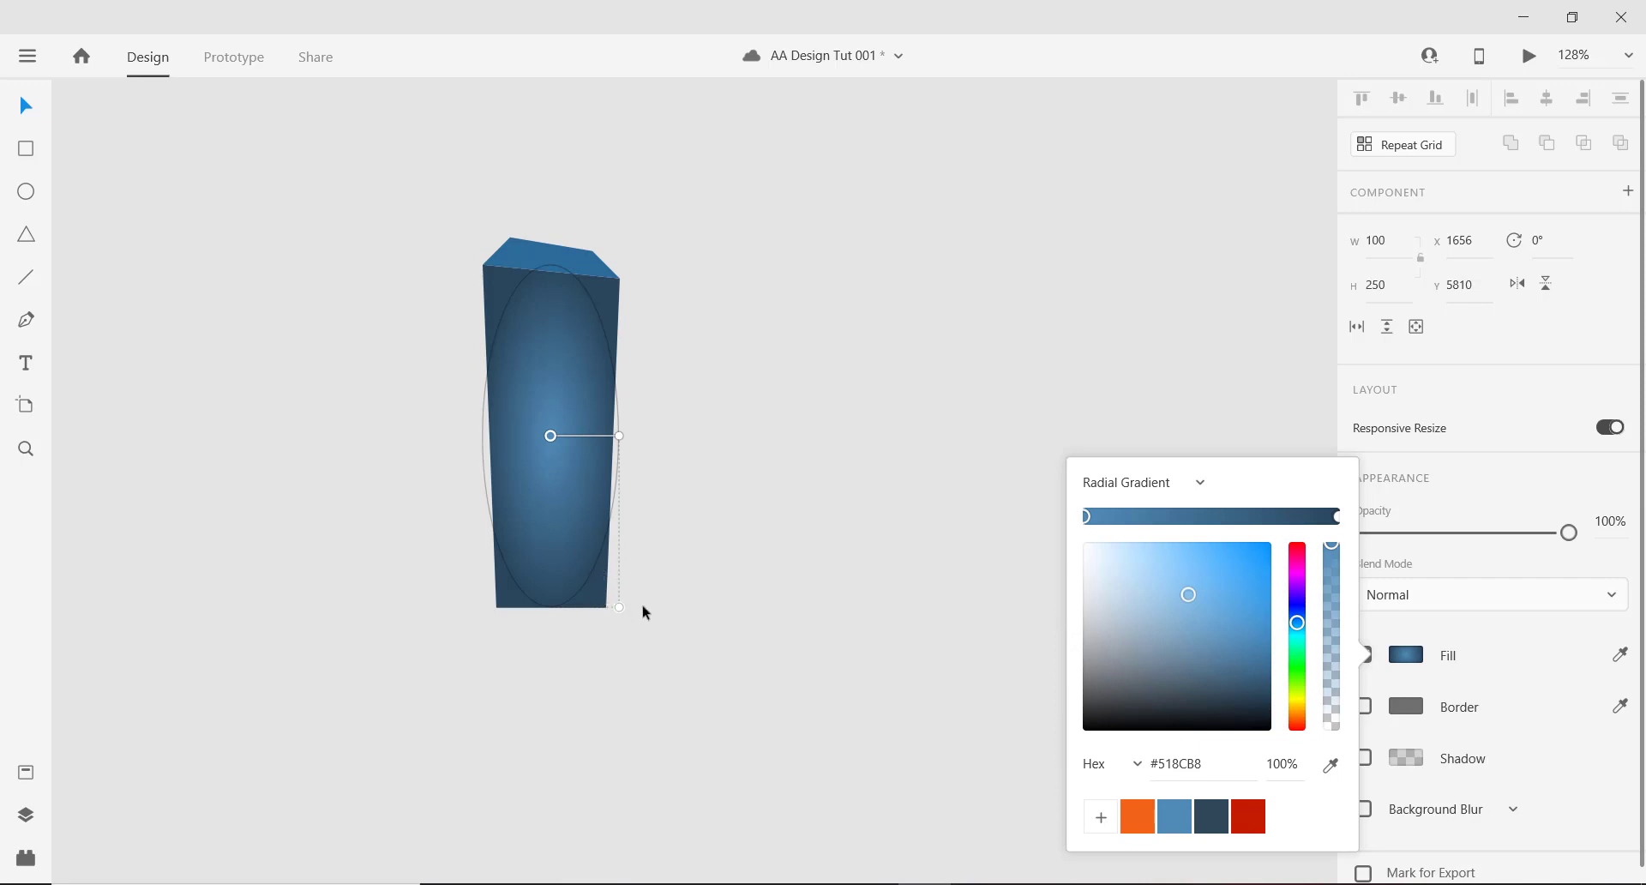
Widen the radial gradient's ellipse beyond the tapered shape's sides and shift its center slightly down.
left_click_drag(619, 607, 688, 636)
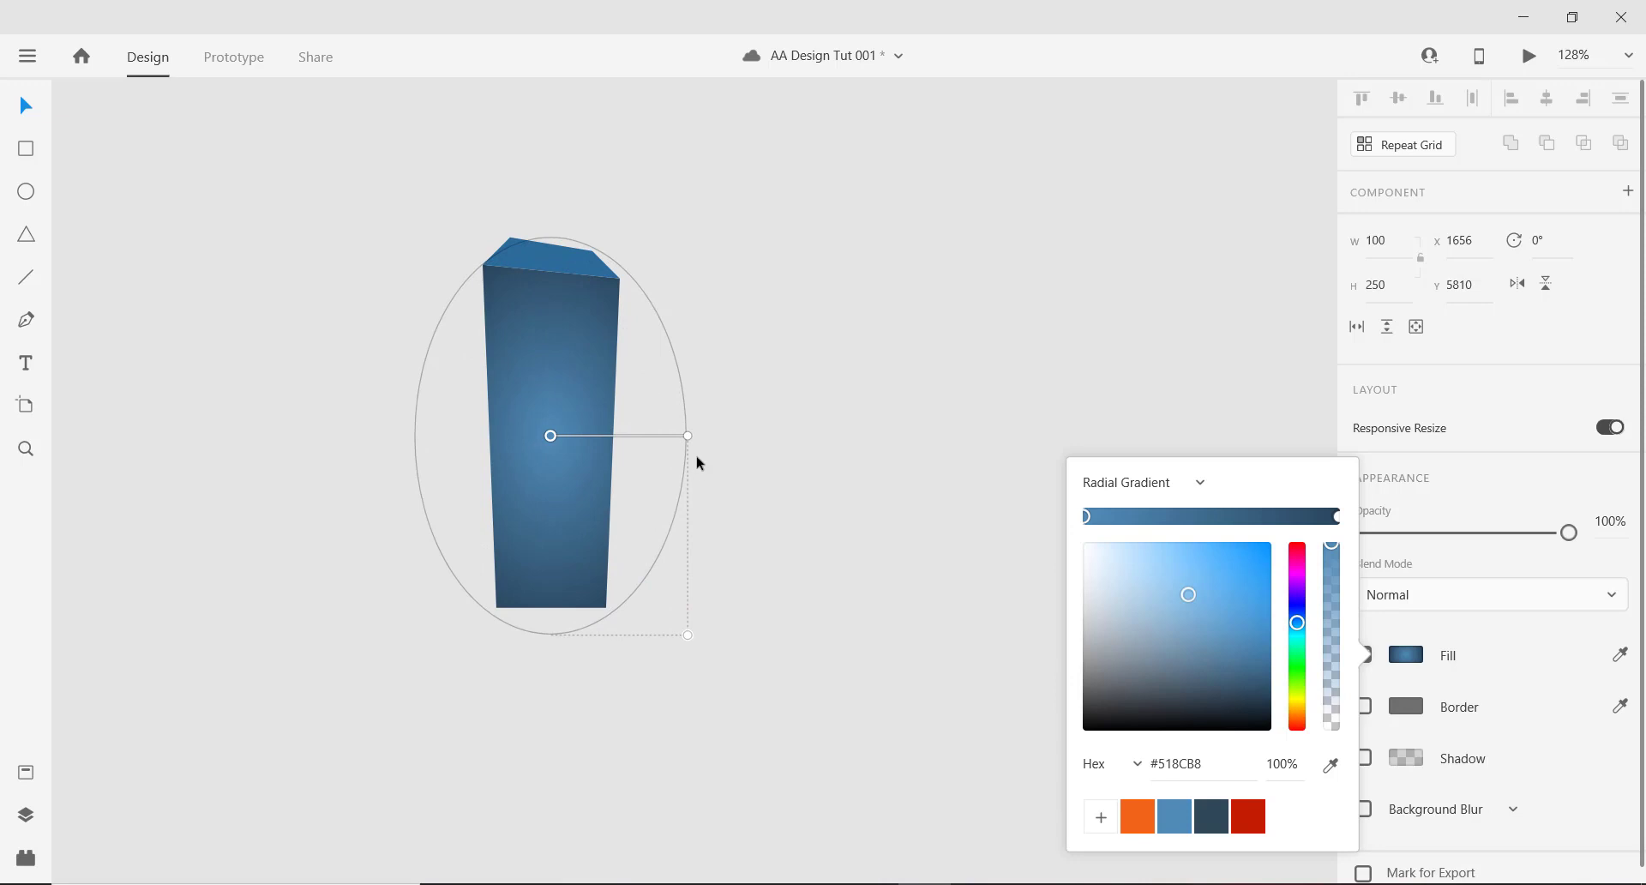
left_click(688, 436)
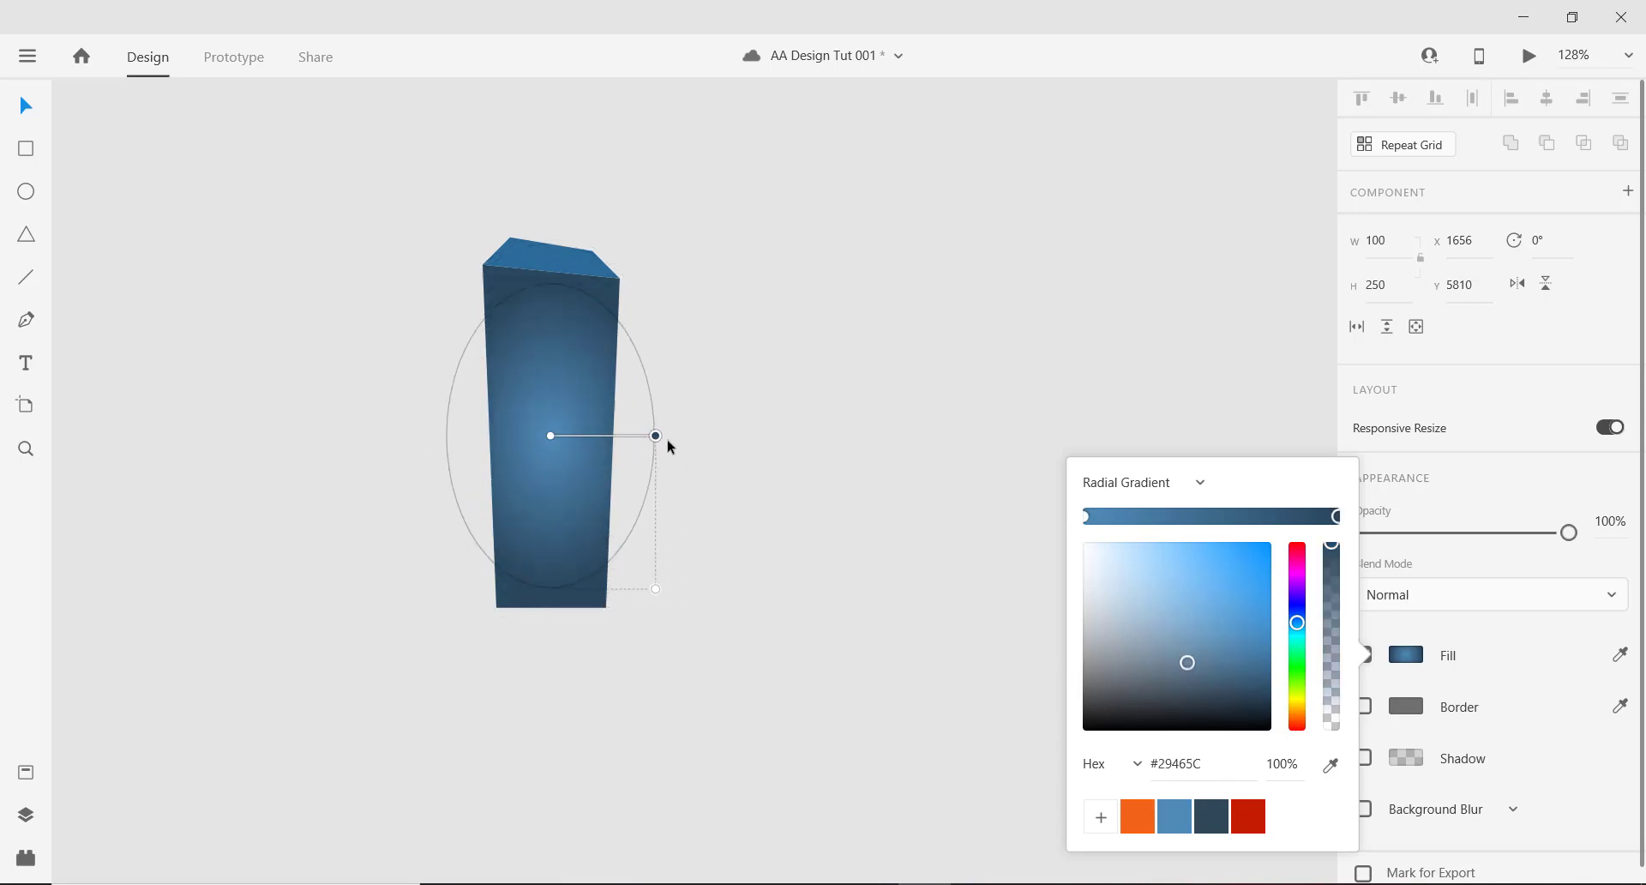
mouse_move(687, 437)
left_mouse_down()
mouse_move(635, 441)
mouse_move(686, 445)
mouse_move(636, 441)
mouse_move(678, 442)
mouse_move(655, 437)
left_mouse_up()
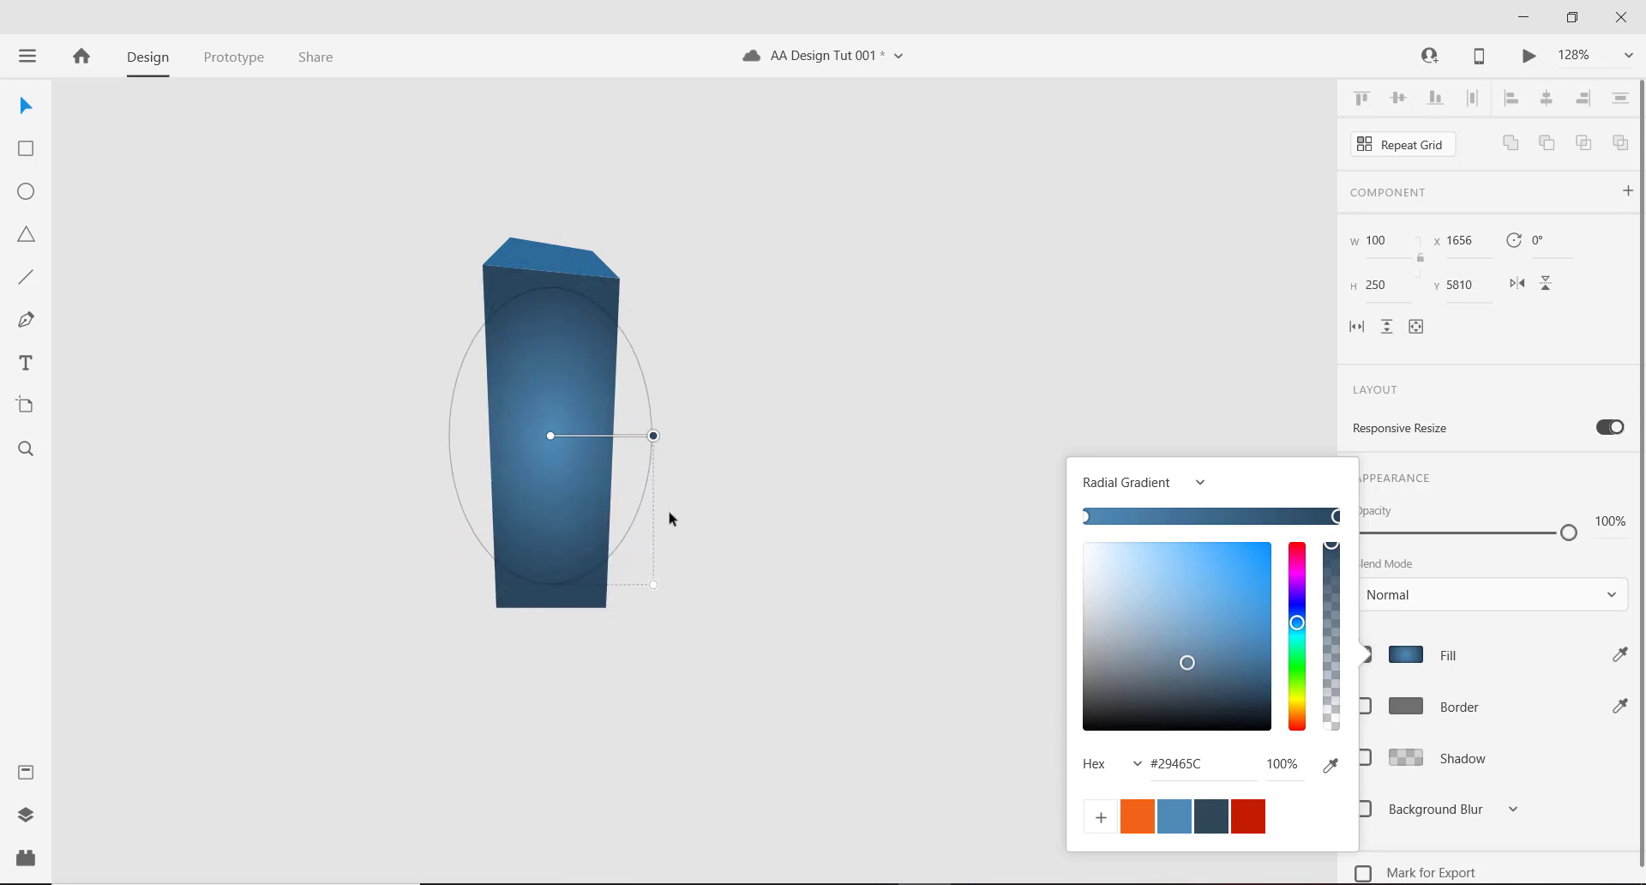
left_click_drag(653, 584, 693, 603)
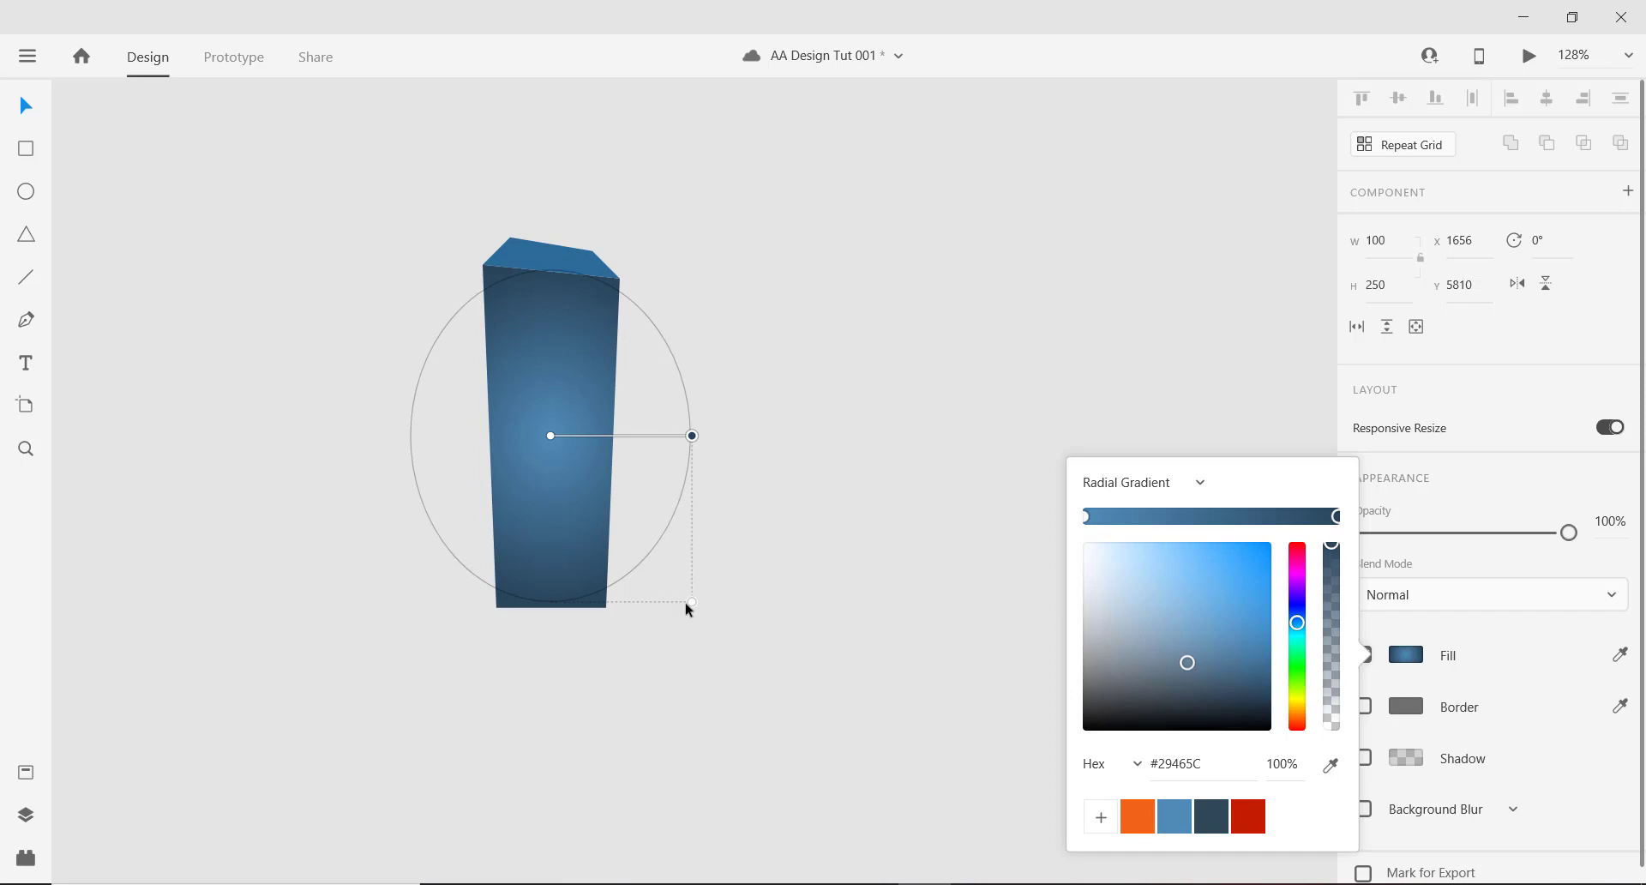
left_click_drag(551, 440, 552, 442)
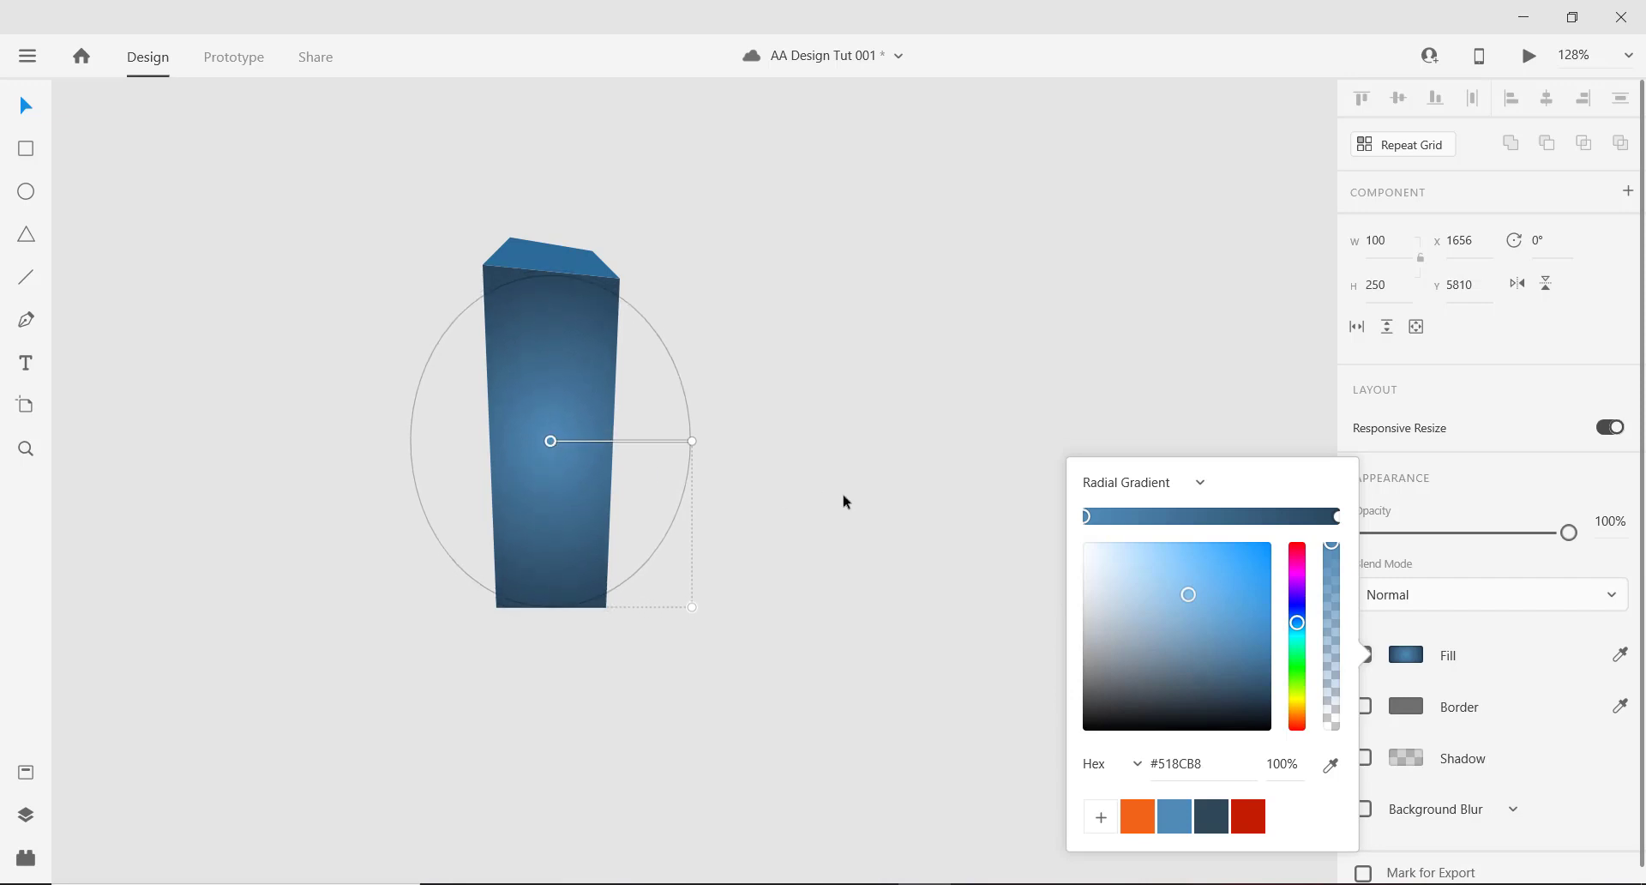
scroll(591, 489, "down", 5)
scroll(594, 492, "up", 6)
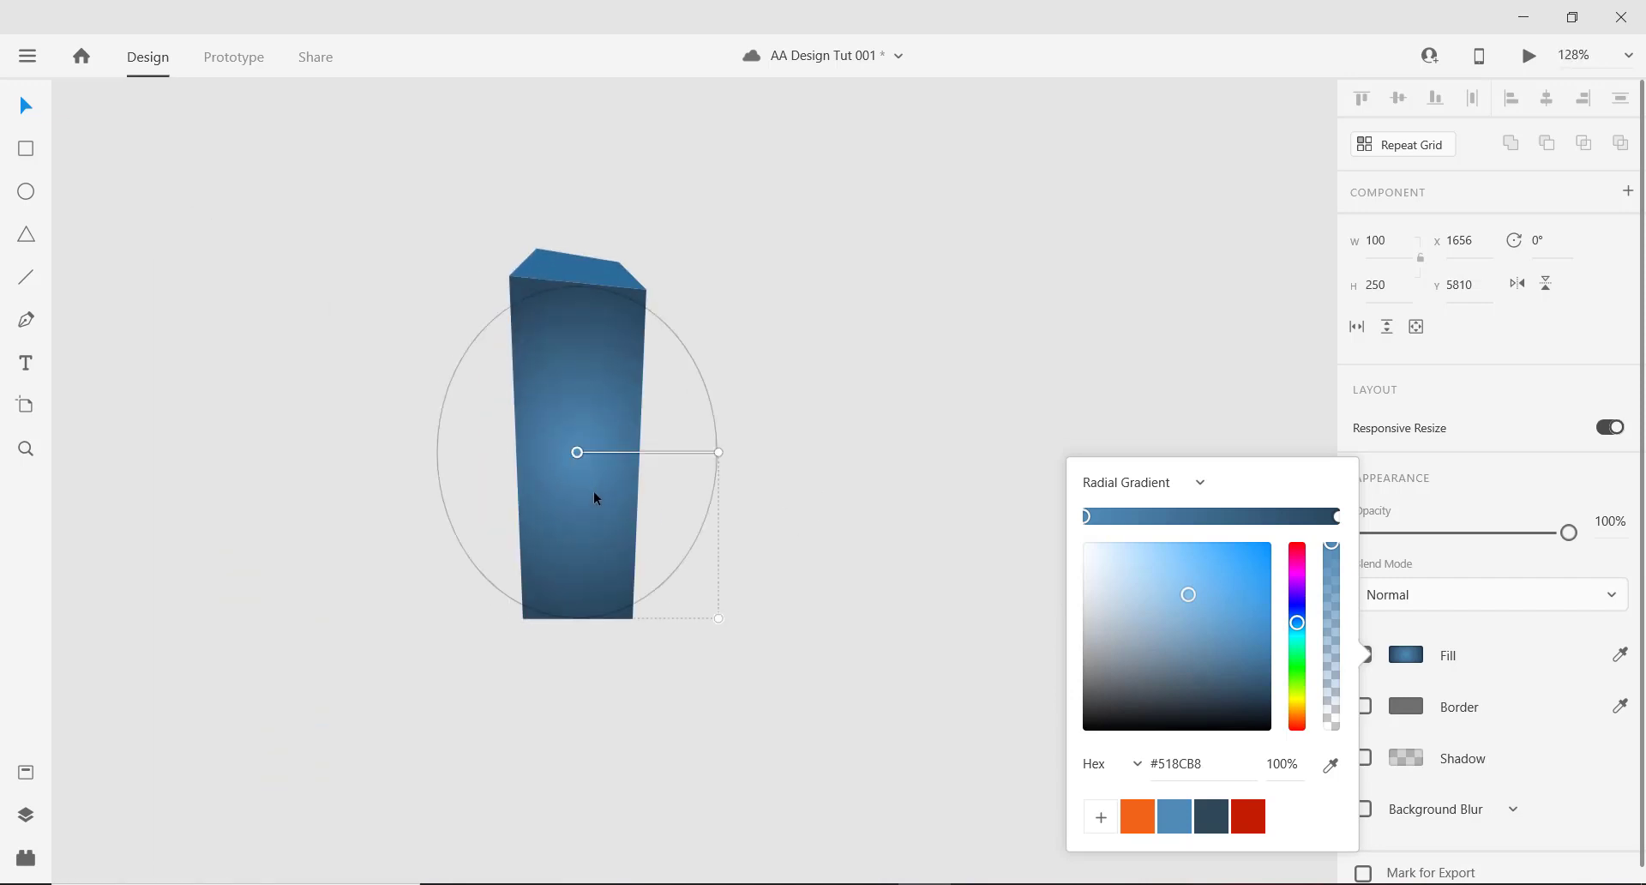
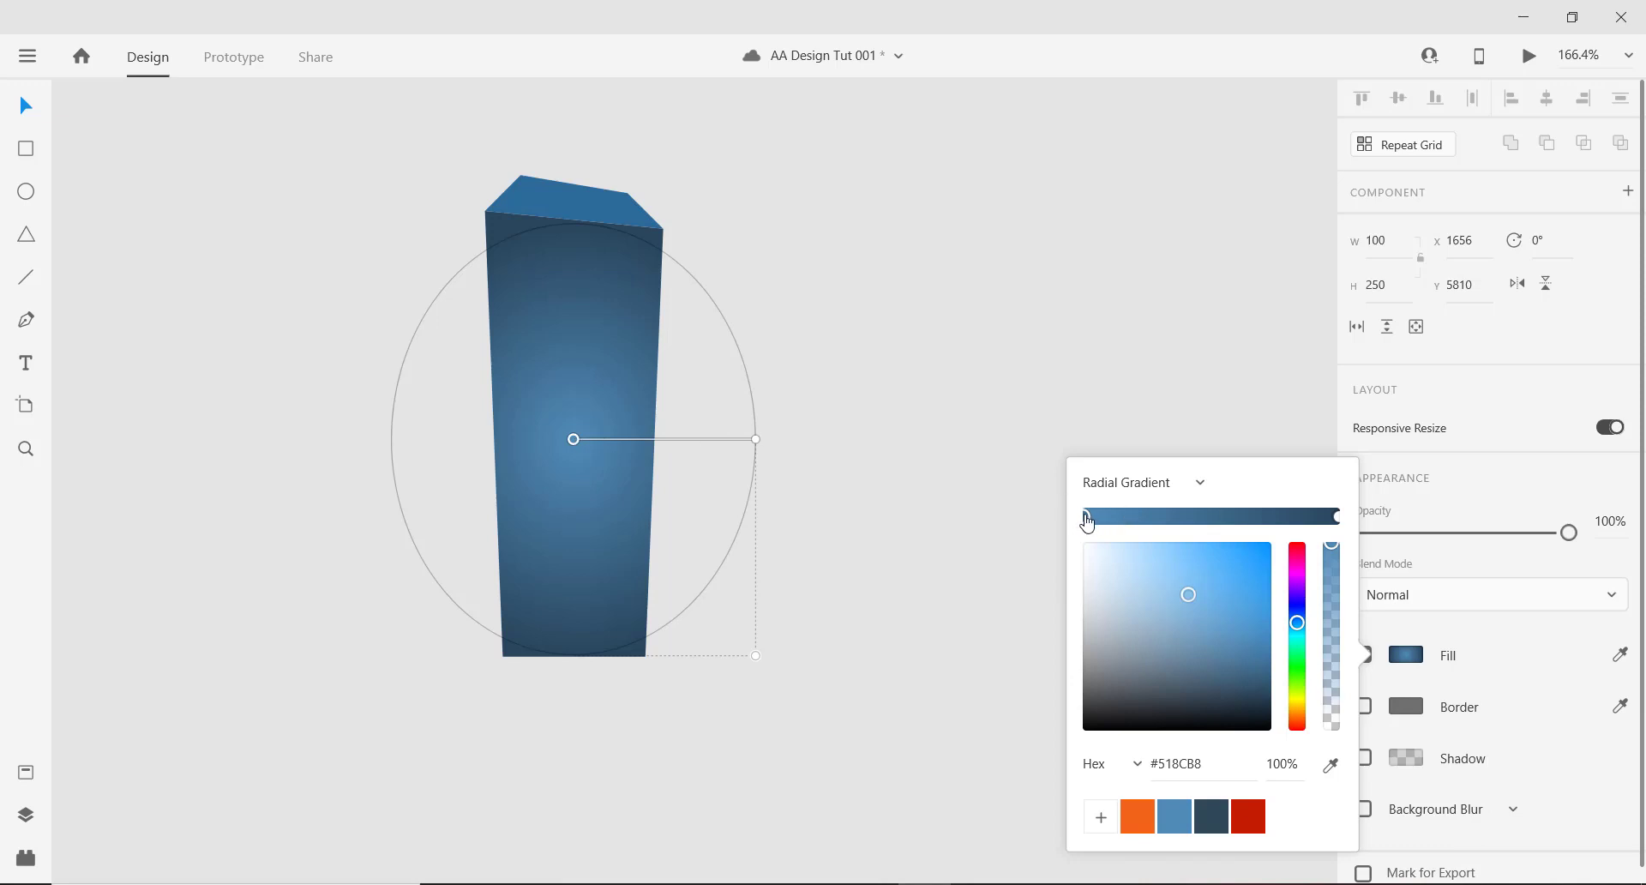
Lighten the radial gradient's center color to #73AAD3.
mouse_move(1189, 595)
left_mouse_down()
mouse_move(1154, 576)
mouse_move(1171, 583)
left_mouse_up()
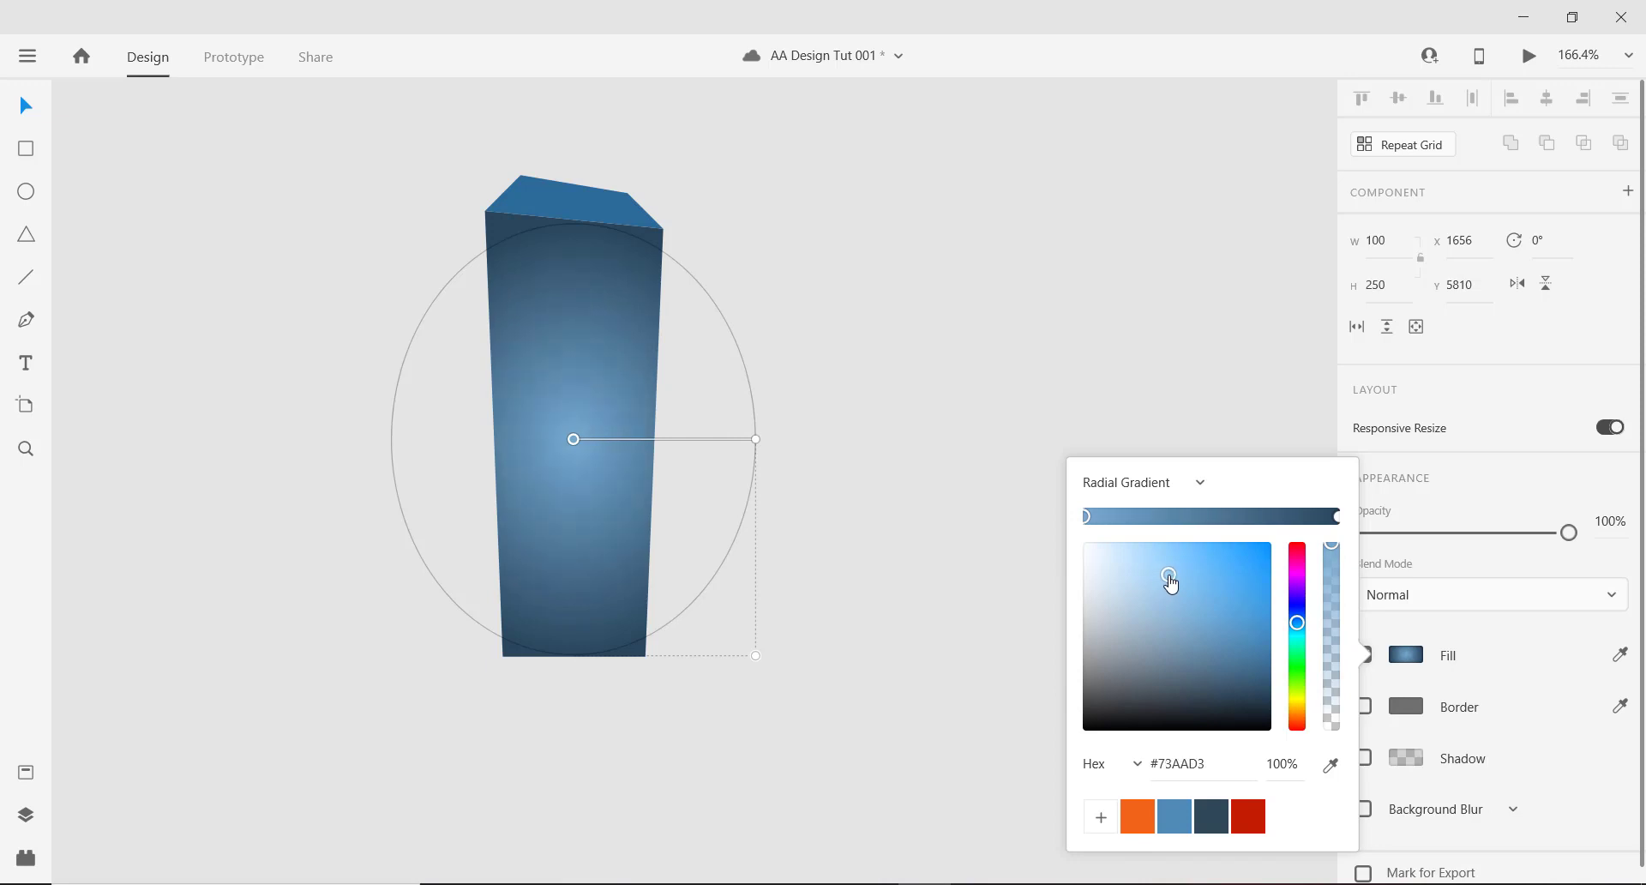
scroll(537, 528, "down", 3)
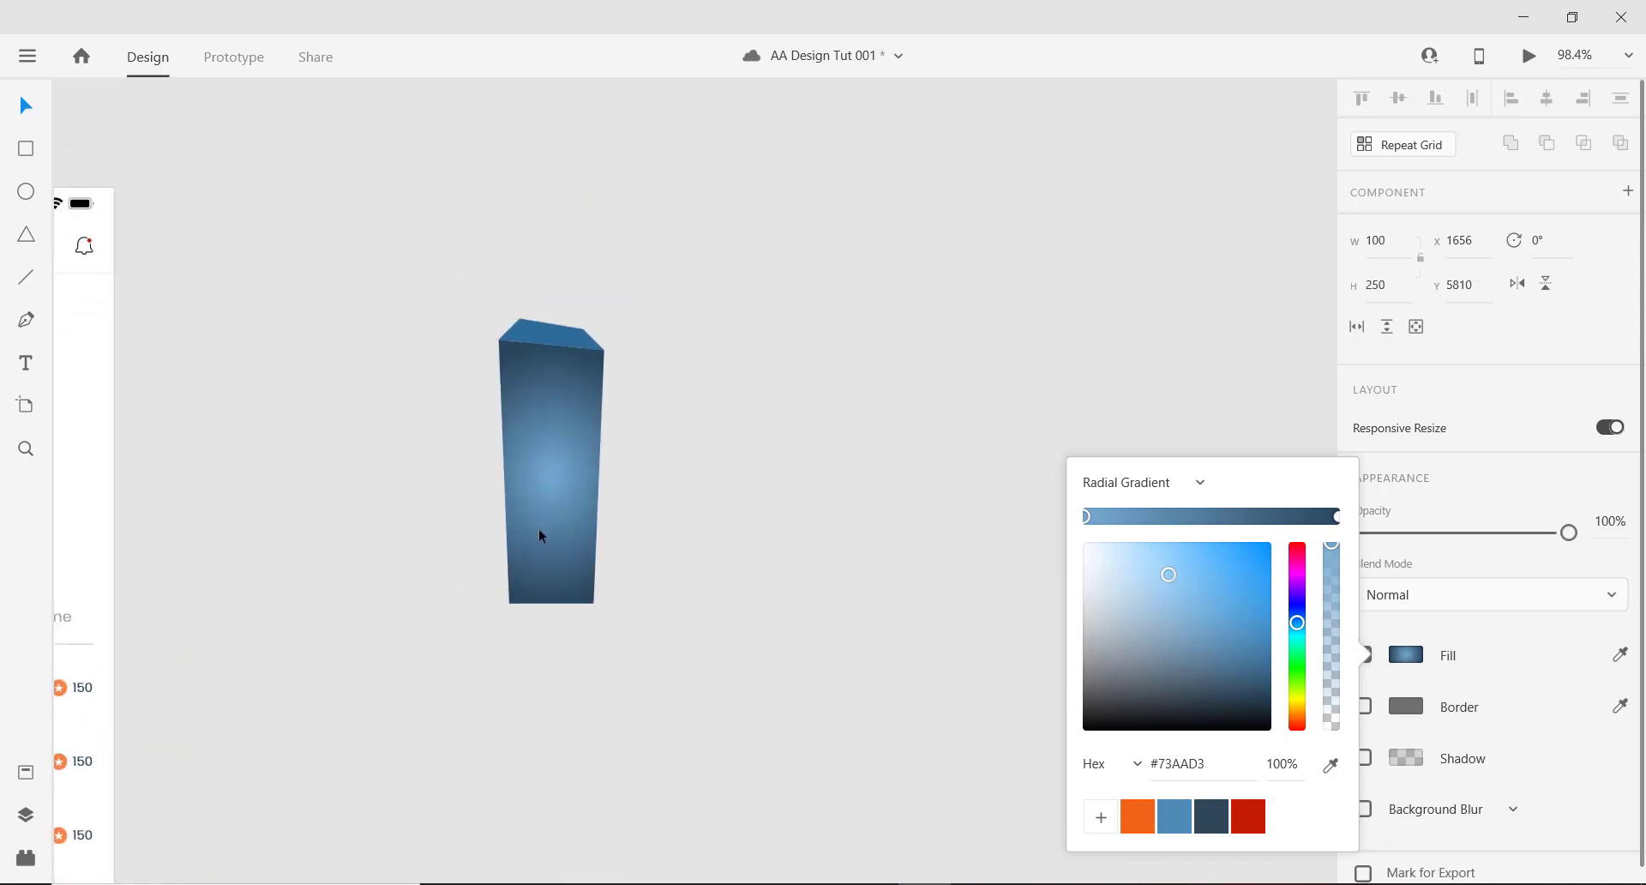
scroll(538, 528, "up", 2)
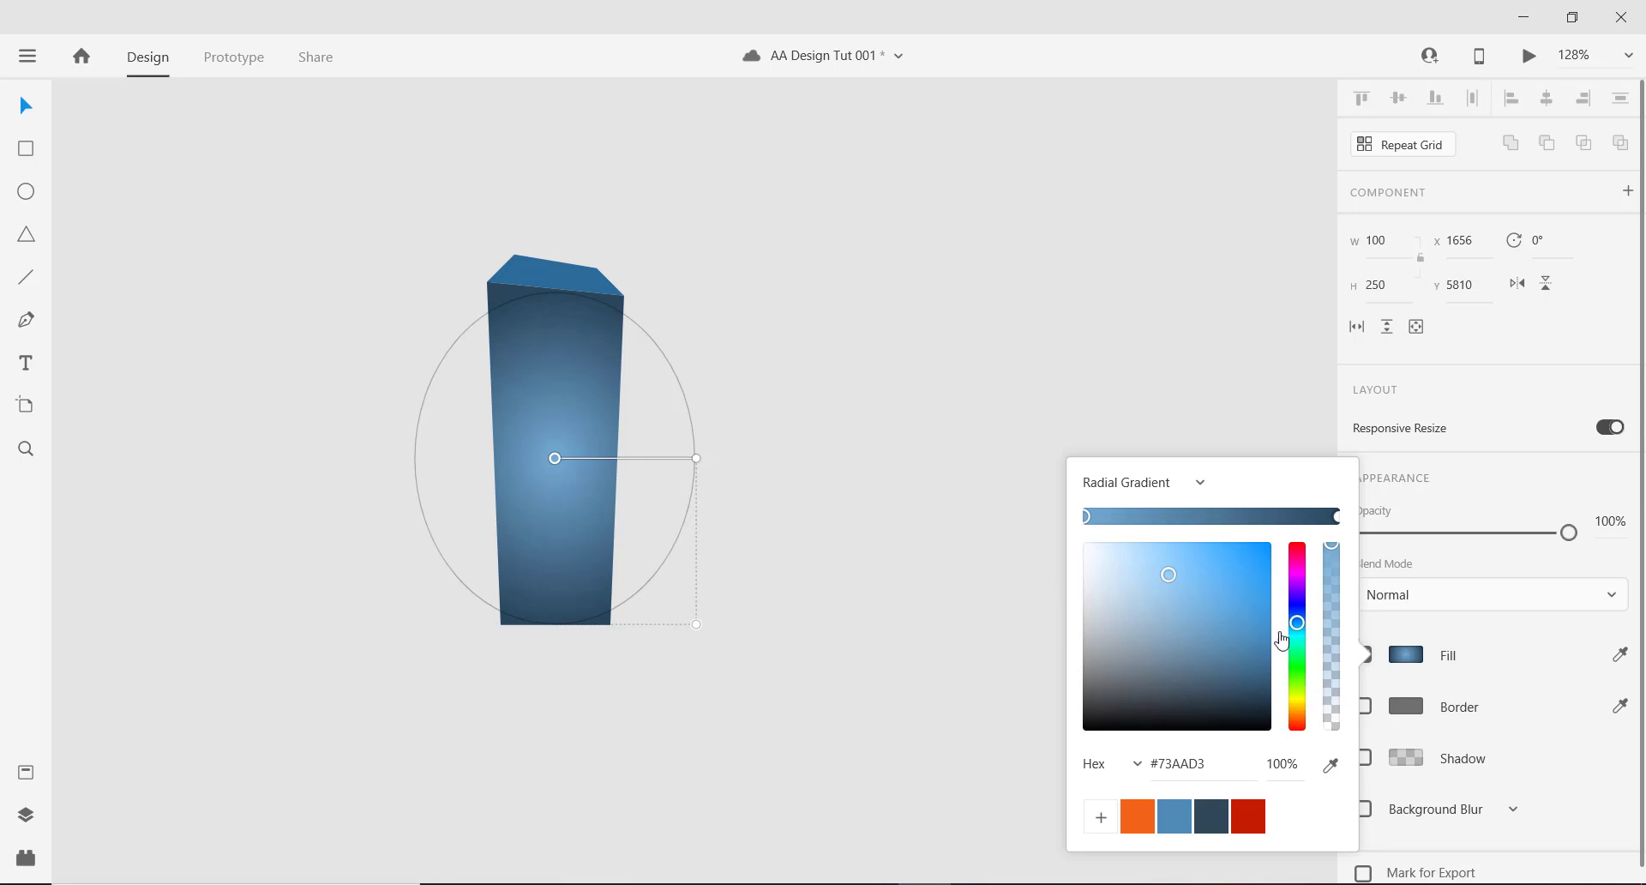
Set the radial gradient's outer color to the saved dark slate swatch, #2F4858.
left_click(1337, 517)
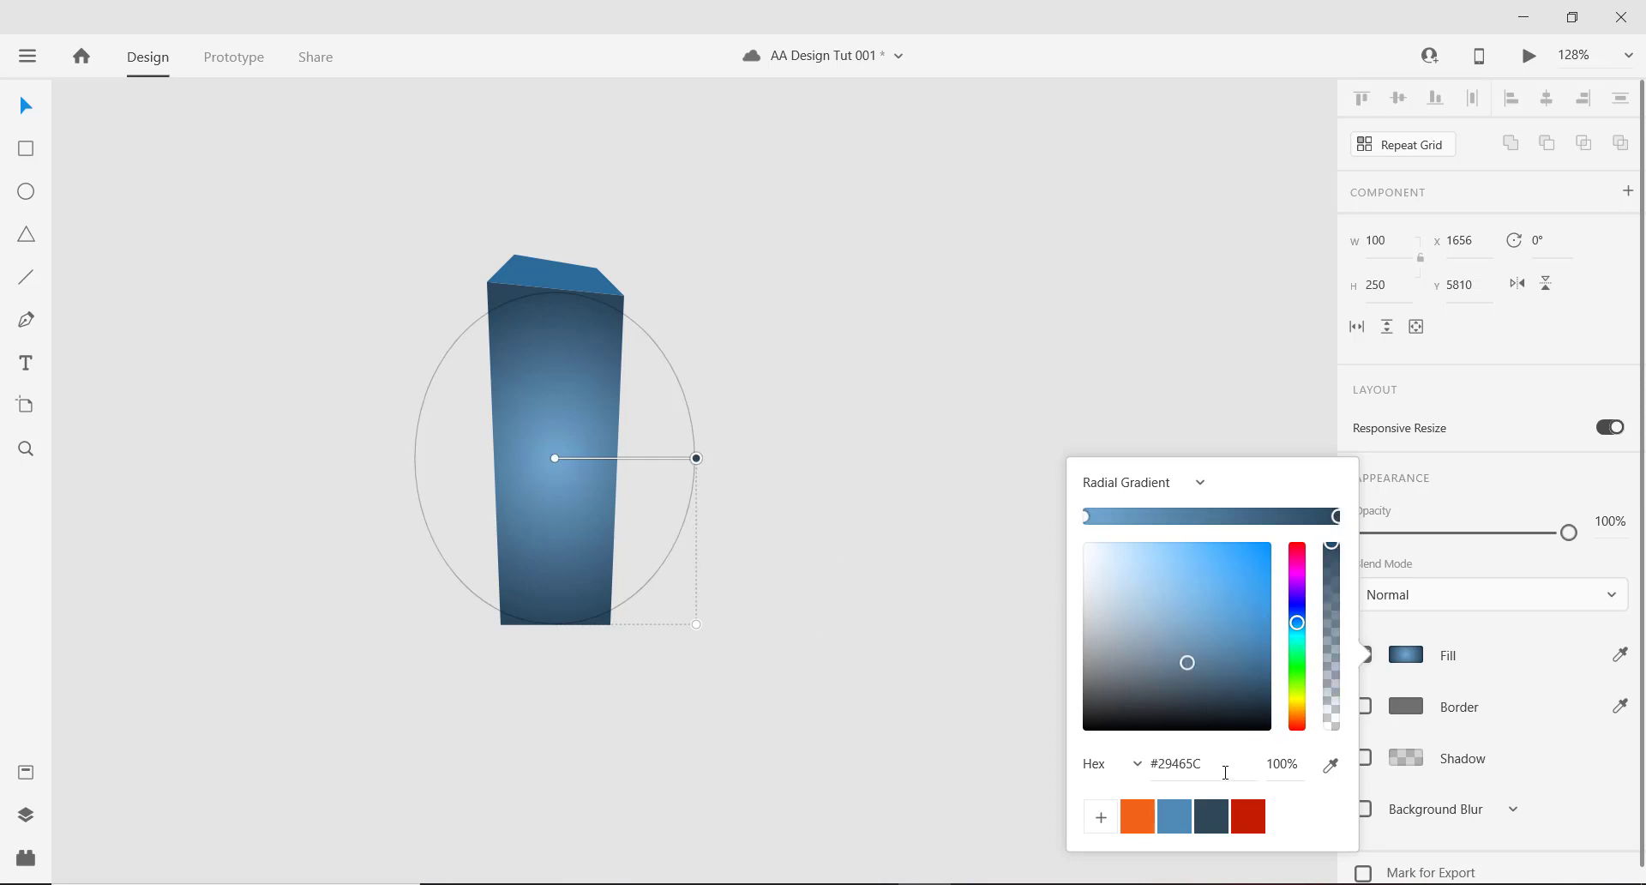
left_click(1184, 822)
key("ctrl+z")
left_click(1214, 819)
scroll(772, 510, "down", 3)
scroll(591, 529, "up", 2)
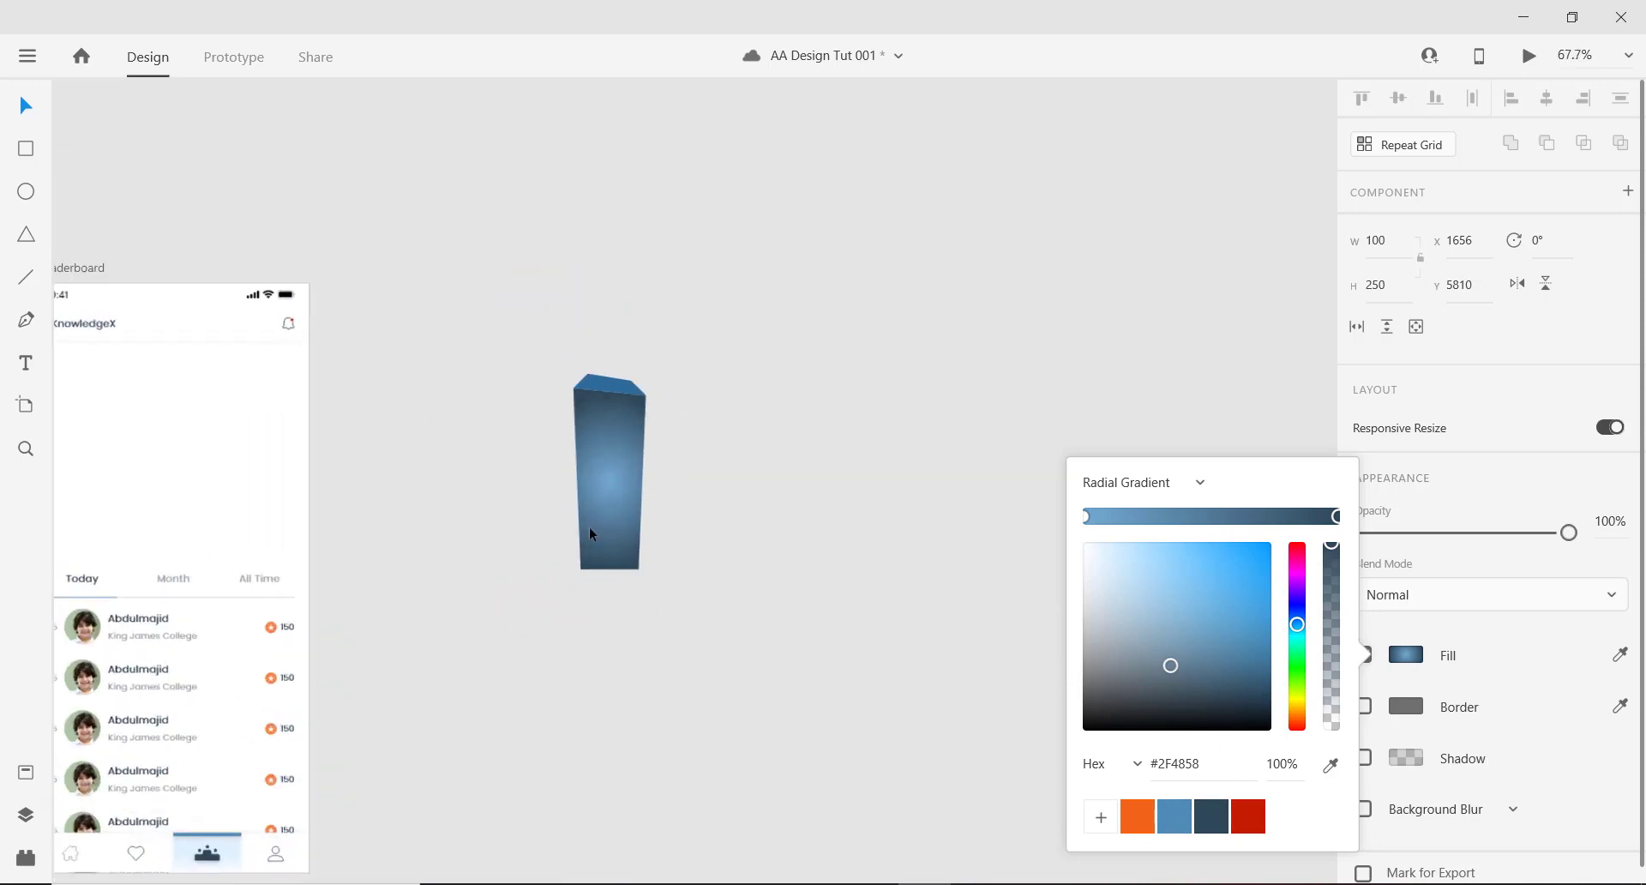
Examine the column's gradient front and flat blue top piece up close and beside the Leaderboard screen.
scroll(686, 507, "down", 2)
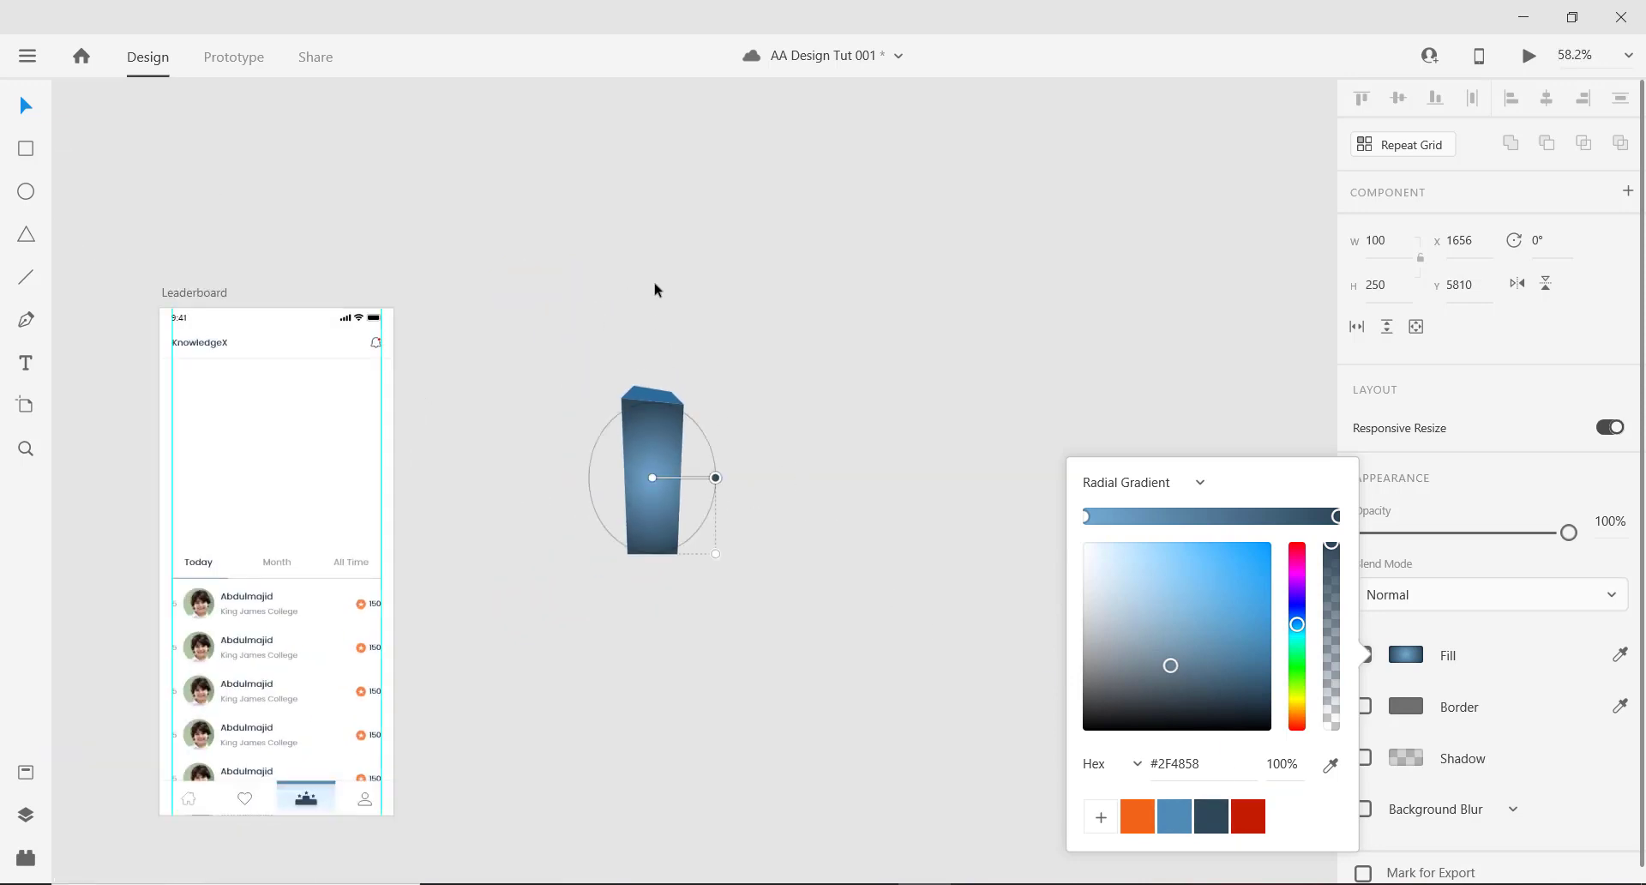
scroll(656, 290, "up", 2)
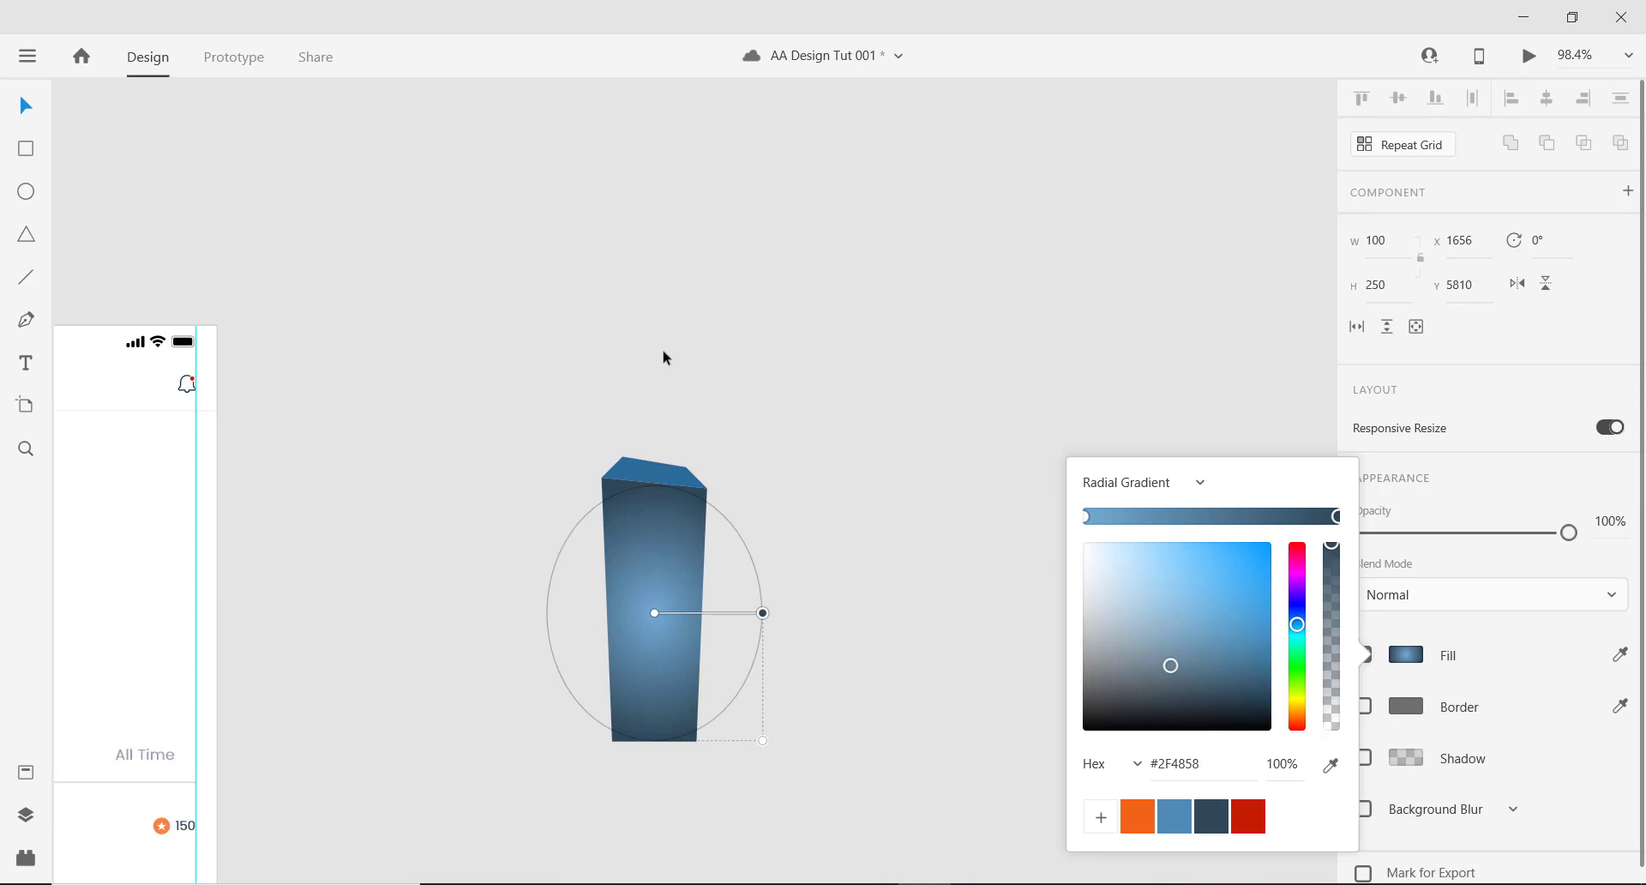
left_click(892, 495)
scroll(693, 487, "up", 2)
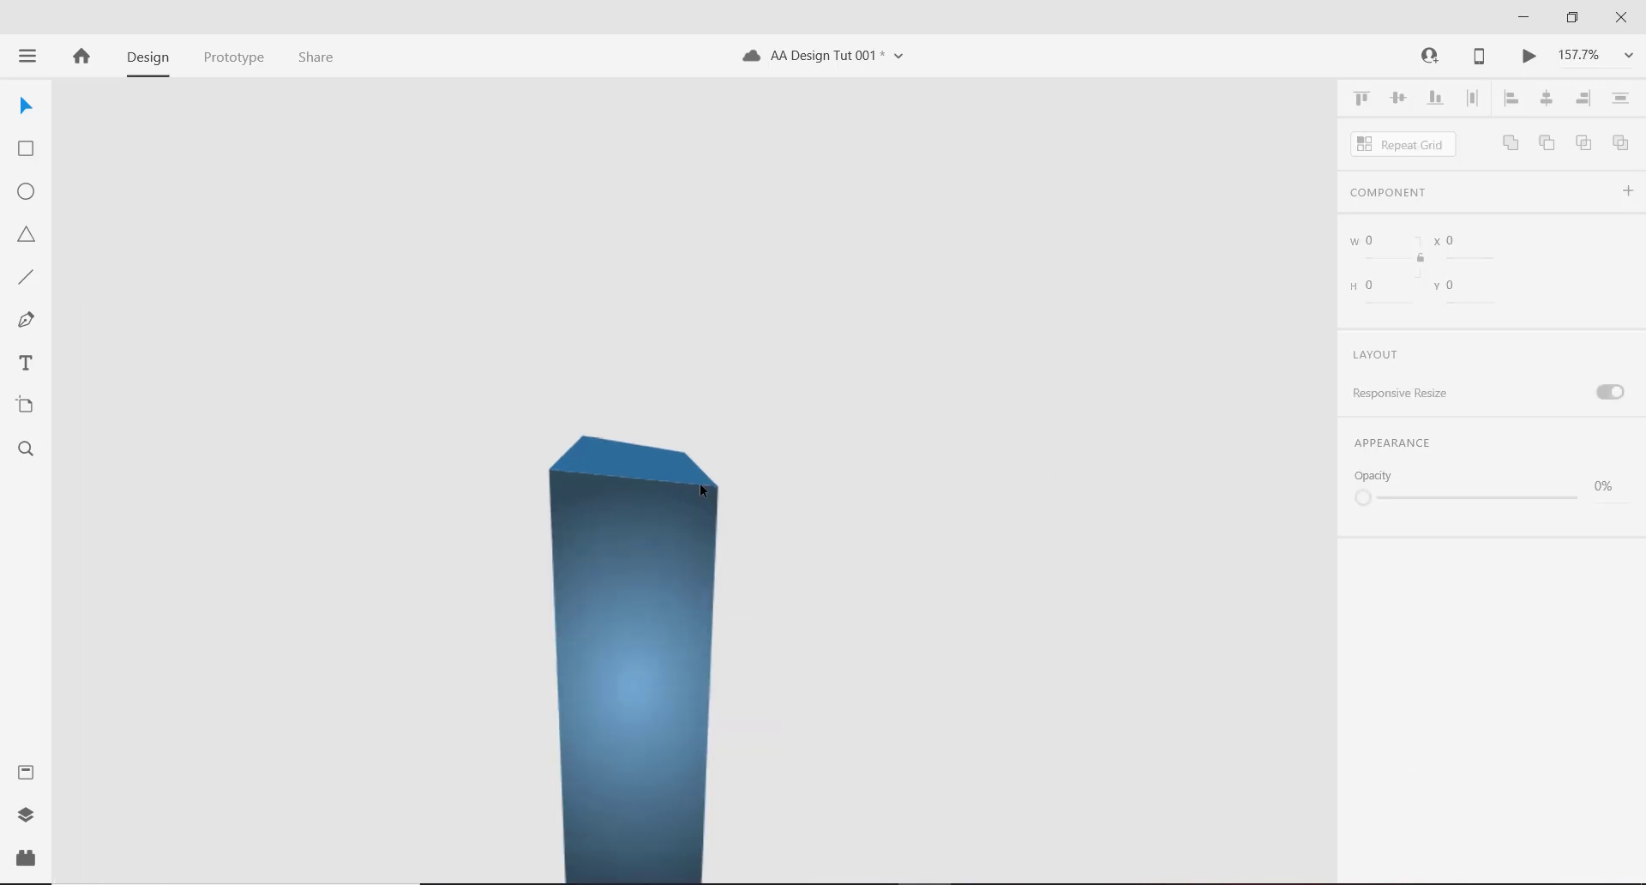
scroll(680, 457, "down", 2)
key("space")
scroll(761, 383, "up", 2)
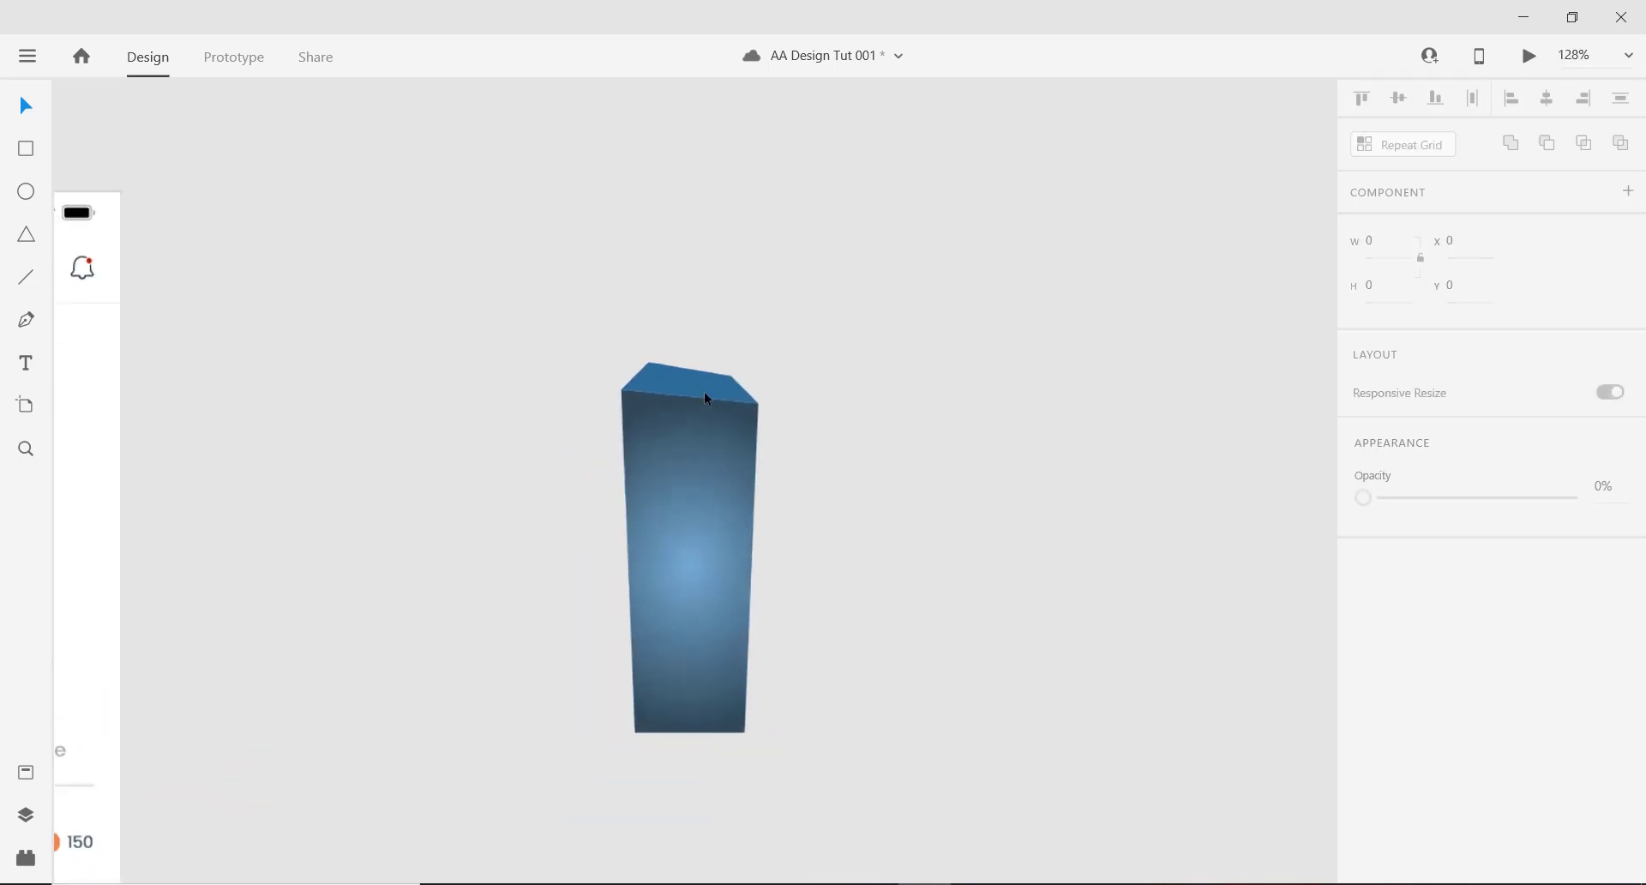
left_click(691, 385)
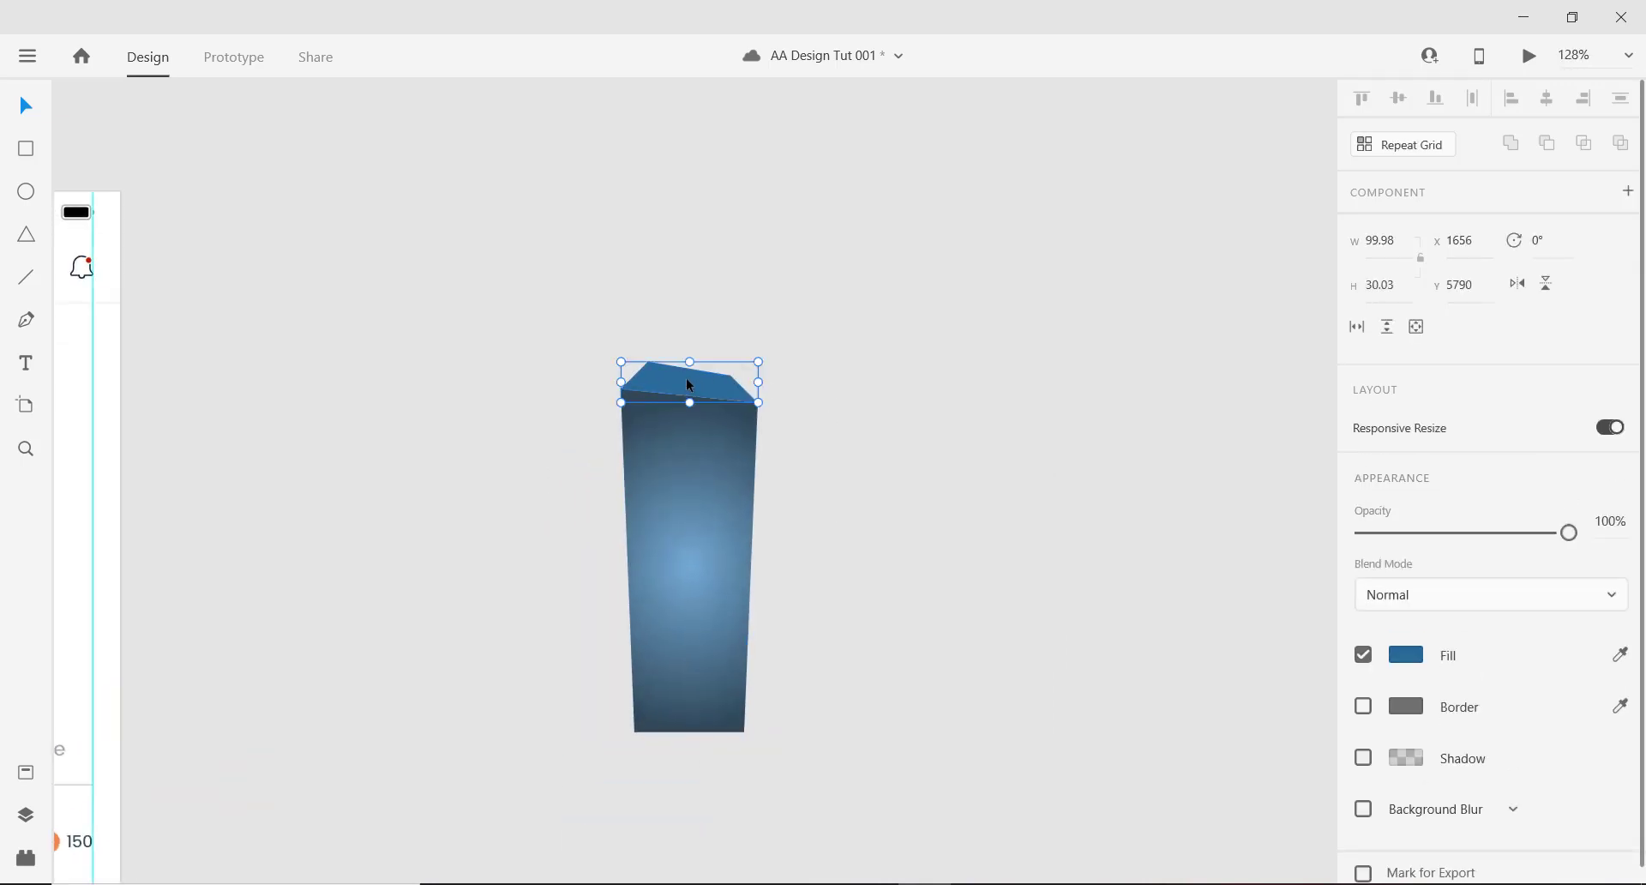
scroll(809, 456, "down", 2)
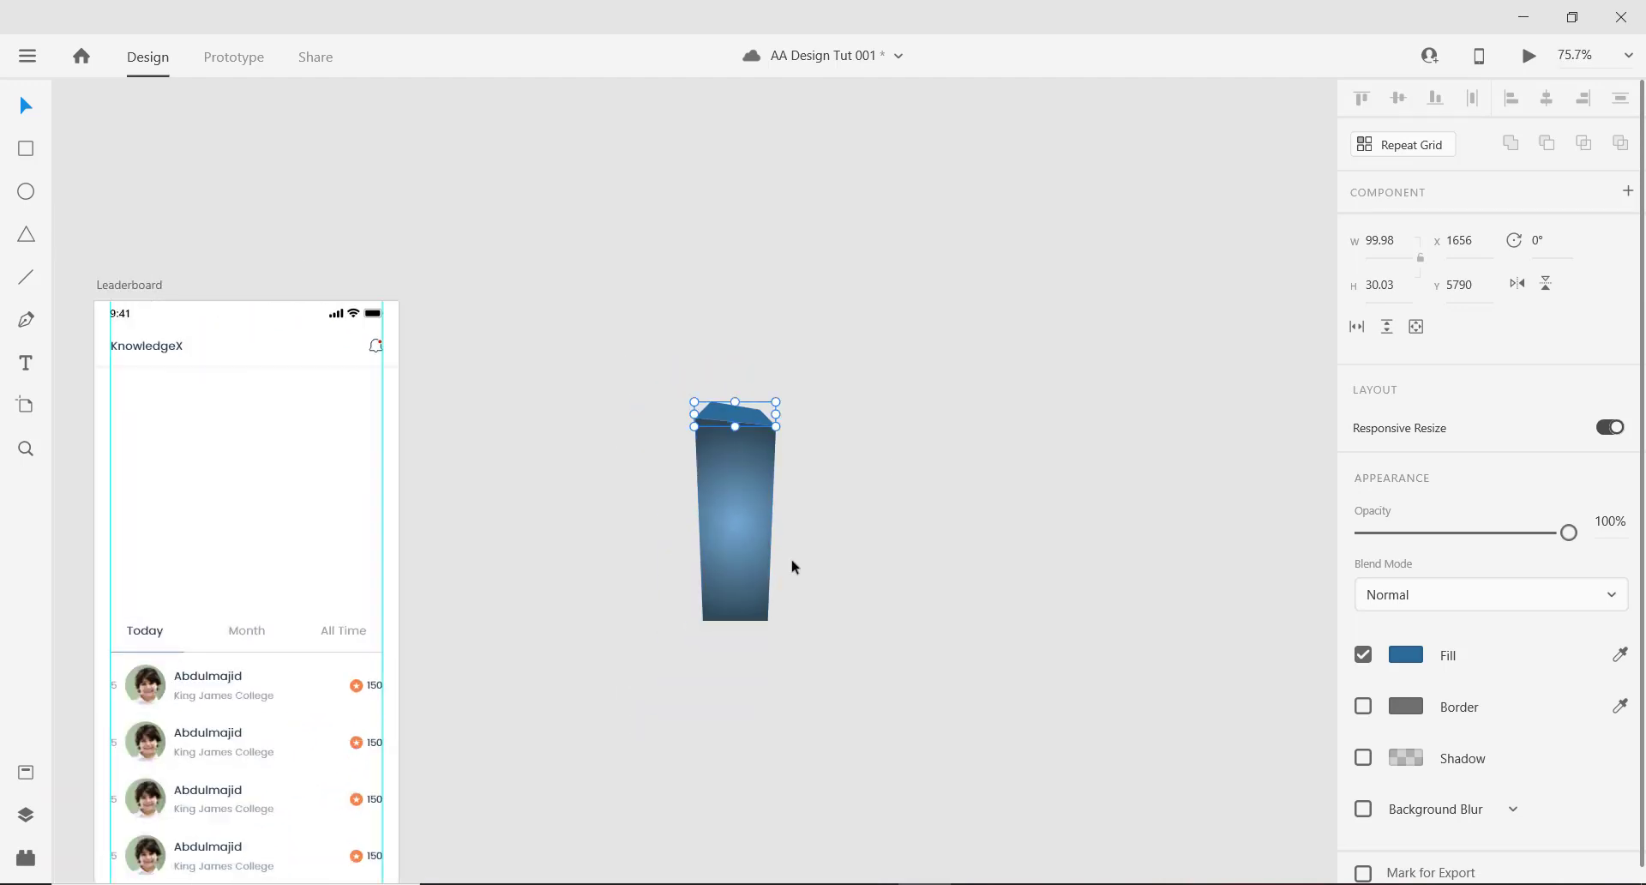
scroll(793, 566, "up", 2)
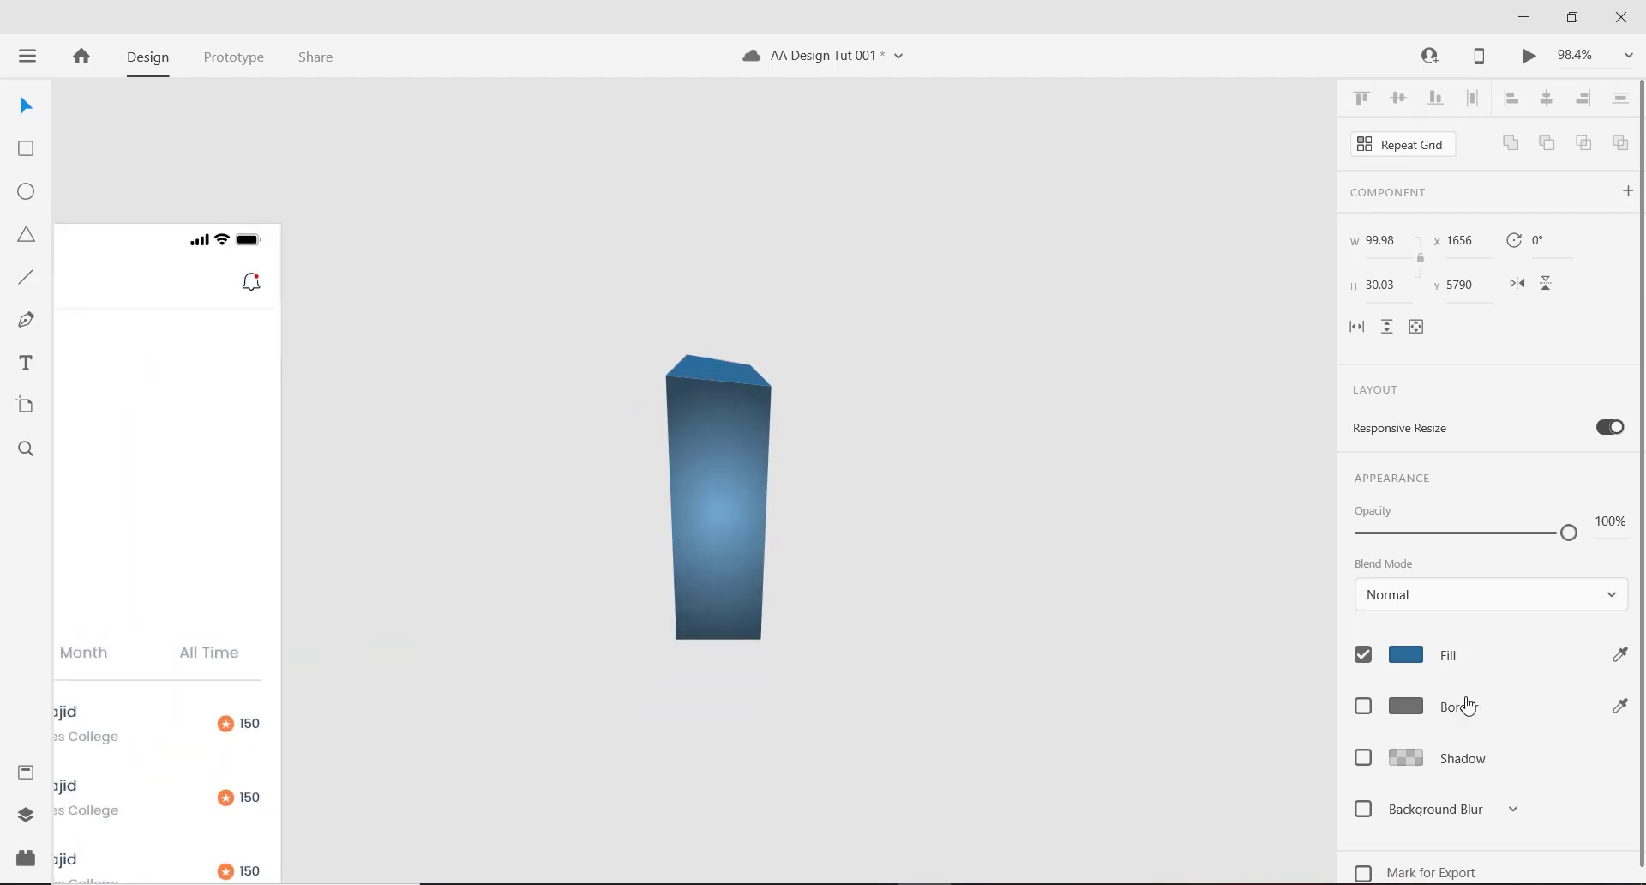
Copy the gradient appearance of the column's front and apply it to the top piece.
left_click(717, 423)
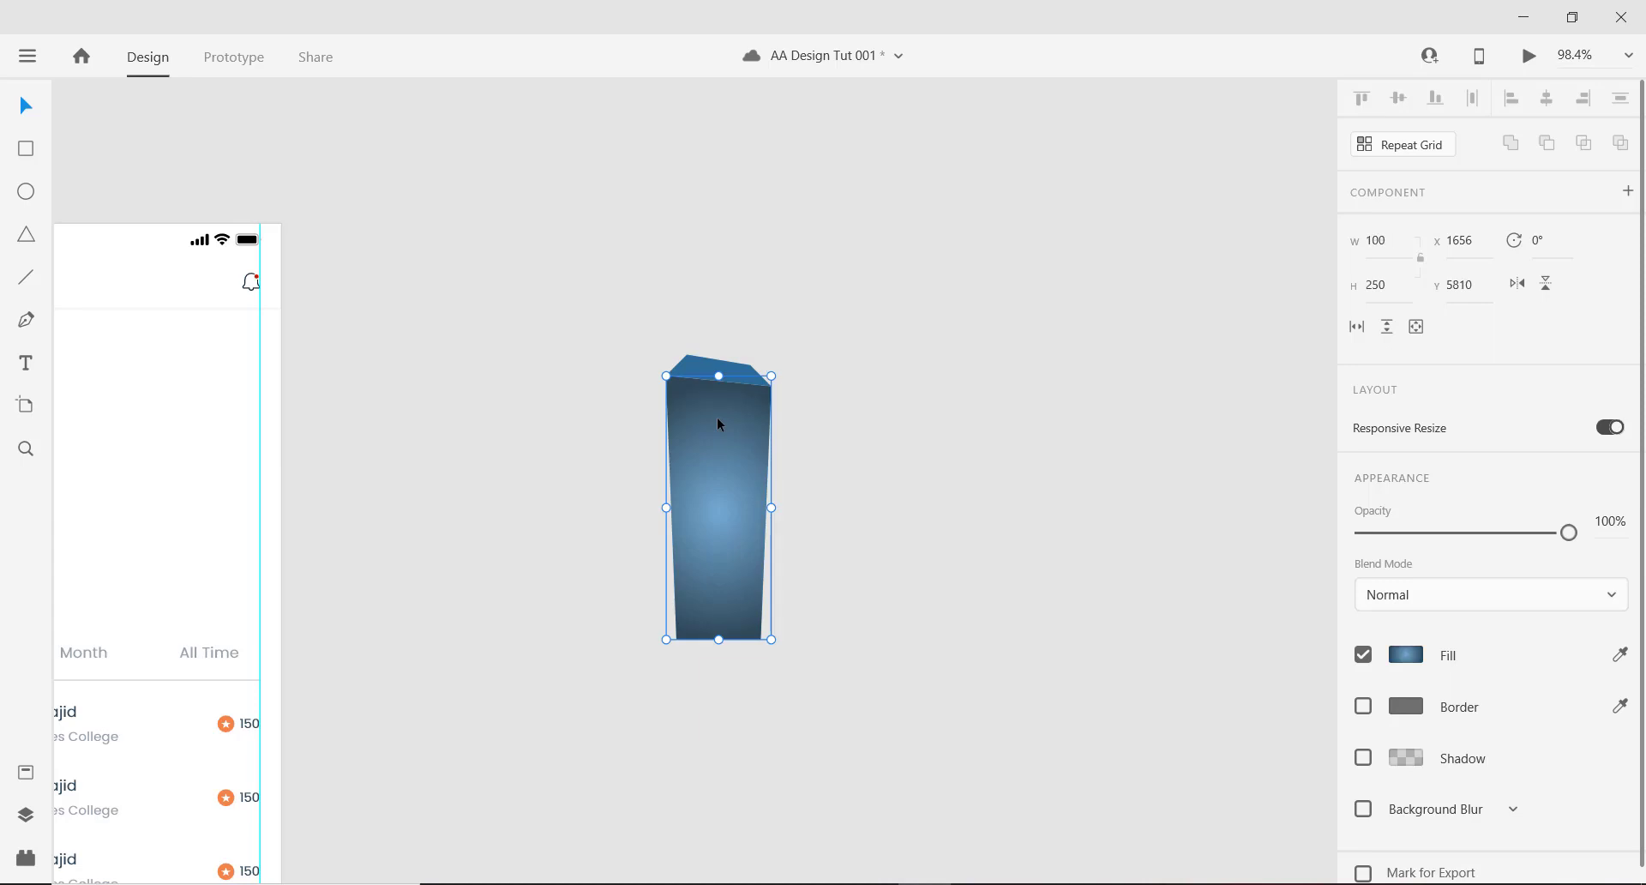
right_click(694, 454)
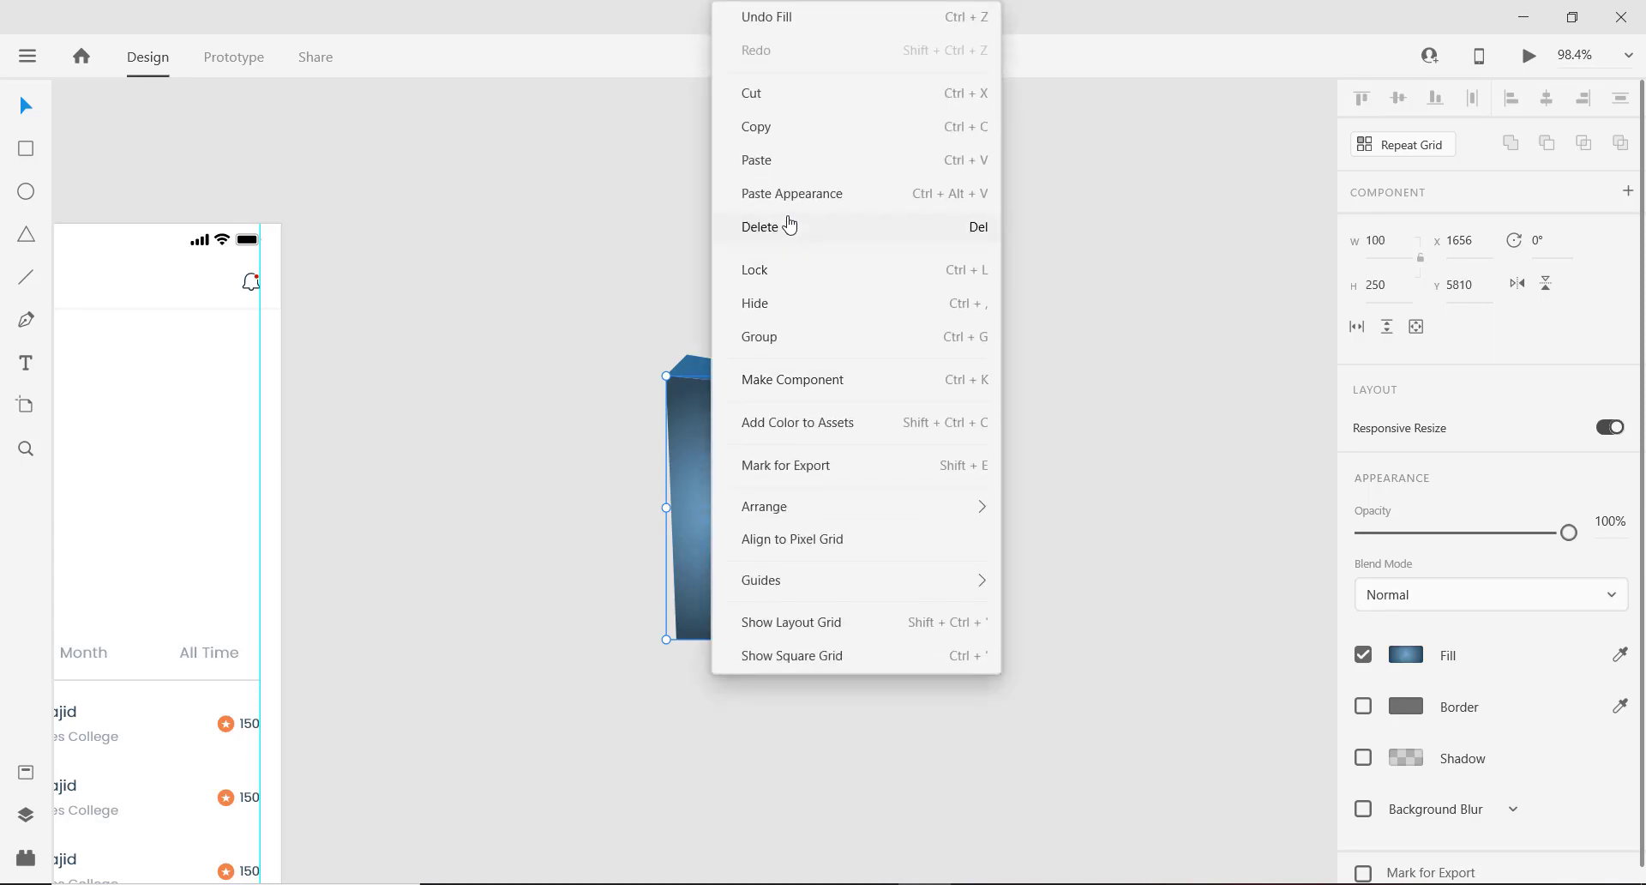
left_click(764, 135)
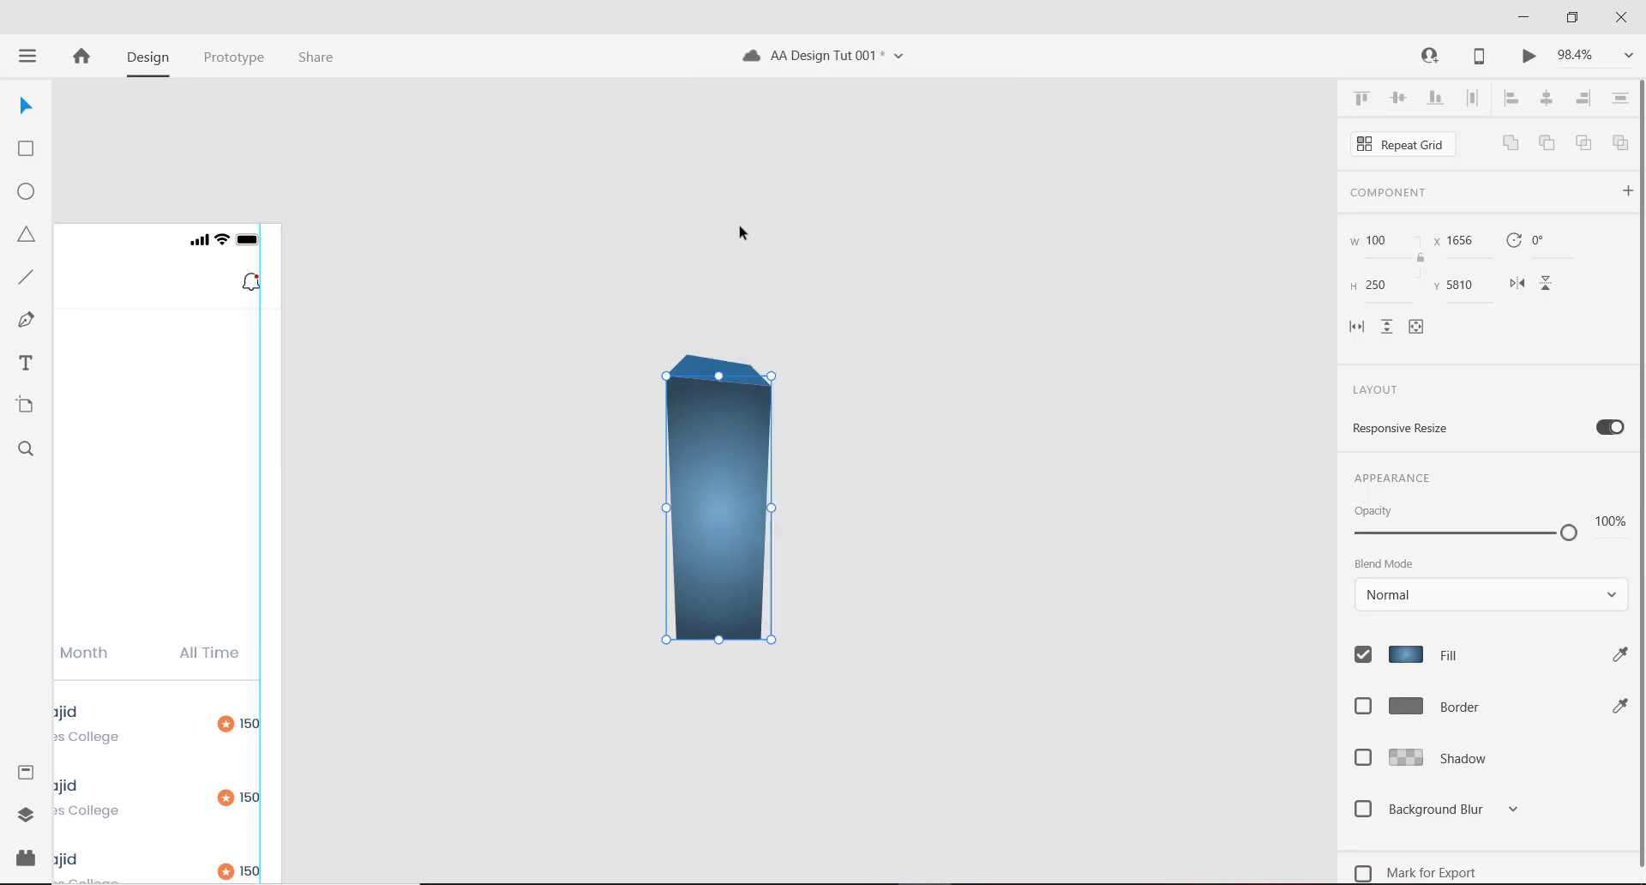
scroll(725, 377, "up", 4)
left_click(702, 330)
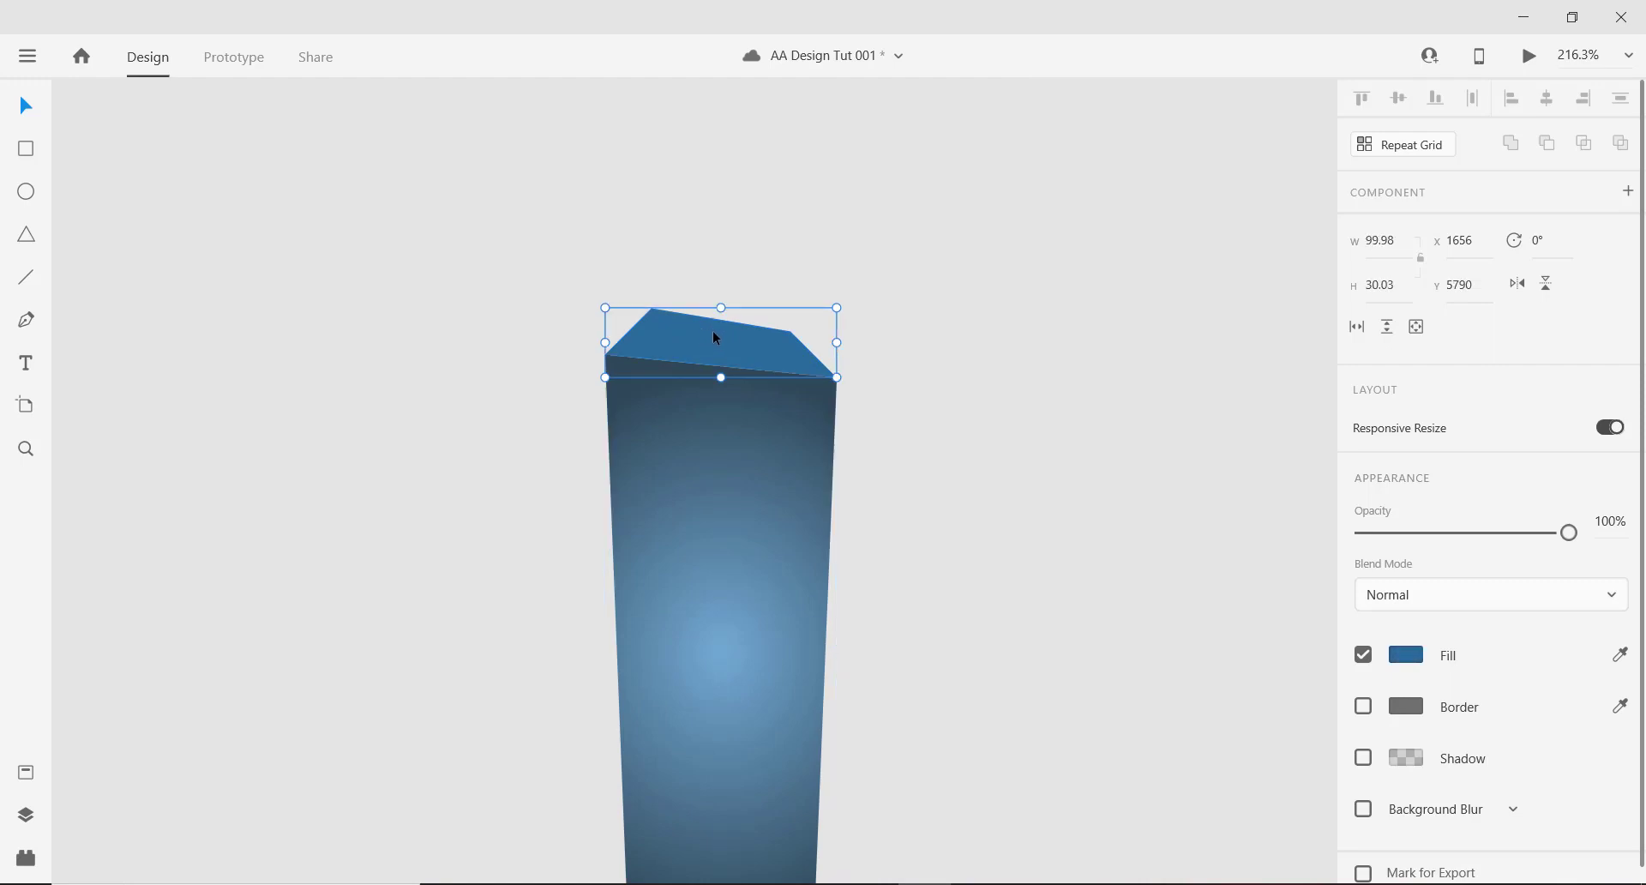
right_click(716, 337)
left_click(780, 194)
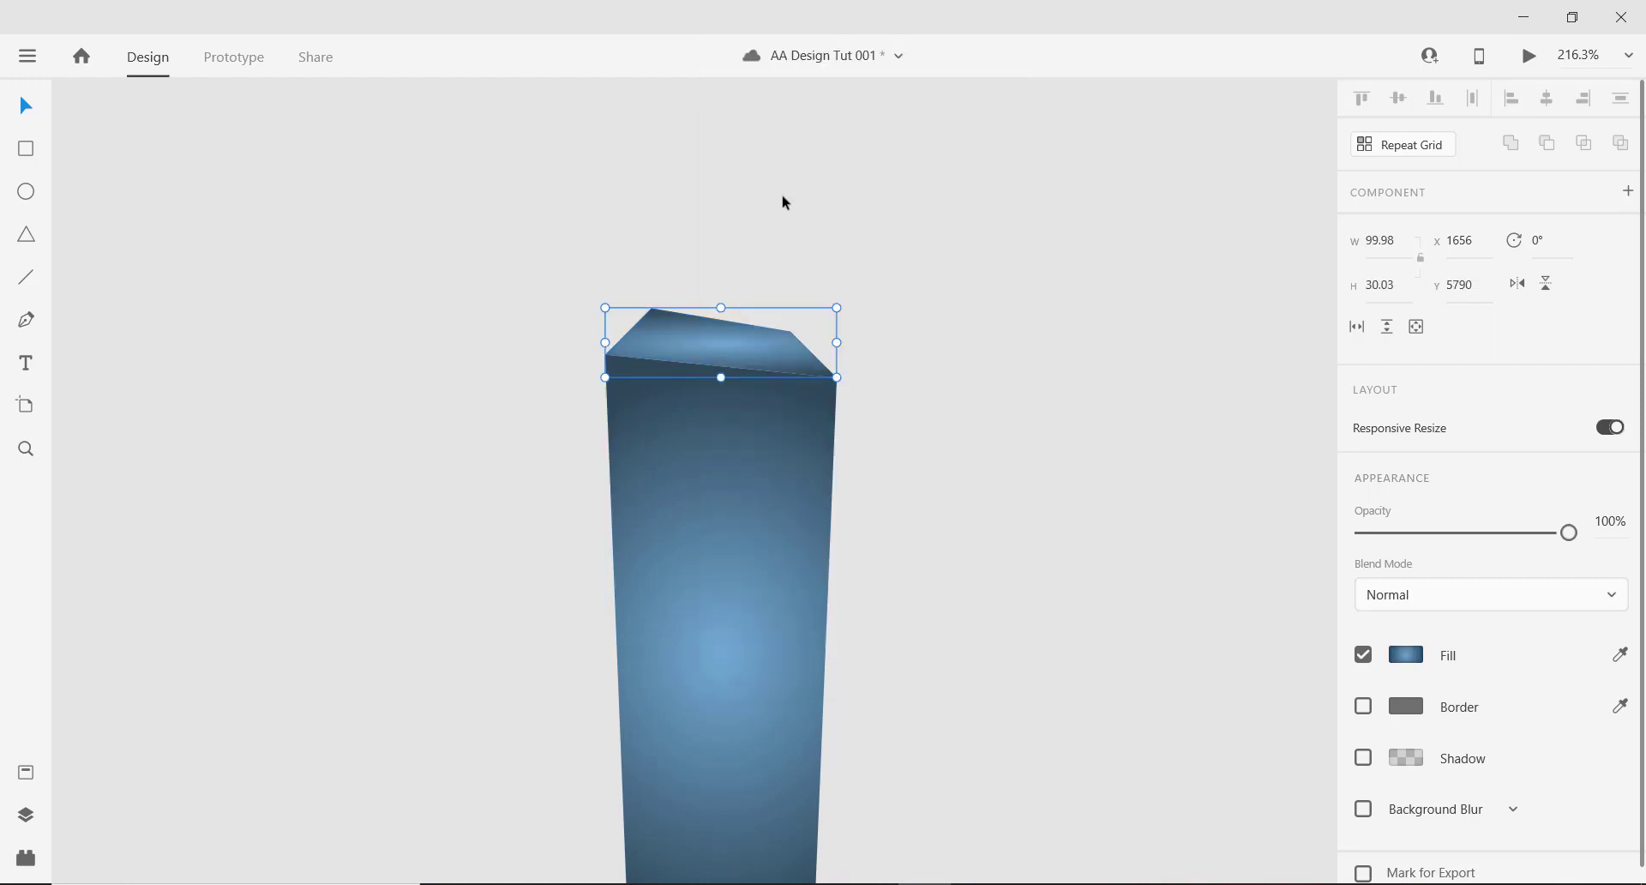
Shrink the top piece's radial gradient ellipse to about the piece's width and tilt it along the slanted top face.
left_click(1406, 656)
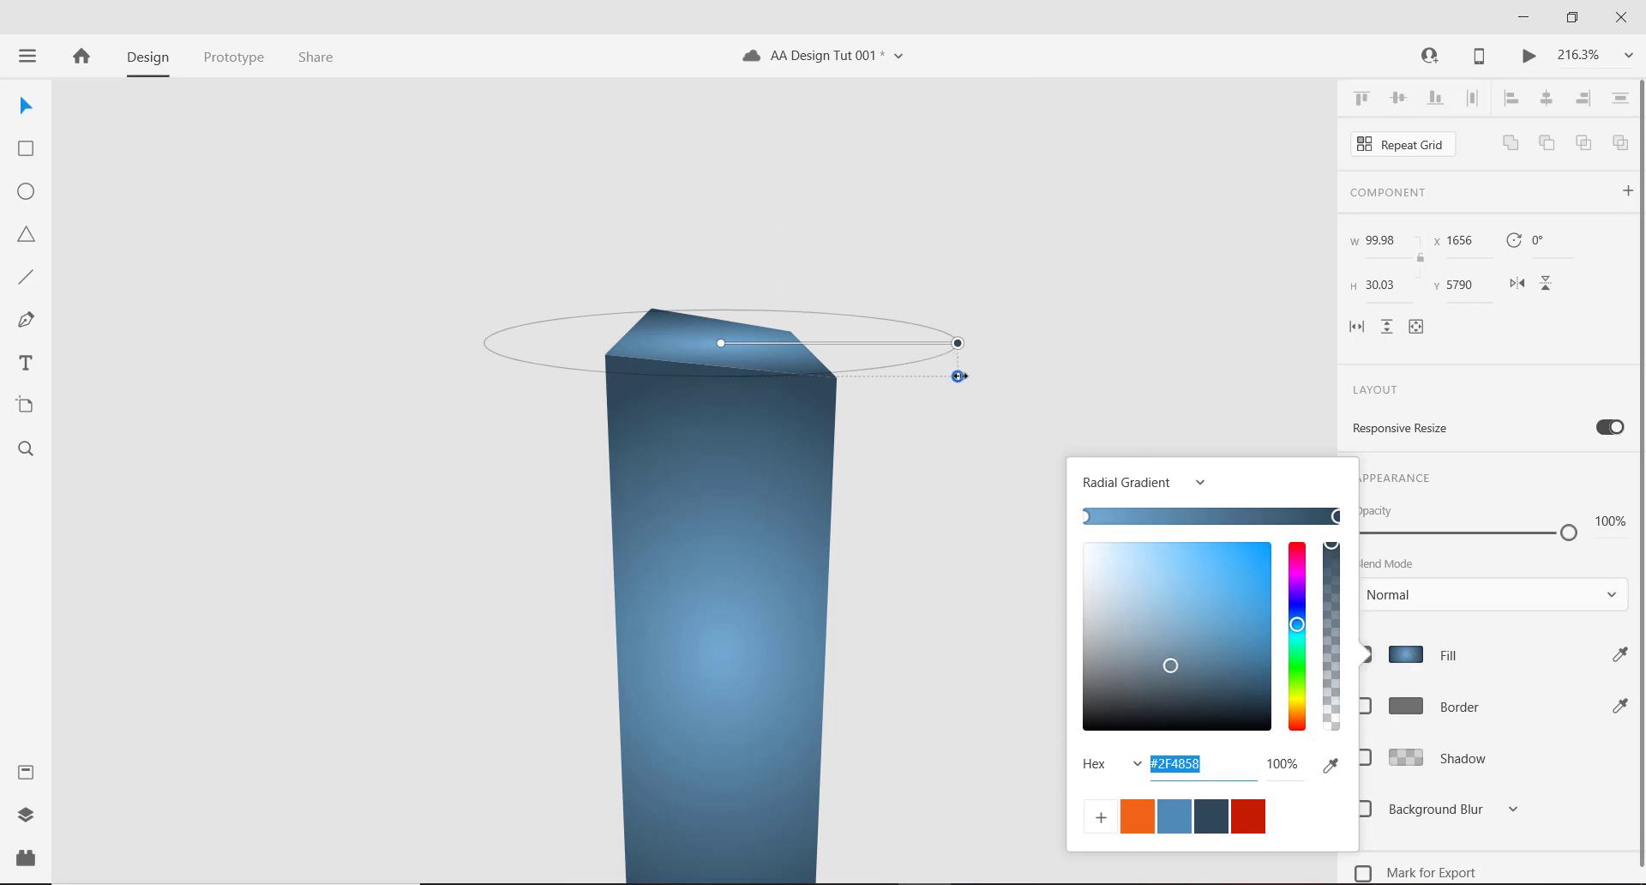
left_click_drag(957, 376, 820, 360)
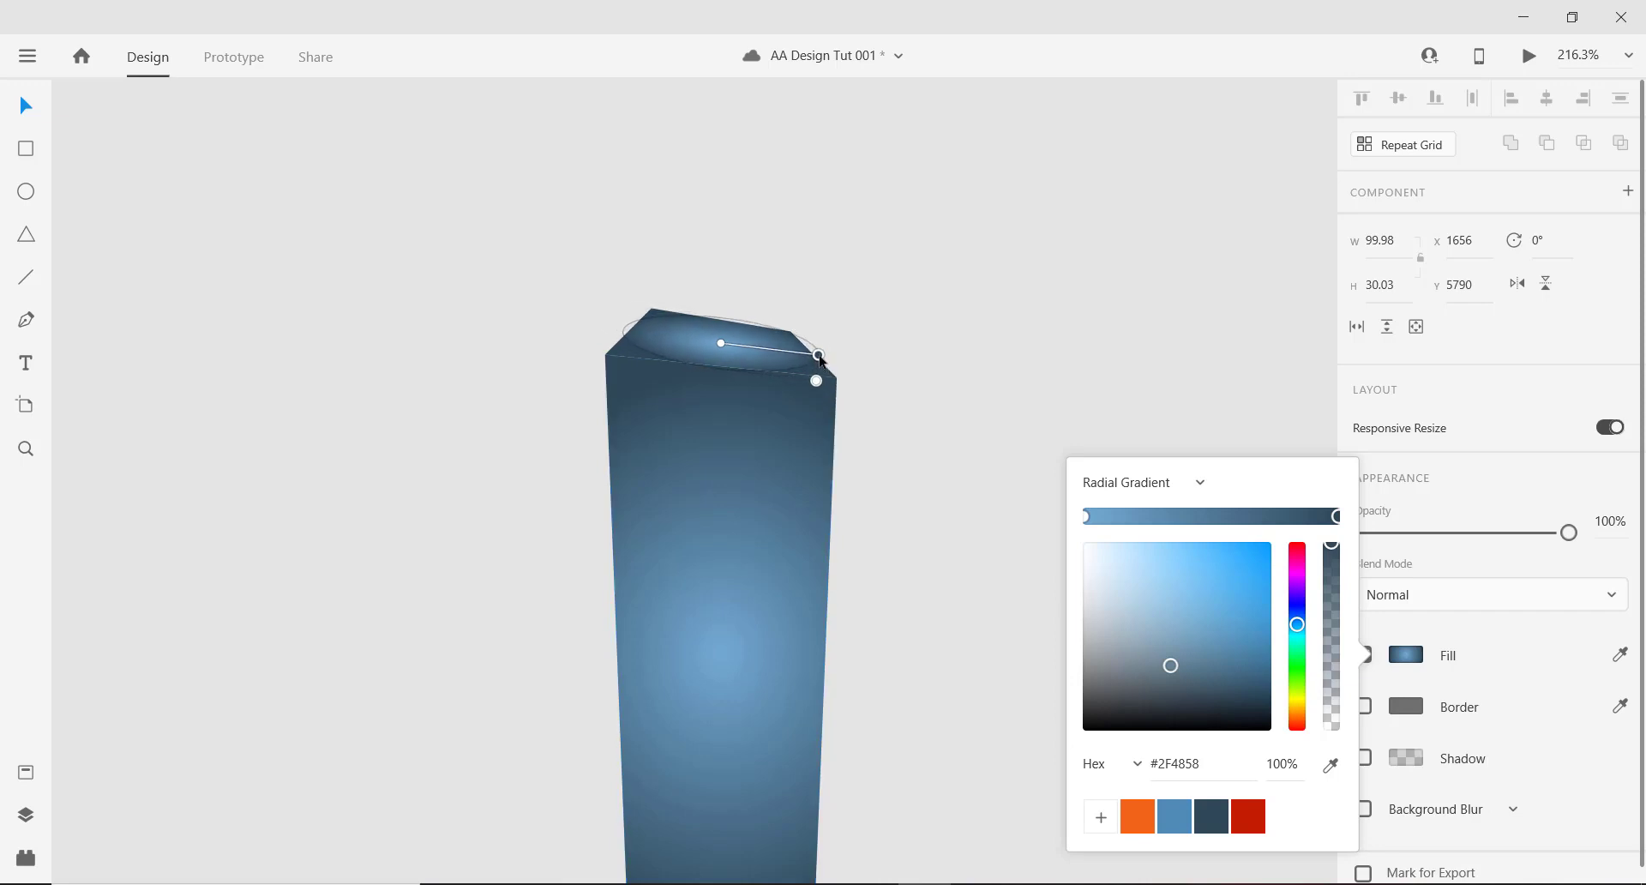
left_click(915, 357)
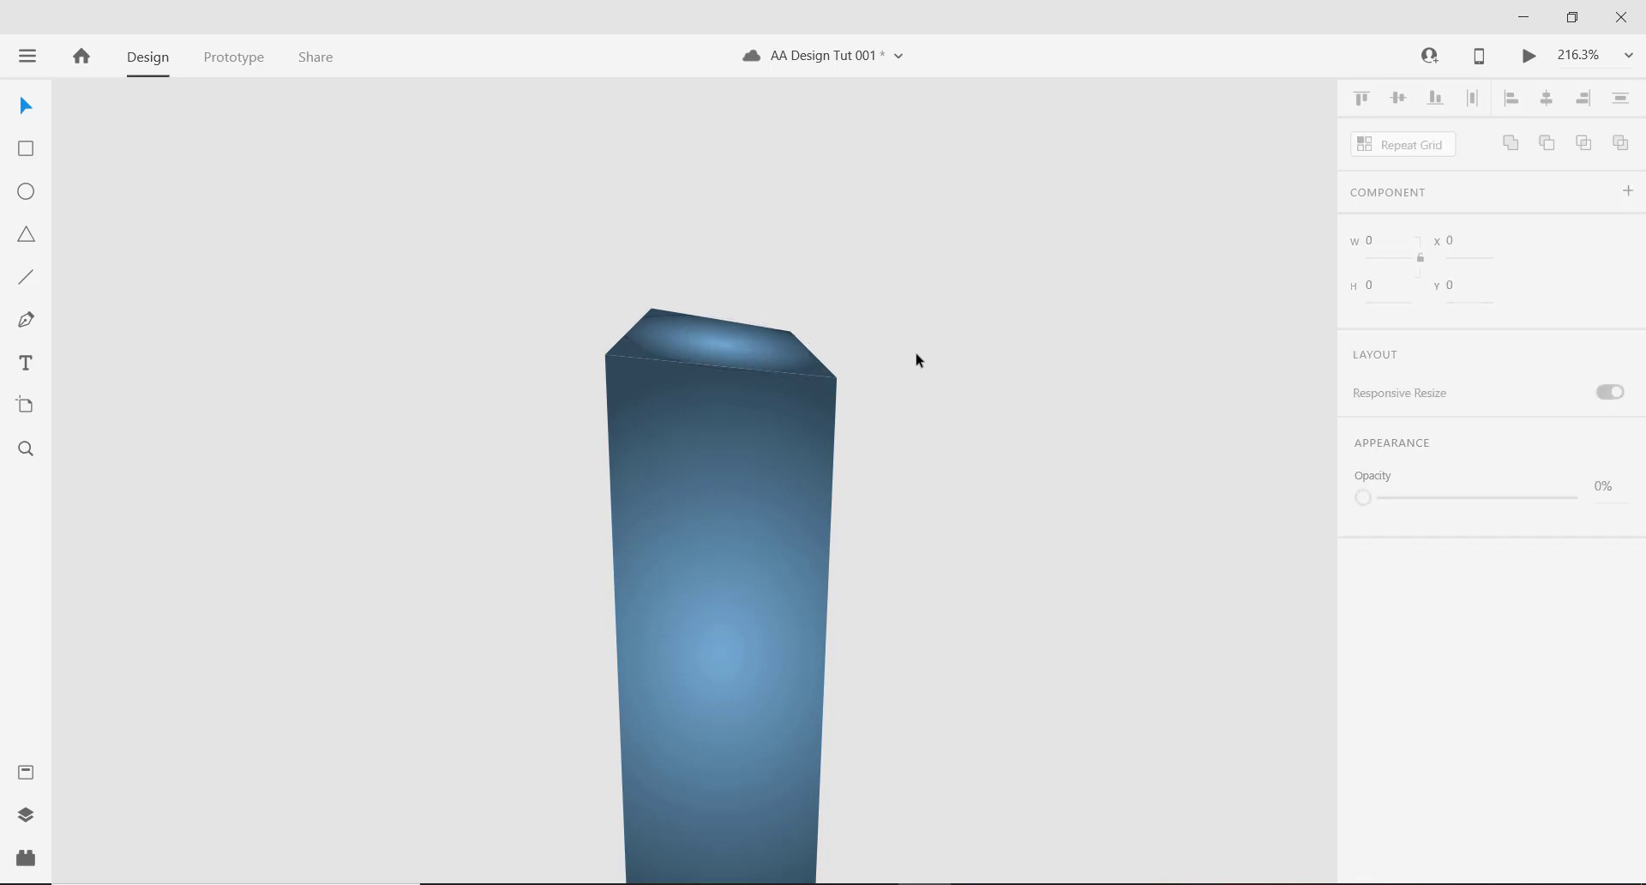
scroll(815, 433, "down", 3)
scroll(812, 431, "up", 3)
Darken the center color of the top piece's radial gradient to #415F72, starting from the saved dark slate swatch.
left_click(785, 350)
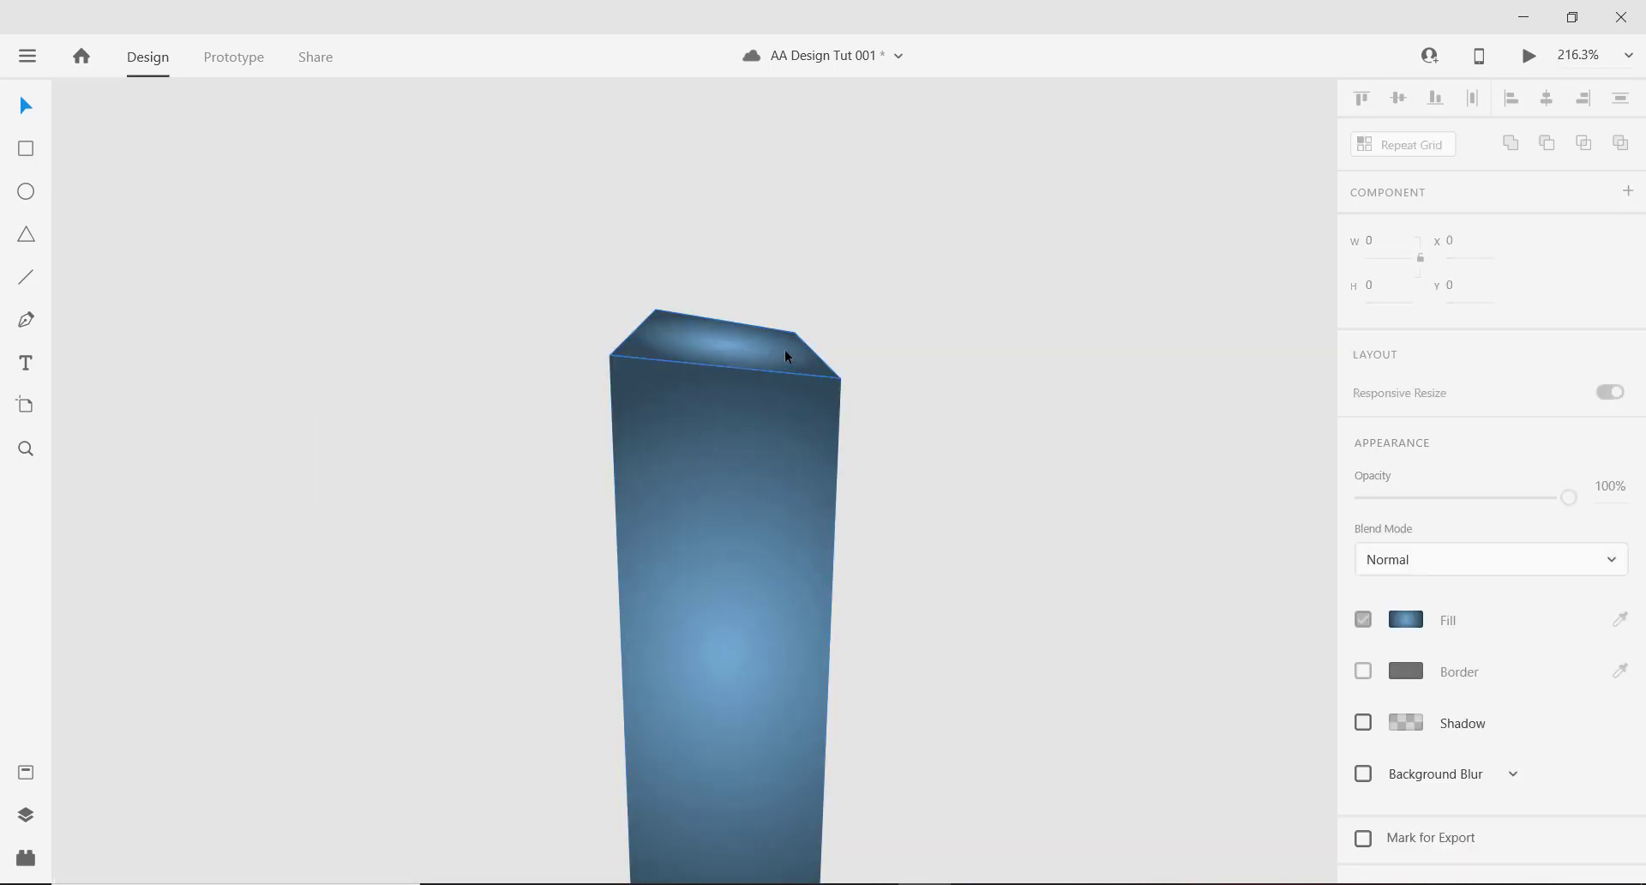
left_click(1405, 657)
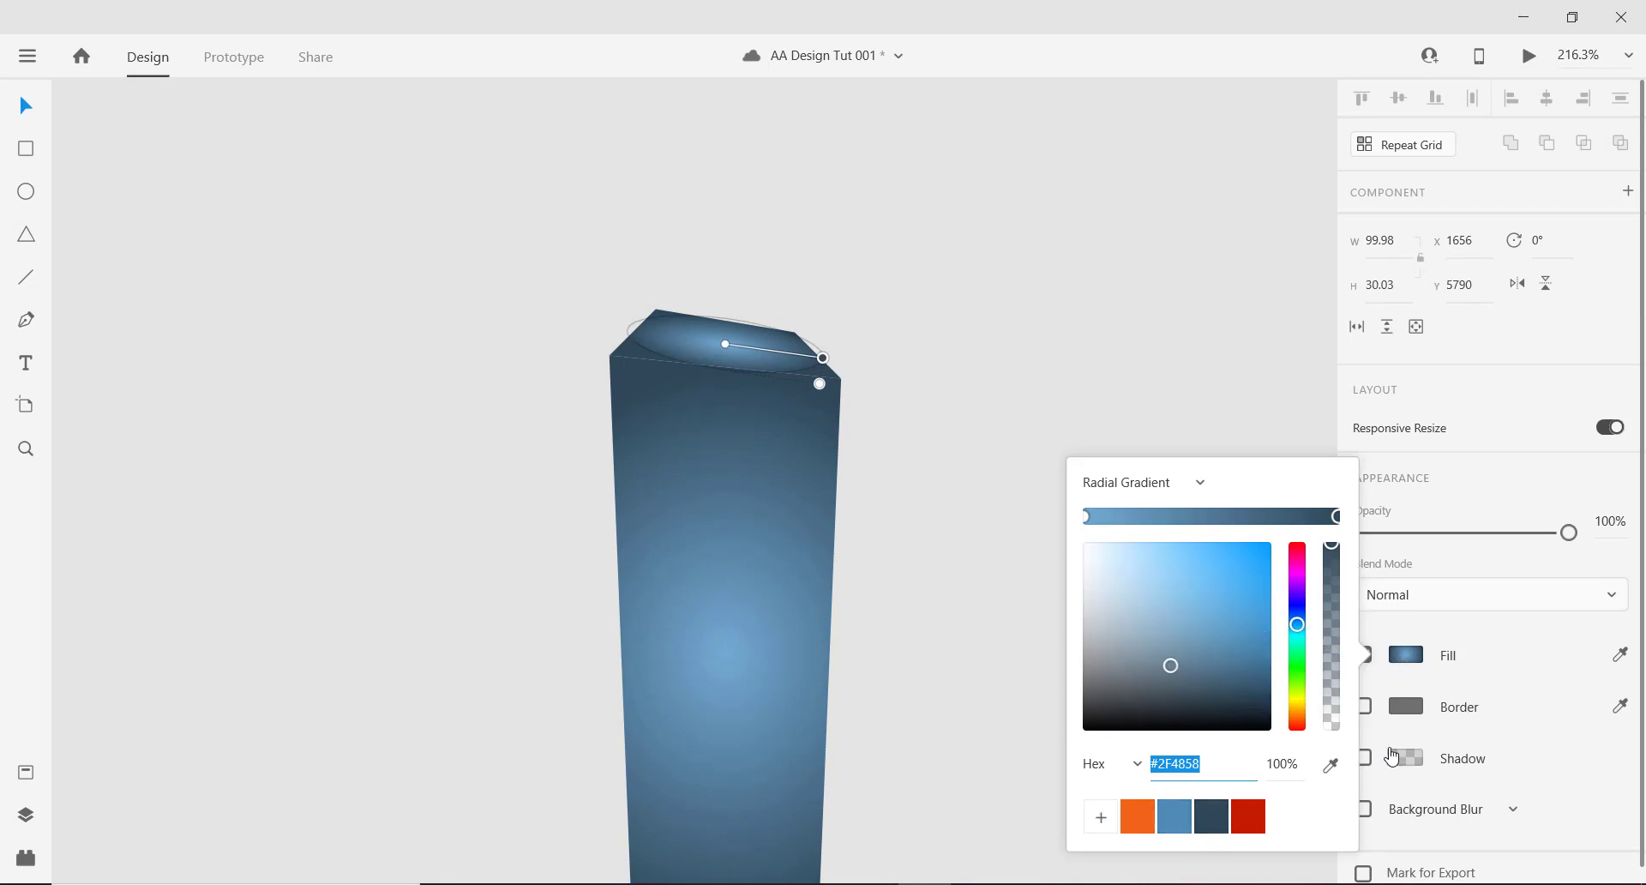
scroll(554, 470, "down", 5)
scroll(647, 481, "up", 4)
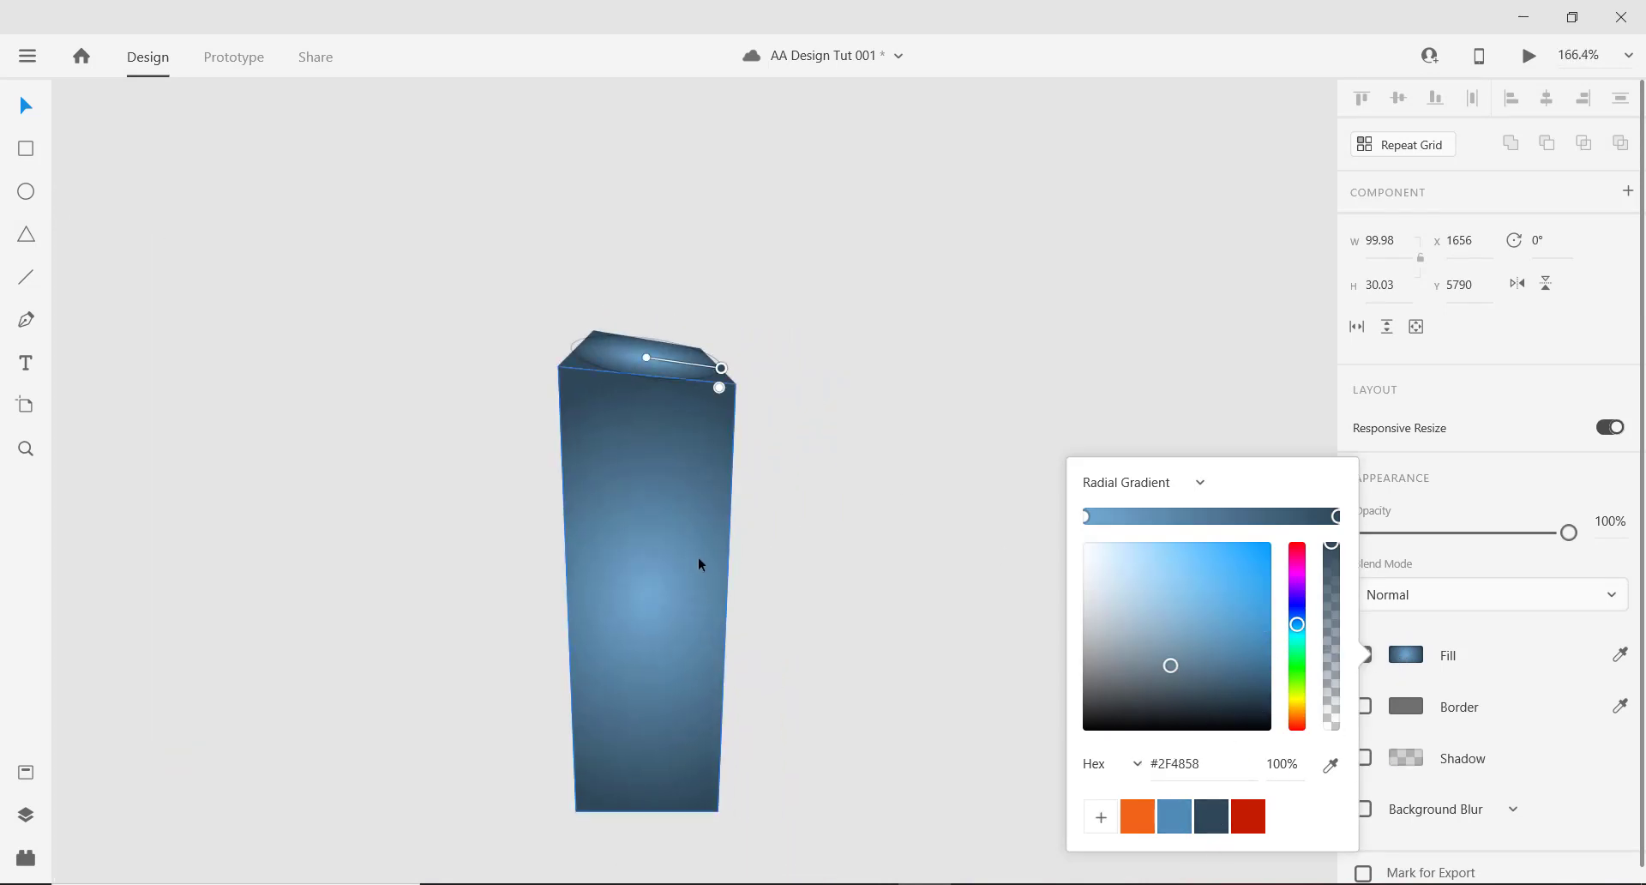
scroll(697, 558, "down", 3)
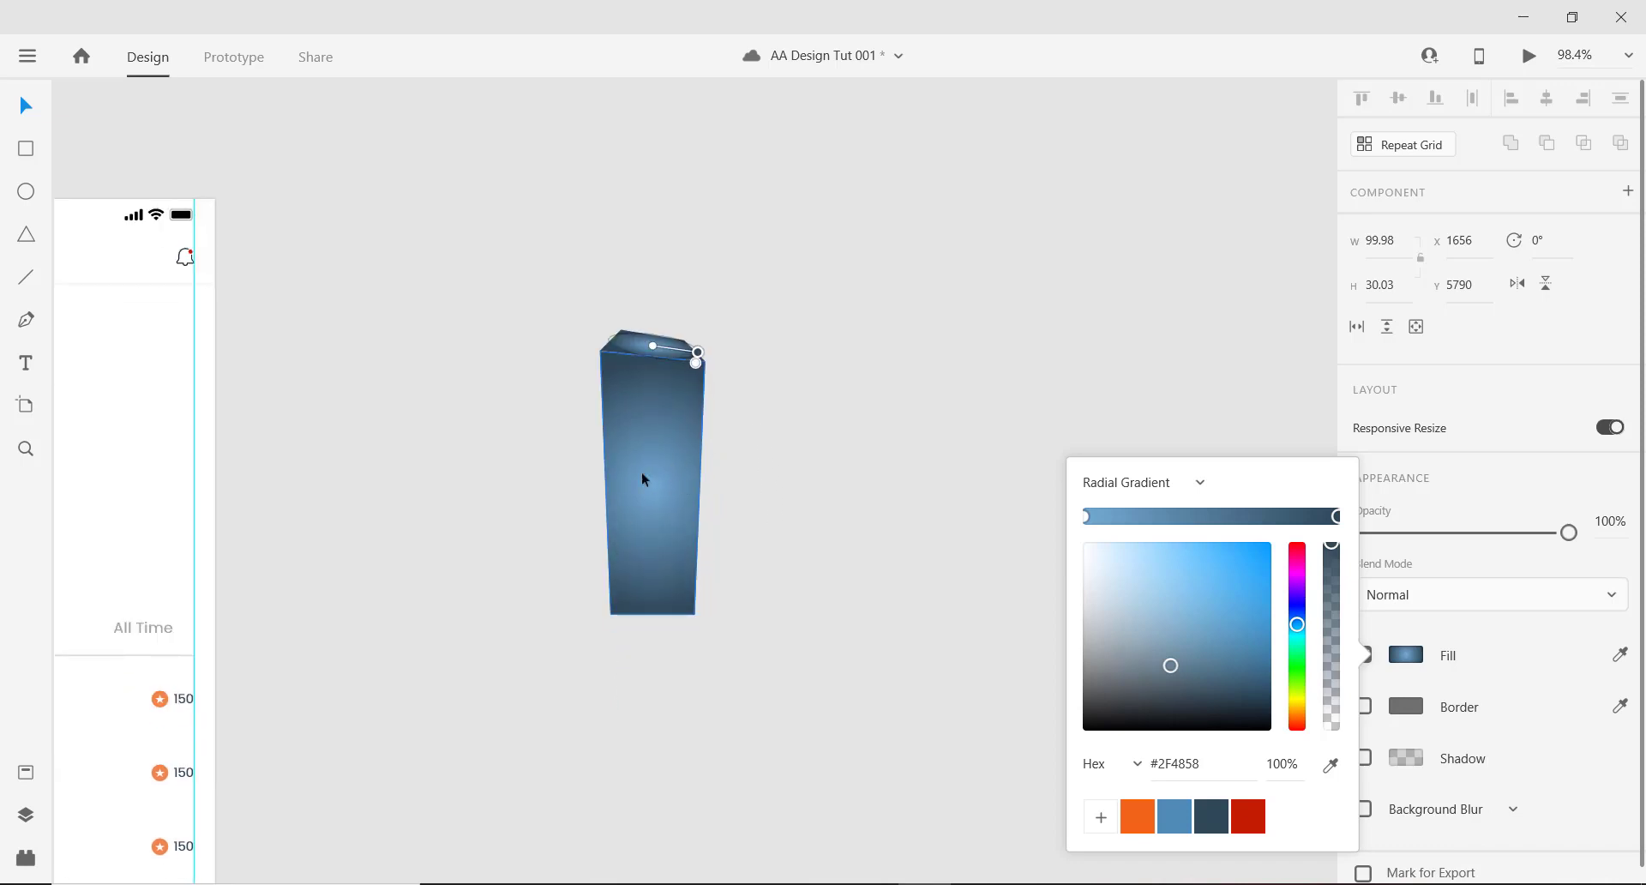
scroll(650, 446, "up", 2)
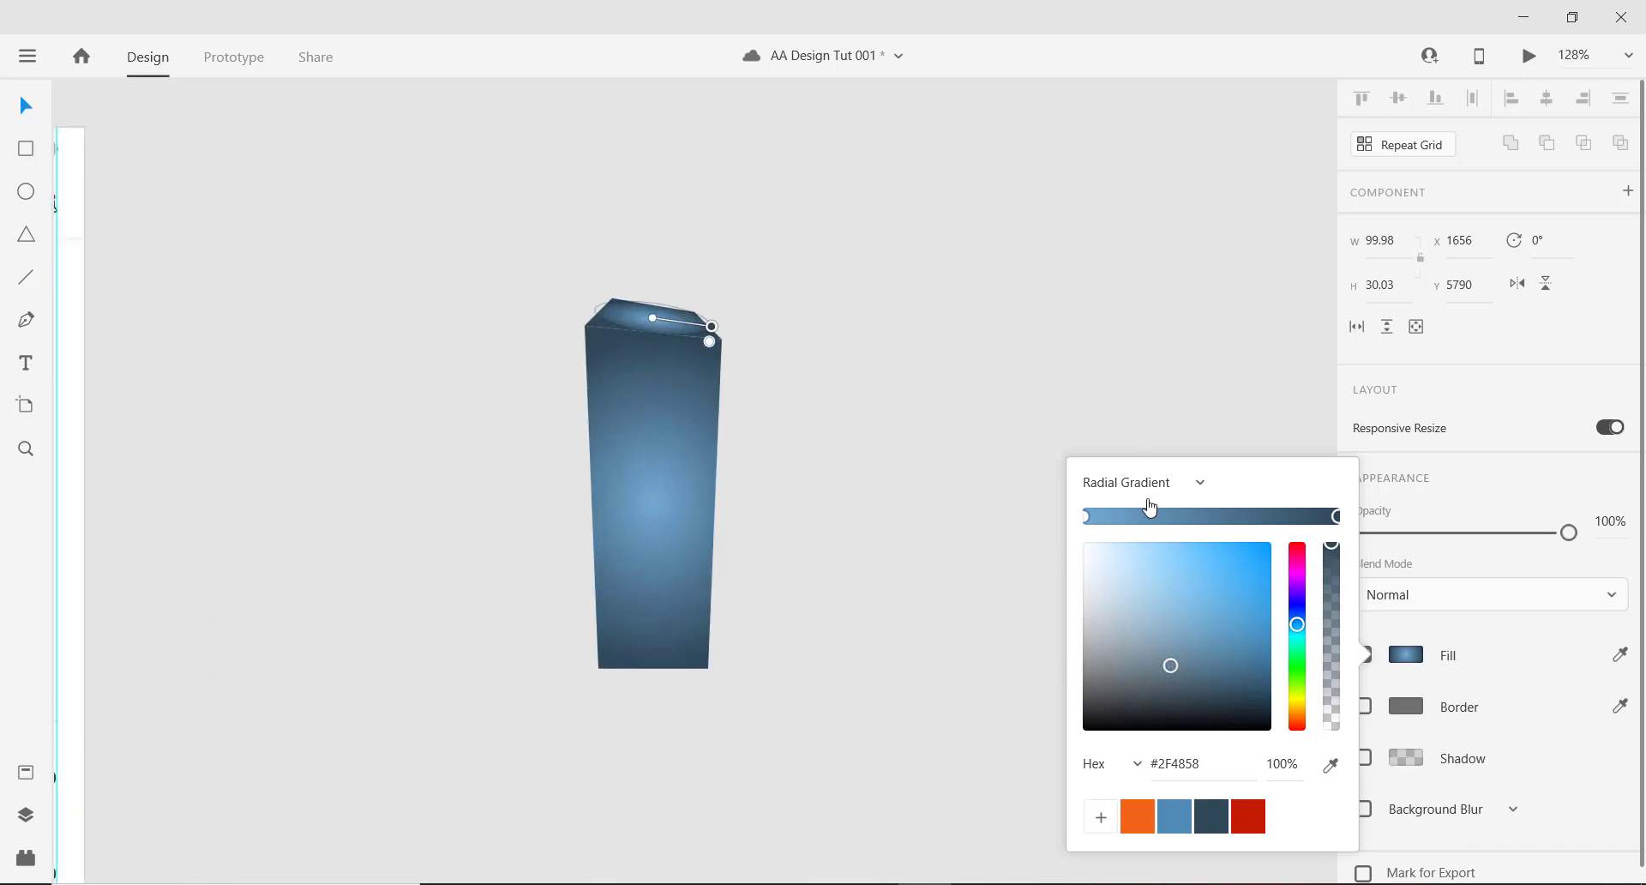
left_click(1089, 518)
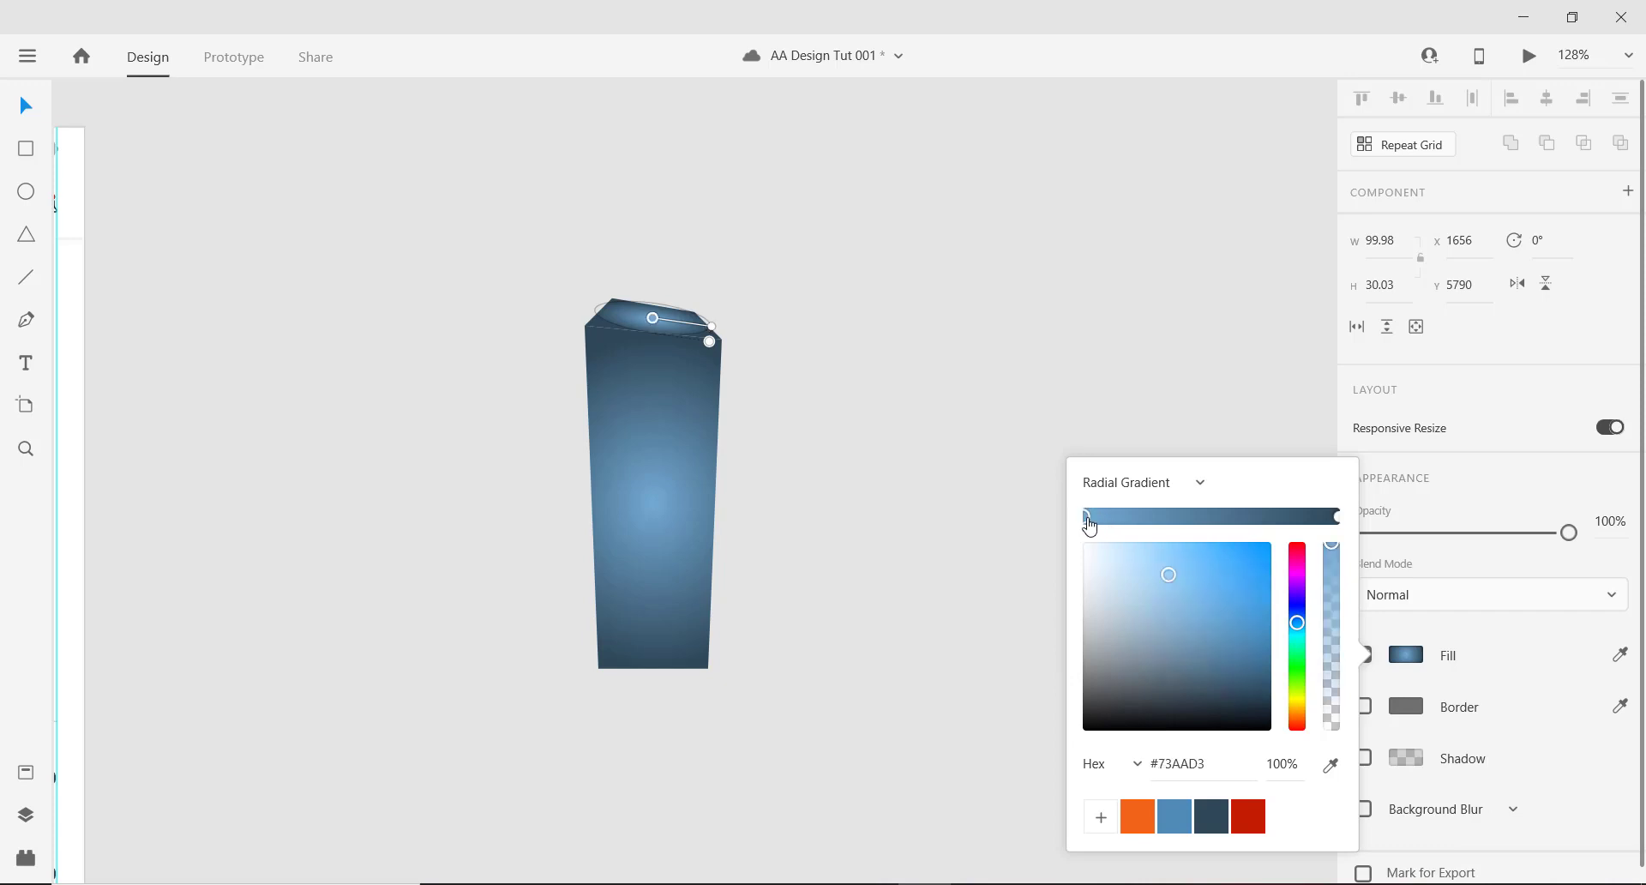
left_click(1207, 813)
left_click_drag(1169, 669, 1165, 656)
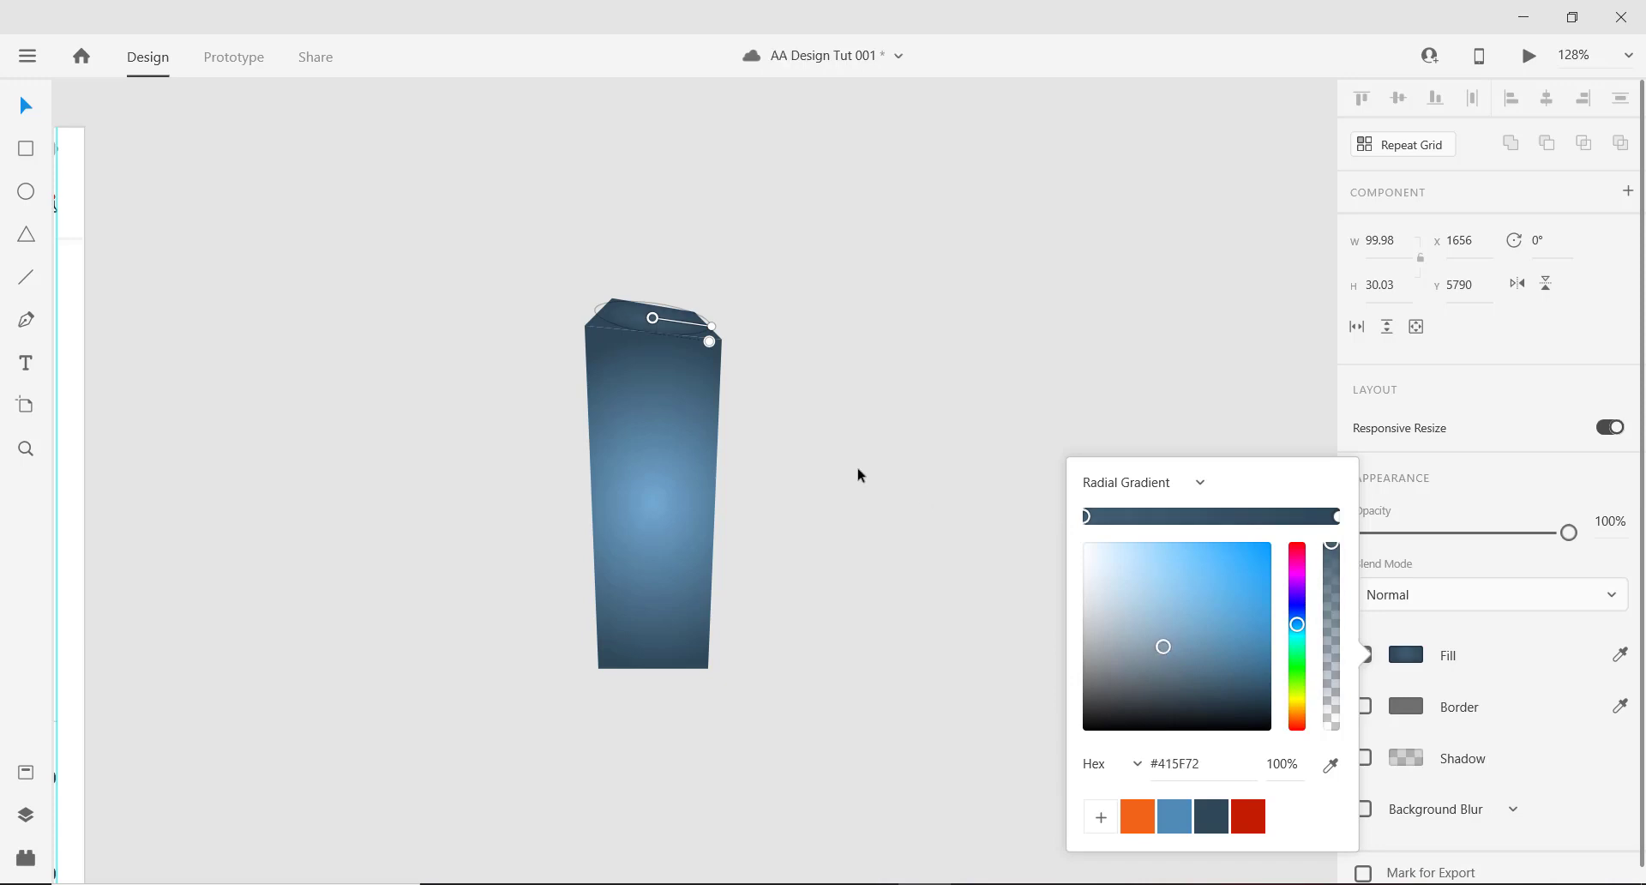
left_click(898, 497)
Group the column's front and top piece into one object.
scroll(892, 509, "down", 5)
scroll(877, 516, "up", 2)
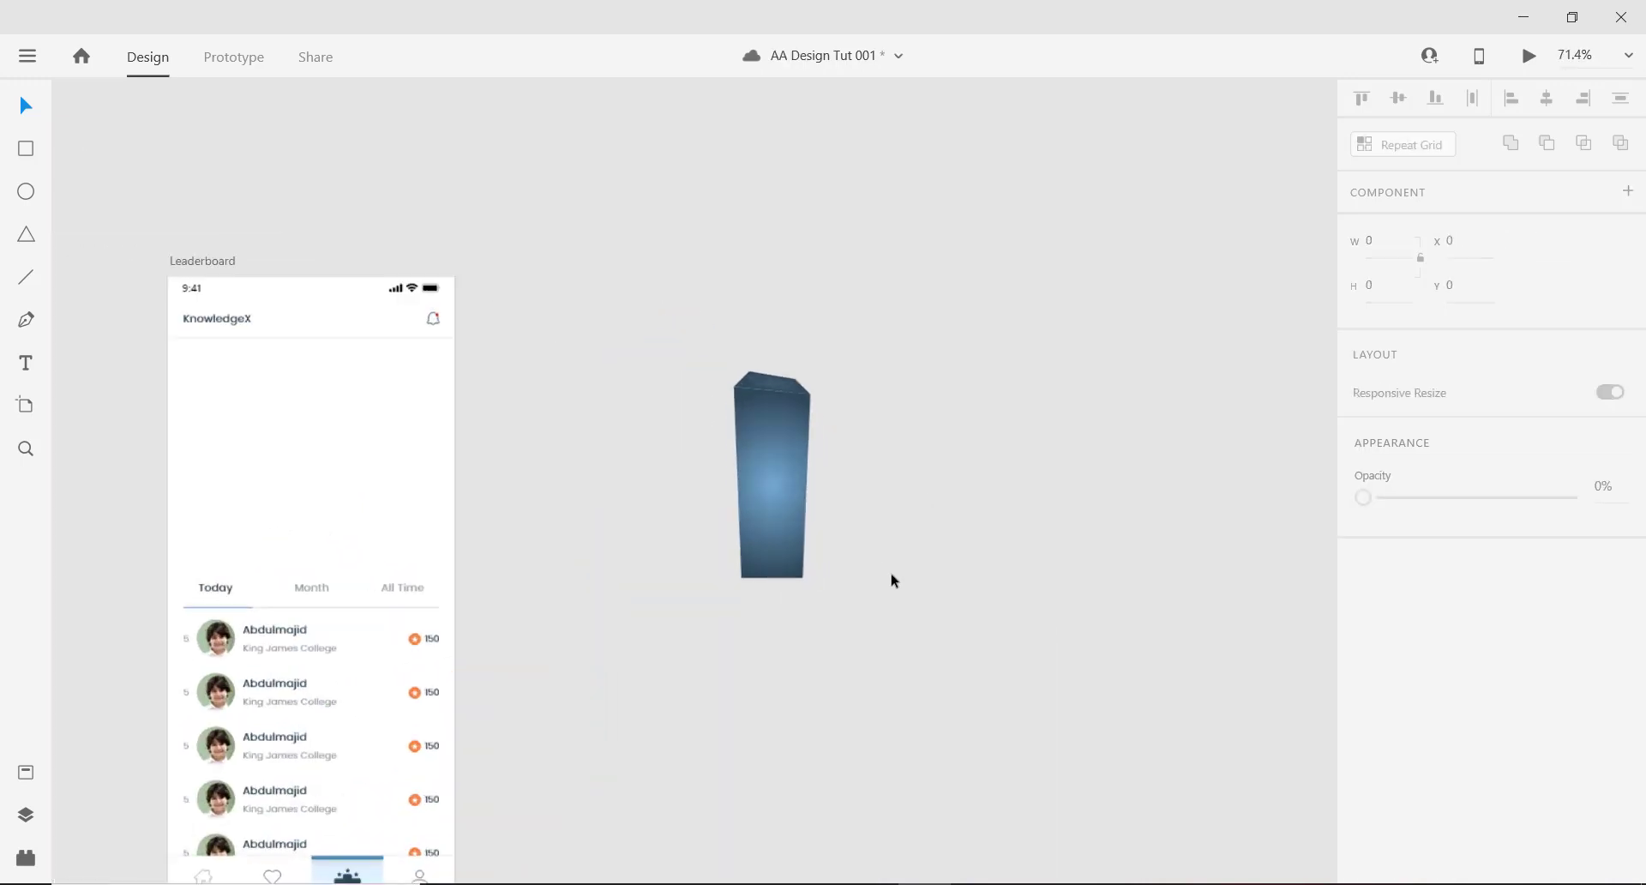
scroll(889, 579, "up", 1)
scroll(740, 537, "down", 3)
scroll(749, 527, "down", 2)
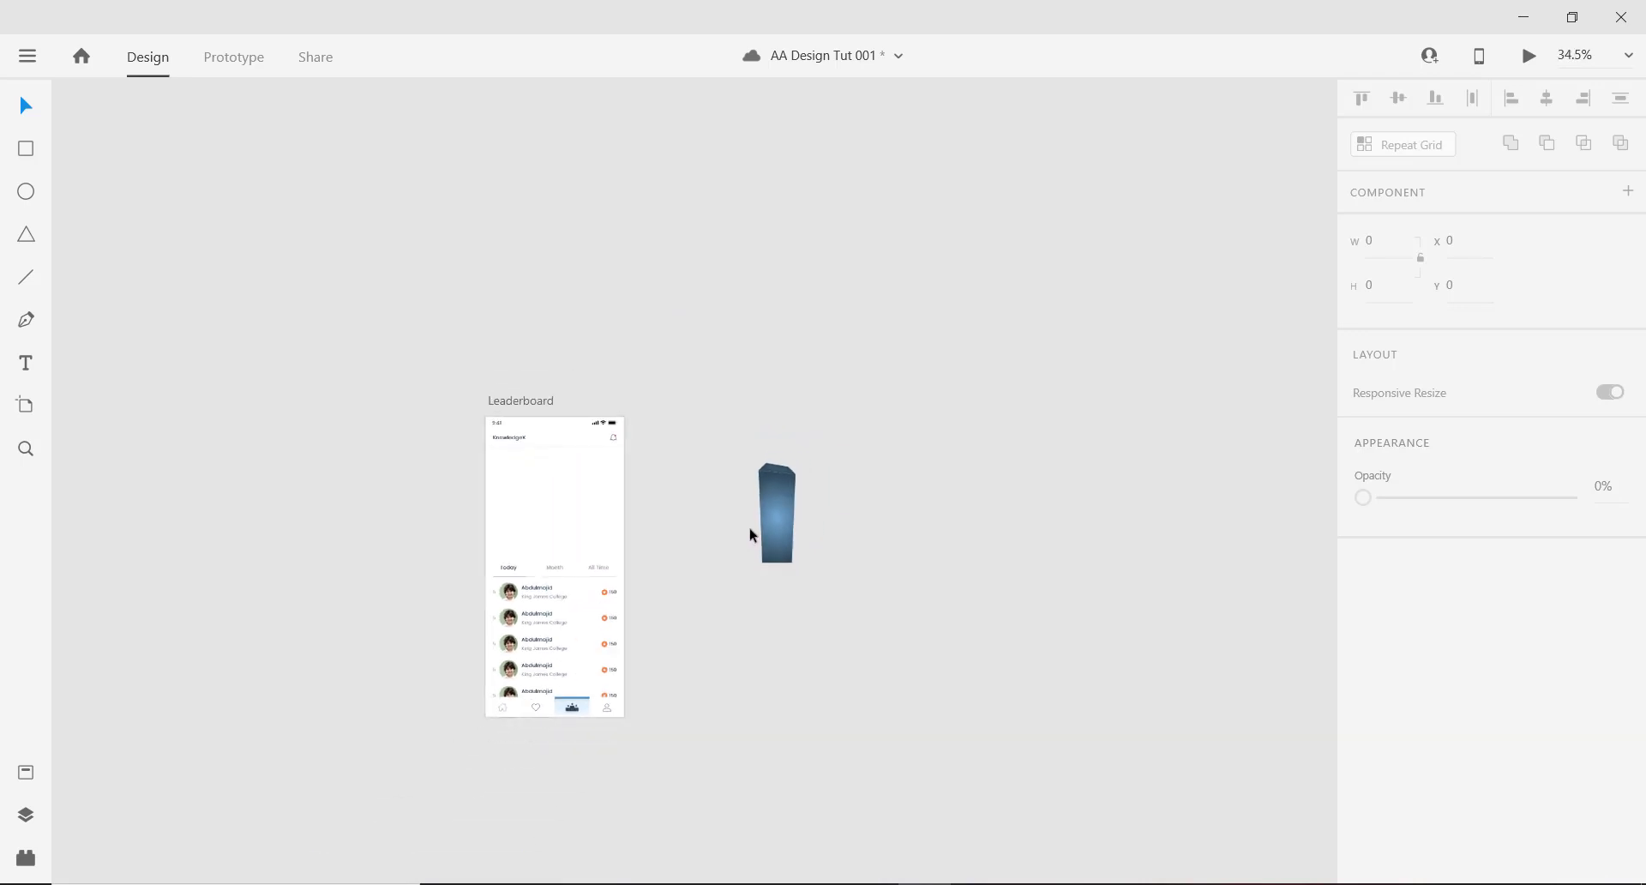
scroll(833, 496, "up", 3)
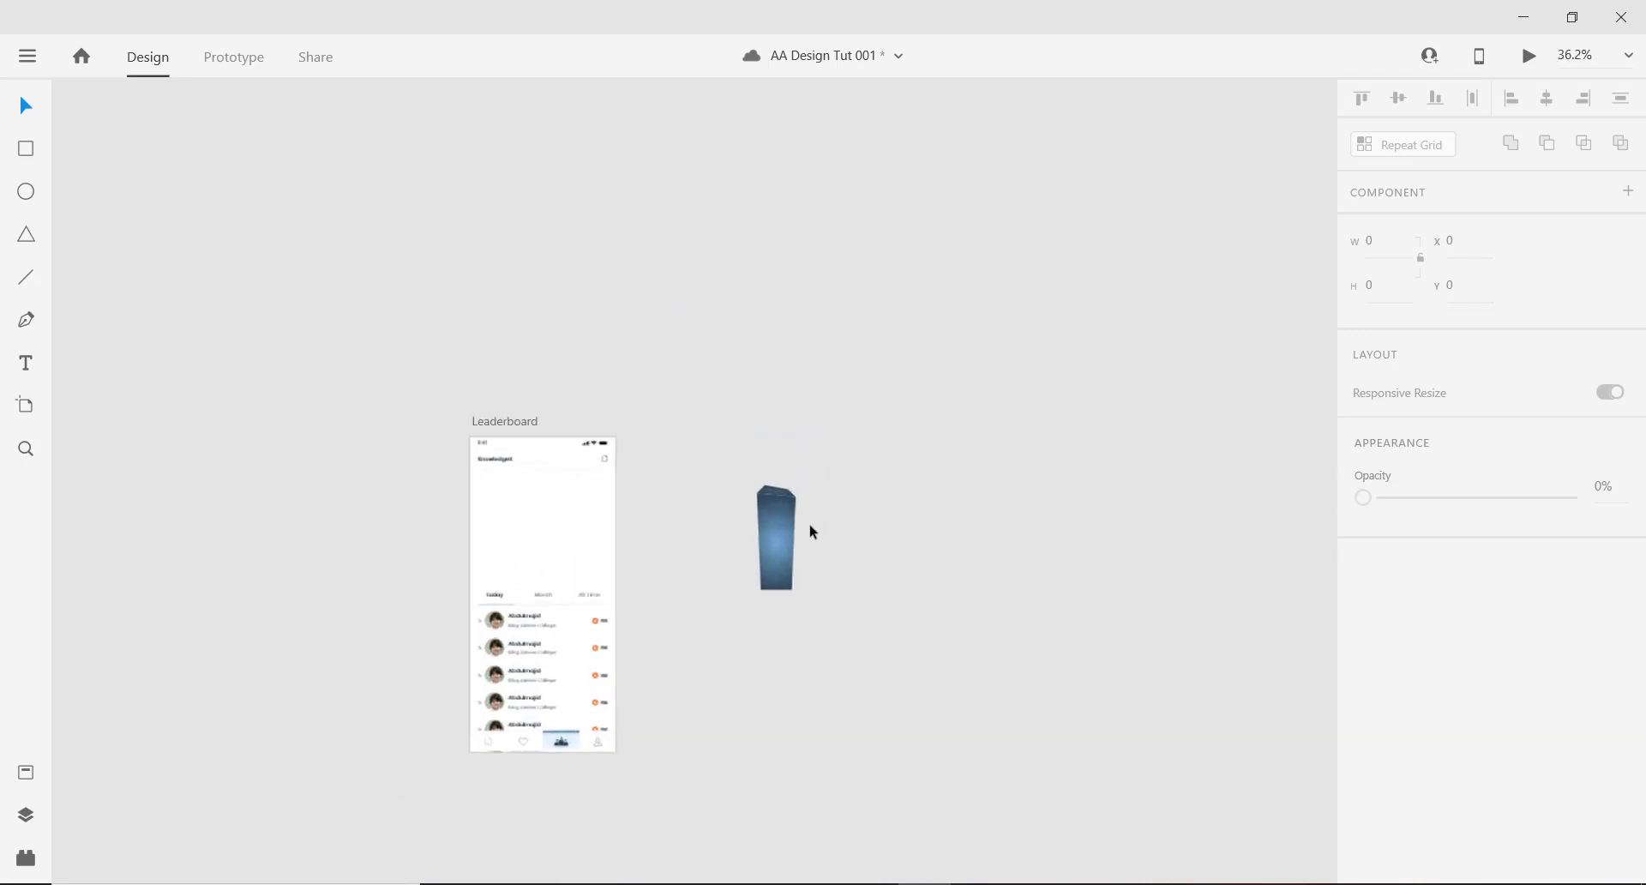
scroll(855, 474, "down", 3)
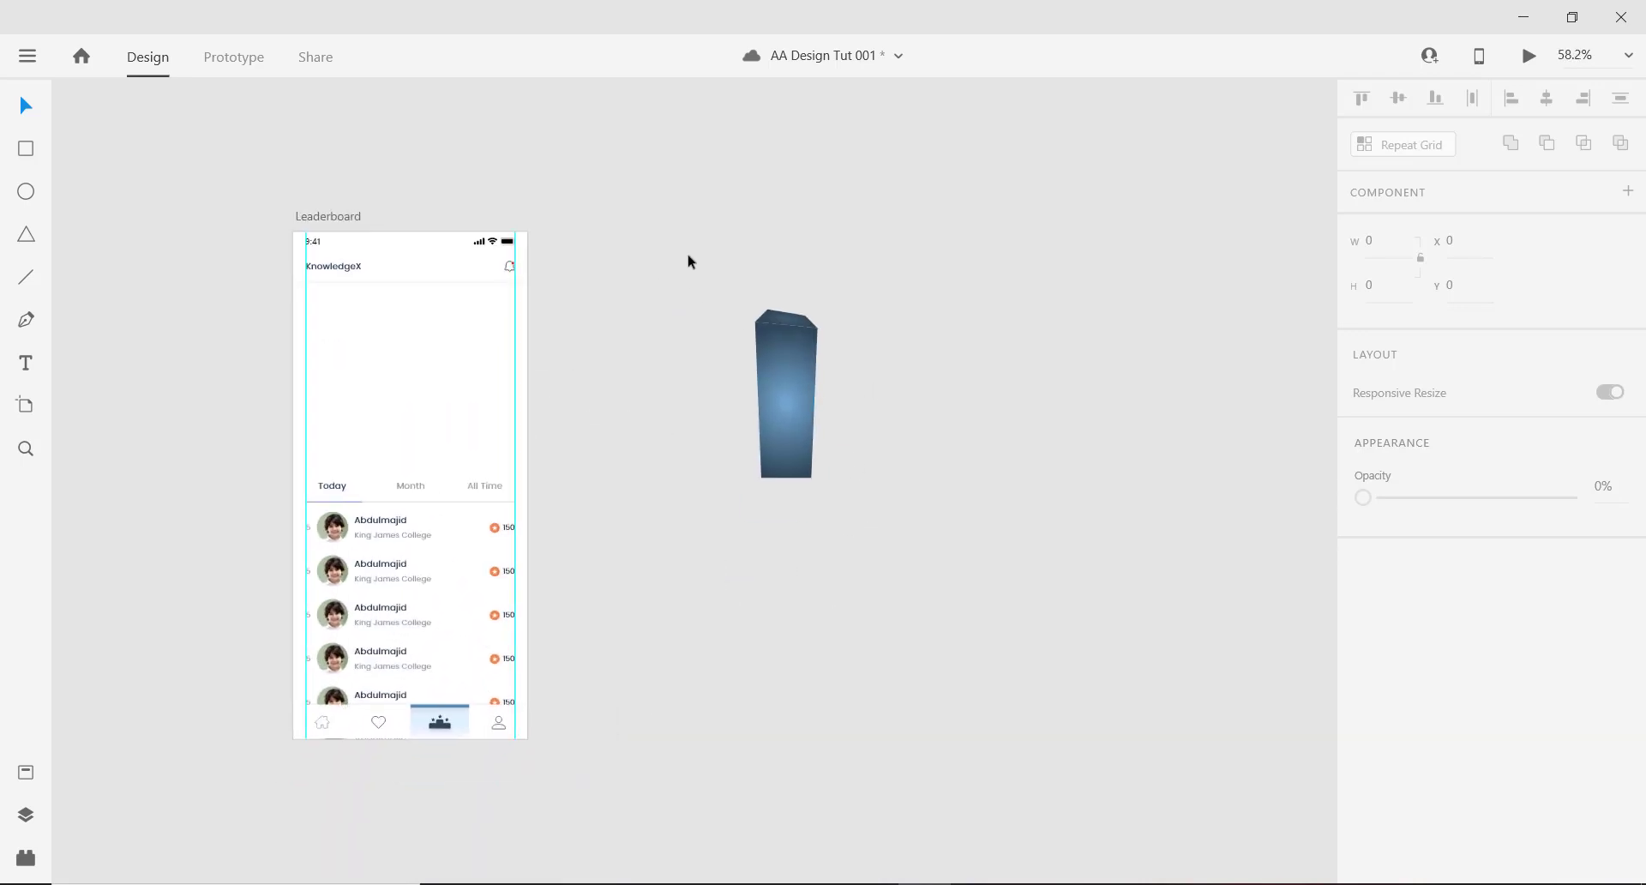
left_click_drag(704, 273, 935, 532)
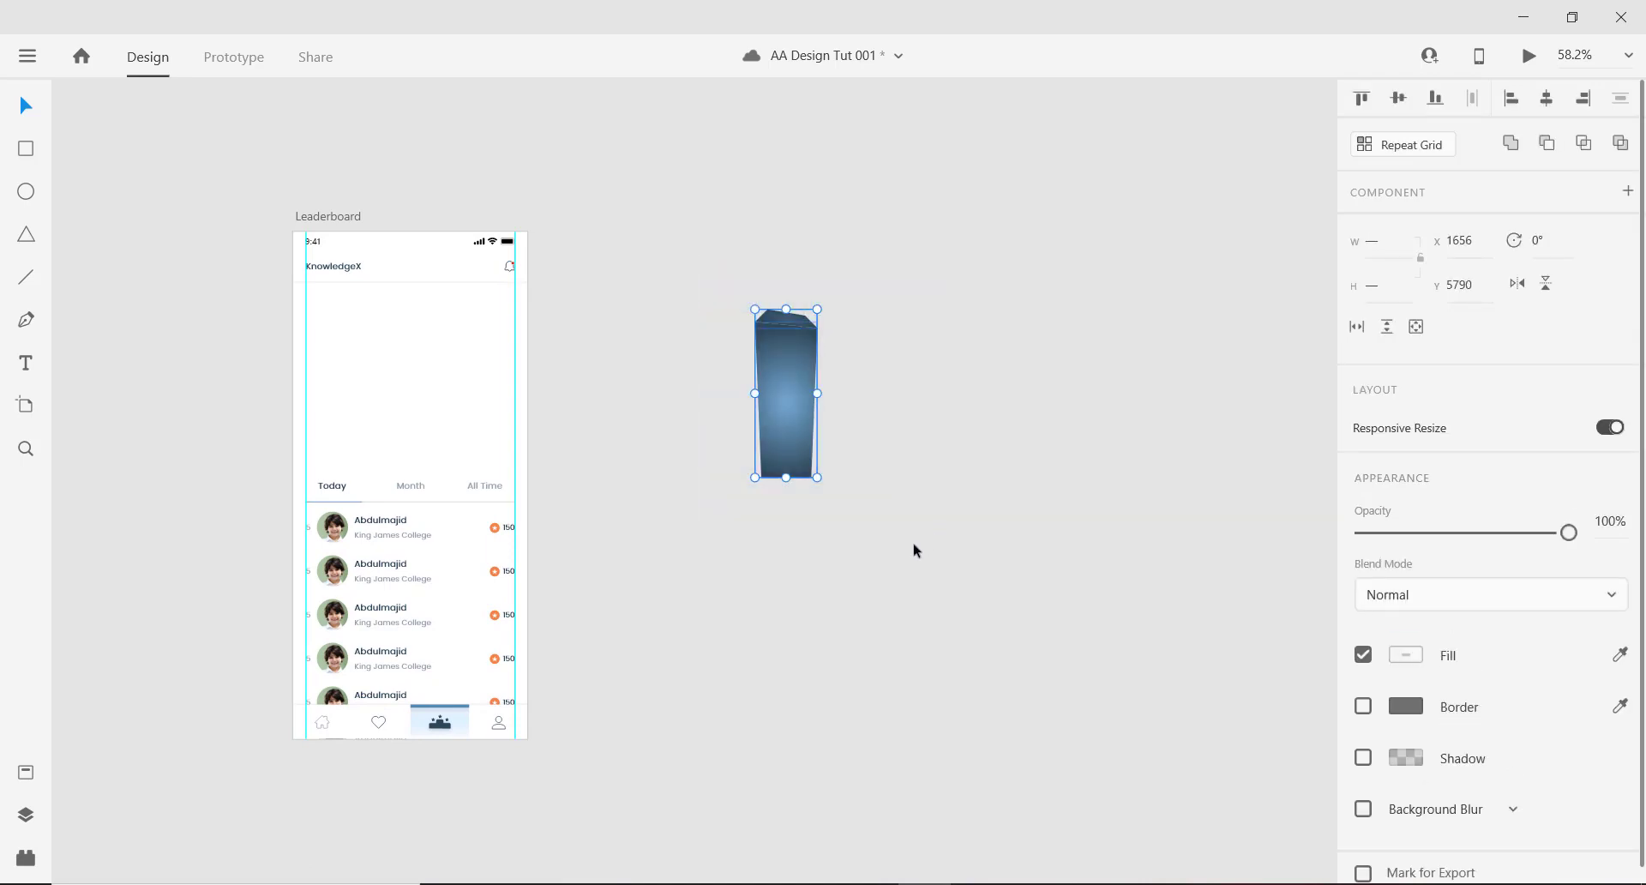
key("ctrl+g")
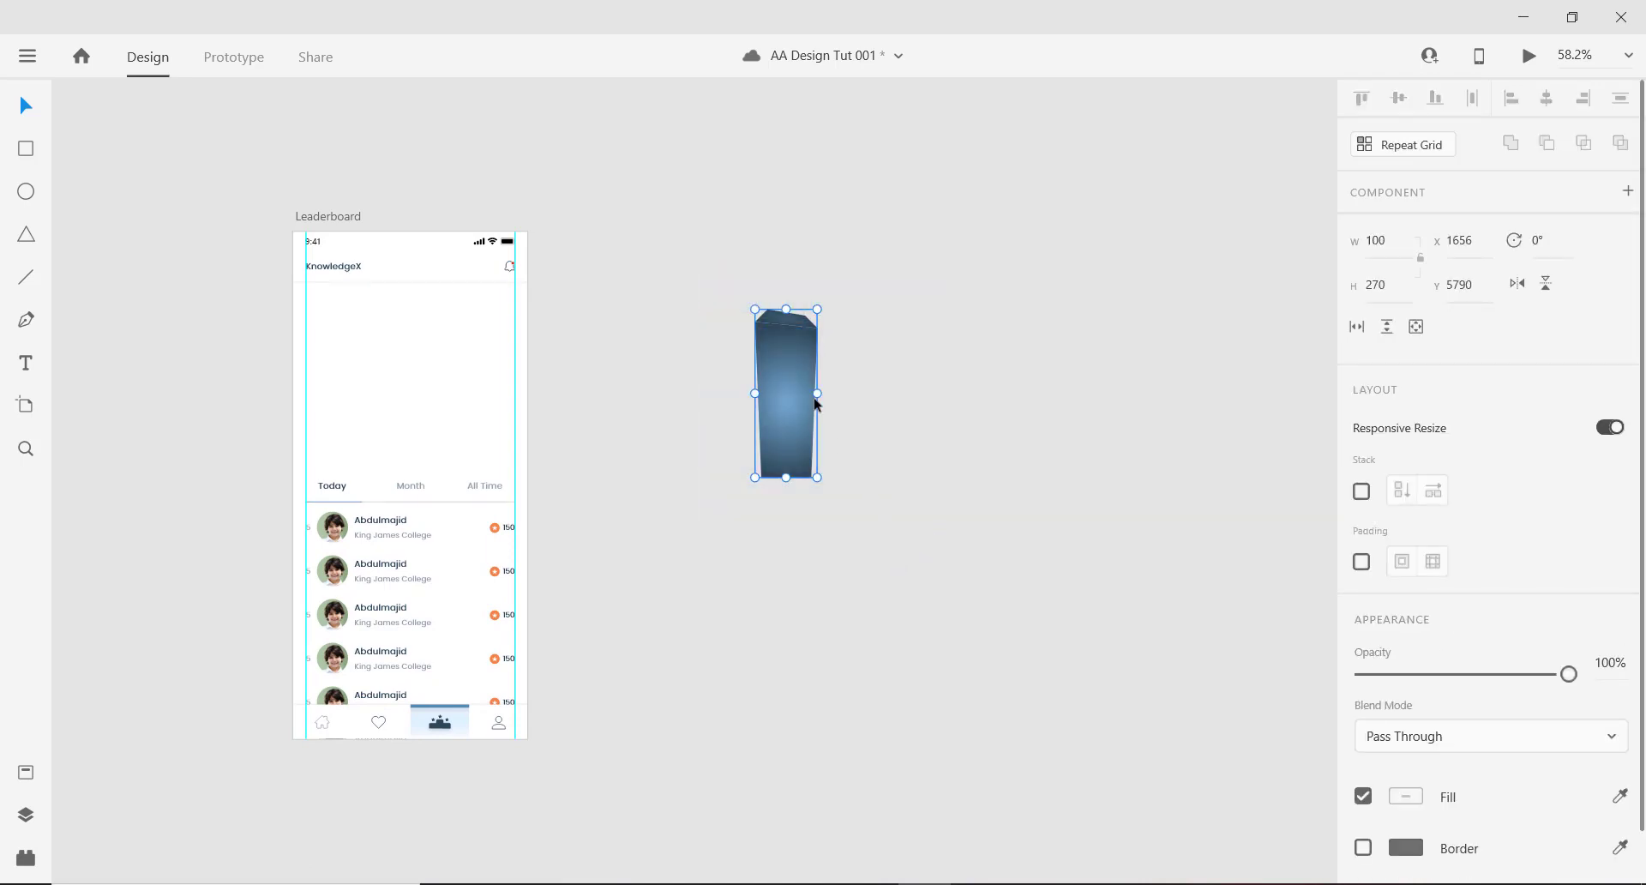
Place the column group on the Leaderboard screen, centered horizontally and overlapping the tabs and first list row, at X 138, Y 226.
left_click_drag(787, 393, 414, 427)
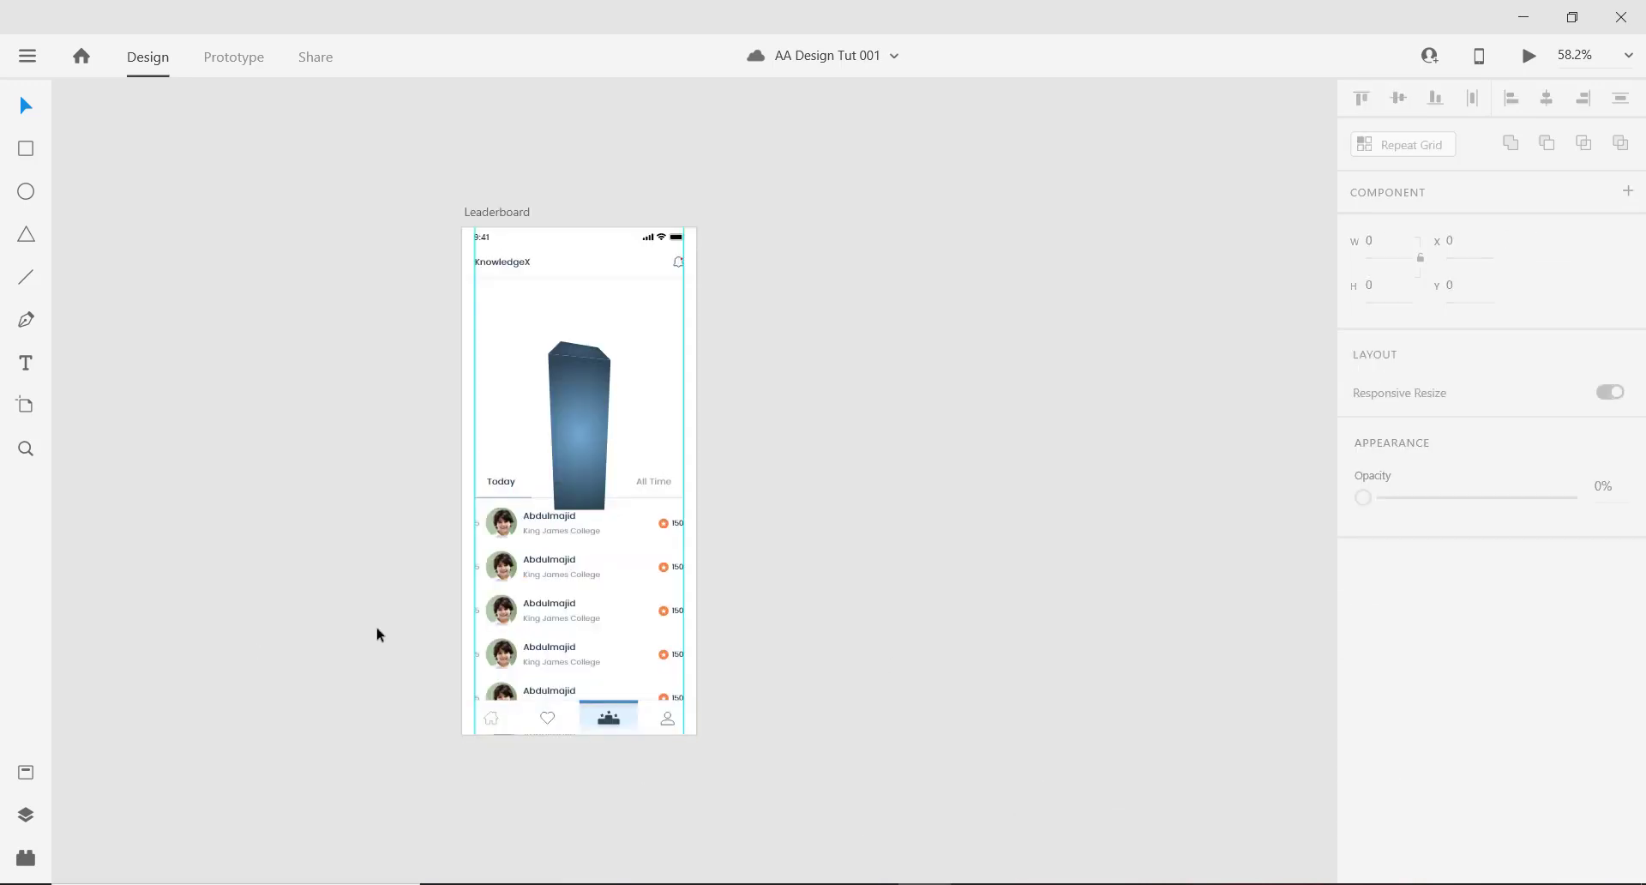
scroll(379, 623, "up", 3)
scroll(619, 604, "down", 3)
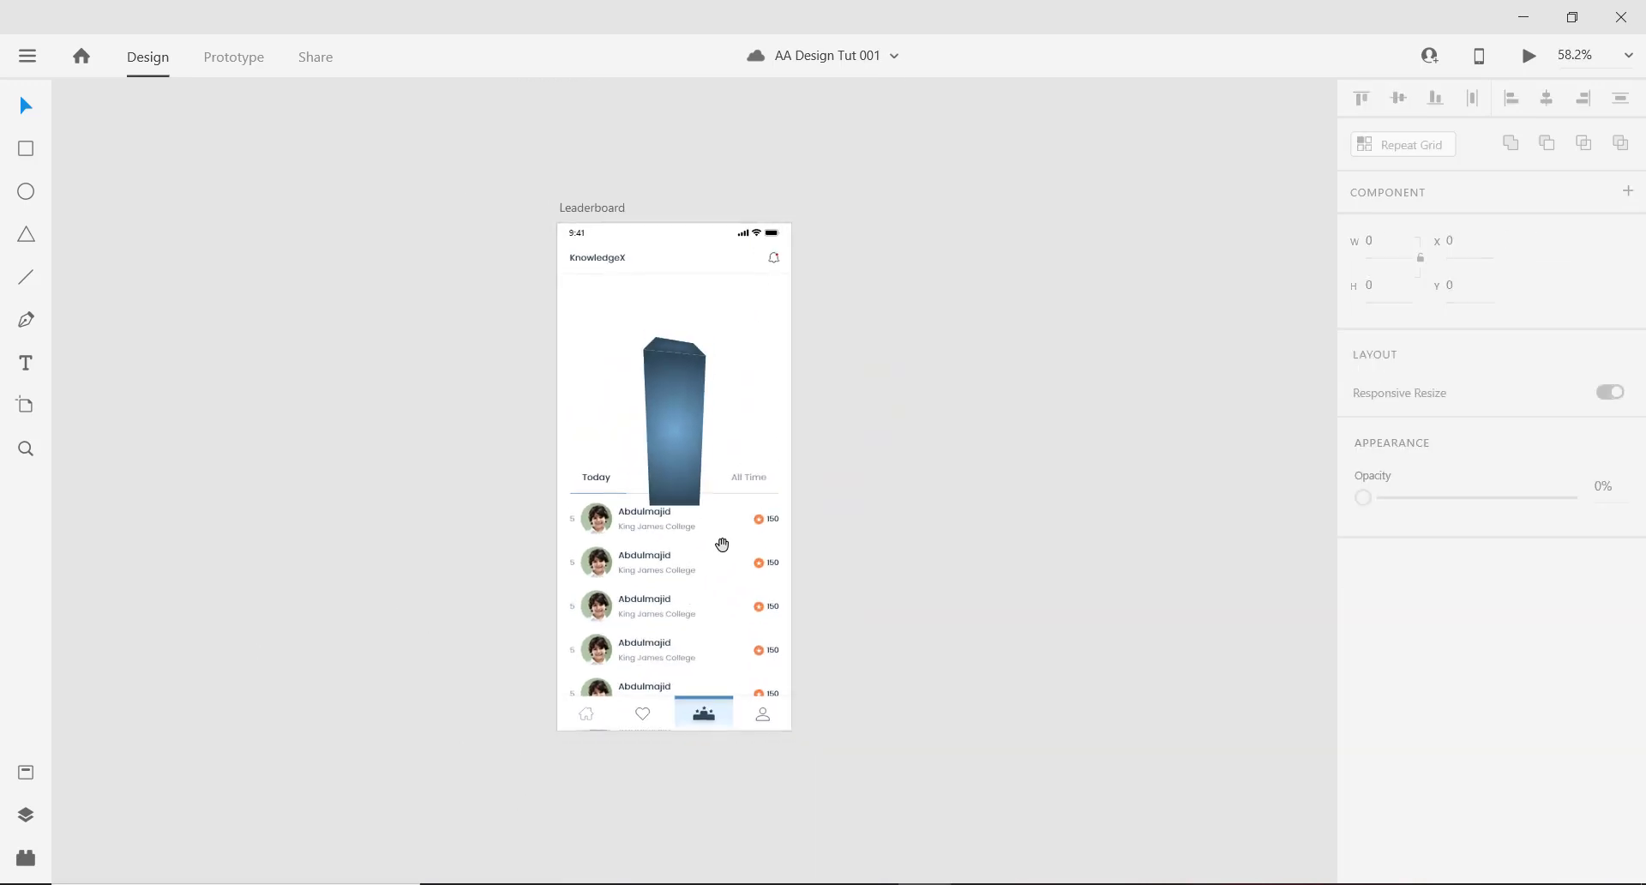
left_click_drag(720, 541, 728, 554)
scroll(721, 571, "up", 2)
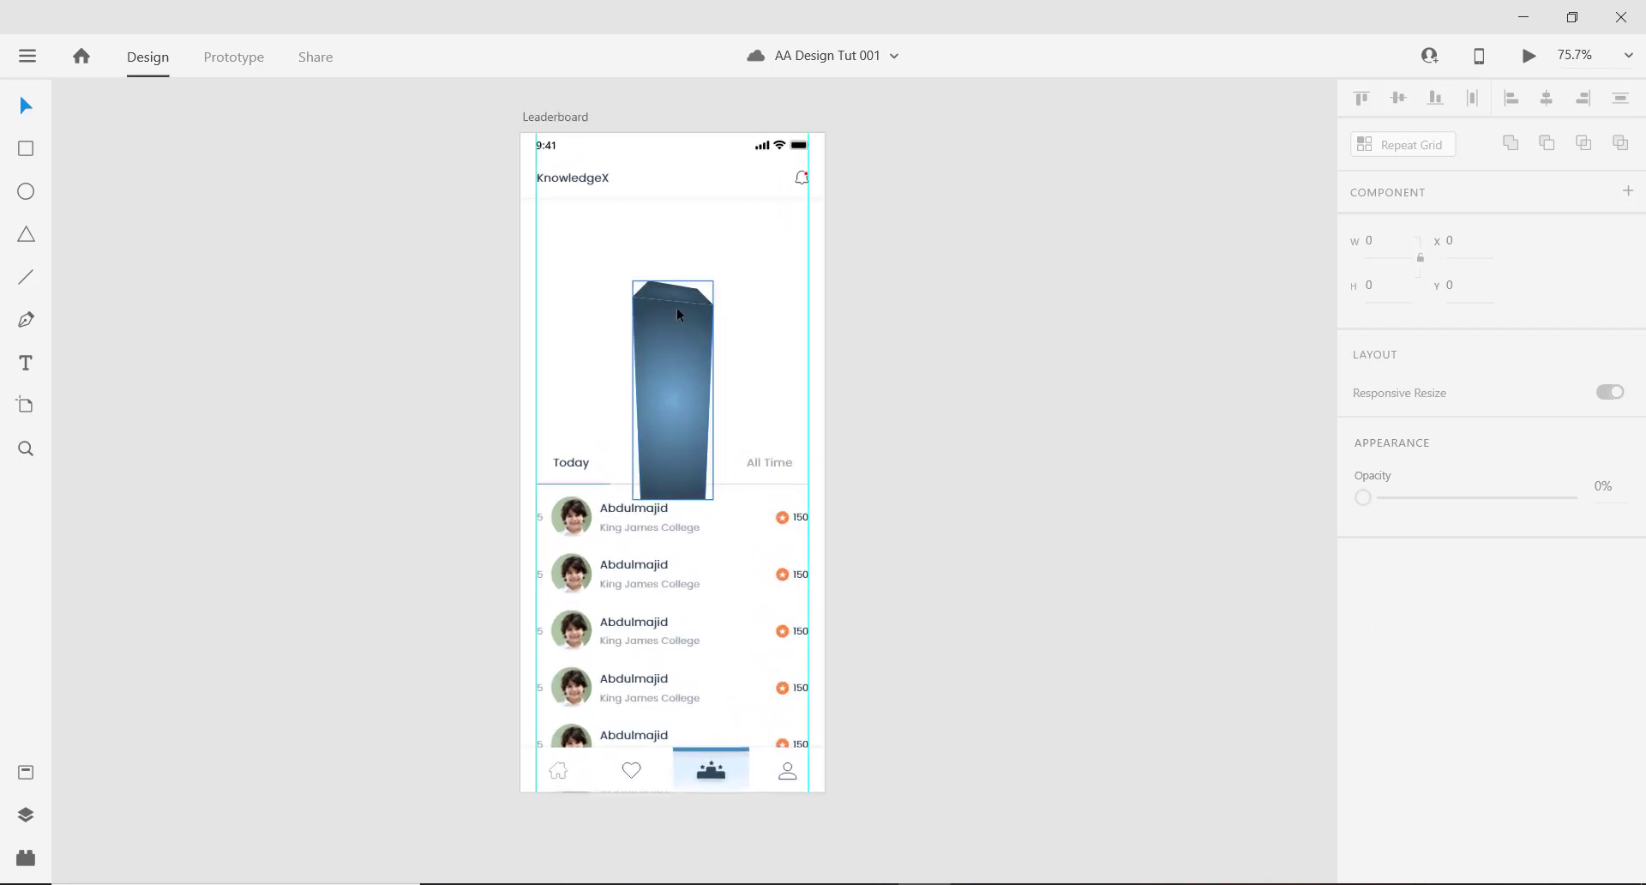
left_click_drag(680, 327, 683, 359)
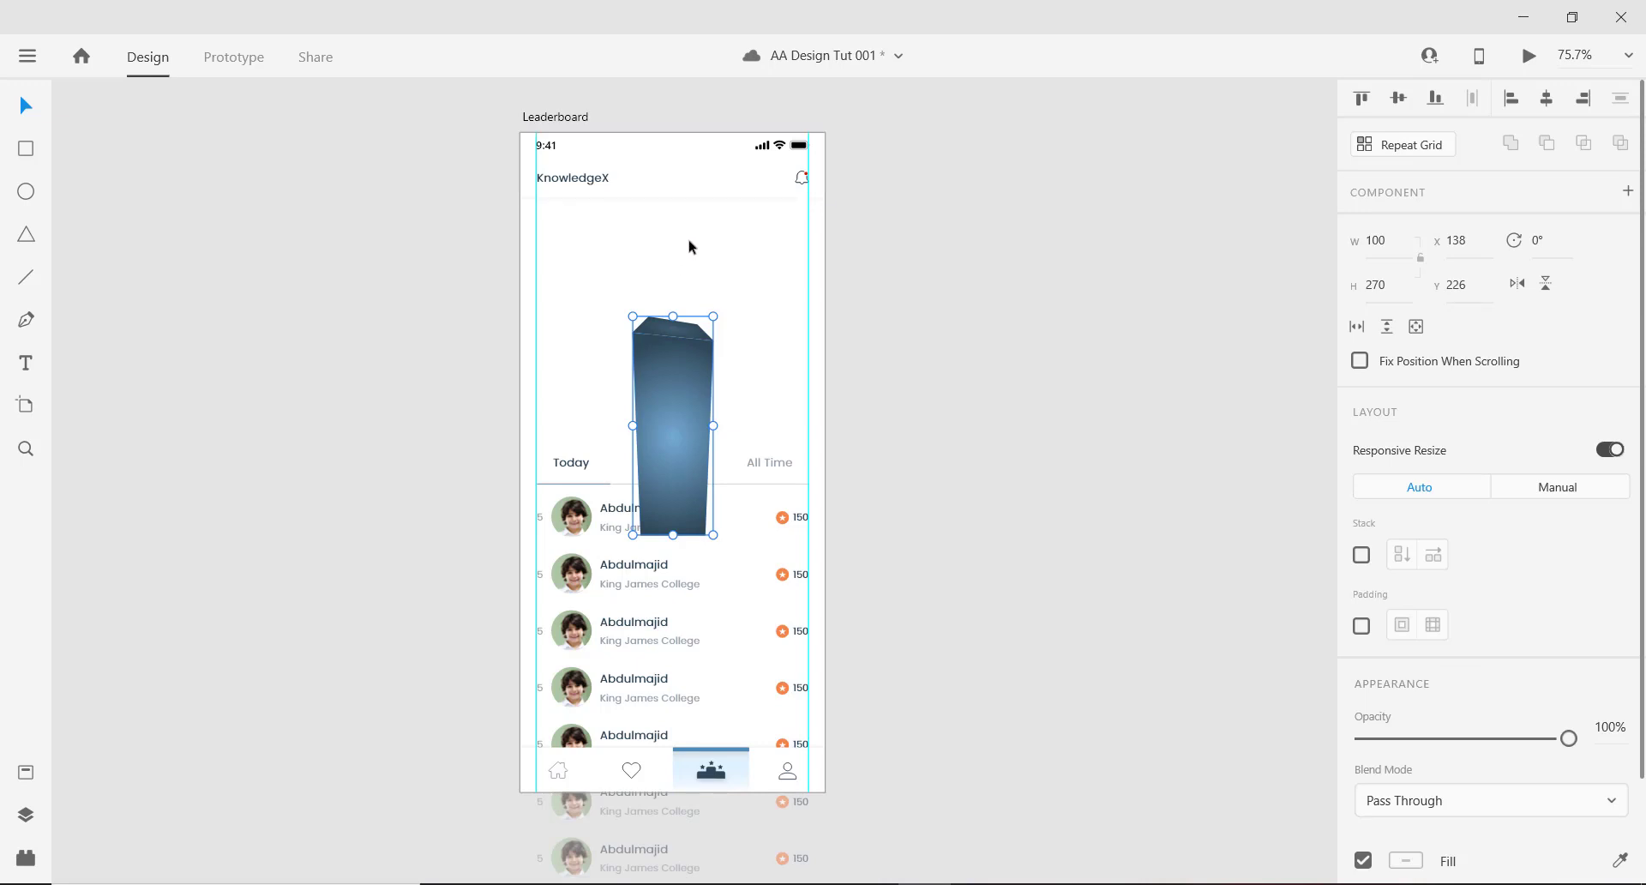
scroll(698, 257, "up", 2)
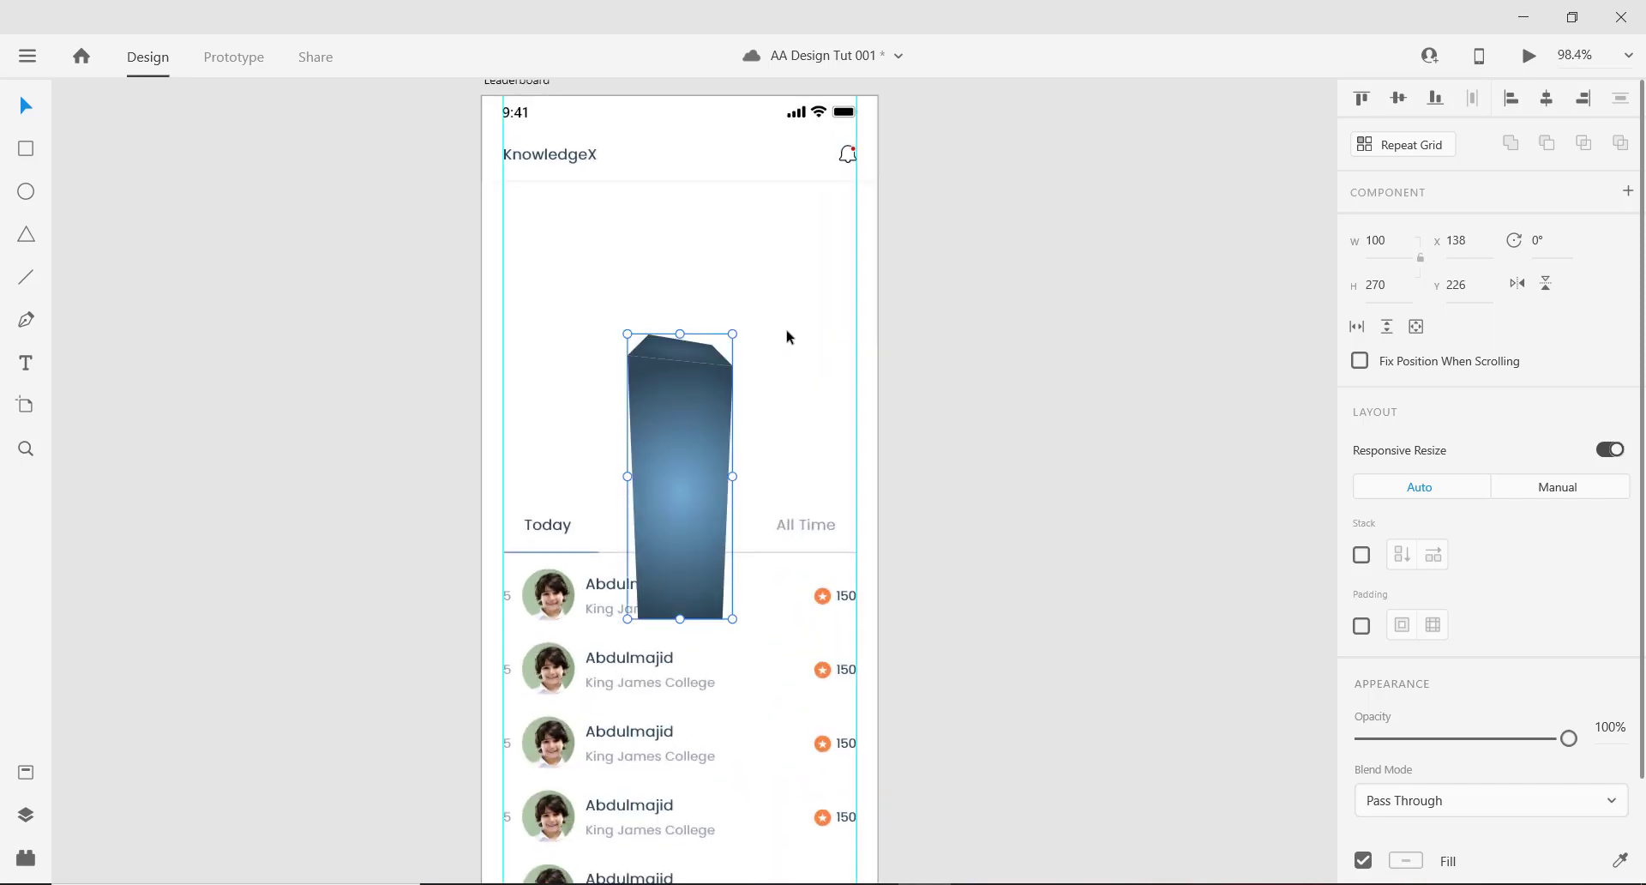
scroll(687, 446, "down", 2)
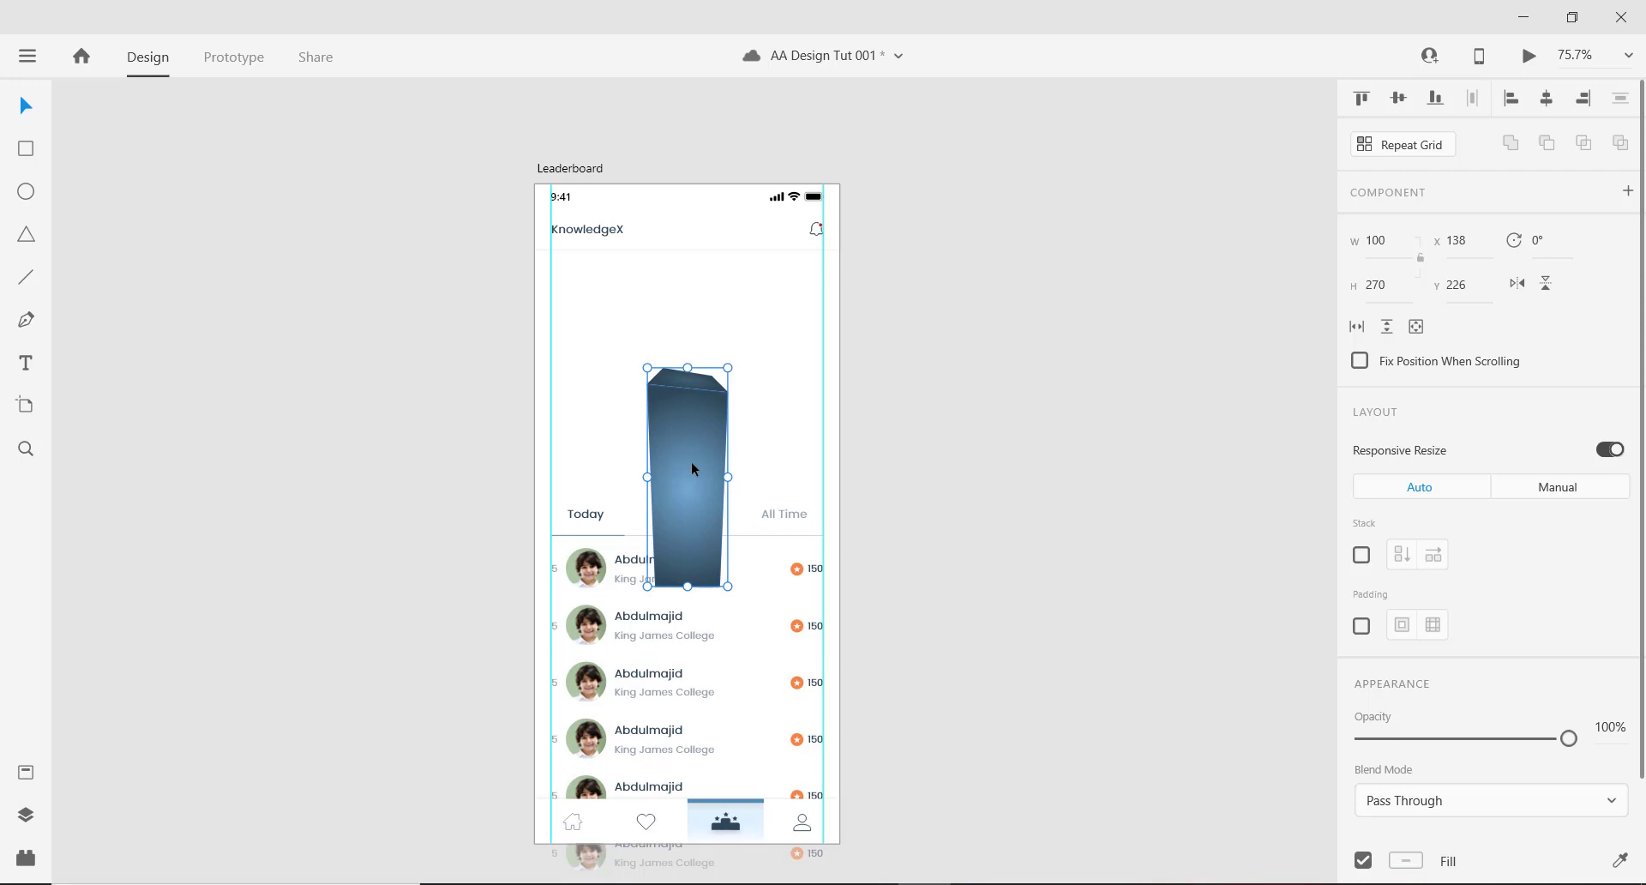
scroll(668, 446, "down", 2)
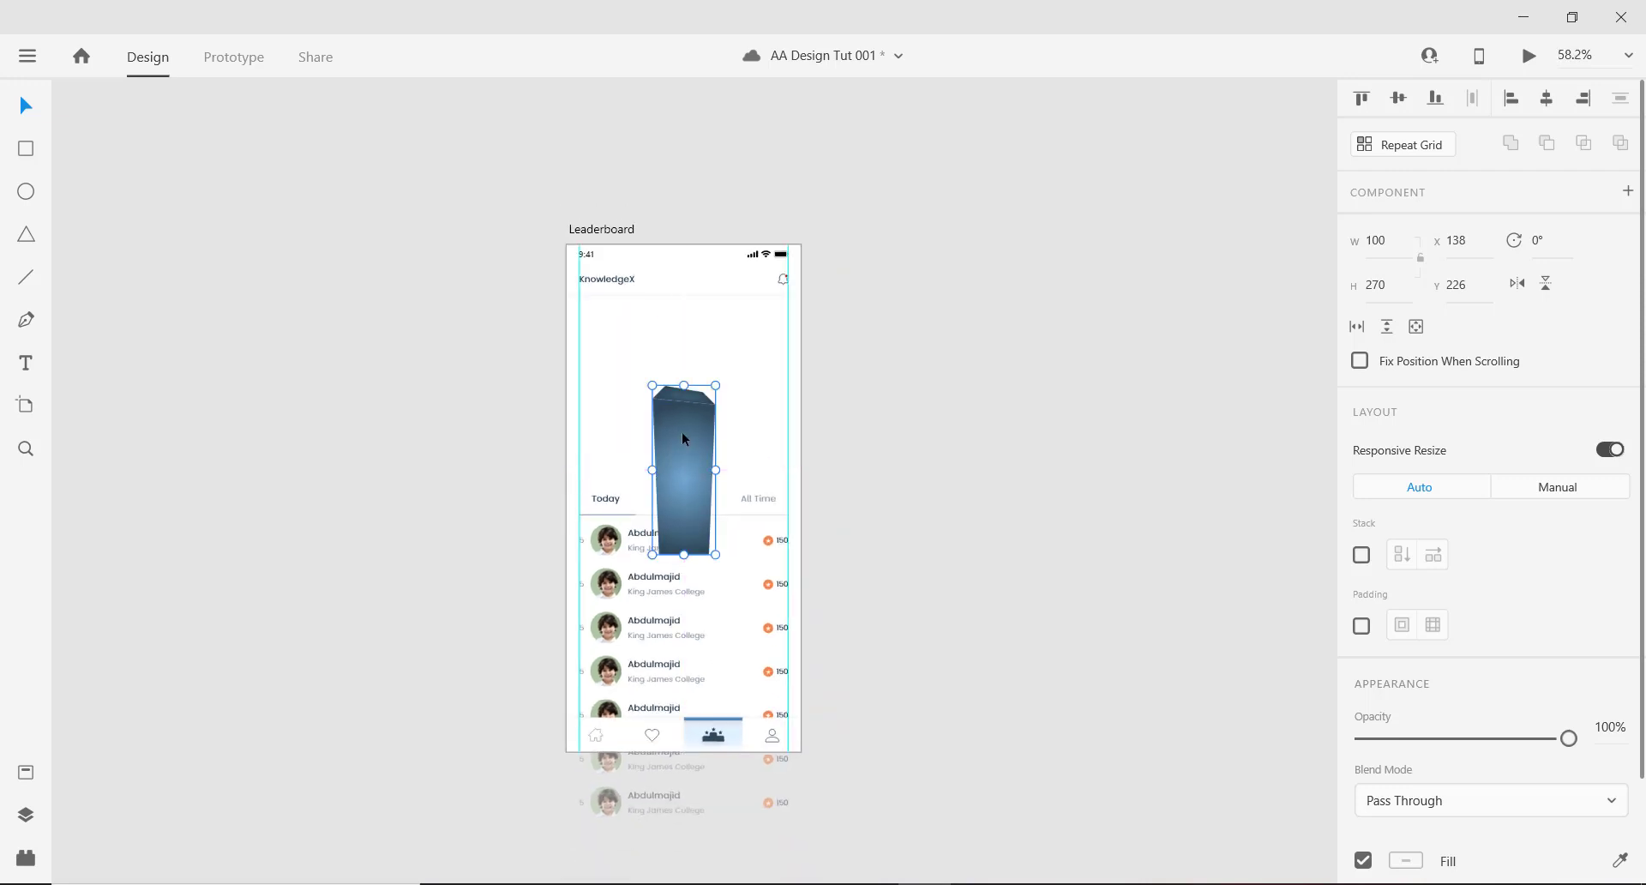
Move the column group onto empty canvas beside the Leaderboard artboard and create a horizontally flipped copy of it alongside.
left_click_drag(681, 432, 1053, 444)
left_click_drag(949, 460, 686, 366)
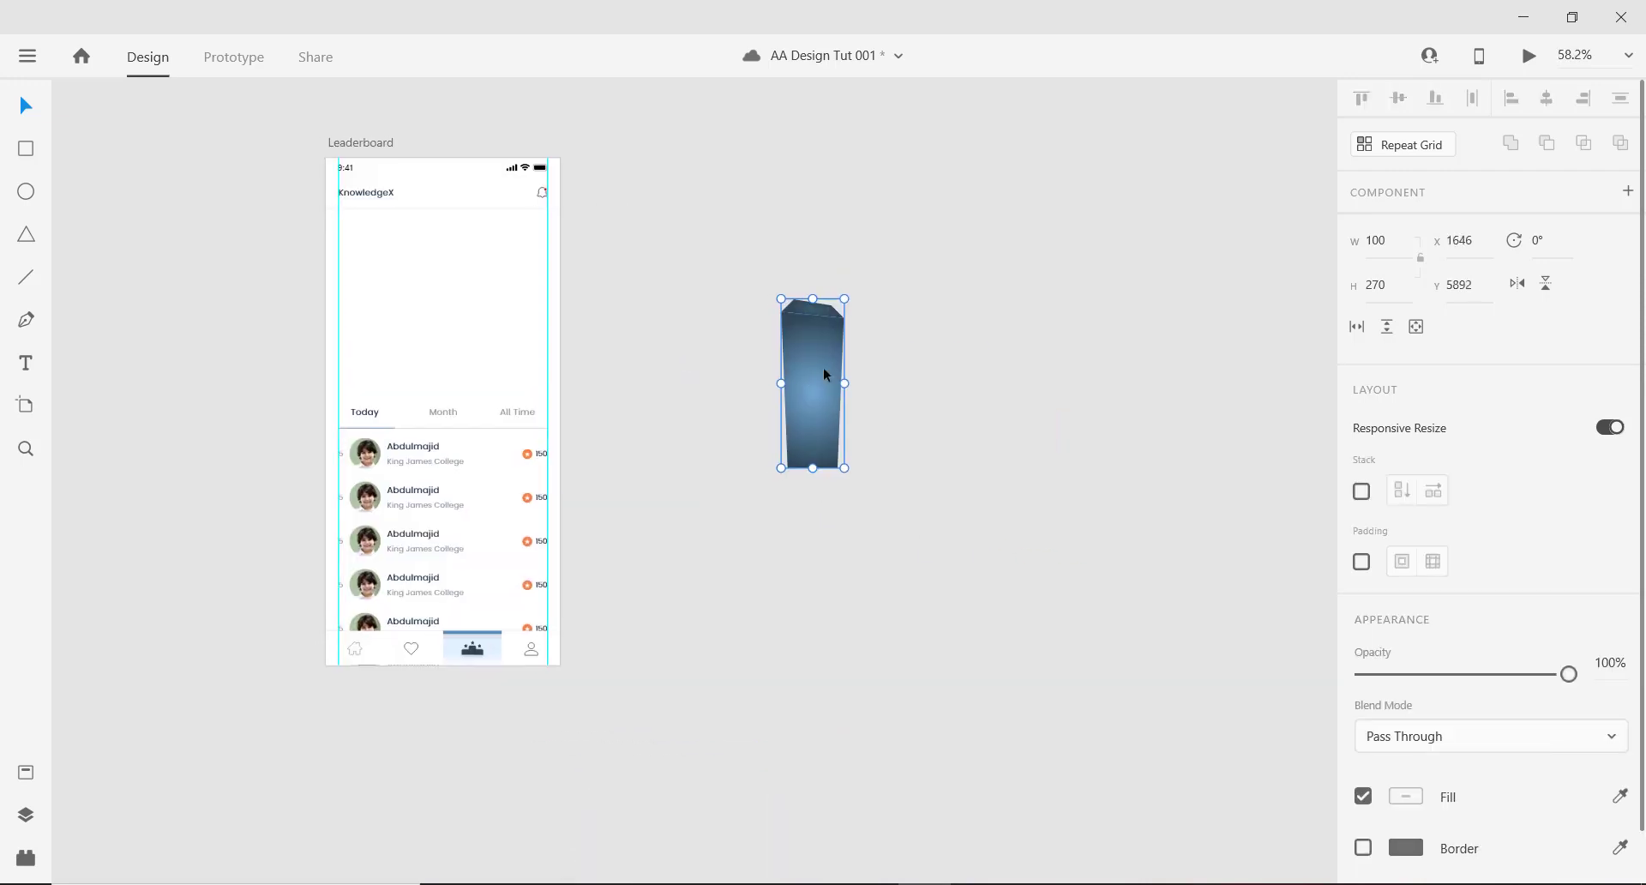
scroll(824, 368, "up", 2)
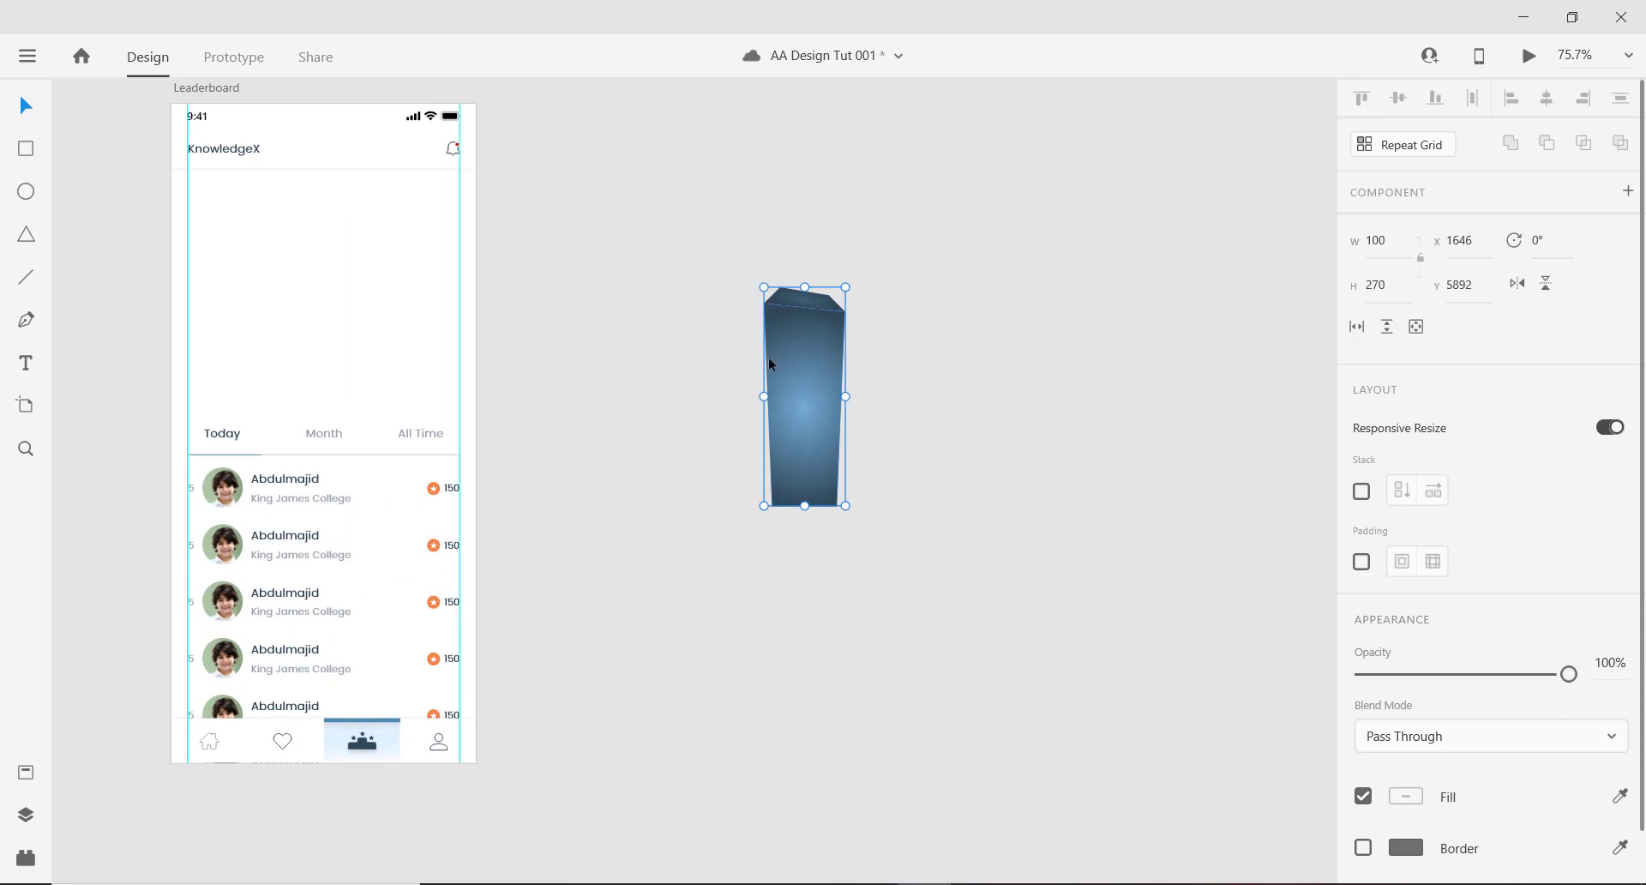
left_click_drag(768, 357, 910, 374)
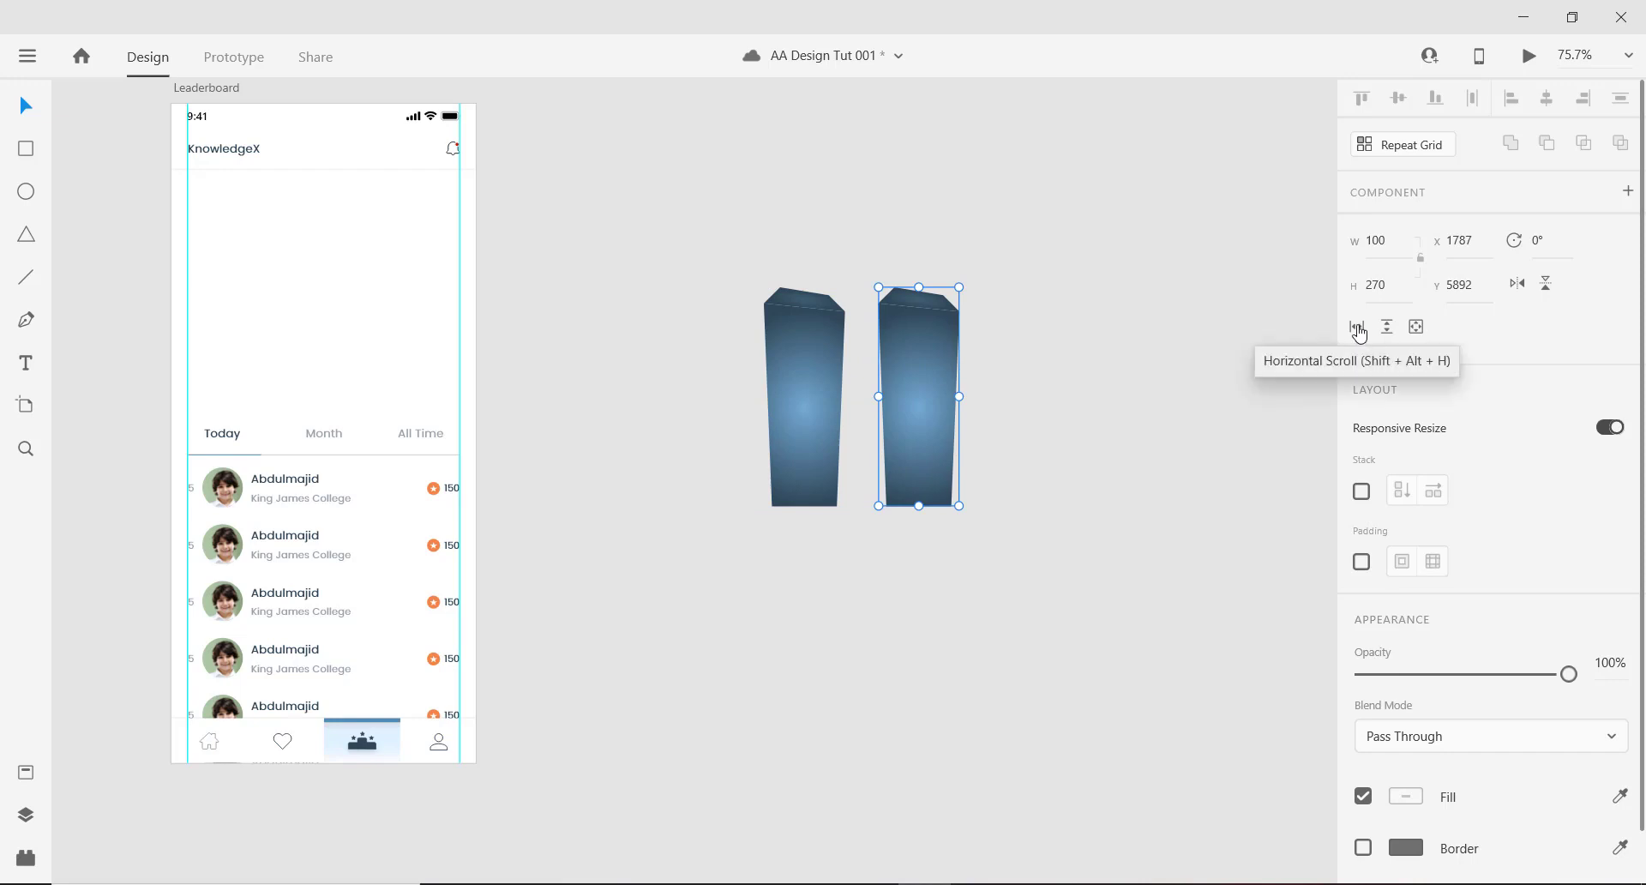
left_click(1517, 284)
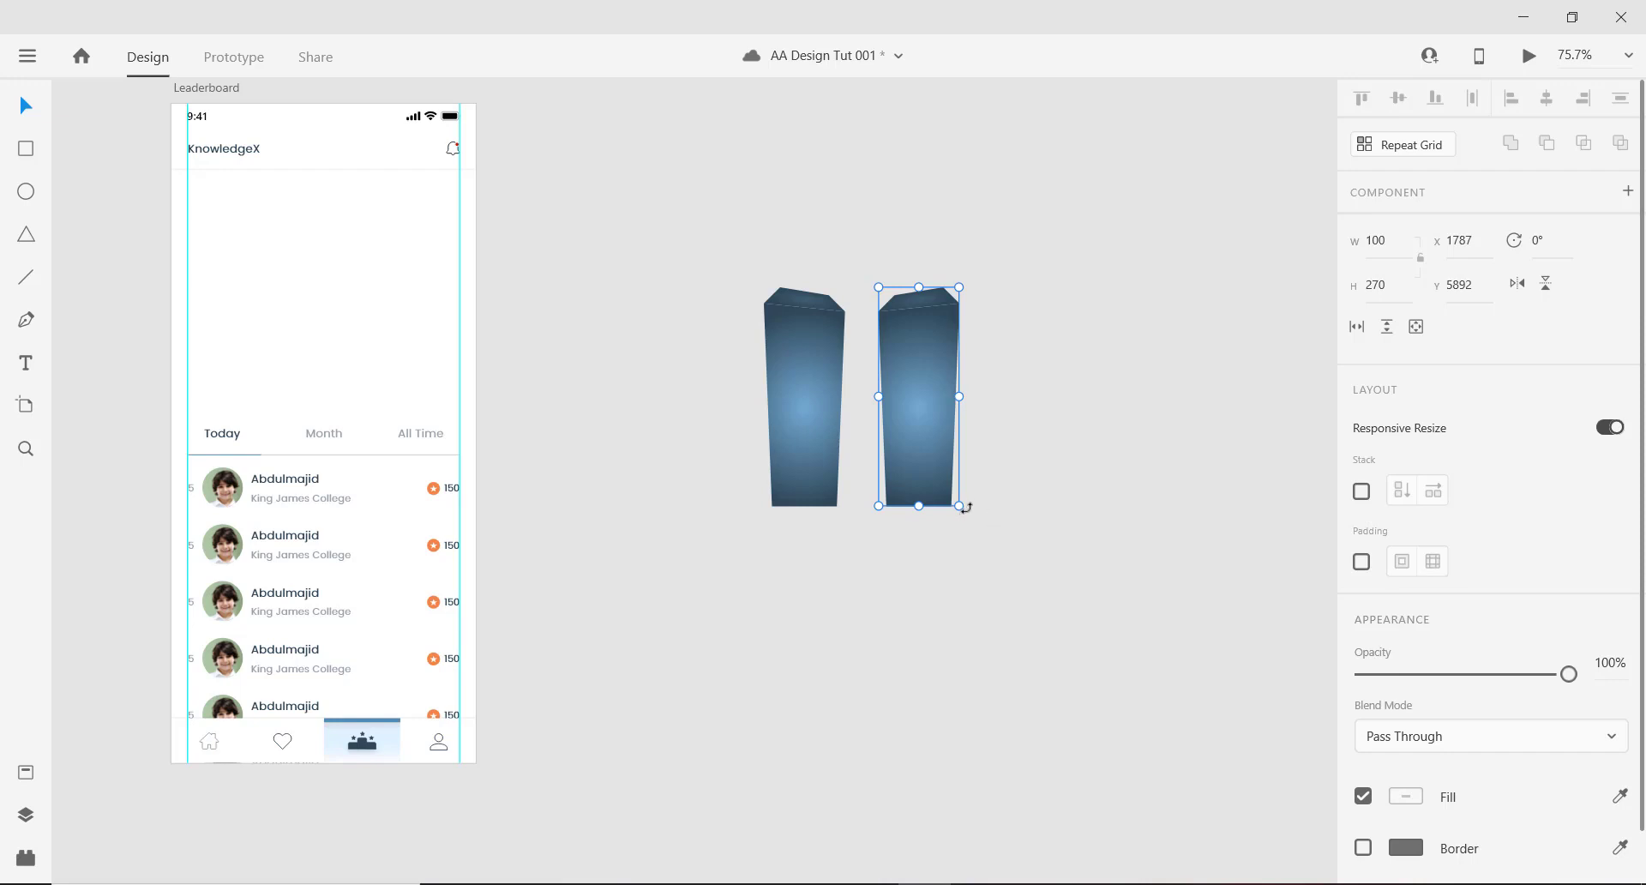
Rotate the flipped column copy to 5°.
left_click_drag(966, 507, 938, 513)
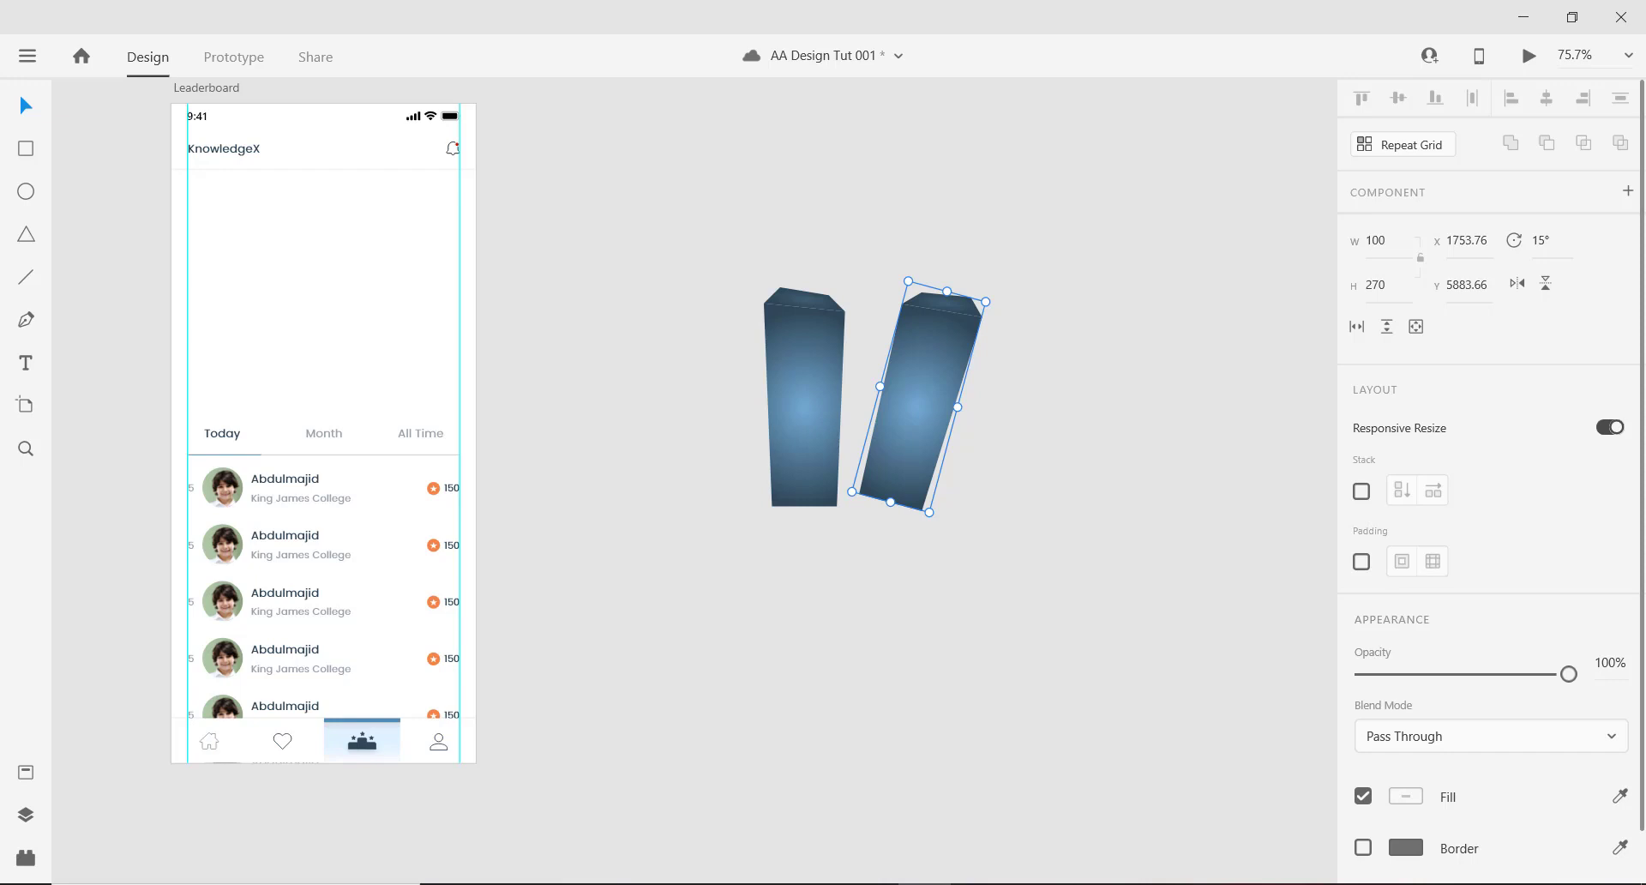
left_click(1537, 242)
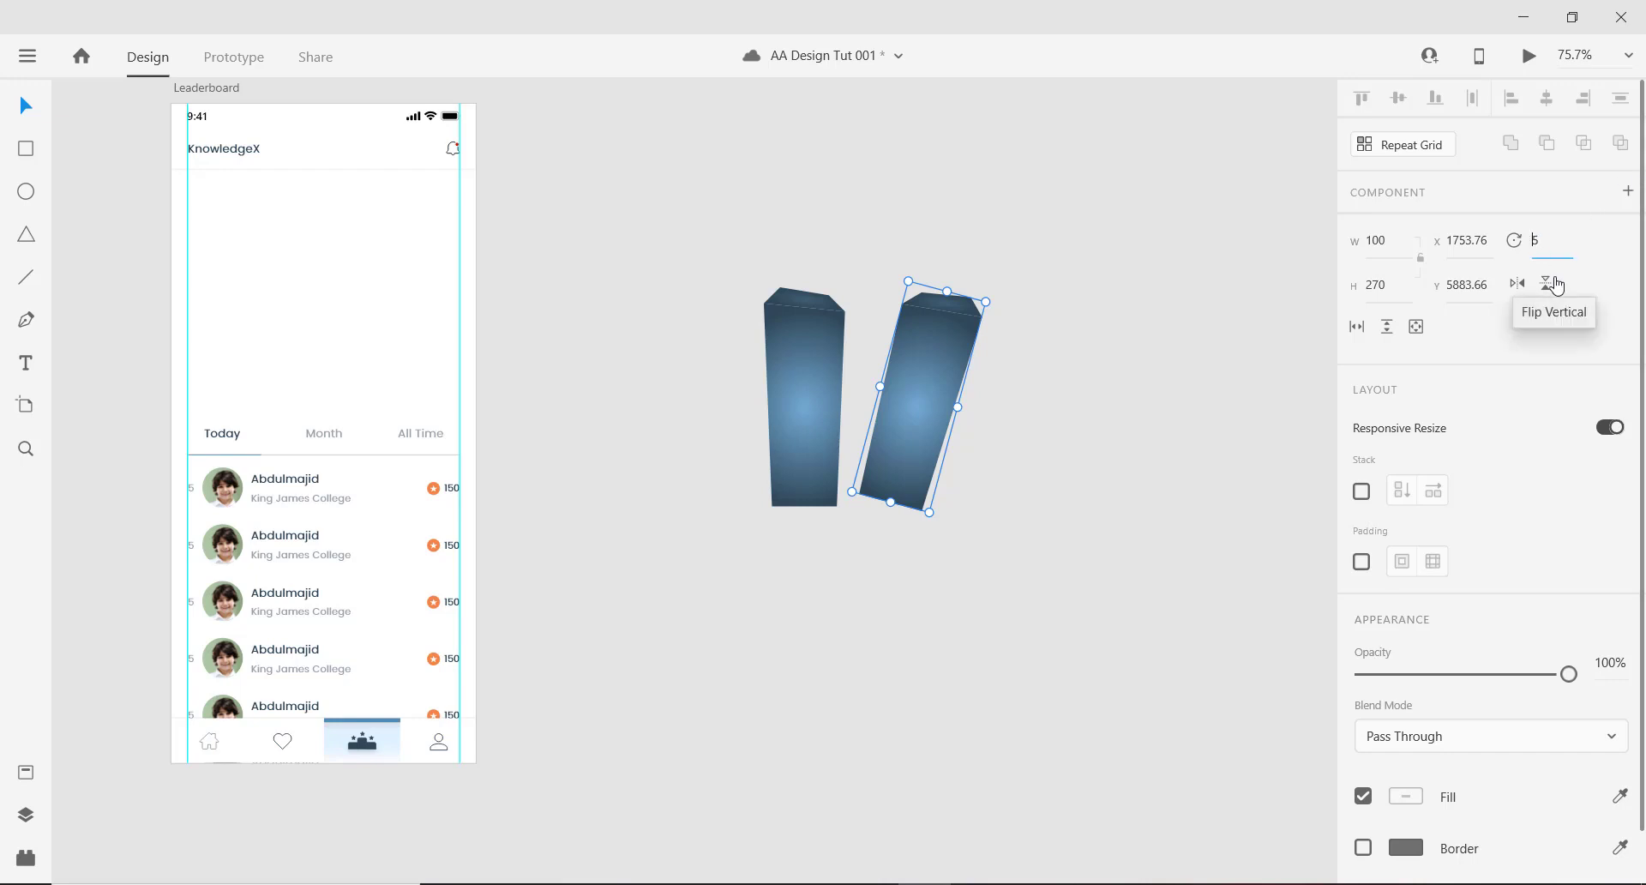
type("5")
key("Return")
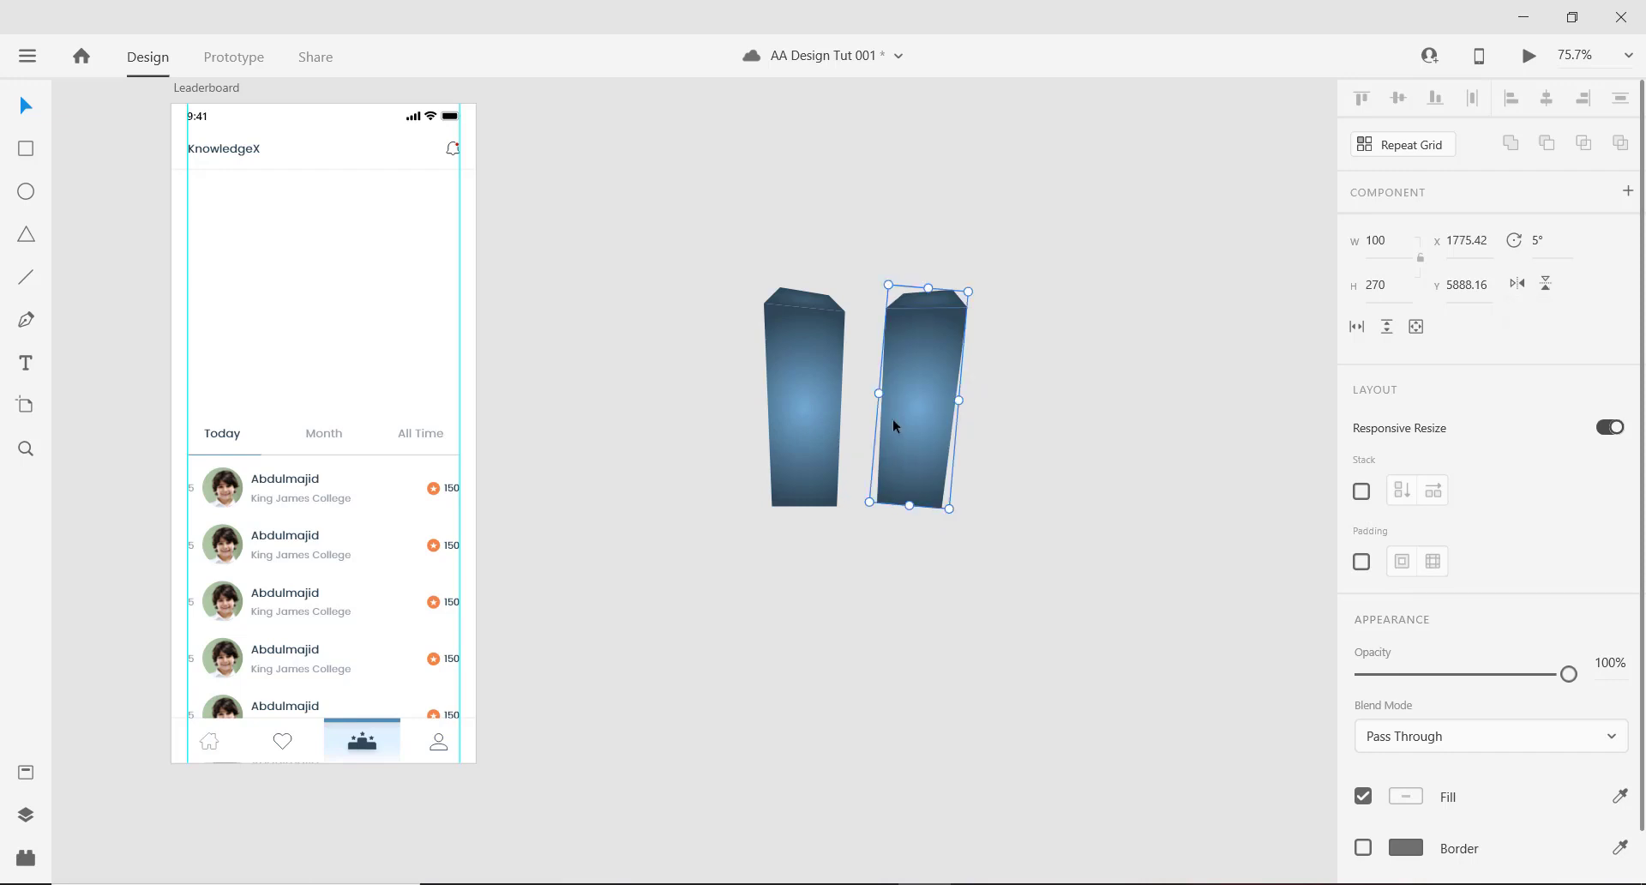
Place the tilted copy slightly lower against the original column's right edge and bring the original column in front of it.
left_click_drag(921, 390, 873, 412)
left_click(798, 348)
right_click(804, 349)
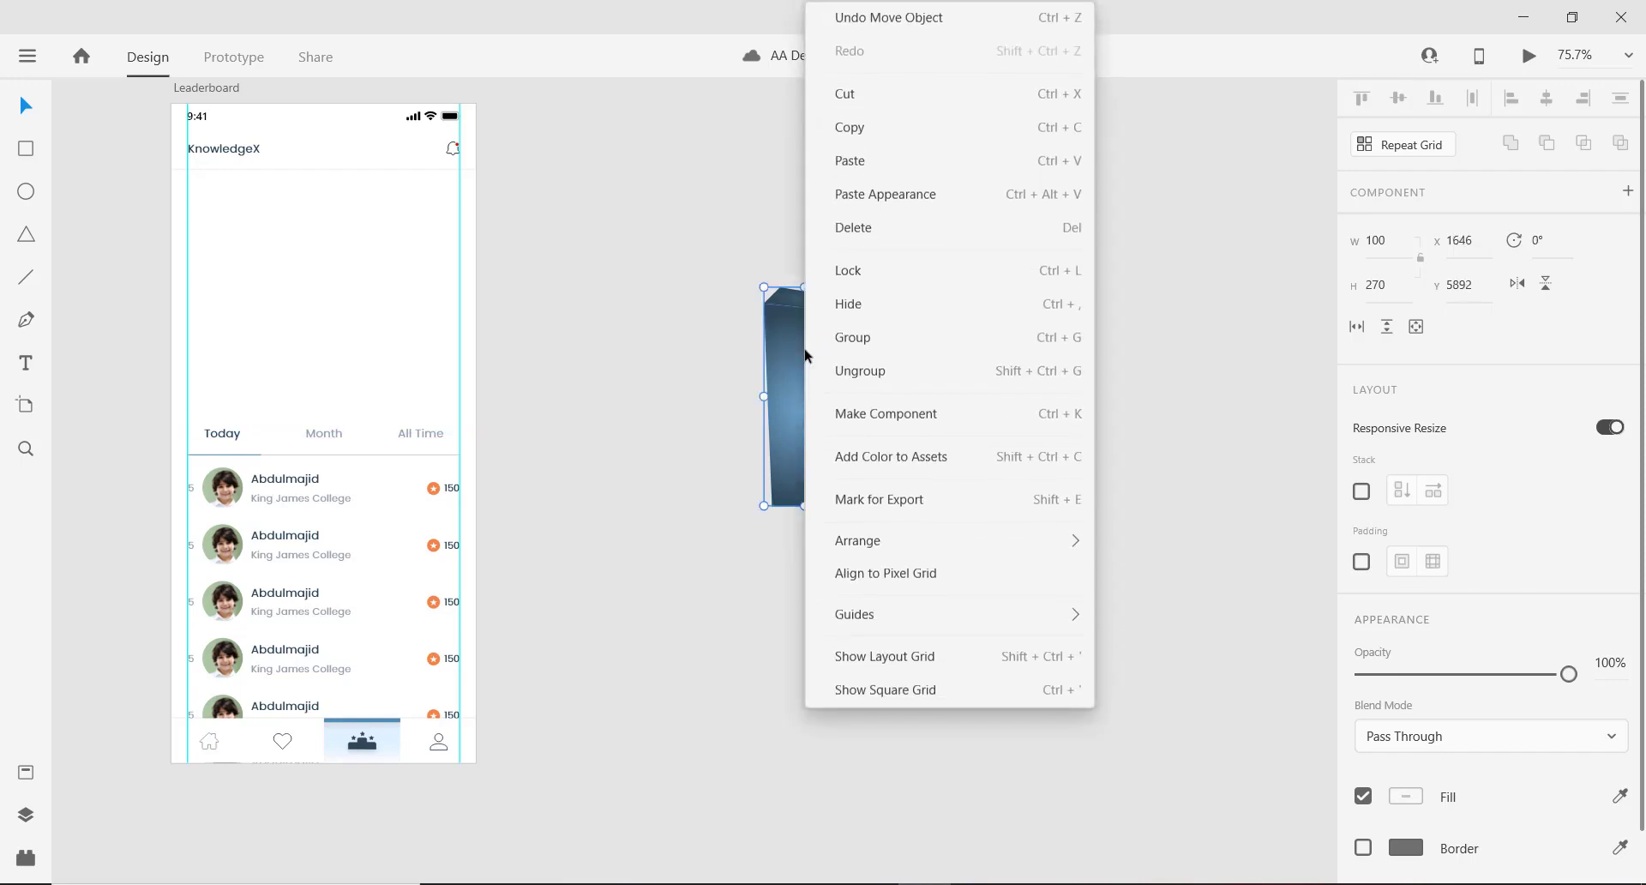
left_click(784, 352)
right_click(797, 343)
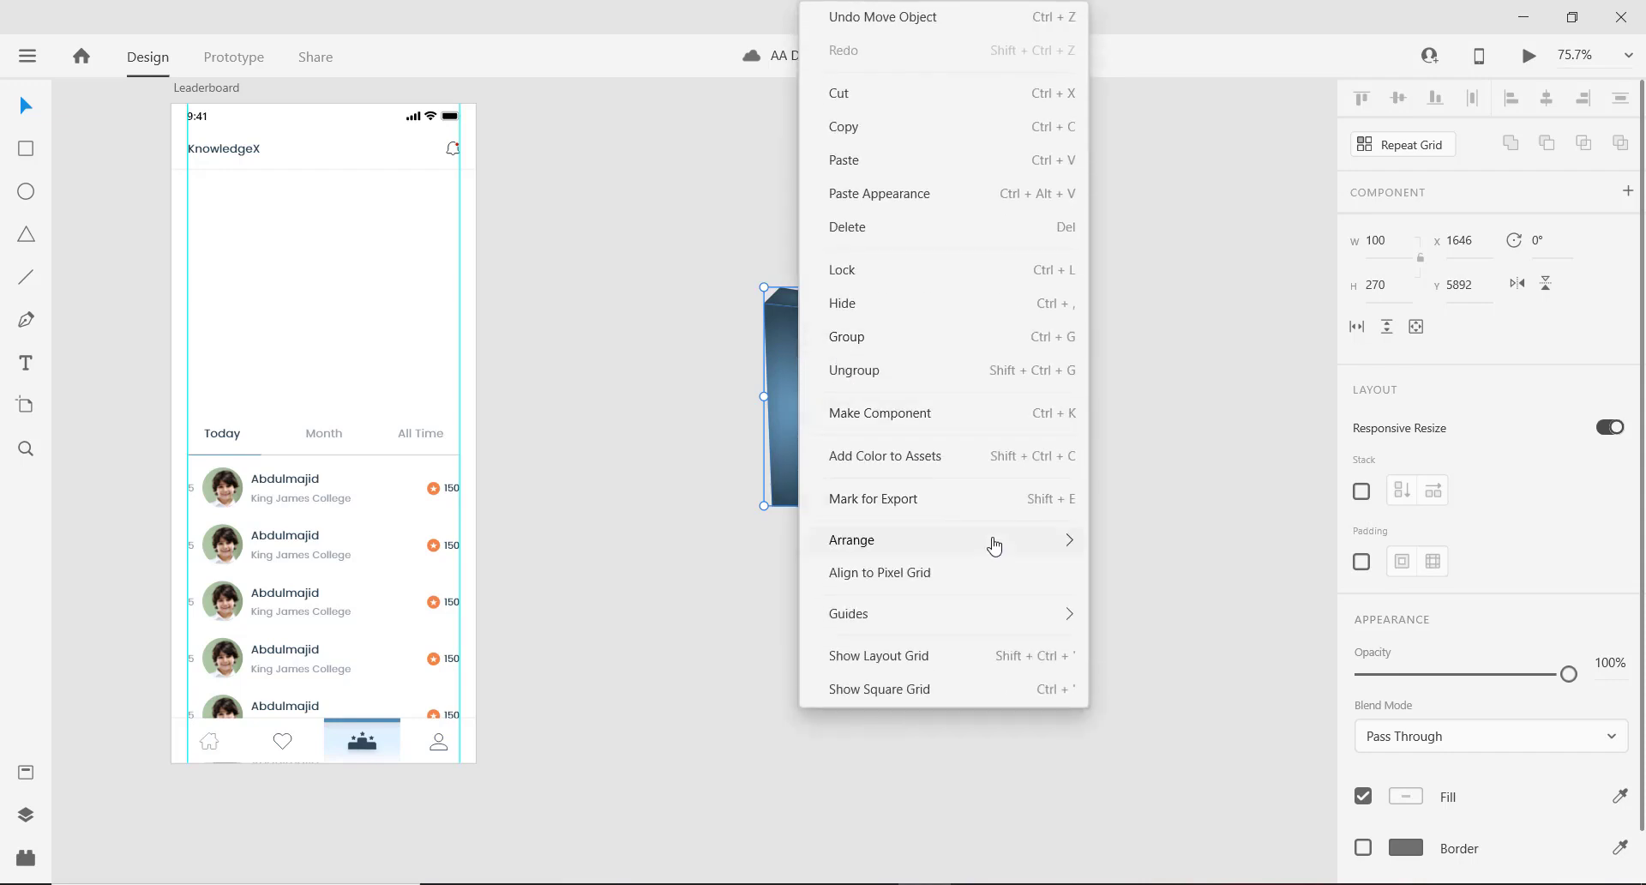
mouse_move(994, 546)
left_click(1148, 537)
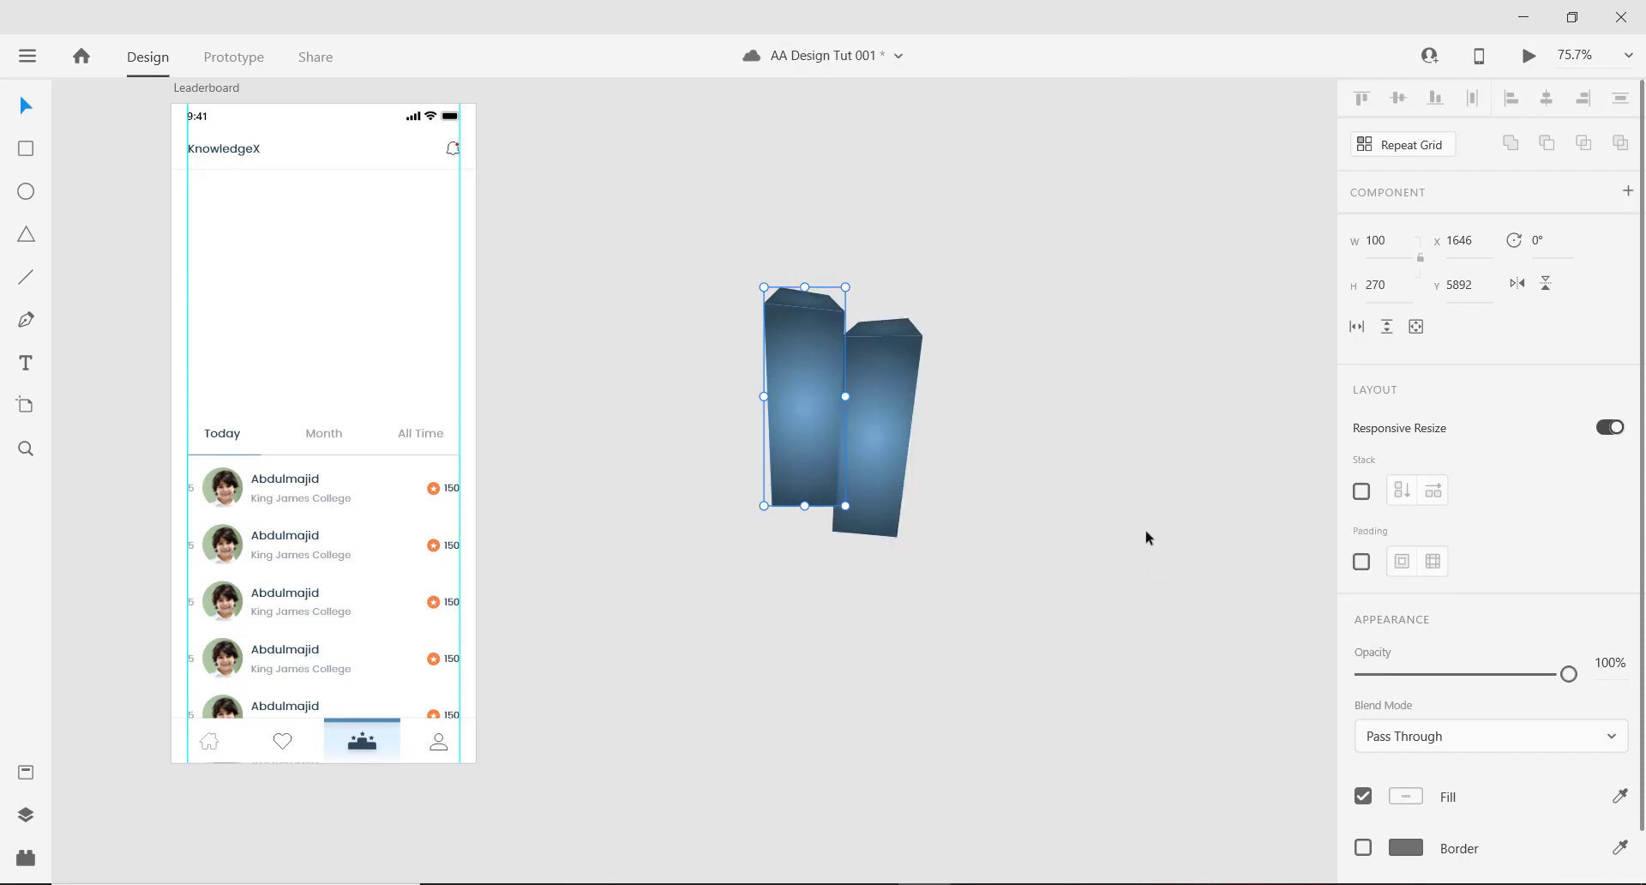
Duplicate the tilted column to the center column's left side at X 1547.42, Y 5923.16, and flip the copy horizontally.
scroll(855, 446, "up", 4)
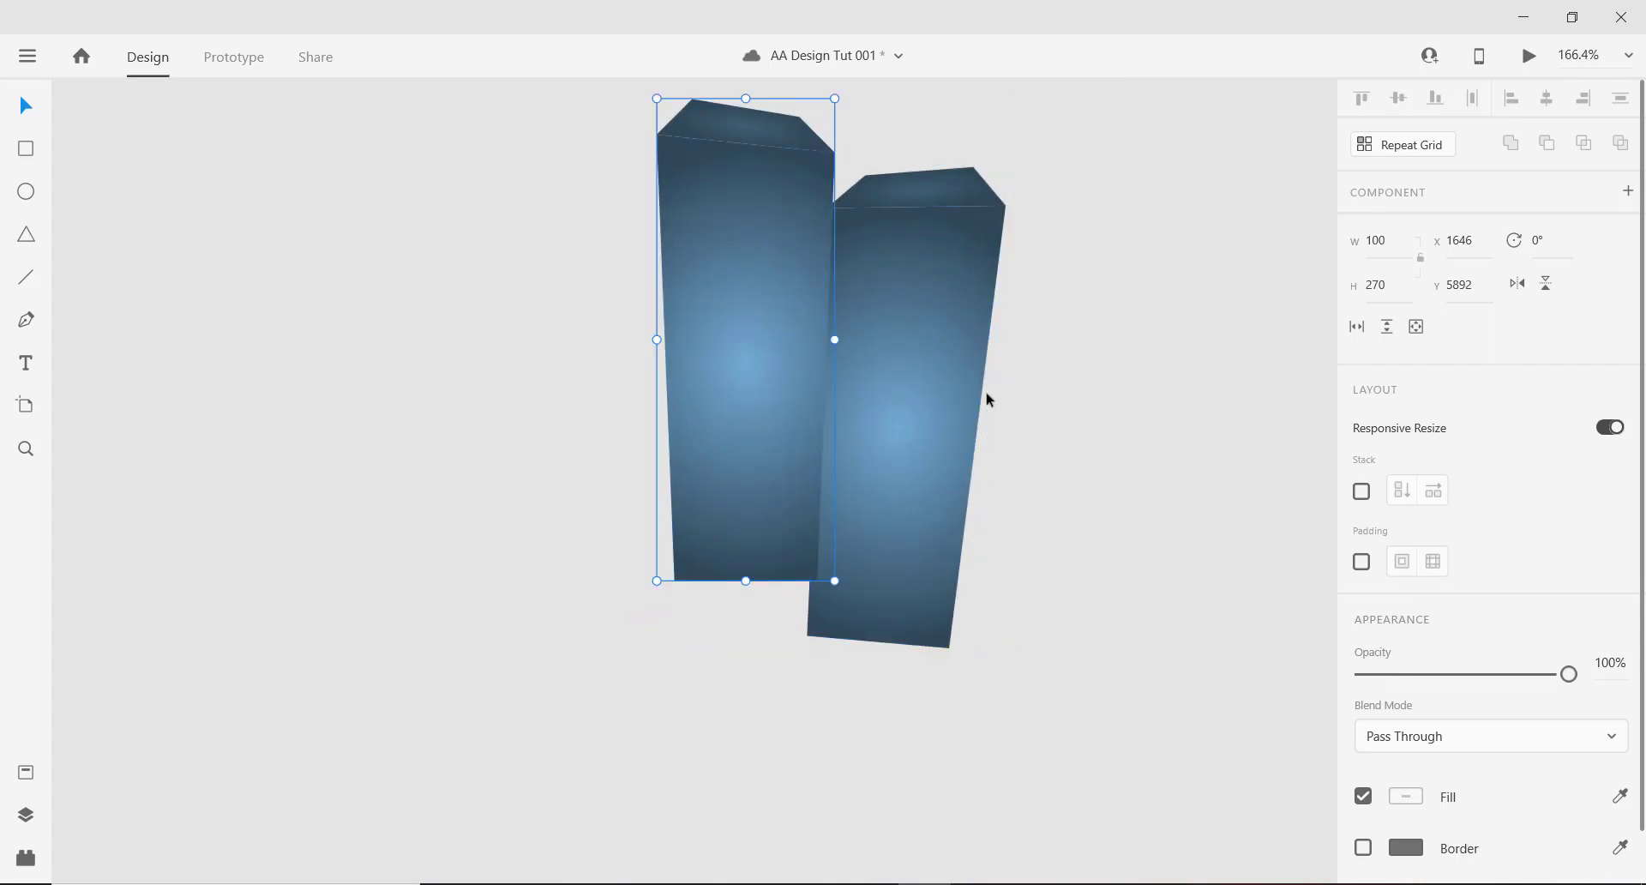
left_click(965, 318)
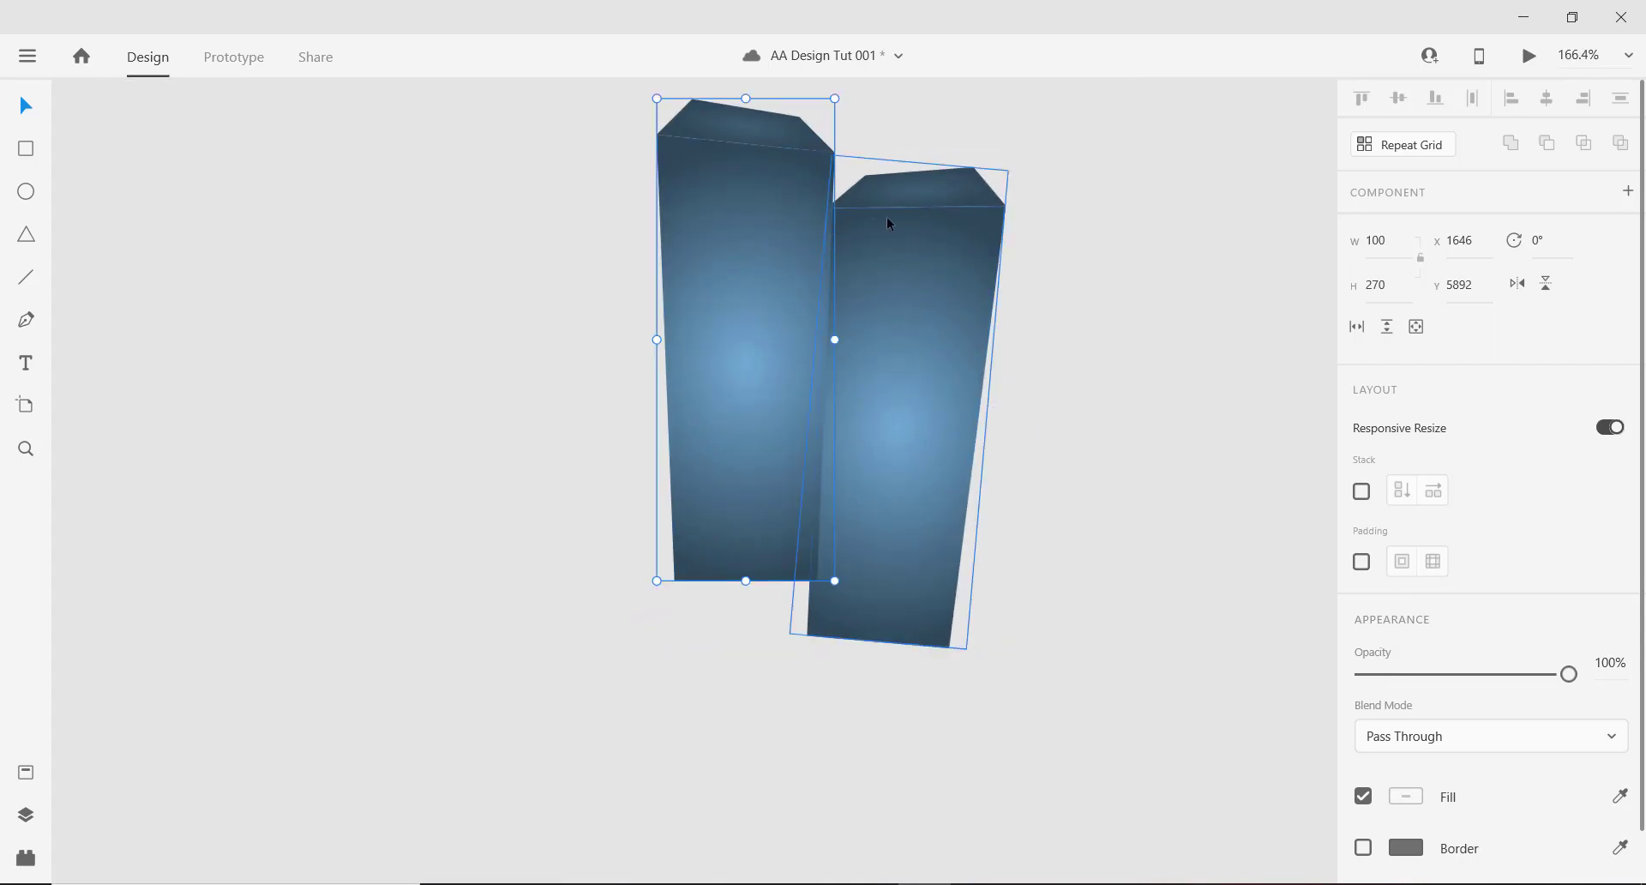
left_click_drag(959, 253, 650, 256, "alt")
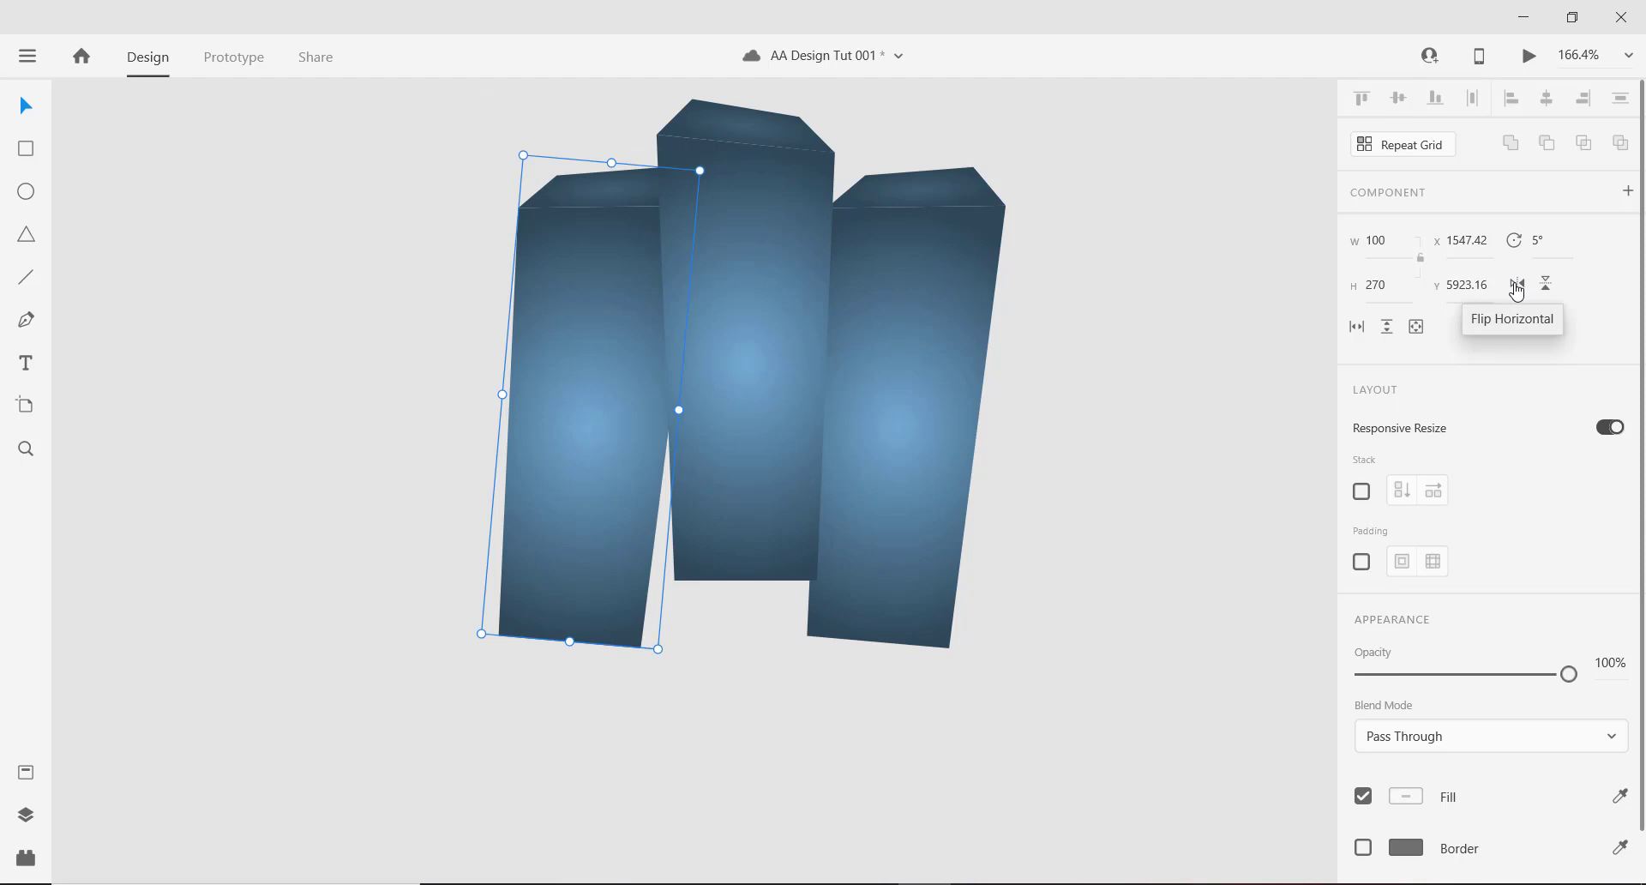
left_click(1515, 285)
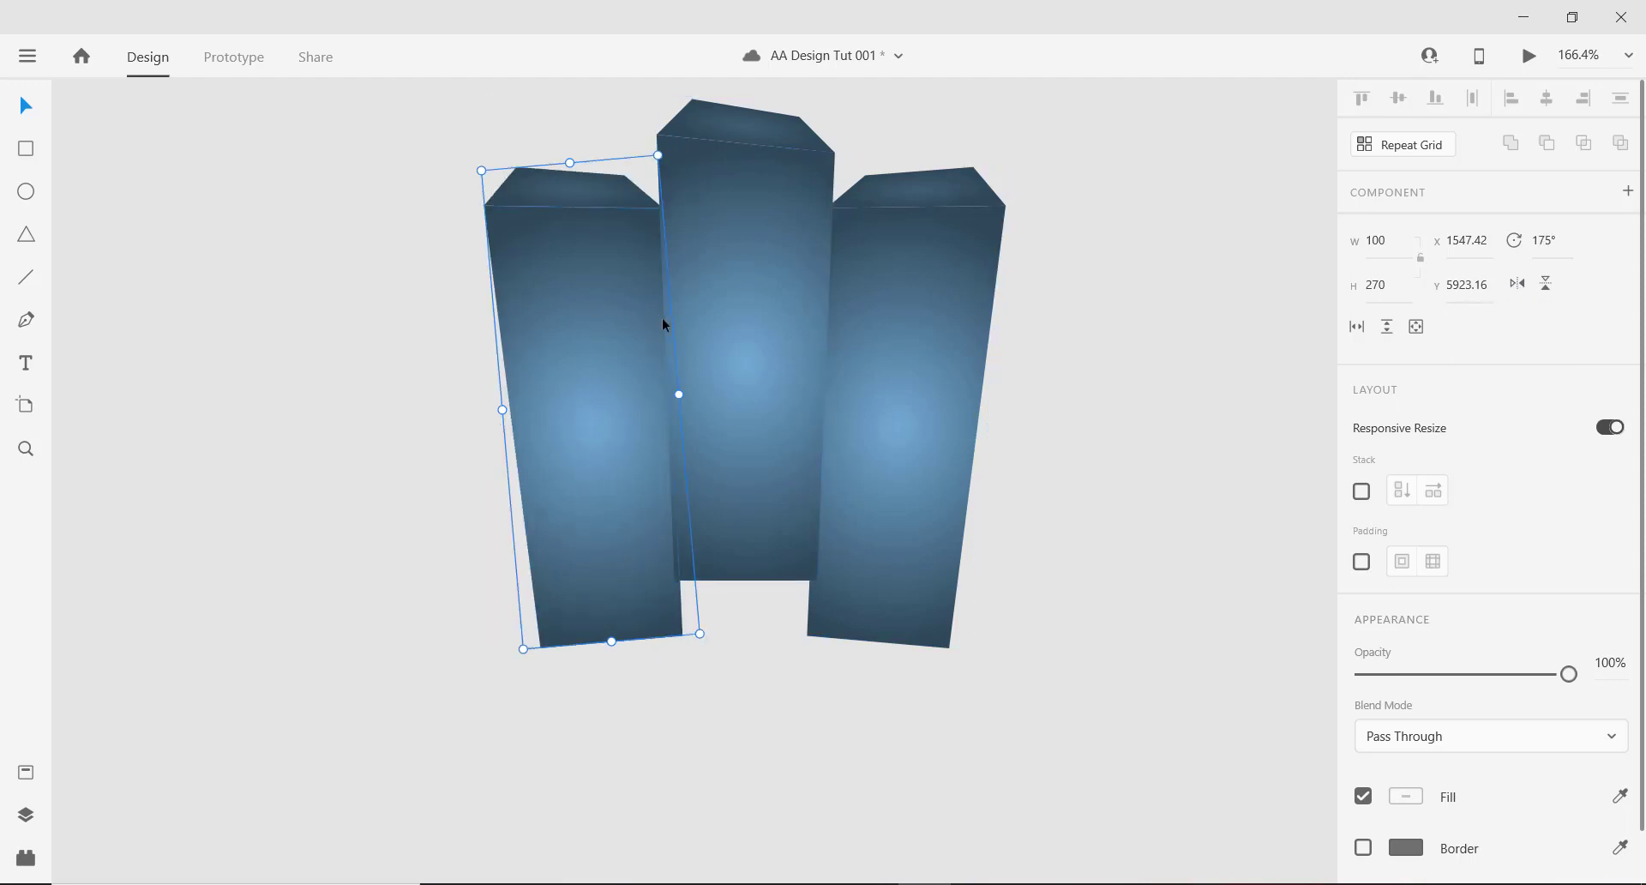
Lower the right column to Y 5956.16 so it stands below the left column's height.
left_click(780, 207)
left_click(558, 237)
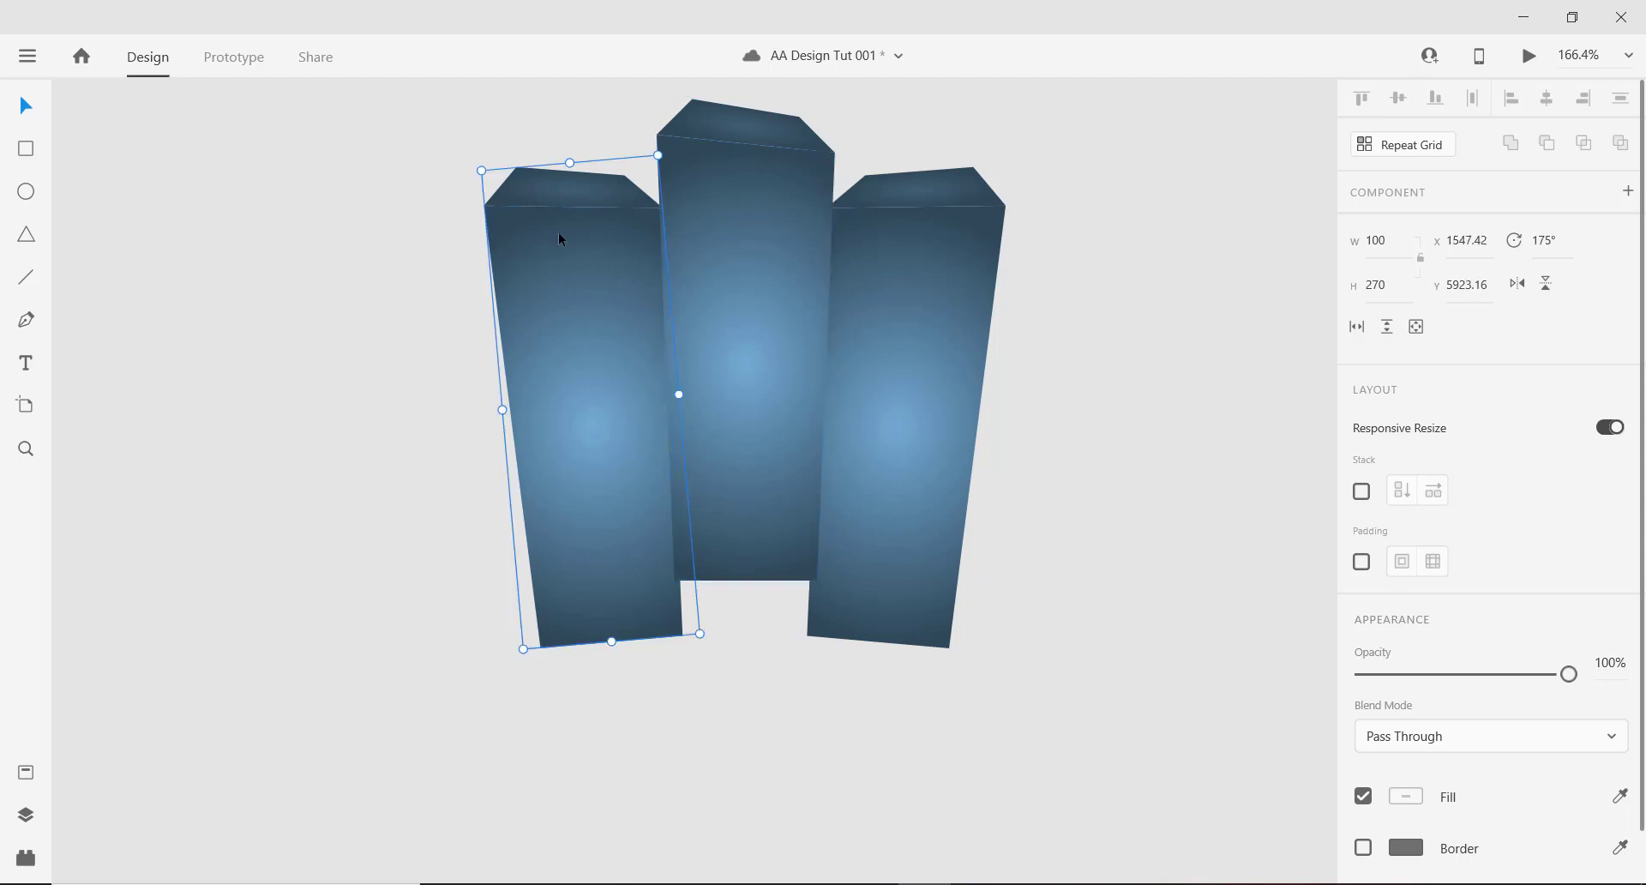
left_click(882, 239)
scroll(764, 257, "down", 5)
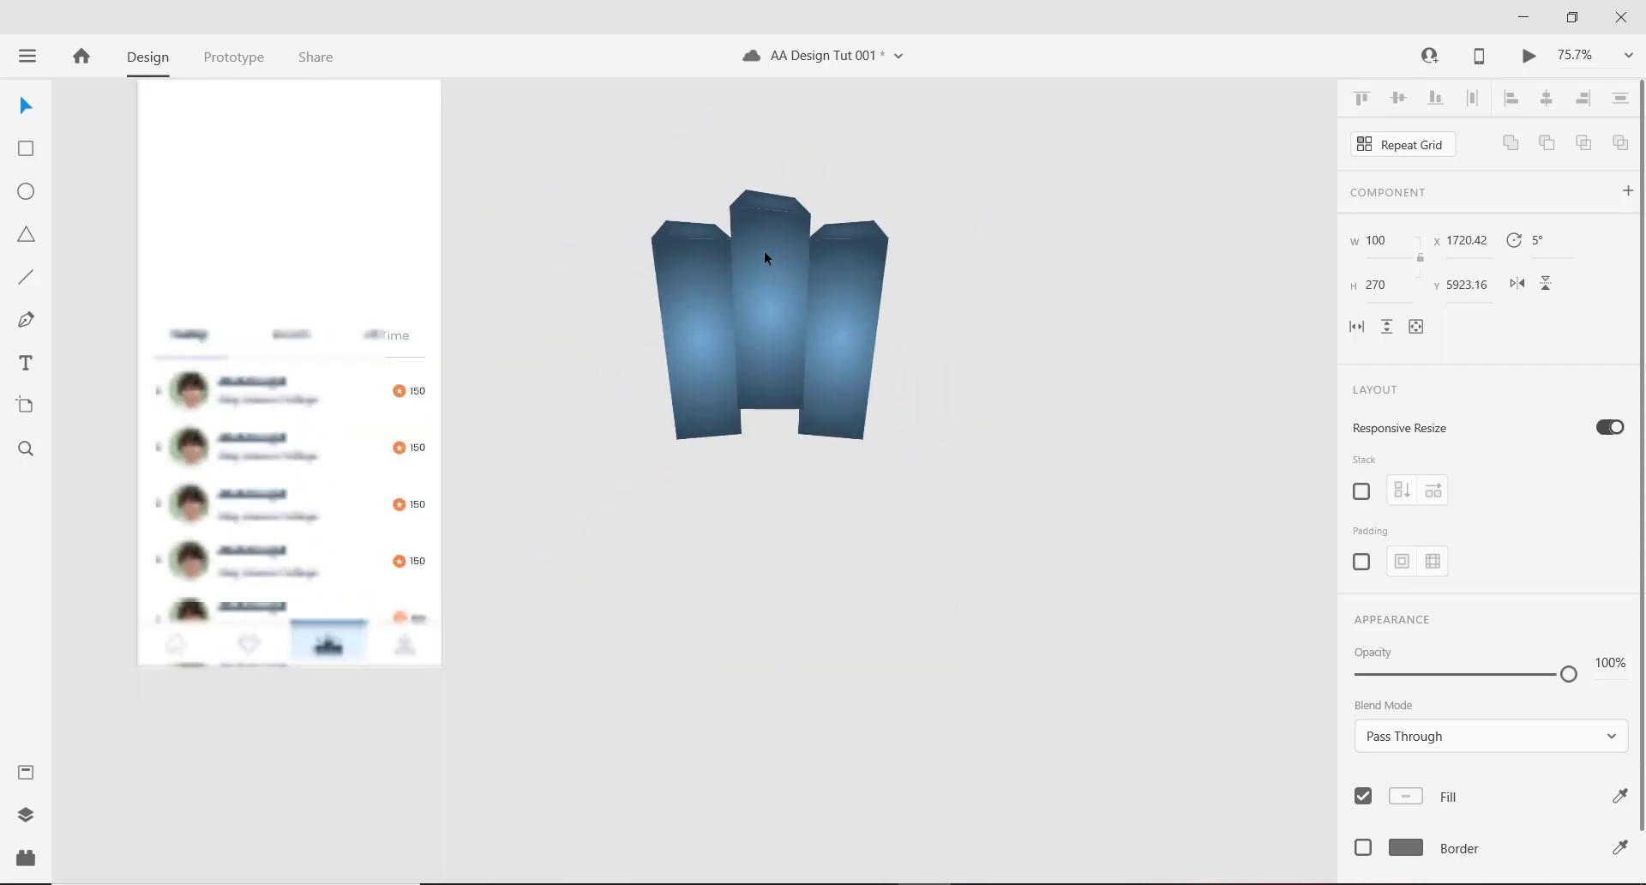
scroll(758, 244, "up", 3)
left_click(631, 278)
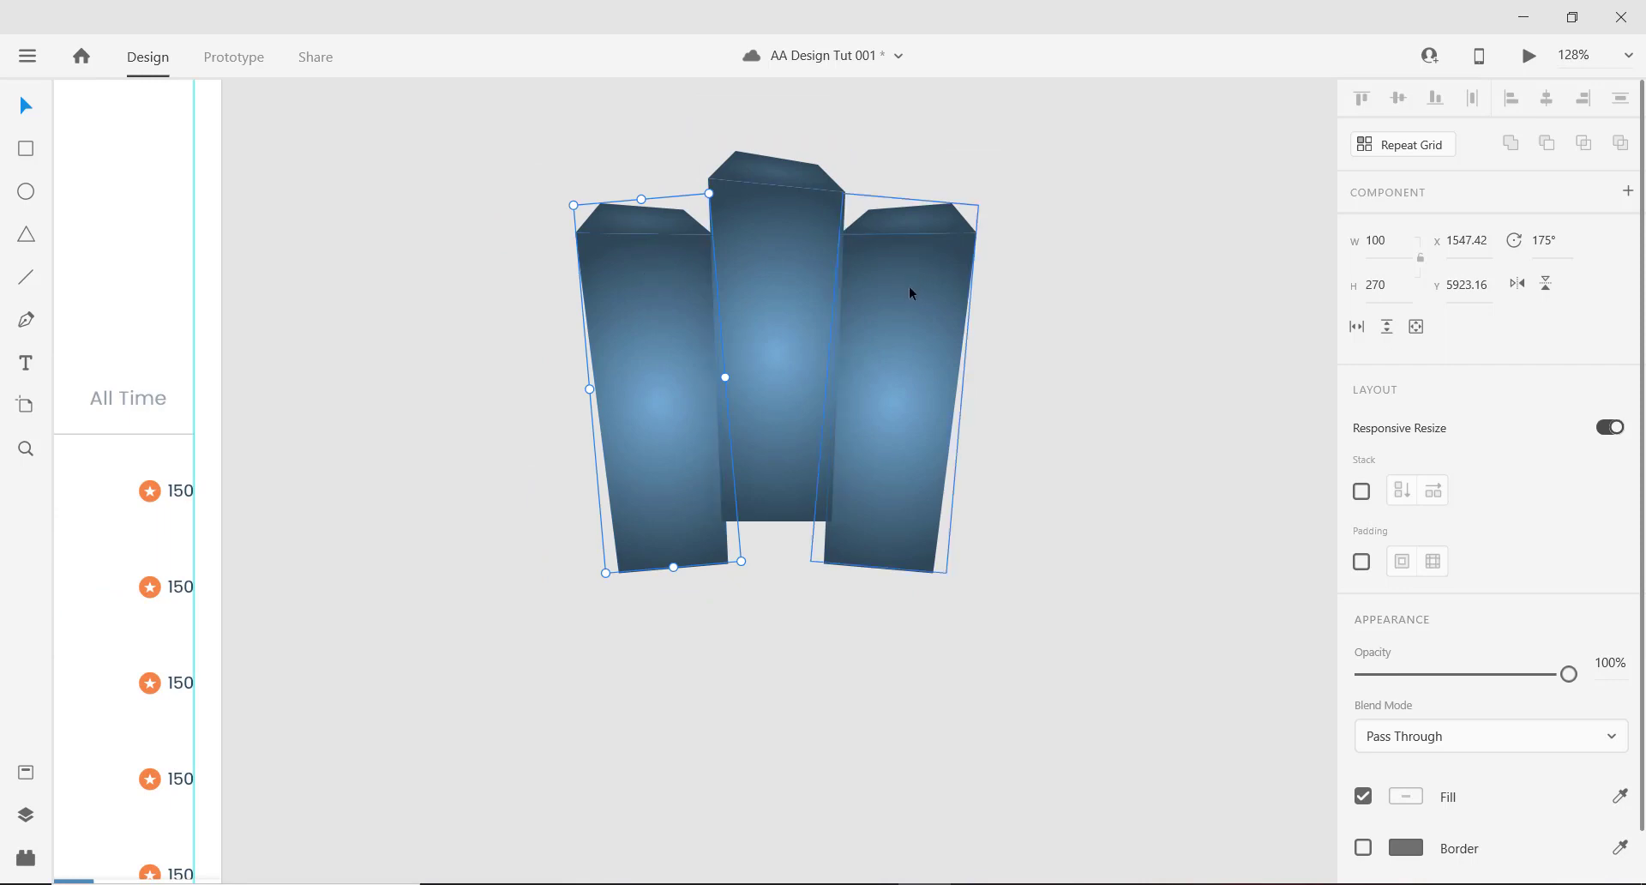
left_click_drag(909, 286, 908, 329)
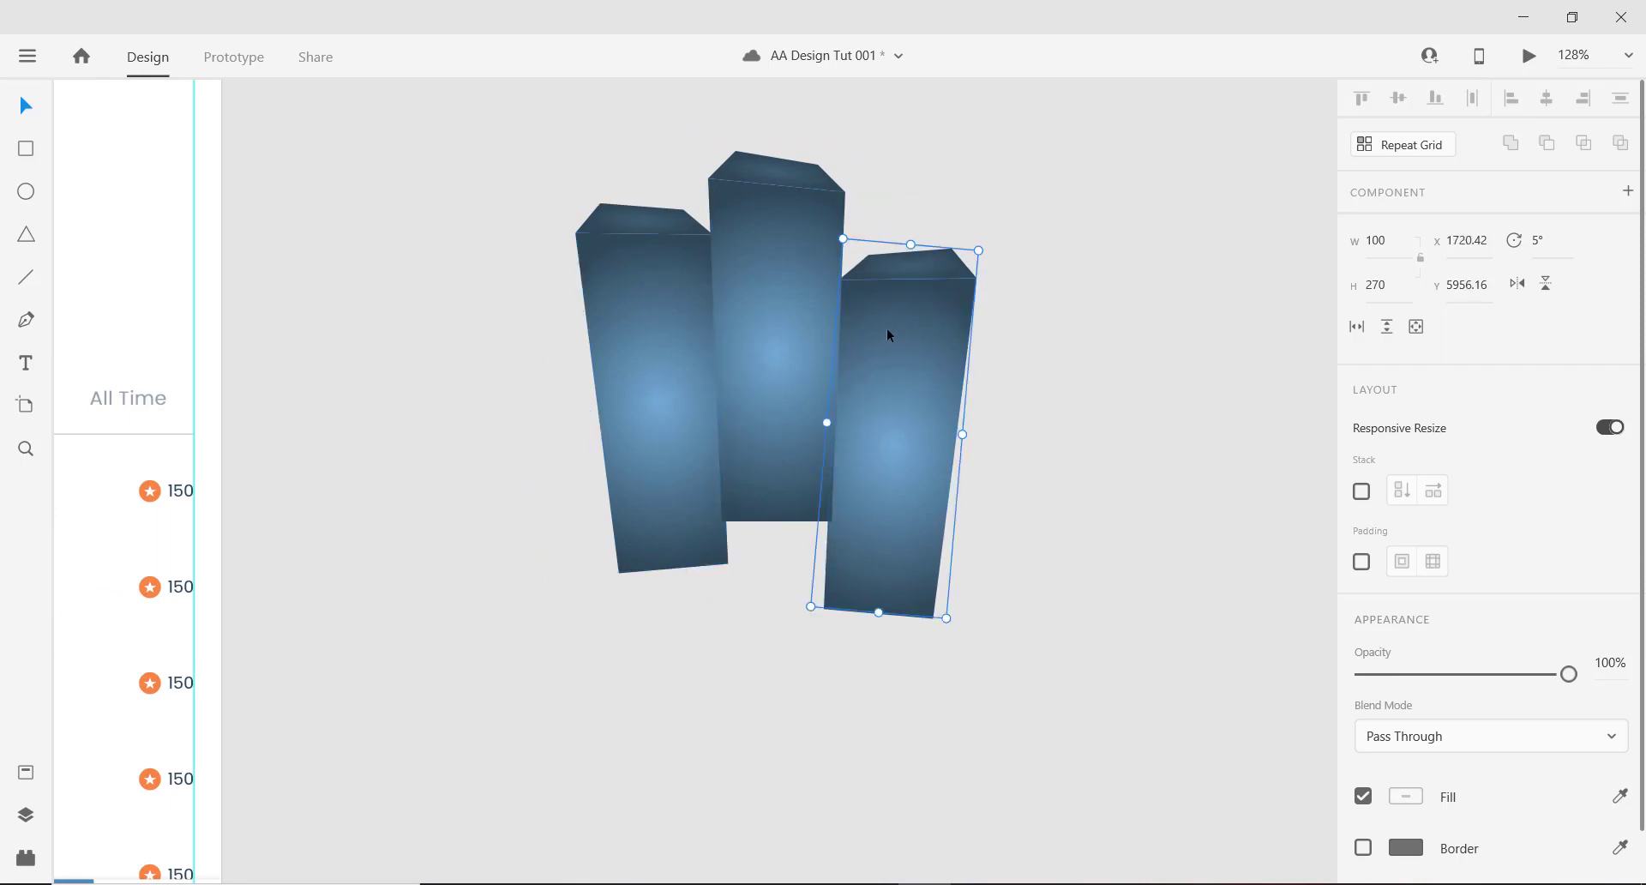
Tuck both side columns further behind the center column, with the left one at X 1566.42 and the right one at X 1699.42.
left_click_drag(641, 293, 661, 295)
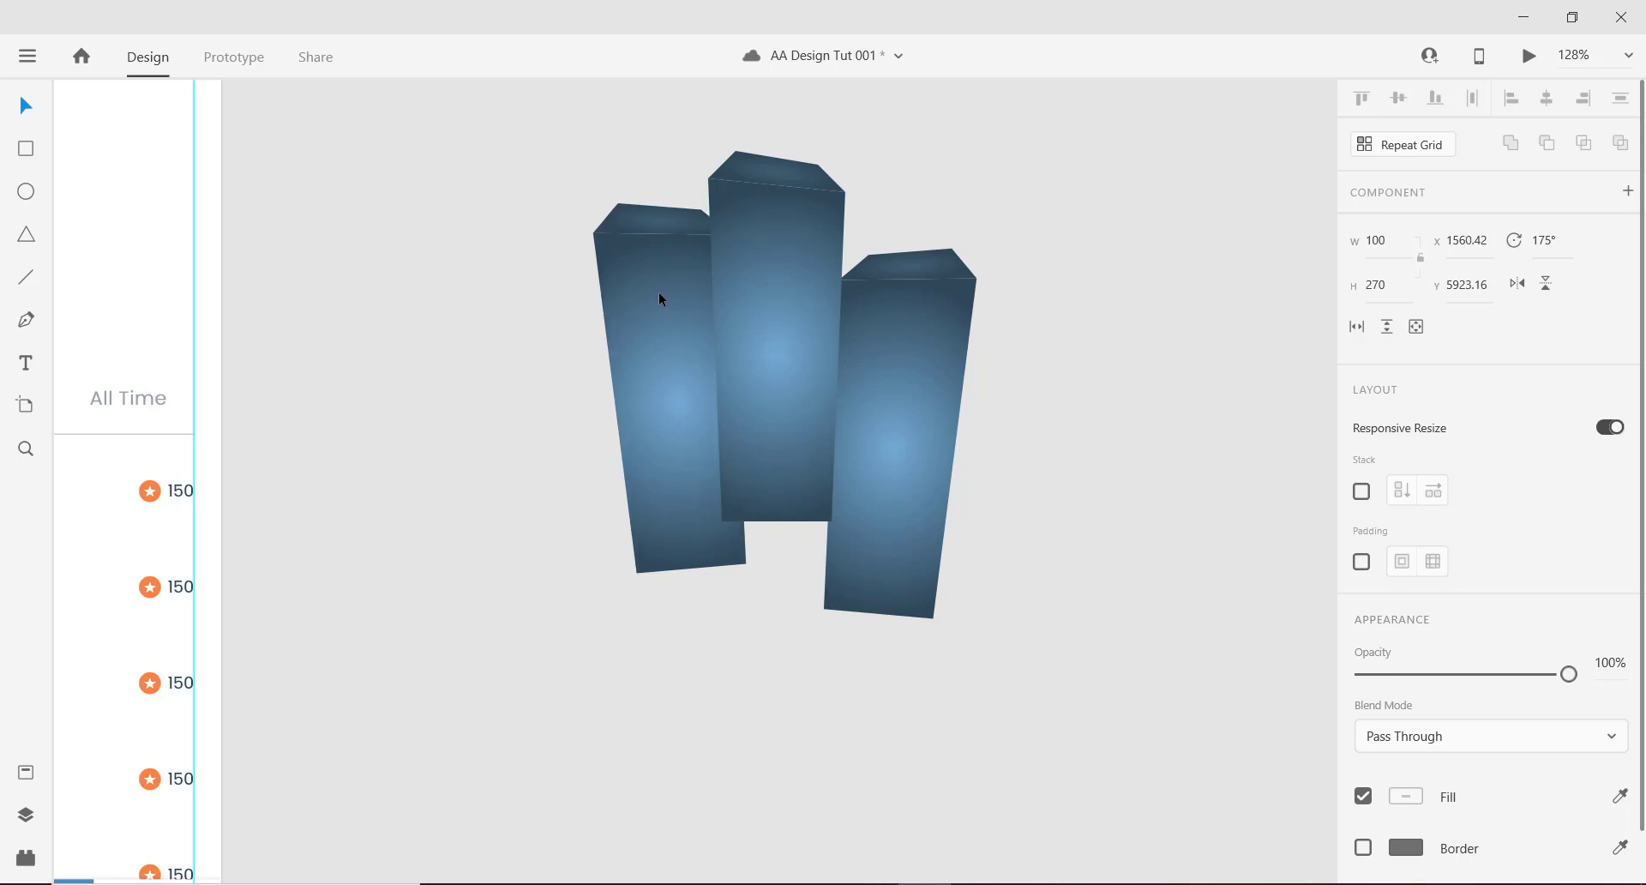
scroll(695, 176, "up", 5)
scroll(719, 215, "down", 2)
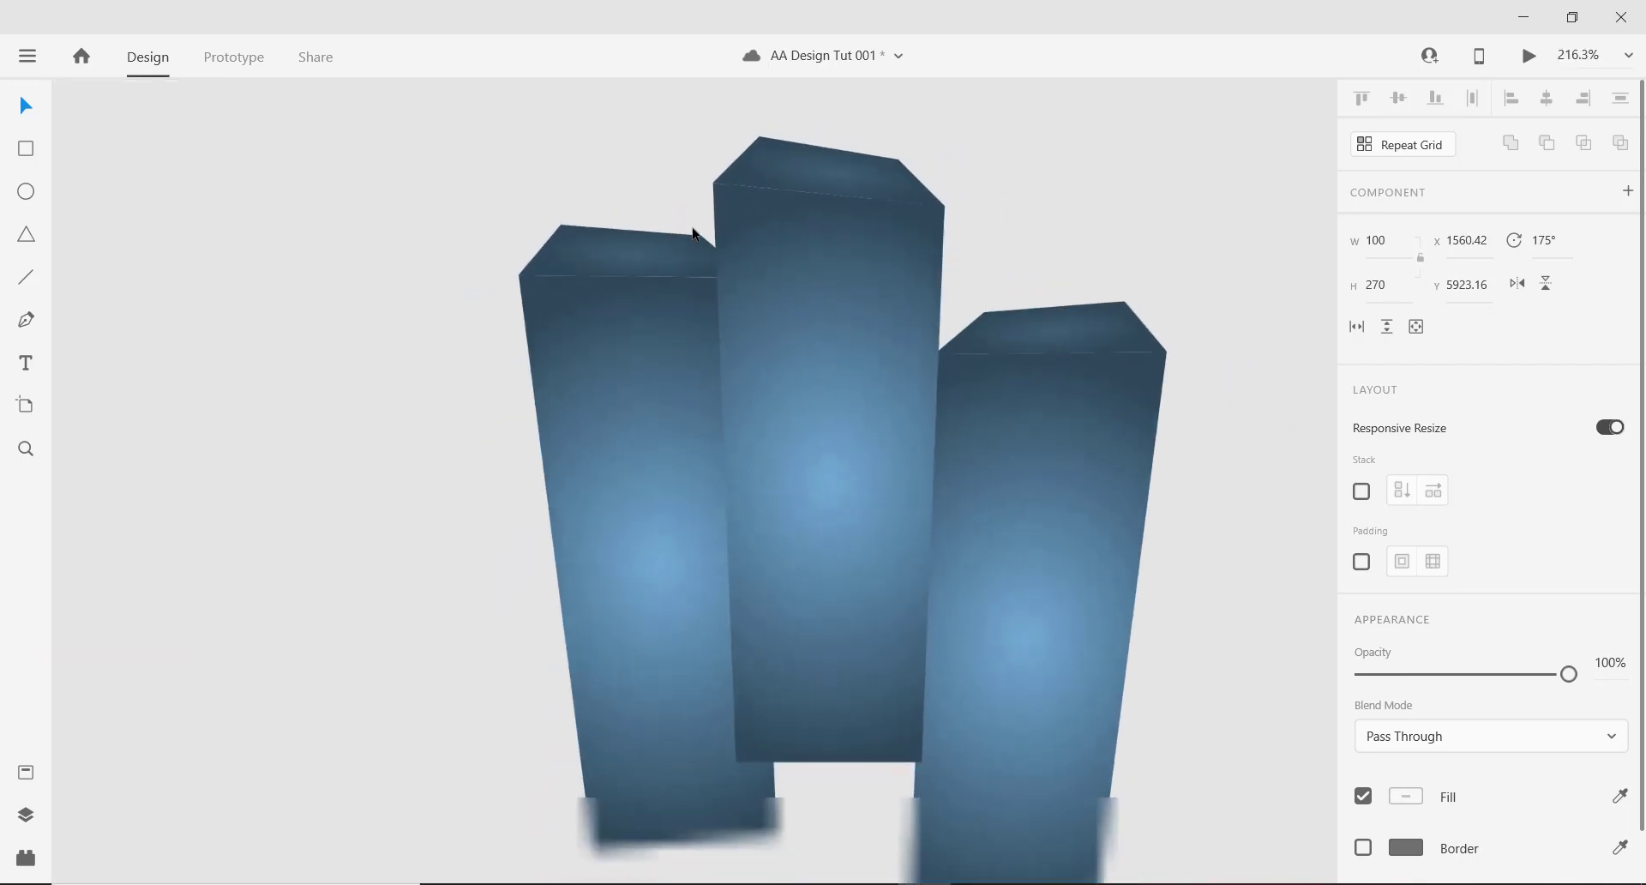
key("alt")
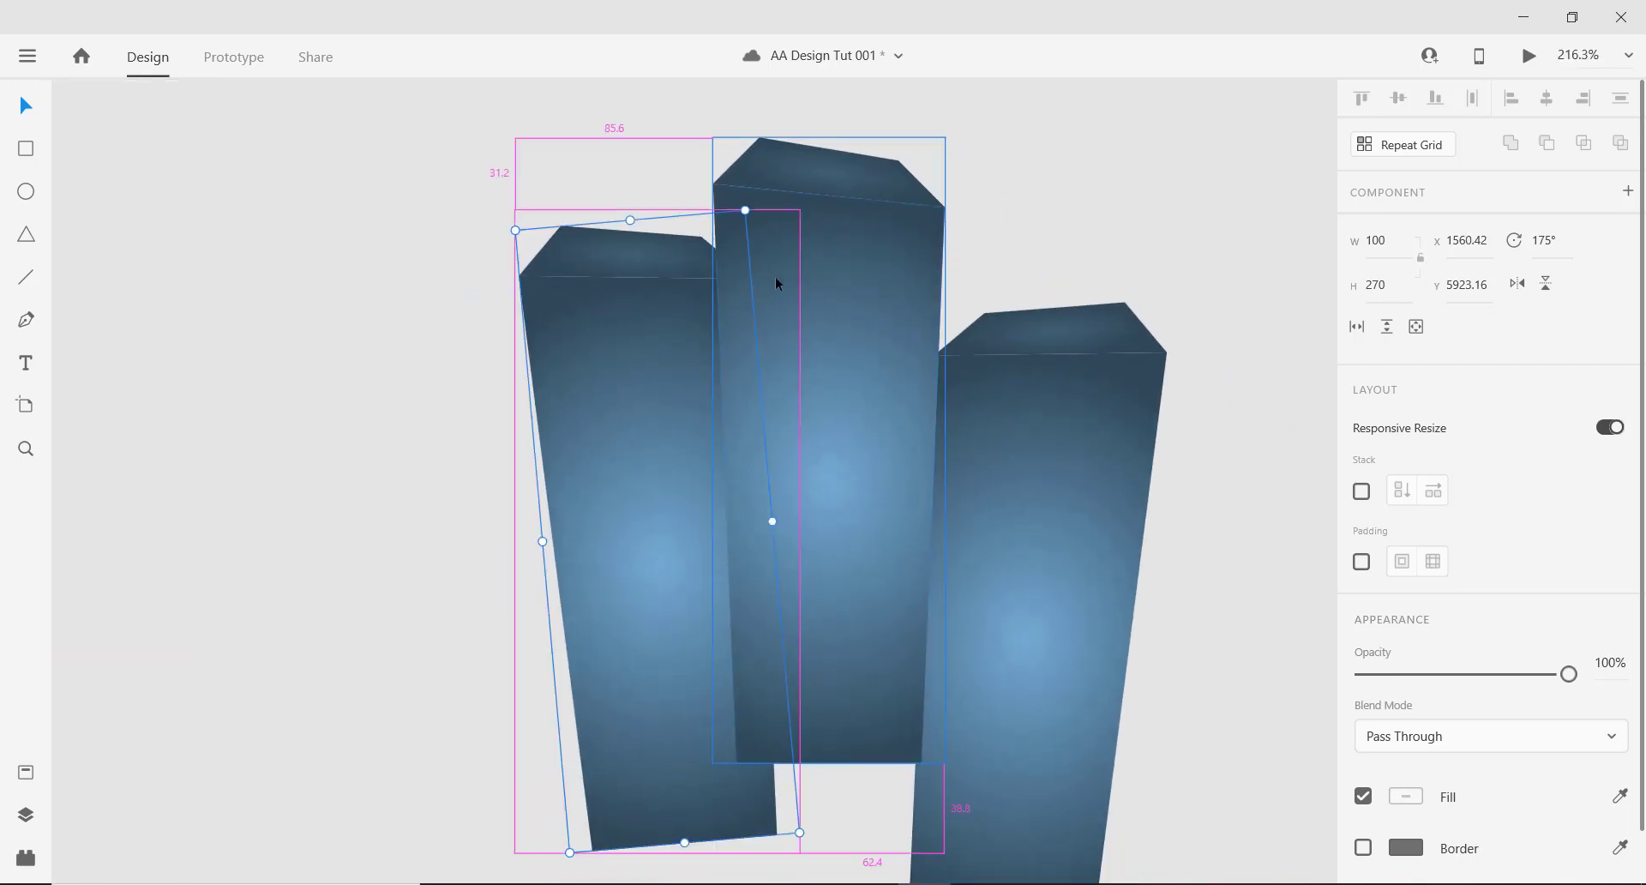
scroll(775, 276, "up", 2)
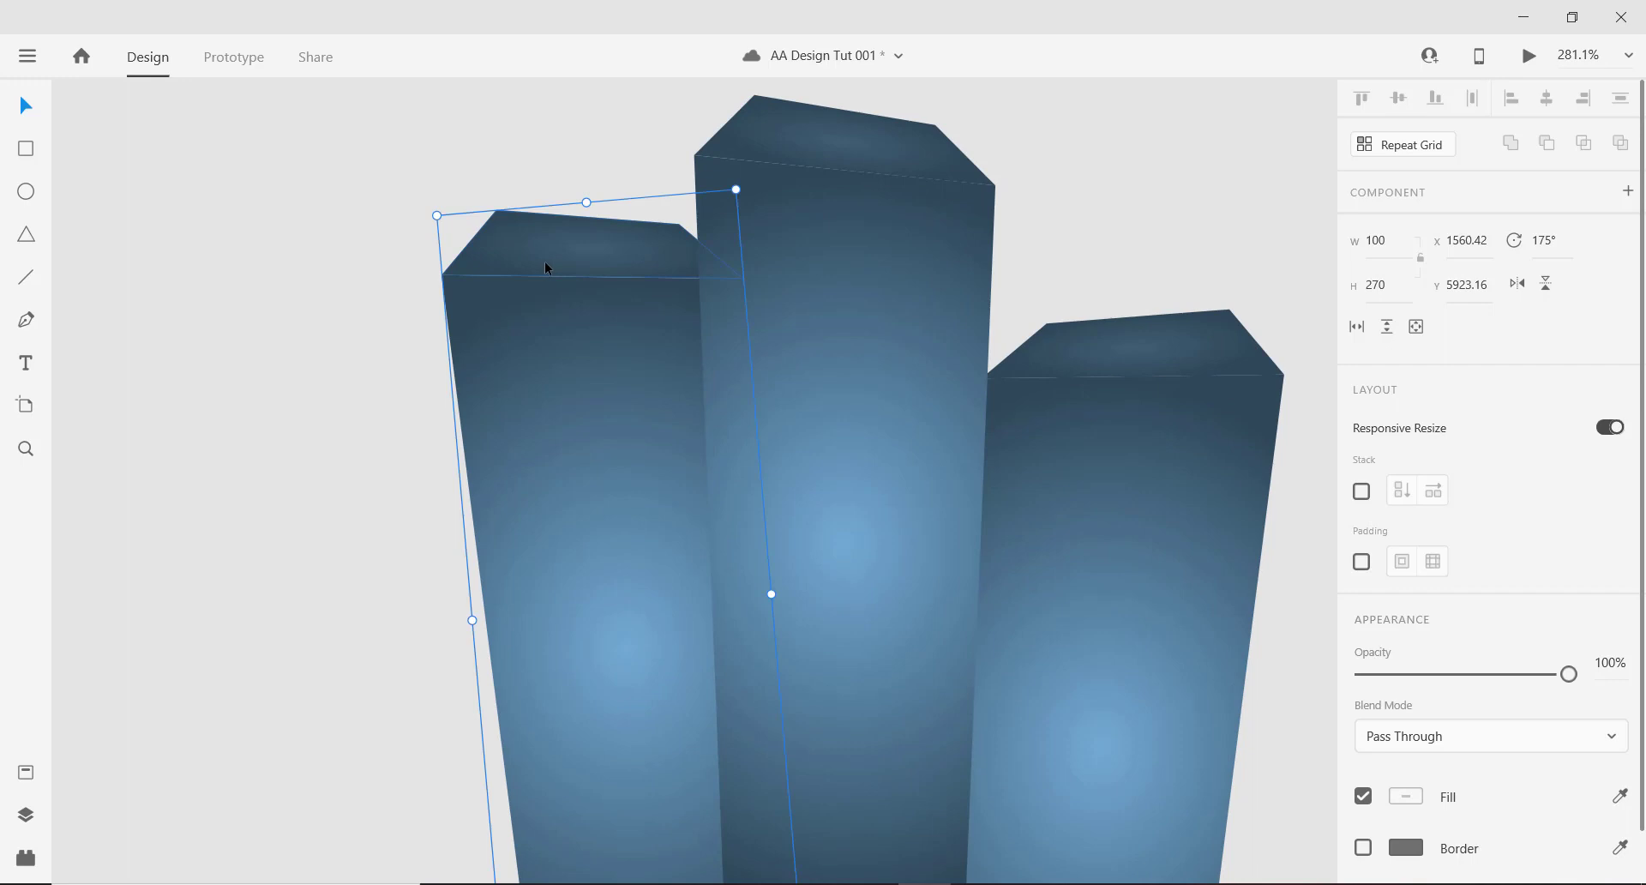
left_click_drag(543, 262, 558, 262)
scroll(613, 291, "down", 5)
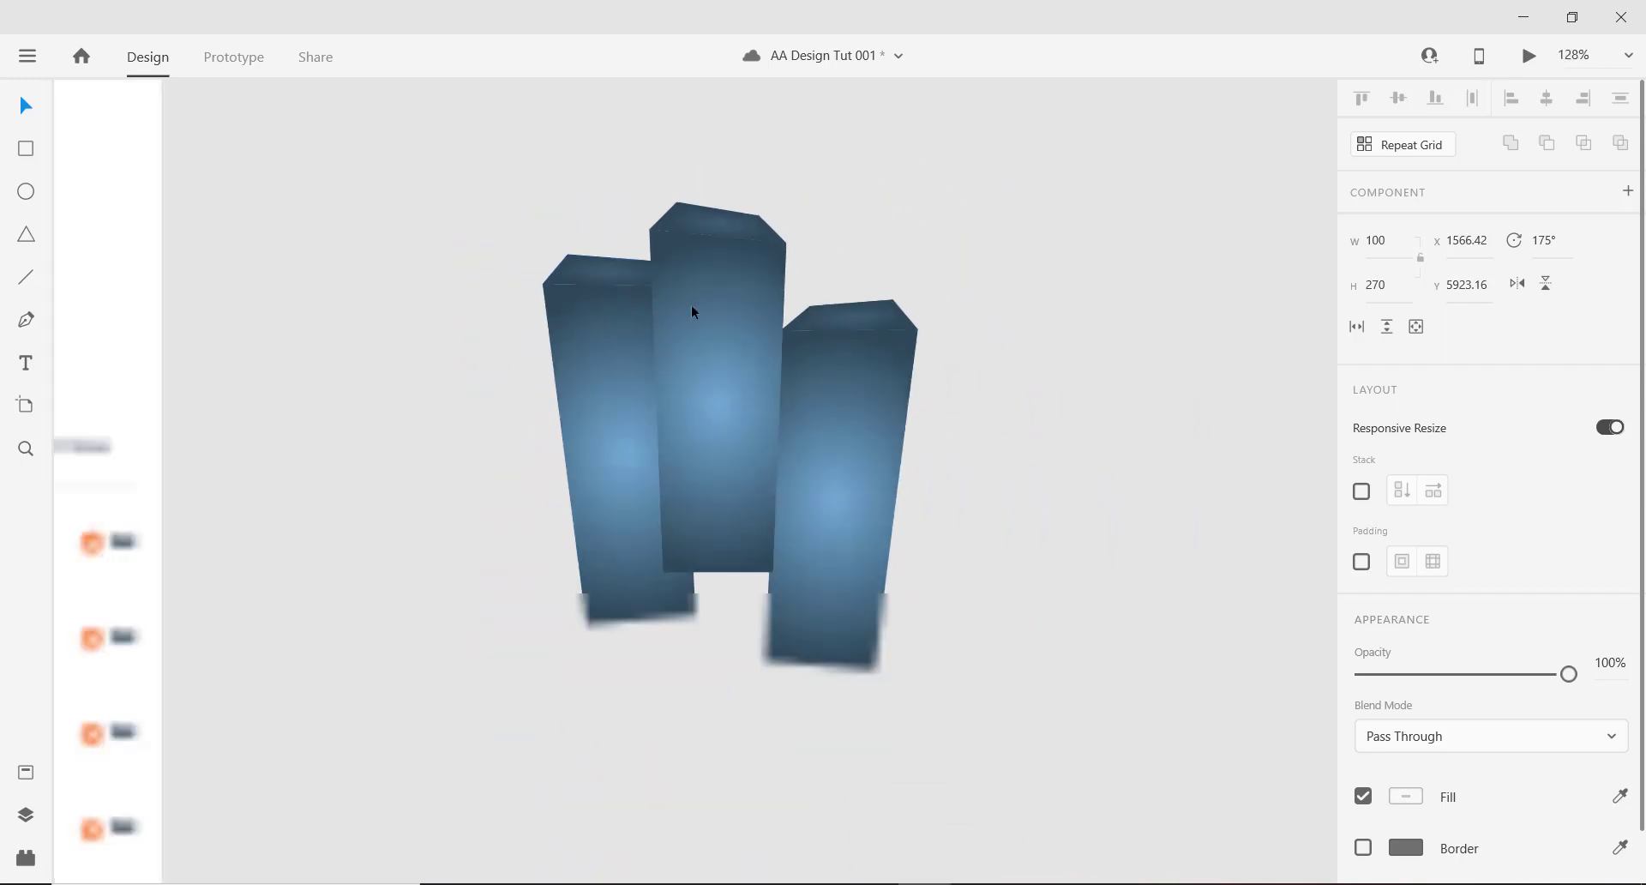
left_click_drag(852, 374, 827, 373)
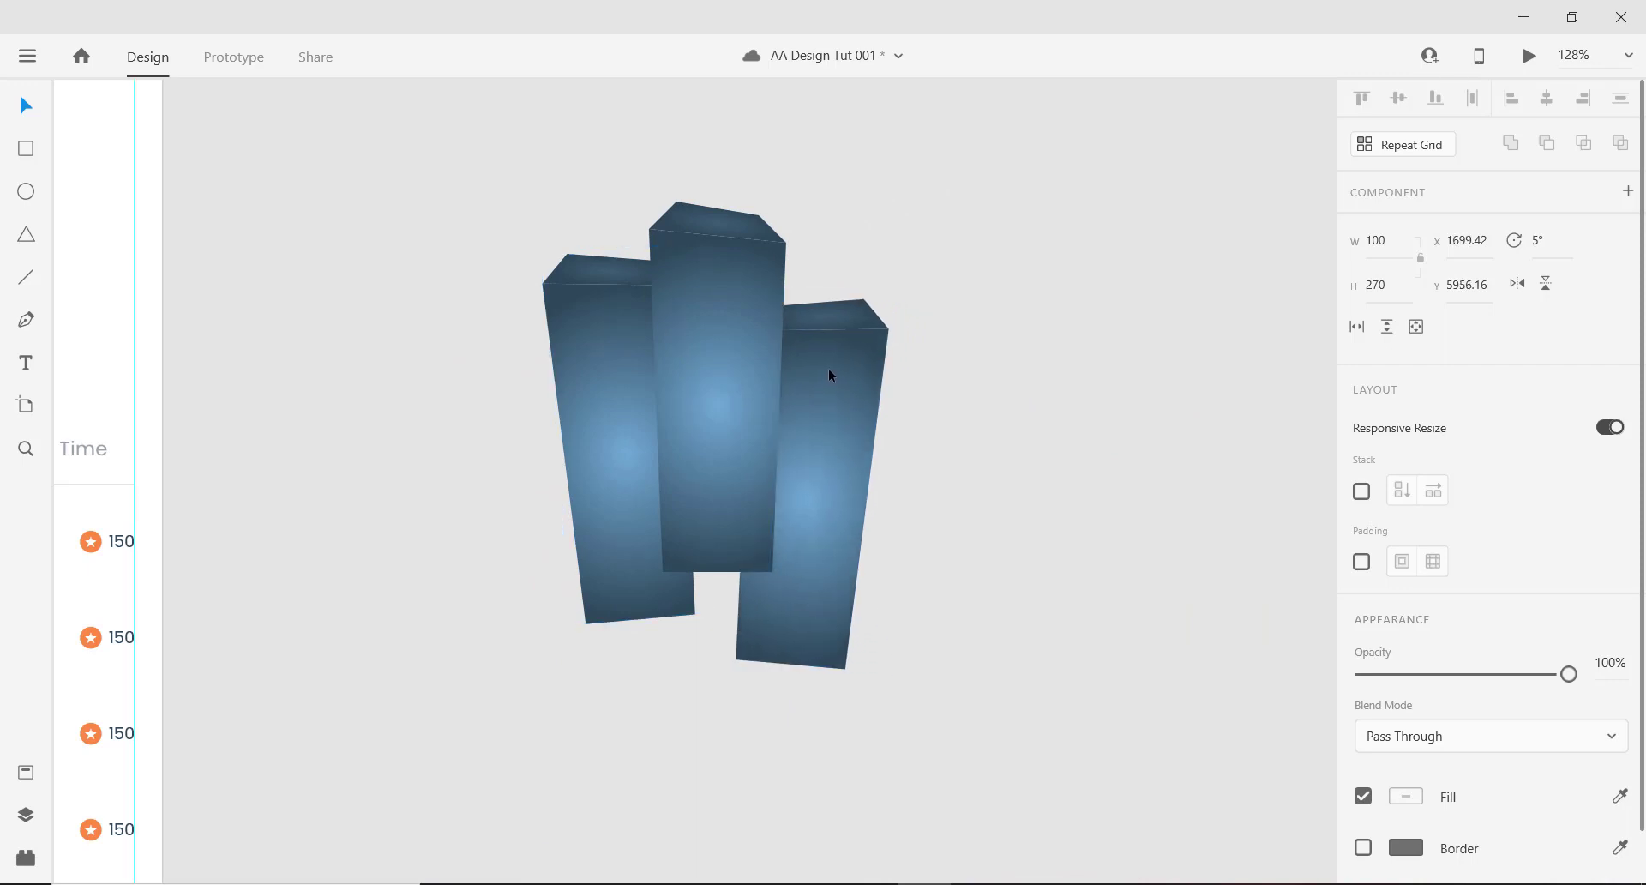
Group the left, center and right columns into one podium object.
scroll(828, 375, "down", 5)
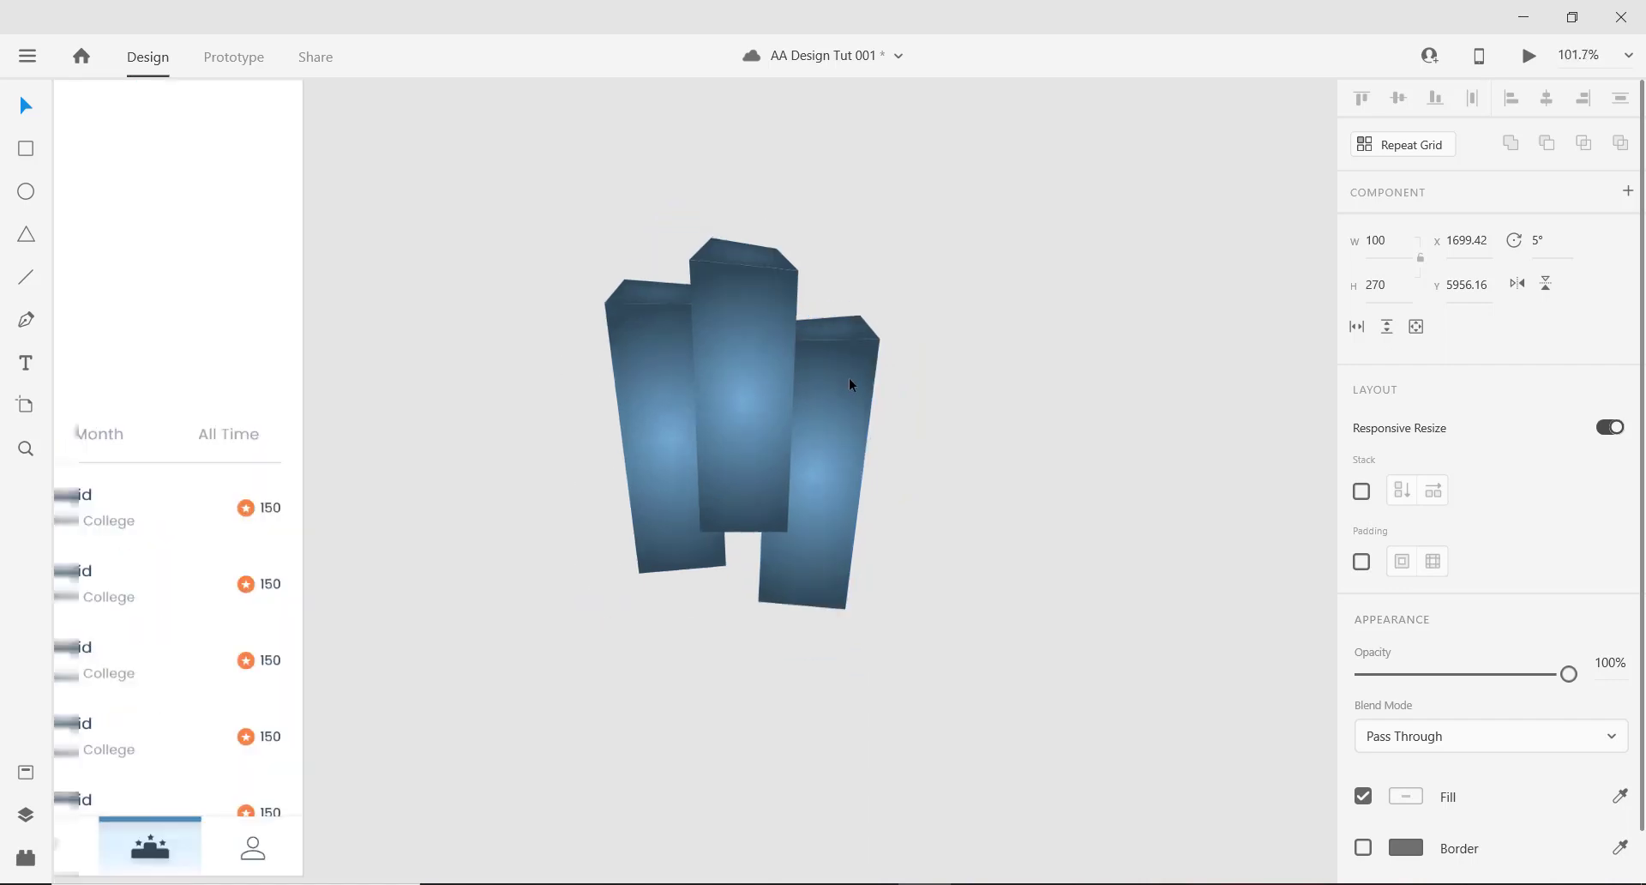
scroll(836, 379, "up", 3)
left_click(792, 339)
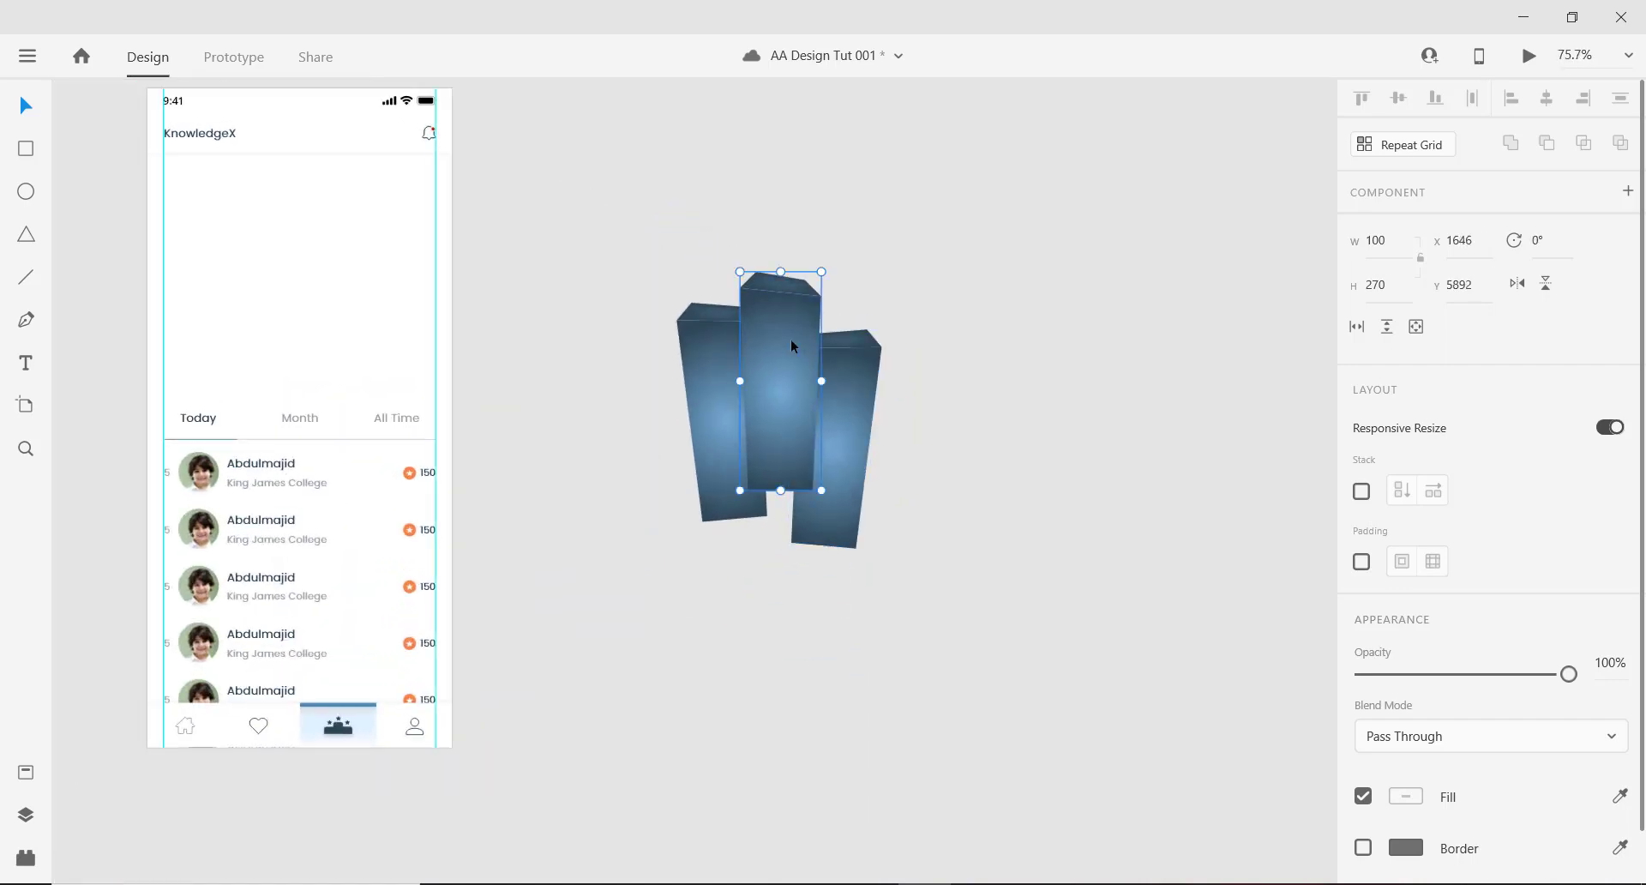
left_click(707, 347)
left_click(853, 371)
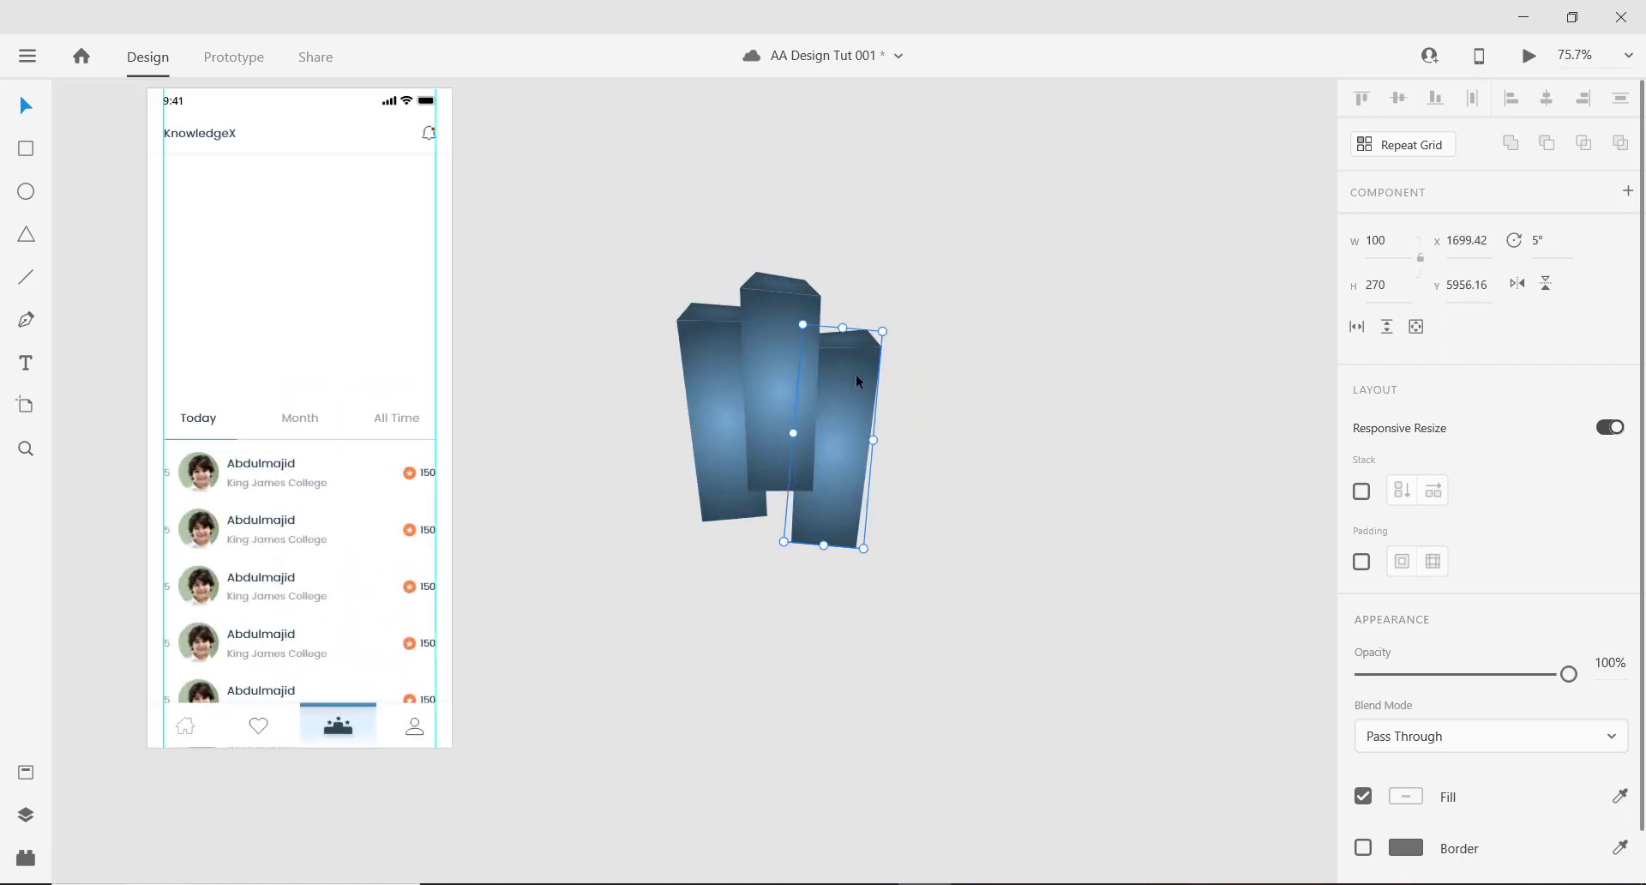
scroll(856, 374, "down", 2)
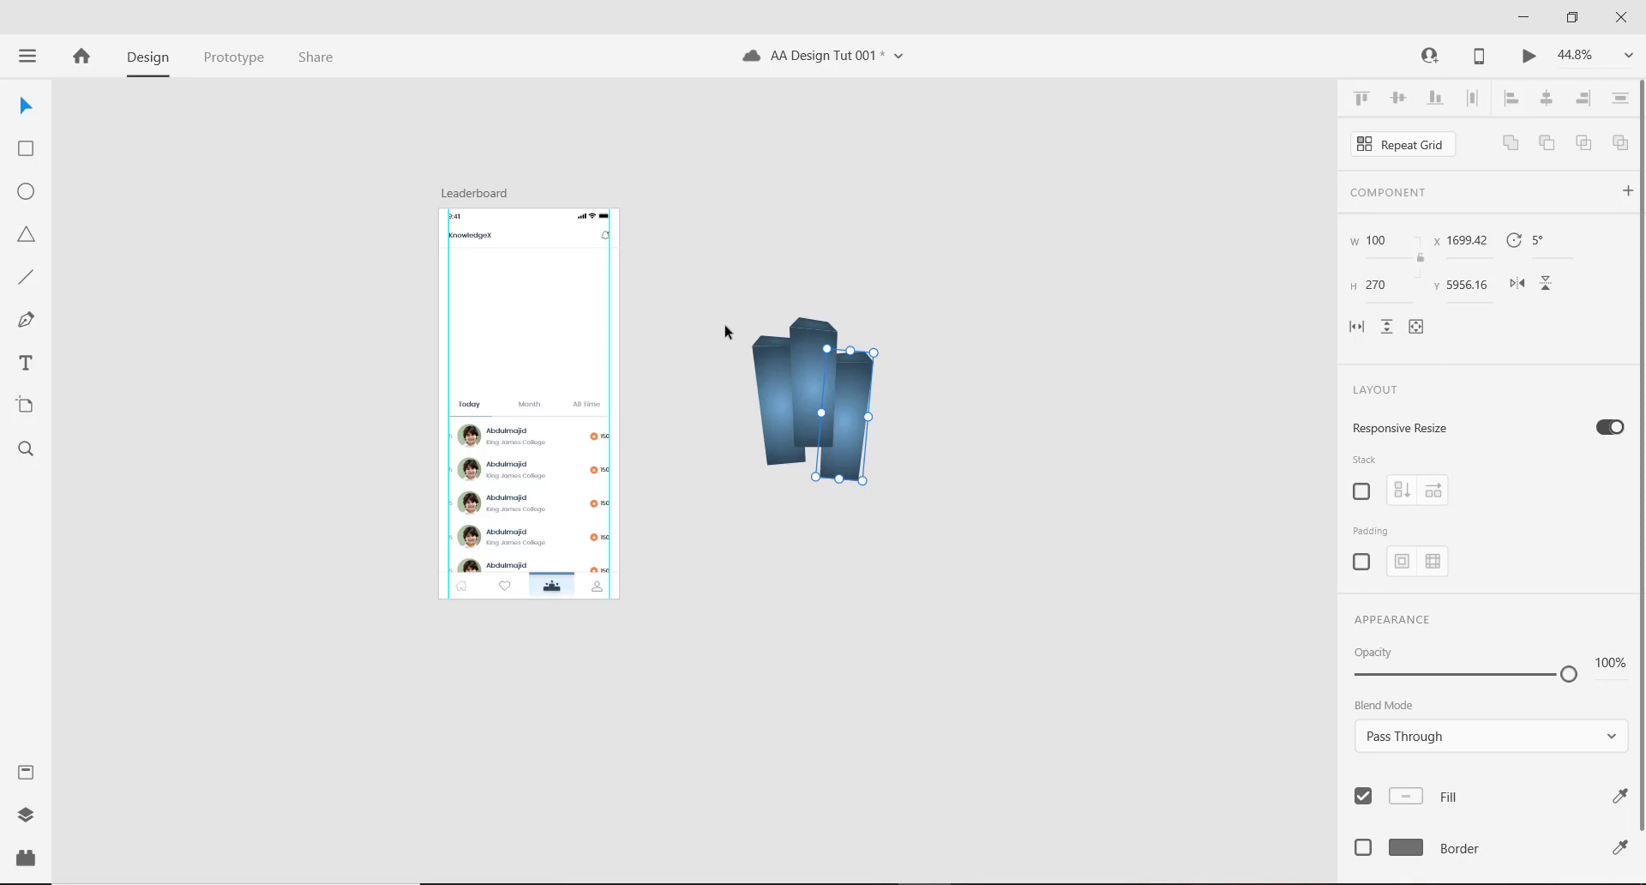
left_click_drag(715, 299, 931, 521)
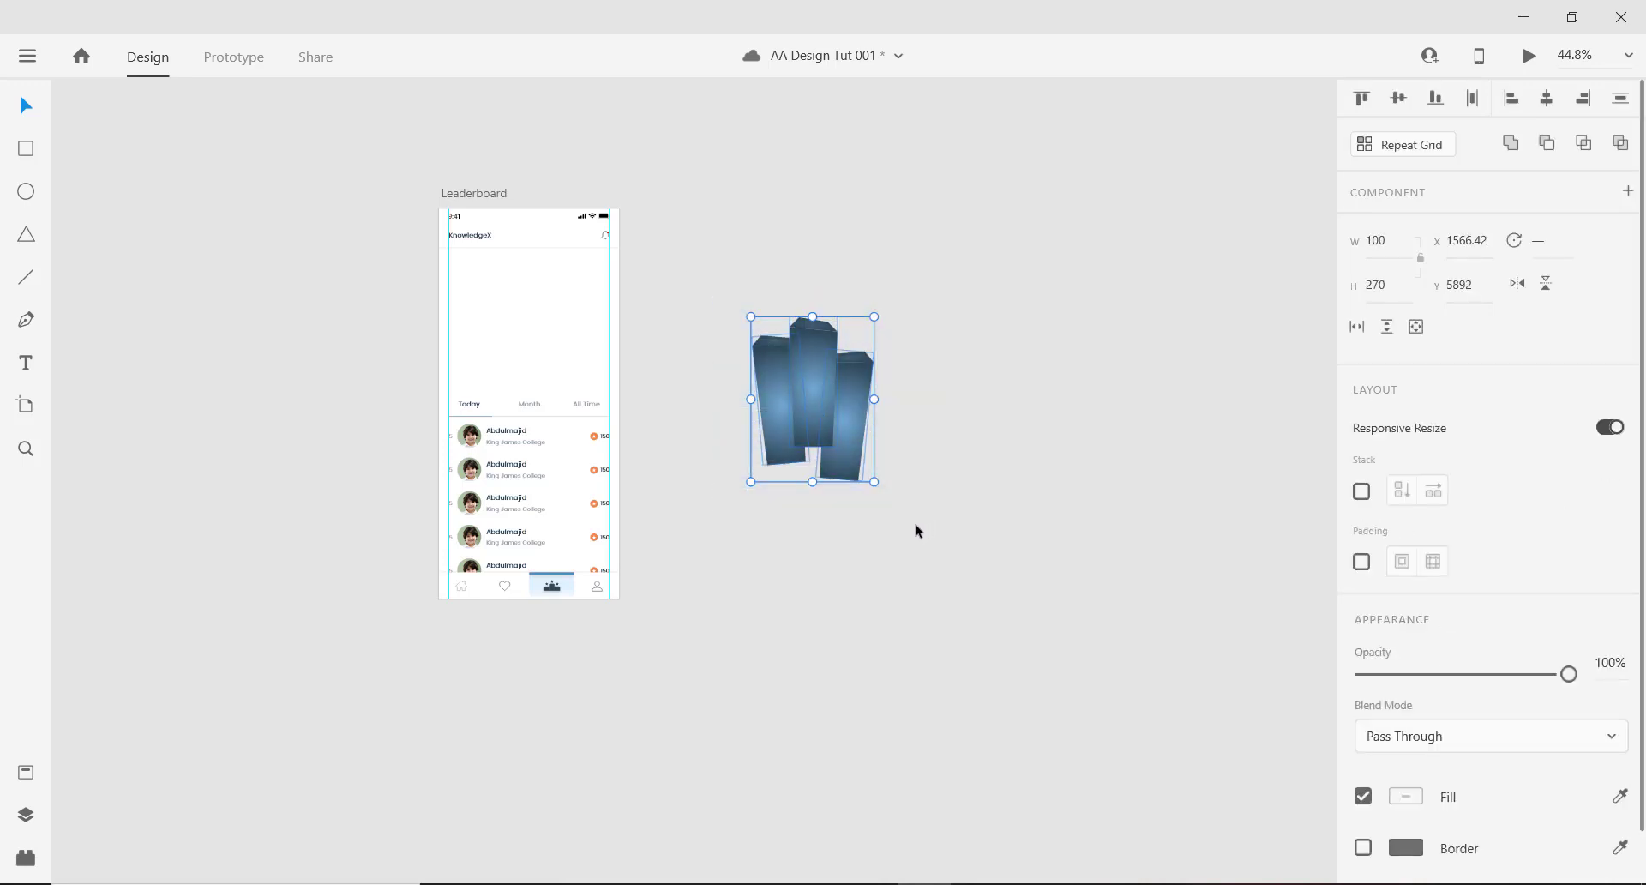
key("ctrl+g")
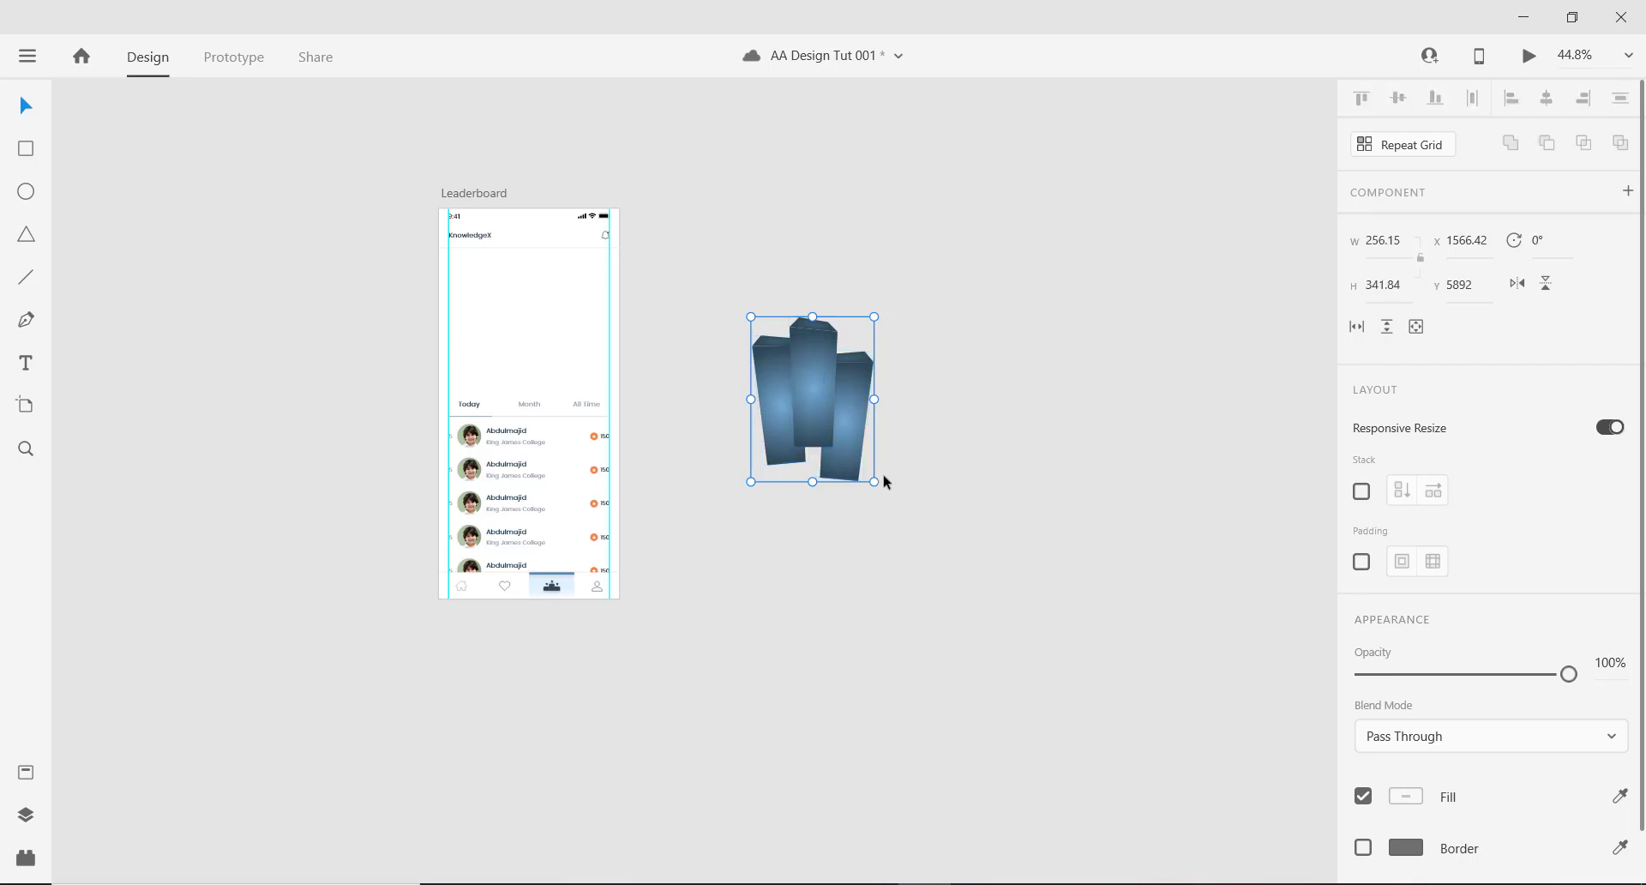
Place the podium group on the Leaderboard screen, overlapping the tabs and first list rows, at X 72.42, Y 178.
left_click_drag(812, 371, 535, 347)
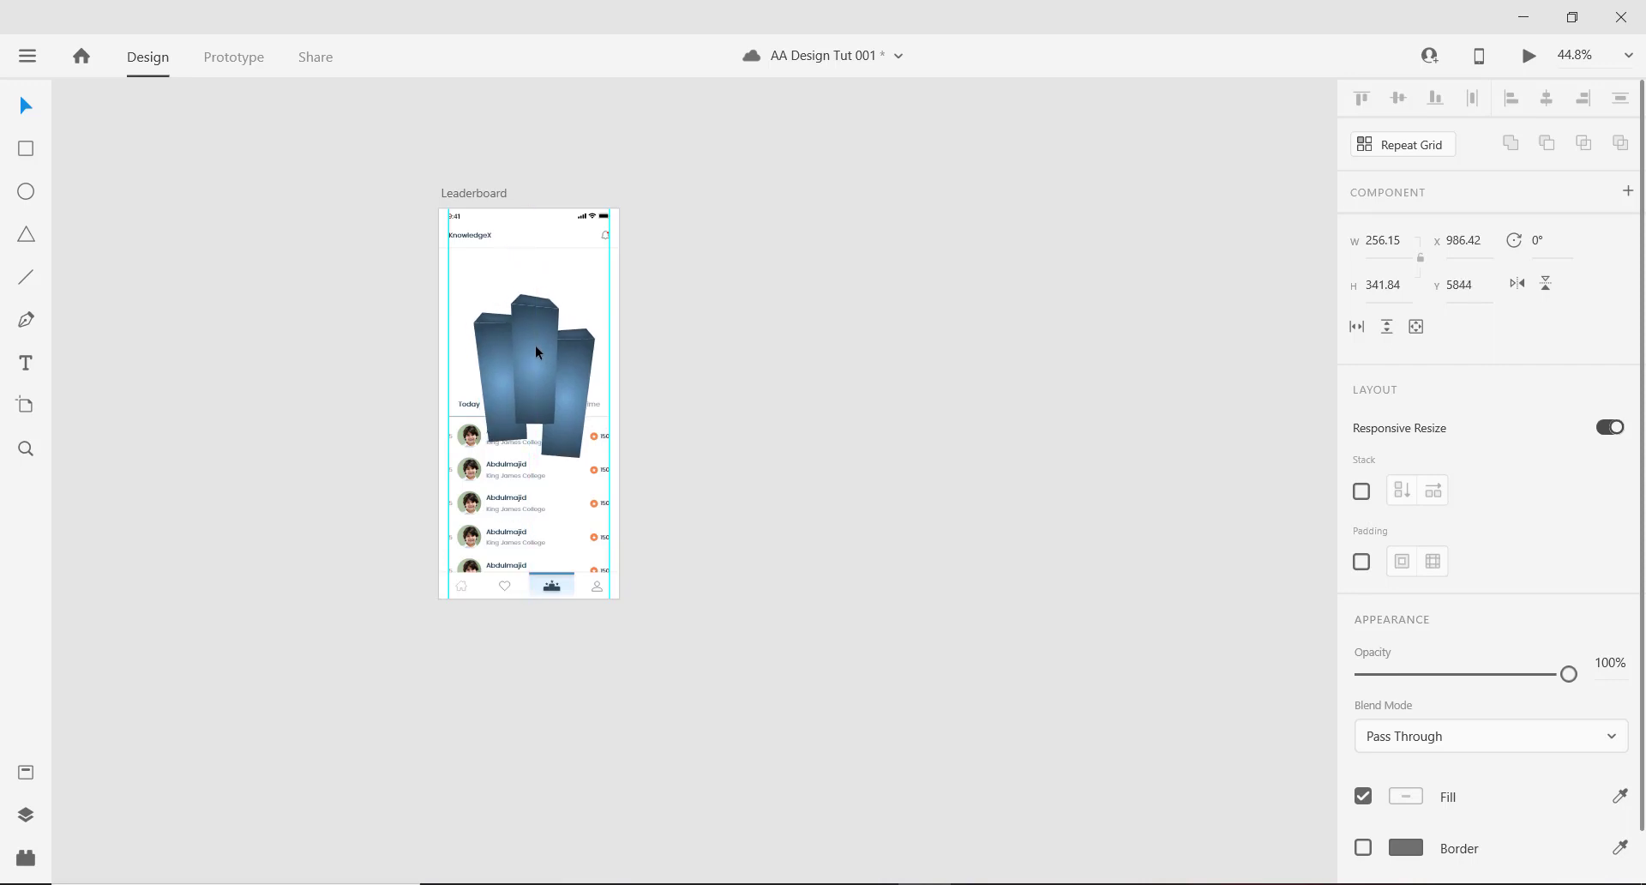
key("Right")
key("Right")
scroll(537, 347, "up", 6)
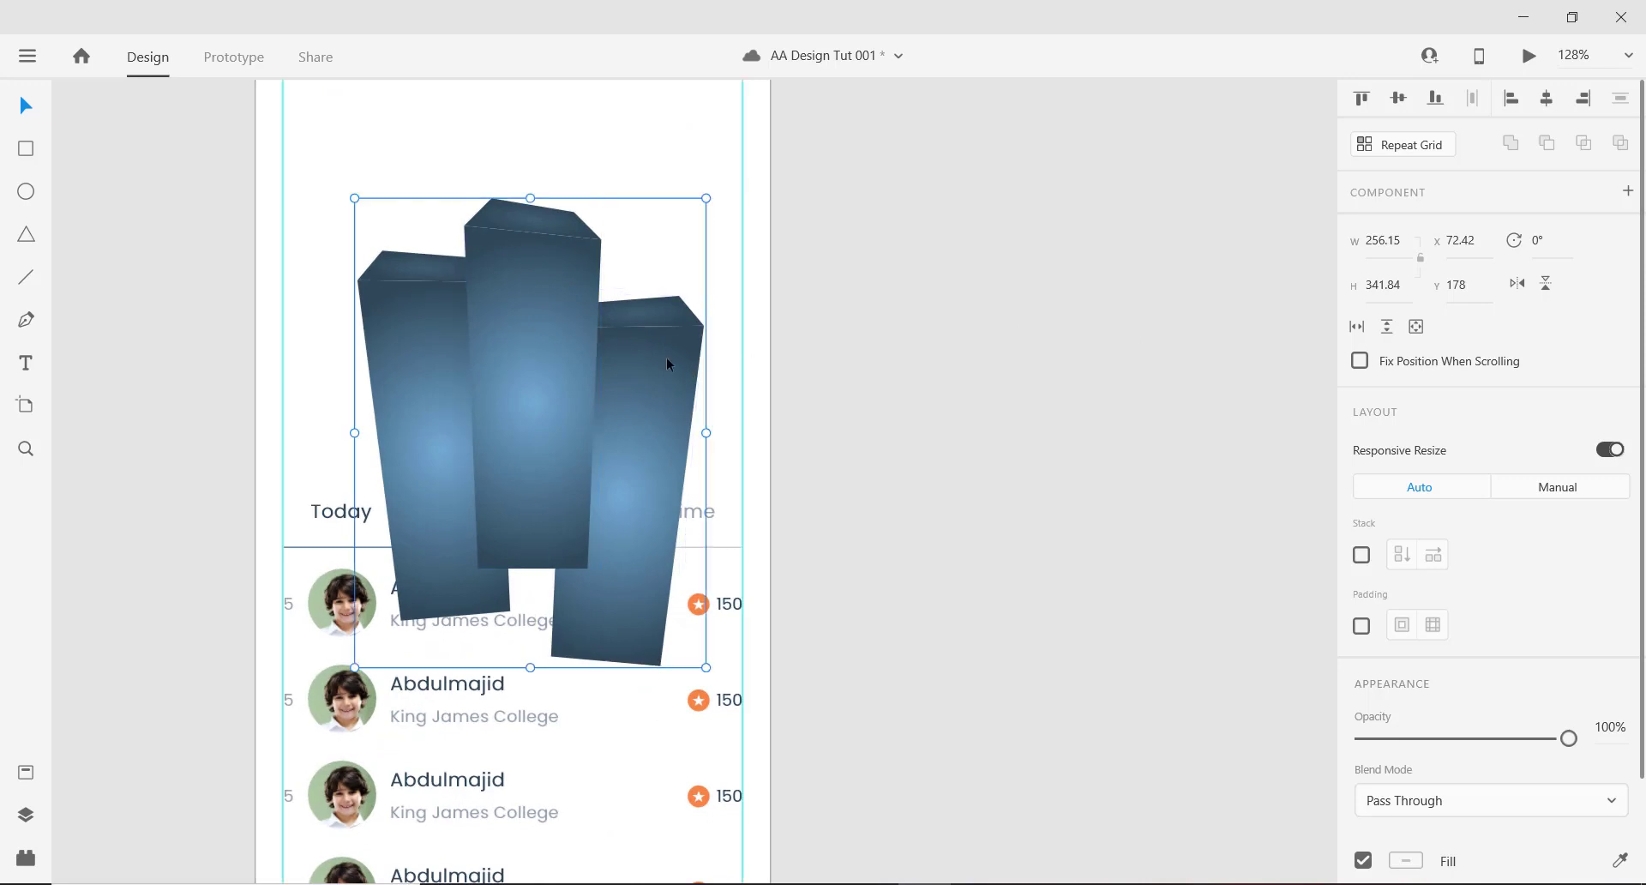
Try tilting the podium's right column further outward to a 17° rotation, and undo it.
left_click(949, 340)
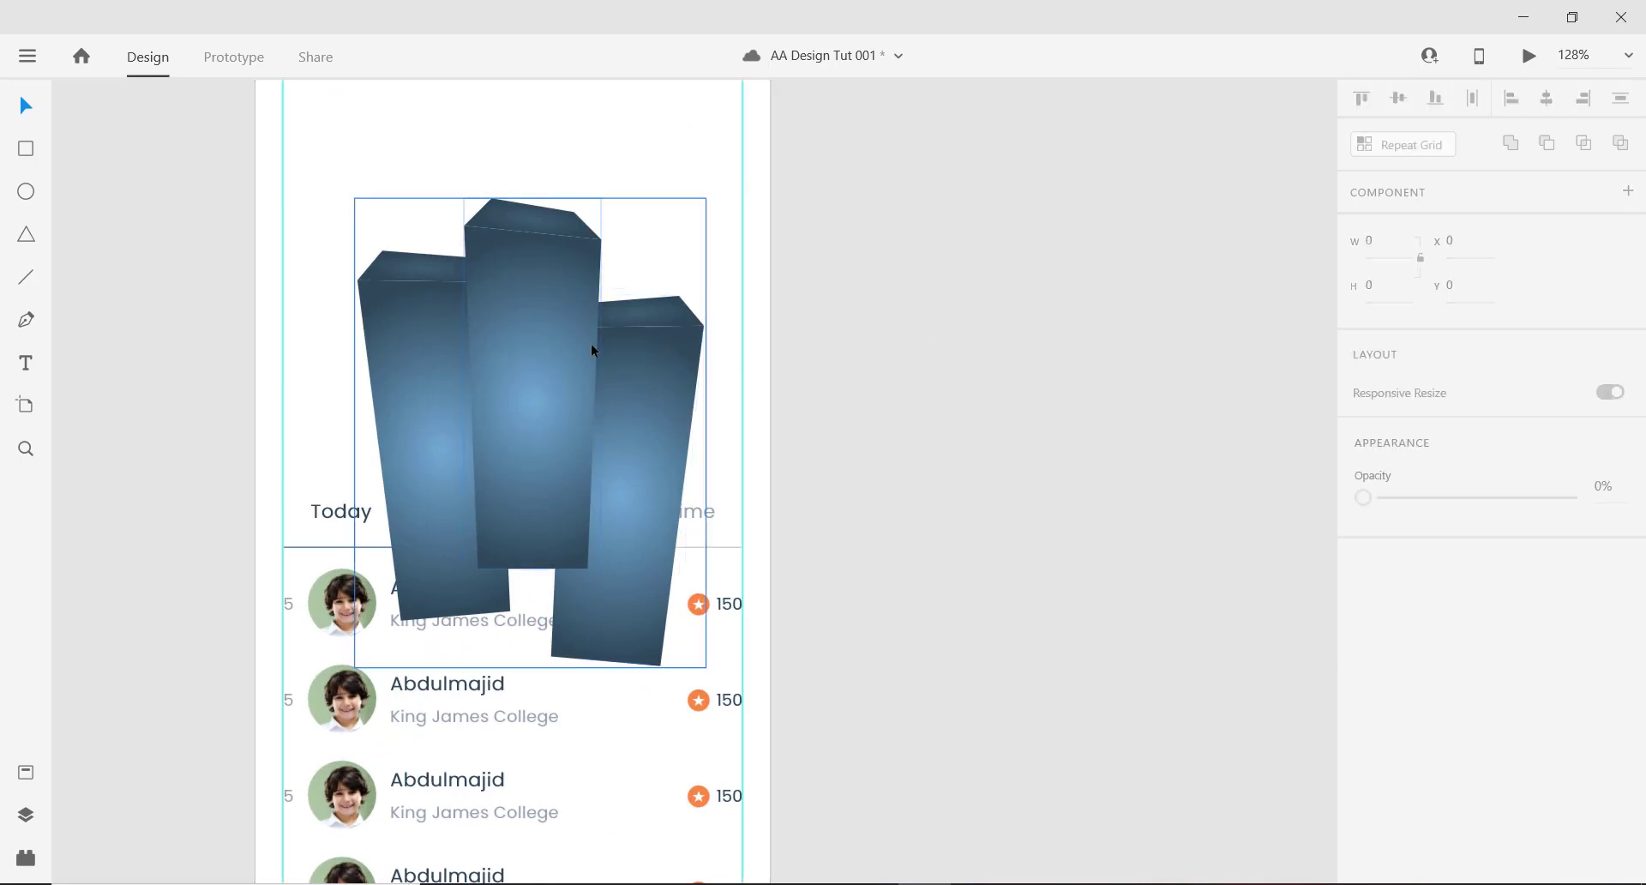
double_click(654, 335)
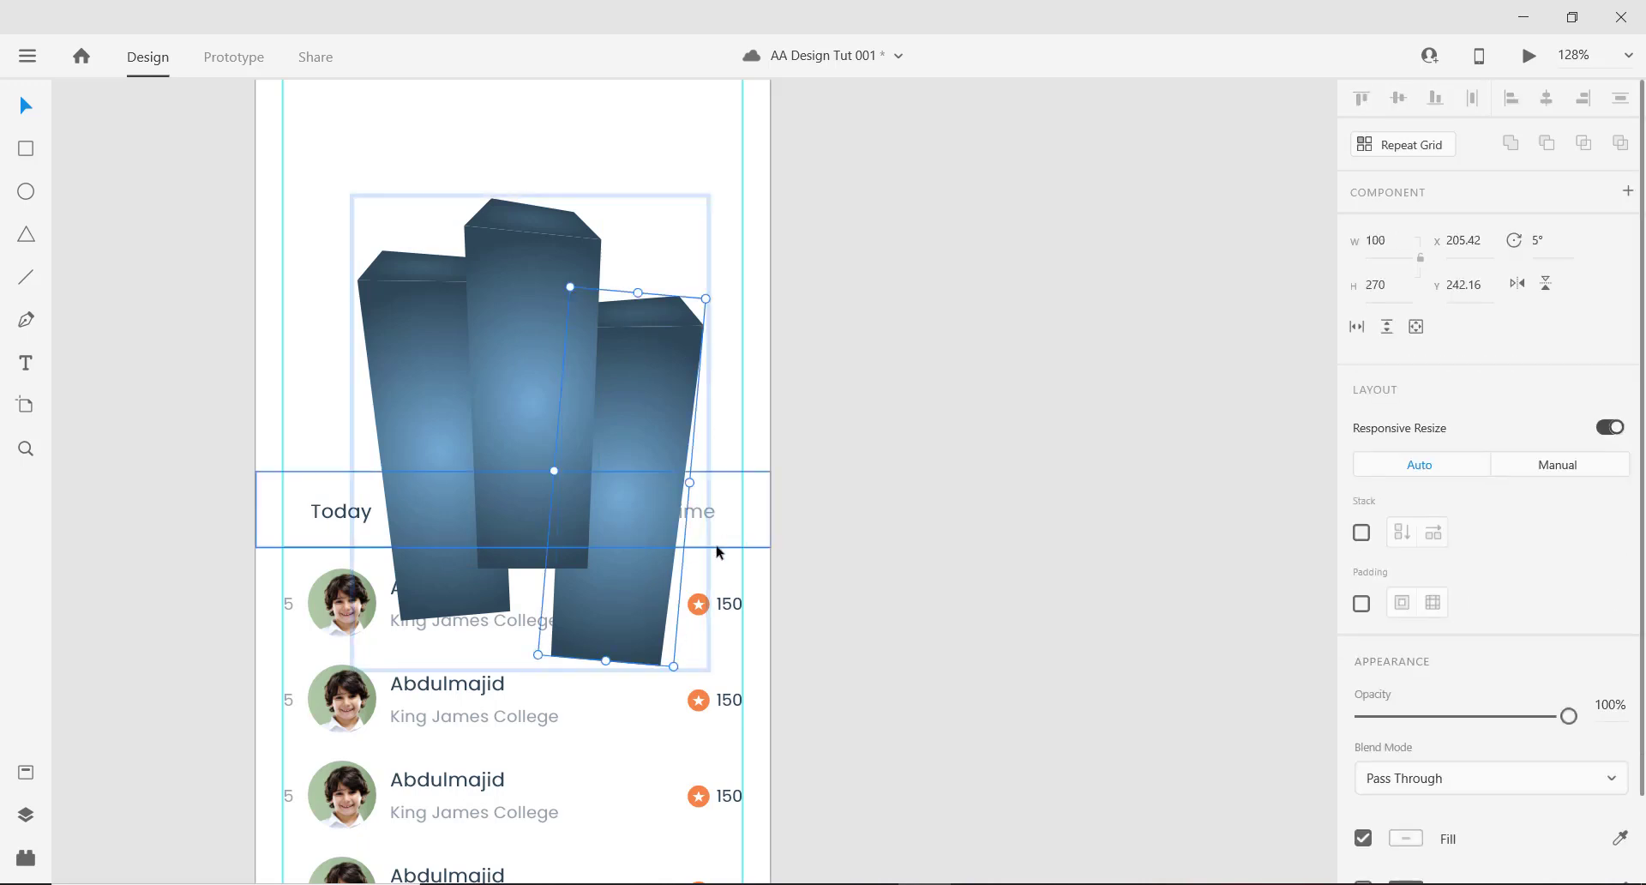
left_click_drag(679, 672, 636, 675)
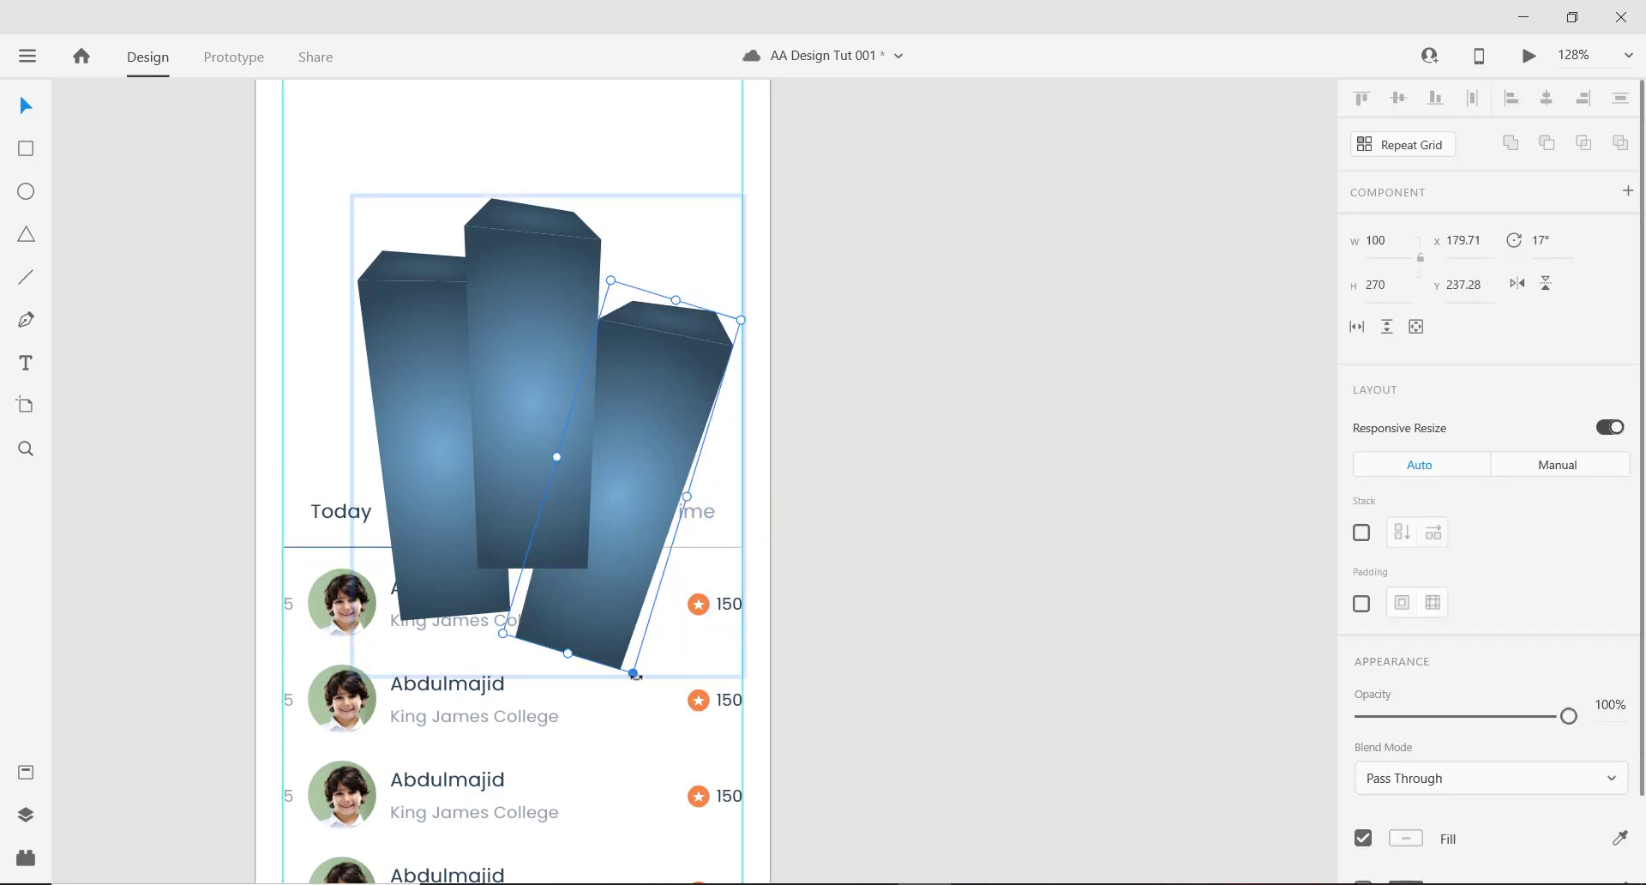
key("ctrl+z")
Try mirroring the right column horizontally and rotating it to 193°, and undo both changes.
left_click(1516, 286)
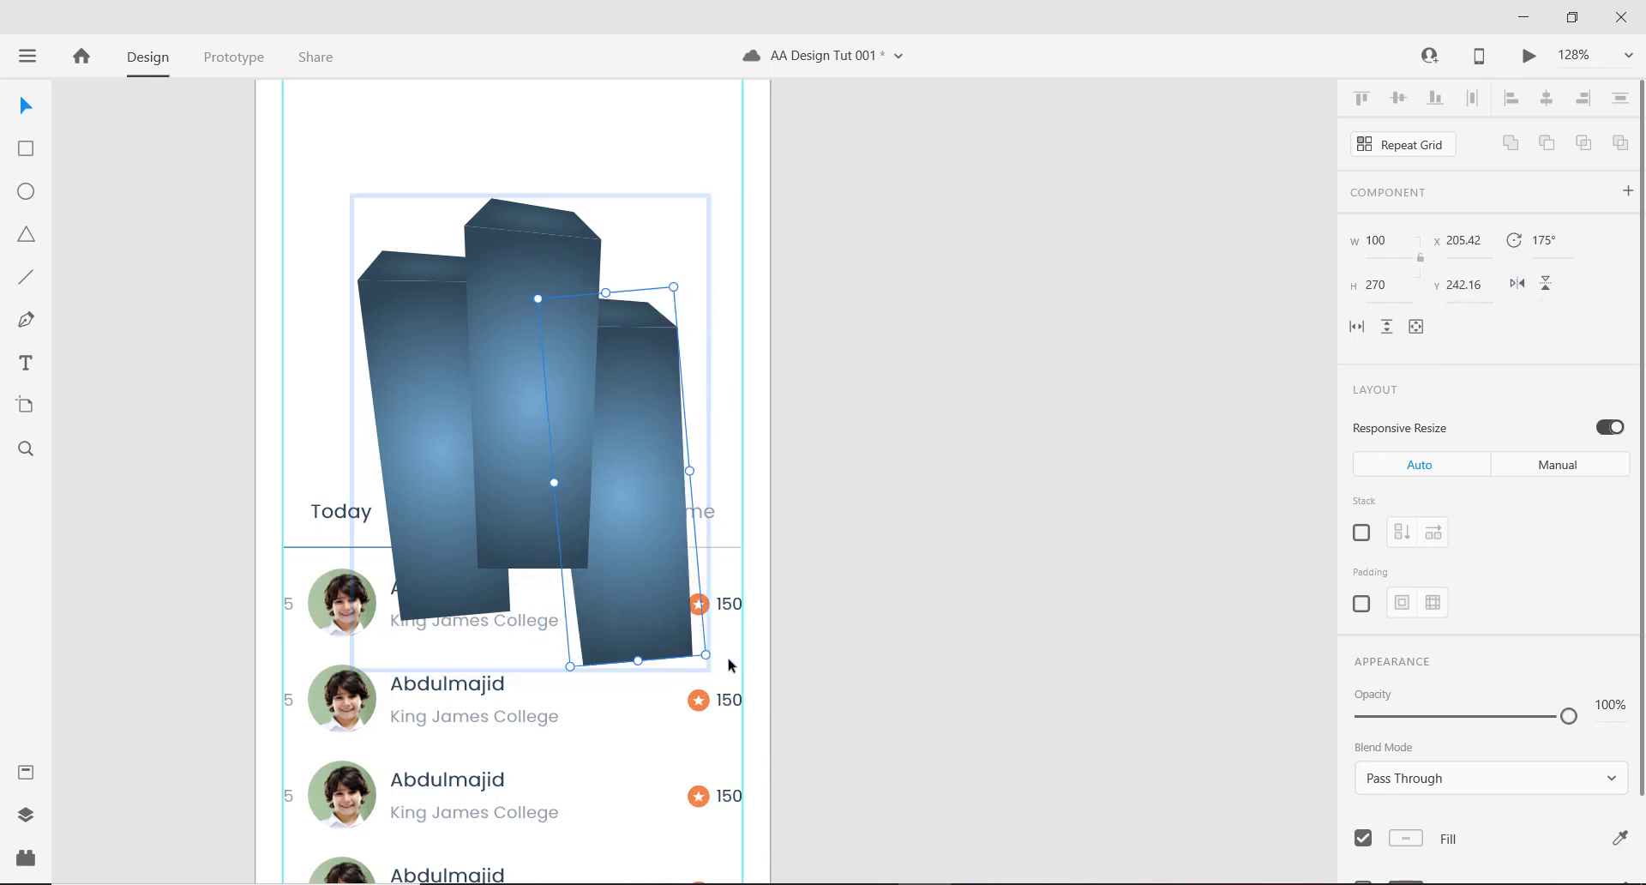
left_click_drag(716, 662, 651, 684)
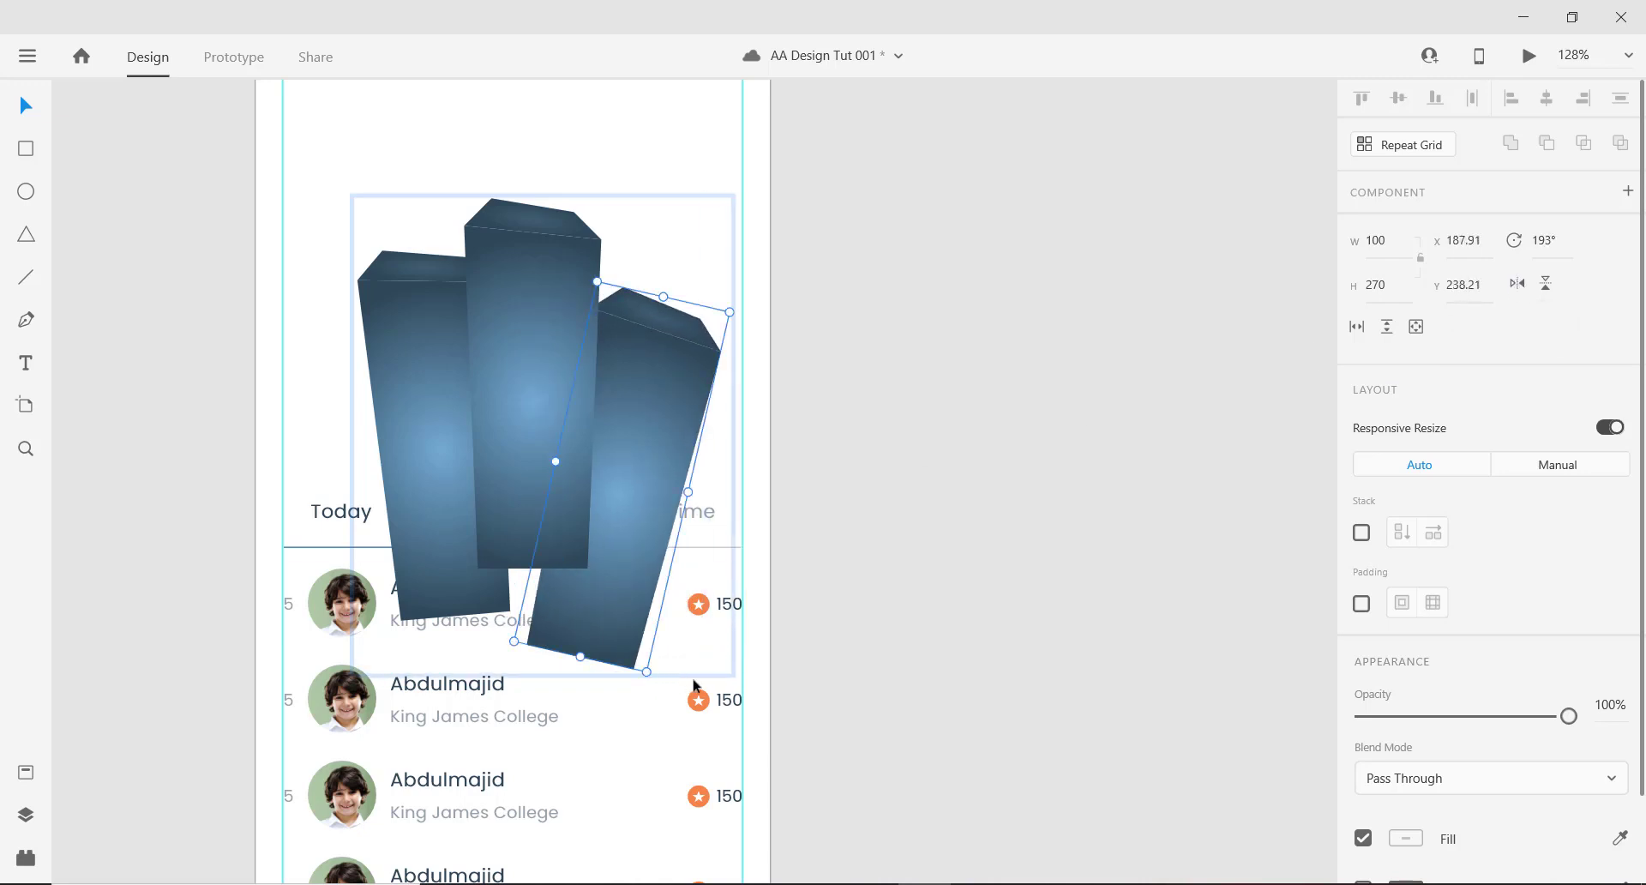
key("ctrl+z")
key("ctrl+z")
scroll(836, 440, "down", 4)
left_click(955, 415)
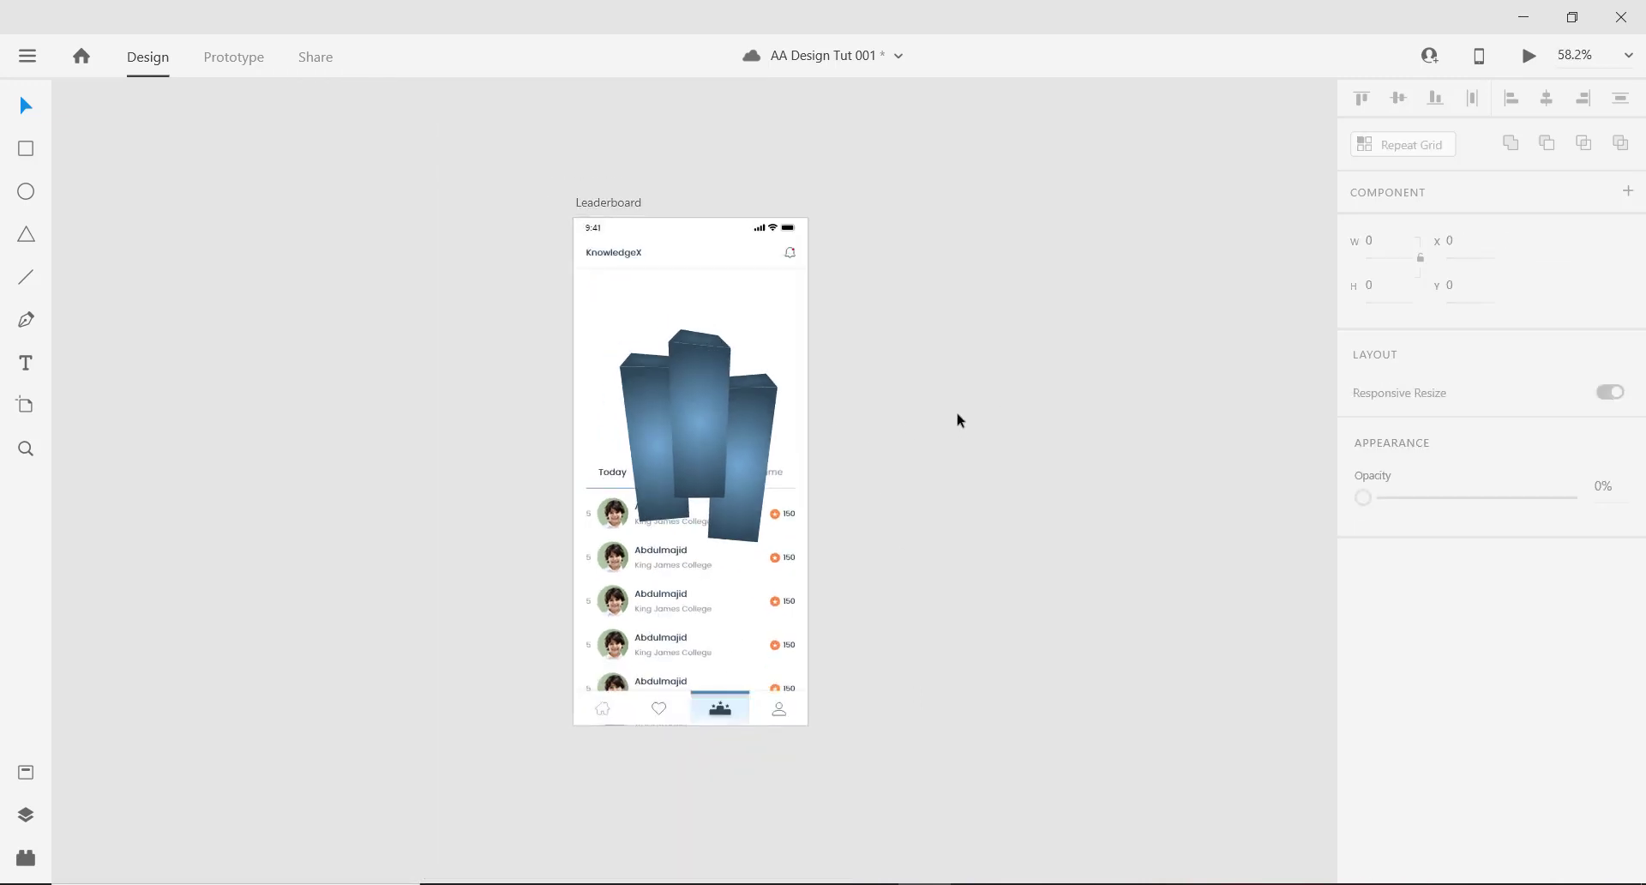
Move the podium group to X 70.42, Y 171 and send it to the back, behind the tab bar.
scroll(725, 443, "down", 1)
scroll(722, 446, "up", 4)
left_click(683, 296)
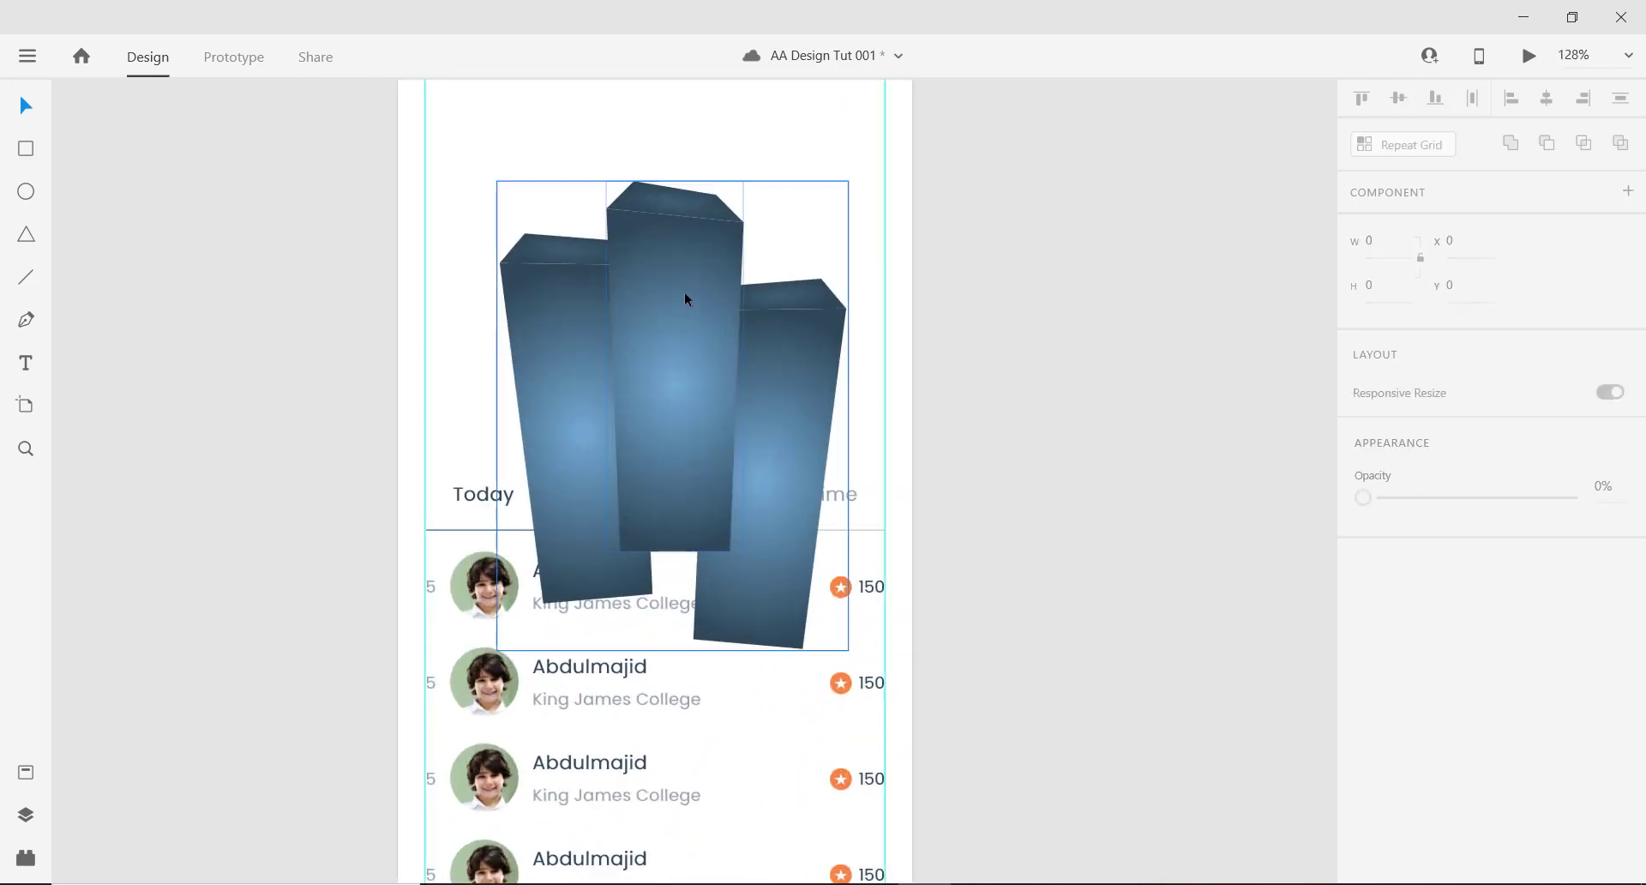
right_click(691, 276)
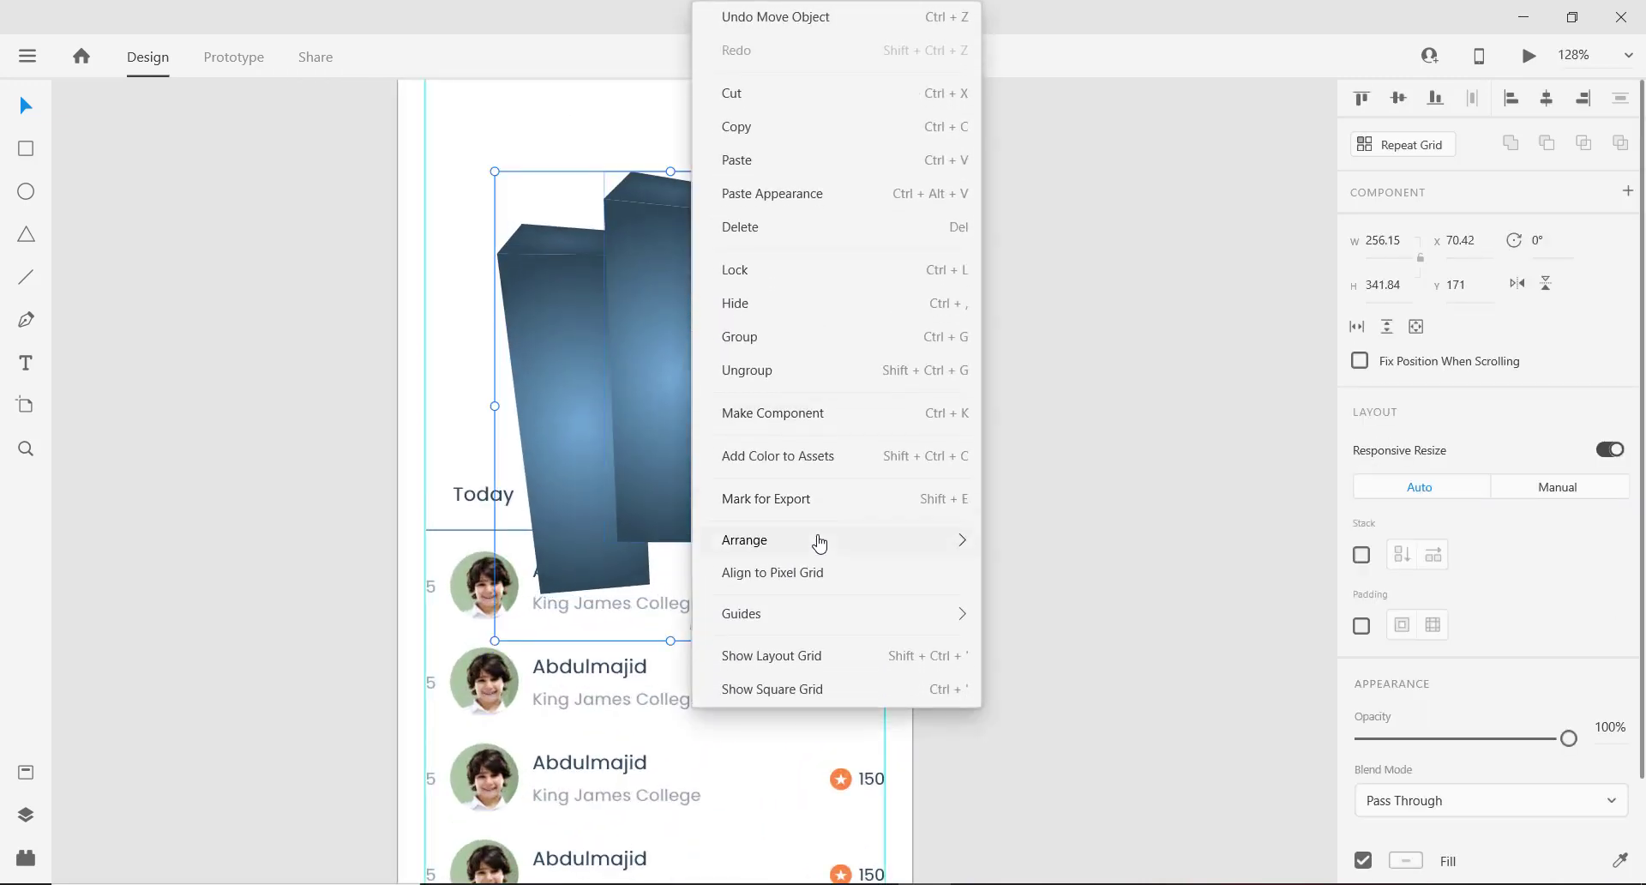
mouse_move(855, 549)
left_click(1075, 648)
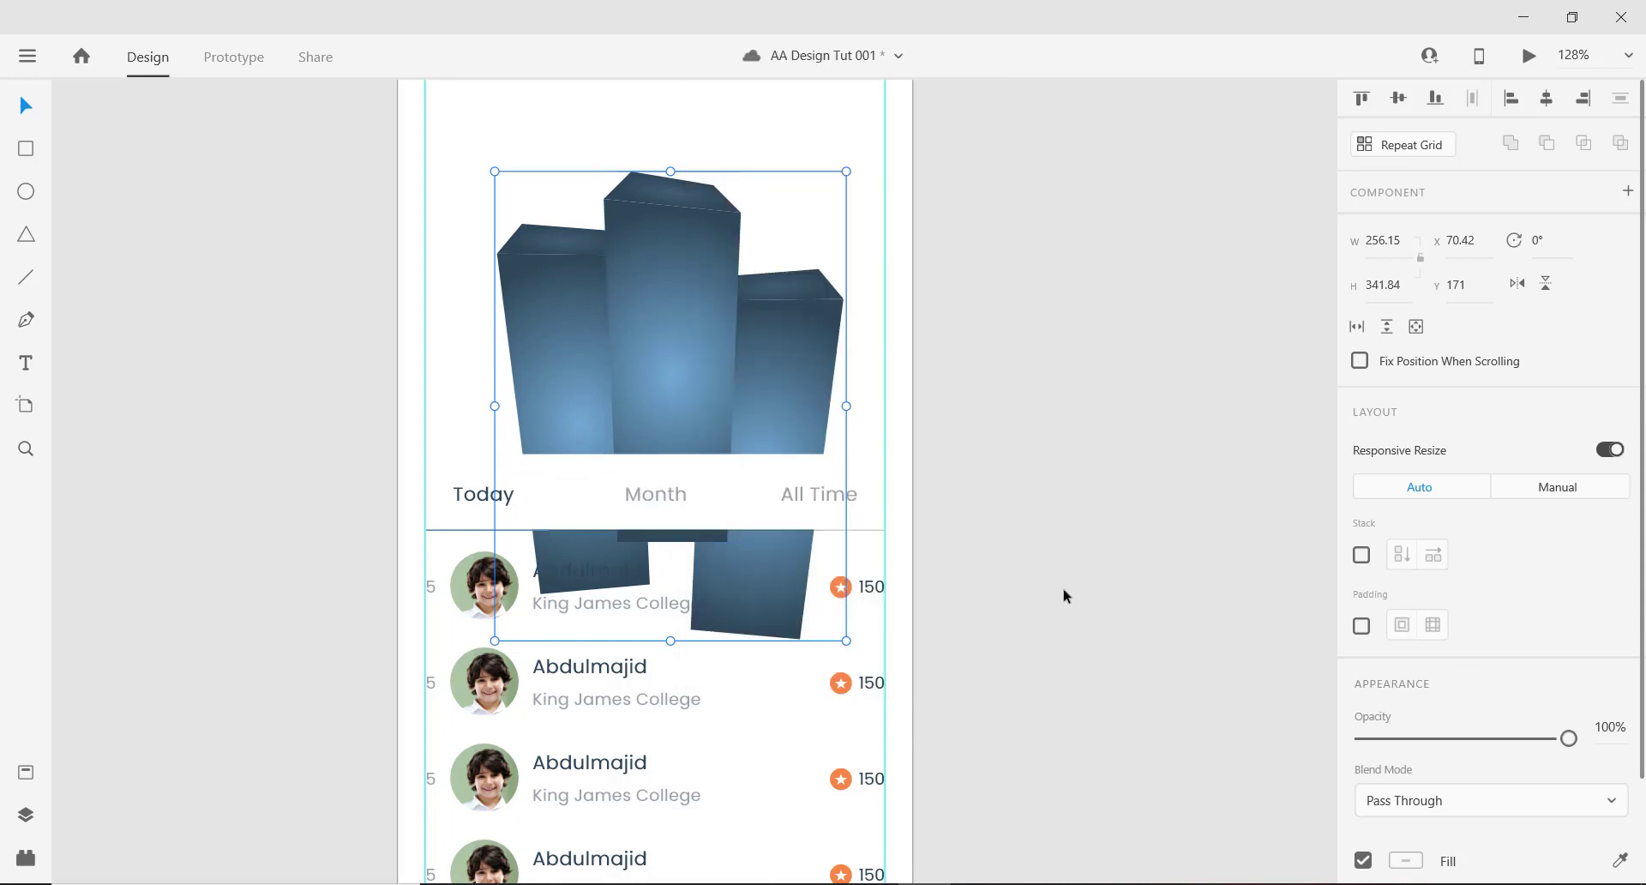
Draw a full-width 375 × 324 rectangle at X 0, Y 433, covering the ranking list from the tabs to the navigation bar.
scroll(514, 540, "down", 2)
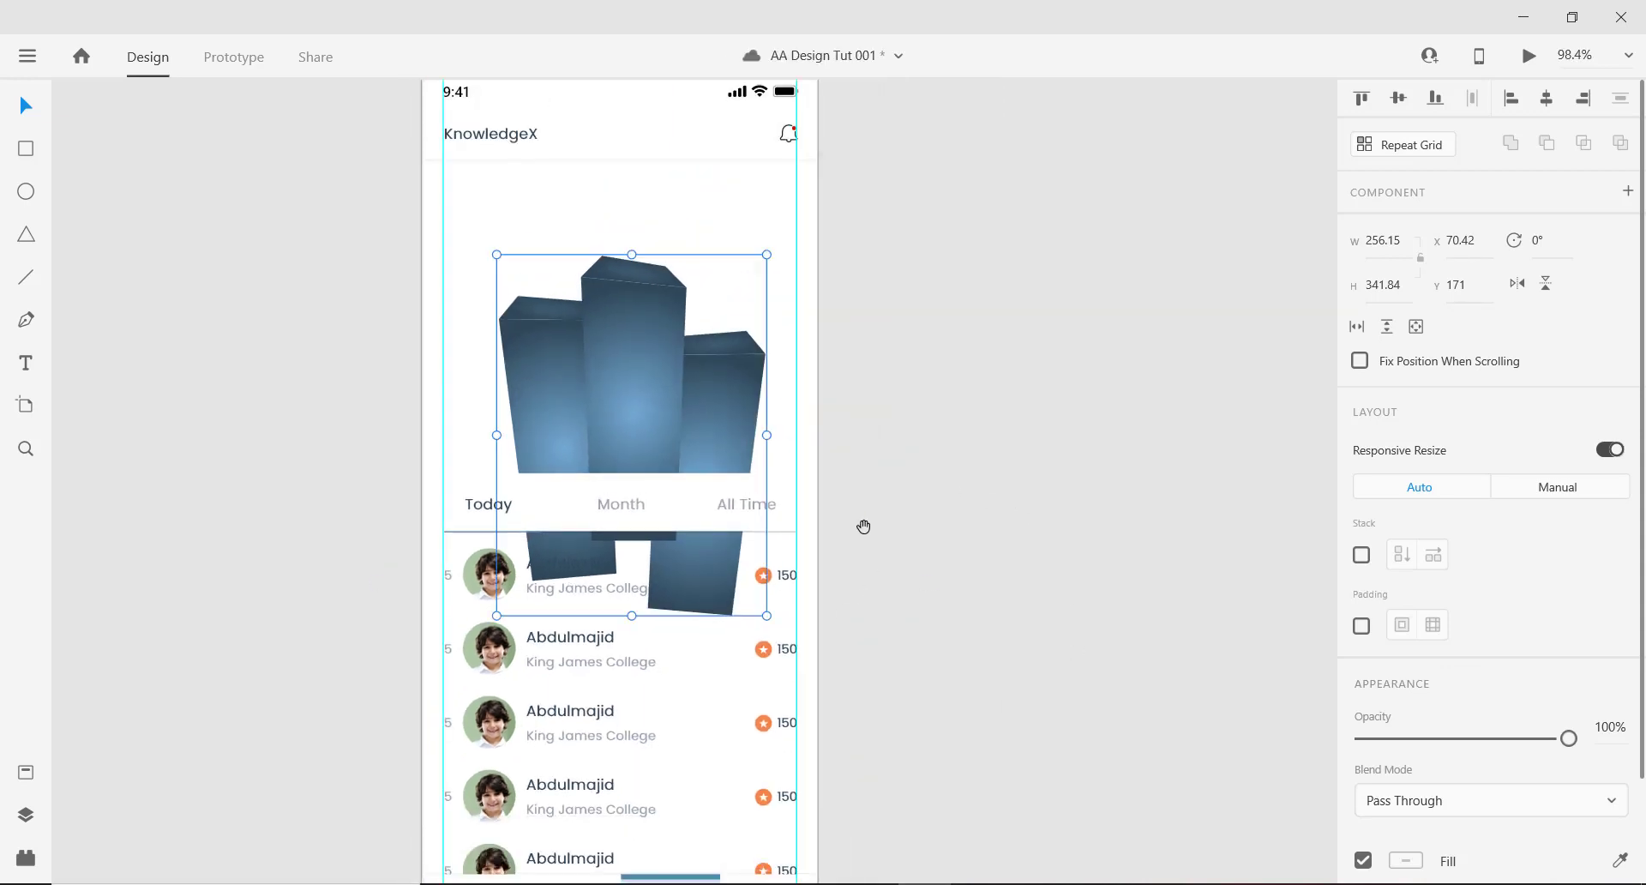
left_click_drag(864, 524, 900, 349)
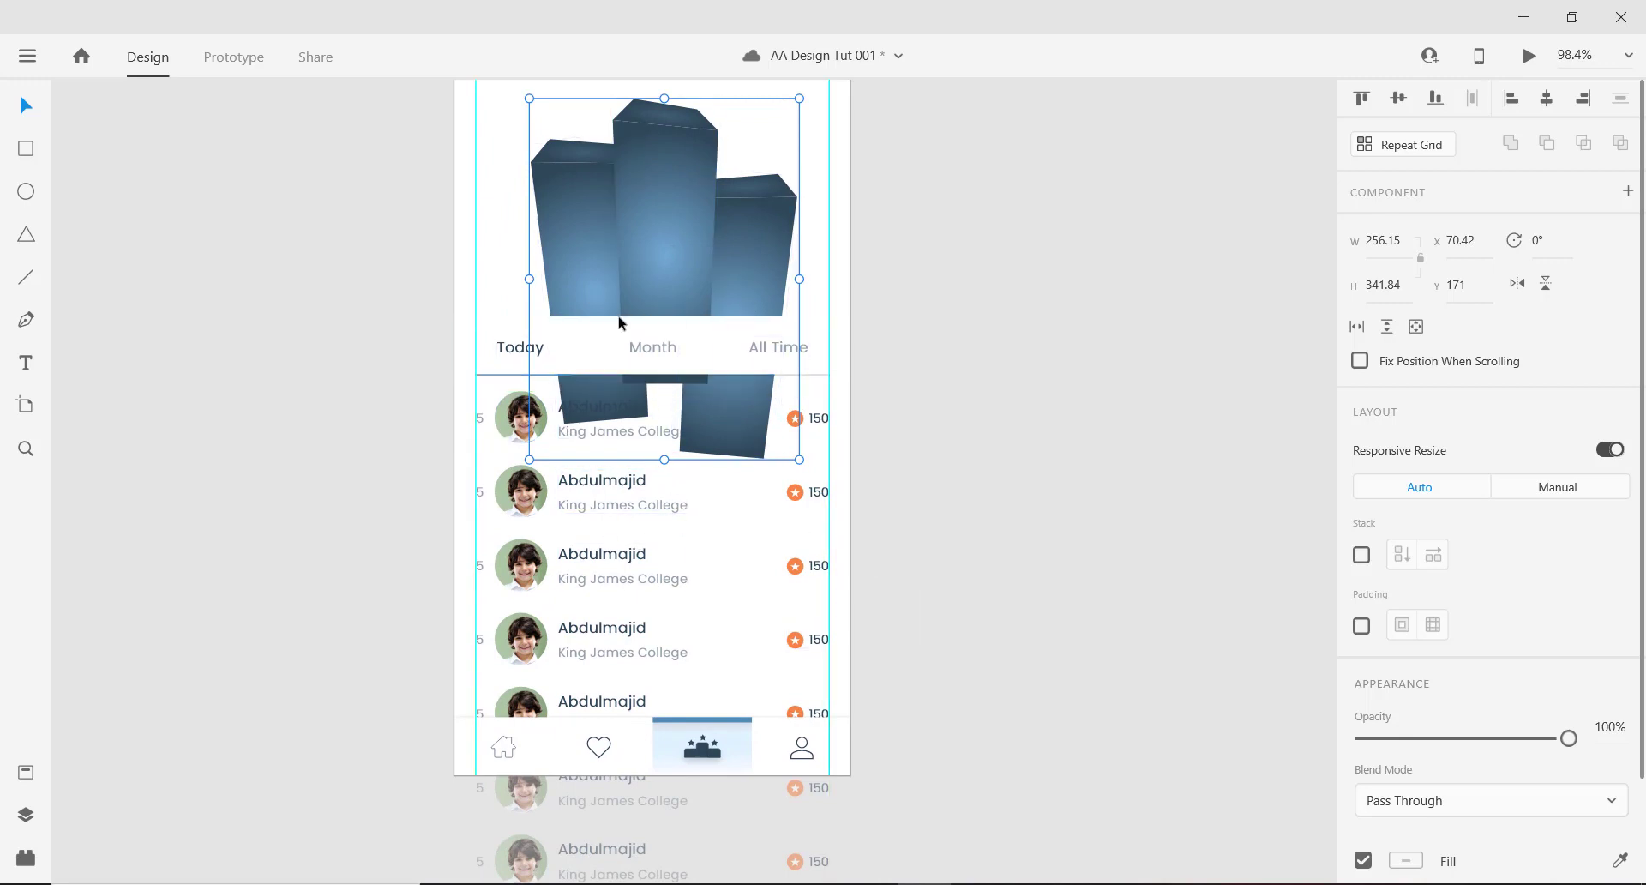
left_click(602, 482)
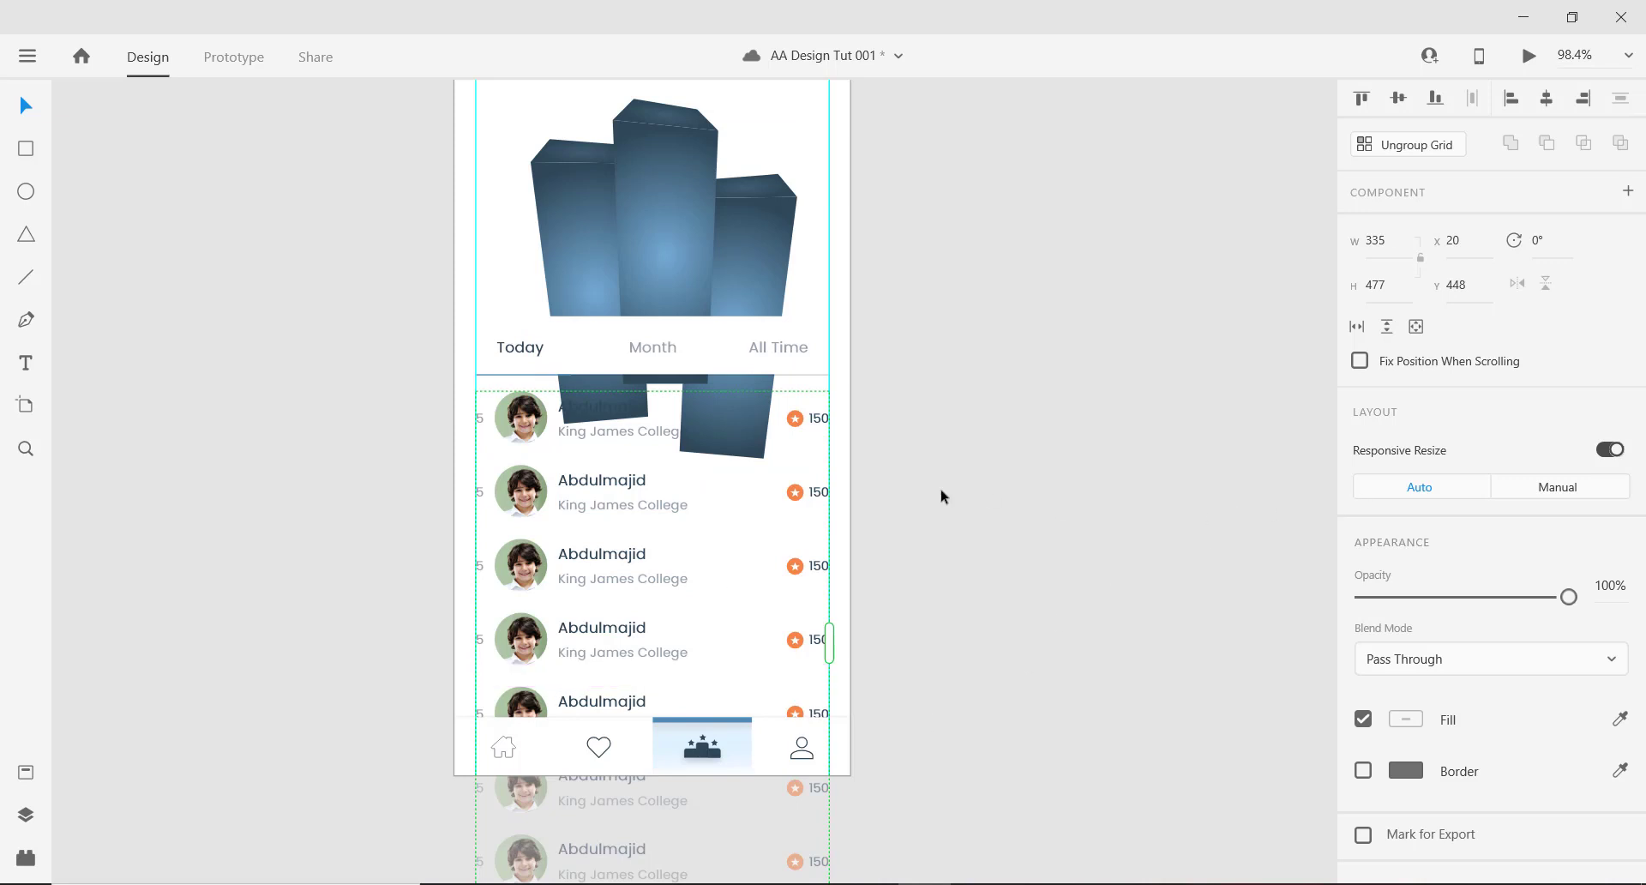
scroll(574, 507, "down", 3)
scroll(562, 507, "up", 5)
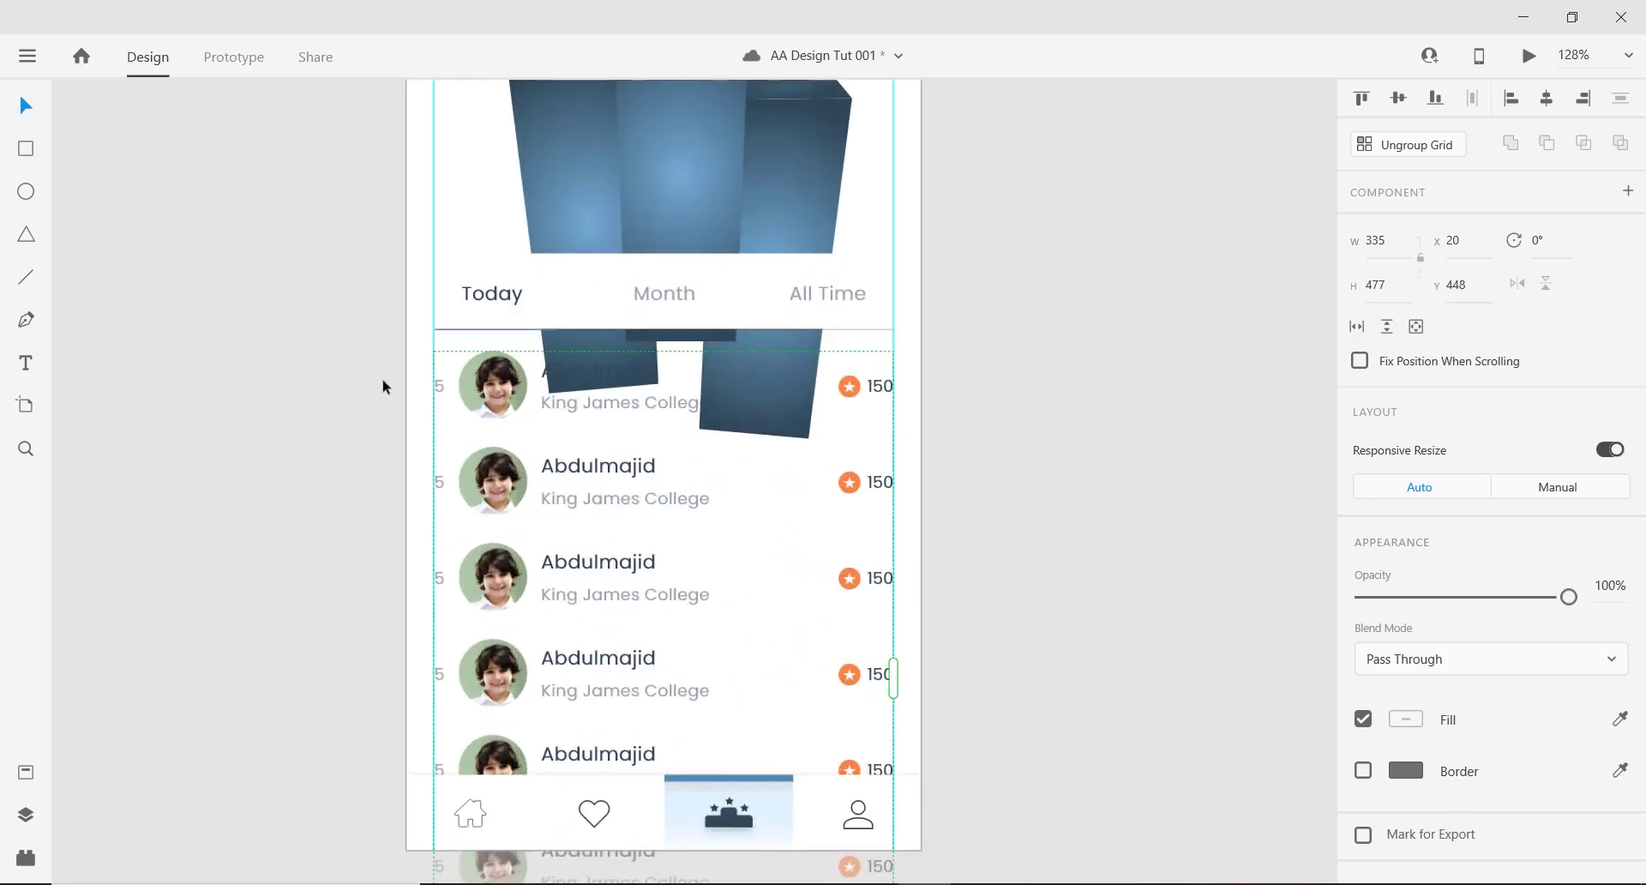
key("r")
left_click(26, 106)
left_click(26, 150)
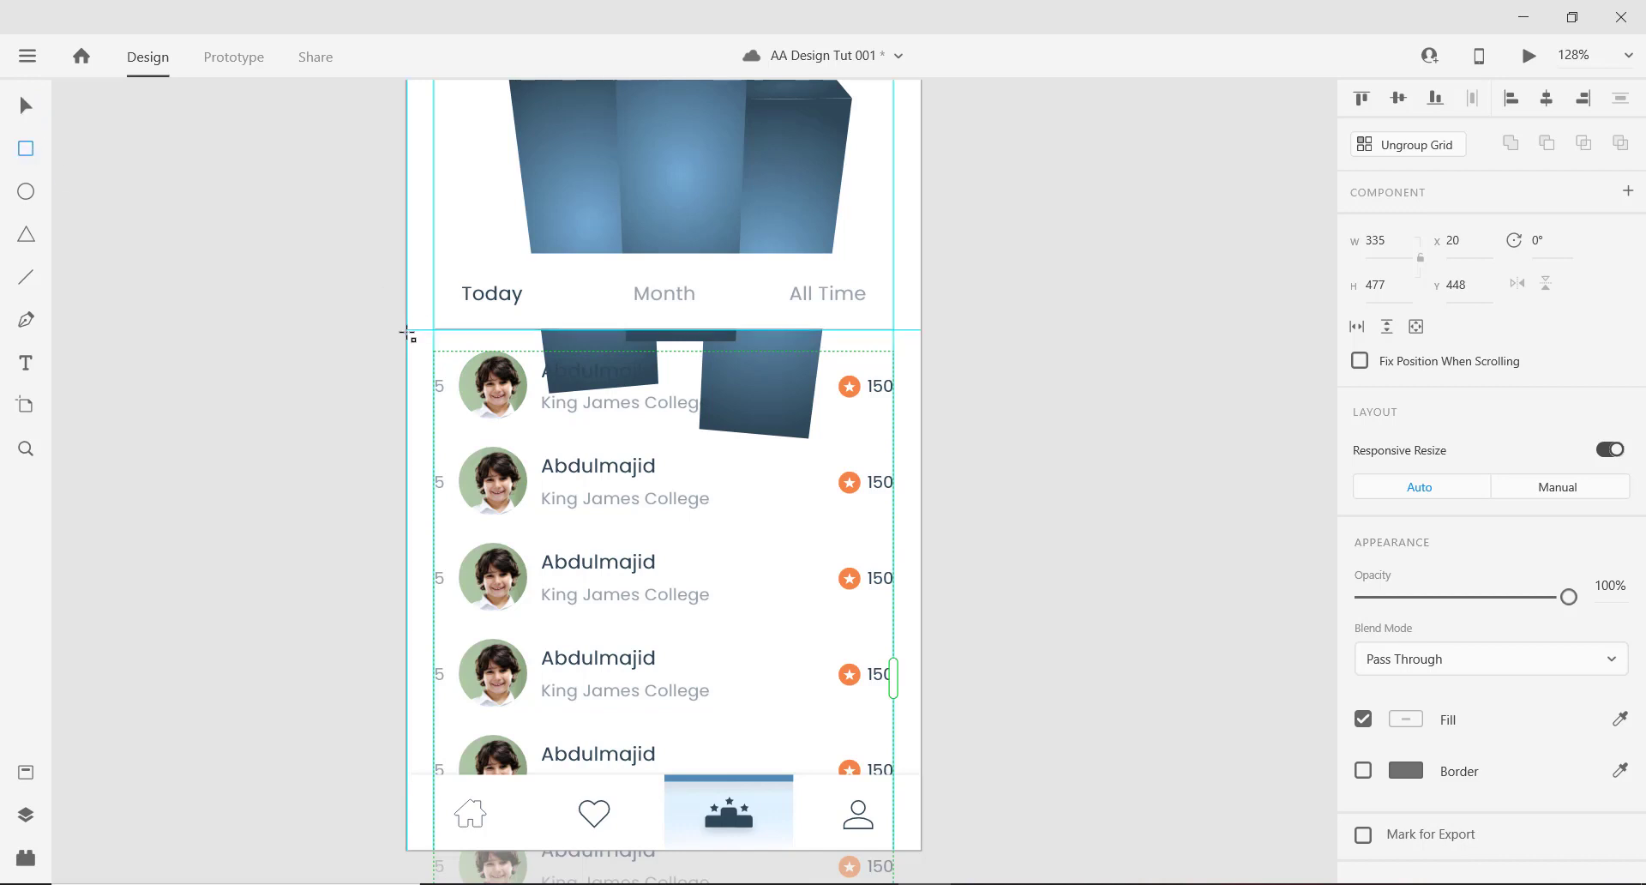
mouse_move(408, 331)
left_mouse_down()
mouse_move(433, 403)
mouse_move(740, 605)
mouse_move(873, 796)
mouse_move(903, 766)
mouse_move(919, 779)
left_mouse_up()
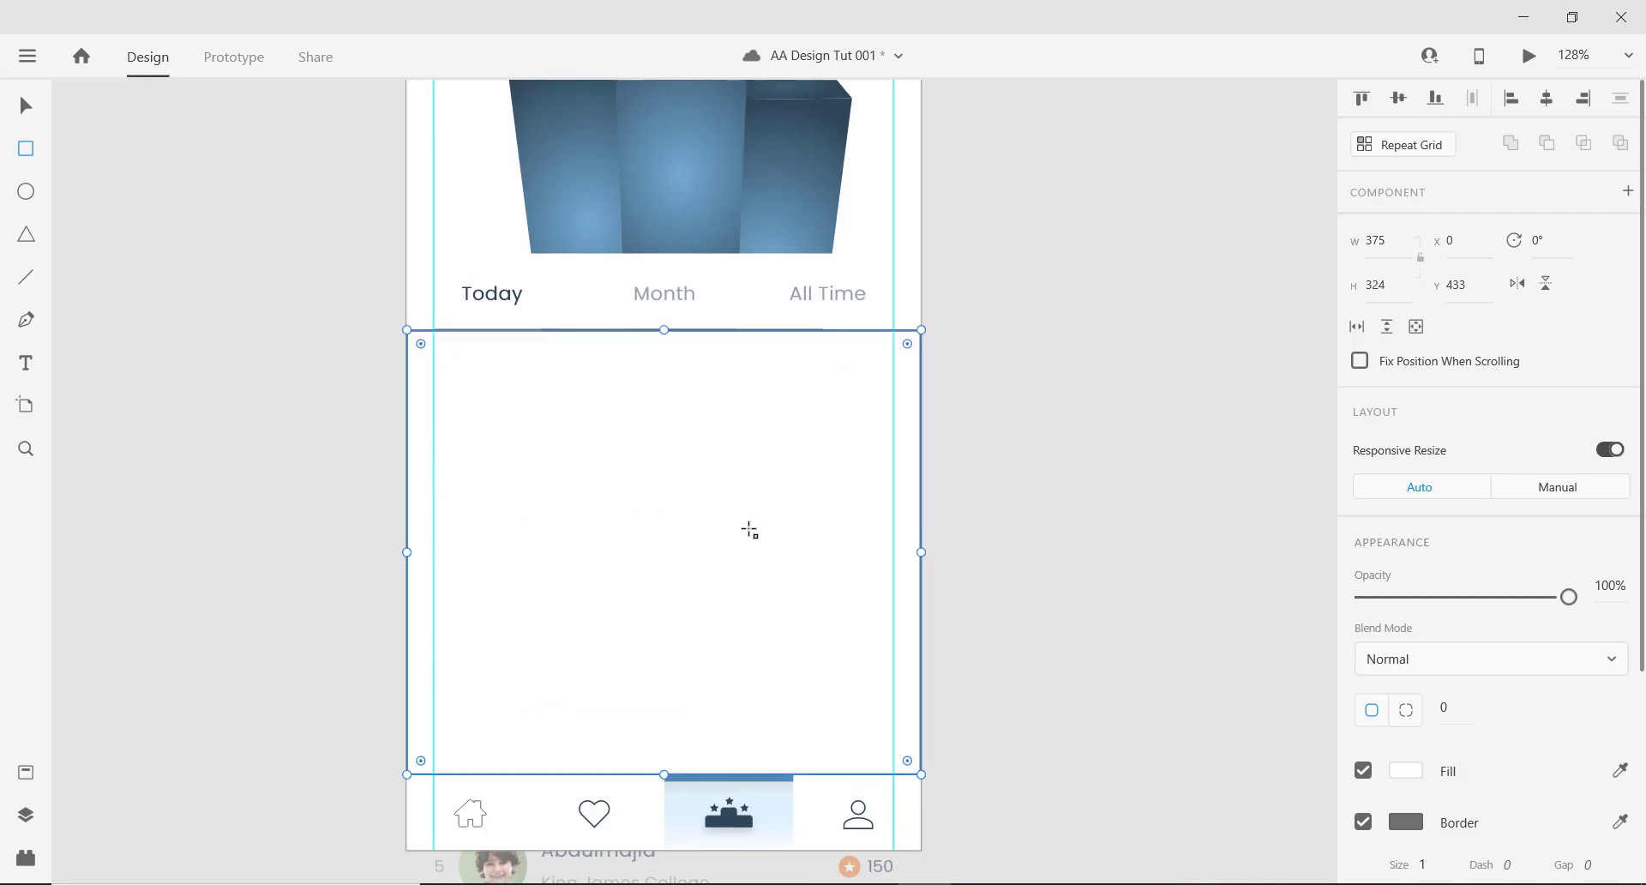
Send the new rectangle to the back behind the ranking list, and send the podium group to the back behind the rectangle.
right_click(740, 529)
mouse_move(973, 542)
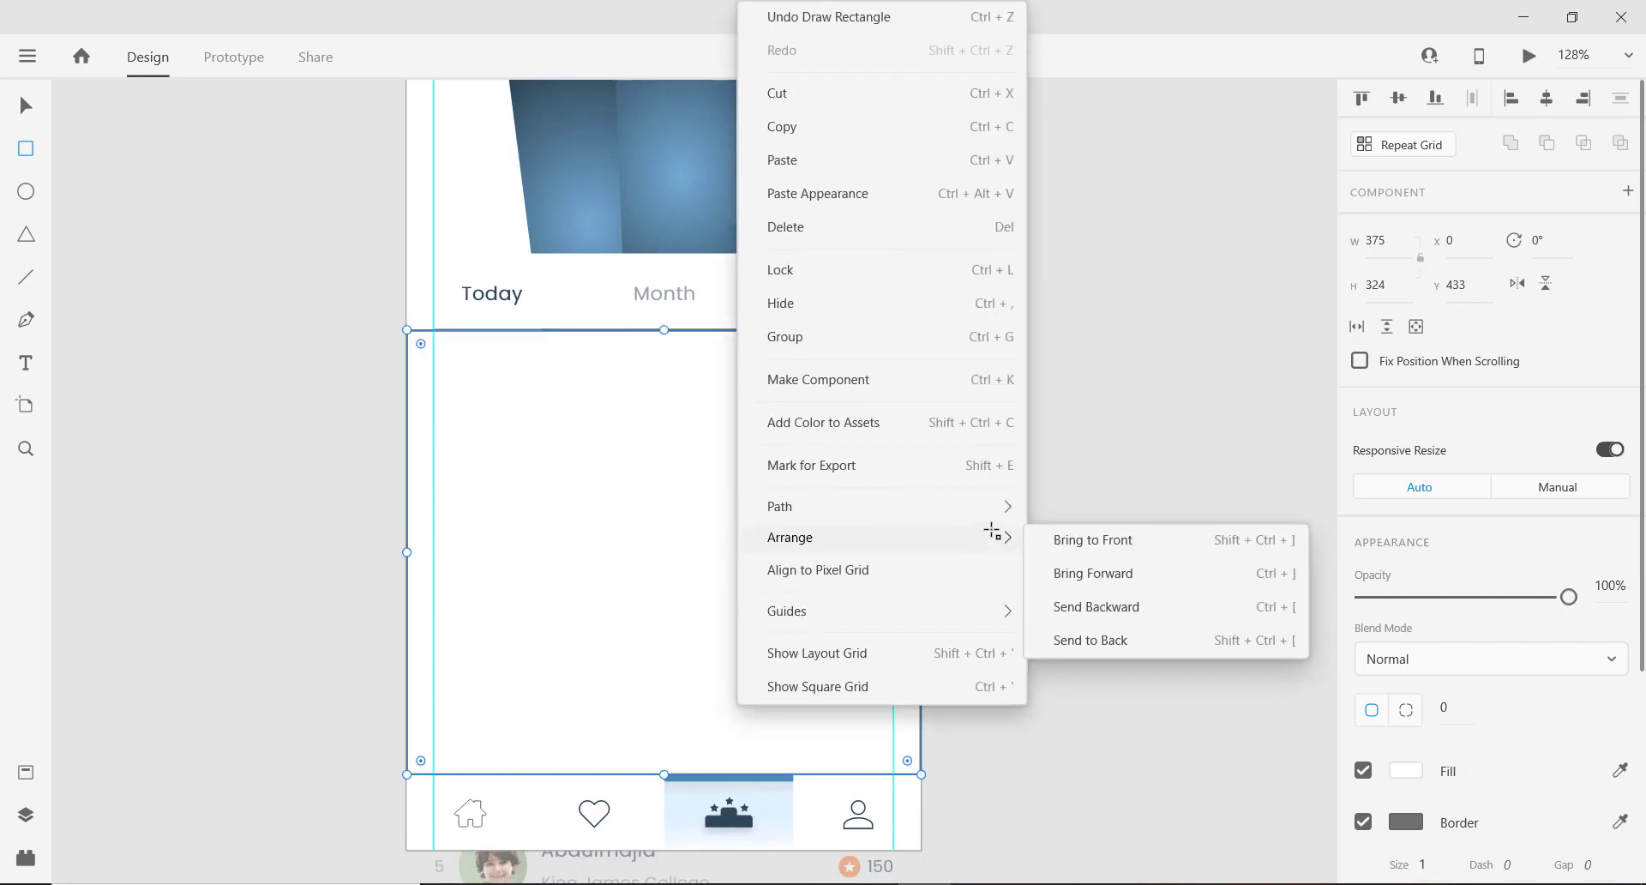
left_click(1116, 638)
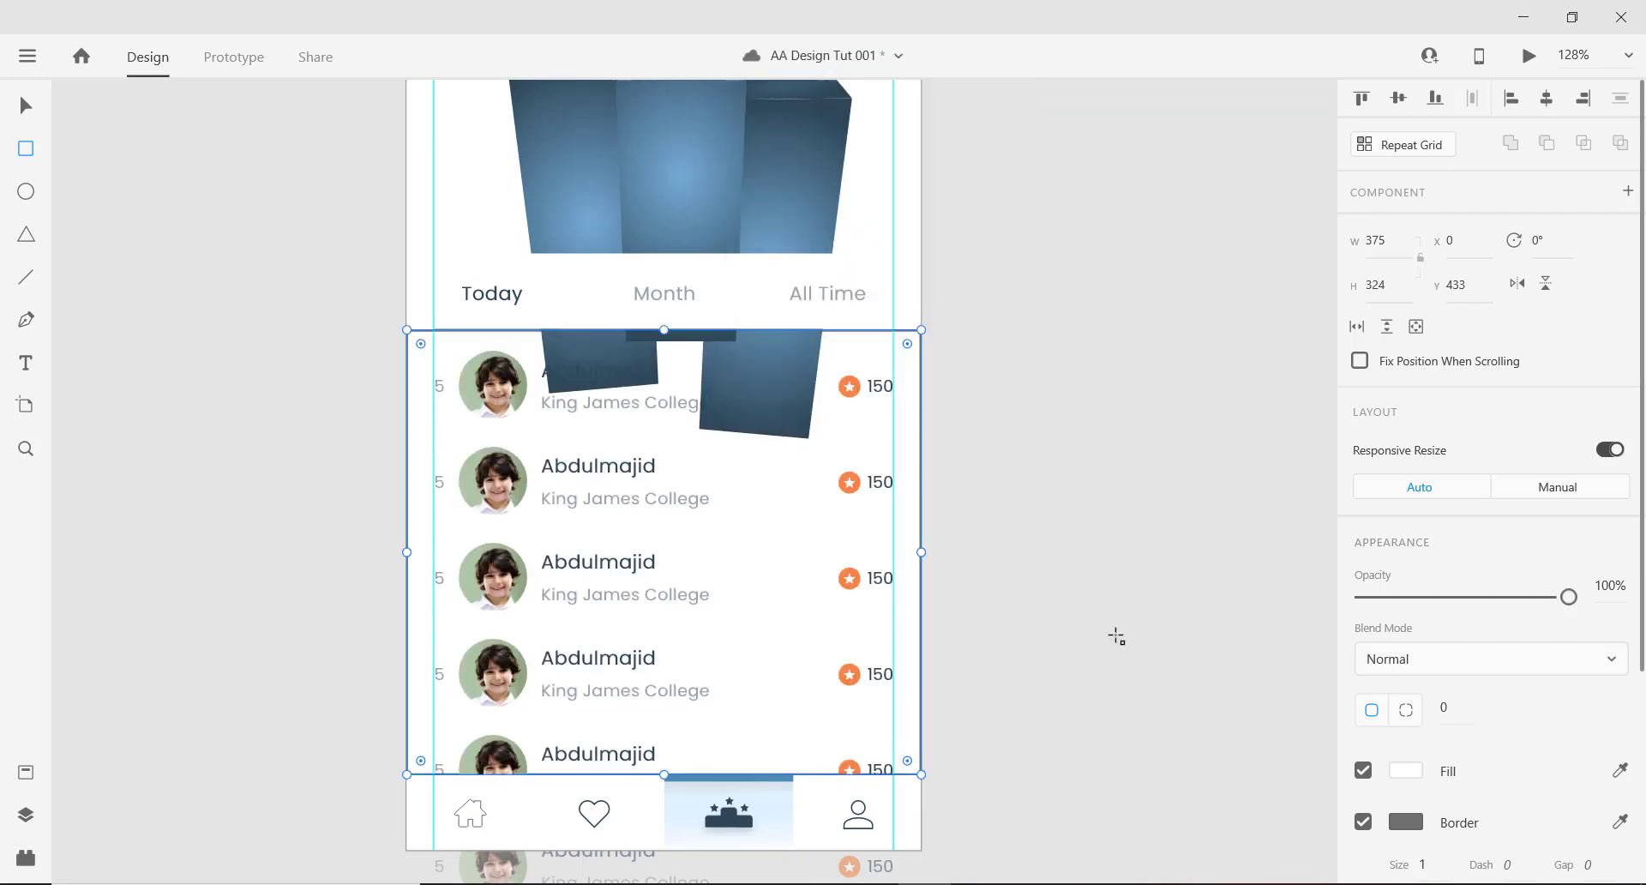
left_click(26, 104)
left_click(631, 174)
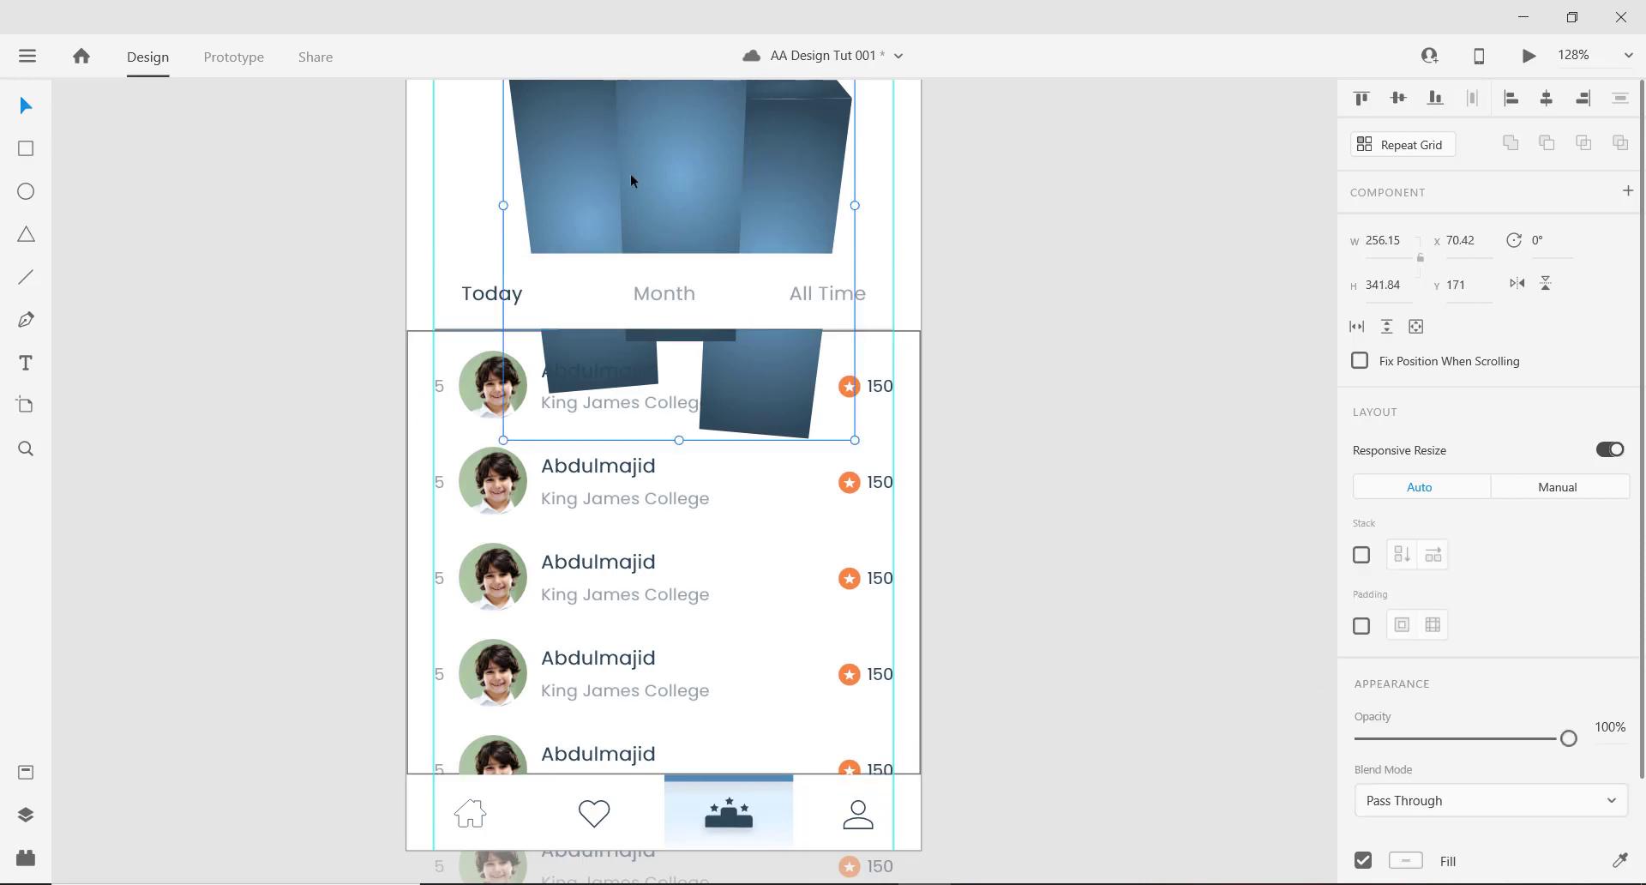
right_click(631, 175)
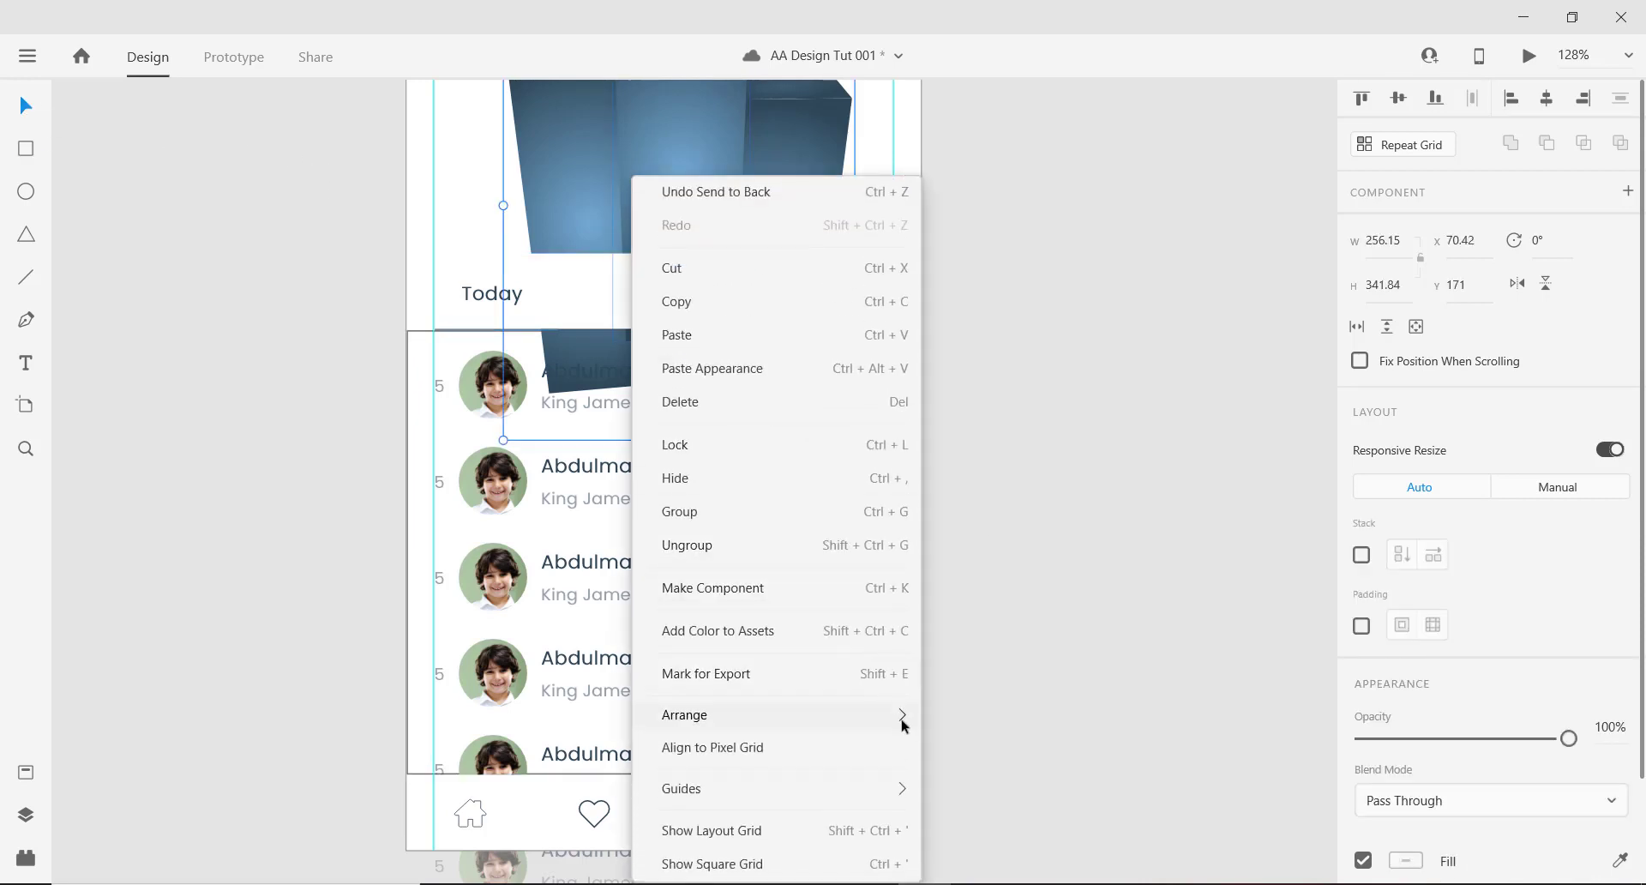
mouse_move(904, 720)
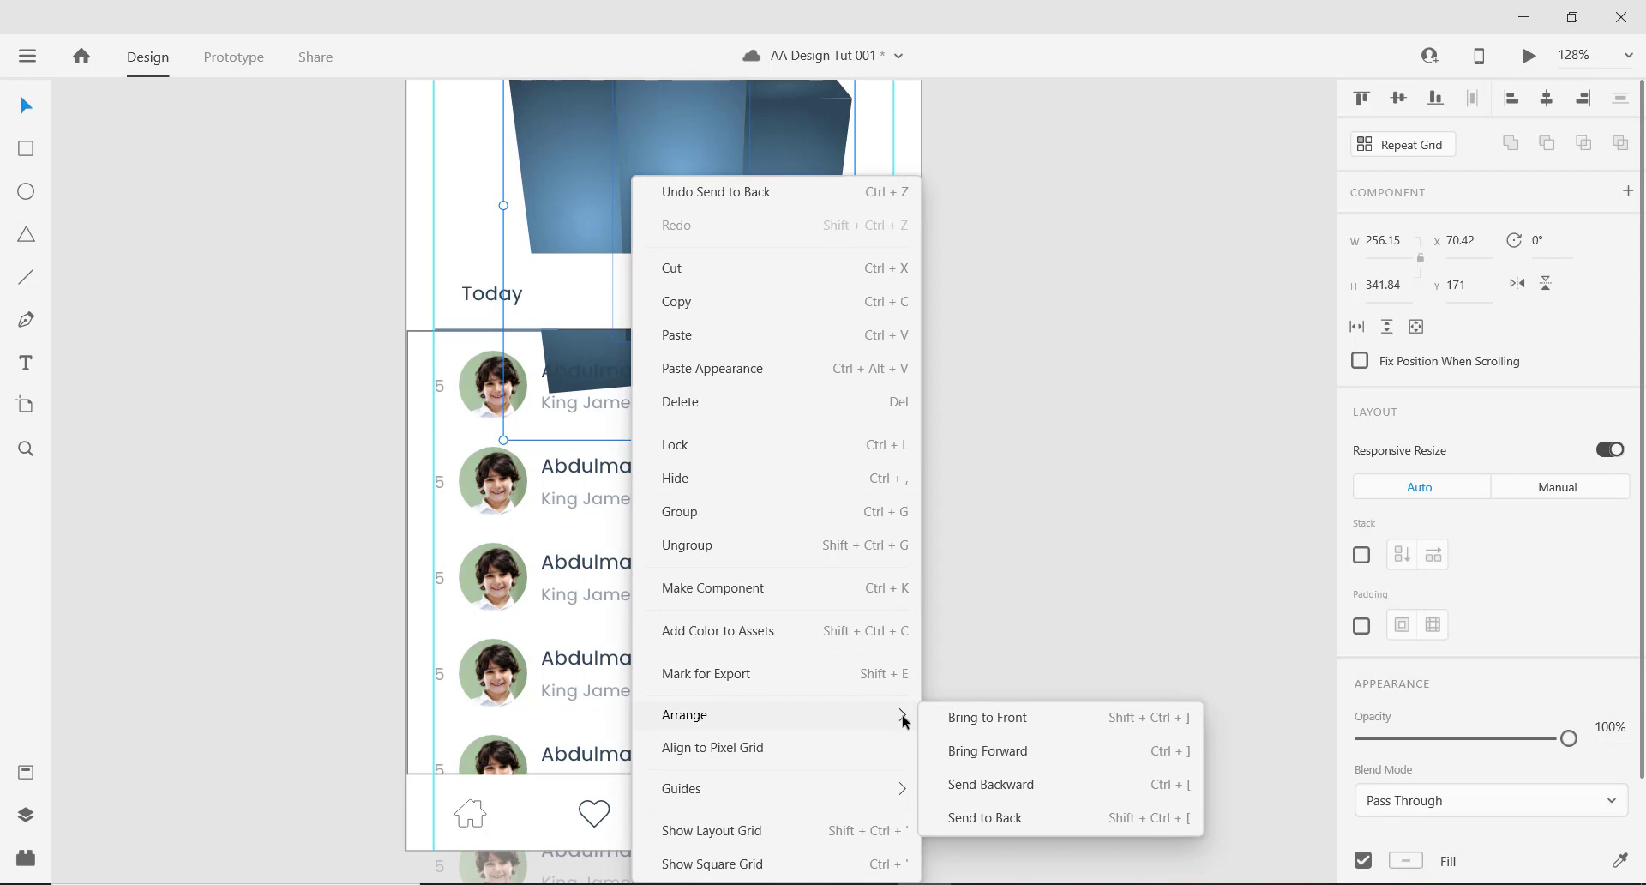
left_click(1019, 817)
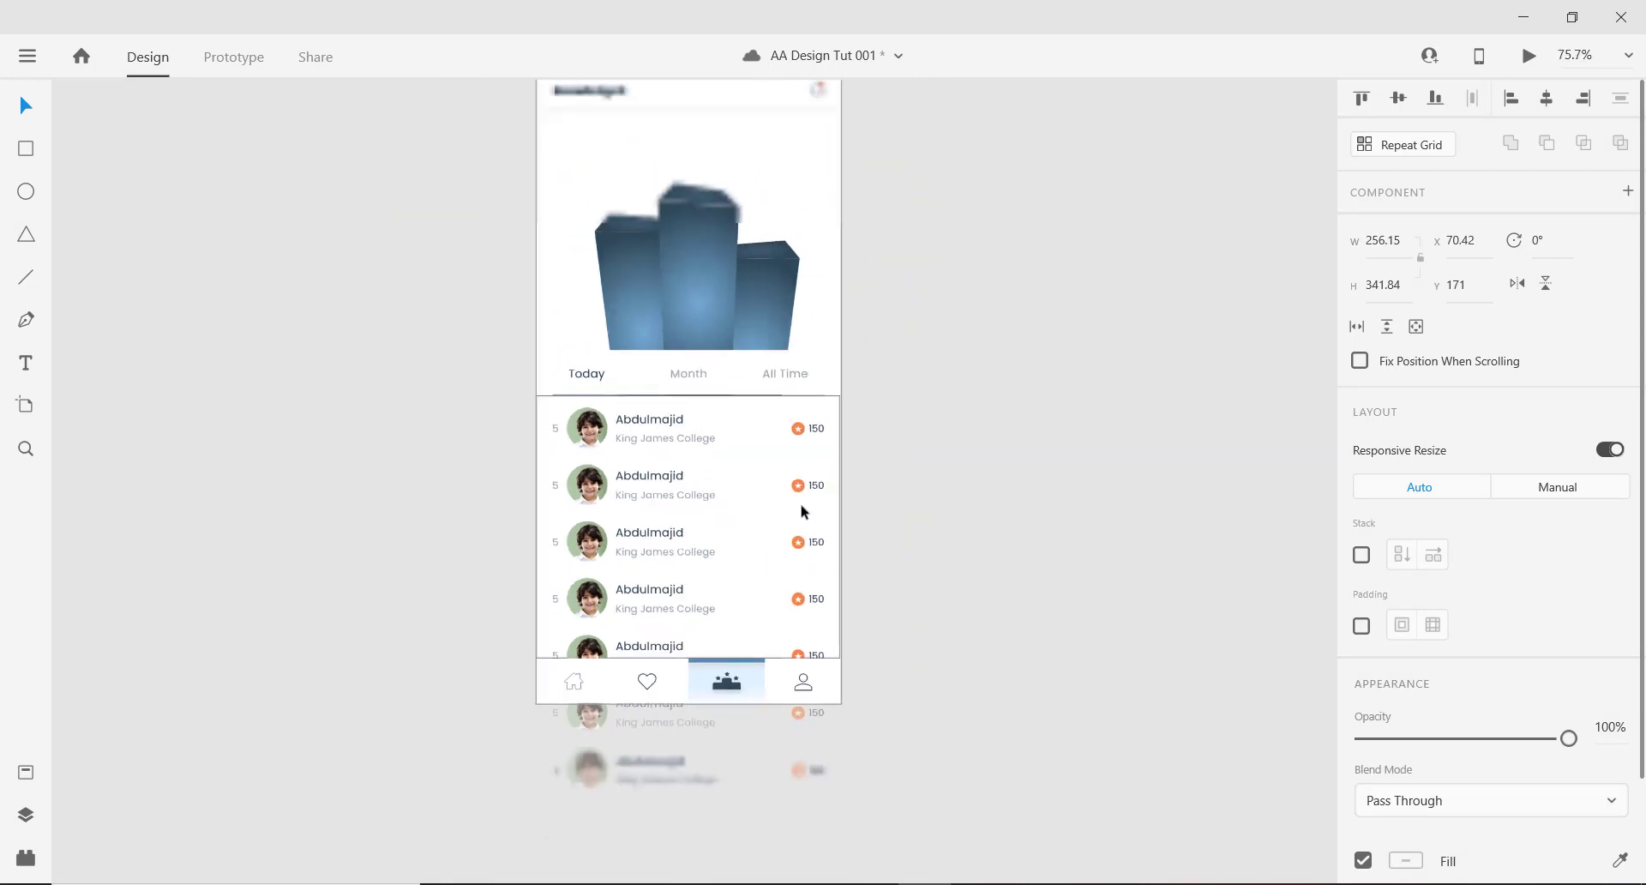
scroll(726, 501, "down", 3)
Remove the border from the white rectangle behind the ranking list.
left_click(835, 409)
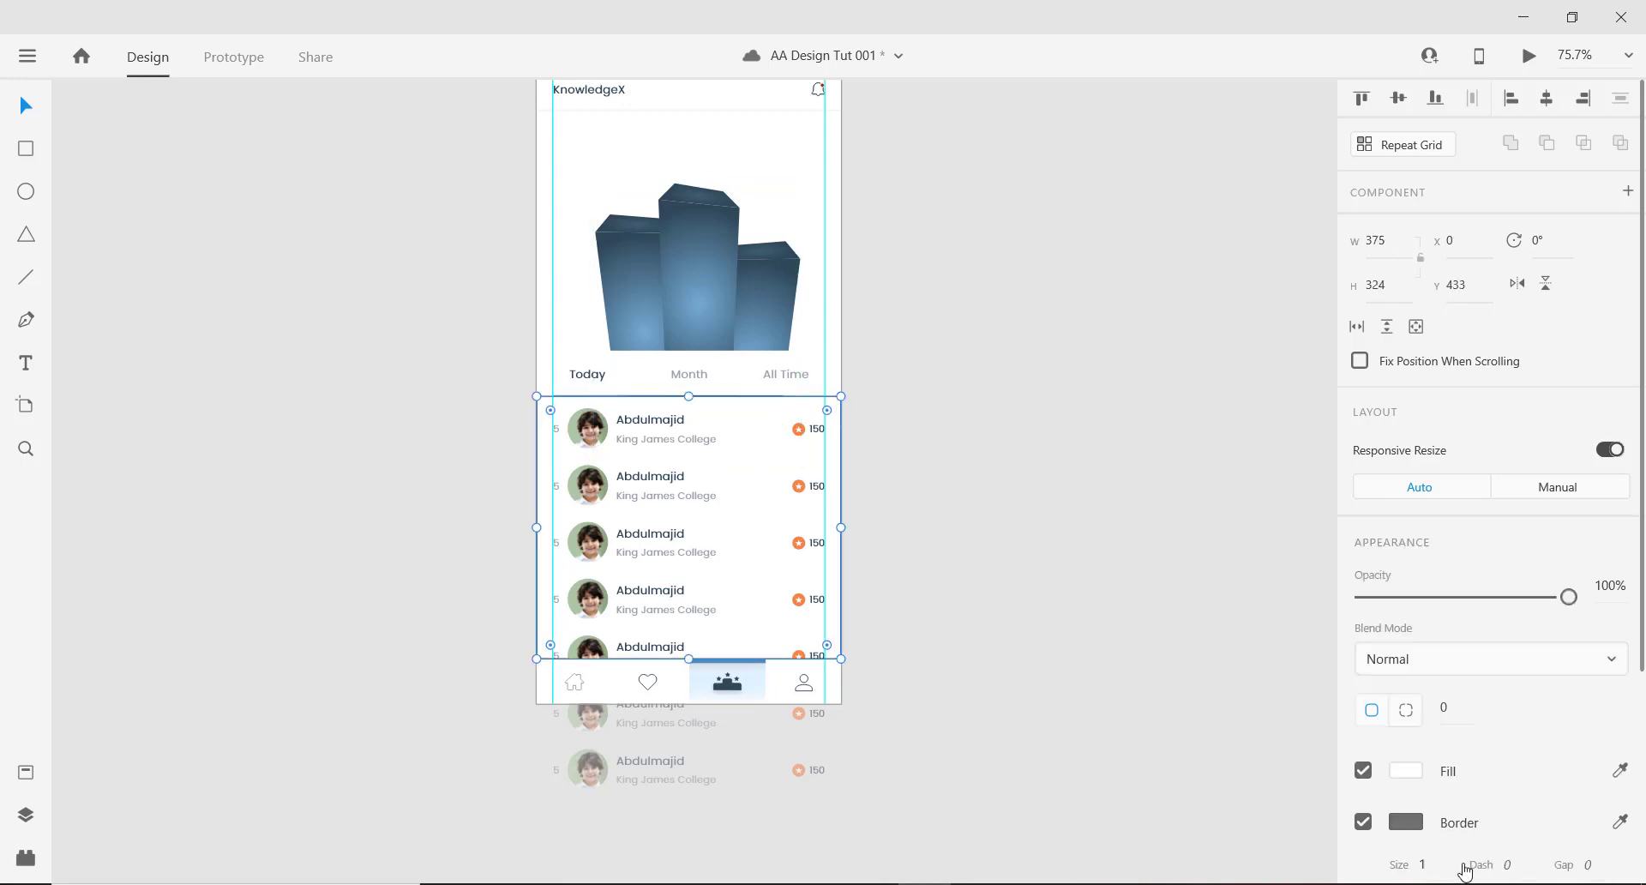
left_click(1372, 825)
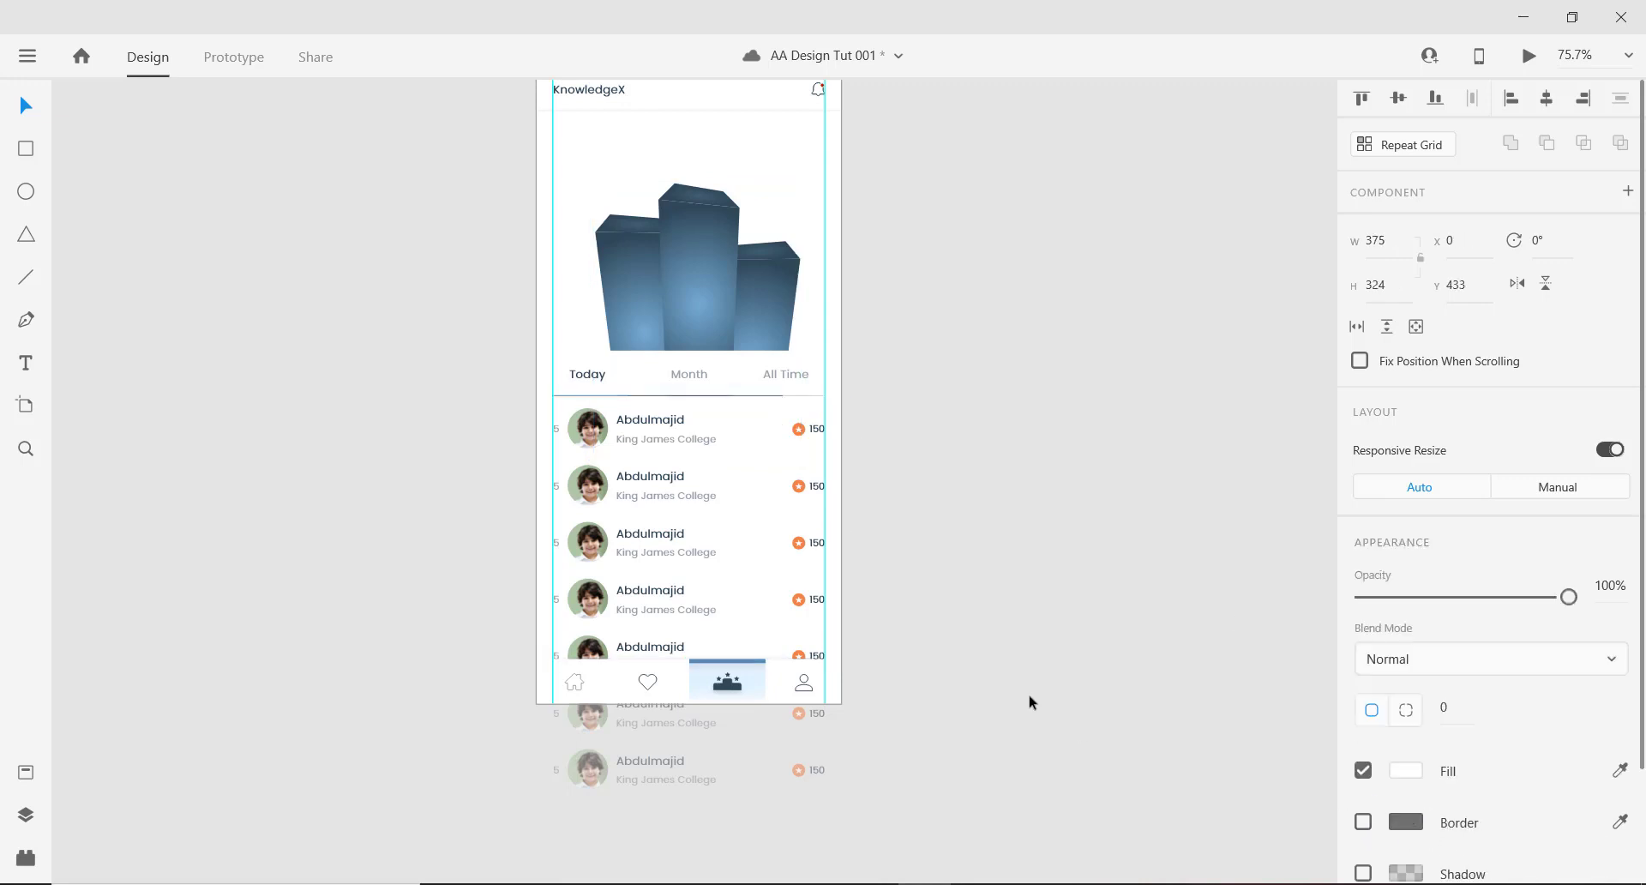
scroll(742, 491, "up", 2)
scroll(669, 538, "down", 4)
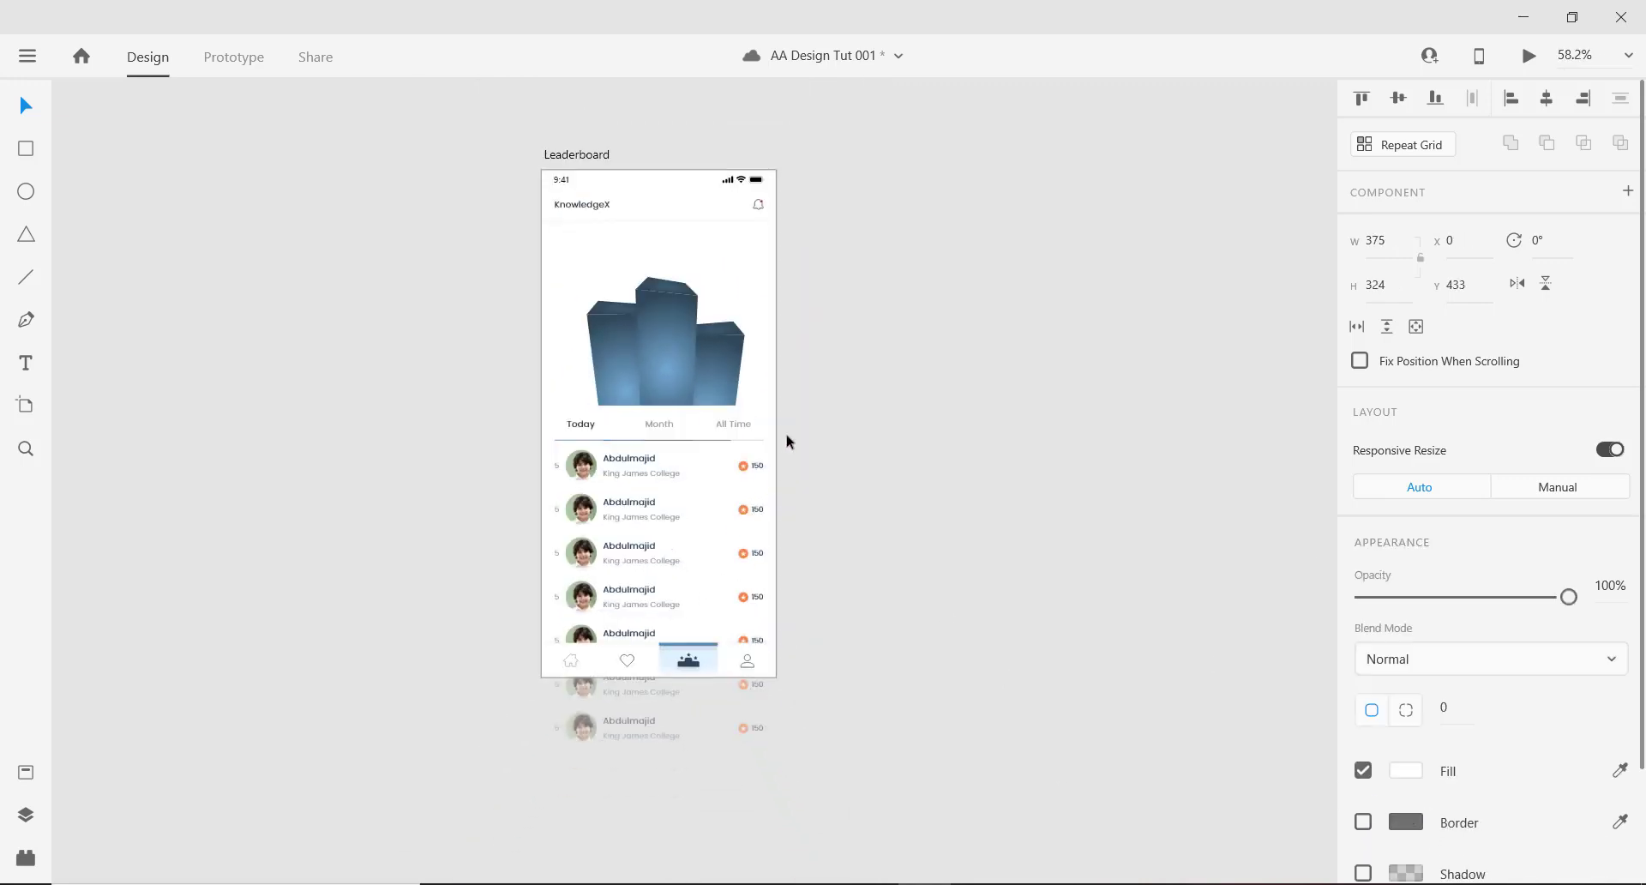
Lower the podium group to X 59.42, Y 206, leaving more space beneath the header.
scroll(778, 350, "up", 1)
left_click_drag(674, 316, 670, 340)
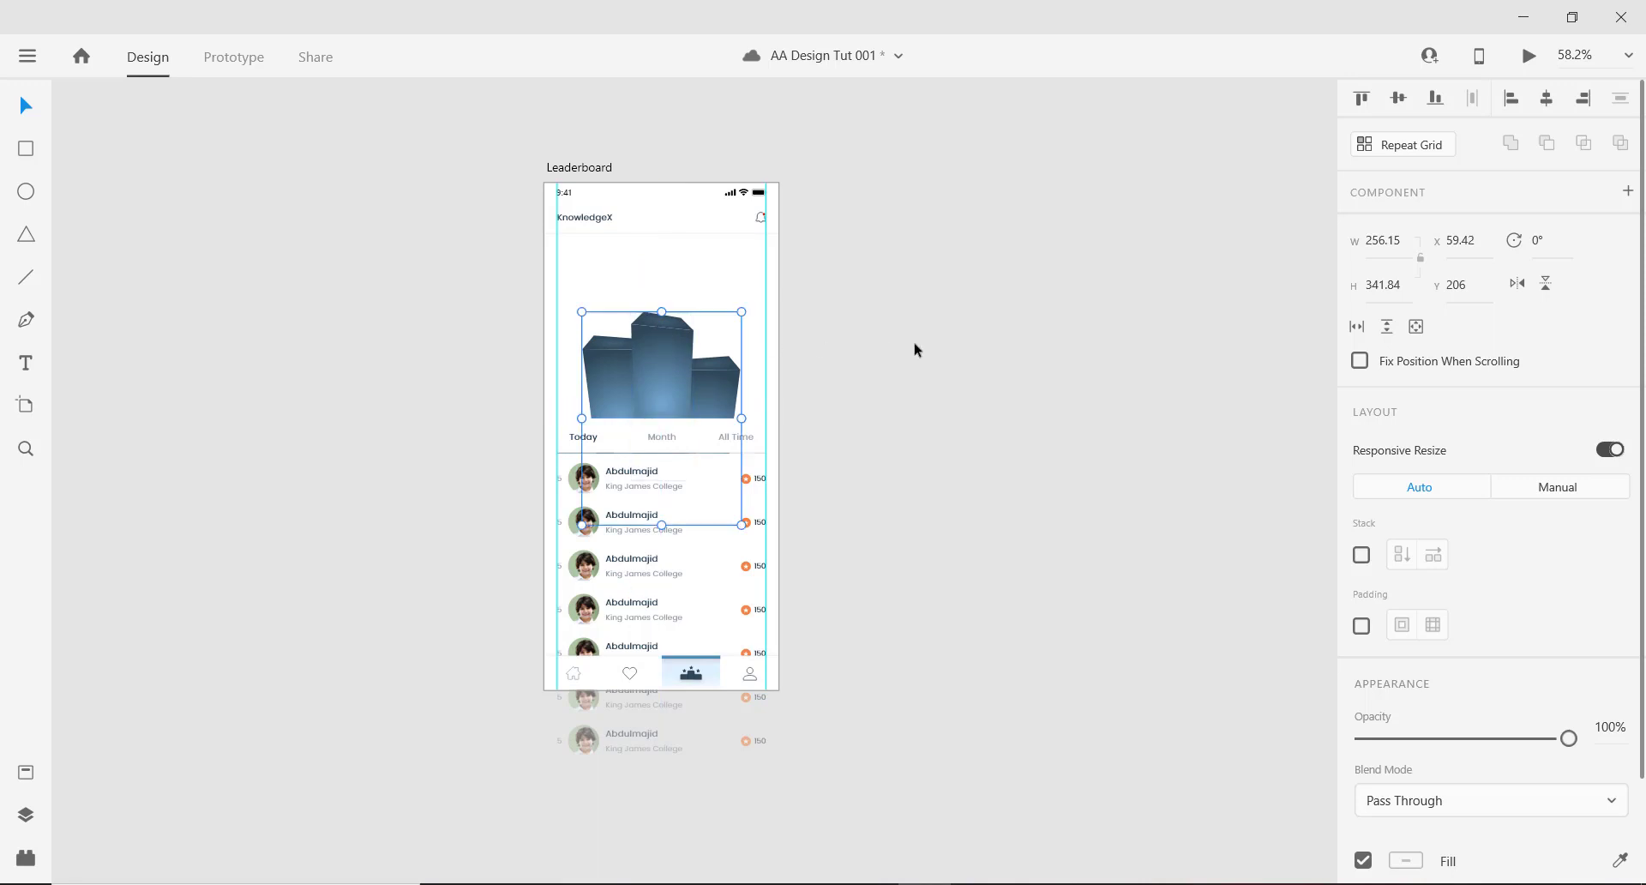
left_click(915, 349)
Examine how the podium sits on the Leaderboard screen between the header and the tabs.
scroll(720, 478, "down", 3)
scroll(704, 476, "up", 5)
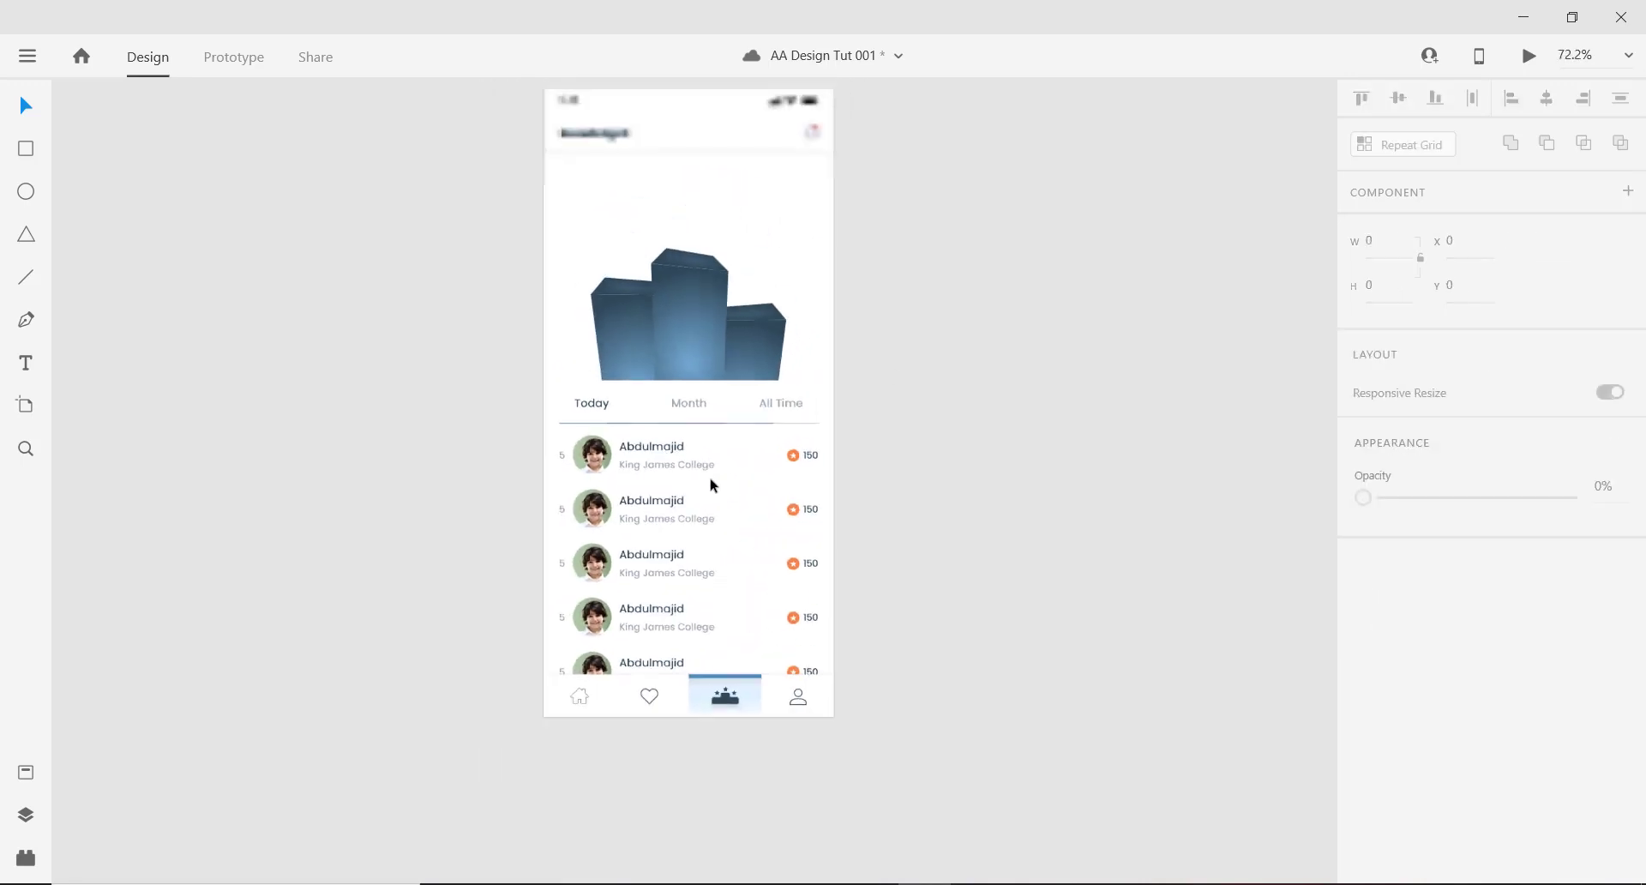
scroll(713, 478, "down", 3)
scroll(706, 470, "up", 1)
scroll(725, 340, "up", 1)
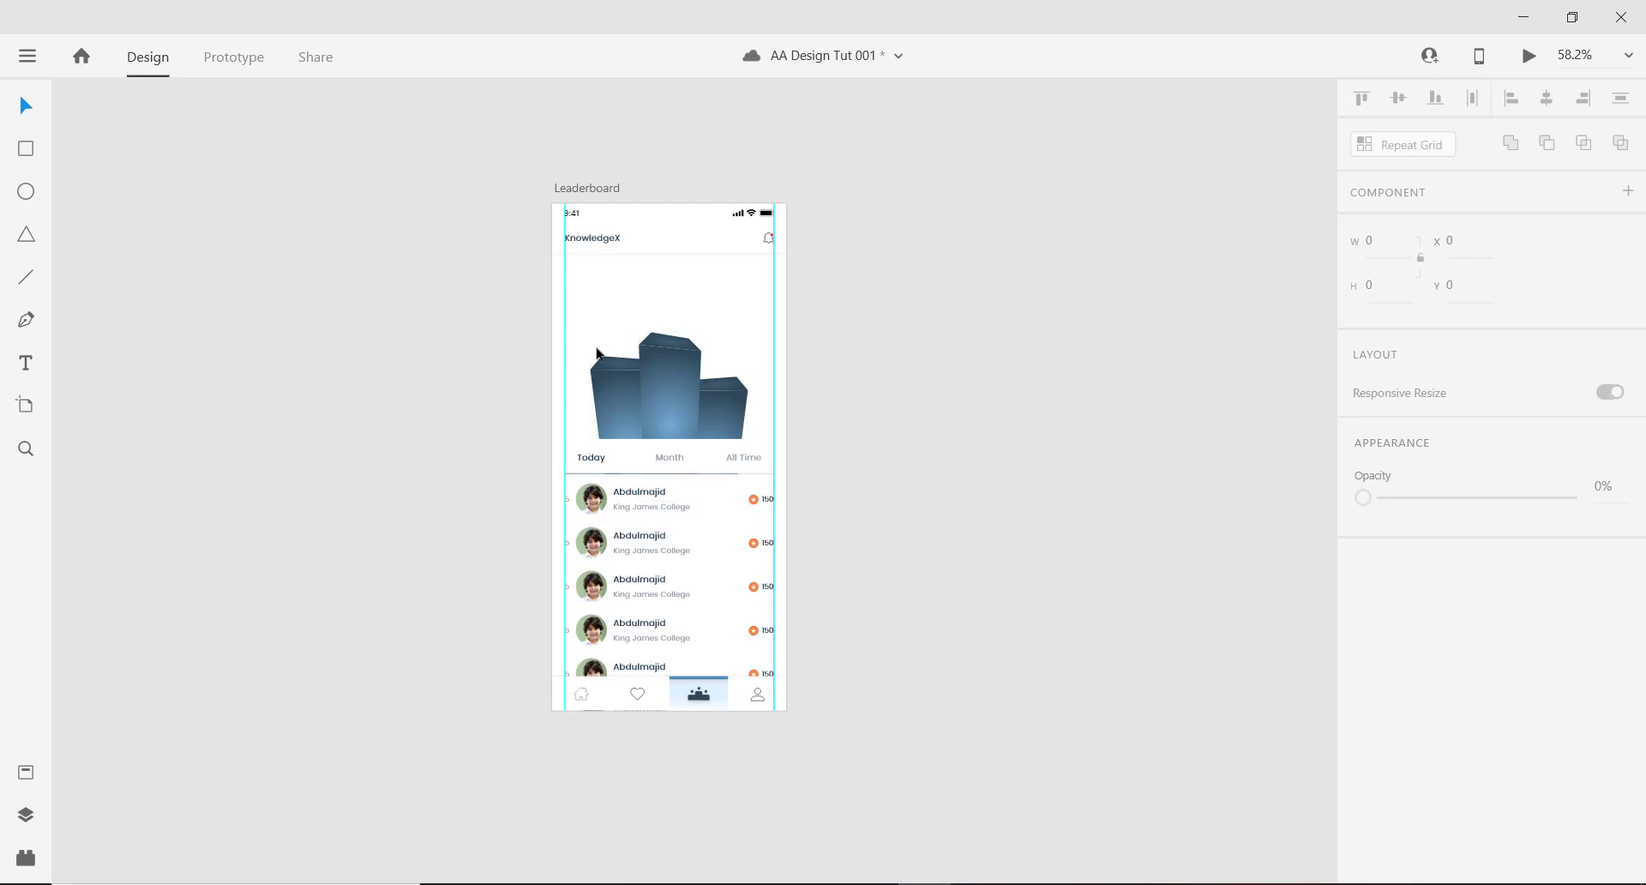
scroll(652, 429, "up", 1)
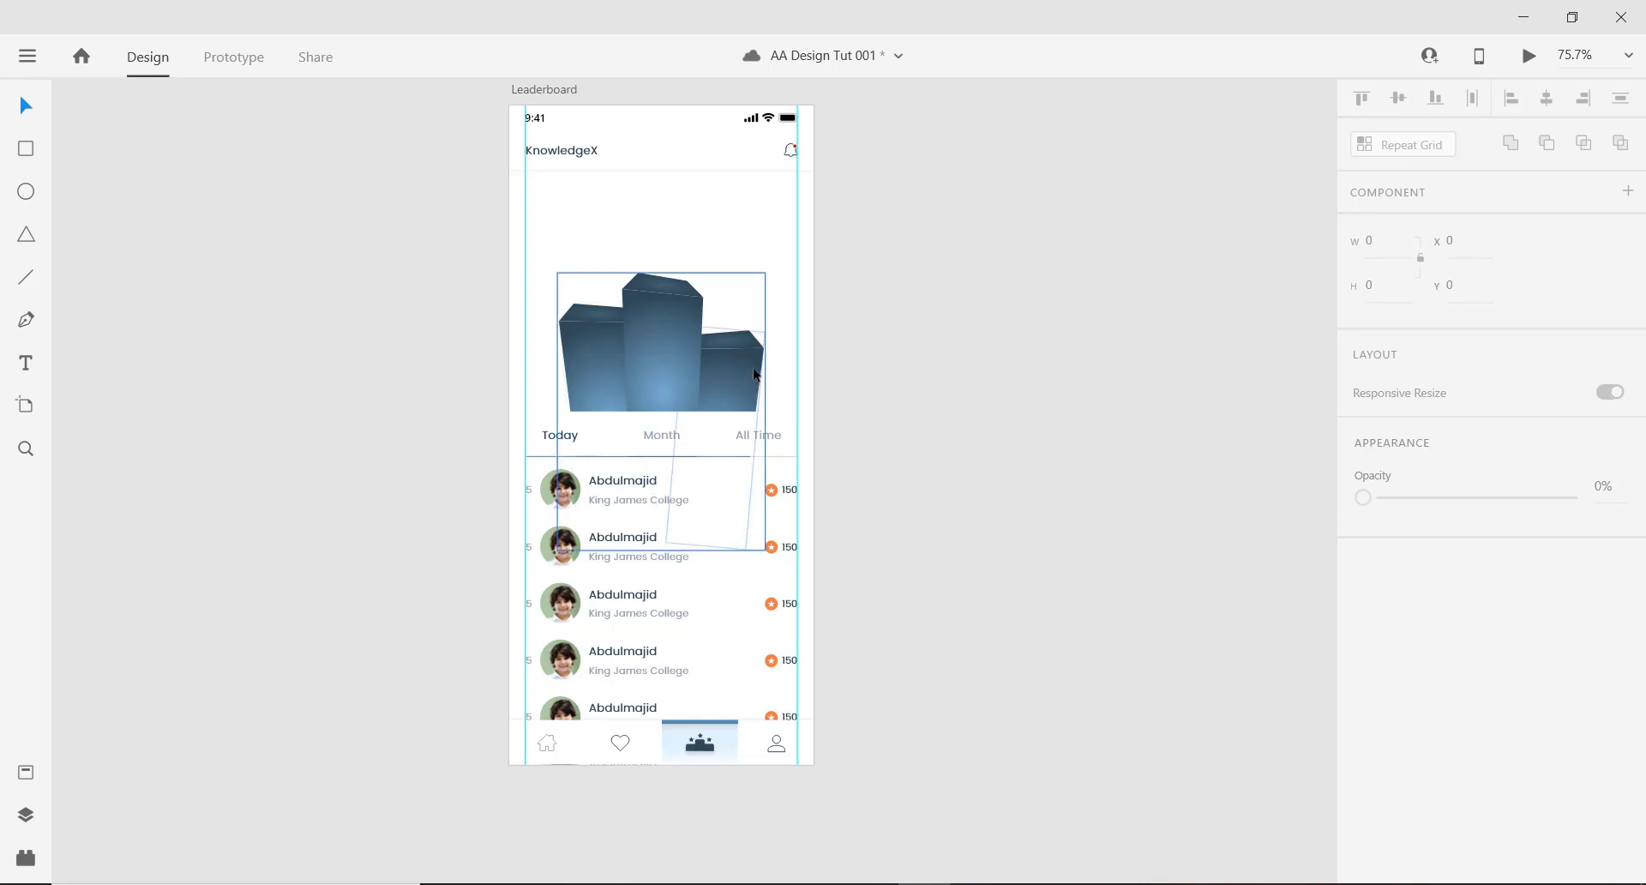
scroll(754, 374, "down", 1)
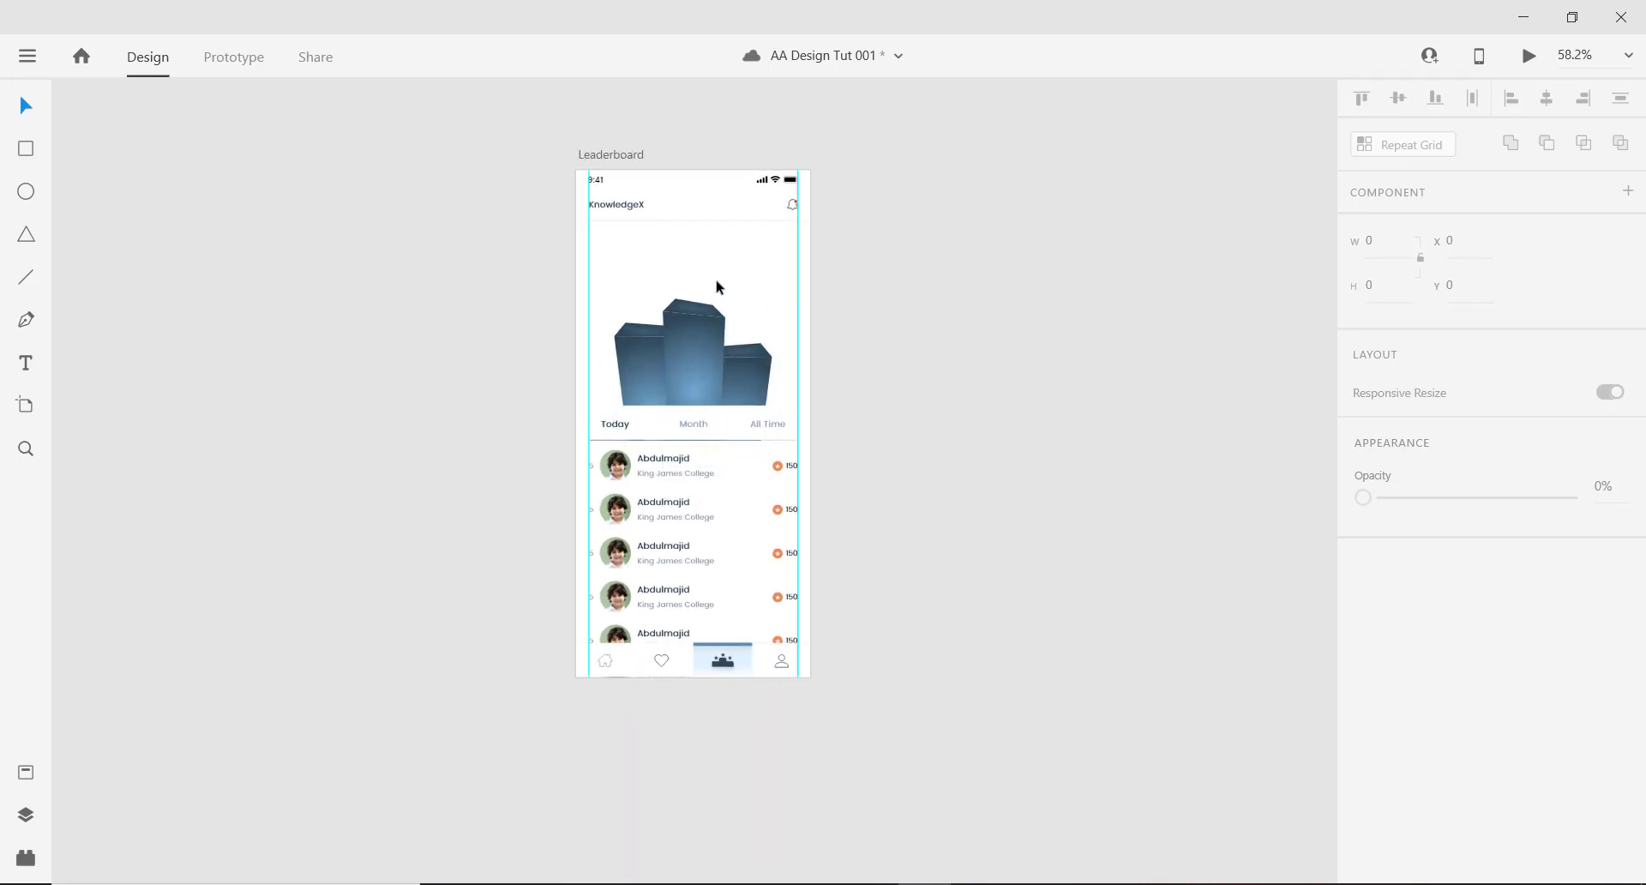
scroll(676, 298, "up", 1)
scroll(949, 365, "left", 2)
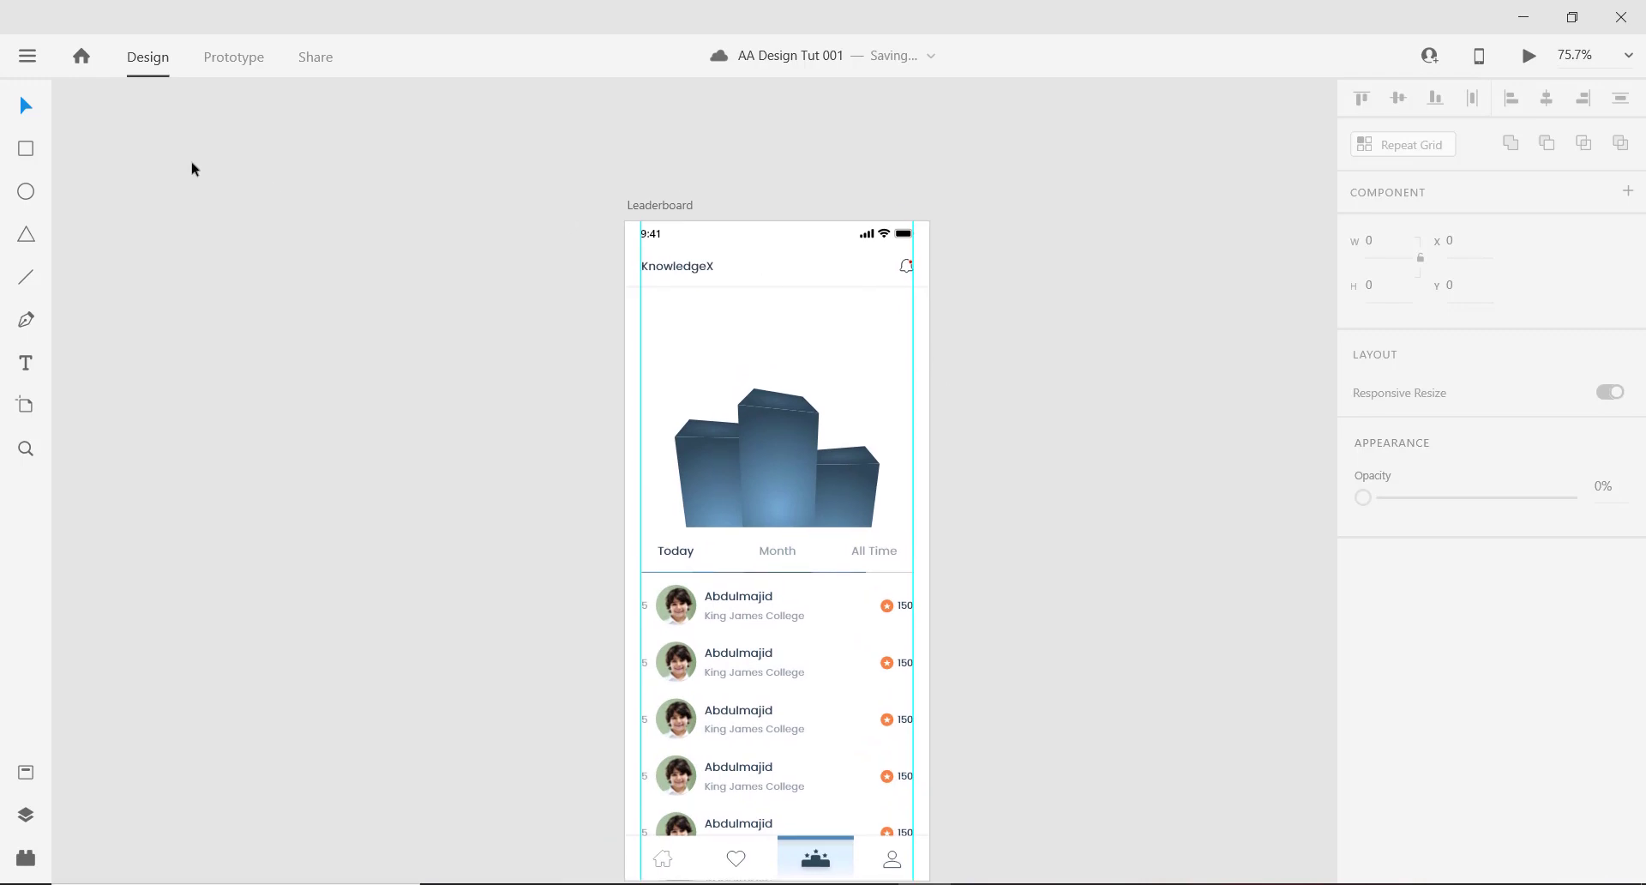
Draw a 54 × 54 circle centered above the podium's center column and place it at X 161, Y 102.
left_click(27, 193)
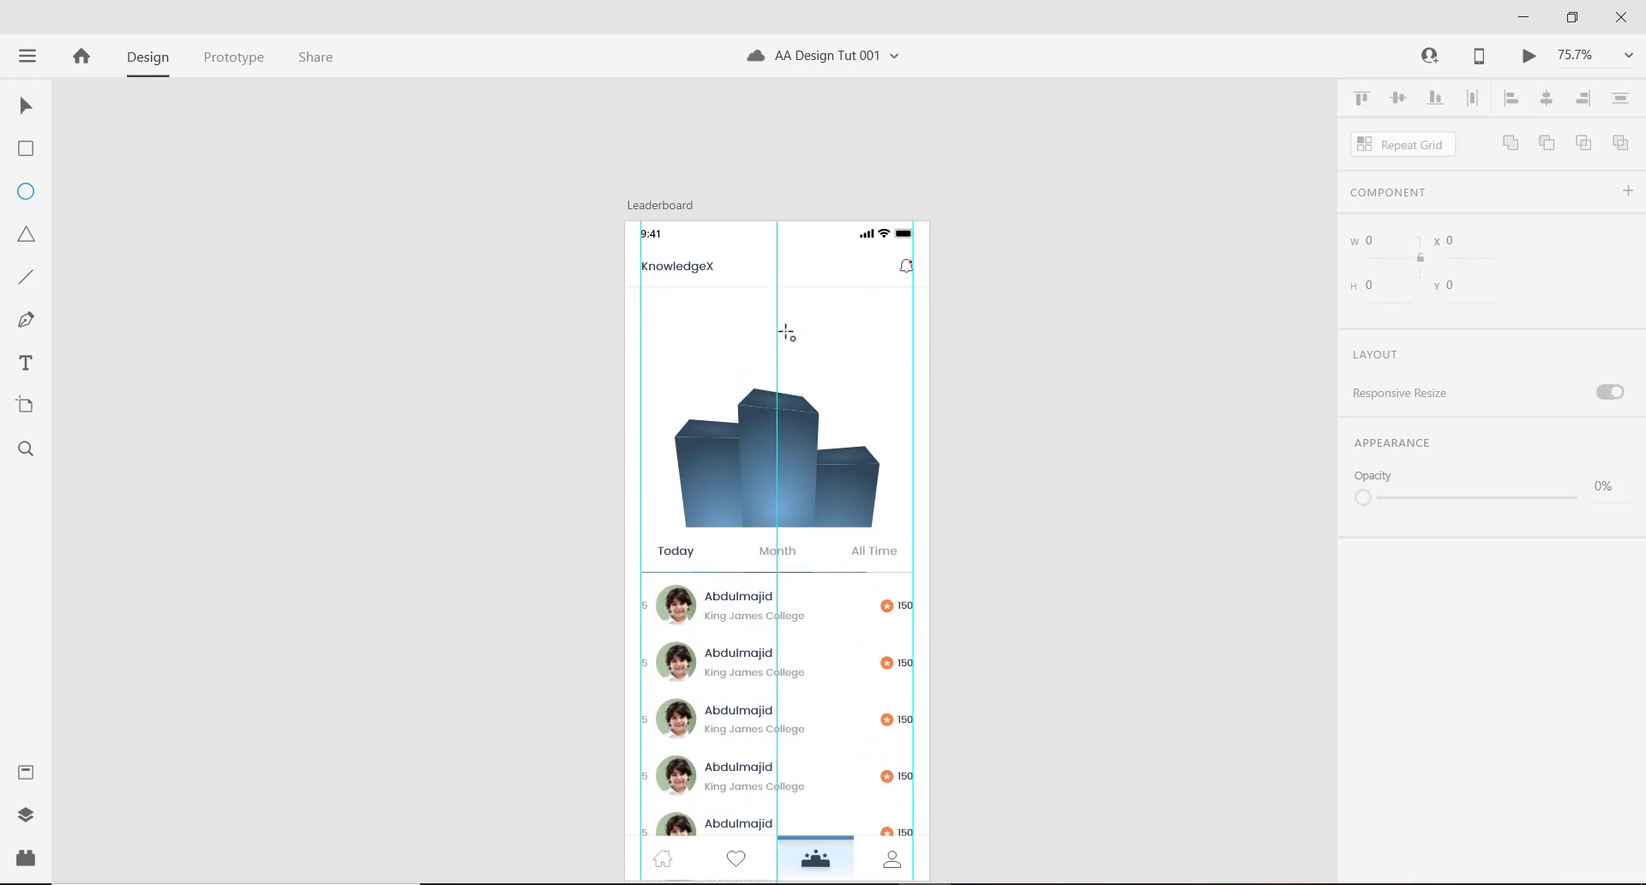
left_click_drag(782, 332, 806, 348)
left_click_drag(810, 348, 802, 347)
left_click(29, 107)
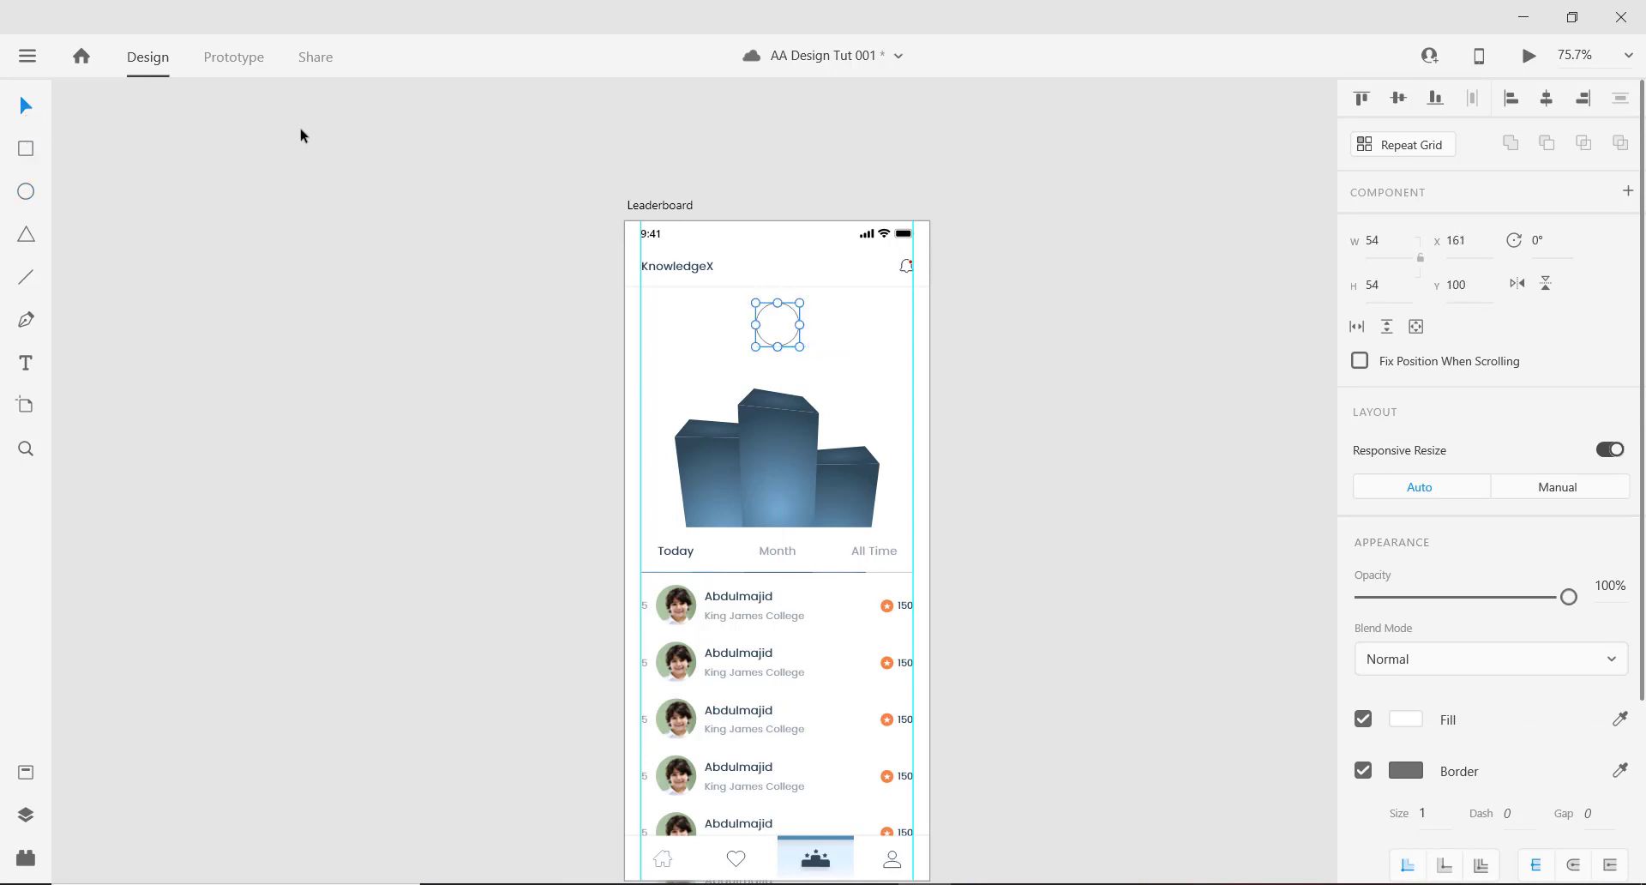
left_click_drag(774, 324, 773, 323)
Fill the circle above the center column with the saved orange swatch #F26419.
scroll(796, 348, "up", 3)
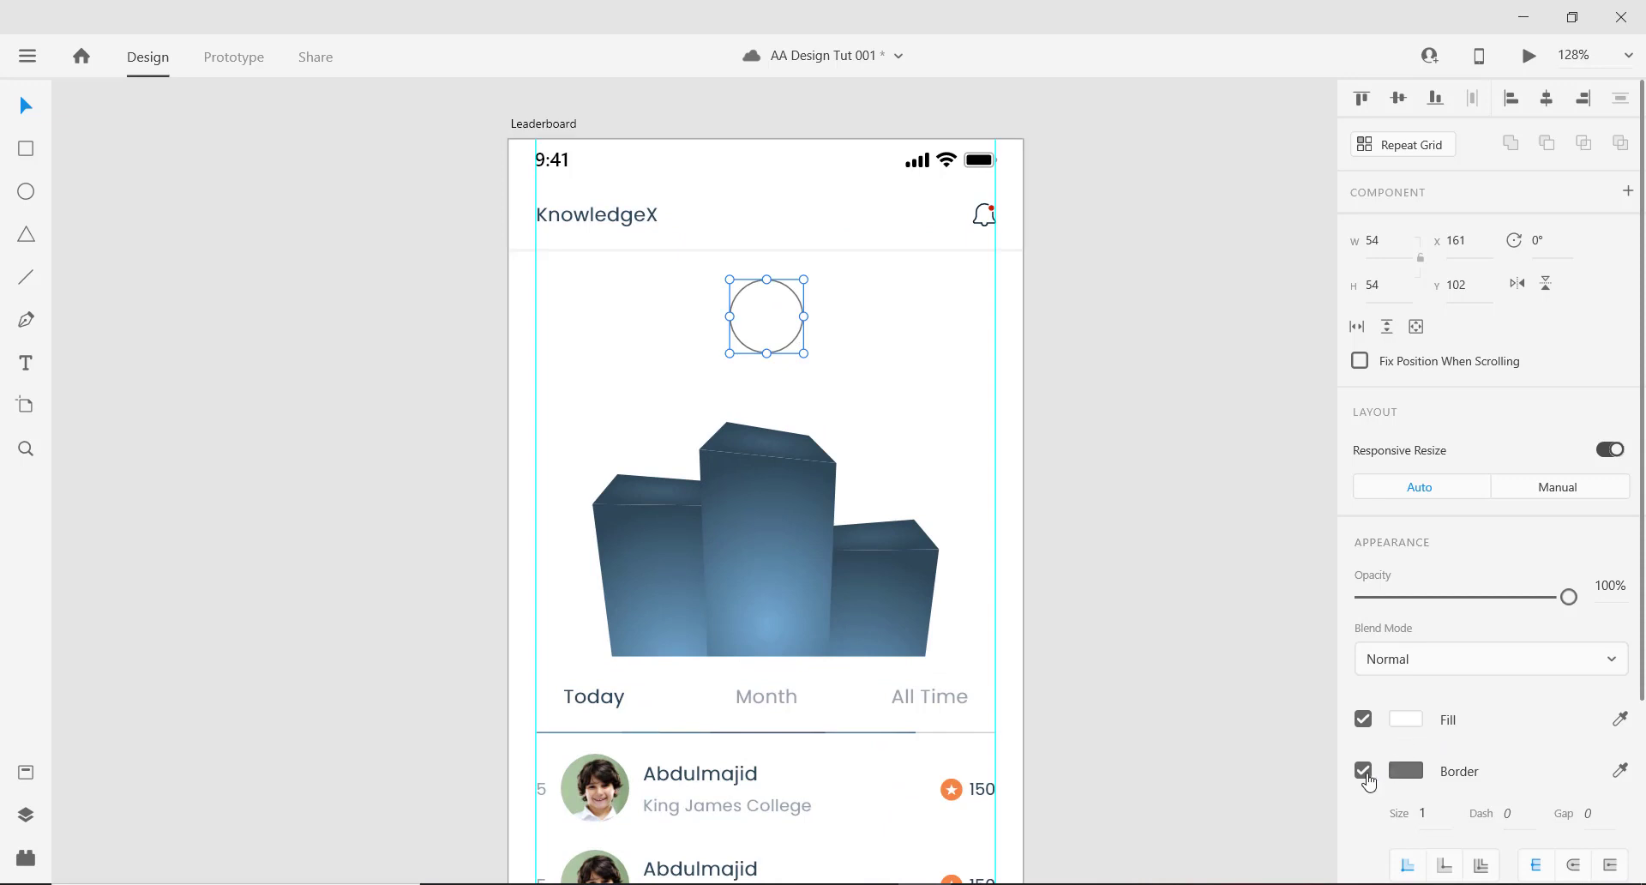
left_click(1404, 725)
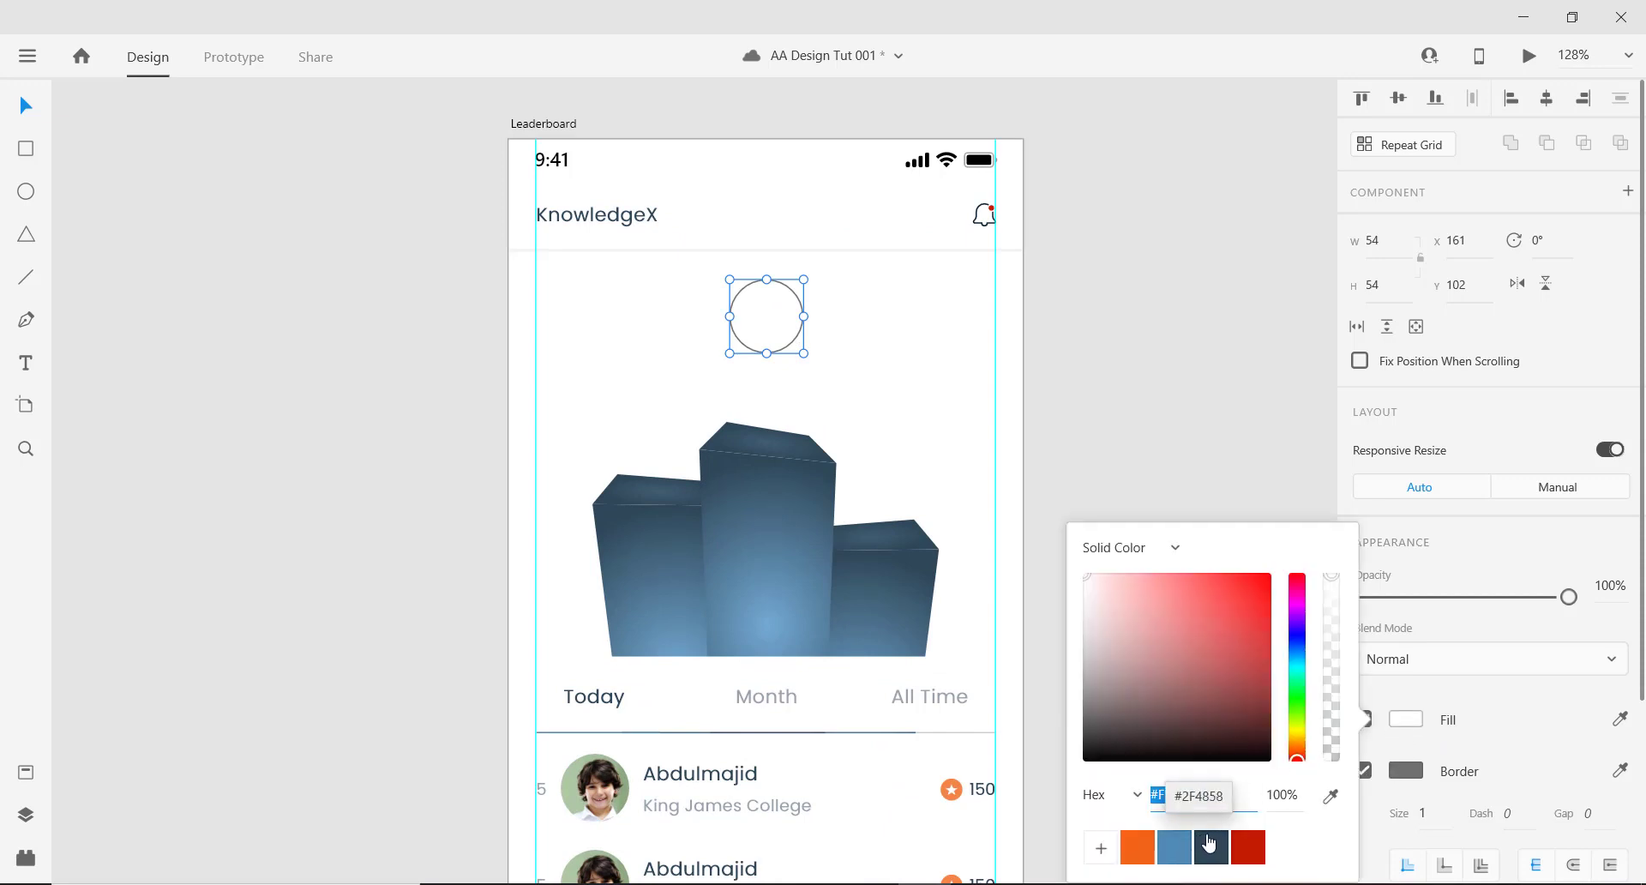
left_click(1137, 847)
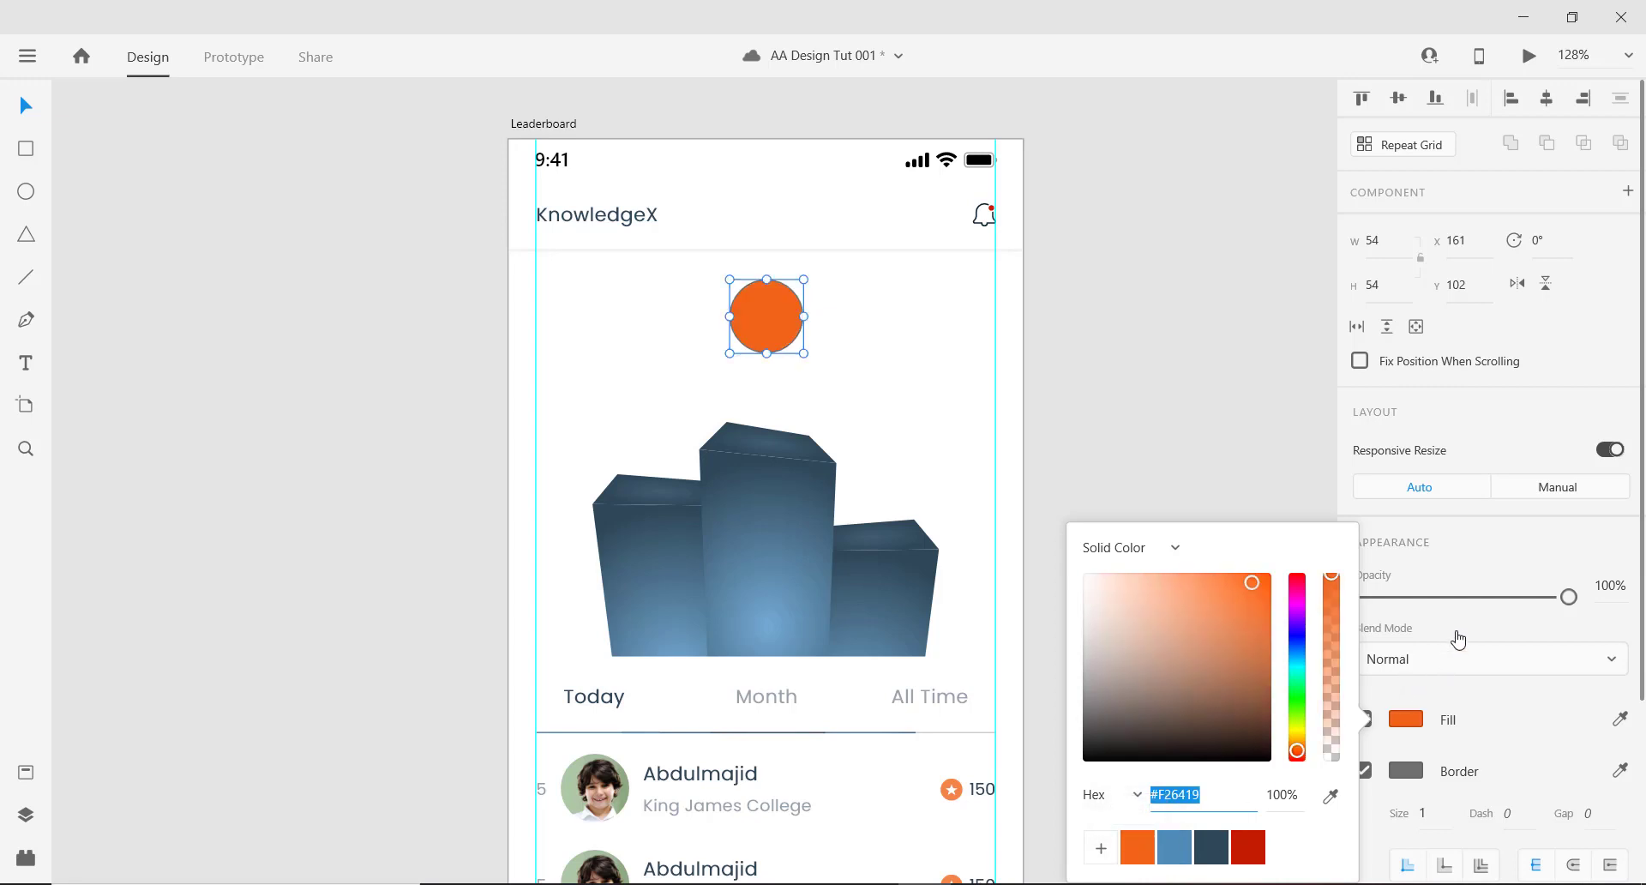
Set the opacity of the orange circle above the center column to 50% and remove its border.
left_click(1454, 598)
left_click_drag(1454, 599, 1467, 600)
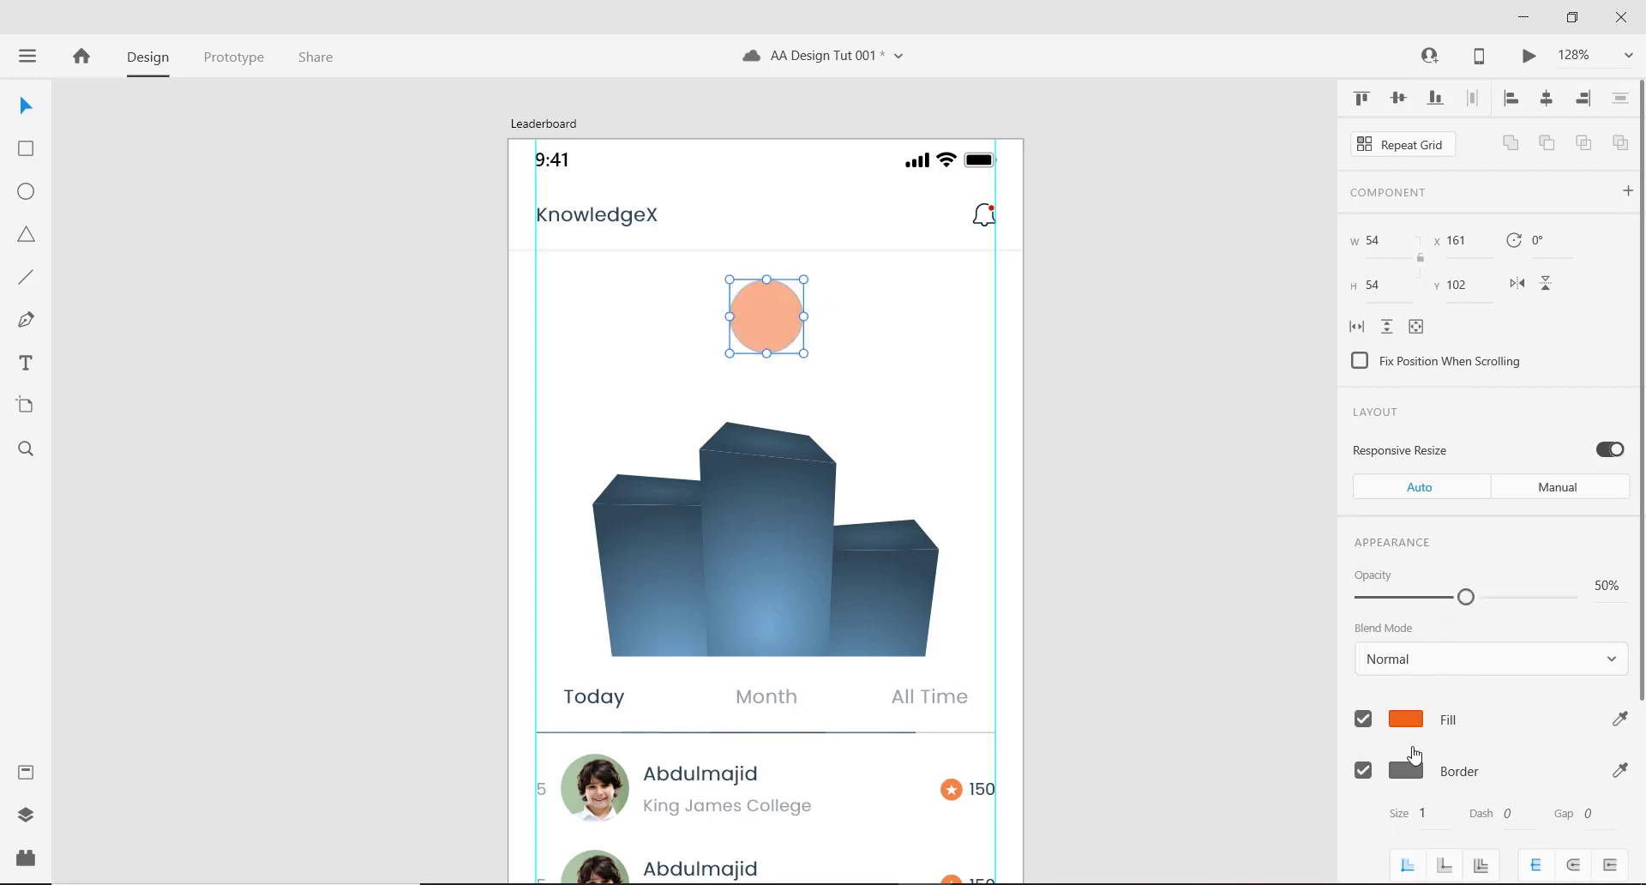
left_click(1363, 770)
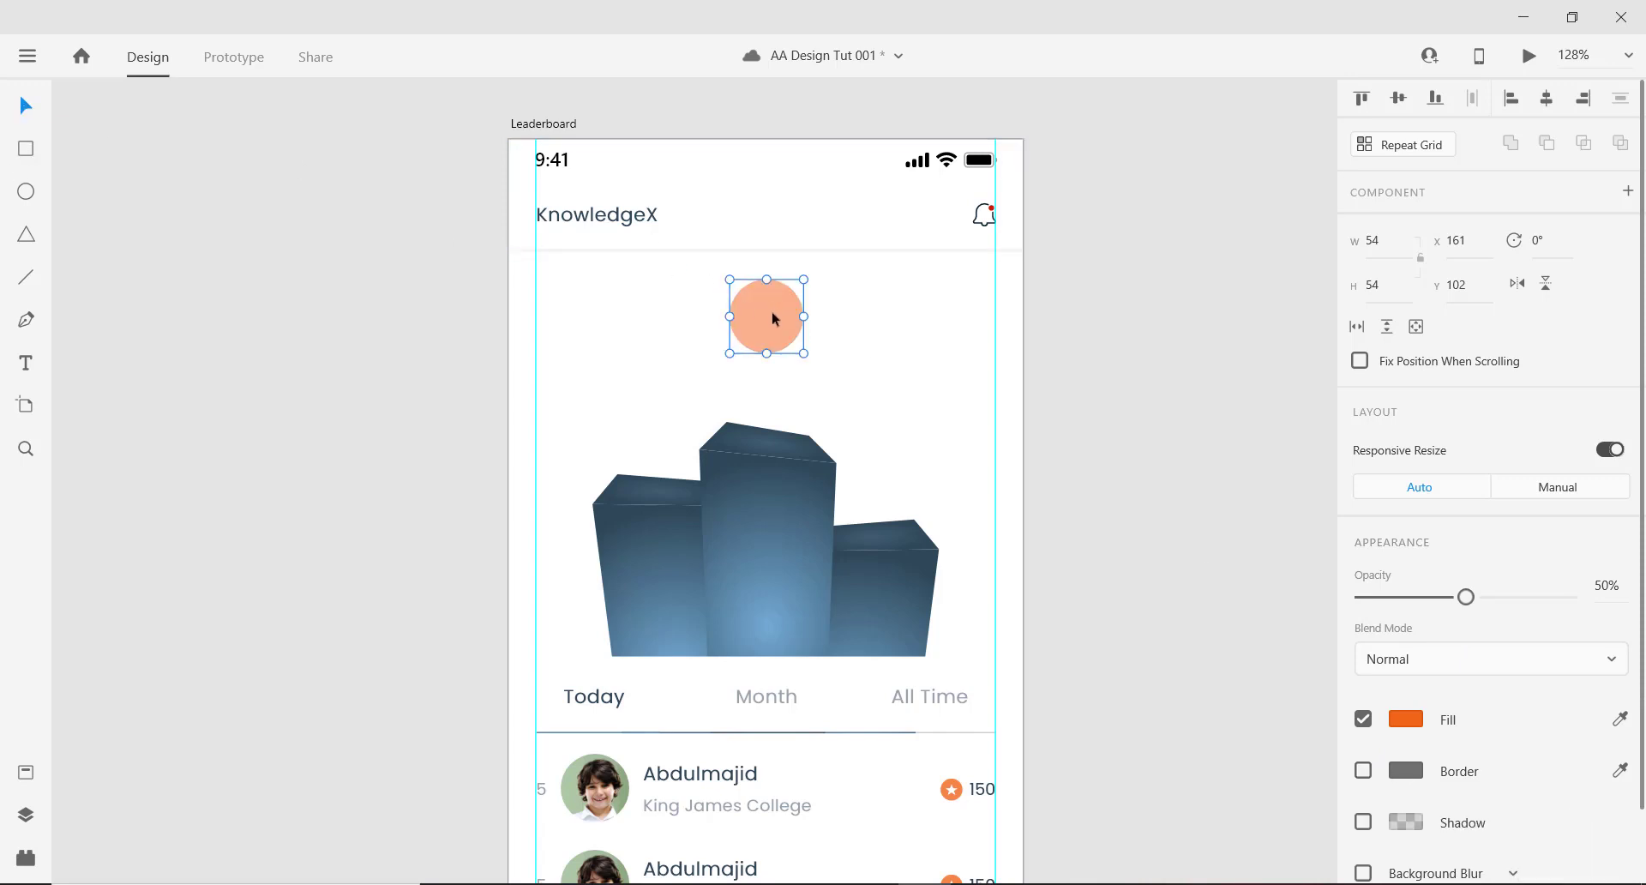
Duplicate the orange circle and shrink the copy about its center to 46 × 46, leaving a ring around it.
key("ctrl+d")
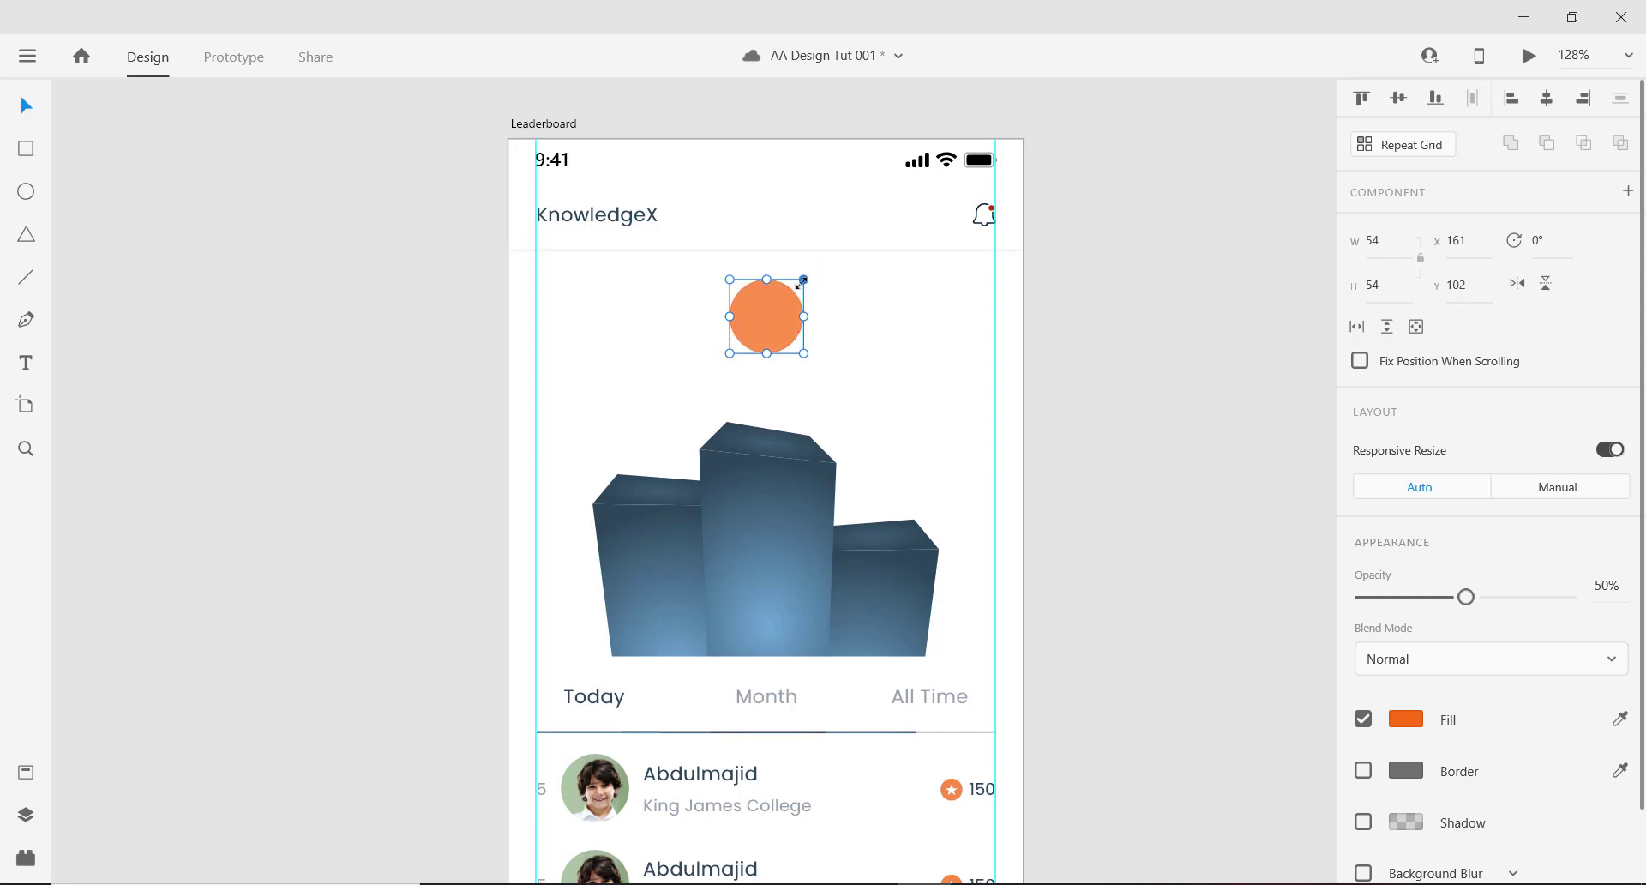
key("alt")
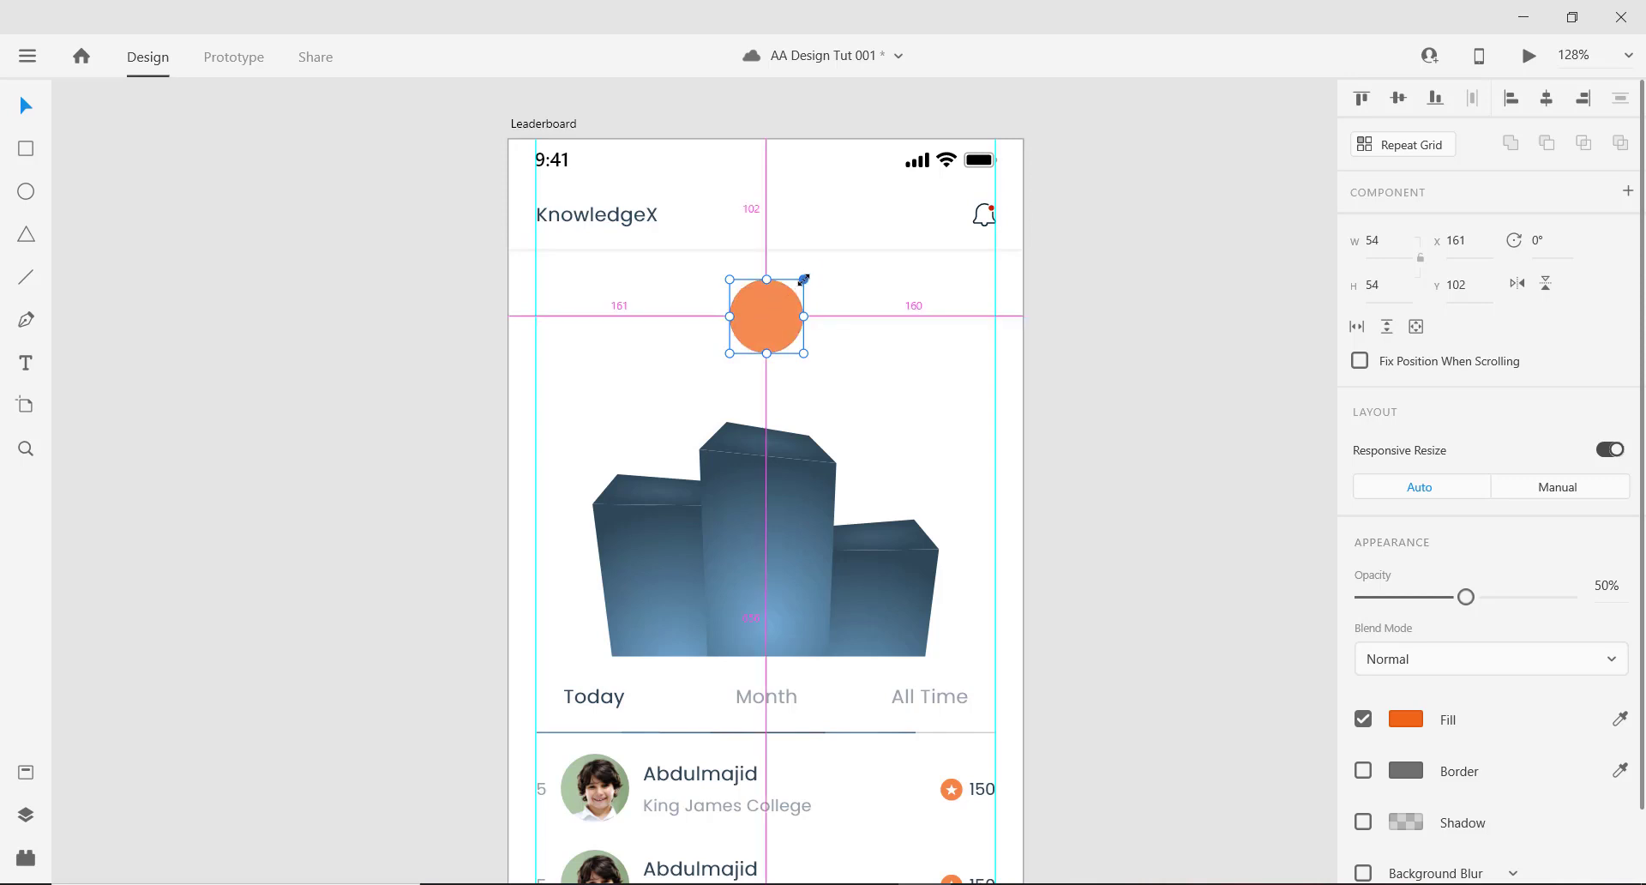
left_click_drag(804, 280, 797, 284)
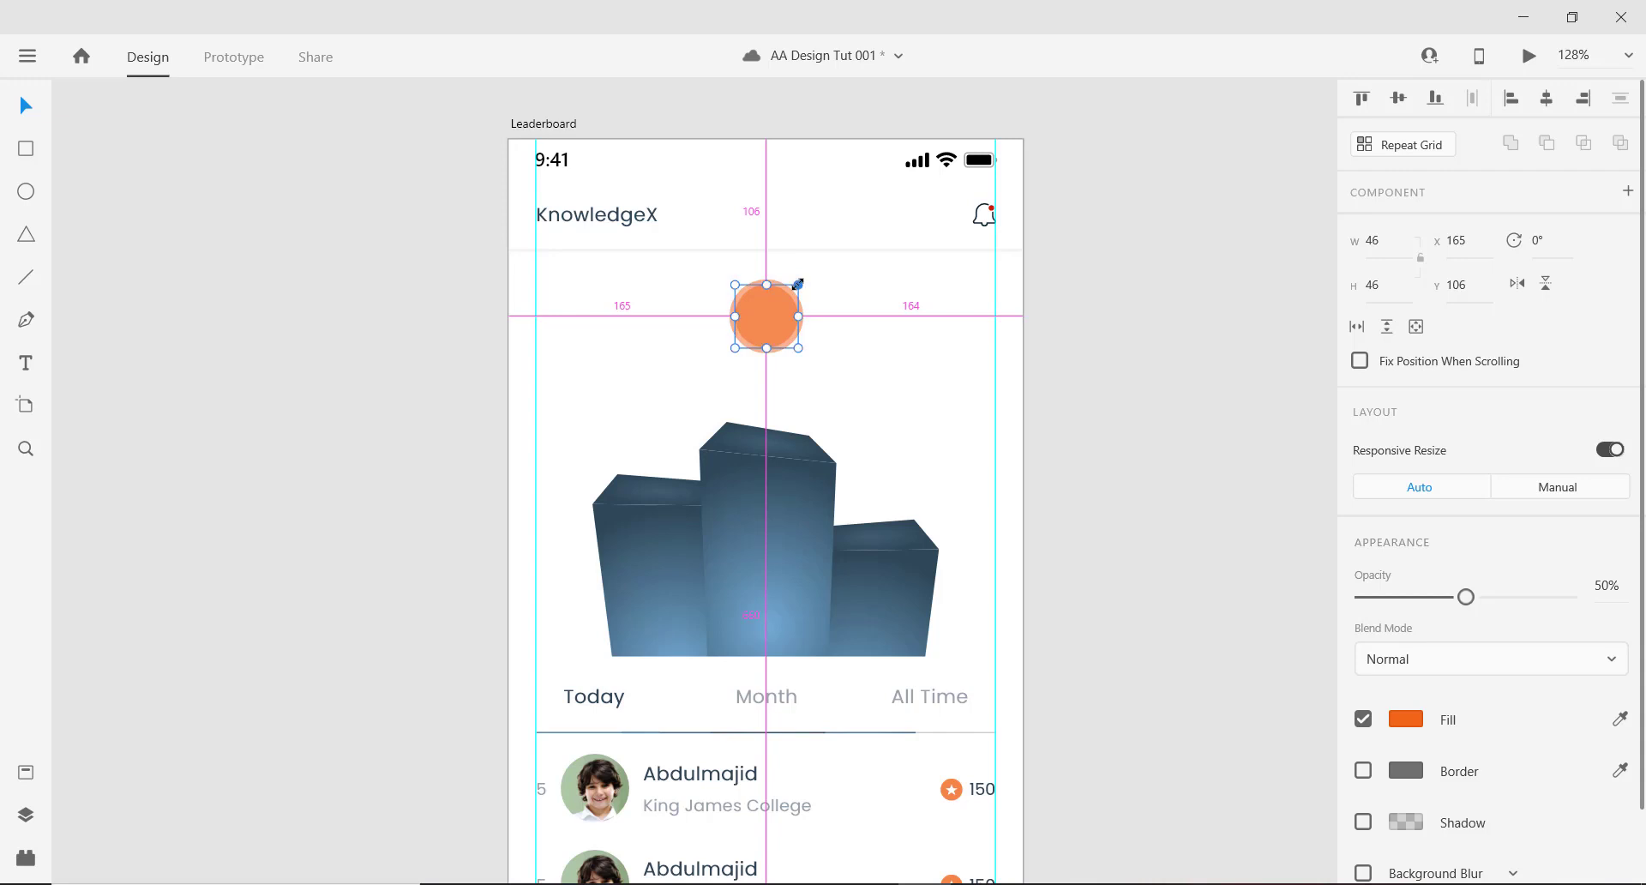
scroll(784, 340, "down", 5)
scroll(781, 338, "up", 7)
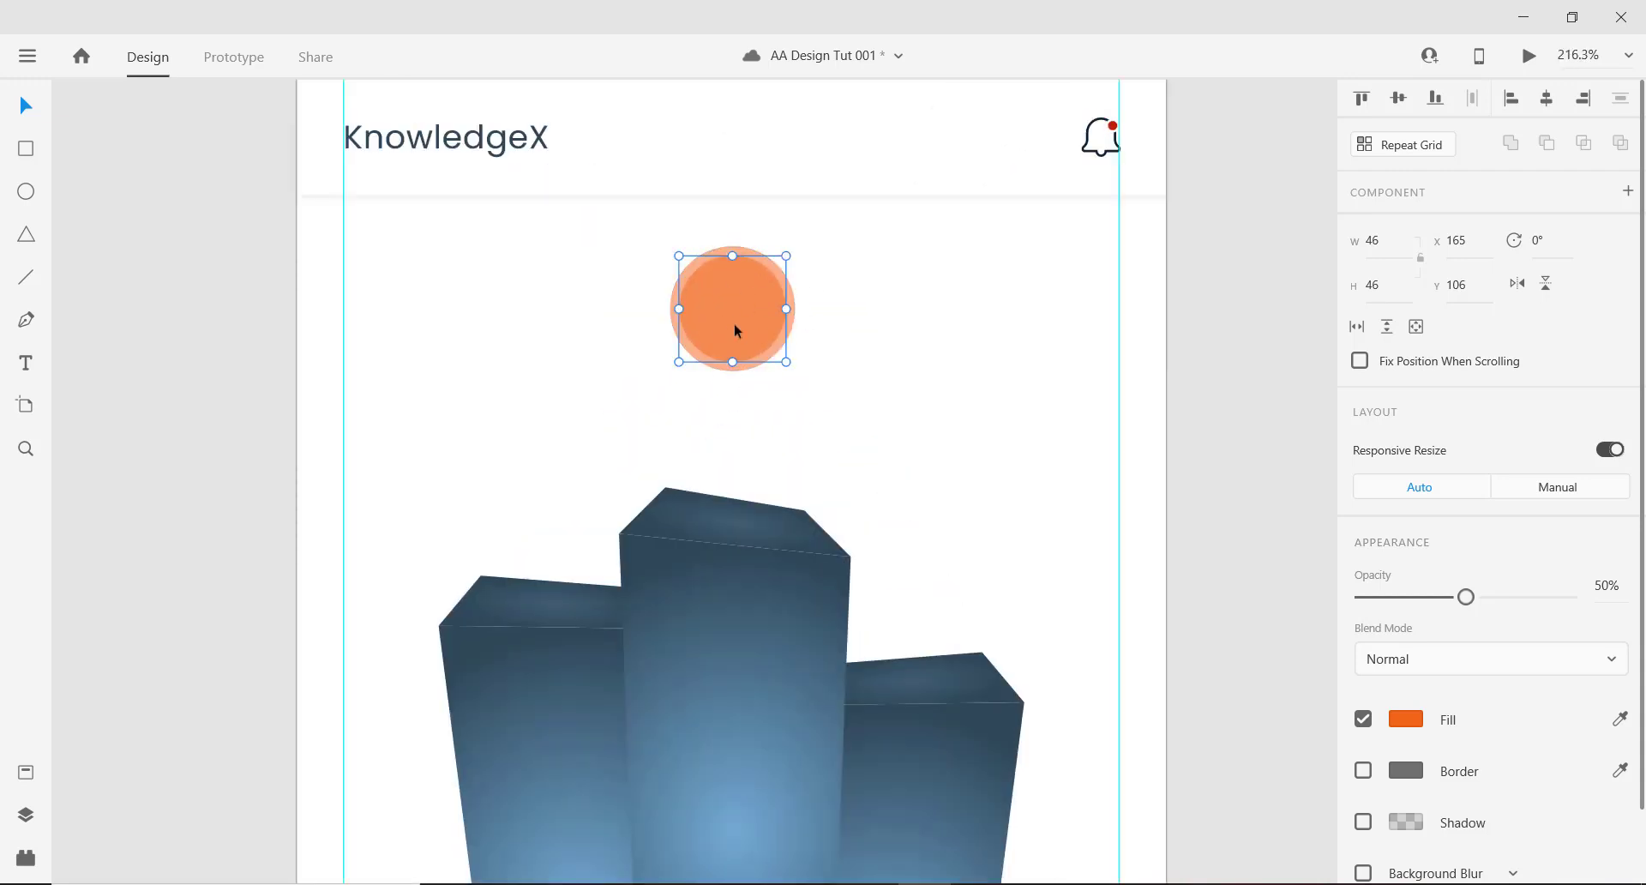
scroll(753, 305, "down", 3)
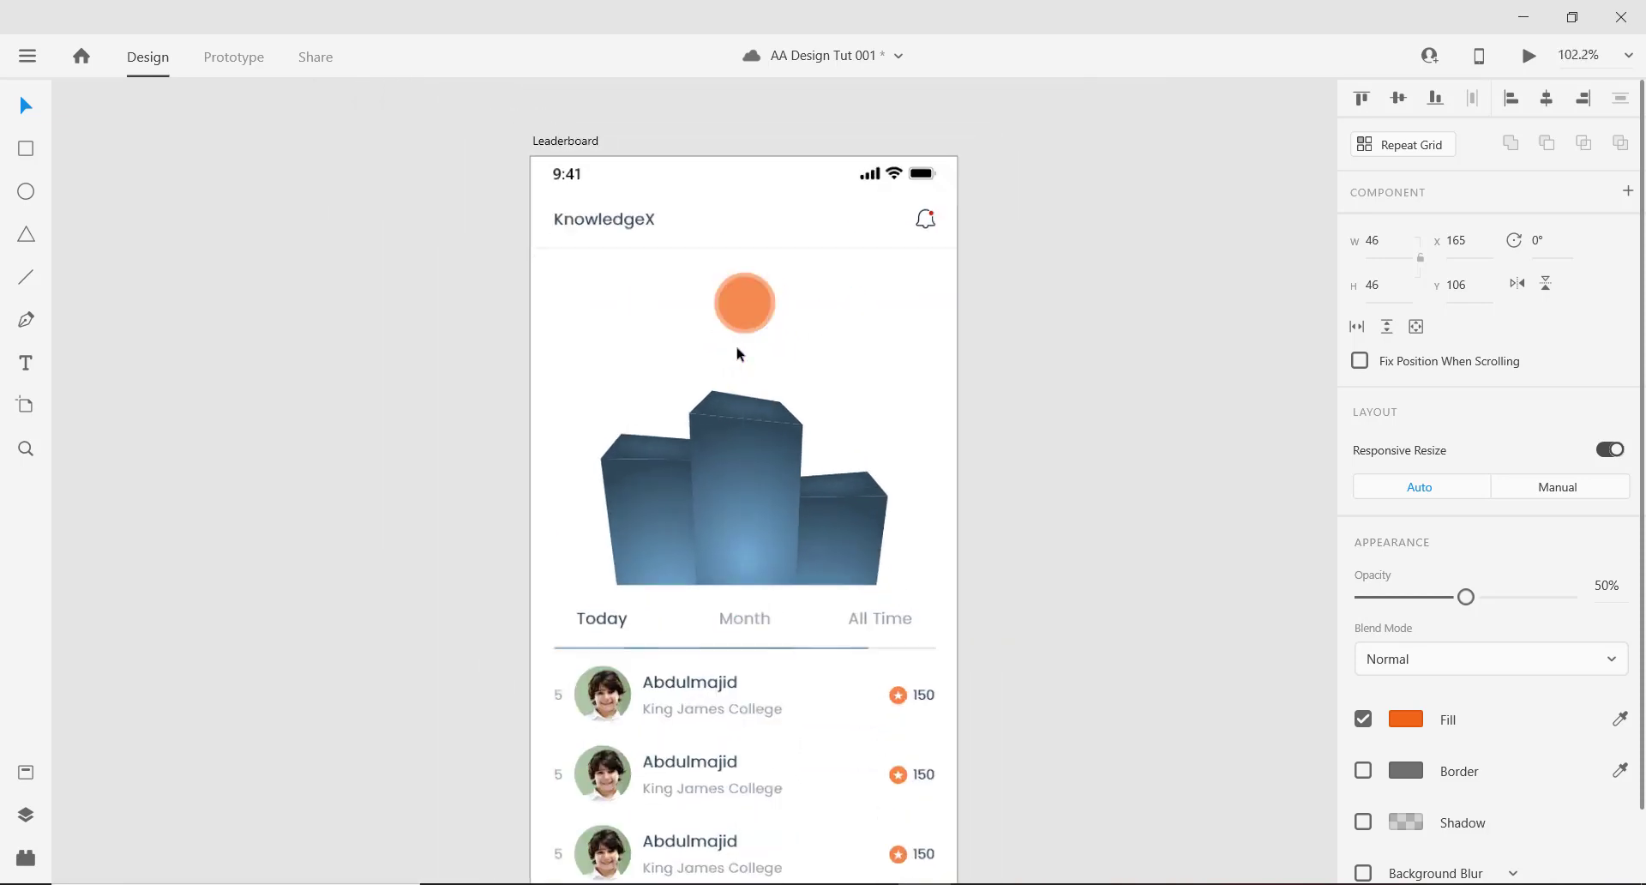
scroll(726, 383, "down", 1)
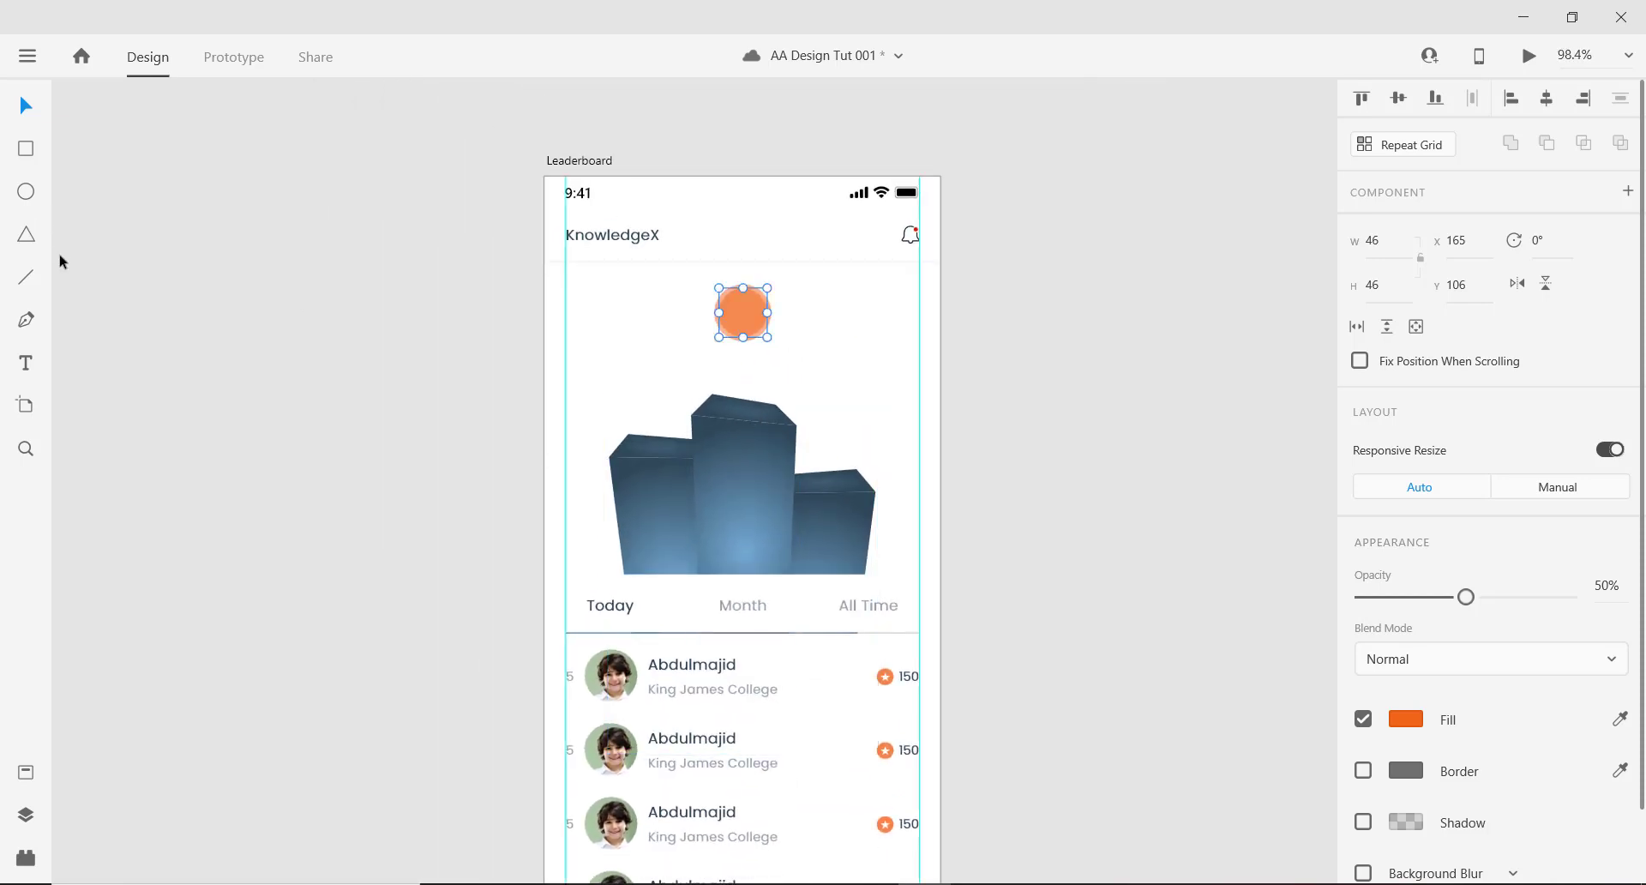
Add a 12 pt Poppins text label with the winner's name between the circles and the center column.
left_click(27, 365)
left_click(720, 370)
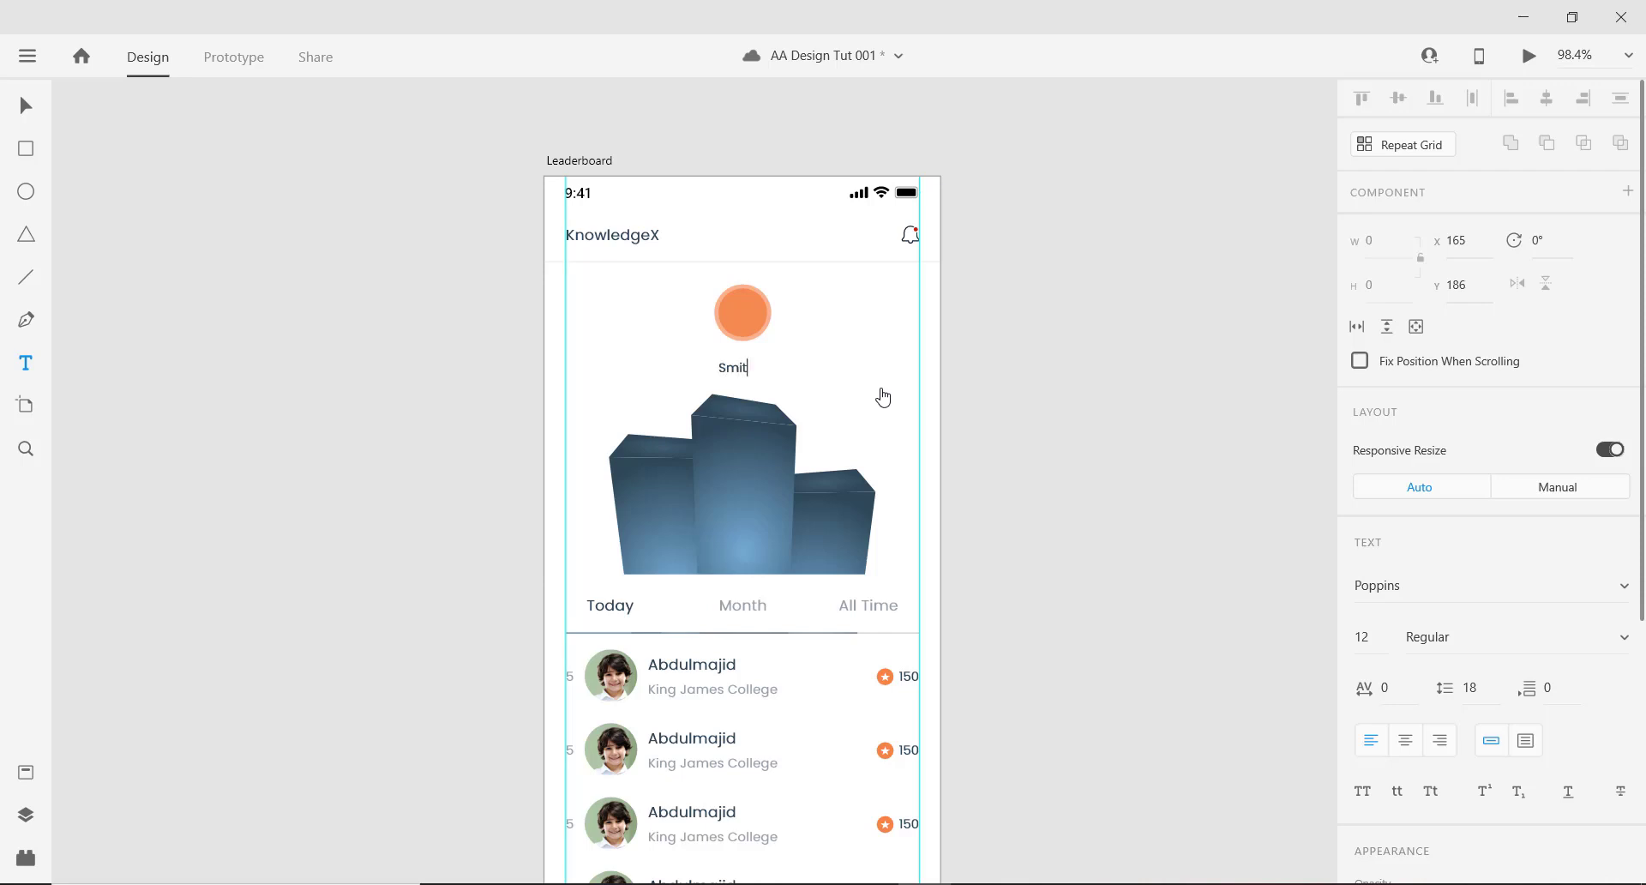
key("Escape")
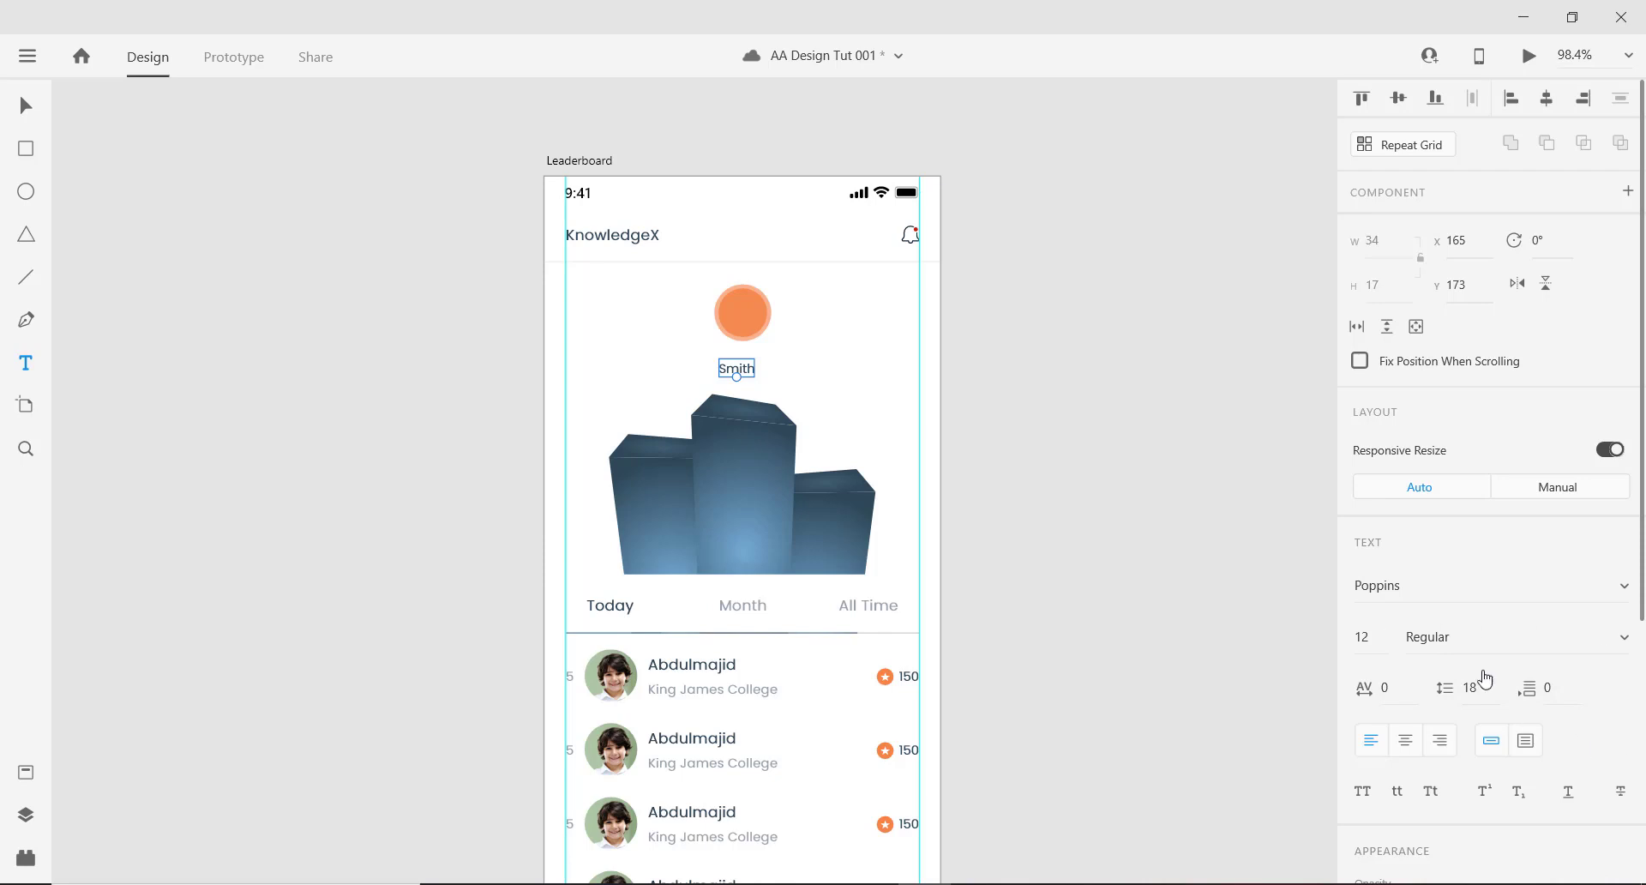
Set the font weight of the winner's name label to Light.
scroll(1628, 647, "down", 5)
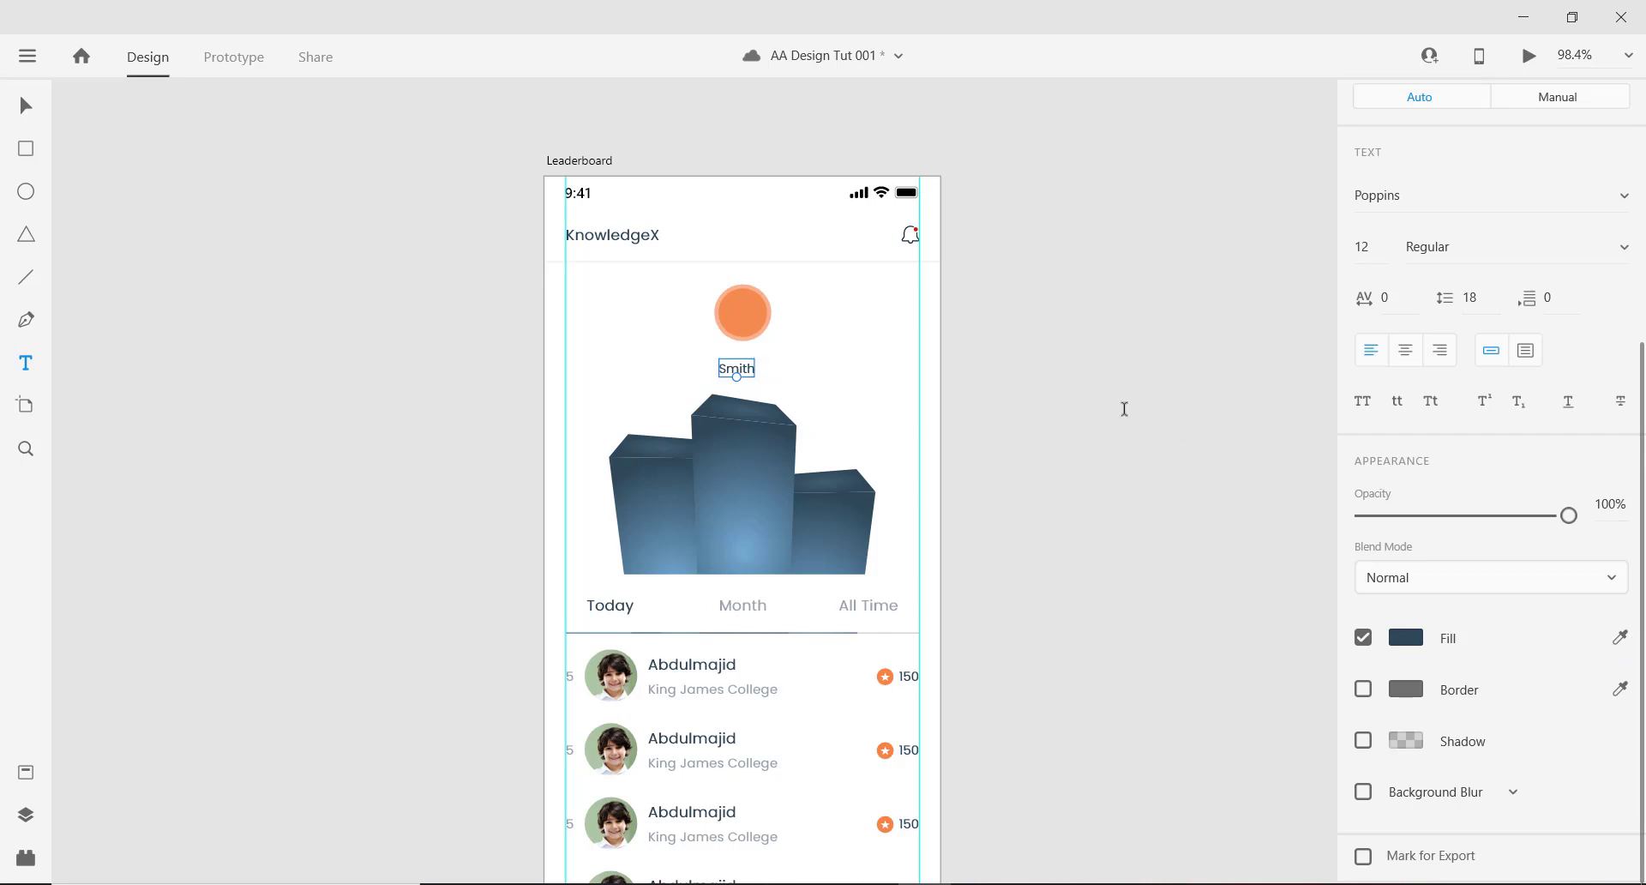
left_click(26, 107)
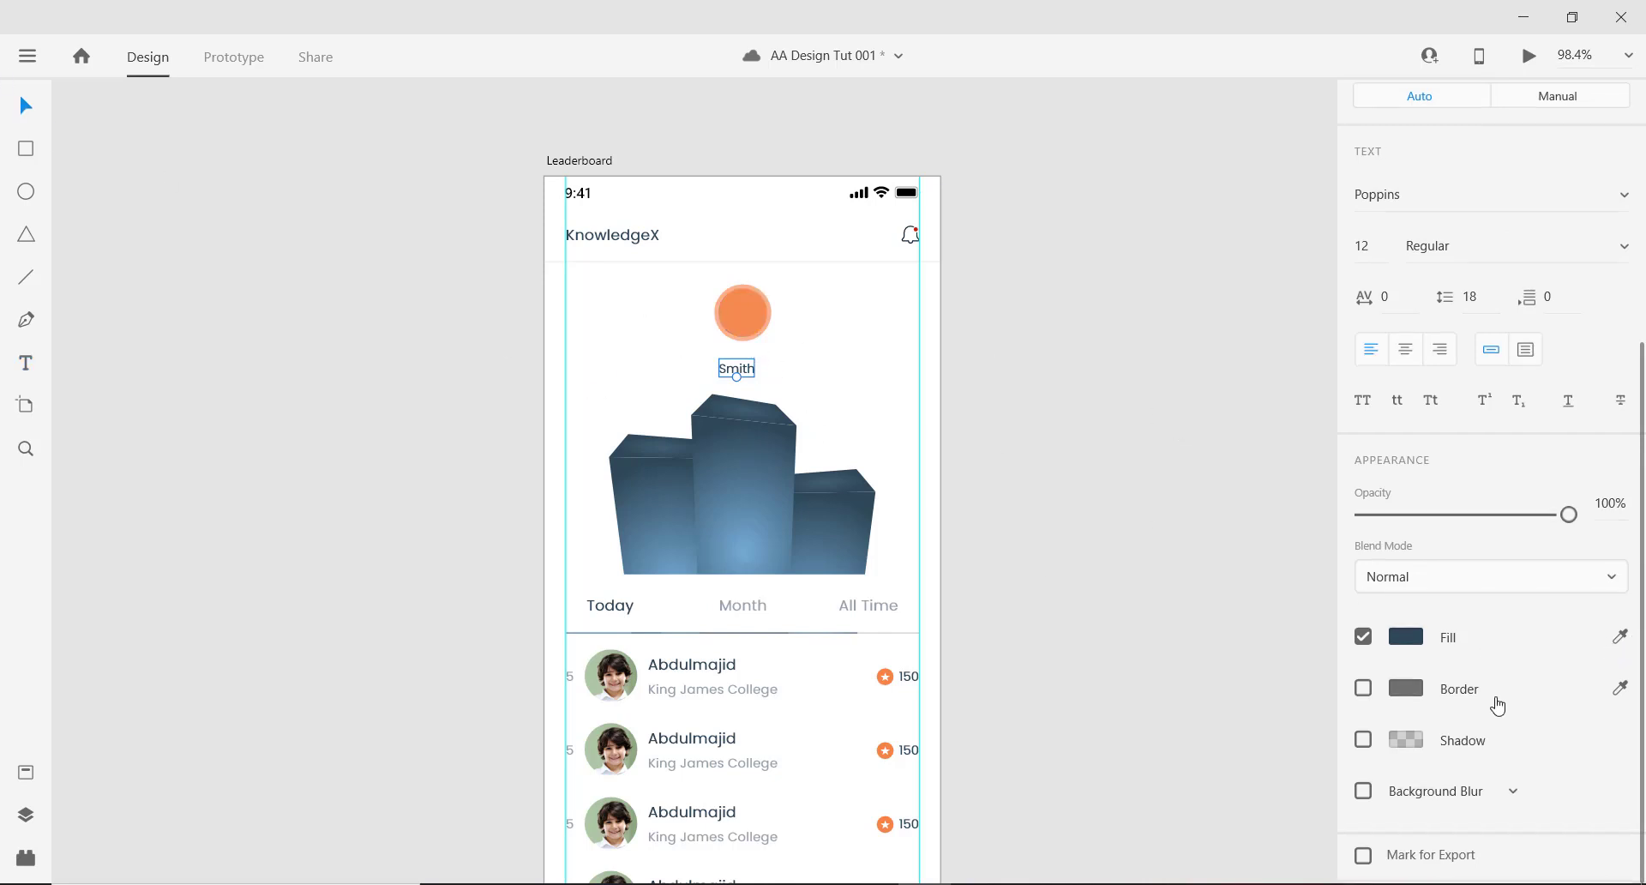
scroll(1529, 709, "up", 3)
left_click(733, 338)
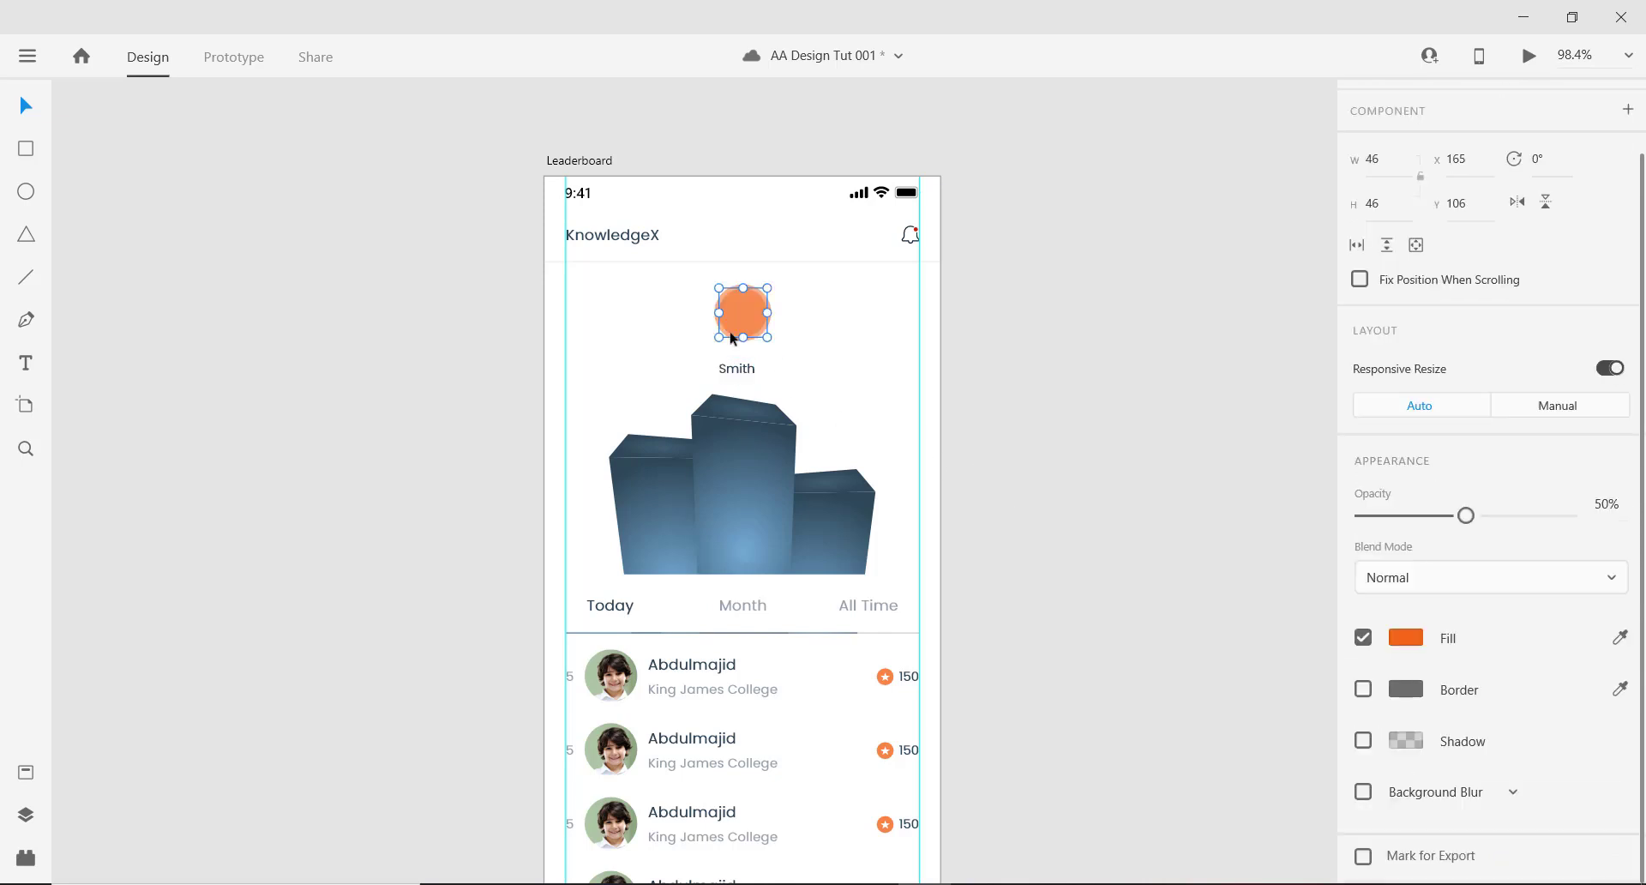
left_click(734, 369)
scroll(1572, 611, "down", 3)
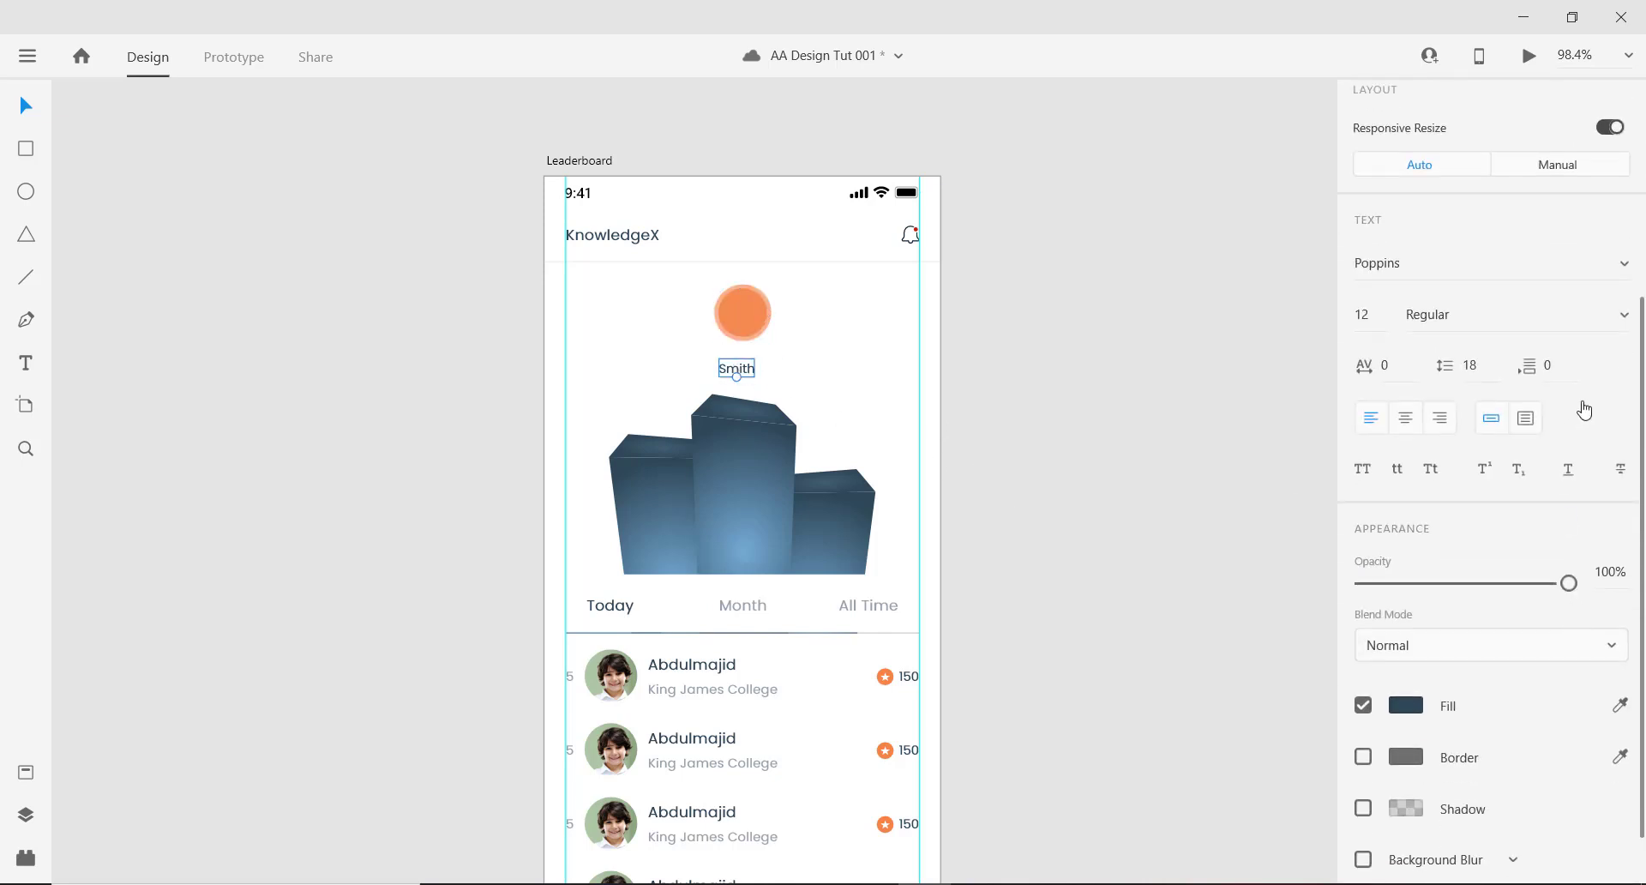
left_click(1626, 316)
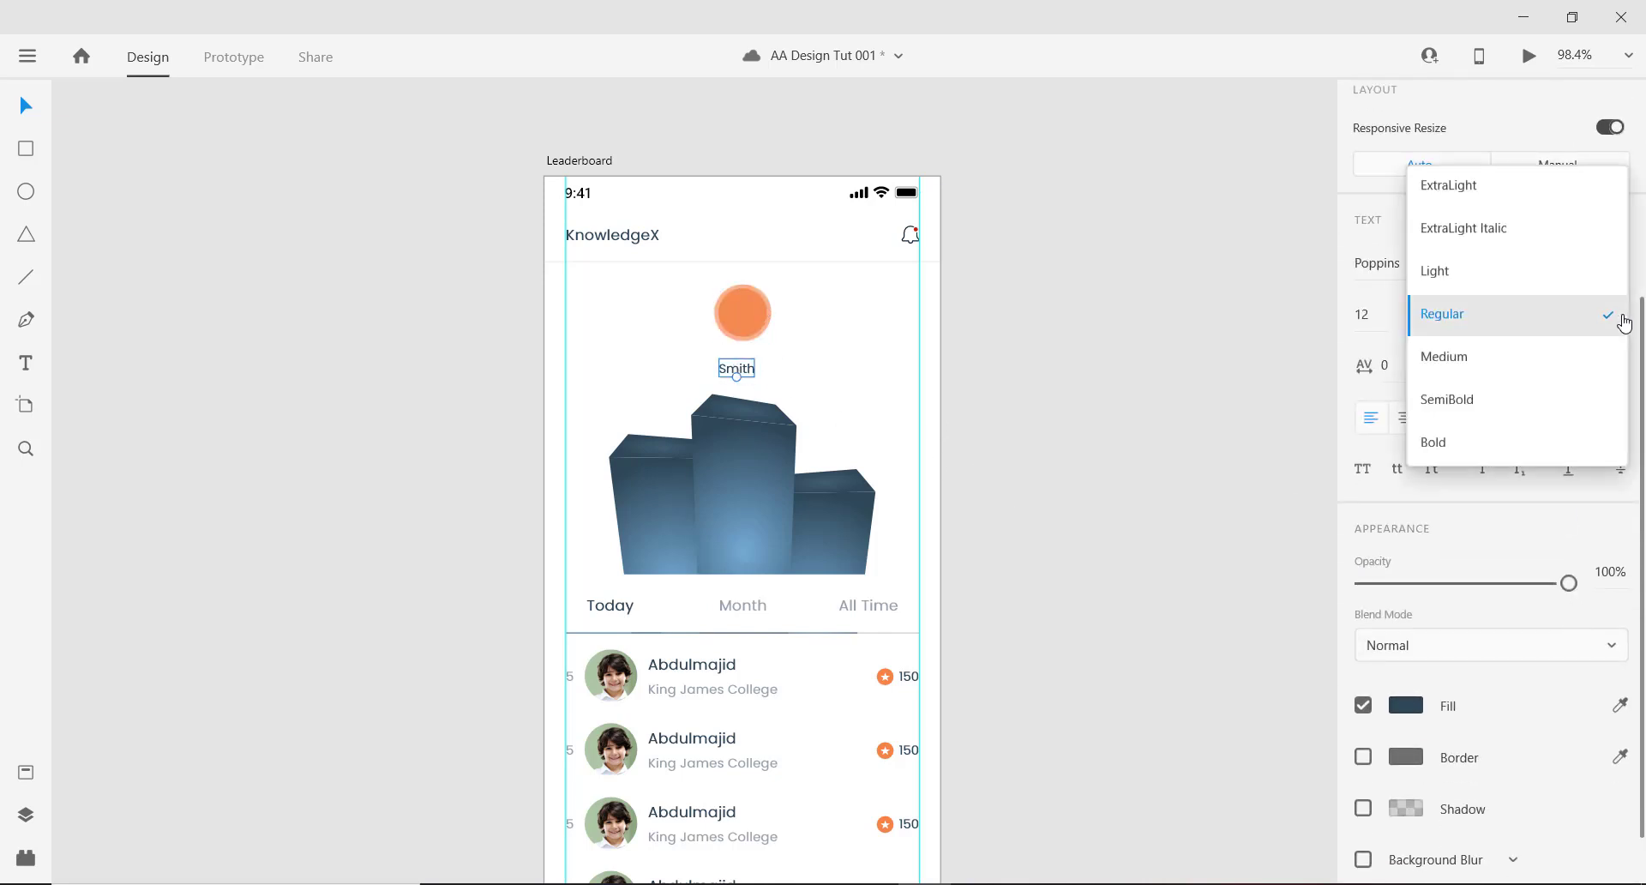
left_click(1520, 273)
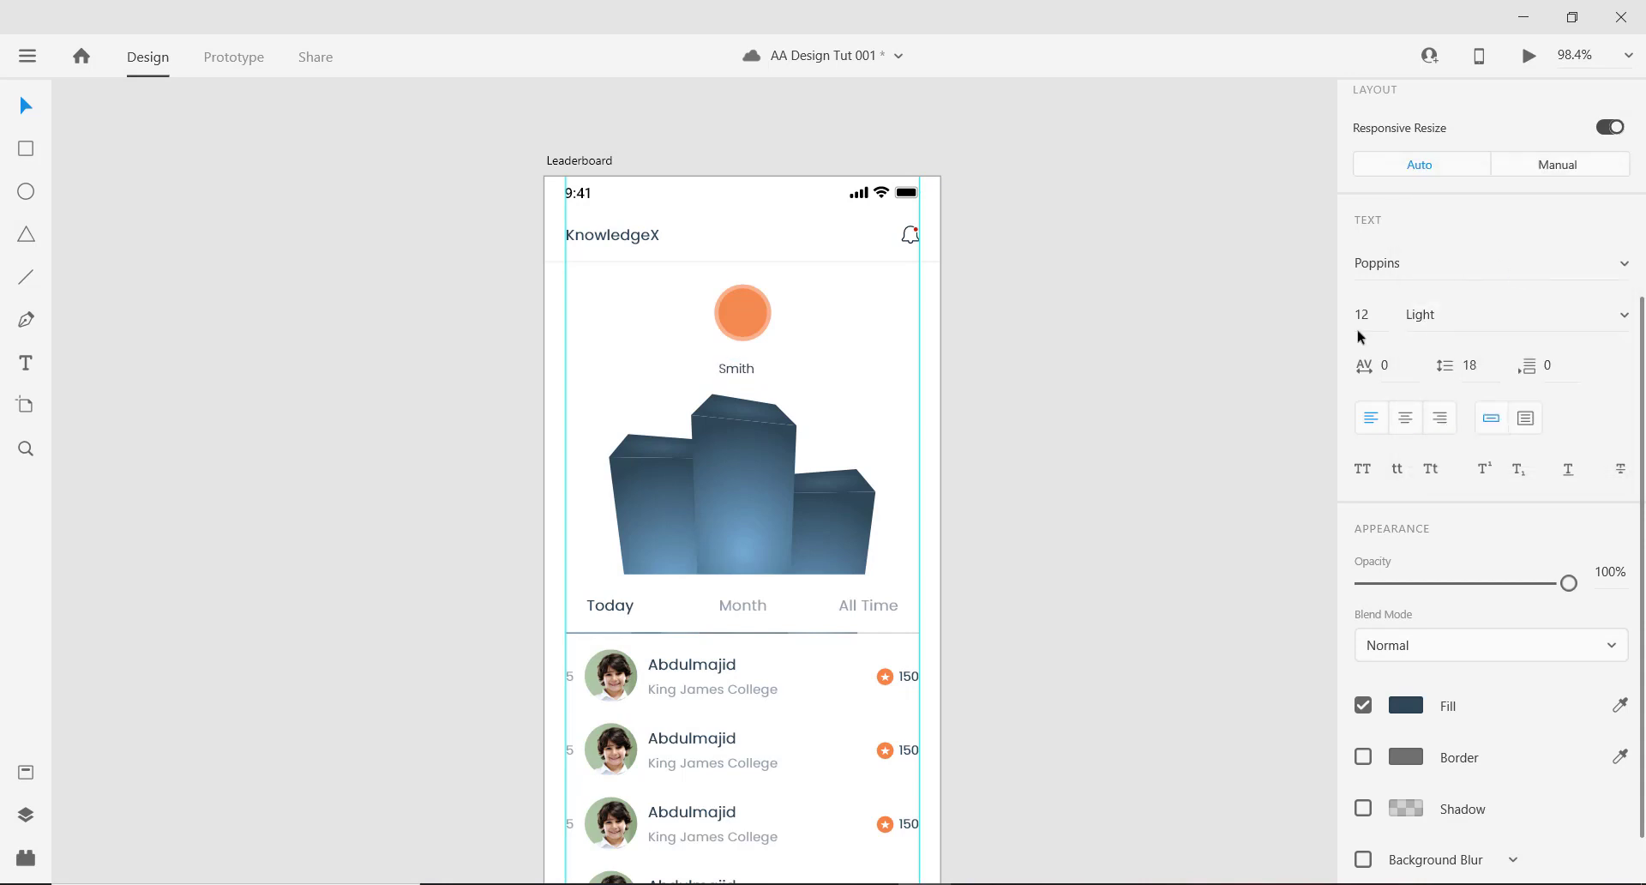
left_click(1492, 585)
left_click_drag(1498, 594, 1573, 588)
Lower the opacity of the larger outer circle to 20%.
scroll(751, 307, "up", 5)
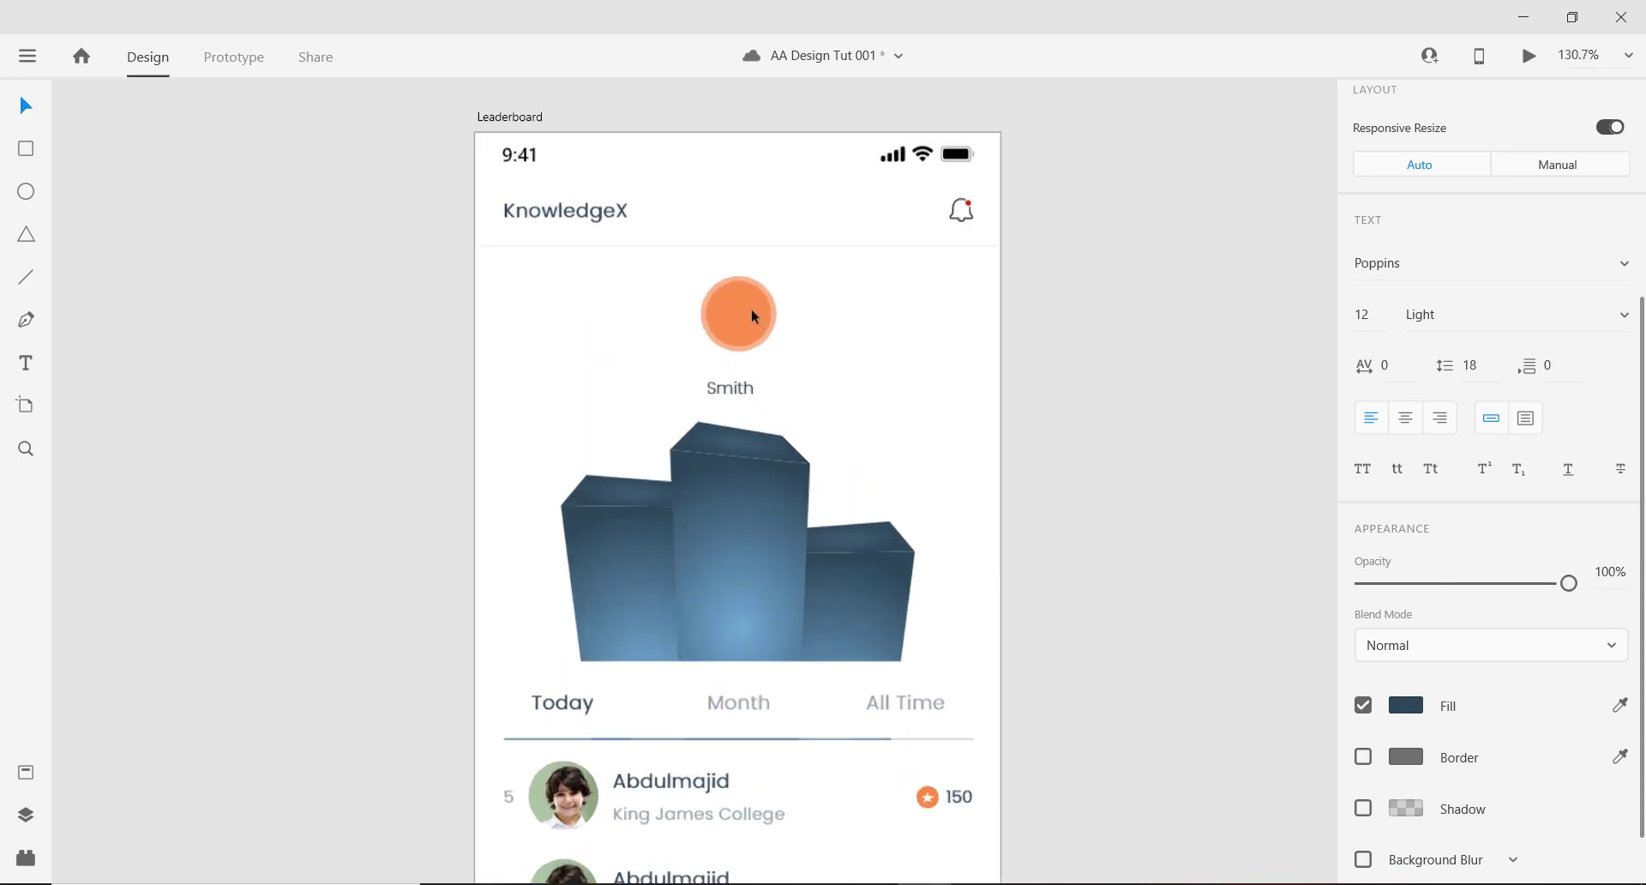
left_click(719, 323)
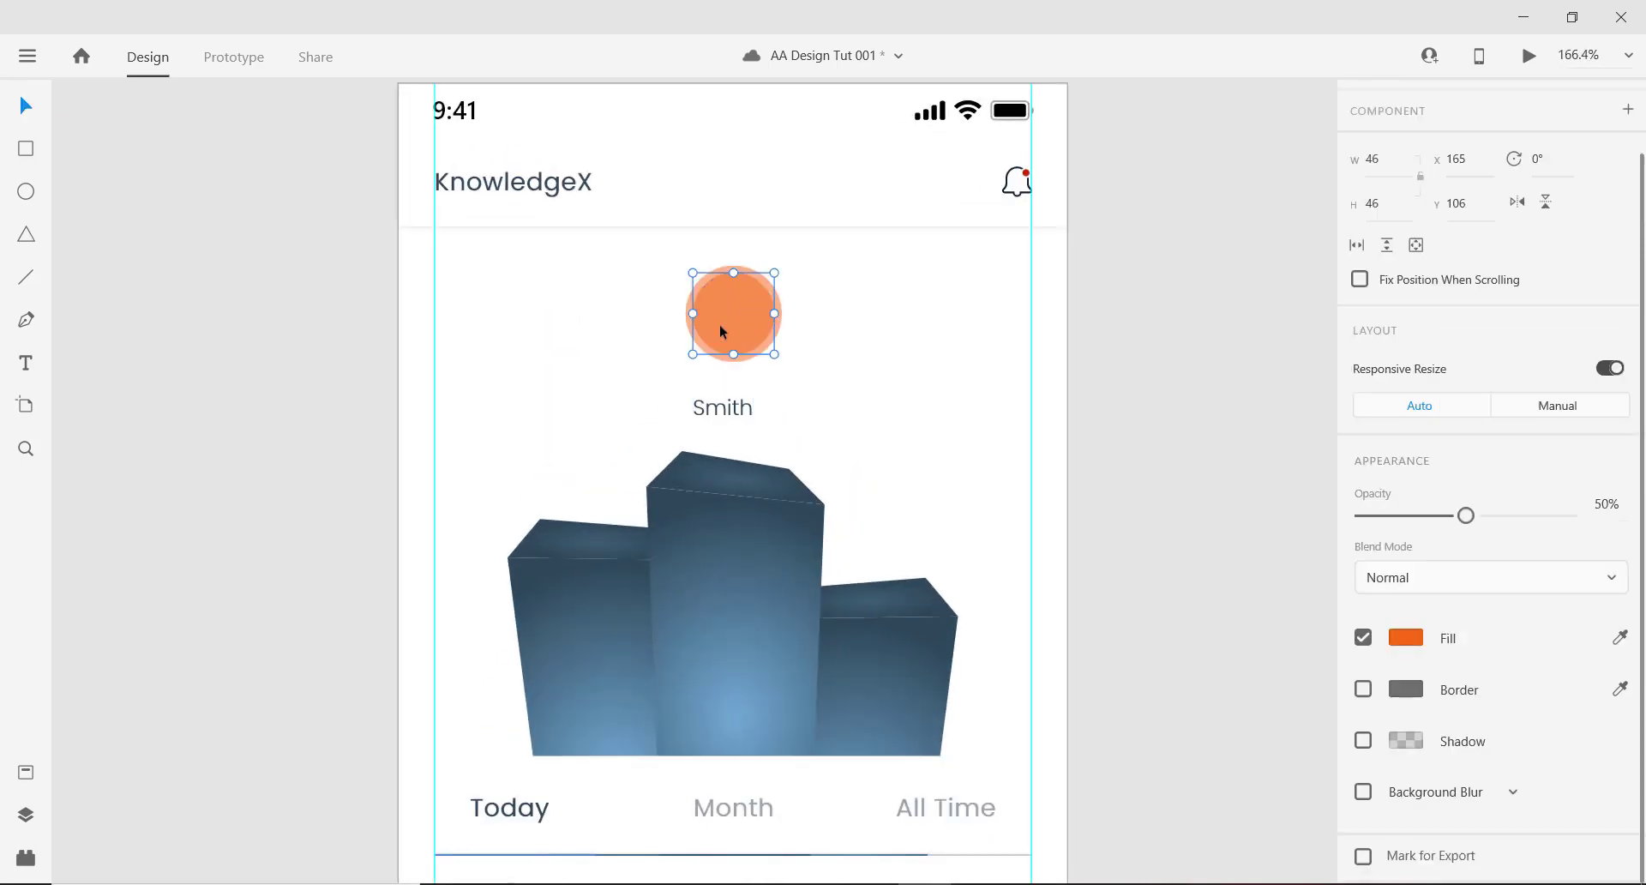
left_click(782, 305, "shift")
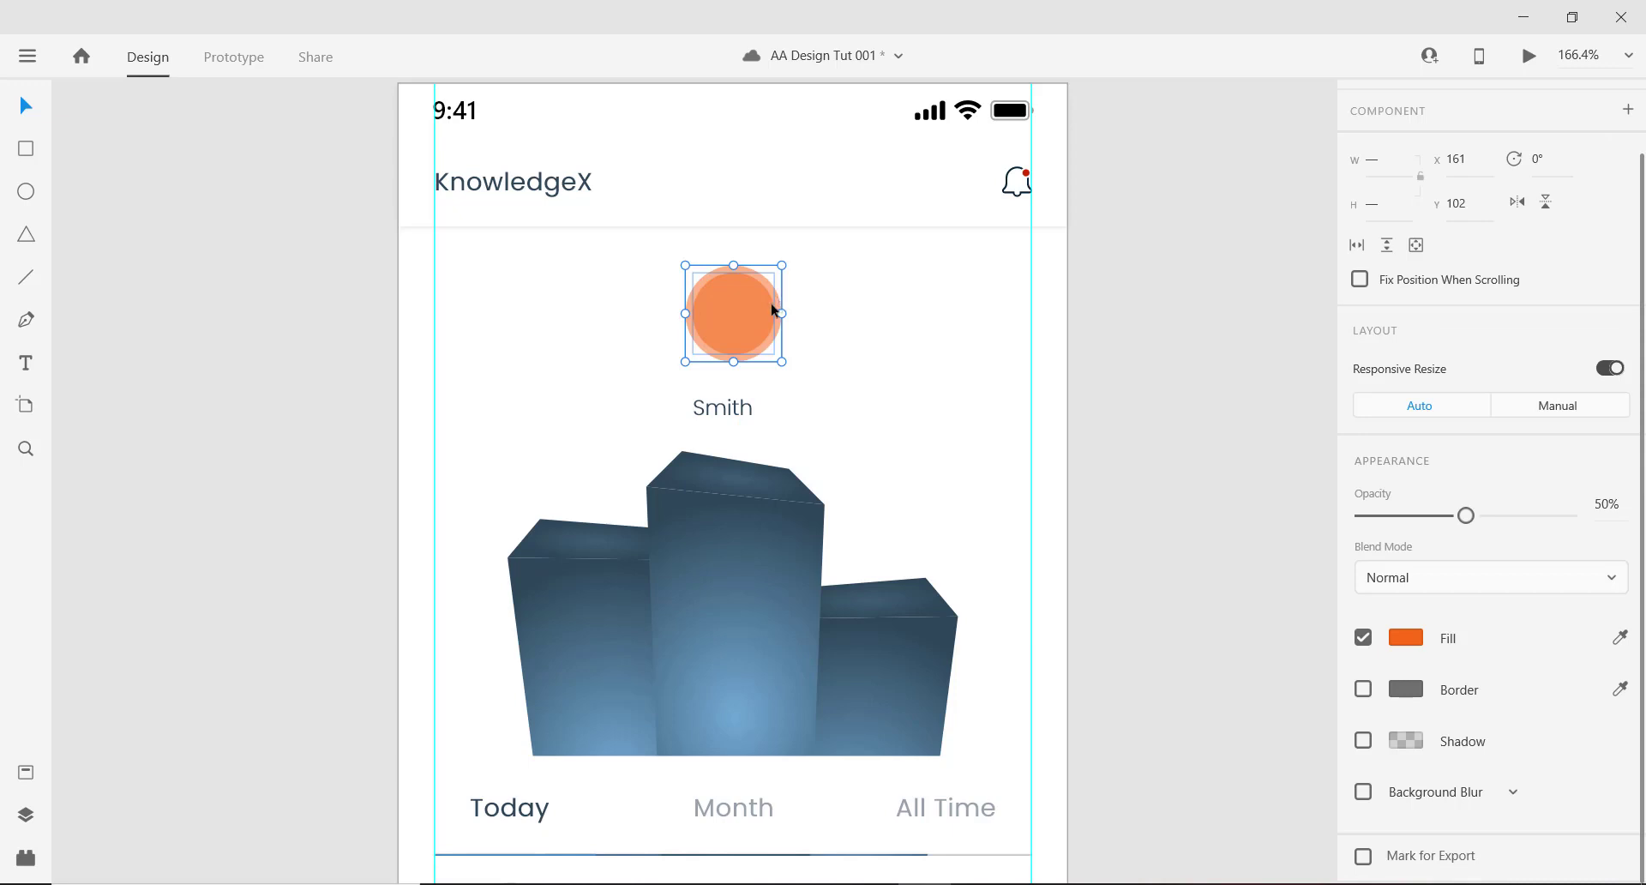
left_click(851, 298)
left_click(749, 270)
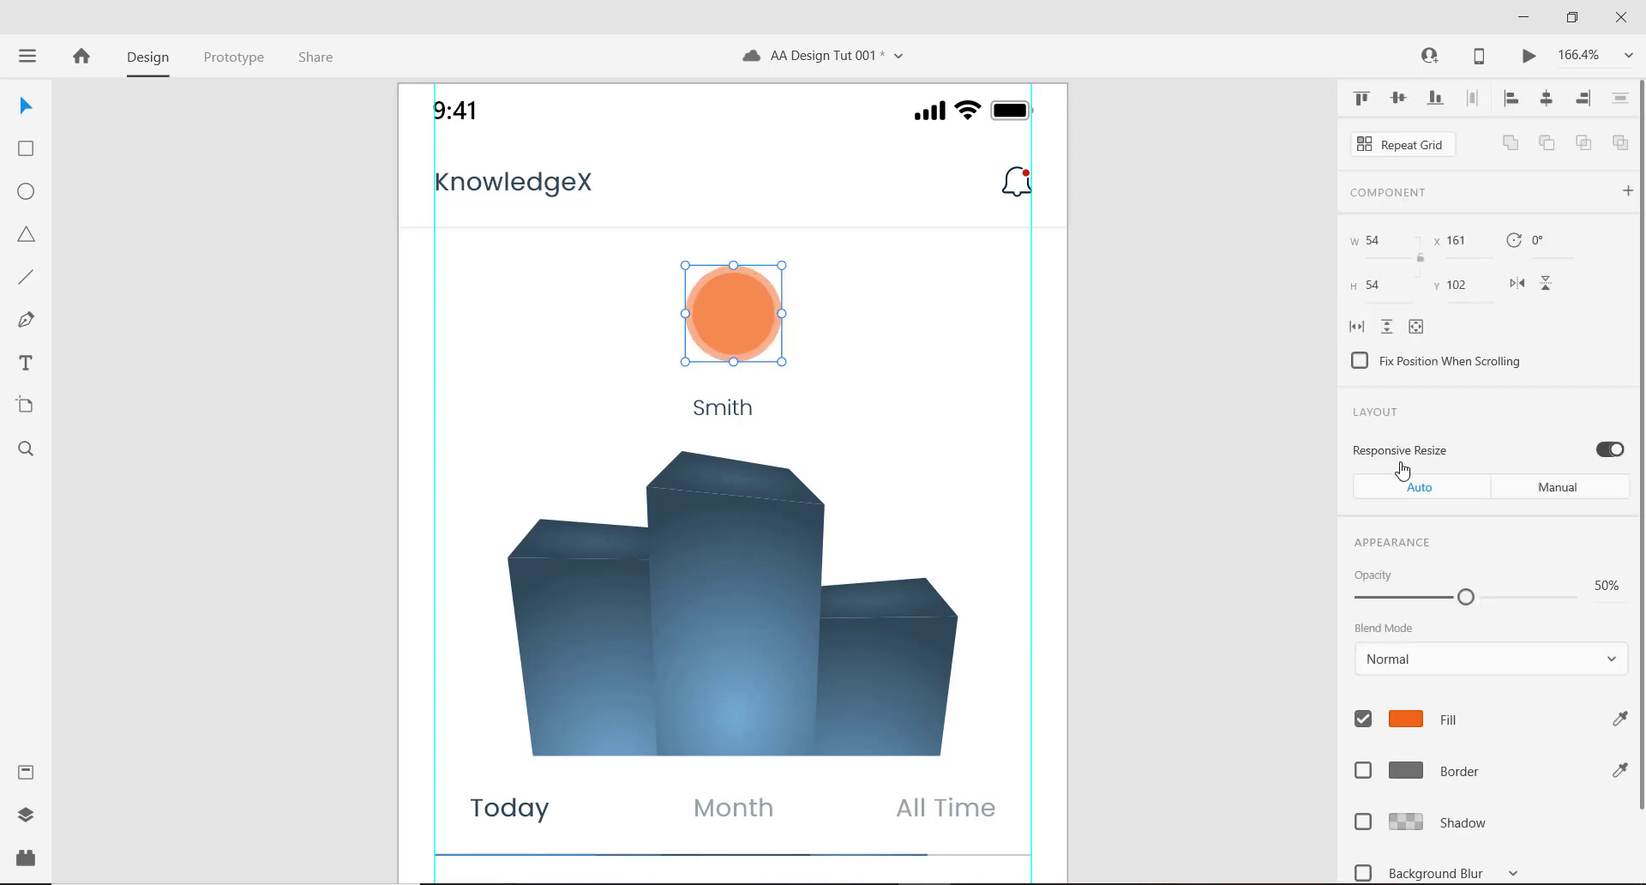
left_click(1413, 598)
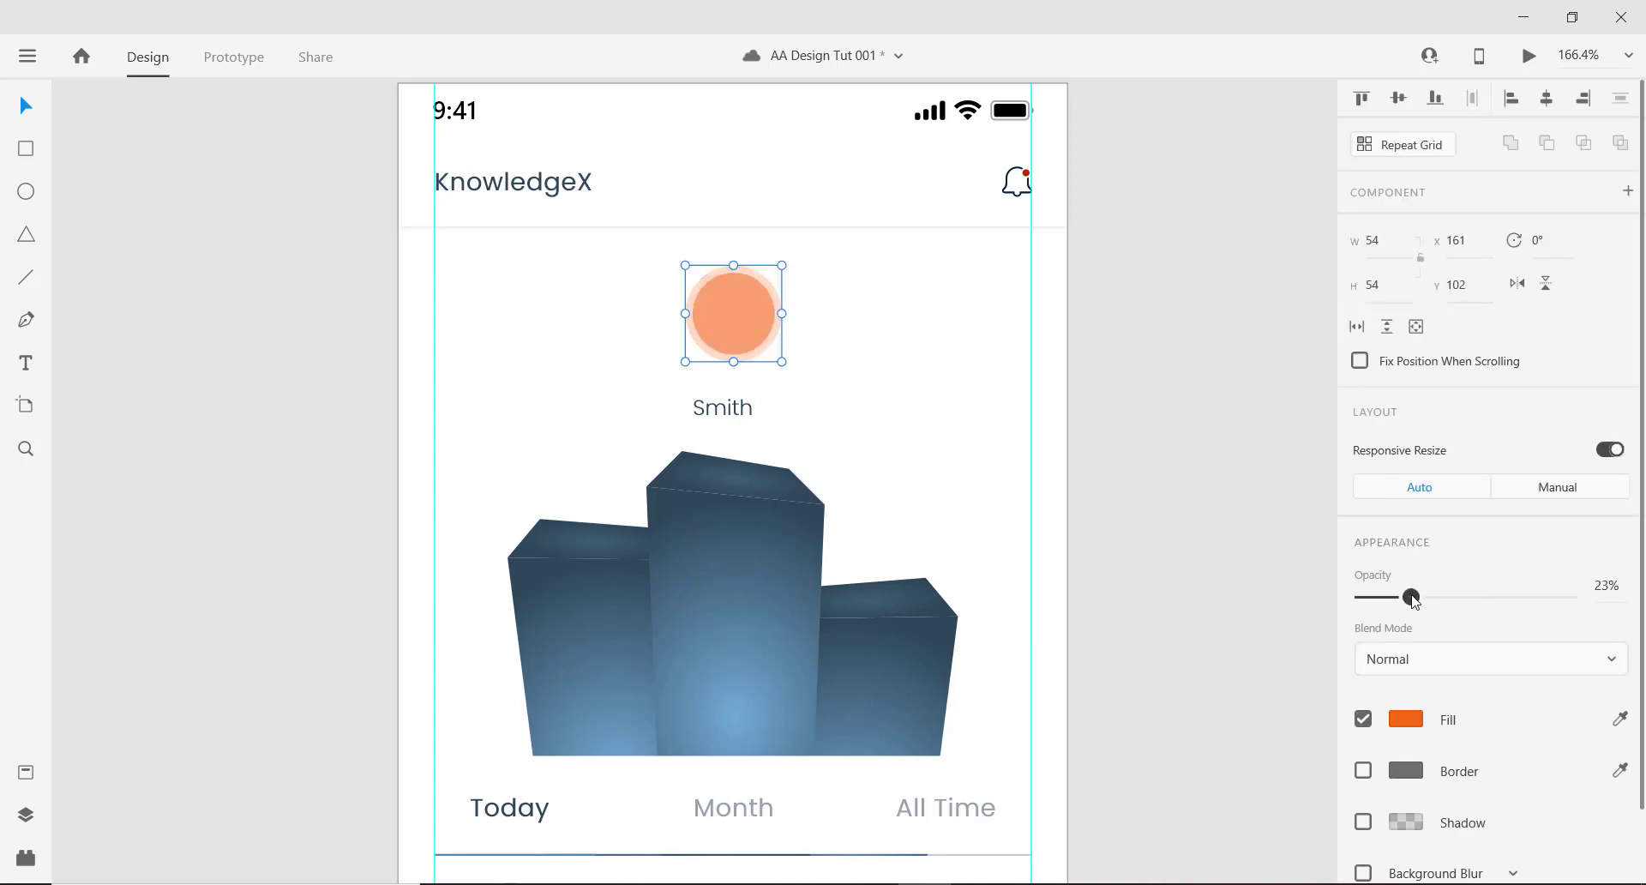
left_click_drag(1413, 597, 1407, 603)
left_click(1149, 297)
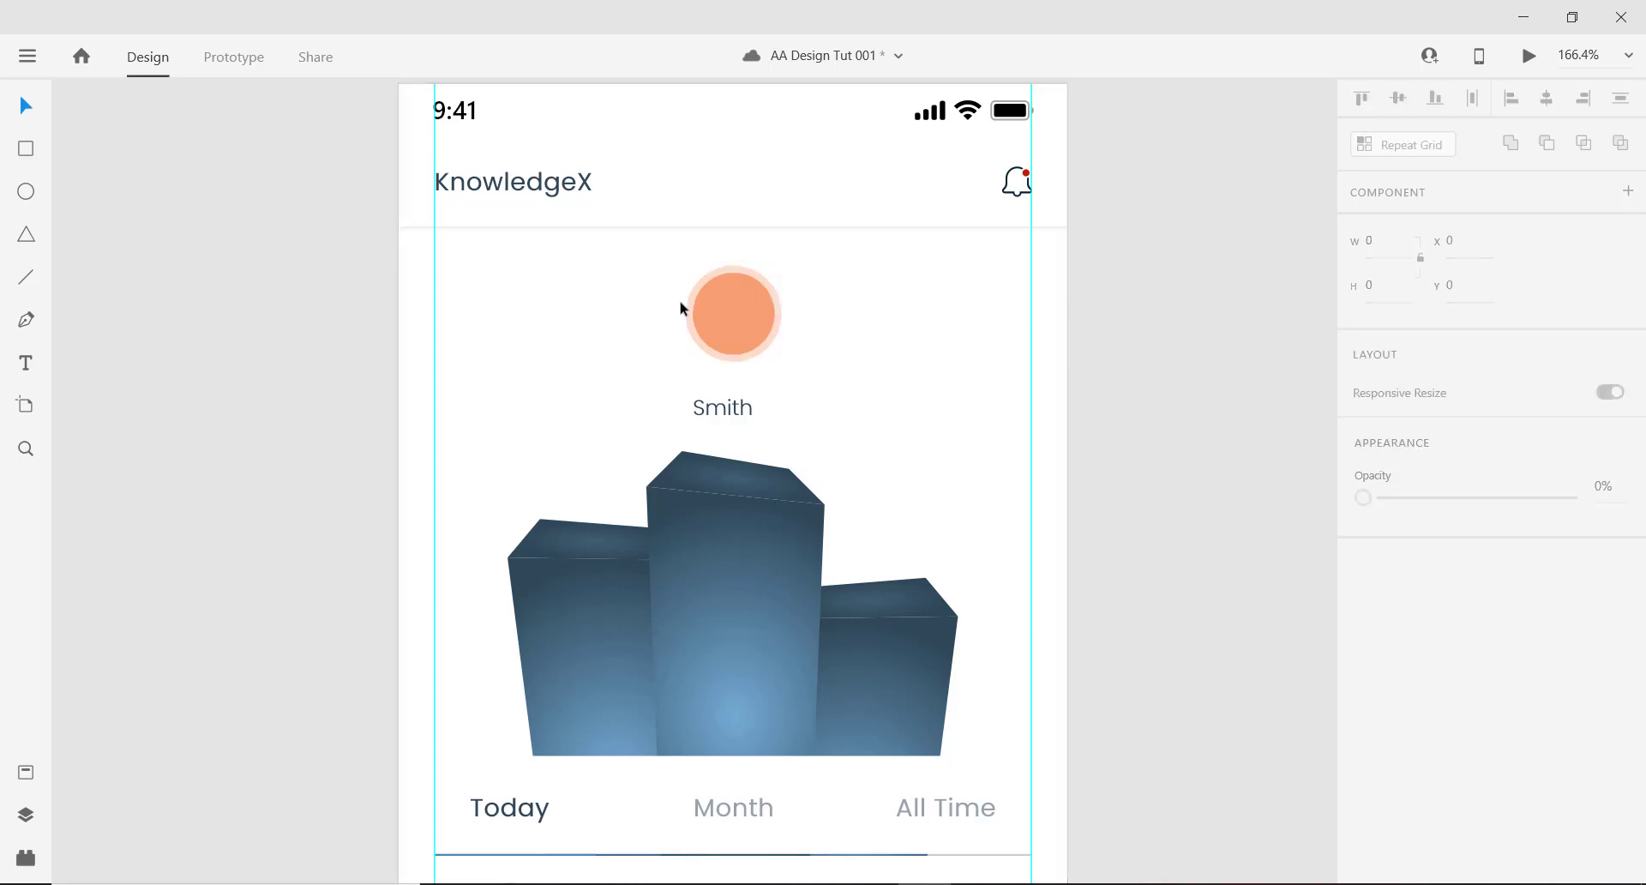
Group the inner and outer orange circles above the center column.
left_click(713, 306)
left_click(767, 290)
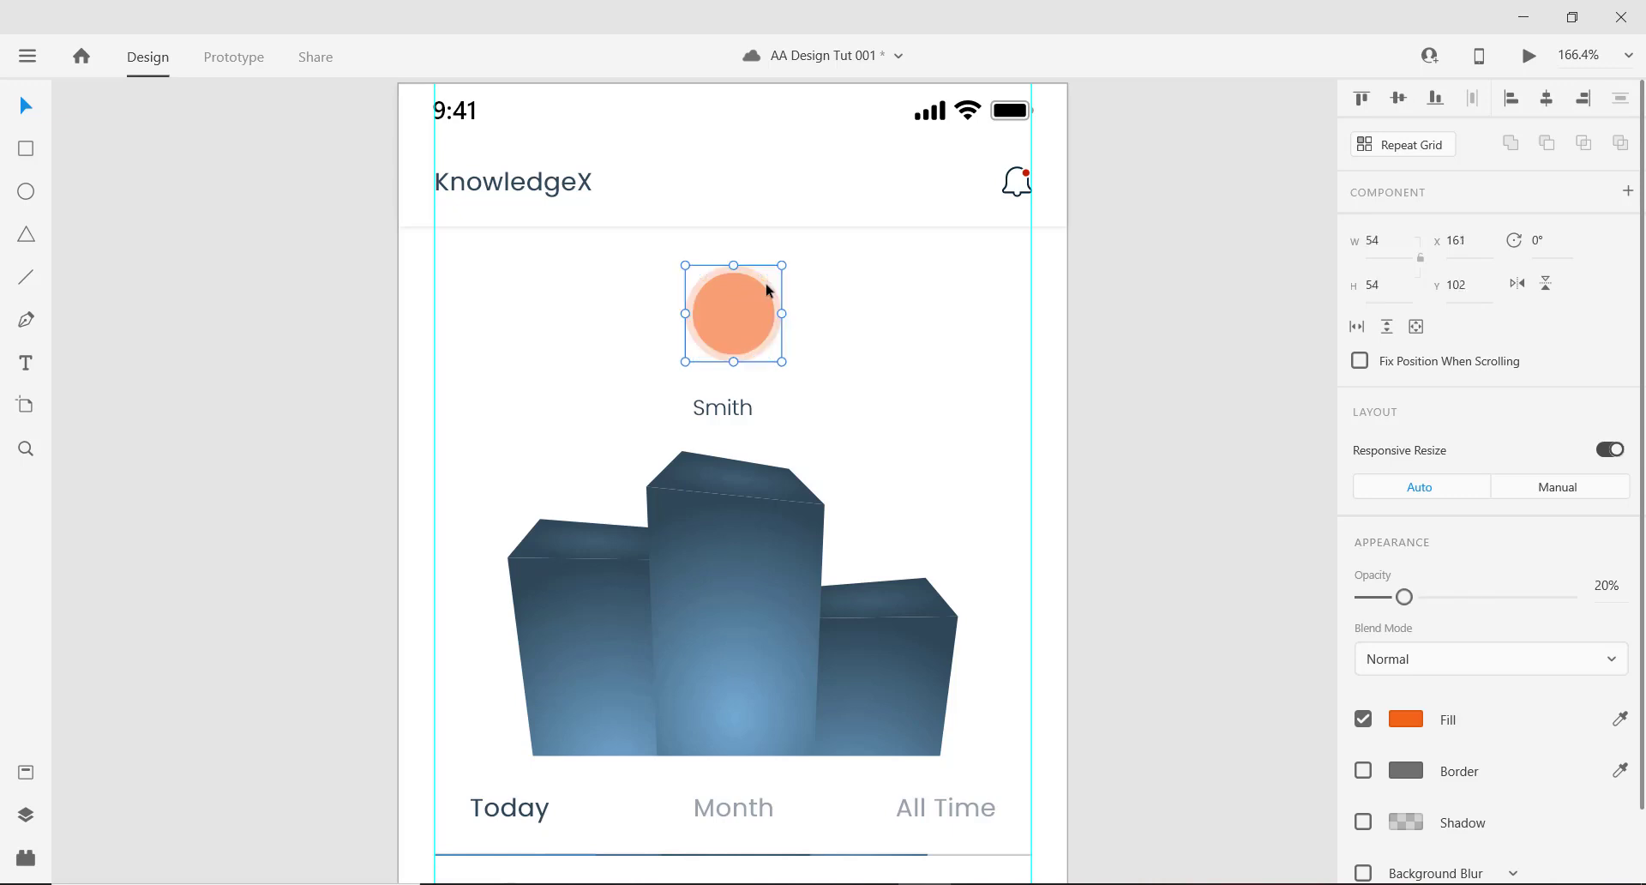
left_click(769, 304)
key("ctrl+shift+g")
left_click_drag(746, 300, 746, 302)
Center the winner's name label beneath the circles at X 171, Y 166.
left_click(721, 410)
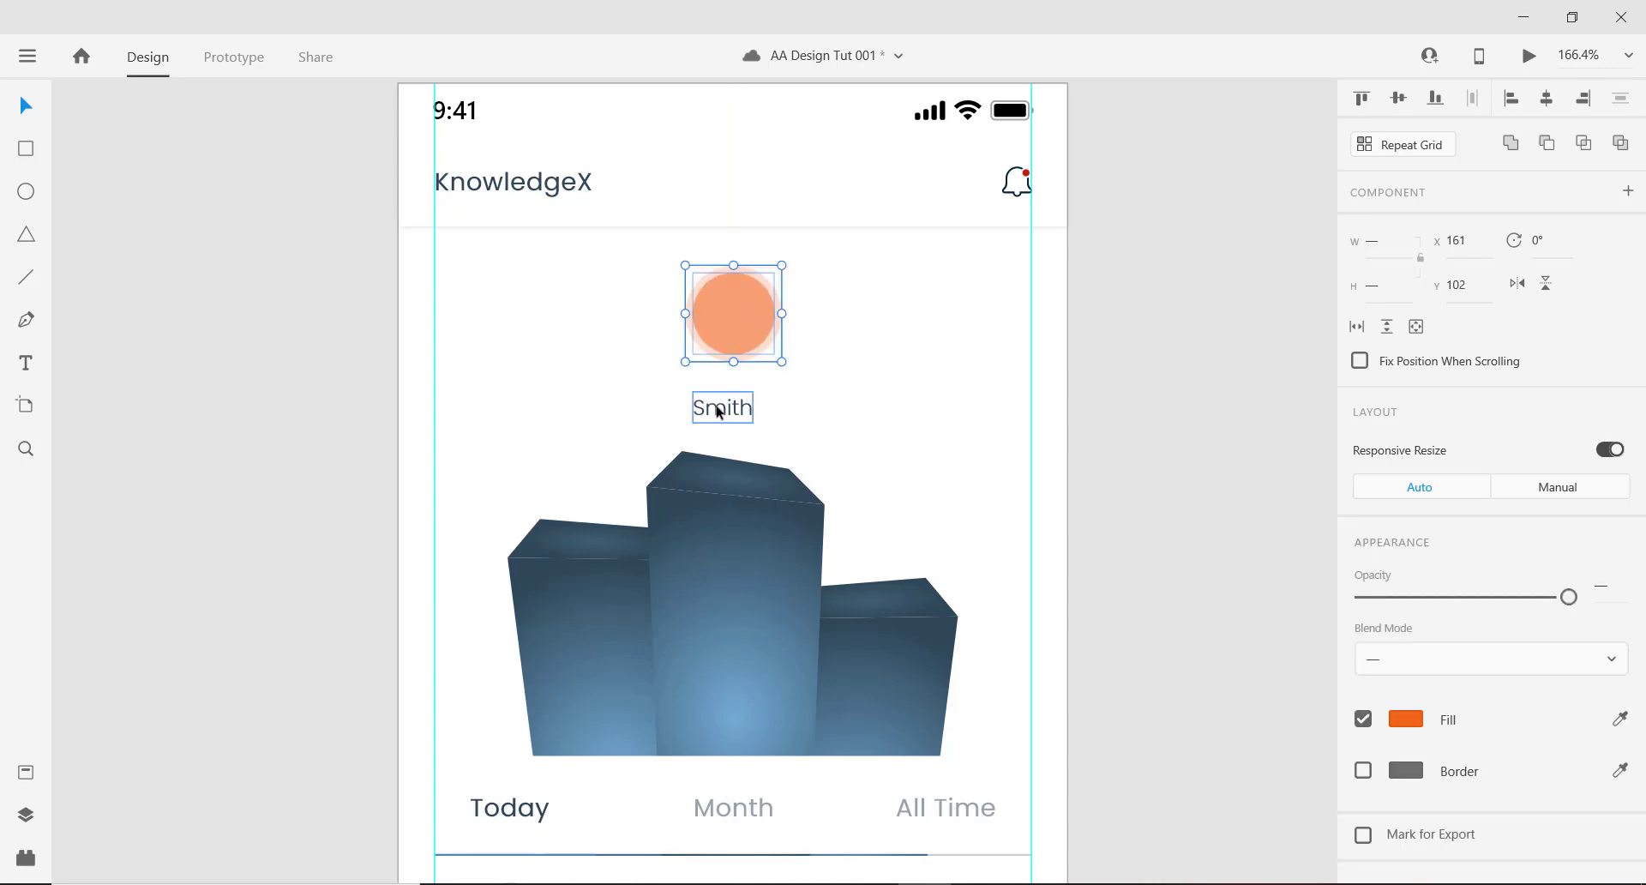
left_click_drag(720, 410, 738, 391)
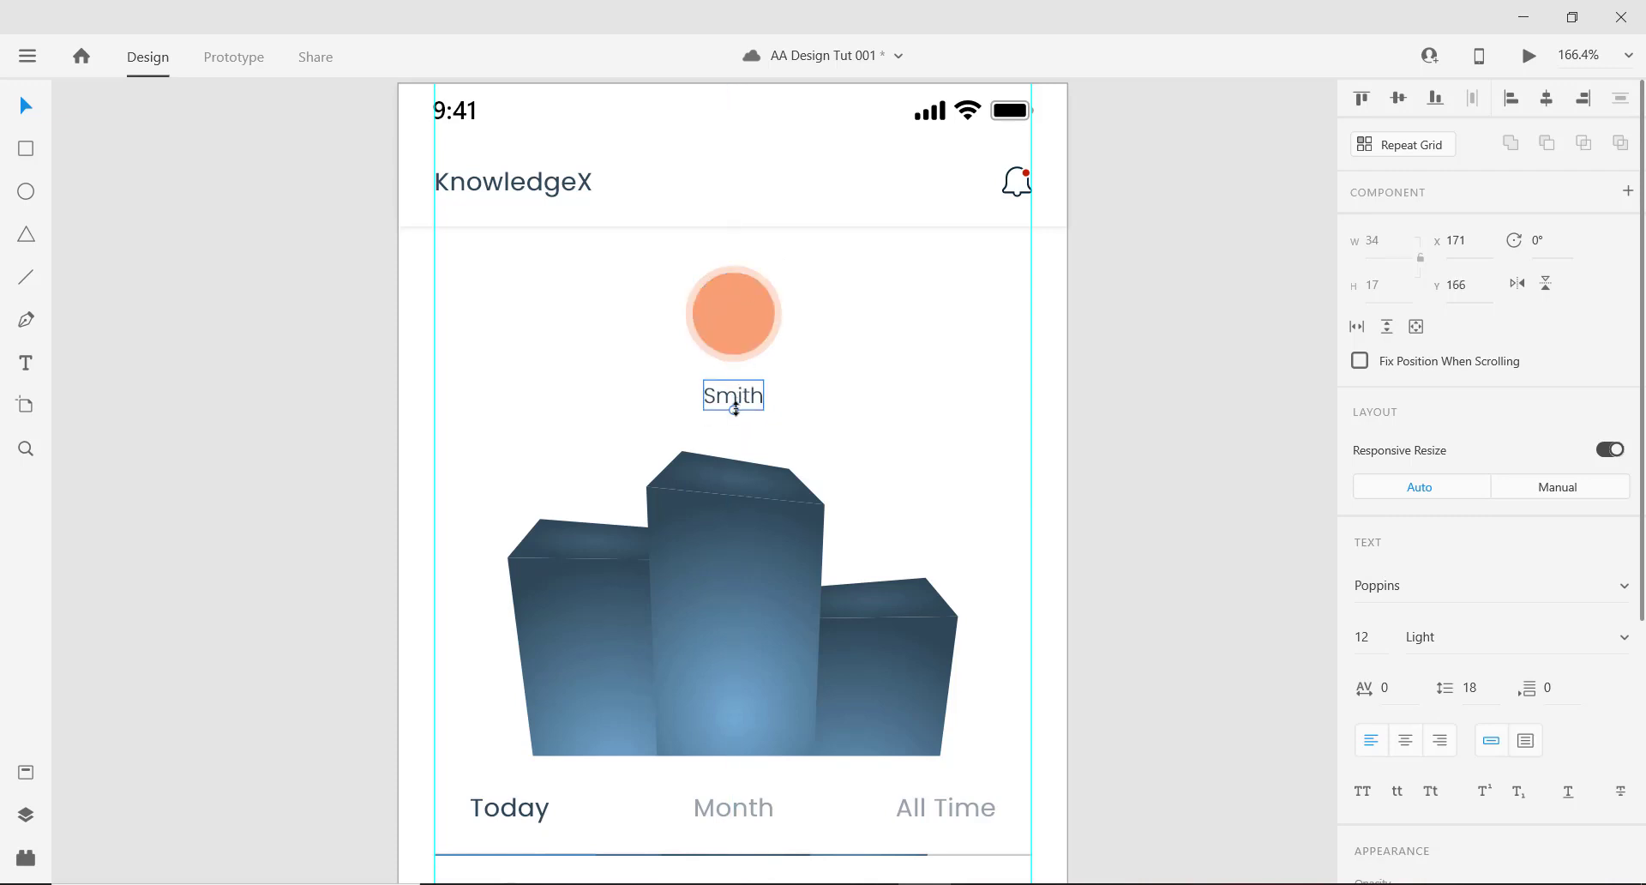
left_click(739, 327, "shift")
left_click(888, 325)
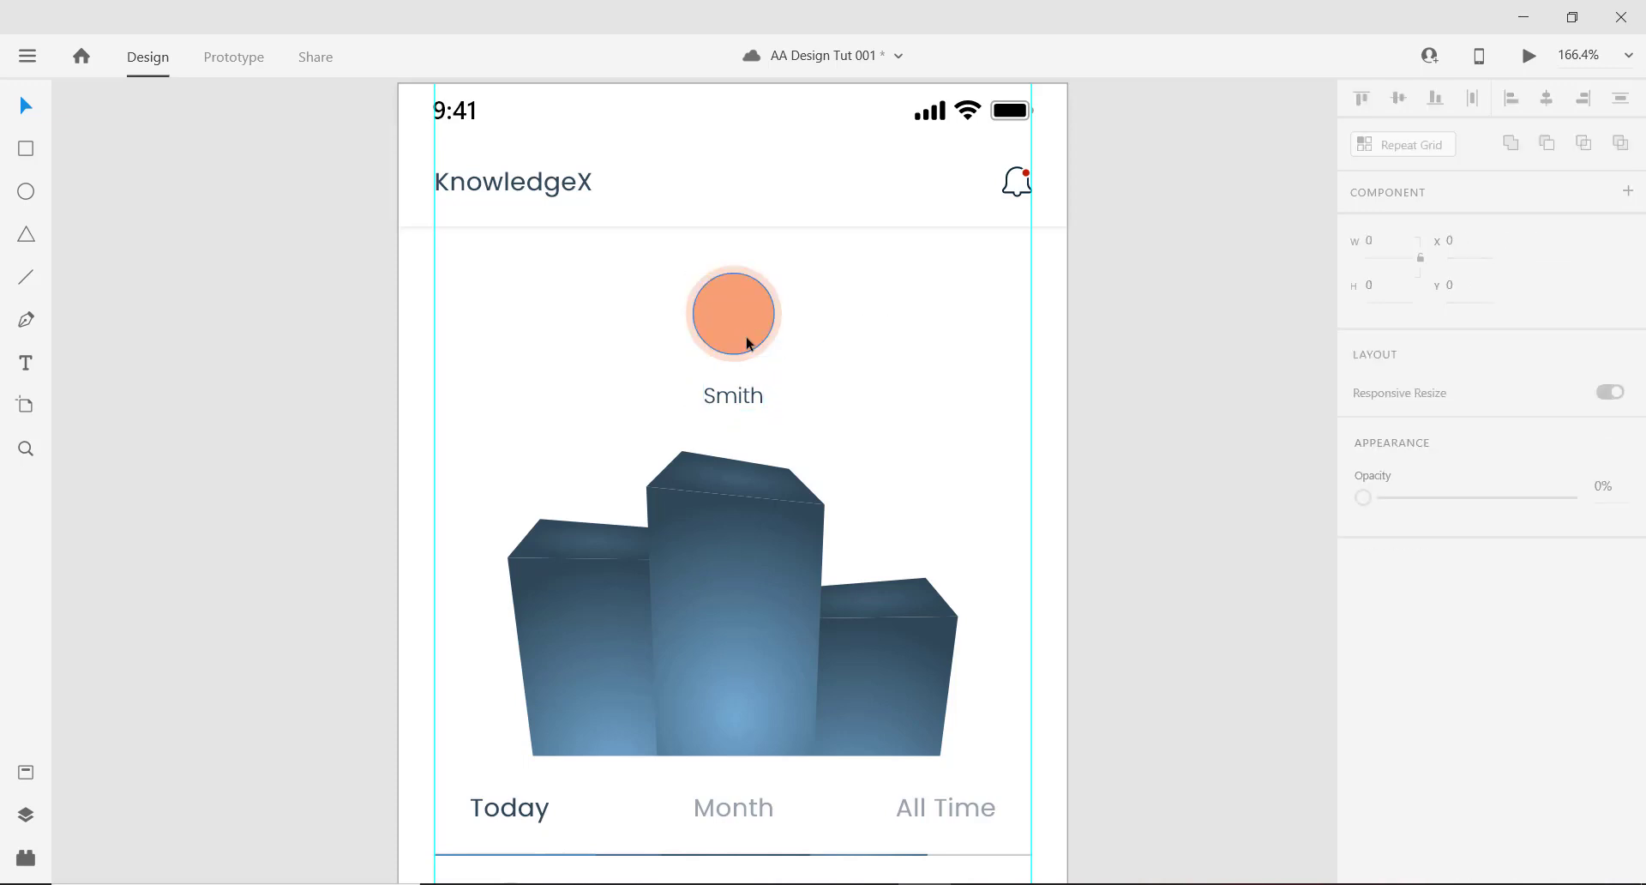
Try moving the circles sideways to test their grouping, and undo both moves.
left_click(747, 343)
left_click(784, 305)
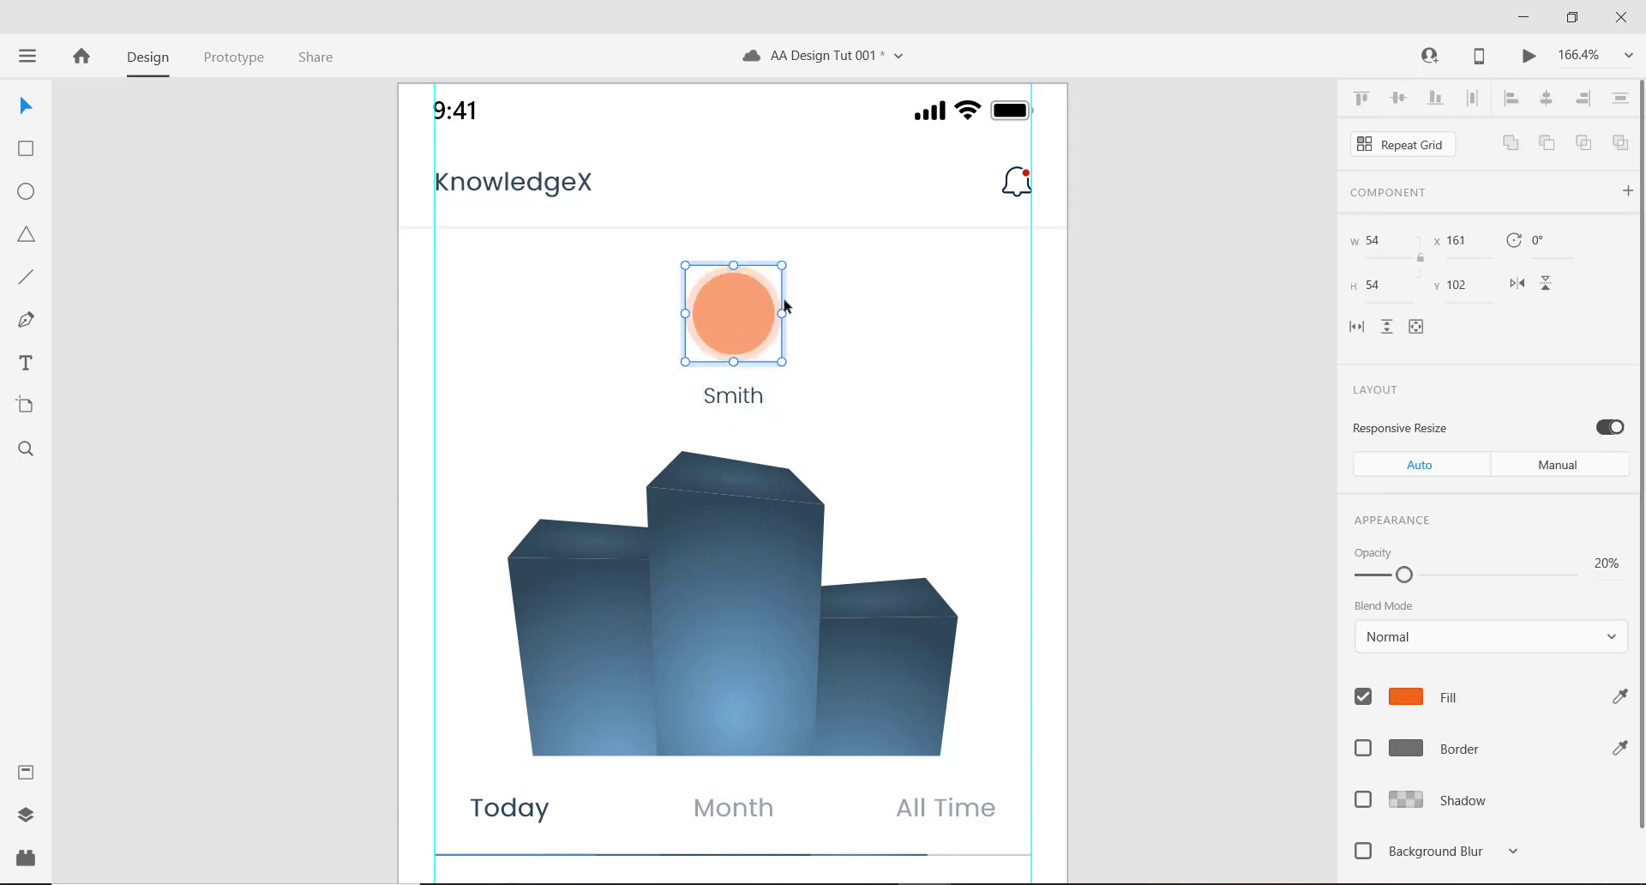
left_click_drag(746, 323, 847, 320)
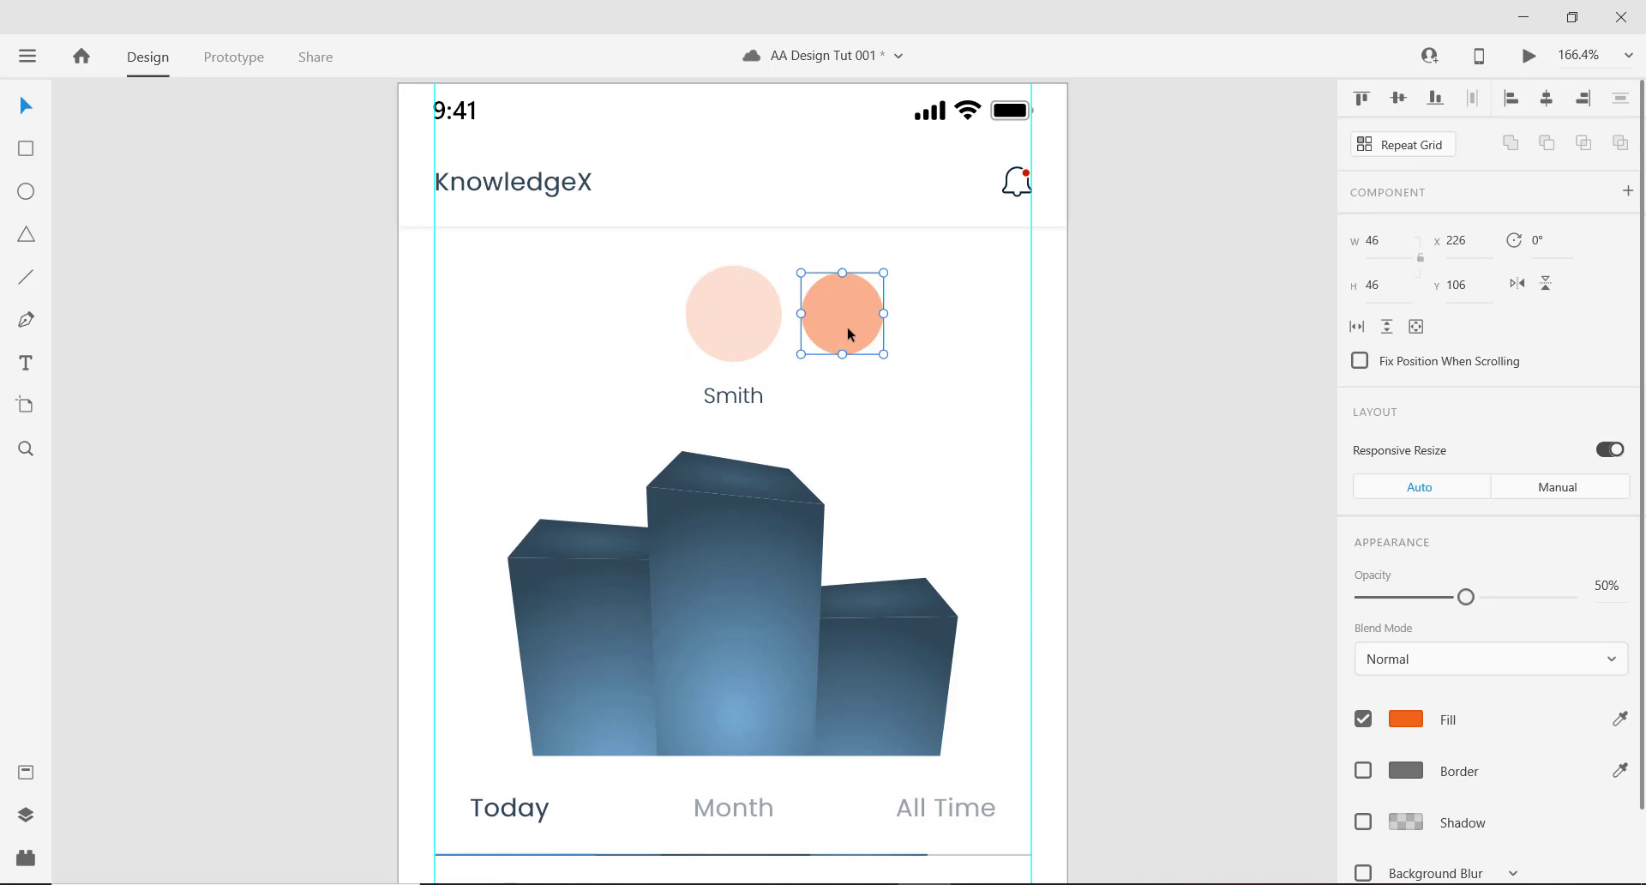
key("ctrl+z")
left_click(1239, 333)
left_click(736, 395)
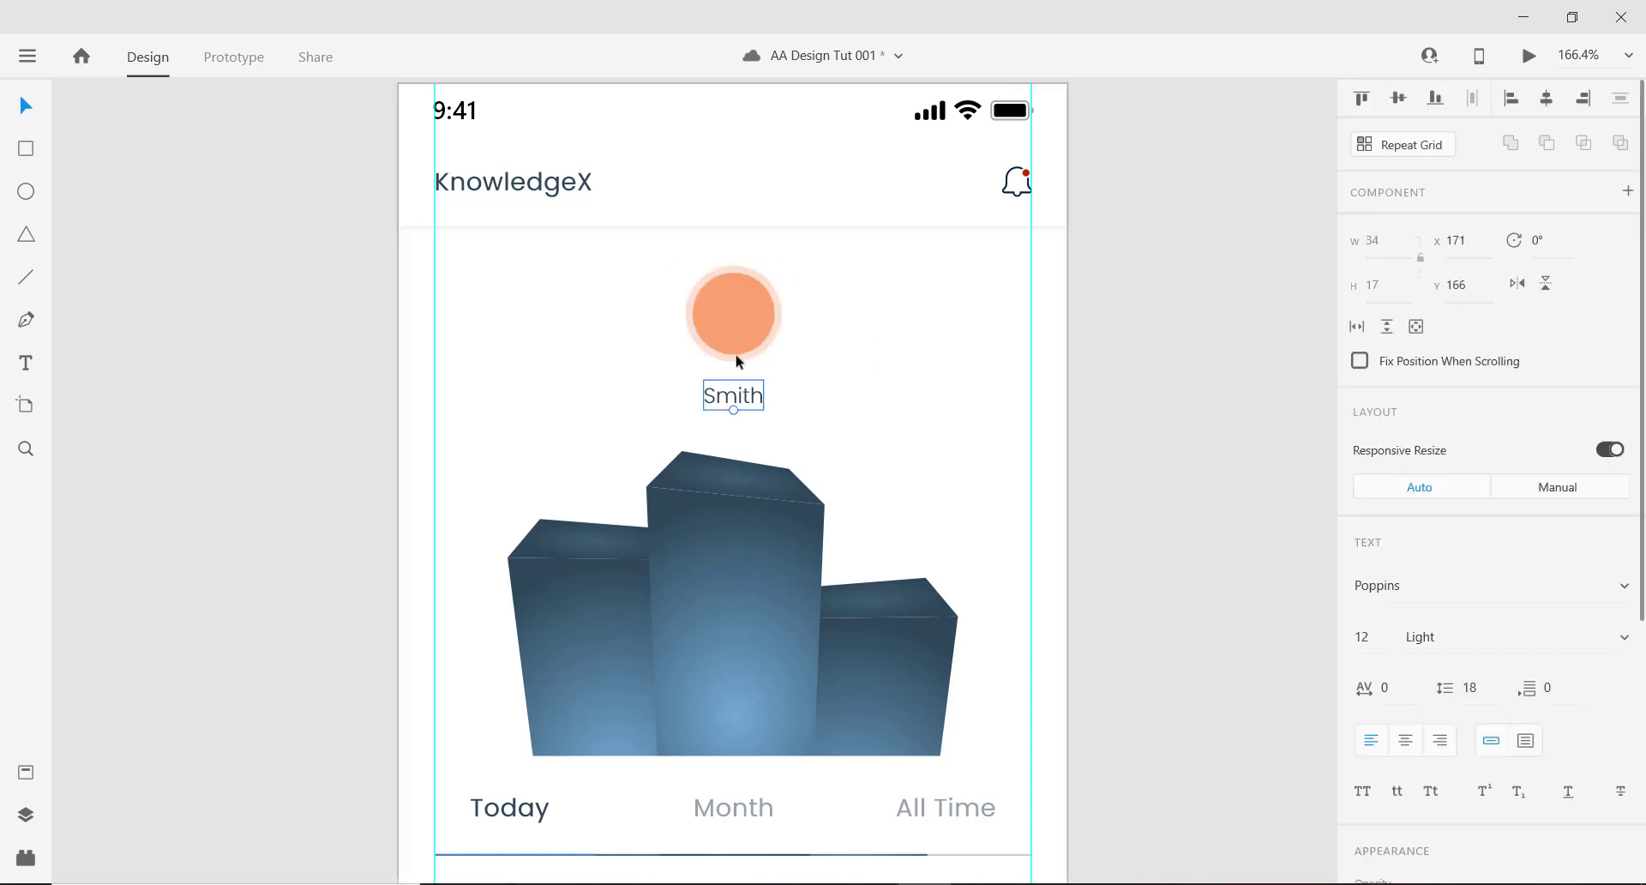
left_click(727, 306)
left_click_drag(779, 309, 856, 302)
key("ctrl+z")
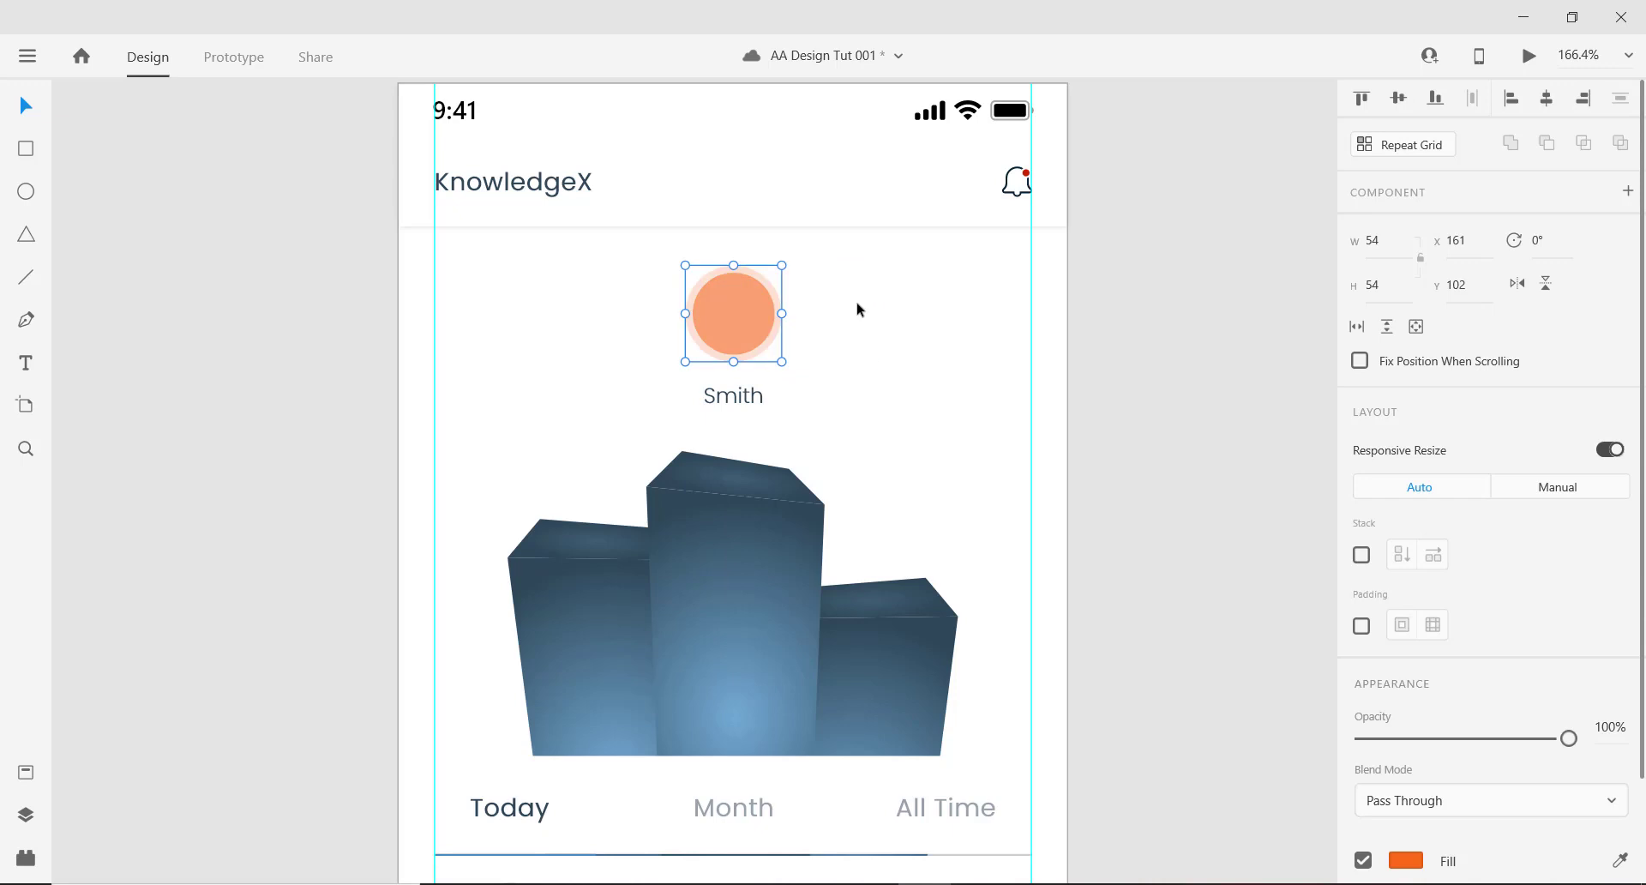
Select both the inner and outer circles inside their group and group them together again.
double_click(739, 300)
left_click(747, 271, "shift")
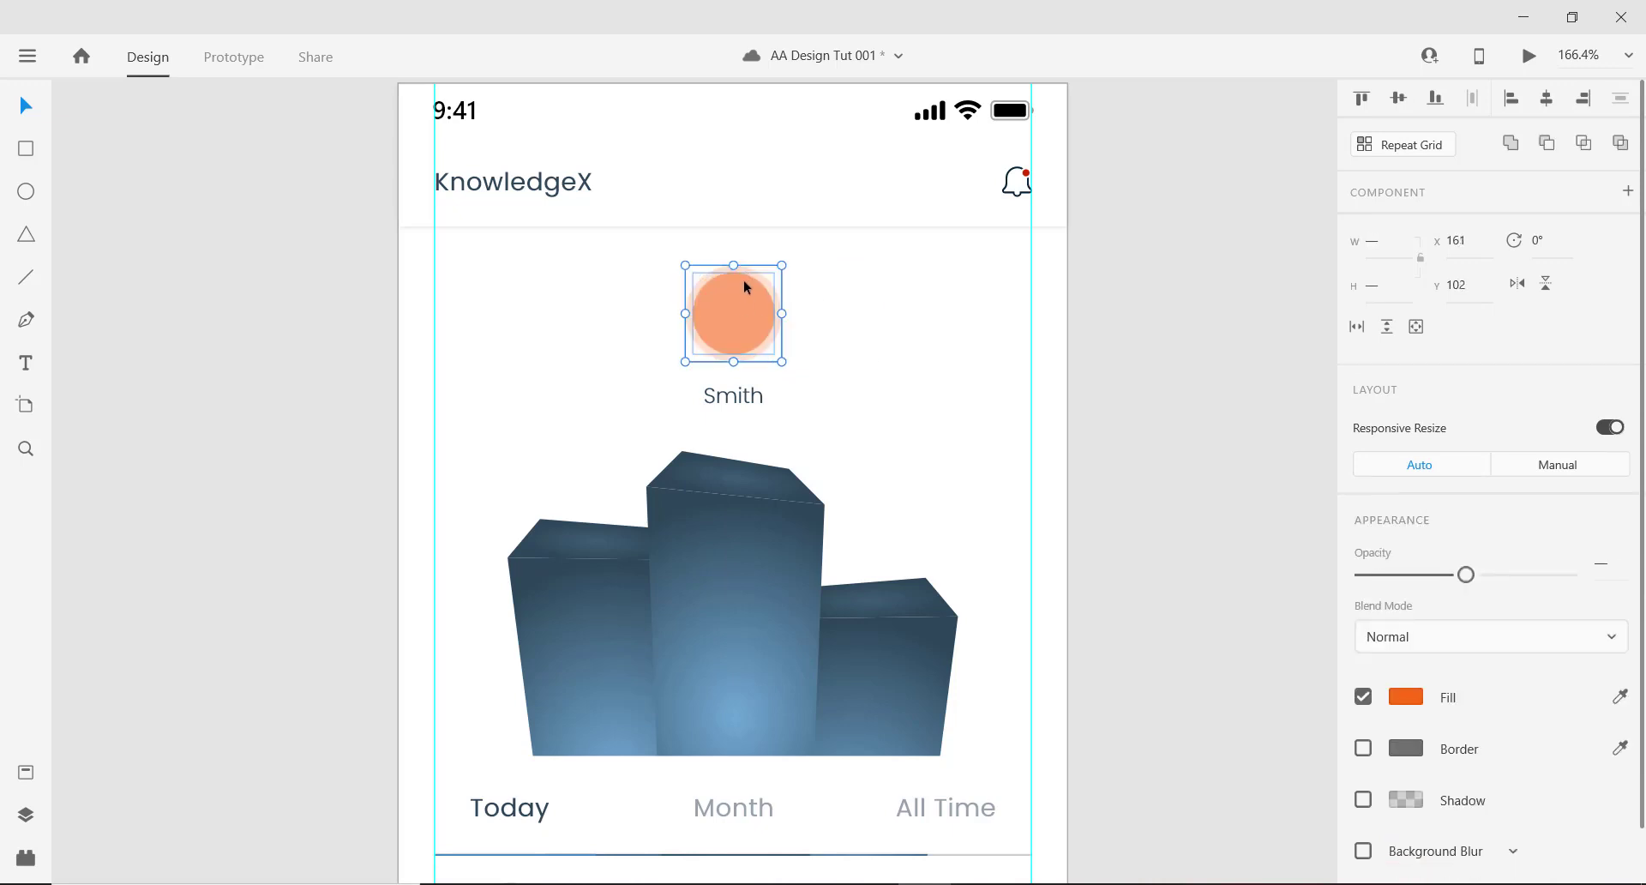
key("ctrl+g")
left_click(882, 367)
left_click(730, 310)
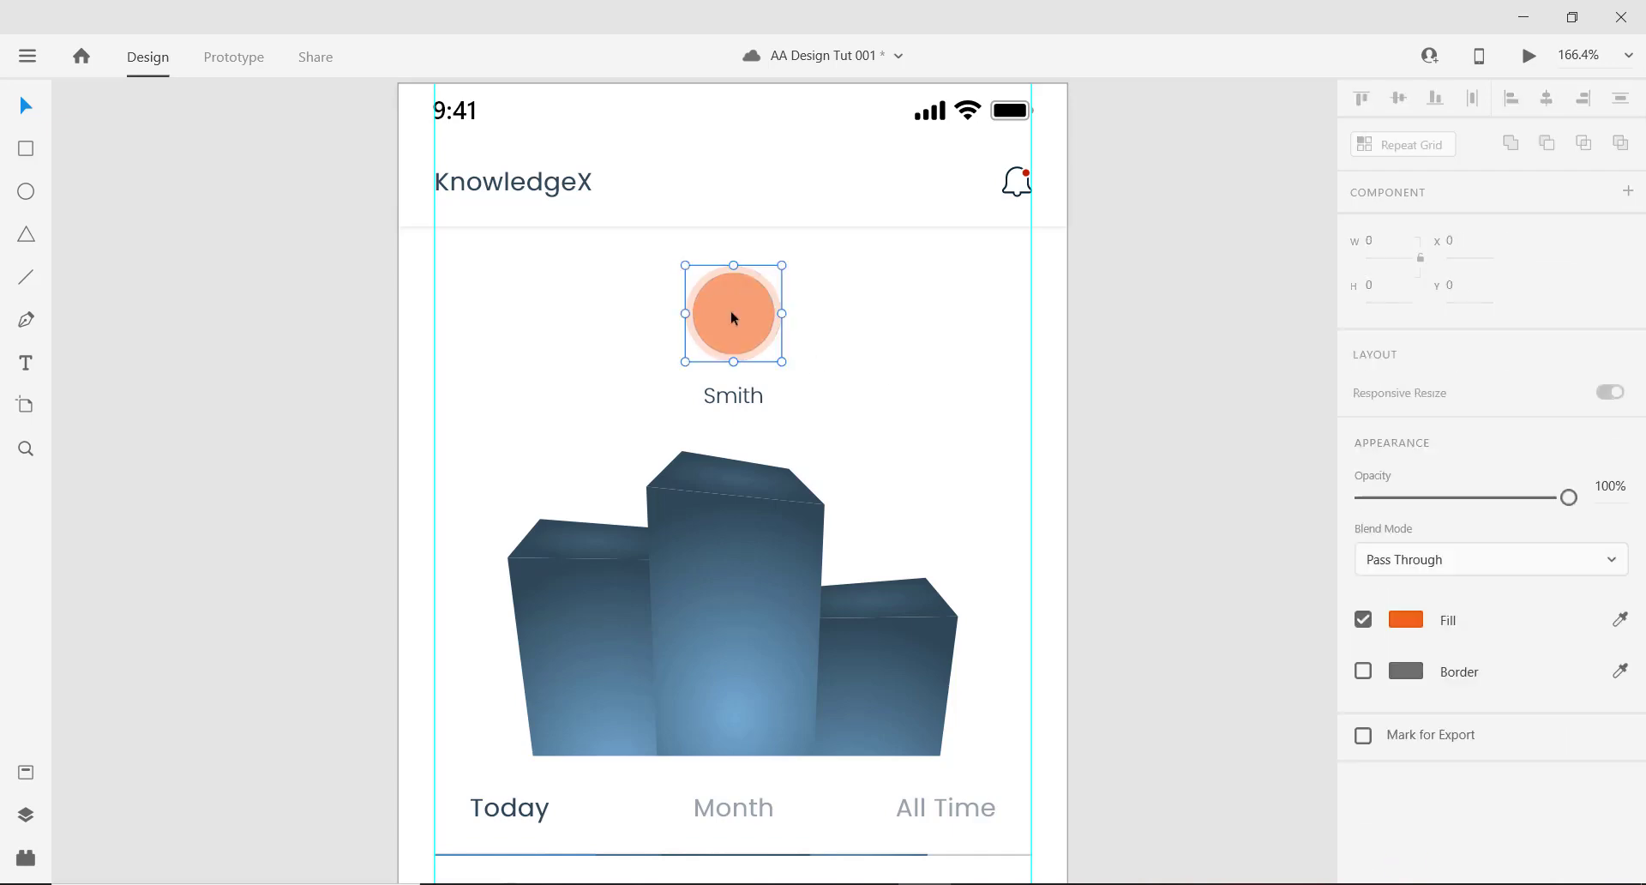
Move the circle group and the name label down together, closer to the top of the center column.
left_click(734, 387)
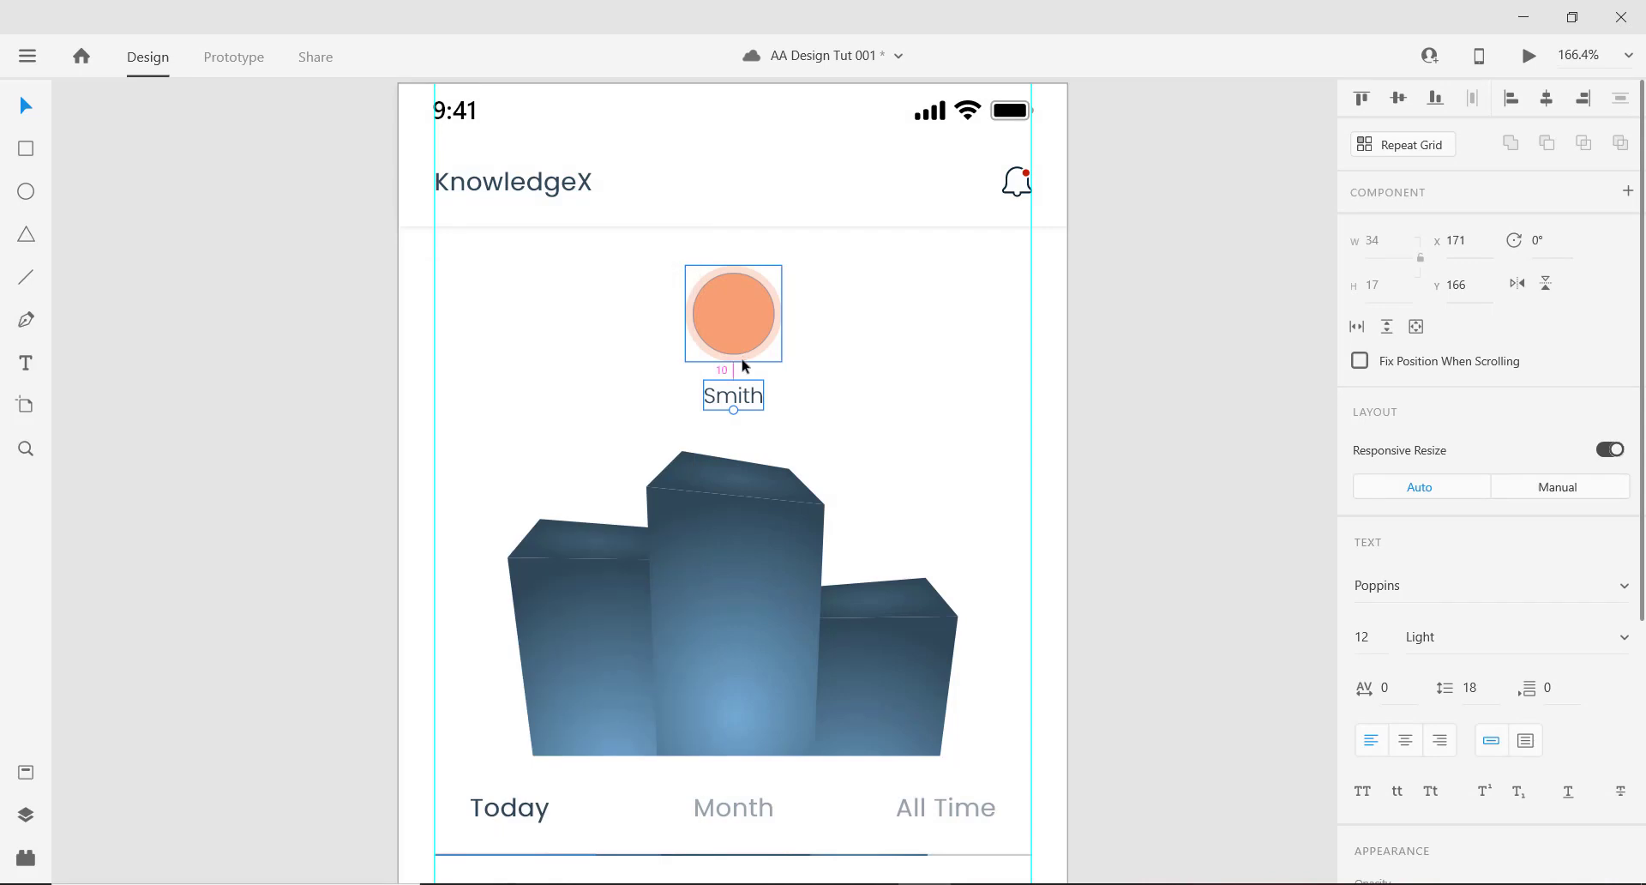
left_click(726, 327, "shift")
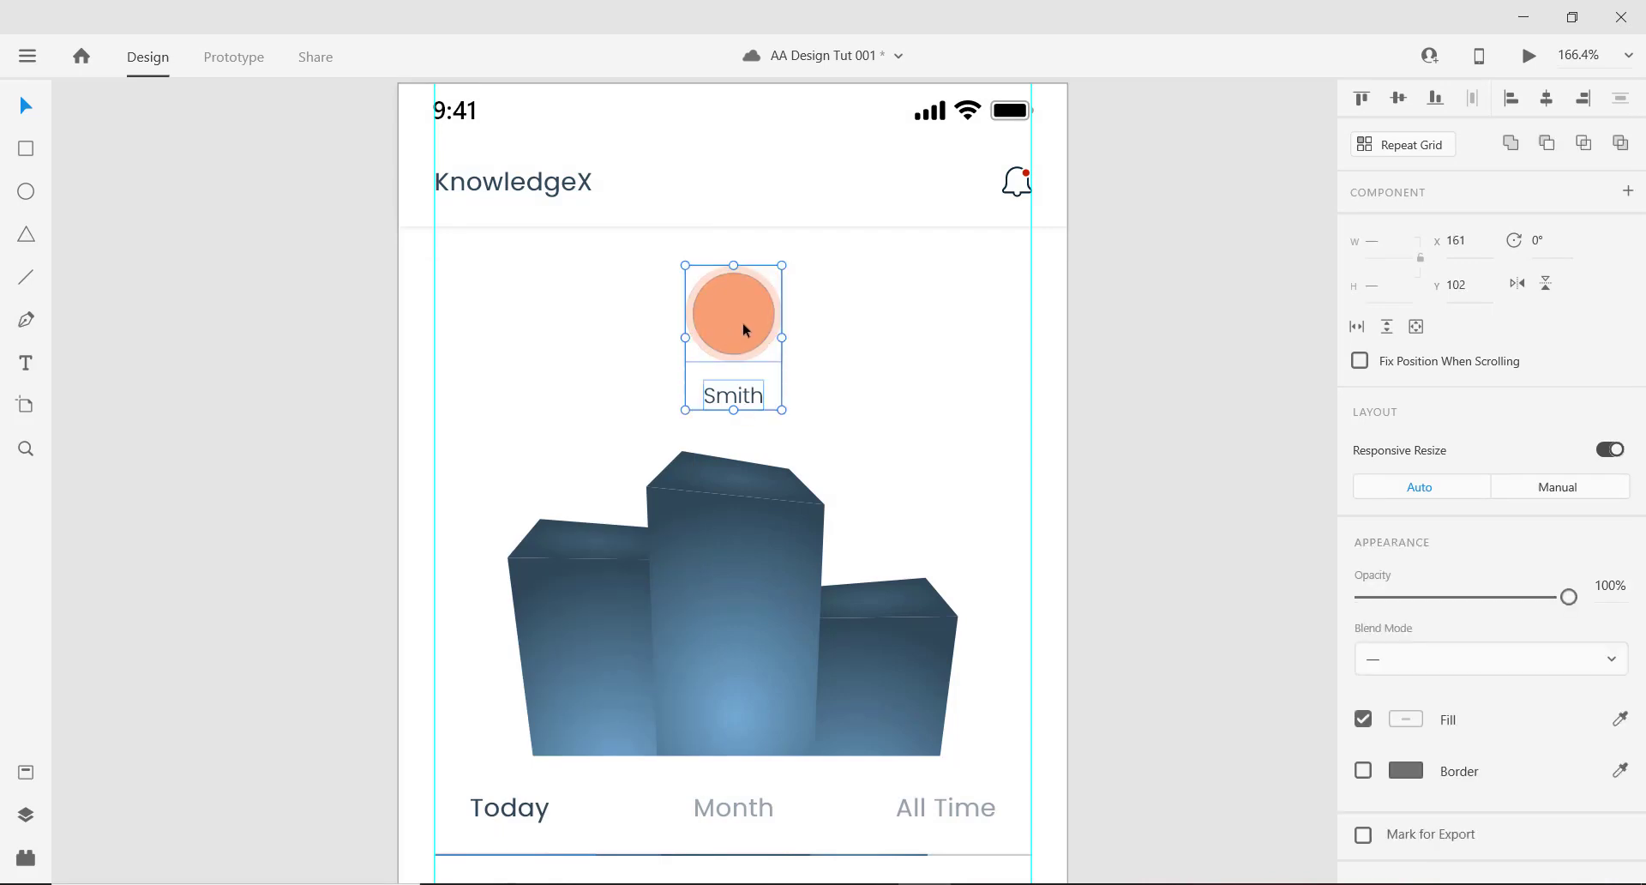
left_click_drag(743, 322, 740, 353)
left_click(1119, 381)
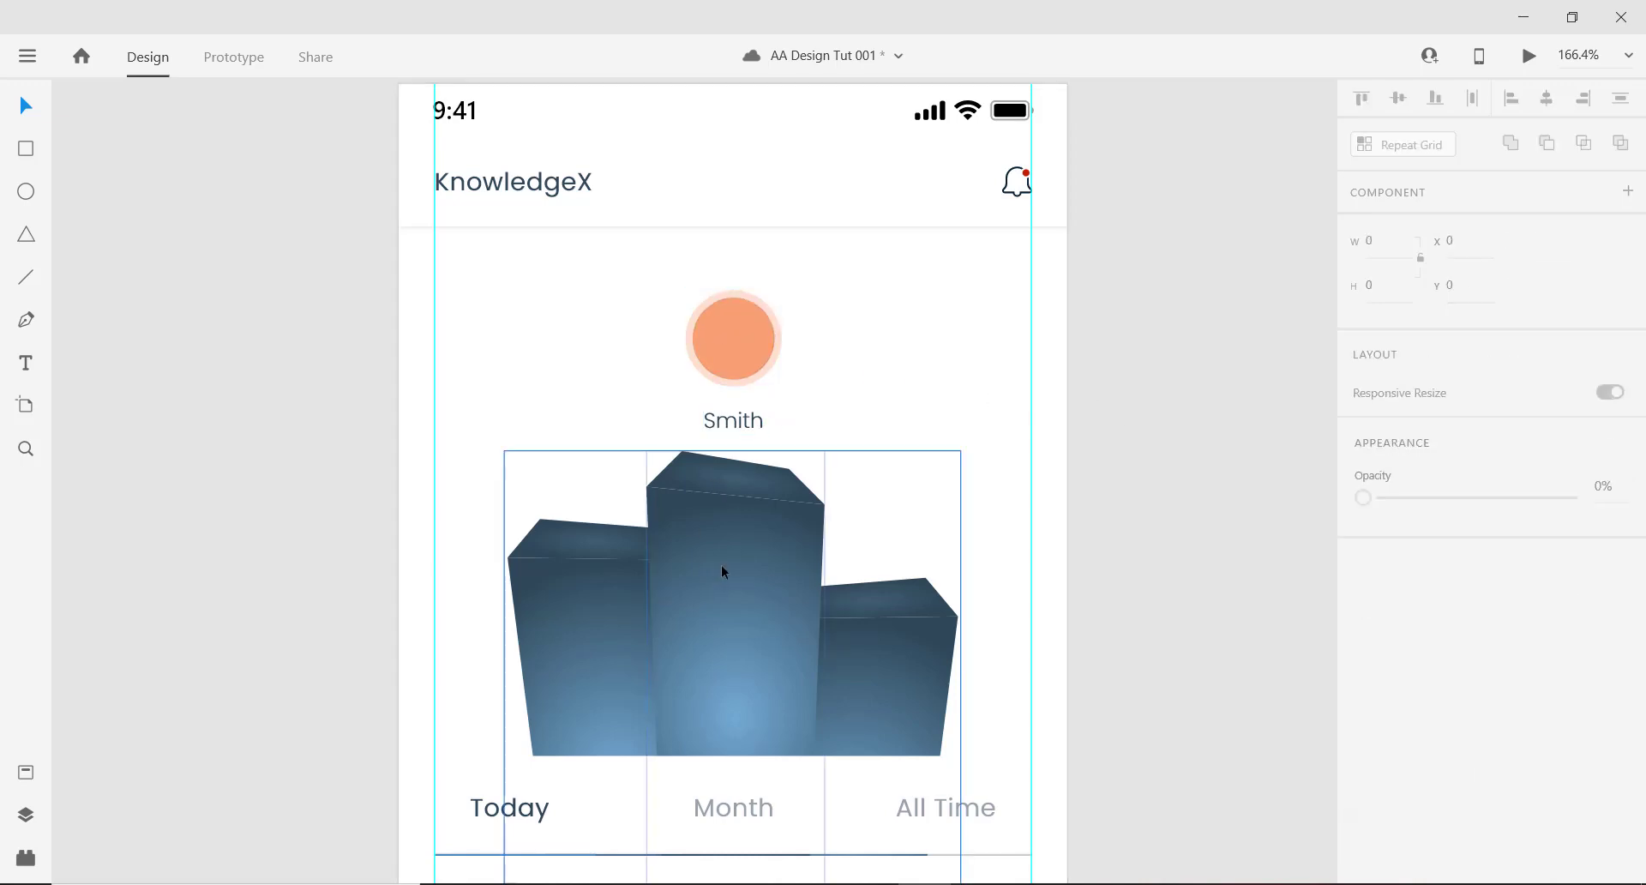
Enlarge the winner's circle group above the center column evenly around its center to 64 by 64.
scroll(783, 438, "down", 7)
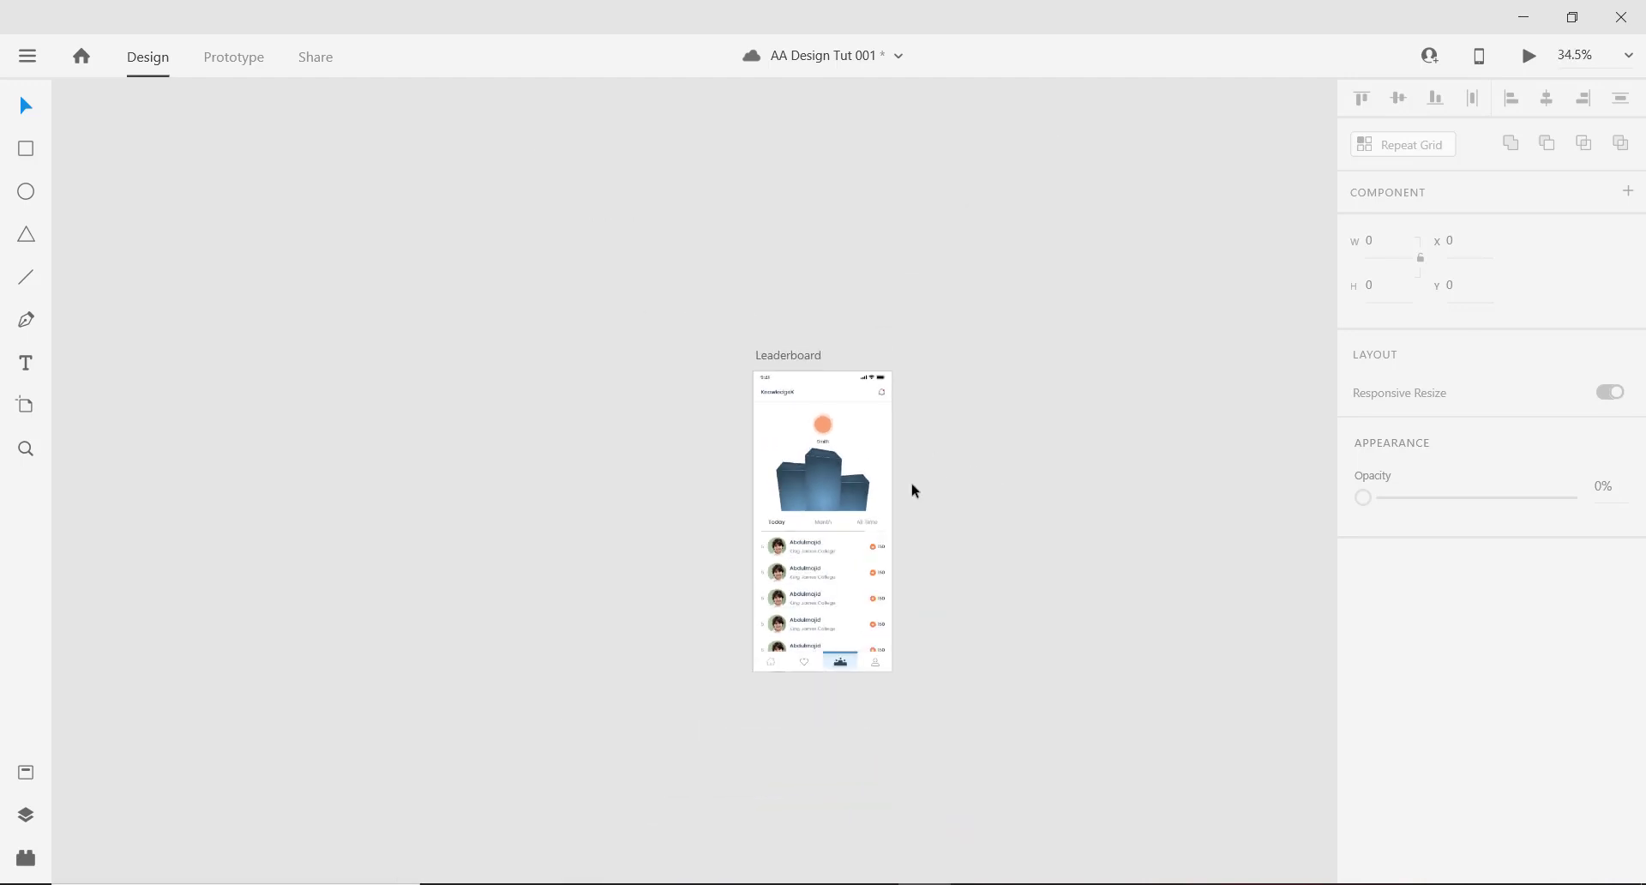
scroll(913, 485, "up", 4)
mouse_move(975, 421)
left_mouse_down()
mouse_move(979, 400)
mouse_move(986, 419)
left_mouse_up()
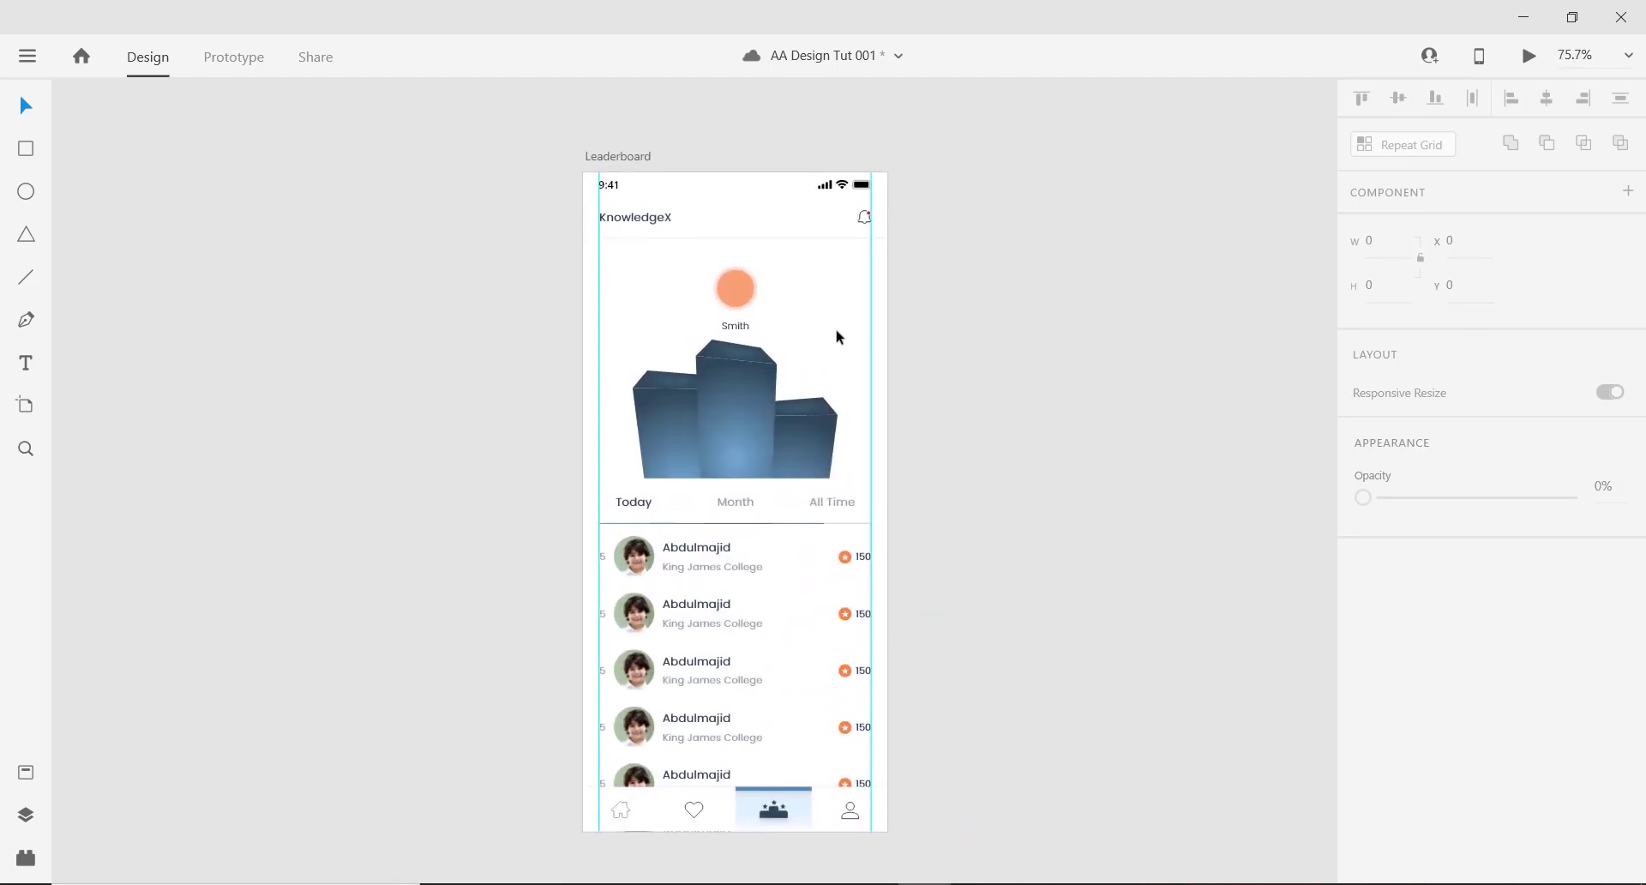
scroll(838, 334, "up", 1)
left_click(711, 282)
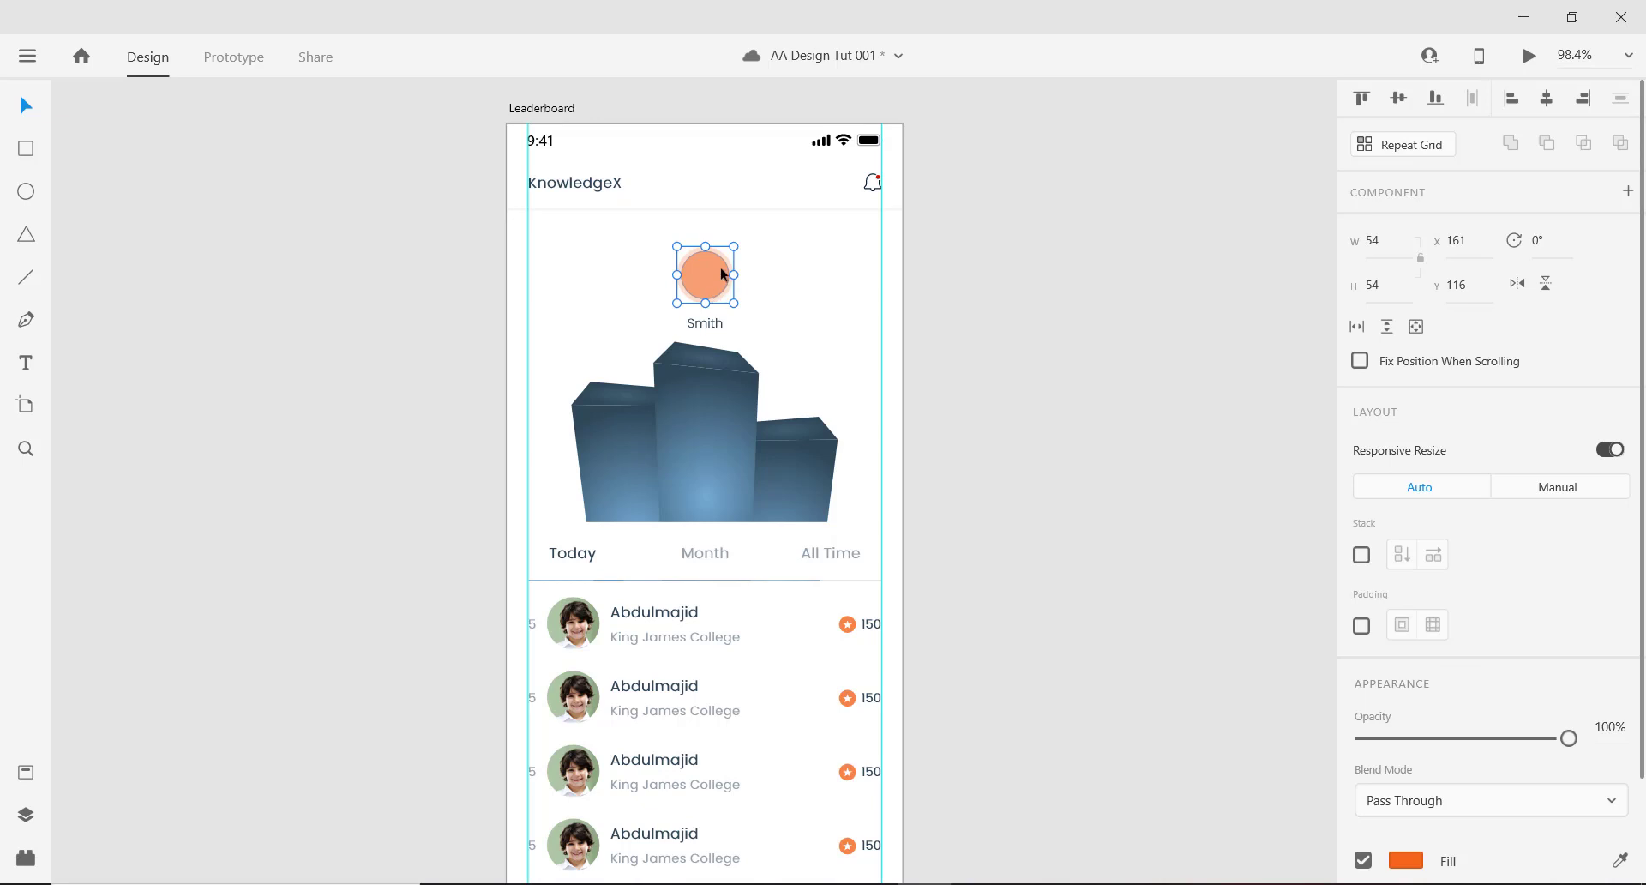
scroll(723, 275, "up", 1)
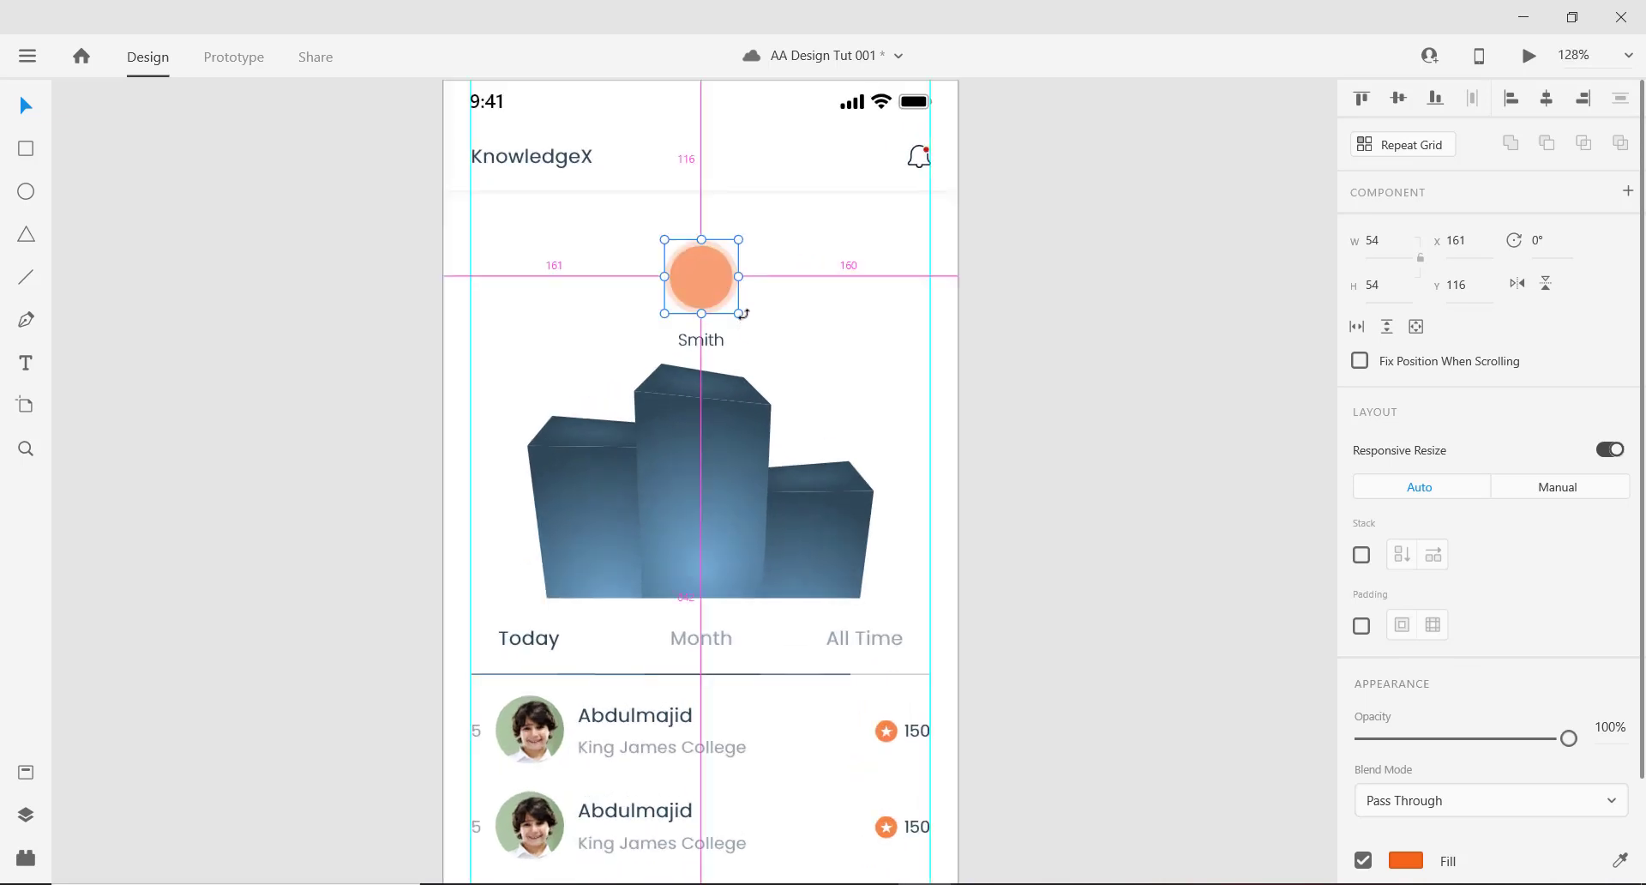
left_click_drag(747, 319, 752, 320)
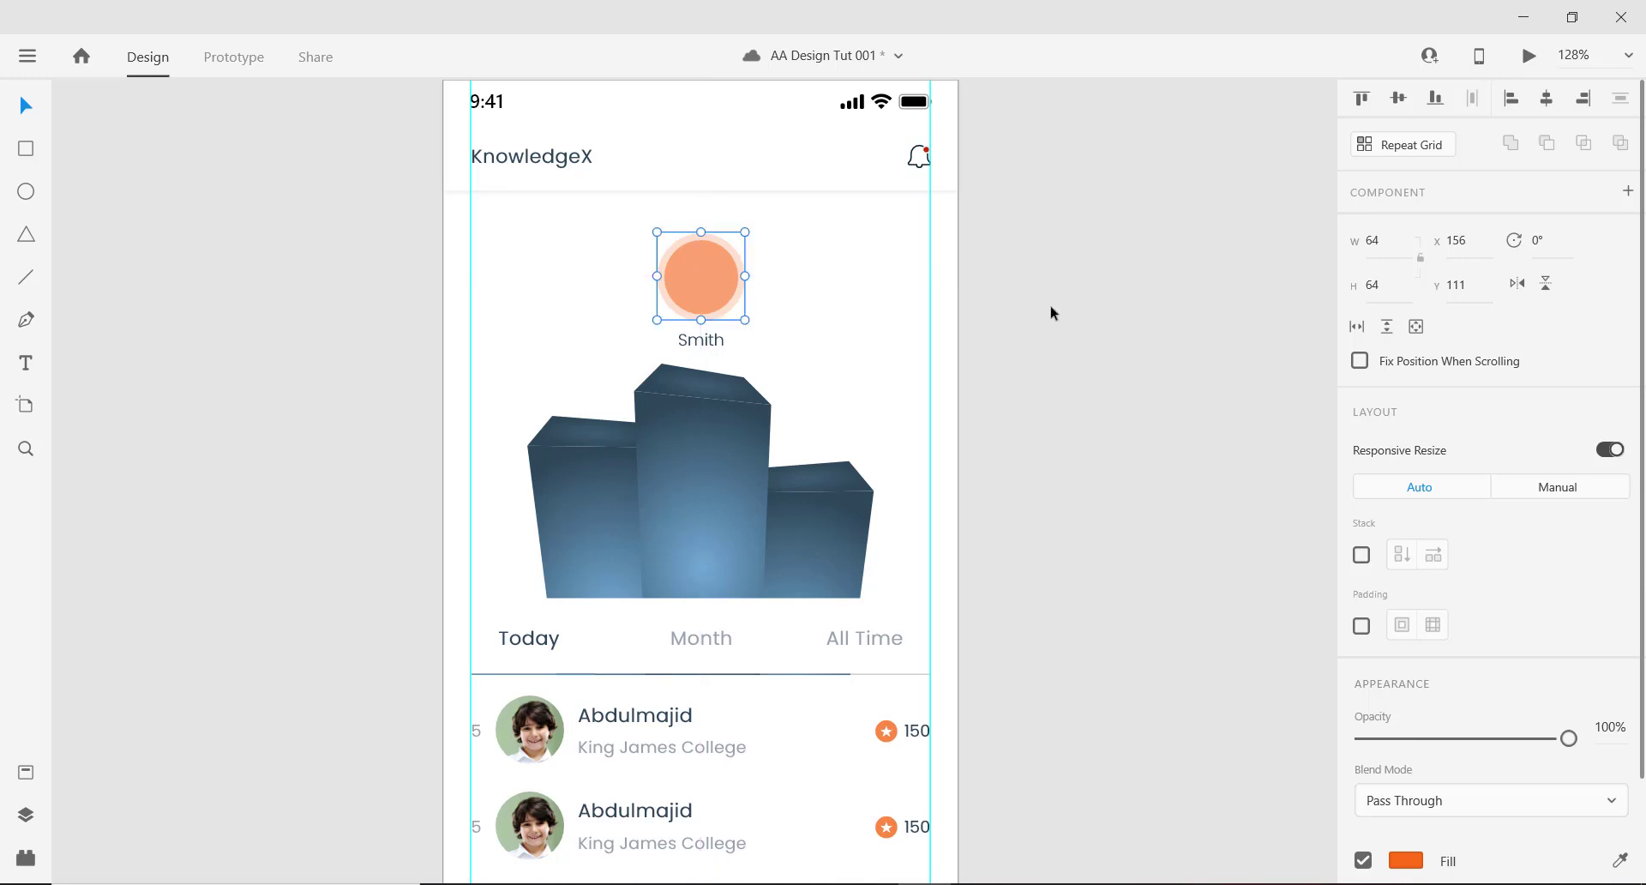
left_click(1101, 314)
left_click(707, 342)
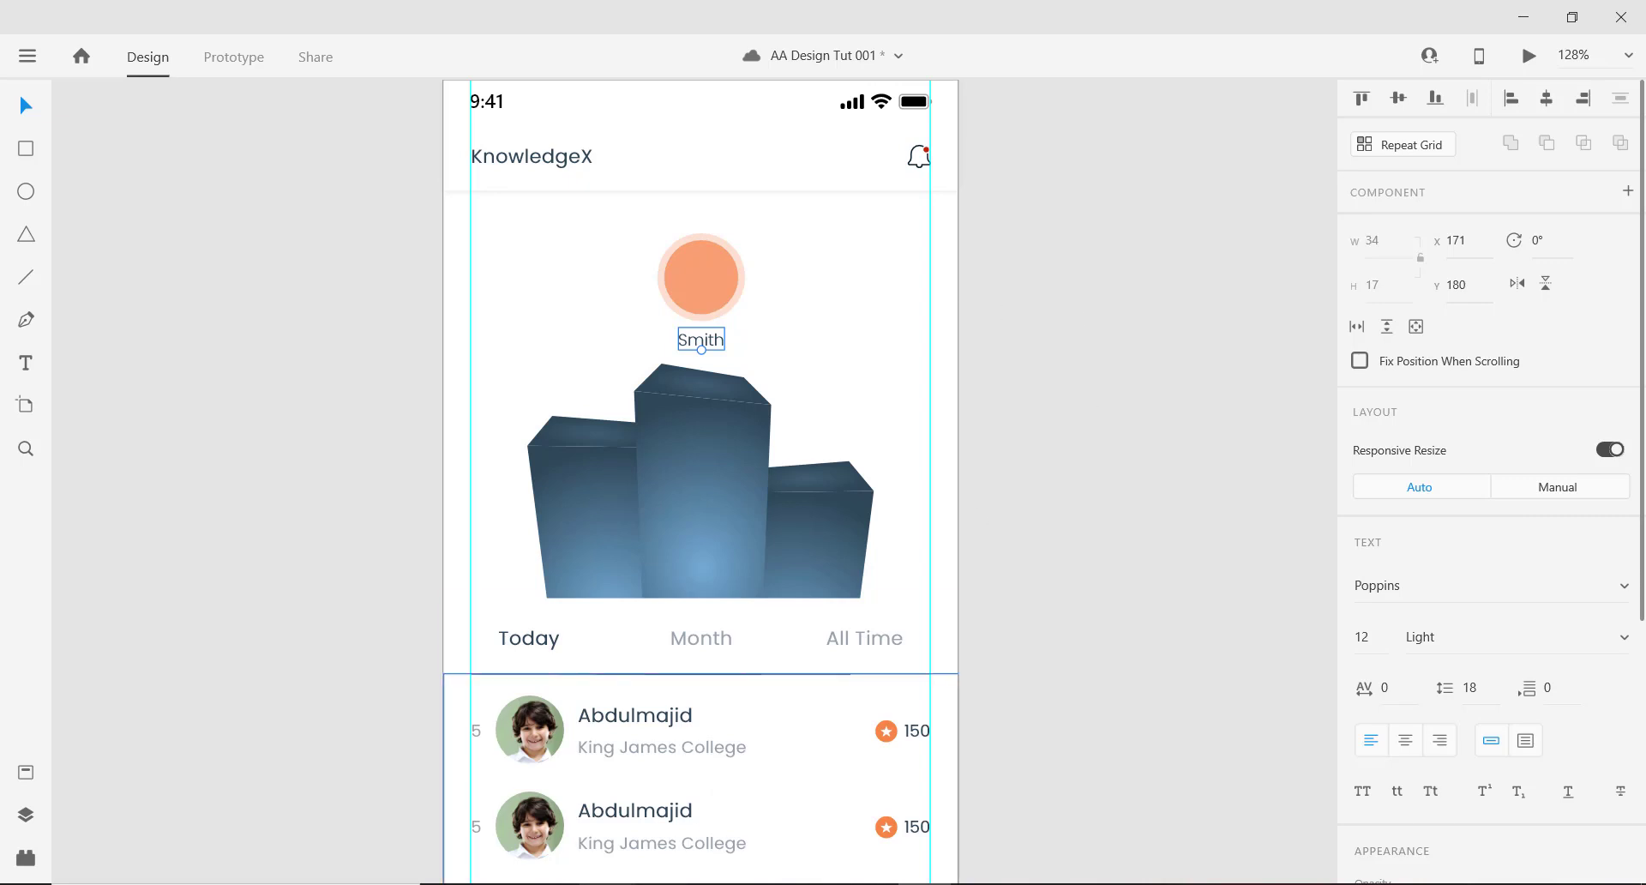
Fill the inner winner circle with the photo of the boy in a grey shirt from the imgs folder in File Explorer.
scroll(688, 836, "down", 3)
scroll(780, 679, "up", 2)
key("space")
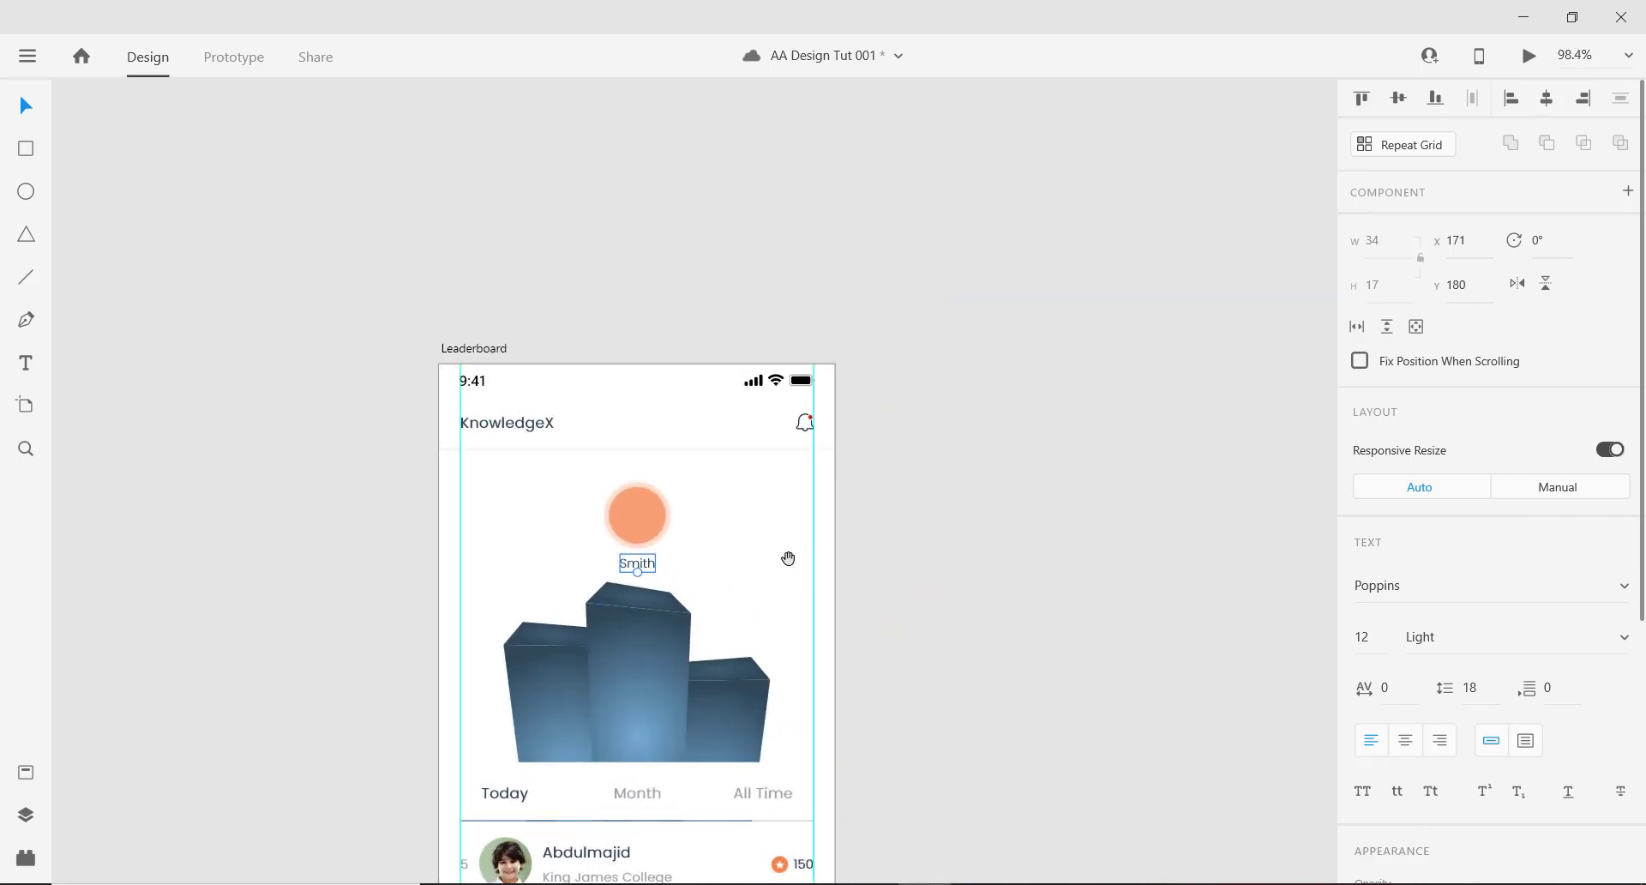
left_click_drag(788, 558, 776, 448)
left_click(624, 394)
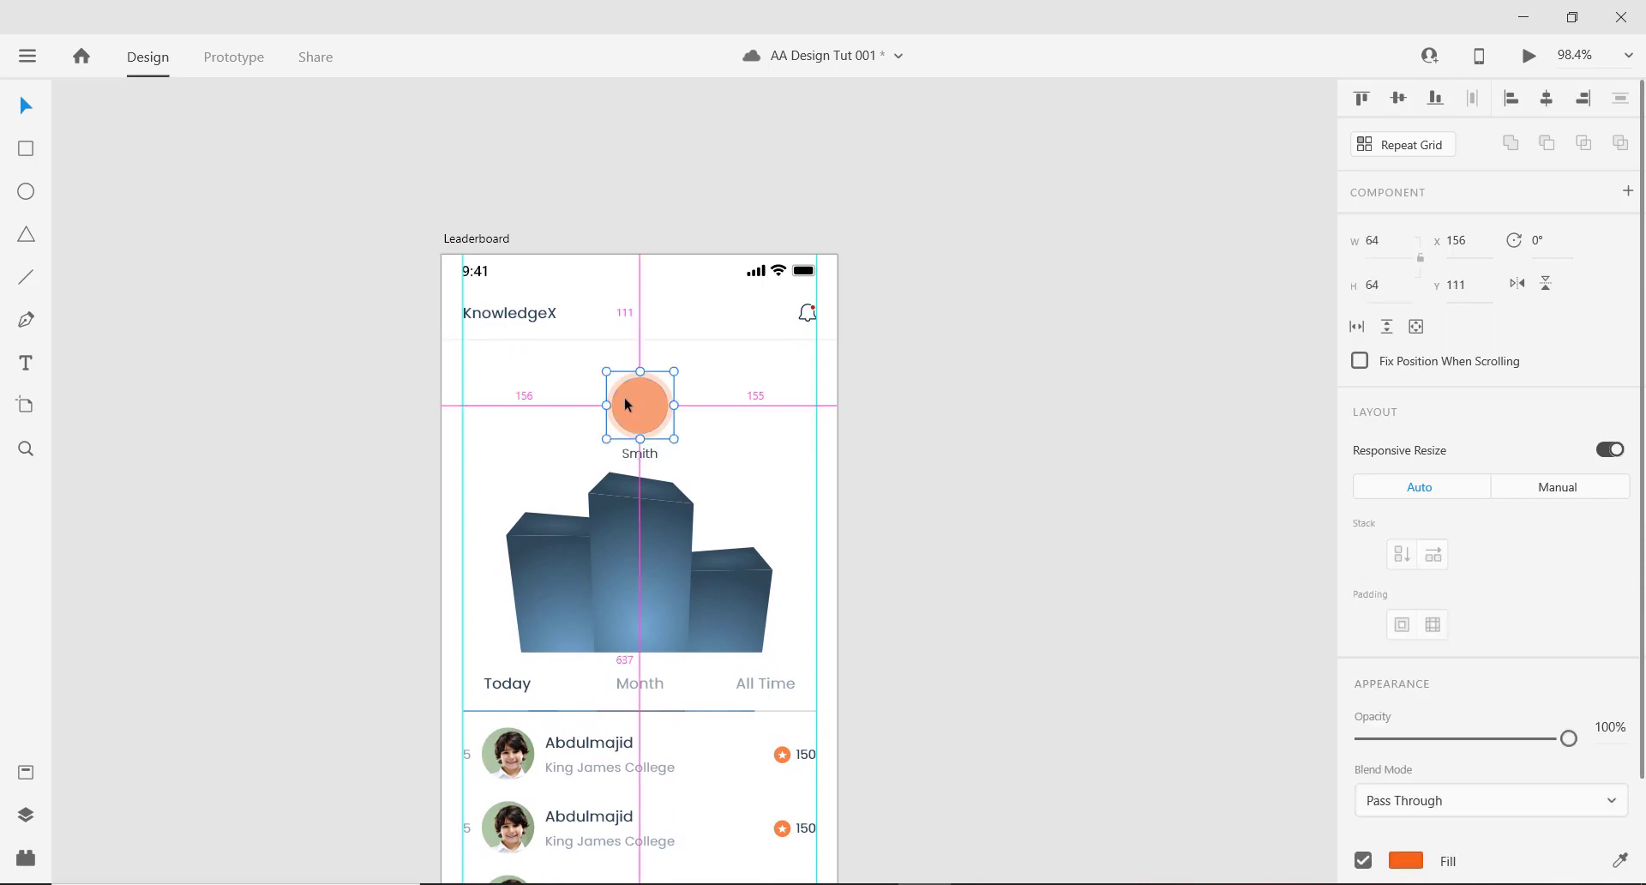
double_click(643, 400)
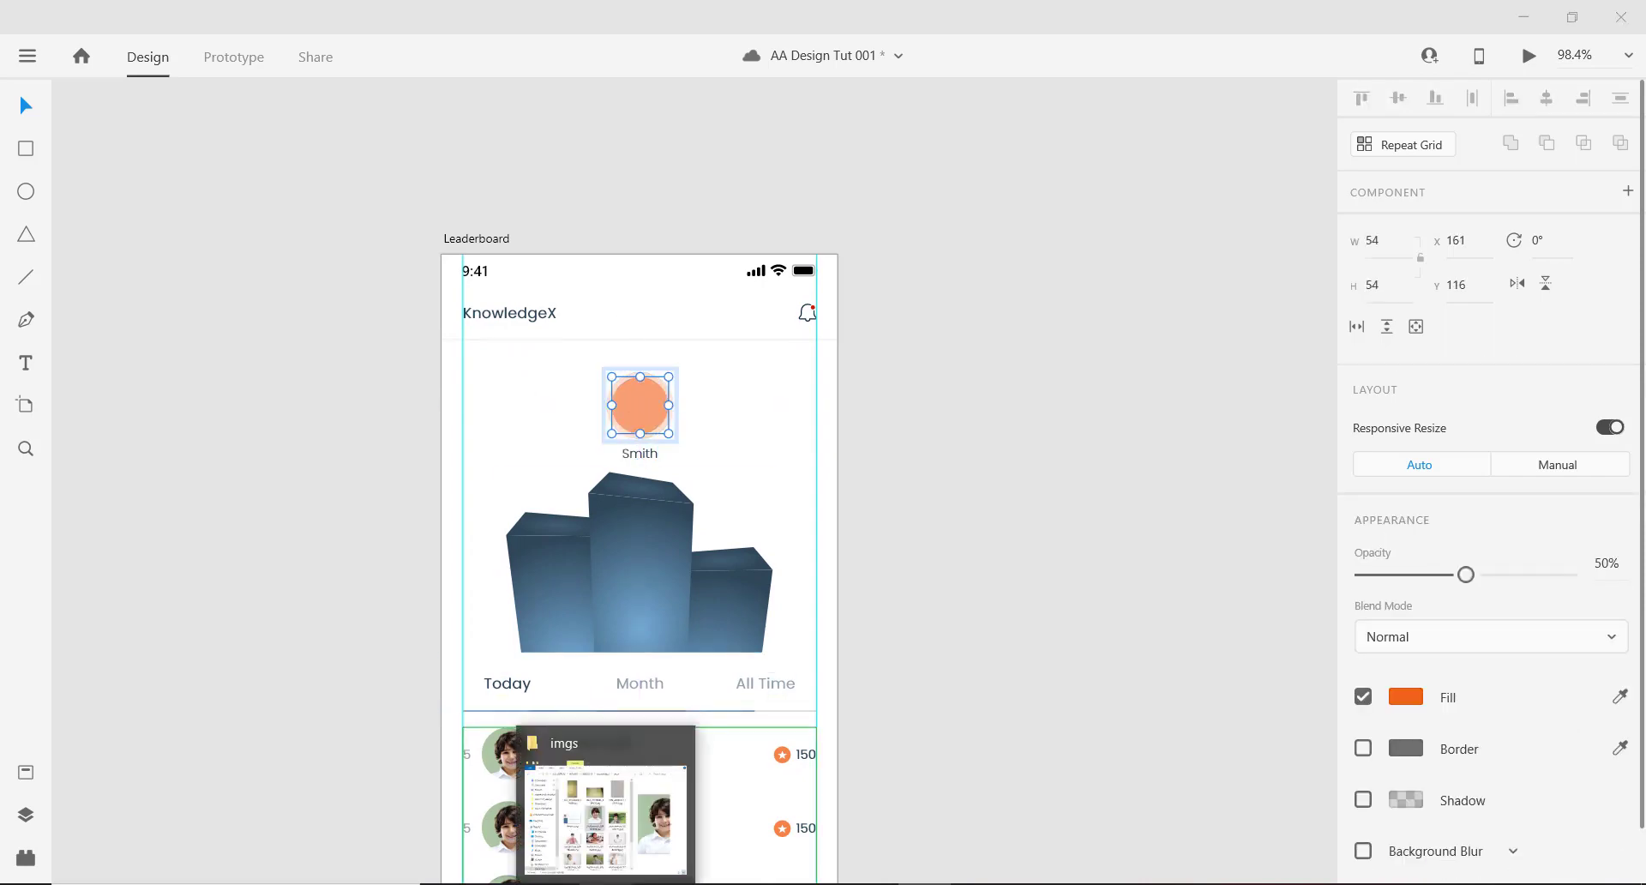
left_click(605, 814)
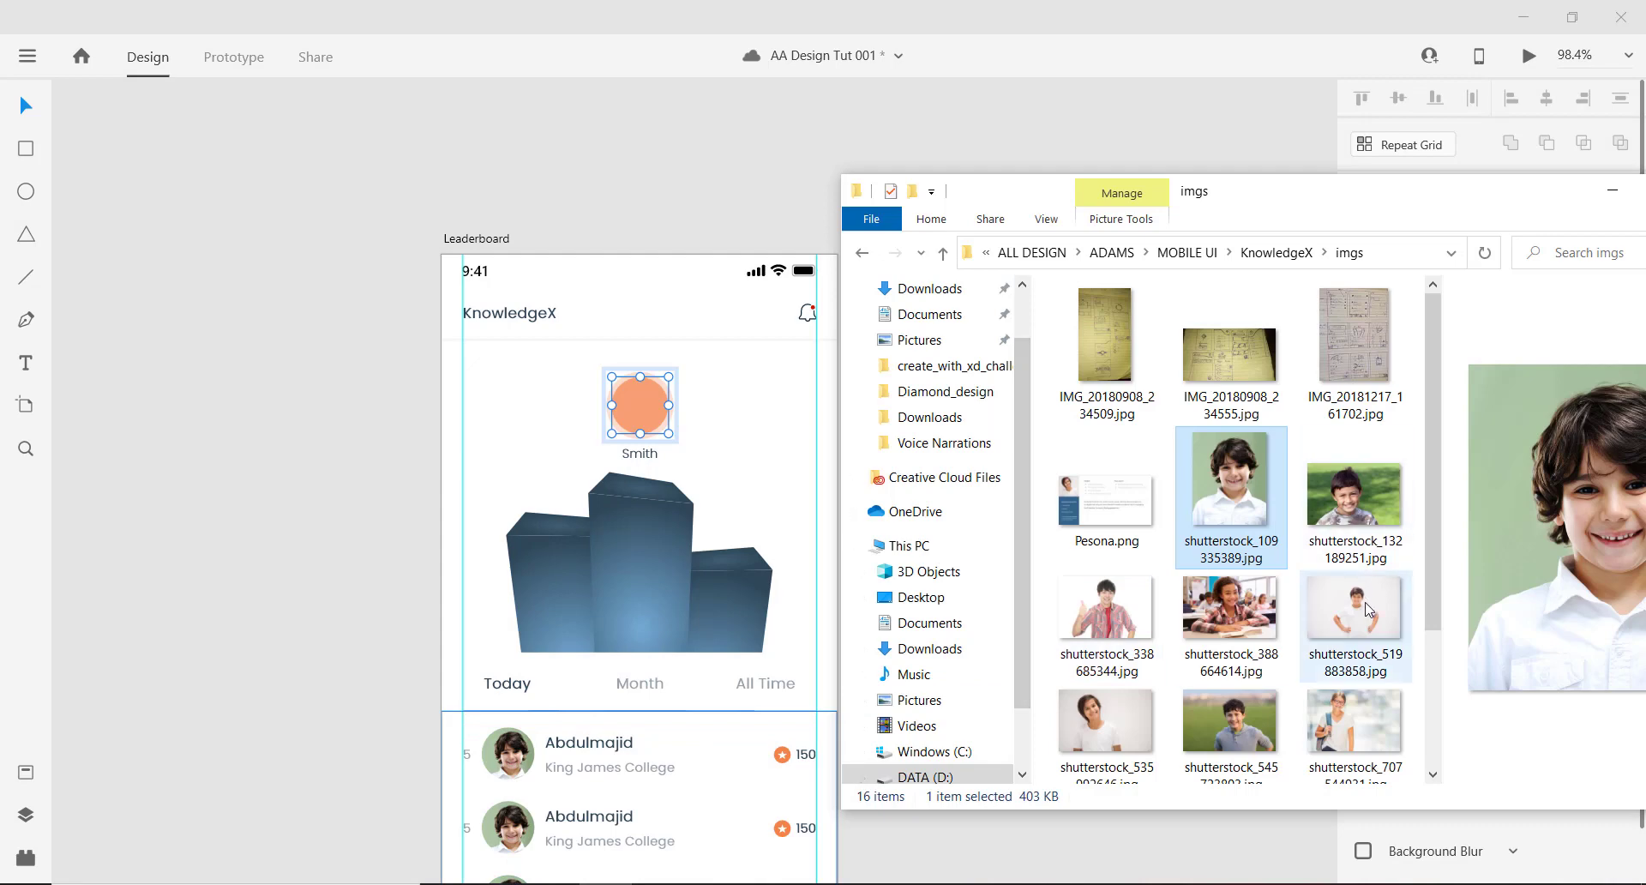
left_click_drag(1245, 731, 655, 404)
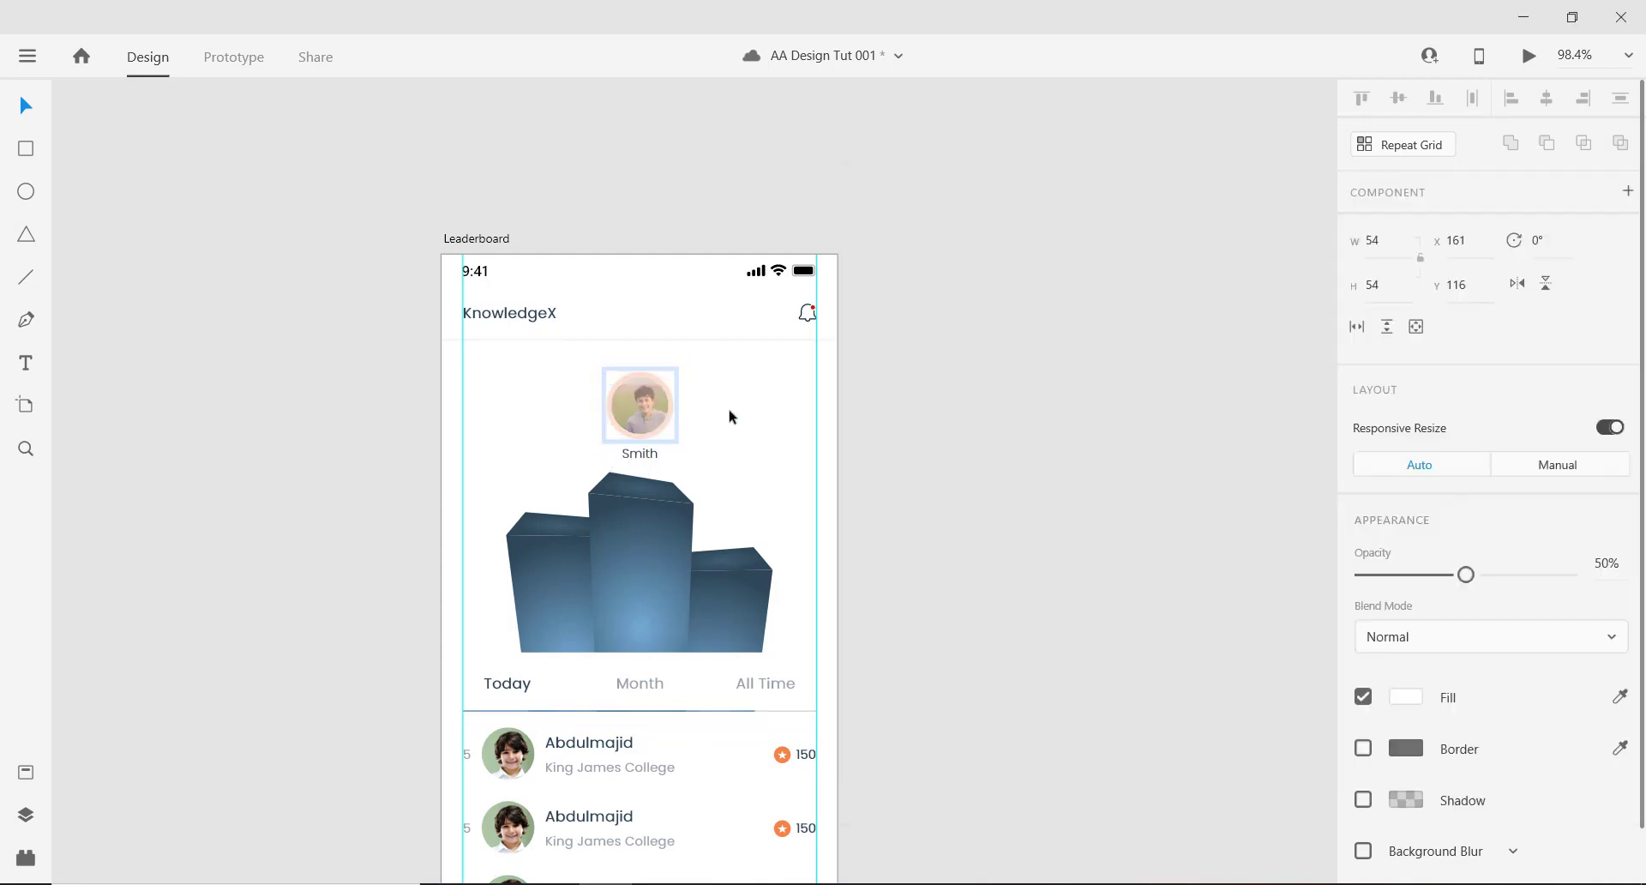
left_click(730, 416)
Set the opacity of the photo-filled inner circle to 100%.
scroll(780, 407, "up", 3)
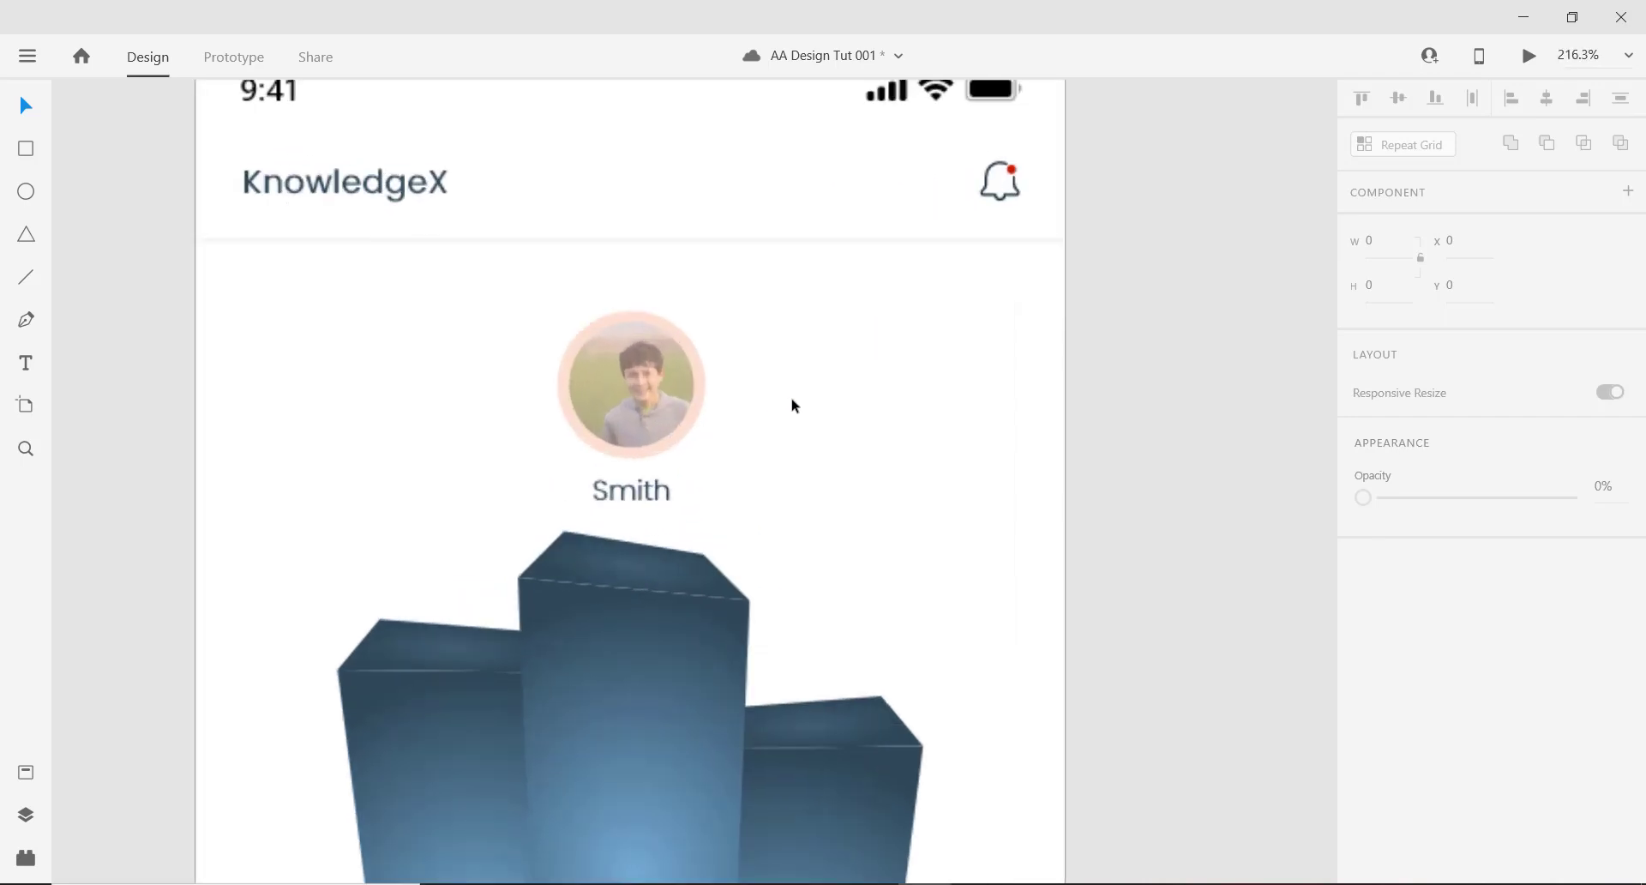
left_click(652, 383)
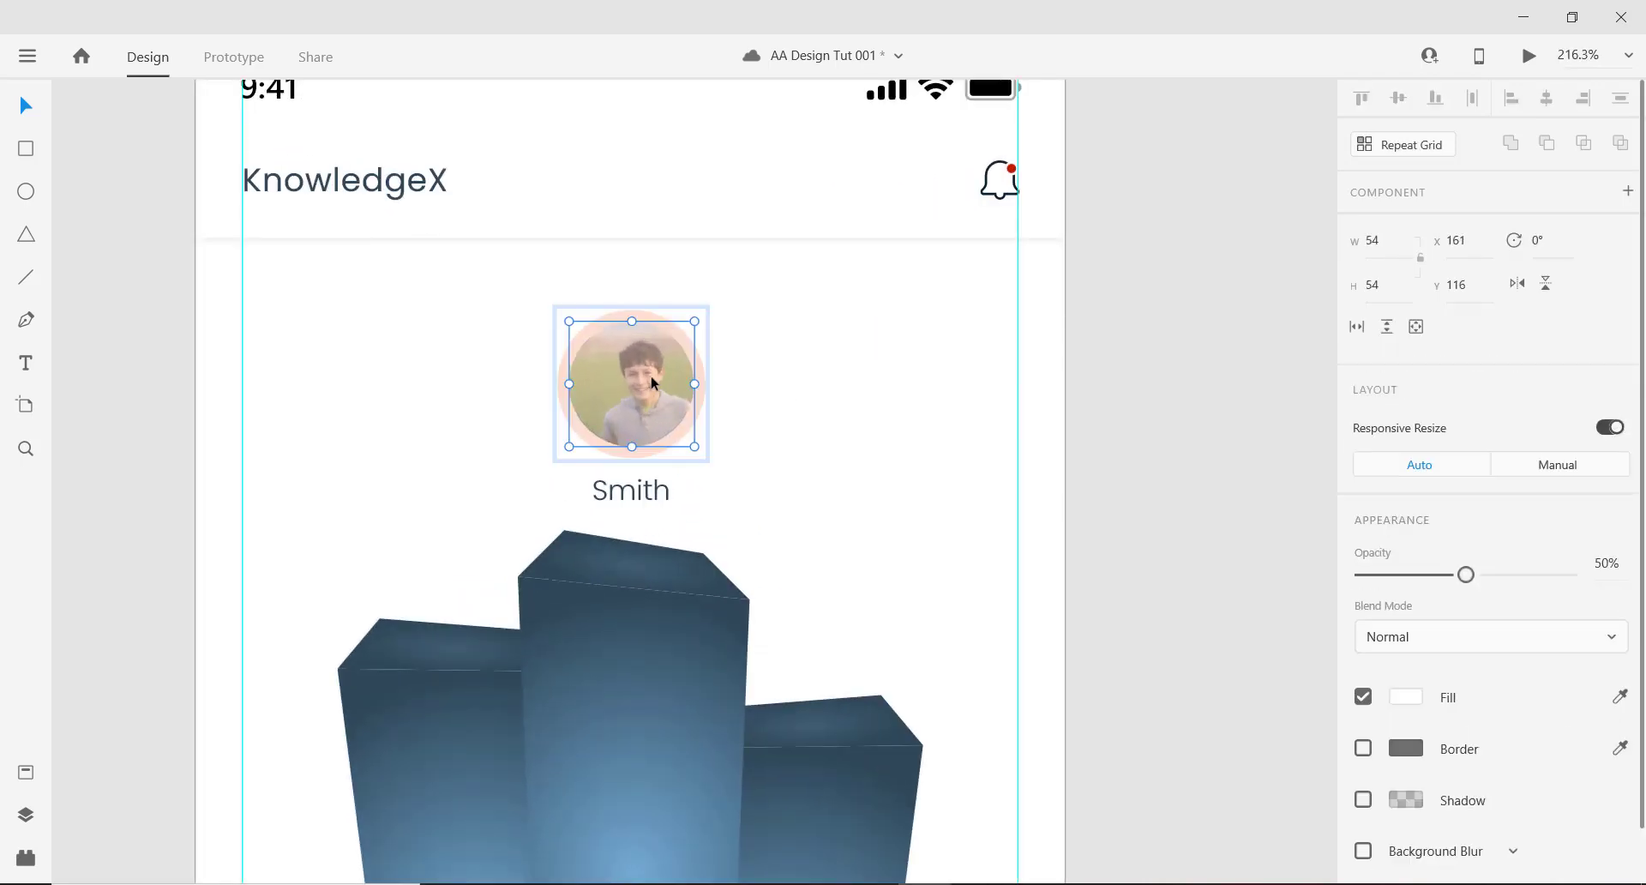
left_click_drag(1466, 574, 1570, 575)
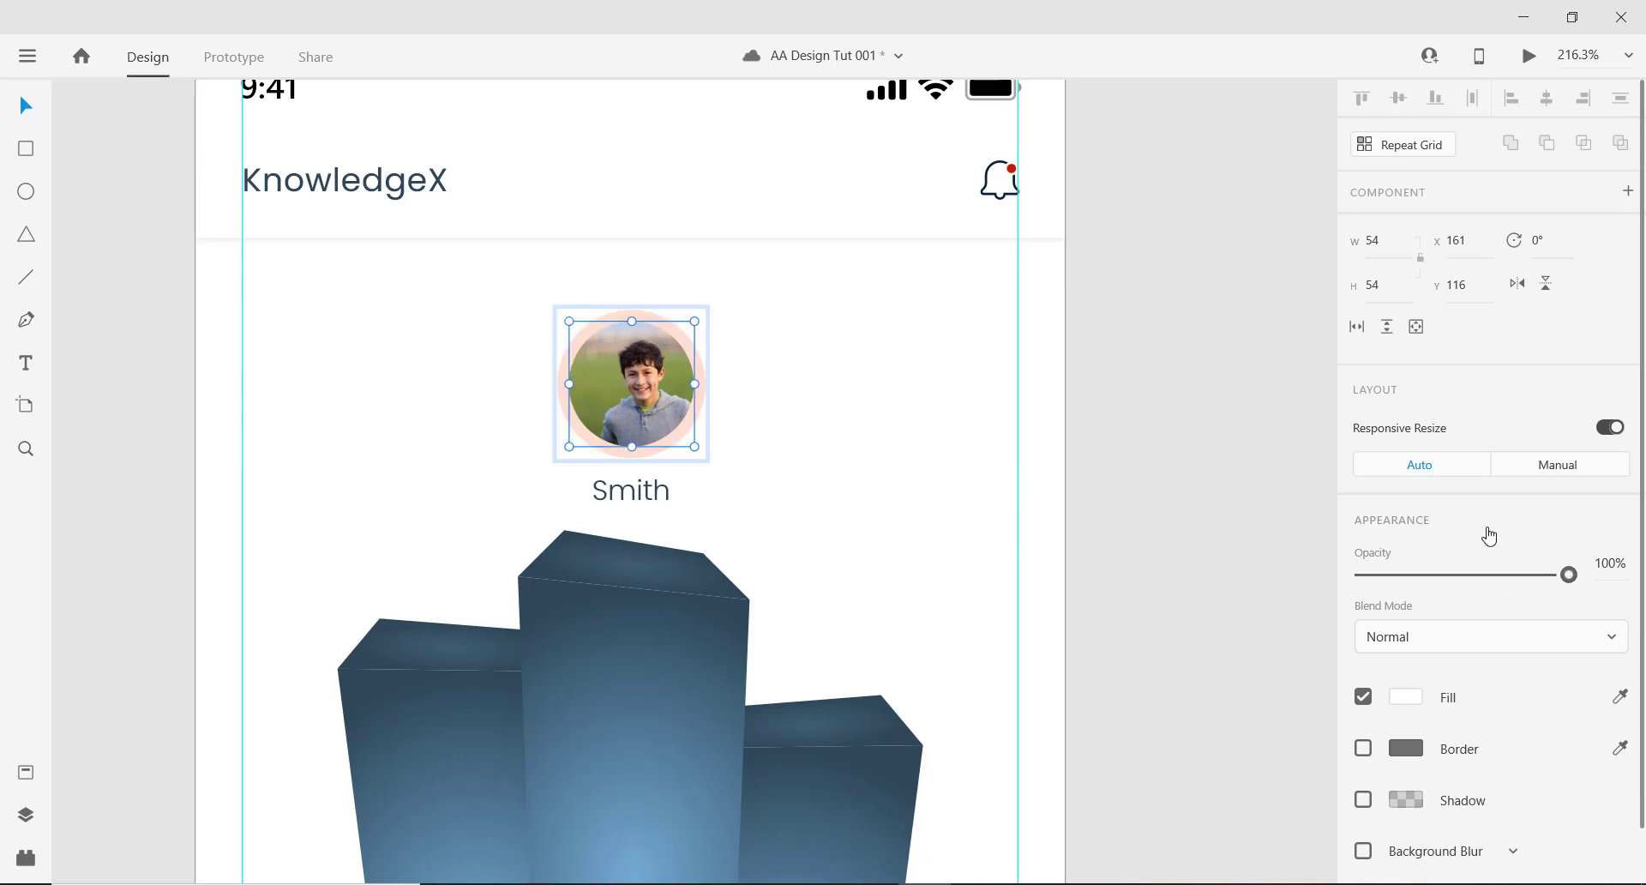
left_click(1191, 404)
scroll(787, 445, "down", 4)
scroll(658, 441, "up", 3)
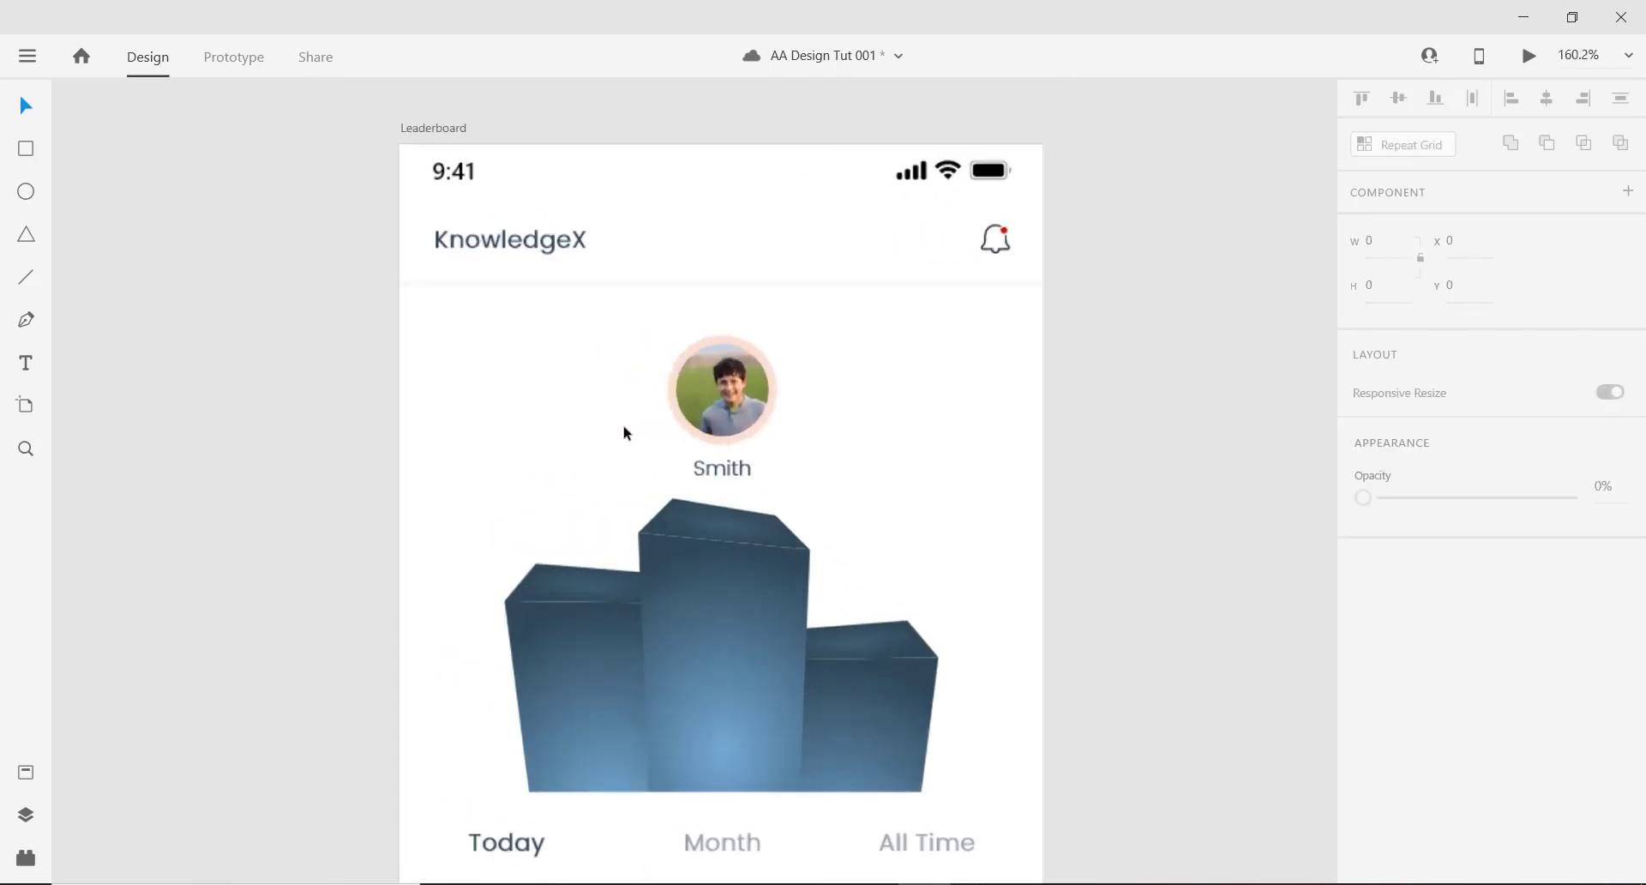
scroll(931, 490, "up", 2)
scroll(682, 478, "down", 3)
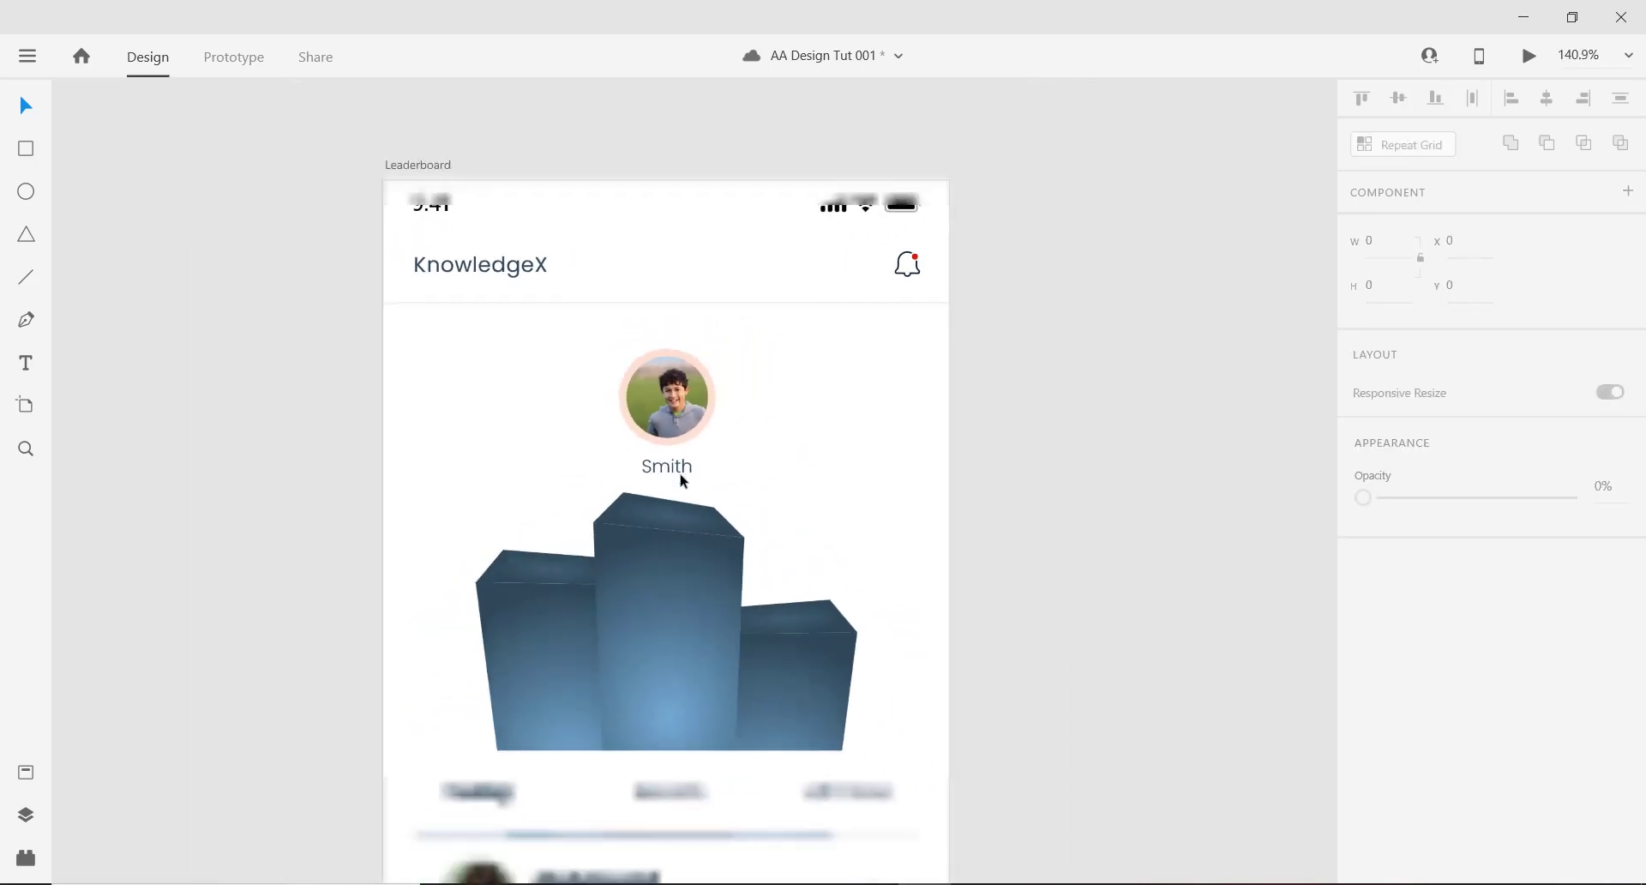
scroll(678, 473, "up", 1)
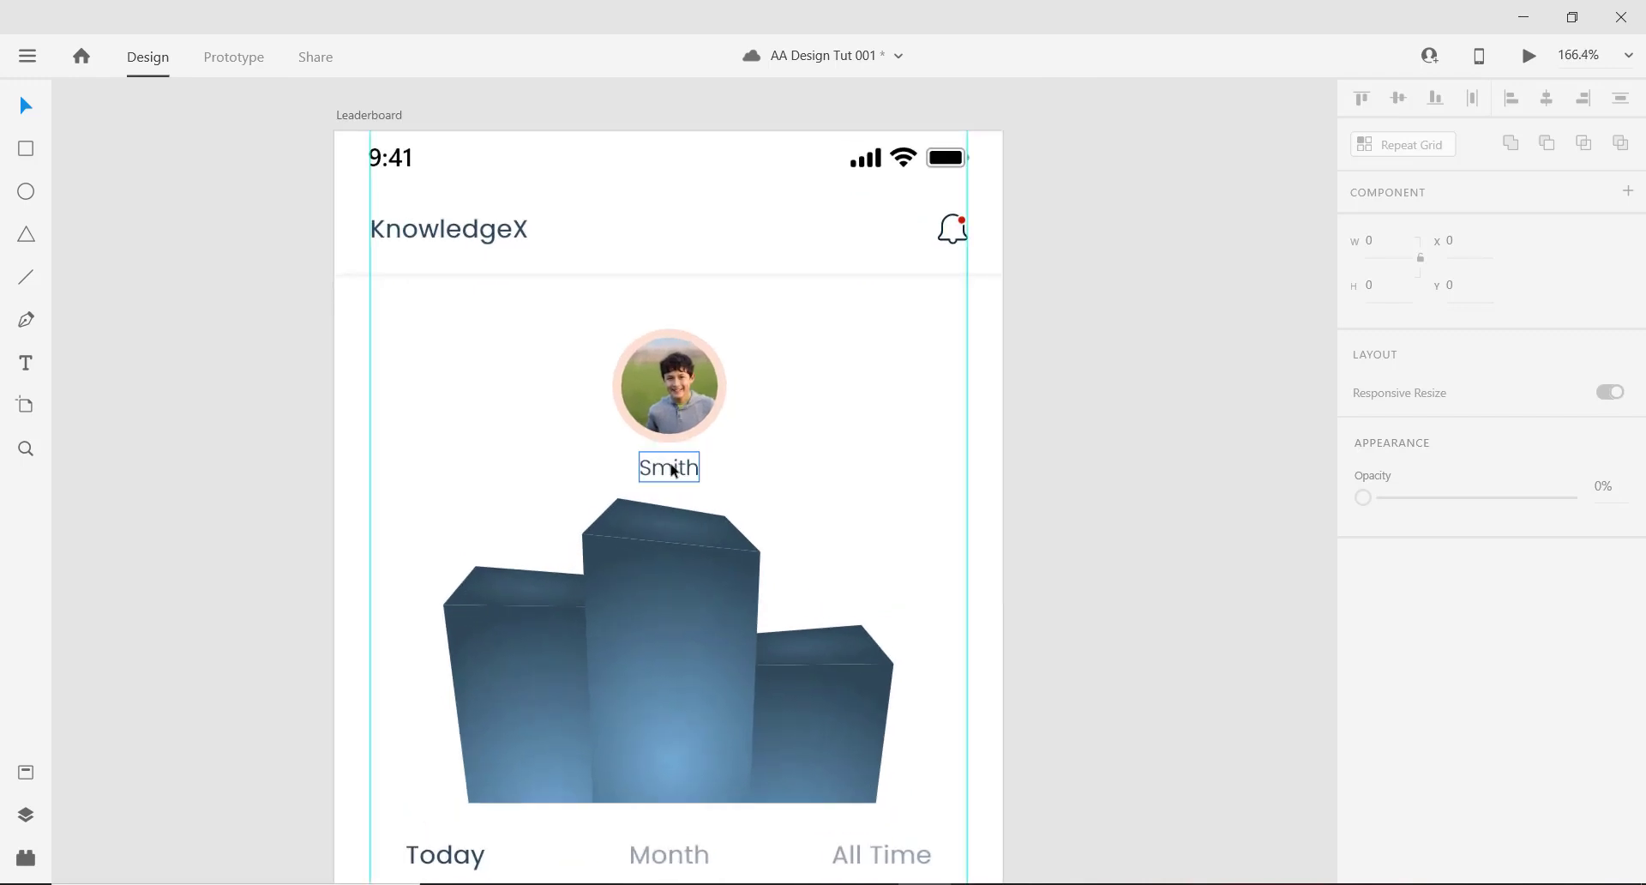
Group the winner's name label with the photo circles above the center column.
left_click(674, 469)
left_click(671, 393, "shift")
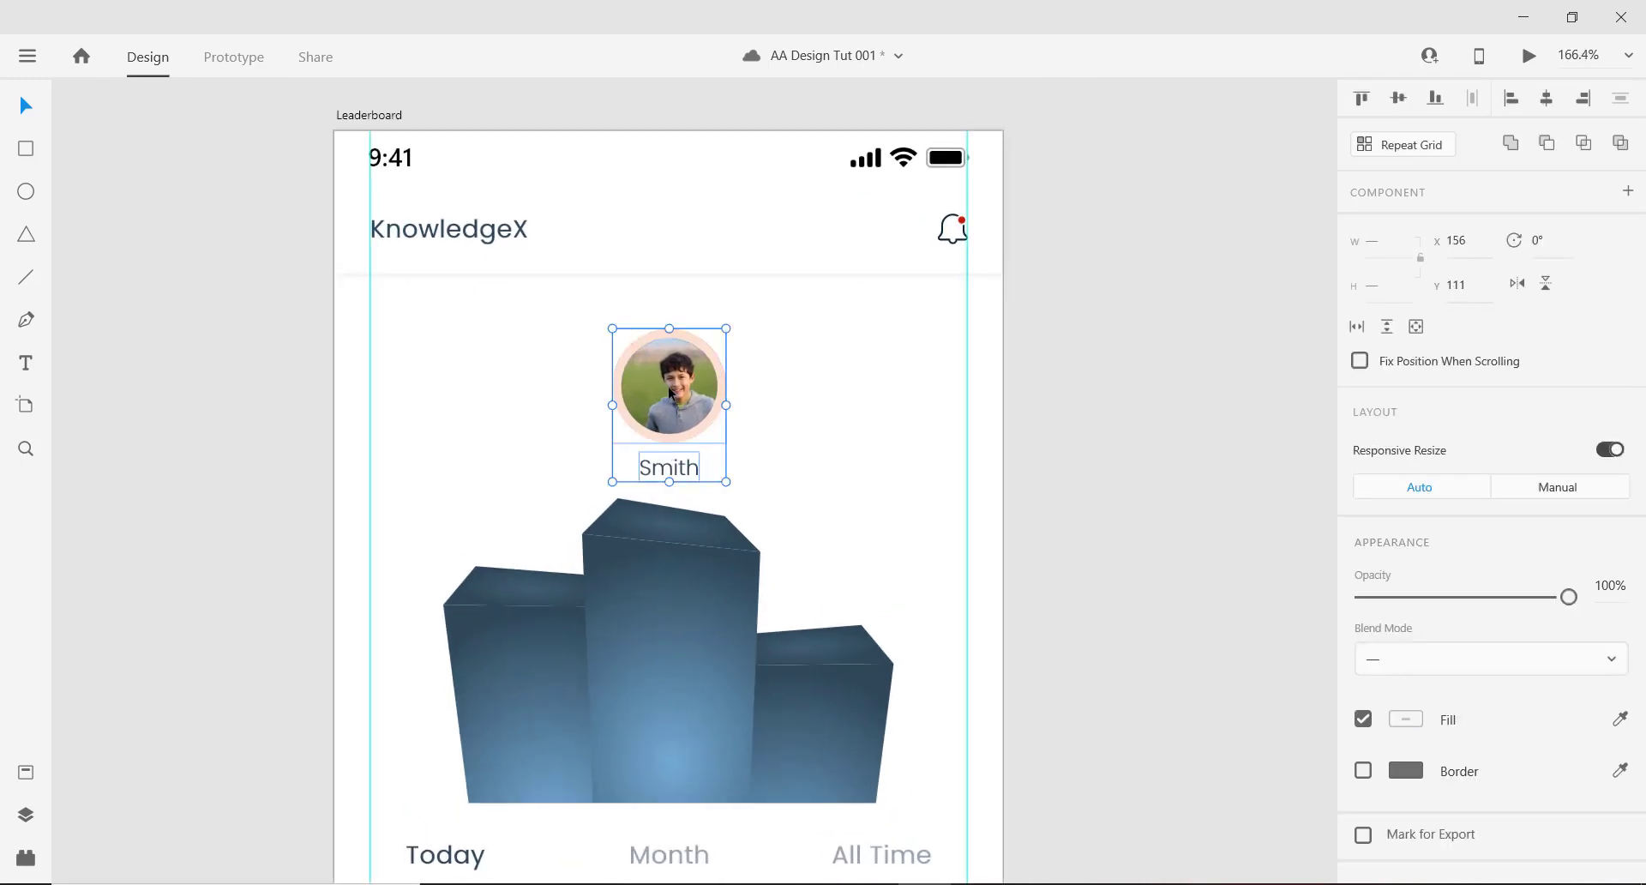
key("ctrl+g")
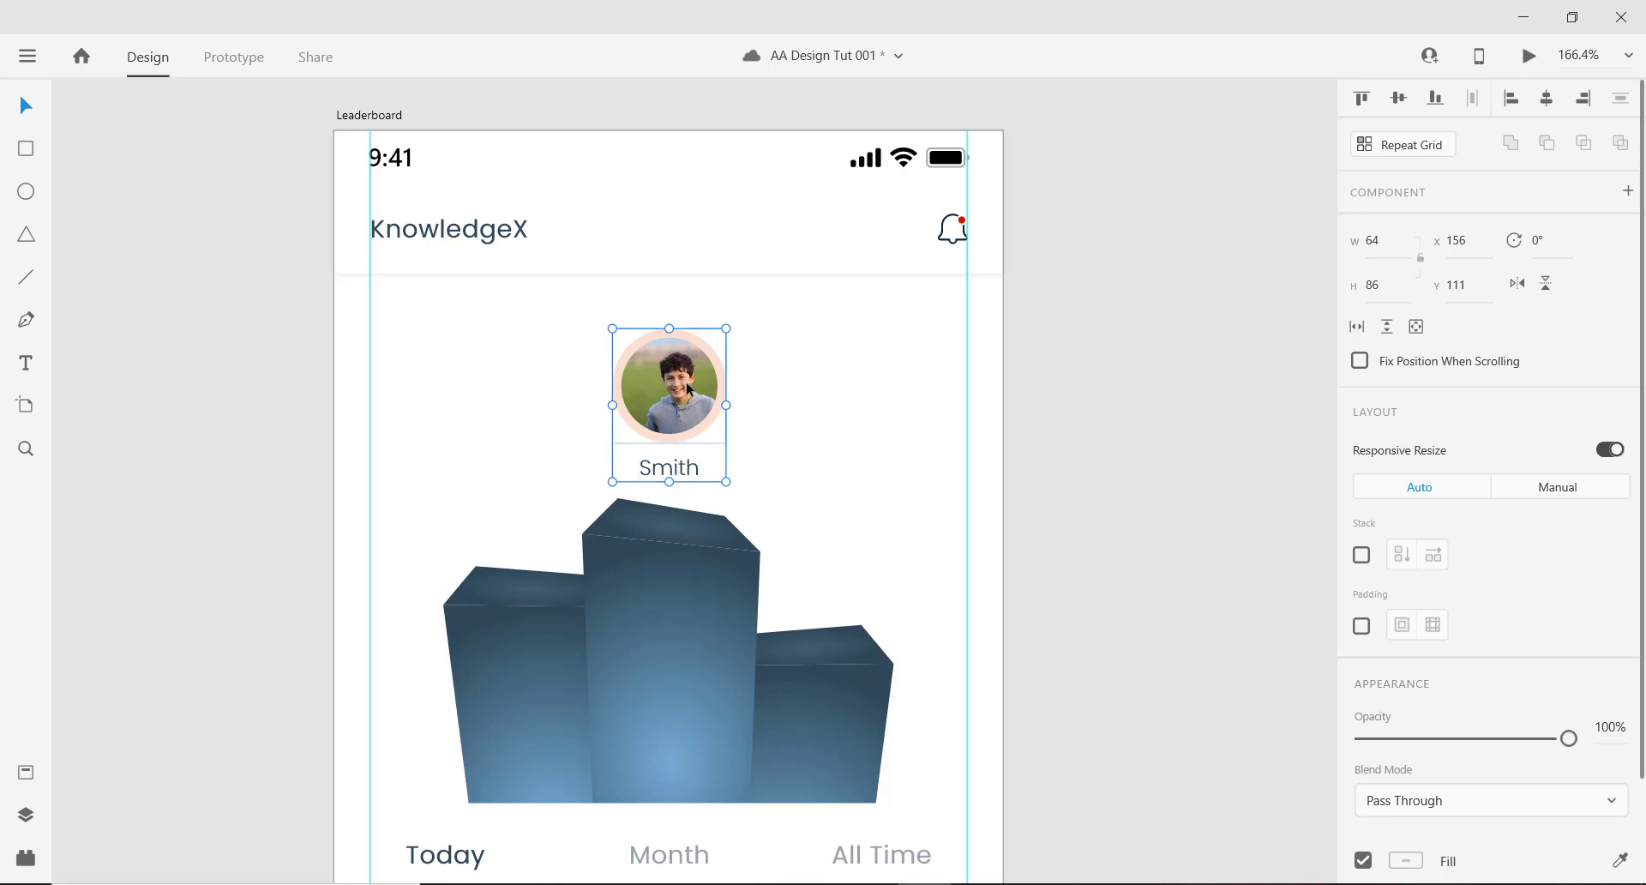
Duplicate the winner group above the right column at X 242, Y 182 and above the left column at X 70, Y 148.
key("alt")
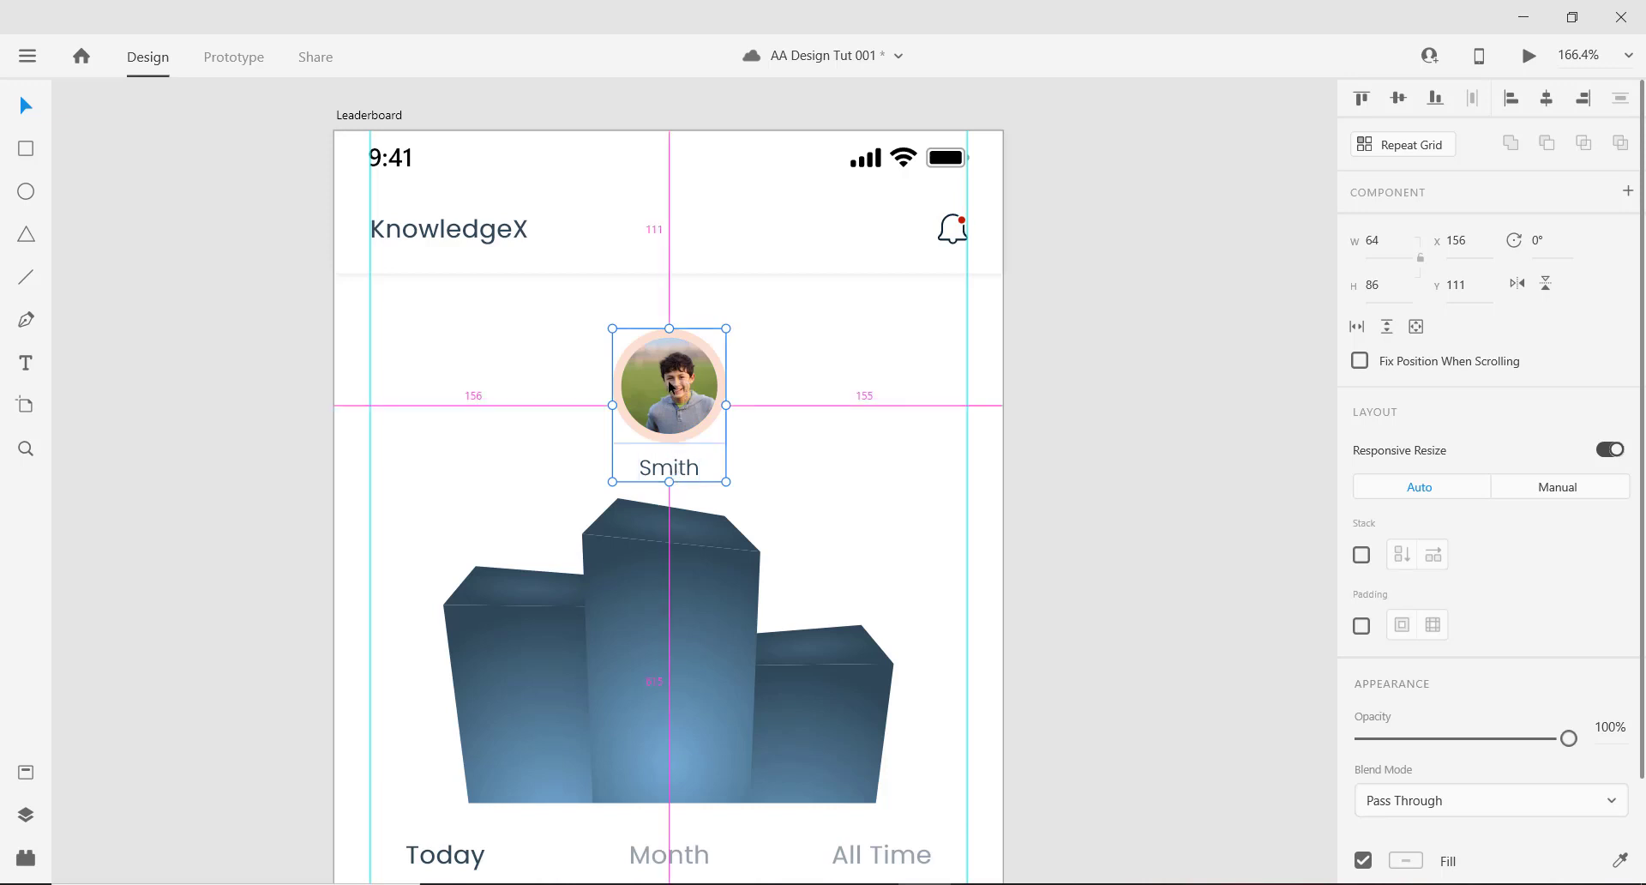
left_click_drag(669, 388, 822, 513)
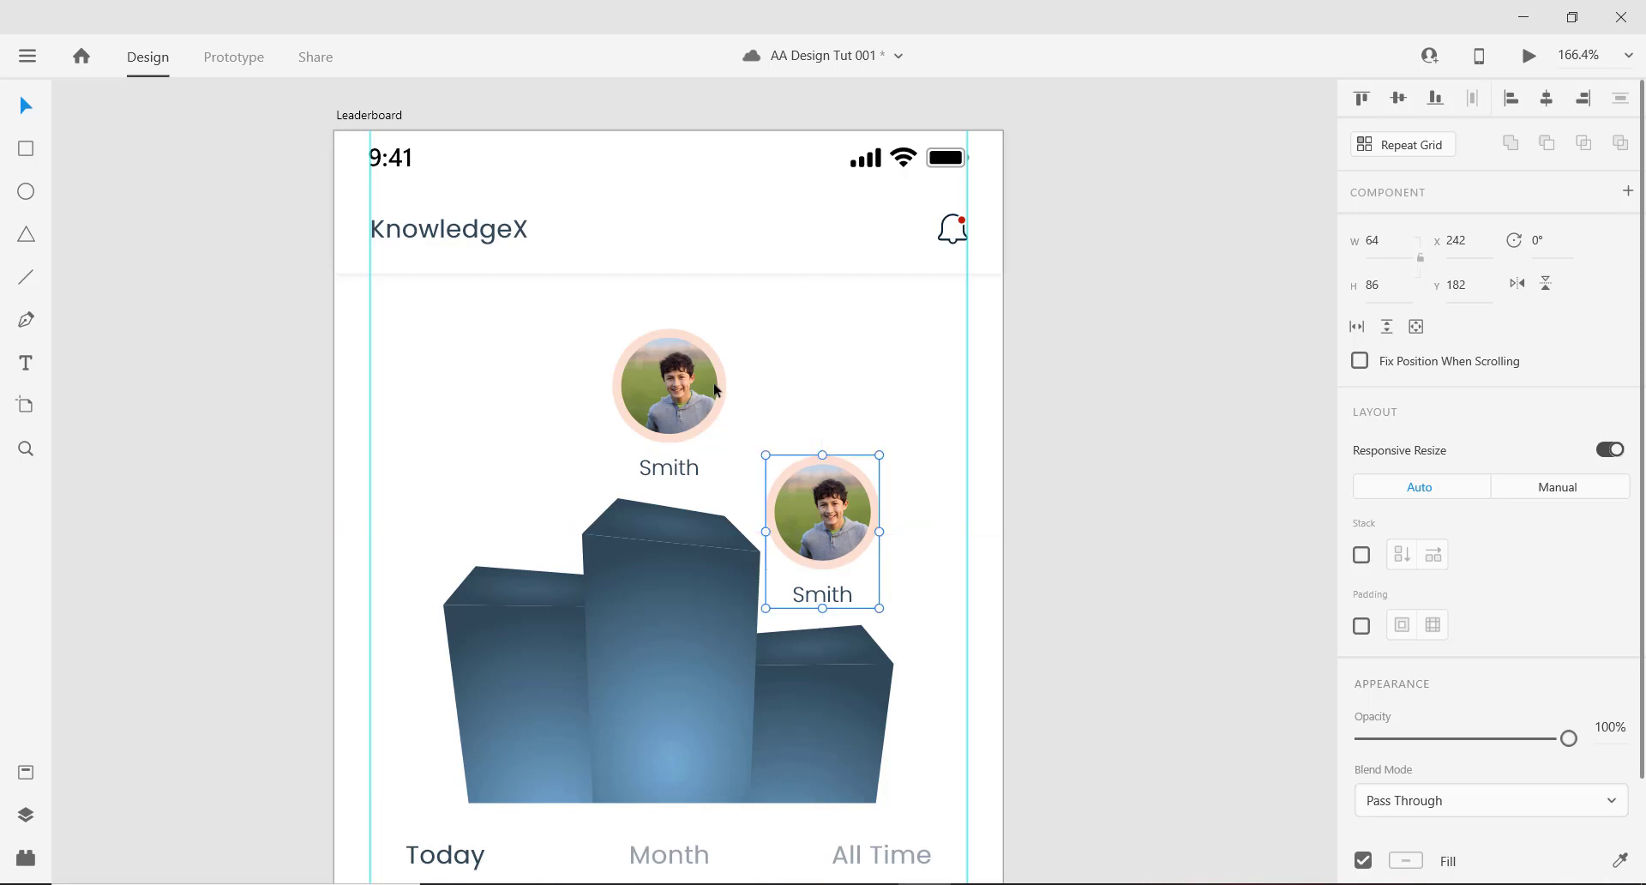
left_click(716, 389)
left_click_drag(695, 391, 534, 457)
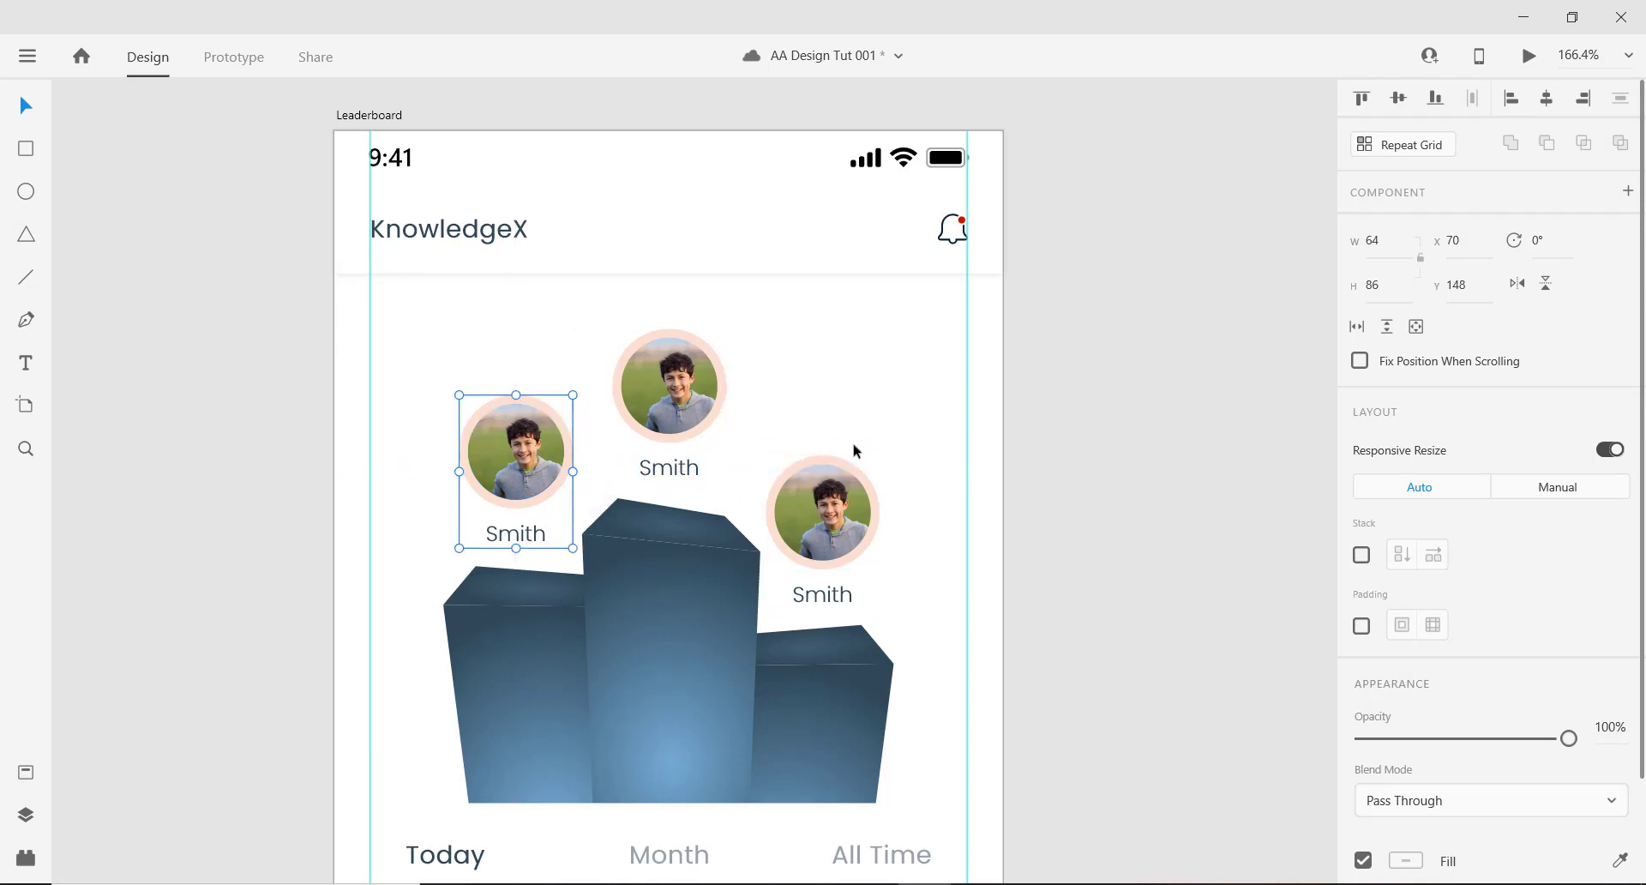
Replace the name under the left column's winner photo with a different name and center the label beneath it at X 81.
scroll(864, 444, "down", 2)
scroll(761, 460, "up", 2)
double_click(555, 529)
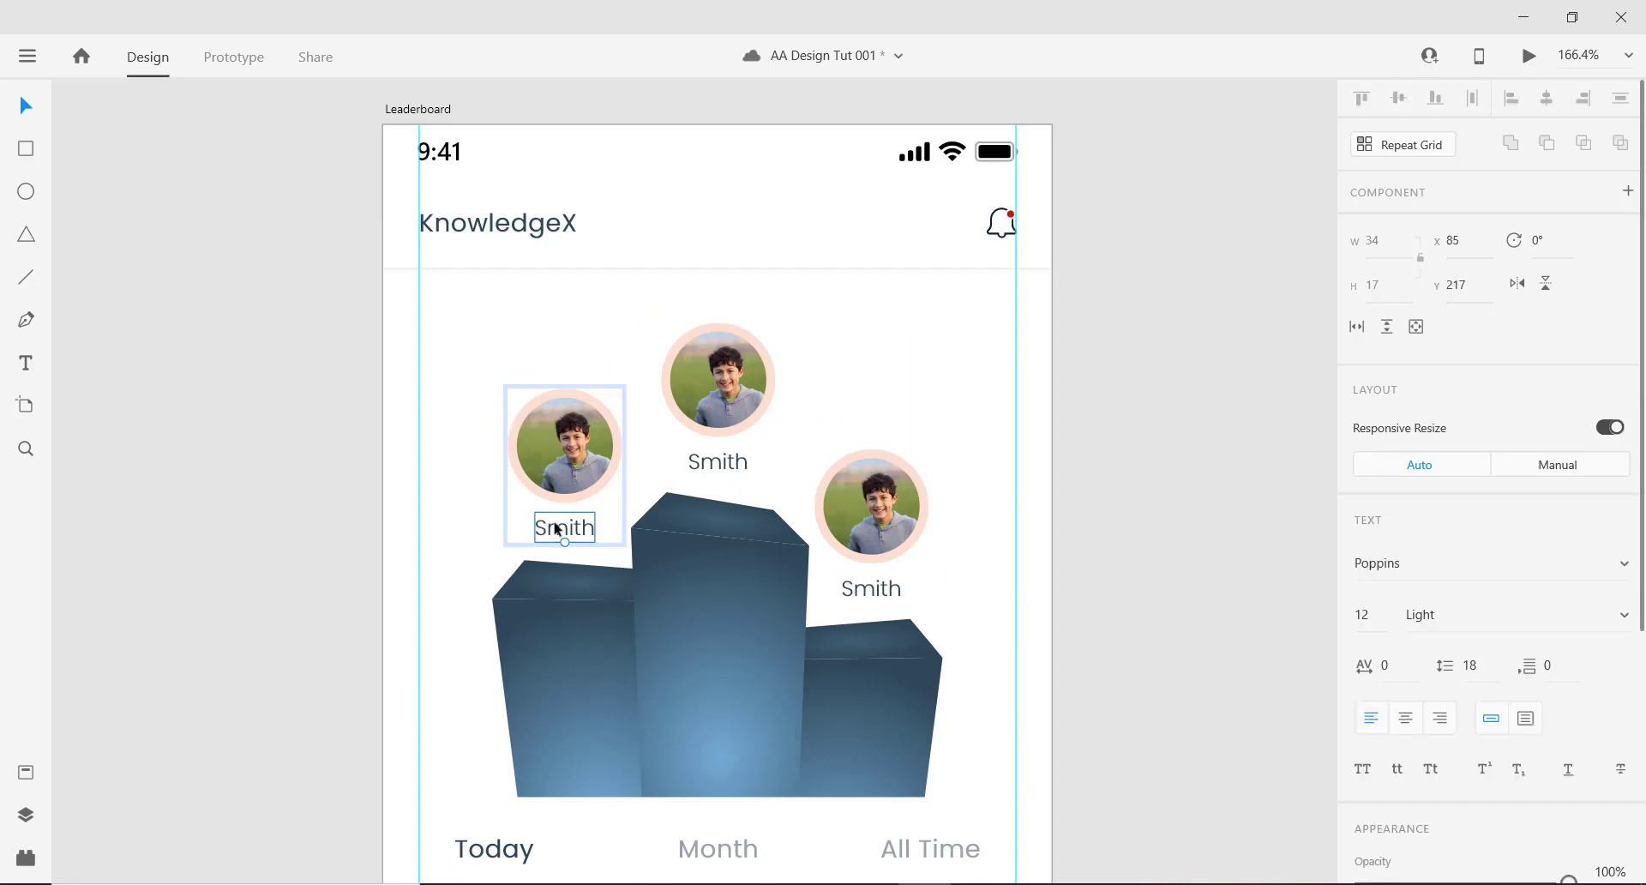
double_click(555, 528)
type("Ad")
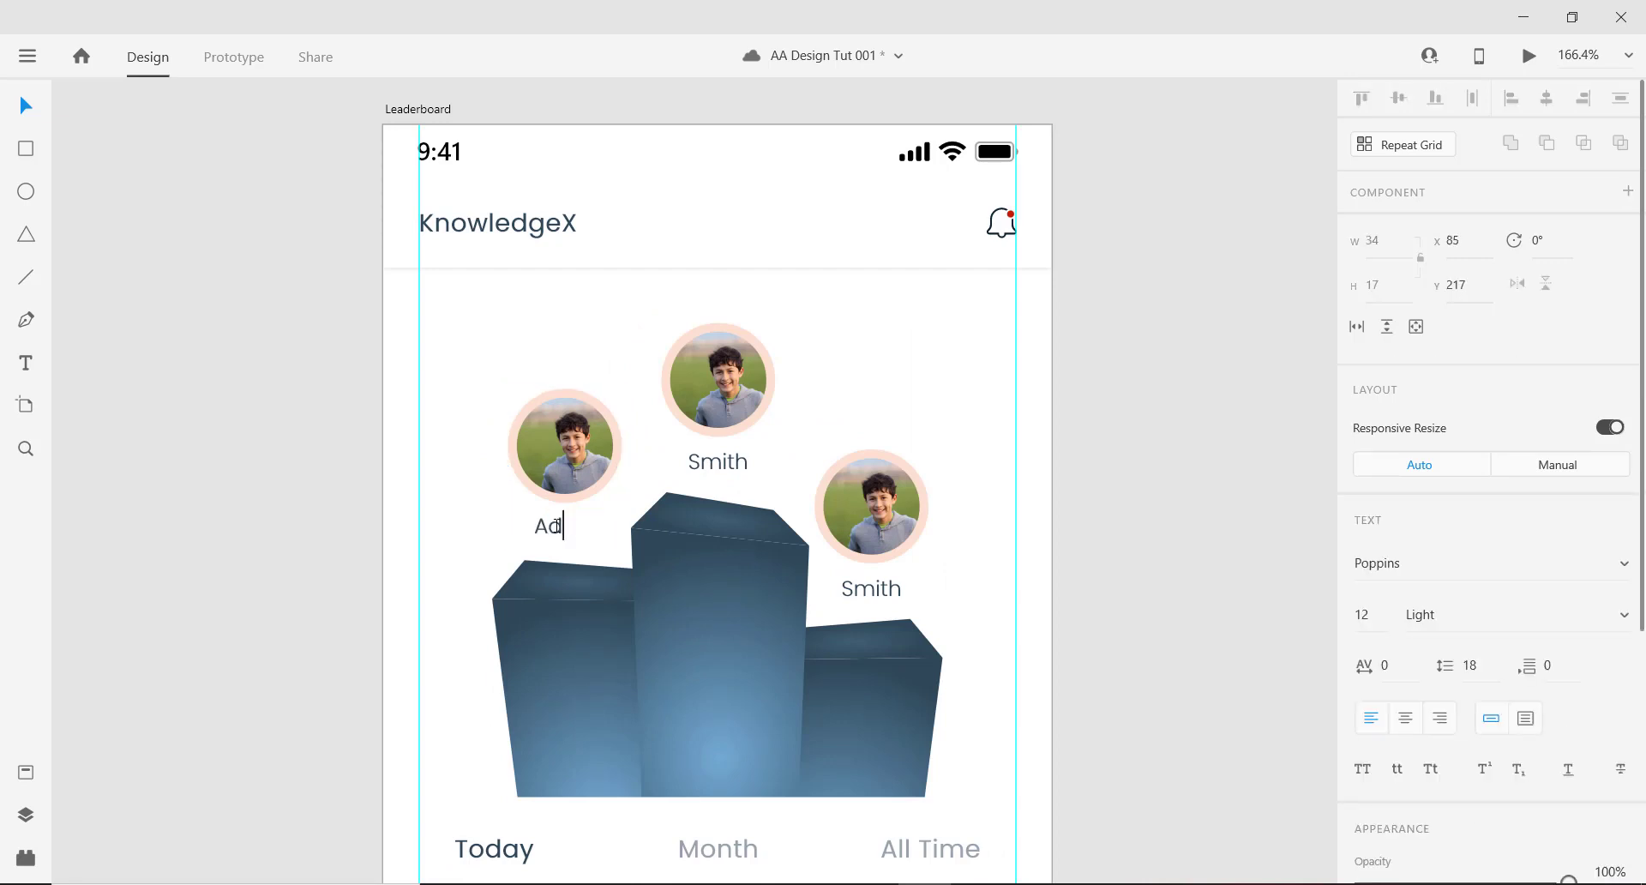
key("Escape")
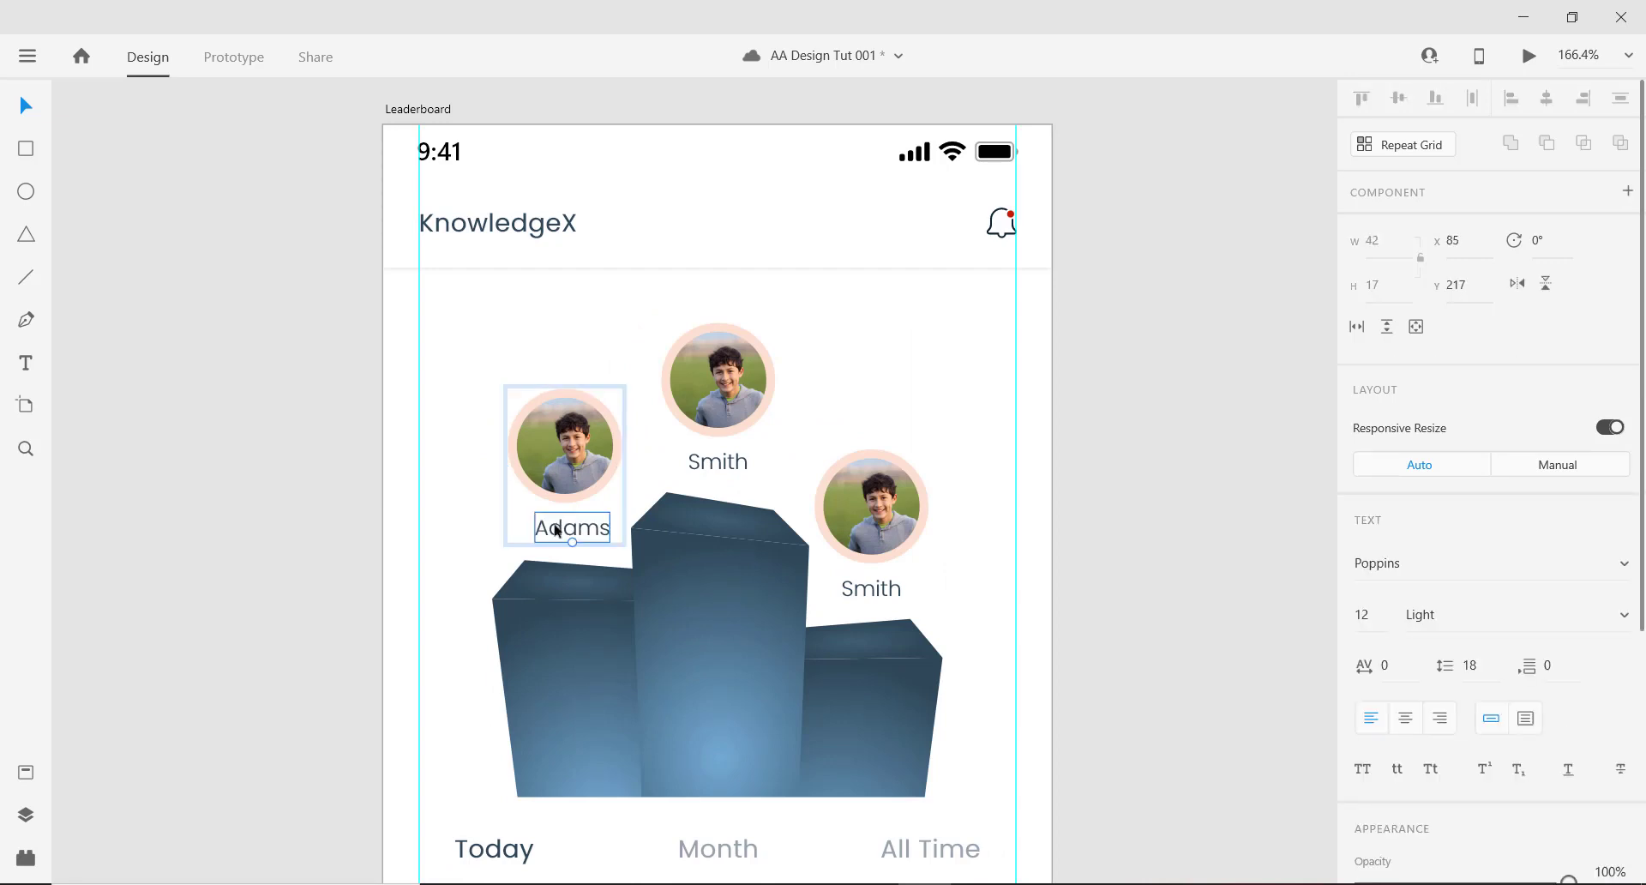
scroll(583, 560, "up", 1)
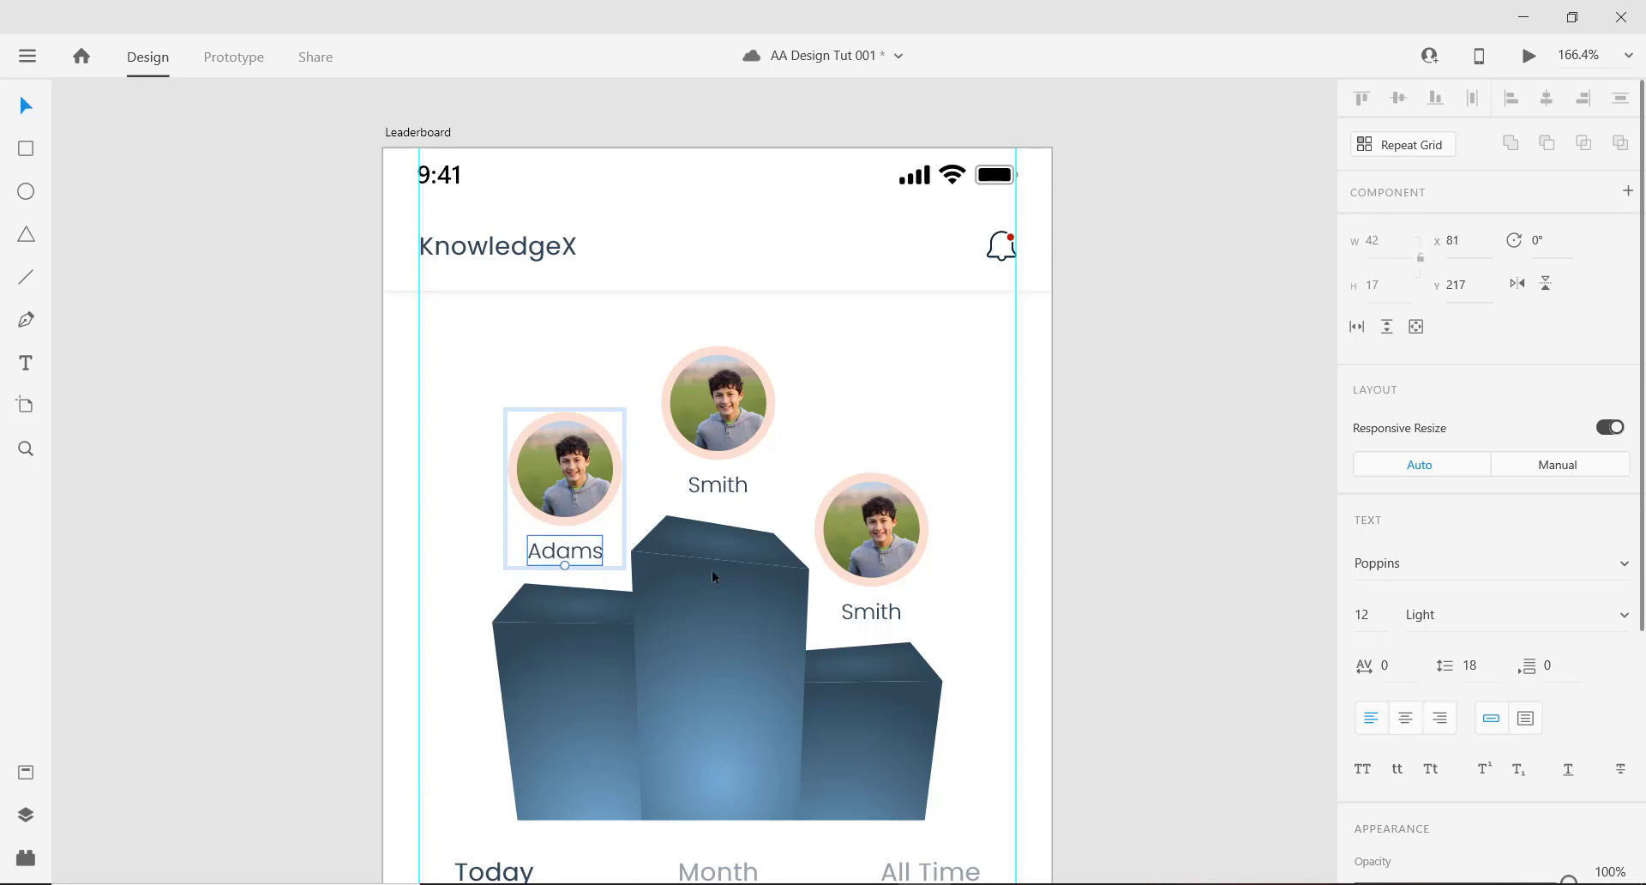
Center-align the name label above the right column and replace its text with a different winner's name.
left_click(900, 613)
left_click(1405, 718)
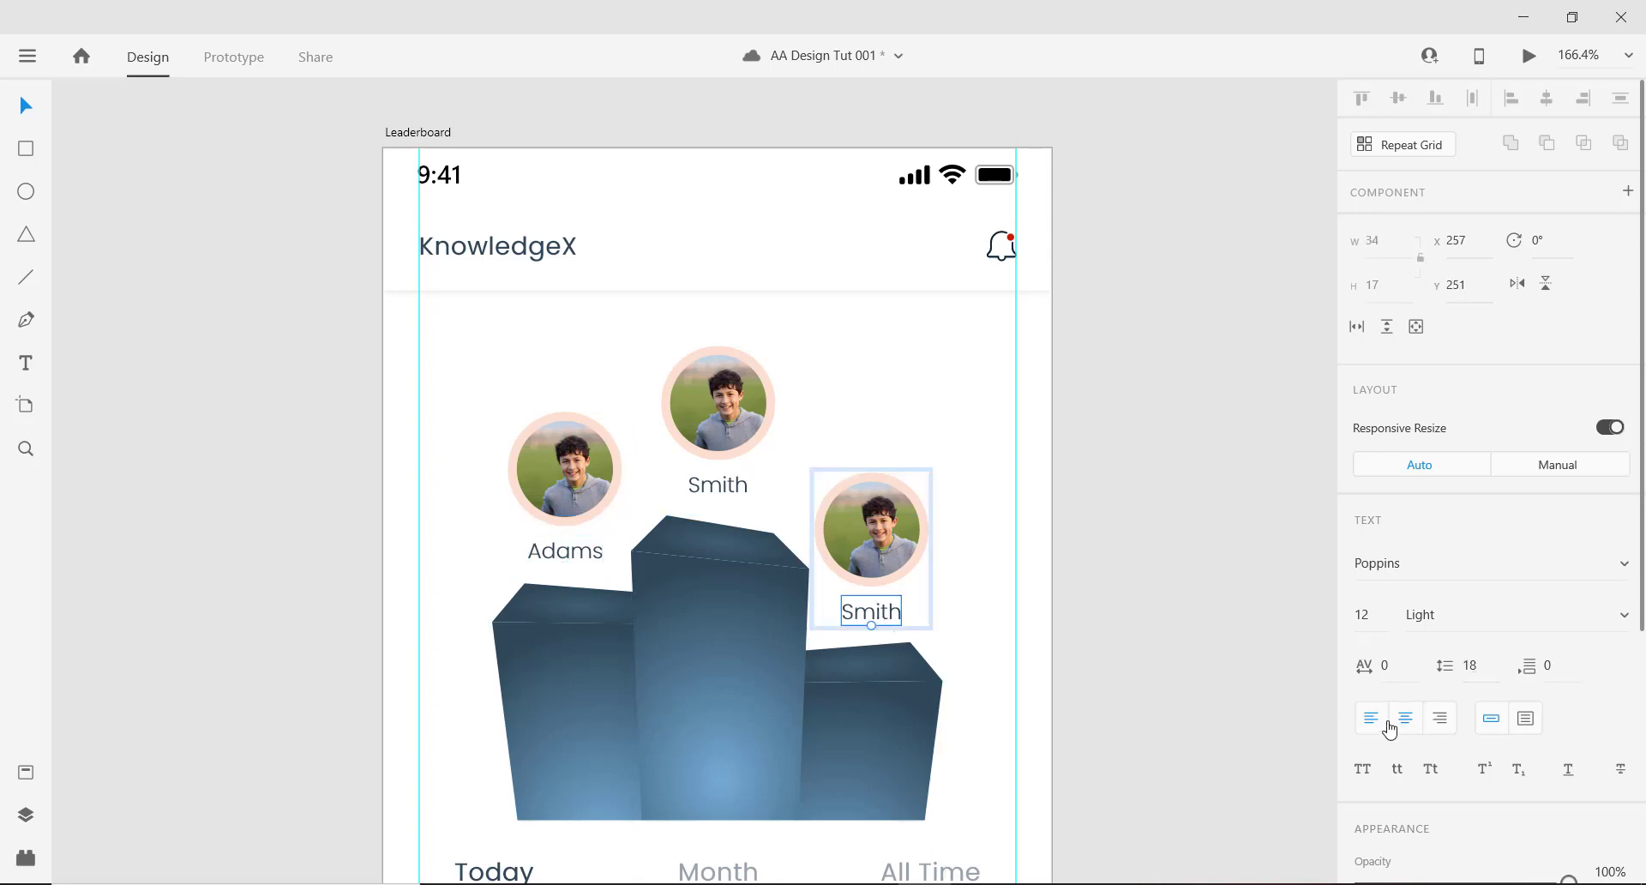
left_click_drag(875, 613, 878, 608)
double_click(875, 611)
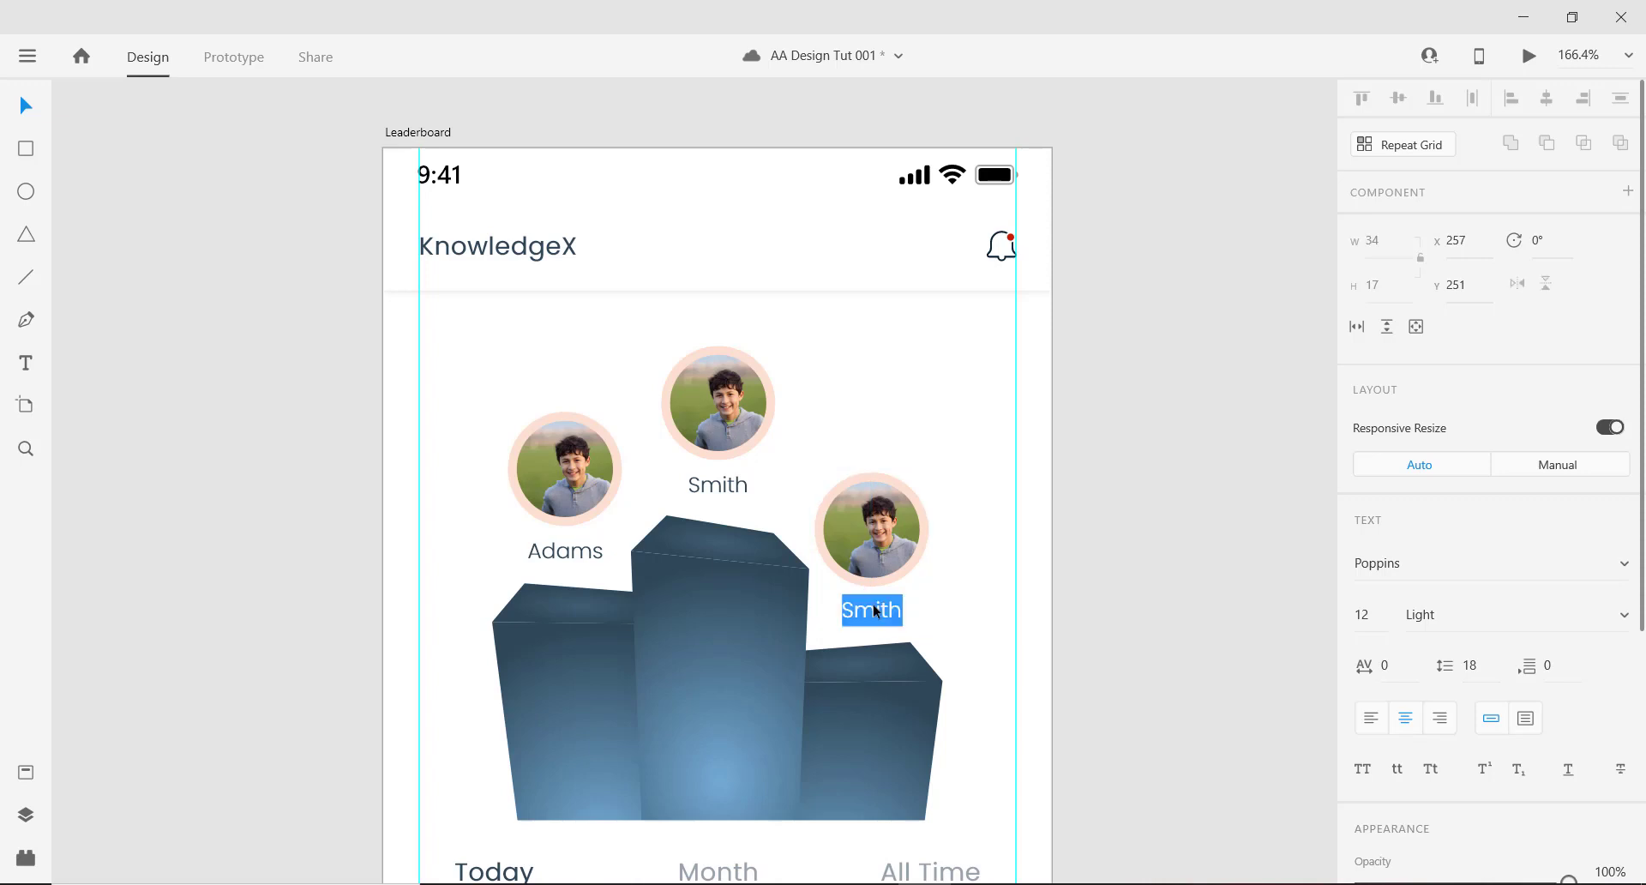
type("B")
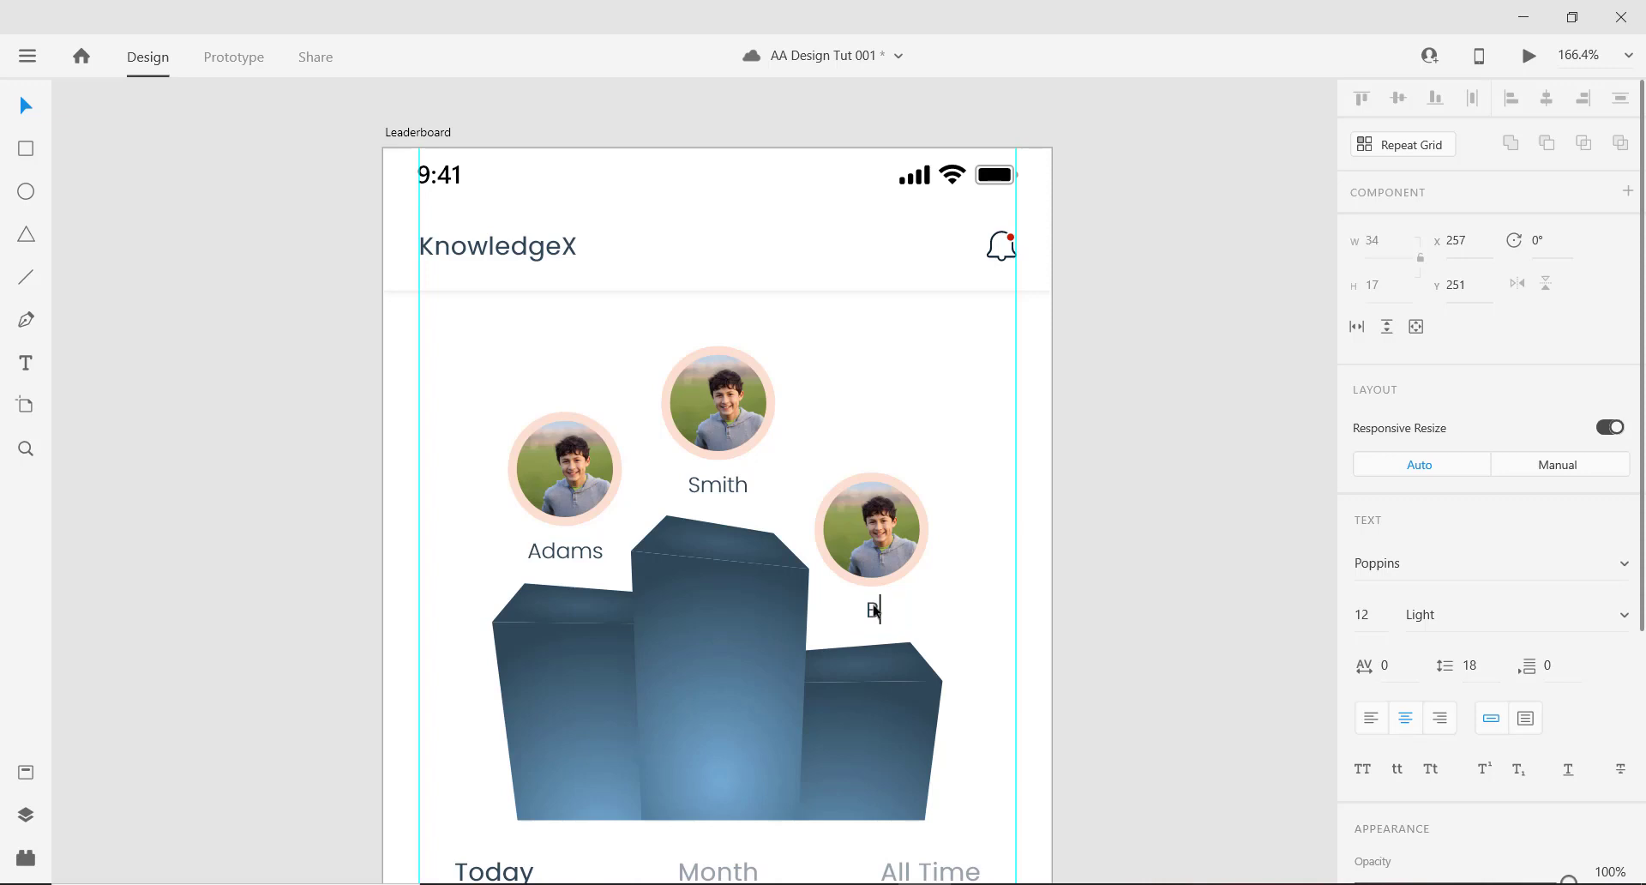
key("BackSpace")
type("Angela")
key("Escape")
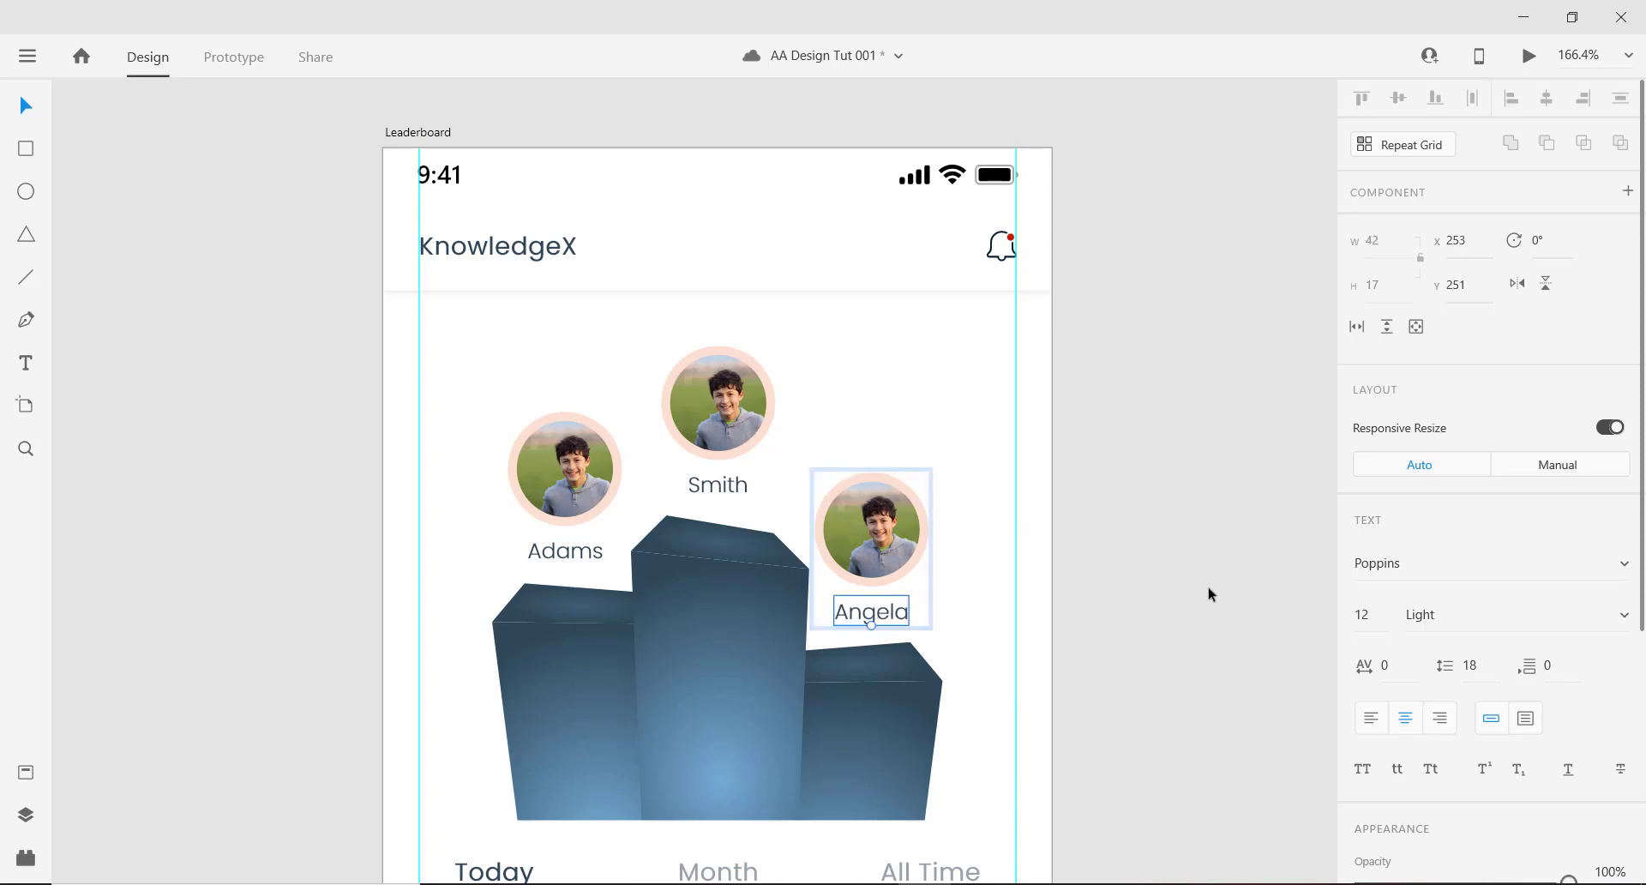
Examine the whole Leaderboard artboard and the three winner groups above the podium.
scroll(754, 604, "down", 6)
left_click(1030, 537)
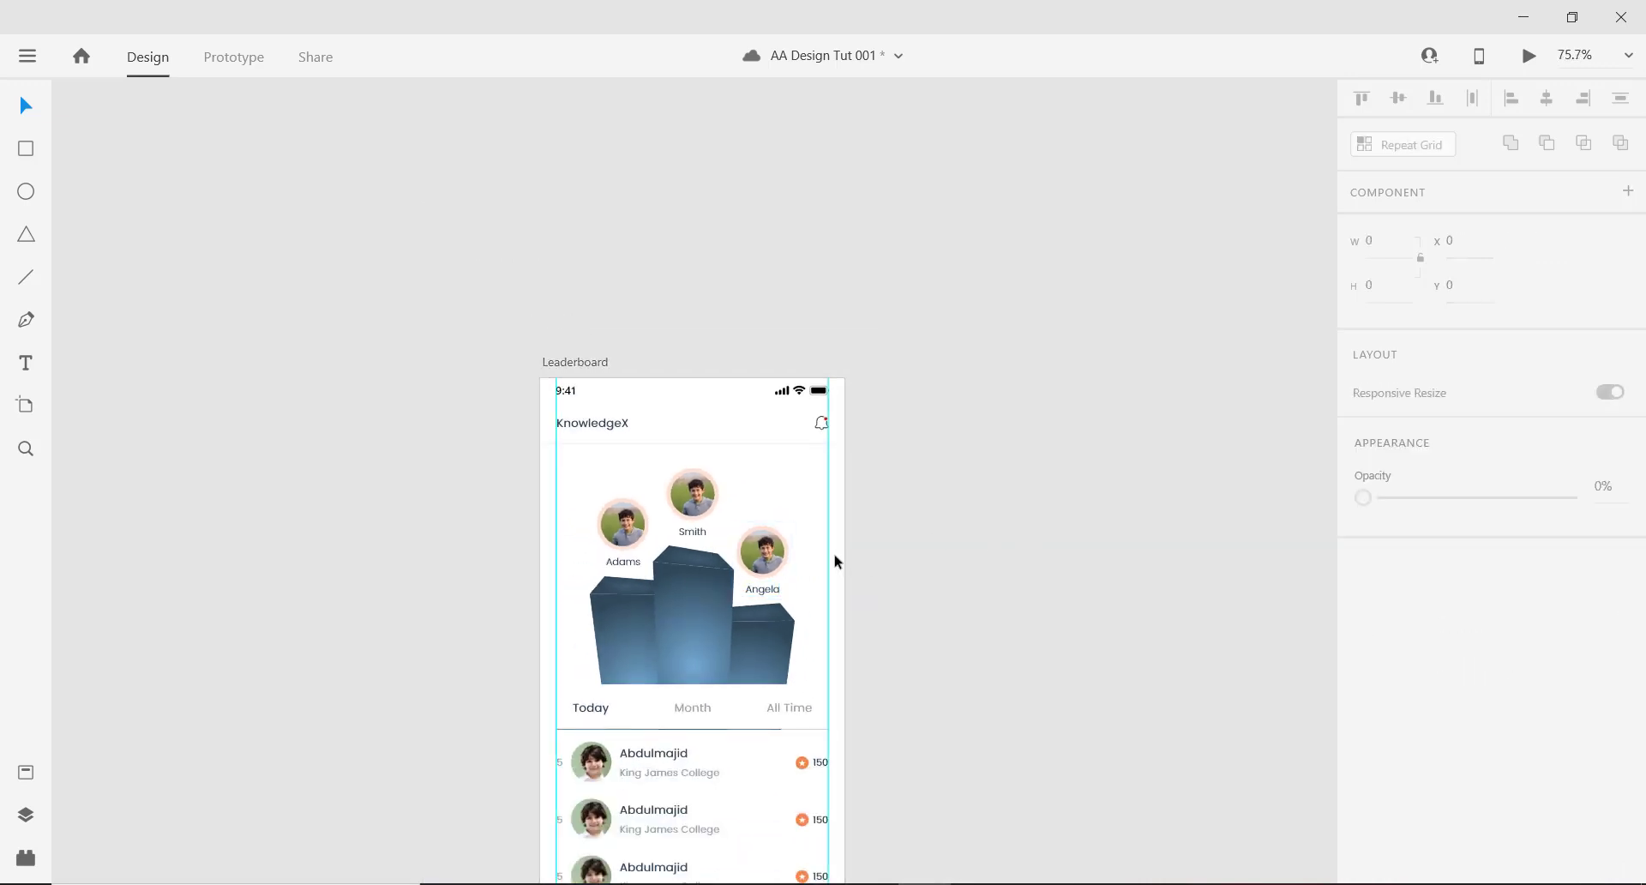
scroll(746, 540, "up", 1)
scroll(743, 609, "down", 8)
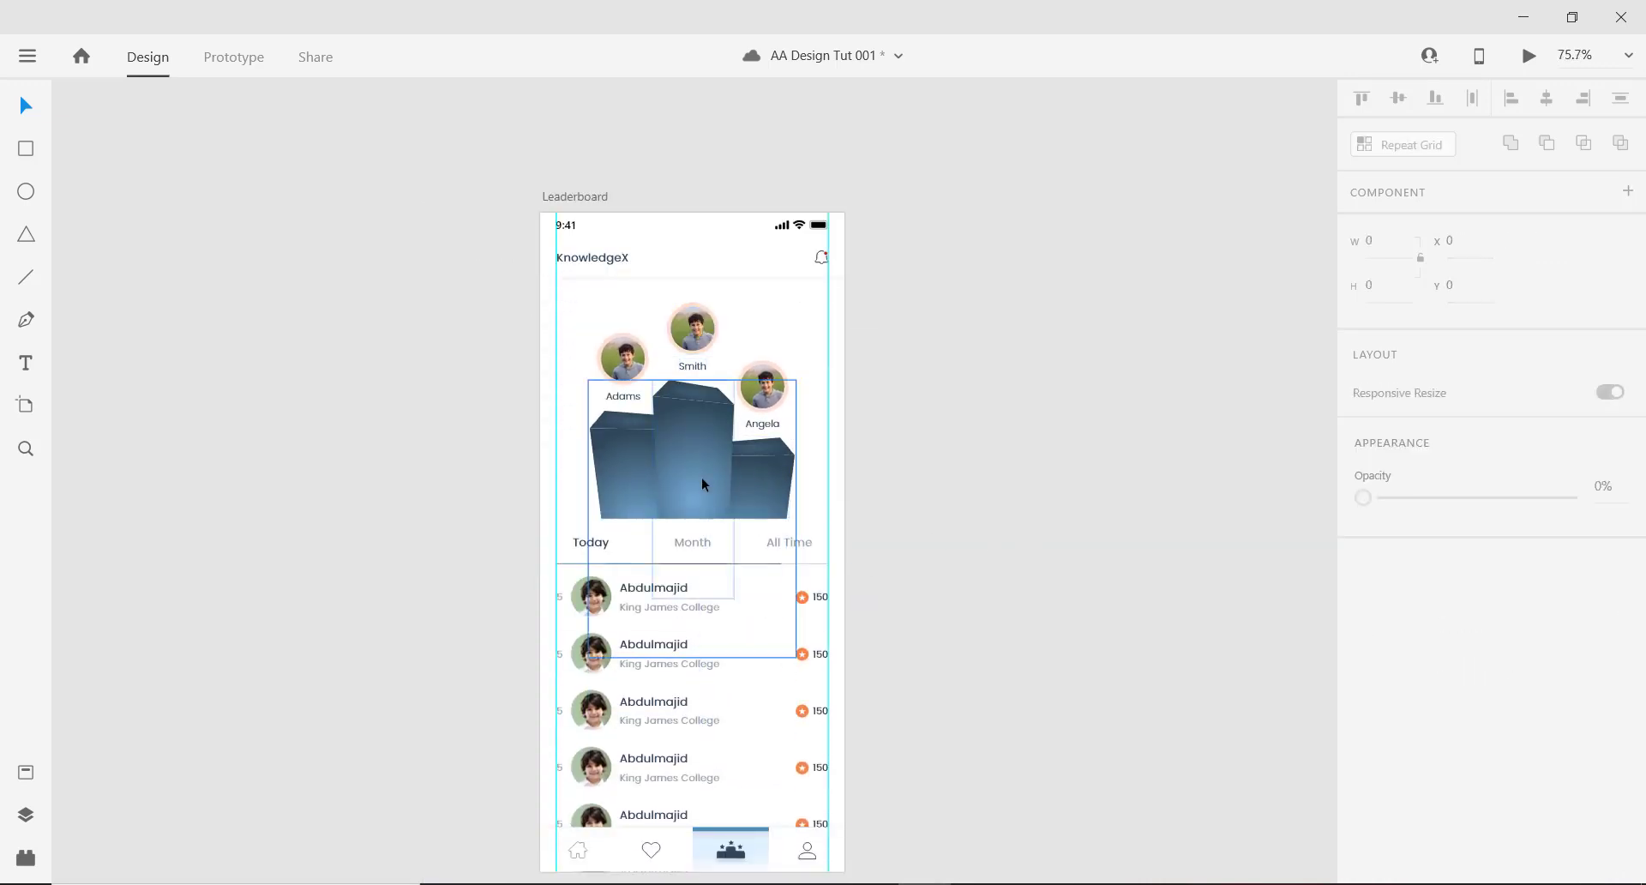
scroll(694, 467, "down", 3)
scroll(682, 473, "up", 3)
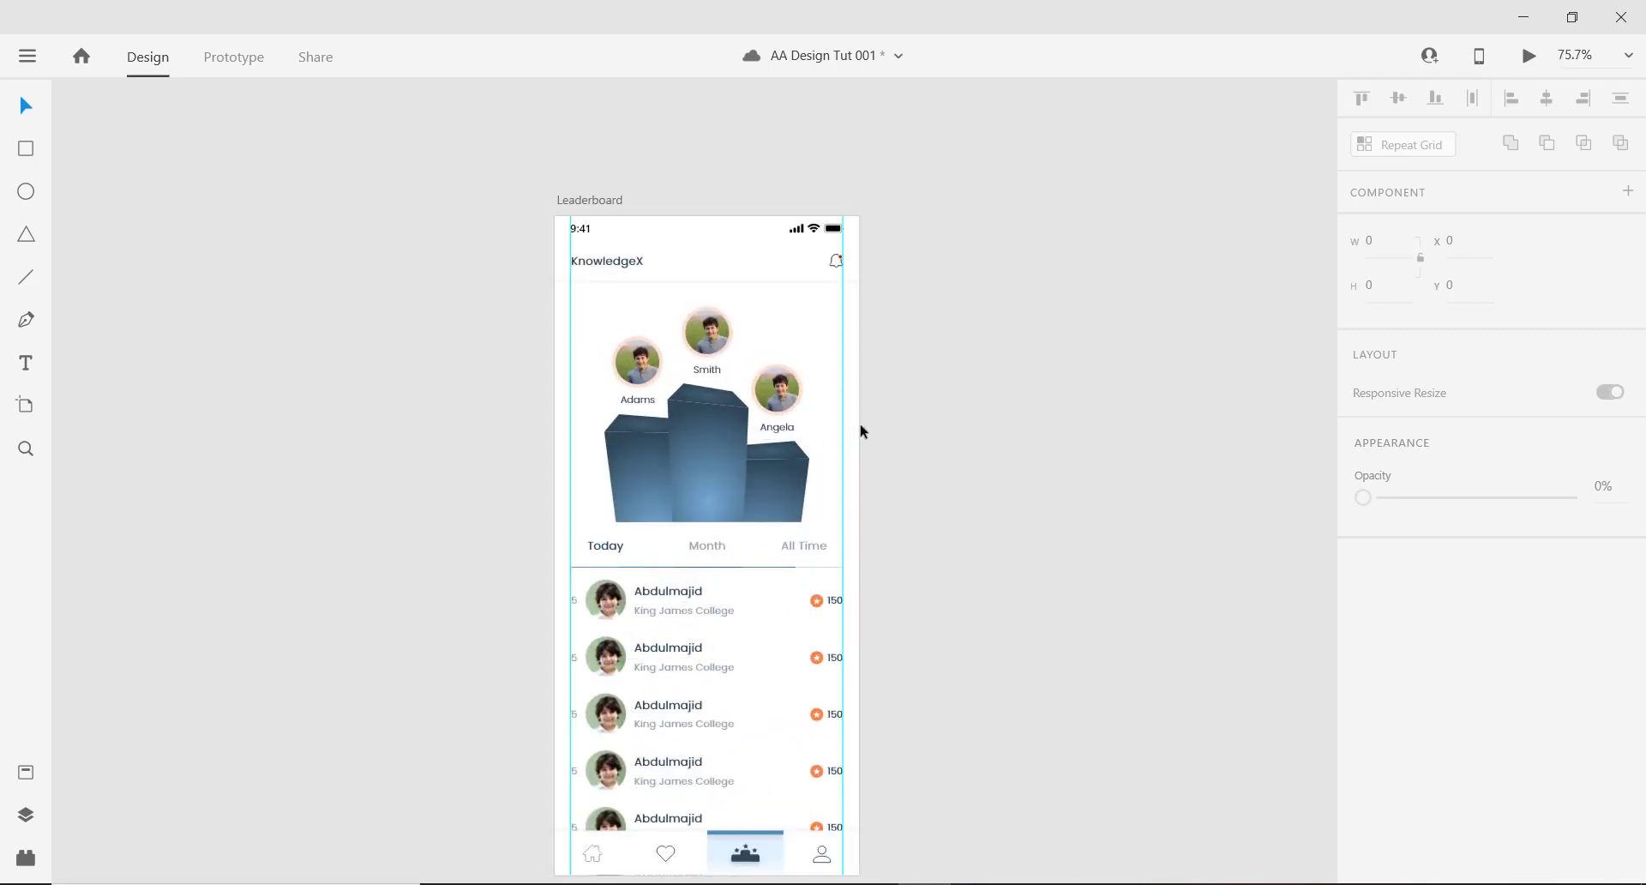
scroll(838, 481, "up", 1)
scroll(817, 495, "up", 3)
scroll(819, 498, "up", 1)
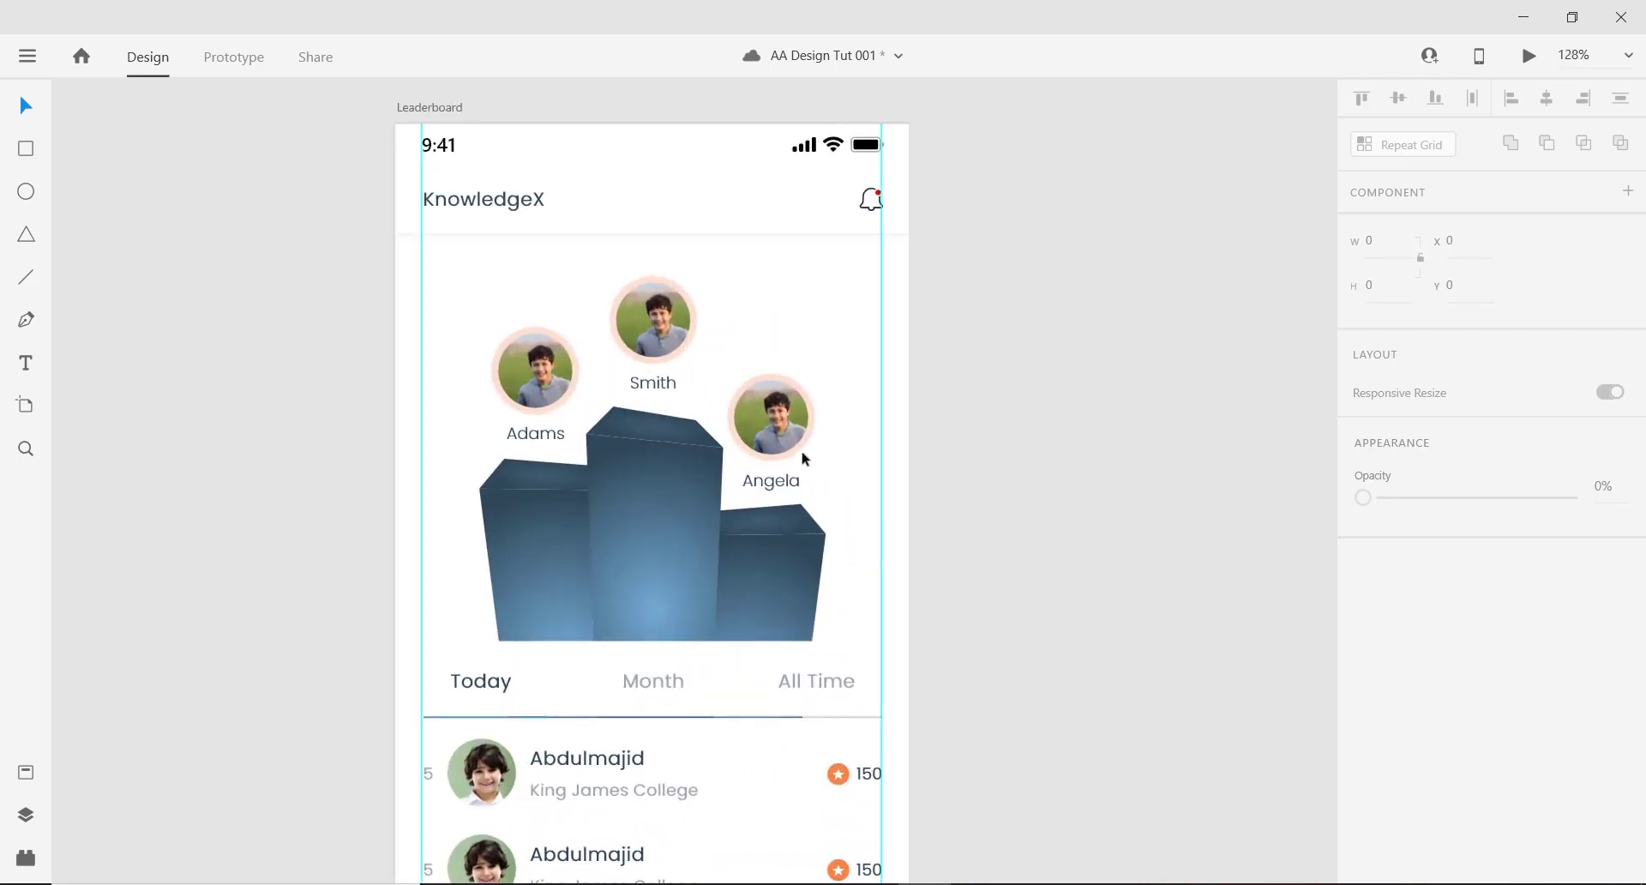
Switch to File Explorer's imgs folder and place shutterstock_535992646.jpg in the left winner's circle and shutterstock_707544931.jpg in the right one.
key("alt+Tab")
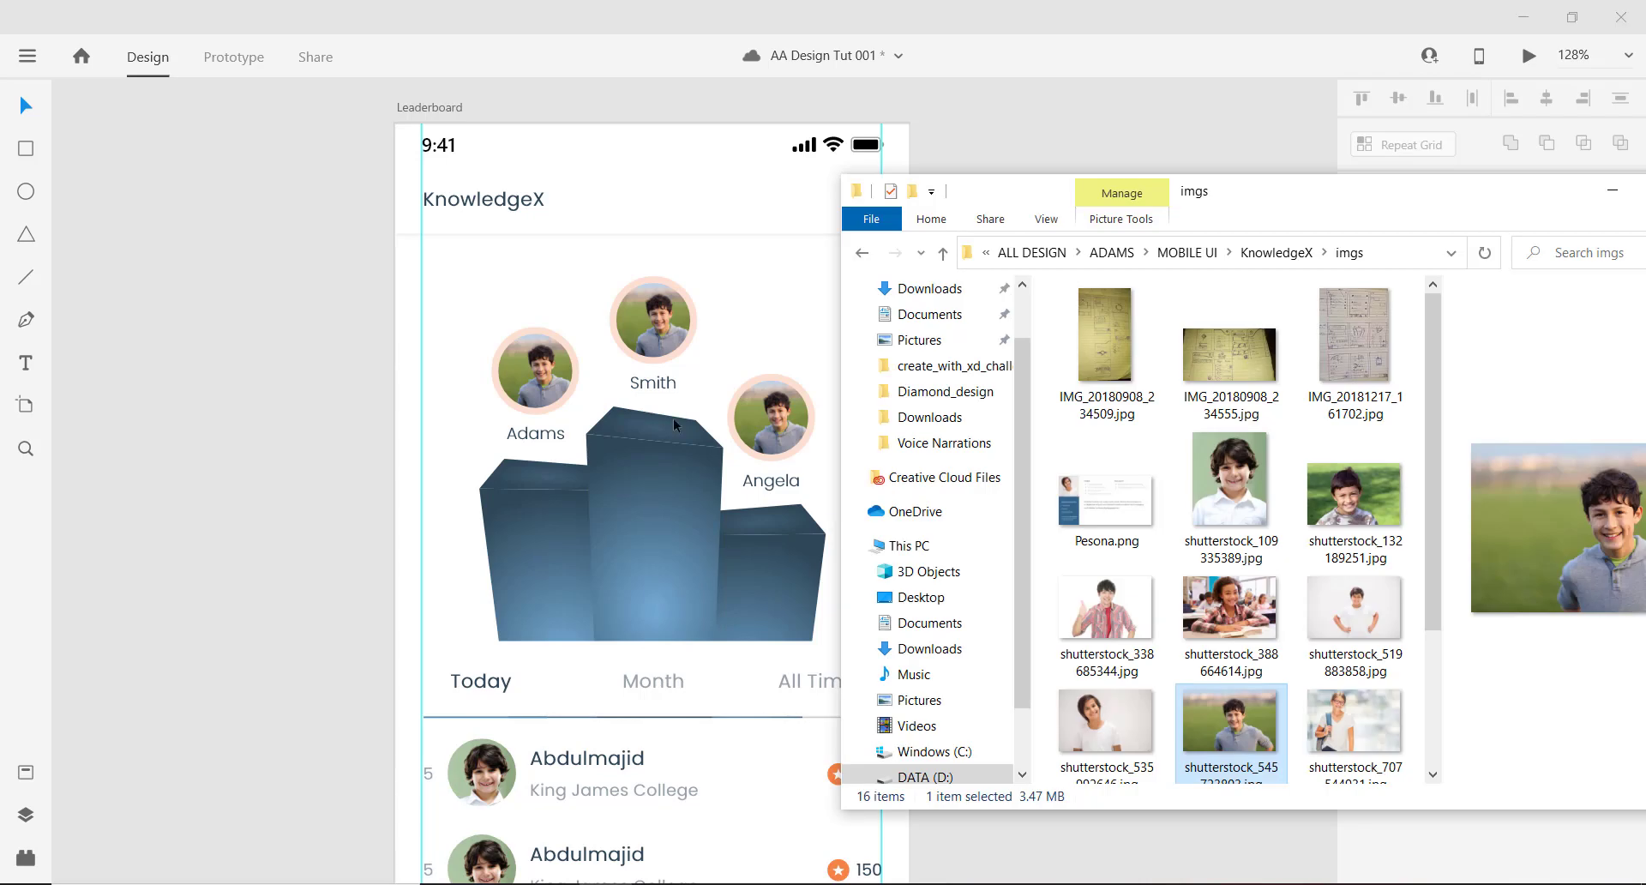
left_click_drag(1269, 202, 1315, 169)
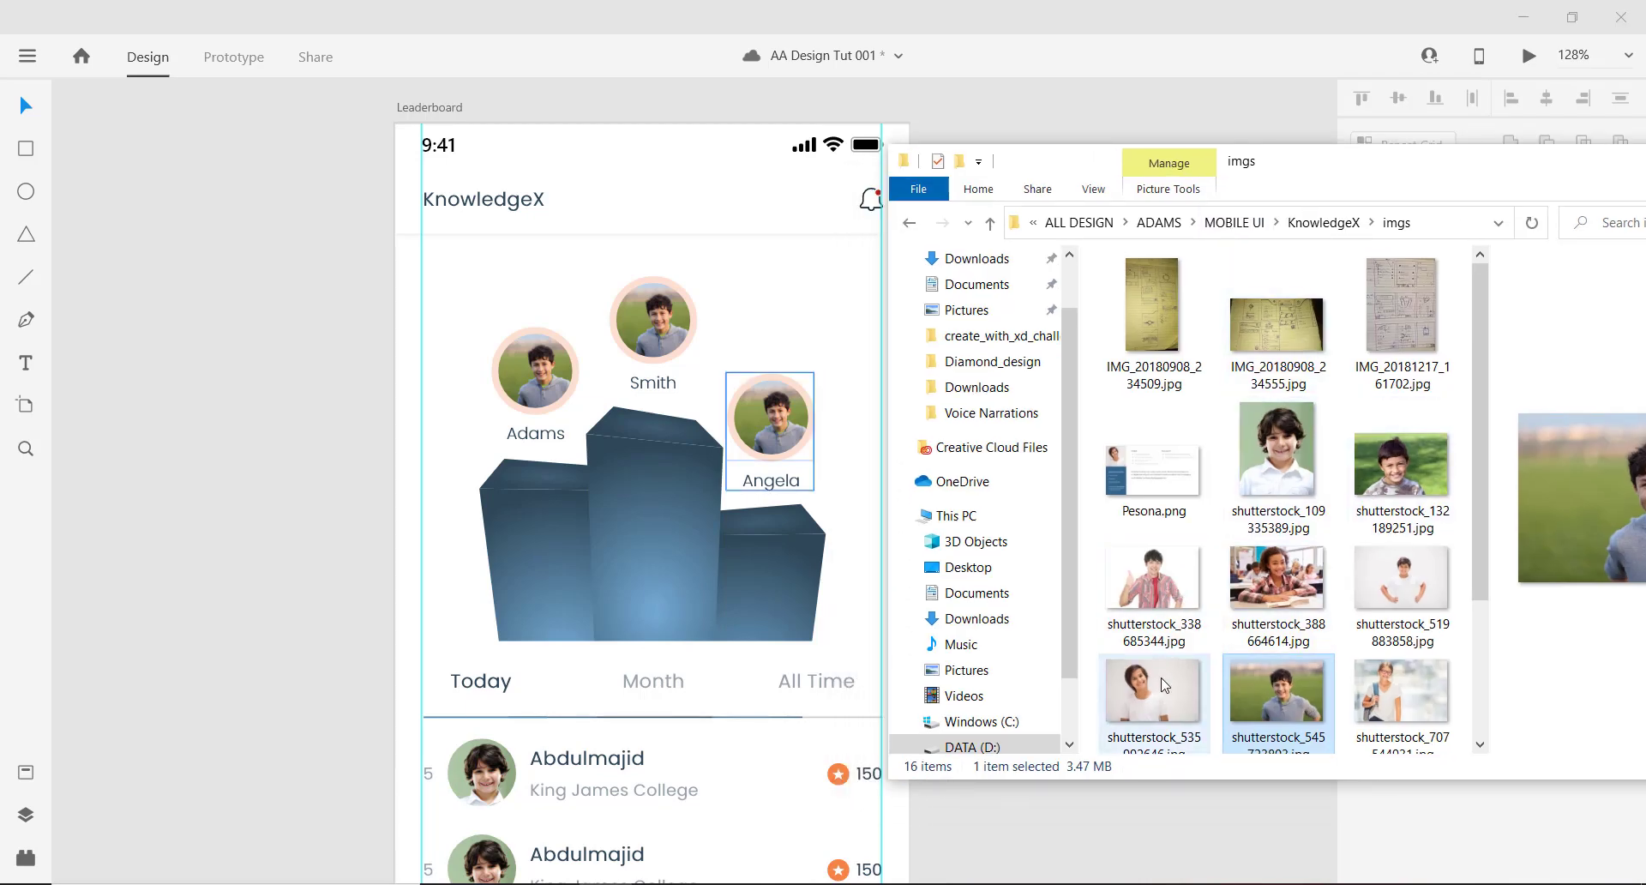
left_click_drag(1153, 691, 522, 368)
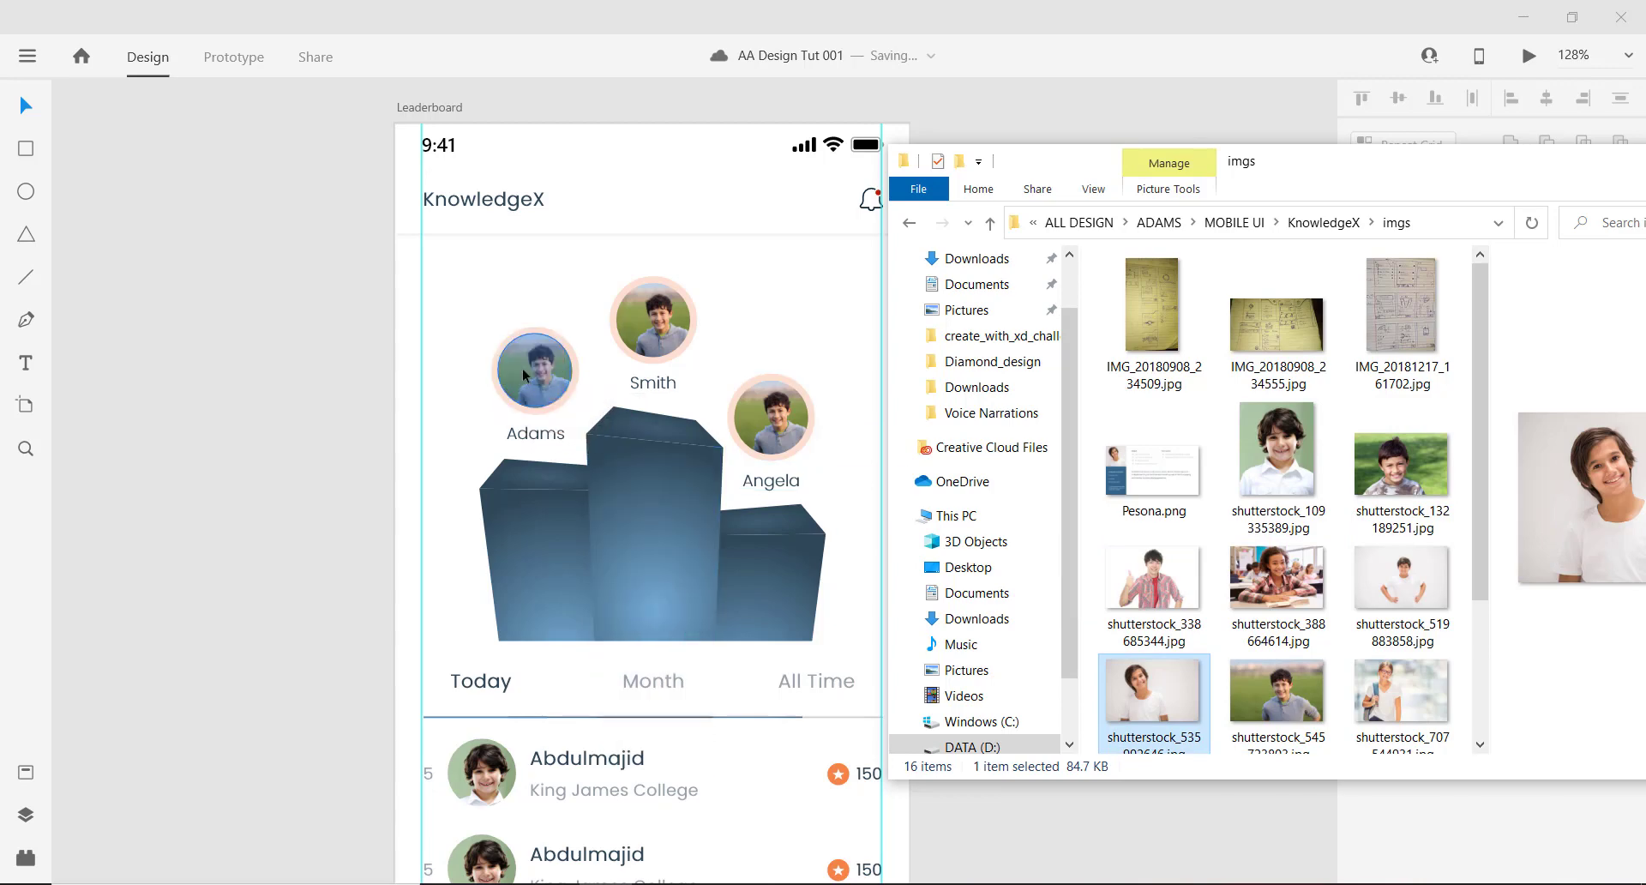
scroll(1355, 514, "down", 3)
left_click_drag(1385, 464, 759, 390)
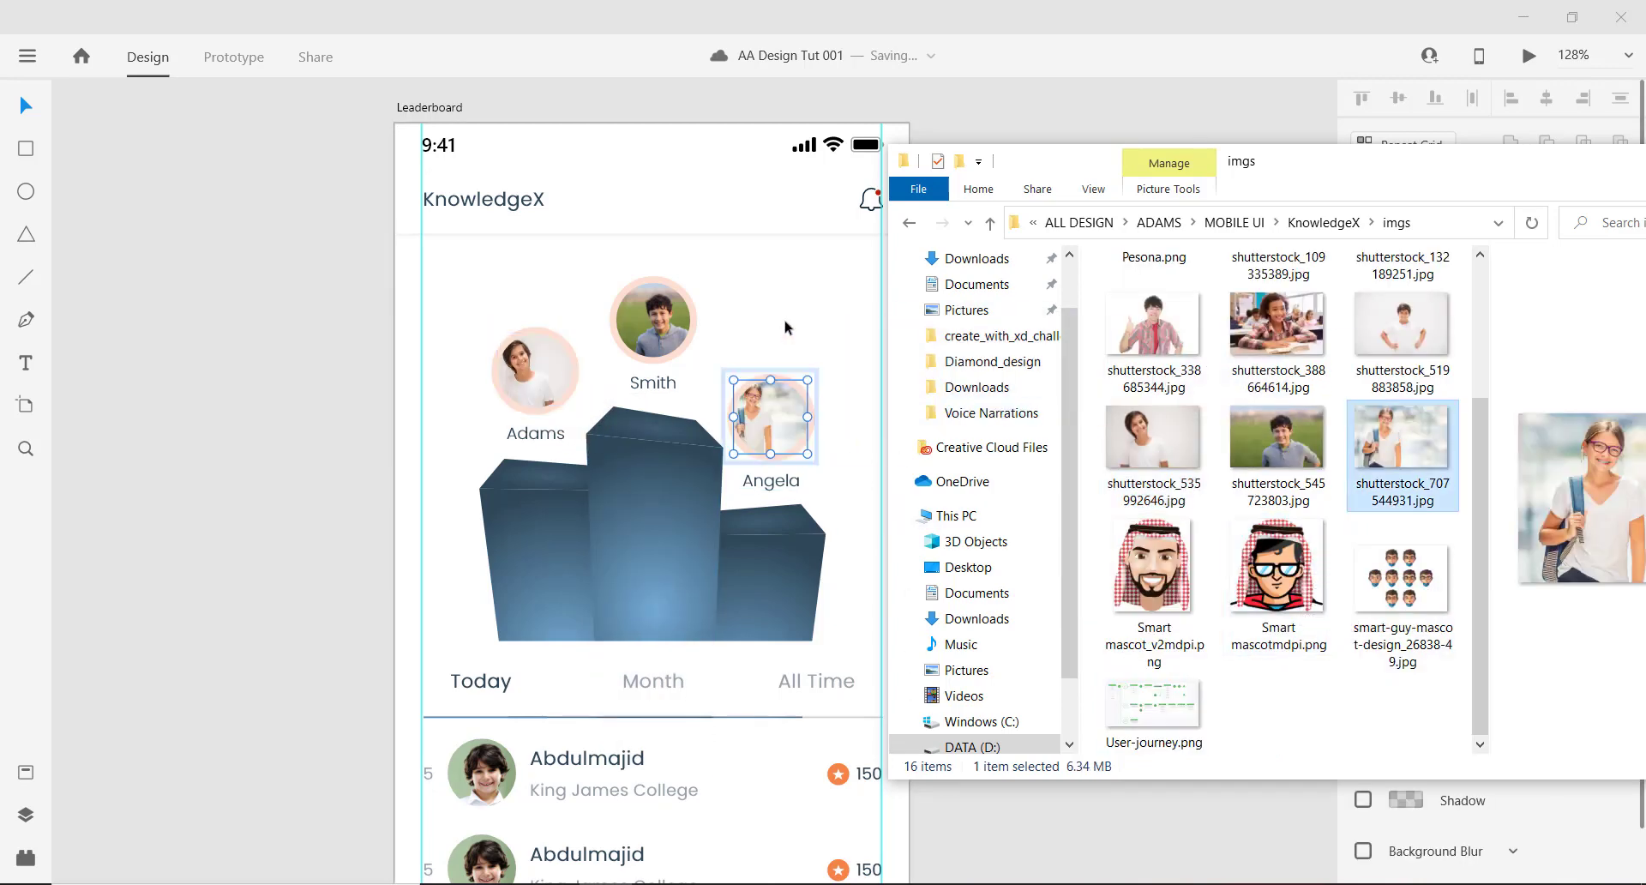
Try to shift the right winner's photo inside its ring and undo the move, keeping the inner photo circle selected.
left_click(787, 459)
scroll(774, 444, "up", 3)
double_click(768, 417)
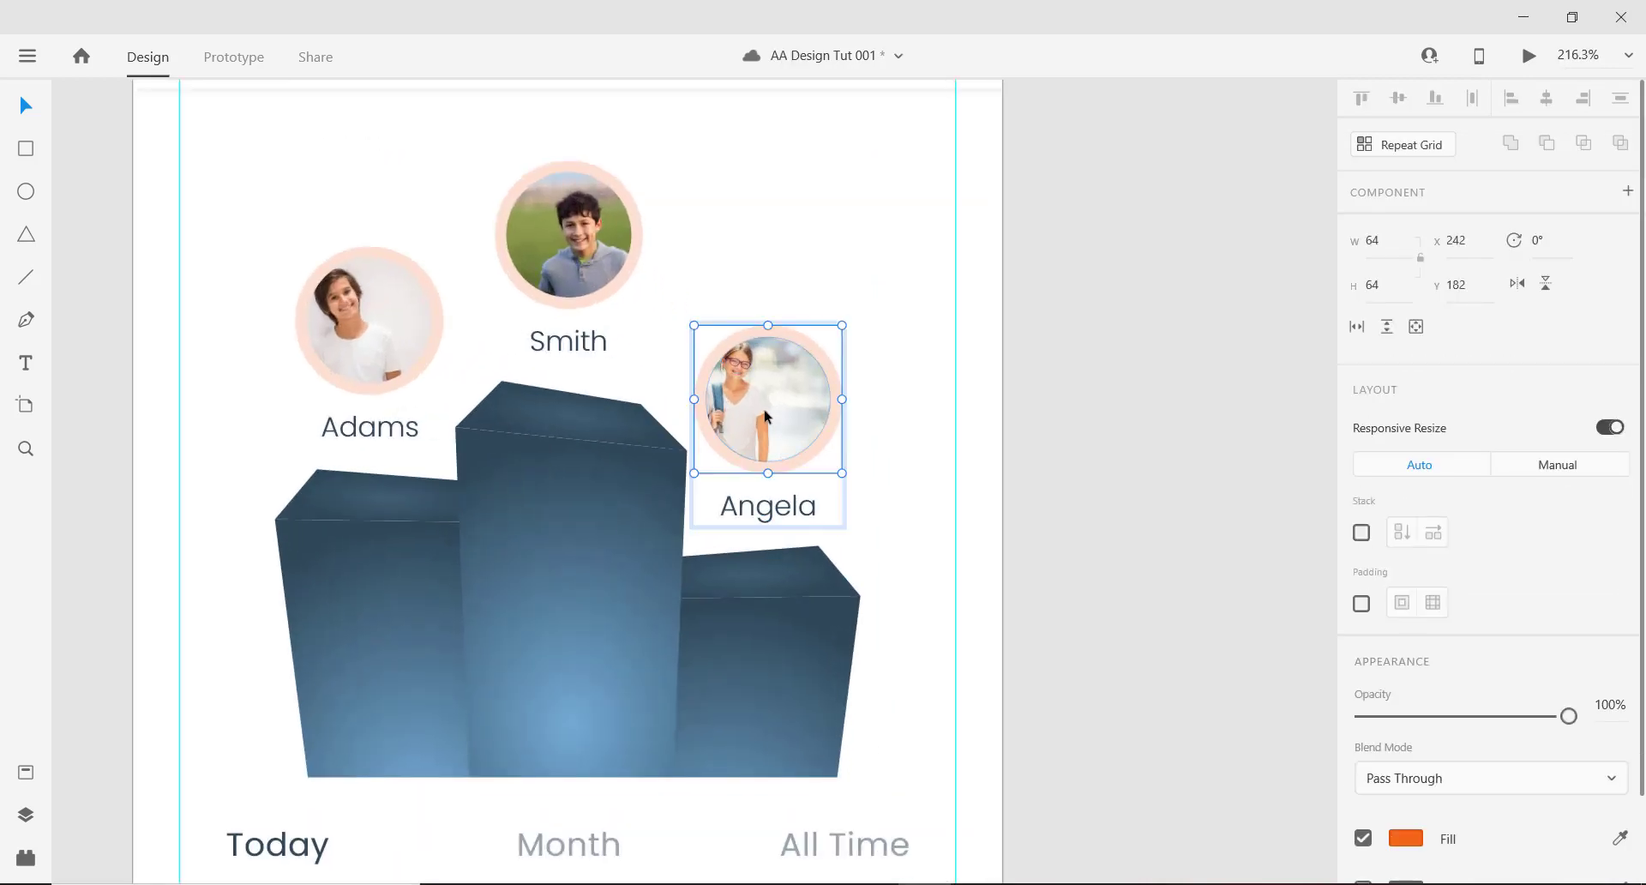
left_click_drag(754, 404, 779, 399)
key("ctrl+z")
double_click(758, 403)
key("ctrl+z")
key("alt")
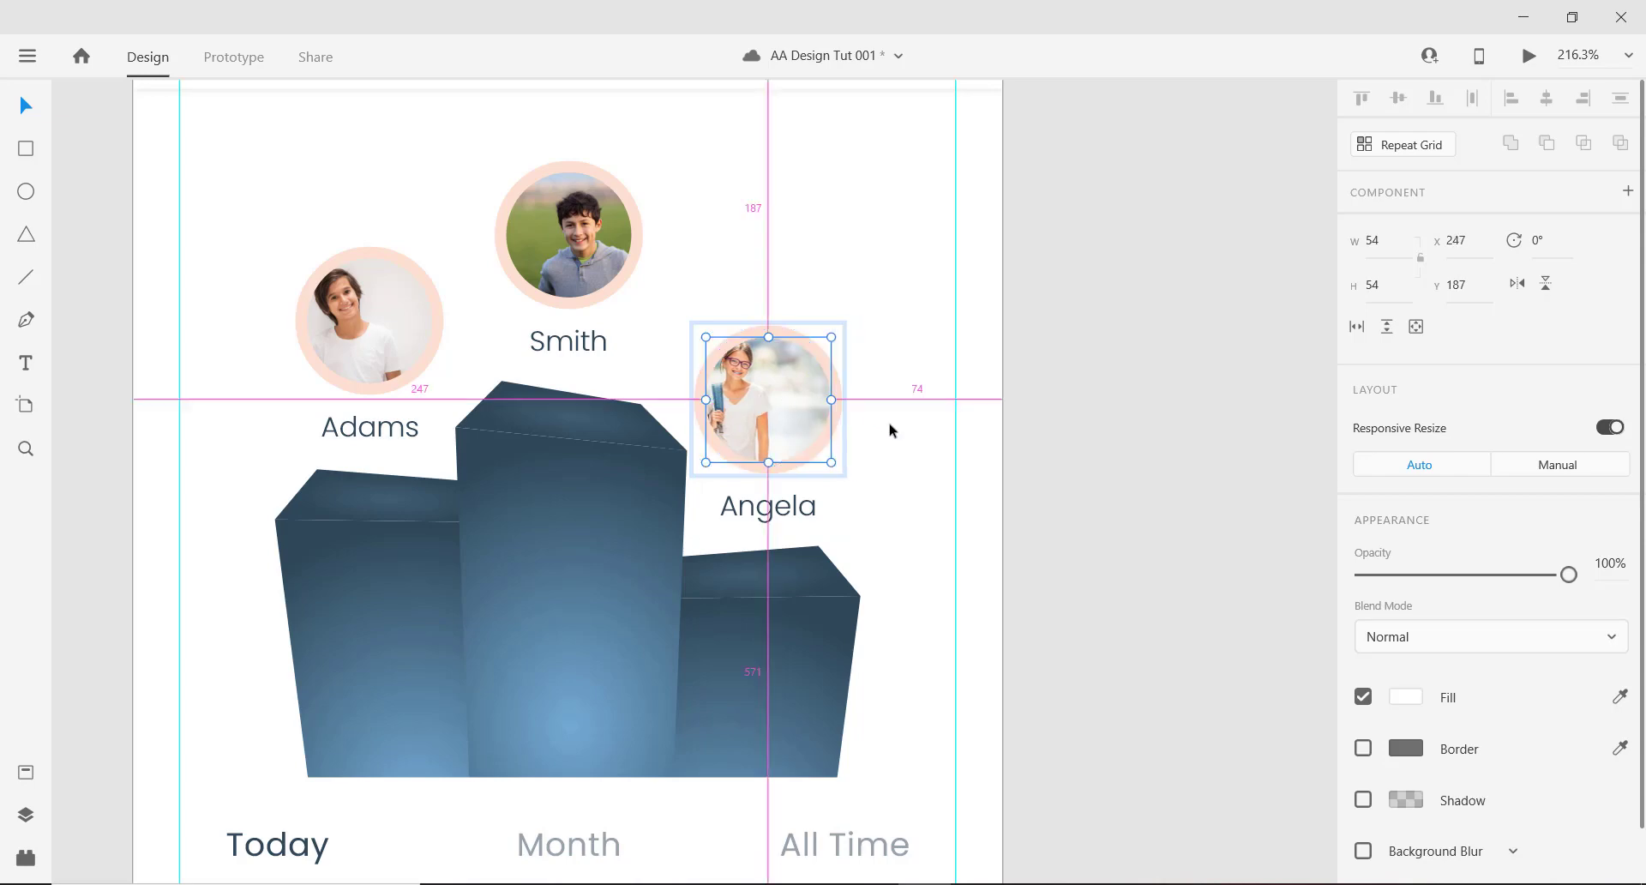
Using the imgs folder in File Explorer, replace the right winner's photo with shutterstock_388664614.jpg and the left winner's with shutterstock_519883858.jpg.
key("alt+Tab")
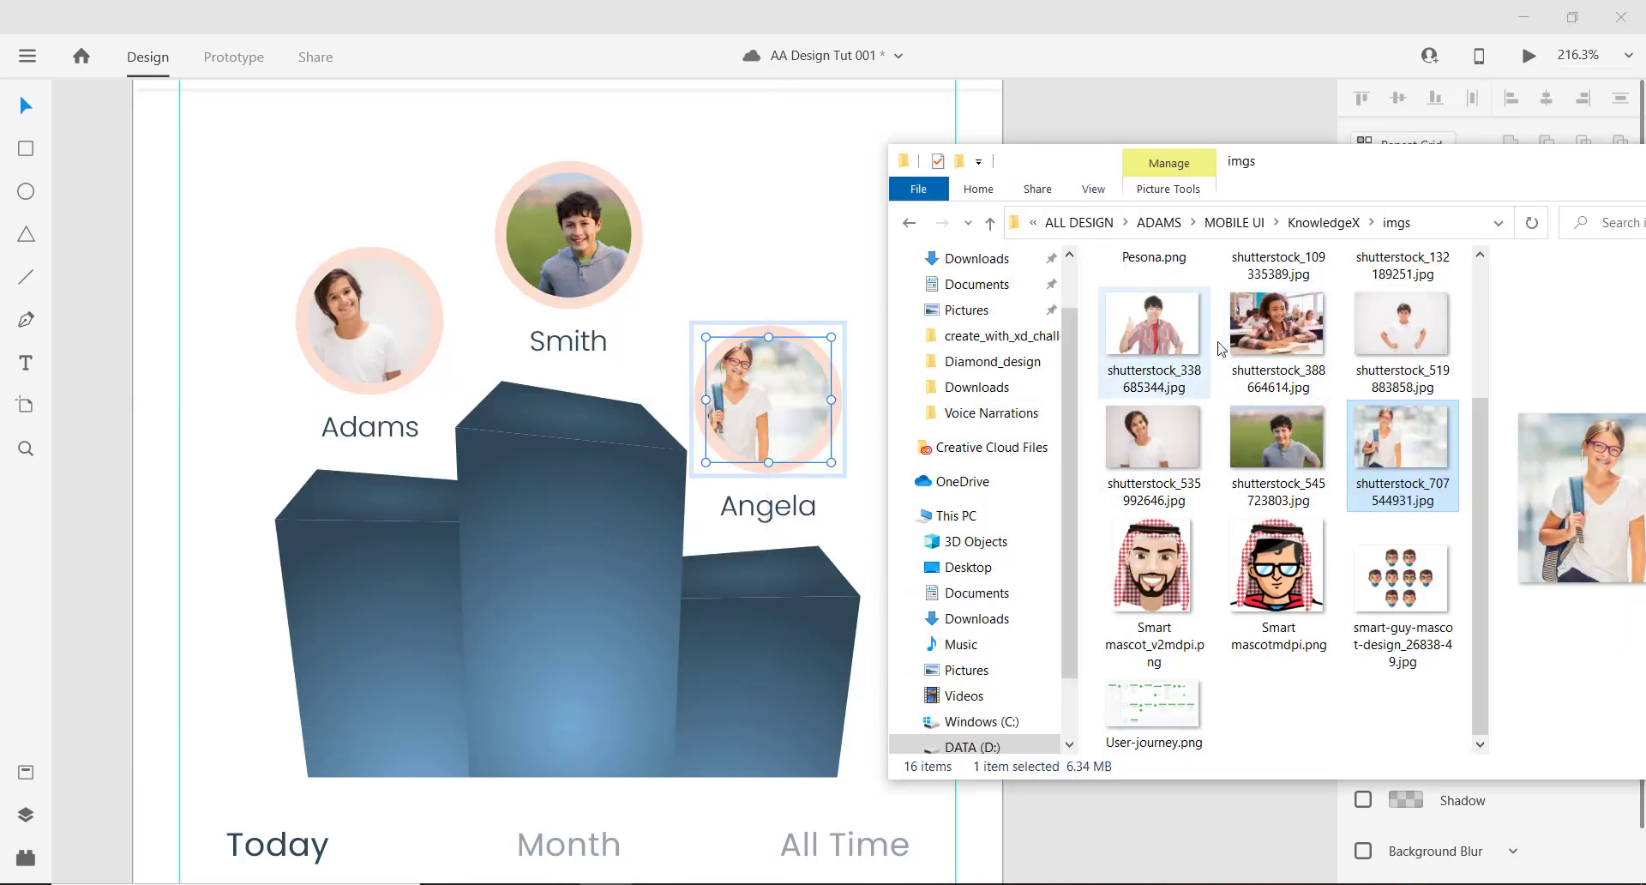
left_click_drag(1278, 330, 798, 362)
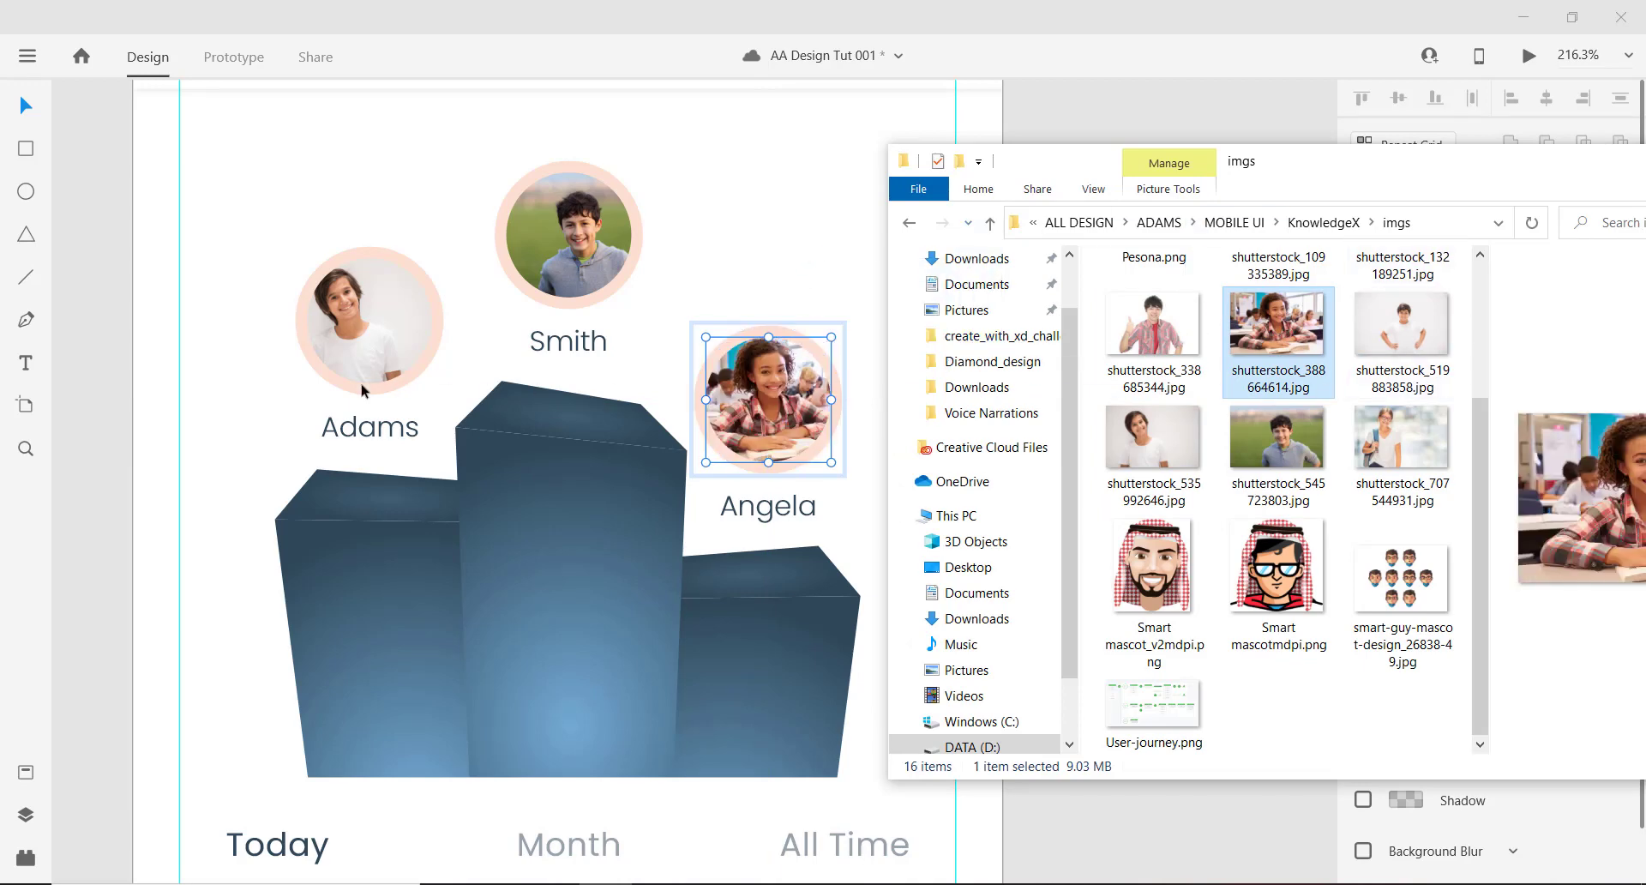
double_click(363, 324)
double_click(353, 316)
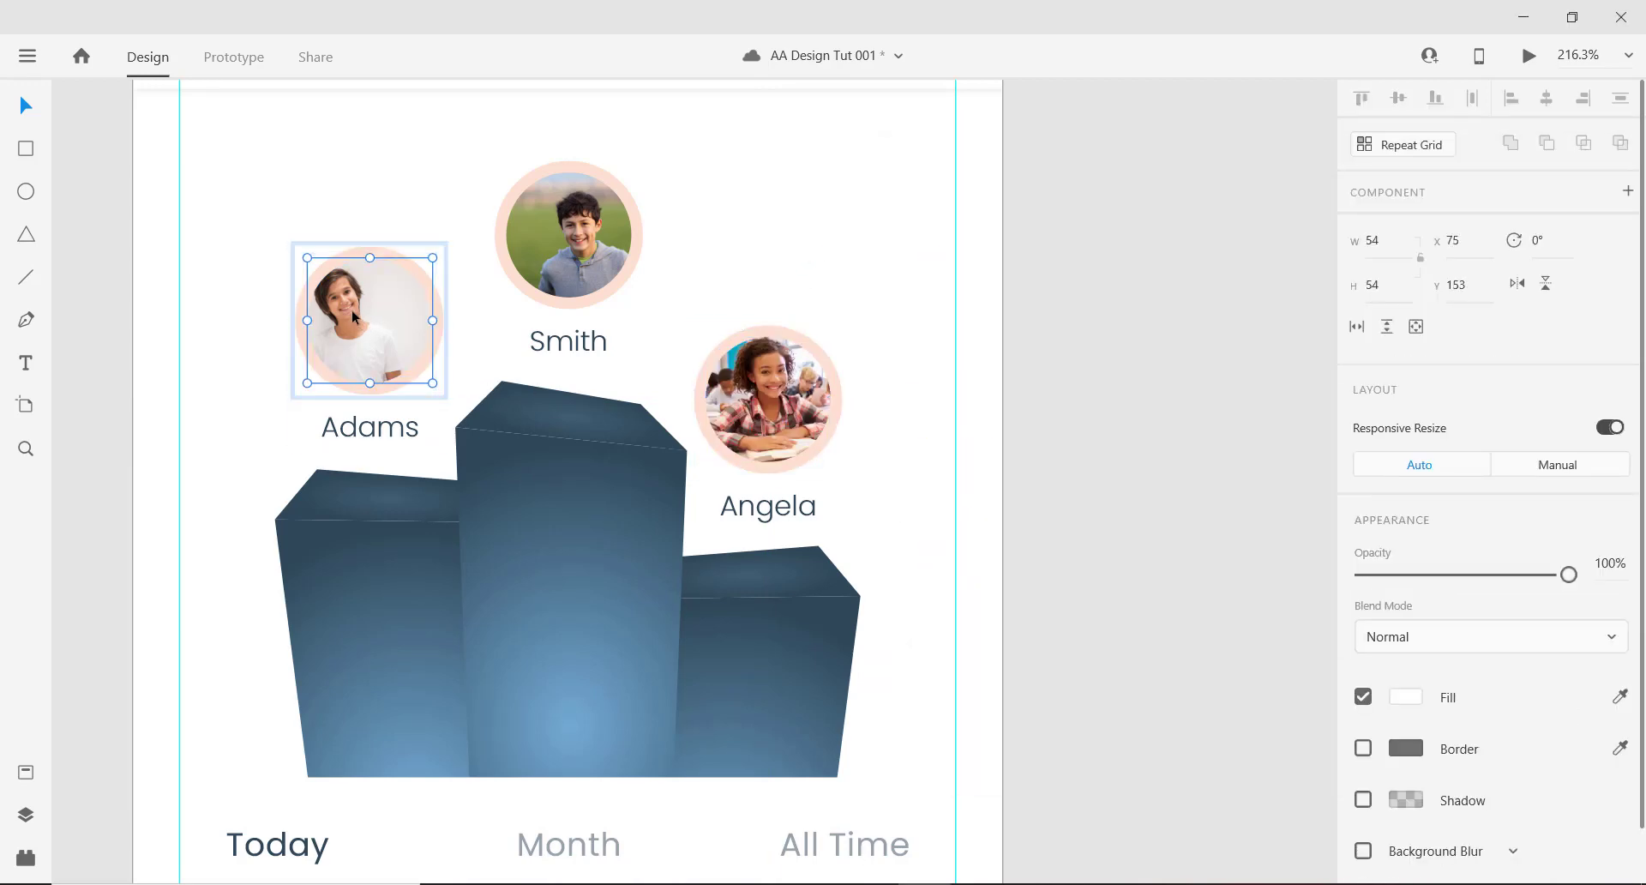
key("alt+Tab")
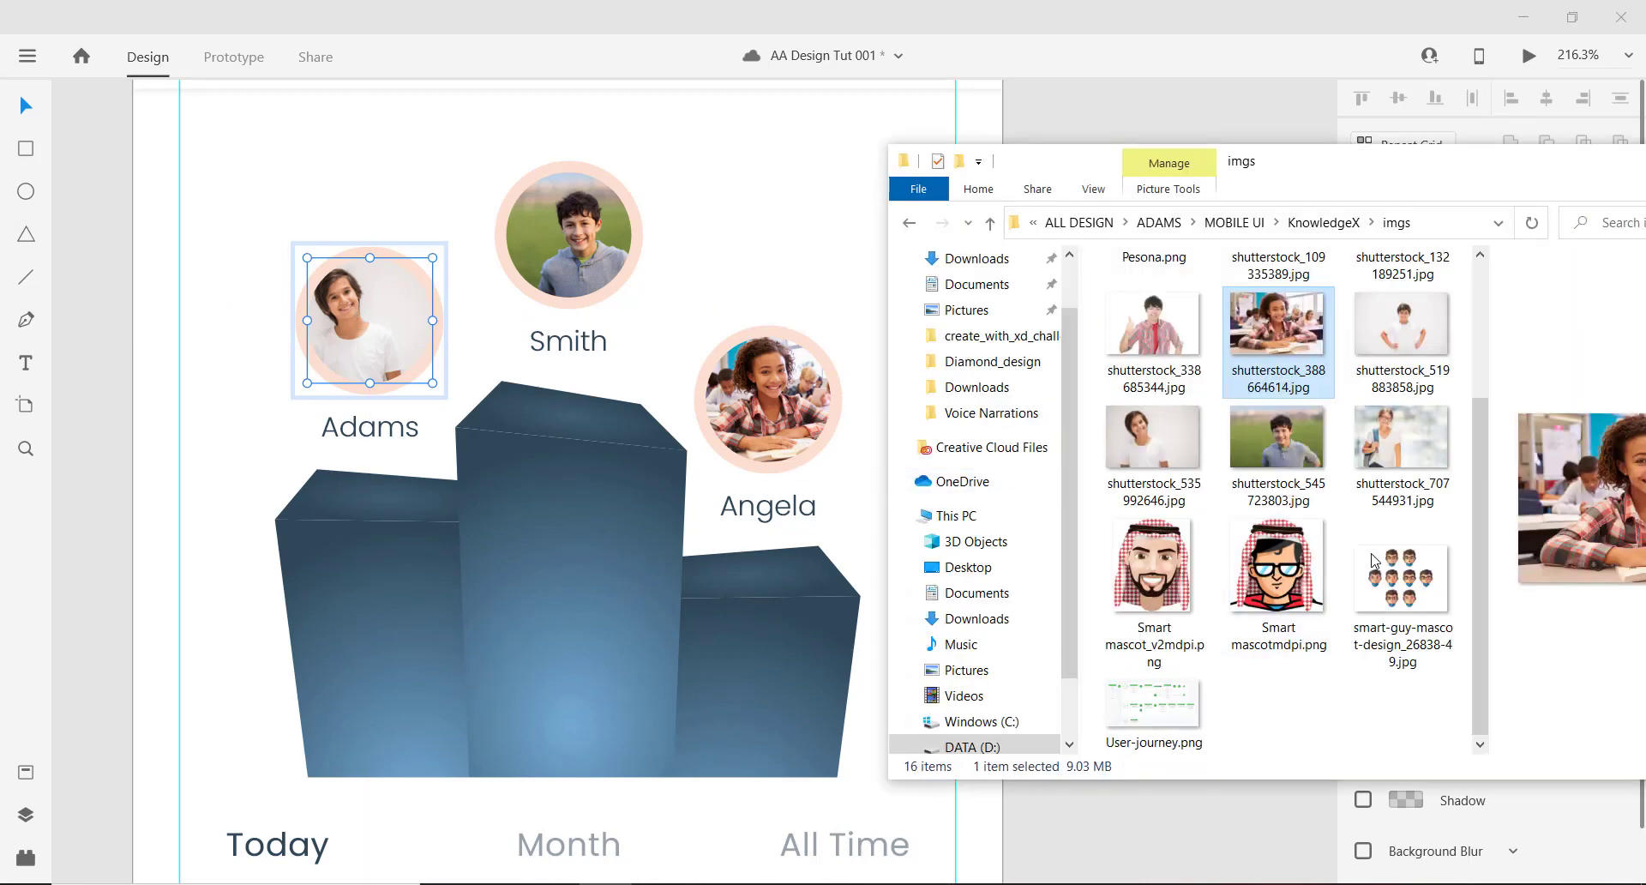
left_click_drag(1424, 336, 337, 305)
left_click(671, 272)
Examine the Leaderboard artboard as a whole, checking the replaced winner photos and the empty space around the podium.
scroll(568, 331, "down", 5)
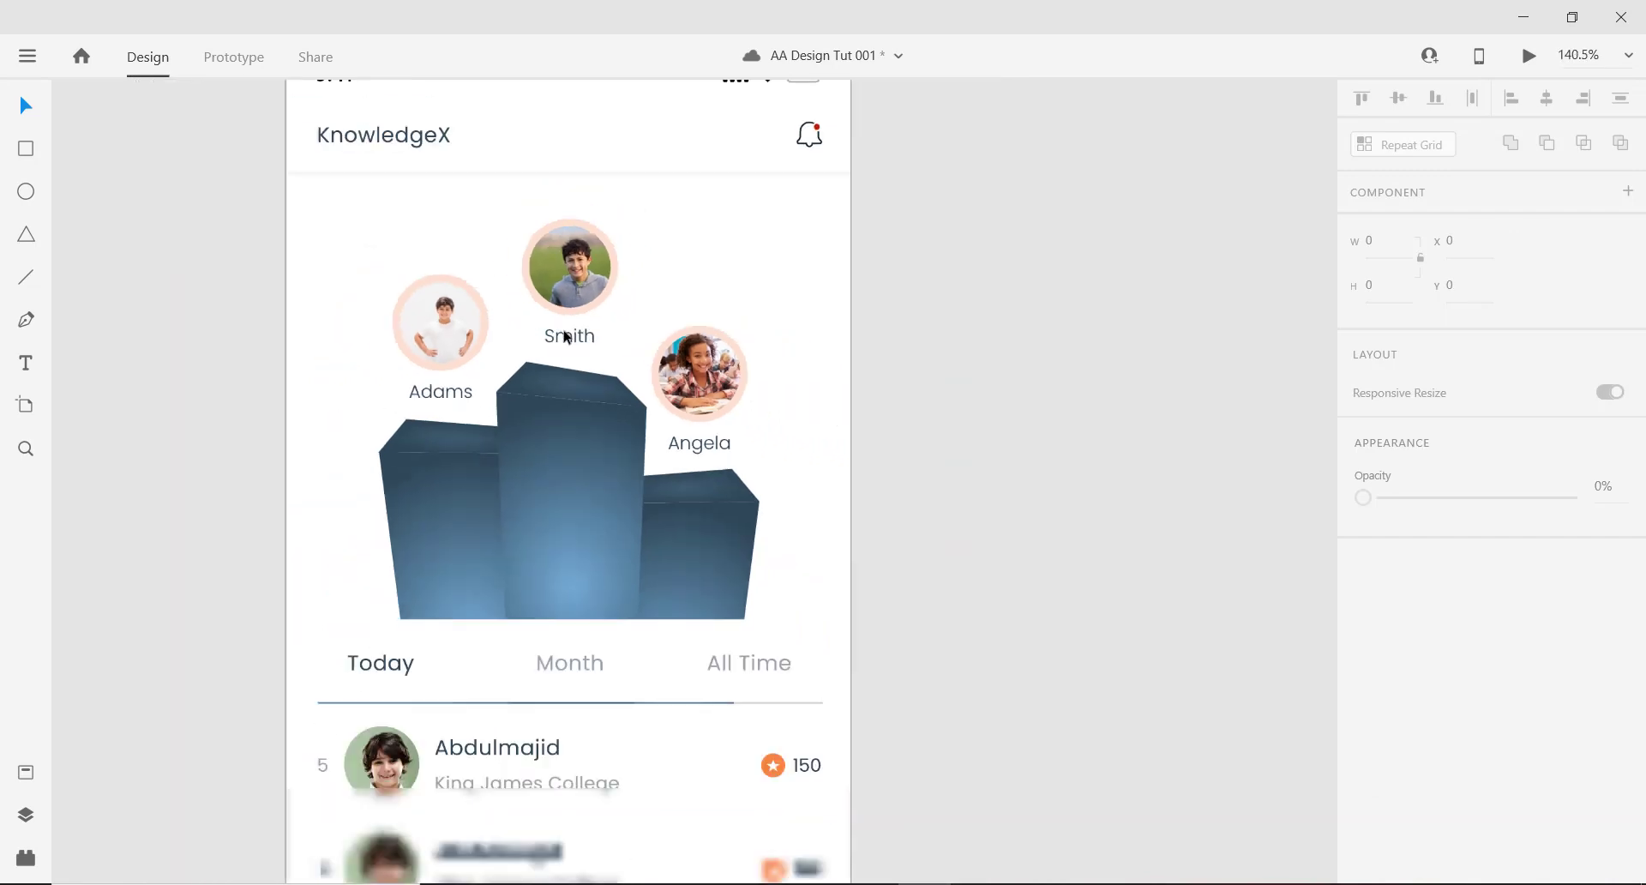
scroll(841, 324, "down", 3)
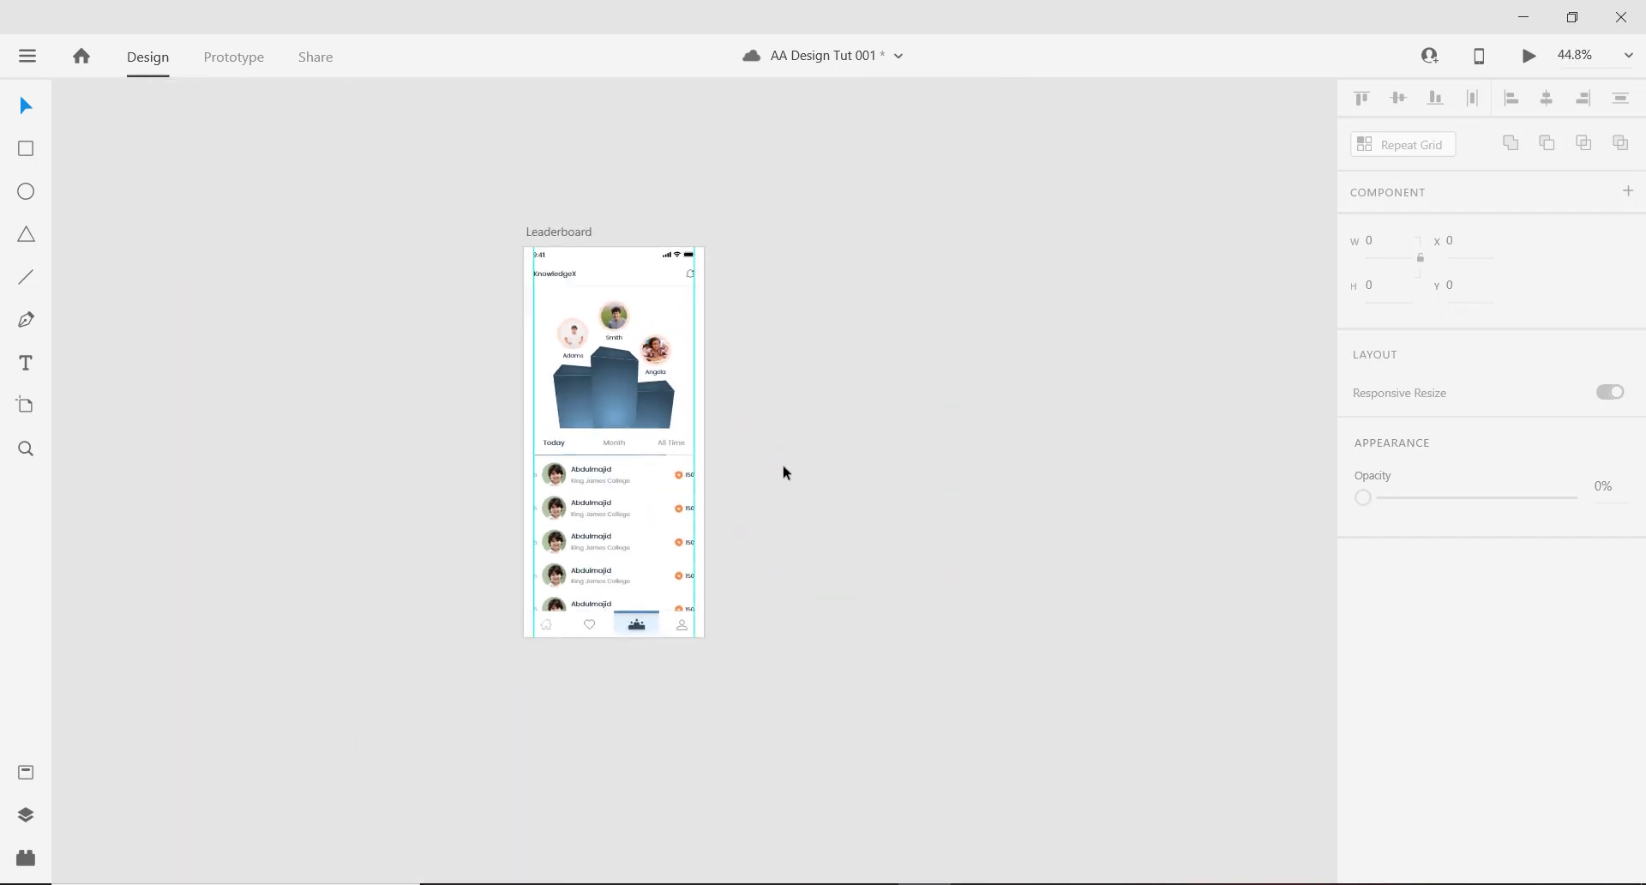
scroll(783, 471, "up", 3)
scroll(730, 415, "down", 1)
left_click_drag(805, 349, 869, 438)
scroll(624, 429, "up", 1)
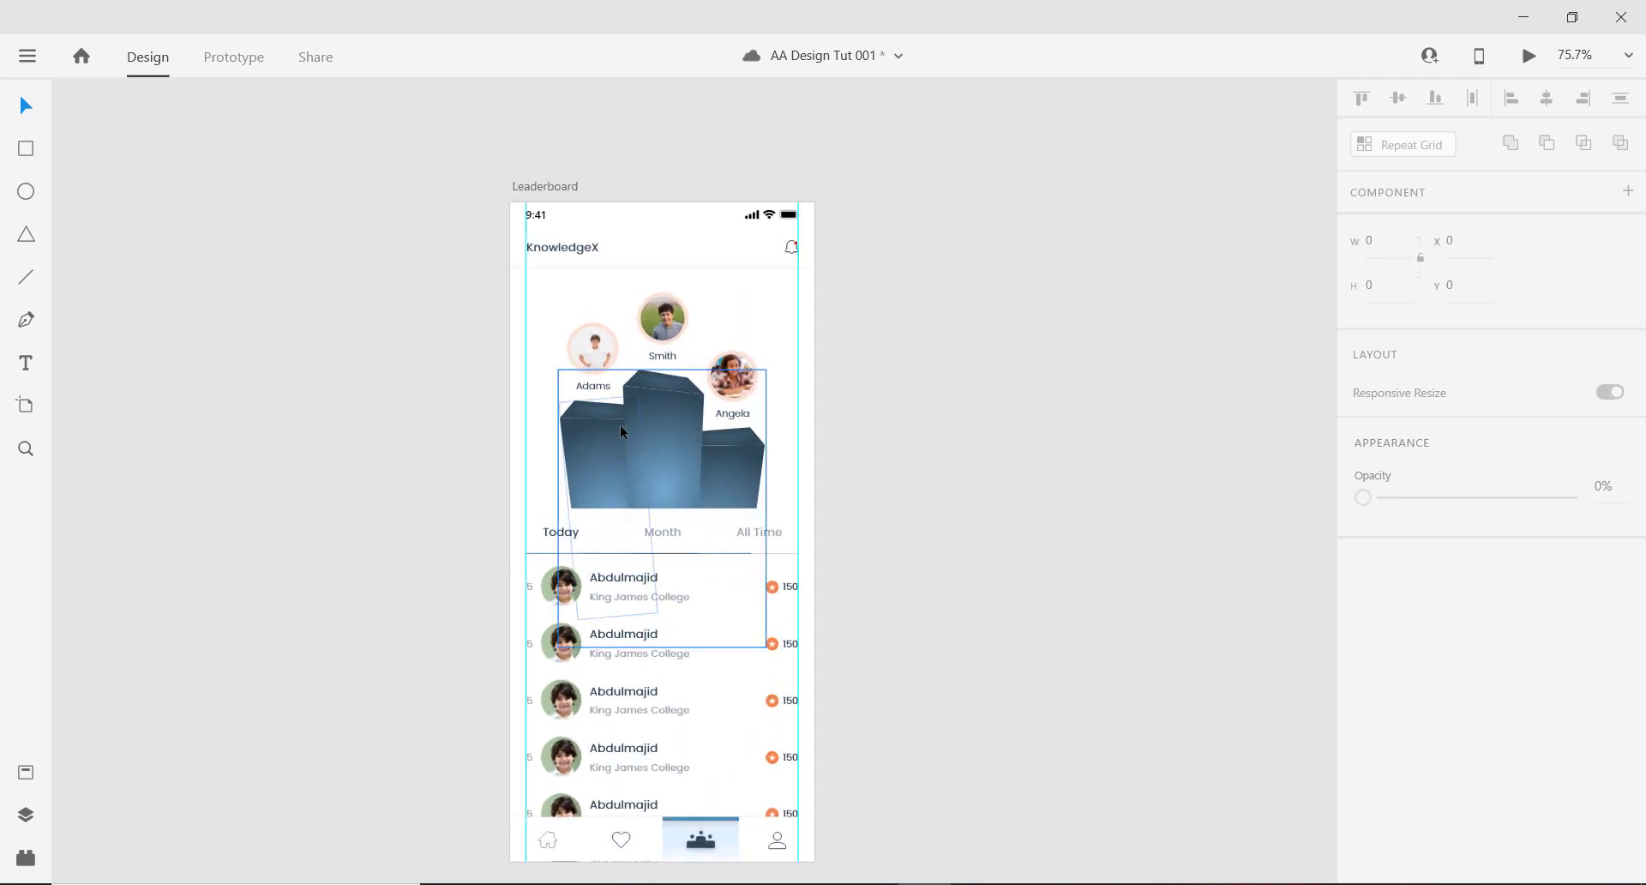
scroll(711, 390, "down", 1)
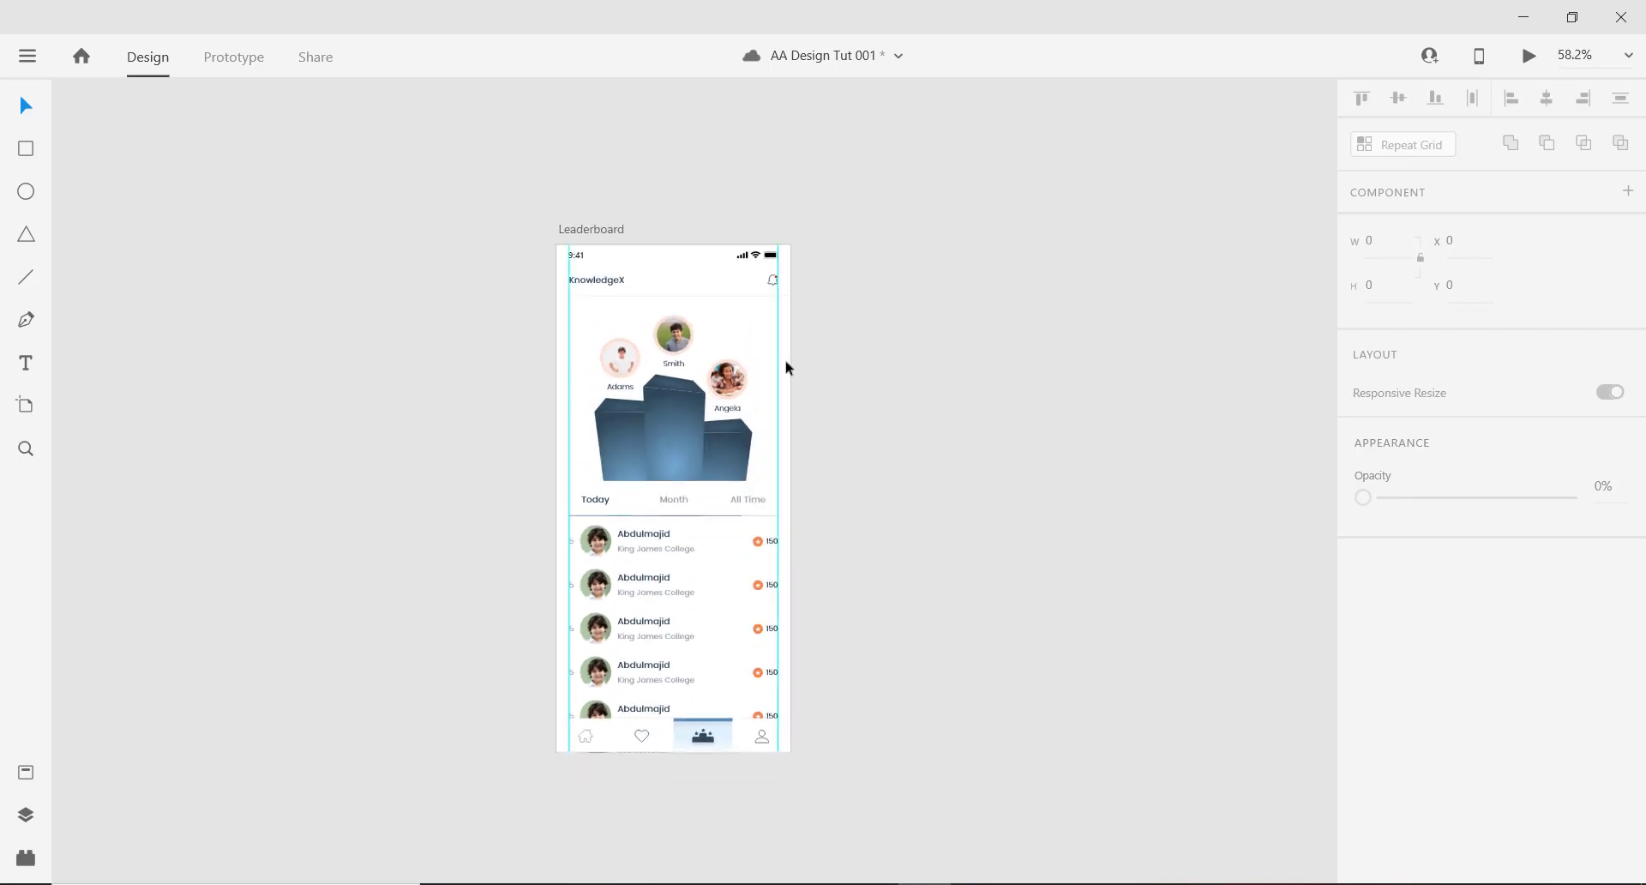
left_click_drag(809, 307, 707, 260)
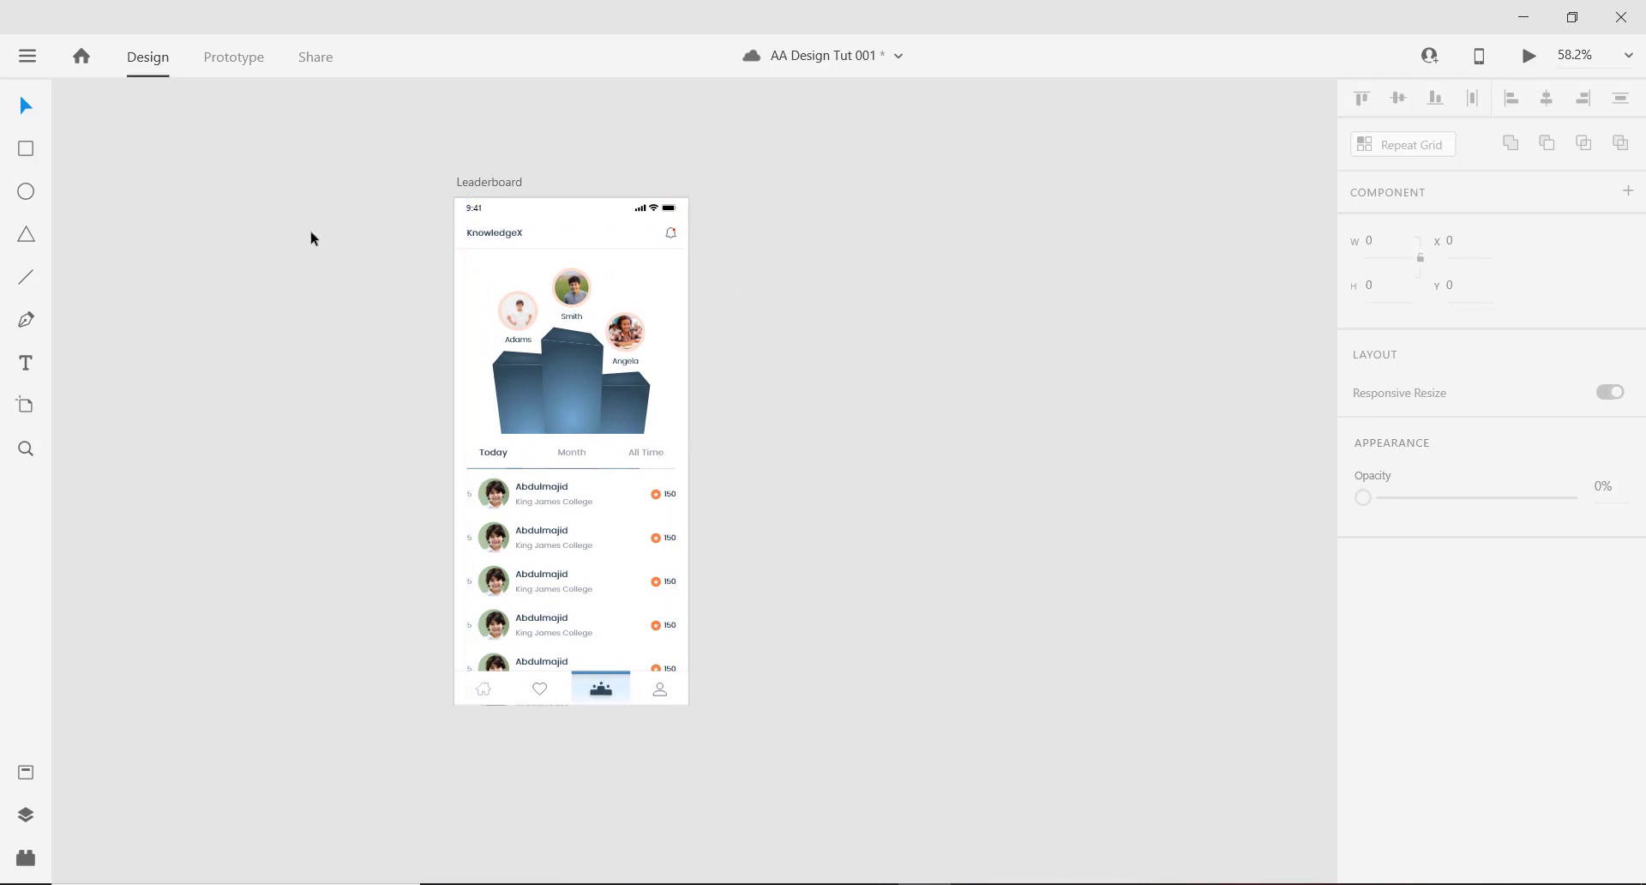
scroll(429, 244, "up", 3)
scroll(475, 255, "down", 2)
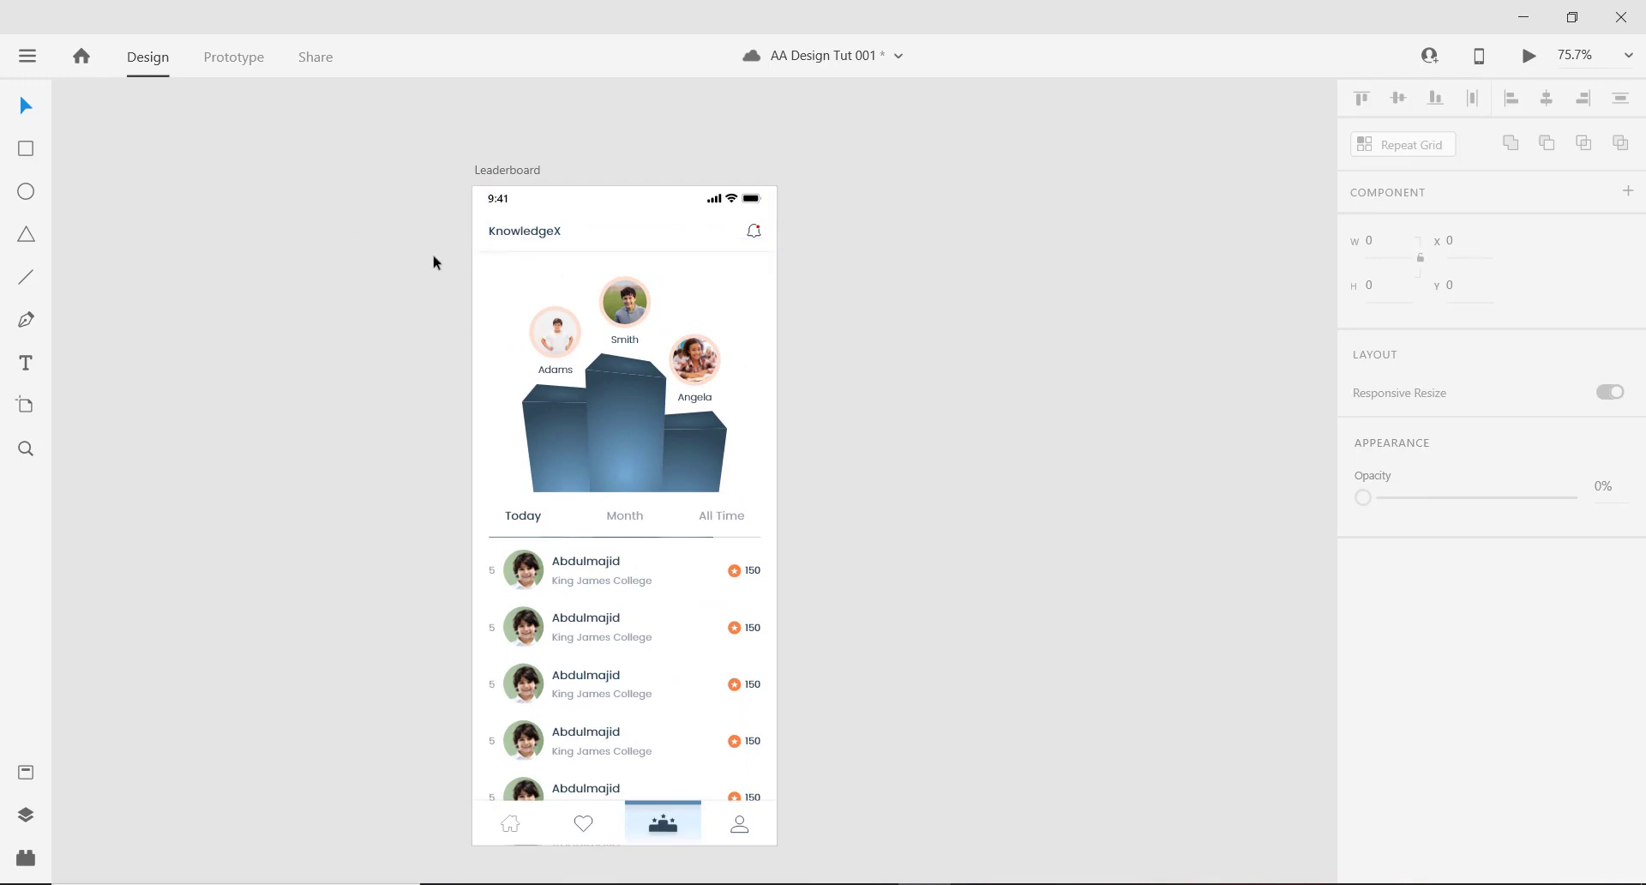
scroll(592, 325, "up", 5)
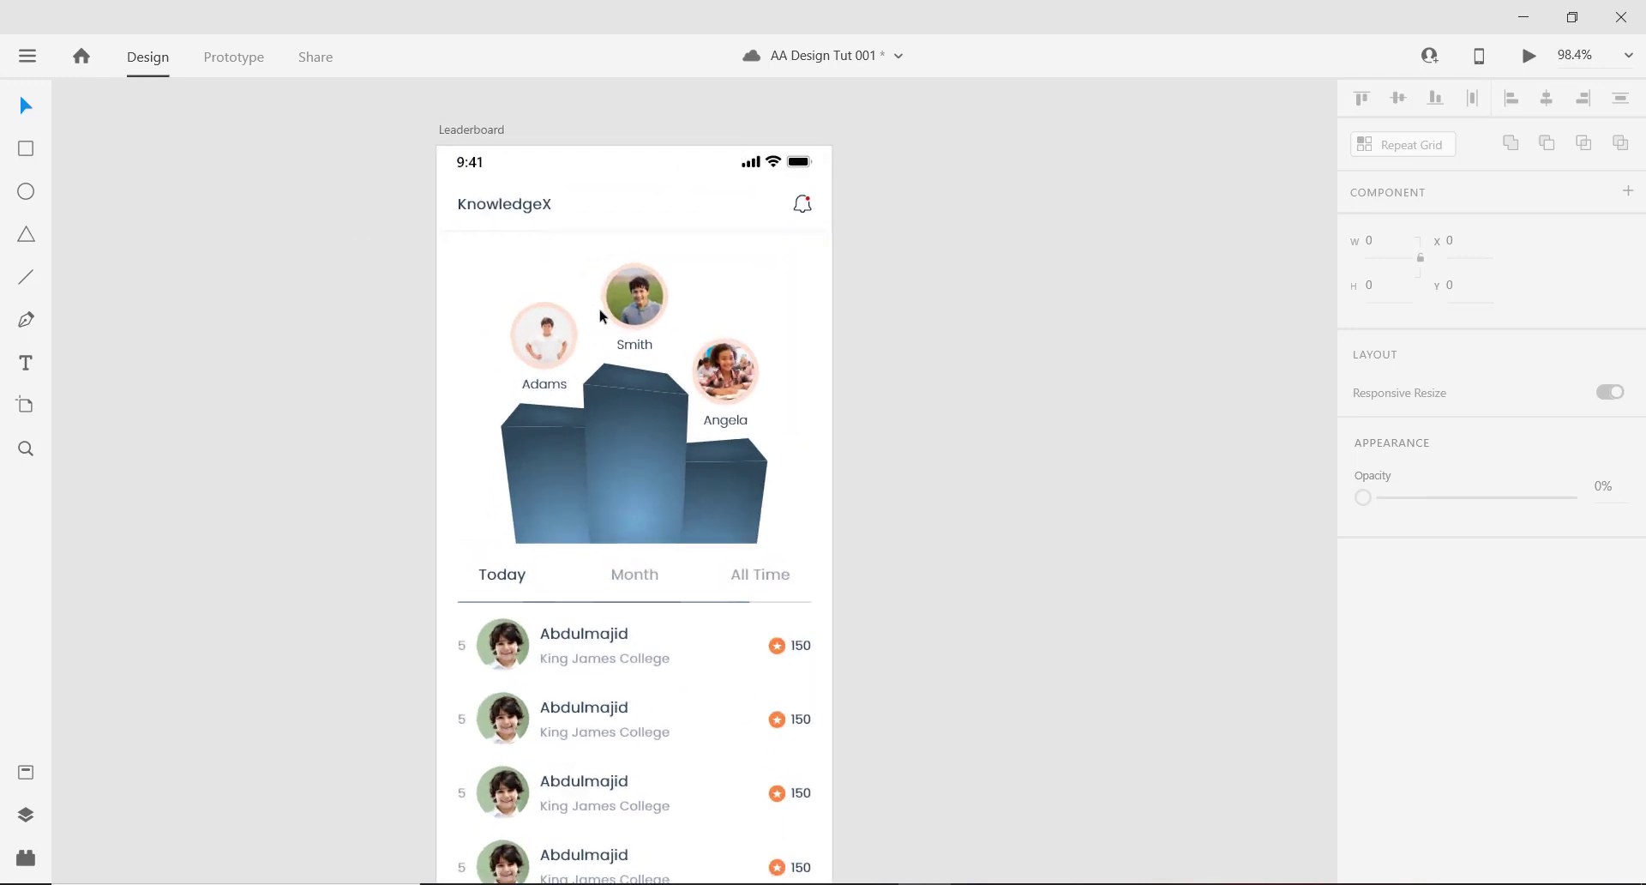
Draw a small 10 by 10 circle above and to the left of the left winner's photo at X 46, Y 101.
left_click(523, 351)
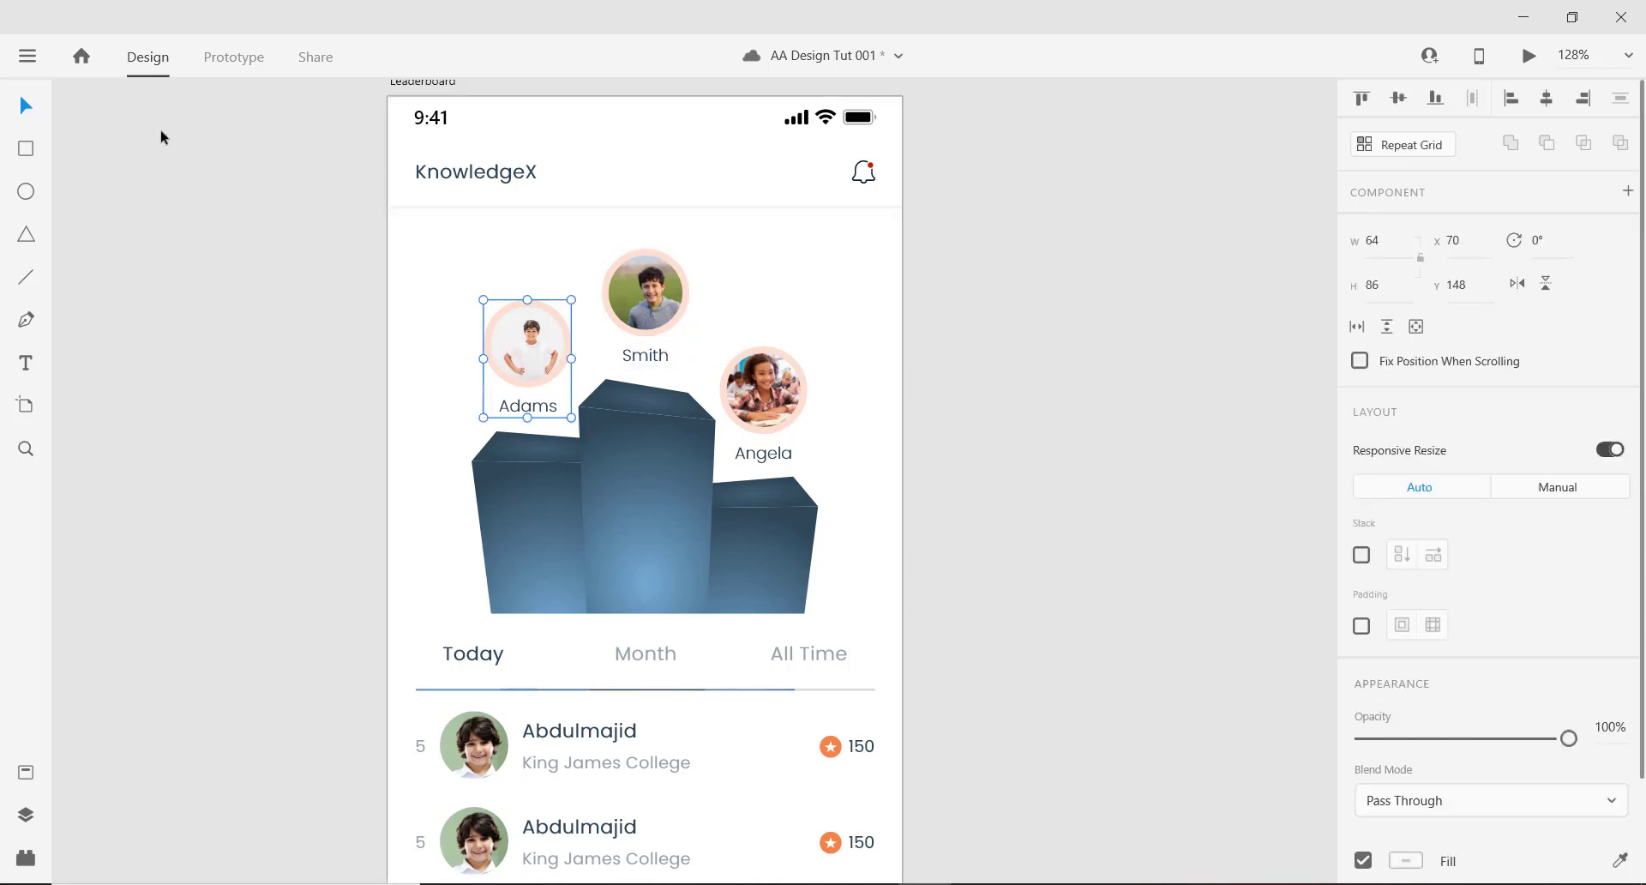
left_click(27, 192)
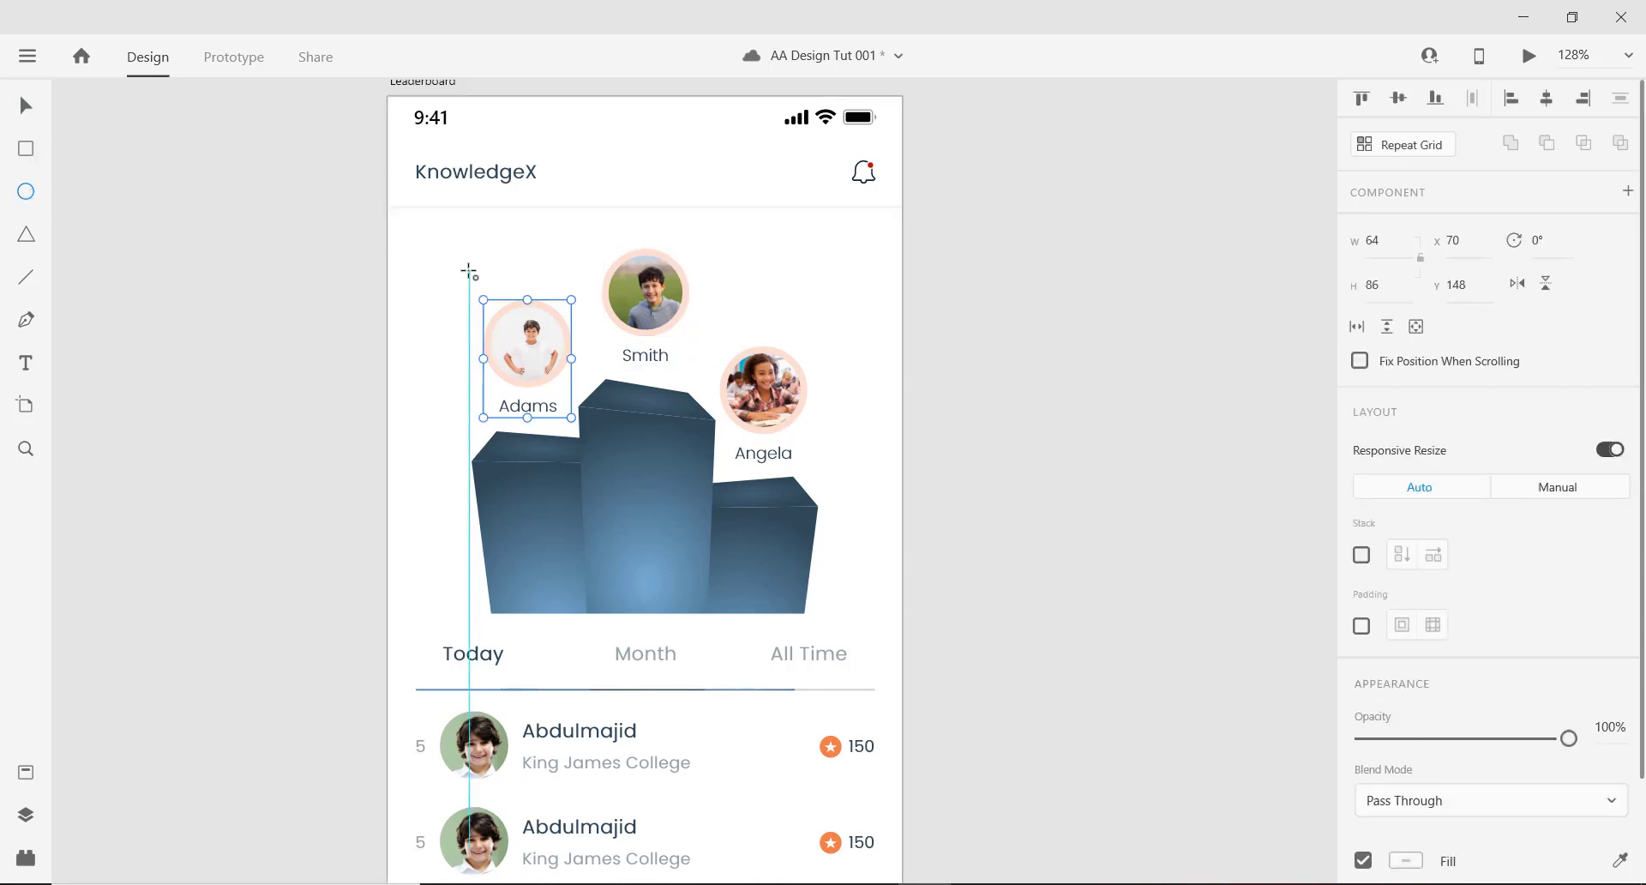
left_click_drag(452, 238, 464, 250)
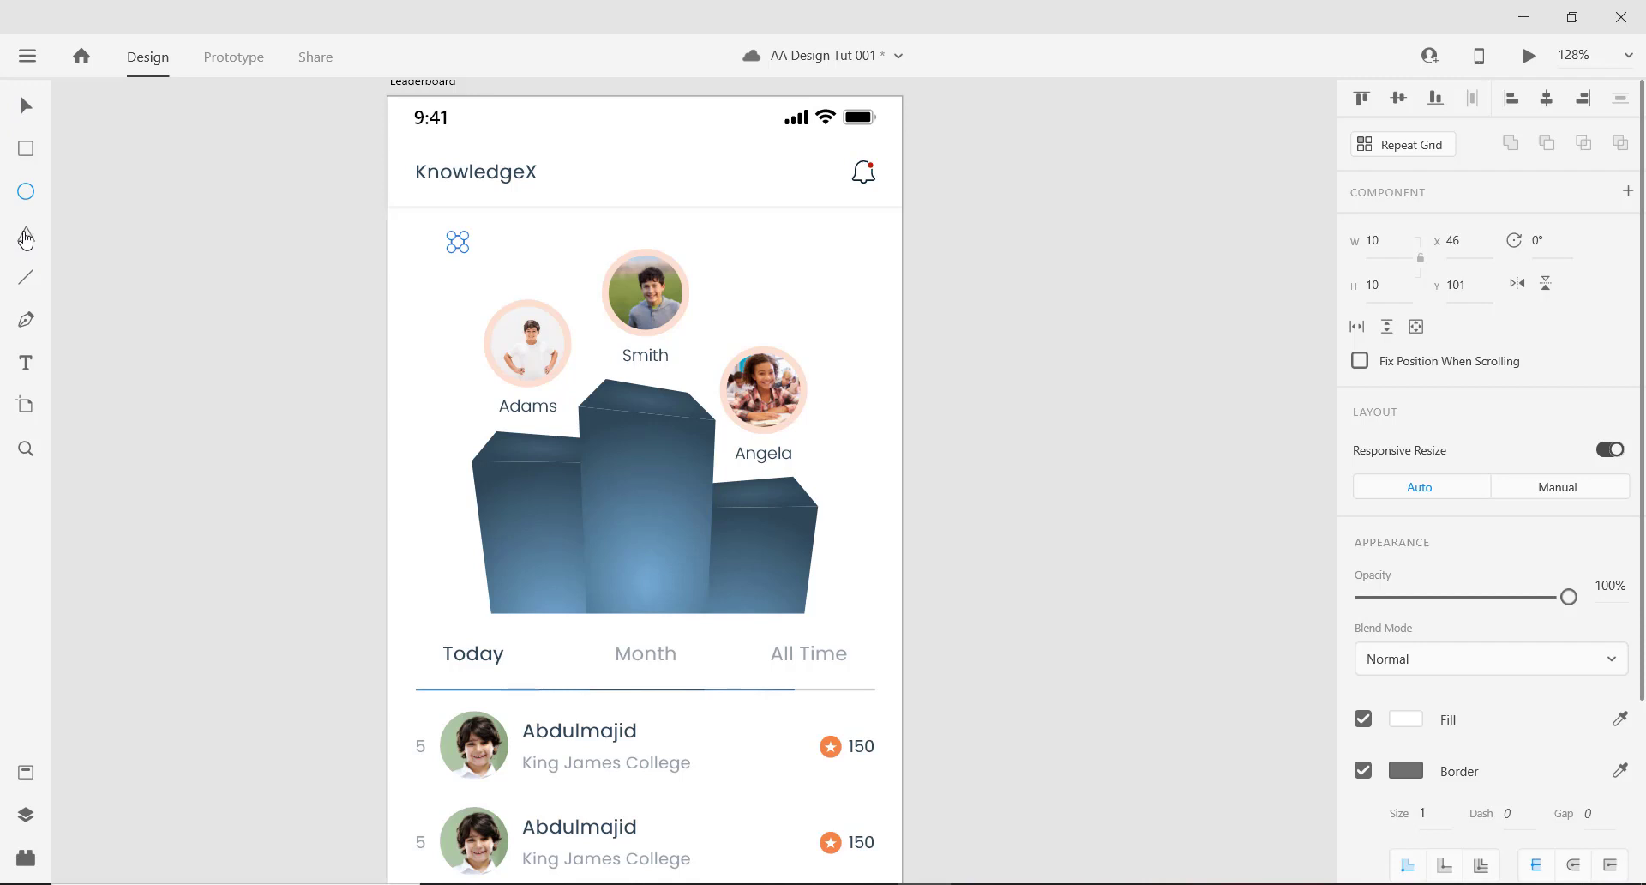
Draw a polygon about 14 by 12 above the right winner and make it a star with 5 corners and a 50% star ratio.
left_click_drag(828, 304, 843, 318)
scroll(1434, 635, "down", 3)
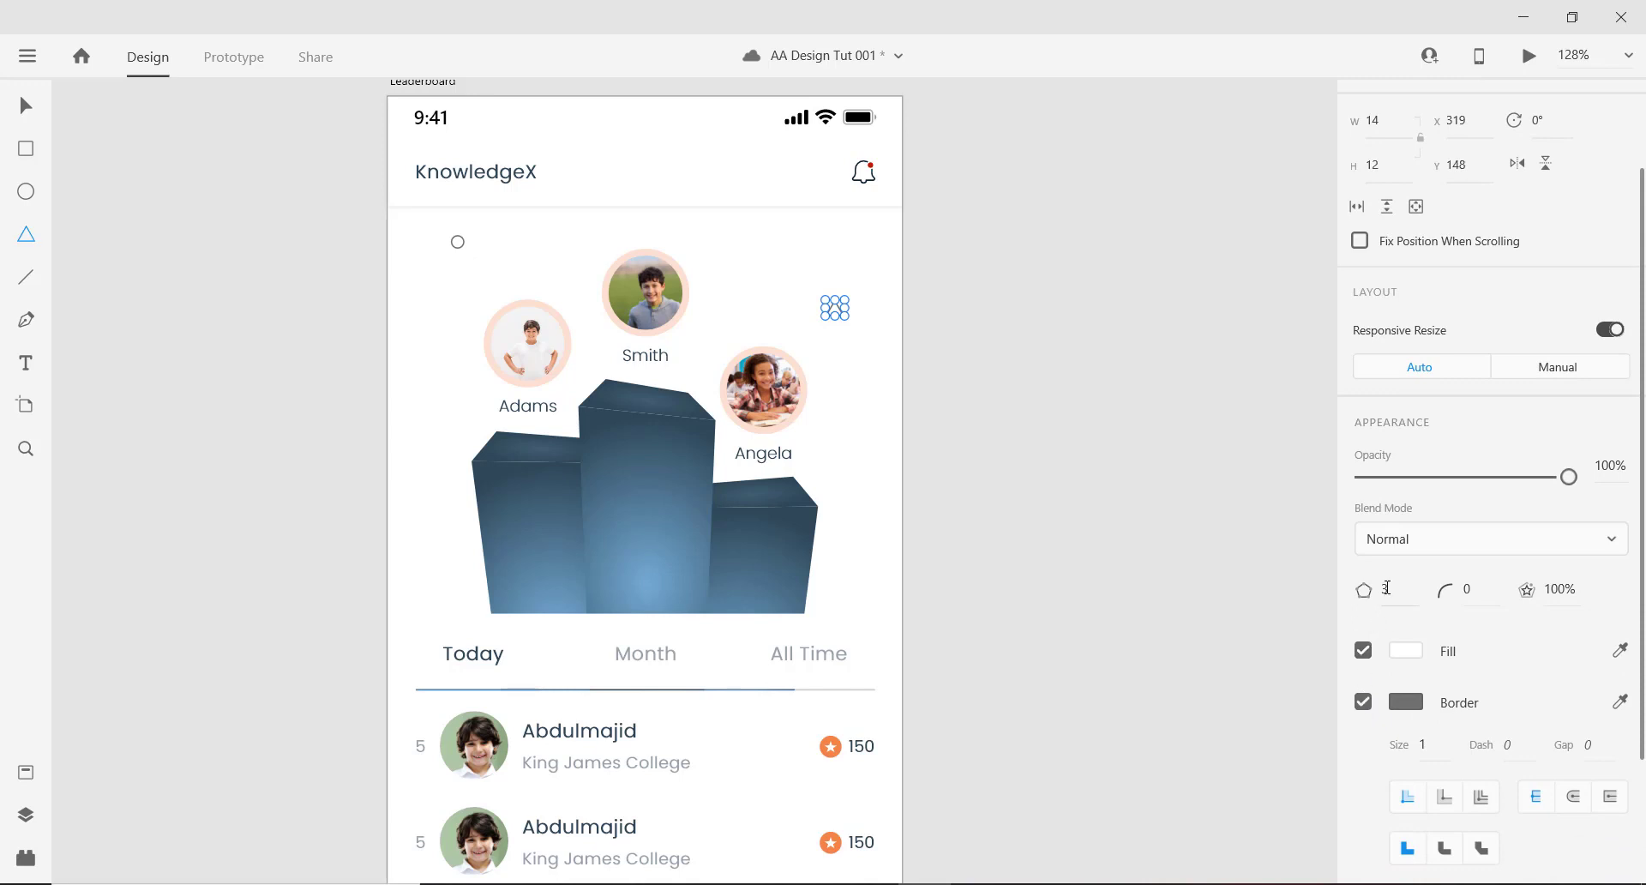
type("5")
key("Return")
left_click(1572, 585)
type("90")
key("Return")
Draw a 10 by 10 square beside the left winner's photo at X 21.17, Y 179.17, rotated 60°.
left_click(25, 106)
left_click(26, 149)
left_click(432, 358)
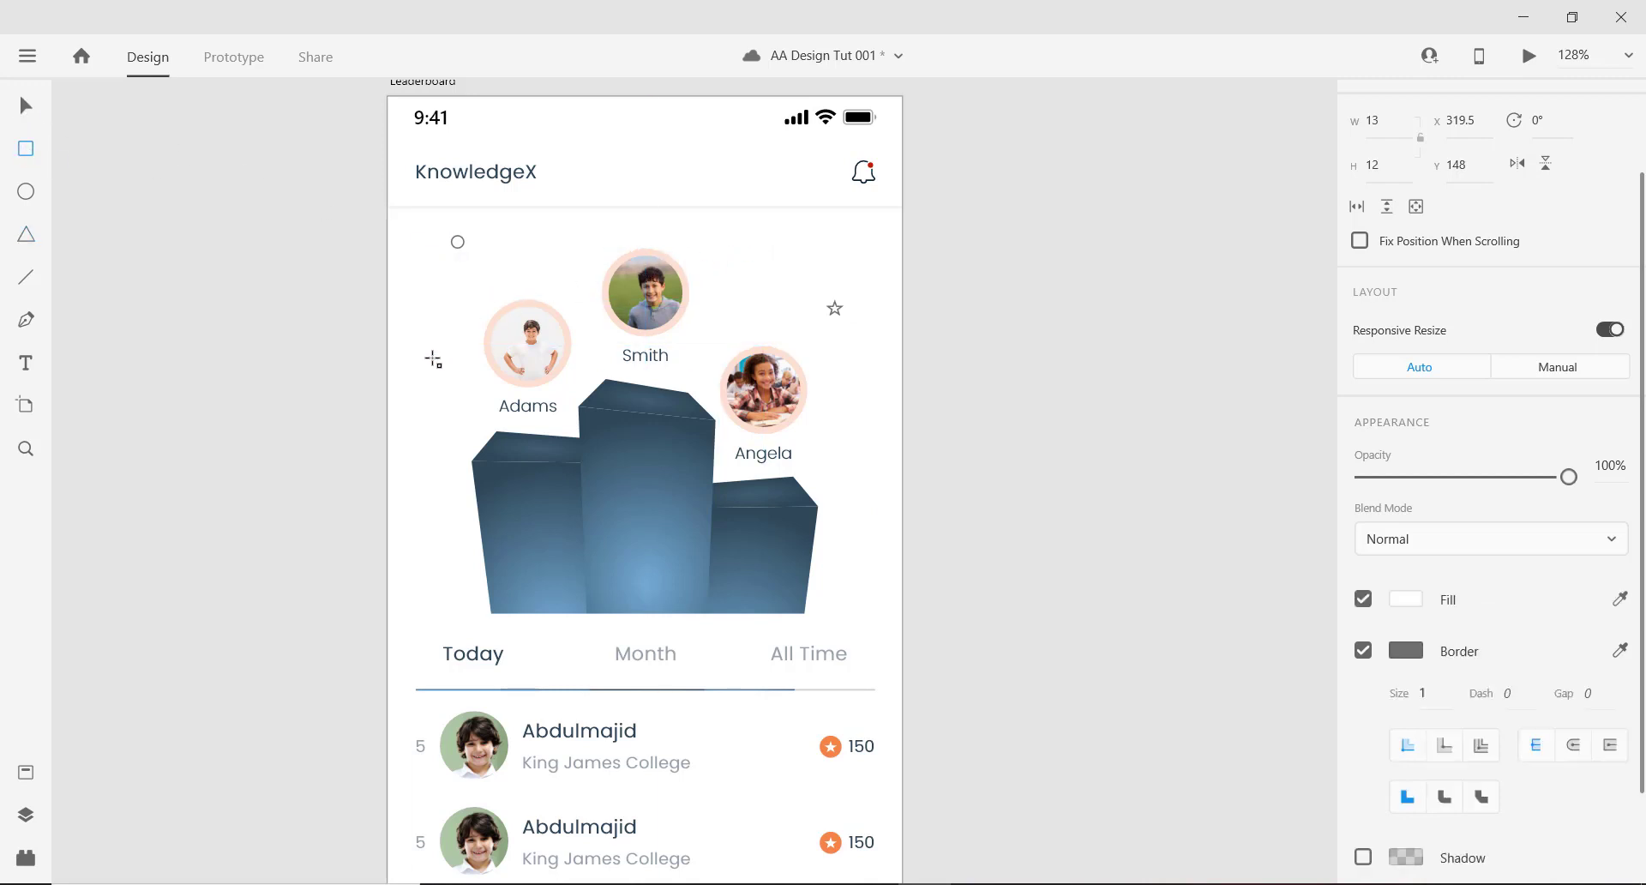
left_click_drag(420, 344, 429, 353)
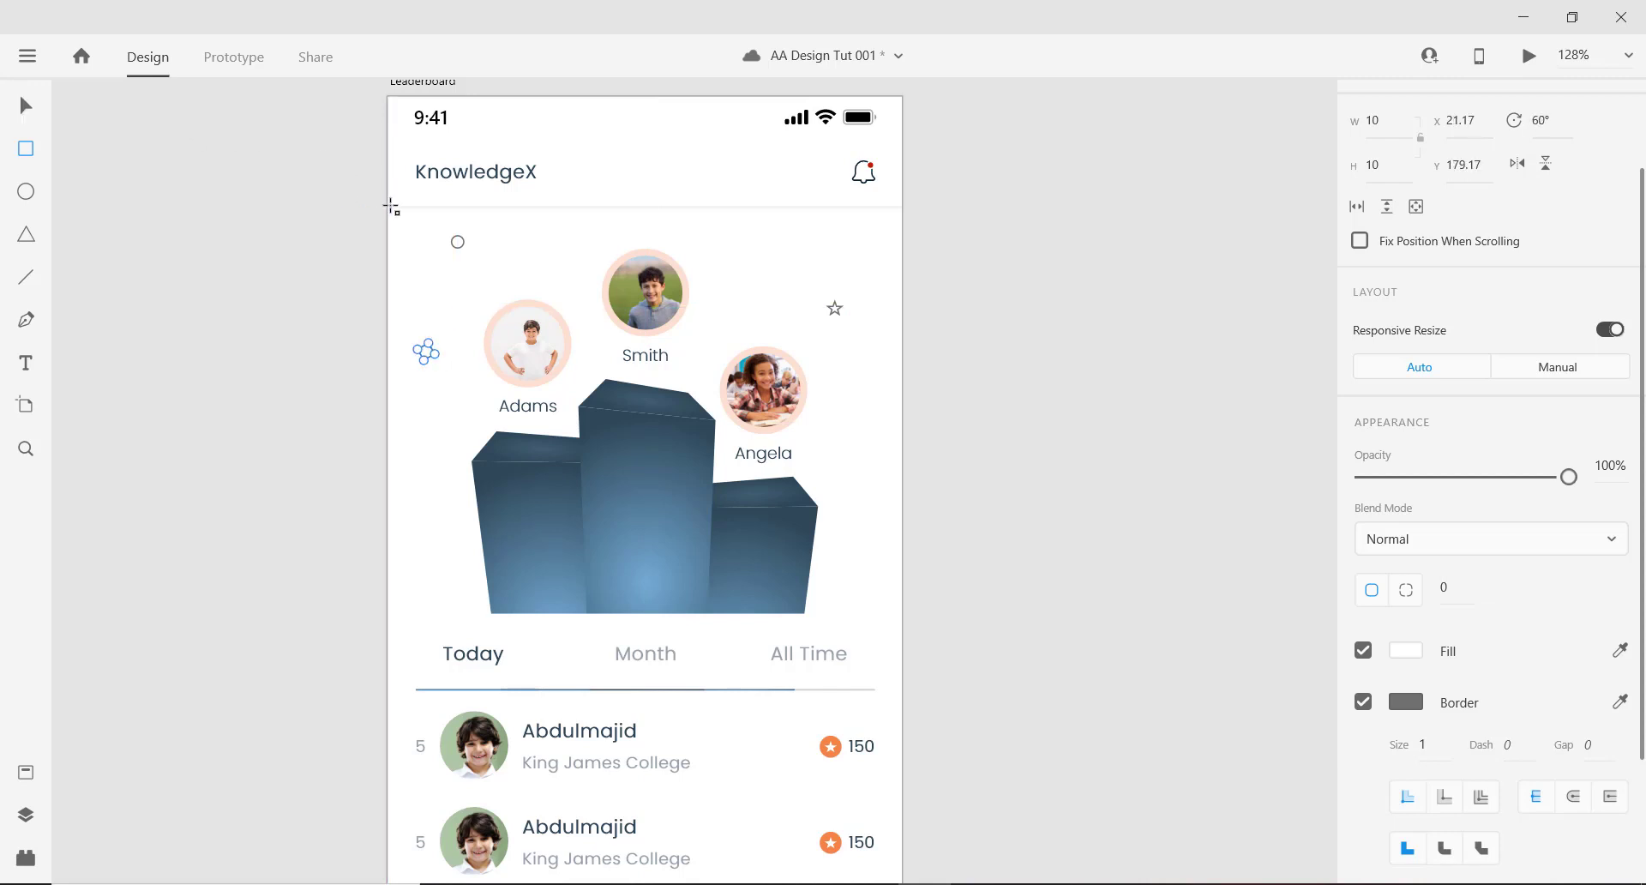
Move the small circle to X 54, Y 106, remove its border and fill it with the saved orange #F26419.
left_click(28, 108)
left_click(459, 247)
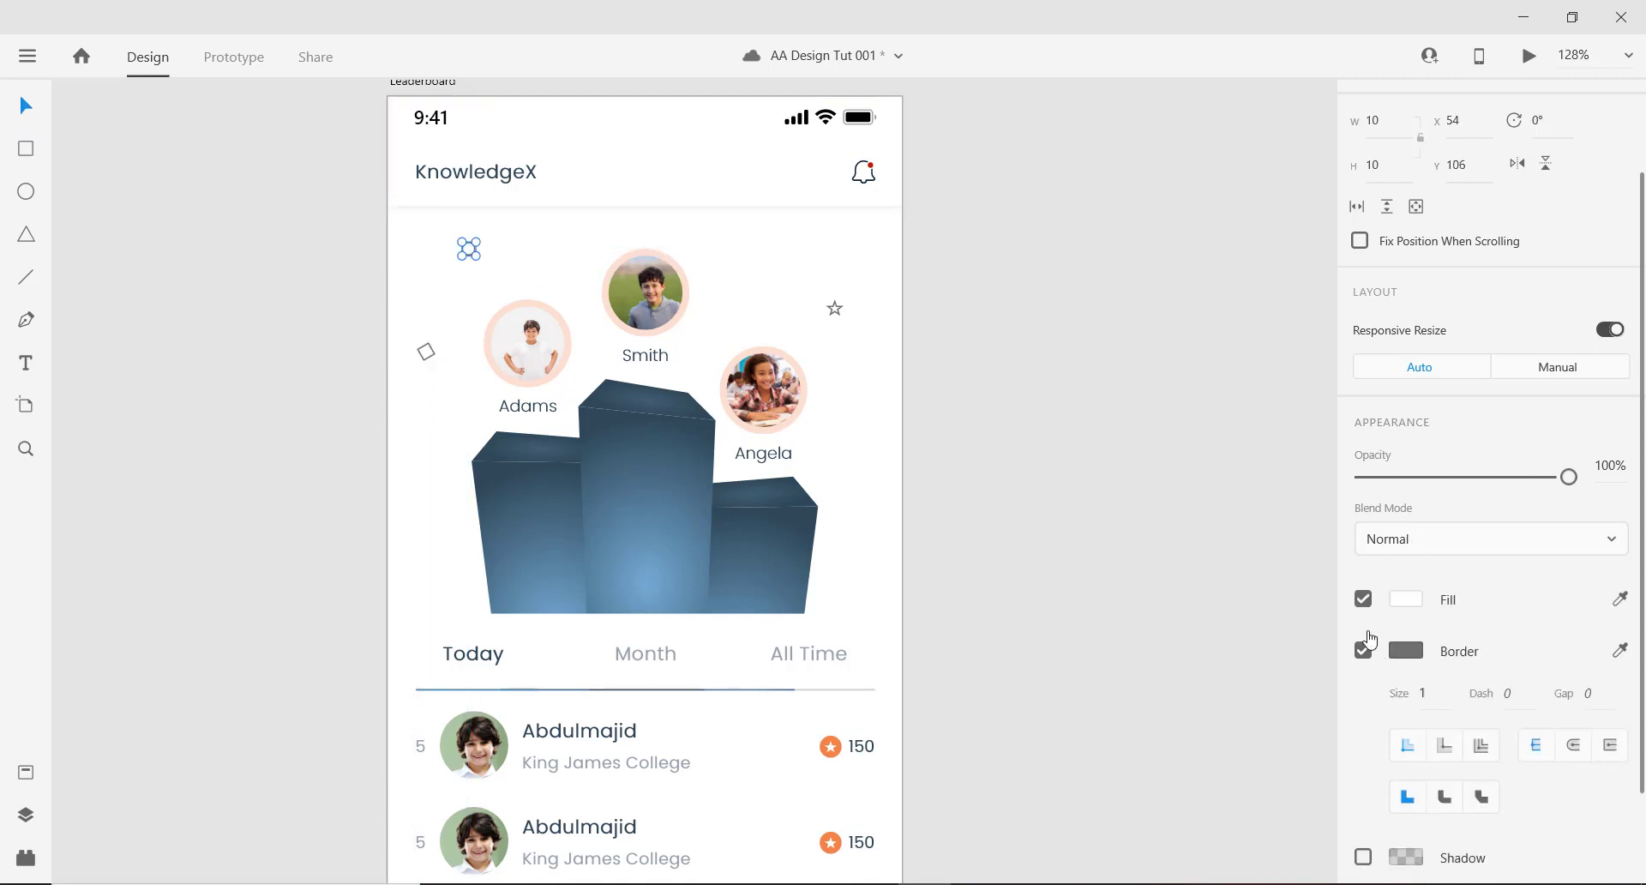
left_click(1363, 651)
left_click(1407, 637)
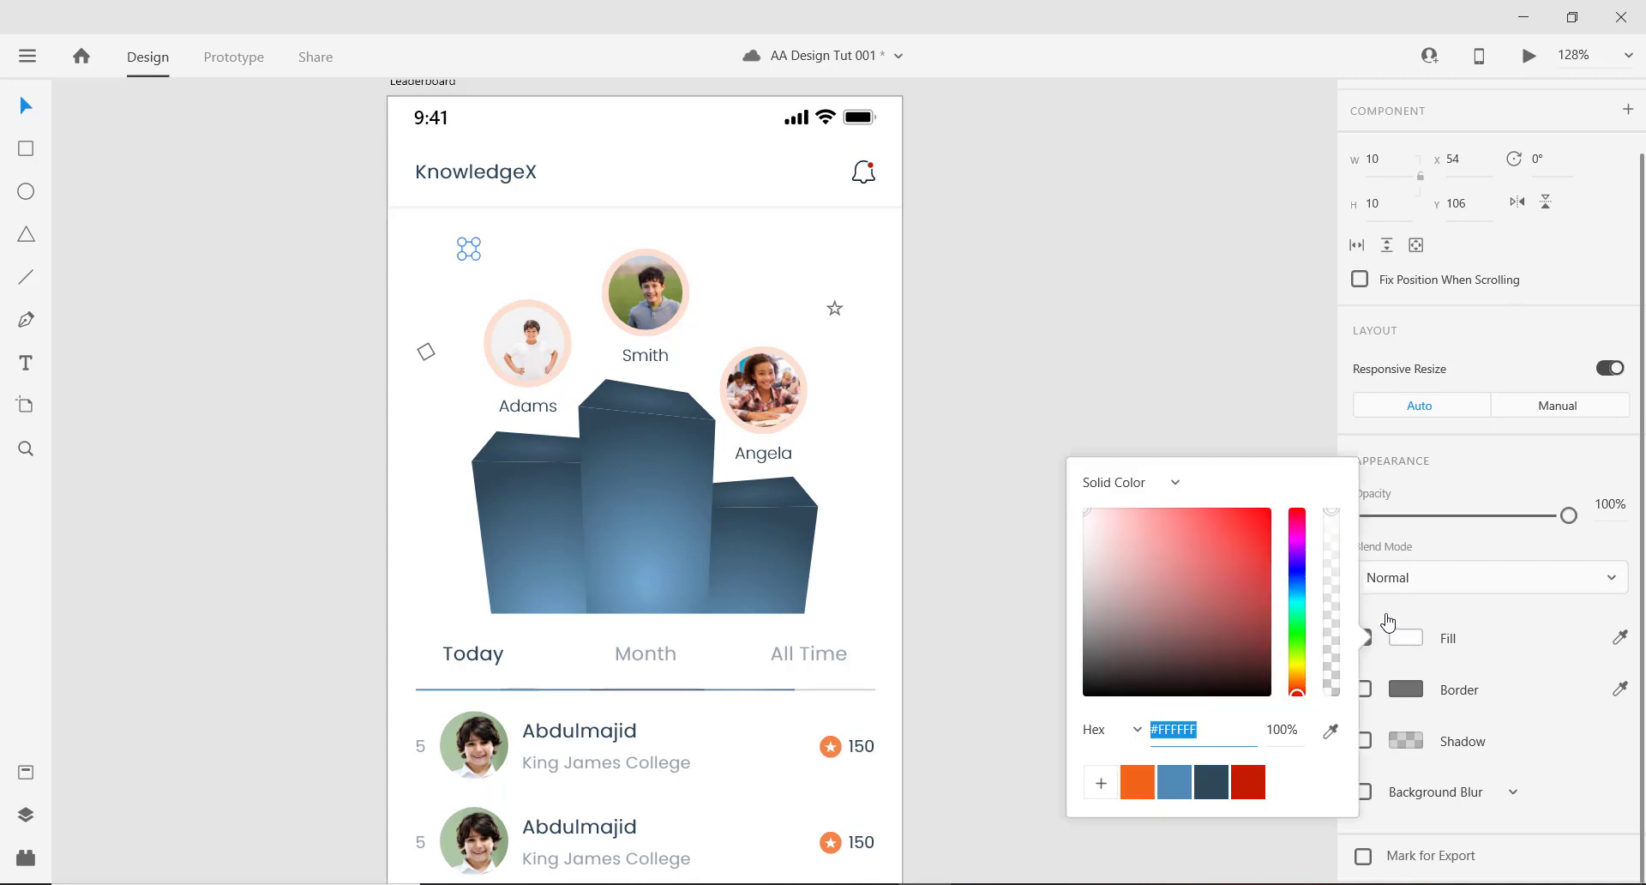
left_click(1137, 783)
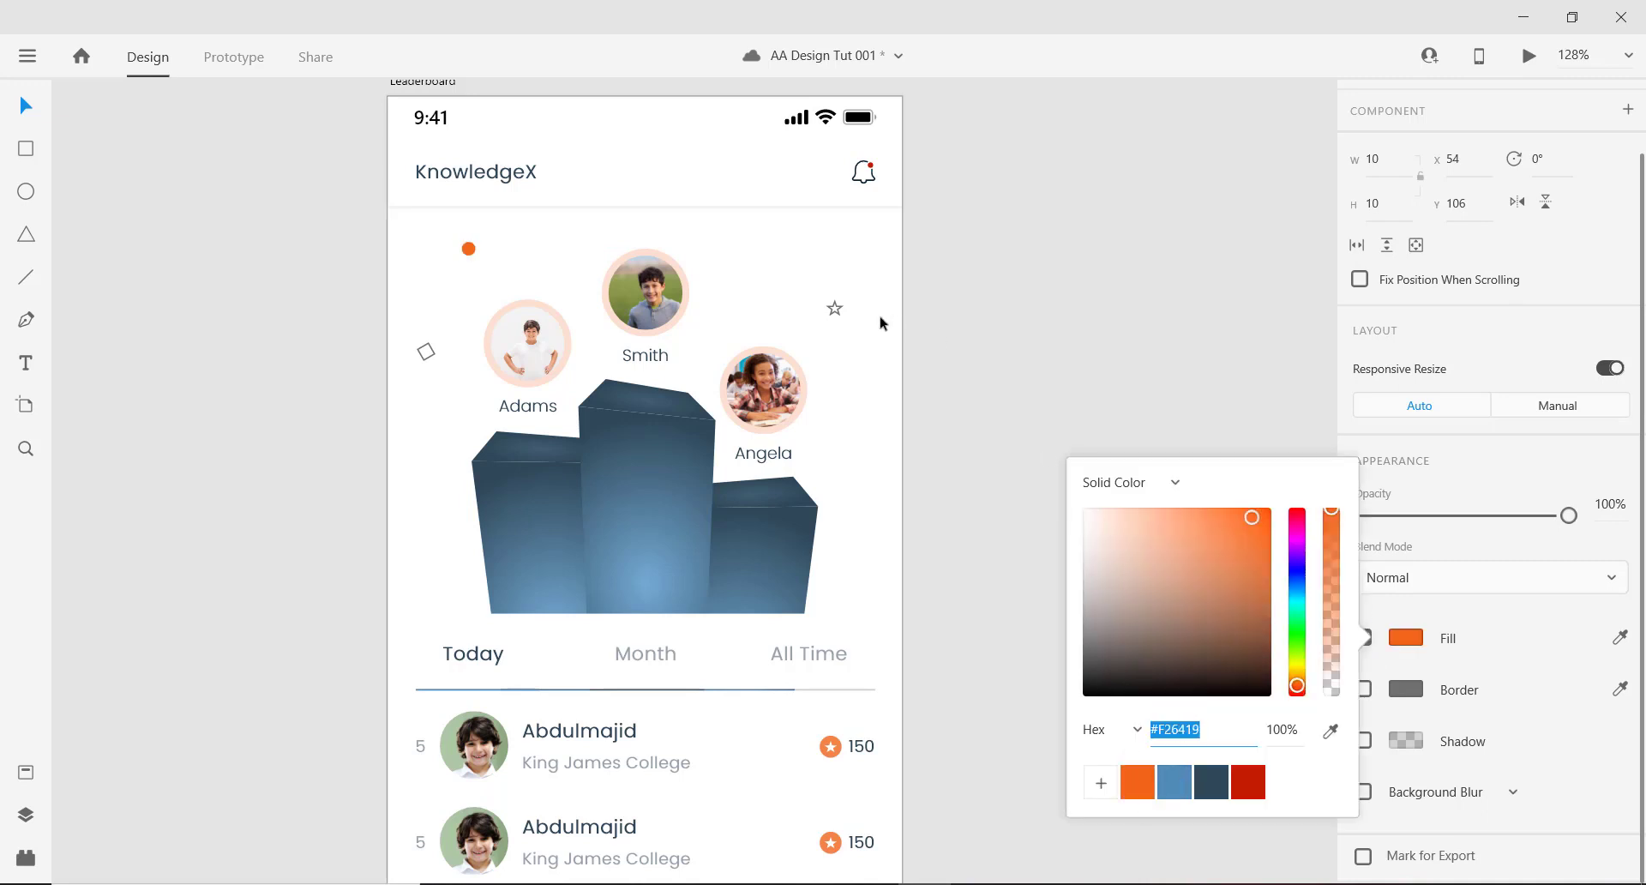
Remove the star's border and fill it with the saved blue #518CB8.
left_click(836, 308)
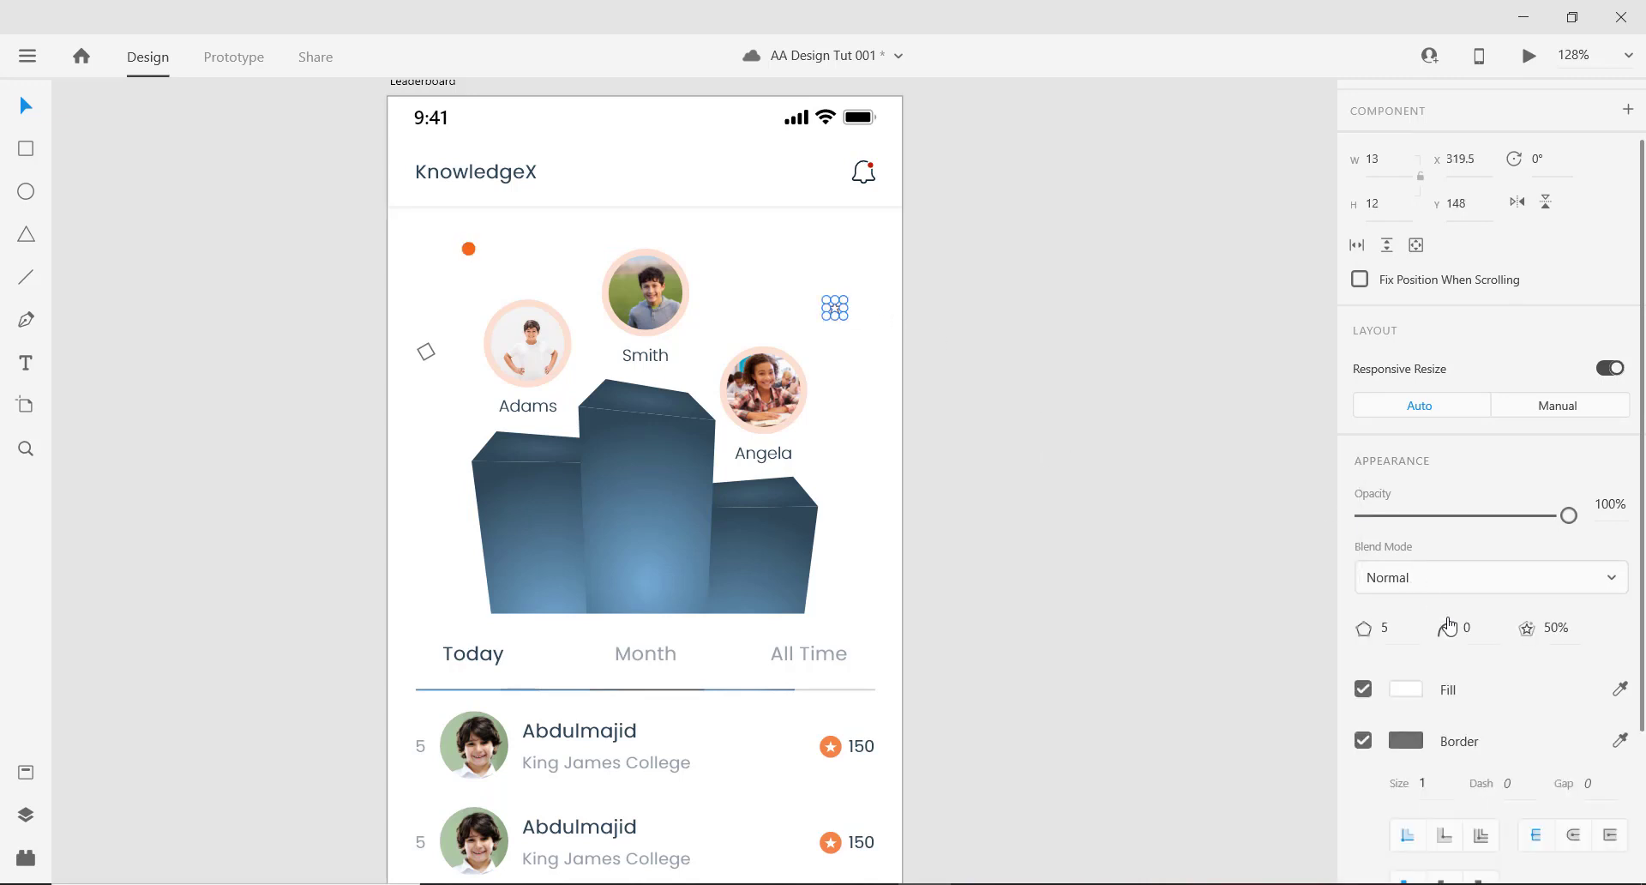
left_click(1363, 740)
left_click(1406, 690)
left_click(1174, 833)
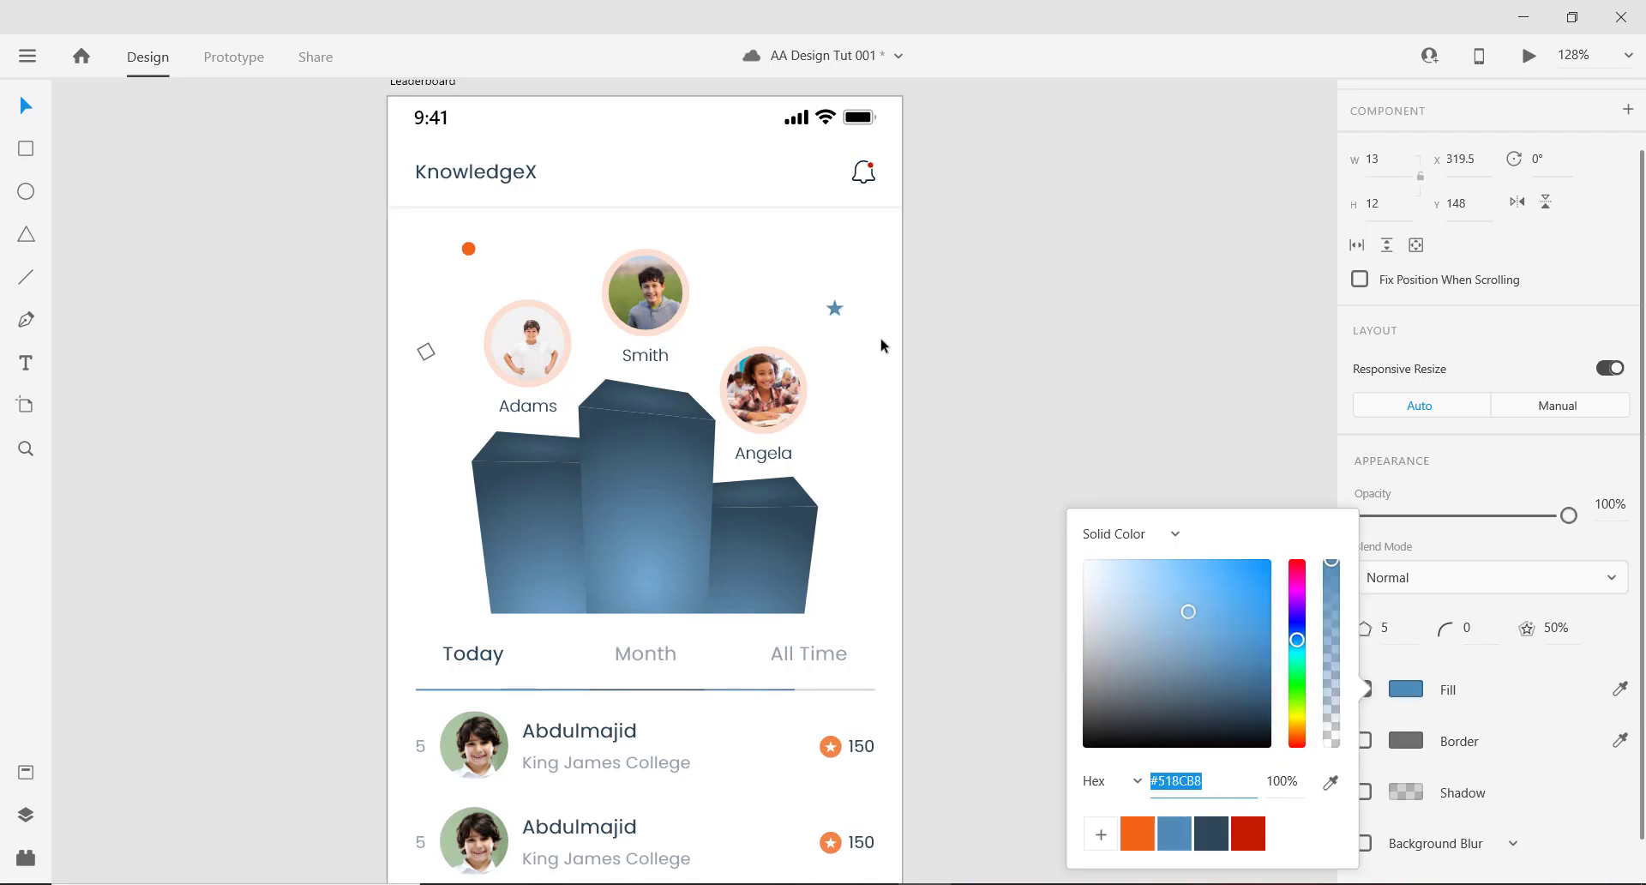
Remove the rotated square's border and fill it with the saved blue #518CB8.
left_click(427, 353)
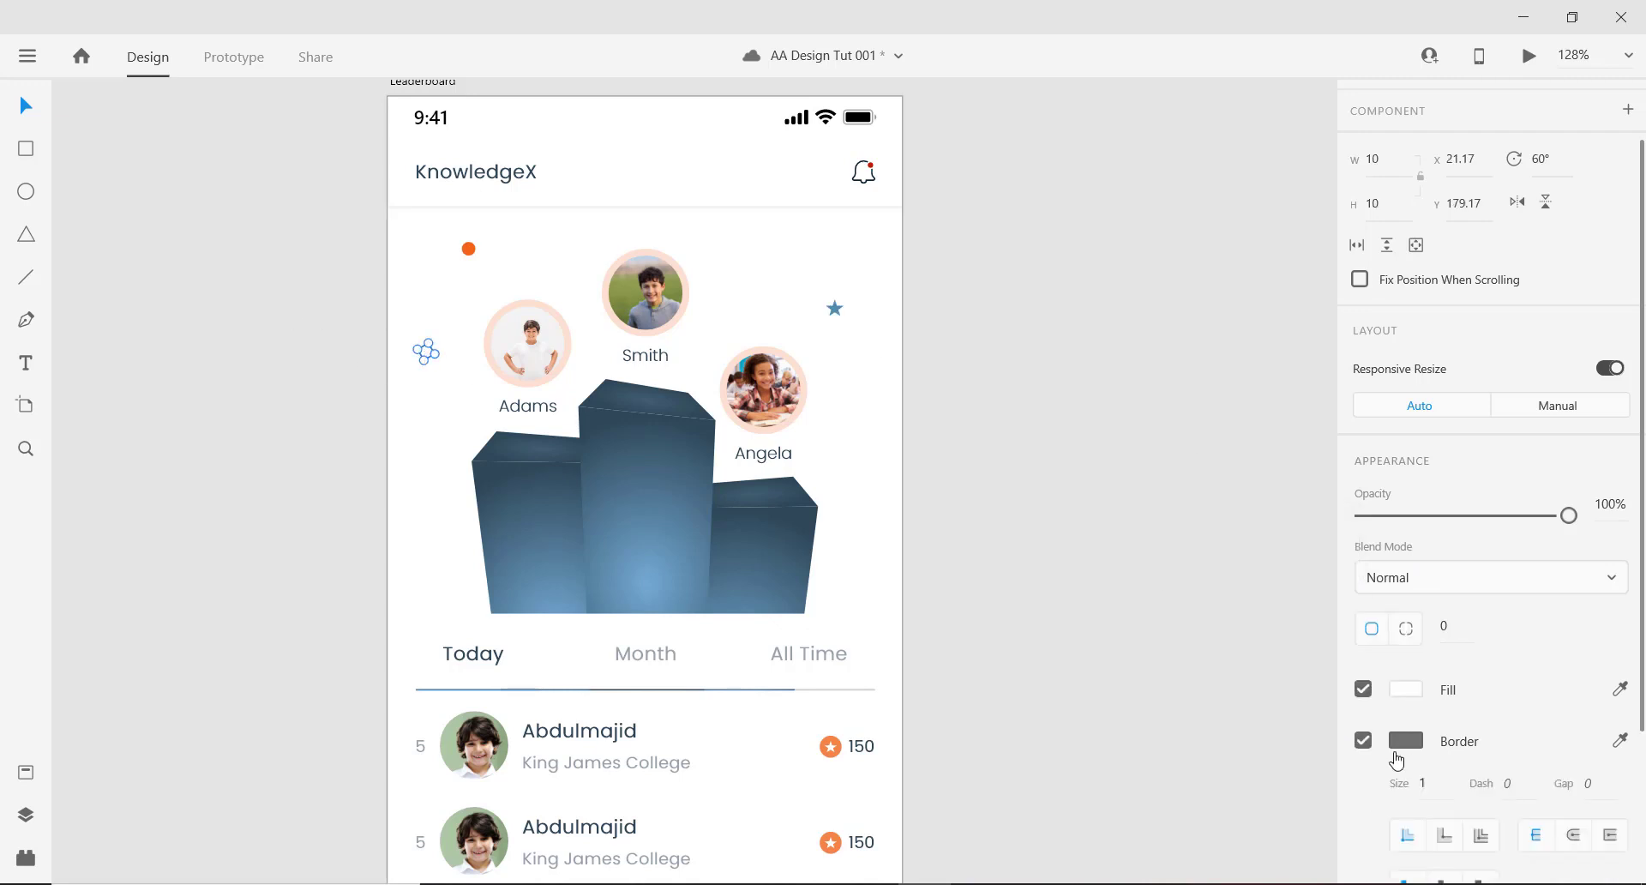
left_click(1363, 740)
left_click(1406, 690)
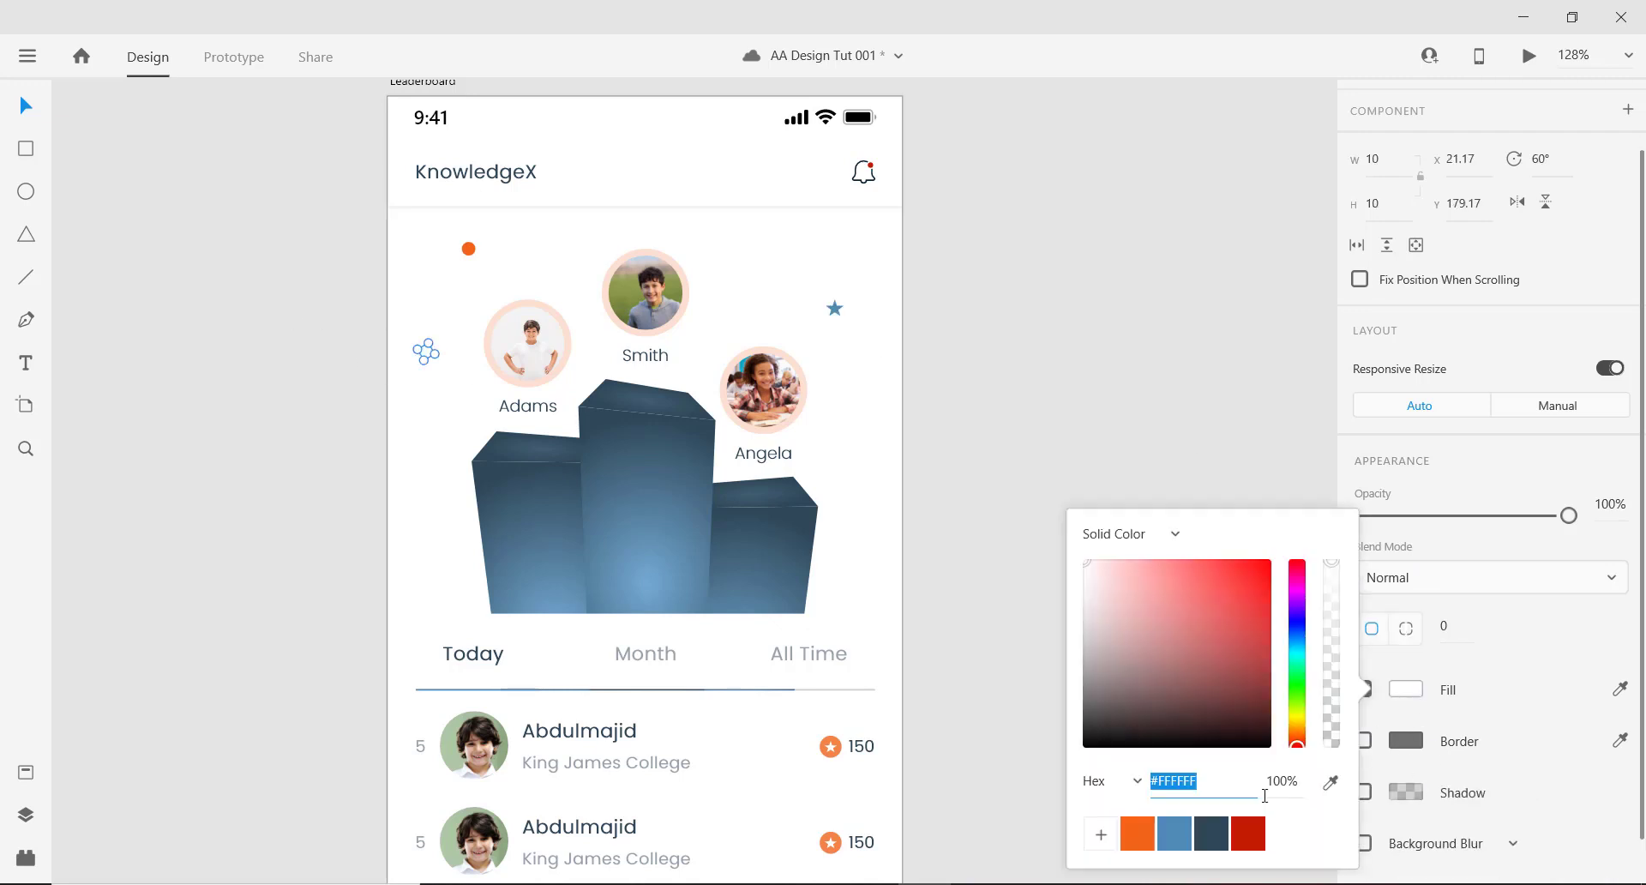
left_click(1174, 833)
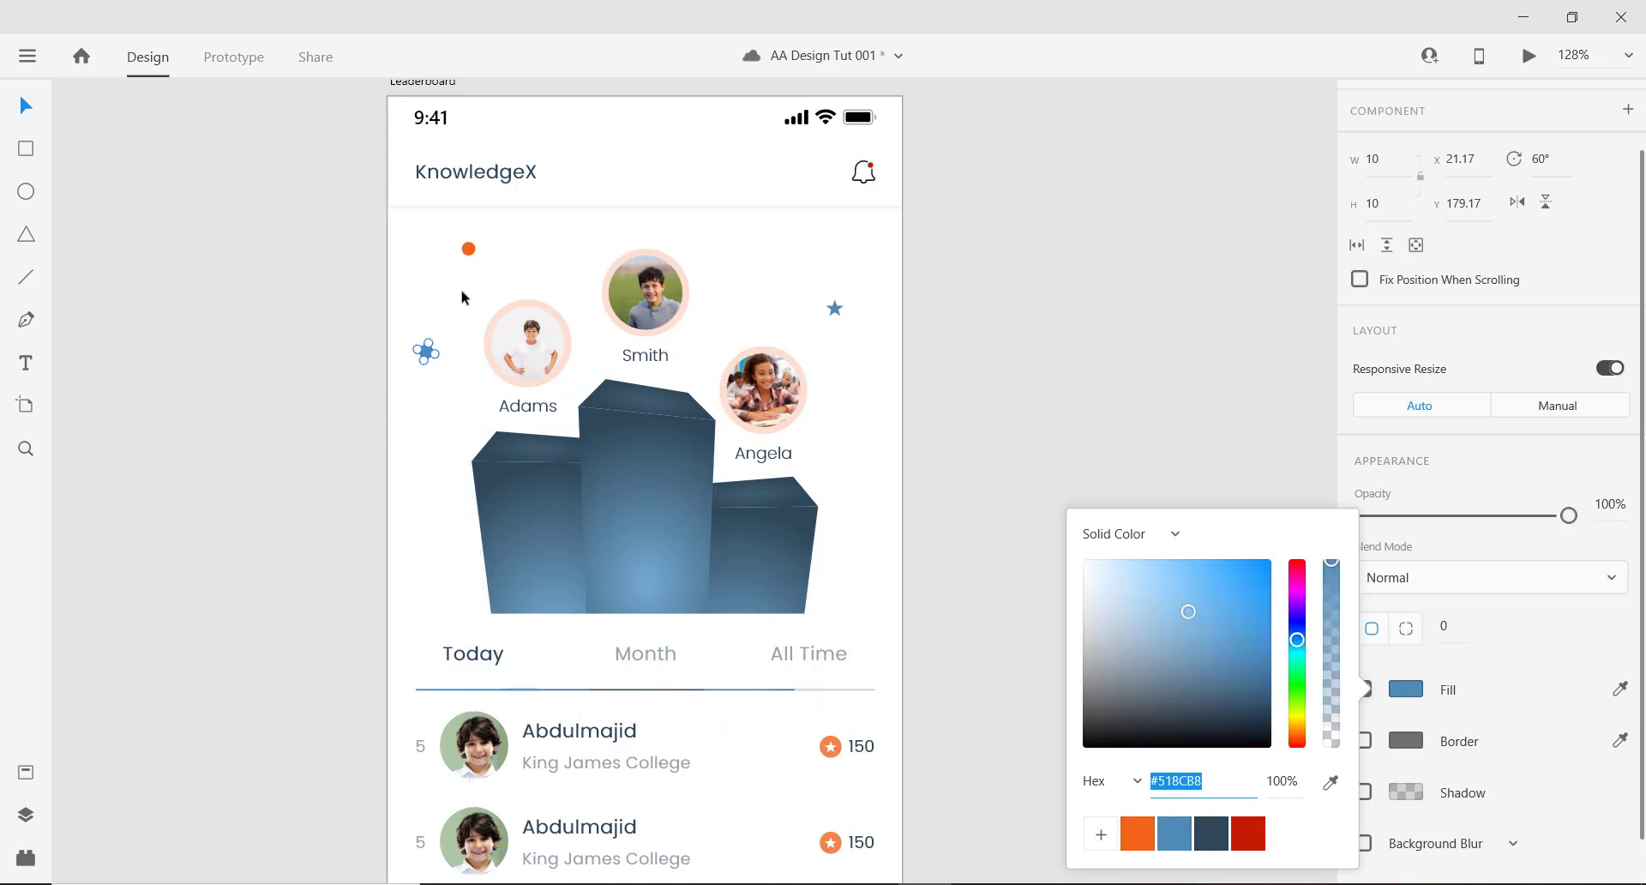
Duplicate the orange circle between the left and middle winners at X 130, Y 130, sized 8 by 8, and fill it with cyan #2DE3FF.
left_click(469, 250)
left_click_drag(469, 250, 578, 273)
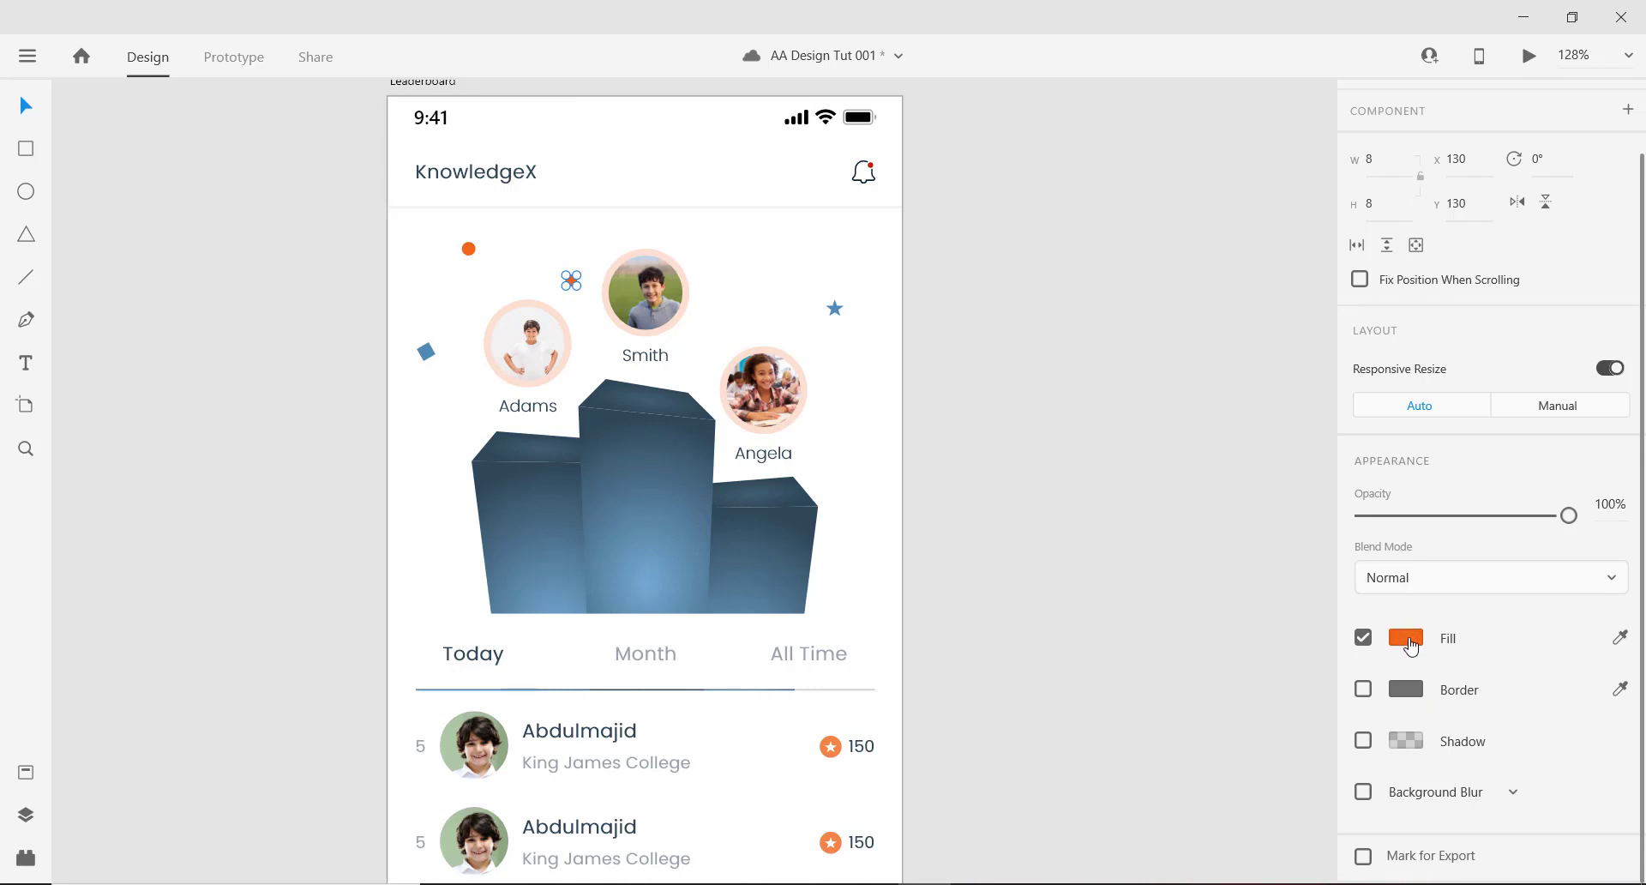
left_click(1411, 645)
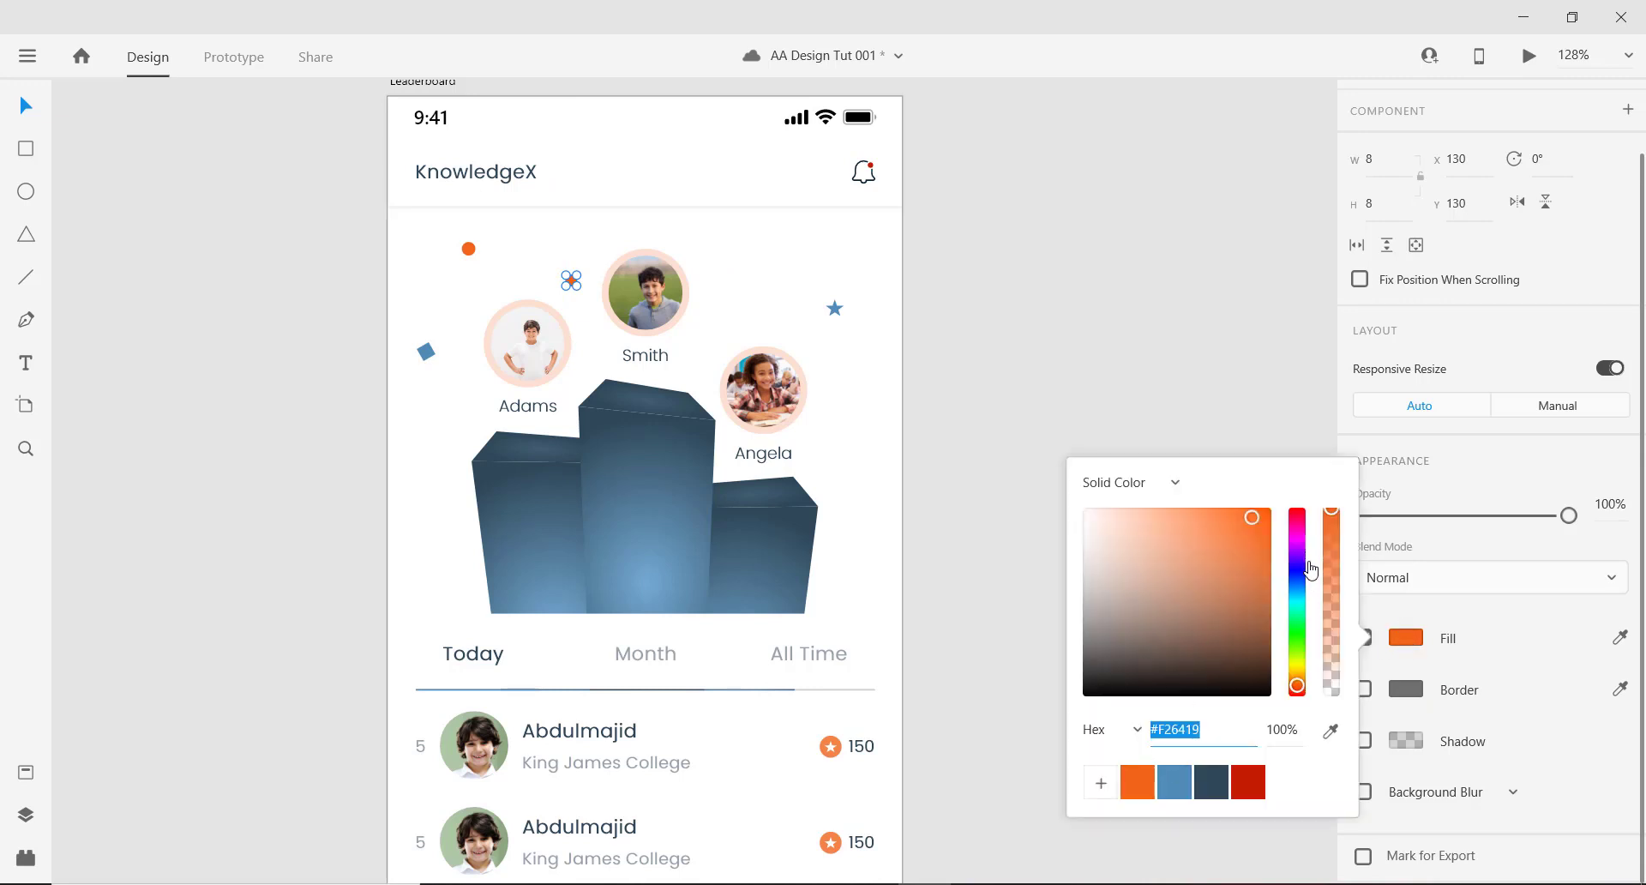
left_click(1299, 601)
left_click_drag(1268, 522, 1240, 512)
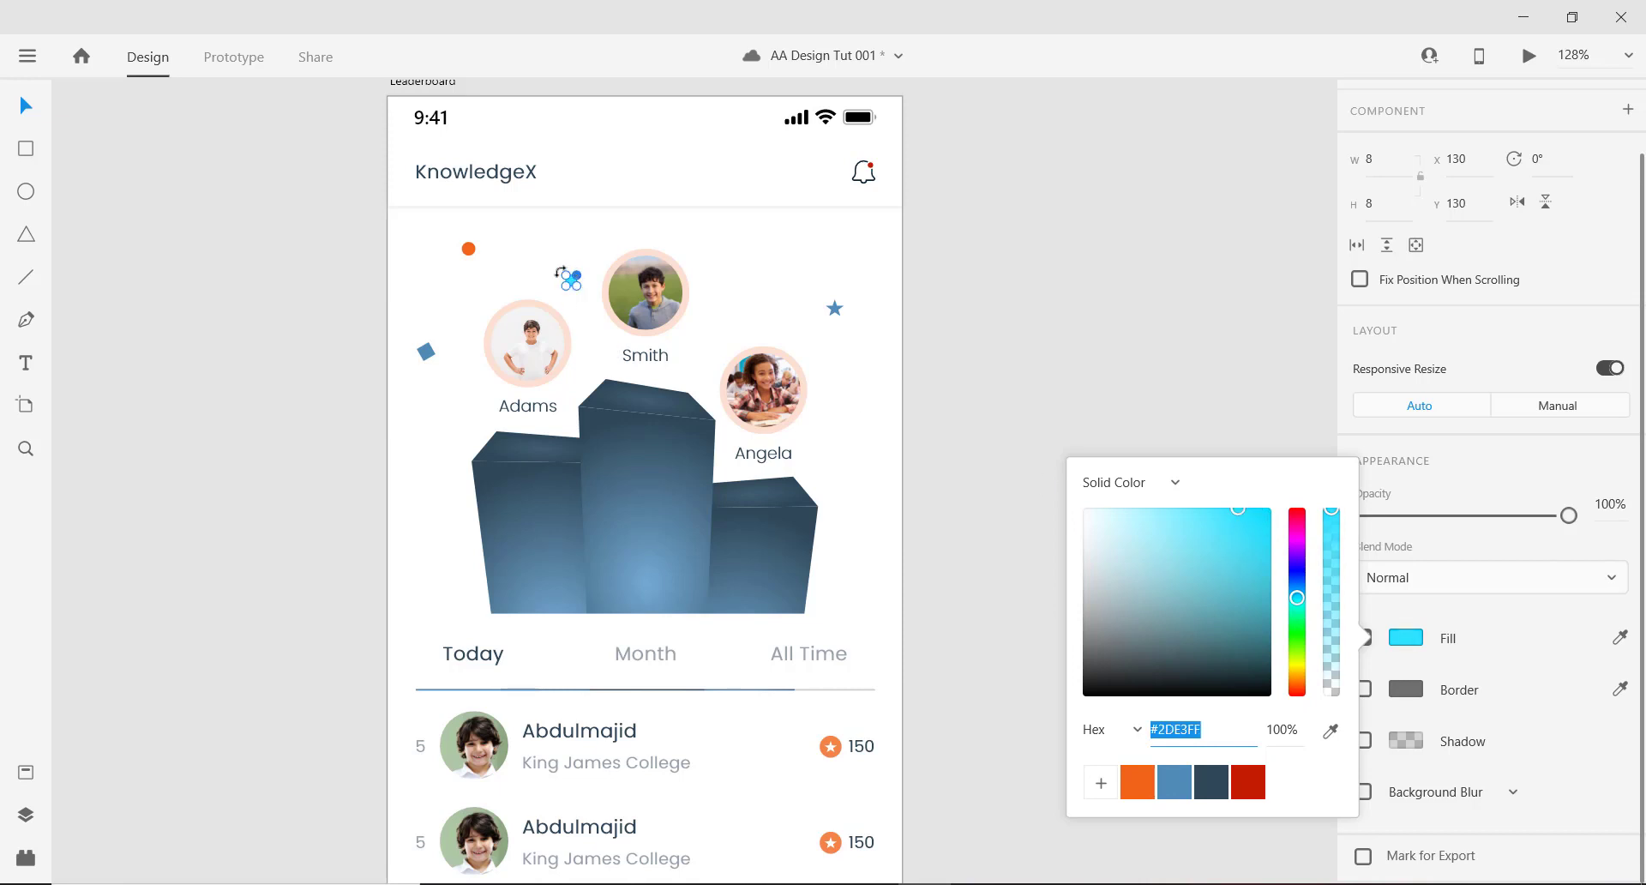
Nudge the orange circle slightly up and to the left, and move the rotated blue square to X 24.17, Y 184.17.
left_click_drag(469, 249, 464, 244)
left_click(430, 351)
left_click_drag(431, 358, 435, 364)
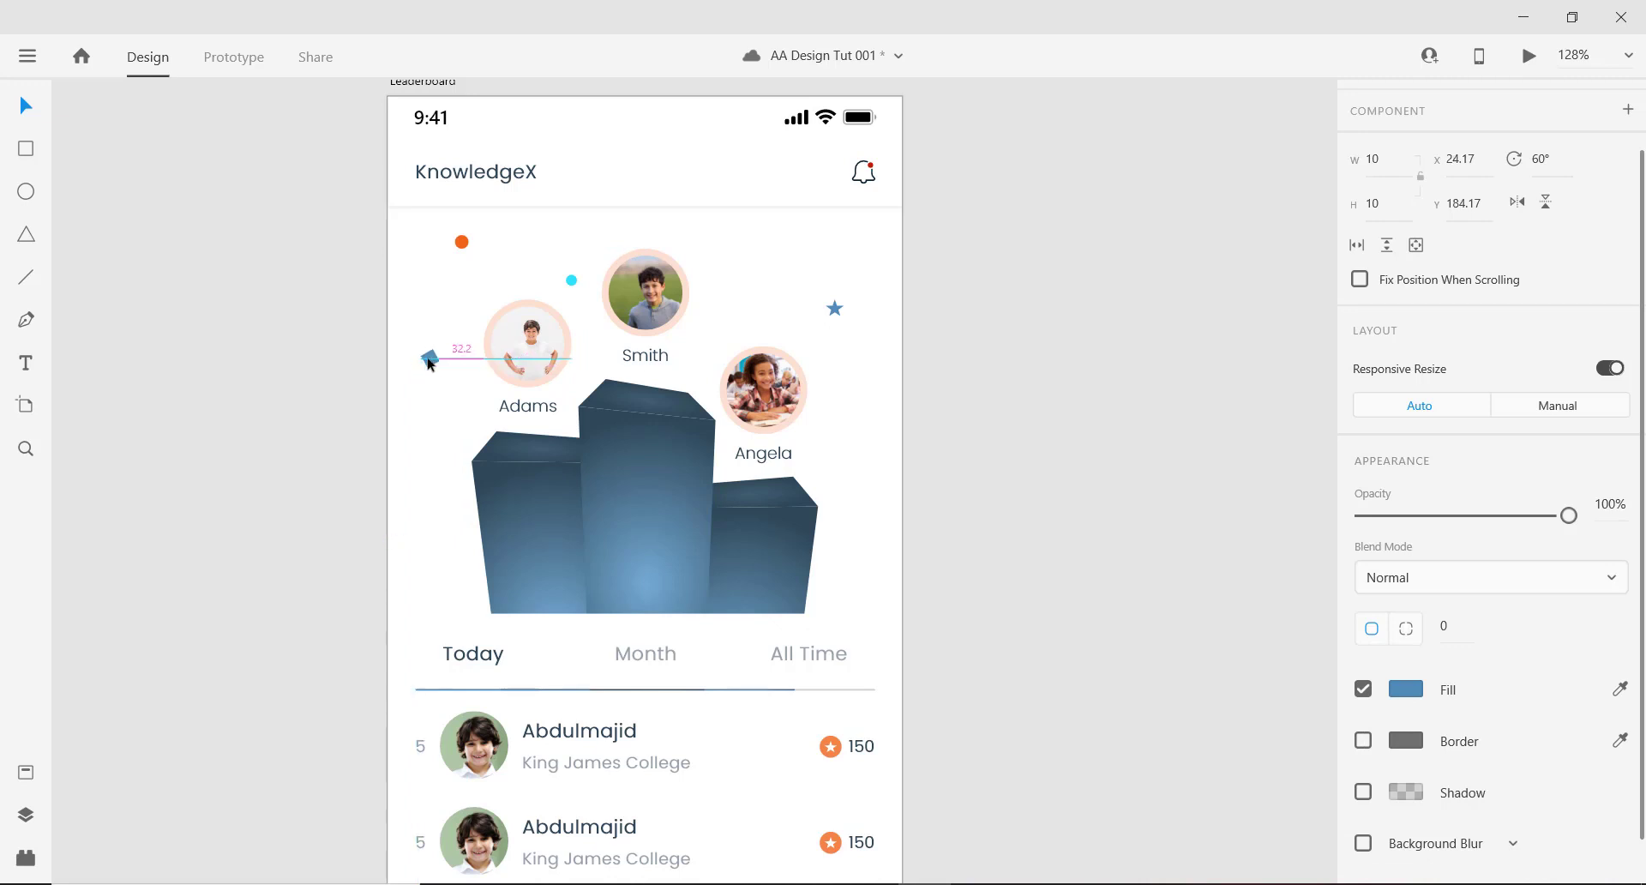
Duplicate the rotated blue square above the right winner's photo at X 282.17, Y 104.17.
scroll(532, 386, "down", 5)
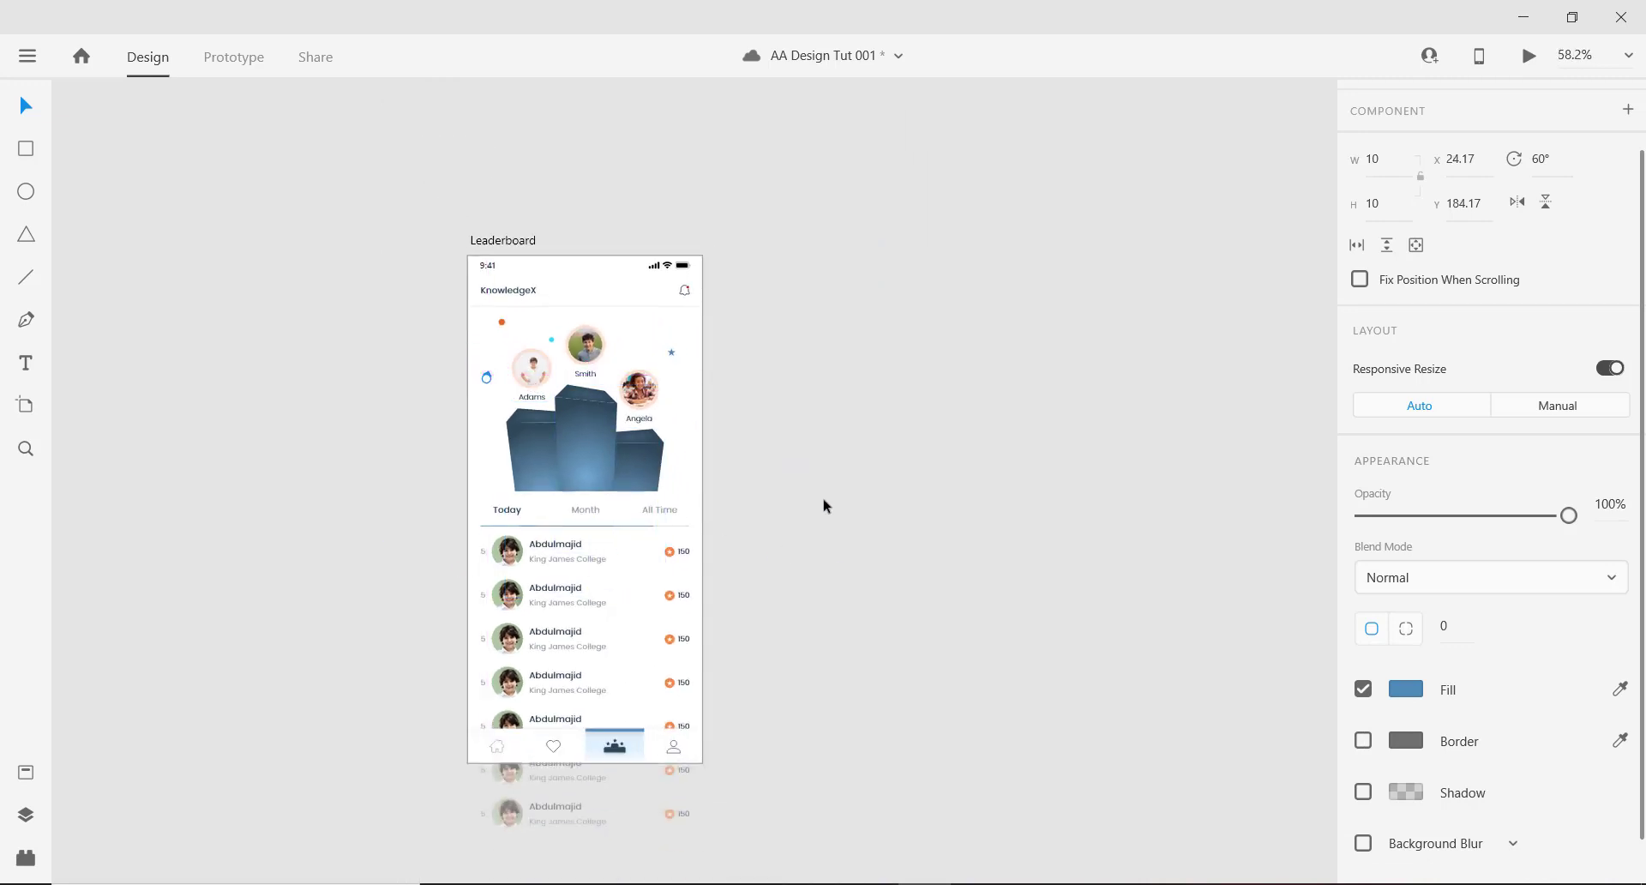
left_click_drag(805, 480, 876, 419)
left_click(888, 389)
scroll(770, 413, "down", 3)
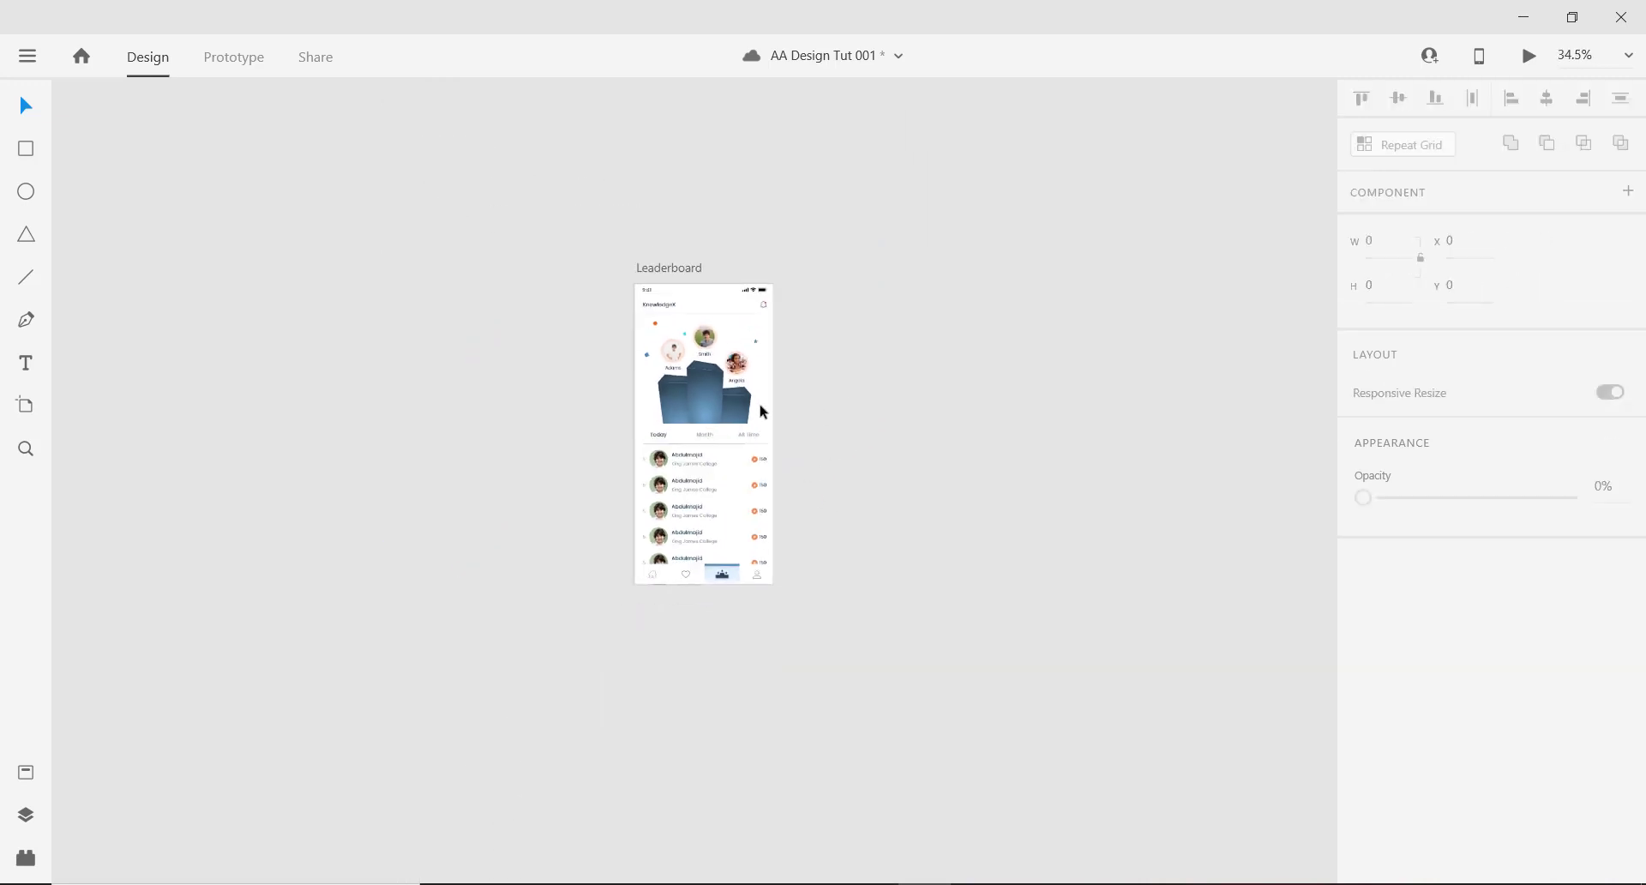
scroll(761, 407, "up", 3)
scroll(807, 412, "up", 2)
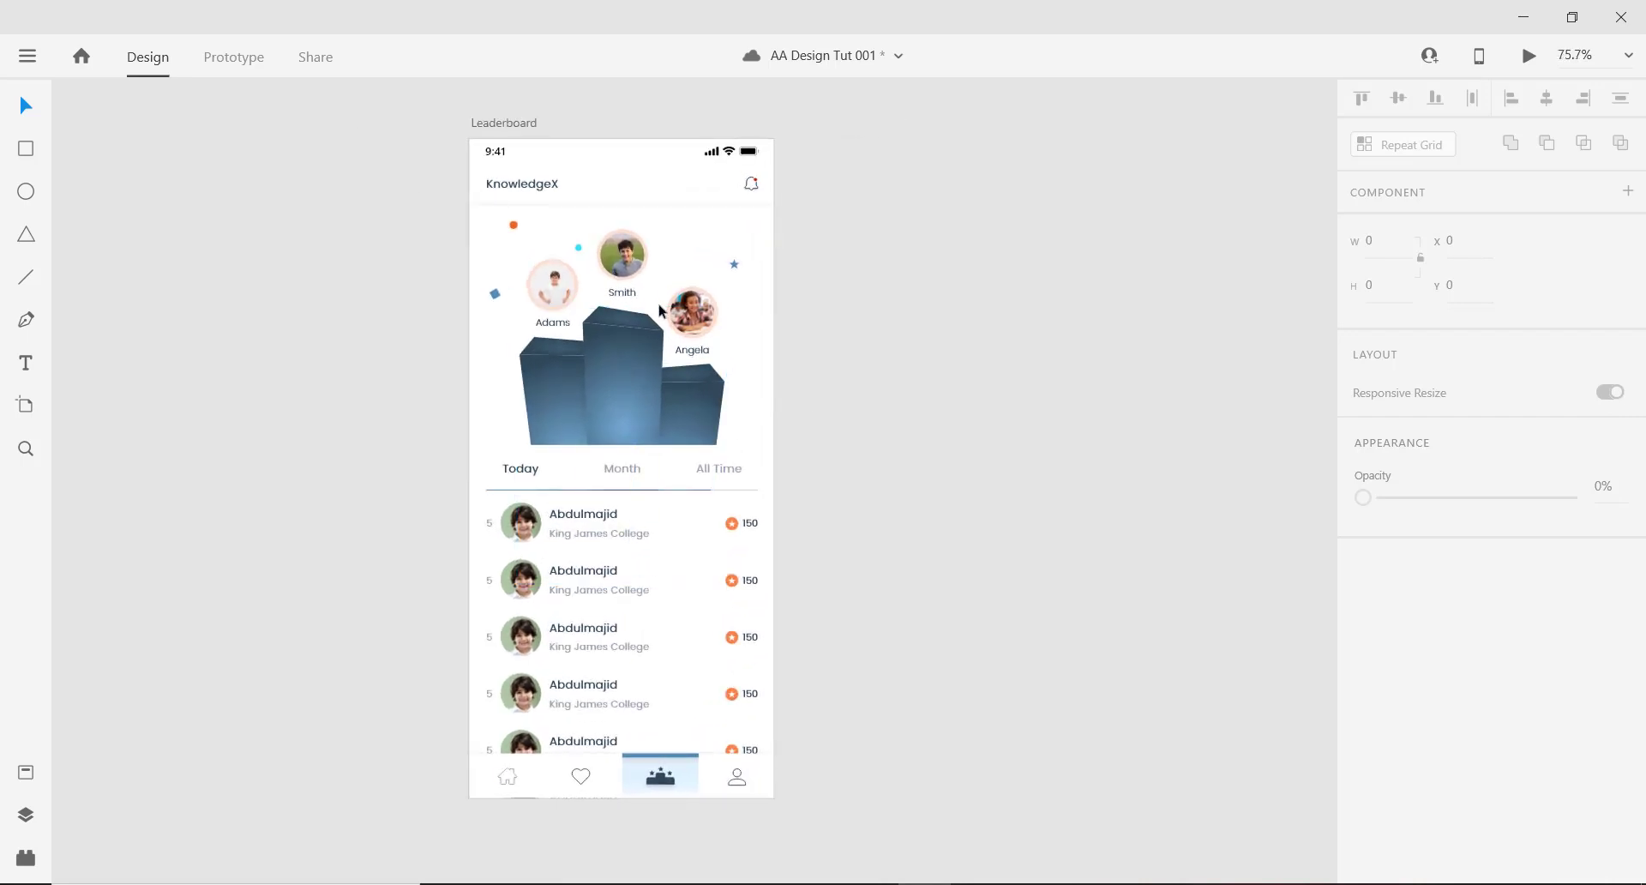
left_click(514, 226)
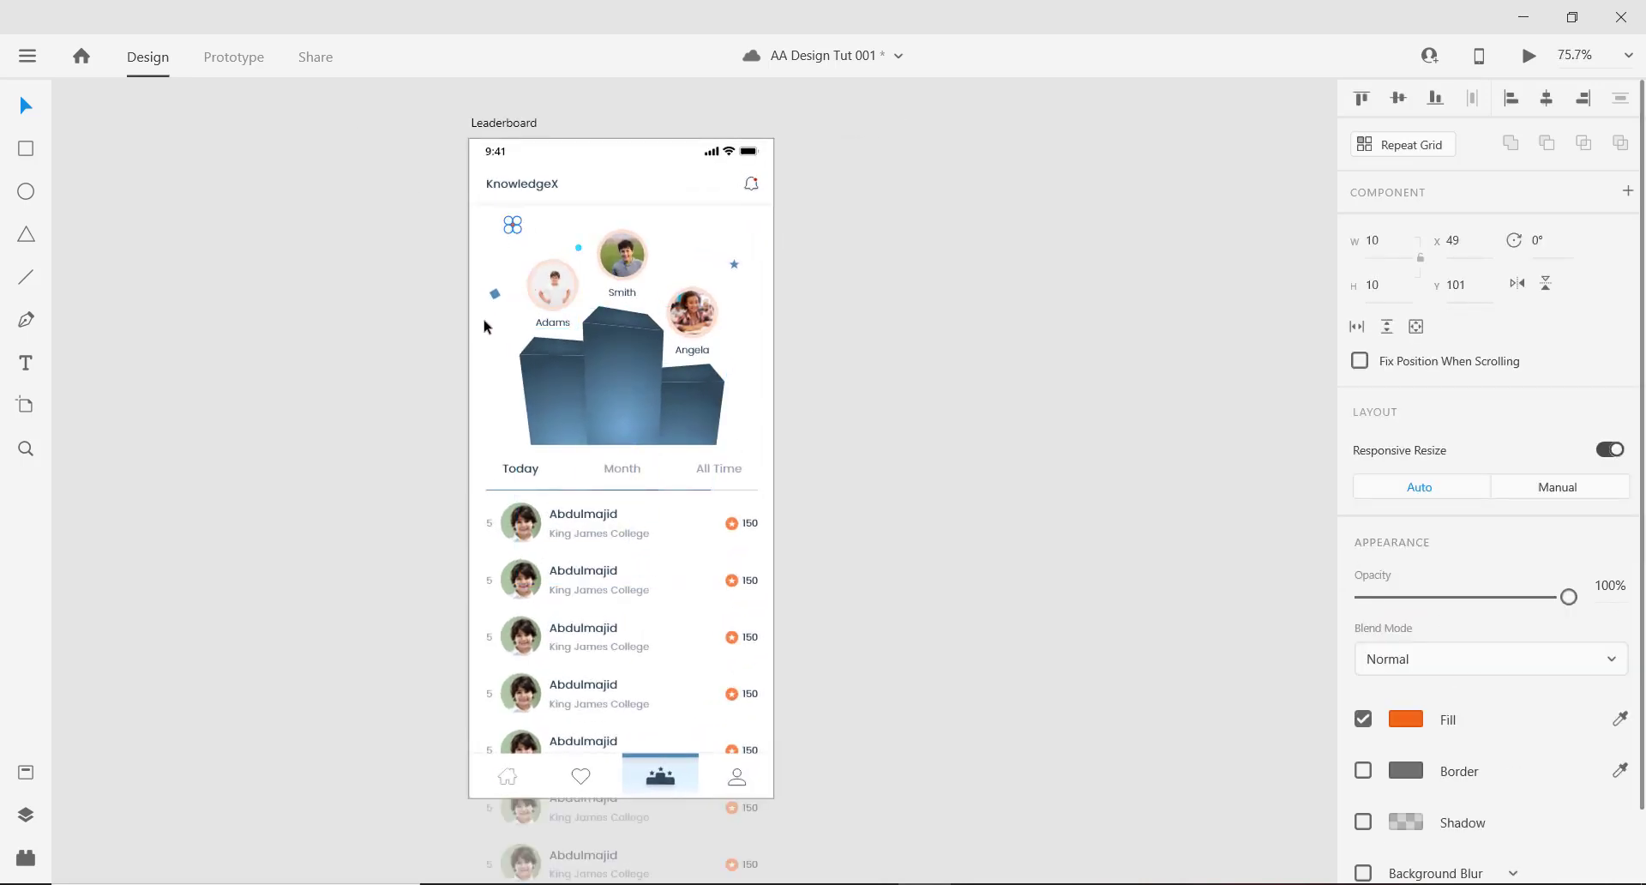
left_click(495, 295)
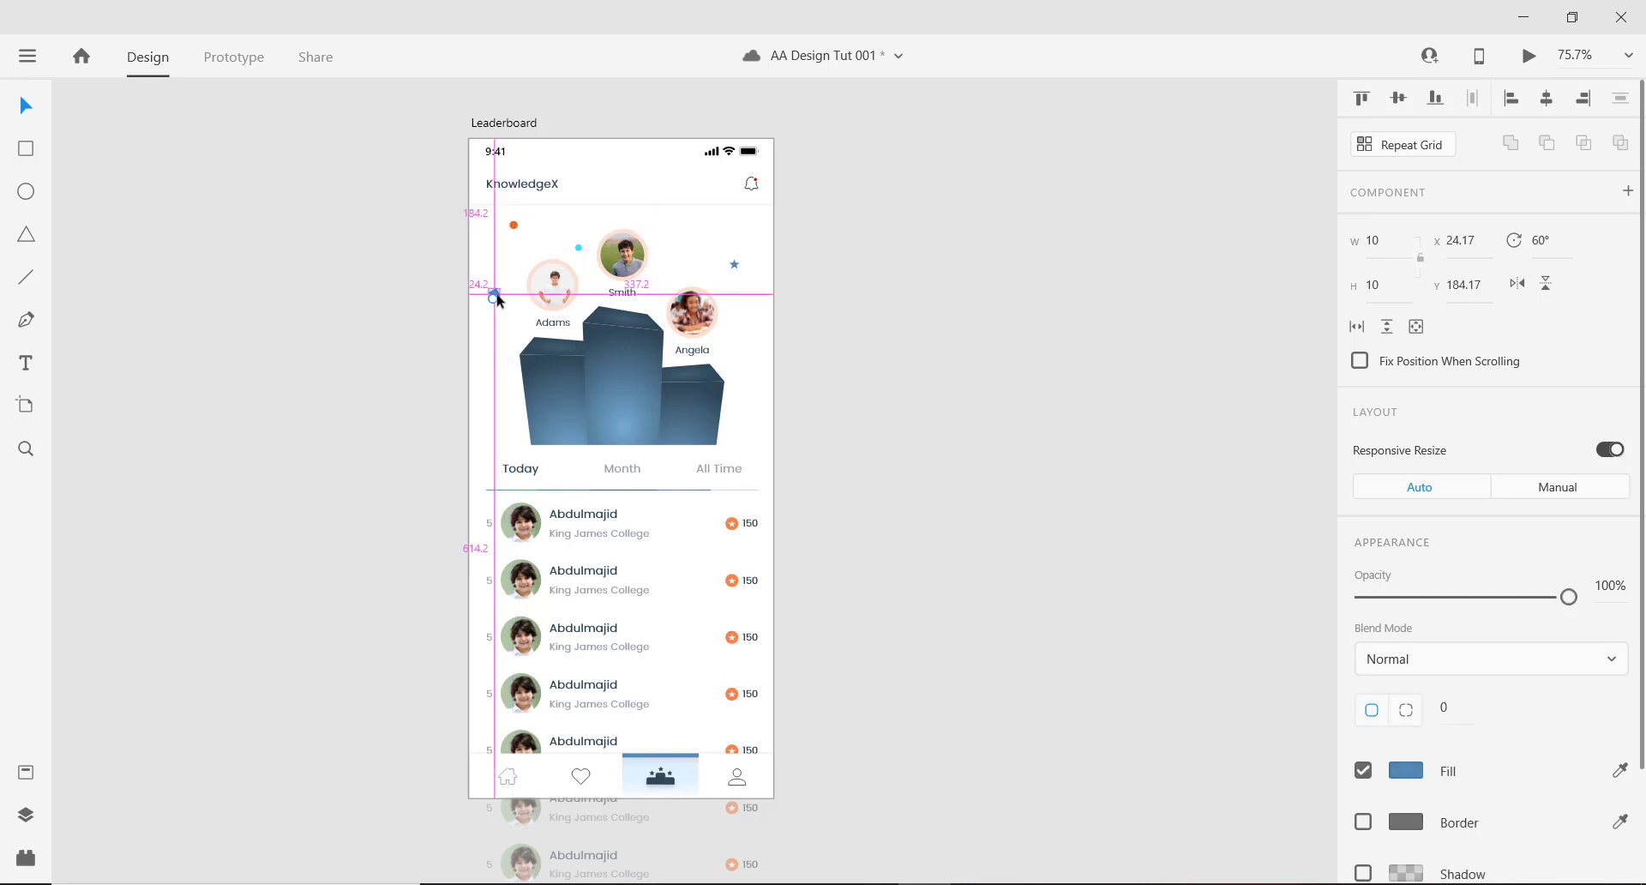
left_click_drag(495, 298, 703, 231)
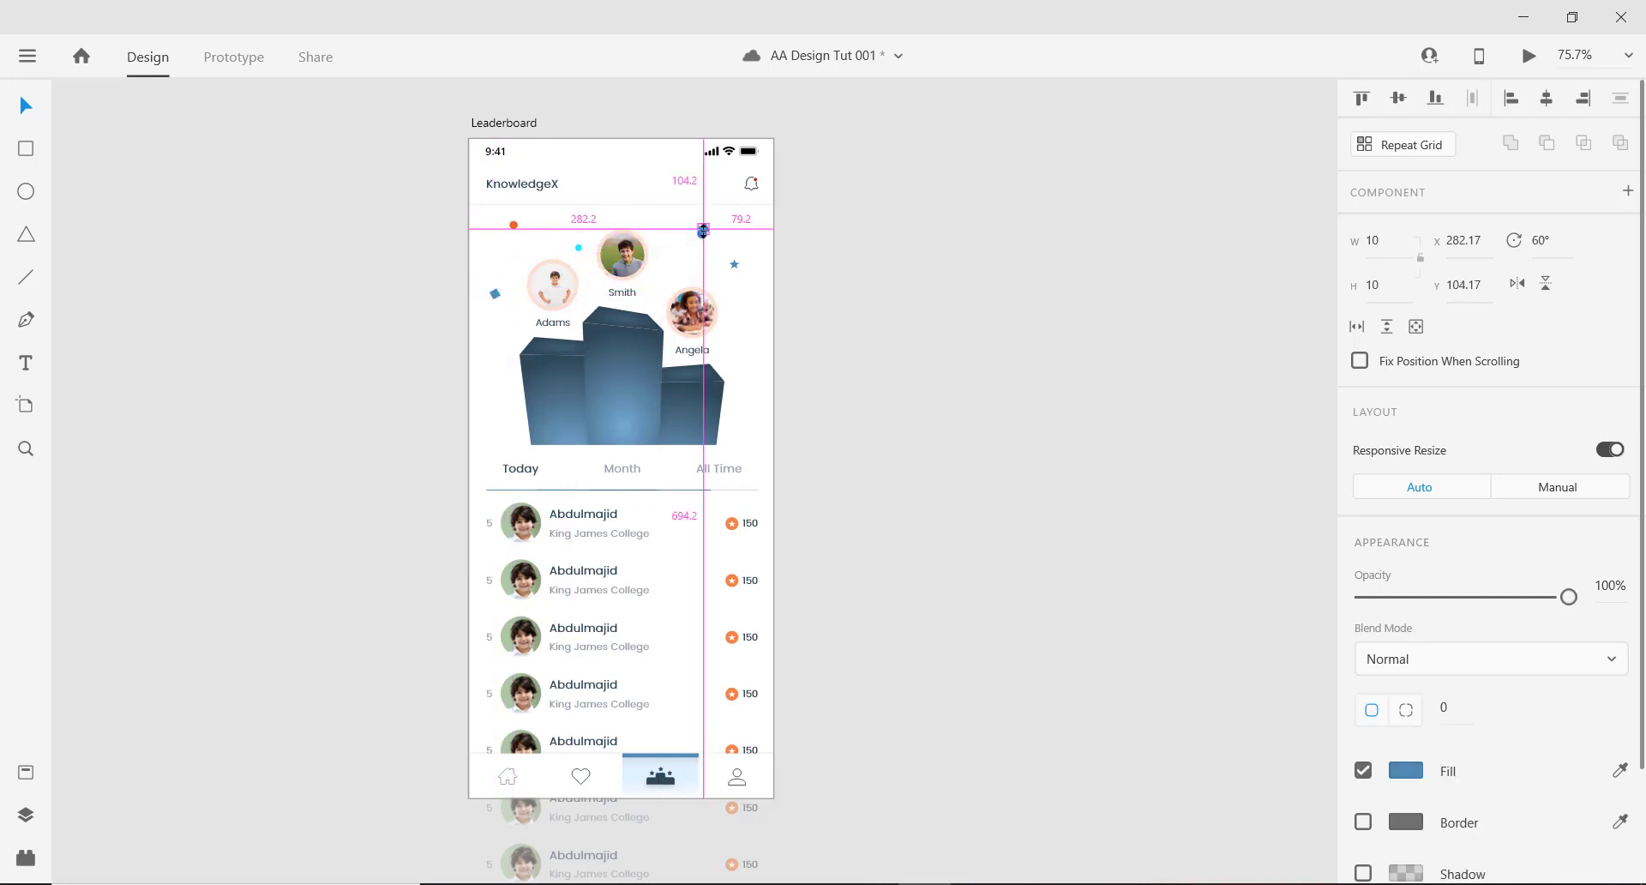
key("alt+shift")
Shrink the duplicated blue square to 4 by 4 and copy the cyan dot to the area beside the right podium block.
scroll(707, 230, "up", 4)
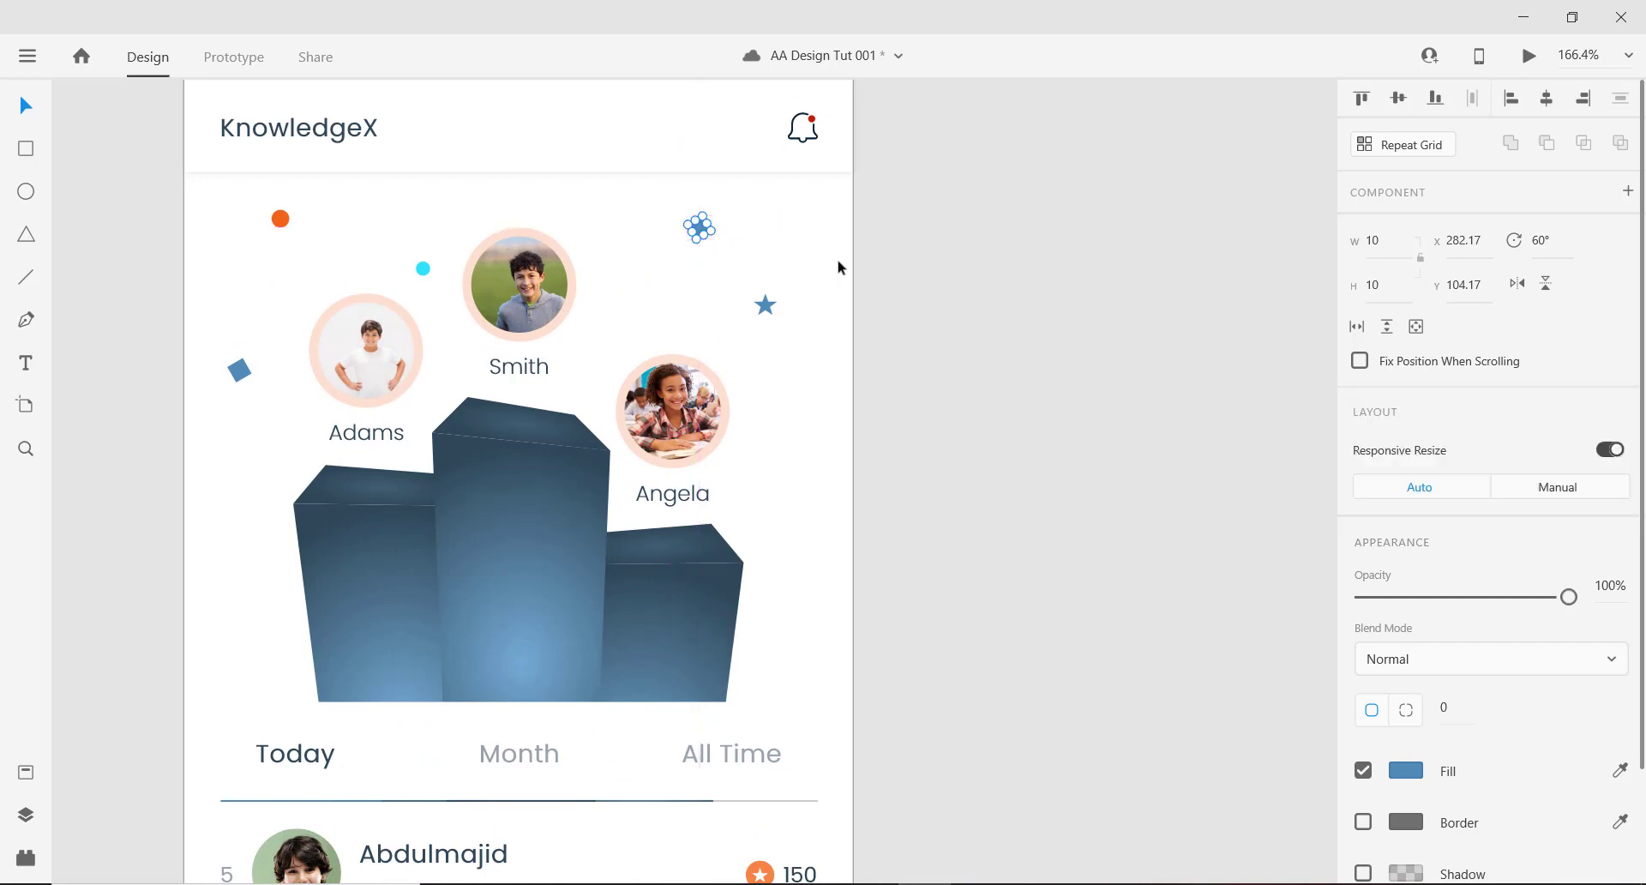
key("alt")
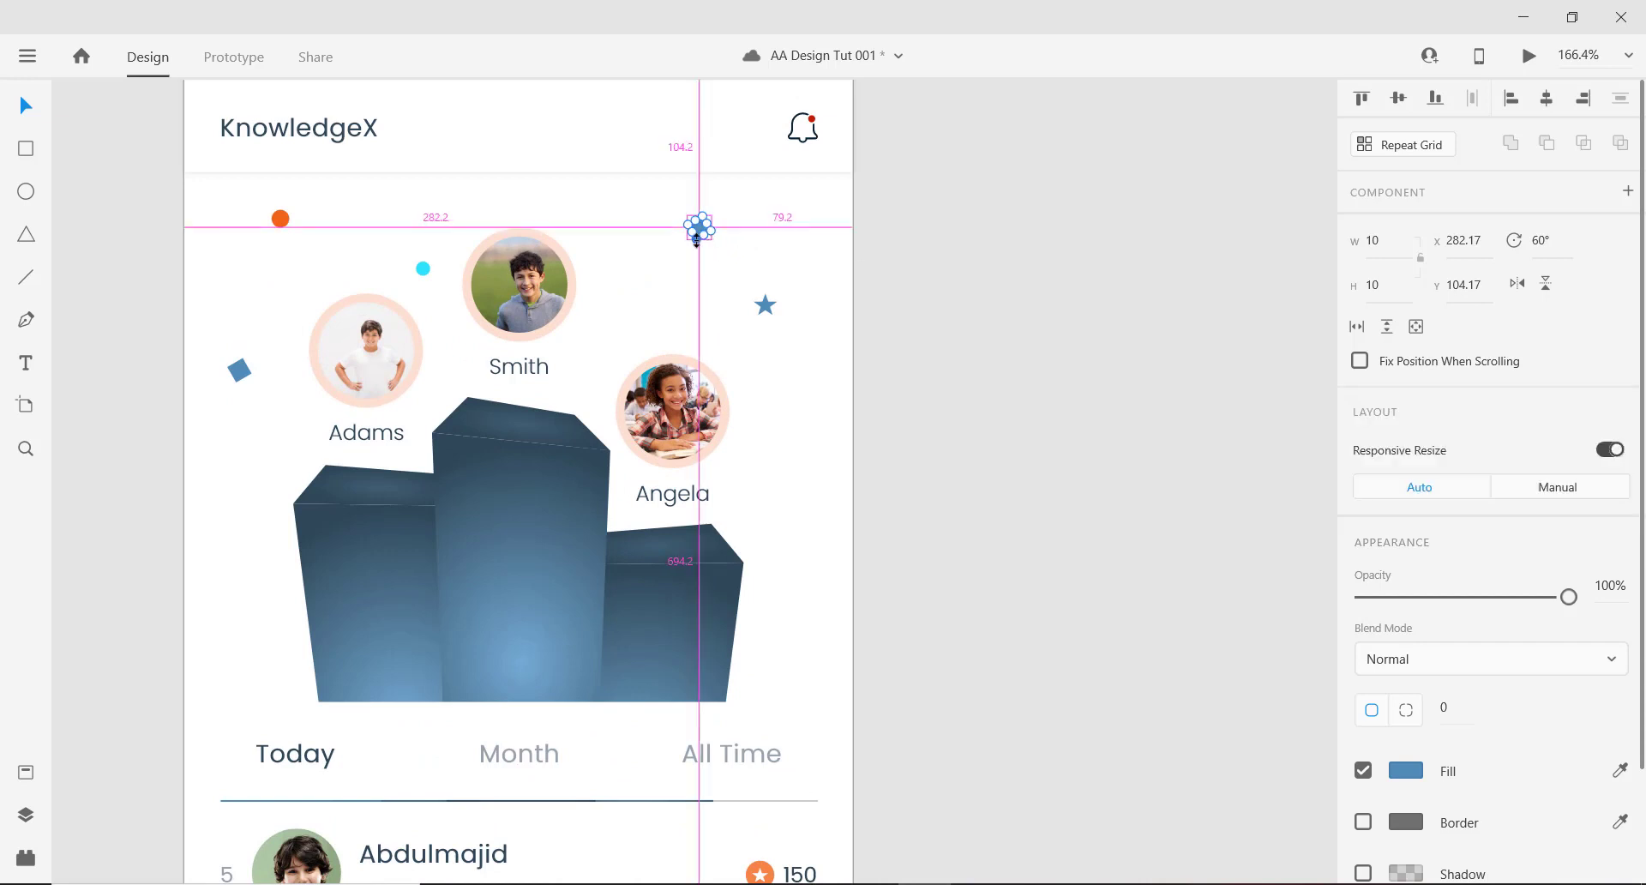
left_click_drag(696, 238, 697, 233)
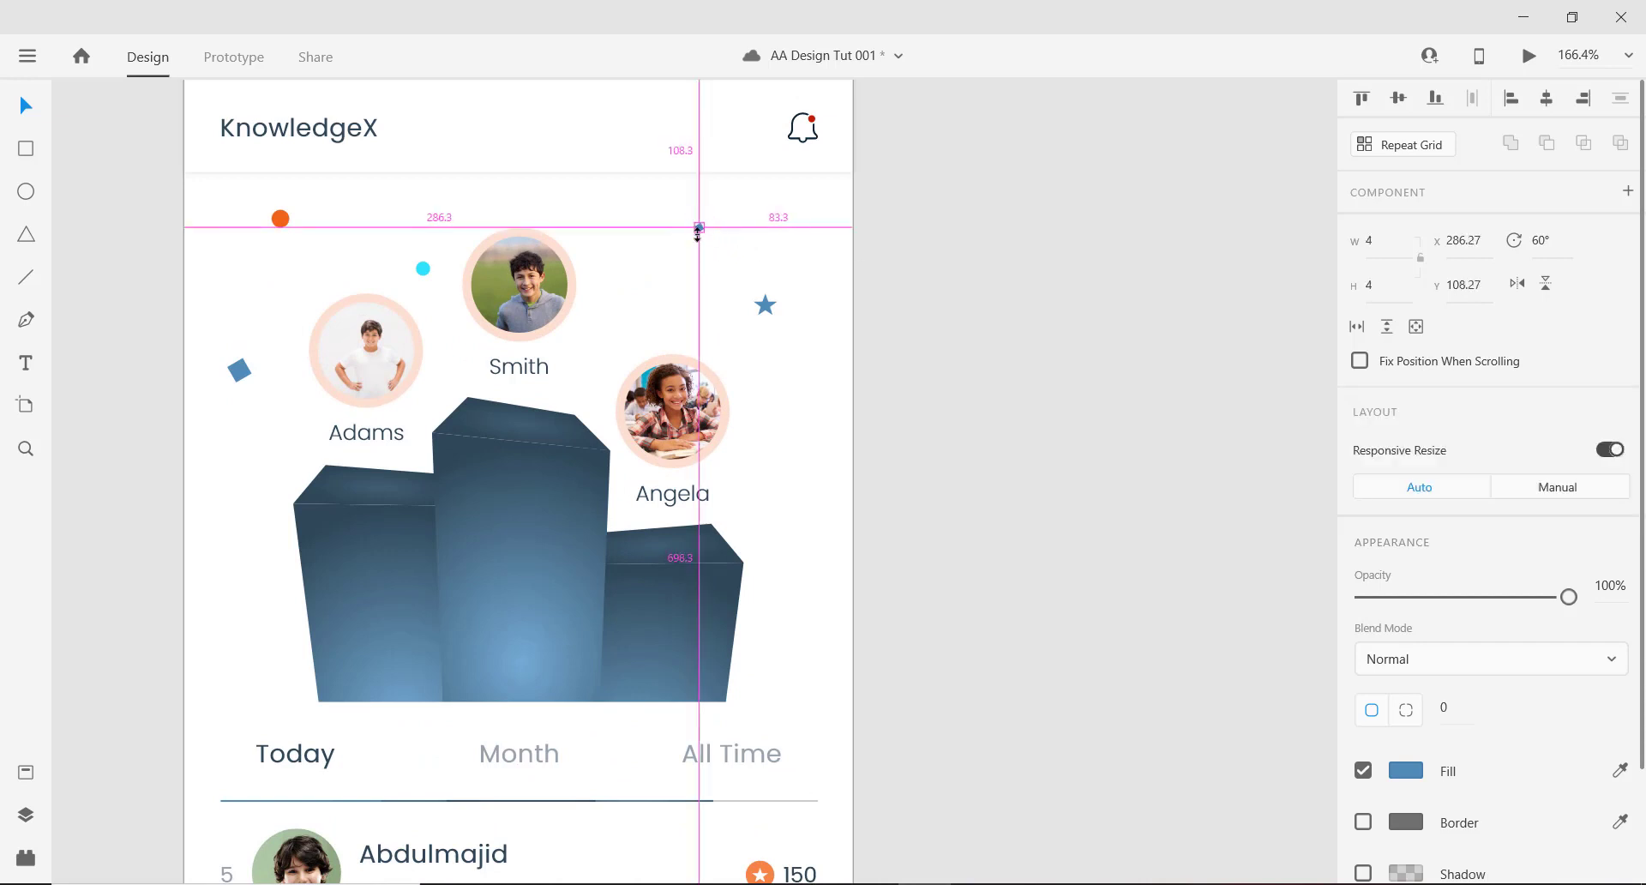
left_click(966, 305)
left_click_drag(422, 269, 780, 500)
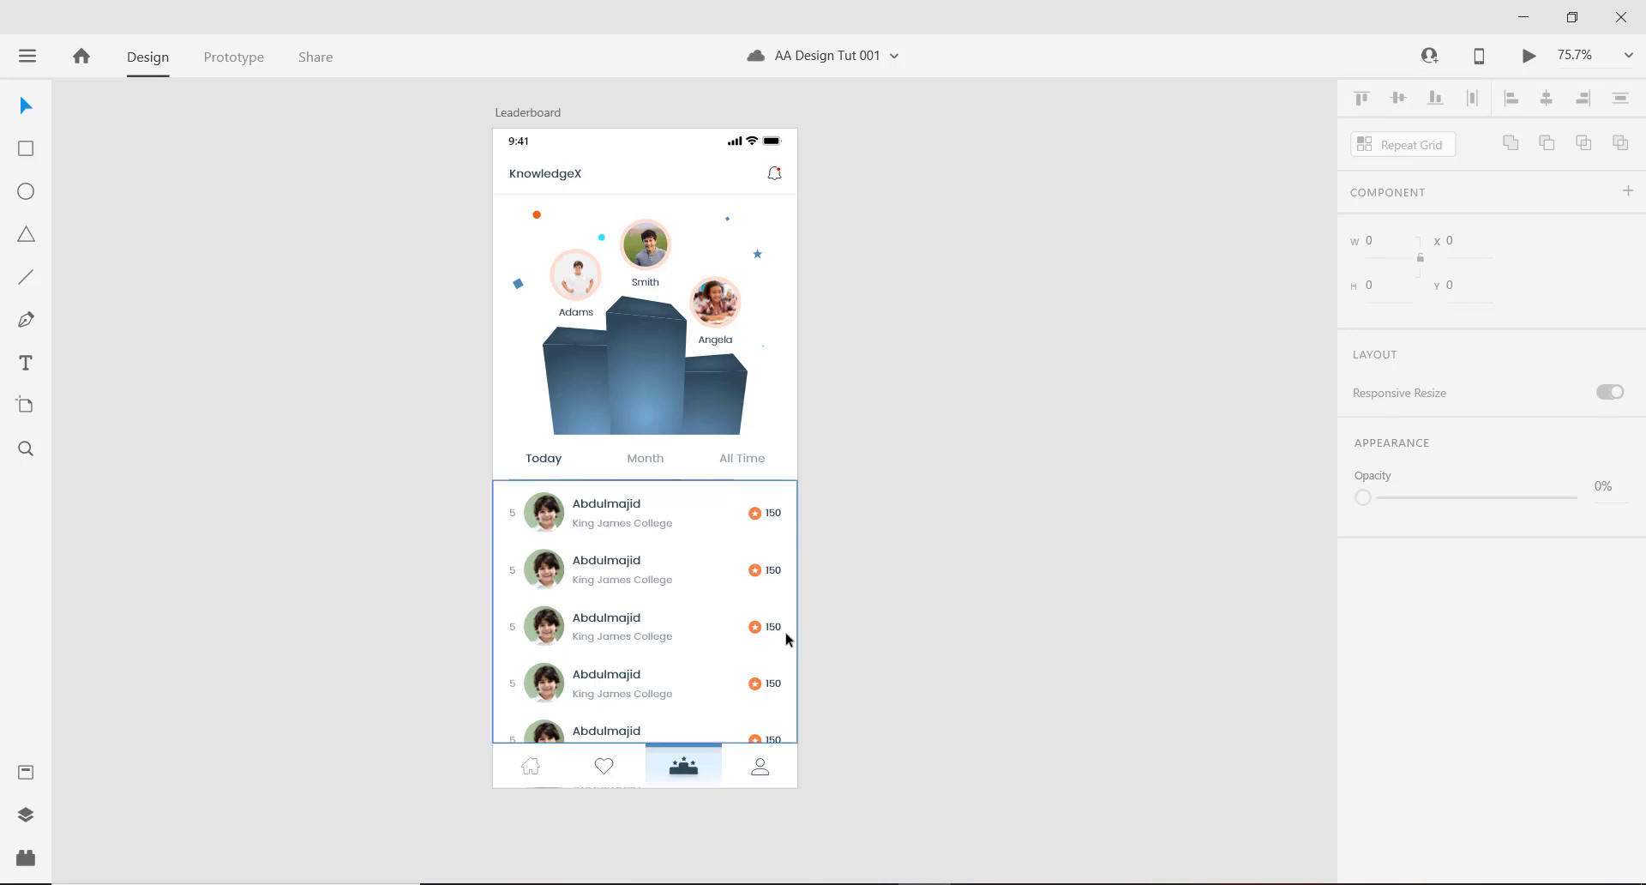
Draw a 56 by 56 circle over the score column of the leaderboard list at X 288, Y 631.
scroll(748, 629, "down", 2)
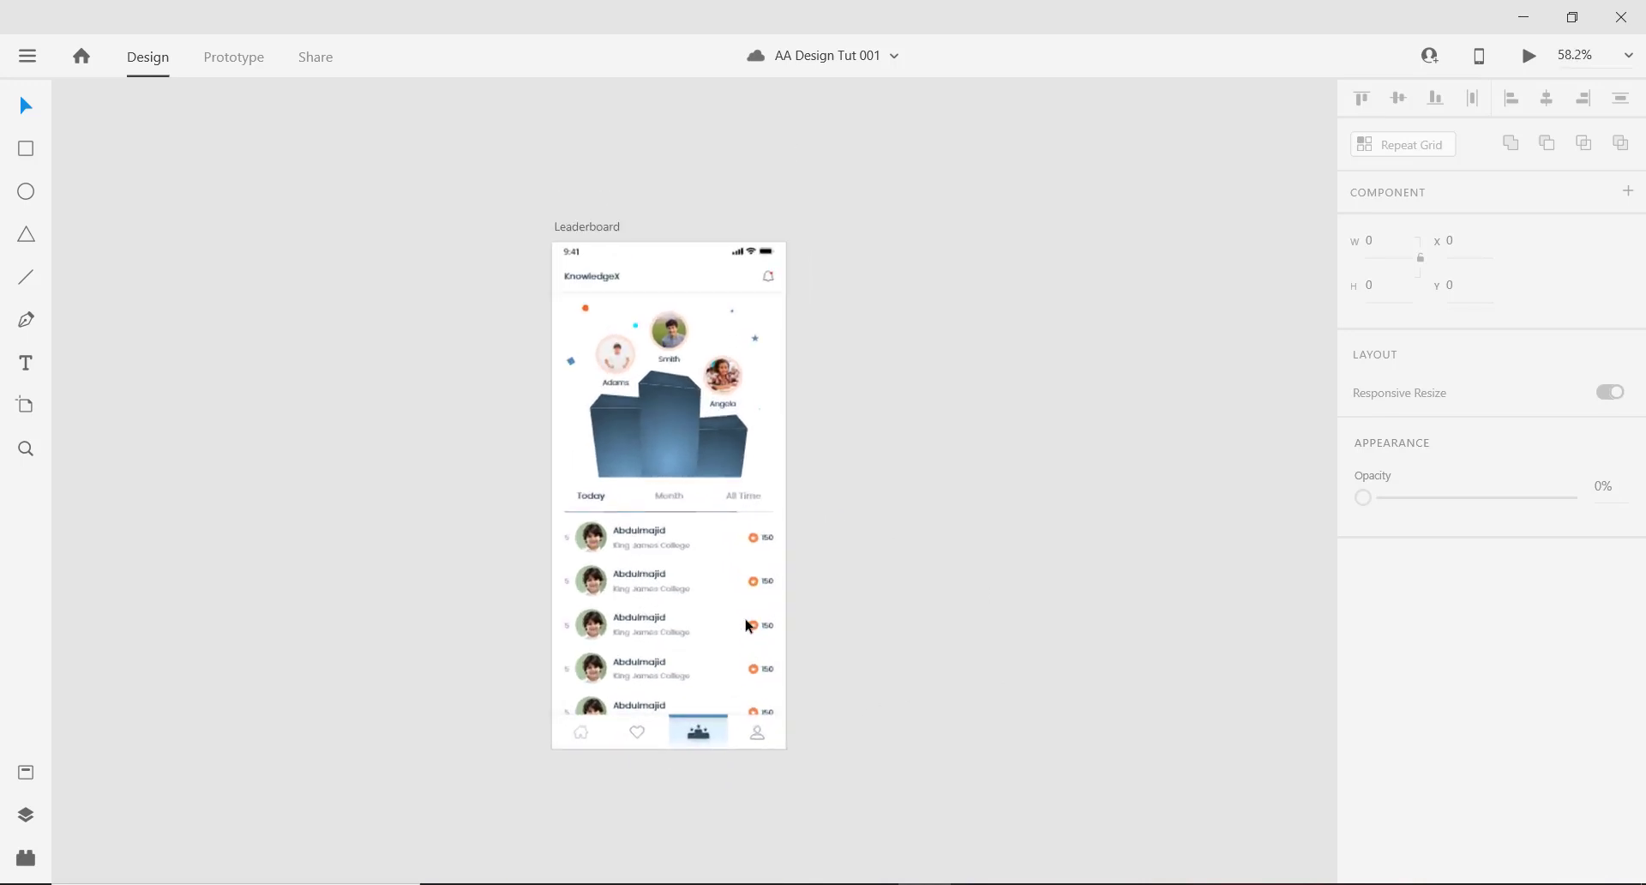
left_click_drag(819, 603, 855, 532)
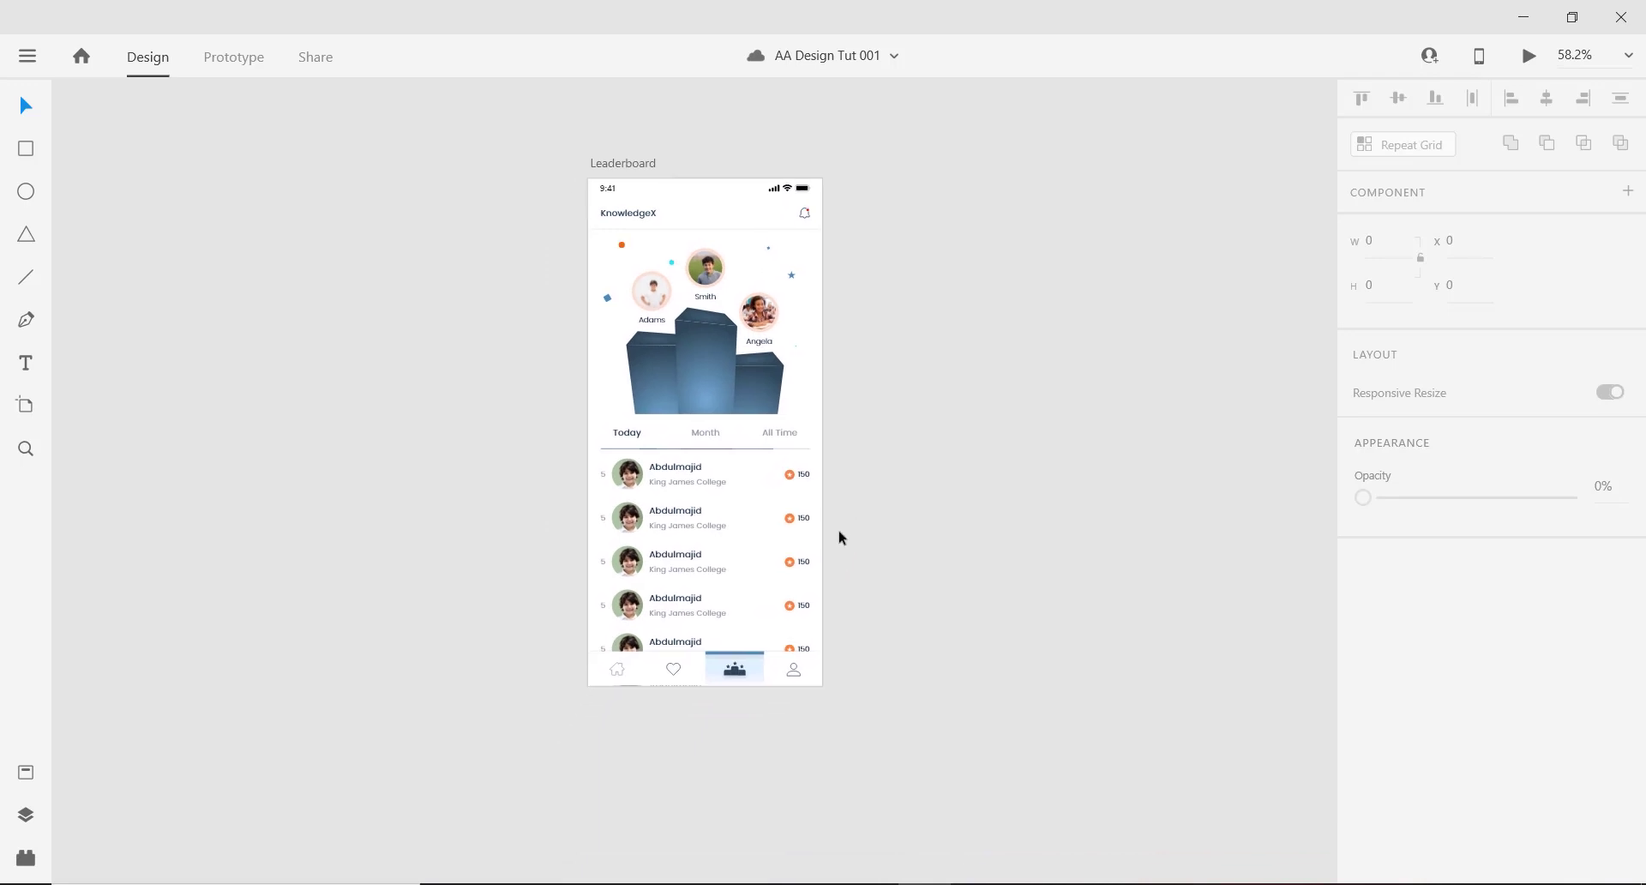
left_click(30, 201)
scroll(733, 641, "up", 3, "ctrl")
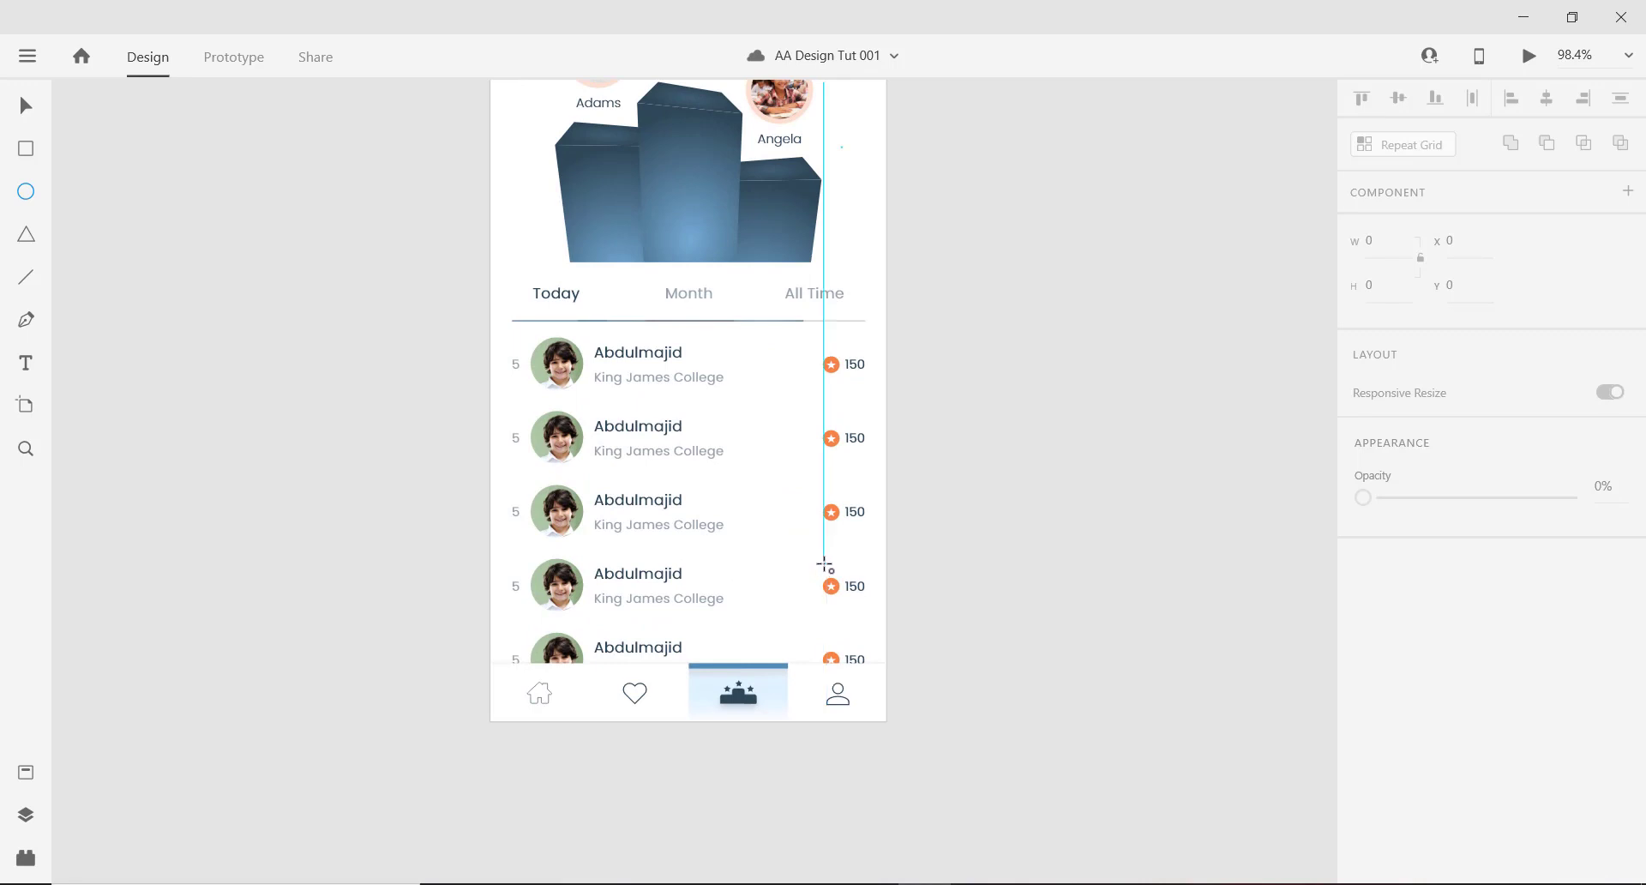
left_click_drag(824, 560, 853, 616)
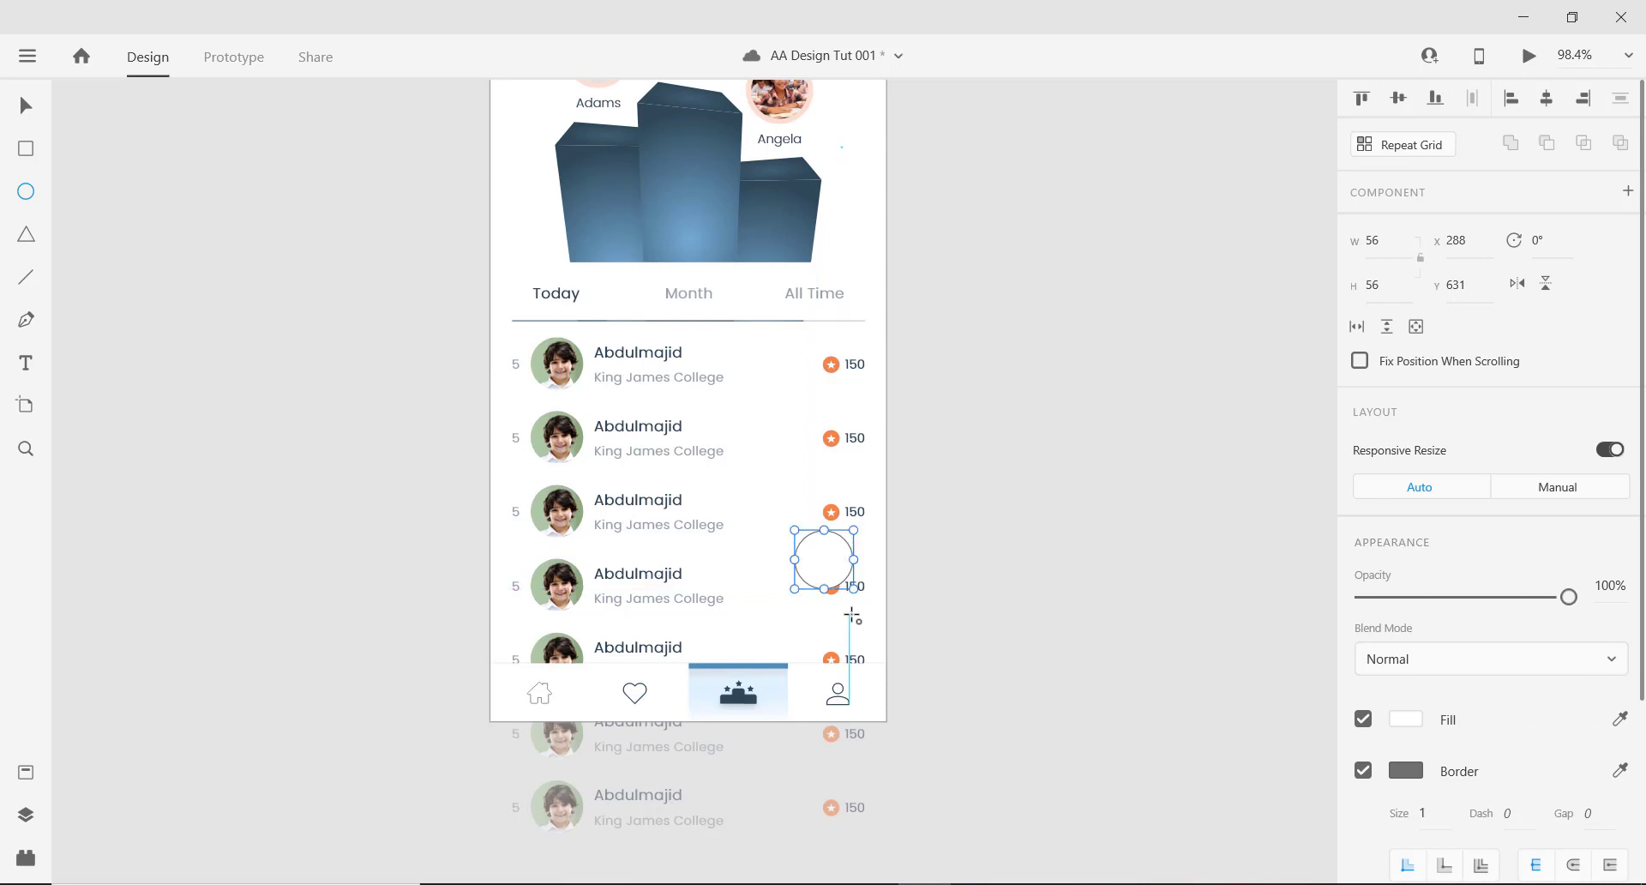
Remove the new circle's border and fill it with the saved orange #F26419.
left_click(1363, 771)
left_click(1405, 725)
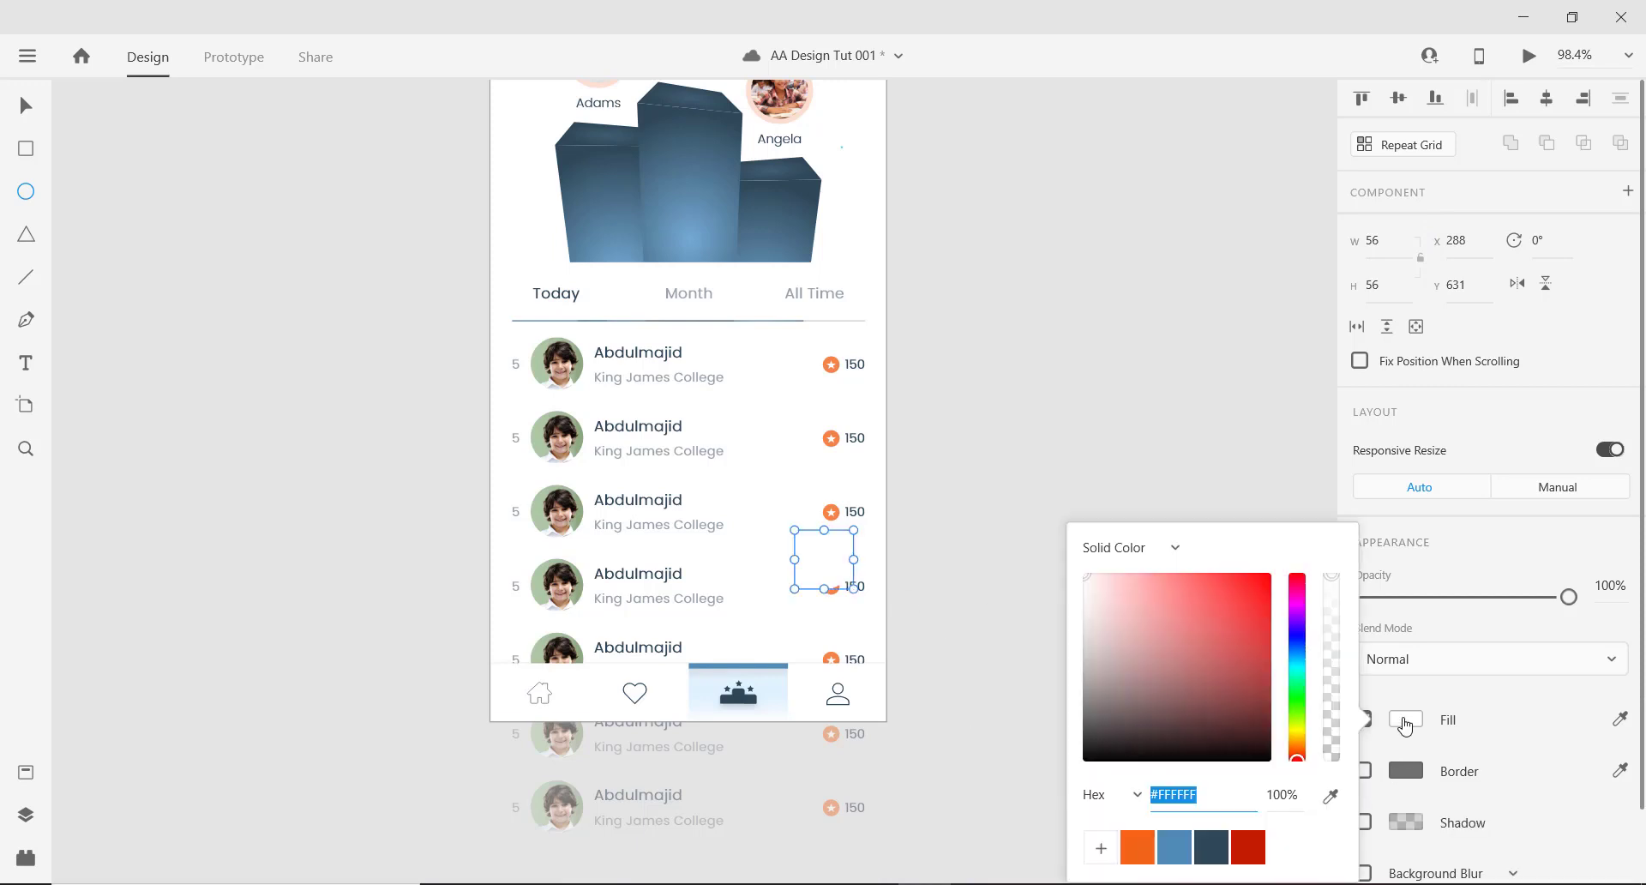
left_click(1133, 851)
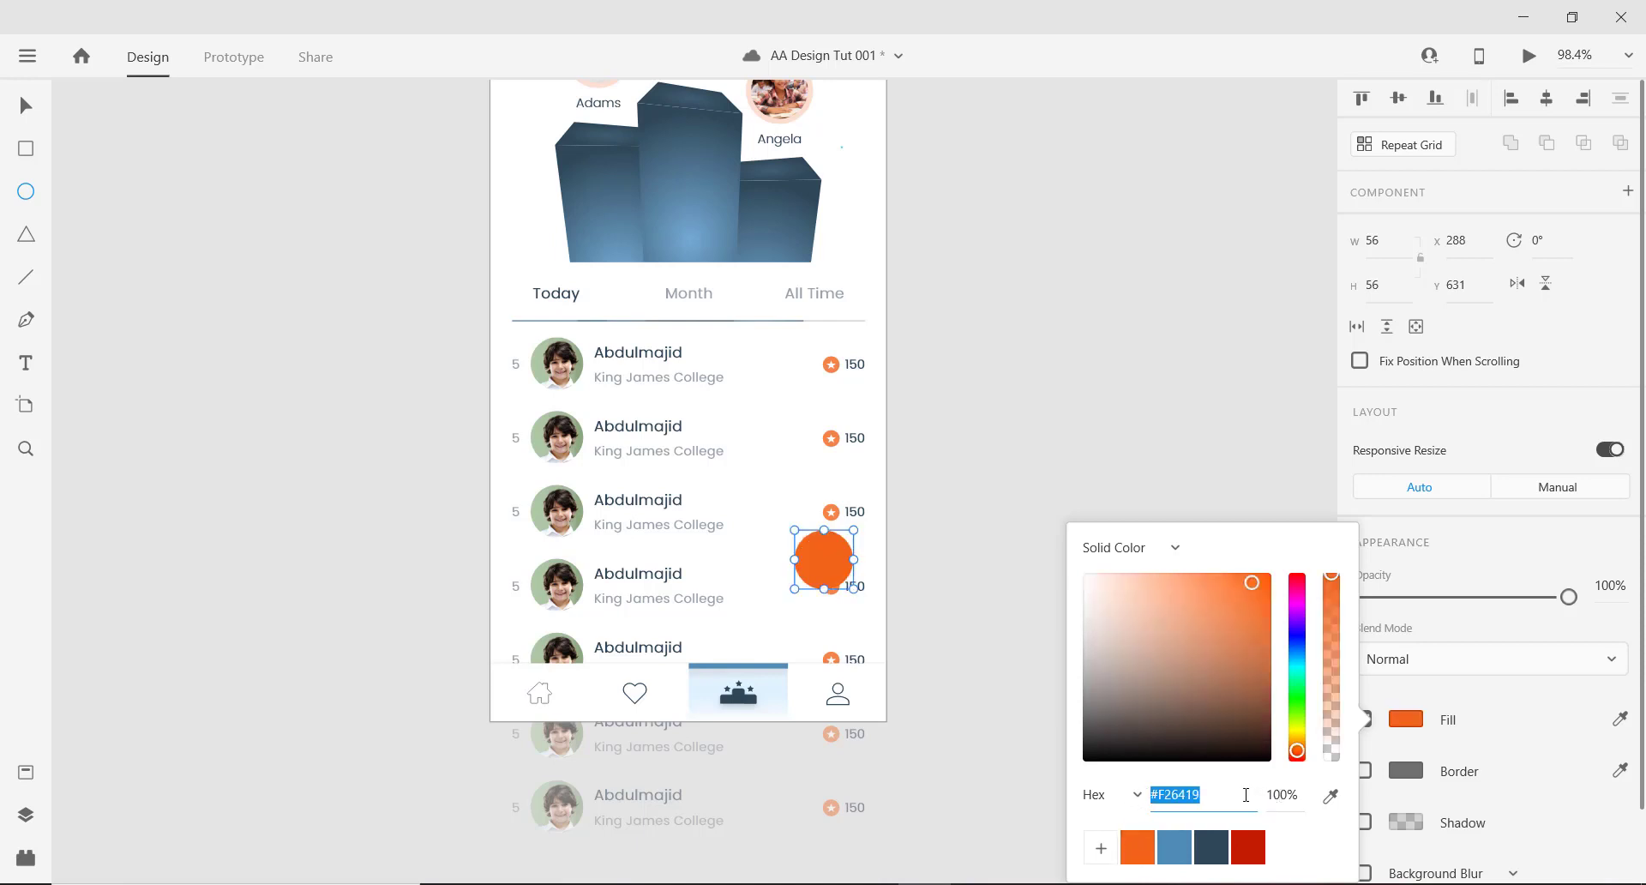
left_click(1379, 805)
Add a shadow to the orange circle with a Y offset of 12 and a blur of 12.
left_click(1364, 822)
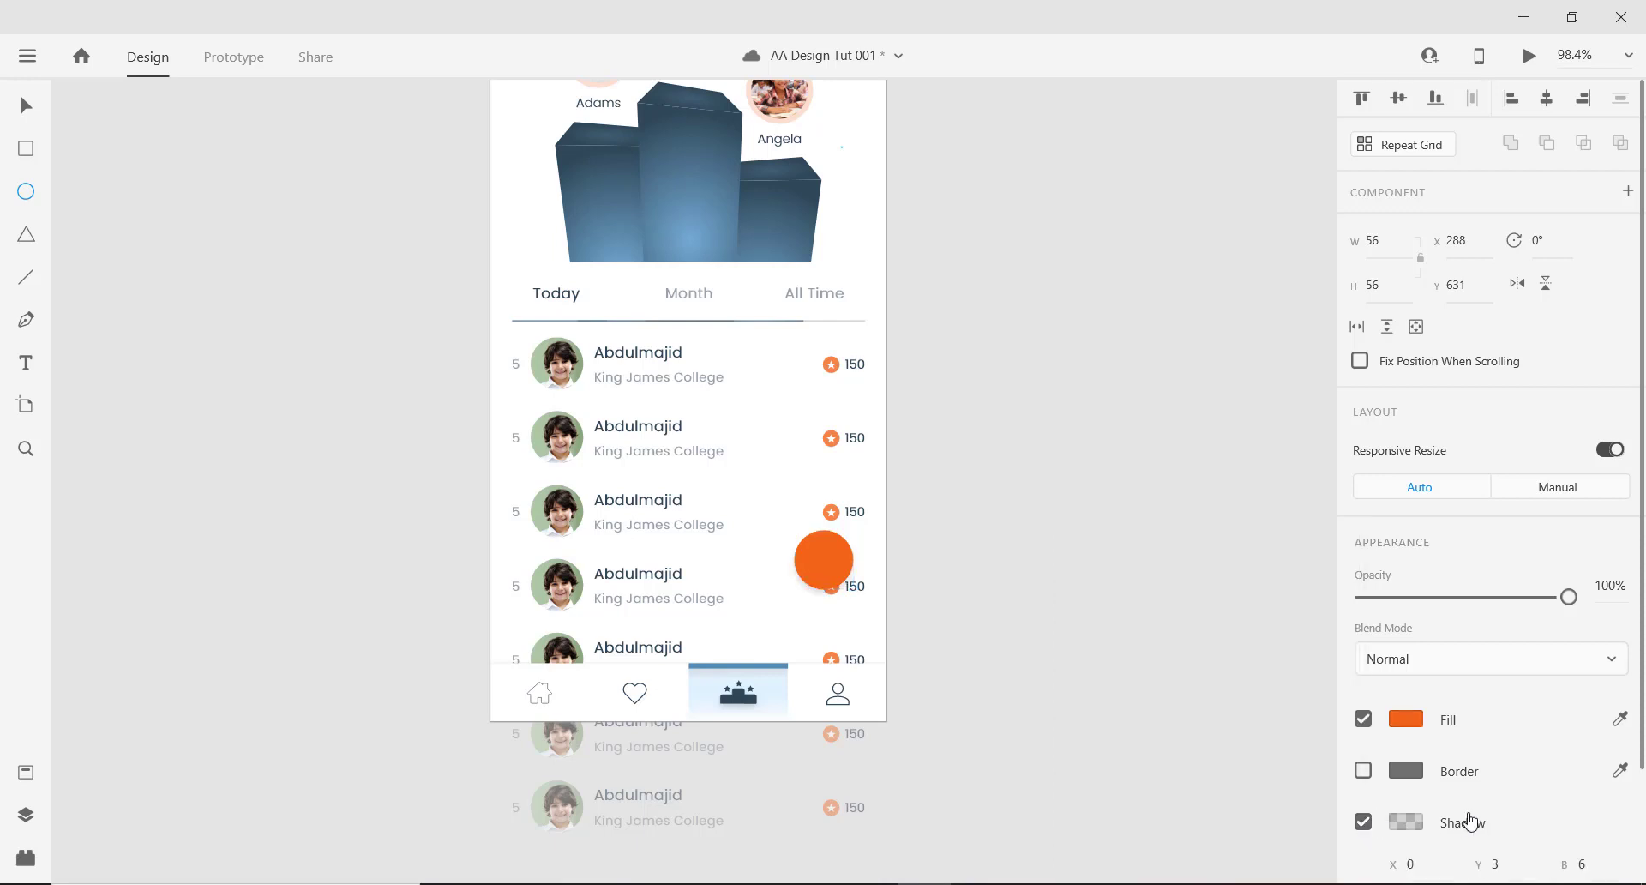
scroll(1406, 798, "down", 2)
left_click(1511, 734)
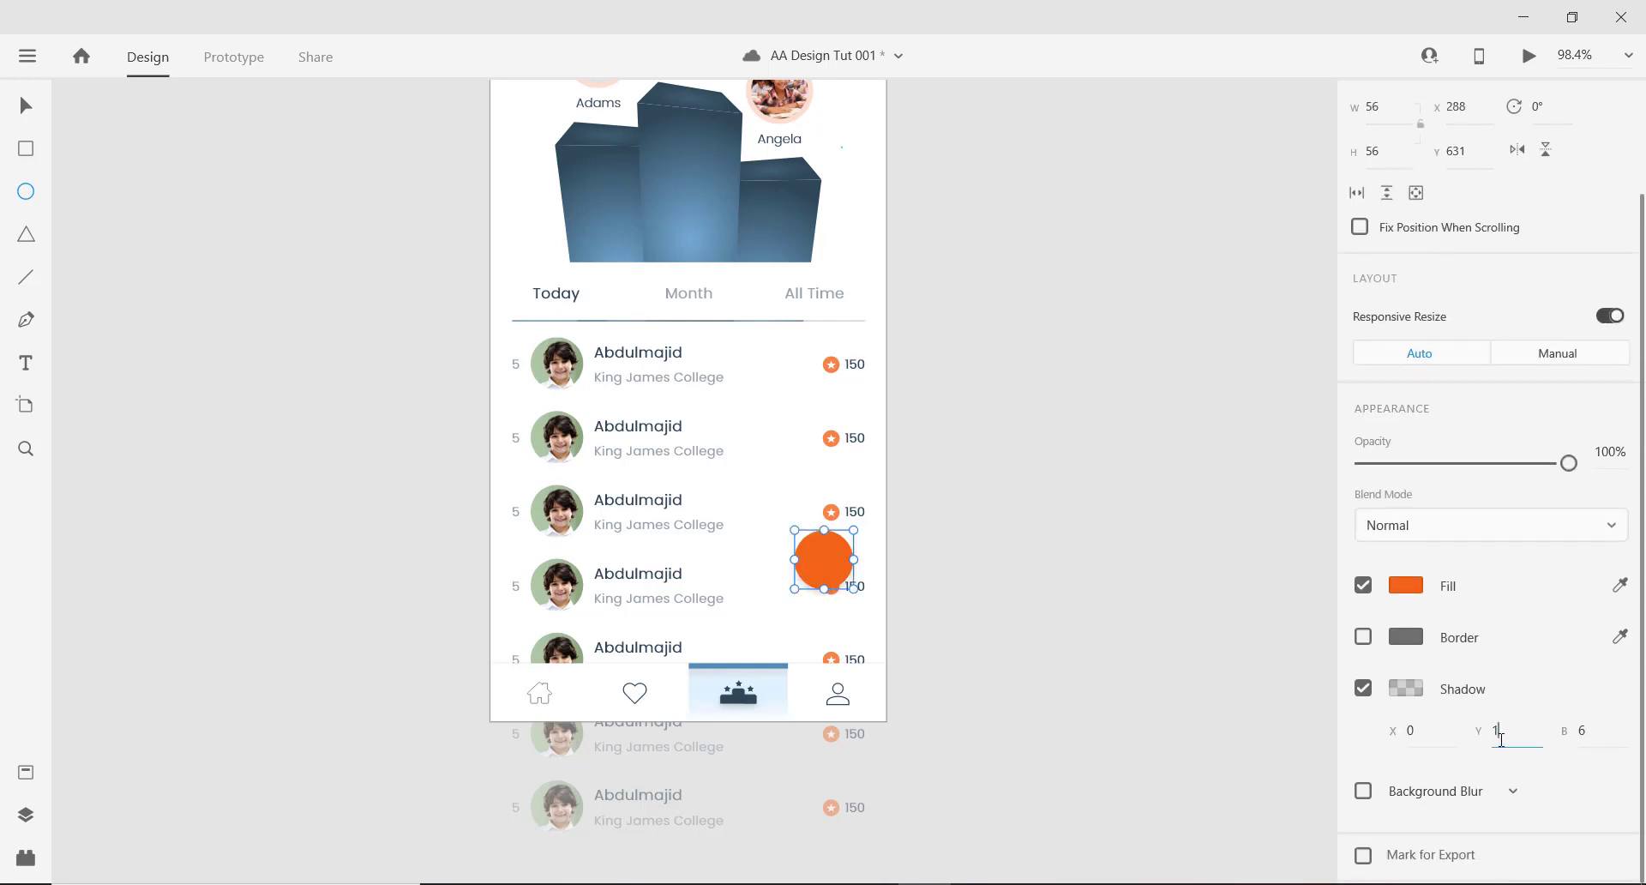
left_click(1594, 731)
type("12")
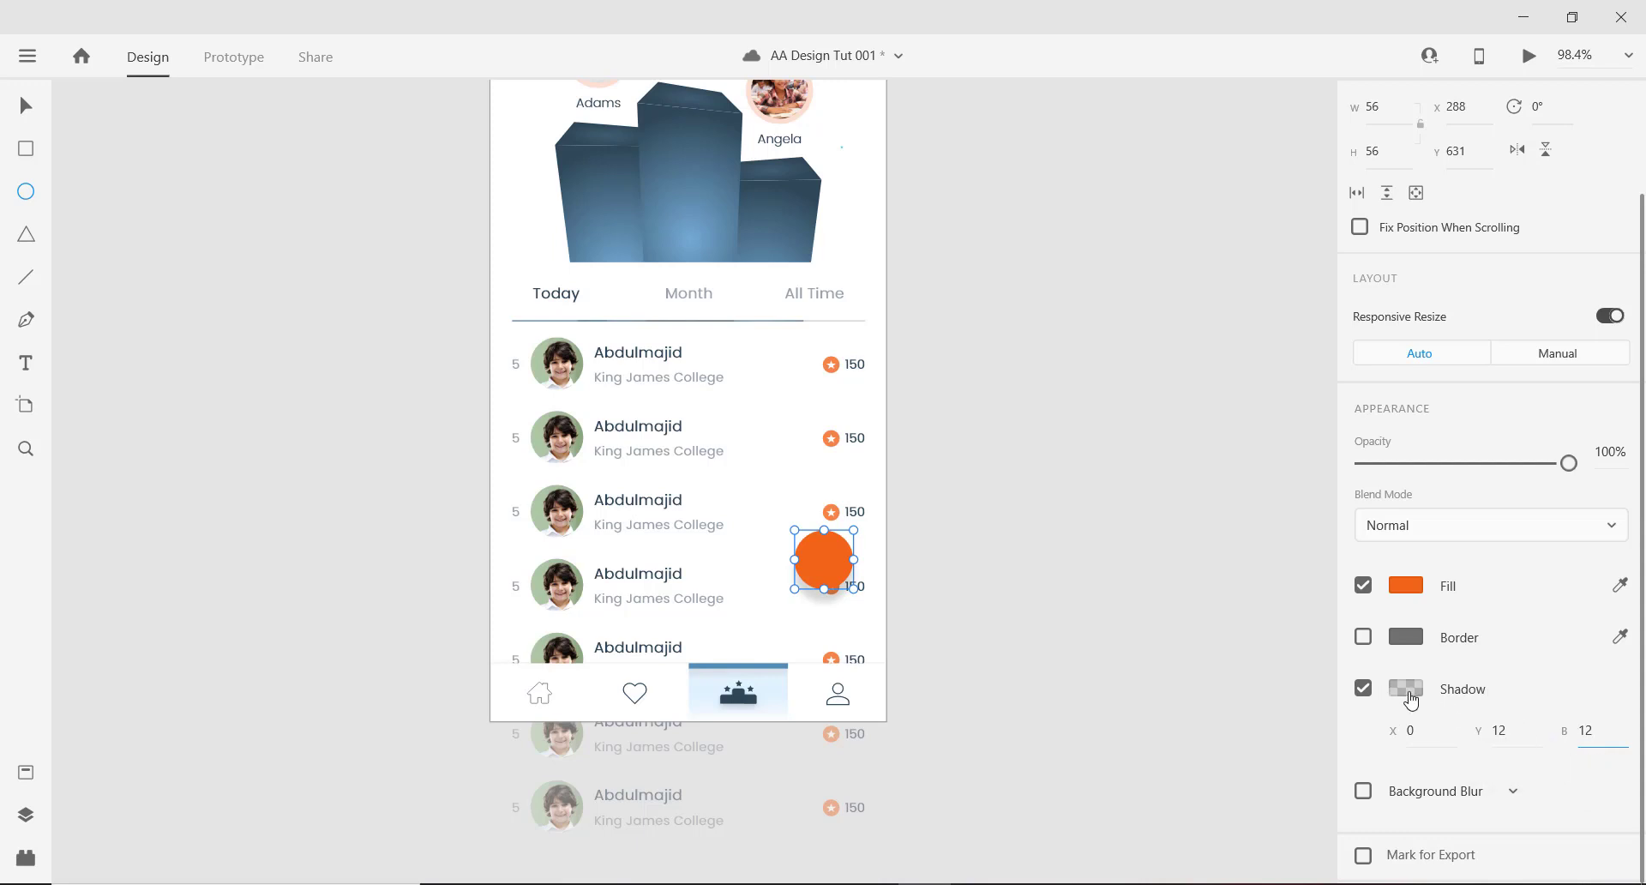
key("Return")
left_click(22, 103)
left_click(960, 587)
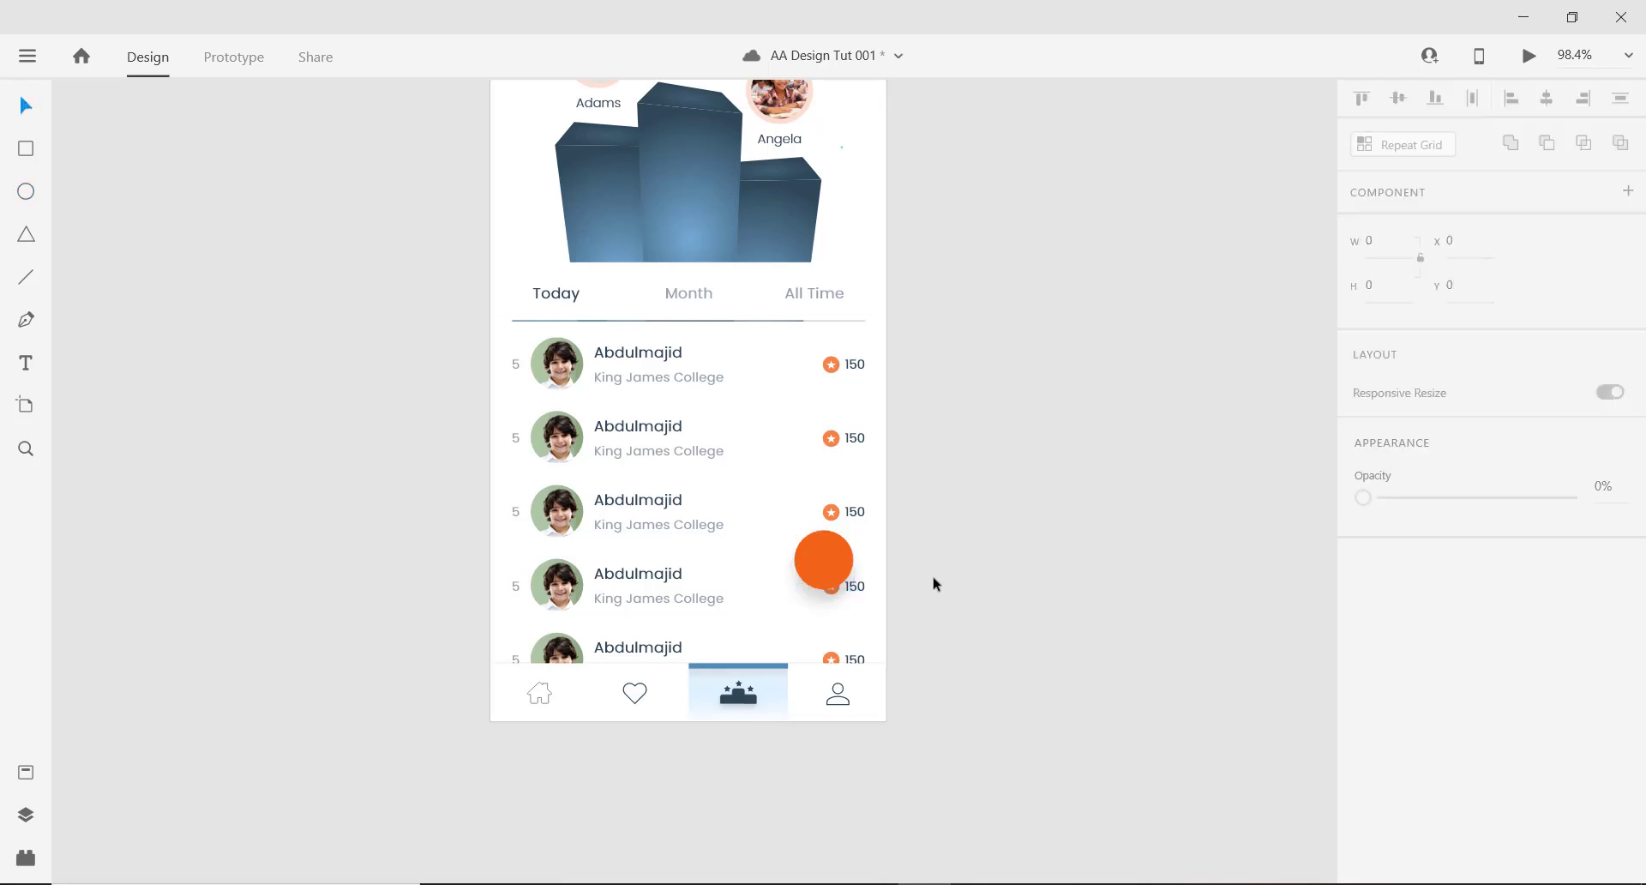
Set the opacity of the orange circle's black shadow to 25%.
left_click(812, 558)
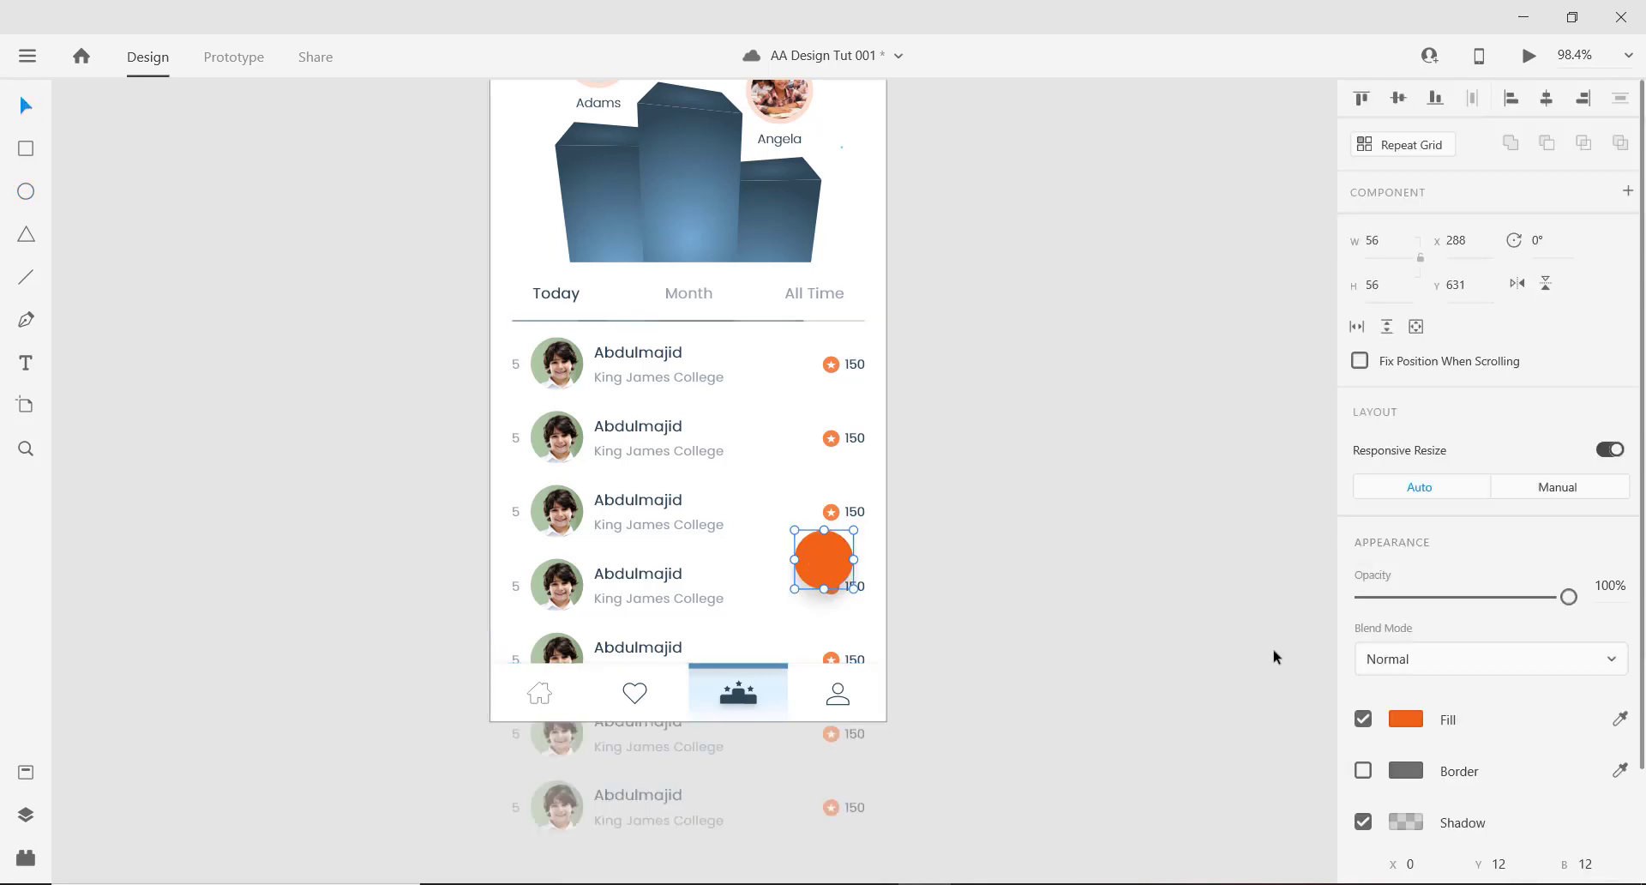
left_click(1406, 821)
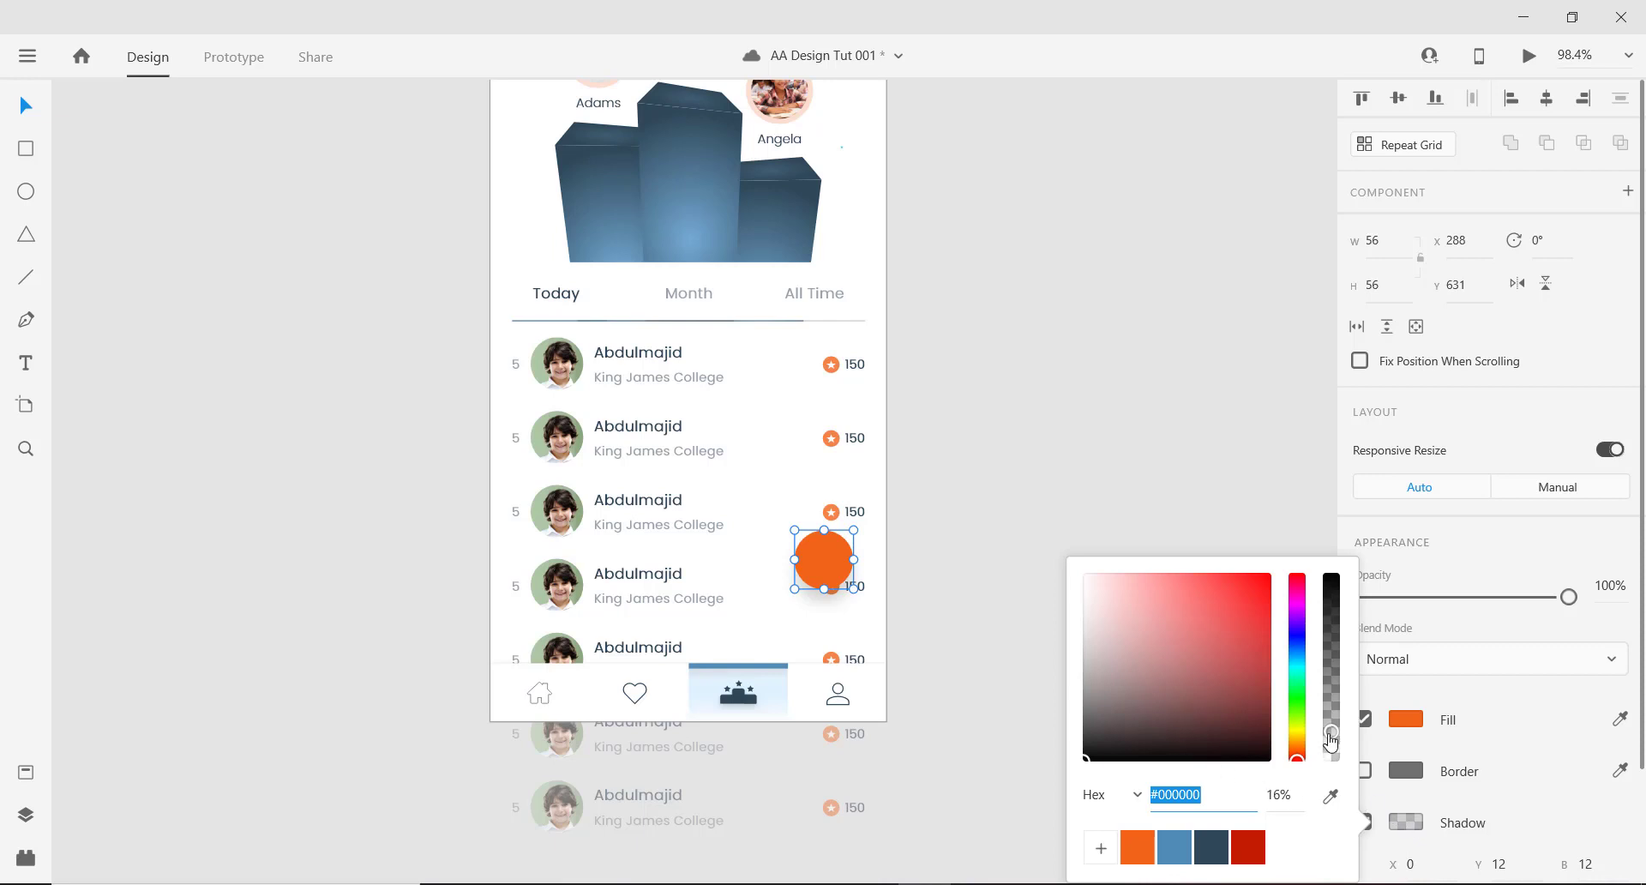
left_click_drag(1331, 737, 1331, 723)
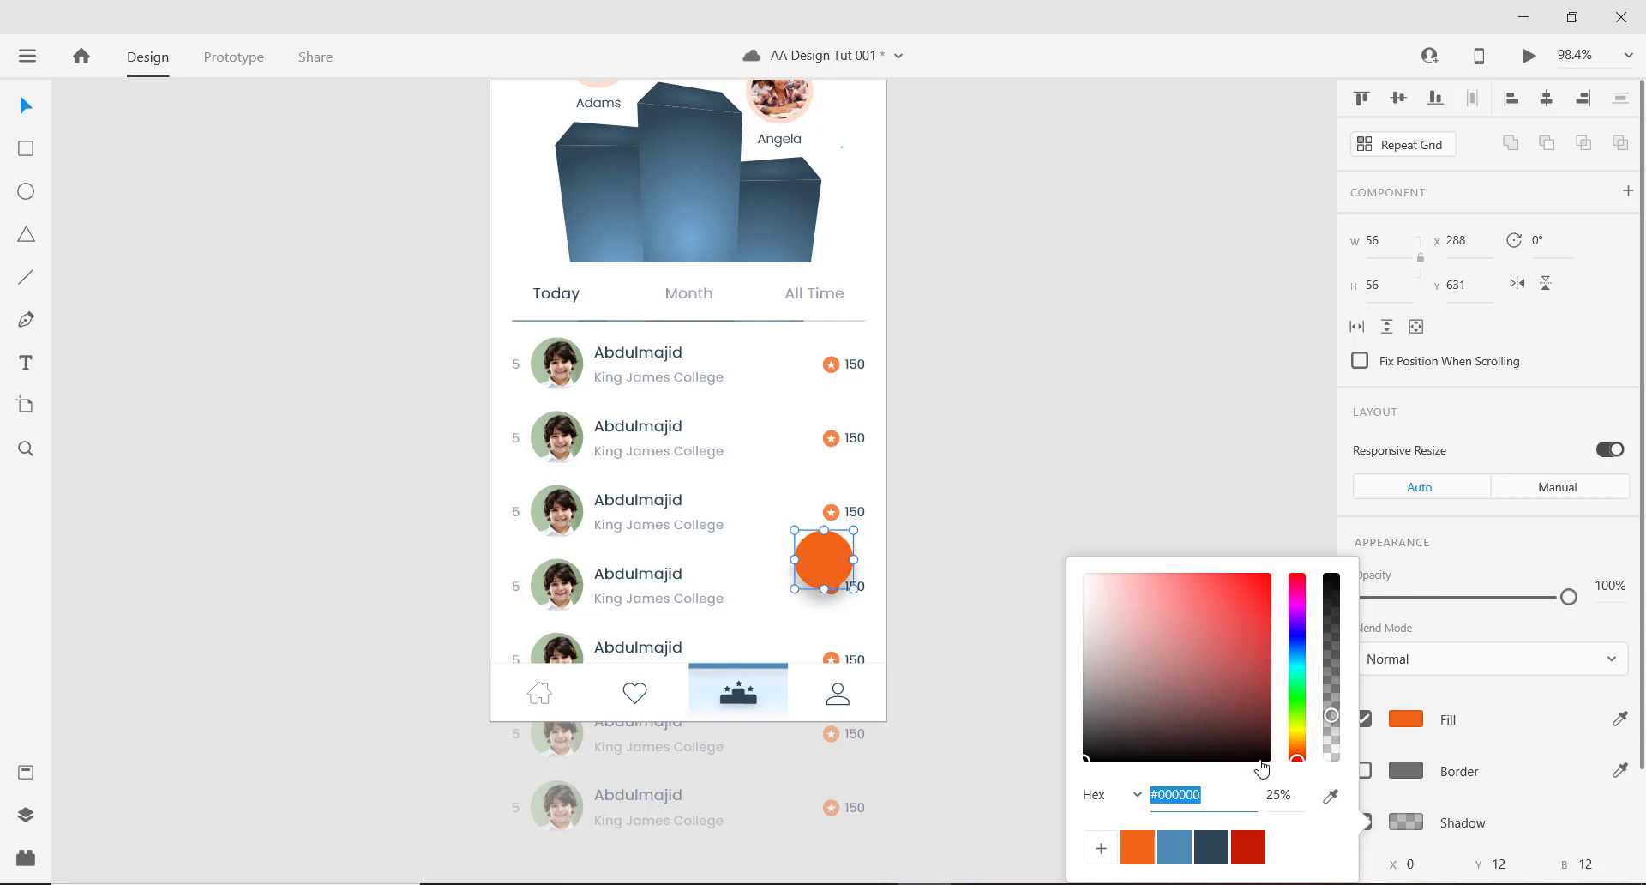
scroll(796, 561, "down", 1)
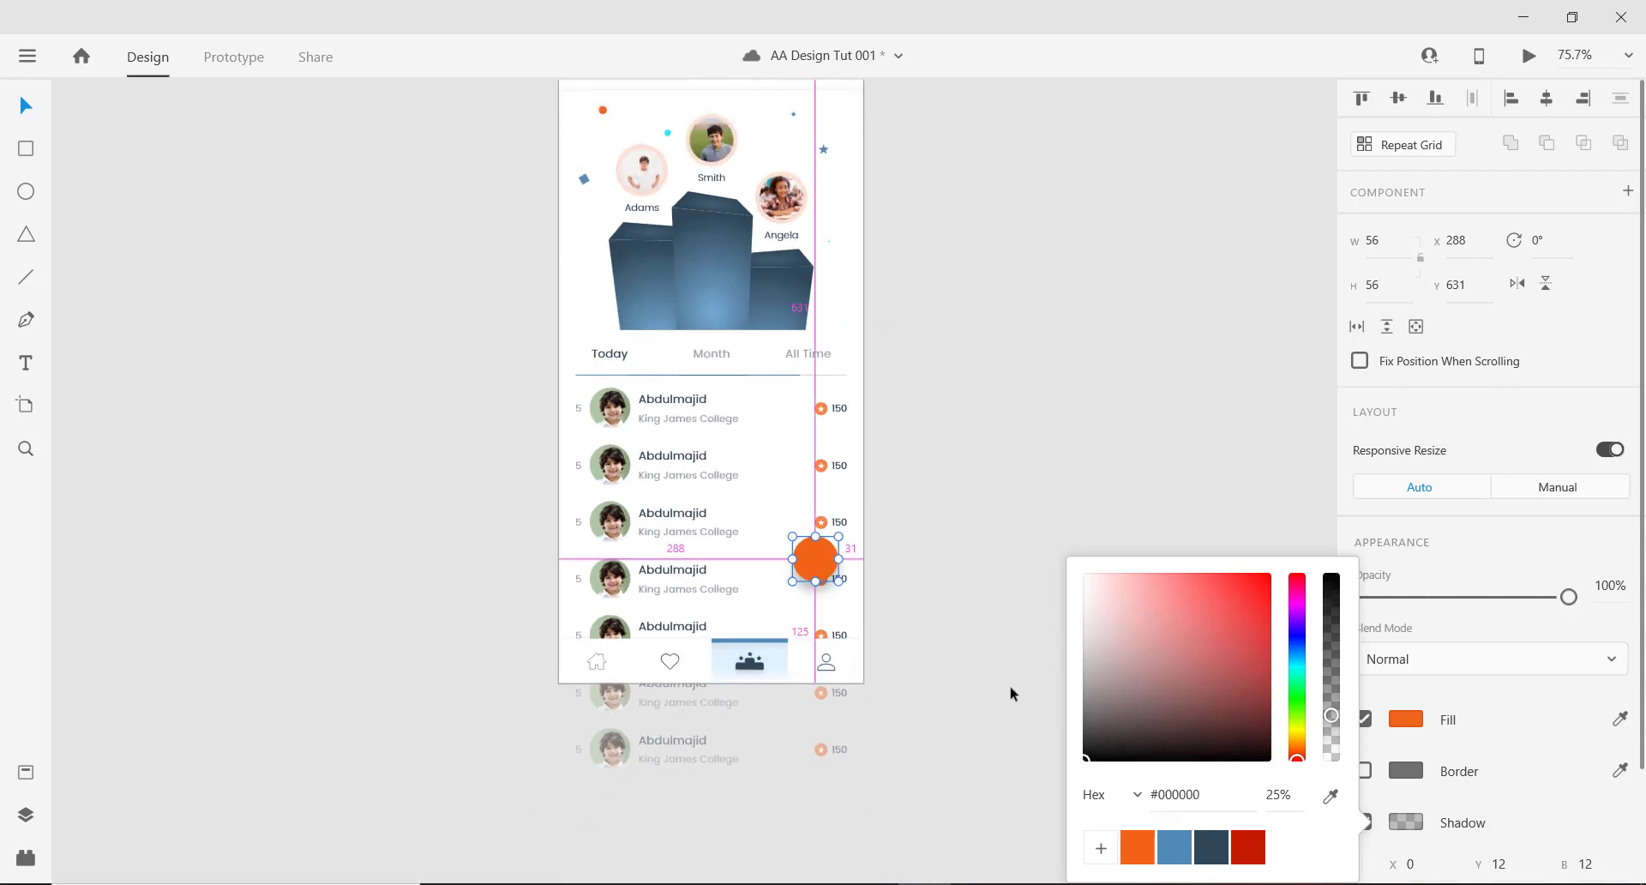
scroll(944, 676, "up", 2)
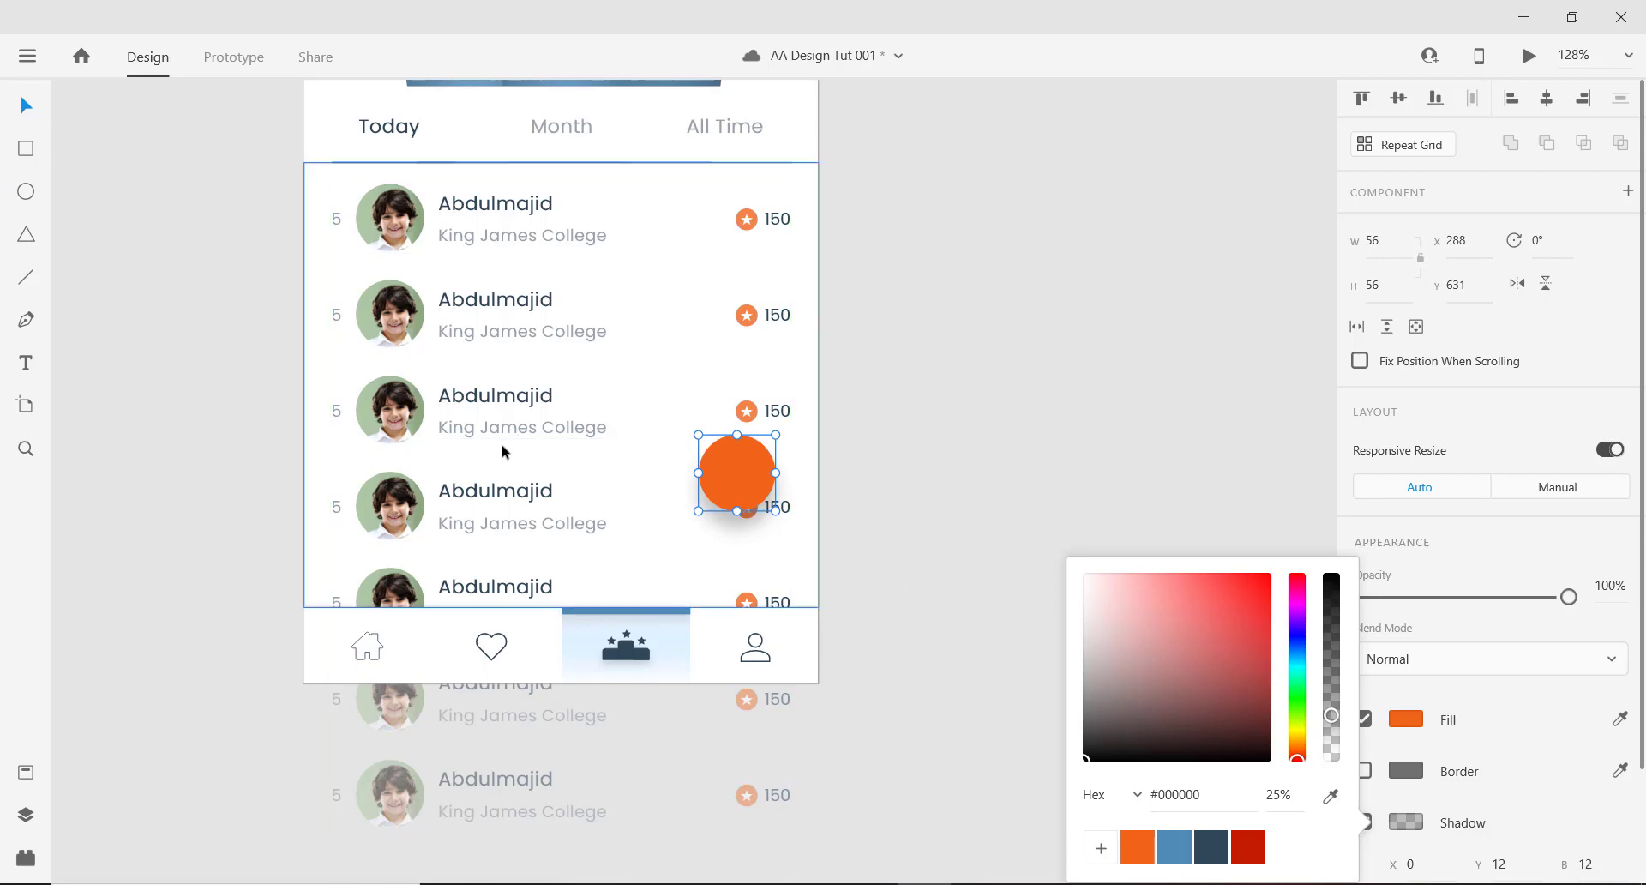
scroll(503, 452, "down", 2)
scroll(652, 445, "up", 2)
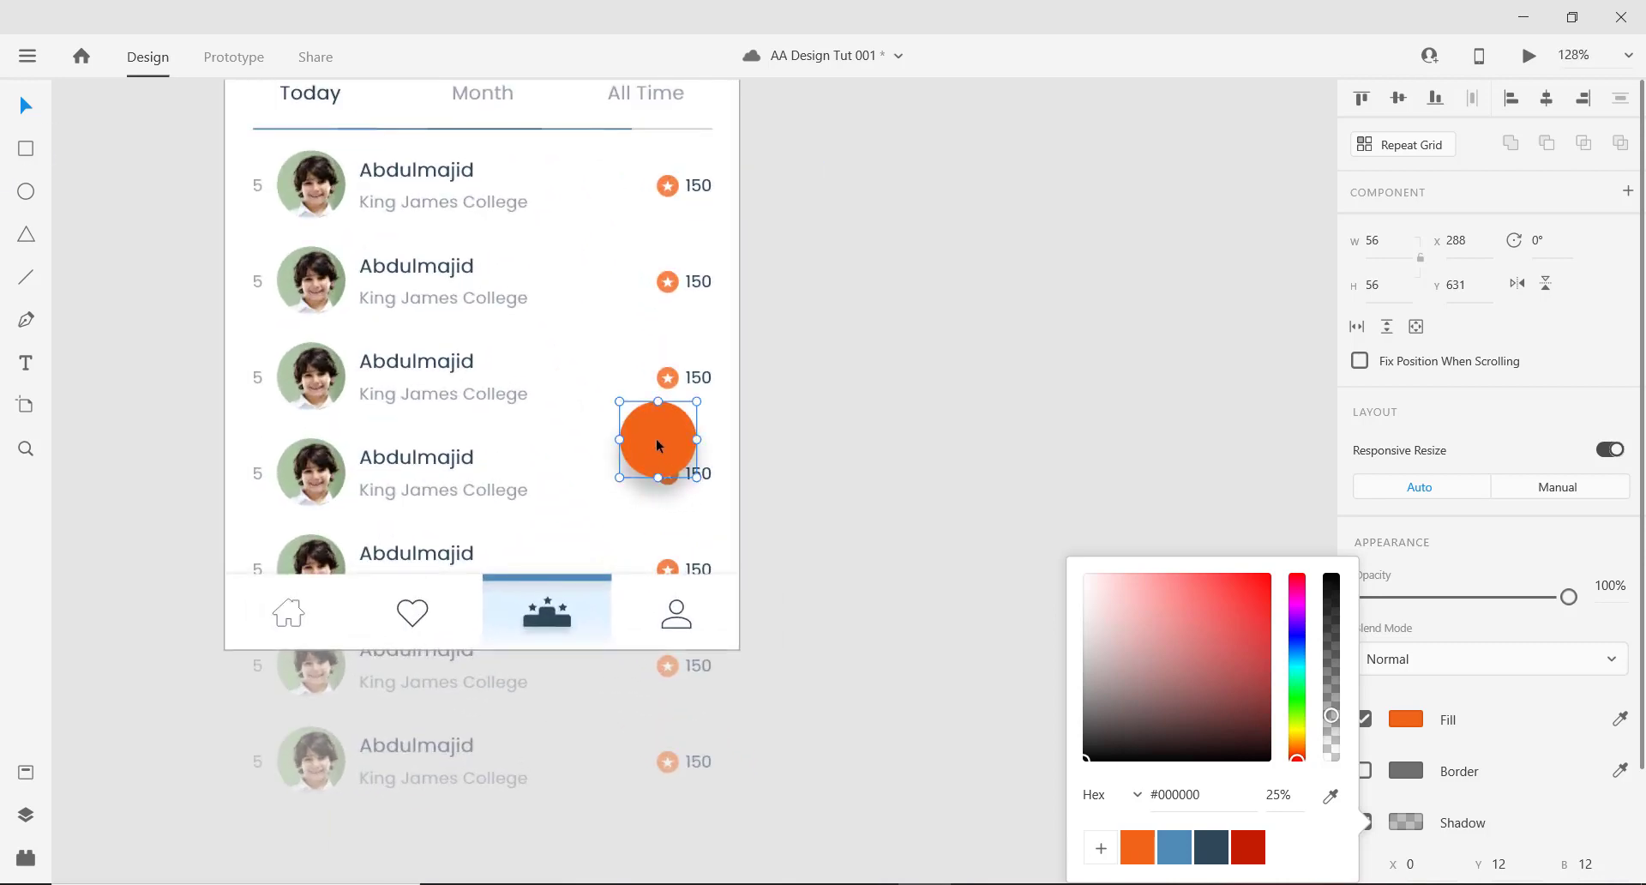
Move the orange circle to X 299, Y 659, flush with the right edge of the list content.
left_click(657, 440)
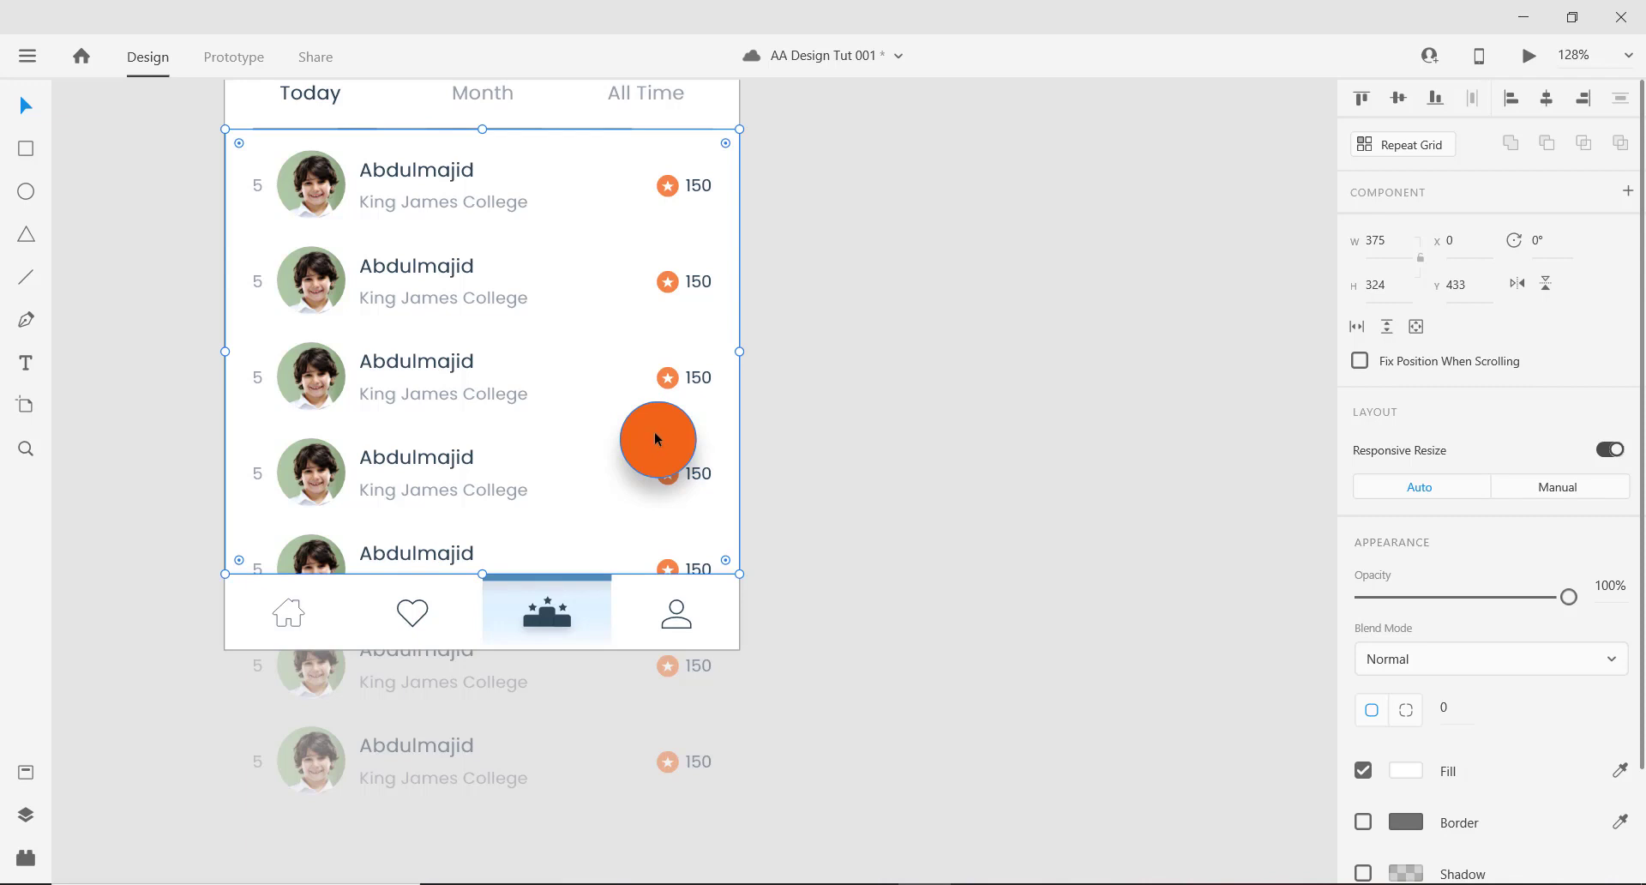
left_click(652, 434)
left_click_drag(652, 434, 694, 442)
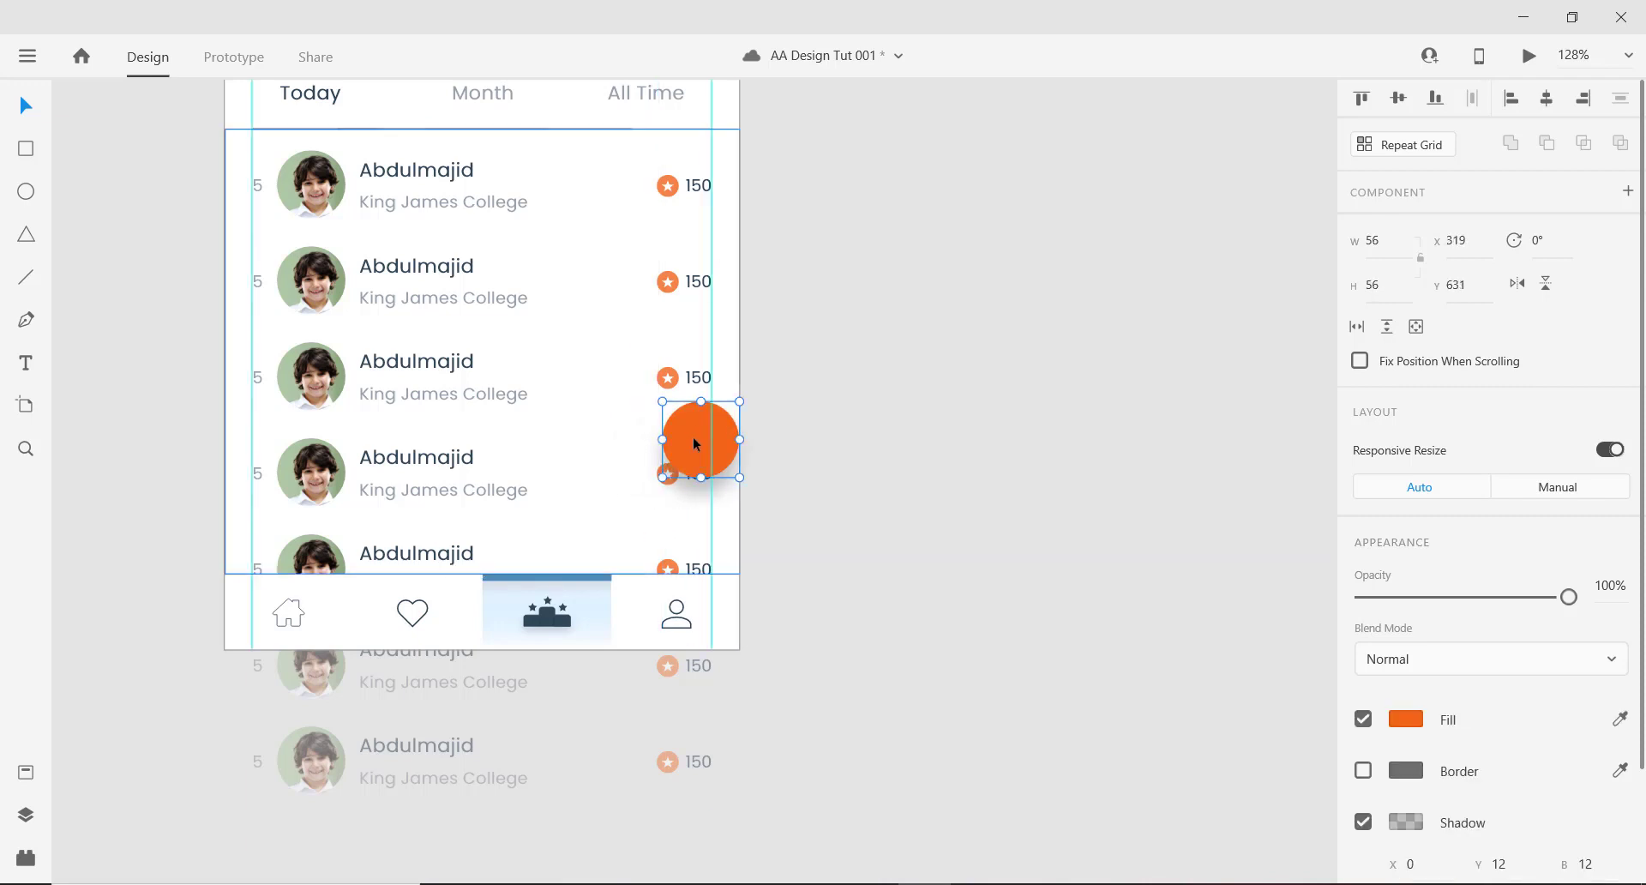
scroll(741, 438, "down", 2)
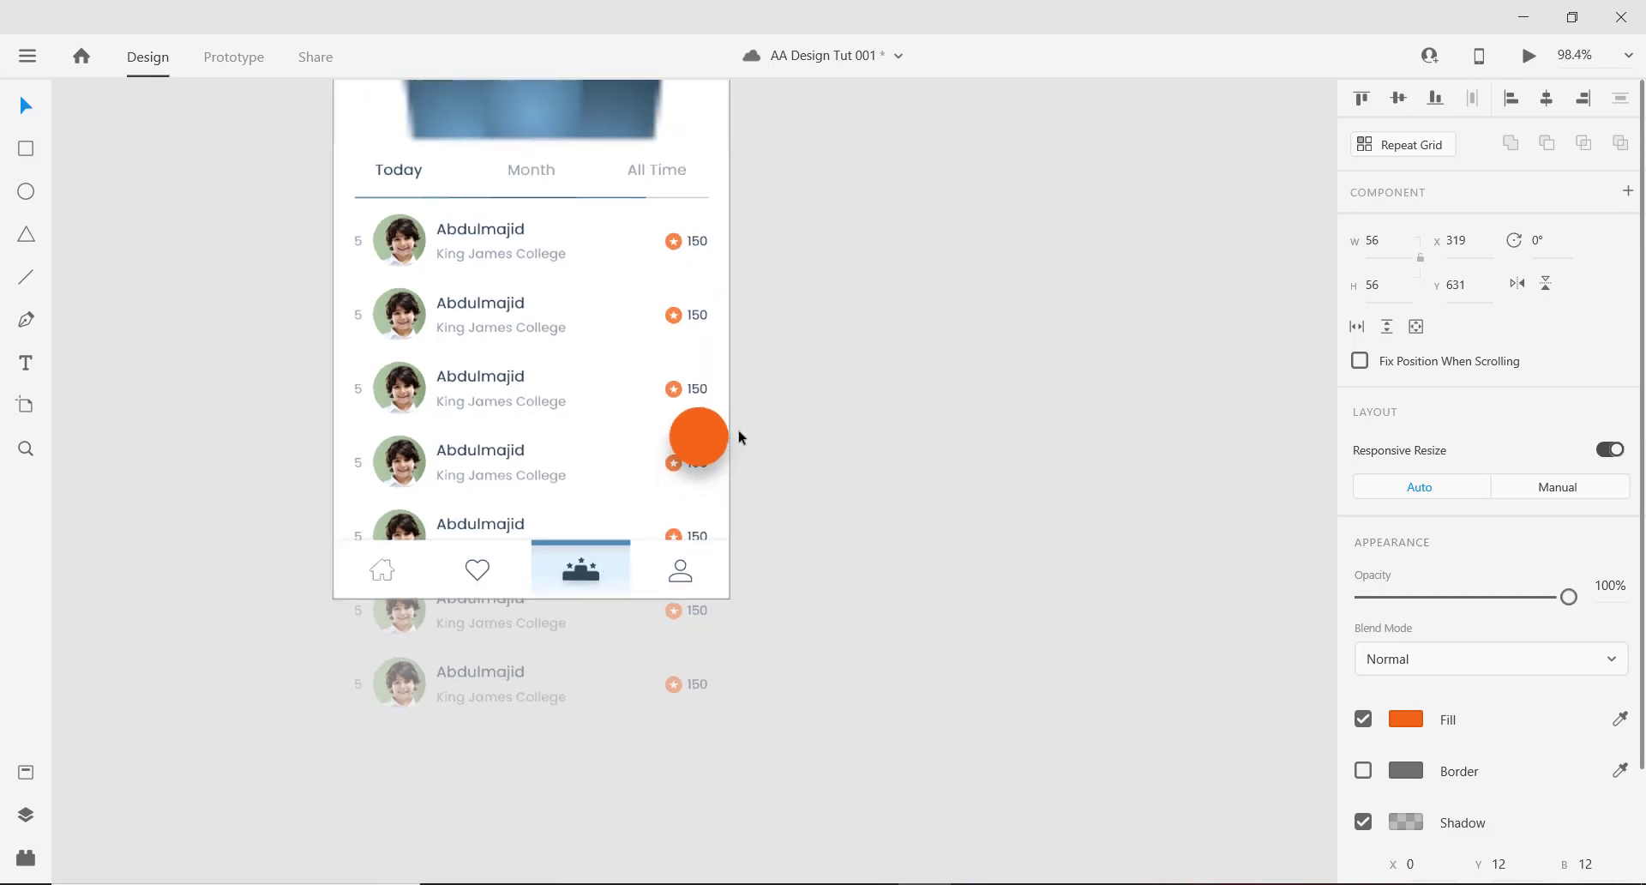
scroll(742, 438, "left", 3)
mouse_move(797, 459)
left_mouse_down()
mouse_move(779, 449)
mouse_move(784, 485)
left_mouse_up()
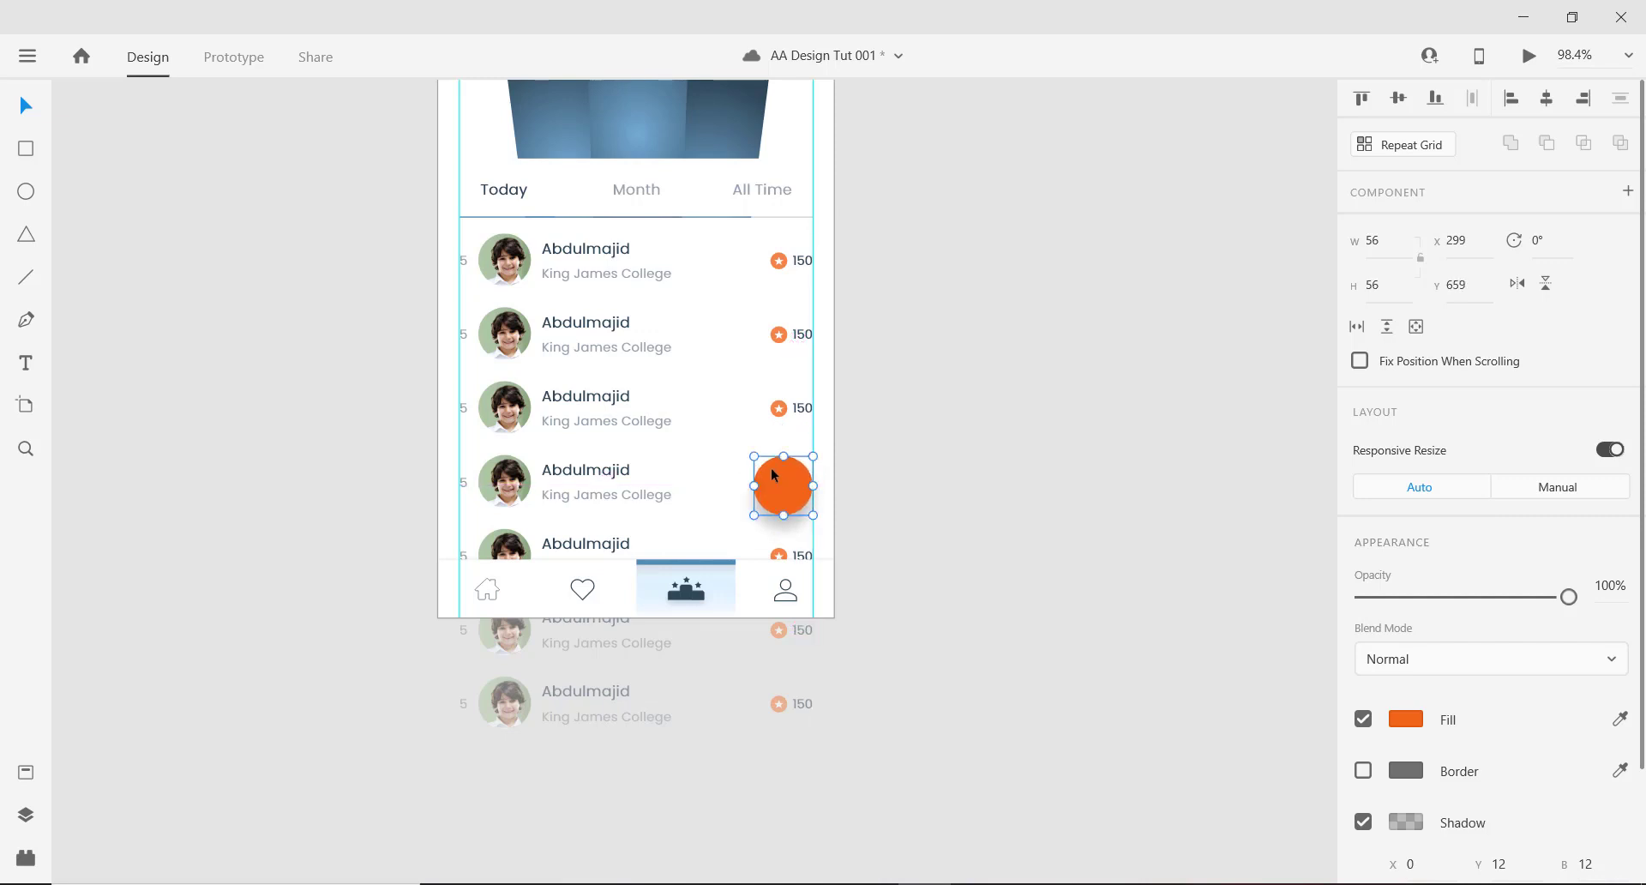
Place an instance of the chat_icon component from the document assets inside the orange circle.
left_click(26, 772)
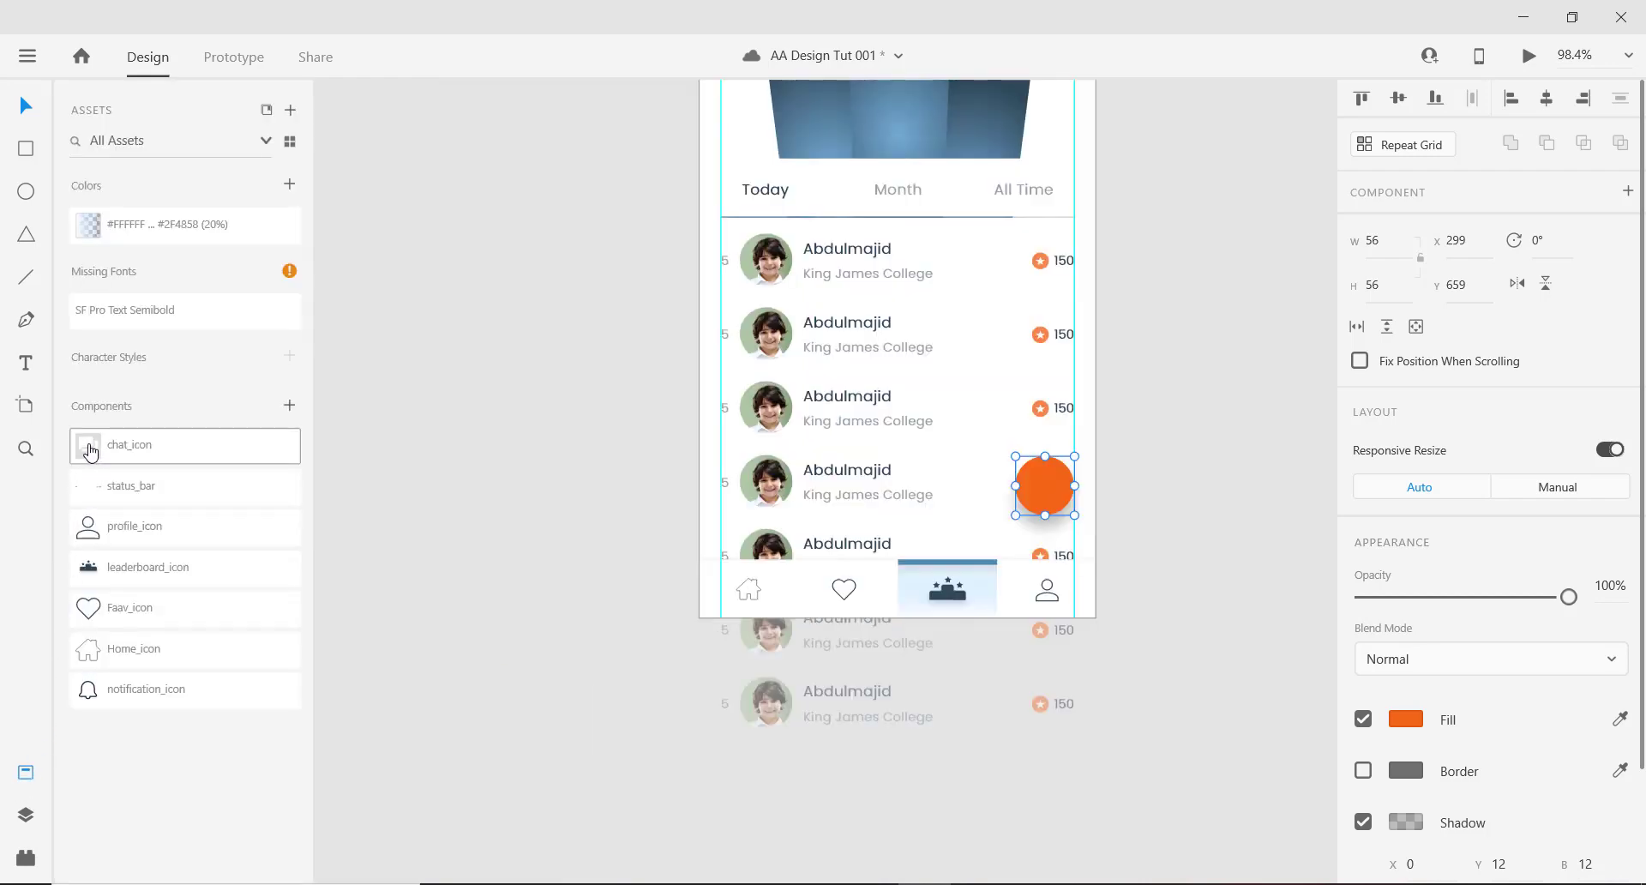
left_click_drag(90, 451, 1063, 490)
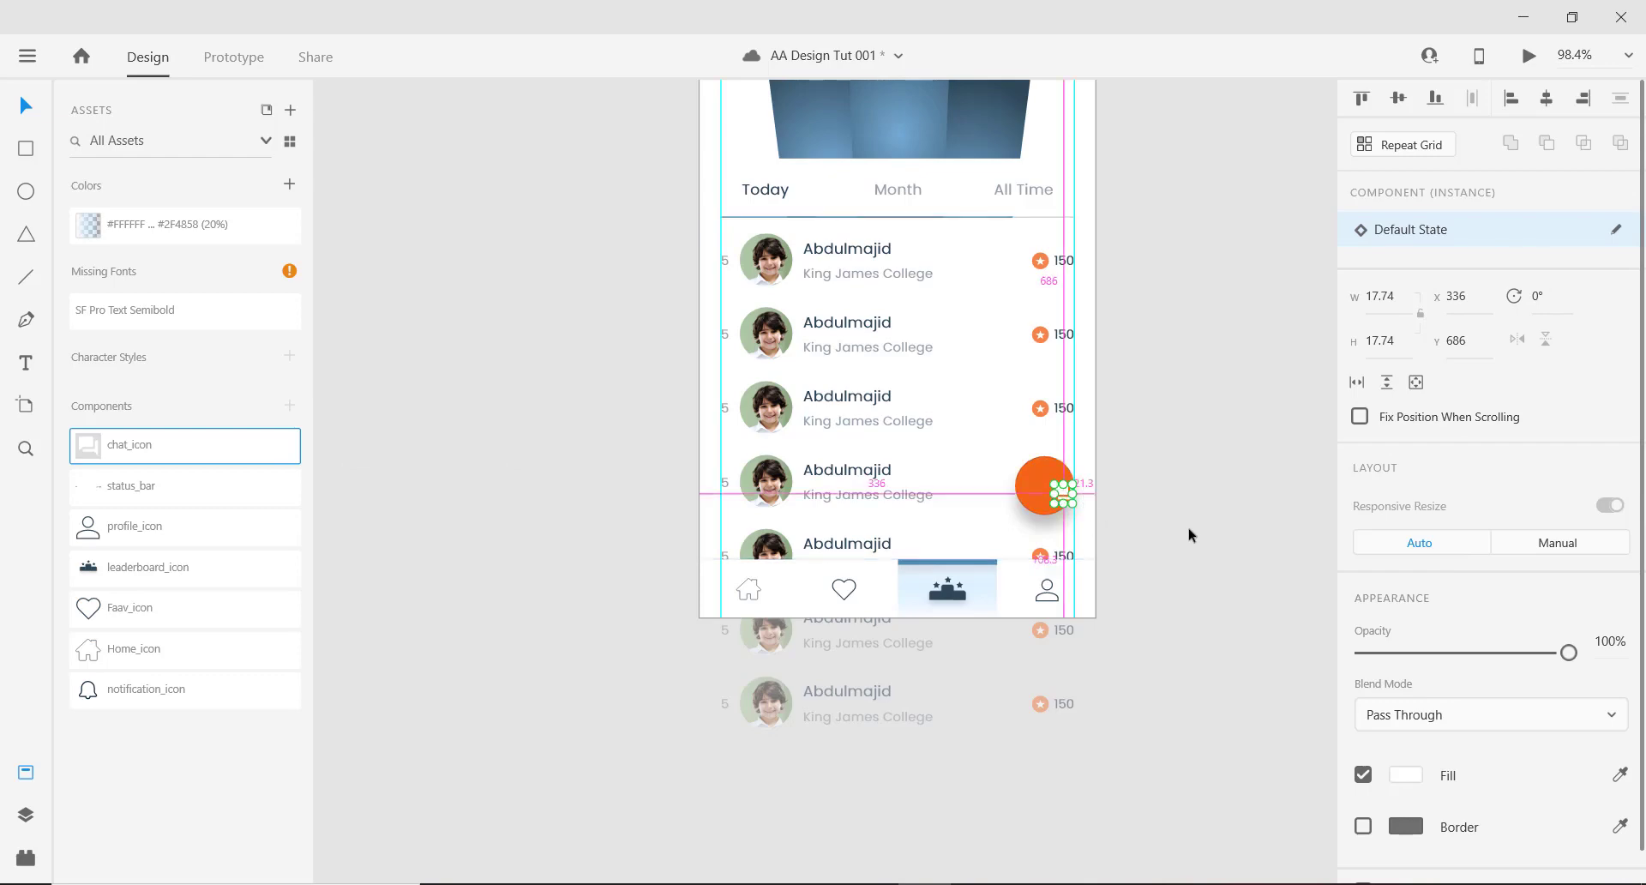
scroll(1187, 533, "up", 5, "ctrl")
left_click(25, 778)
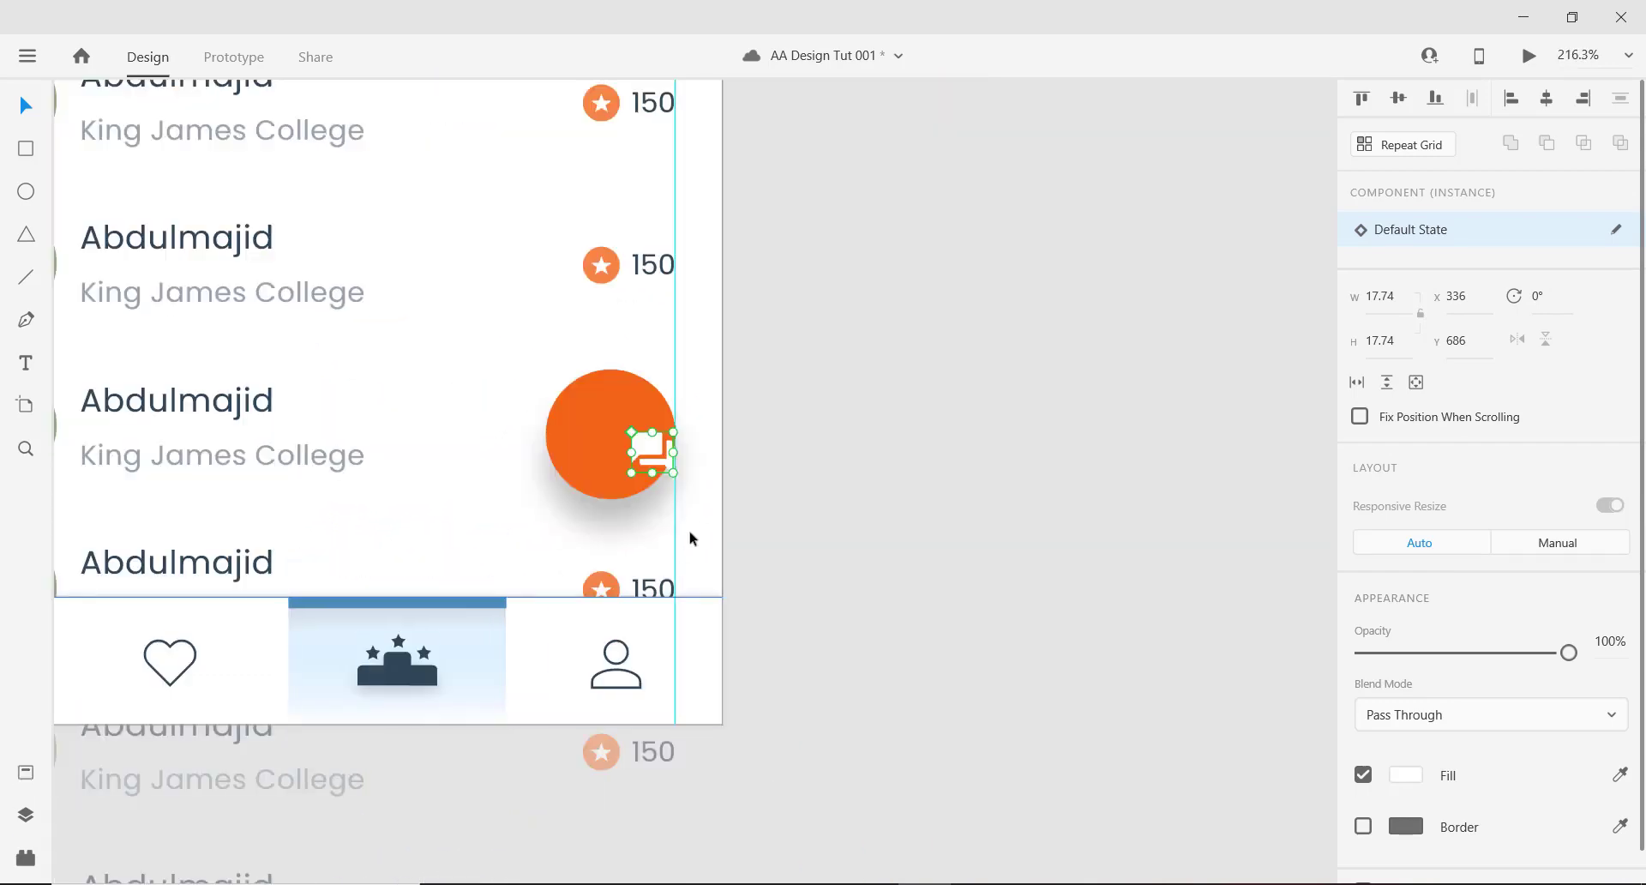
left_click_drag(648, 452, 604, 454)
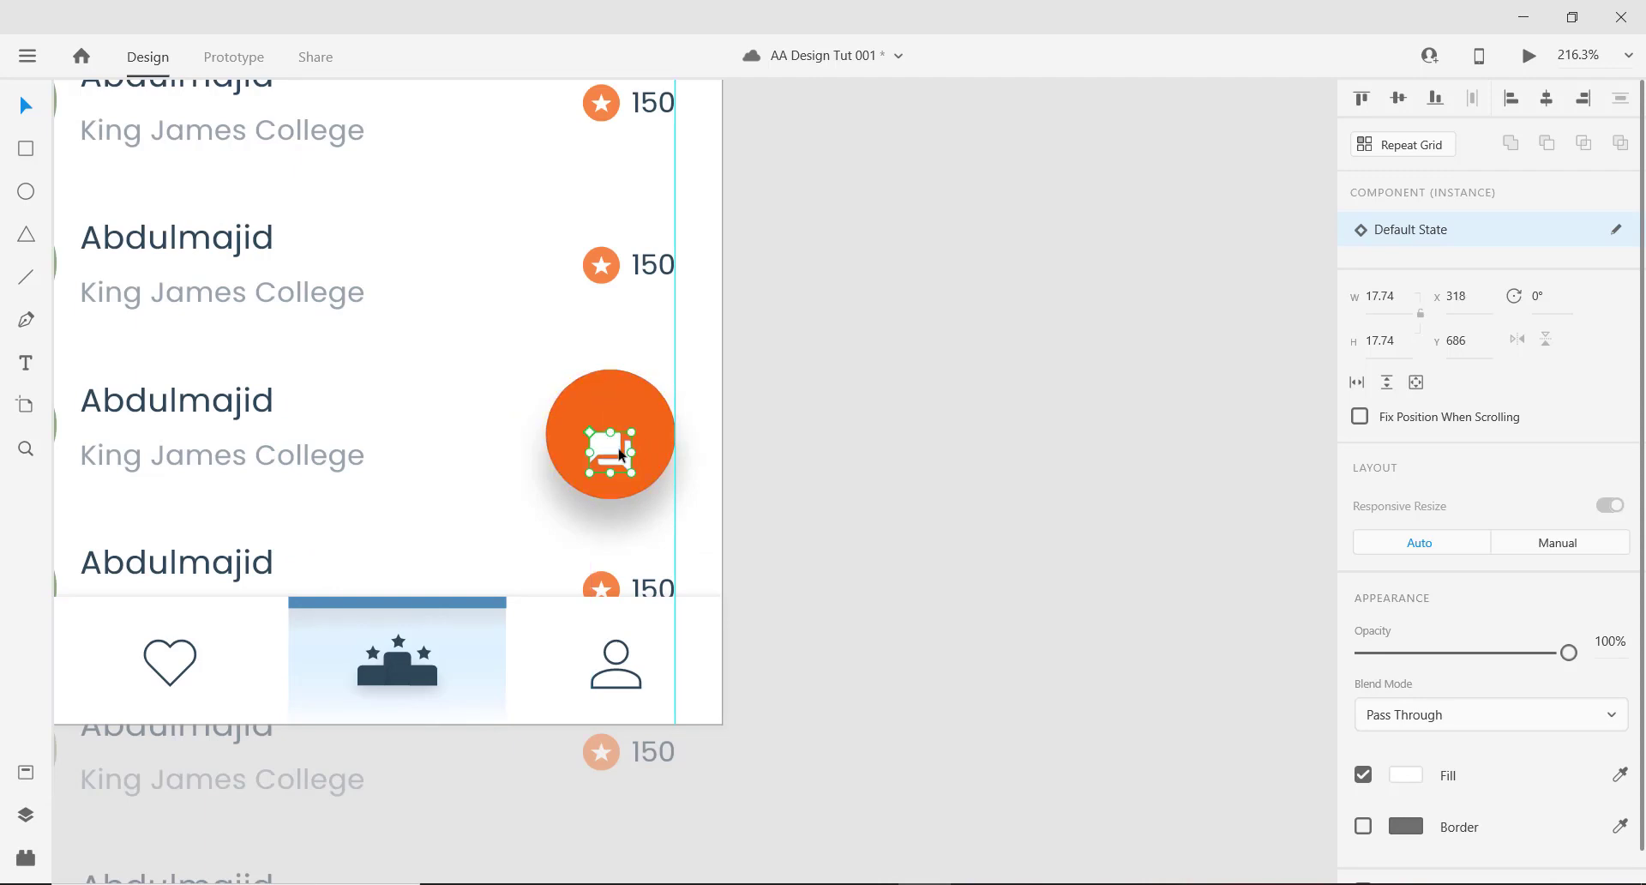
Center the chat icon on the orange circle and group the two objects.
left_click(638, 395, "shift")
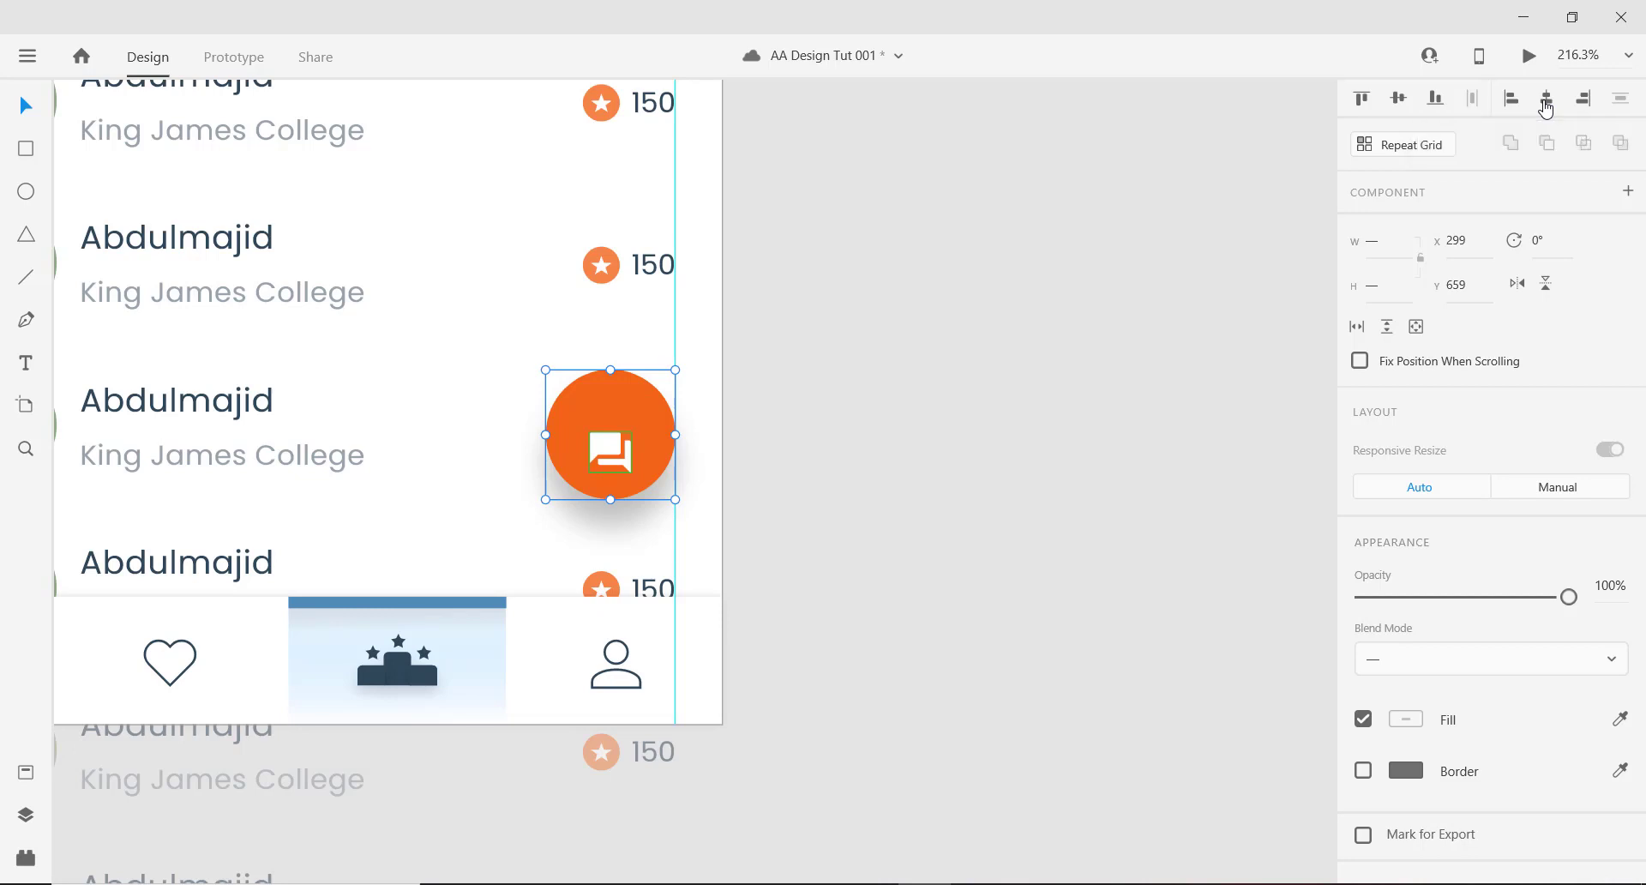
left_click(1400, 100)
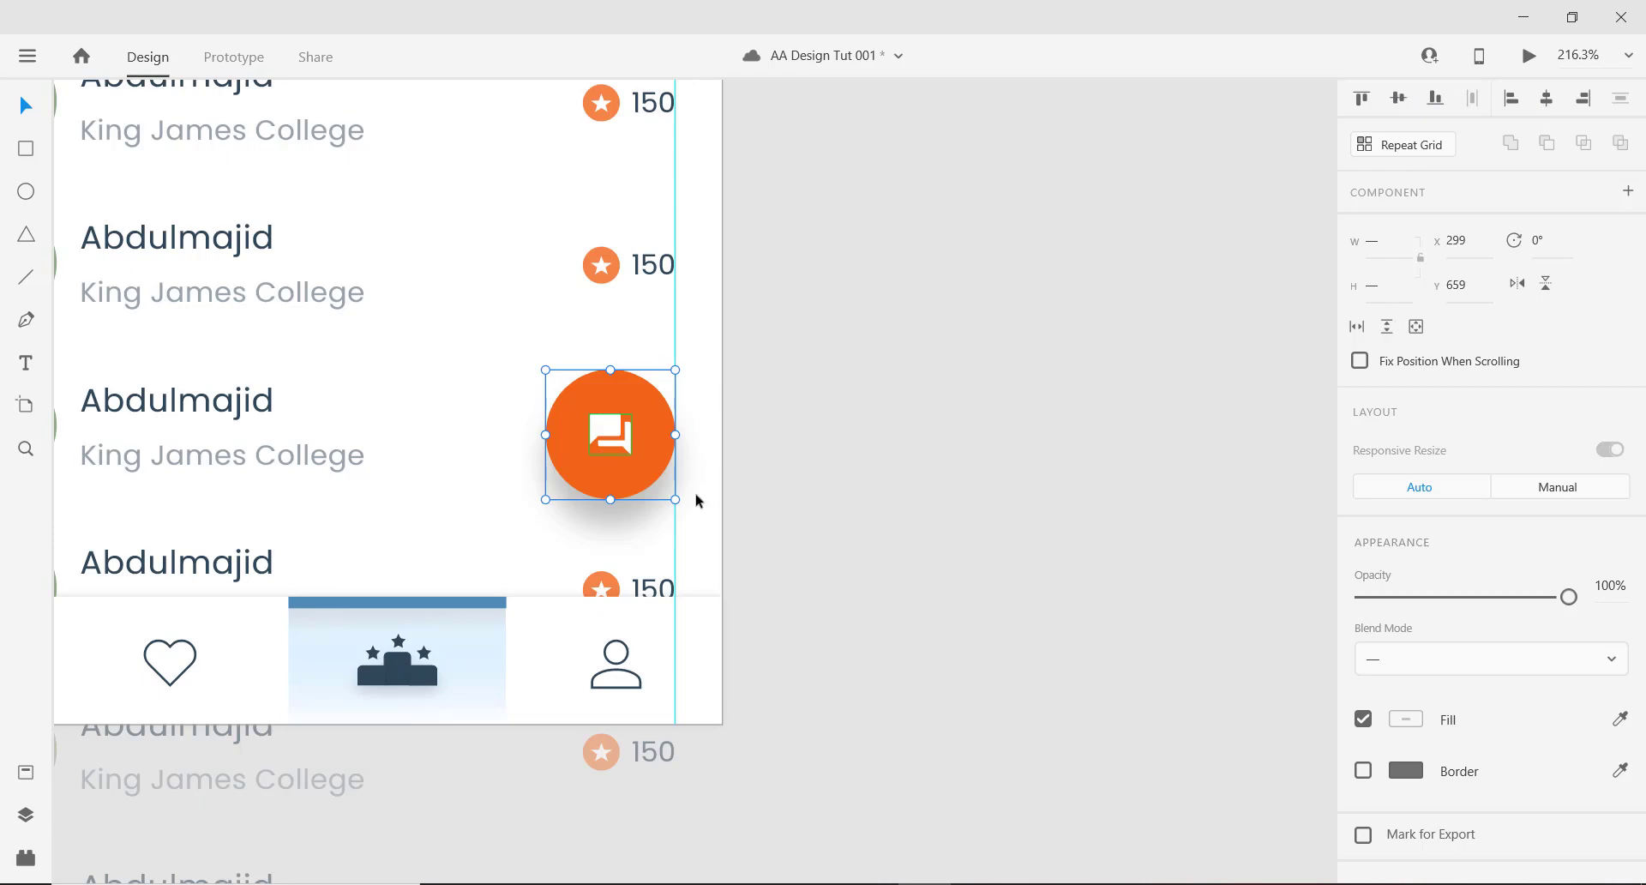
scroll(991, 484, "down", 5)
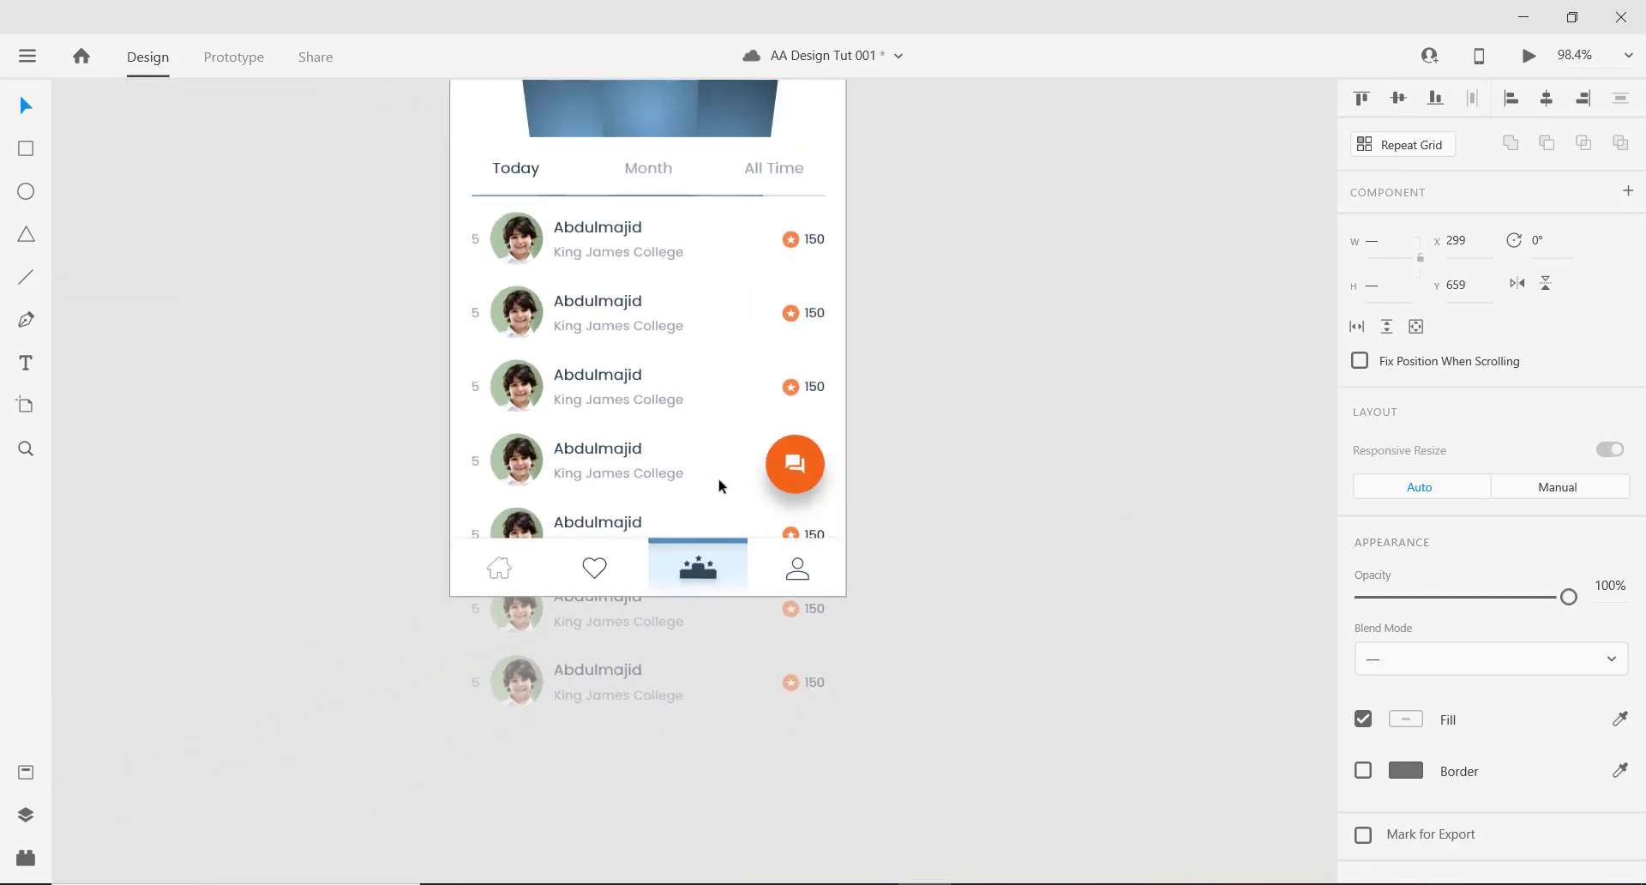
scroll(717, 480, "up", 3)
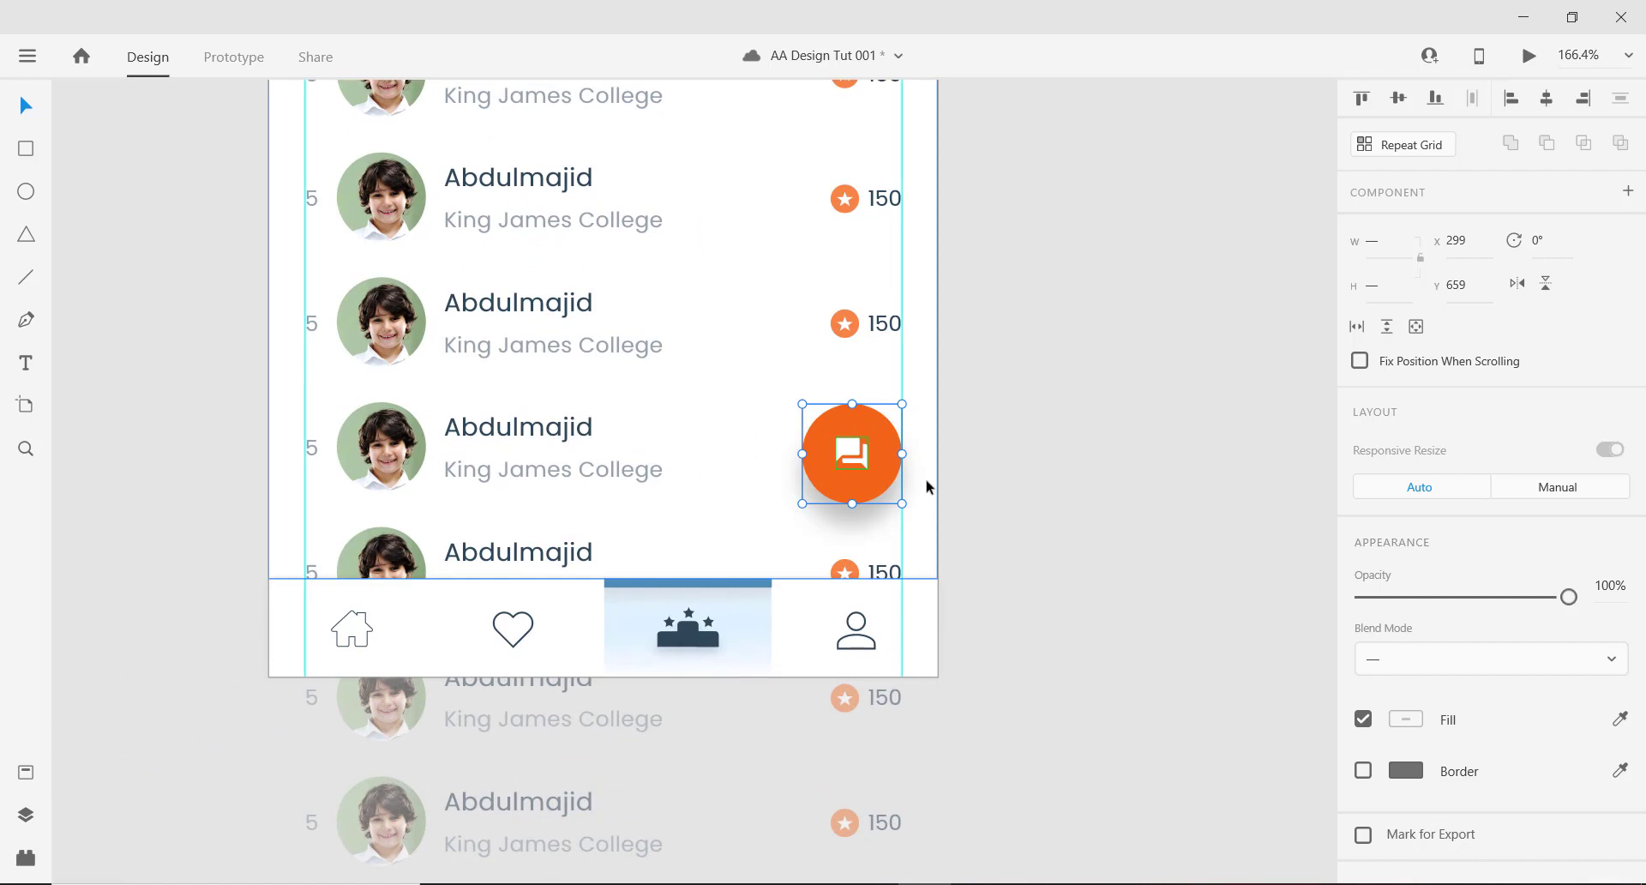
key("ctrl+g")
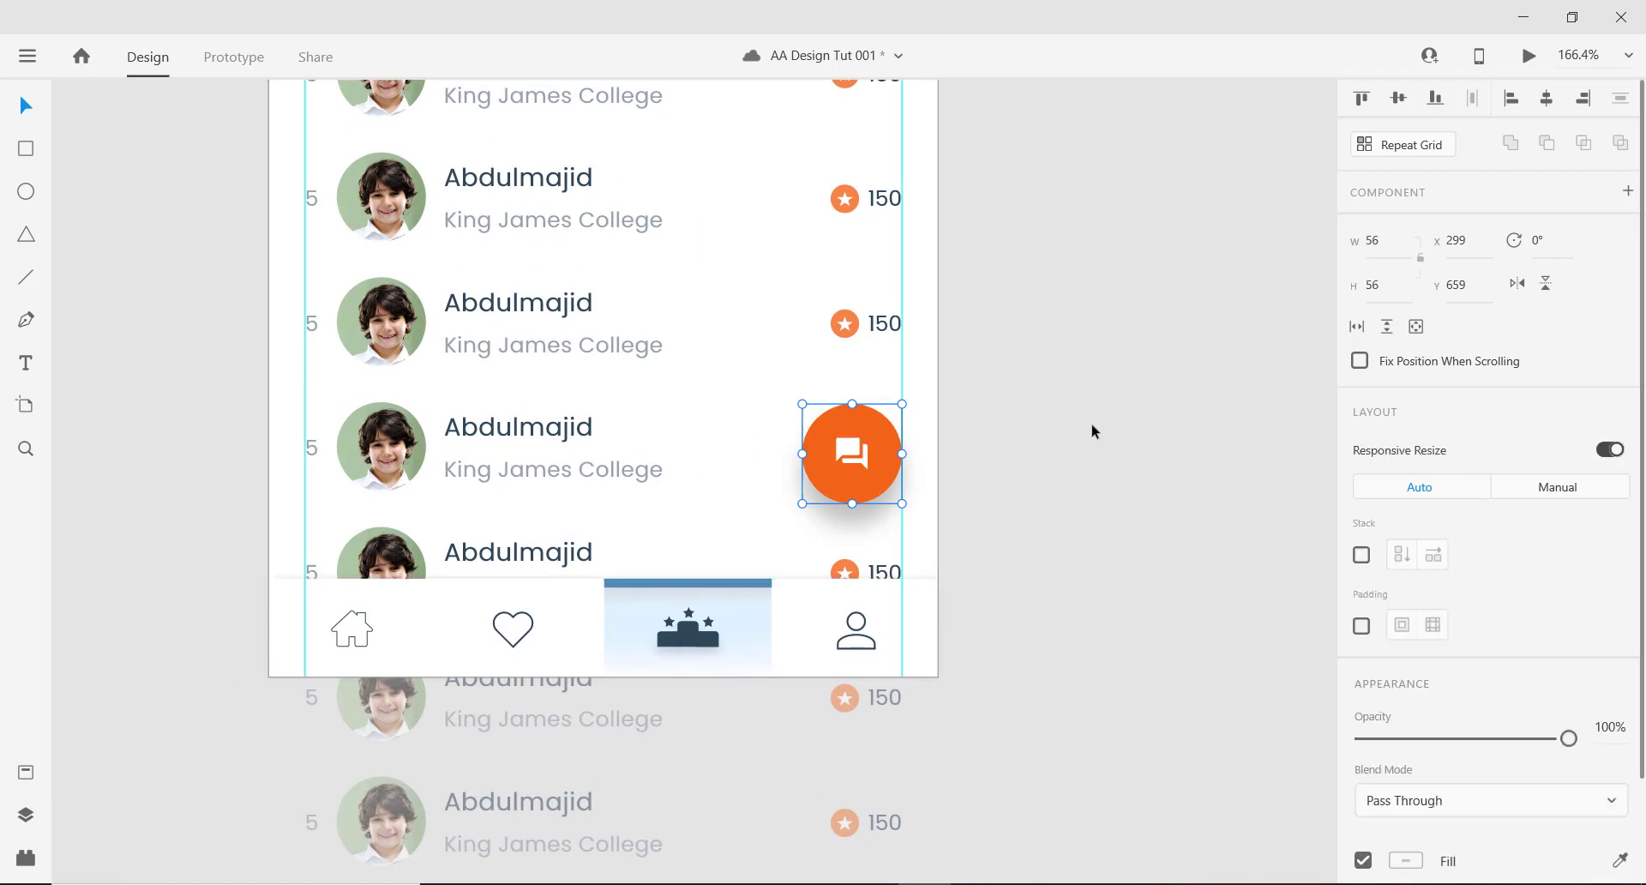
left_click(1092, 423)
Save the document and hide the artboard's guides.
scroll(729, 475, "down", 4)
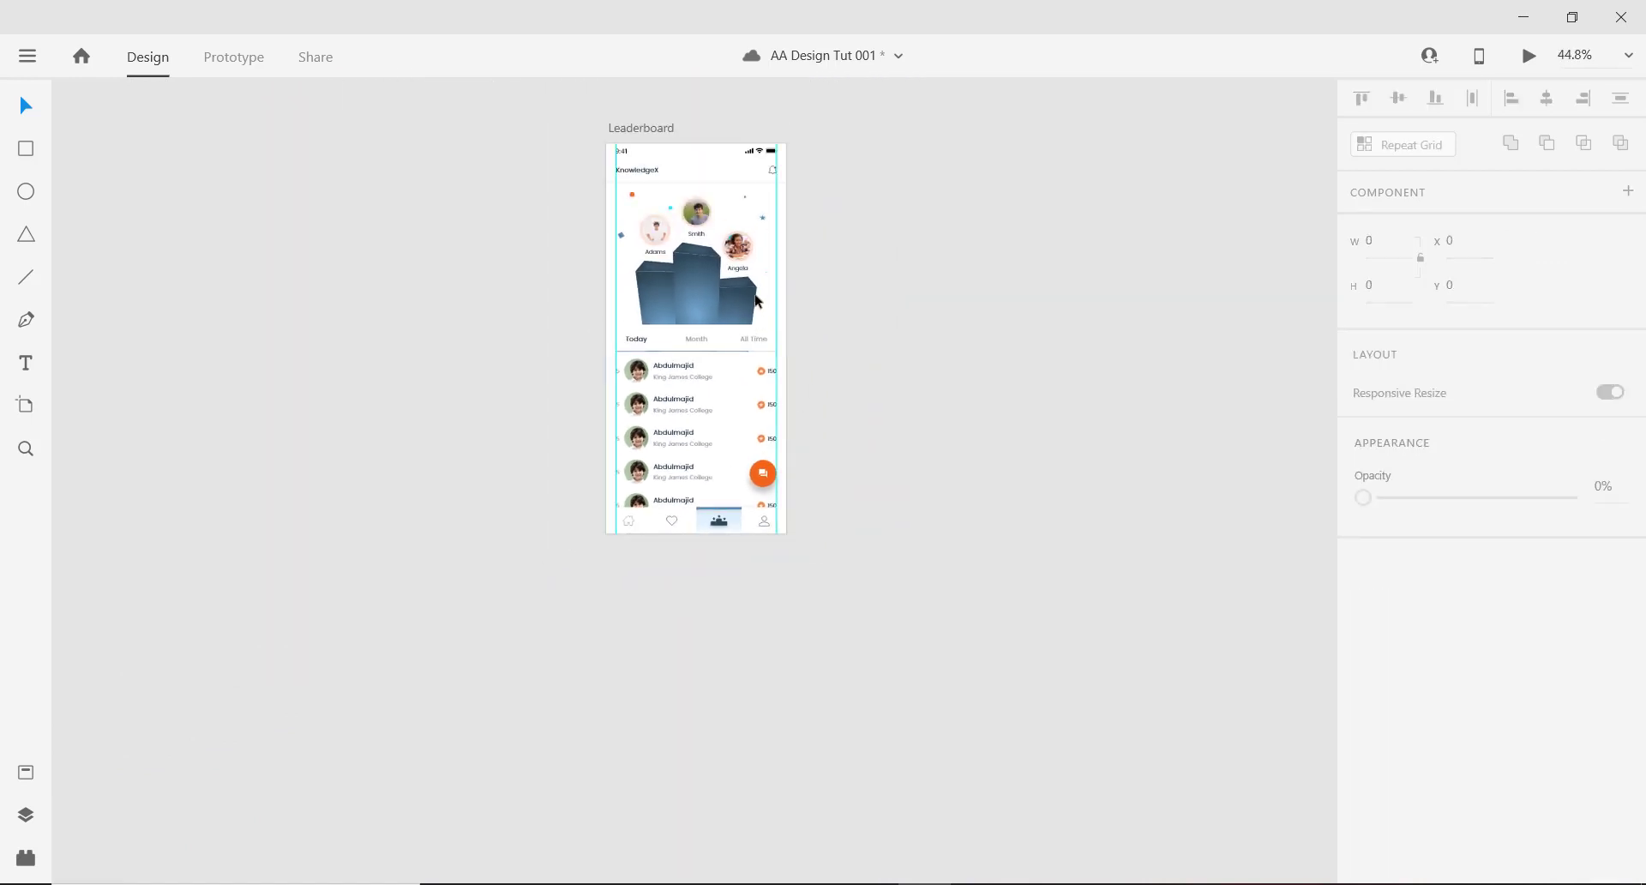
scroll(736, 471, "up", 2)
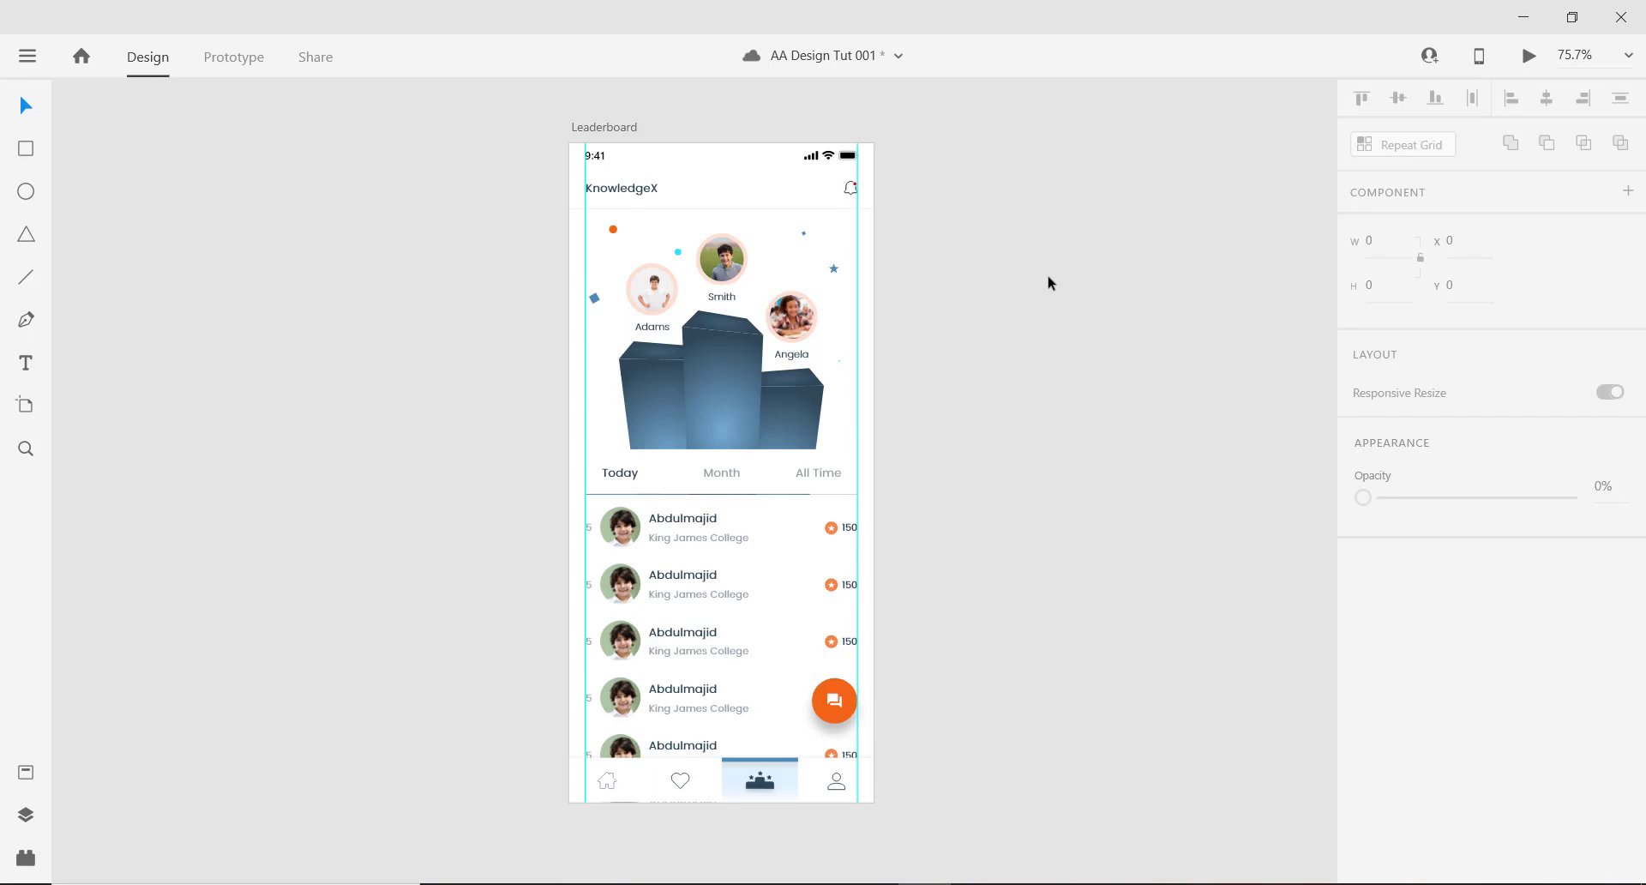
key("ctrl+s")
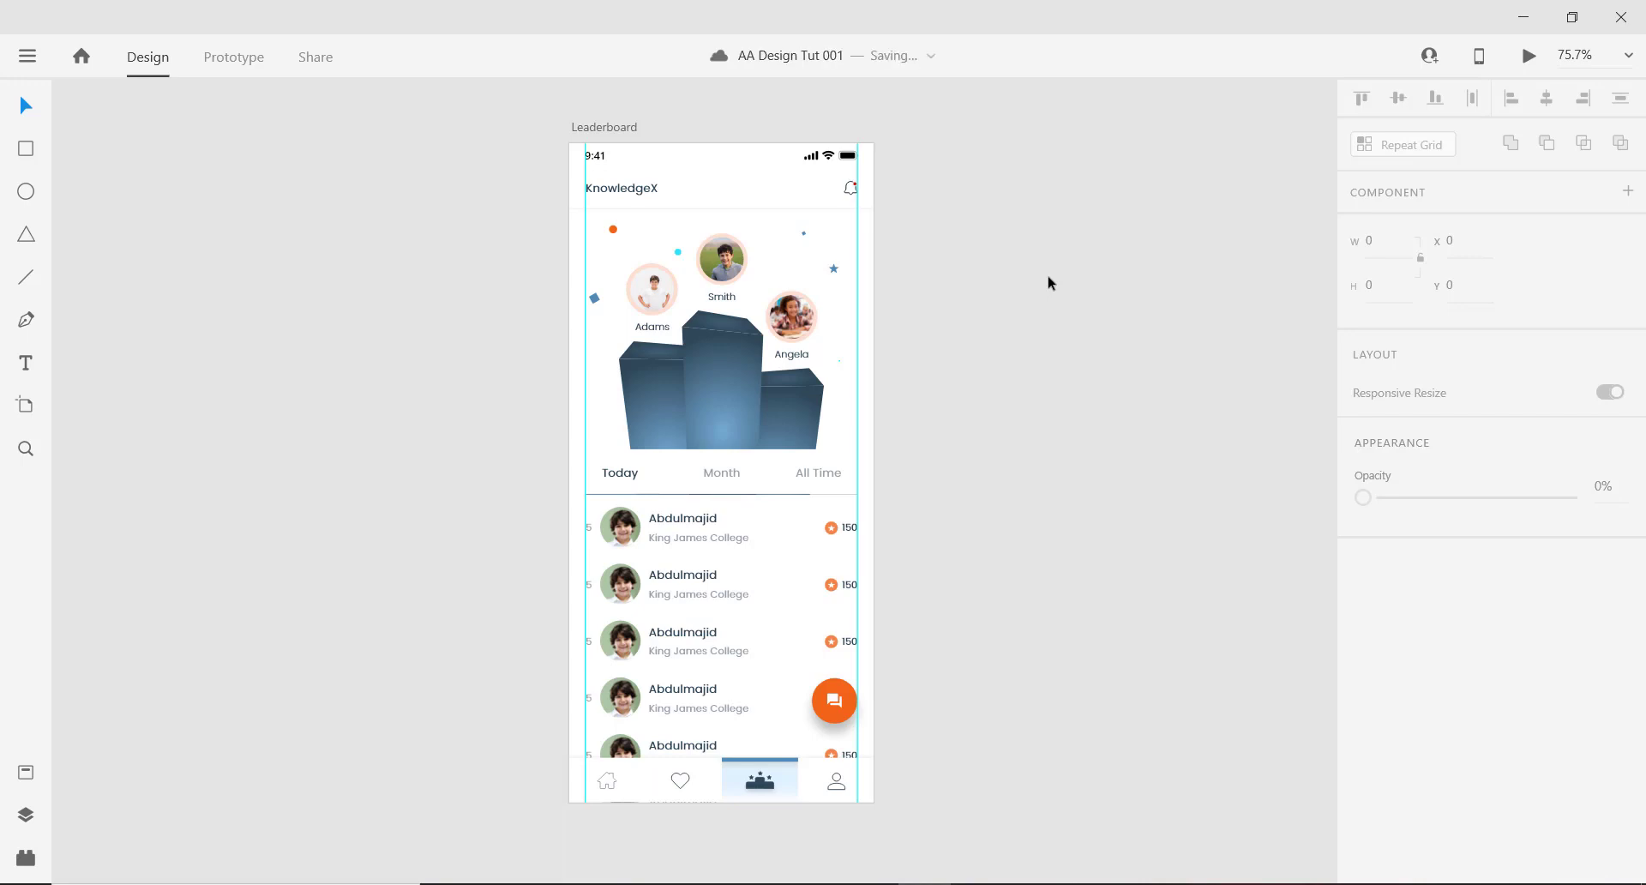
key("ctrl+semicolon")
key("ctrl+semicolon")
key("ctrl+semicolon")
key("ctrl+semicolon")
key("ctrl+semicolon")
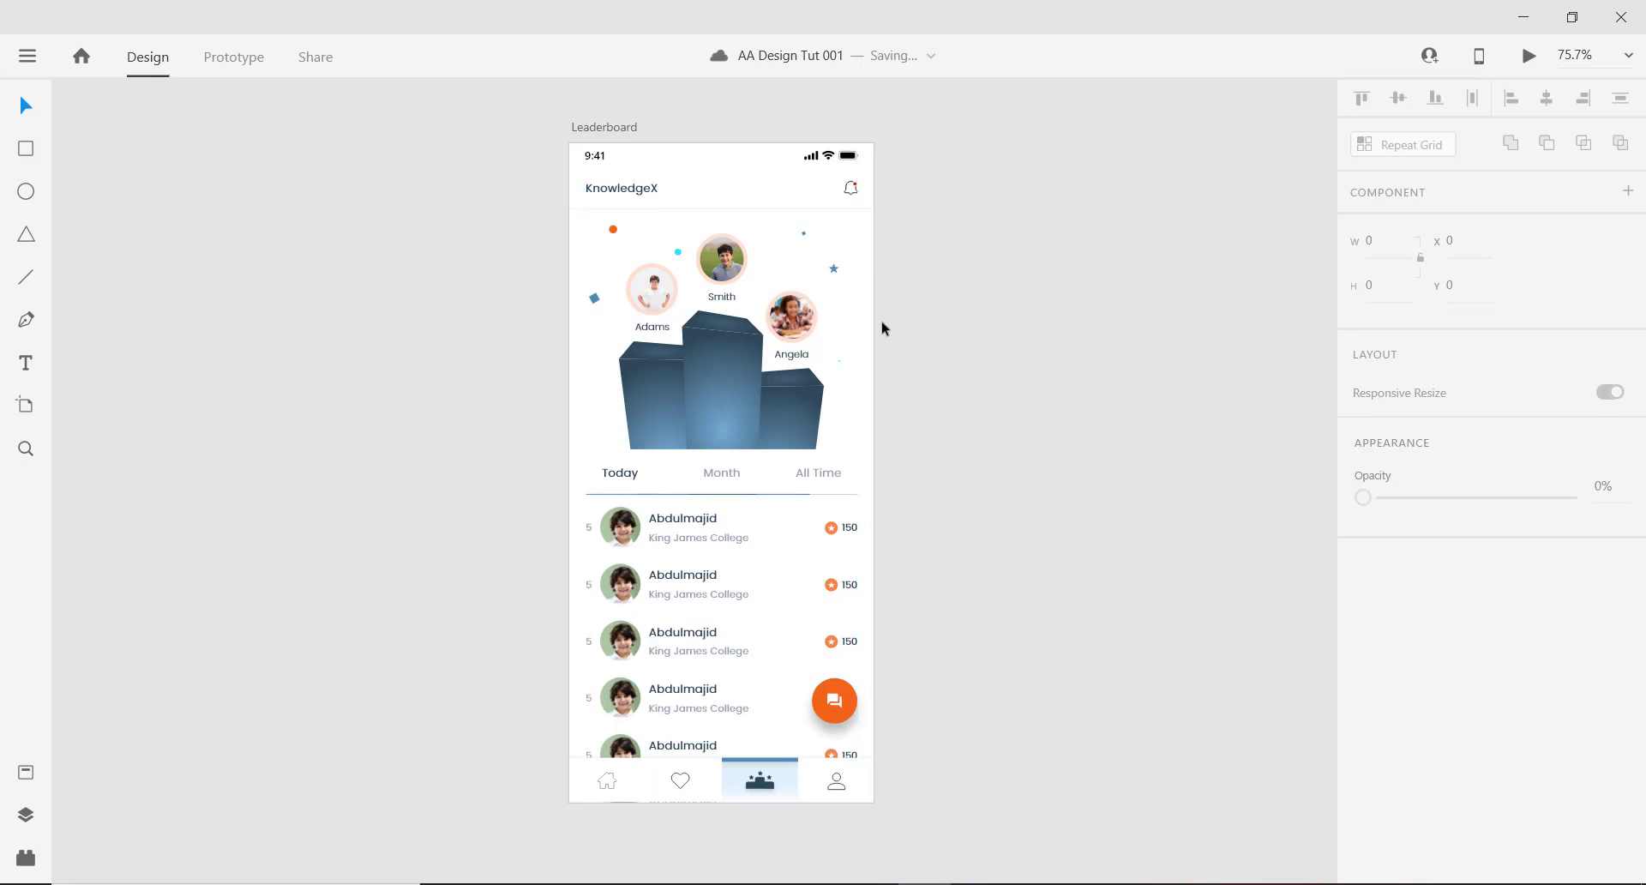
Preview the Leaderboard artboard and move the preview window over the middle of the canvas.
scroll(751, 312, "down", 5)
scroll(751, 313, "up", 5)
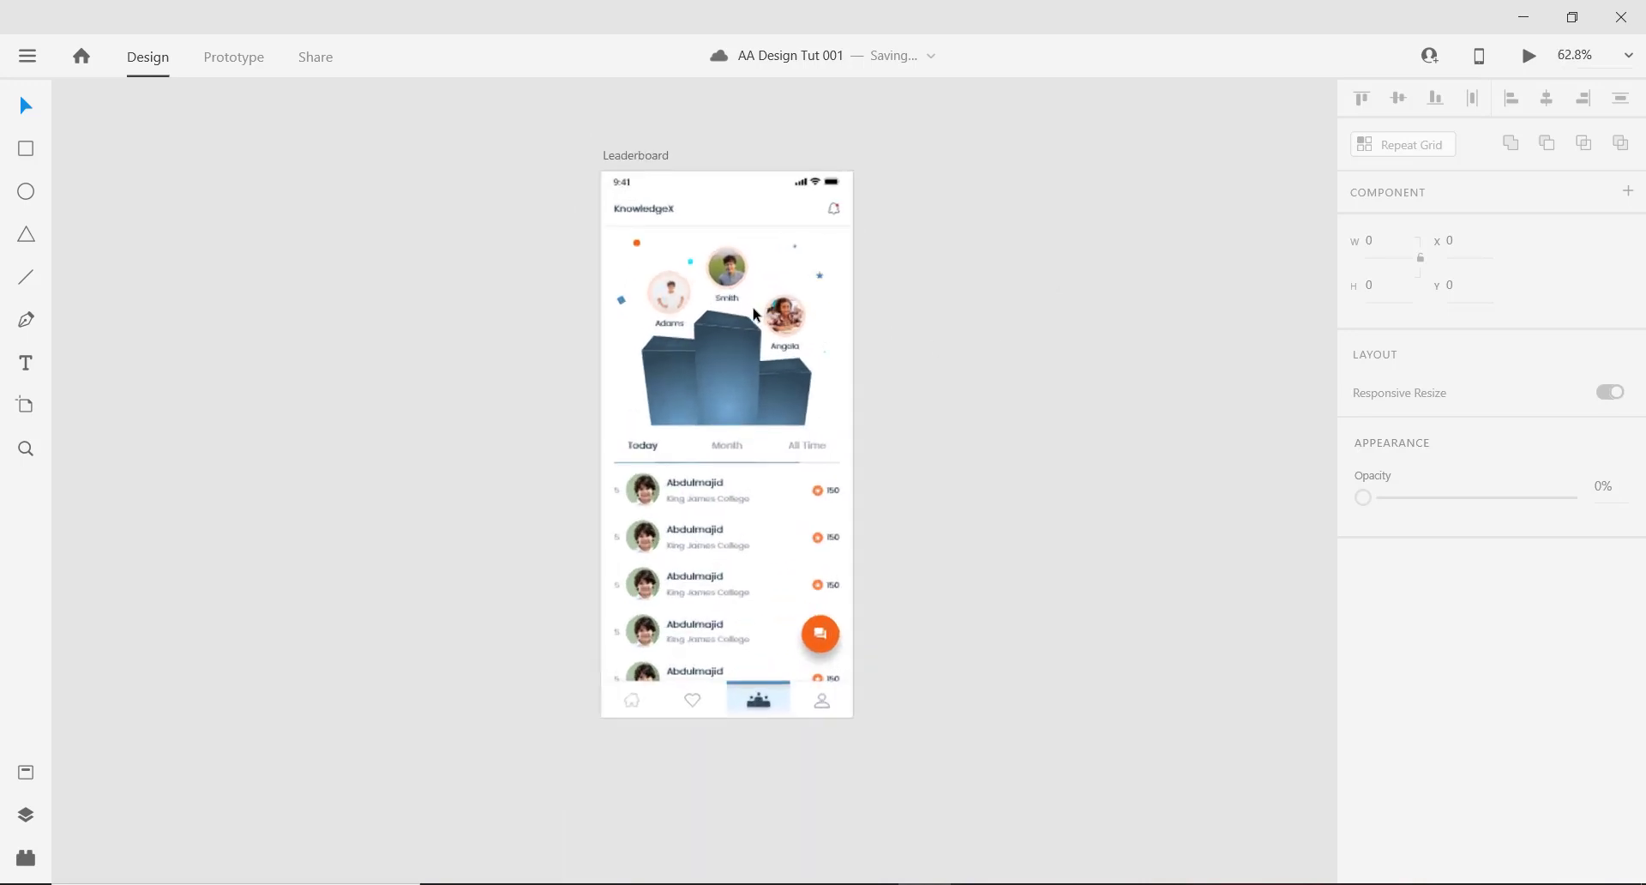
left_click(613, 127)
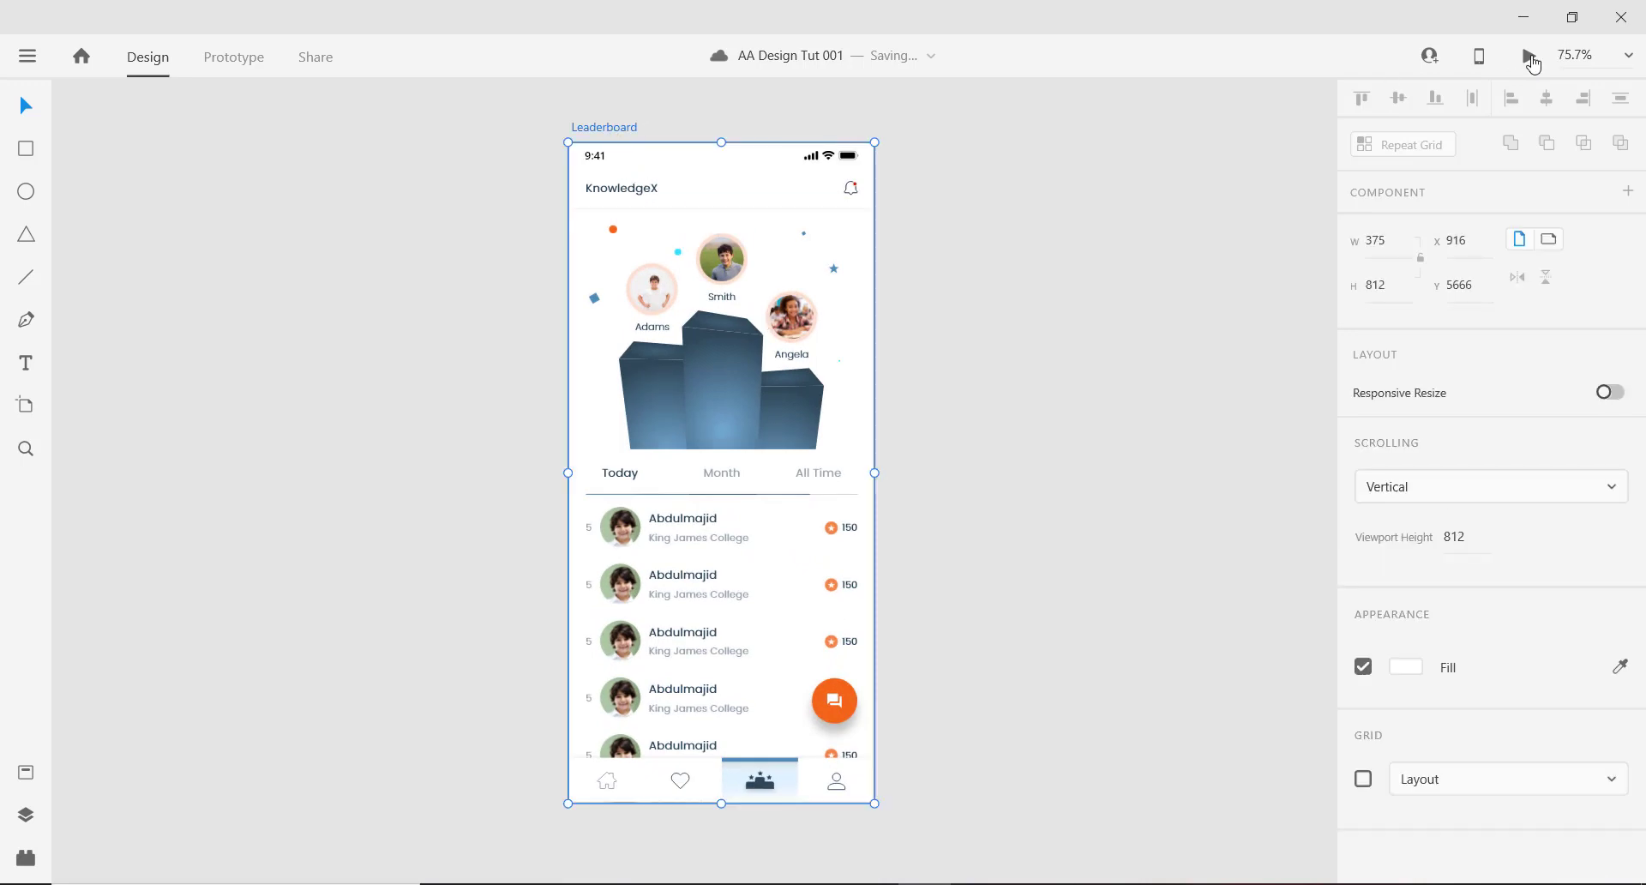
left_click(1528, 55)
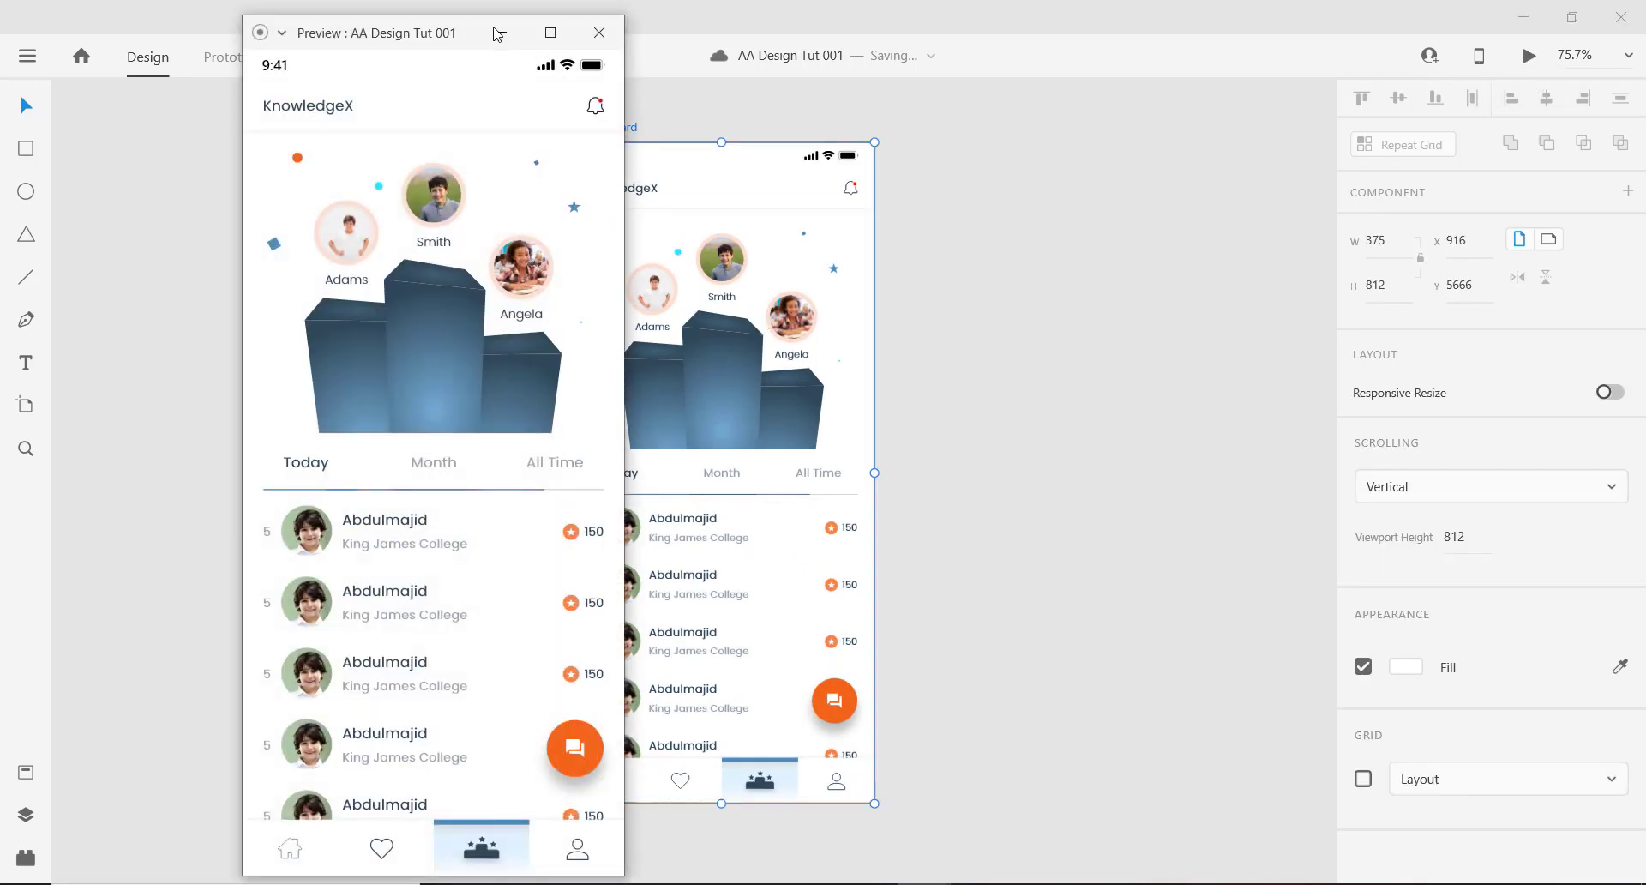
left_click_drag(475, 31, 789, 35)
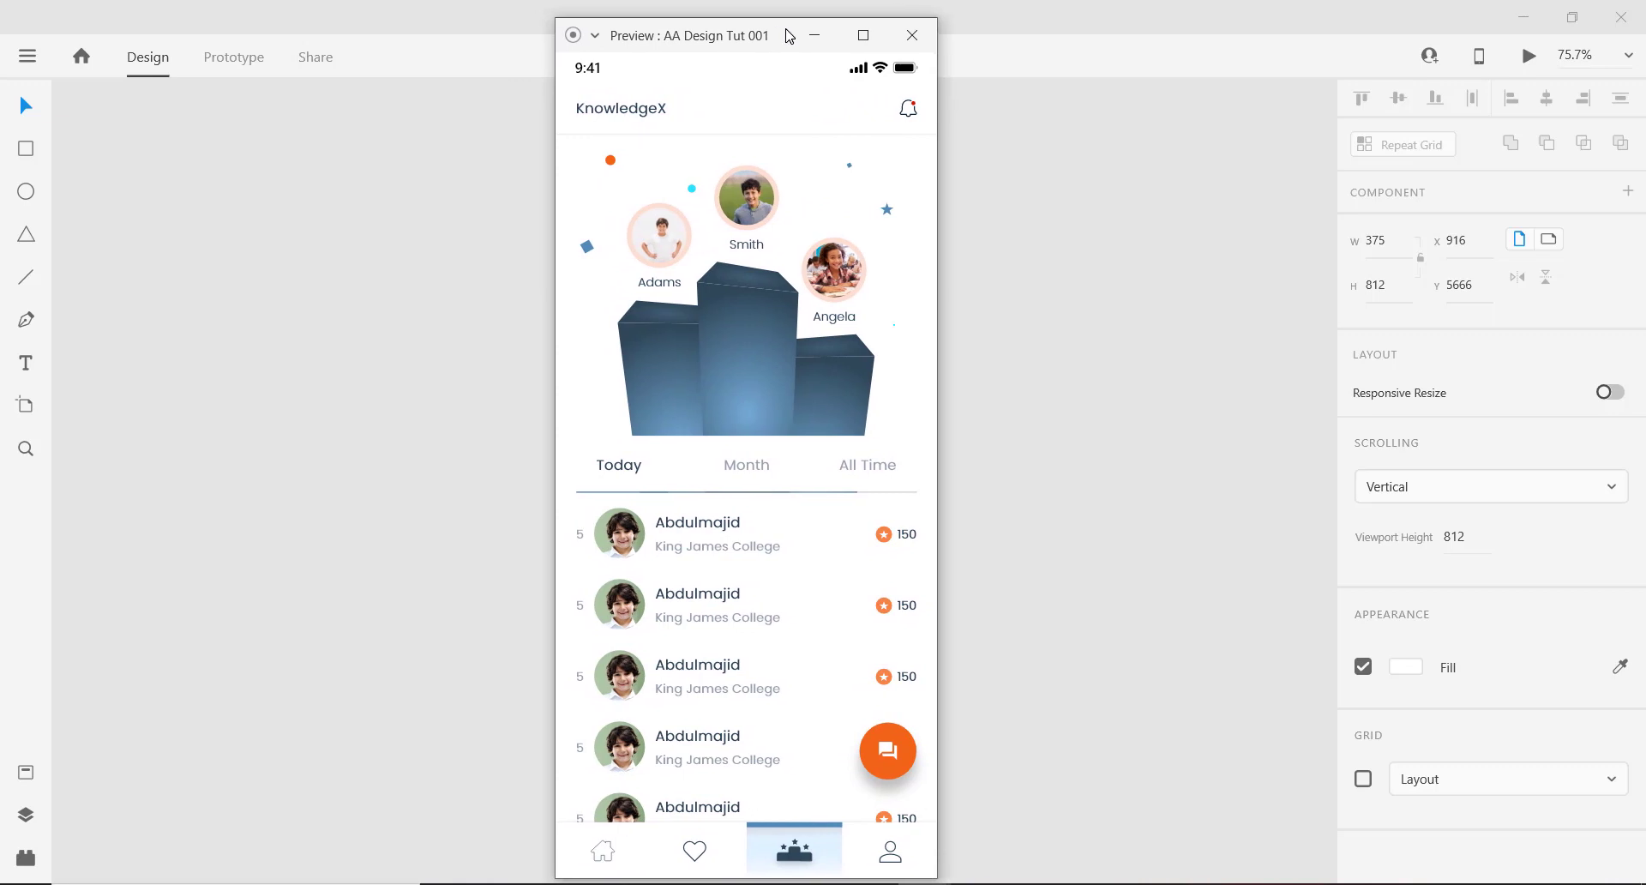